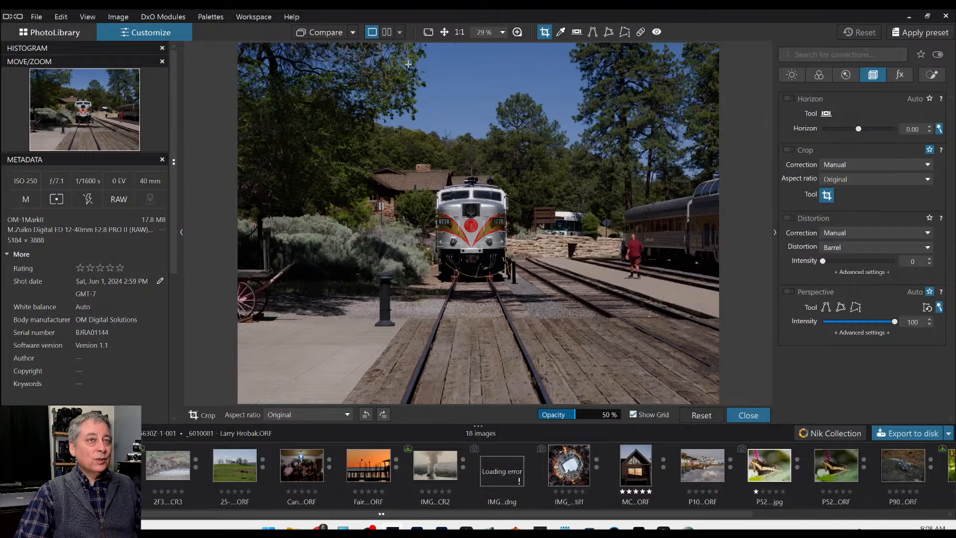
Step: Try portrait and landscape crops around the locomotive at the original aspect ratio, and restore the crop to the full frame
{"action": "left_click_drag", "start_coordinate": [301, 57], "coordinate": [624, 424]}
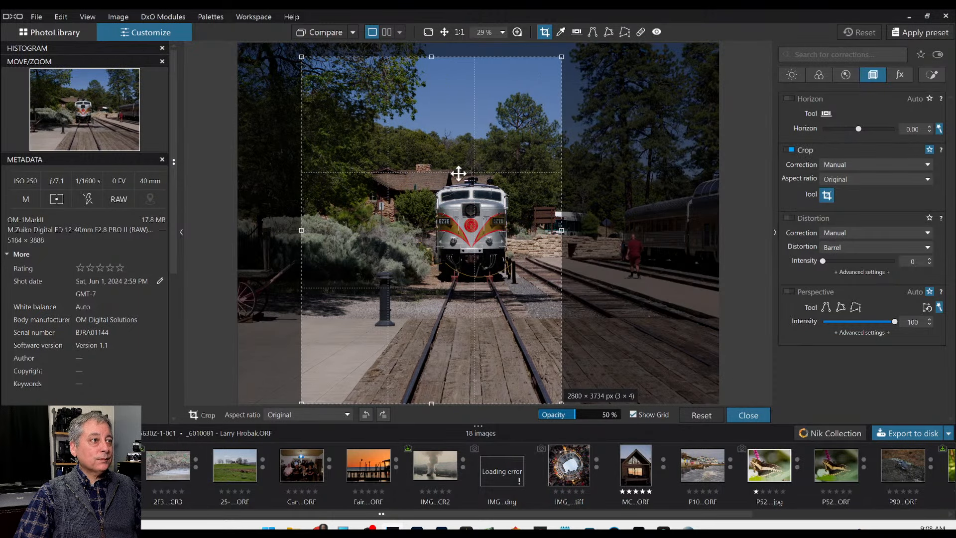
{"action": "left_click_drag", "start_coordinate": [563, 58], "coordinate": [719, 76]}
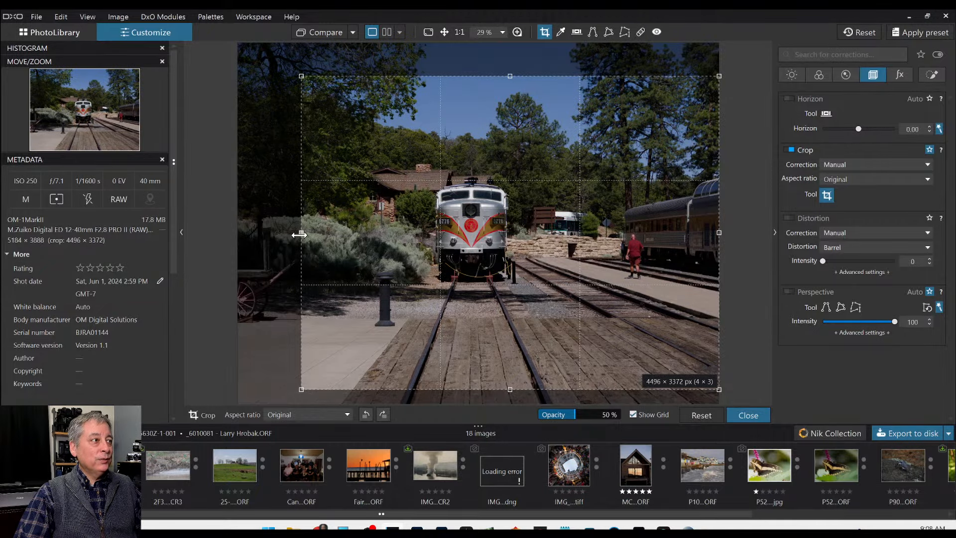
{"action": "left_click_drag", "start_coordinate": [298, 230], "coordinate": [199, 215]}
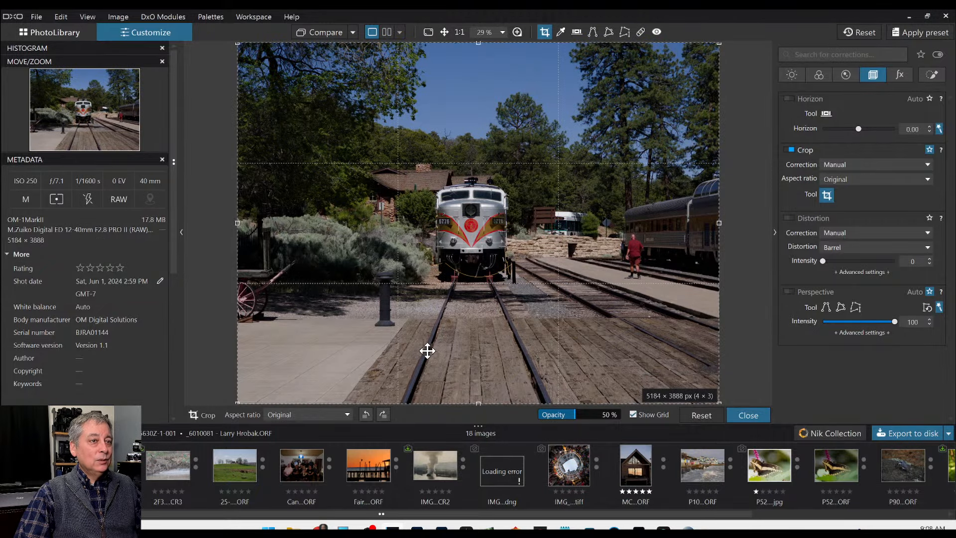
{"action": "left_click_drag", "start_coordinate": [480, 46], "coordinate": [480, 170]}
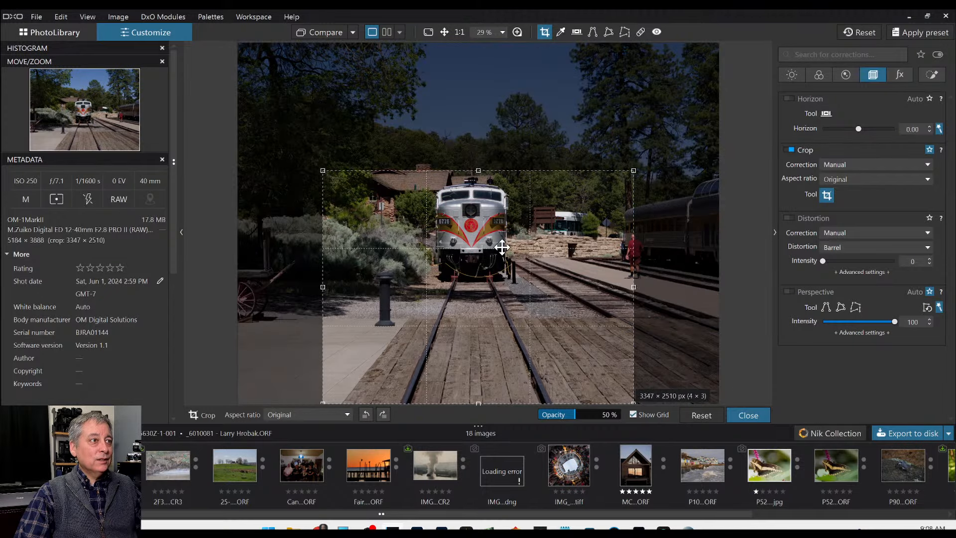
{"action": "left_click_drag", "start_coordinate": [502, 247], "coordinate": [496, 249]}
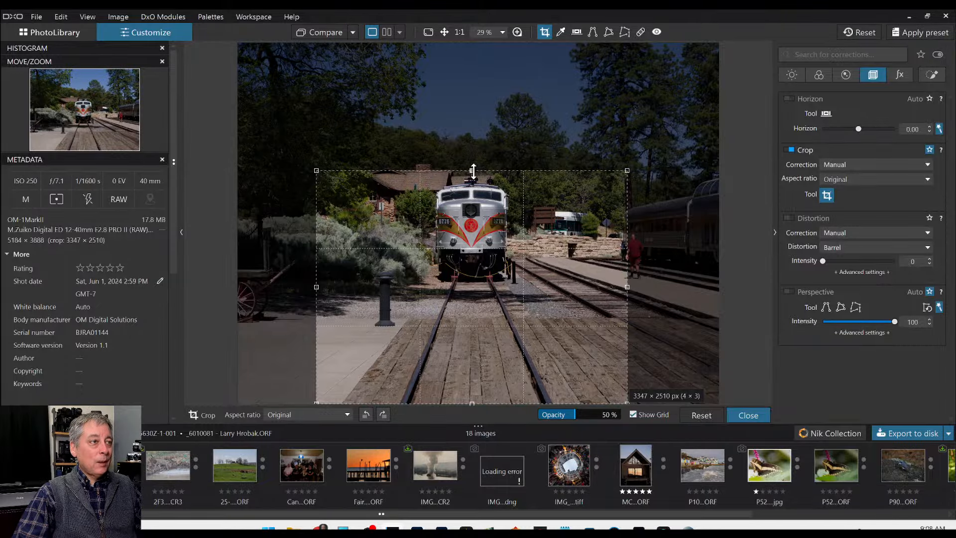
{"action": "left_click_drag", "start_coordinate": [473, 170], "coordinate": [494, 43]}
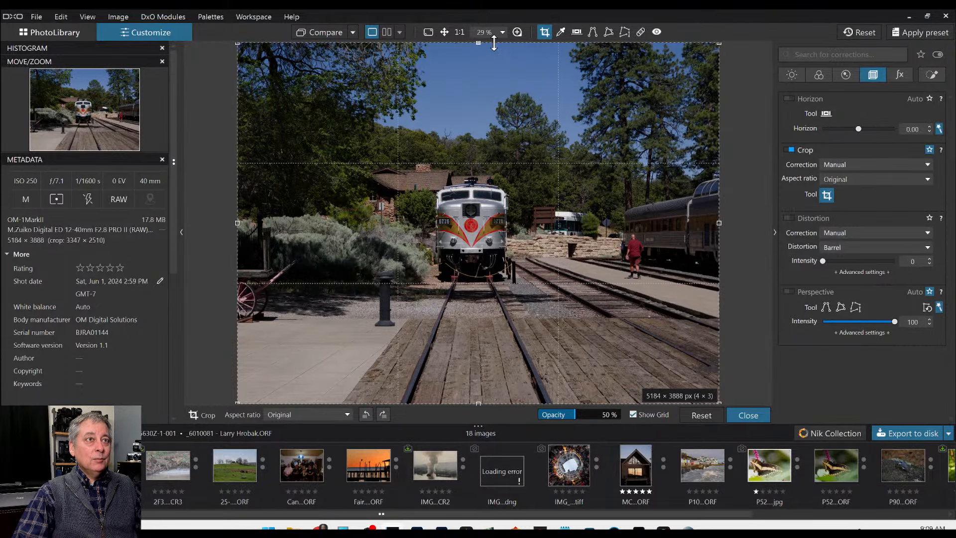
{"action": "key", "text": "Return"}
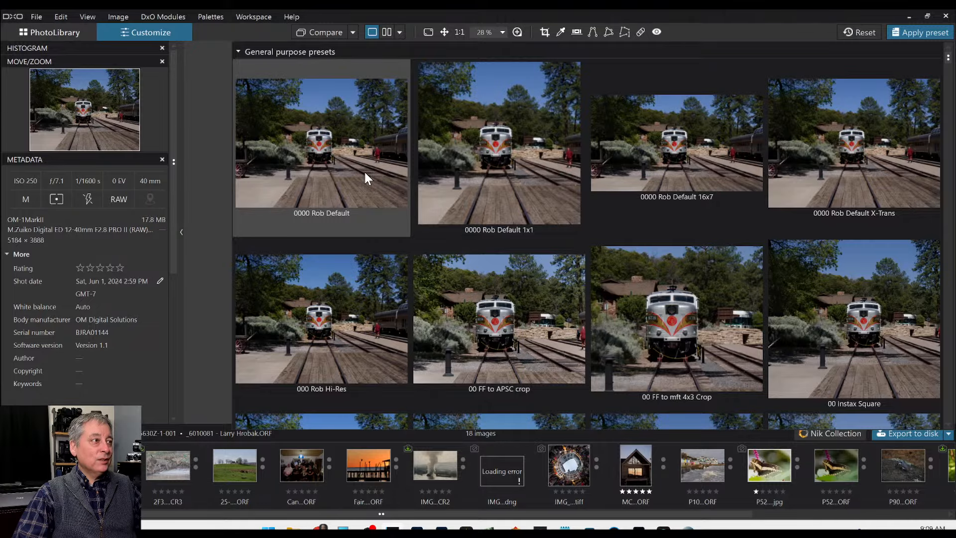
Step: Apply the standard 0000 default general-purpose preset and crop the photo in landscape around the locomotive to about 3021 × 2266 px
{"action": "left_click", "coordinate": [365, 172]}
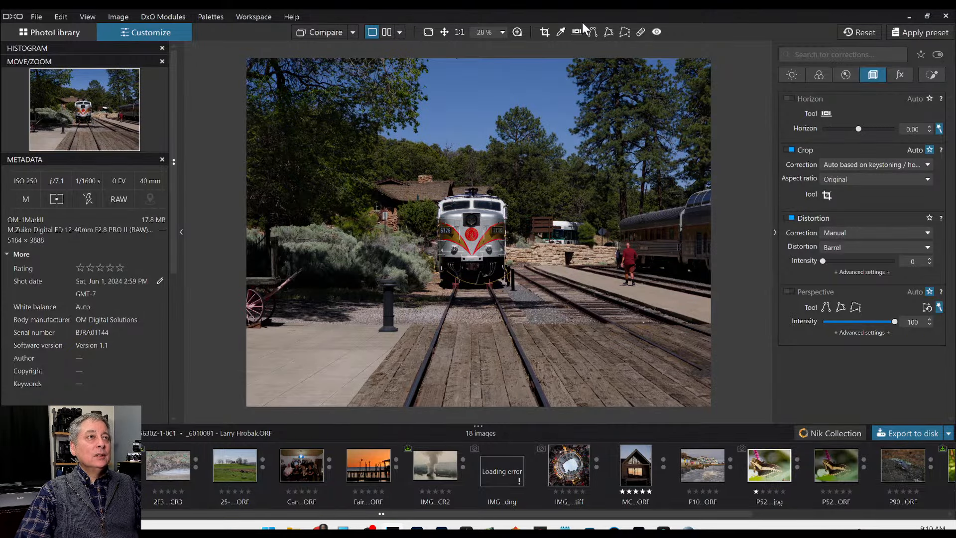
{"action": "left_click", "coordinate": [545, 32]}
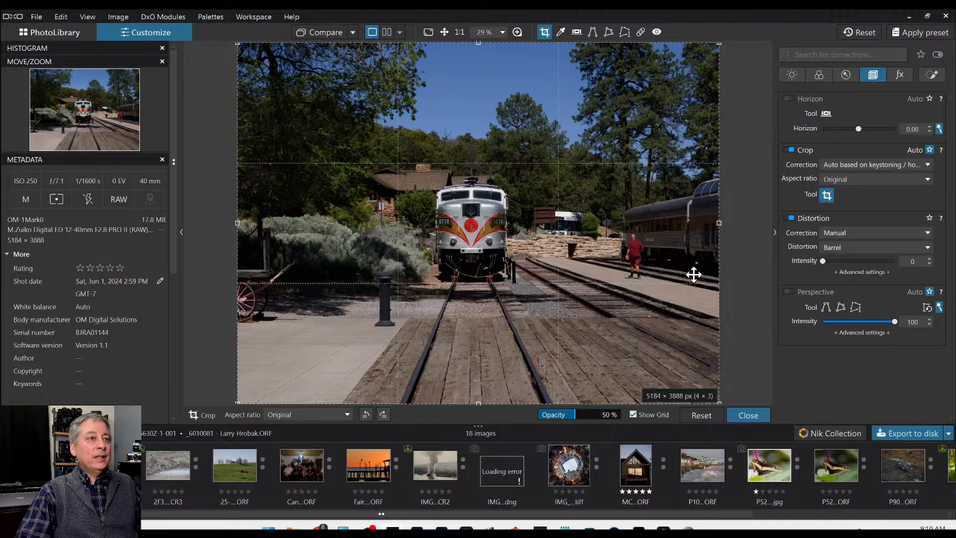
{"action": "left_click_drag", "start_coordinate": [718, 44], "coordinate": [552, 167]}
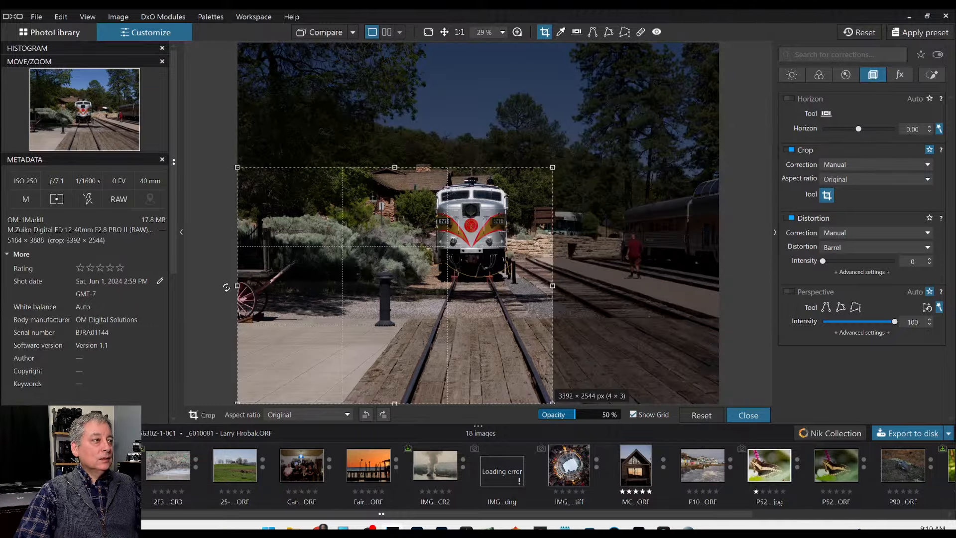
{"action": "left_click_drag", "start_coordinate": [232, 287], "coordinate": [272, 277]}
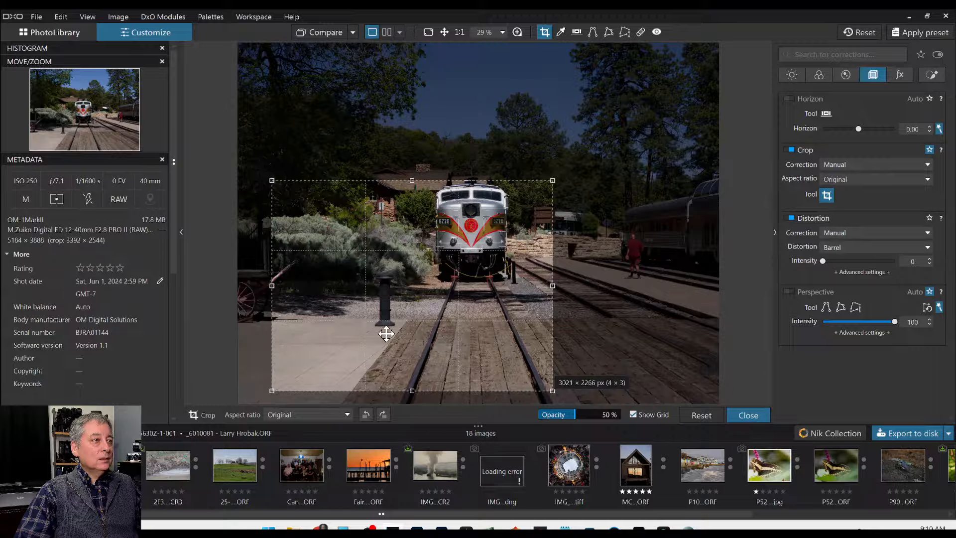
{"action": "left_click_drag", "start_coordinate": [386, 327], "coordinate": [399, 312]}
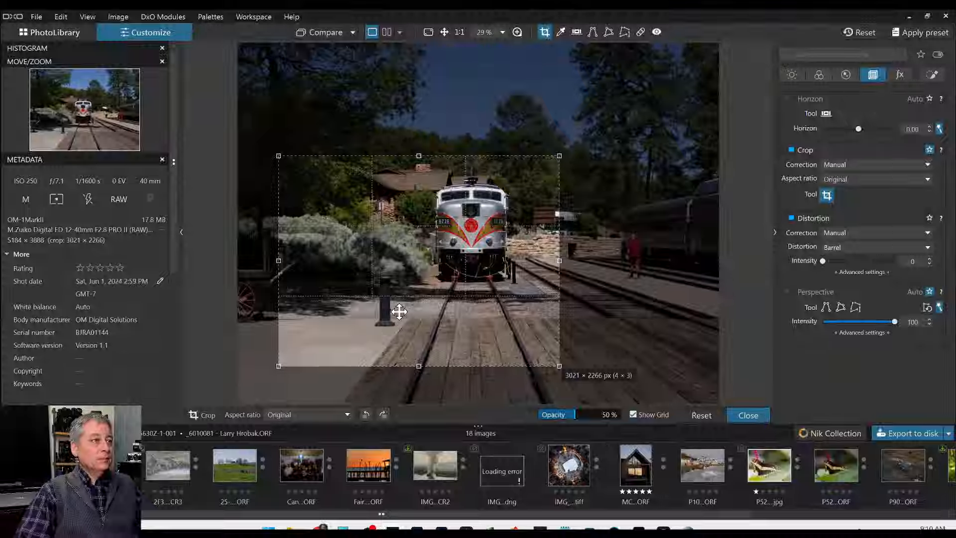
Step: Change the crop to portrait format, frame the locomotive and tracks at about 2676 × 3568 px, and apply it
{"action": "left_click_drag", "start_coordinate": [278, 156], "coordinate": [318, 68]}
{"action": "left_click_drag", "start_coordinate": [548, 322], "coordinate": [554, 360]}
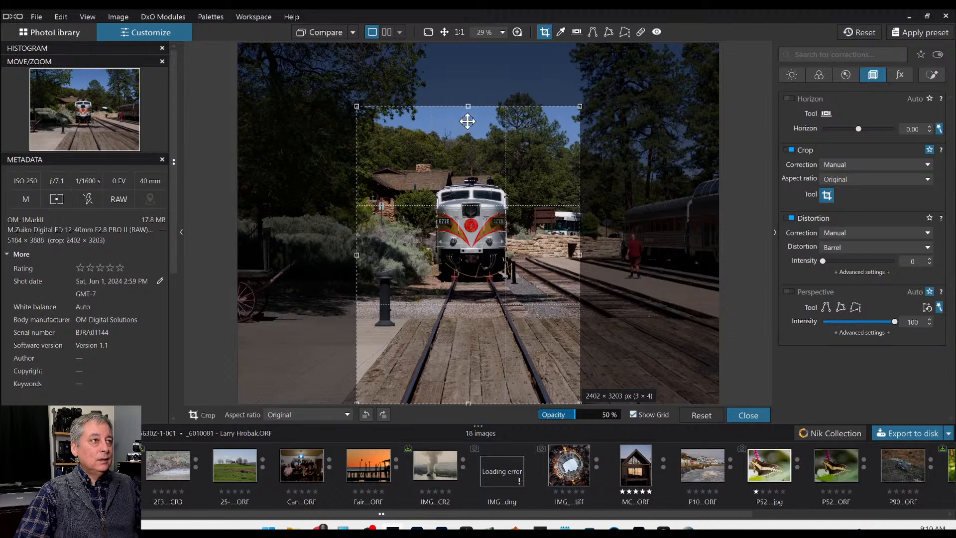
{"action": "left_click_drag", "start_coordinate": [468, 106], "coordinate": [468, 110]}
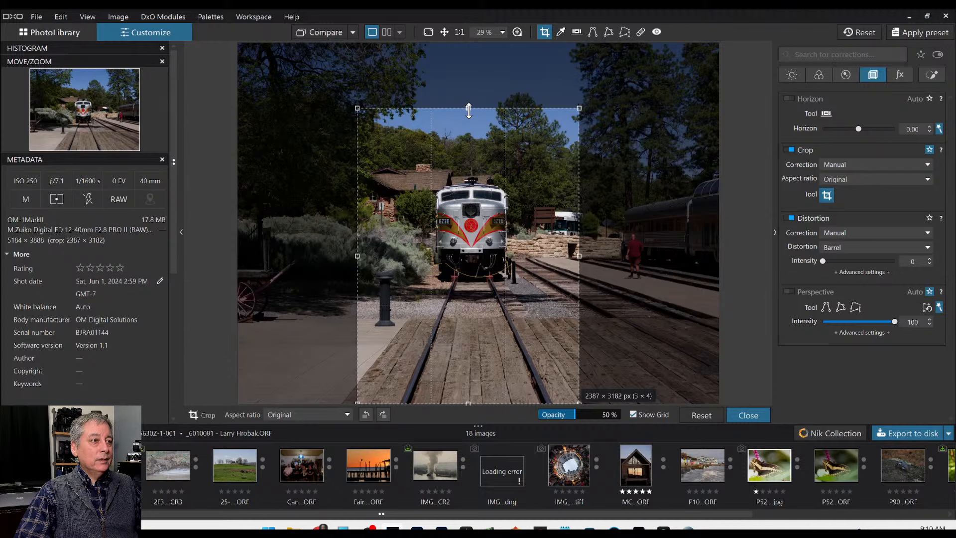
{"action": "mouse_move", "coordinate": [468, 111]}
{"action": "left_mouse_down"}
{"action": "mouse_move", "coordinate": [468, 64]}
{"action": "mouse_move", "coordinate": [471, 139]}
{"action": "mouse_move", "coordinate": [473, 128]}
{"action": "left_mouse_up"}
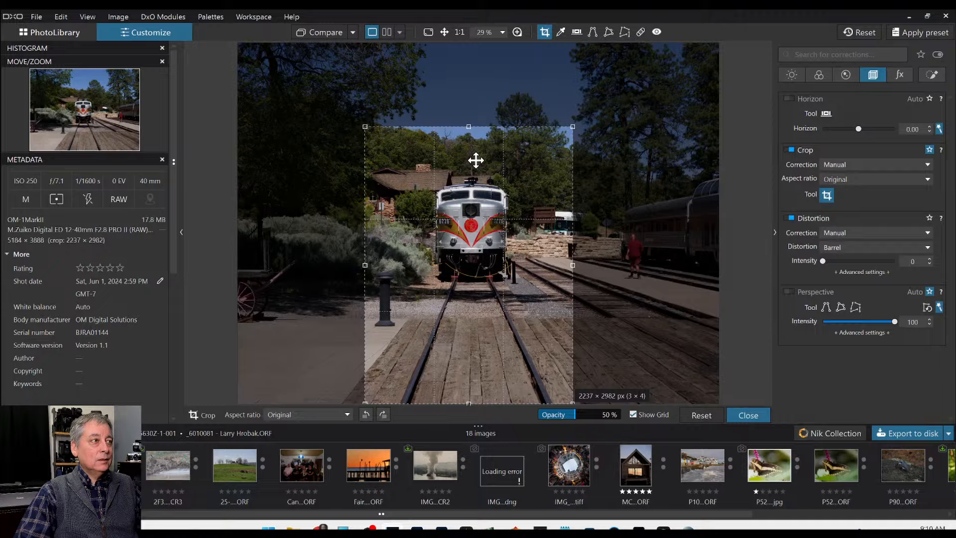
{"action": "left_click_drag", "start_coordinate": [467, 126], "coordinate": [463, 101]}
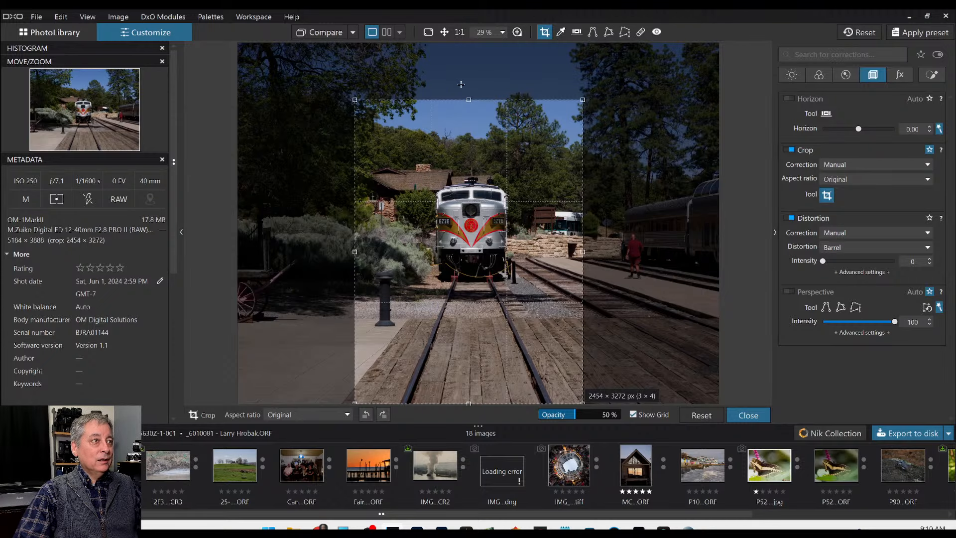
{"action": "left_click_drag", "start_coordinate": [470, 98], "coordinate": [473, 71]}
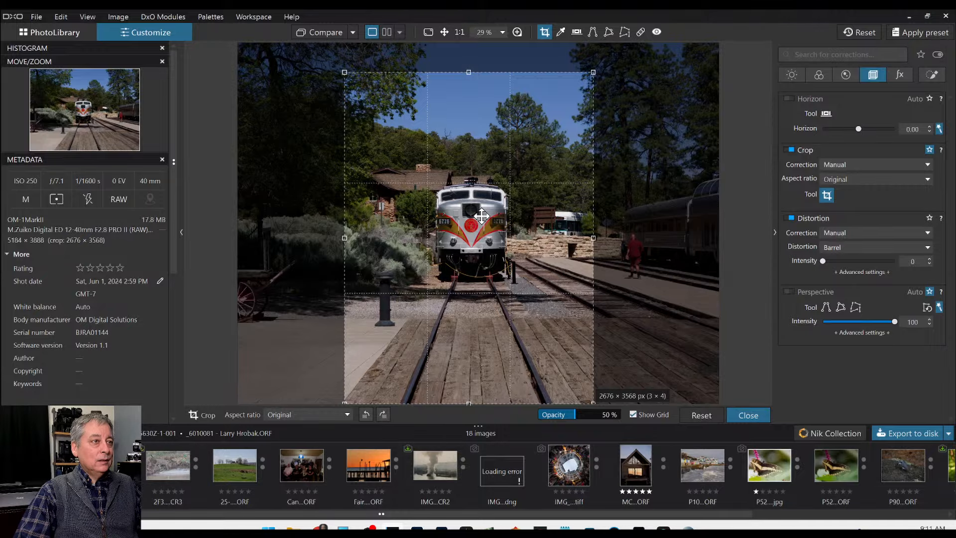
{"action": "key", "text": "Return"}
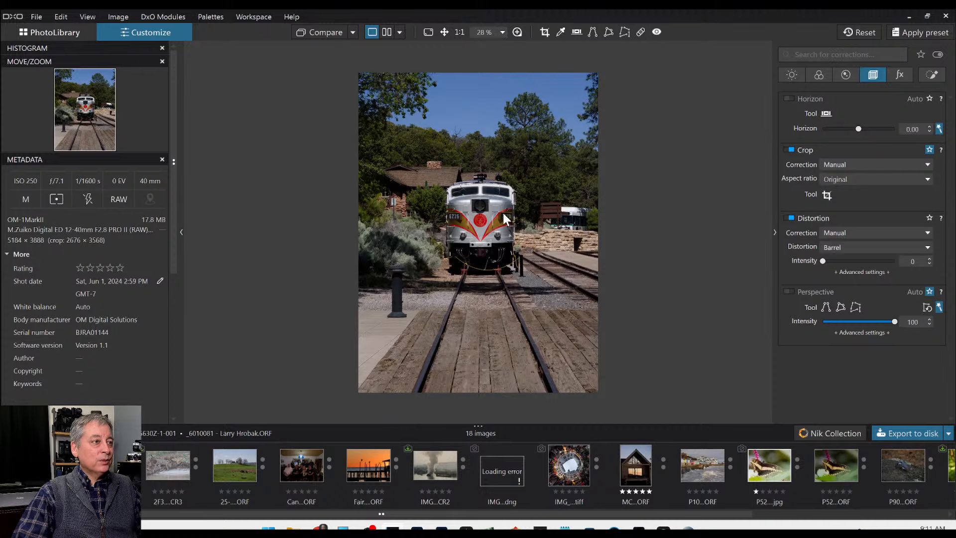
Step: Compare the photo's black-and-white and color renderings, and inspect the front of the locomotive up close
{"action": "scroll", "coordinate": [502, 223], "scroll_direction": "up", "scroll_amount": 1}
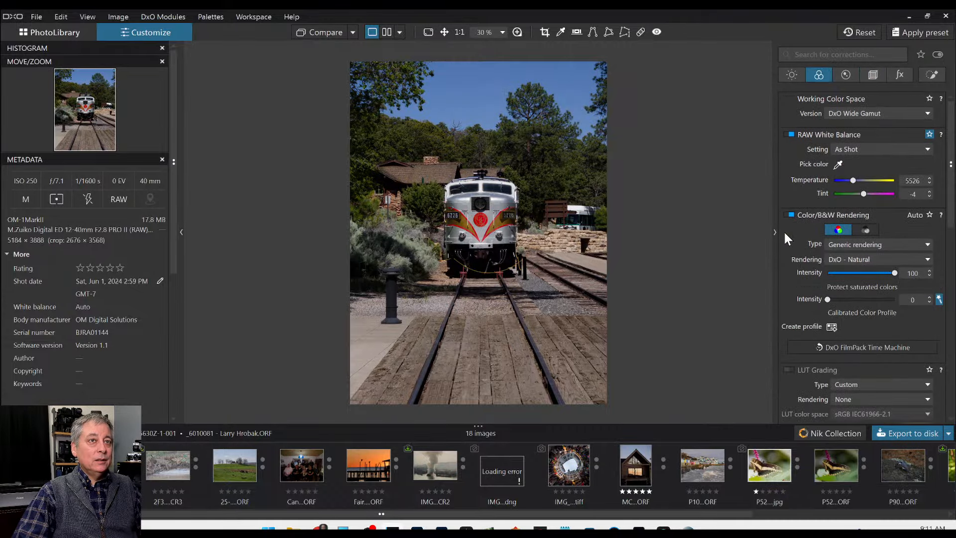
{"action": "left_click", "coordinate": [858, 232]}
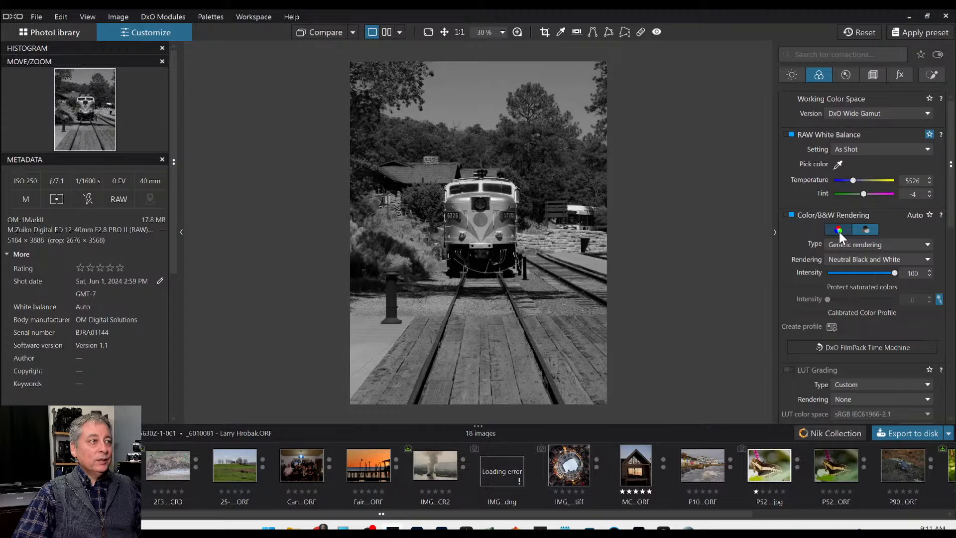
{"action": "left_click", "coordinate": [838, 230]}
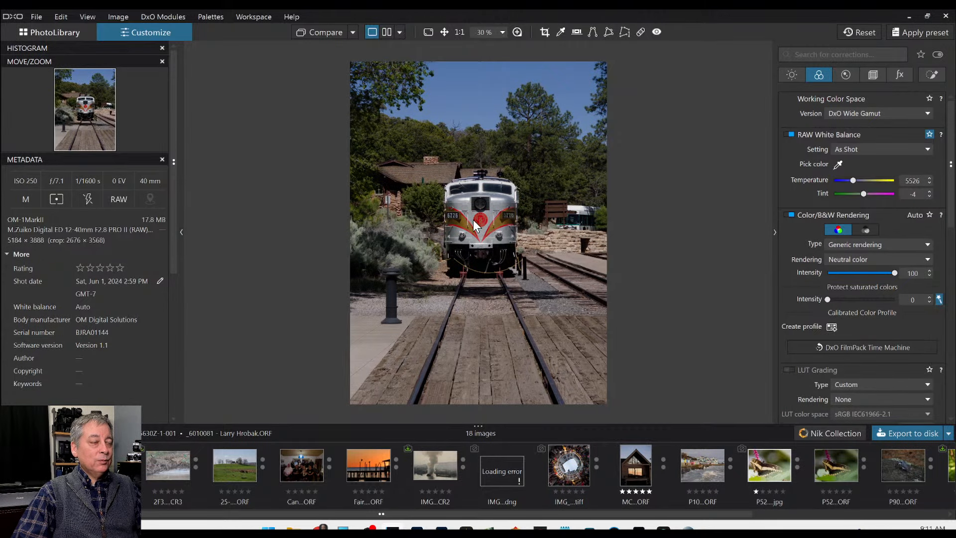
{"action": "scroll", "coordinate": [474, 224], "scroll_direction": "up", "scroll_amount": 2}
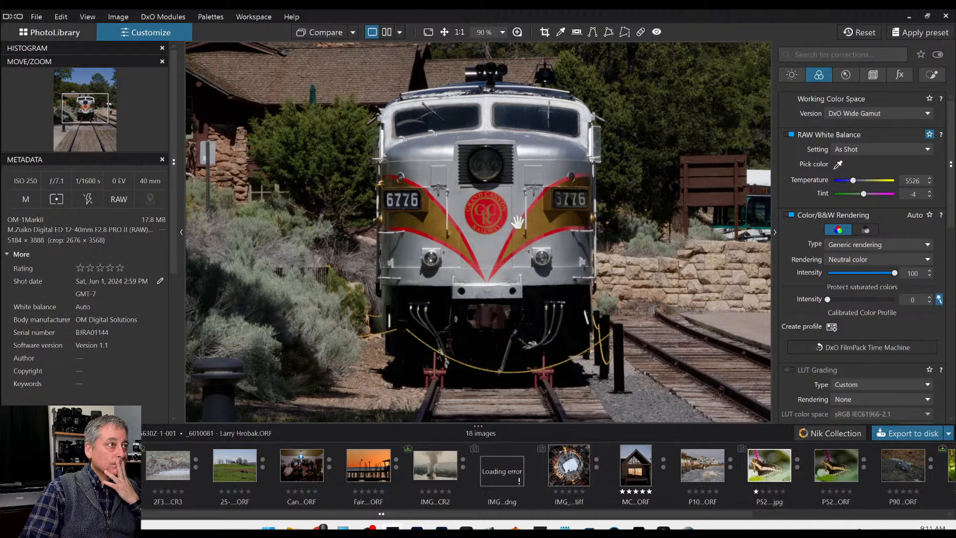
{"action": "key", "text": "ctrl+minus"}
{"action": "key", "text": "ctrl+minus"}
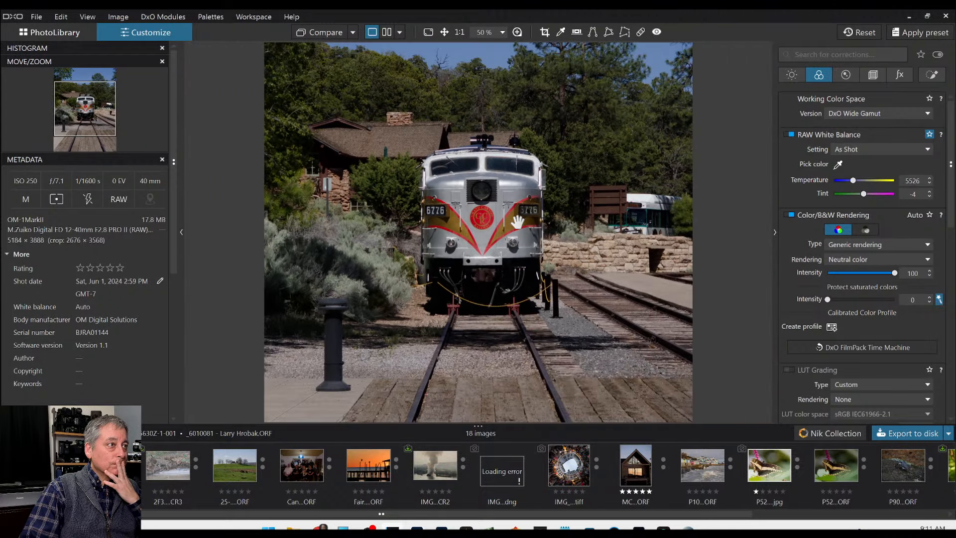
Step: Alternate the rendering between black and white and color for comparison, and keep Neutral Black and White
{"action": "left_click", "coordinate": [864, 229]}
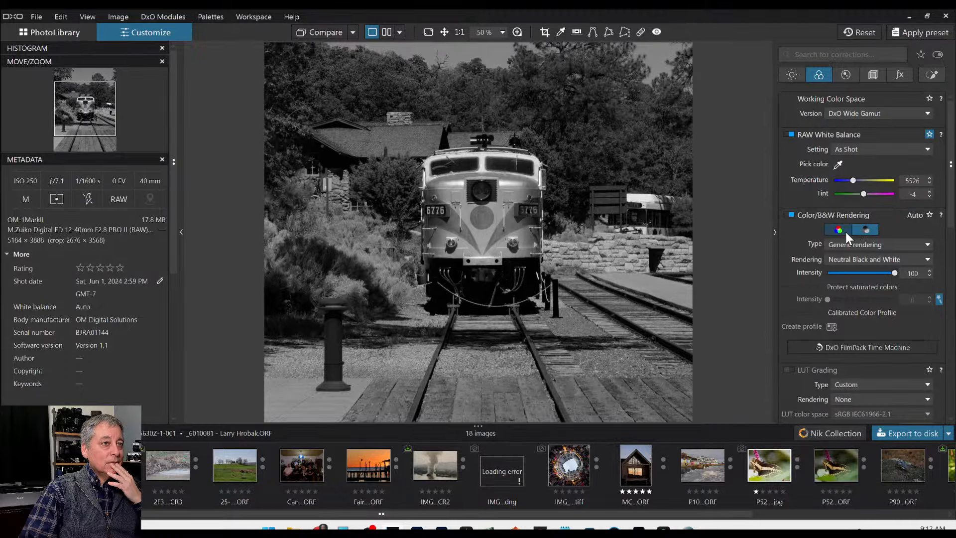
{"action": "scroll", "coordinate": [547, 269], "scroll_direction": "down", "scroll_amount": 1}
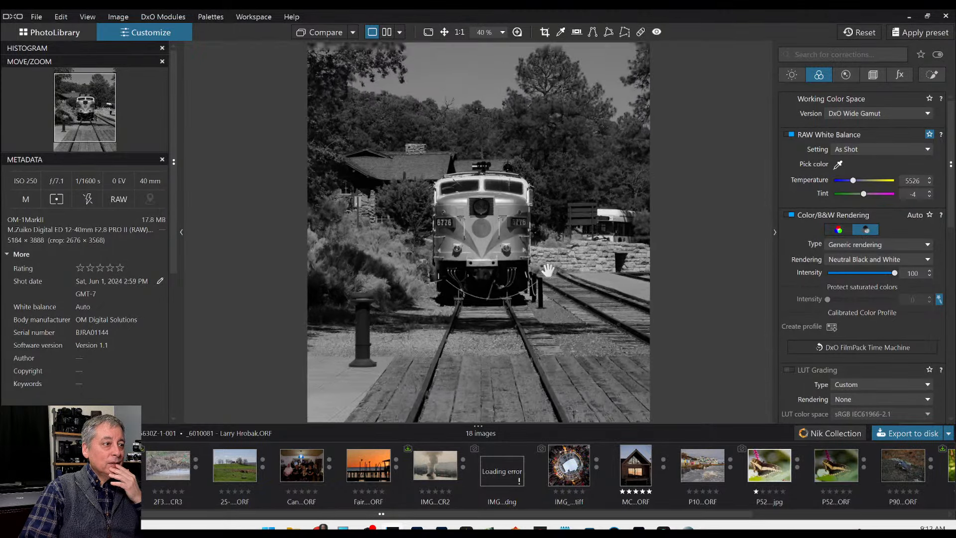
{"action": "scroll", "coordinate": [548, 269], "scroll_direction": "down", "scroll_amount": 1}
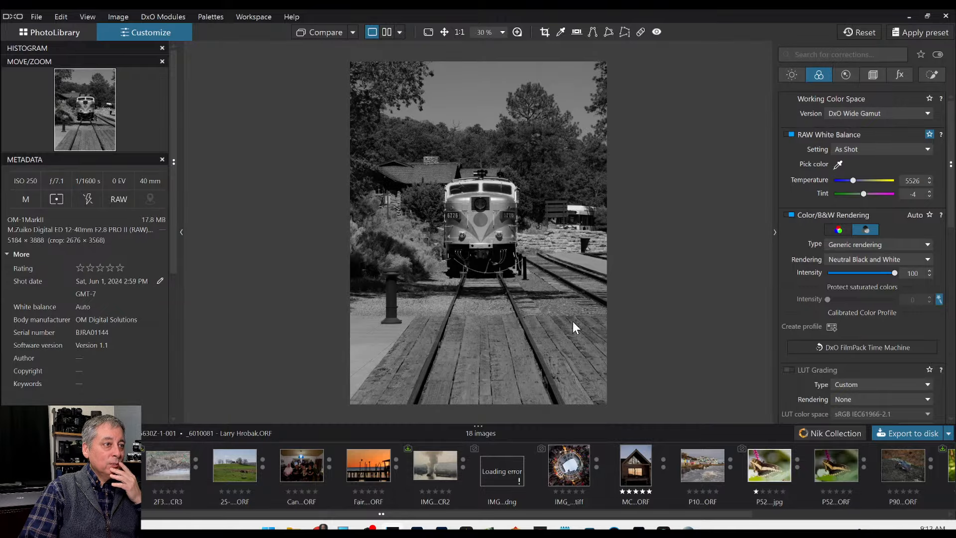
{"action": "scroll", "coordinate": [537, 246], "scroll_direction": "up", "scroll_amount": 1}
{"action": "left_click", "coordinate": [839, 230]}
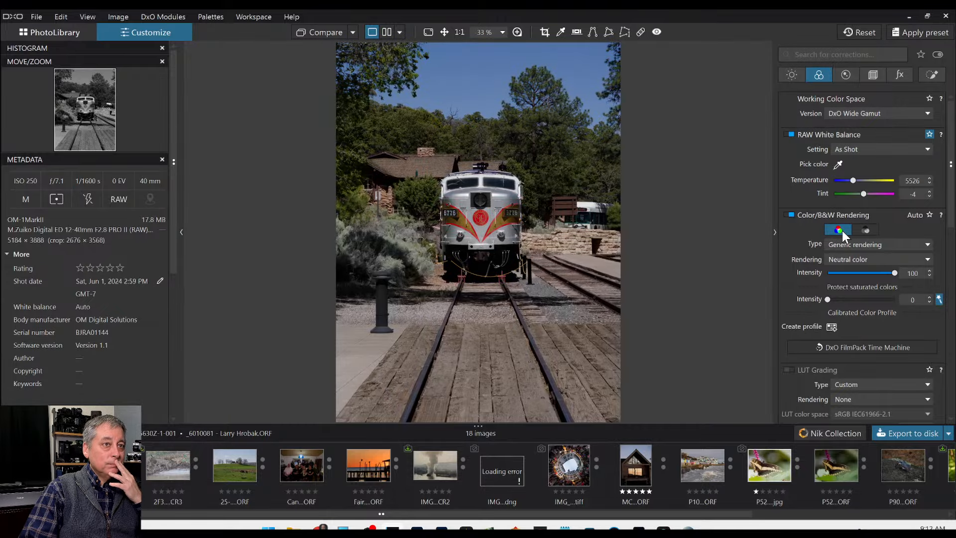
{"action": "left_click", "coordinate": [871, 231]}
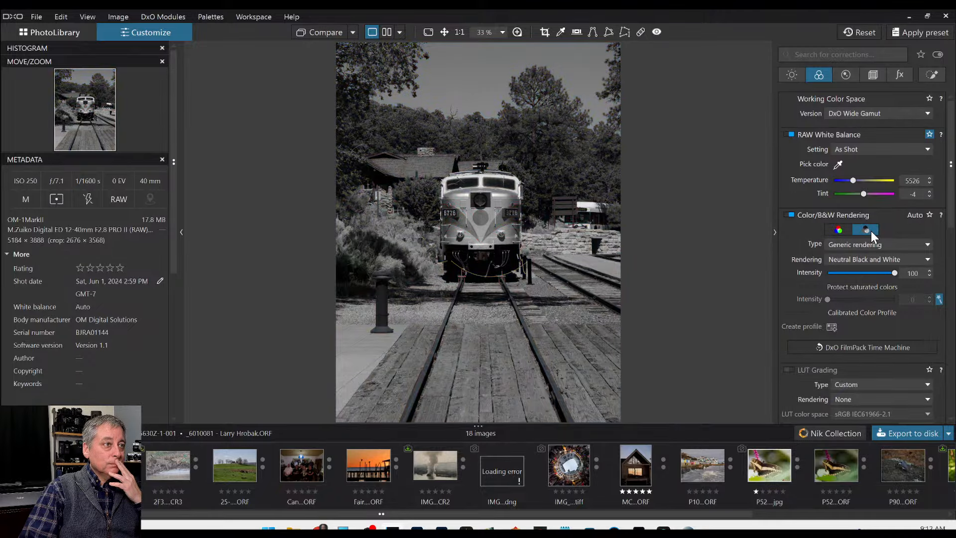
{"action": "left_click", "coordinate": [839, 231]}
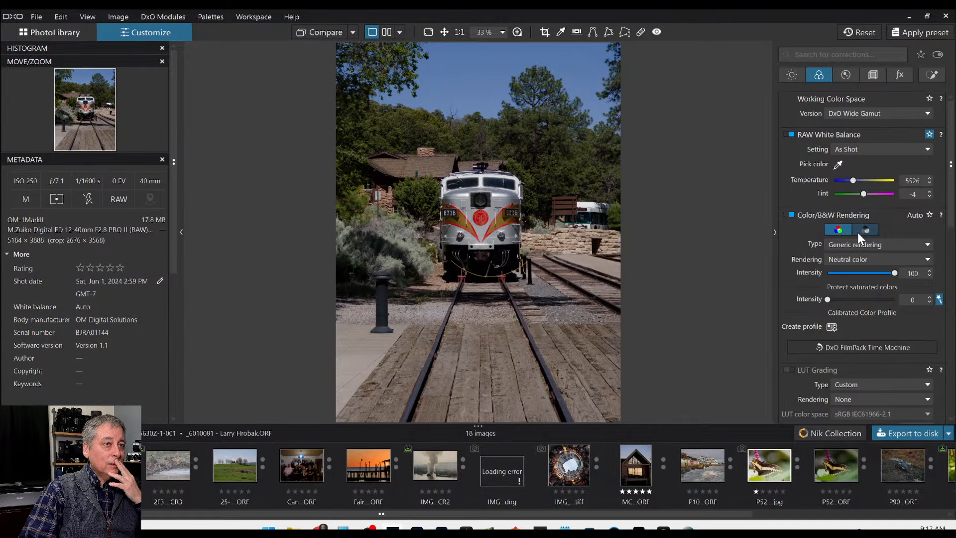
{"action": "left_click", "coordinate": [856, 232]}
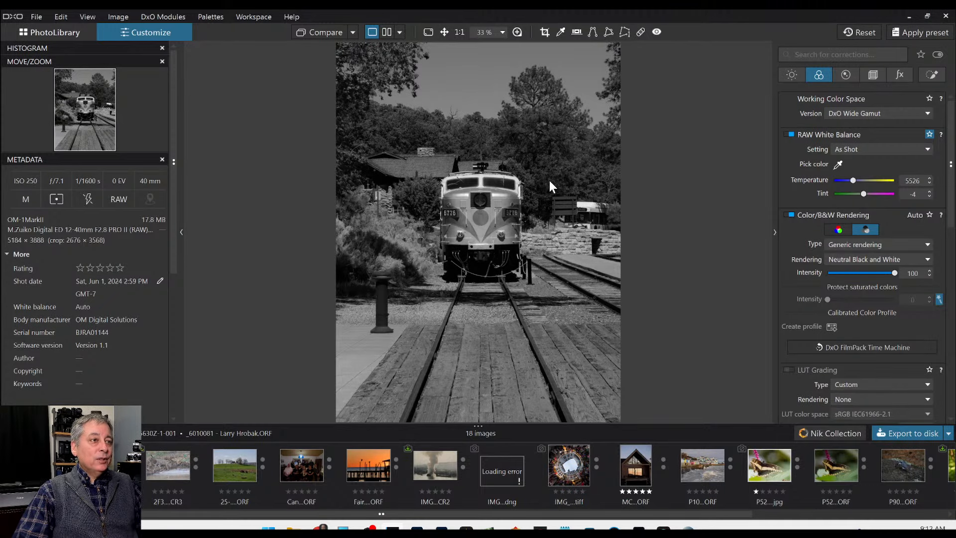
{"action": "scroll", "coordinate": [549, 180], "scroll_direction": "down", "scroll_amount": 1}
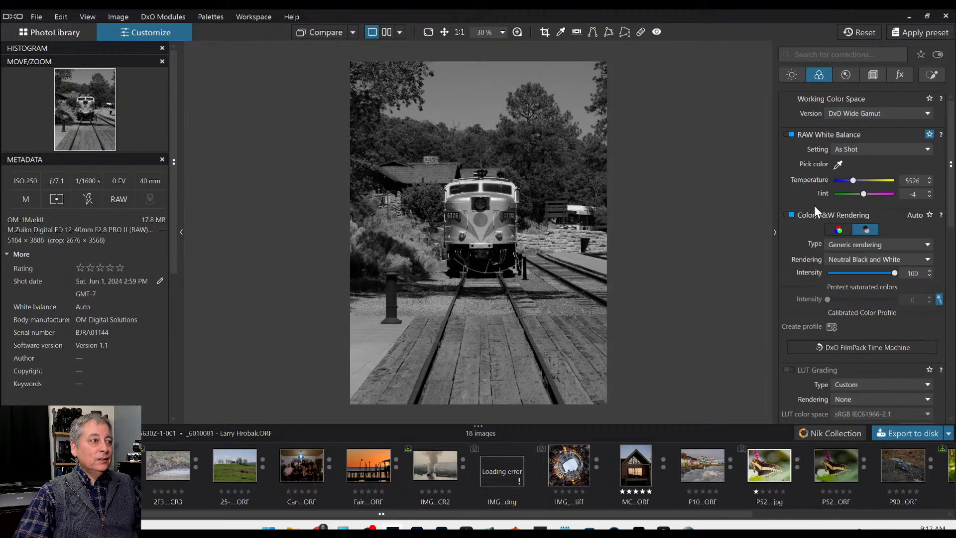
Step: Review the color corrections from LUT Grading to Channel Mixer, and the light corrections including Selective Tone, ClearView Plus and Contrast
{"action": "scroll", "coordinate": [812, 293], "scroll_direction": "down", "scroll_amount": 3}
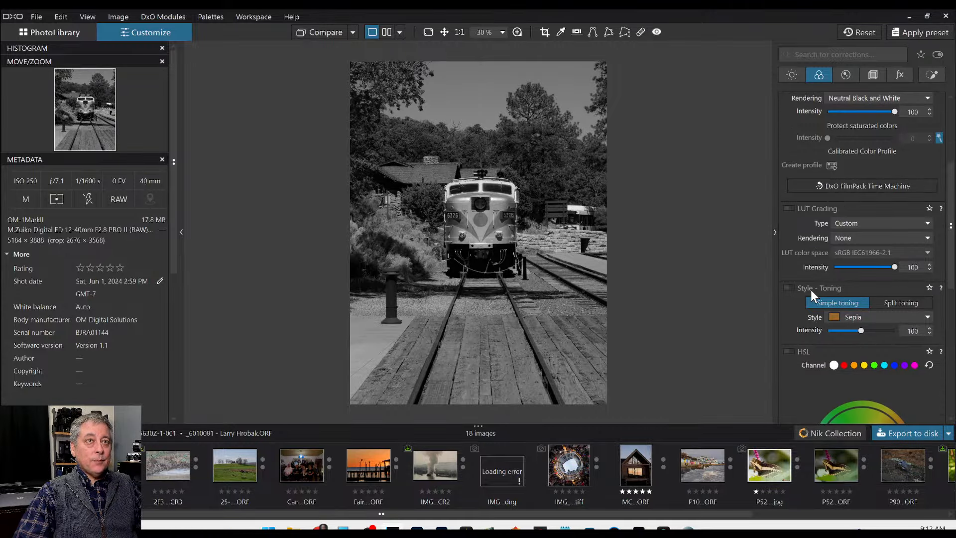
{"action": "scroll", "coordinate": [811, 290], "scroll_direction": "down", "scroll_amount": 3}
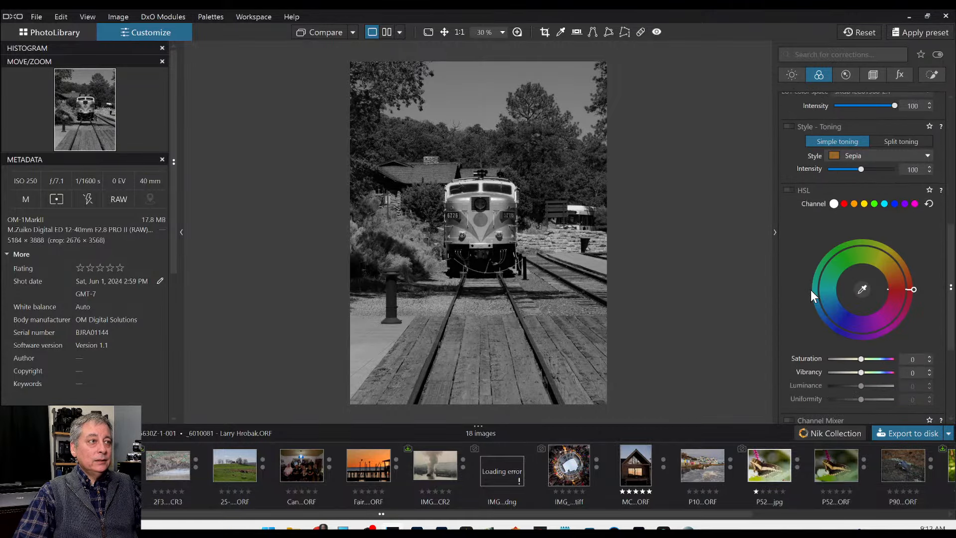
{"action": "scroll", "coordinate": [811, 289], "scroll_direction": "down", "scroll_amount": 2}
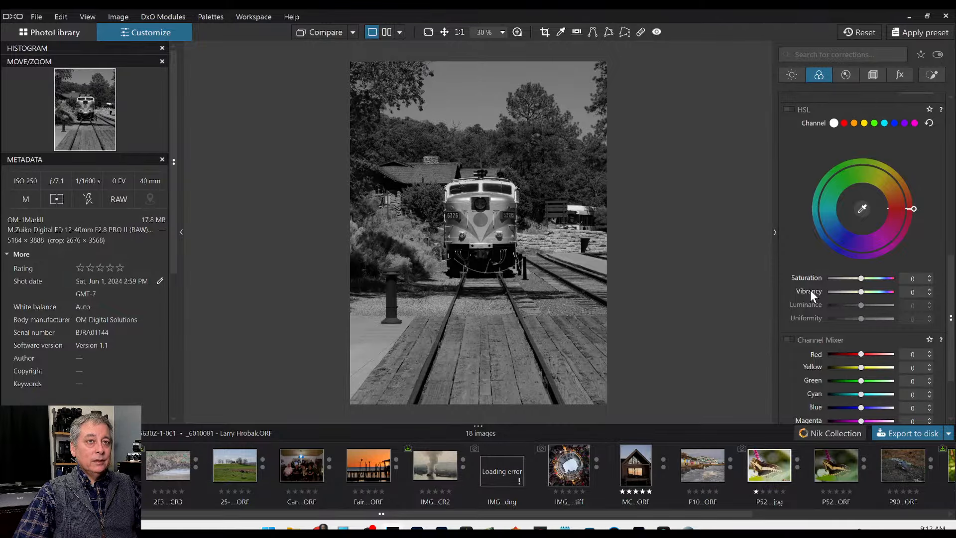
{"action": "left_click", "coordinate": [792, 76]}
{"action": "scroll", "coordinate": [808, 241], "scroll_direction": "up", "scroll_amount": 4}
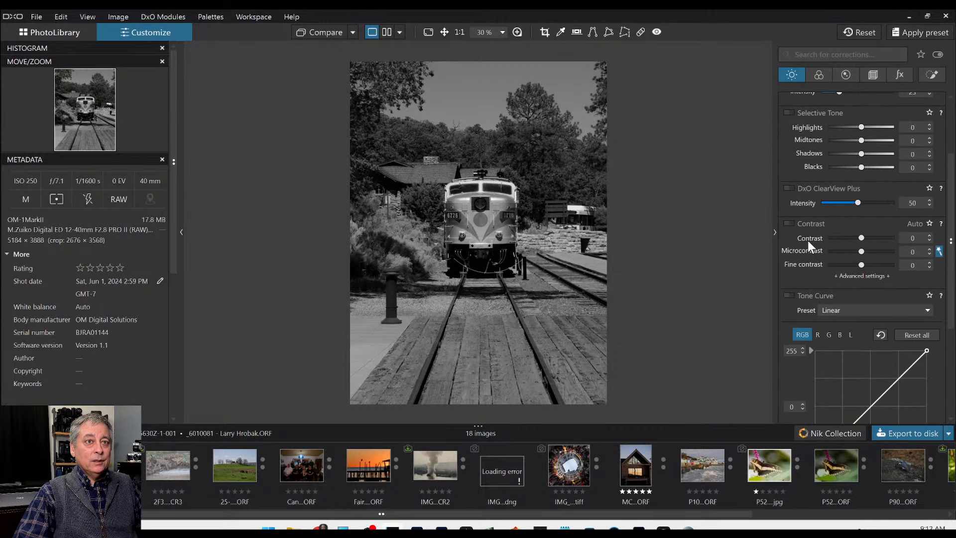
Step: Enable Contrast and DxO ClearView Plus, and set Selective Tone to Highlights 56, Midtones 31, Shadows 4 and Blacks -13
{"action": "left_click", "coordinate": [791, 223]}
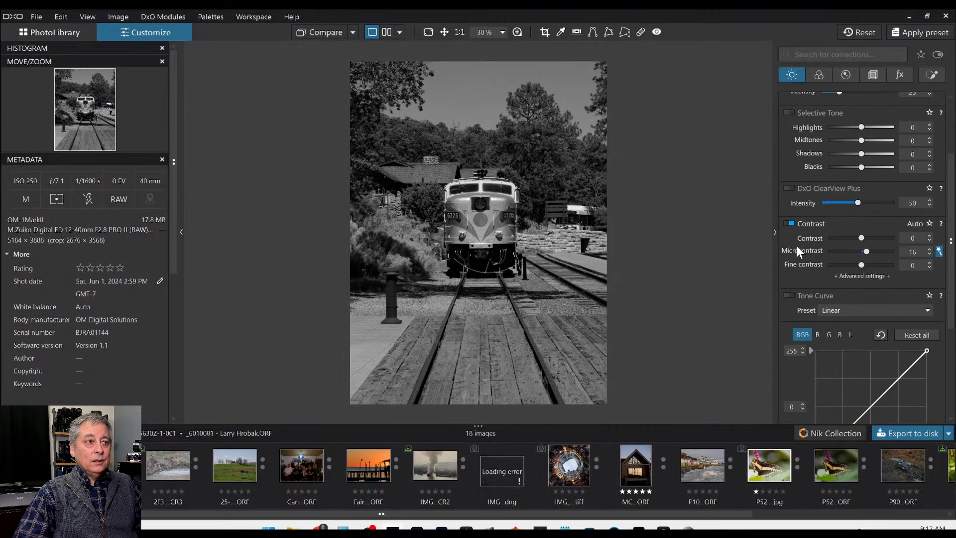
{"action": "left_click", "coordinate": [791, 189]}
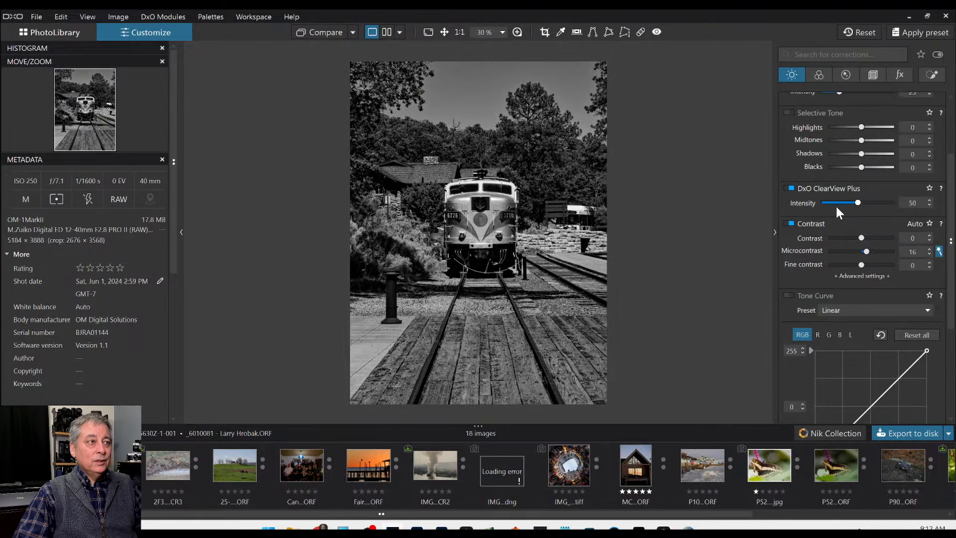
{"action": "scroll", "coordinate": [841, 192], "scroll_direction": "up", "scroll_amount": 1}
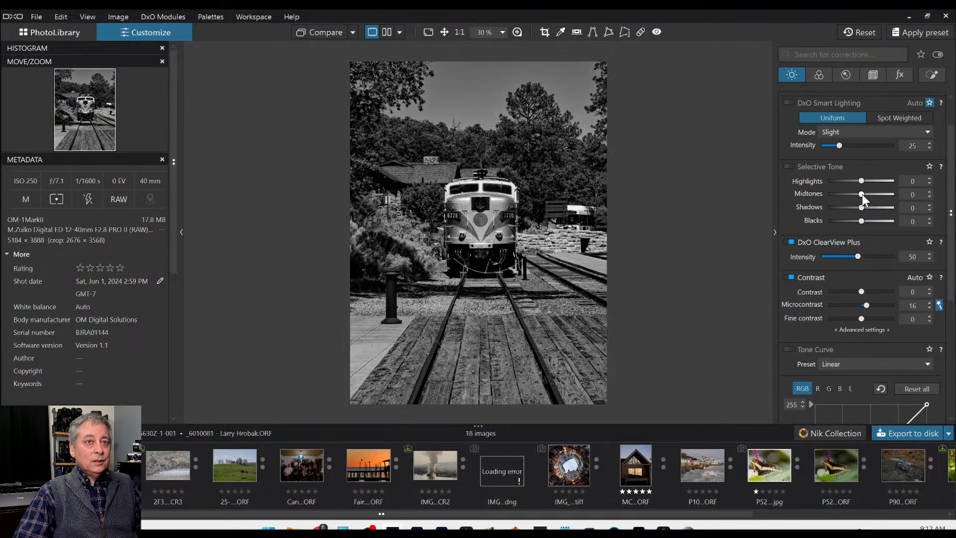
{"action": "left_click_drag", "start_coordinate": [862, 194], "coordinate": [880, 184]}
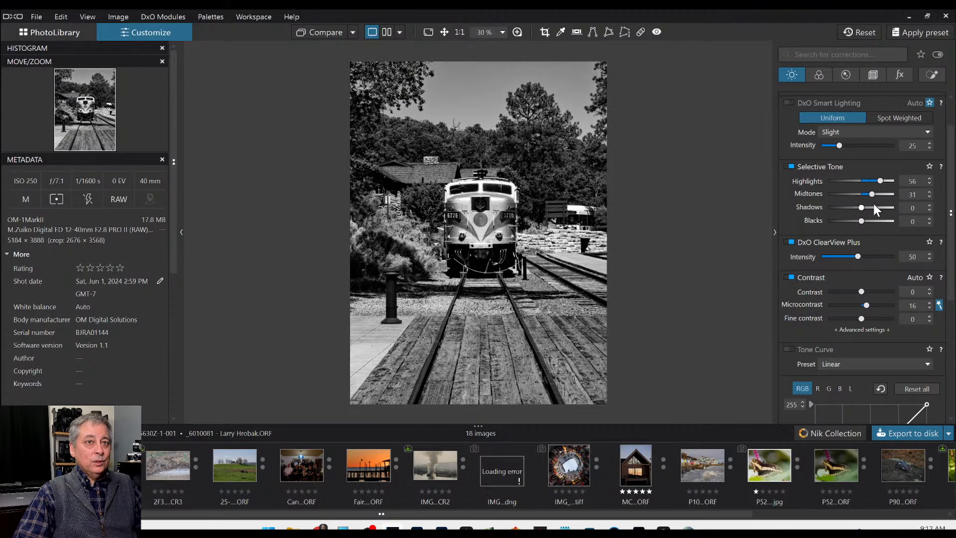
{"action": "left_click_drag", "start_coordinate": [860, 219], "coordinate": [861, 211]}
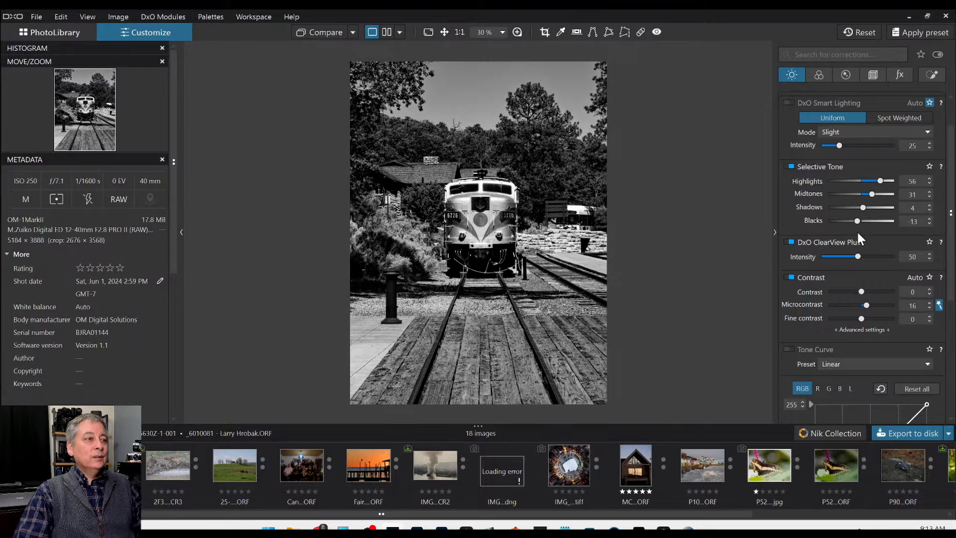
Step: Add a local adjustment control point on the locomotive's nose and enlarge its circle to slightly wider than the photo
{"action": "left_click", "coordinate": [930, 74]}
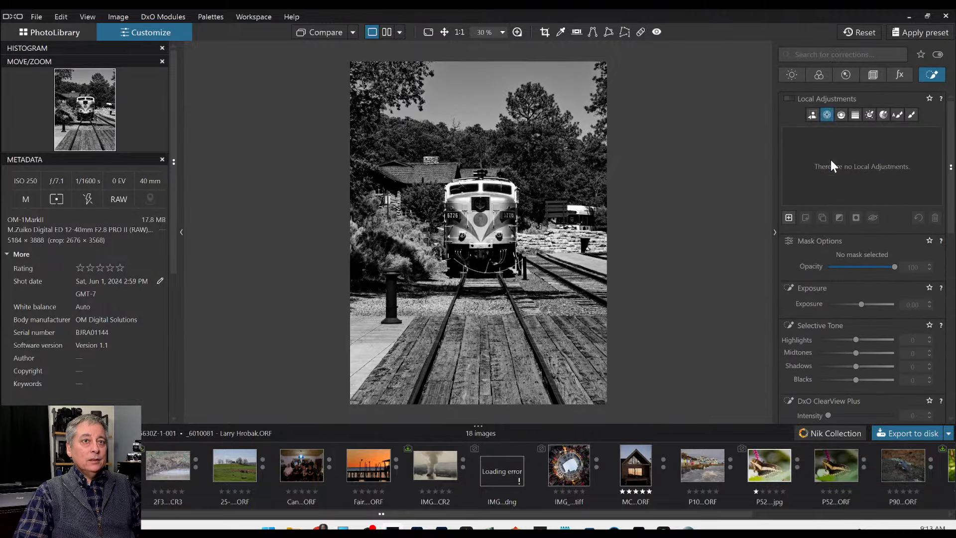
{"action": "left_click", "coordinate": [484, 222]}
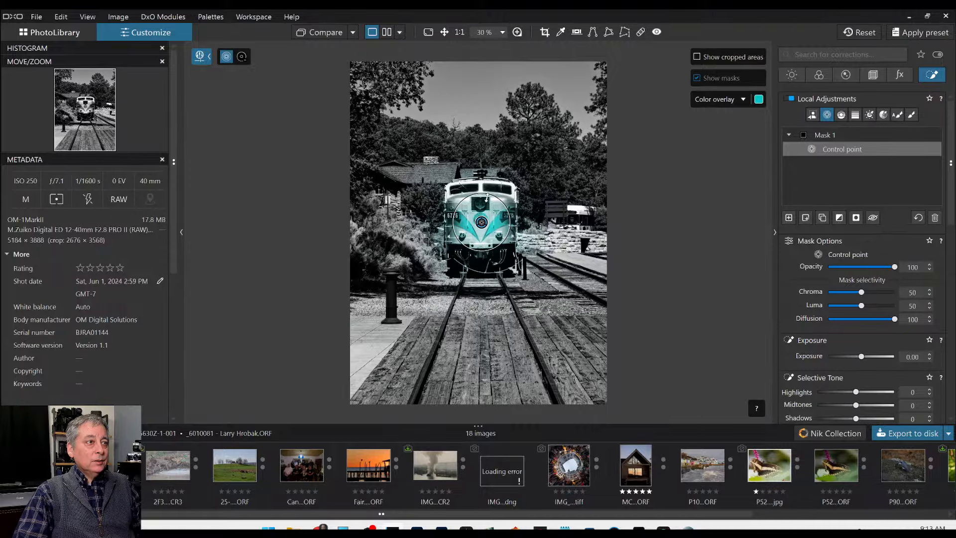
{"action": "left_click_drag", "start_coordinate": [486, 197], "coordinate": [540, 95]}
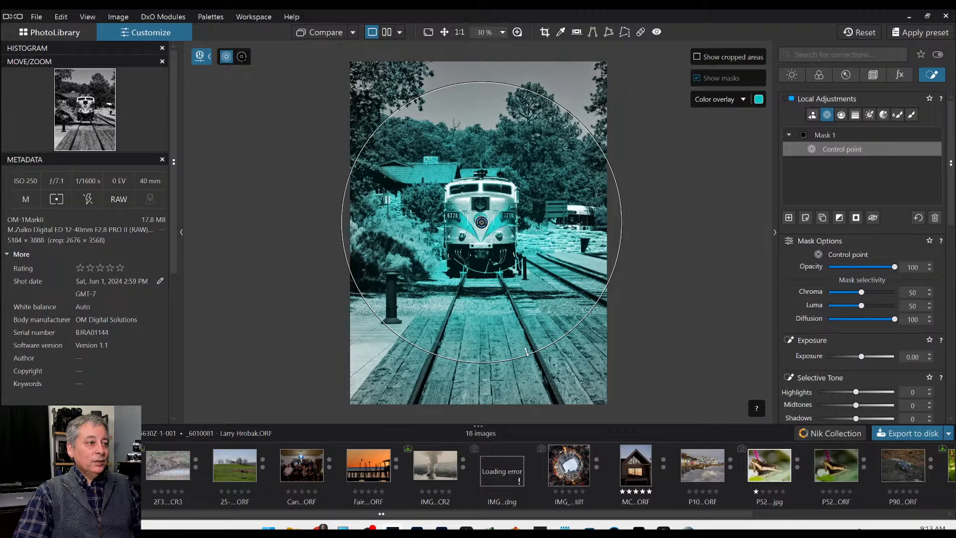
{"action": "left_click_drag", "start_coordinate": [526, 353], "coordinate": [528, 360]}
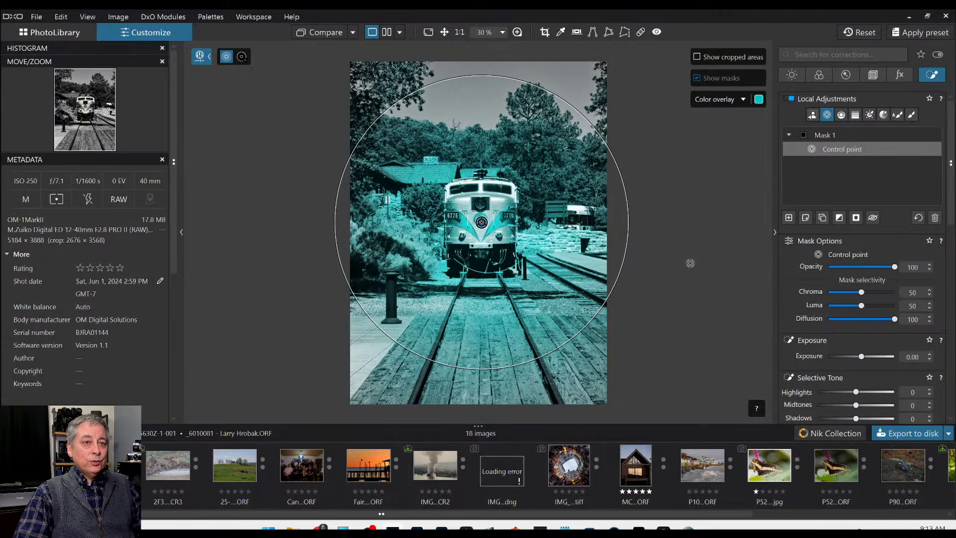
Step: Set the control point's Chroma and Luma selectivity to 0 and invert it so the mask covers the photo's surroundings
{"action": "left_click", "coordinate": [826, 292]}
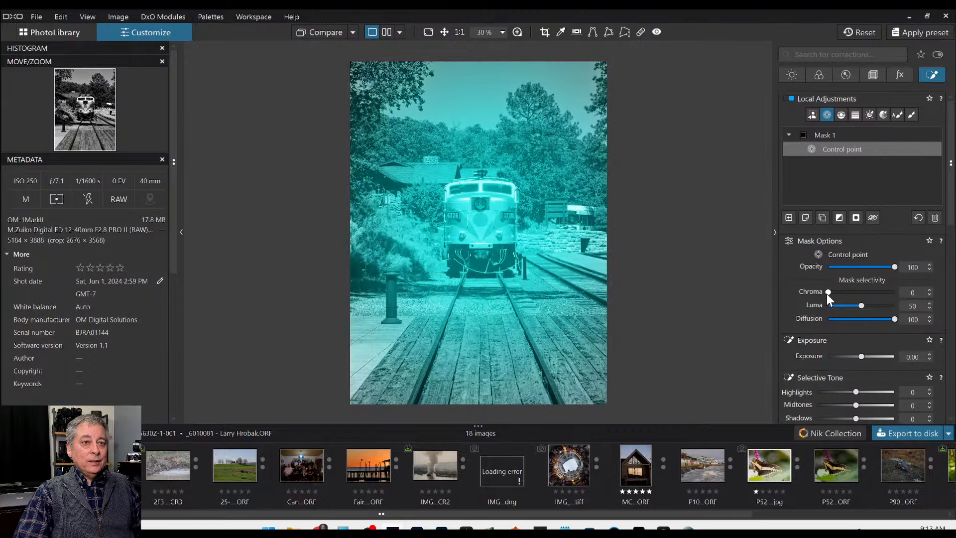
{"action": "left_click", "coordinate": [827, 306]}
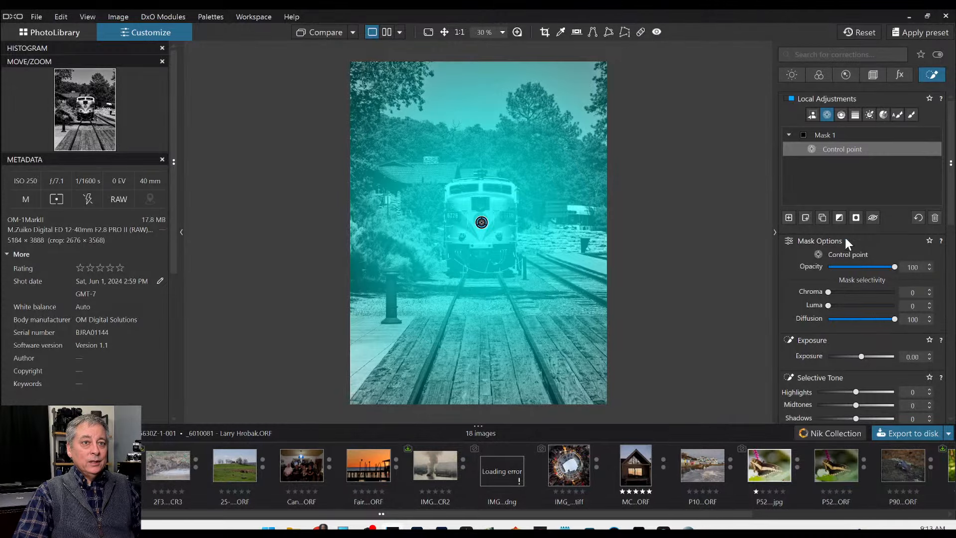
{"action": "left_click", "coordinate": [841, 219]}
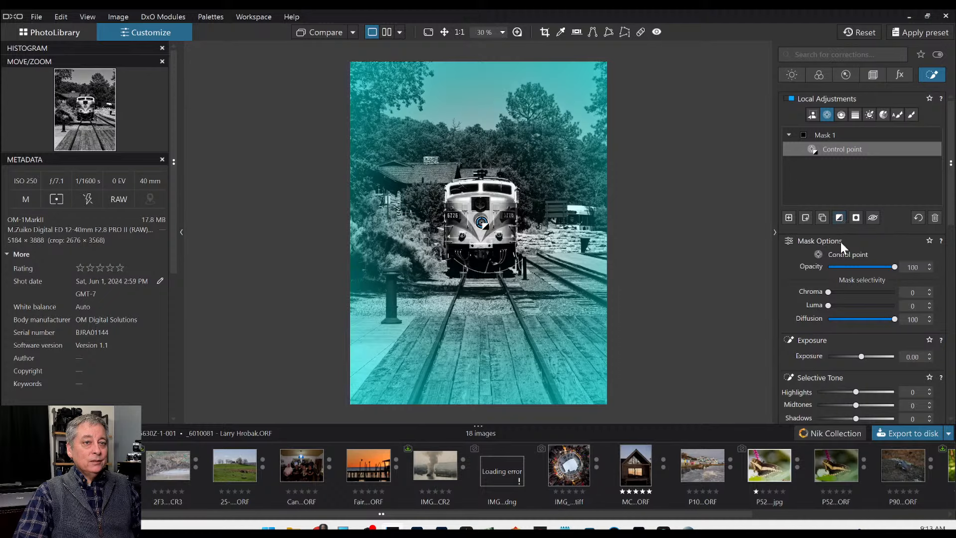
Step: Try darkening the inverted mask with Exposure at -2.75, and reset that value
{"action": "scroll", "coordinate": [807, 304], "scroll_direction": "down", "scroll_amount": 1}
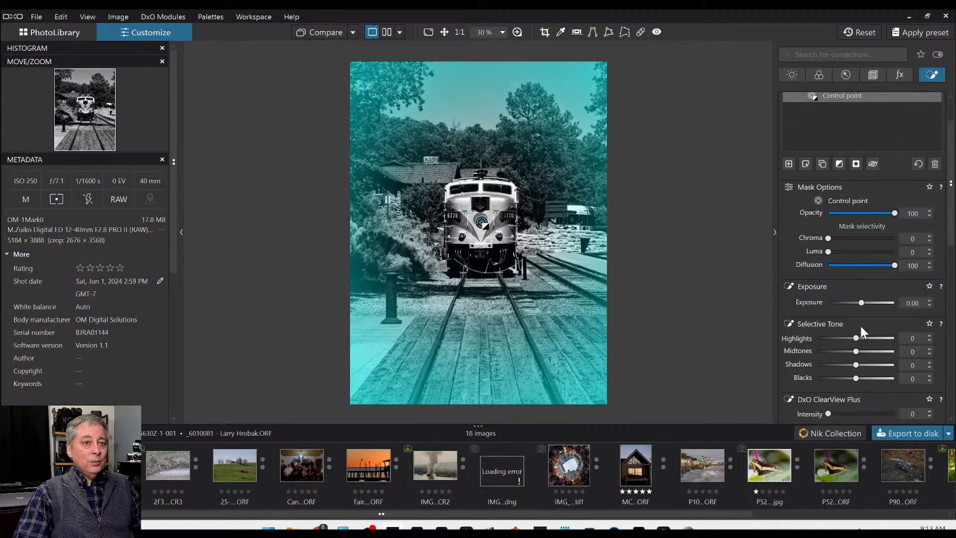
{"action": "left_click_drag", "start_coordinate": [860, 302], "coordinate": [838, 303]}
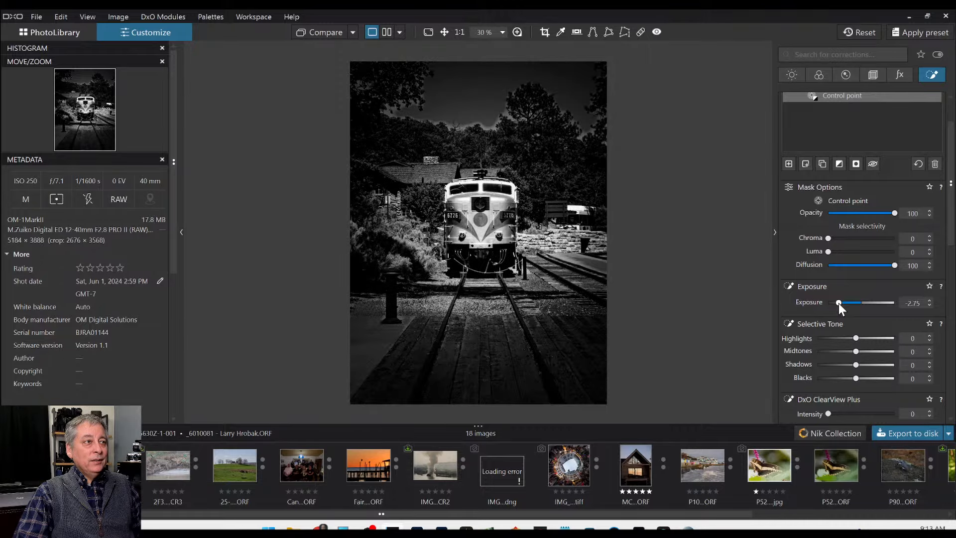
{"action": "double_click", "coordinate": [838, 302]}
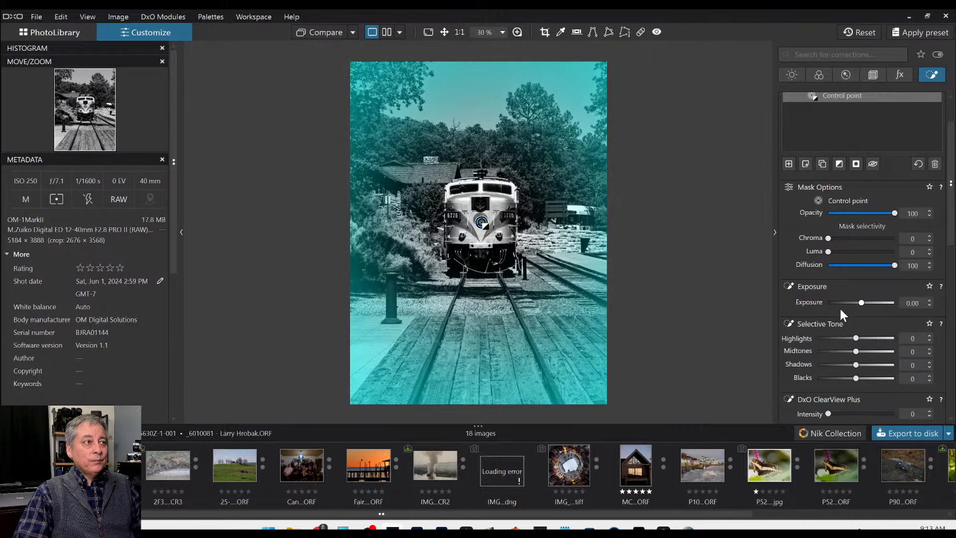
Step: Set the inverted mask's Selective Tone to Highlights 26, Midtones 5, Shadows -21 and Blacks -44
{"action": "left_click", "coordinate": [841, 379]}
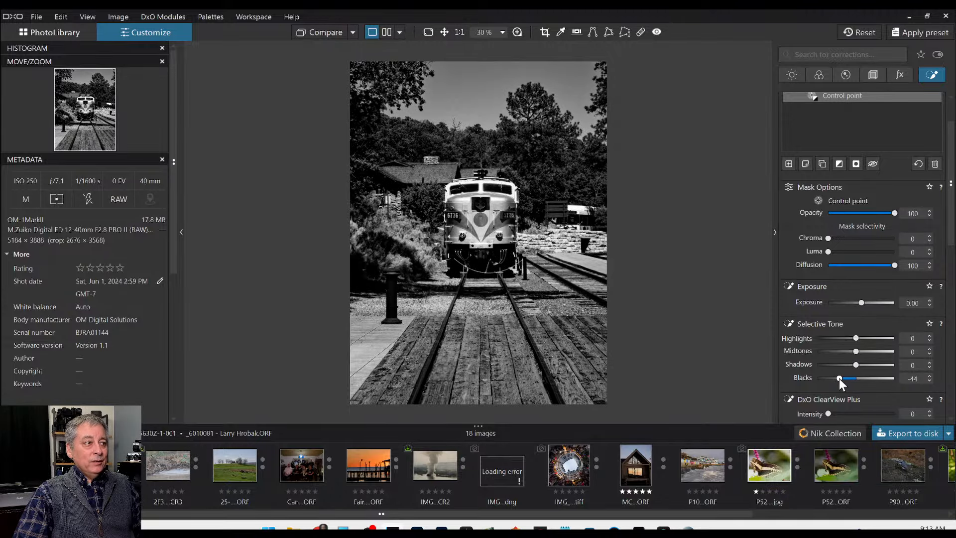
{"action": "left_click", "coordinate": [846, 366]}
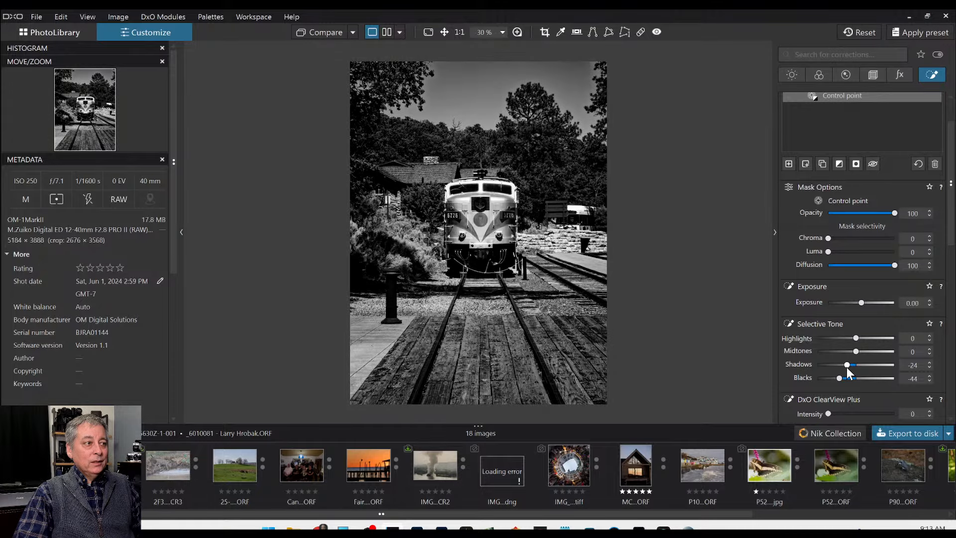
{"action": "left_click_drag", "start_coordinate": [846, 366], "coordinate": [858, 351]}
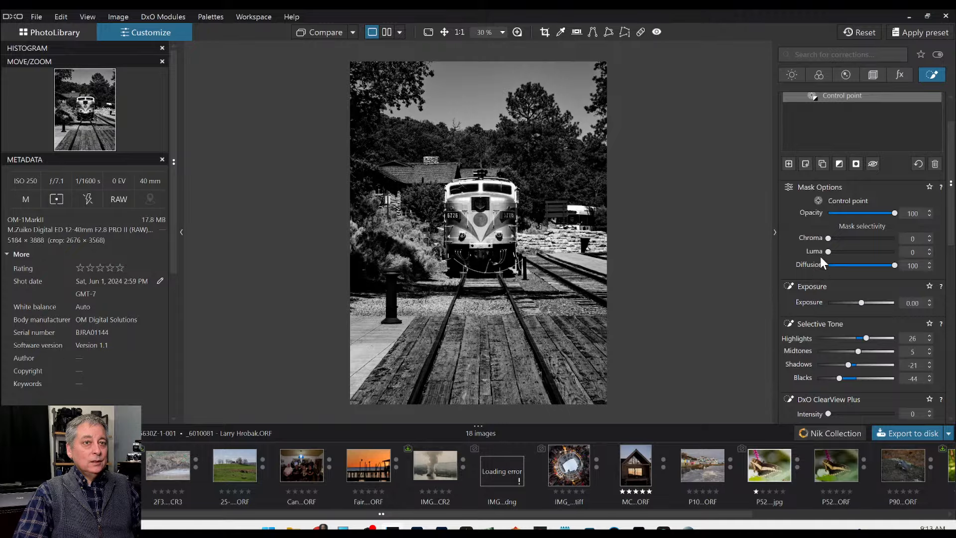
Step: Return to the global light corrections and set the manual Exposure to 0.40
{"action": "scroll", "coordinate": [823, 221], "scroll_direction": "up", "scroll_amount": 2}
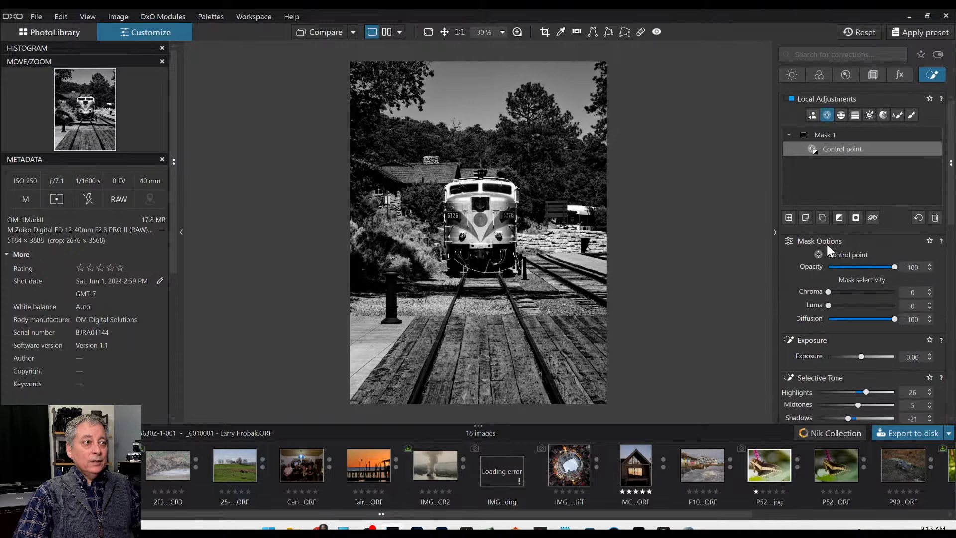
{"action": "left_click", "coordinate": [802, 81]}
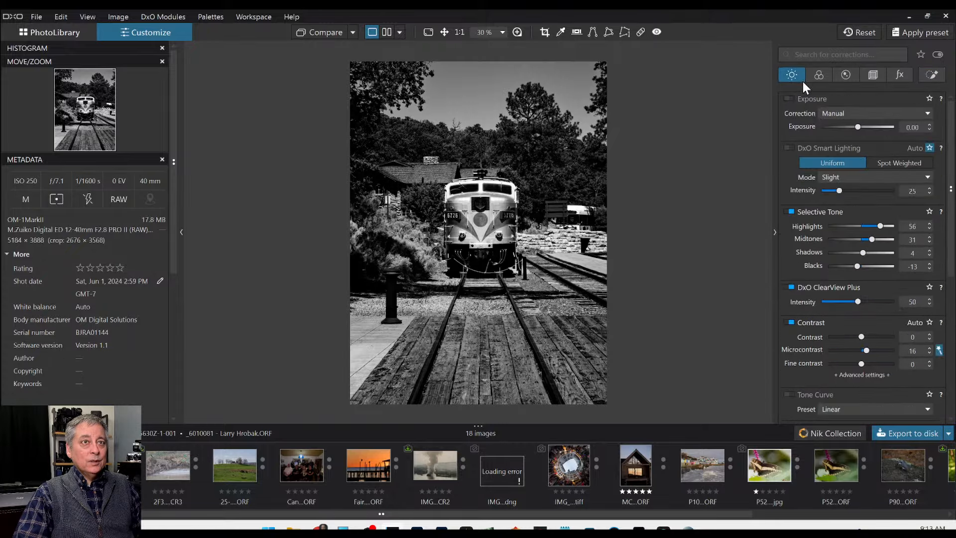
{"action": "left_click", "coordinate": [859, 128]}
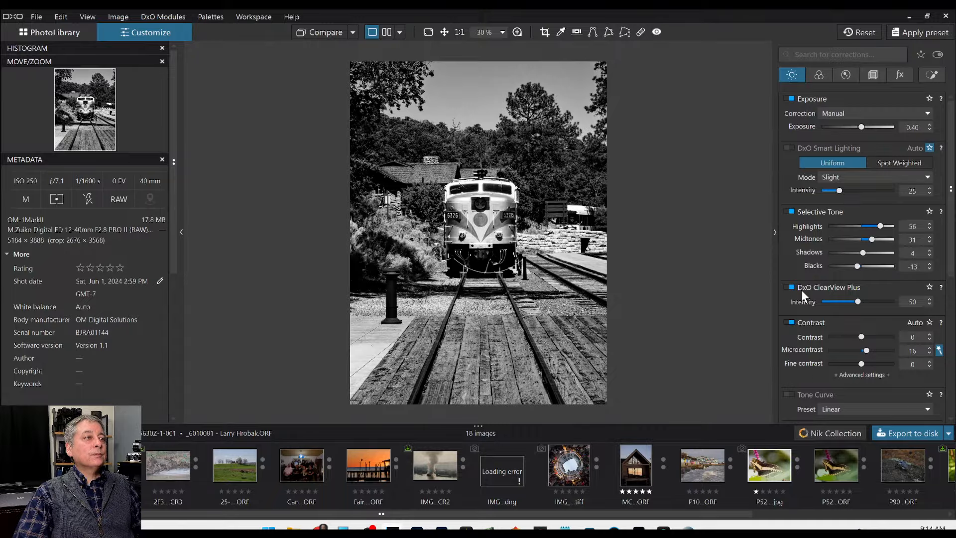
Step: Hide and show the inverted control point to compare the photo with and without its local adjustment
{"action": "mouse_move", "coordinate": [585, 150]}
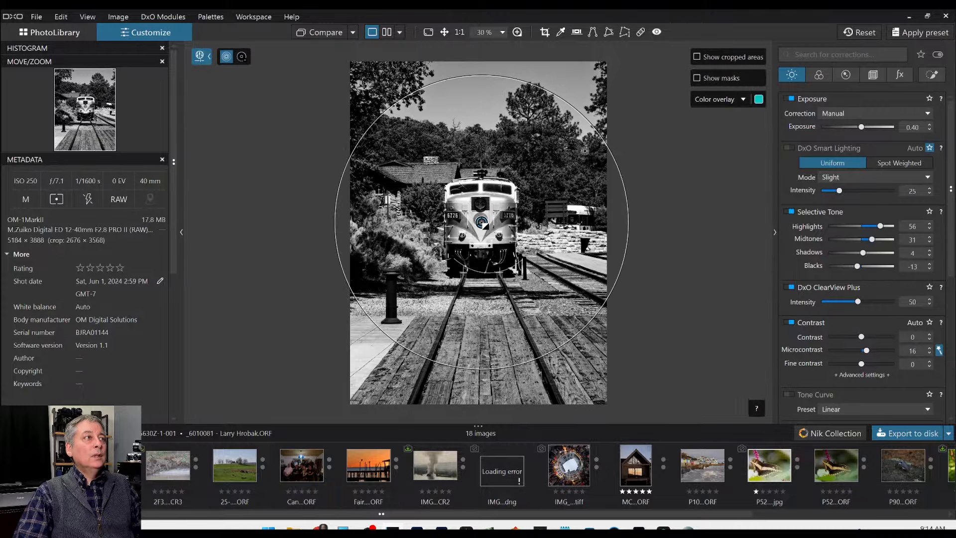
{"action": "left_click", "coordinate": [929, 77]}
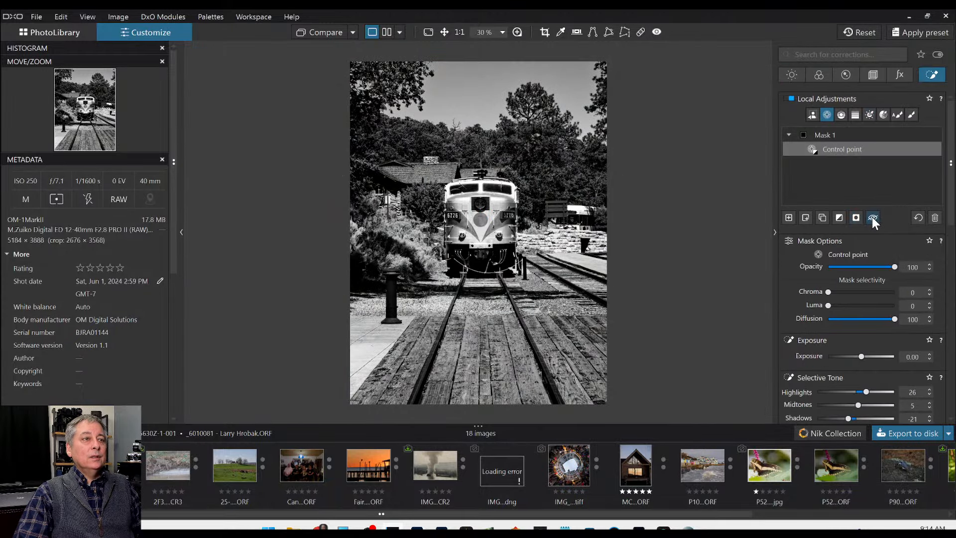
{"action": "left_click", "coordinate": [872, 217]}
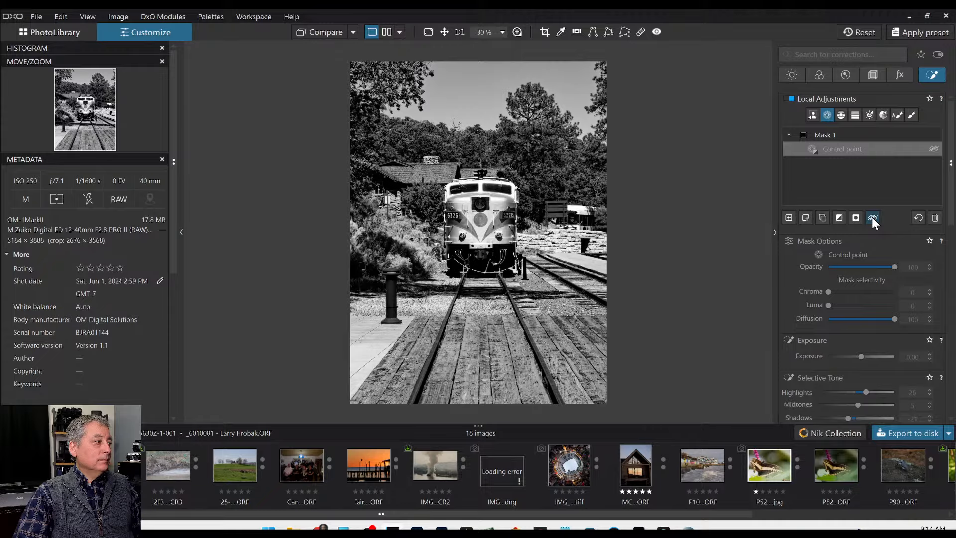
{"action": "left_click", "coordinate": [872, 218]}
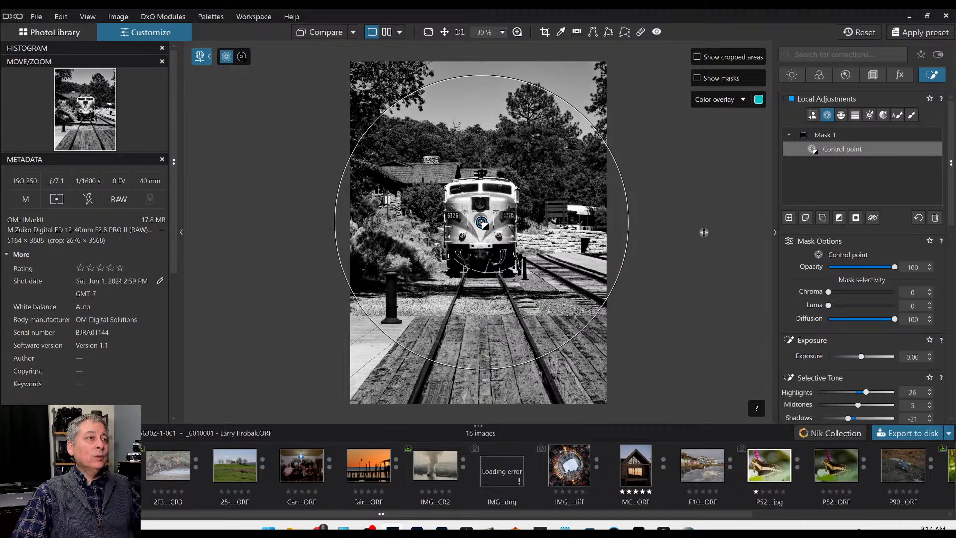
{"action": "key", "text": "Escape"}
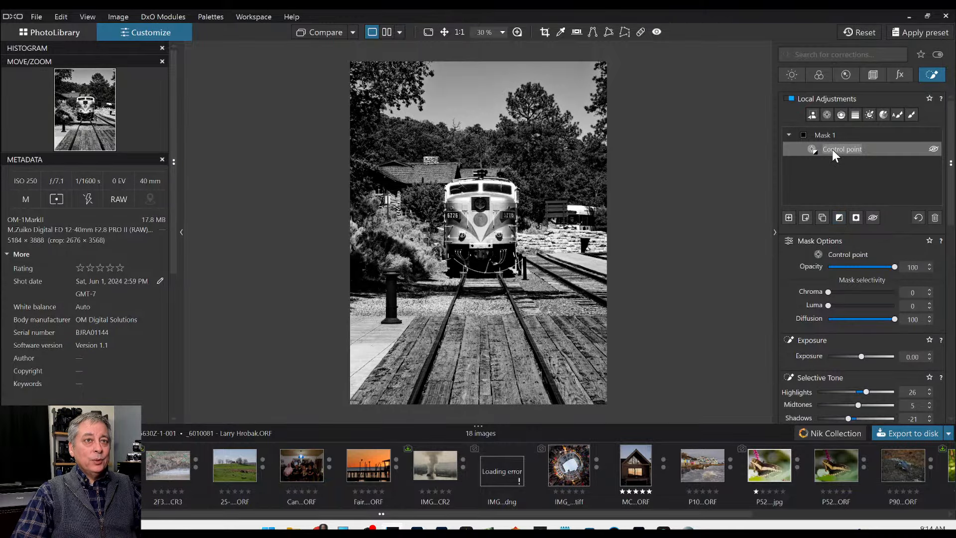
Step: Reactivate the control point and set its local Microcontrast to -100 and Contrast to -62
{"action": "left_click", "coordinate": [829, 117]}
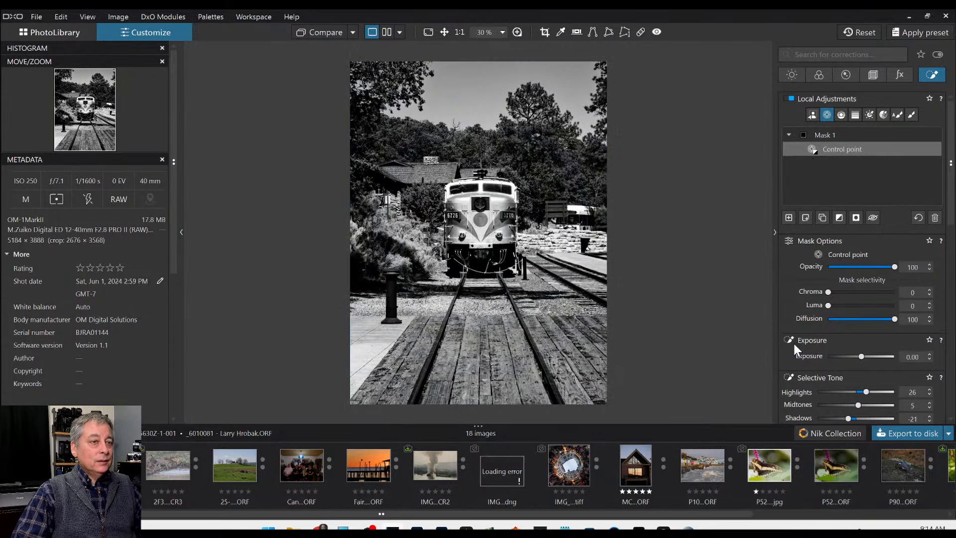
{"action": "scroll", "coordinate": [793, 343], "scroll_direction": "down", "scroll_amount": 4}
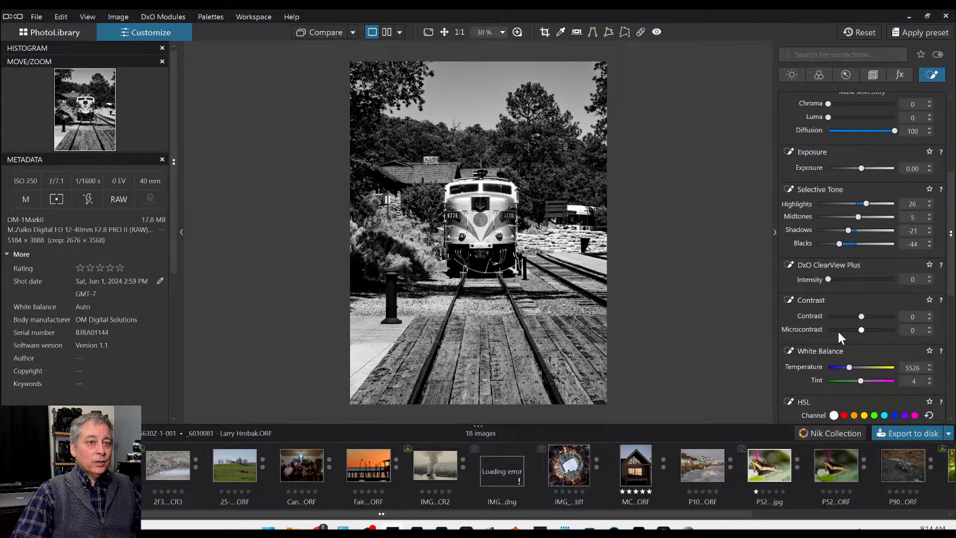
{"action": "left_click", "coordinate": [838, 330]}
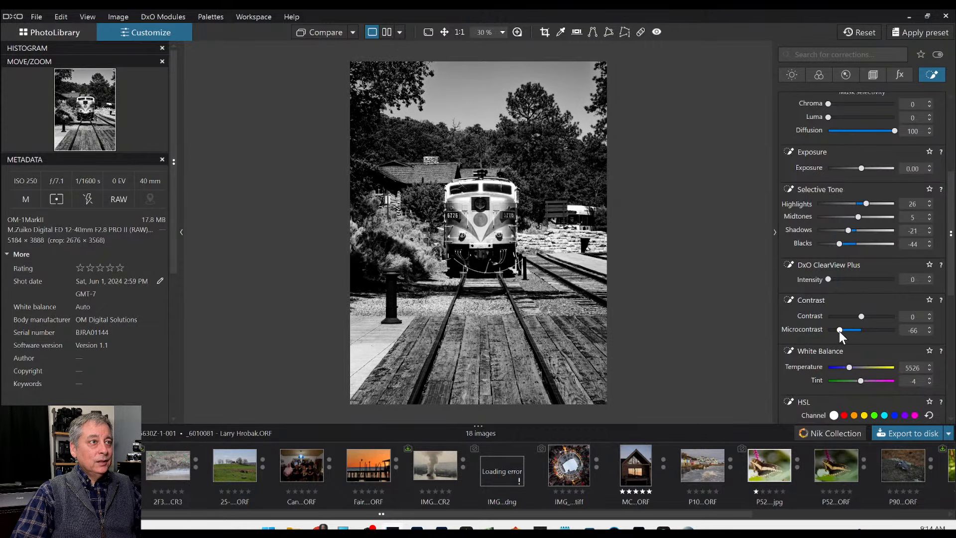
{"action": "left_click_drag", "start_coordinate": [839, 330], "coordinate": [823, 331]}
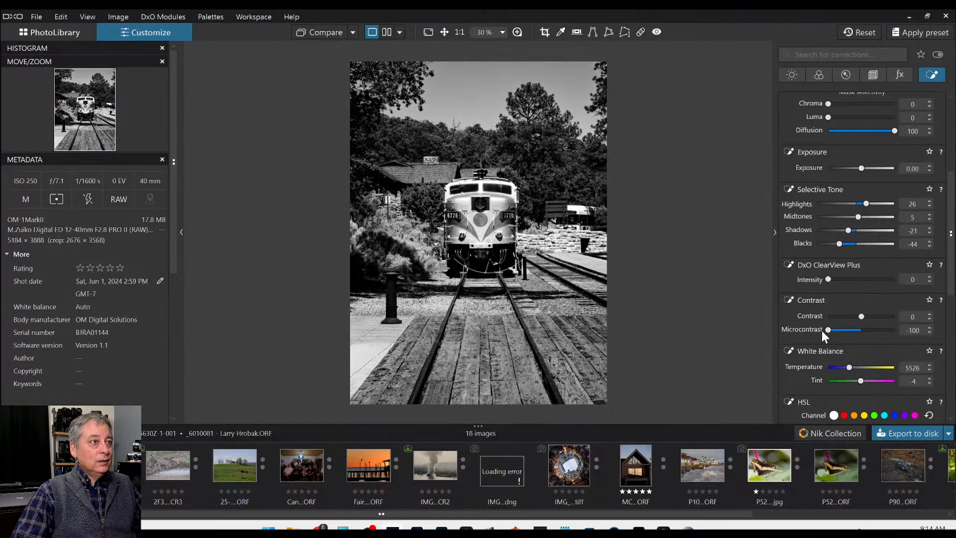
{"action": "left_click", "coordinate": [849, 317]}
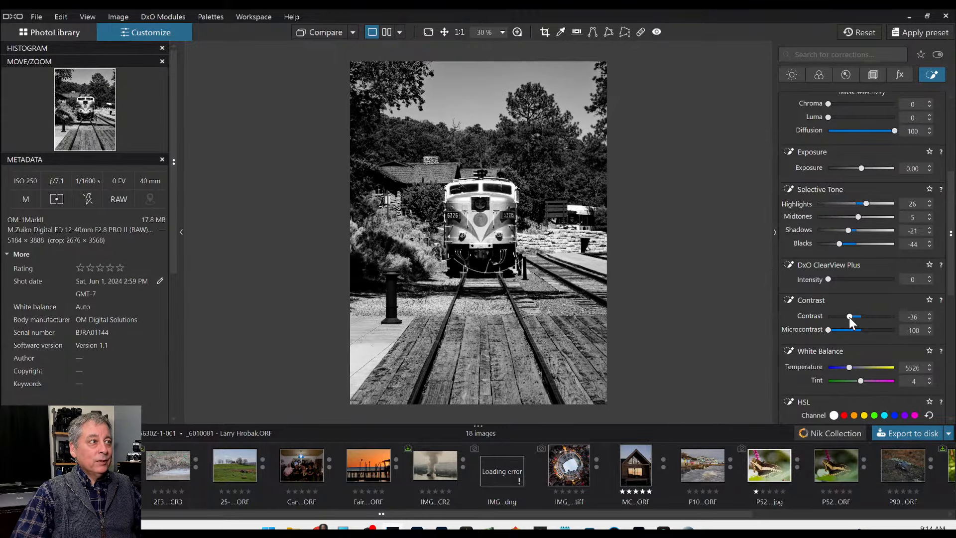
{"action": "left_click_drag", "start_coordinate": [850, 317], "coordinate": [842, 316]}
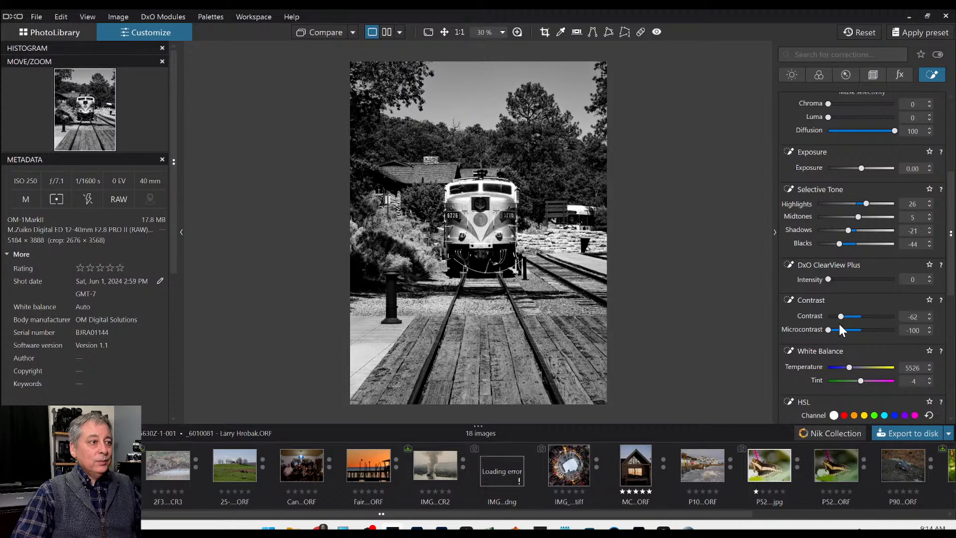
Step: Set the control point's local Blur intensity to 6
{"action": "scroll", "coordinate": [805, 350], "scroll_direction": "down", "scroll_amount": 5}
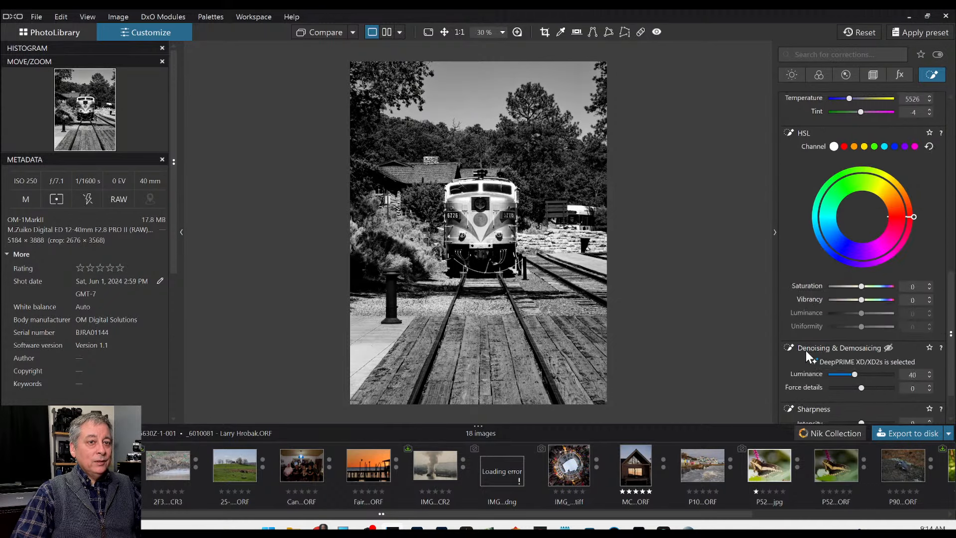
{"action": "scroll", "coordinate": [805, 350], "scroll_direction": "down", "scroll_amount": 1}
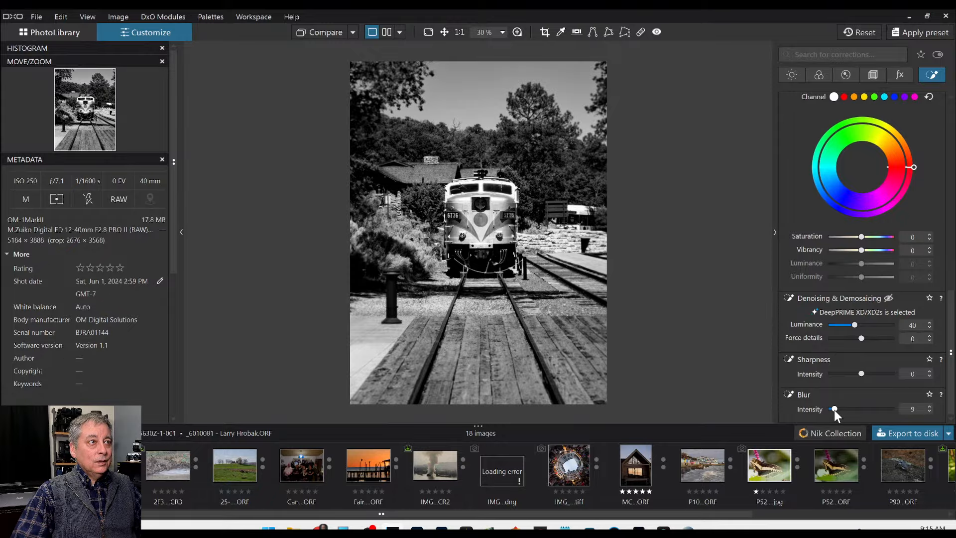
{"action": "left_click", "coordinate": [799, 392]}
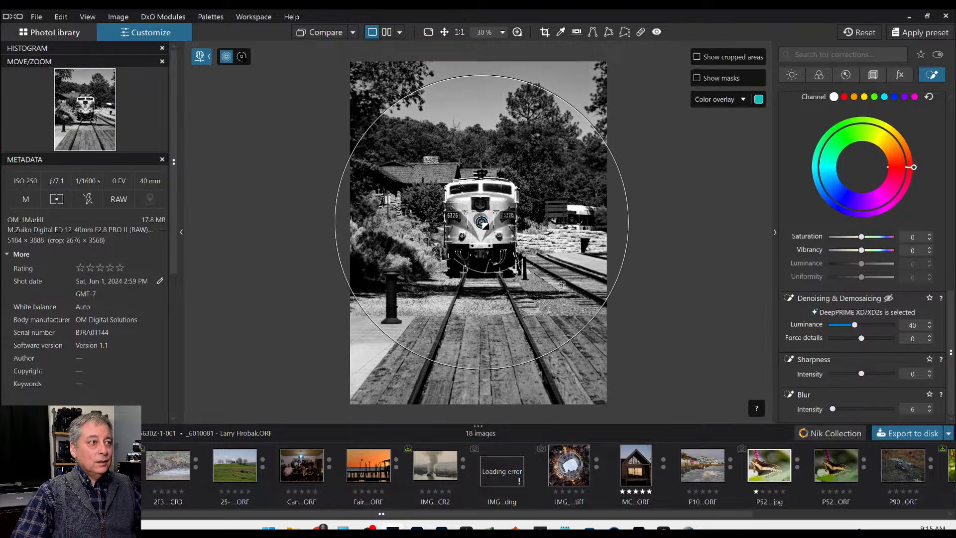
Step: Adjust the inverted control point's radius around the locomotive and set its local Blacks to -54 and Shadows to -24
{"action": "left_click_drag", "start_coordinate": [565, 340], "coordinate": [571, 351]}
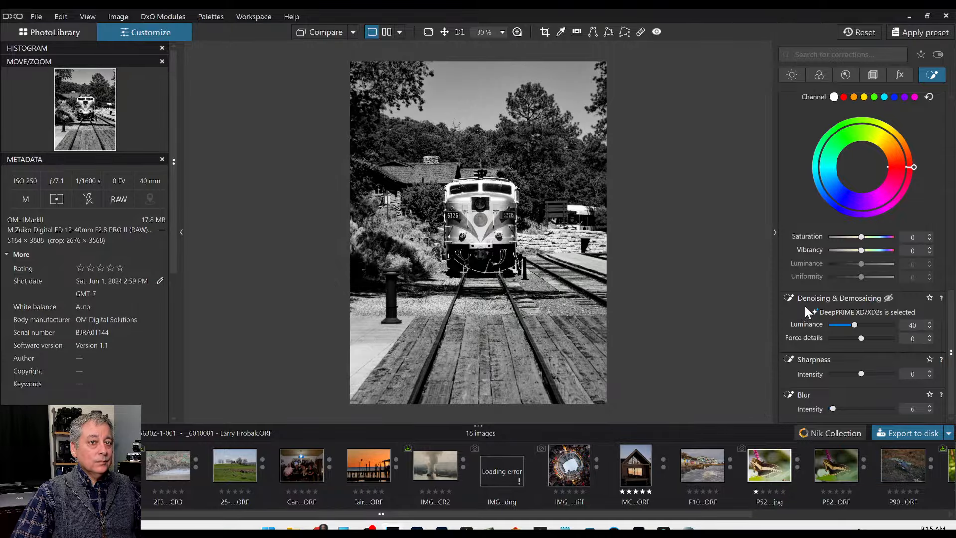
{"action": "scroll", "coordinate": [809, 305], "scroll_direction": "up", "scroll_amount": 10}
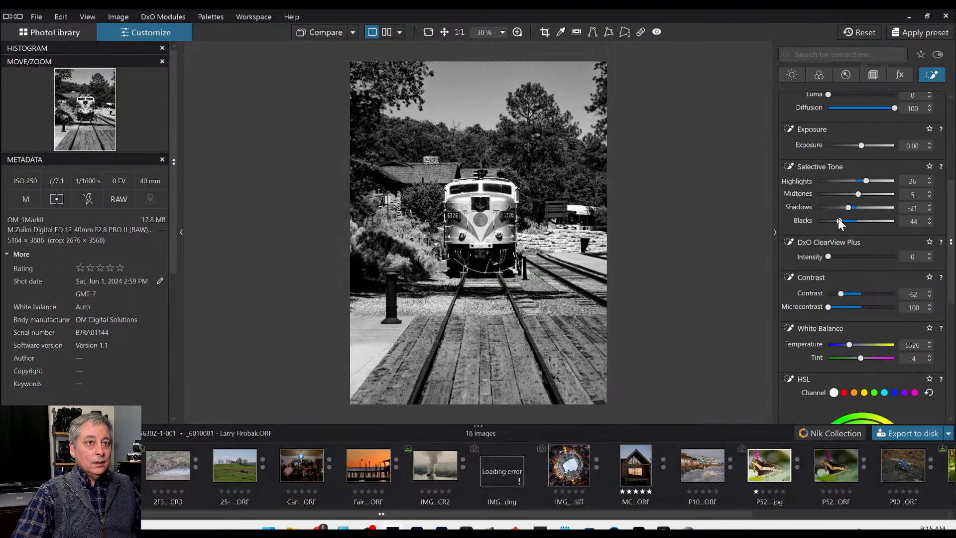
{"action": "left_click_drag", "start_coordinate": [837, 219], "coordinate": [834, 220]}
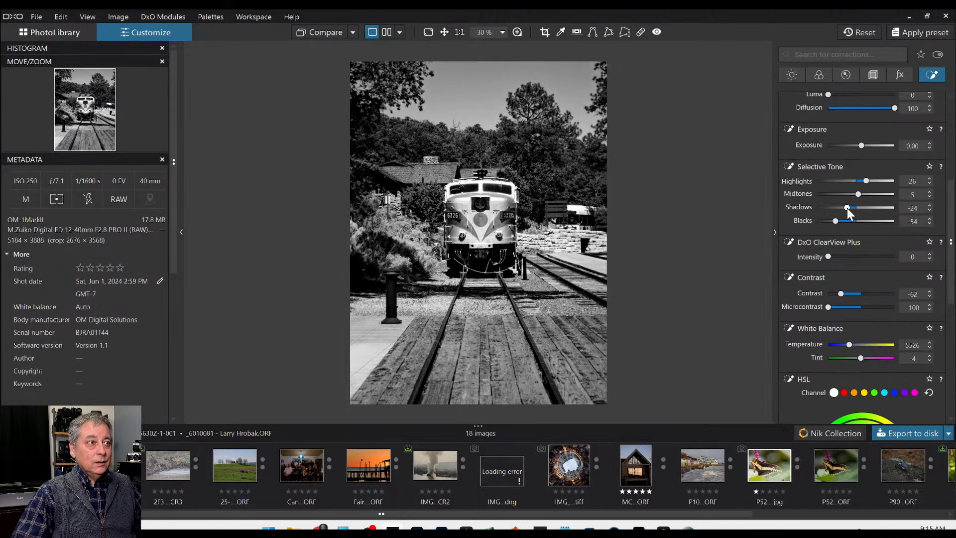
{"action": "scroll", "coordinate": [870, 222], "scroll_direction": "up", "scroll_amount": 5}
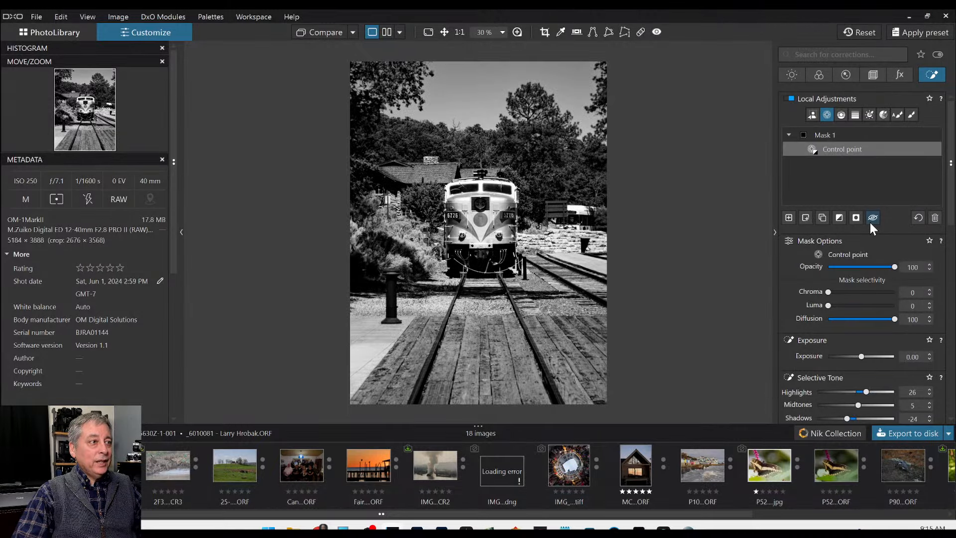
Step: Create a new mask with a control point on the locomotive's headlight and shrink it to cover just the headlight housing
{"action": "mouse_move", "coordinate": [819, 140]}
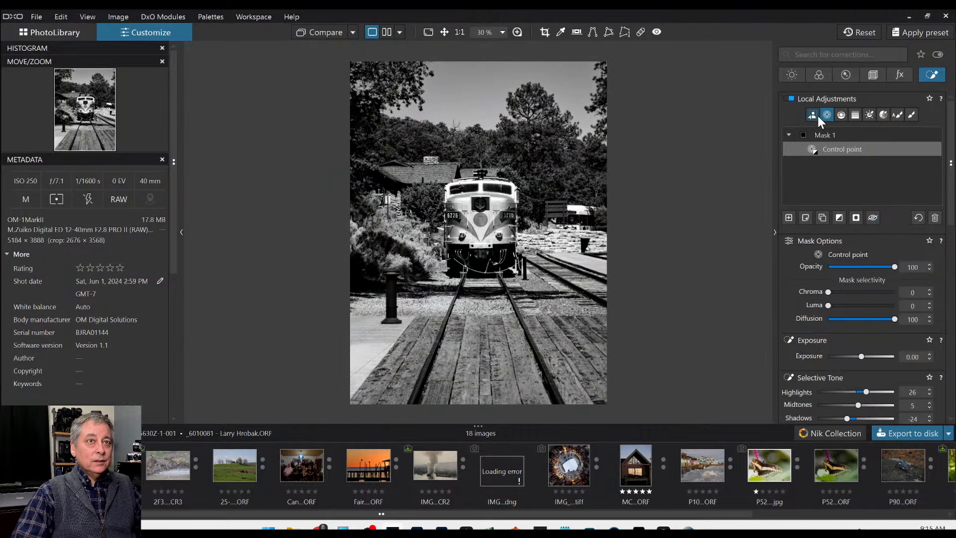
{"action": "left_click", "coordinate": [788, 218]}
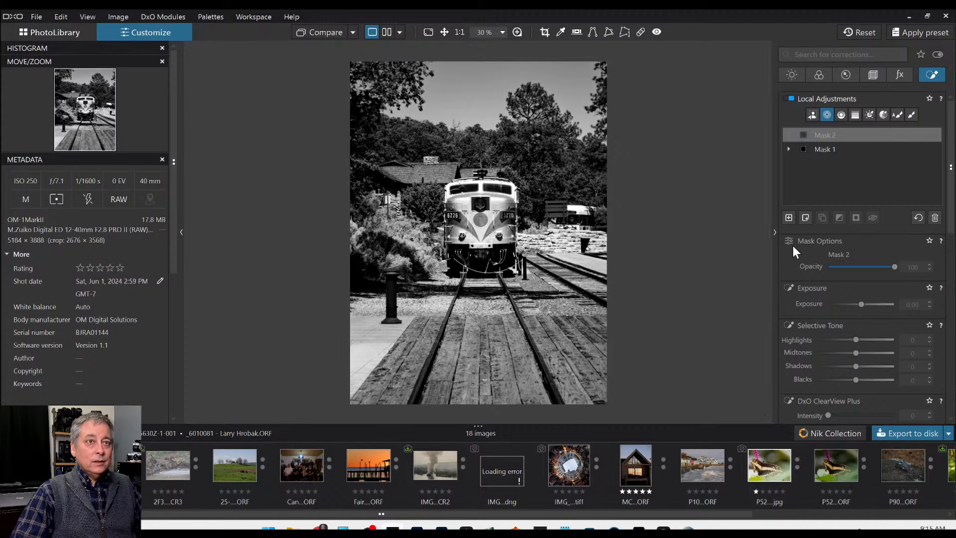
{"action": "scroll", "coordinate": [485, 202], "scroll_direction": "up", "scroll_amount": 4}
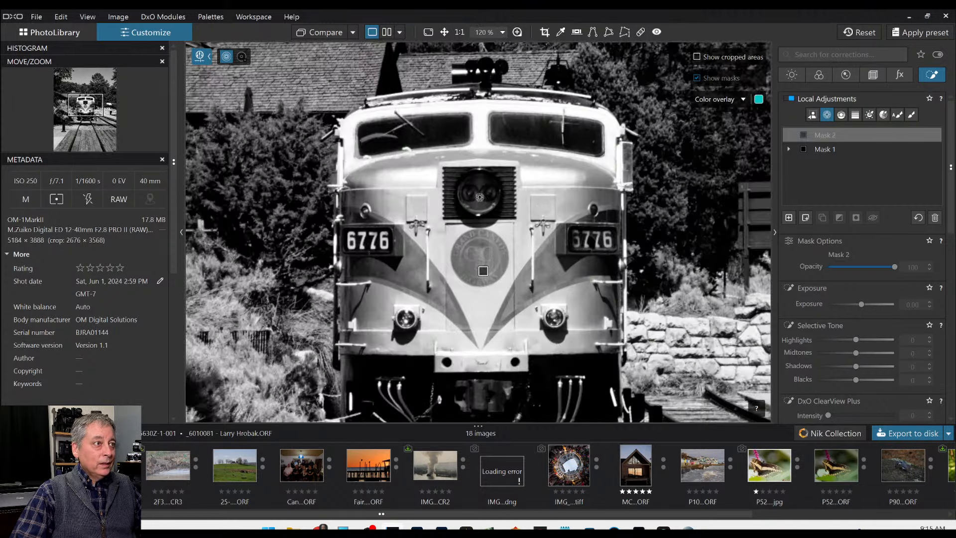
{"action": "left_click", "coordinate": [478, 195]}
{"action": "scroll", "coordinate": [478, 195], "scroll_direction": "down", "scroll_amount": 4}
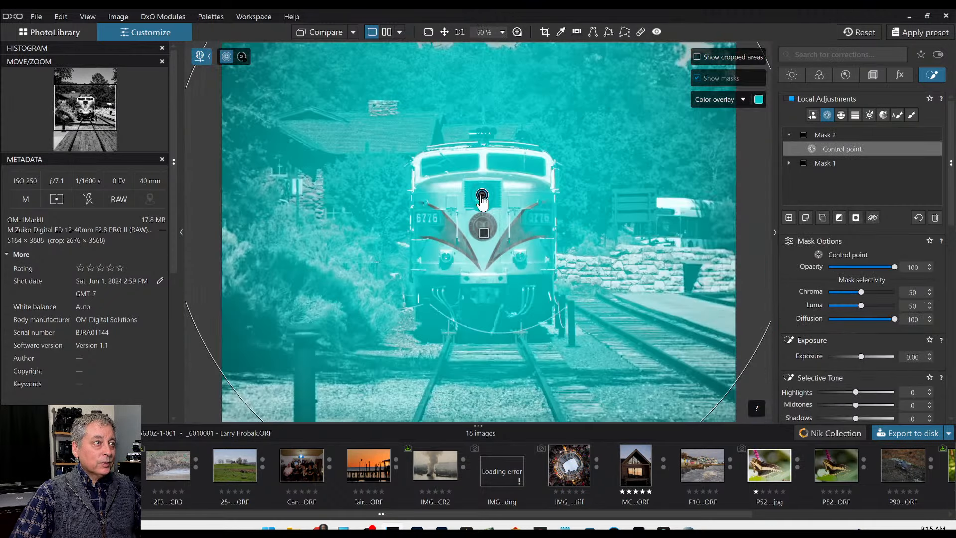
{"action": "left_click_drag", "start_coordinate": [282, 59], "coordinate": [468, 193]}
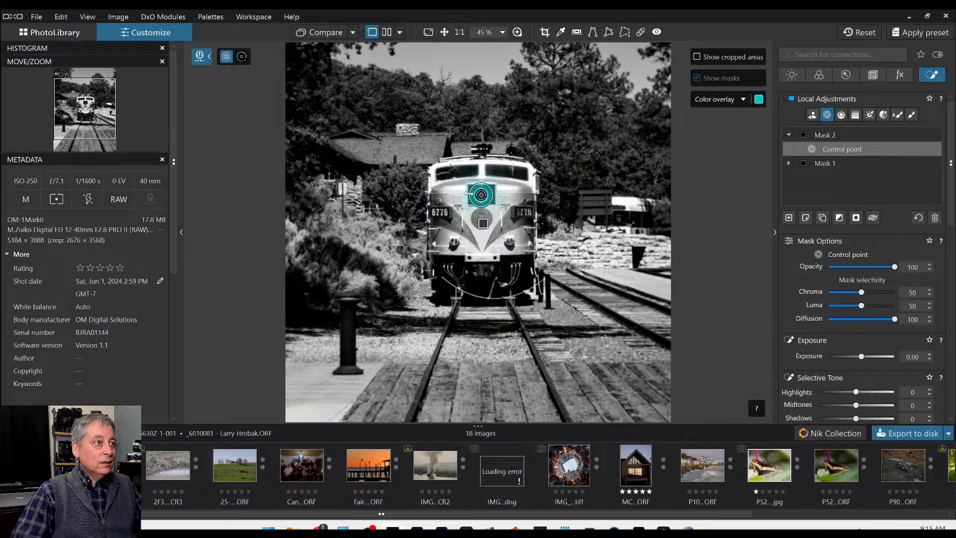
Step: Set the headlight control point's Shadows to 54, ClearView Plus intensity to 42 and Microcontrast to 100
{"action": "scroll", "coordinate": [840, 322], "scroll_direction": "down", "scroll_amount": 2}
{"action": "left_click_drag", "start_coordinate": [855, 310], "coordinate": [877, 312]}
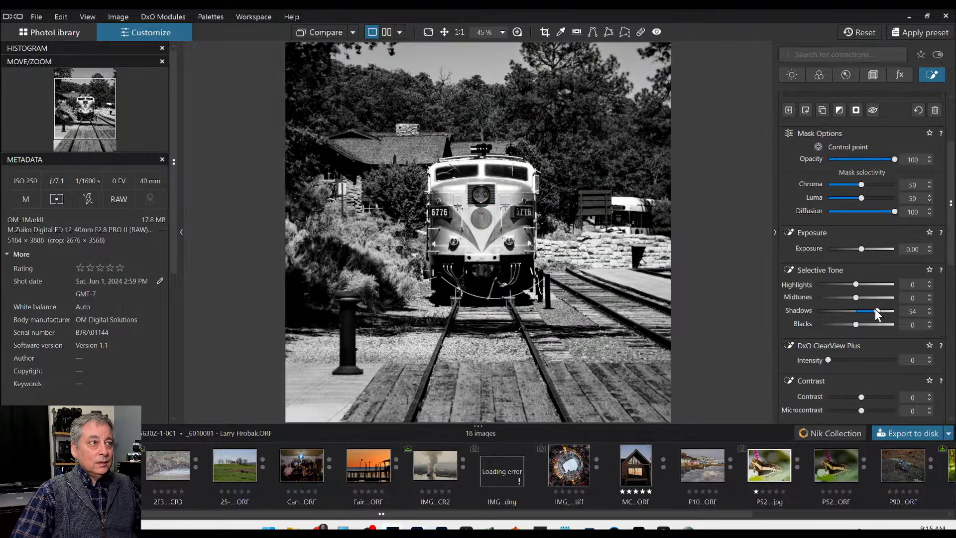
{"action": "left_click", "coordinate": [863, 360]}
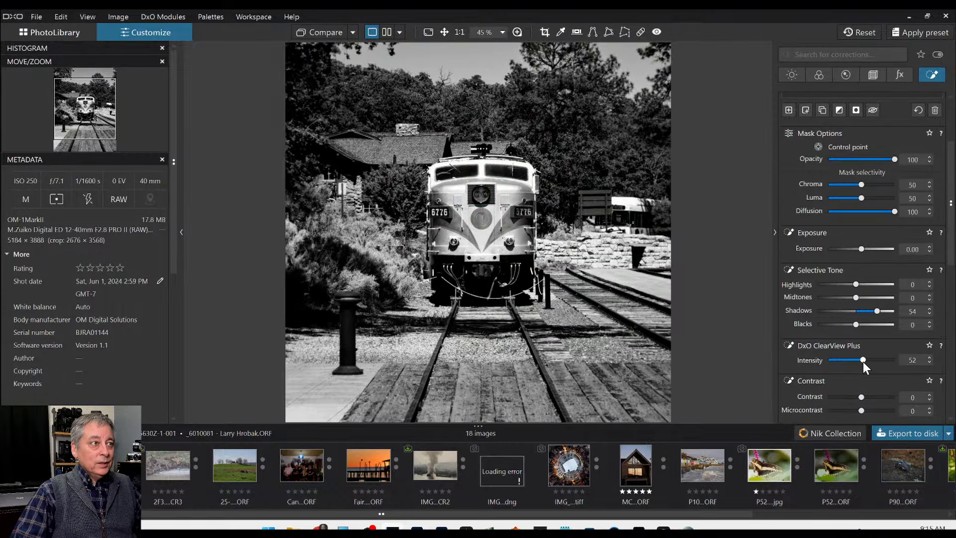
{"action": "left_click", "coordinate": [831, 362]}
{"action": "scroll", "coordinate": [852, 366], "scroll_direction": "up", "scroll_amount": 1}
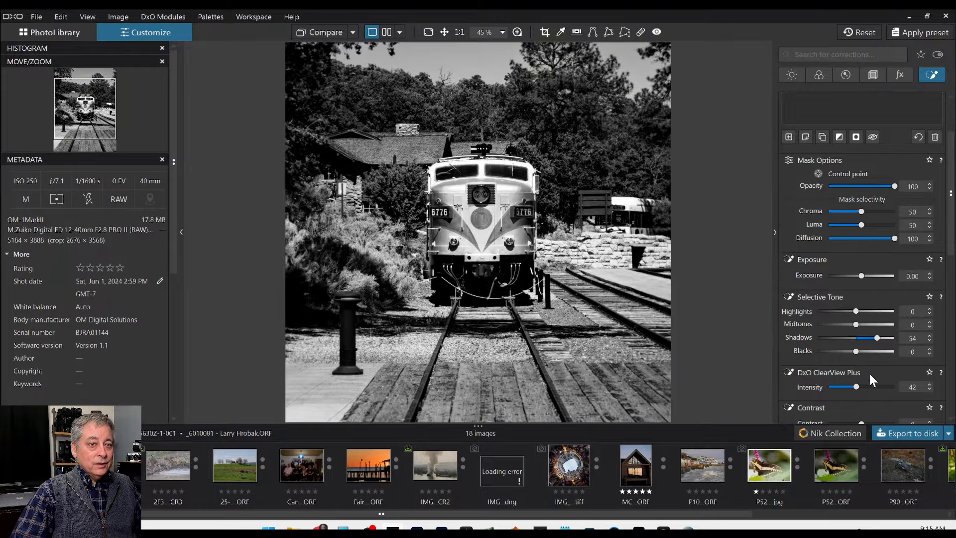
{"action": "scroll", "coordinate": [877, 376], "scroll_direction": "down", "scroll_amount": 2}
{"action": "left_click", "coordinate": [880, 384]}
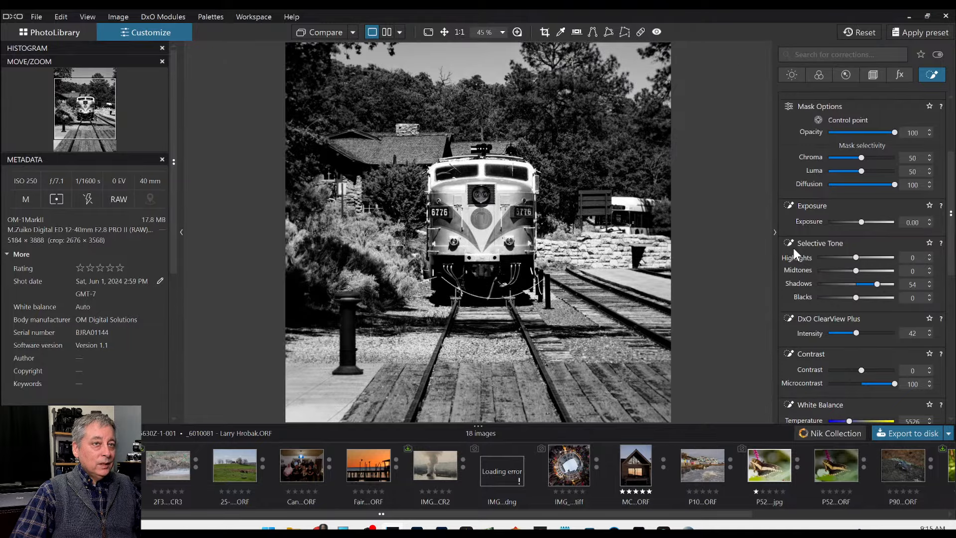
Step: Create another new mask with a control point centred below the locomotive's nose, sized to cover its dark undercarriage
{"action": "scroll", "coordinate": [797, 251], "scroll_direction": "up", "scroll_amount": 3}
{"action": "left_click", "coordinate": [789, 217]}
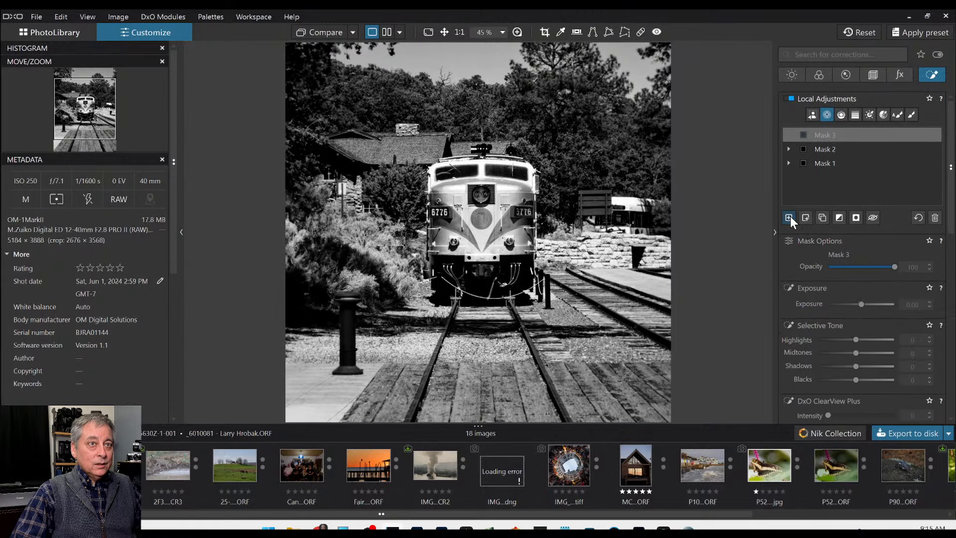
{"action": "left_click", "coordinate": [485, 284]}
{"action": "left_click_drag", "start_coordinate": [496, 282], "coordinate": [537, 279]}
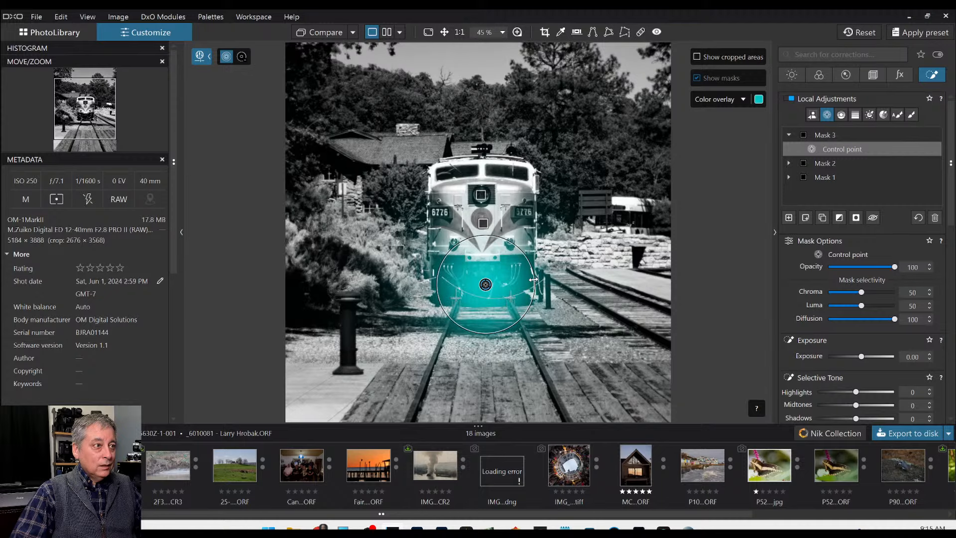
Step: Set the undercarriage control point's Highlights to 89, Midtones to 54, Shadows to 39 and Blacks to 23
{"action": "scroll", "coordinate": [873, 380], "scroll_direction": "down", "scroll_amount": 3}
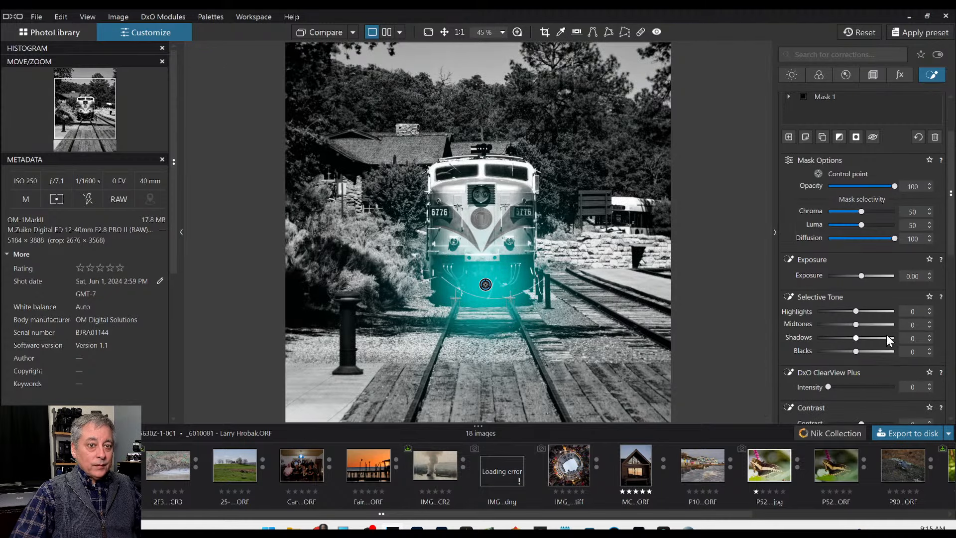
{"action": "left_click", "coordinate": [889, 311]}
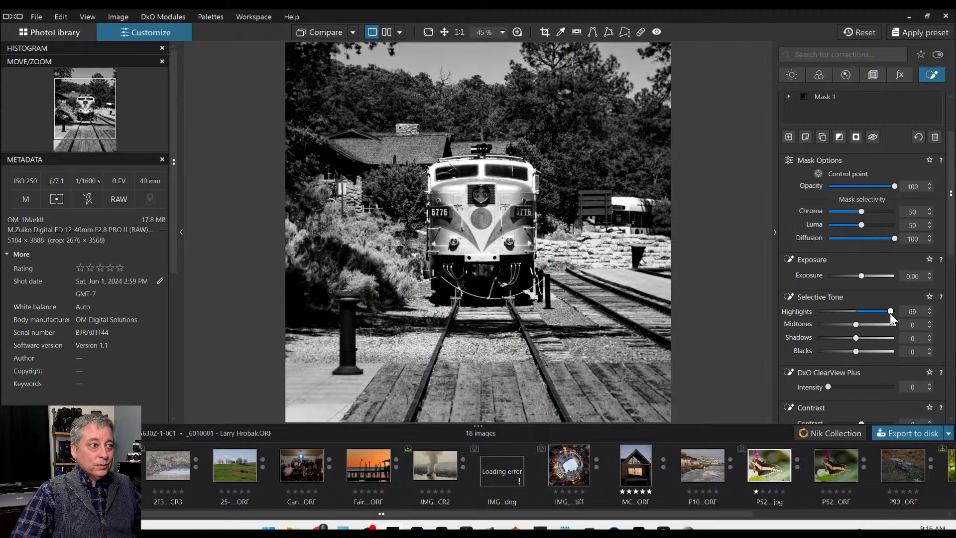
{"action": "left_click", "coordinate": [870, 337]}
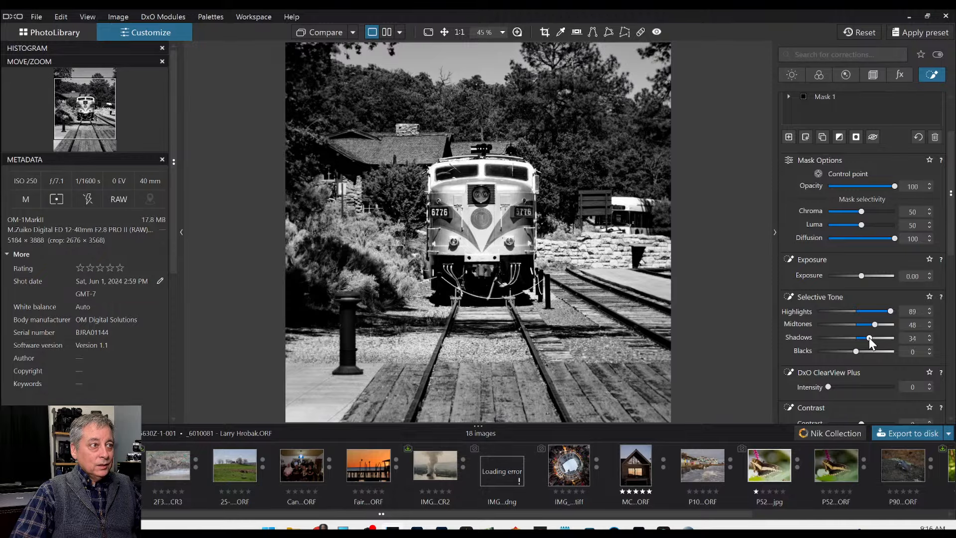
{"action": "left_click_drag", "start_coordinate": [868, 337], "coordinate": [865, 354]}
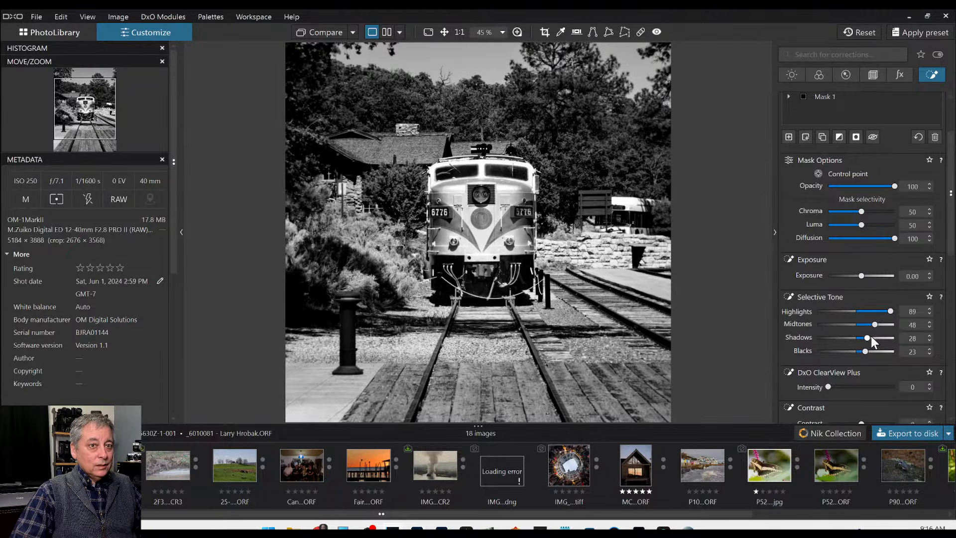
{"action": "left_click_drag", "start_coordinate": [874, 324], "coordinate": [877, 324]}
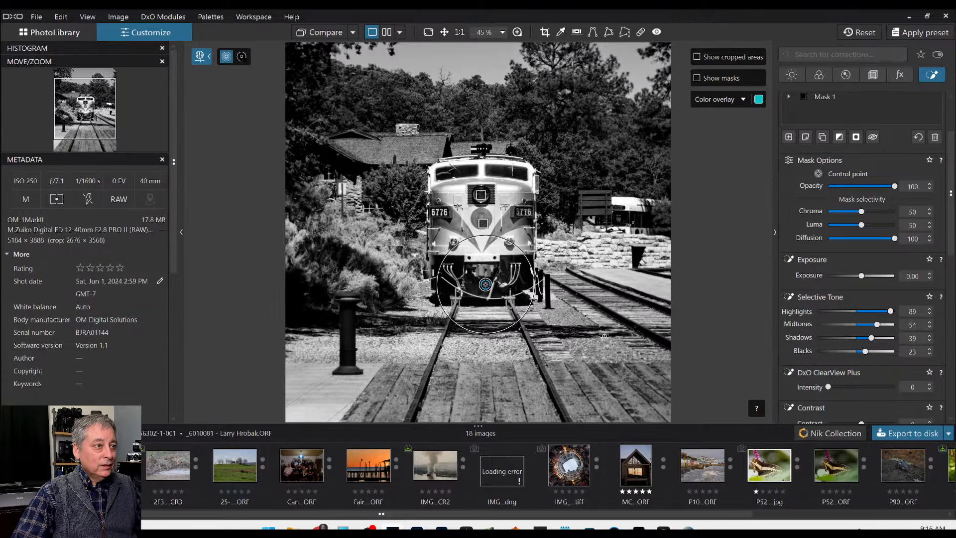
Step: Add a second, smaller control point to the undercarriage mask over the hoses nearest the side tracks, and review the whole photo
{"action": "left_click", "coordinate": [525, 279]}
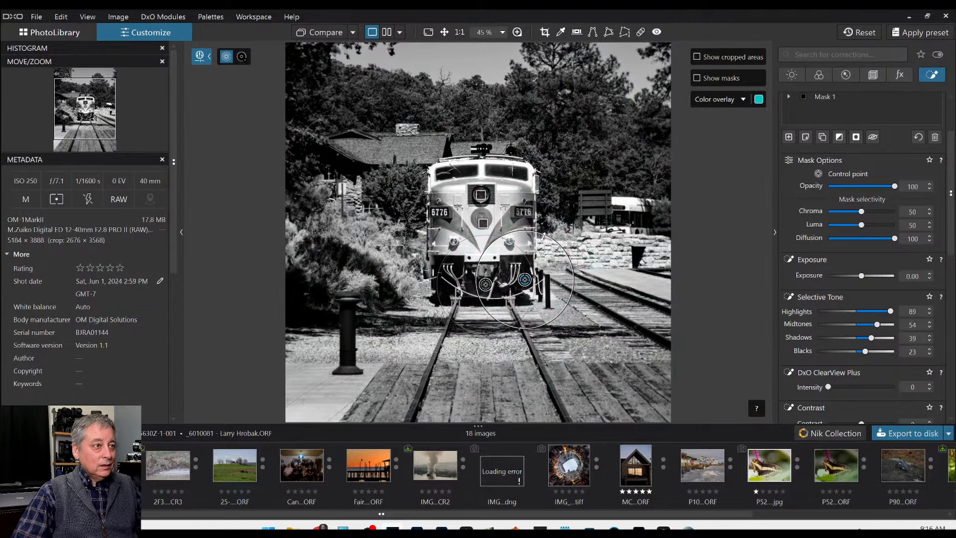
{"action": "left_click_drag", "start_coordinate": [543, 236], "coordinate": [534, 255]}
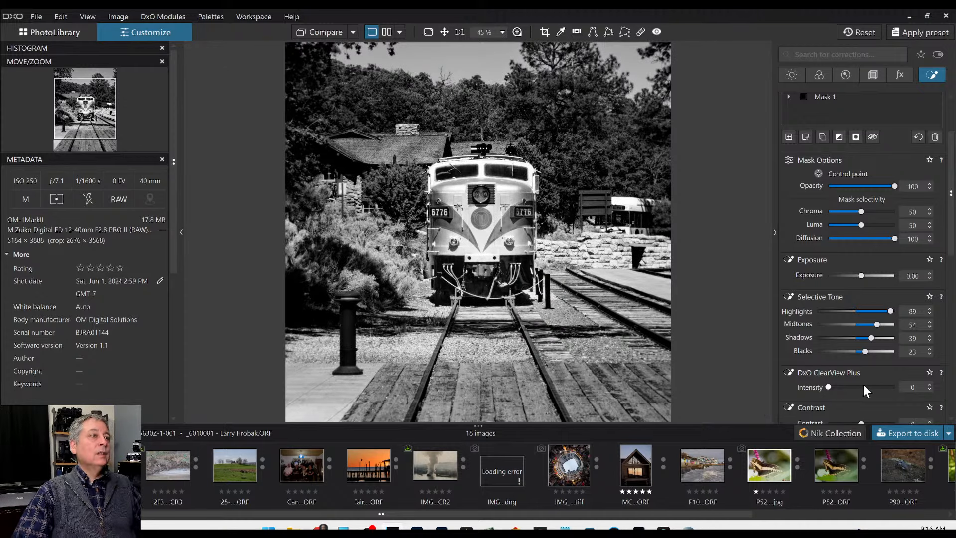
{"action": "scroll", "coordinate": [639, 320], "scroll_direction": "down", "scroll_amount": 1}
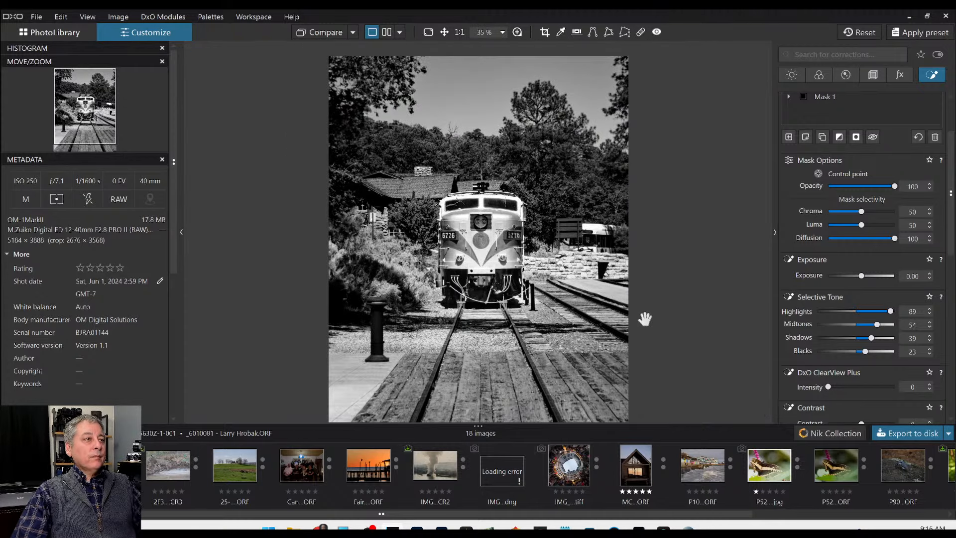
{"action": "scroll", "coordinate": [647, 318], "scroll_direction": "down", "scroll_amount": 1}
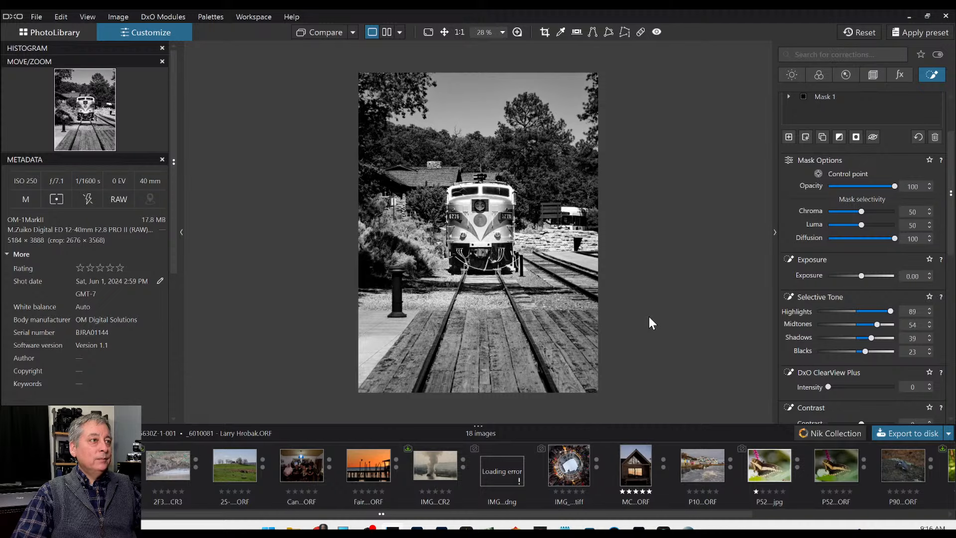
{"action": "scroll", "coordinate": [649, 318], "scroll_direction": "up", "scroll_amount": 1}
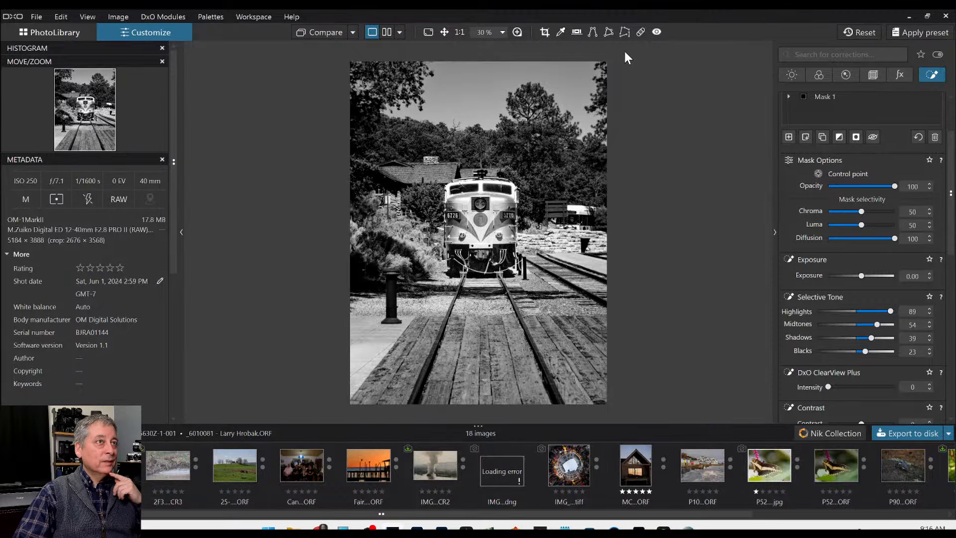
Step: Clone dark trees over the top of the white bus behind the stone wall at 100% opacity, repositioning the clone source
{"action": "left_click", "coordinate": [641, 32]}
{"action": "scroll", "coordinate": [640, 235], "scroll_direction": "up", "scroll_amount": 3}
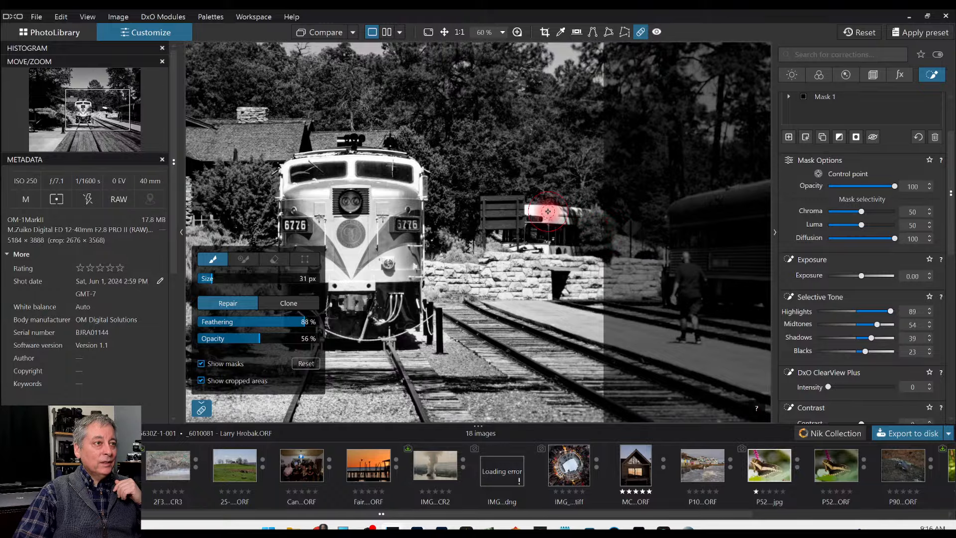
{"action": "left_click", "coordinate": [312, 304]}
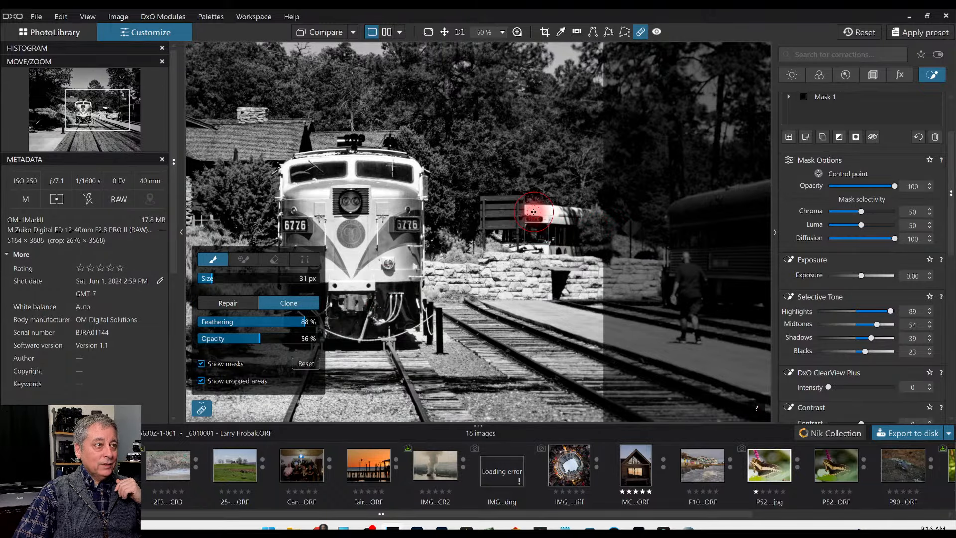
{"action": "left_click_drag", "start_coordinate": [533, 212], "coordinate": [572, 214]}
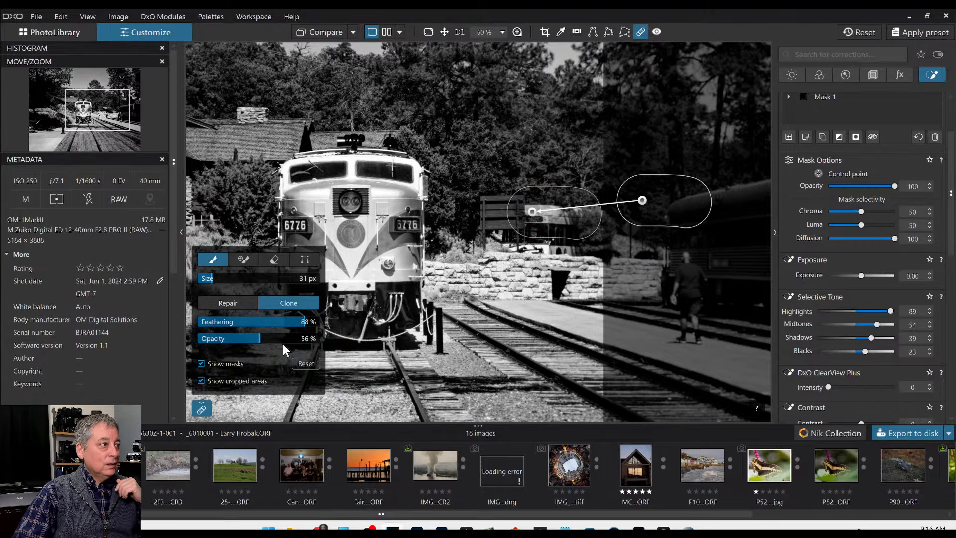
{"action": "left_click_drag", "start_coordinate": [264, 339], "coordinate": [337, 338]}
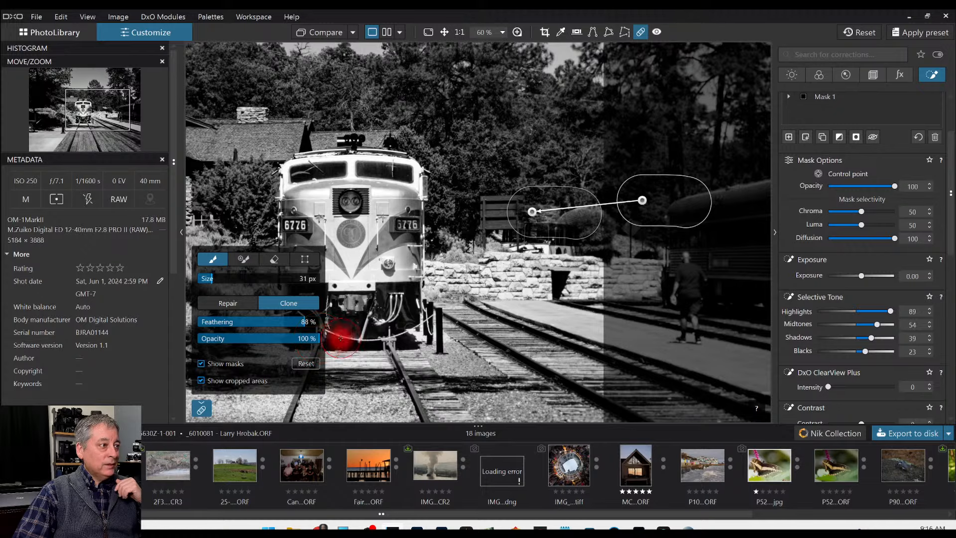
{"action": "left_click_drag", "start_coordinate": [646, 207], "coordinate": [623, 177]}
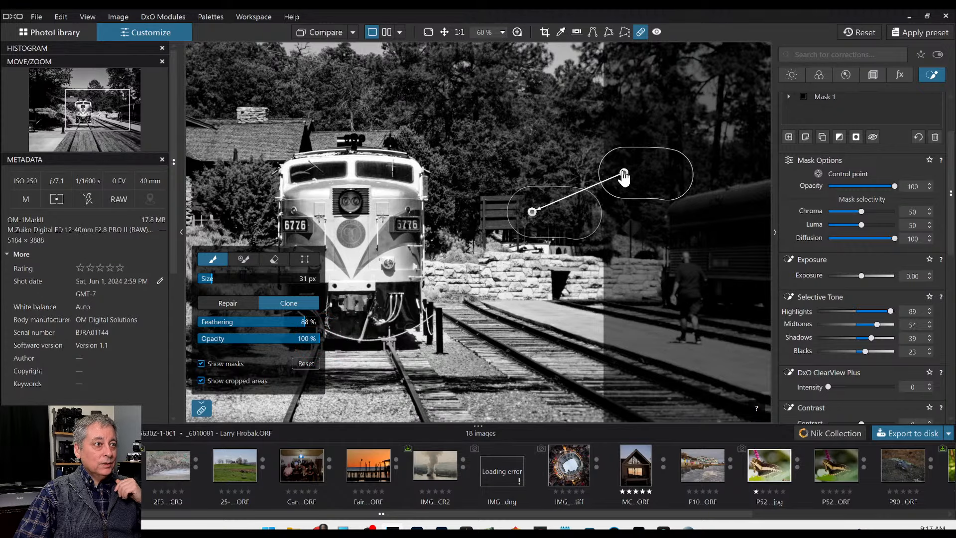
Step: Clone over the bus's lower part and the remnants beneath the sign along the stone wall, aligning the source with the wall's edge
{"action": "mouse_move", "coordinate": [521, 224]}
{"action": "left_mouse_down"}
{"action": "mouse_move", "coordinate": [533, 237]}
{"action": "mouse_move", "coordinate": [565, 233]}
{"action": "left_mouse_up"}
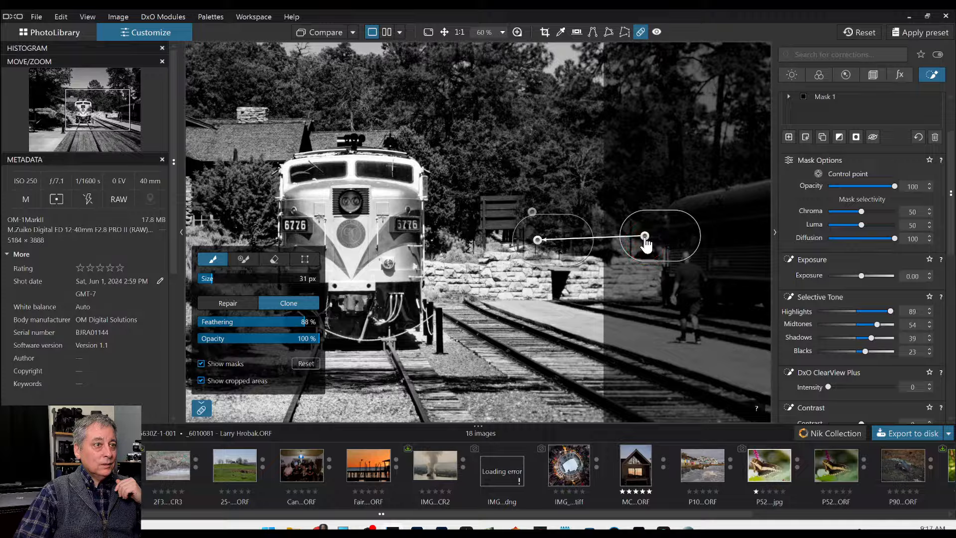
{"action": "left_click_drag", "start_coordinate": [644, 236], "coordinate": [612, 244]}
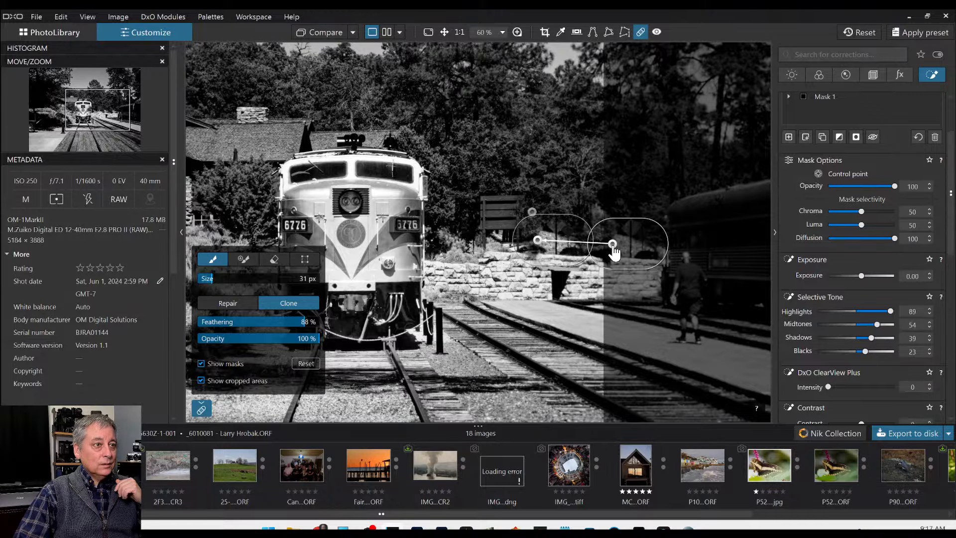
{"action": "left_click_drag", "start_coordinate": [613, 245], "coordinate": [611, 245]}
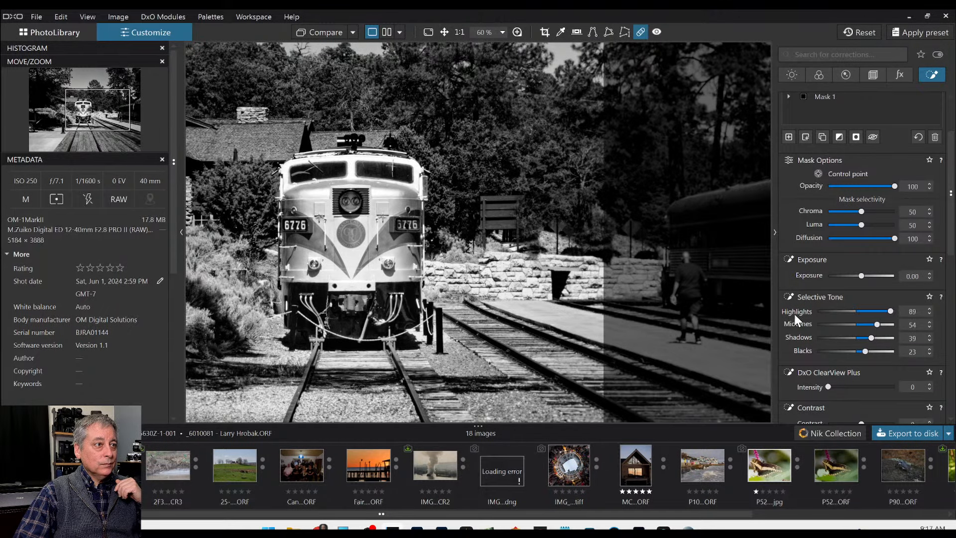
{"action": "scroll", "coordinate": [503, 259], "scroll_direction": "up", "scroll_amount": 4}
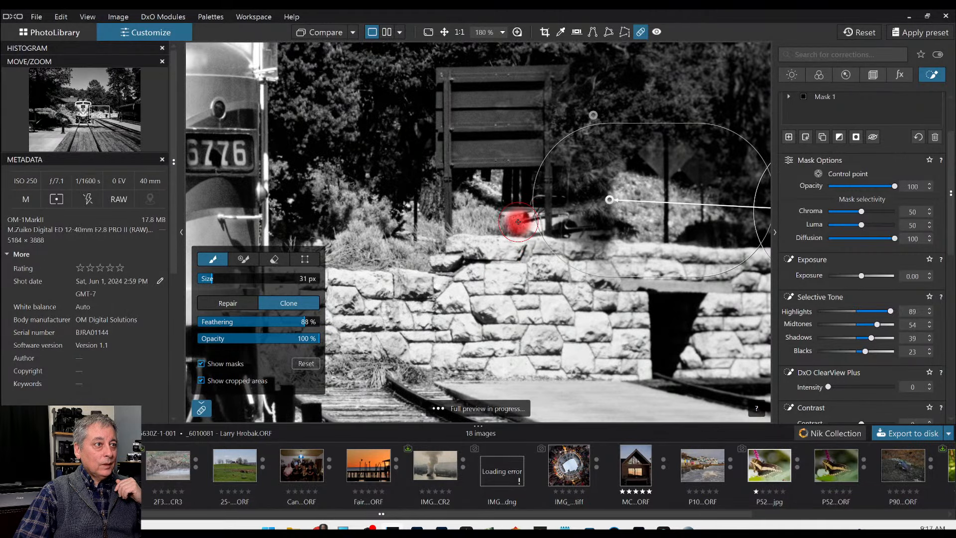
{"action": "left_click_drag", "start_coordinate": [512, 216], "coordinate": [569, 224]}
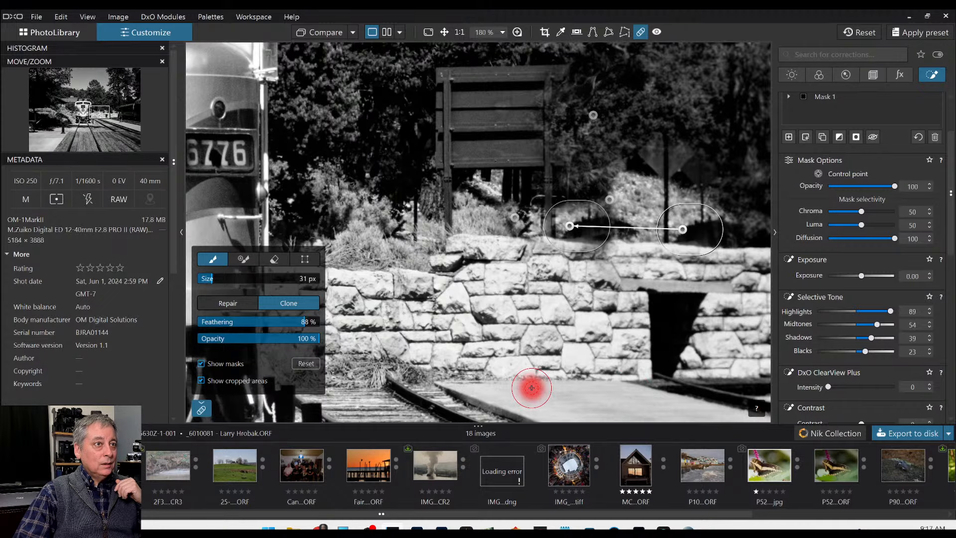
Step: Clone dark foliage over the bright patch in the trees above the stone wall, close the retouching tool and review the whole photo
{"action": "mouse_move", "coordinate": [662, 205]}
{"action": "left_mouse_down"}
{"action": "mouse_move", "coordinate": [649, 154]}
{"action": "mouse_move", "coordinate": [668, 198]}
{"action": "left_mouse_up"}
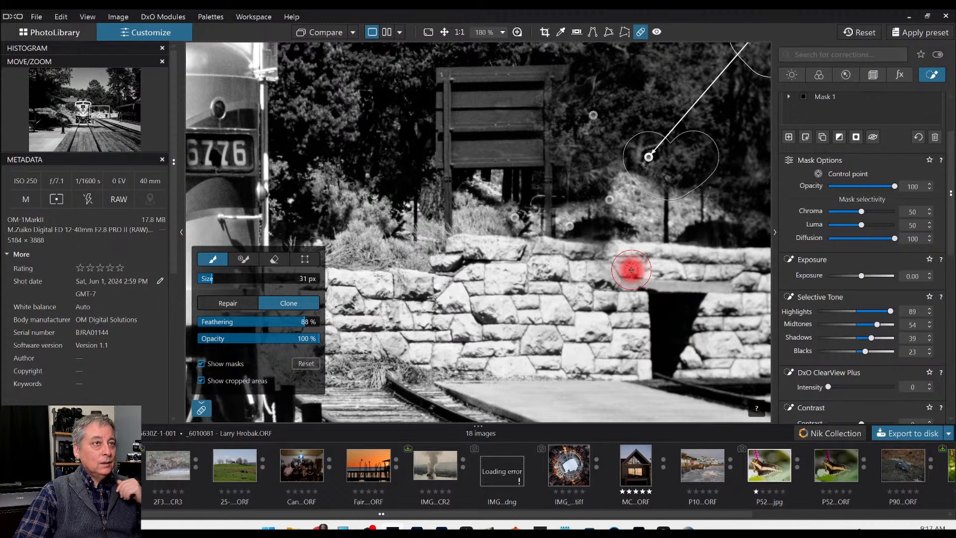
{"action": "key", "text": "Escape"}
{"action": "scroll", "coordinate": [578, 233], "scroll_direction": "down", "scroll_amount": 5}
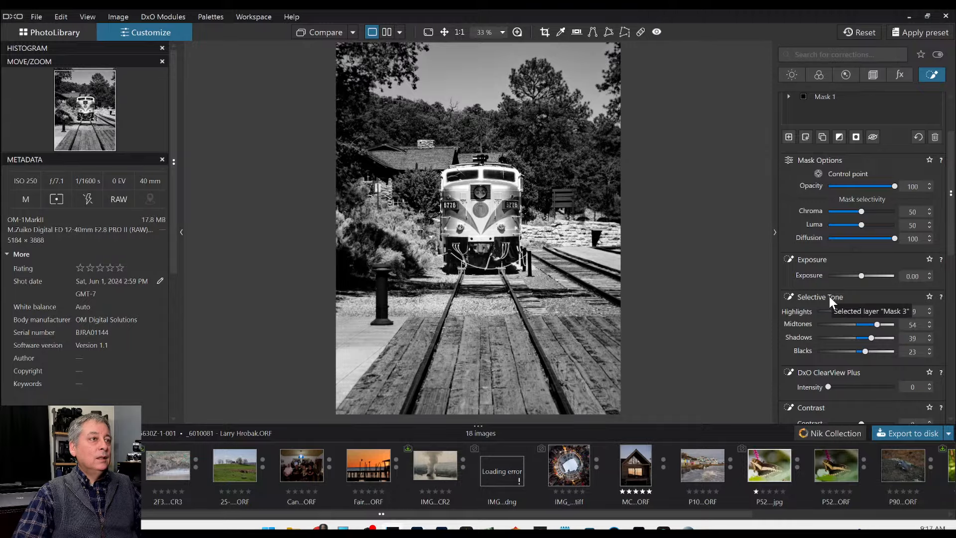
{"action": "scroll", "coordinate": [700, 340], "scroll_direction": "down", "scroll_amount": 1}
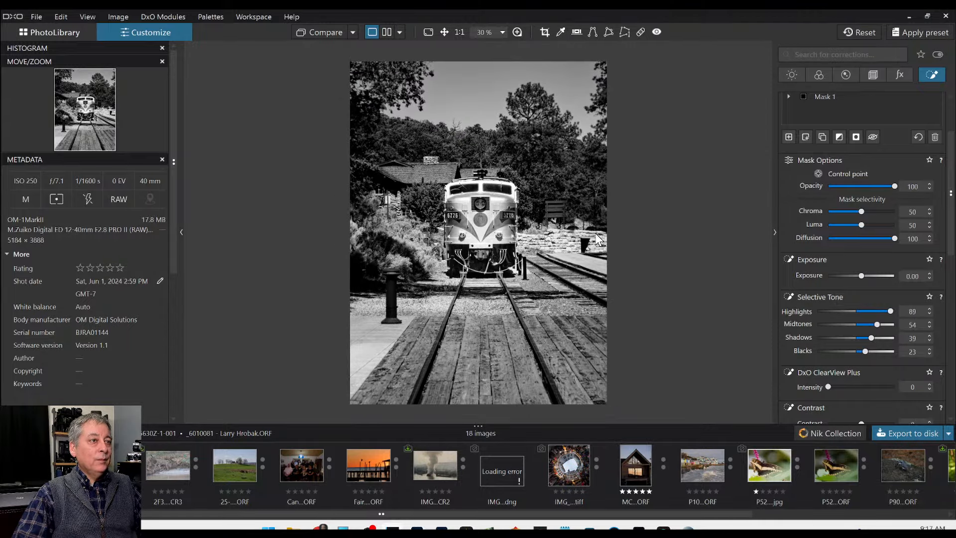
{"action": "scroll", "coordinate": [604, 324], "scroll_direction": "down", "scroll_amount": 1}
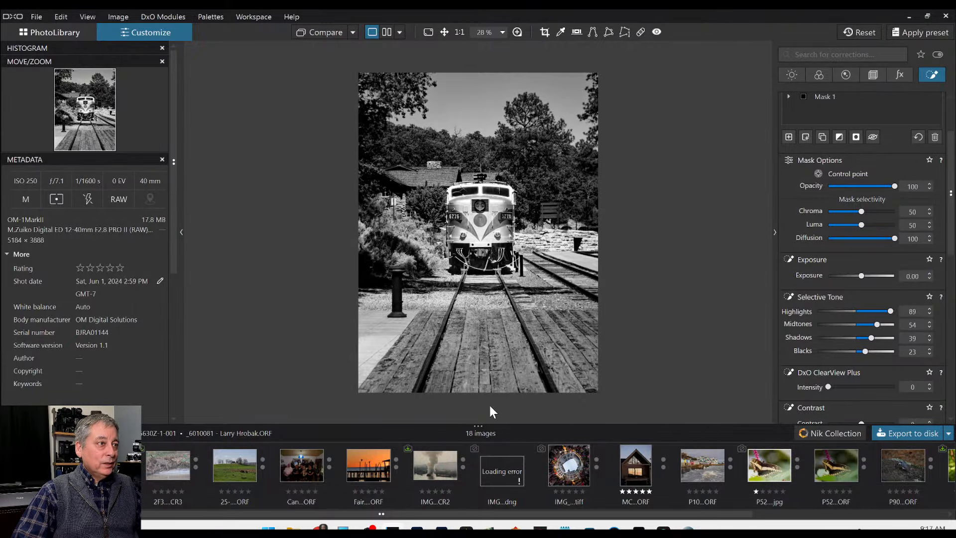
Step: Add a control line as a new local adjustment mask, placed on the wooden planks between the rails in the foreground
{"action": "left_click", "coordinate": [823, 138]}
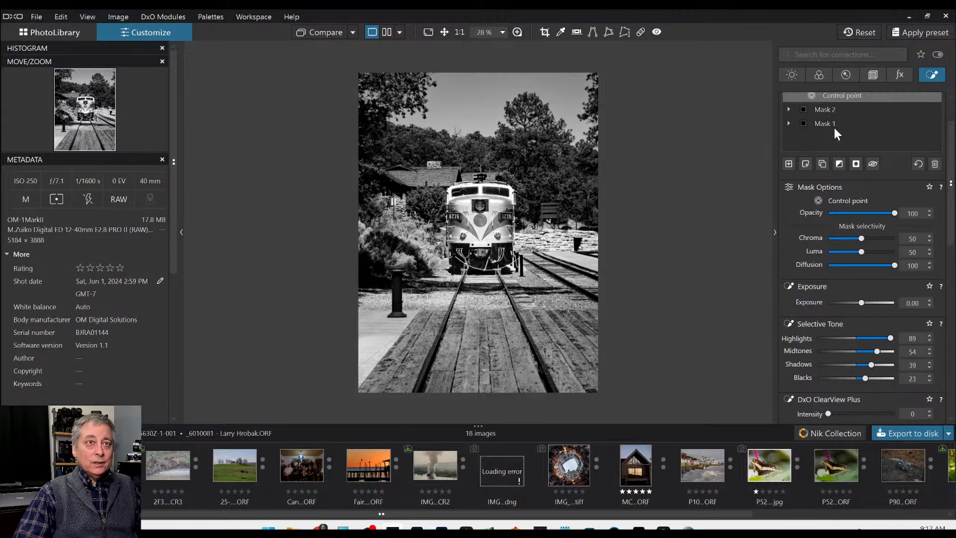
{"action": "left_click", "coordinate": [846, 75]}
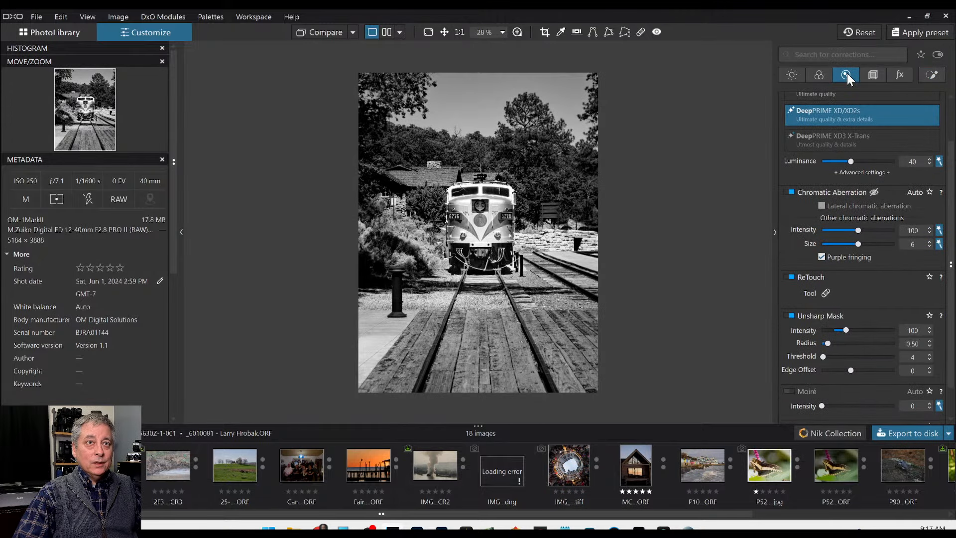
{"action": "left_click", "coordinate": [929, 75]}
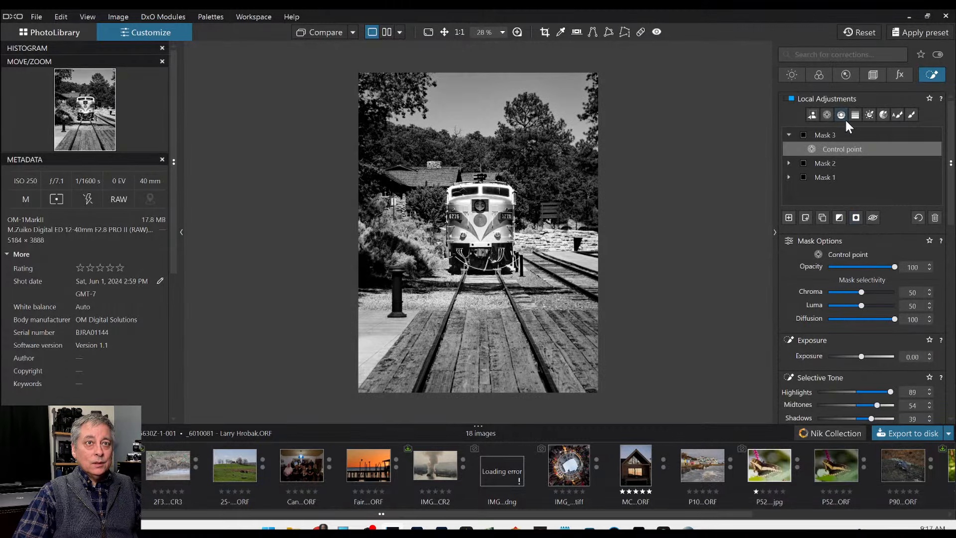
{"action": "left_click", "coordinate": [843, 116]}
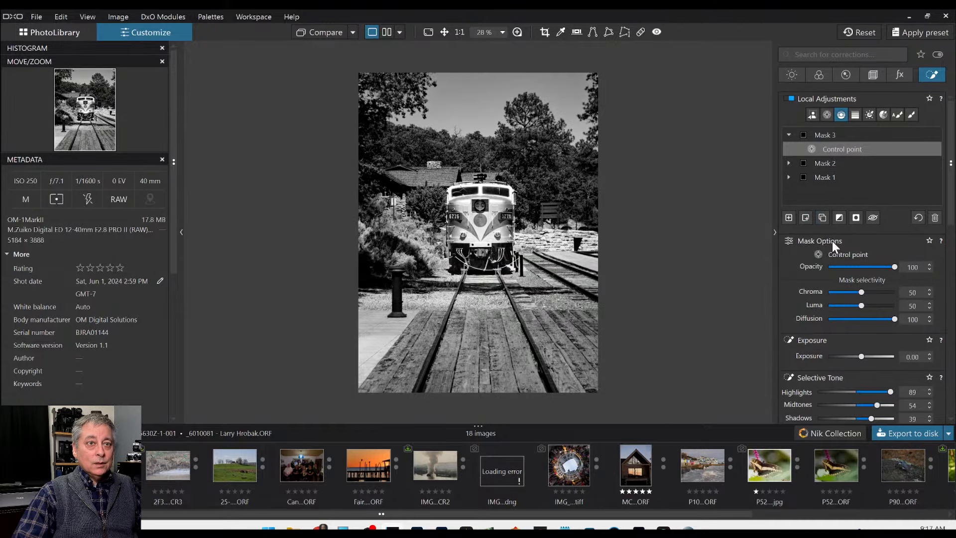
{"action": "left_click_drag", "start_coordinate": [485, 369], "coordinate": [486, 308]}
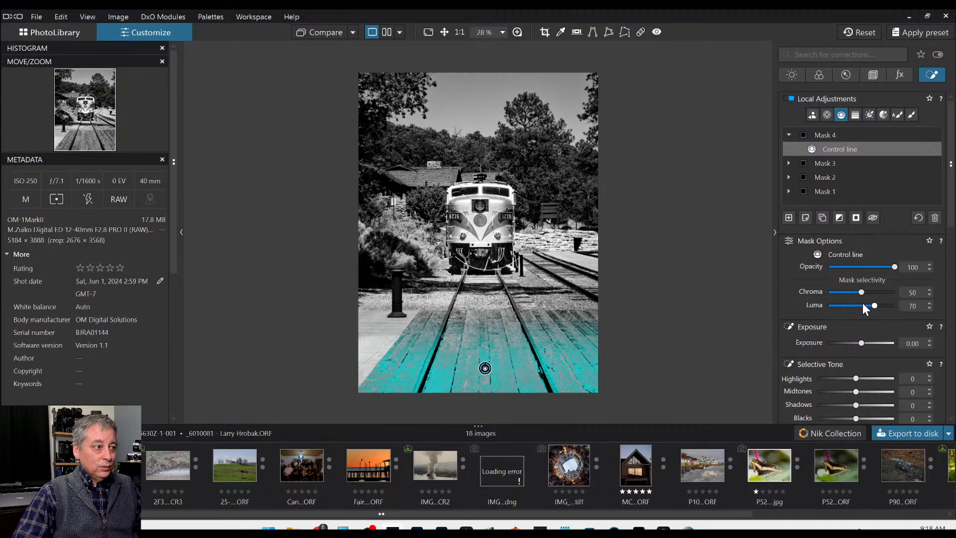
Step: Set the plank mask's DxO ClearView Plus intensity to 48 and Microcontrast to 55
{"action": "scroll", "coordinate": [863, 328], "scroll_direction": "down", "scroll_amount": 1}
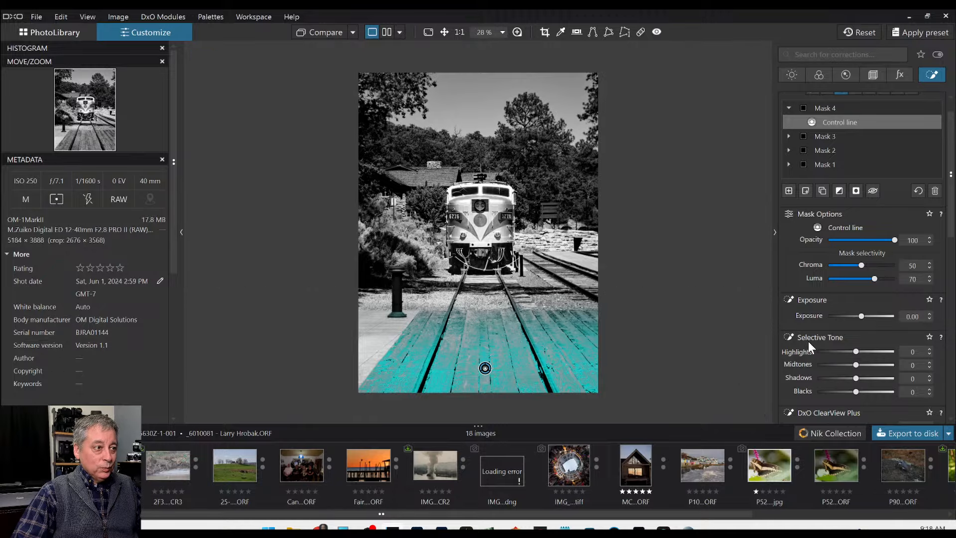
{"action": "scroll", "coordinate": [830, 341], "scroll_direction": "down", "scroll_amount": 4}
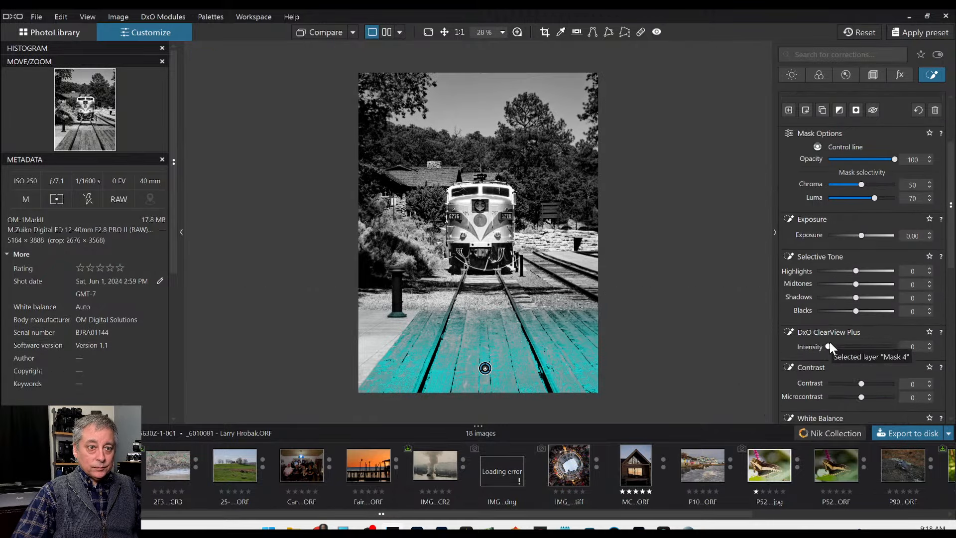
{"action": "left_click", "coordinate": [883, 370]}
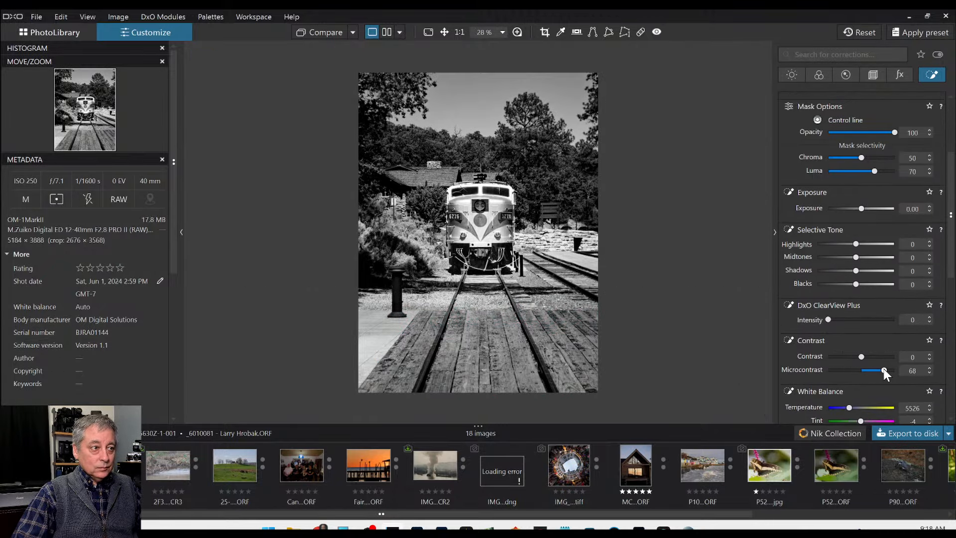
{"action": "left_click_drag", "start_coordinate": [892, 371], "coordinate": [895, 371]}
{"action": "left_click", "coordinate": [868, 319]}
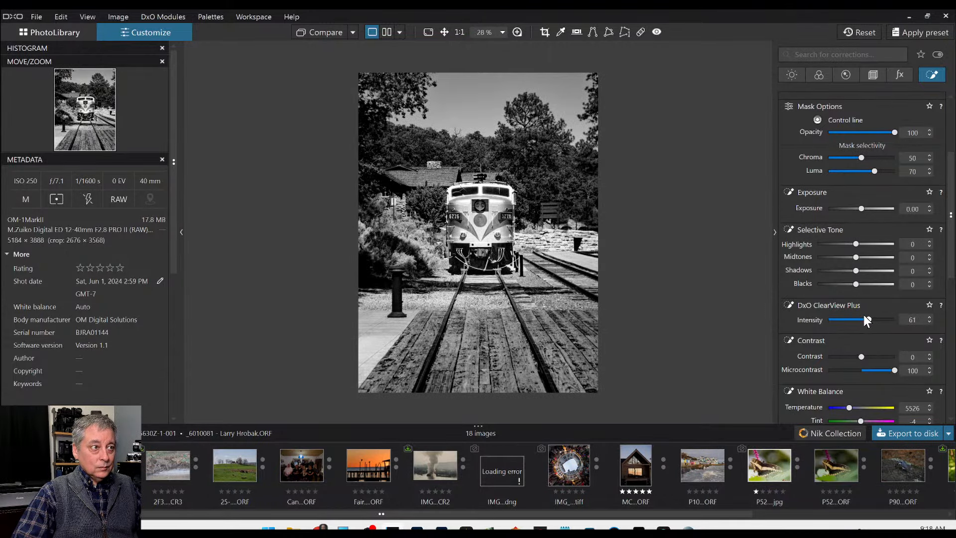
{"action": "left_click", "coordinate": [879, 370]}
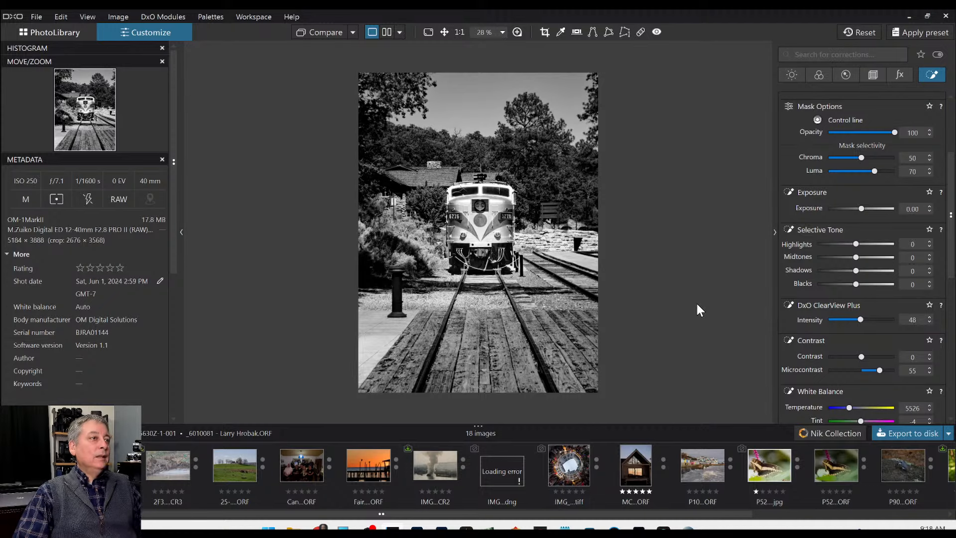
{"action": "scroll", "coordinate": [695, 302], "scroll_direction": "up", "scroll_amount": 1}
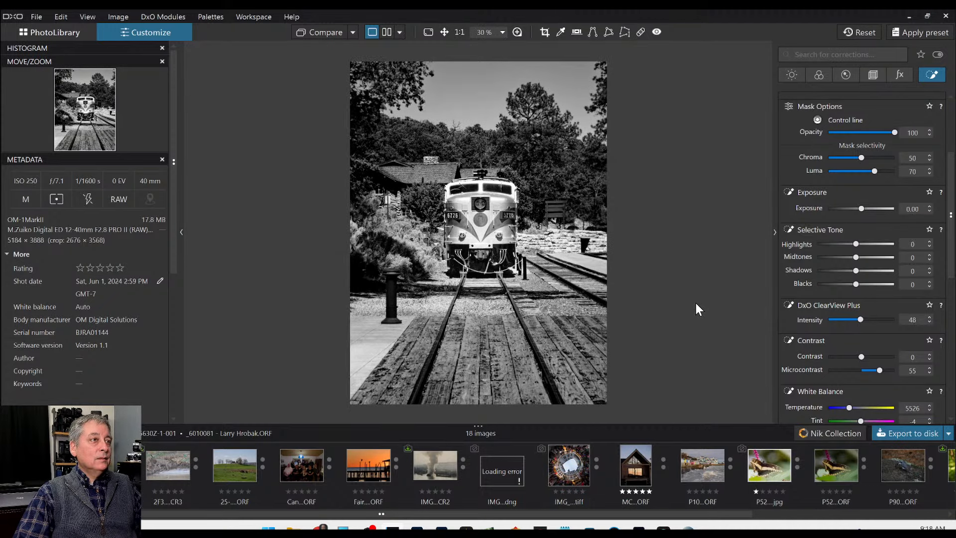
Step: Open the export-to-disk options for the photo and set the standard JPEG output's destination to the original image folder
{"action": "right_click", "coordinate": [577, 243]}
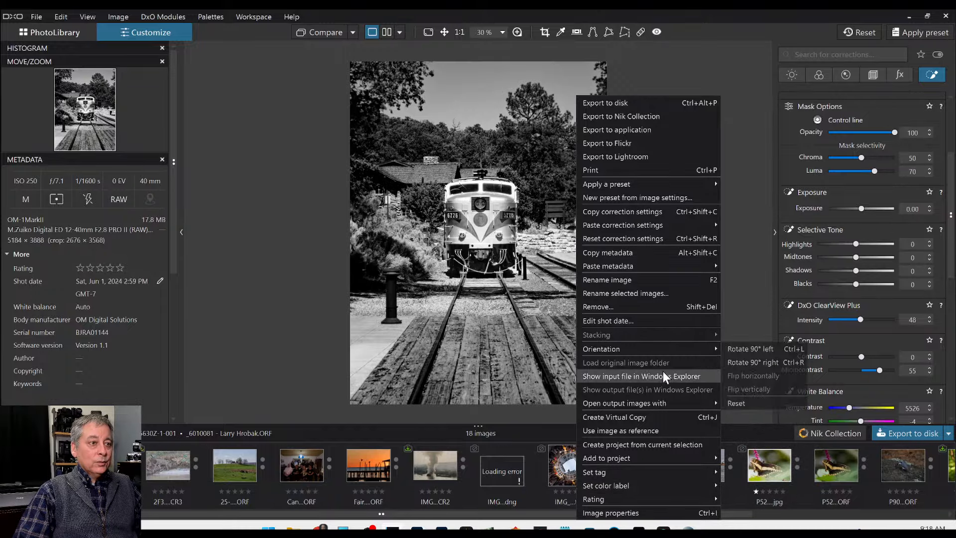
{"action": "mouse_move", "coordinate": [687, 403]}
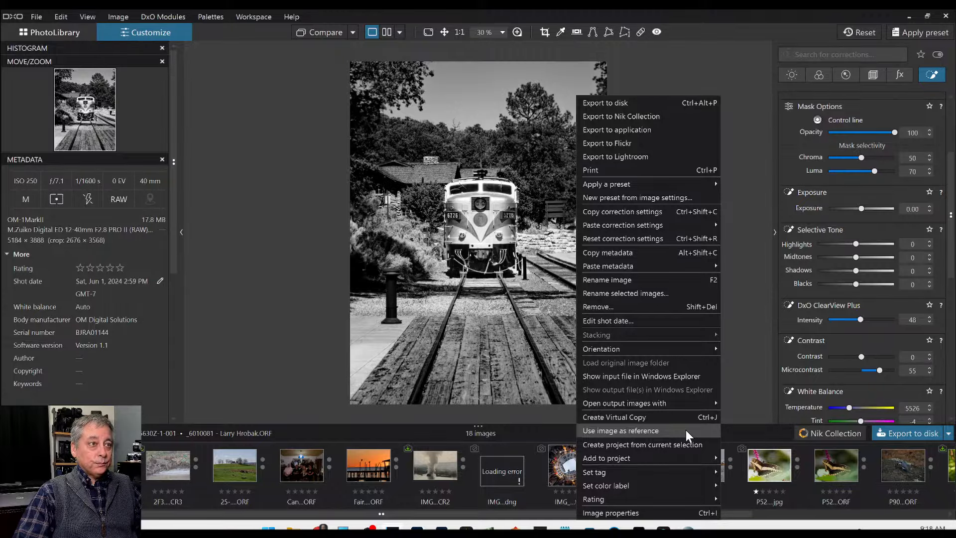
{"action": "left_click", "coordinate": [602, 100]}
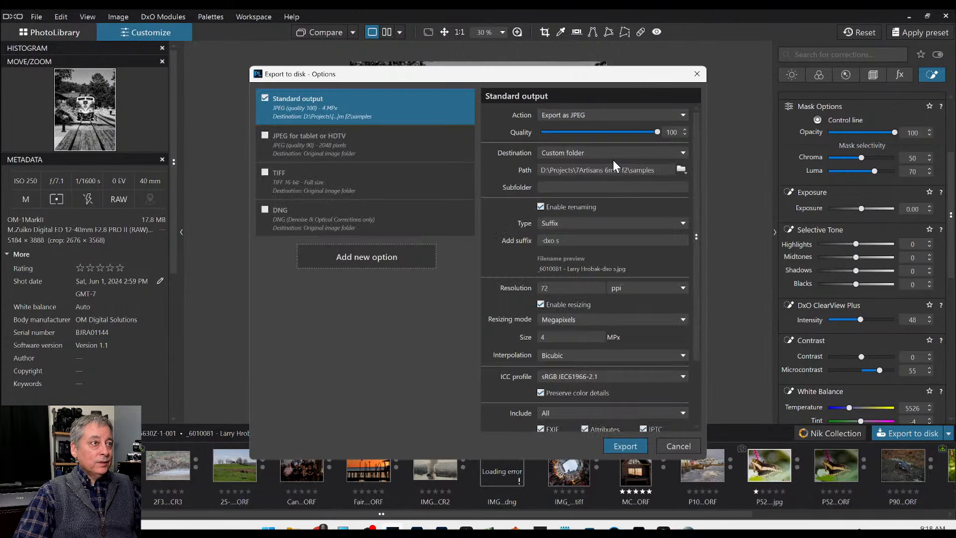
{"action": "left_click", "coordinate": [608, 153]}
{"action": "left_click", "coordinate": [604, 161]}
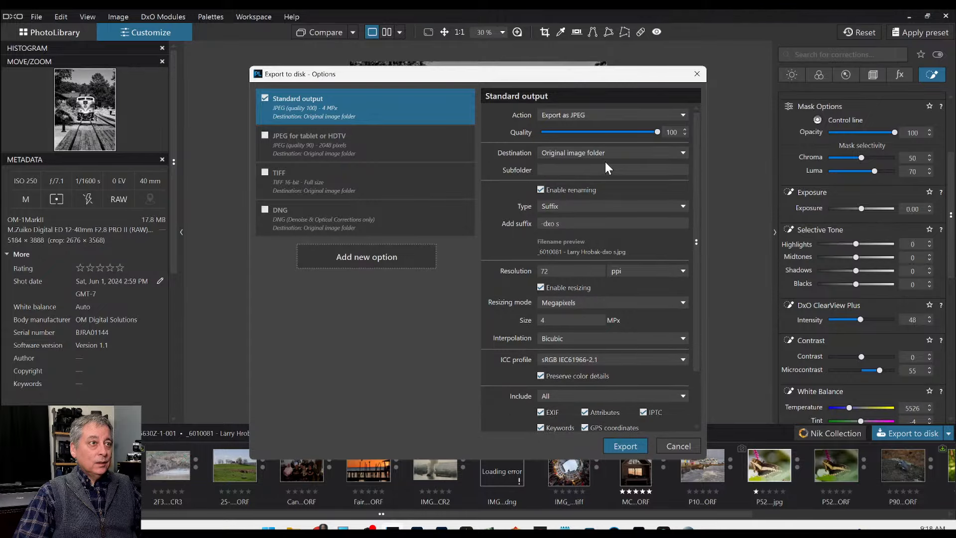
Step: Shorten the file name suffix to -dxo, disable resizing and export the JPEG
{"action": "left_click", "coordinate": [577, 222]}
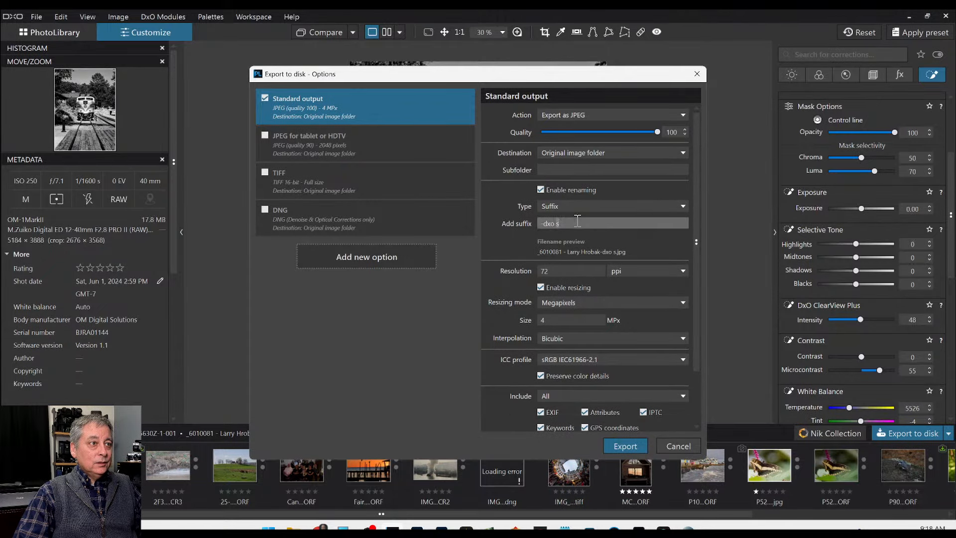
{"action": "key", "text": "BackSpace"}
{"action": "key", "text": "BackSpace"}
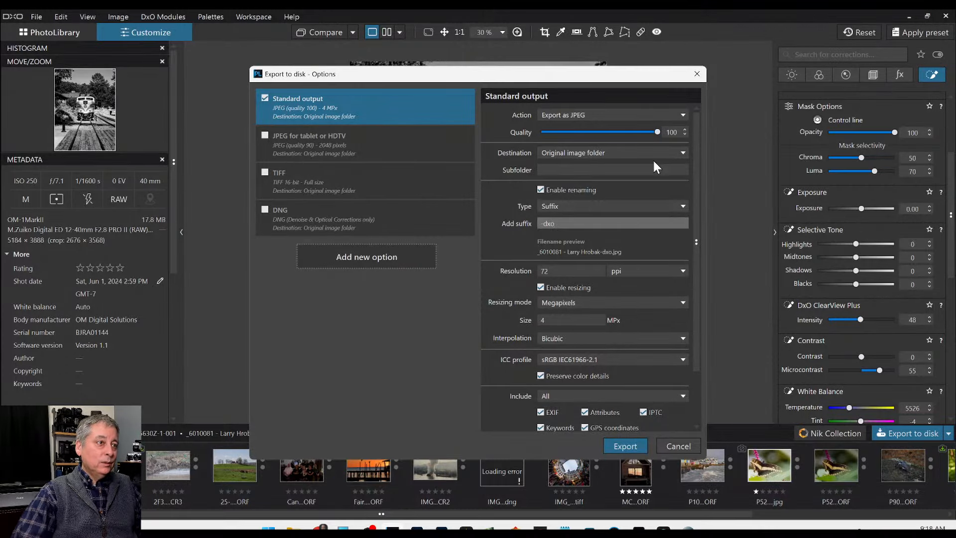
{"action": "scroll", "coordinate": [543, 293], "scroll_direction": "down", "scroll_amount": 1}
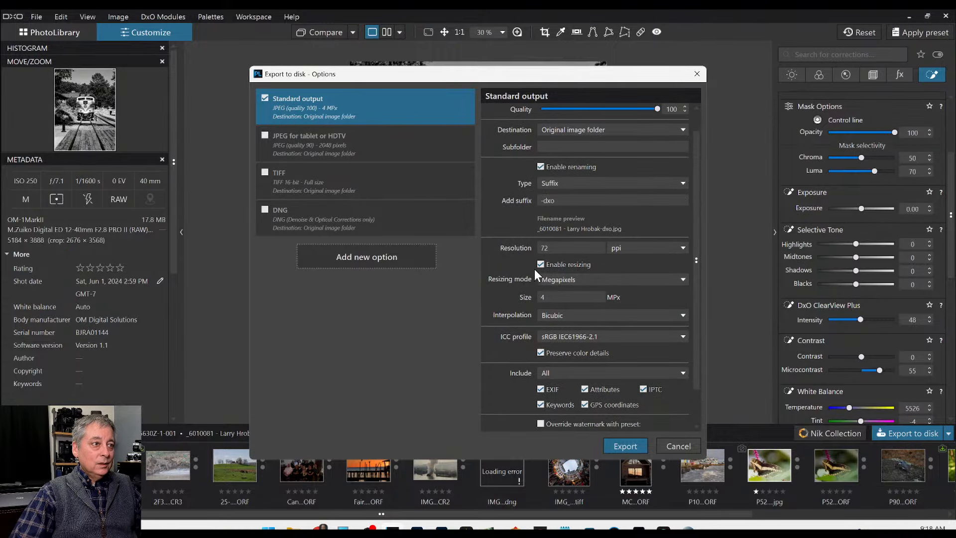
{"action": "left_click", "coordinate": [539, 264]}
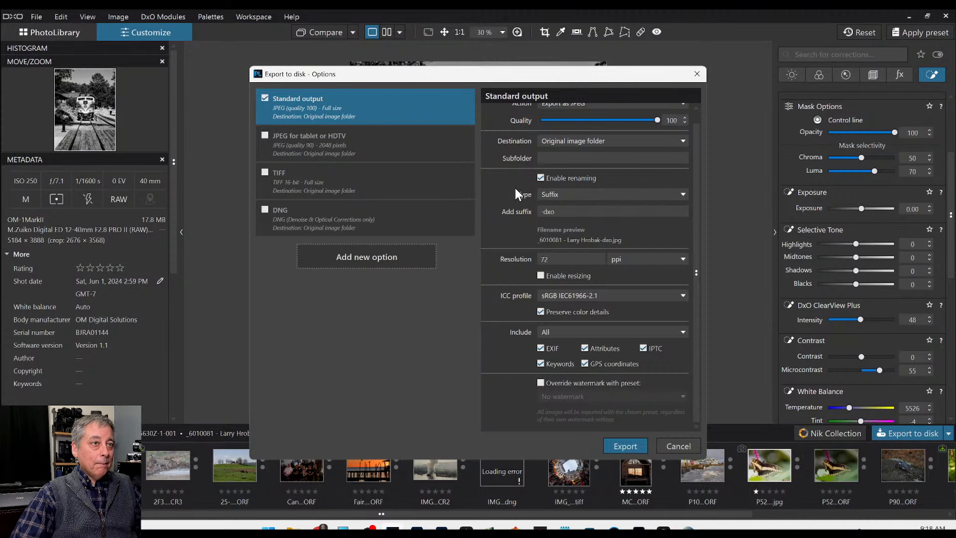
{"action": "left_click", "coordinate": [624, 442]}
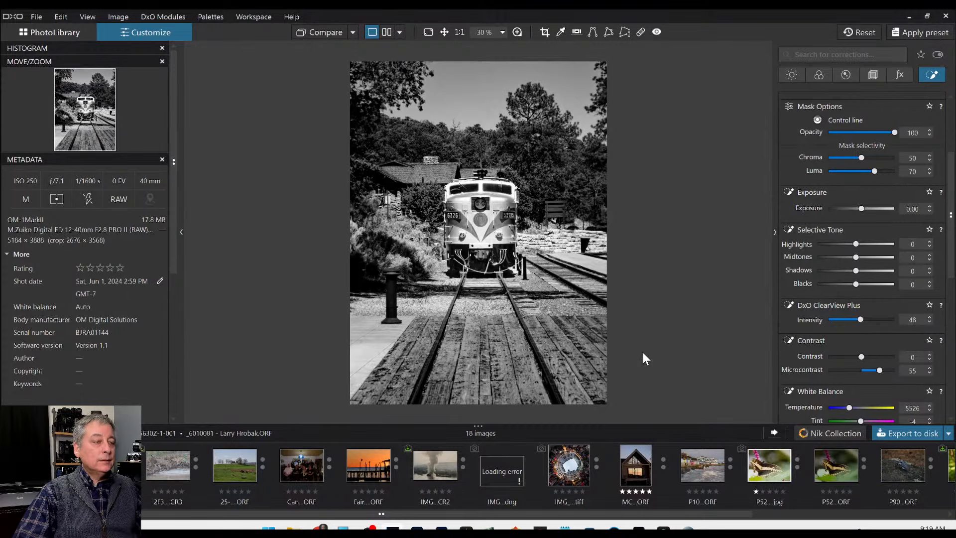
Step: Reset all corrections on the RAW photo and use it as the reference image beside the exported JPEG
{"action": "scroll", "coordinate": [642, 358], "scroll_direction": "down", "scroll_amount": 2}
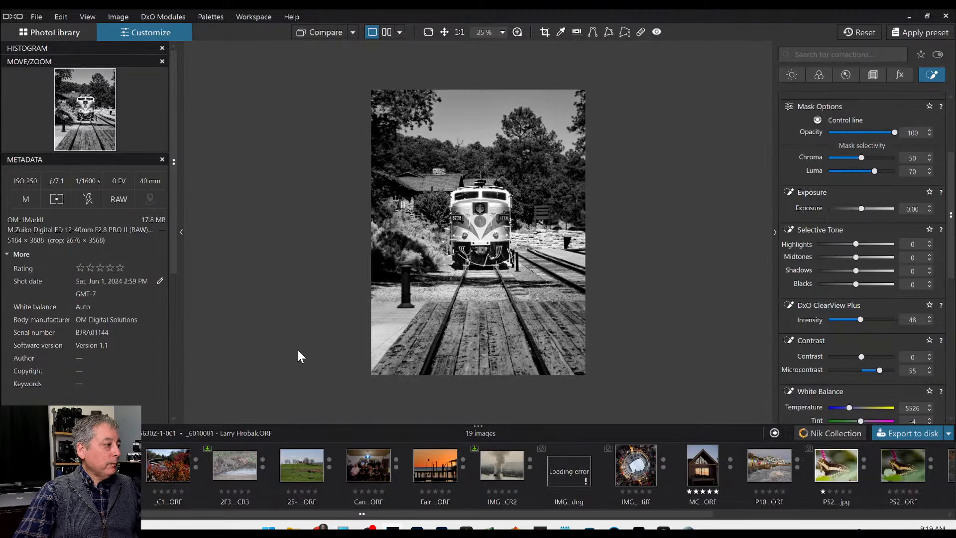
{"action": "left_click", "coordinate": [868, 33]}
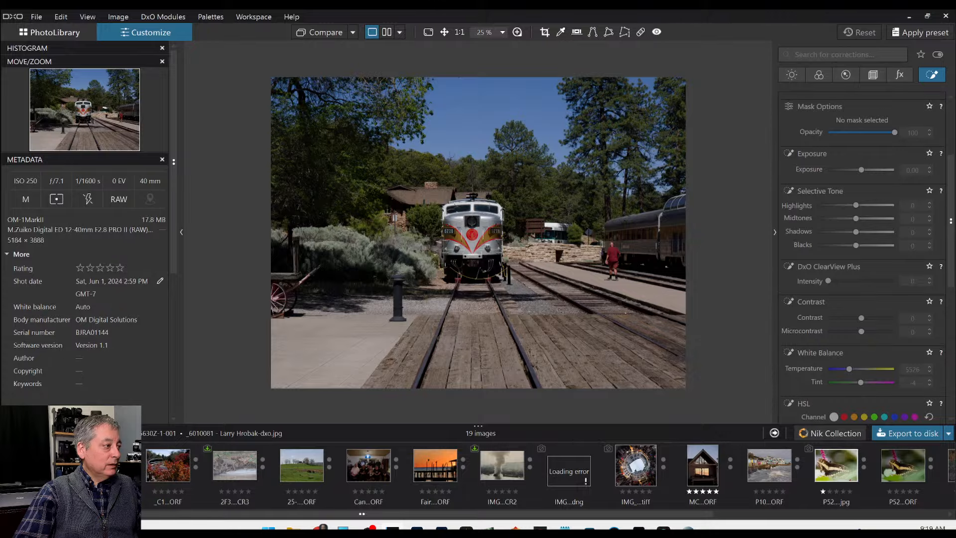
{"action": "right_click", "coordinate": [103, 467]}
{"action": "right_click", "coordinate": [39, 467]}
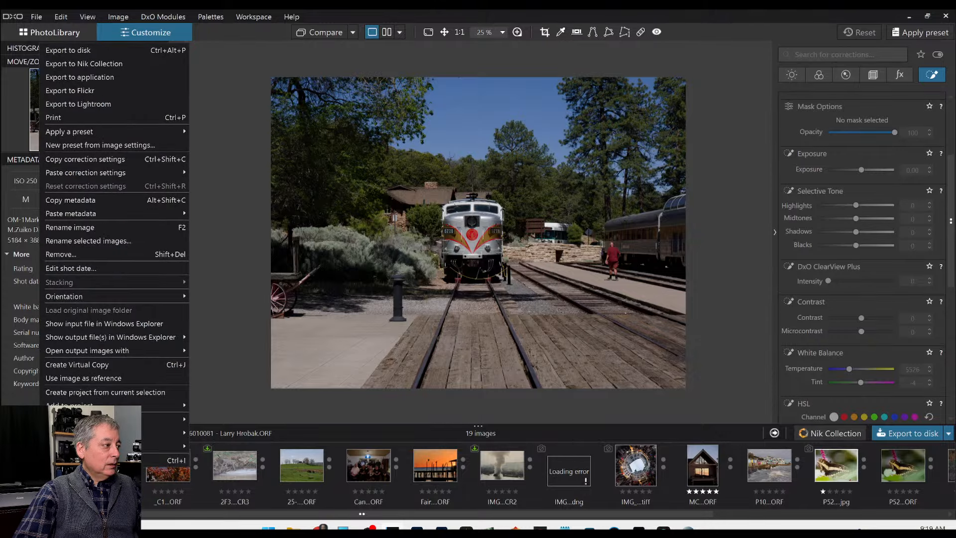
{"action": "left_click", "coordinate": [70, 380]}
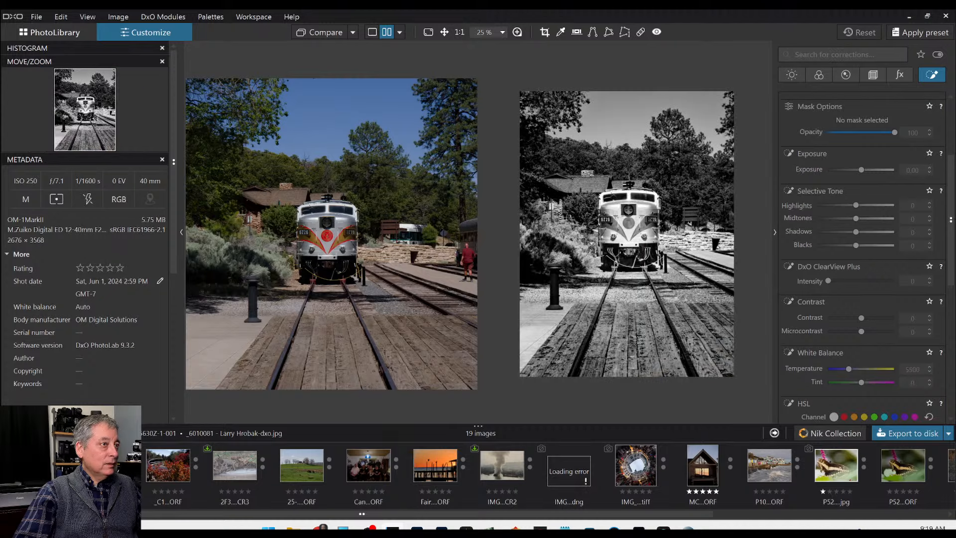
Step: Hide the filmstrip to enlarge the side-by-side view and compare the original with the black-and-white JPEG at 35%
{"action": "left_click", "coordinate": [165, 458]}
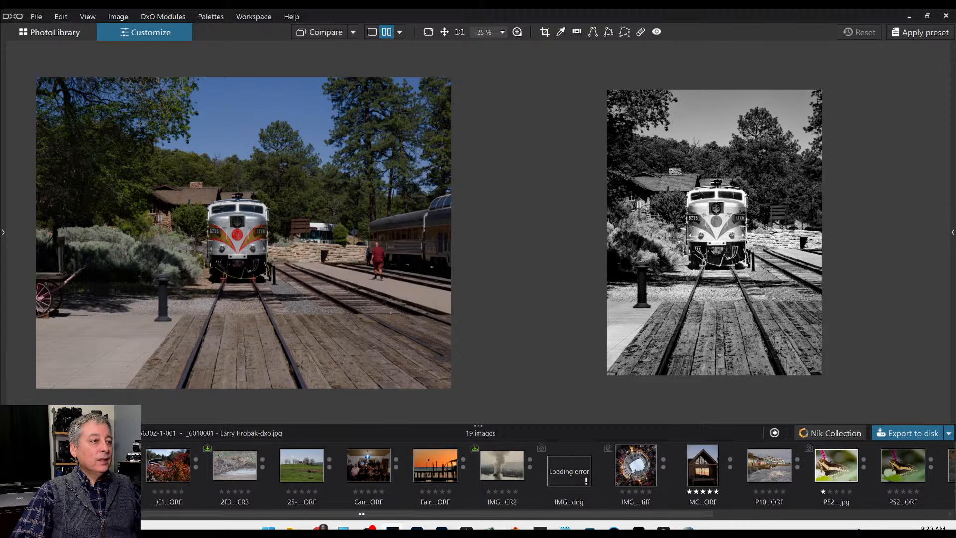
{"action": "left_click_drag", "start_coordinate": [472, 427], "coordinate": [472, 495]}
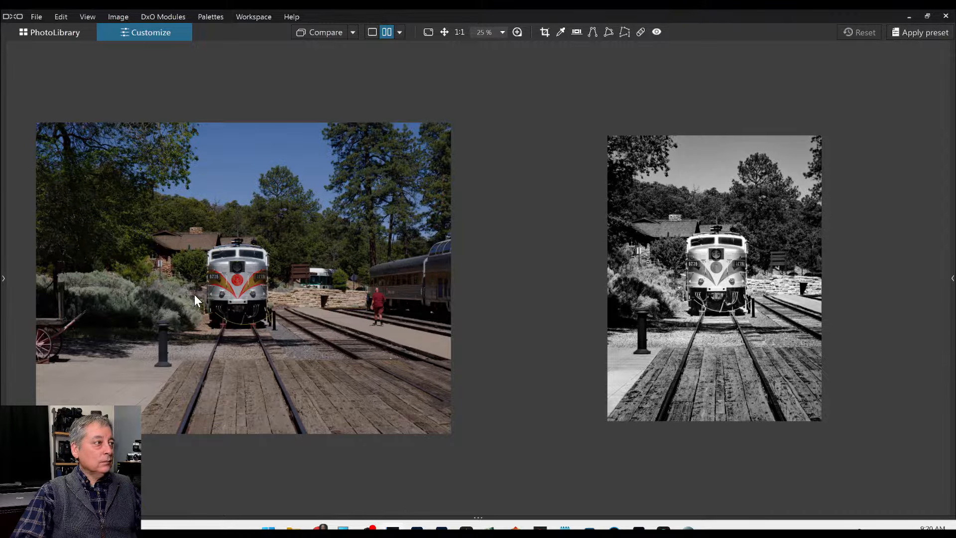
{"action": "scroll", "coordinate": [709, 322], "scroll_direction": "up", "scroll_amount": 1}
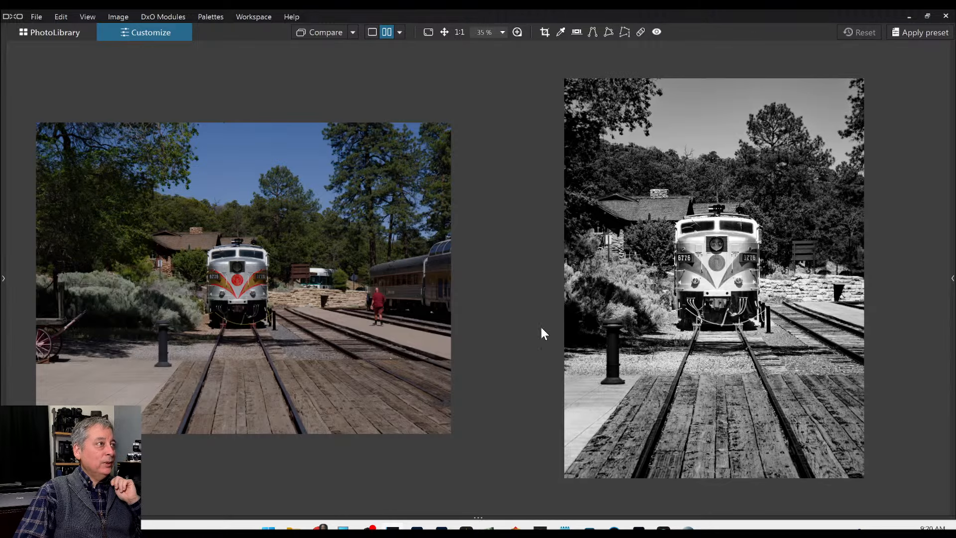
Step: Switch from the side-by-side view to a single image and open the exported JPEG for customizing
{"action": "left_click", "coordinate": [70, 32]}
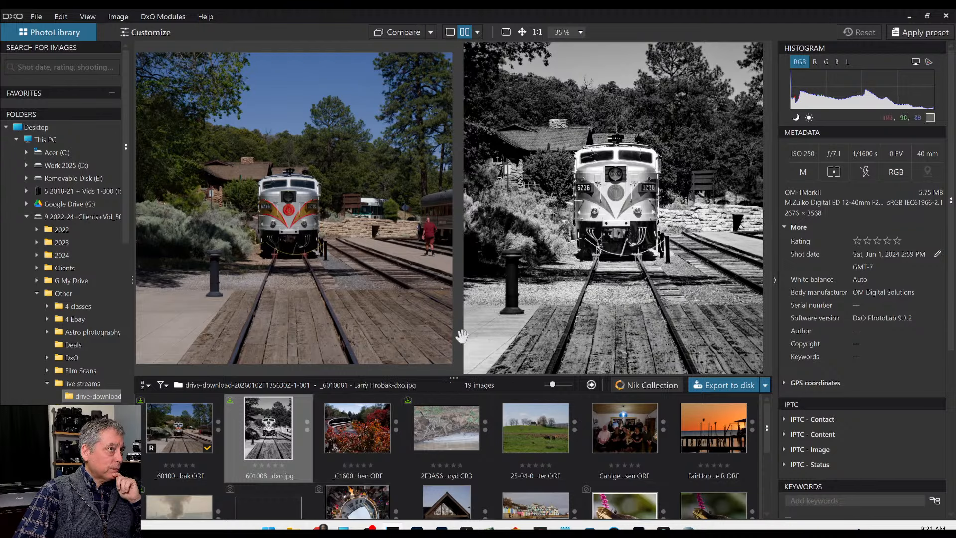
{"action": "left_click", "coordinate": [451, 32]}
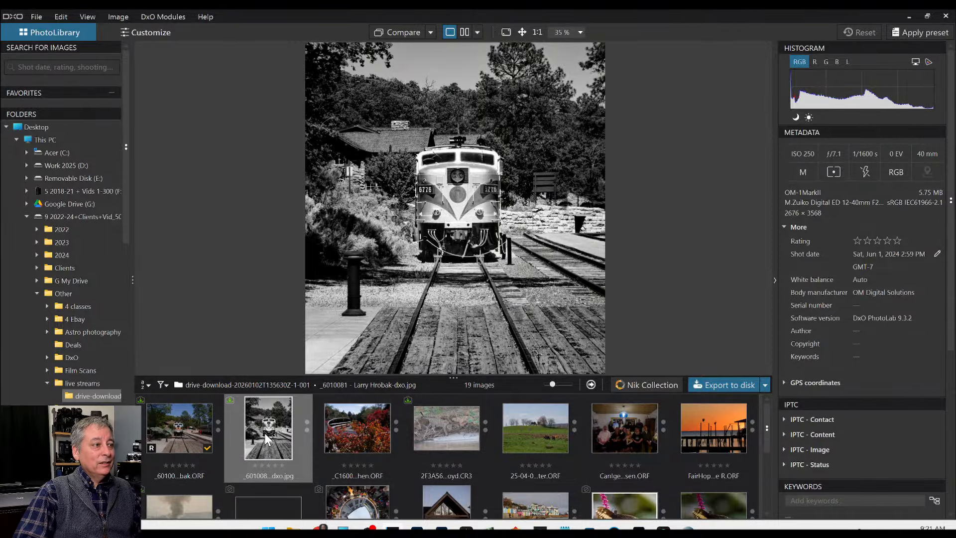
{"action": "double_click", "coordinate": [278, 428]}
Step: Try a 1×1 crop on the black-and-white locomotive JPEG, moving the frame down to include more of the tracks
{"action": "left_click", "coordinate": [951, 278]}
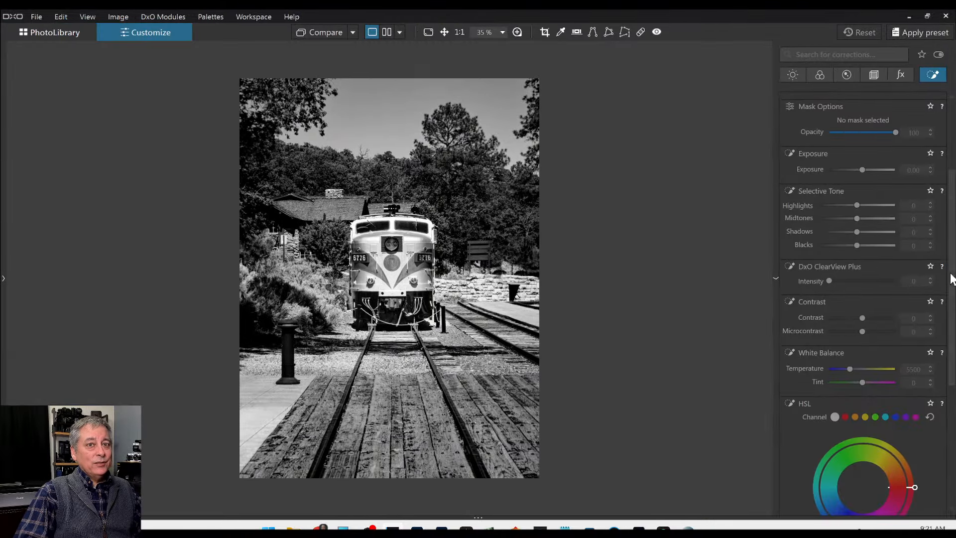
{"action": "left_click", "coordinate": [874, 74]}
{"action": "left_click", "coordinate": [856, 179]}
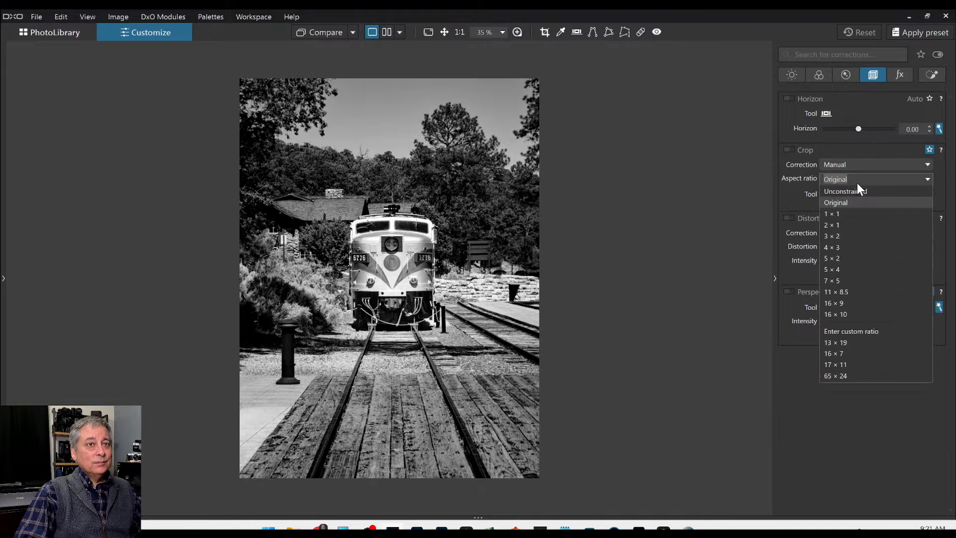
{"action": "left_click", "coordinate": [856, 211]}
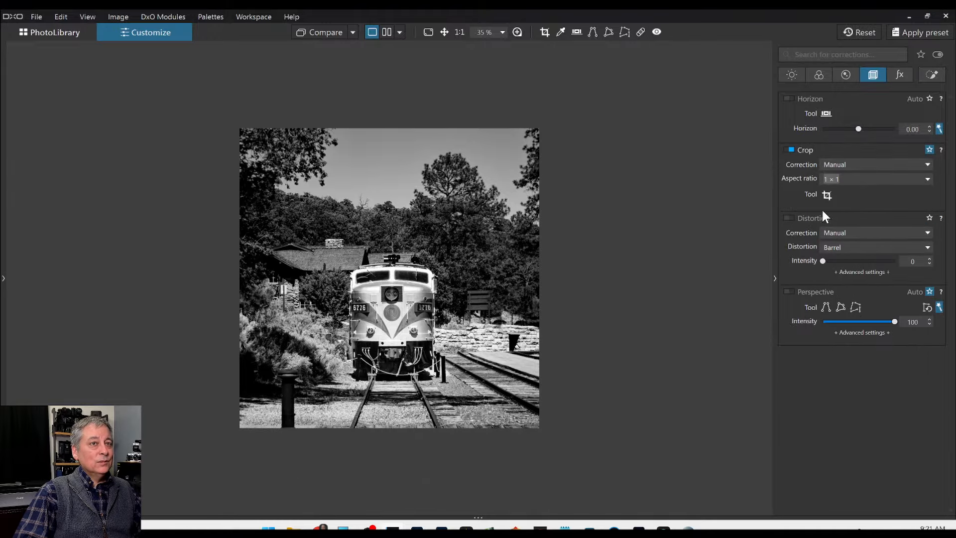
{"action": "left_click", "coordinate": [826, 194]}
{"action": "left_click_drag", "start_coordinate": [490, 242], "coordinate": [490, 282]}
{"action": "key", "text": "Return"}
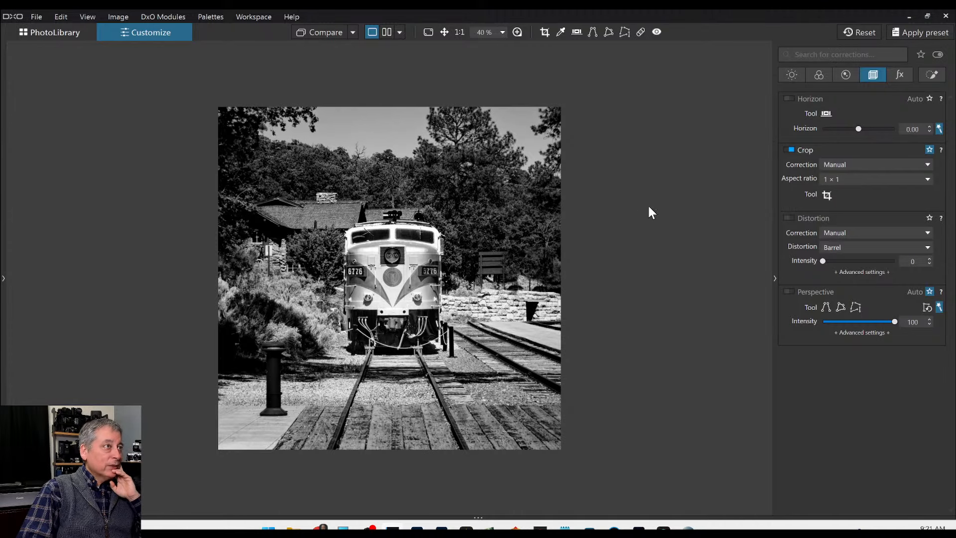
Step: Undo the square crop so the JPEG uses its original aspect ratio
{"action": "key", "text": "ctrl+z"}
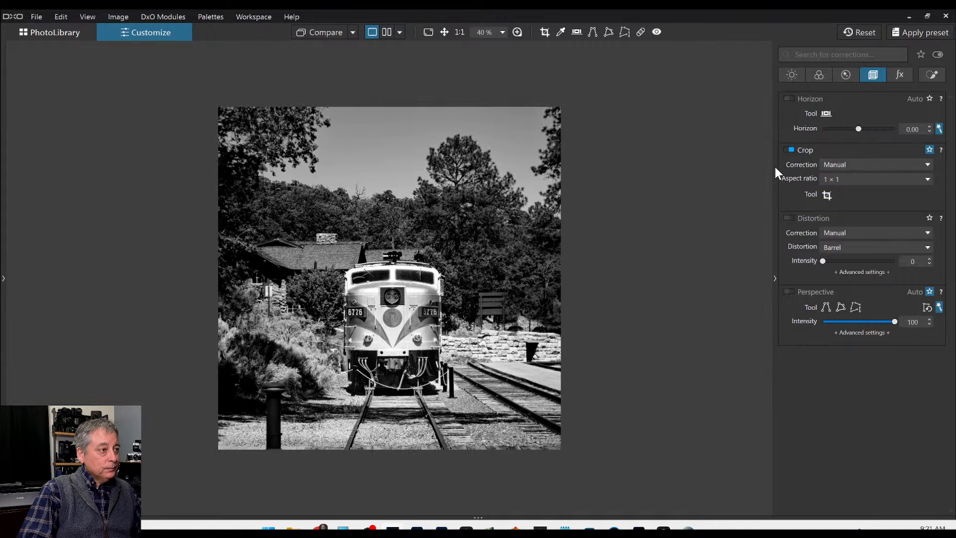
{"action": "key", "text": "ctrl+z"}
{"action": "scroll", "coordinate": [712, 218], "scroll_direction": "down", "scroll_amount": 2}
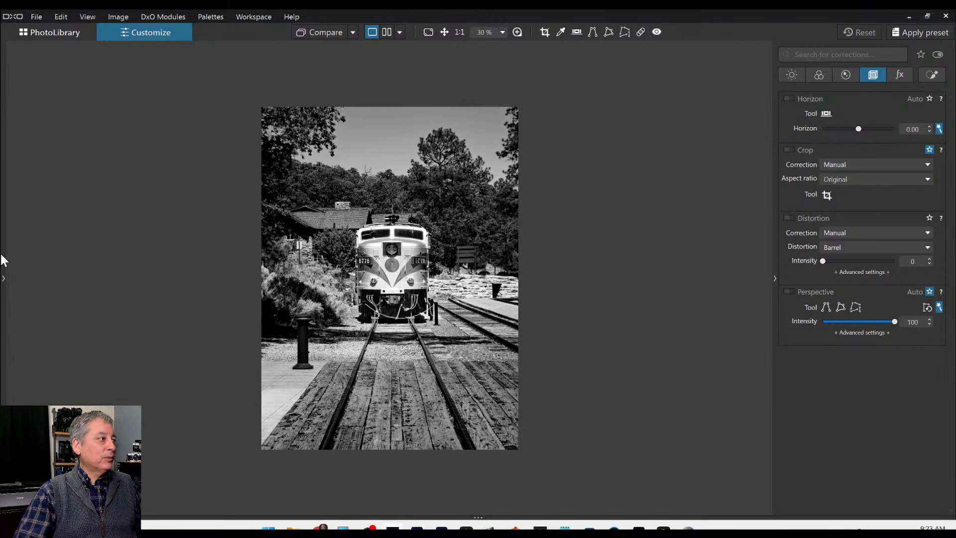
Step: Show the metadata palettes and the filmstrip, and open the RAW photo of the train behind red autumn leaves
{"action": "left_click", "coordinate": [3, 277]}
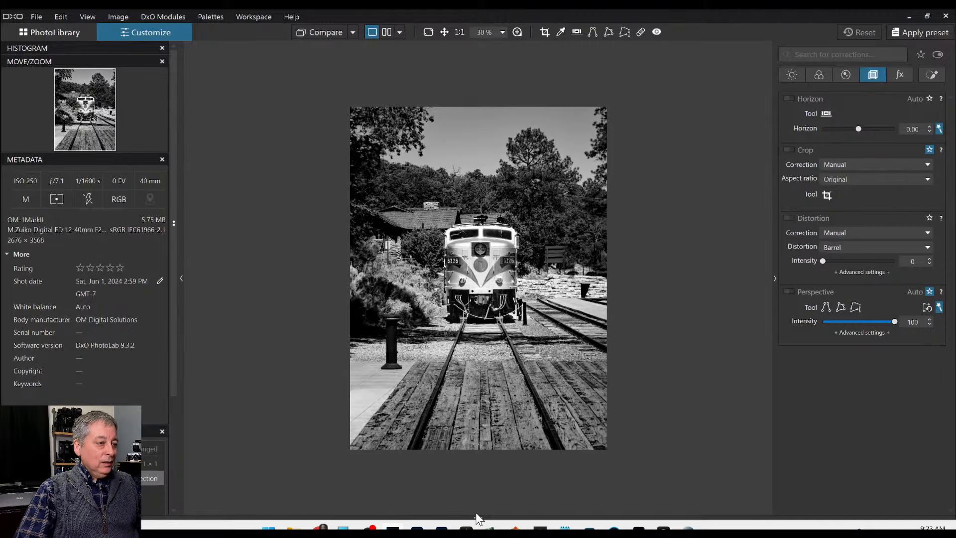
{"action": "left_click_drag", "start_coordinate": [476, 515], "coordinate": [475, 418]}
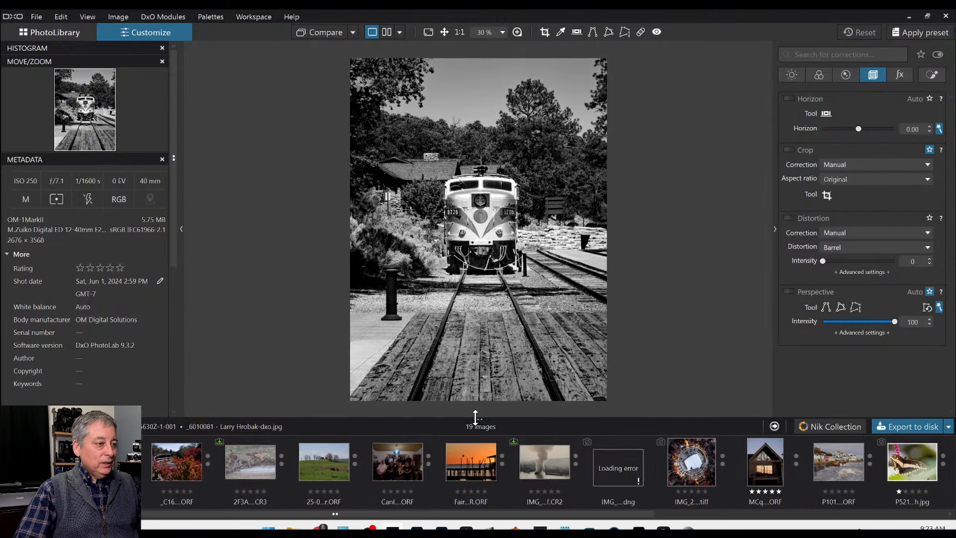
{"action": "left_click", "coordinate": [191, 462]}
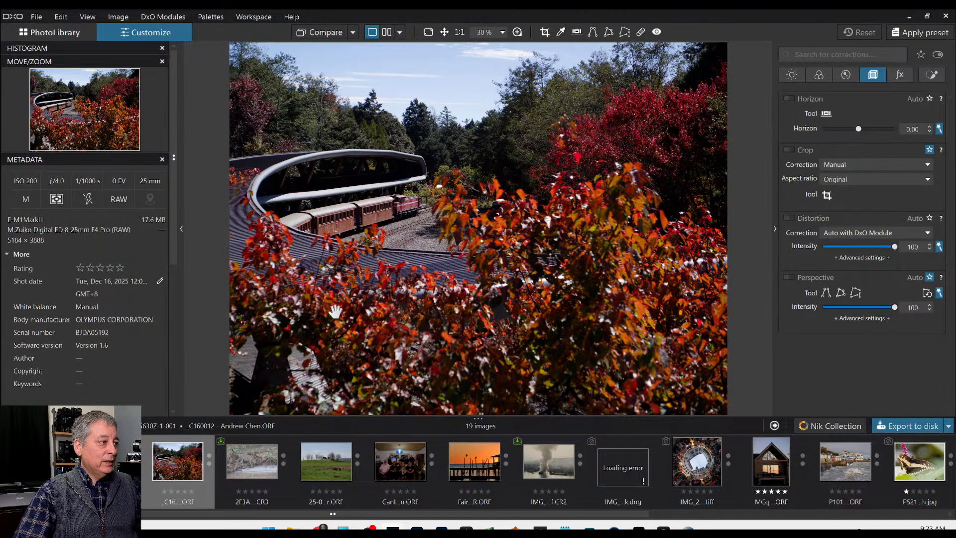
Step: Inspect the train up close and apply the first custom default preset under General purpose presets to the photo
{"action": "scroll", "coordinate": [336, 312], "scroll_direction": "down", "scroll_amount": 1}
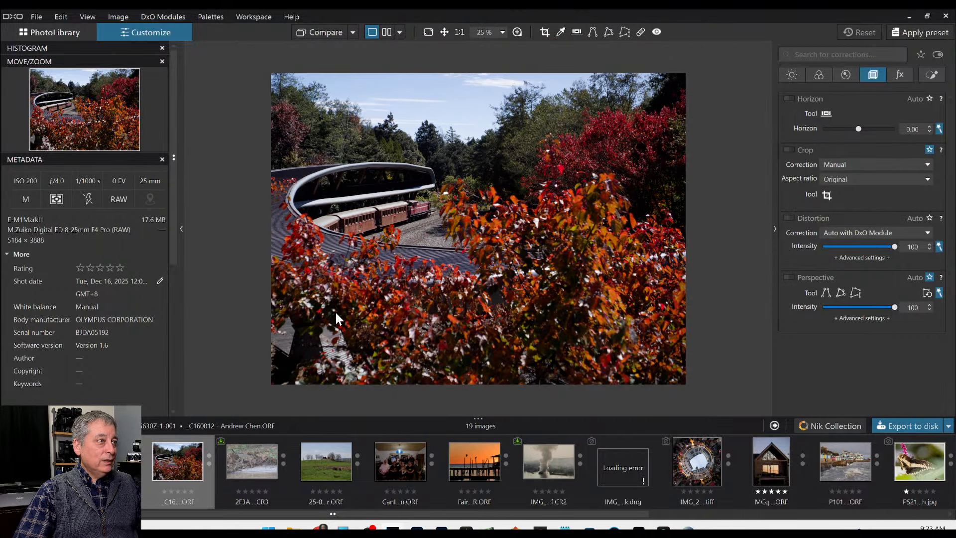
{"action": "scroll", "coordinate": [383, 278], "scroll_direction": "up", "scroll_amount": 6}
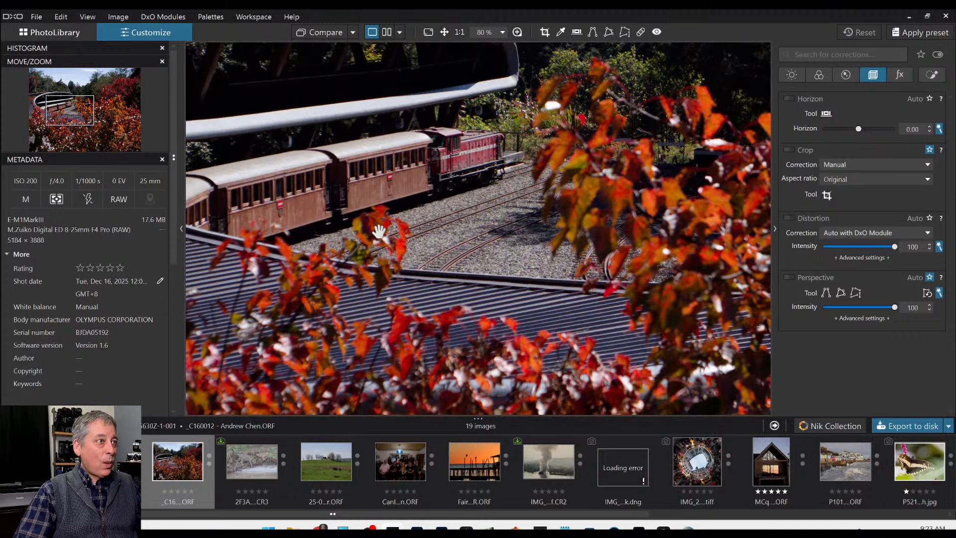
{"action": "scroll", "coordinate": [380, 231], "scroll_direction": "down", "scroll_amount": 4}
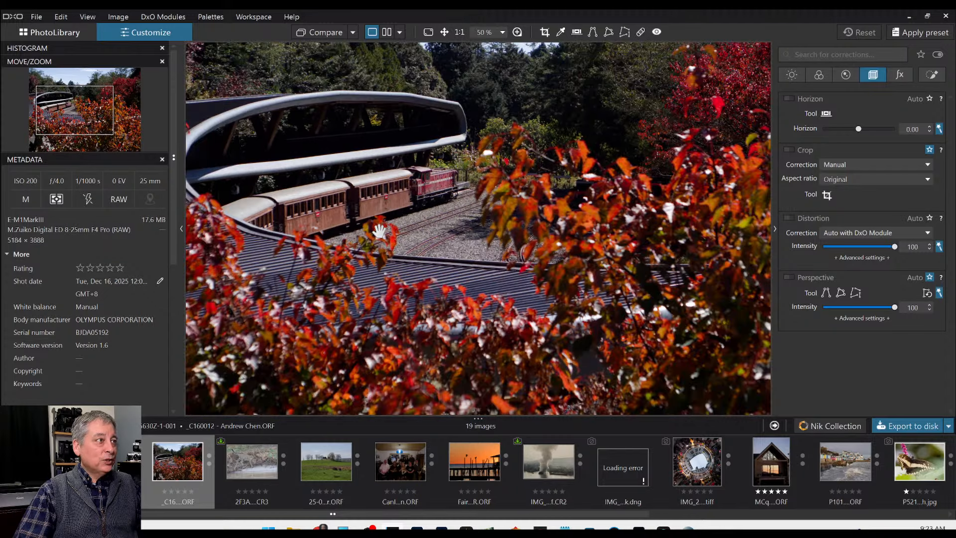
{"action": "scroll", "coordinate": [379, 230], "scroll_direction": "down", "scroll_amount": 2}
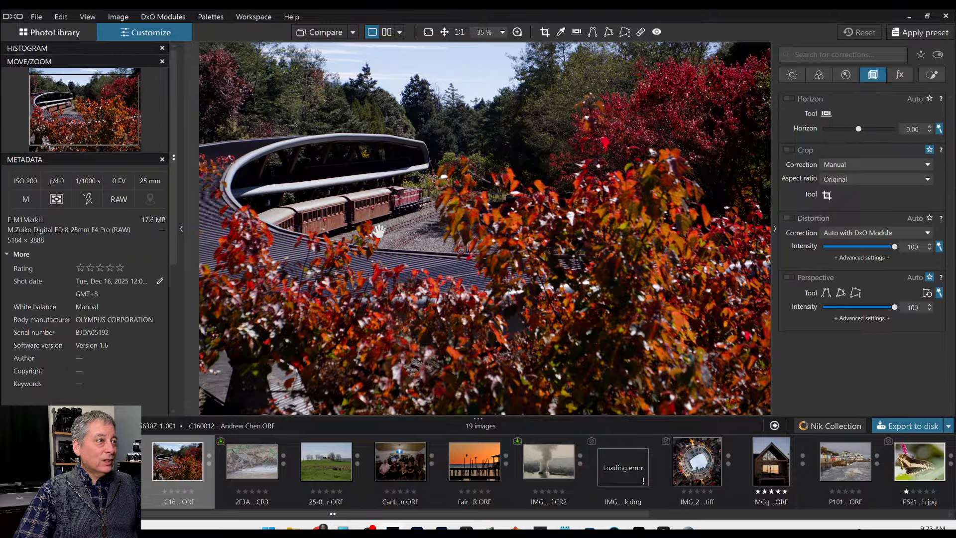
{"action": "scroll", "coordinate": [379, 231], "scroll_direction": "down", "scroll_amount": 2}
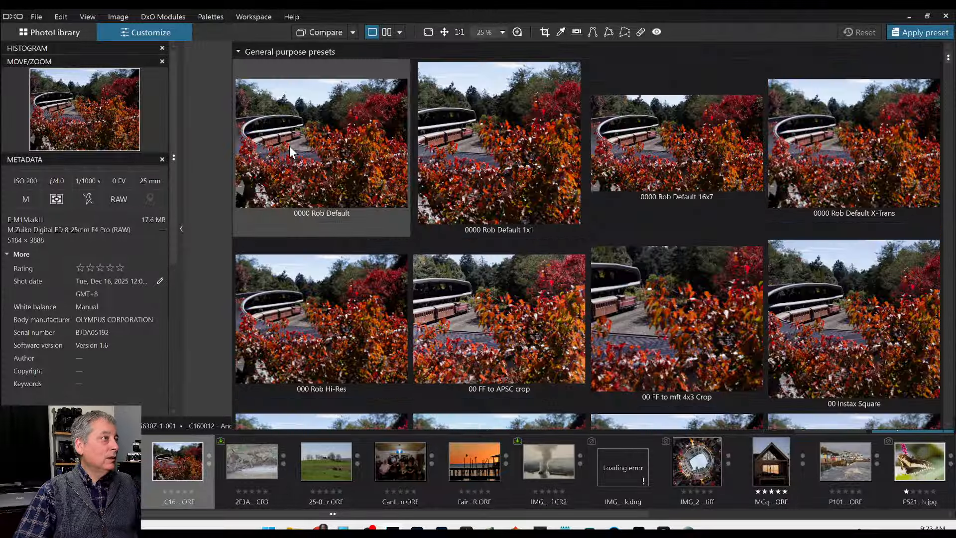
{"action": "left_click", "coordinate": [289, 146]}
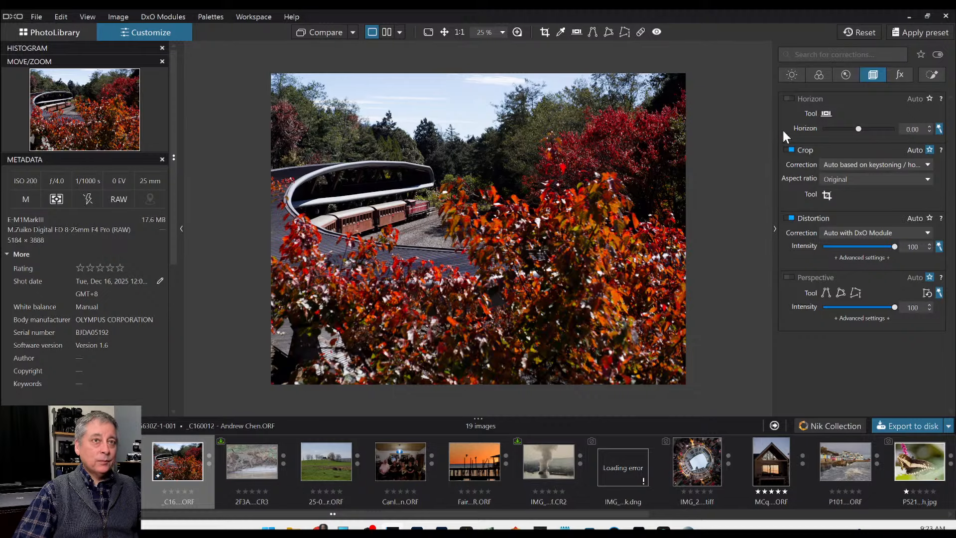
Step: Crop the photo at its original 4×3 ratio to about 3007 × 2255 px around the curved shelter and the train
{"action": "left_click", "coordinate": [827, 196]}
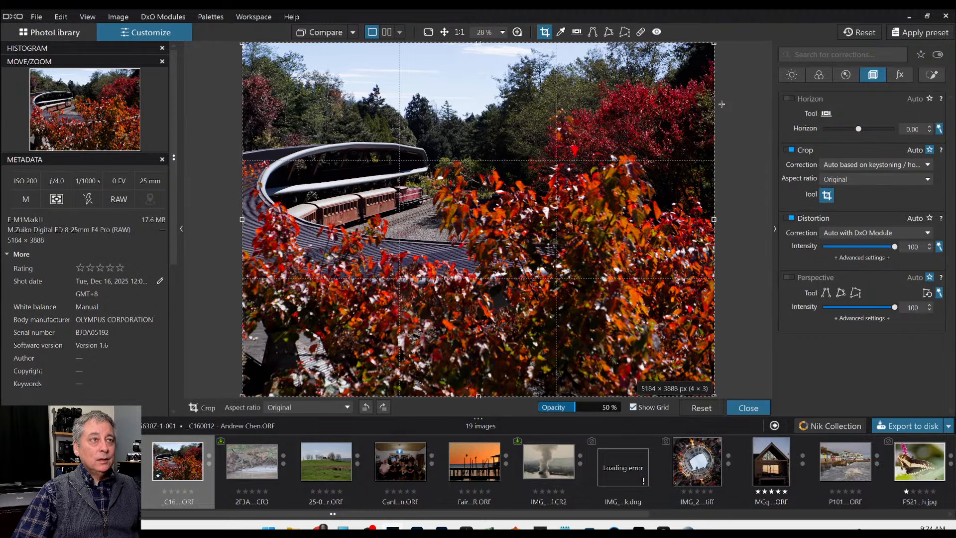
{"action": "left_click_drag", "start_coordinate": [715, 43], "coordinate": [712, 47]}
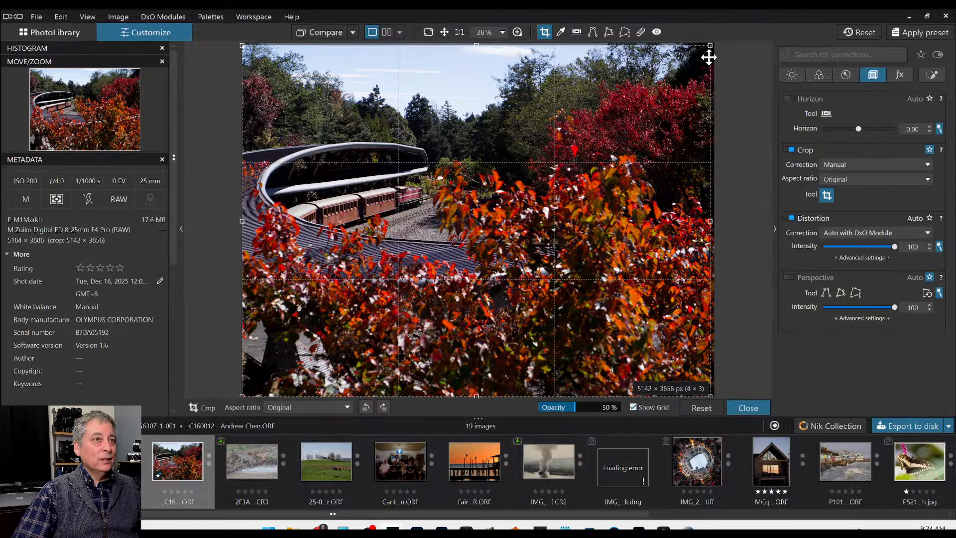
{"action": "left_click_drag", "start_coordinate": [708, 48], "coordinate": [665, 78]}
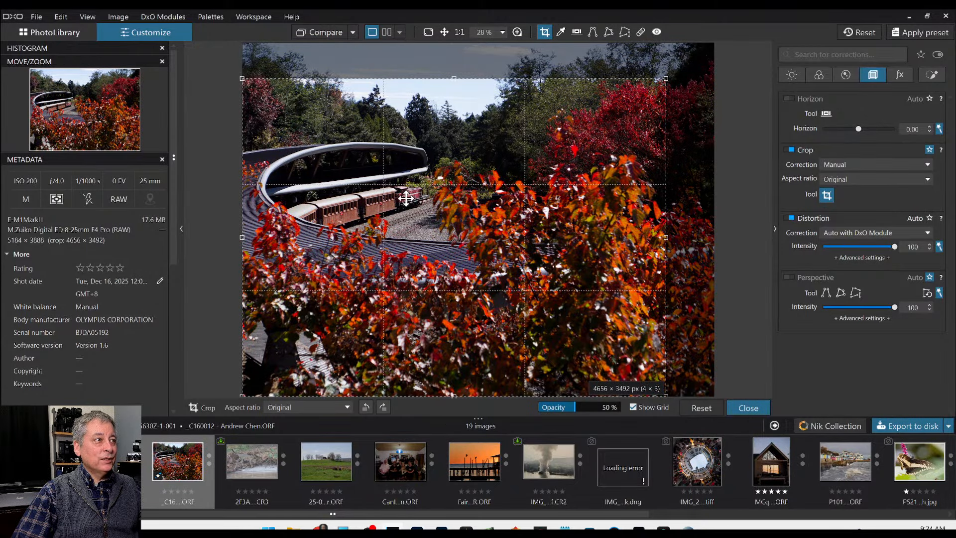
{"action": "left_click_drag", "start_coordinate": [665, 78], "coordinate": [461, 42]}
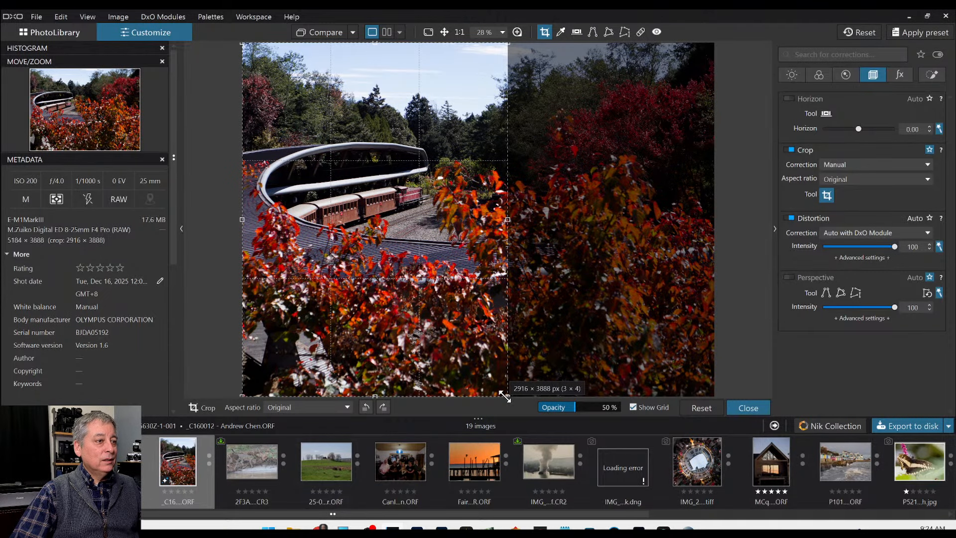
{"action": "left_click_drag", "start_coordinate": [505, 396], "coordinate": [432, 265]}
{"action": "mouse_move", "coordinate": [353, 229]}
{"action": "left_mouse_down"}
{"action": "mouse_move", "coordinate": [362, 229]}
{"action": "mouse_move", "coordinate": [352, 227]}
{"action": "left_mouse_up"}
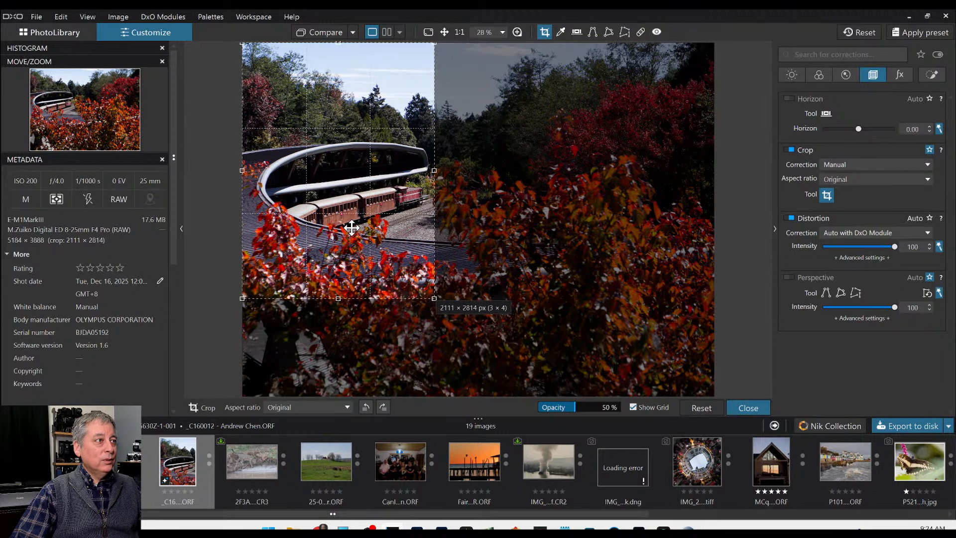
{"action": "left_click_drag", "start_coordinate": [433, 300], "coordinate": [472, 247]}
{"action": "left_click_drag", "start_coordinate": [450, 202], "coordinate": [442, 216]}
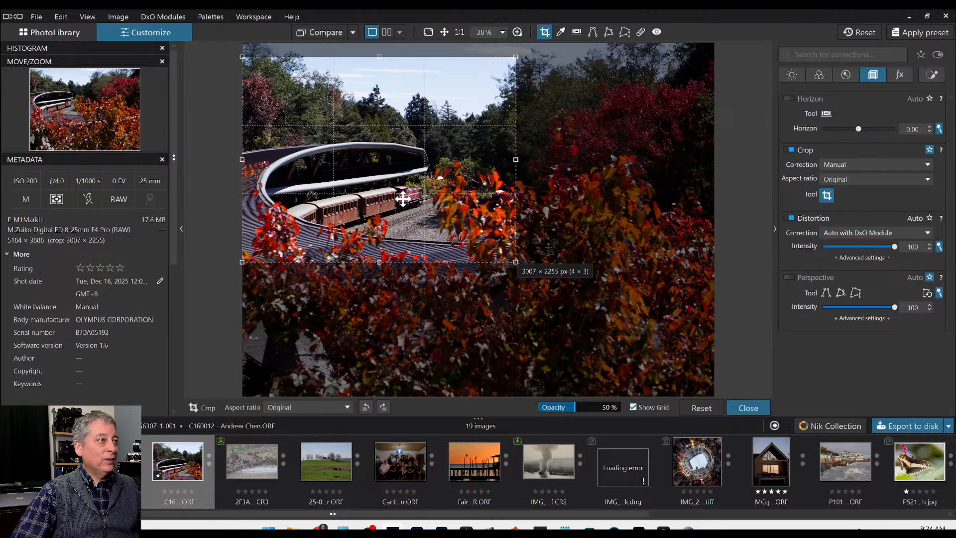
{"action": "key", "text": "Return"}
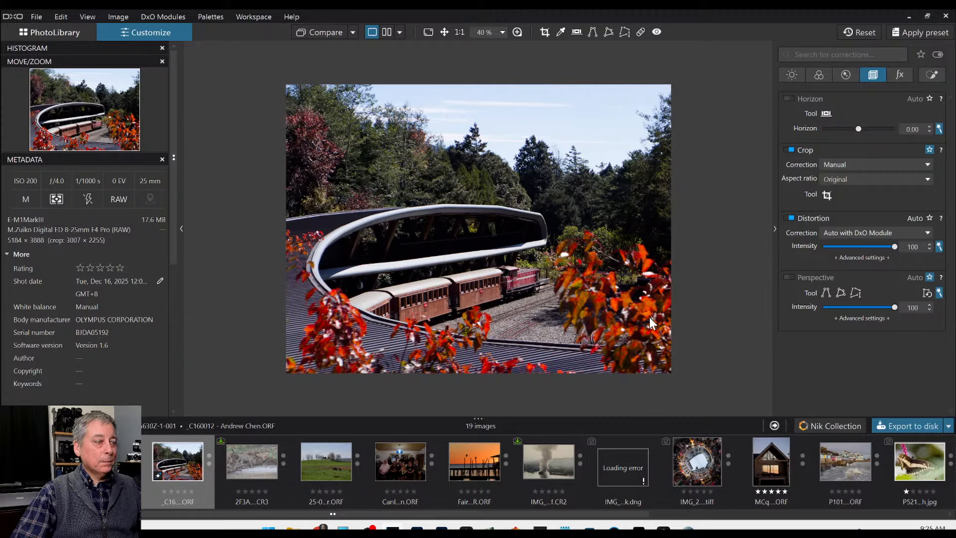
Step: Try brightening the shelter's dark interior with three control points at Exposure 2.84, and remove that local adjustment again
{"action": "left_click", "coordinate": [922, 73]}
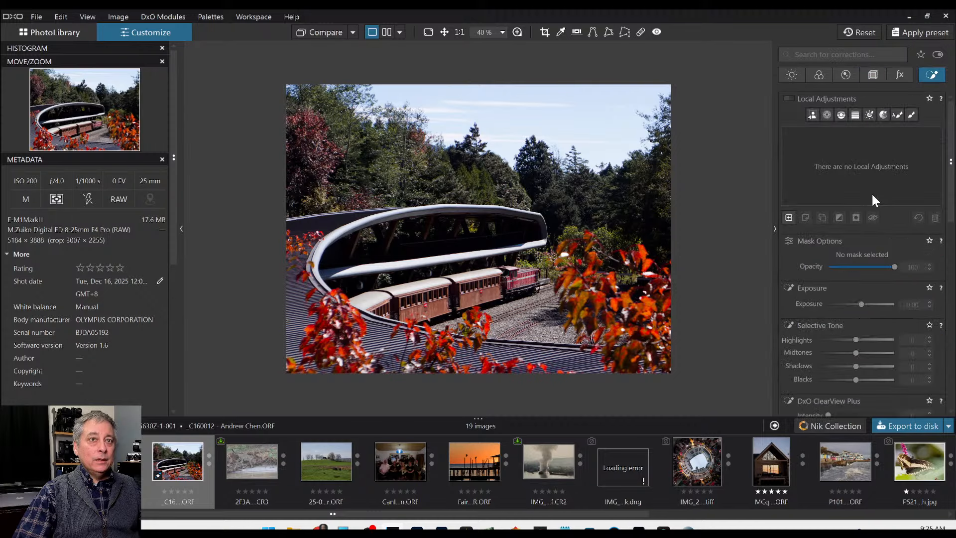
{"action": "left_click", "coordinate": [791, 217]}
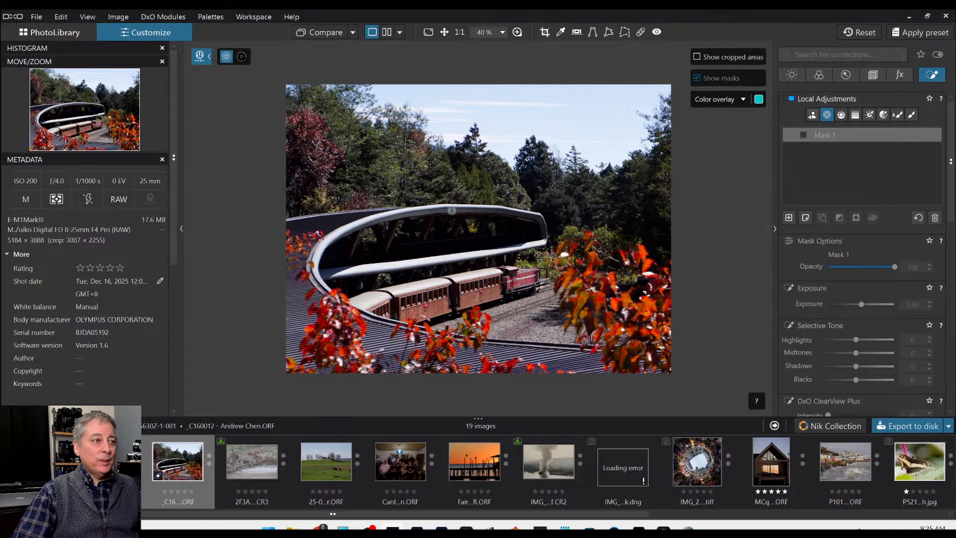
{"action": "left_click", "coordinate": [454, 237]}
{"action": "left_click", "coordinate": [489, 236]}
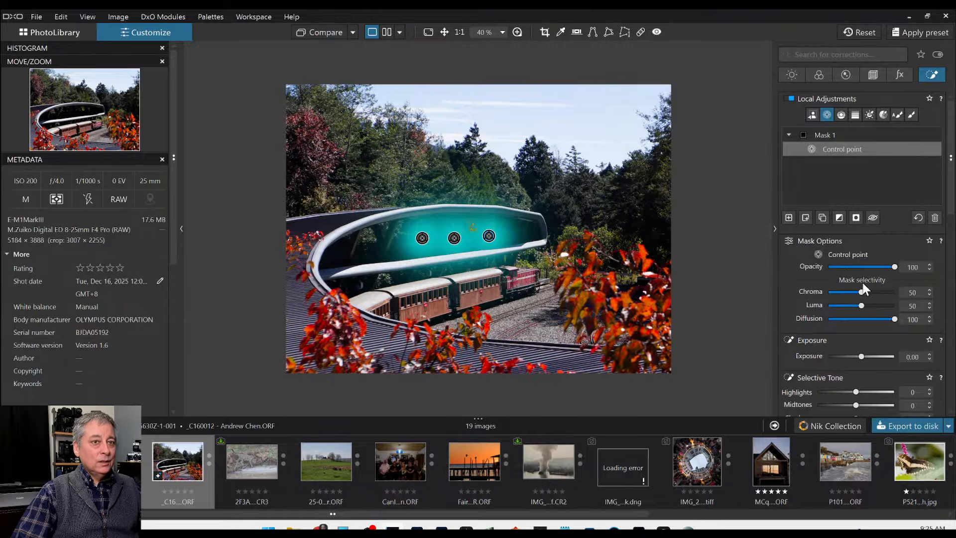
{"action": "left_click_drag", "start_coordinate": [860, 357], "coordinate": [885, 358]}
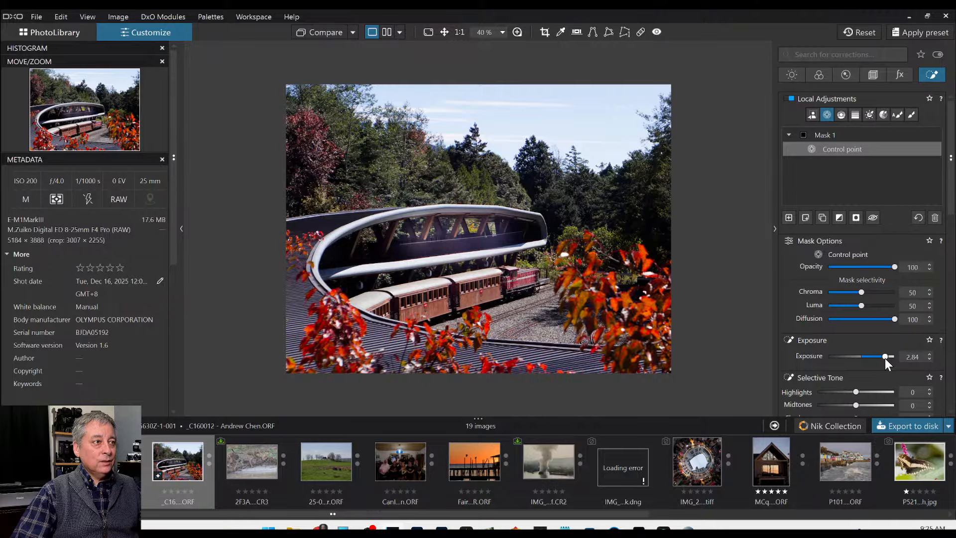
{"action": "double_click", "coordinate": [885, 357]}
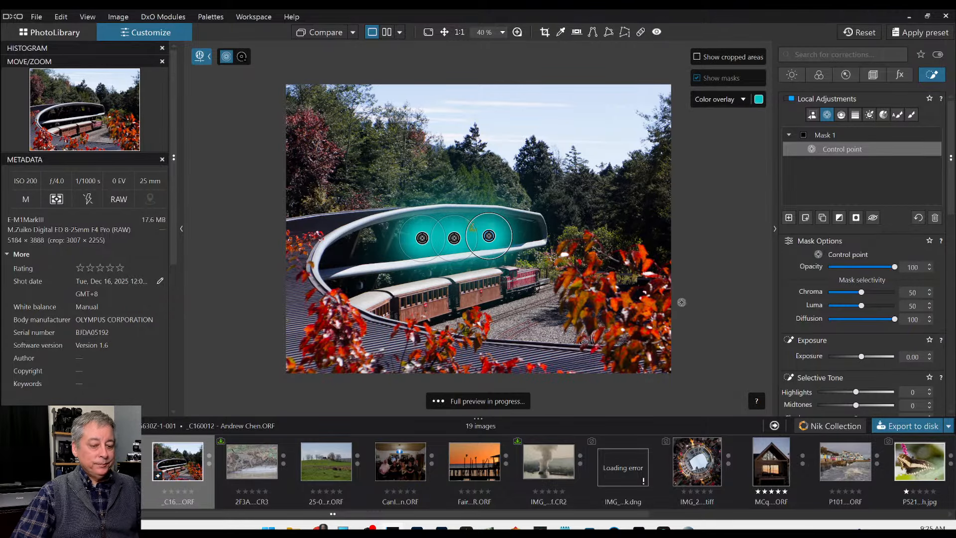
{"action": "key", "text": "Delete"}
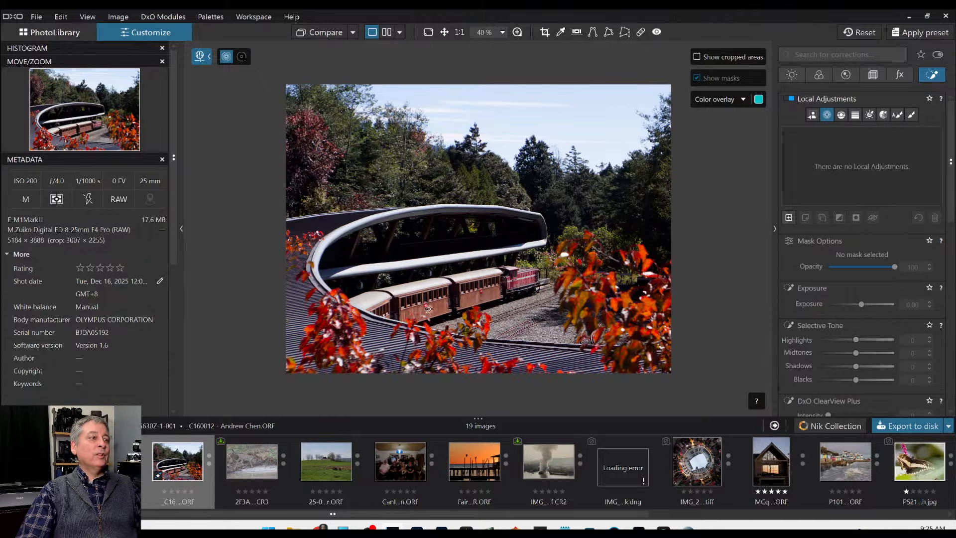
Step: Add a control line over the sky and set its Highlights to -46 and ClearView Plus intensity to 37
{"action": "scroll", "coordinate": [566, 286], "scroll_direction": "up", "scroll_amount": 1}
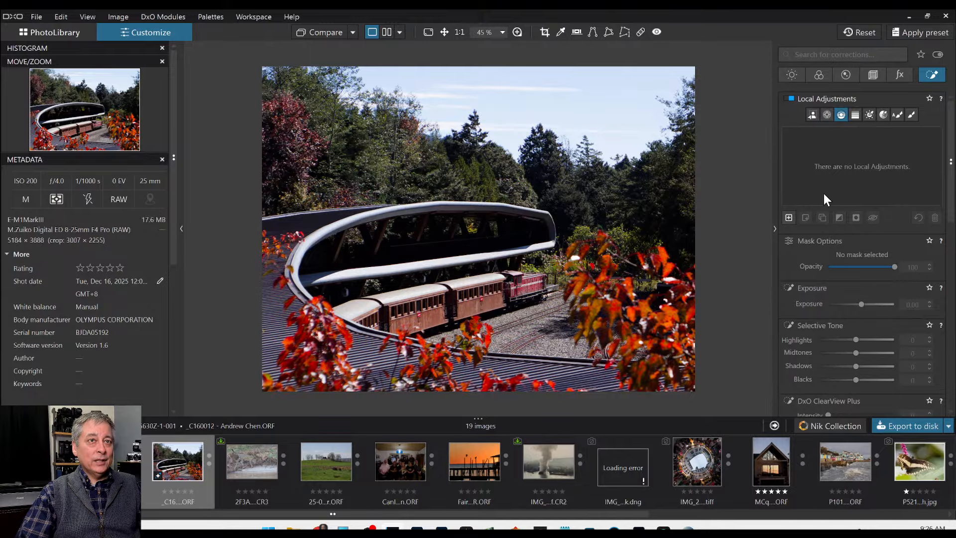
{"action": "left_click_drag", "start_coordinate": [622, 145], "coordinate": [620, 175]}
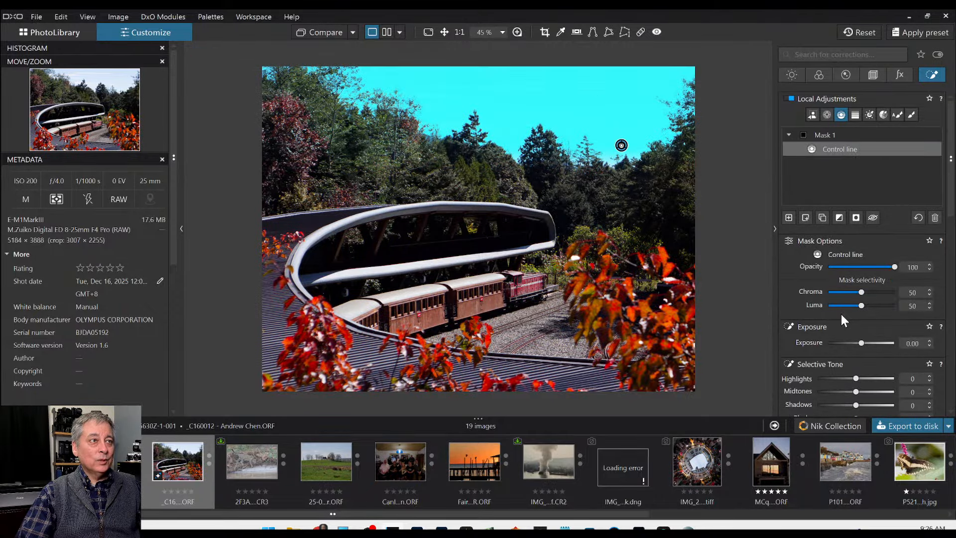
{"action": "scroll", "coordinate": [841, 346], "scroll_direction": "down", "scroll_amount": 3}
{"action": "left_click", "coordinate": [834, 298]}
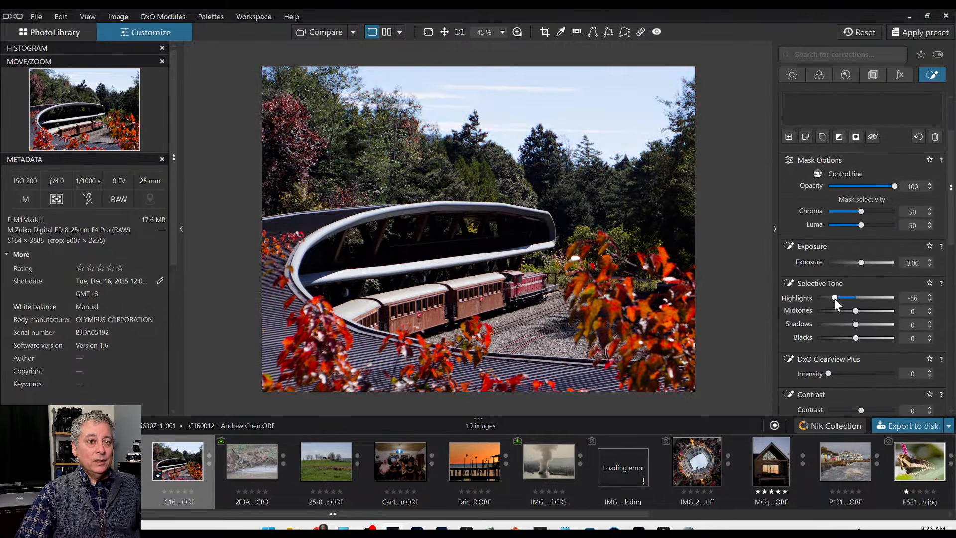
{"action": "scroll", "coordinate": [848, 342], "scroll_direction": "down", "scroll_amount": 1}
{"action": "scroll", "coordinate": [848, 342], "scroll_direction": "down", "scroll_amount": 1}
{"action": "left_click", "coordinate": [852, 319]}
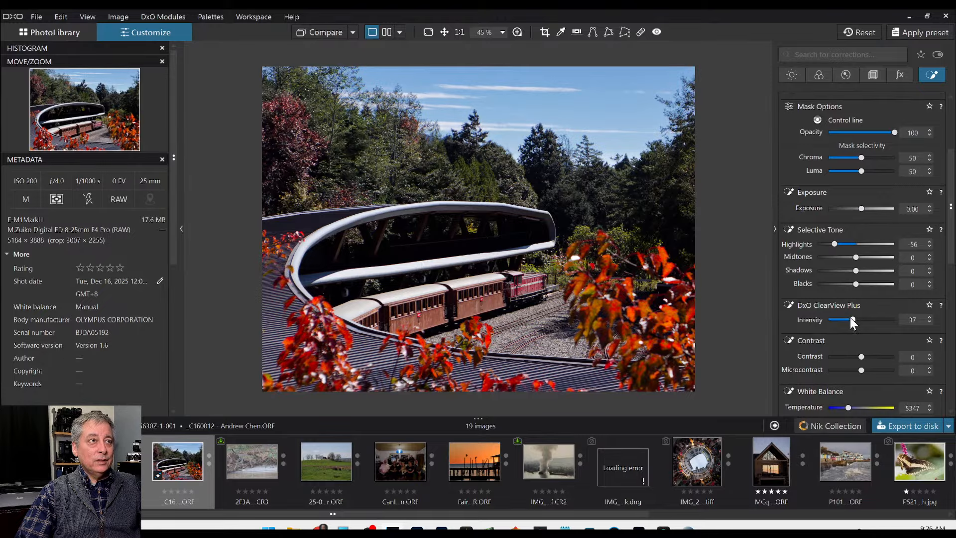
{"action": "left_click", "coordinate": [837, 245]}
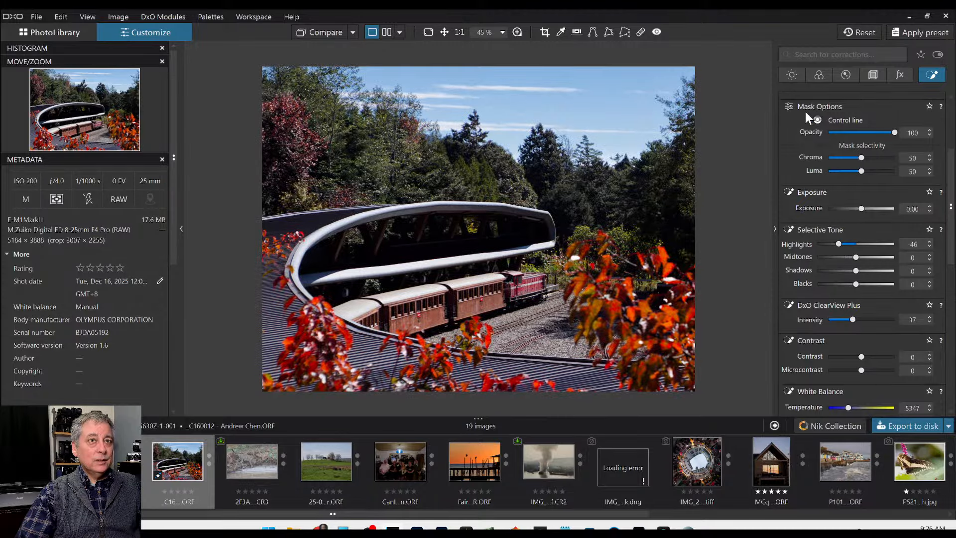
Step: Warm the whole photo by setting the RAW White Balance temperature to 7447
{"action": "left_click", "coordinate": [800, 80]}
{"action": "left_click", "coordinate": [813, 78]}
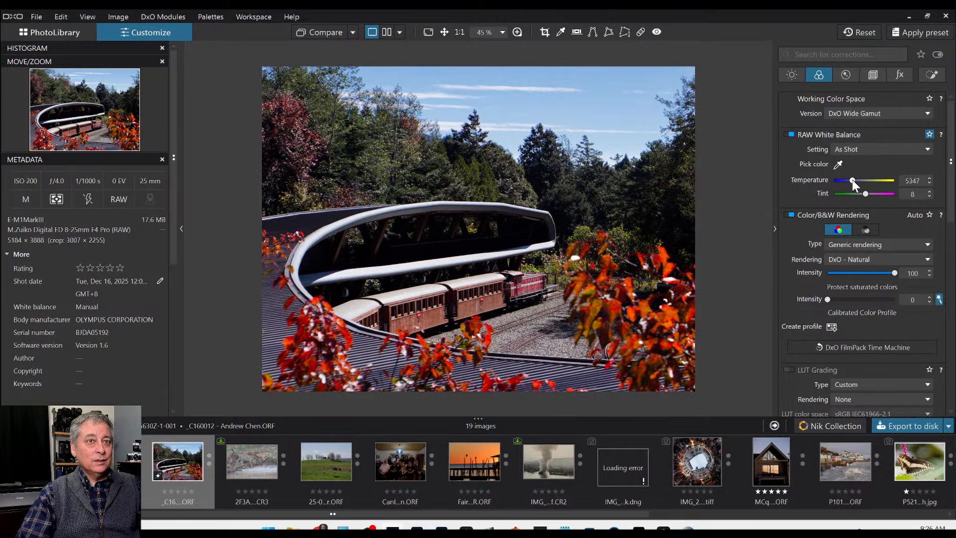
{"action": "left_click_drag", "start_coordinate": [852, 179], "coordinate": [858, 180]}
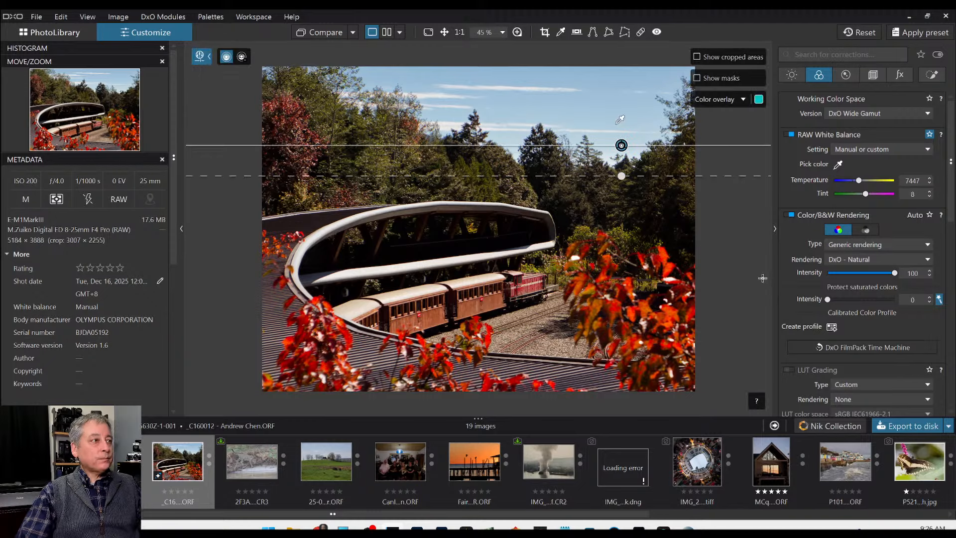
Step: Create a new local adjustment mask and place five control points along the shelter's dark interior above the train
{"action": "key", "text": "Escape"}
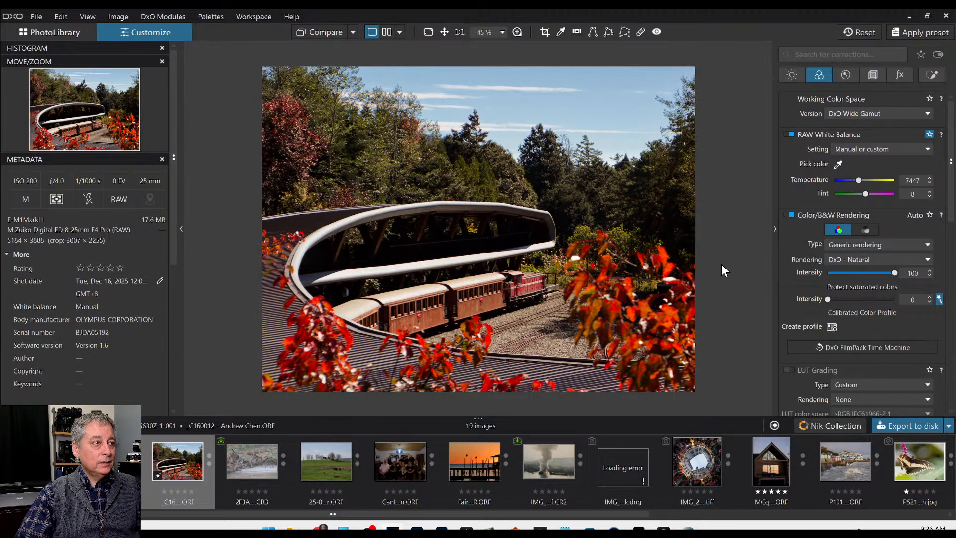
{"action": "left_click", "coordinate": [926, 79]}
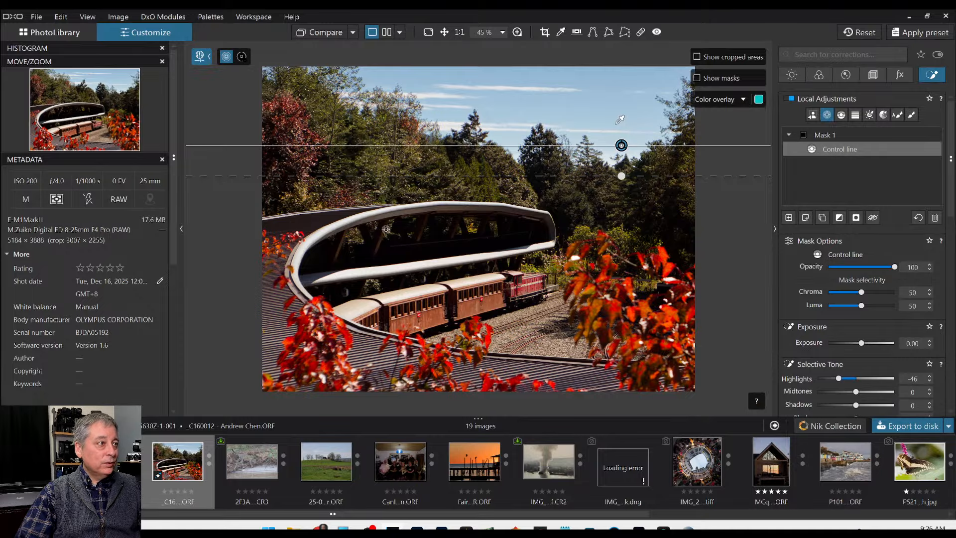
{"action": "left_click", "coordinate": [788, 218]}
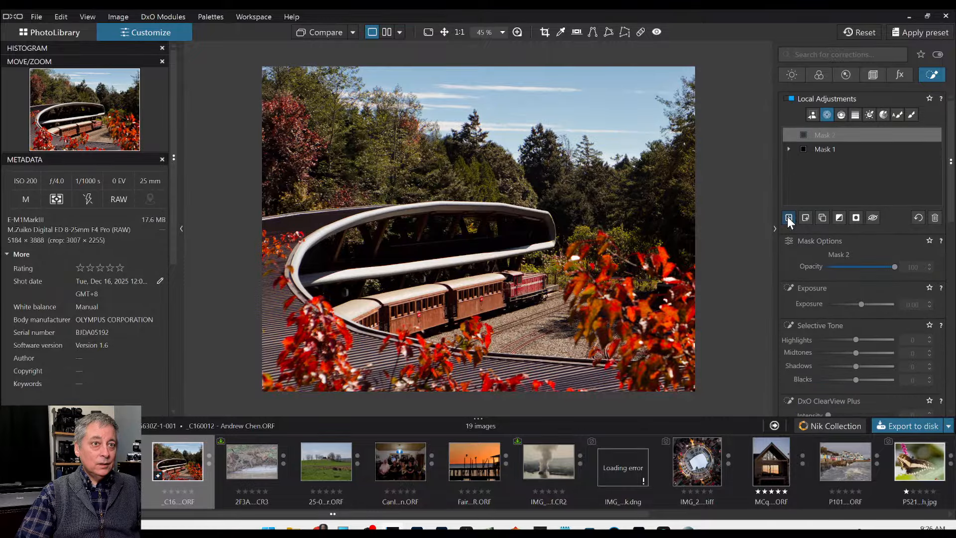
{"action": "scroll", "coordinate": [343, 245], "scroll_direction": "up", "scroll_amount": 5}
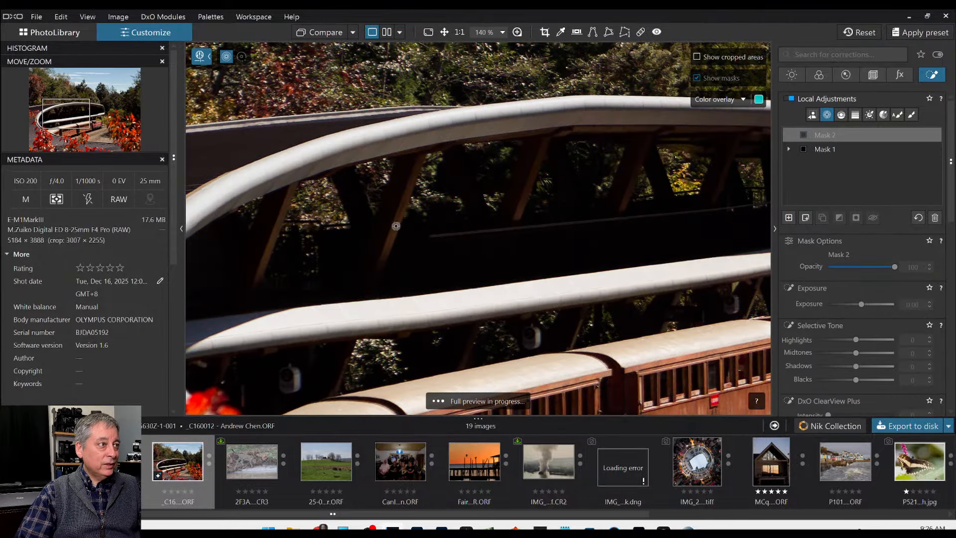
{"action": "left_click", "coordinate": [394, 230]}
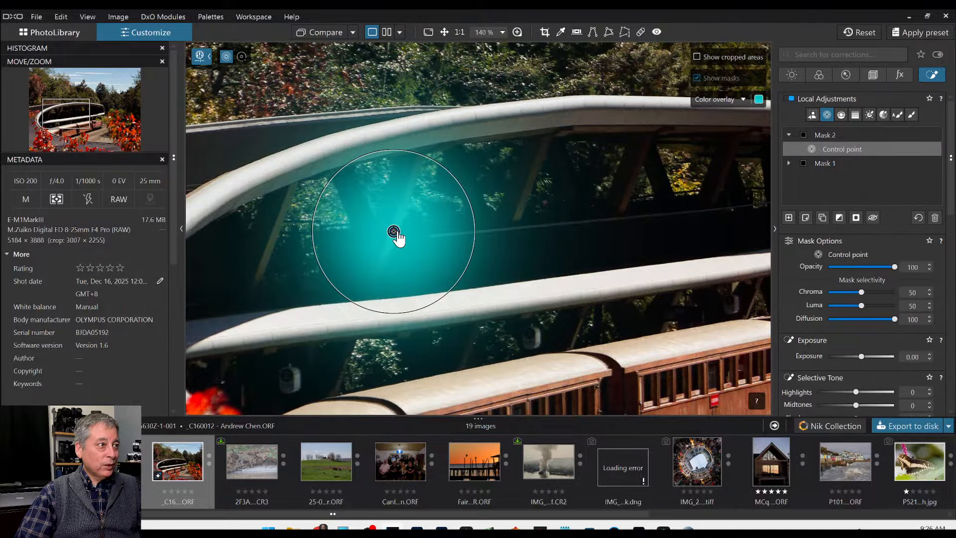
{"action": "left_click", "coordinate": [523, 203]}
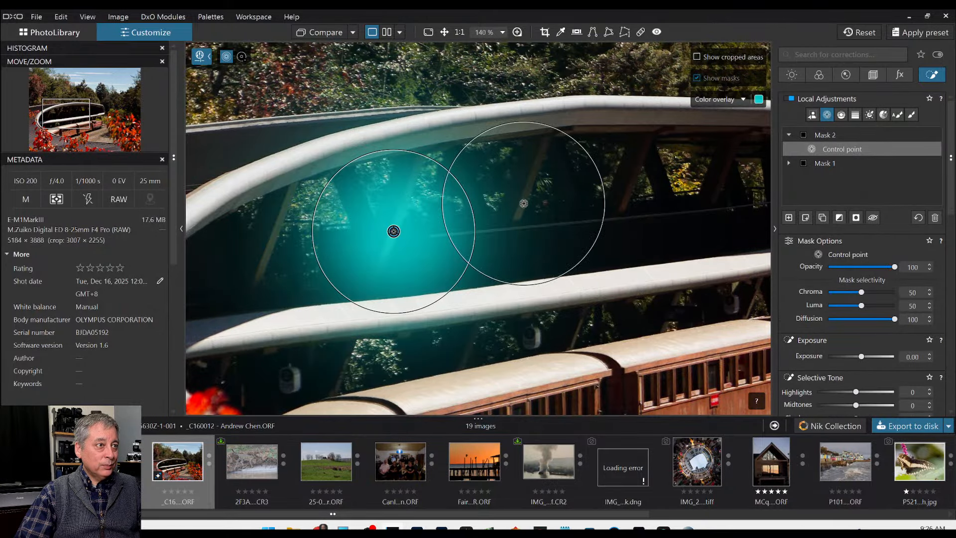
{"action": "left_click", "coordinate": [630, 192]}
{"action": "left_click", "coordinate": [721, 181]}
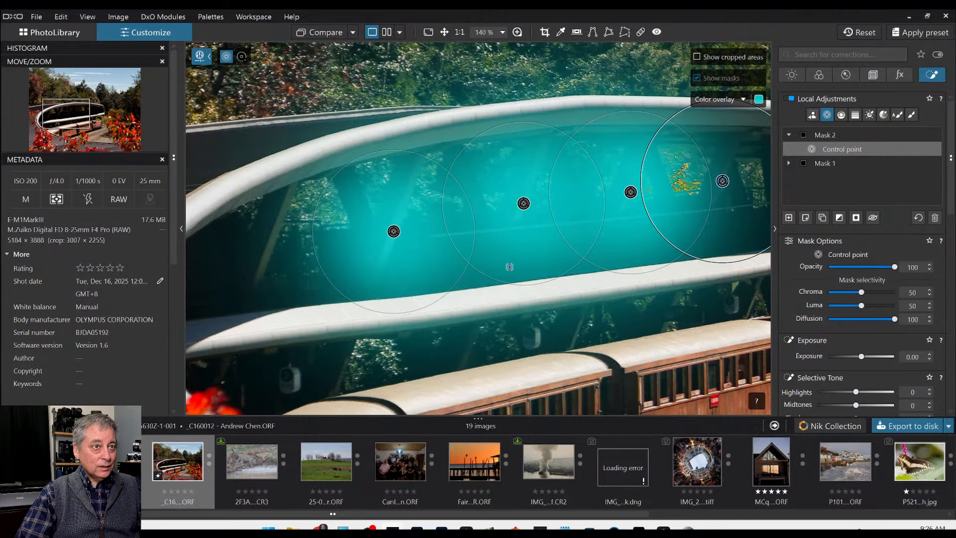
{"action": "left_click", "coordinate": [271, 242]}
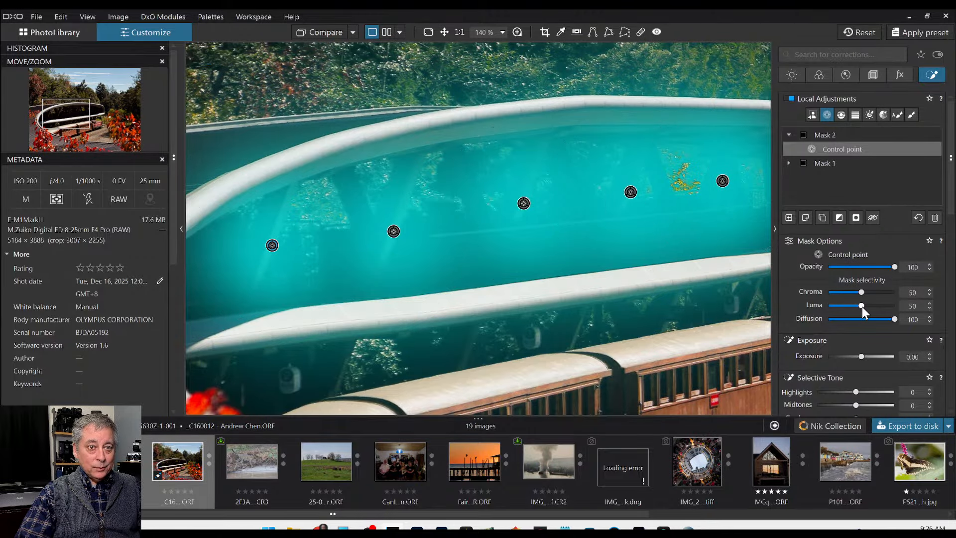
Step: Set the mask's Luma selectivity to 96 and Chroma to 73, and add two smaller control points at the interior's far right end
{"action": "left_click_drag", "start_coordinate": [862, 306], "coordinate": [891, 307]}
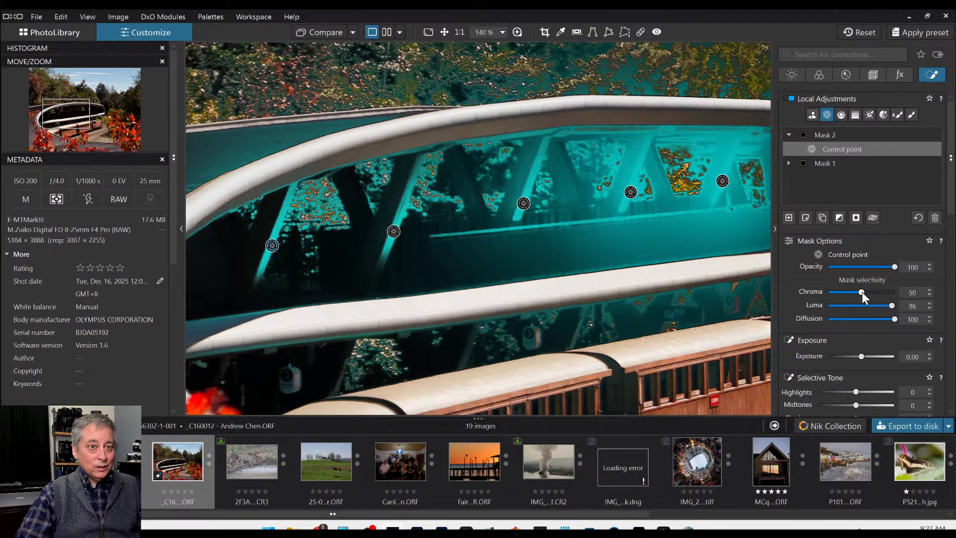
{"action": "left_click_drag", "start_coordinate": [861, 292], "coordinate": [877, 293]}
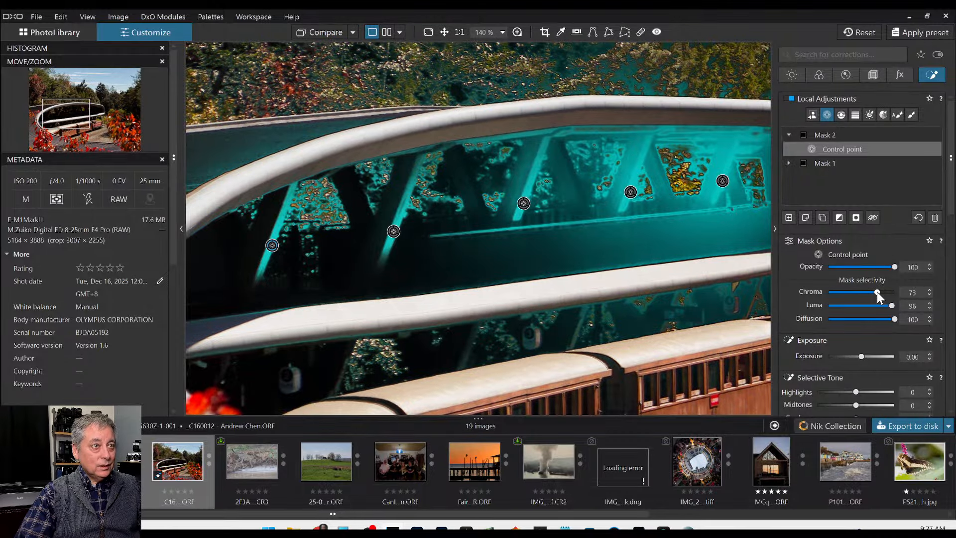
{"action": "scroll", "coordinate": [727, 288], "scroll_direction": "down", "scroll_amount": 2}
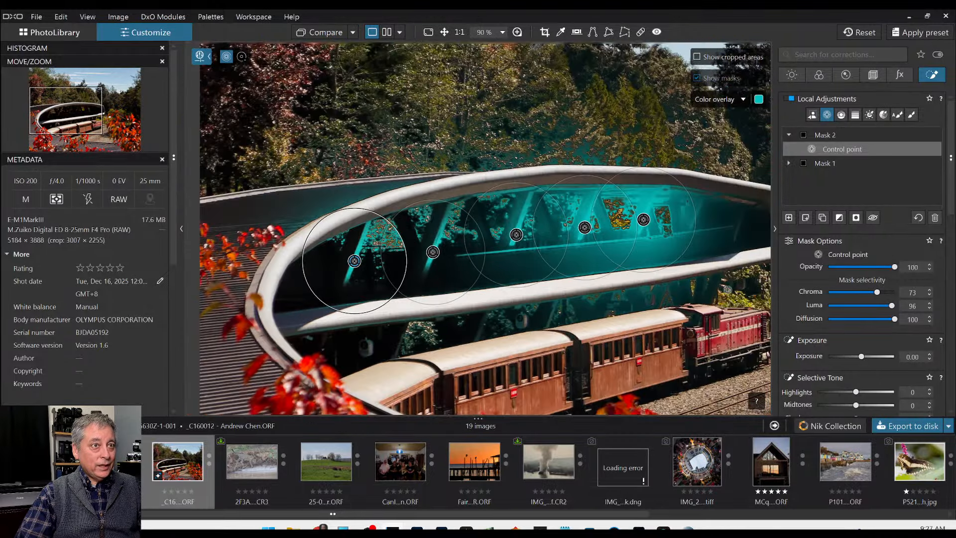
{"action": "scroll", "coordinate": [699, 234], "scroll_direction": "up", "scroll_amount": 3}
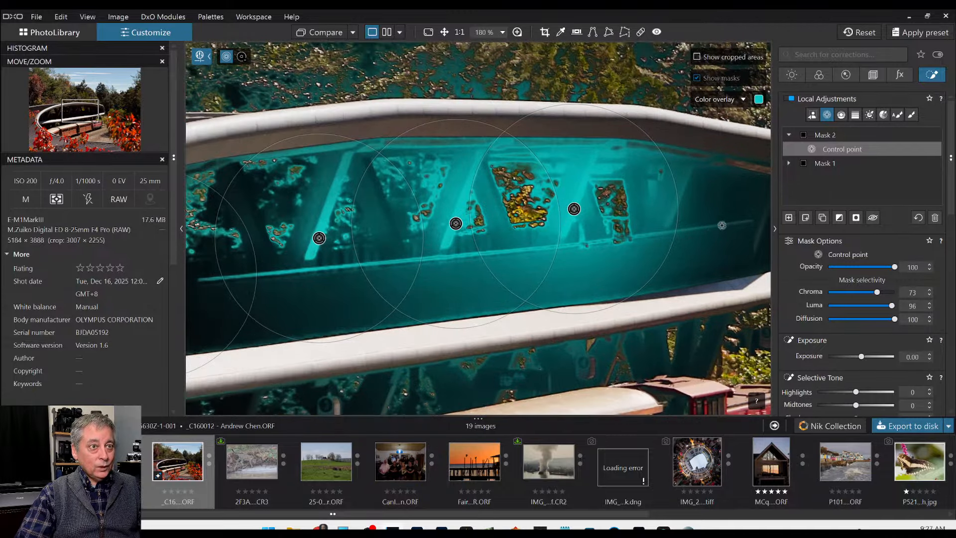
{"action": "left_click", "coordinate": [670, 216]}
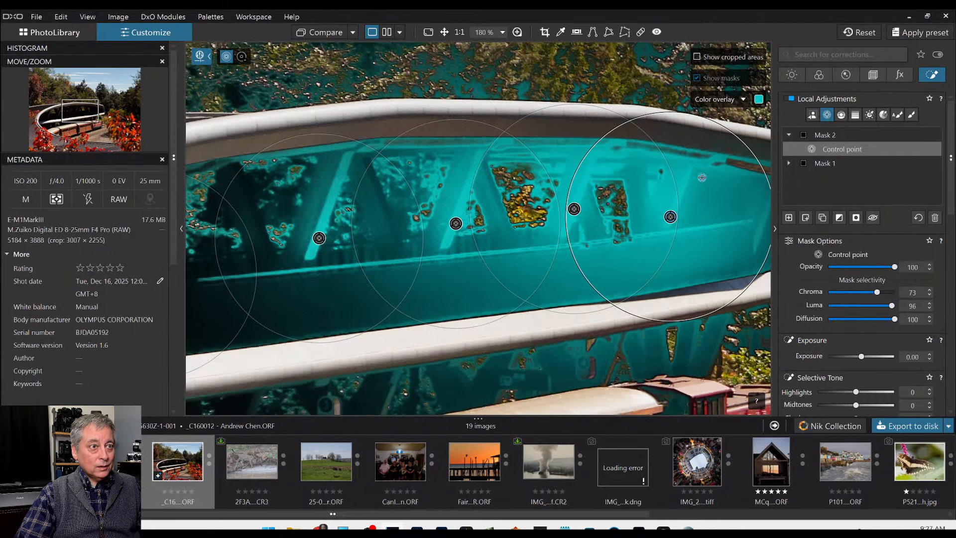
{"action": "left_click_drag", "start_coordinate": [720, 131], "coordinate": [730, 196]}
{"action": "left_click", "coordinate": [758, 236]}
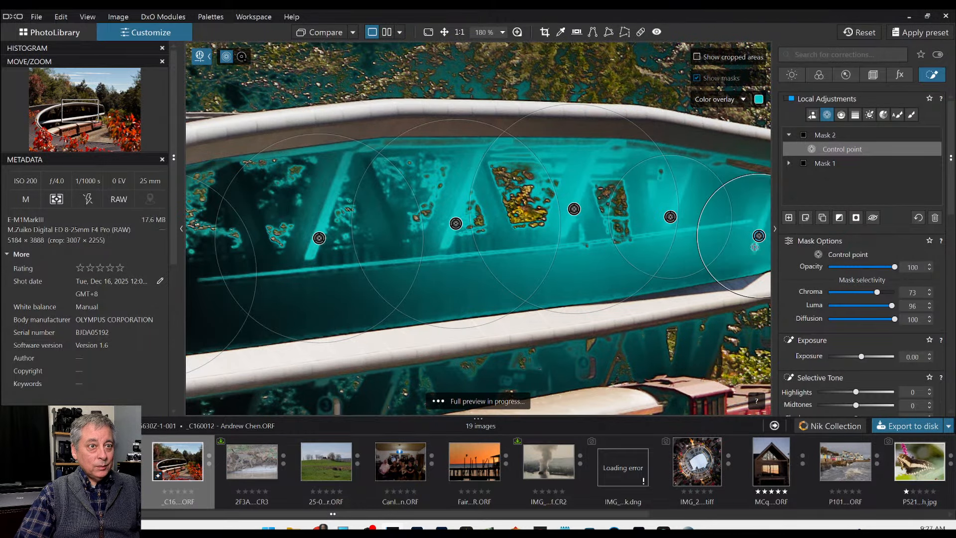
{"action": "left_click_drag", "start_coordinate": [732, 187], "coordinate": [738, 196]}
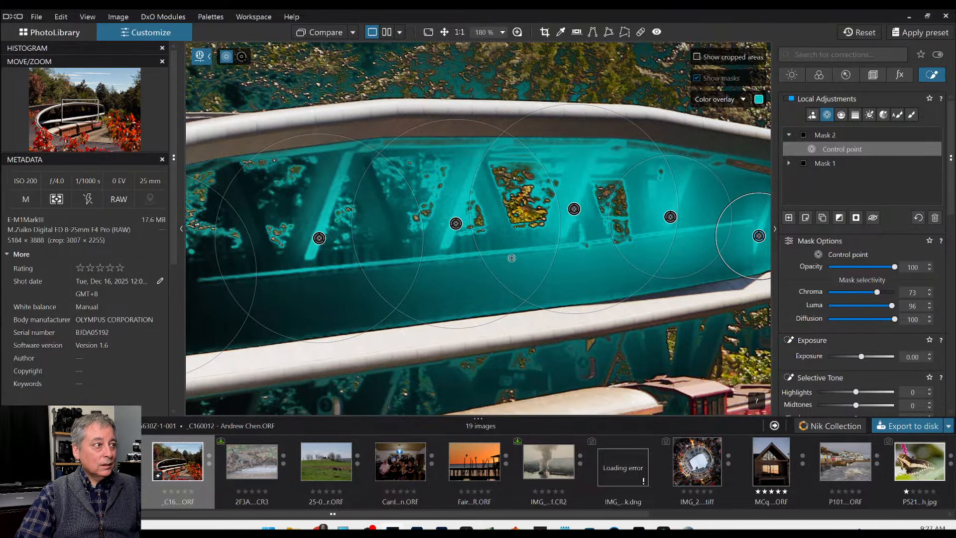
Step: Try brightening the shelter interior with Selective Tone Highlights 81, Midtones 62 and Shadows 40
{"action": "scroll", "coordinate": [511, 257], "scroll_direction": "down", "scroll_amount": 3}
{"action": "scroll", "coordinate": [511, 258], "scroll_direction": "down", "scroll_amount": 4}
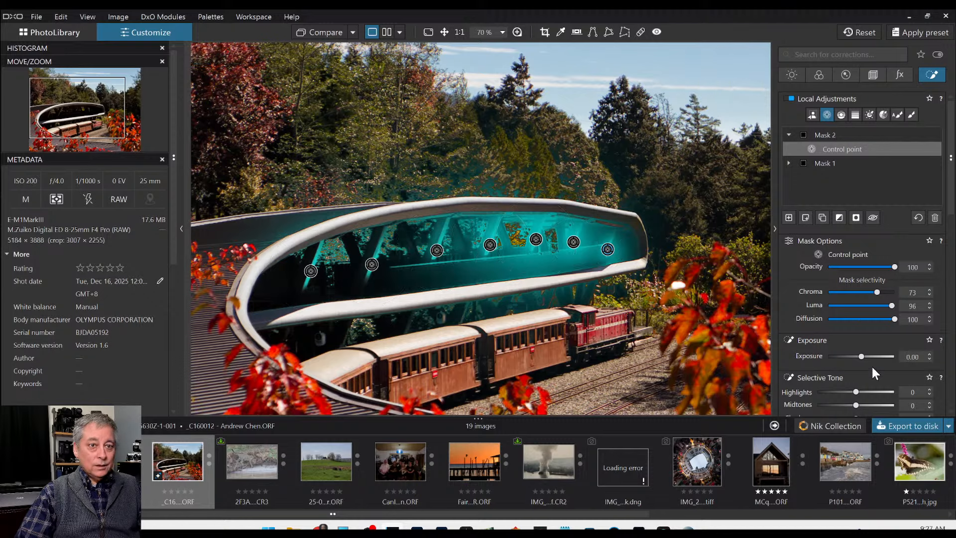
{"action": "scroll", "coordinate": [879, 362], "scroll_direction": "down", "scroll_amount": 4}
{"action": "left_click_drag", "start_coordinate": [856, 284], "coordinate": [891, 285]}
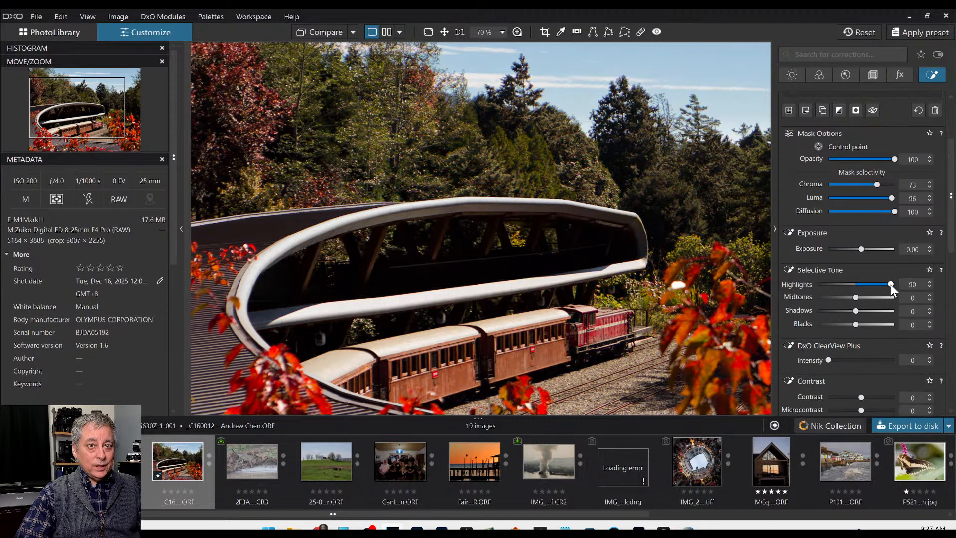
{"action": "left_click", "coordinate": [878, 310]}
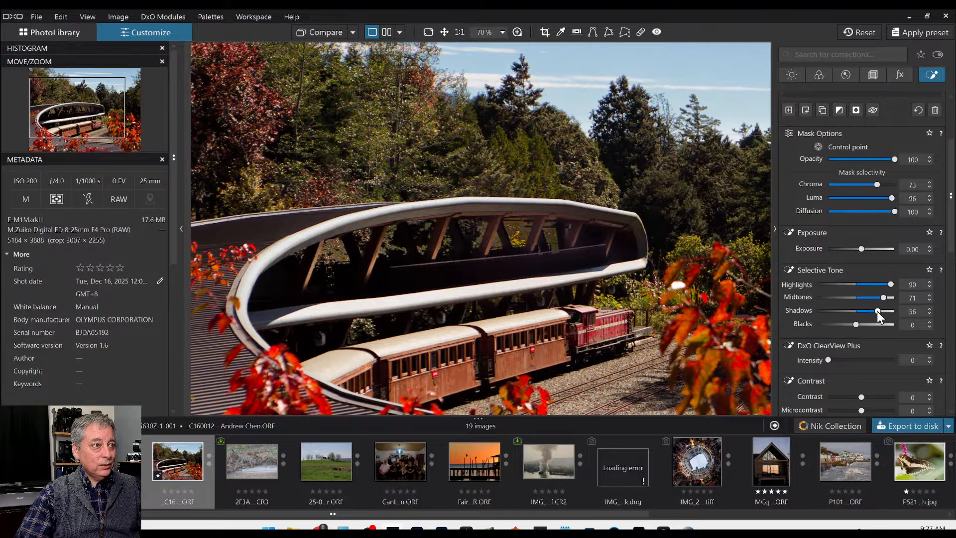
{"action": "double_click", "coordinate": [876, 311]}
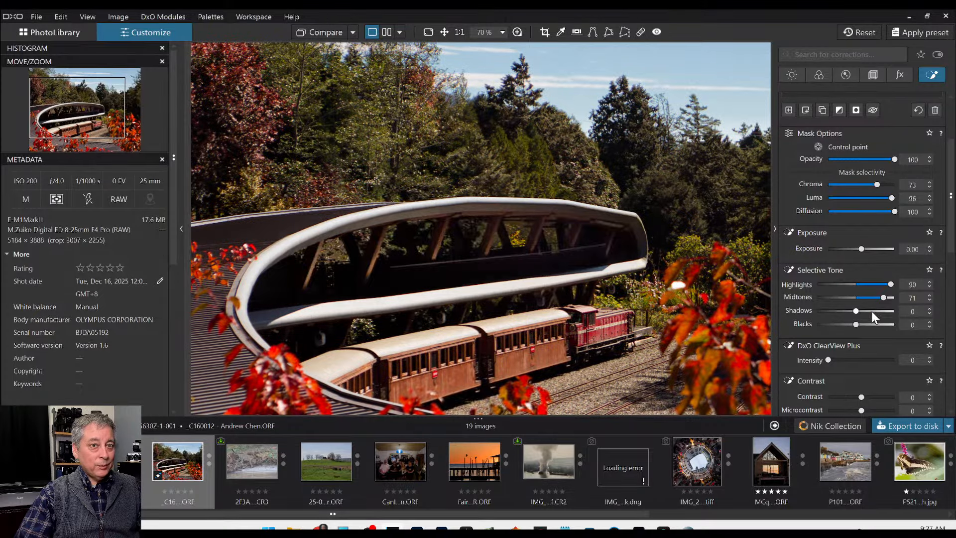
{"action": "left_click", "coordinate": [871, 311]}
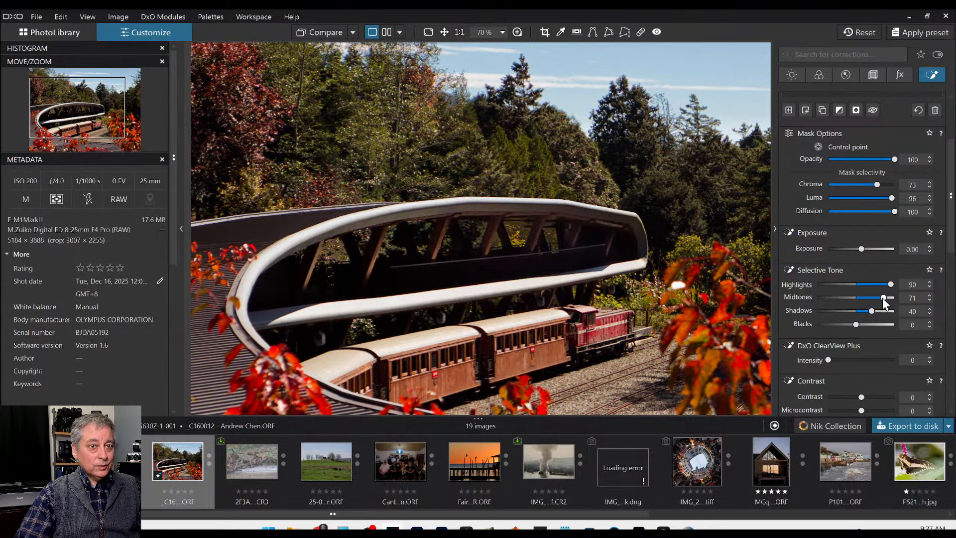
{"action": "left_click", "coordinate": [879, 298]}
{"action": "left_click_drag", "start_coordinate": [888, 285], "coordinate": [887, 285]}
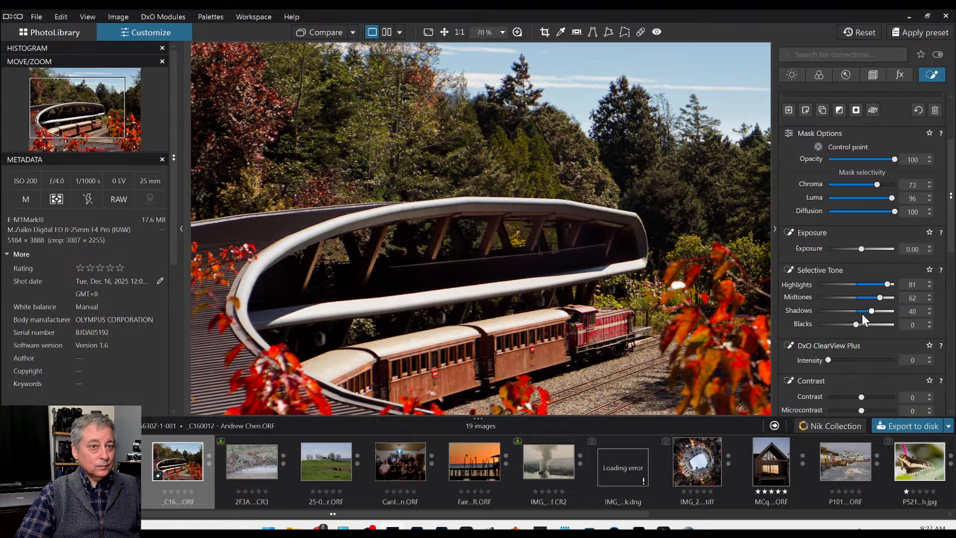
Step: Set the interior mask's Selective Tone to Highlights 53, Midtones 37 and Shadows 22
{"action": "left_click", "coordinate": [862, 312]}
{"action": "left_click", "coordinate": [867, 299]}
{"action": "left_click", "coordinate": [870, 284]}
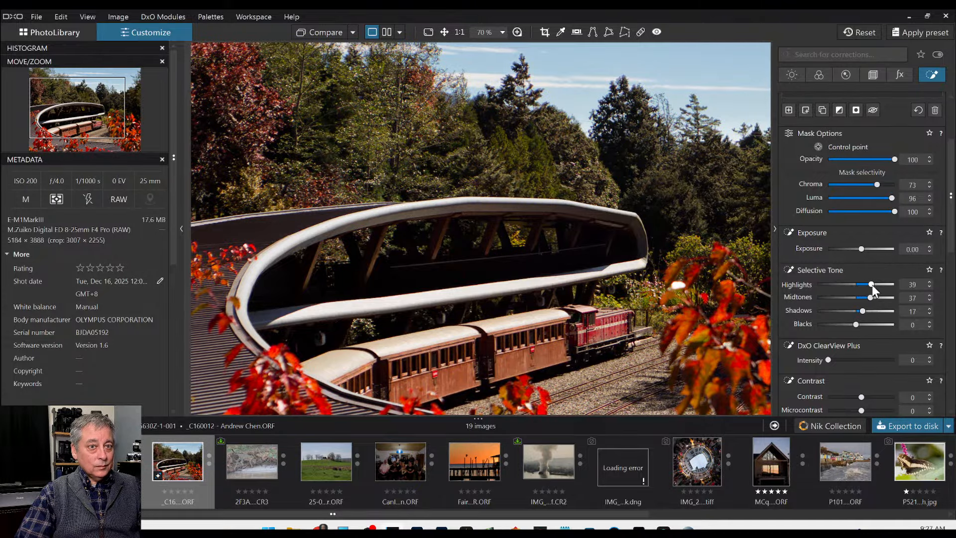
{"action": "left_click_drag", "start_coordinate": [871, 285], "coordinate": [876, 285]}
{"action": "double_click", "coordinate": [862, 311]}
{"action": "left_click", "coordinate": [864, 312]}
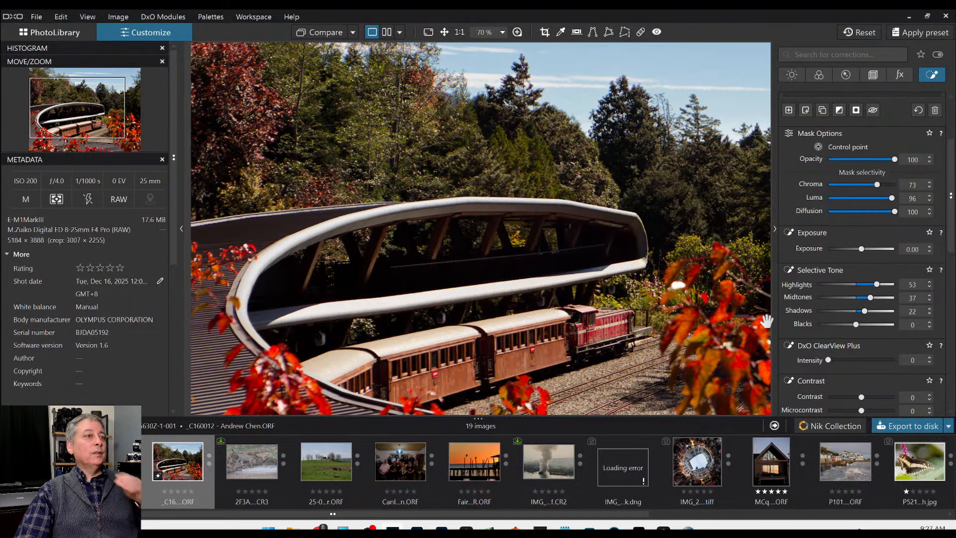
Step: Compare the whole photo with and without the shelter interior's control-point adjustment
{"action": "scroll", "coordinate": [667, 271], "scroll_direction": "down", "scroll_amount": 2}
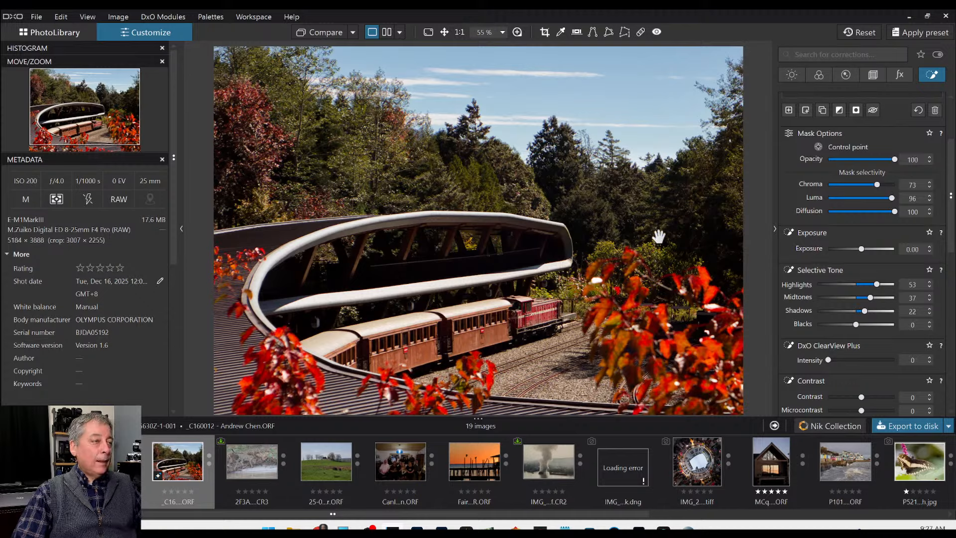
{"action": "scroll", "coordinate": [888, 211], "scroll_direction": "up", "scroll_amount": 2}
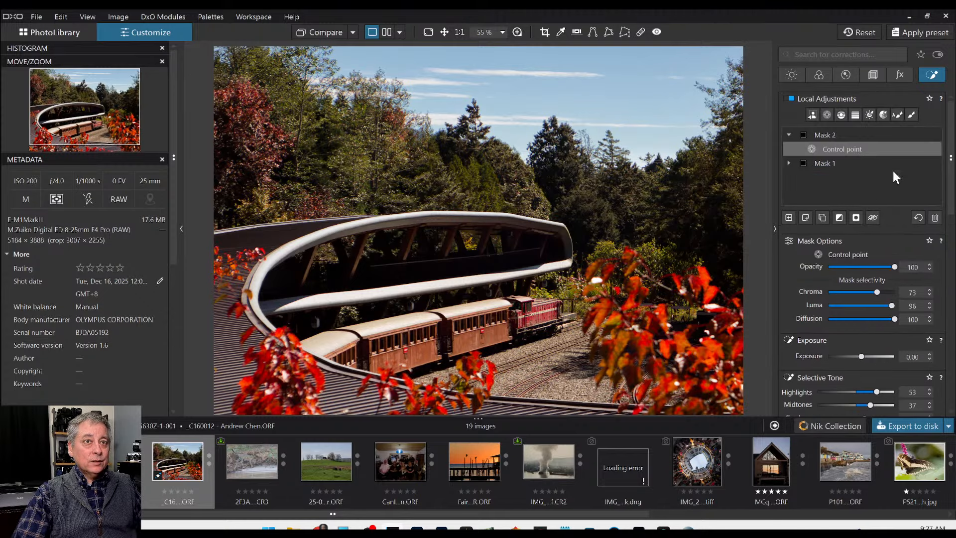
{"action": "left_click", "coordinate": [871, 221]}
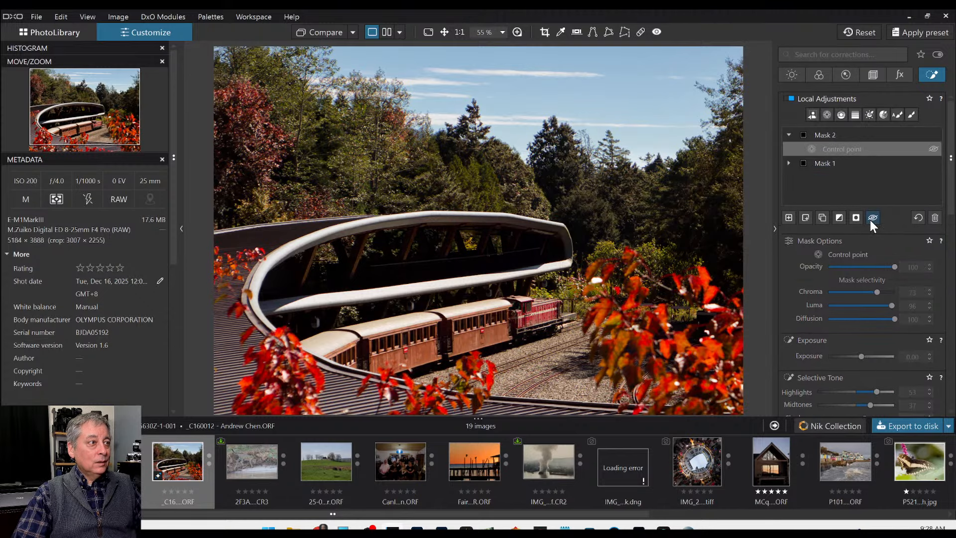
Step: Create another mask and brush over the dark wall inside the shelter at 30% Flow
{"action": "key", "text": "ctrl+alt+0"}
{"action": "left_click", "coordinate": [788, 217]}
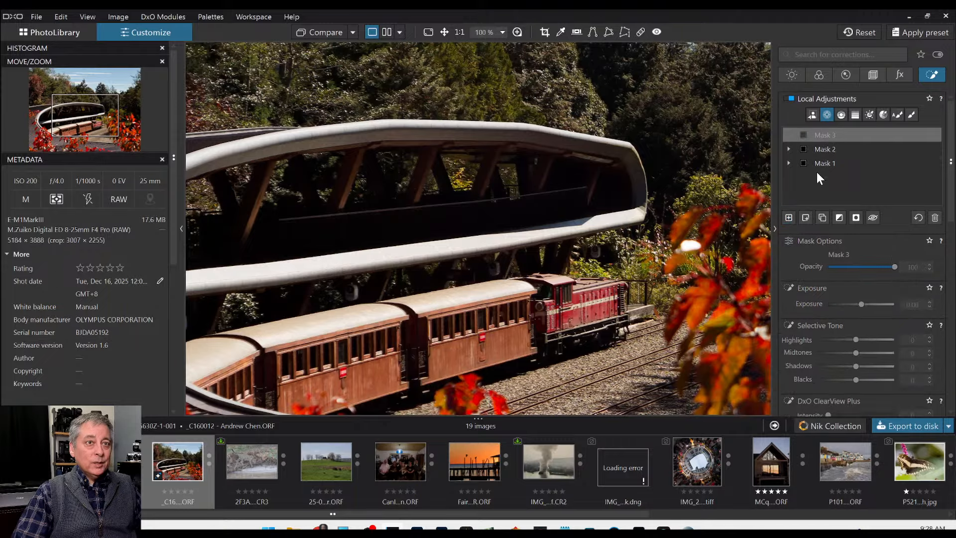
{"action": "left_click", "coordinate": [907, 116]}
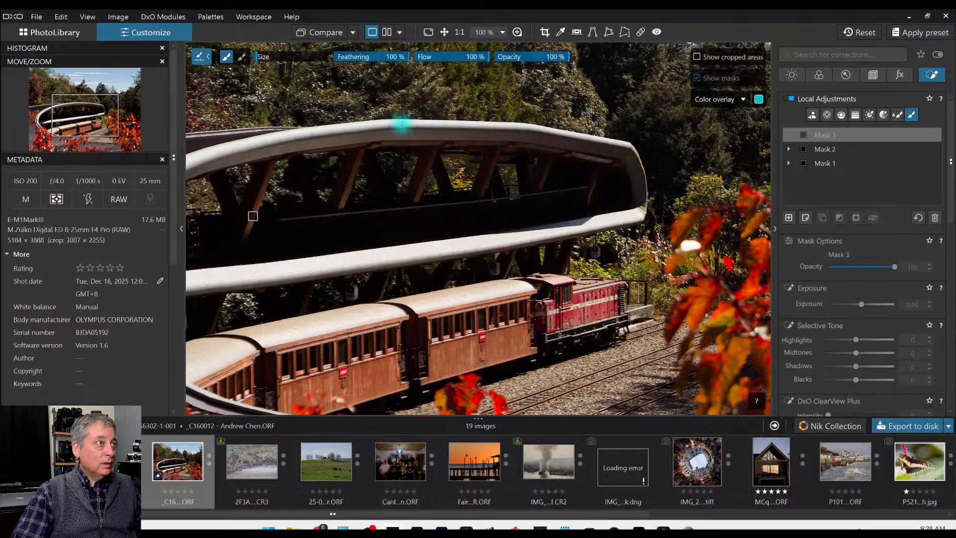
{"action": "left_click", "coordinate": [431, 59]}
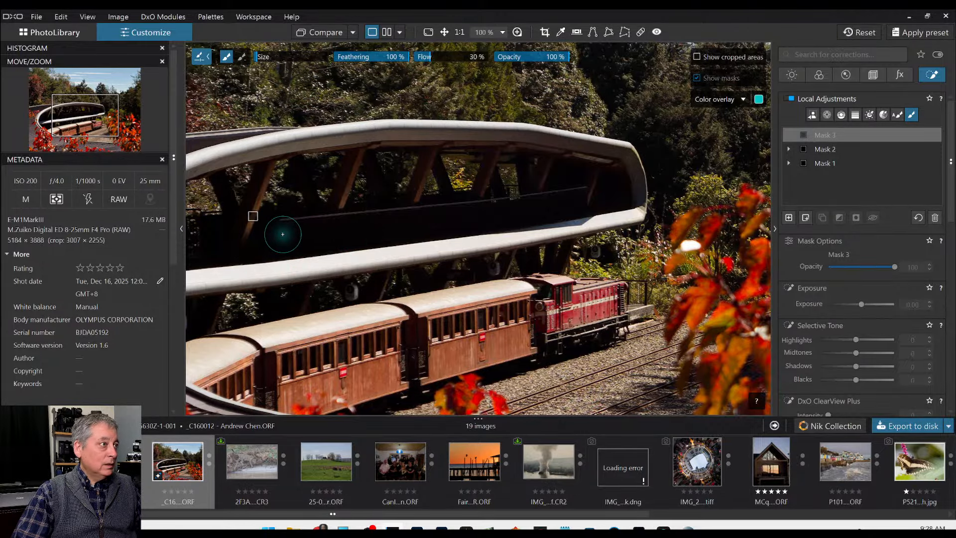
{"action": "mouse_move", "coordinate": [283, 231]}
{"action": "left_mouse_down"}
{"action": "mouse_move", "coordinate": [480, 227]}
{"action": "mouse_move", "coordinate": [584, 205]}
{"action": "mouse_move", "coordinate": [279, 233]}
{"action": "left_mouse_up"}
Step: Lift the brushed wall area with Selective Tone Highlights 59, Midtones 47 and Shadows 38
{"action": "left_click", "coordinate": [889, 340]}
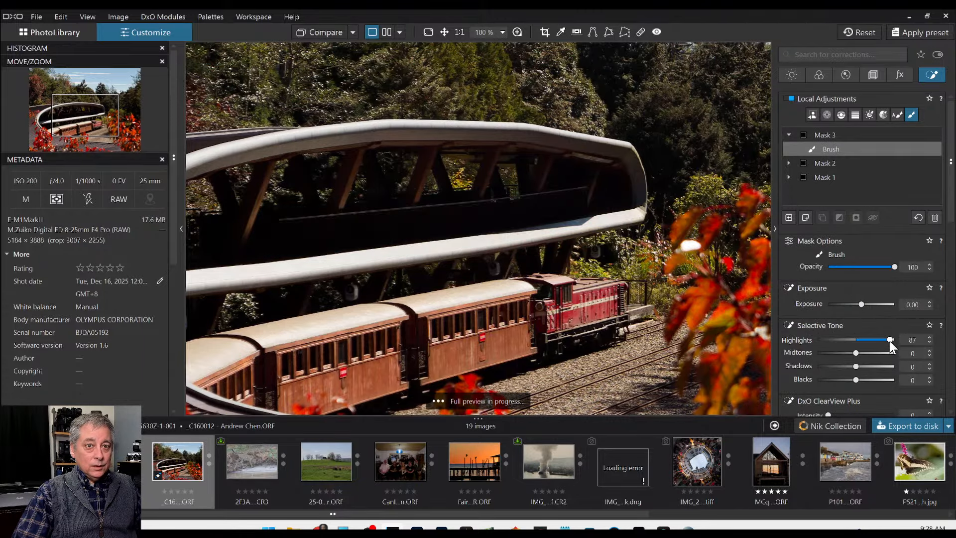
{"action": "left_click", "coordinate": [879, 353]}
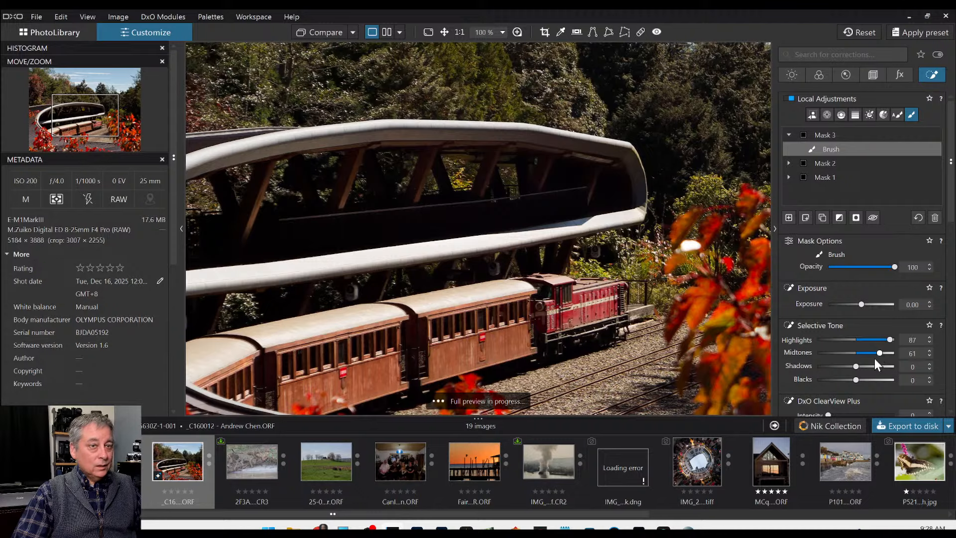
{"action": "left_click", "coordinate": [874, 366]}
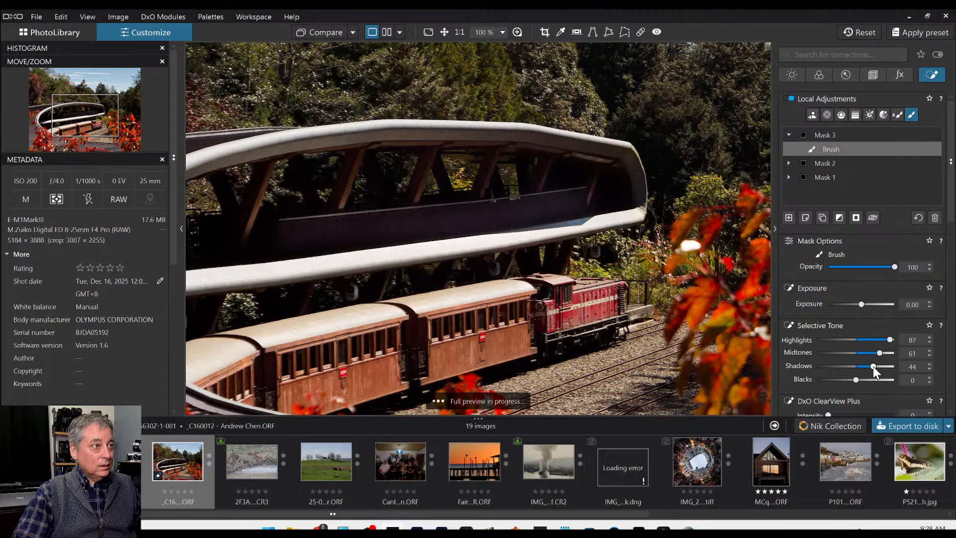
{"action": "left_click_drag", "start_coordinate": [874, 365], "coordinate": [871, 366]}
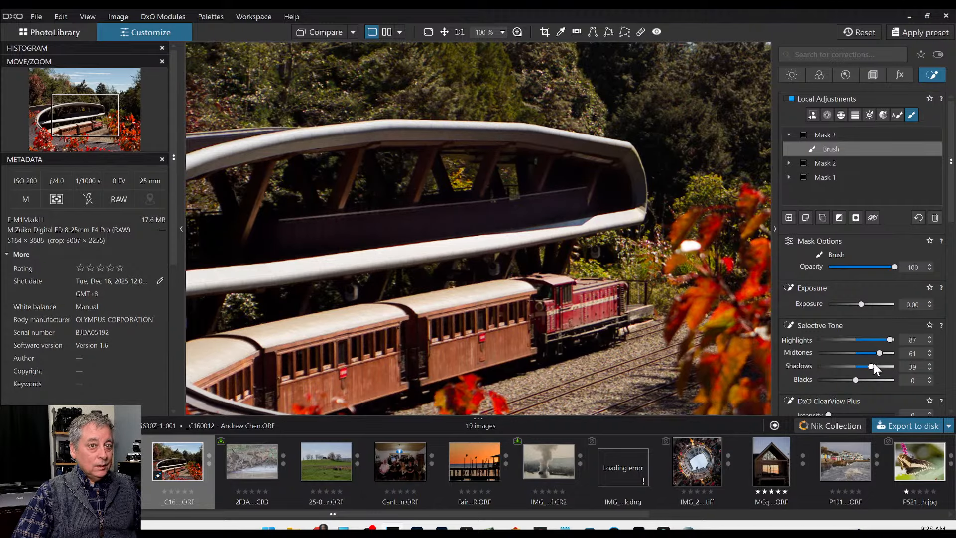
{"action": "left_click", "coordinate": [874, 353]}
{"action": "left_click", "coordinate": [878, 339]}
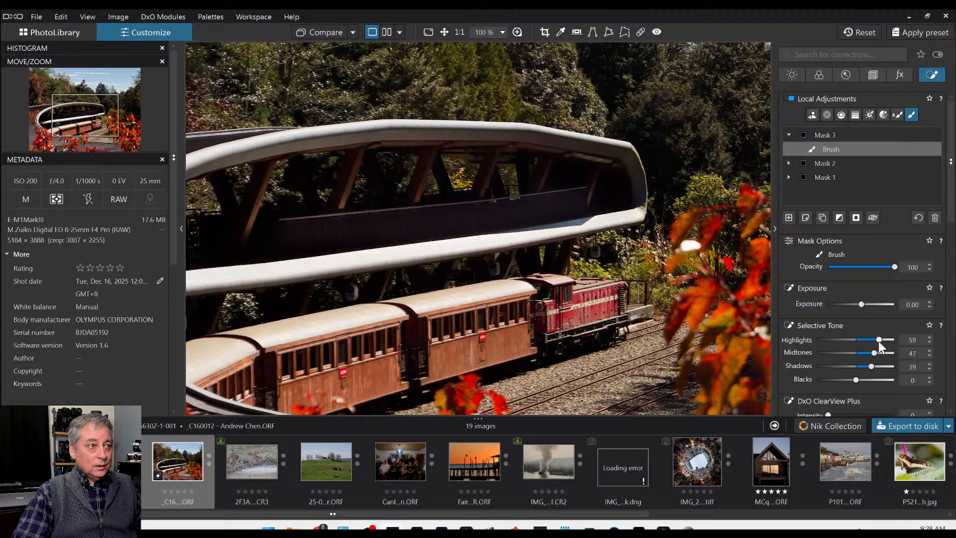
{"action": "left_click", "coordinate": [870, 366]}
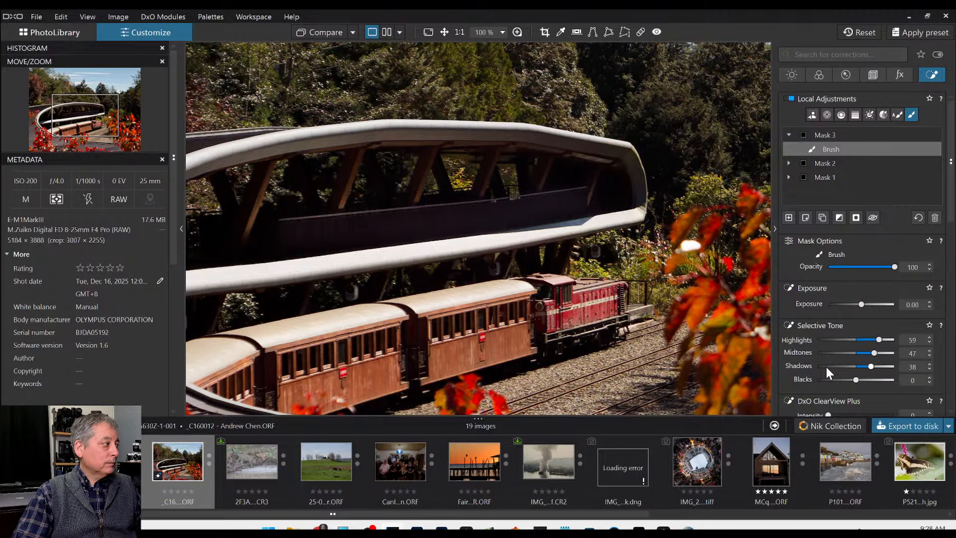
Step: Finish the shelter wall's brush mask, switch to another photo and back, and view the whole train photo
{"action": "key", "text": "Escape"}
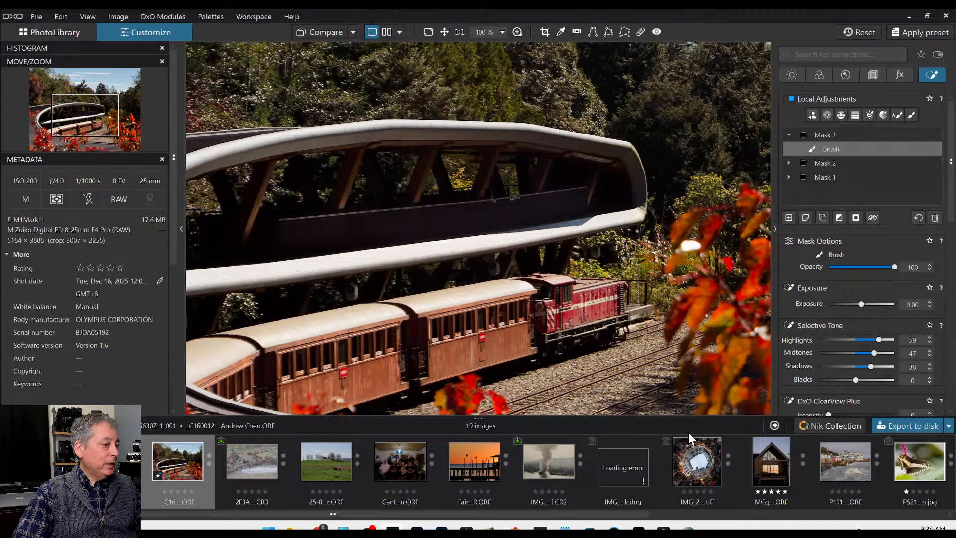
{"action": "left_click", "coordinate": [403, 458]}
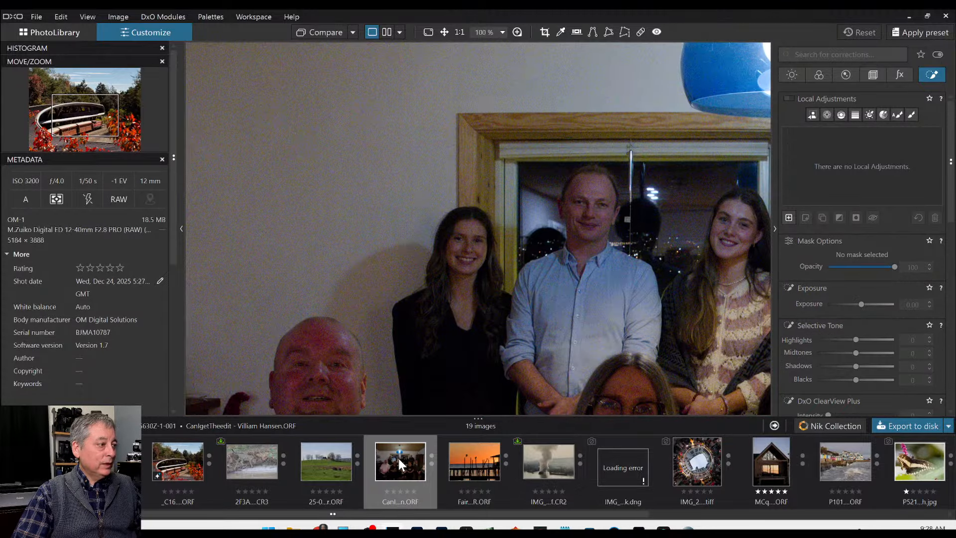
{"action": "left_click", "coordinate": [178, 473]}
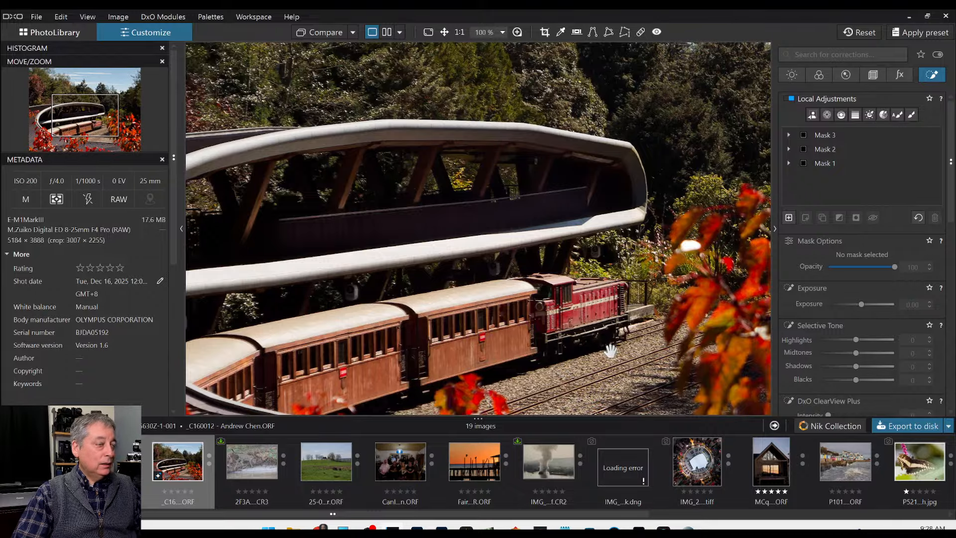
{"action": "scroll", "coordinate": [610, 351], "scroll_direction": "down", "scroll_amount": 5}
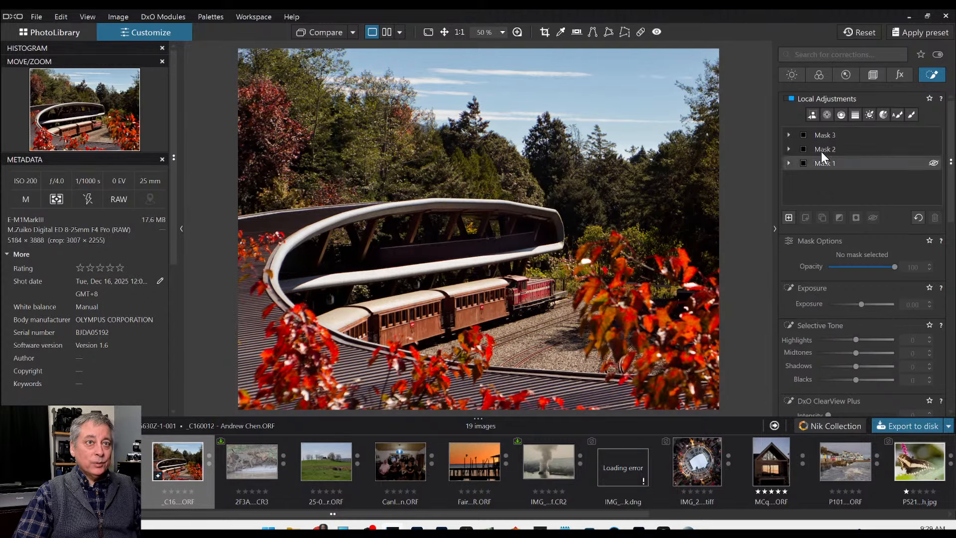
{"action": "left_click", "coordinate": [825, 113]}
{"action": "left_click", "coordinate": [786, 221]}
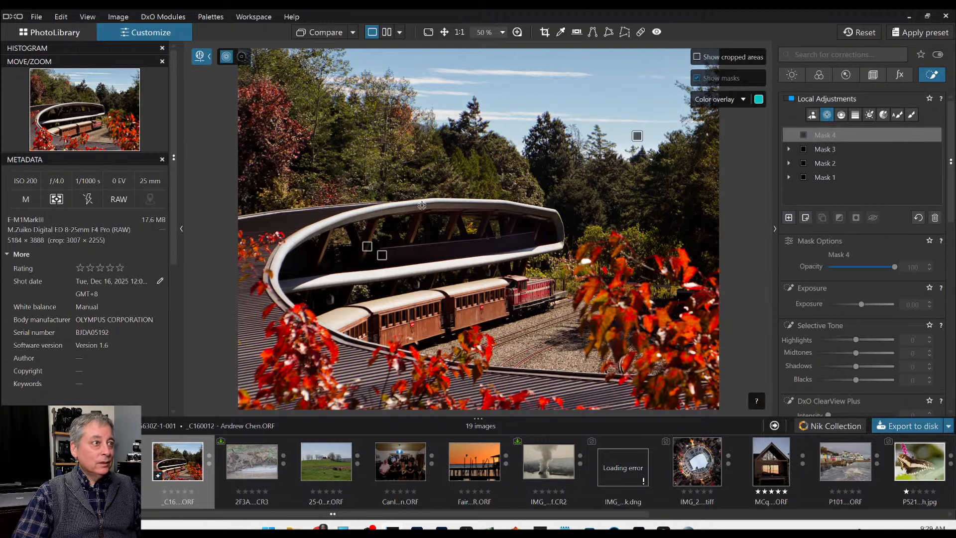
{"action": "left_click", "coordinate": [341, 277]}
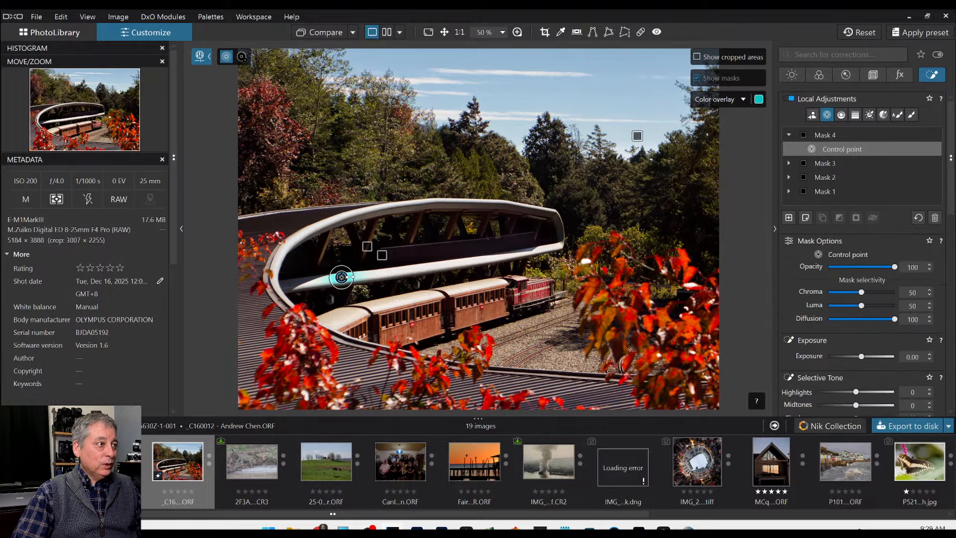
{"action": "key", "text": "Delete"}
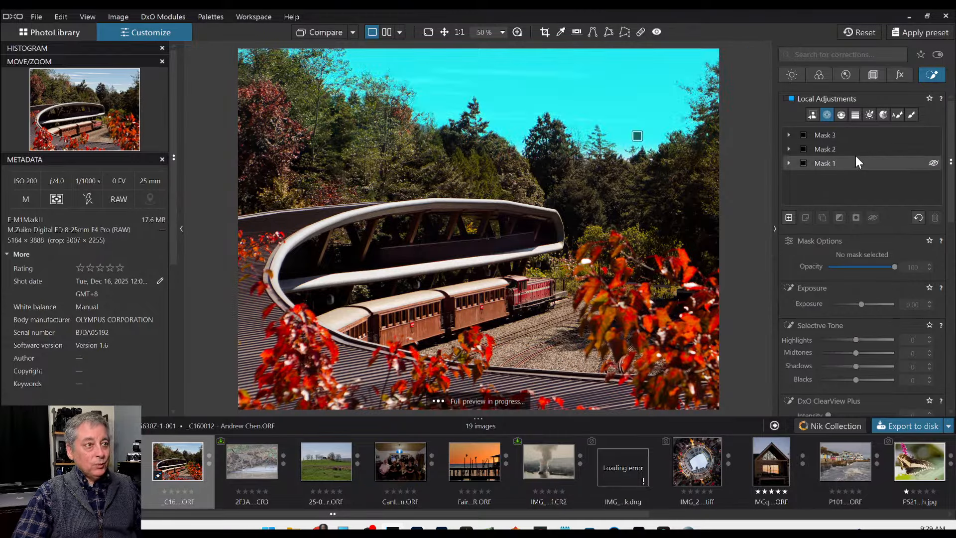
Step: Paint an auto brush mask along the shelter's white rim and erase the spill around its upper edge at 53% Flow
{"action": "left_click", "coordinate": [897, 117]}
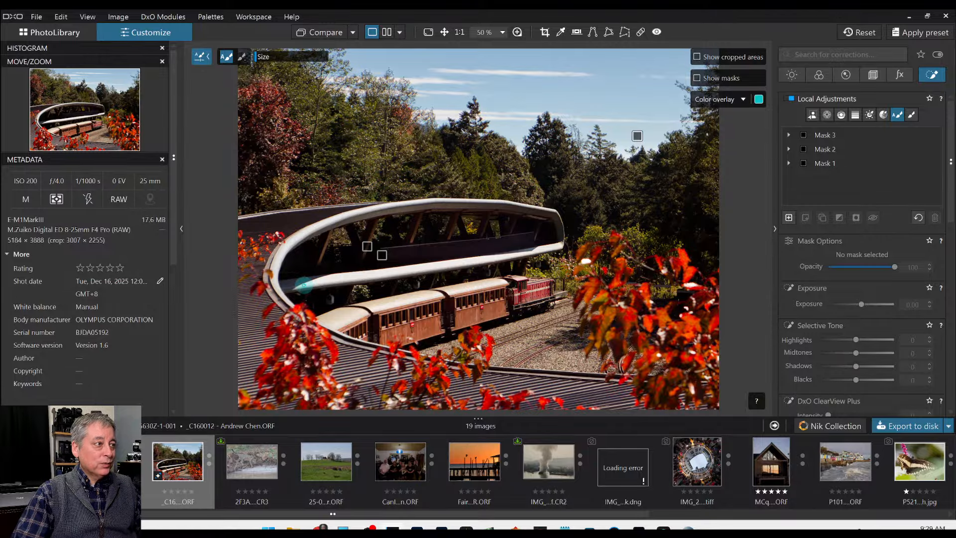
{"action": "left_click_drag", "start_coordinate": [303, 285], "coordinate": [562, 245]}
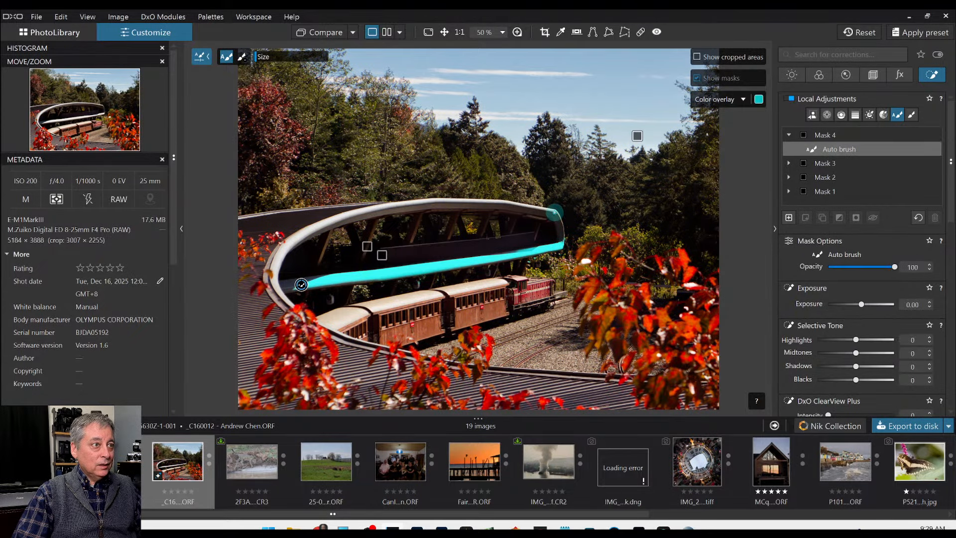
{"action": "mouse_move", "coordinate": [554, 211]}
{"action": "left_mouse_down"}
{"action": "mouse_move", "coordinate": [414, 197]}
{"action": "mouse_move", "coordinate": [337, 218]}
{"action": "mouse_move", "coordinate": [282, 250]}
{"action": "mouse_move", "coordinate": [278, 284]}
{"action": "mouse_move", "coordinate": [289, 306]}
{"action": "mouse_move", "coordinate": [366, 355]}
{"action": "mouse_move", "coordinate": [407, 353]}
{"action": "left_mouse_up"}
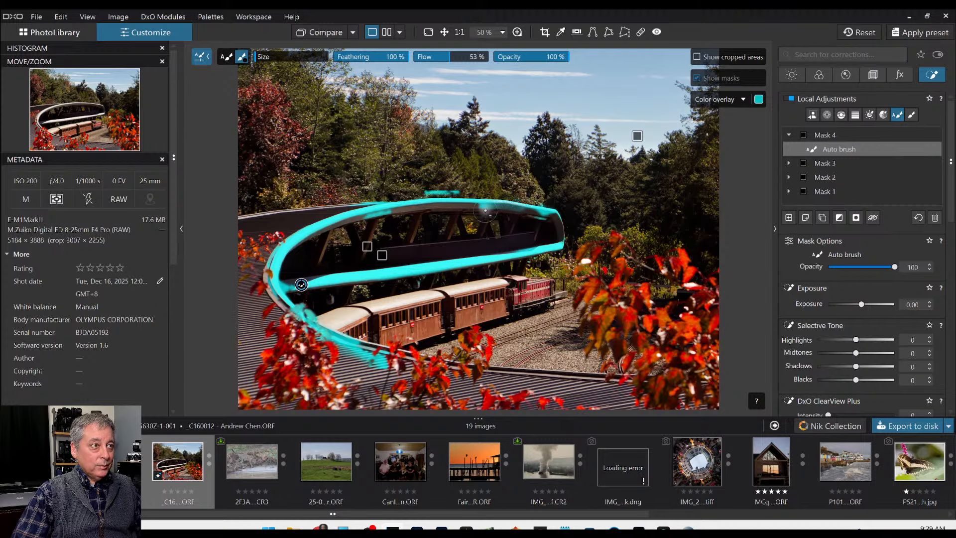
{"action": "left_click_drag", "start_coordinate": [549, 219], "coordinate": [542, 218]}
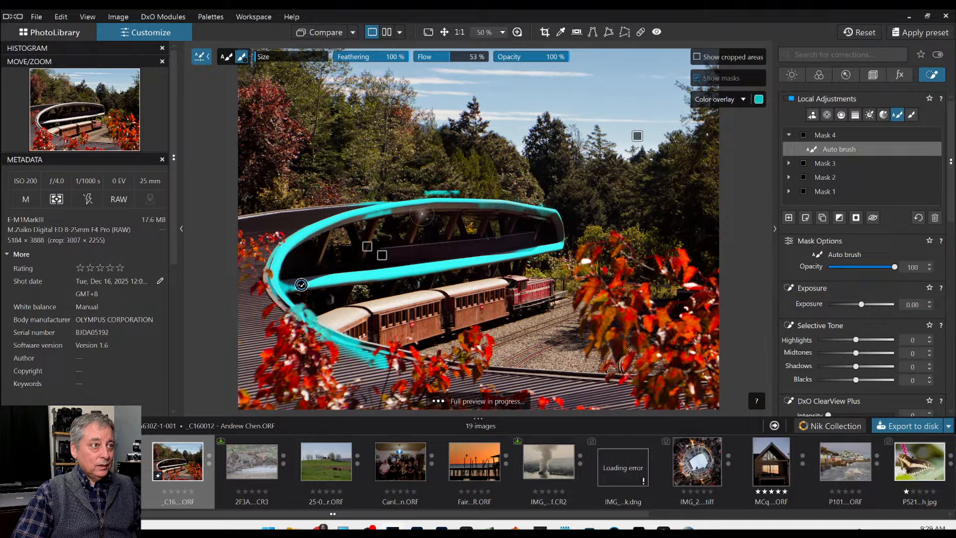
{"action": "mouse_move", "coordinate": [401, 216]}
{"action": "left_mouse_down"}
{"action": "mouse_move", "coordinate": [369, 219]}
{"action": "mouse_move", "coordinate": [461, 185]}
{"action": "mouse_move", "coordinate": [383, 191]}
{"action": "left_mouse_up"}
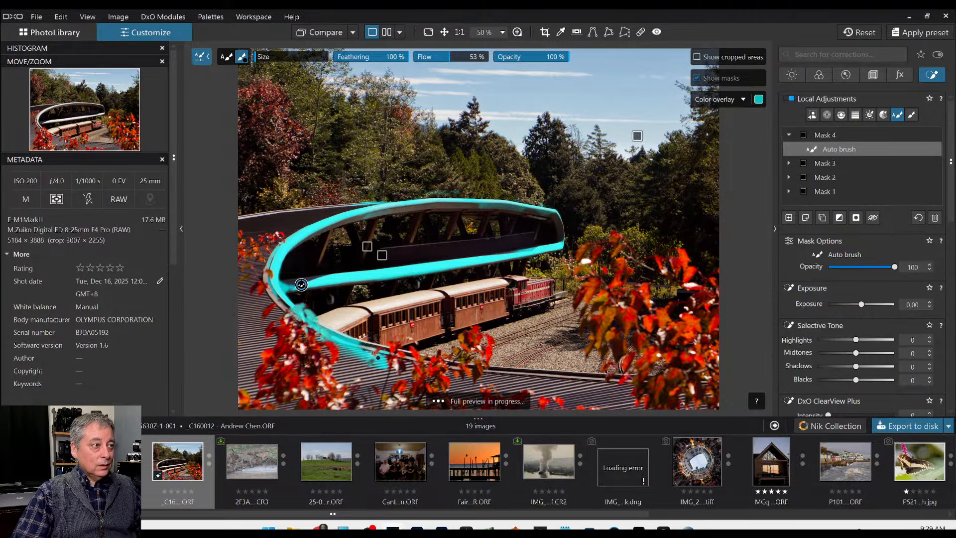
Step: Tame the white rim with Selective Tone Highlights at -36 and Microcontrast at 35
{"action": "left_click", "coordinate": [827, 341]}
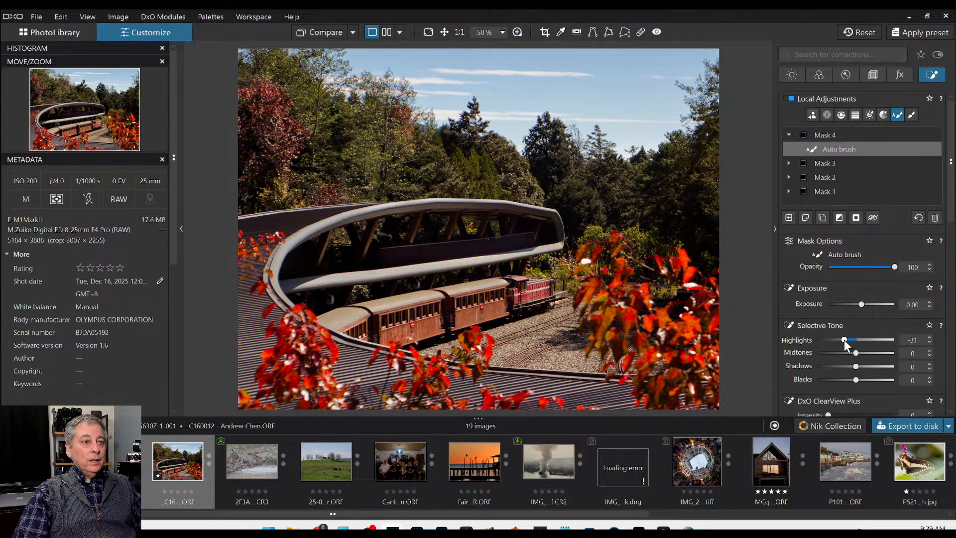
{"action": "left_click_drag", "start_coordinate": [844, 340], "coordinate": [841, 340]}
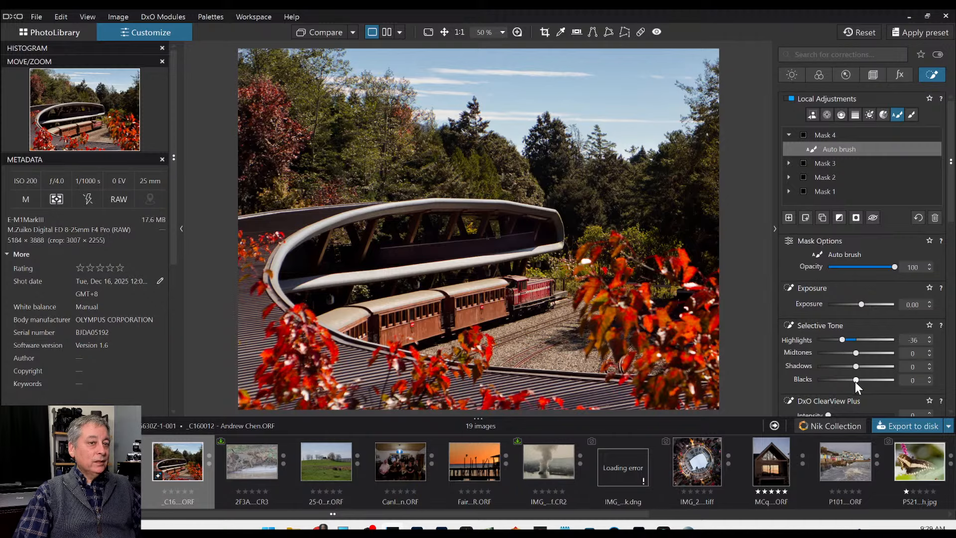
{"action": "scroll", "coordinate": [859, 383], "scroll_direction": "down", "scroll_amount": 3}
{"action": "left_click", "coordinate": [877, 361]}
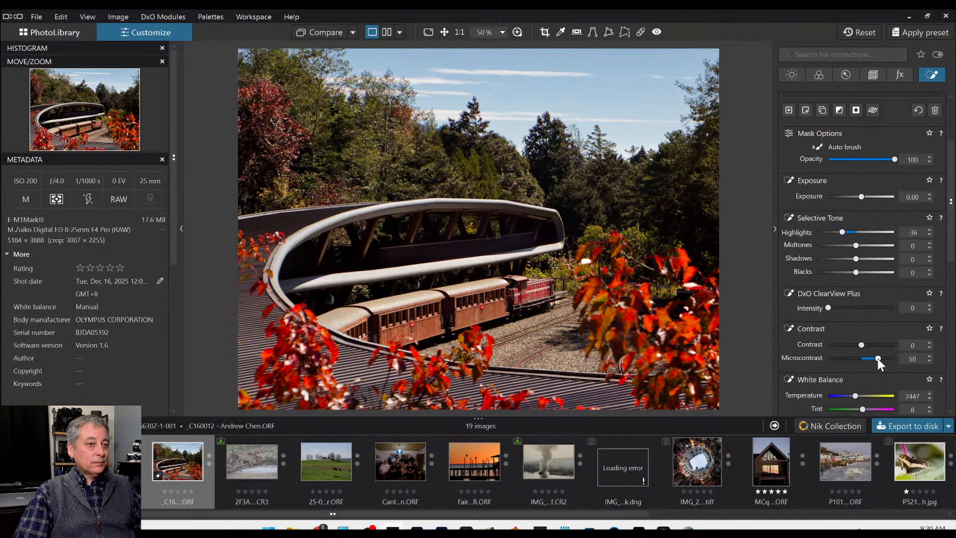
{"action": "left_click_drag", "start_coordinate": [877, 357], "coordinate": [873, 357]}
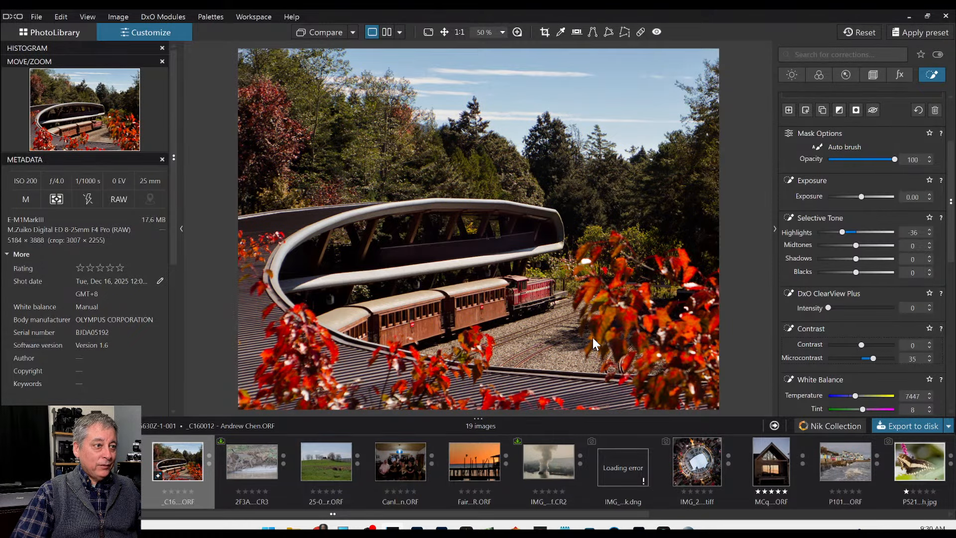
Step: Create an AI mask of the gravel track bed beside the train
{"action": "scroll", "coordinate": [859, 182], "scroll_direction": "up", "scroll_amount": 3}
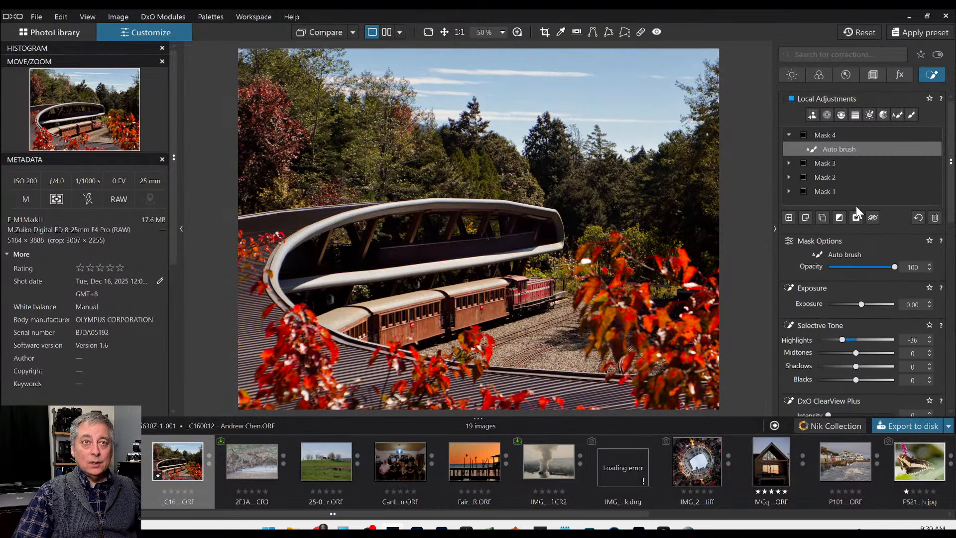
{"action": "left_click", "coordinate": [811, 115]}
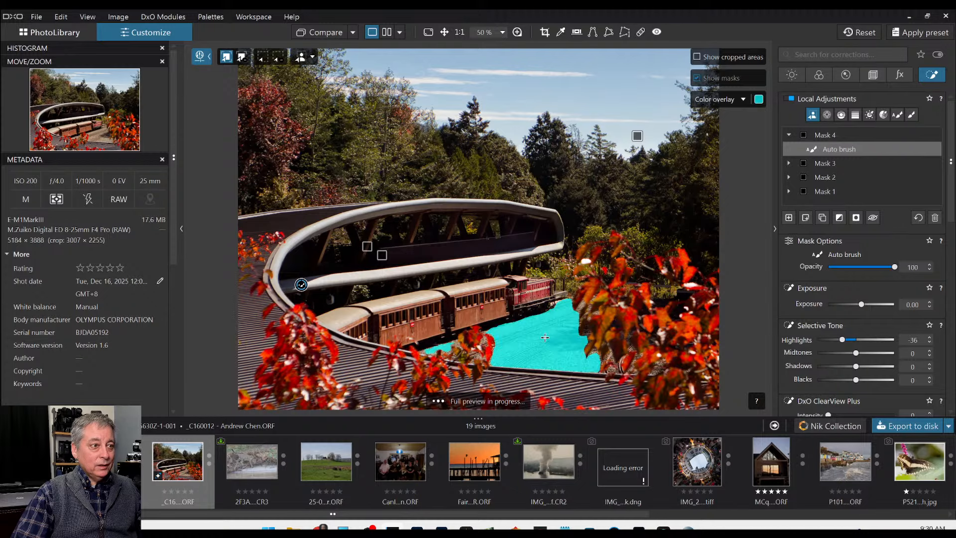
{"action": "left_click", "coordinate": [545, 338]}
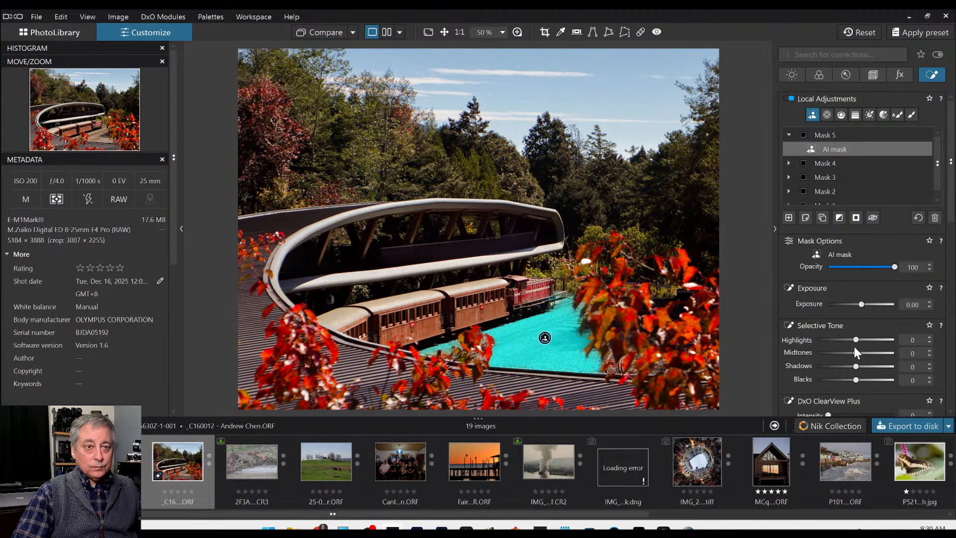
Step: Set the gravel mask's HSL Saturation to -44 and its Microcontrast to 40
{"action": "scroll", "coordinate": [852, 346], "scroll_direction": "down", "scroll_amount": 5}
{"action": "scroll", "coordinate": [850, 345], "scroll_direction": "down", "scroll_amount": 5}
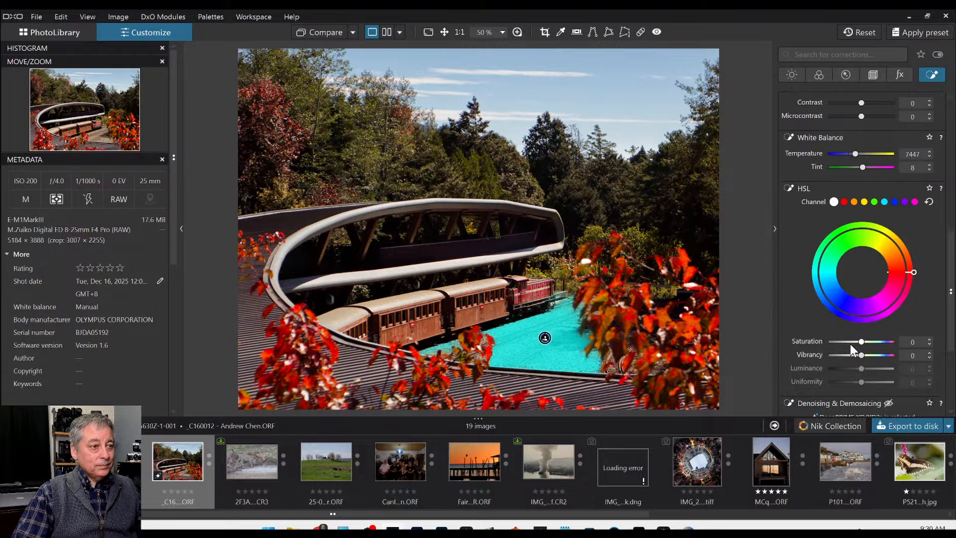
{"action": "left_click", "coordinate": [847, 343]}
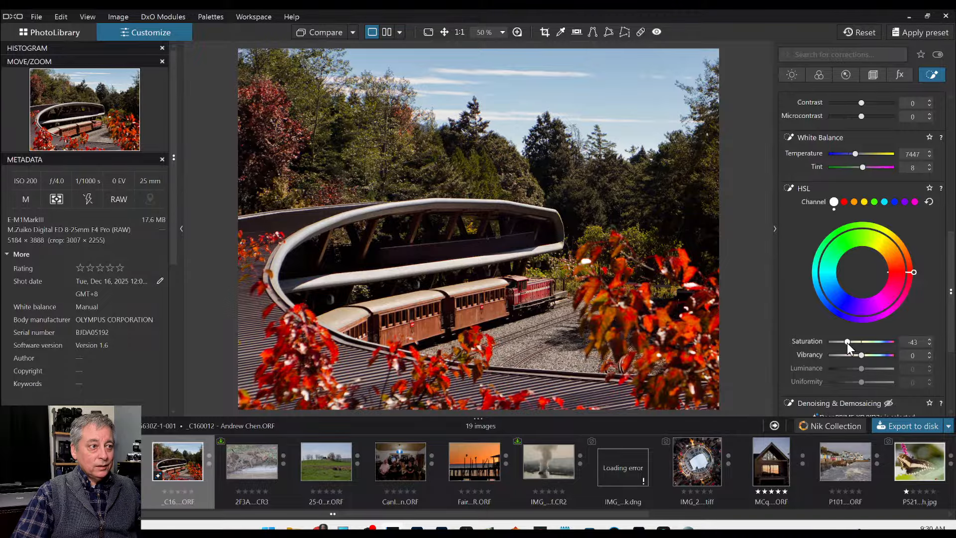
{"action": "mouse_move", "coordinate": [847, 342]}
{"action": "left_mouse_down"}
{"action": "mouse_move", "coordinate": [832, 343]}
{"action": "mouse_move", "coordinate": [846, 344]}
{"action": "left_mouse_up"}
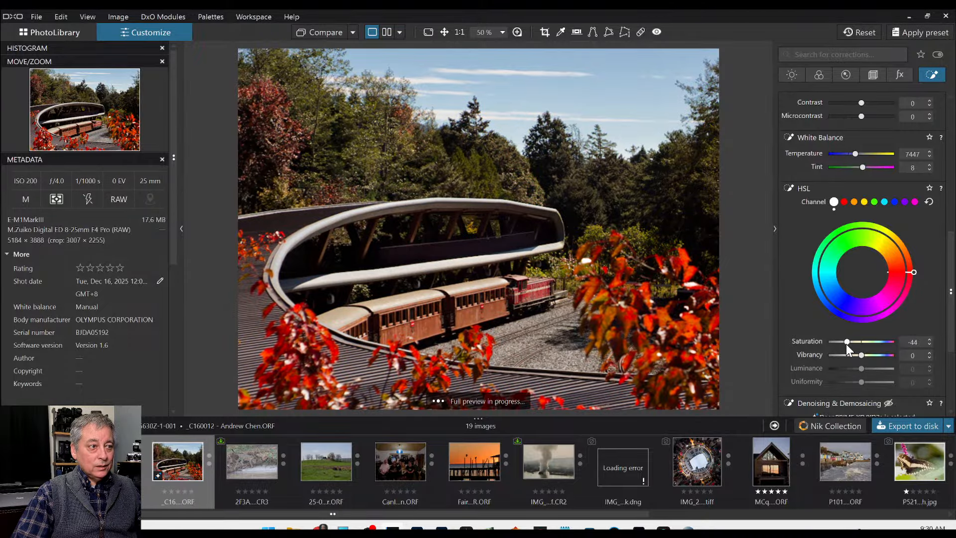
{"action": "scroll", "coordinate": [844, 344], "scroll_direction": "down", "scroll_amount": 6}
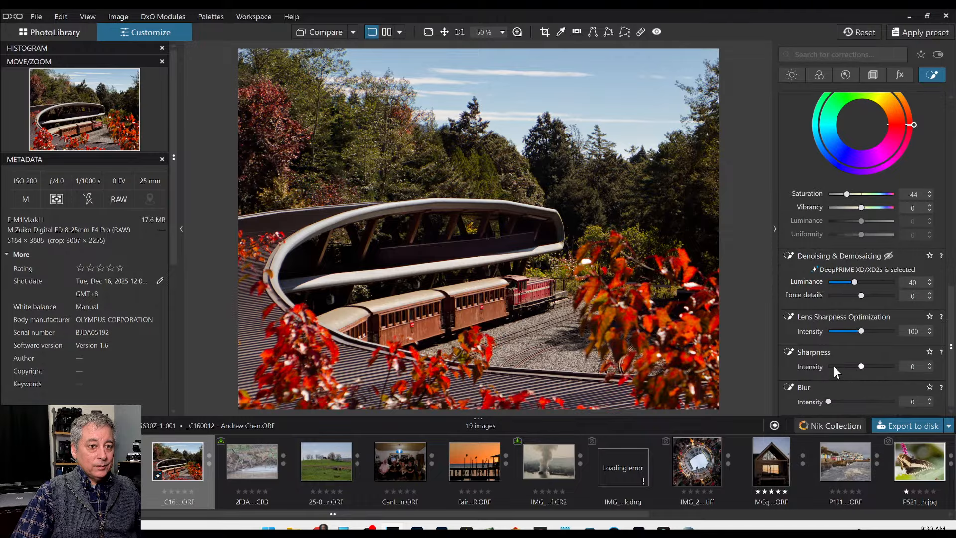
{"action": "scroll", "coordinate": [844, 364], "scroll_direction": "up", "scroll_amount": 8}
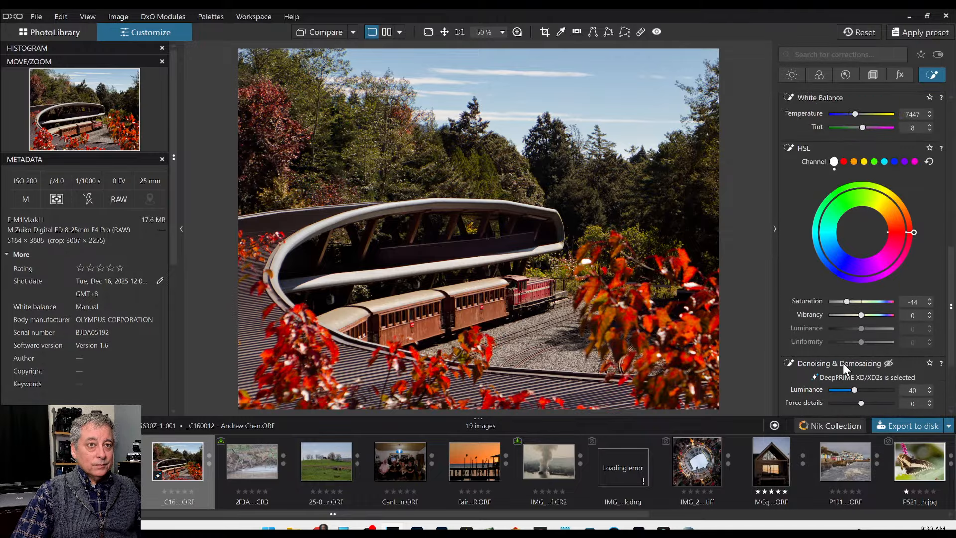
{"action": "left_click_drag", "start_coordinate": [865, 211], "coordinate": [874, 212]}
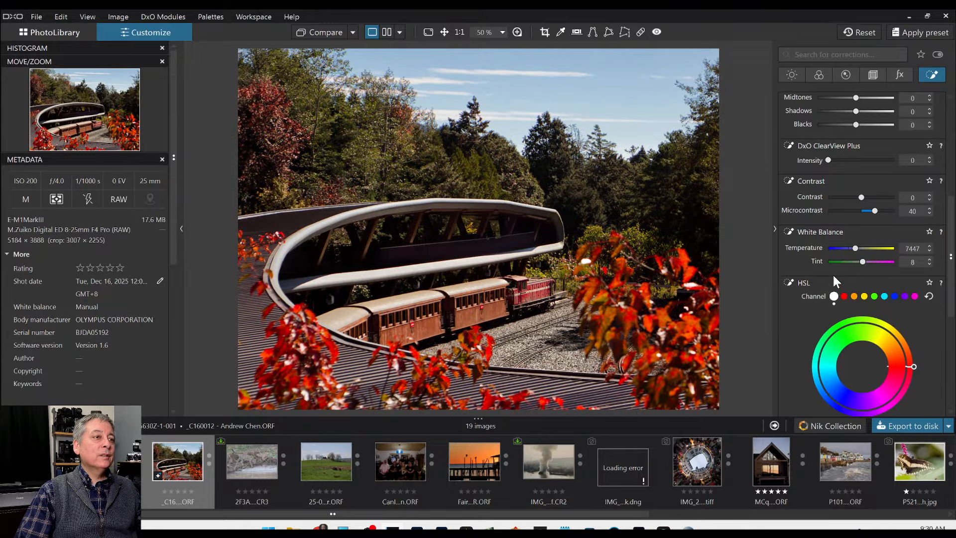
Step: Create a new AI mask of the front wooden carriages and add the carriage behind the locomotive as a sub mask
{"action": "scroll", "coordinate": [820, 205], "scroll_direction": "up", "scroll_amount": 5}
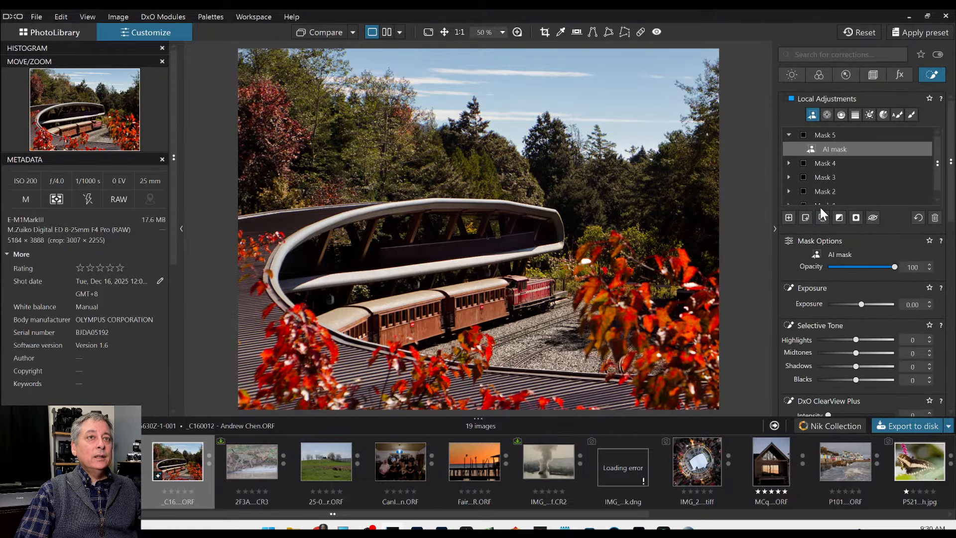
{"action": "left_click", "coordinate": [788, 218]}
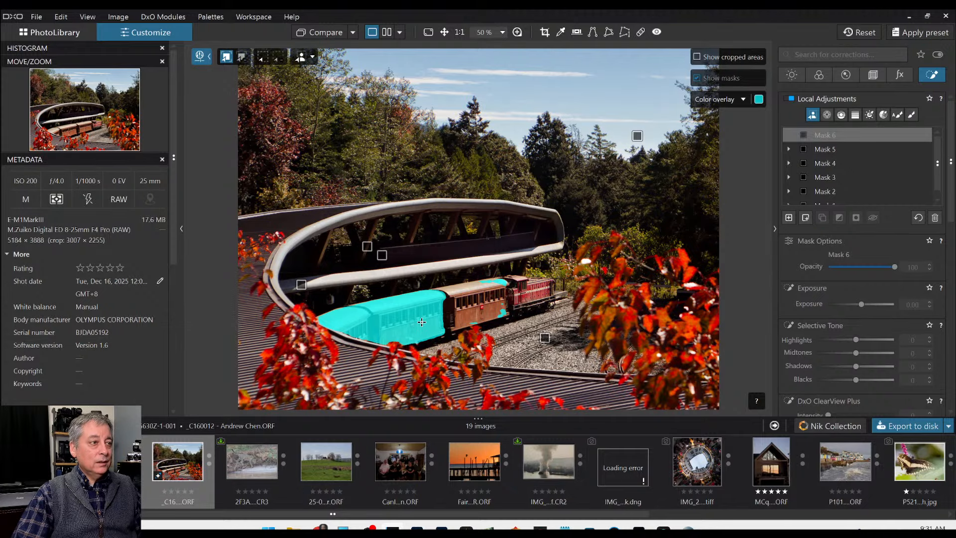
{"action": "left_click", "coordinate": [421, 323]}
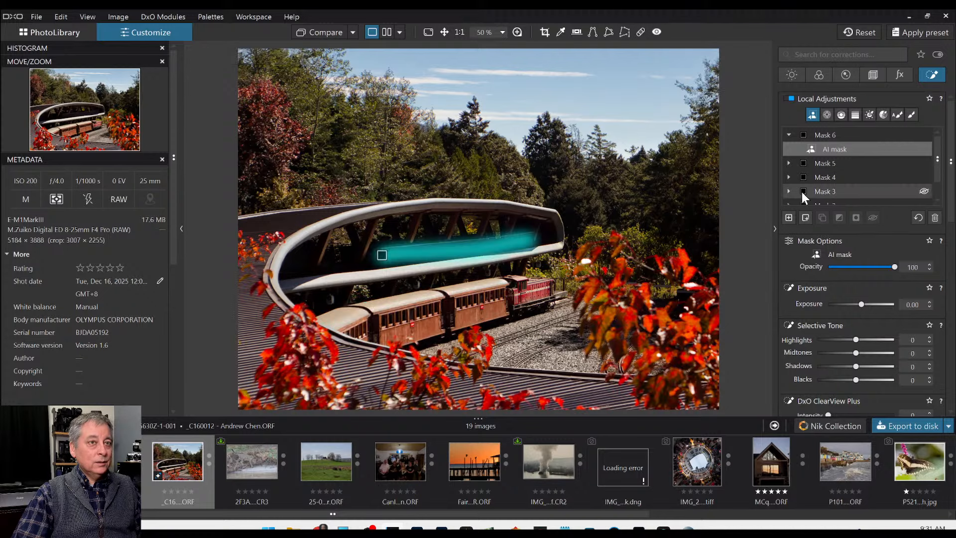
{"action": "left_click", "coordinate": [805, 218]}
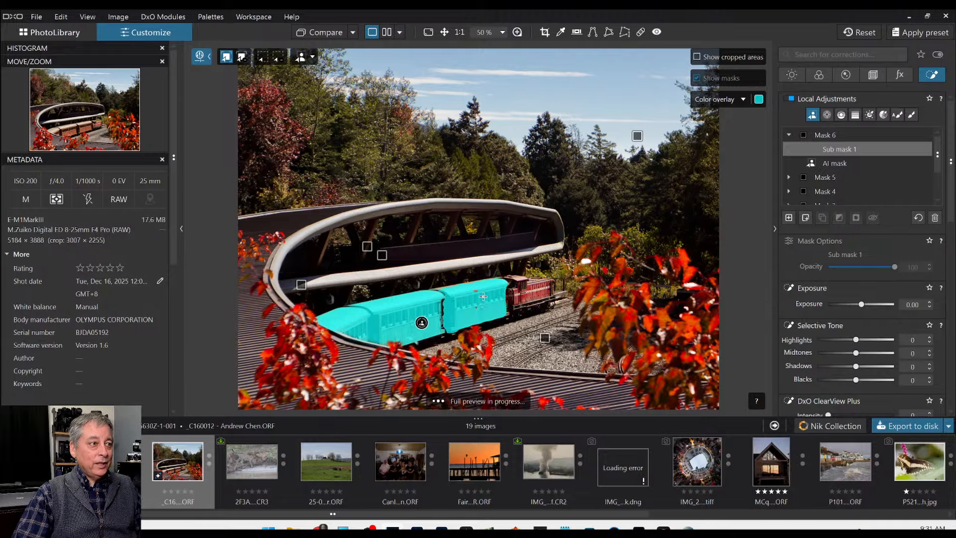
{"action": "left_click", "coordinate": [805, 220]}
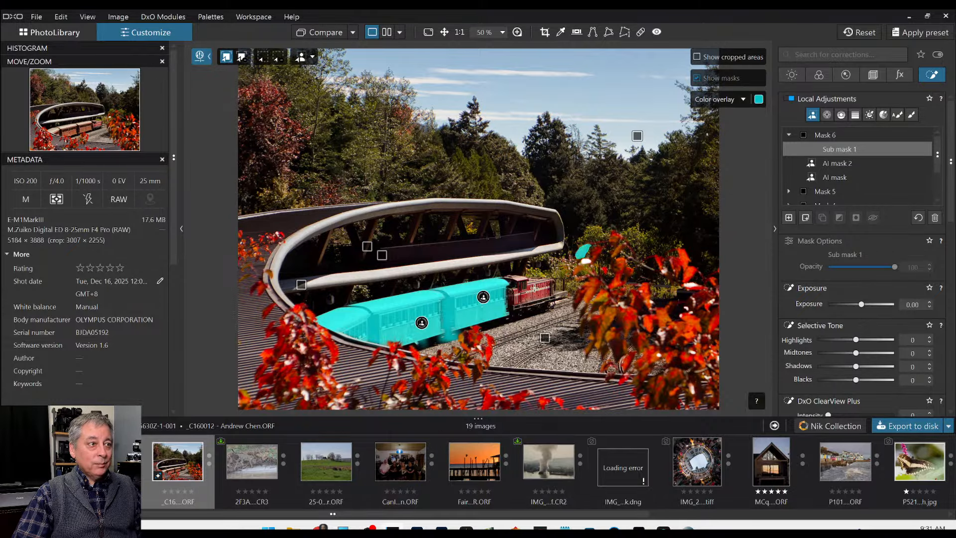
{"action": "left_click", "coordinate": [533, 291]}
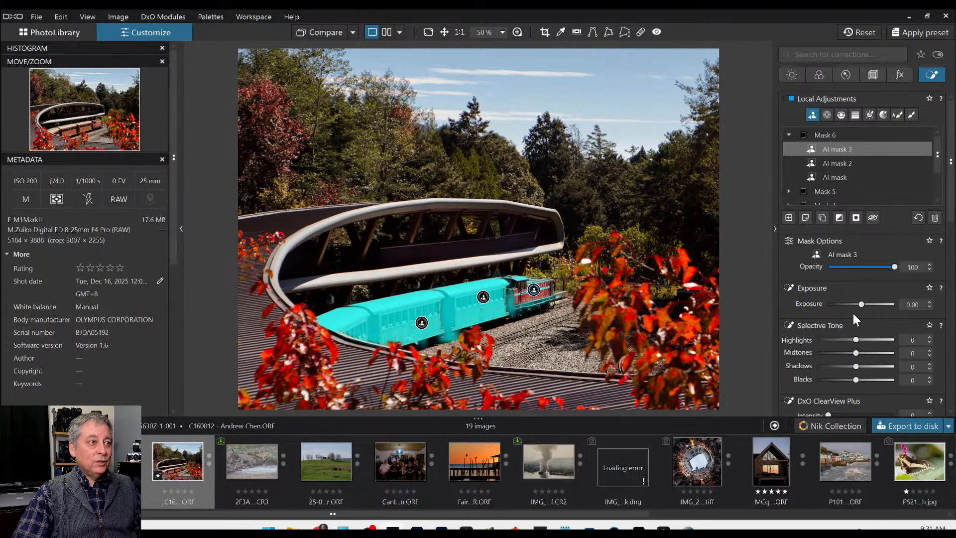
{"action": "left_click_drag", "start_coordinate": [534, 290], "coordinate": [532, 294]}
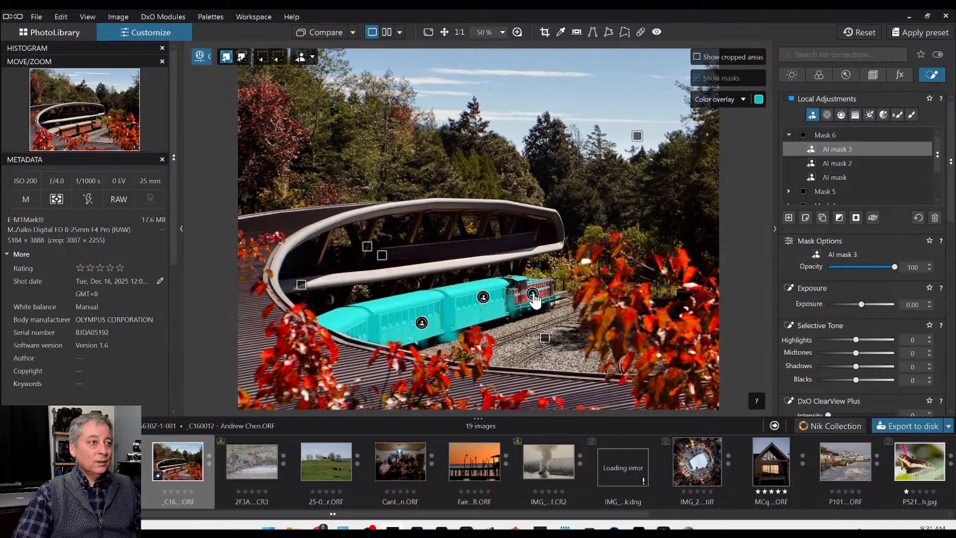
{"action": "key", "text": "Delete"}
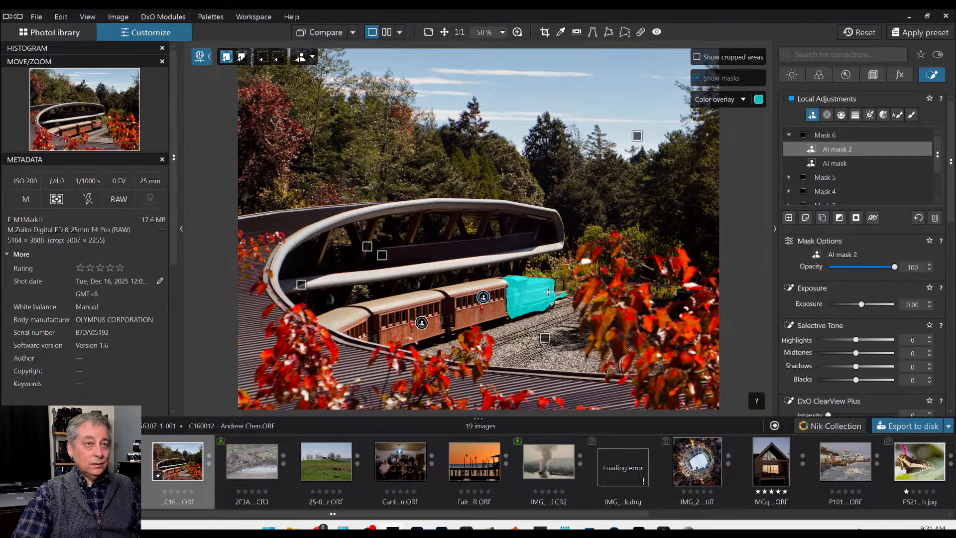
Step: Add the red locomotive to the carriages' mask as another AI sub mask
{"action": "left_click", "coordinate": [807, 220]}
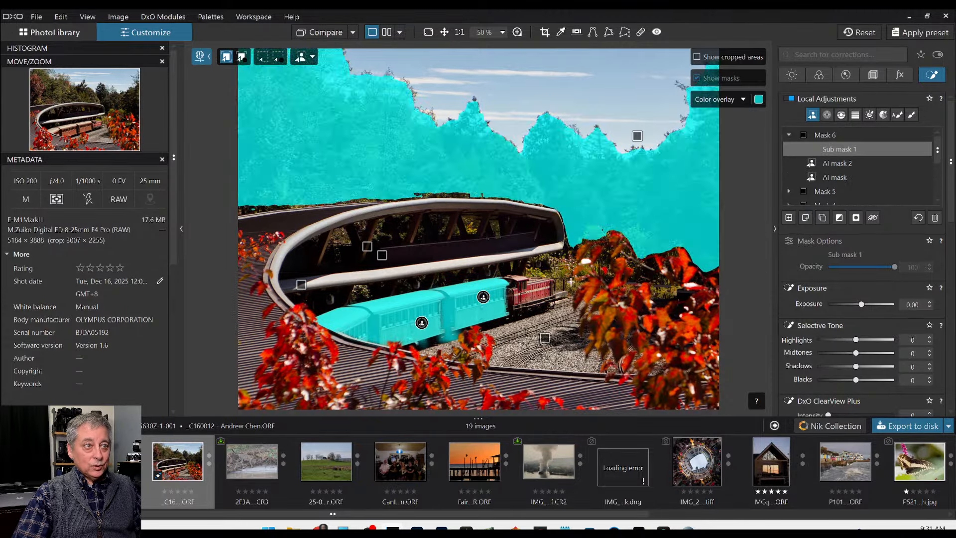
{"action": "left_click", "coordinate": [537, 294]}
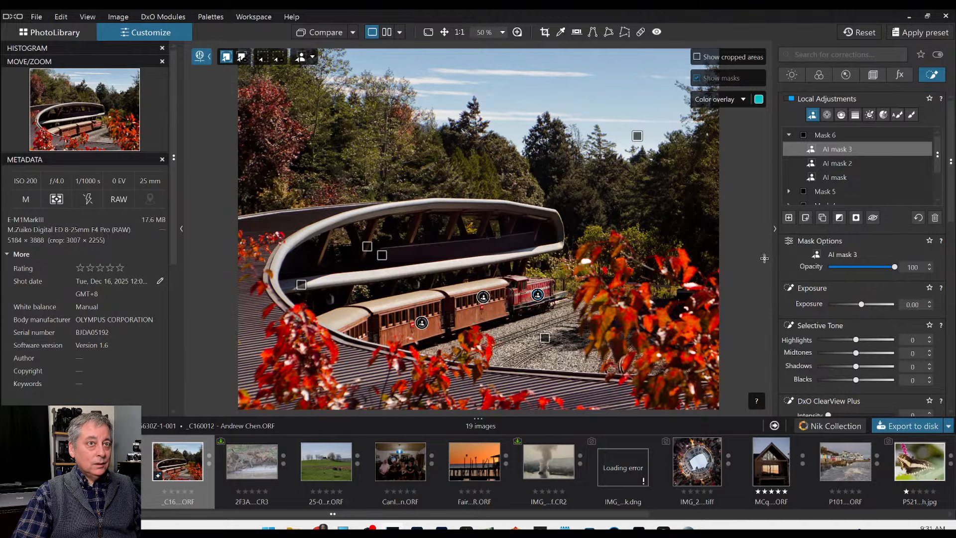
Step: Extend the train's mask with another AI sub mask covering the rest of the locomotive
{"action": "left_click", "coordinate": [804, 219]}
{"action": "left_click", "coordinate": [531, 288]}
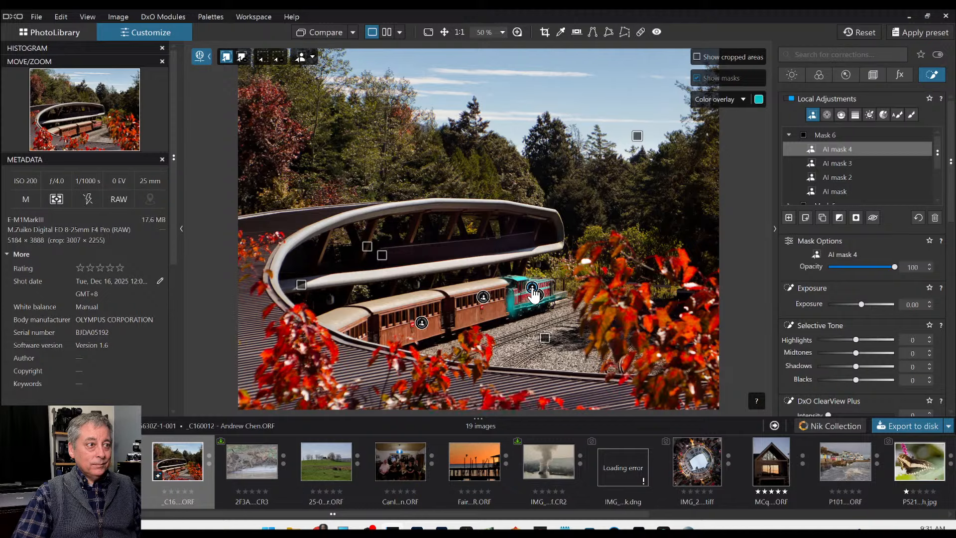
{"action": "left_click", "coordinate": [538, 294]}
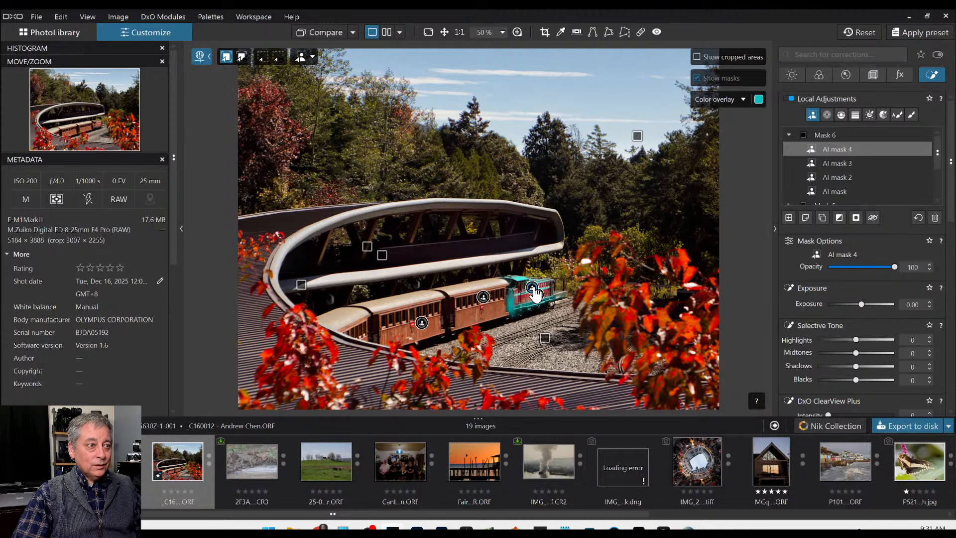
{"action": "key", "text": "Escape"}
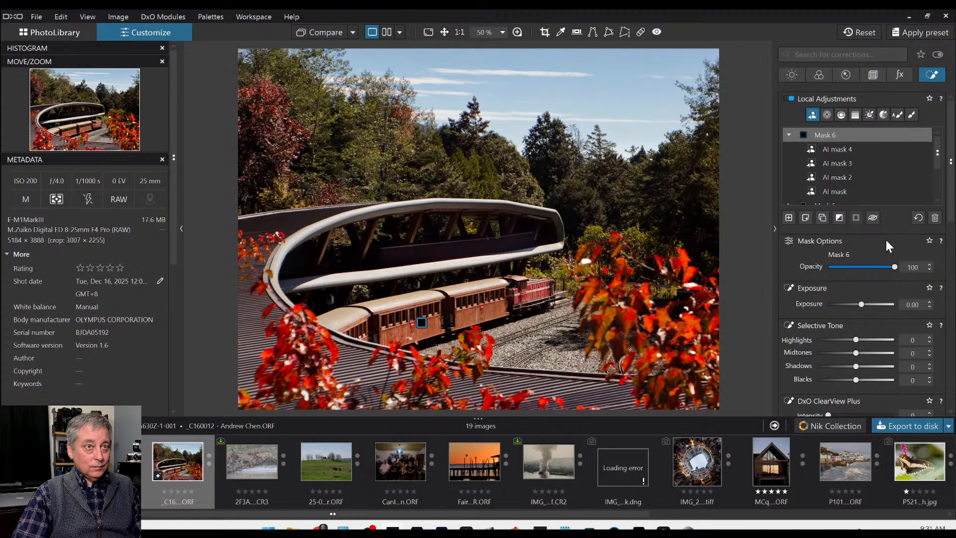
{"action": "left_click", "coordinate": [807, 221]}
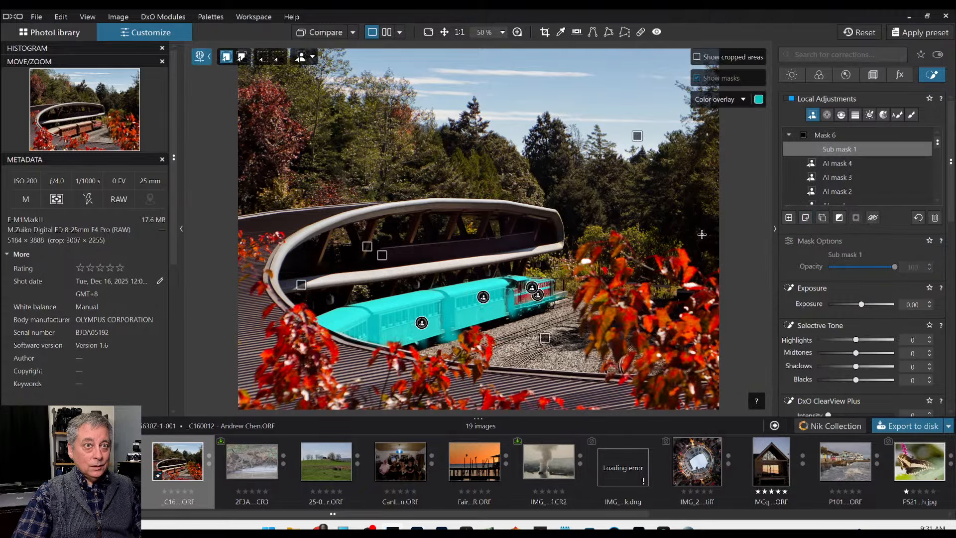
{"action": "left_click", "coordinate": [306, 79]}
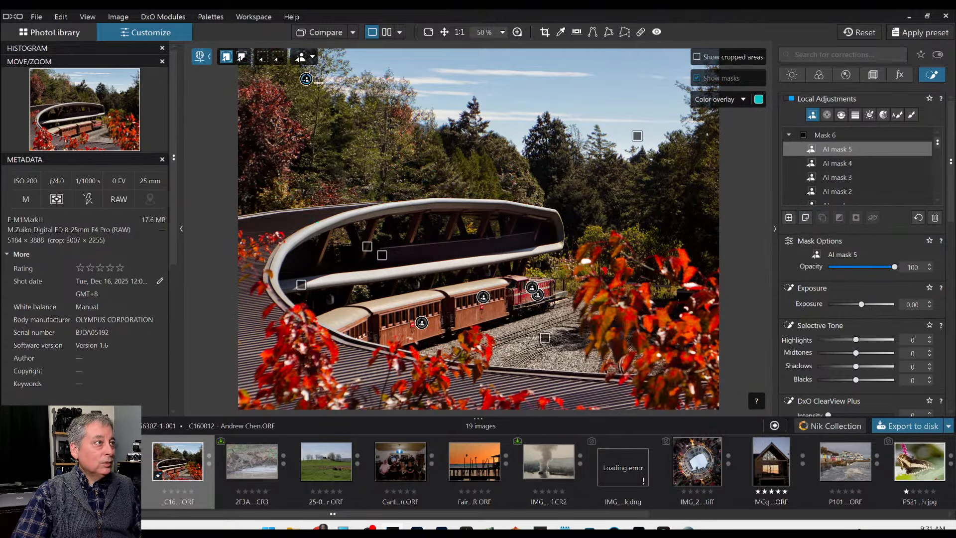
{"action": "left_click", "coordinate": [259, 55]}
{"action": "left_click_drag", "start_coordinate": [506, 275], "coordinate": [560, 316]}
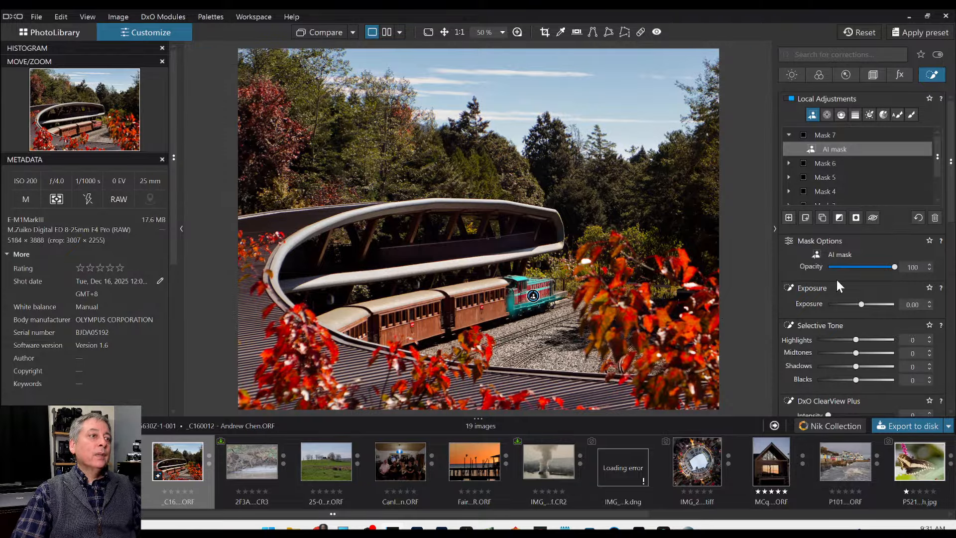
{"action": "scroll", "coordinate": [857, 330], "scroll_direction": "down", "scroll_amount": 3}
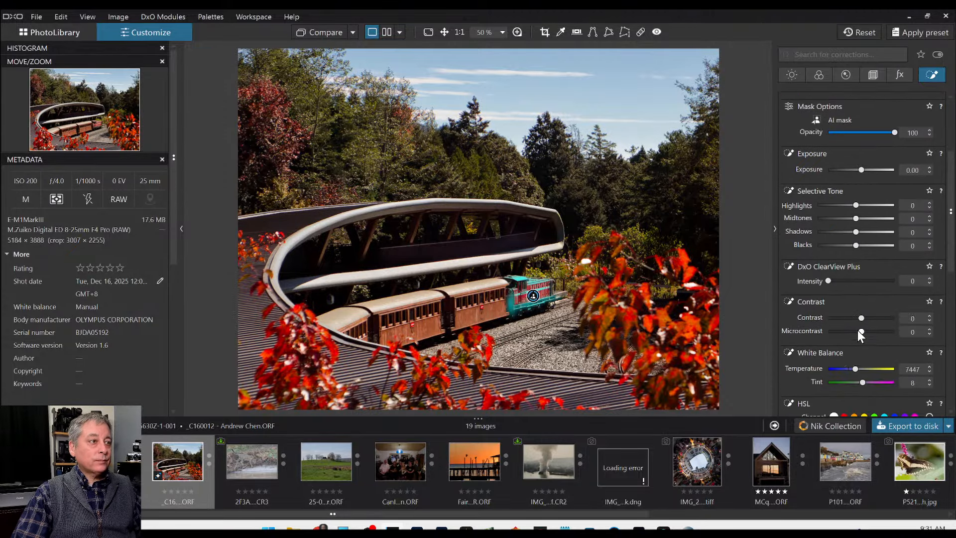
{"action": "left_click", "coordinate": [851, 254]}
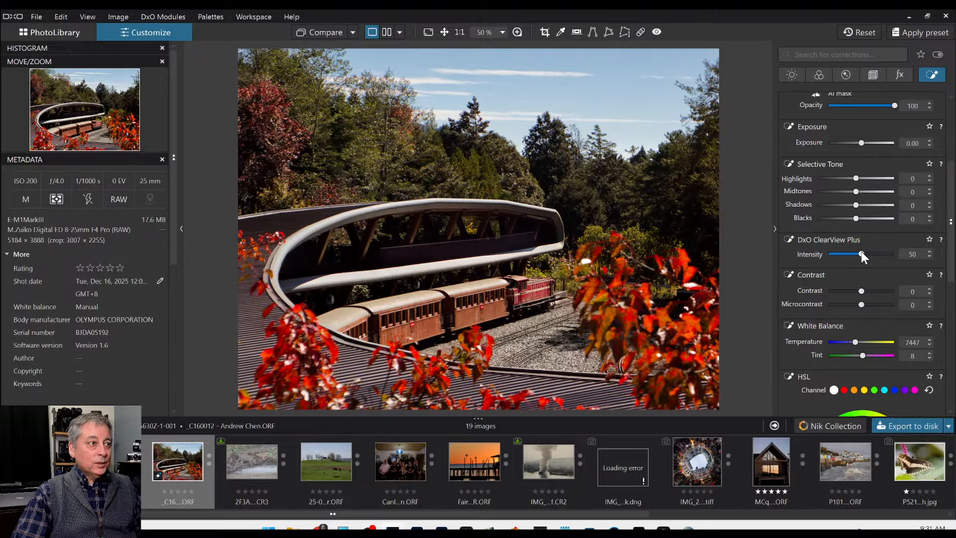
{"action": "scroll", "coordinate": [858, 284], "scroll_direction": "up", "scroll_amount": 3}
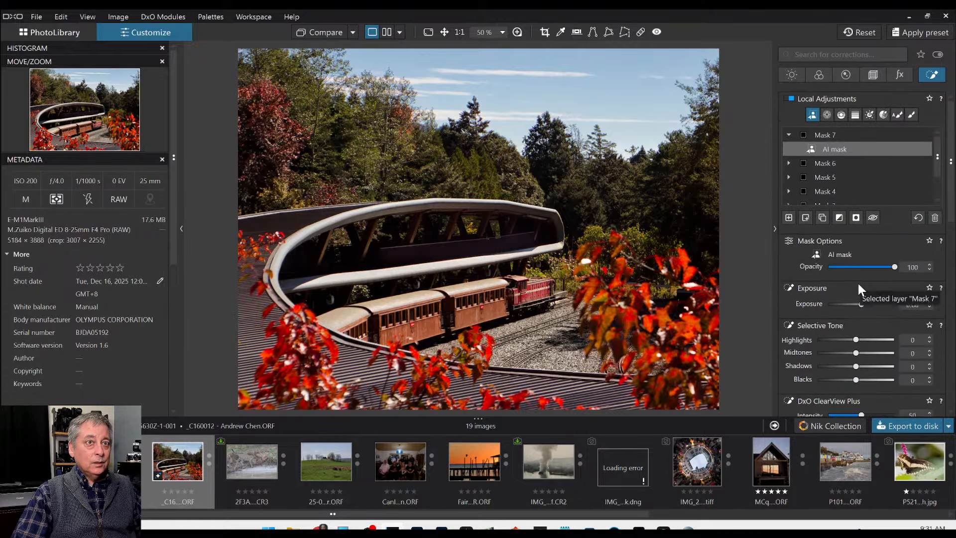
{"action": "left_click", "coordinate": [934, 222]}
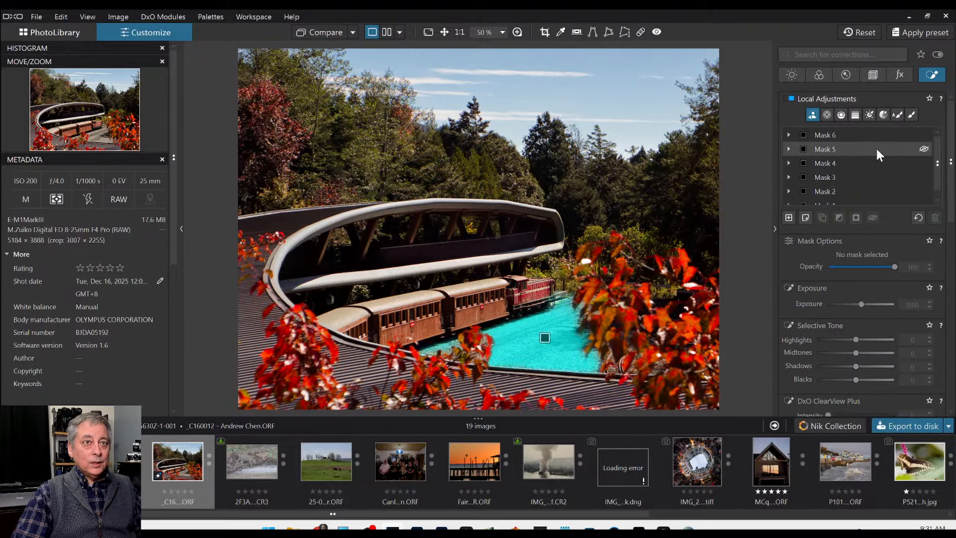
Step: Delete the AI sub mask that covers the trees from the train's mask
{"action": "left_click", "coordinate": [870, 139]}
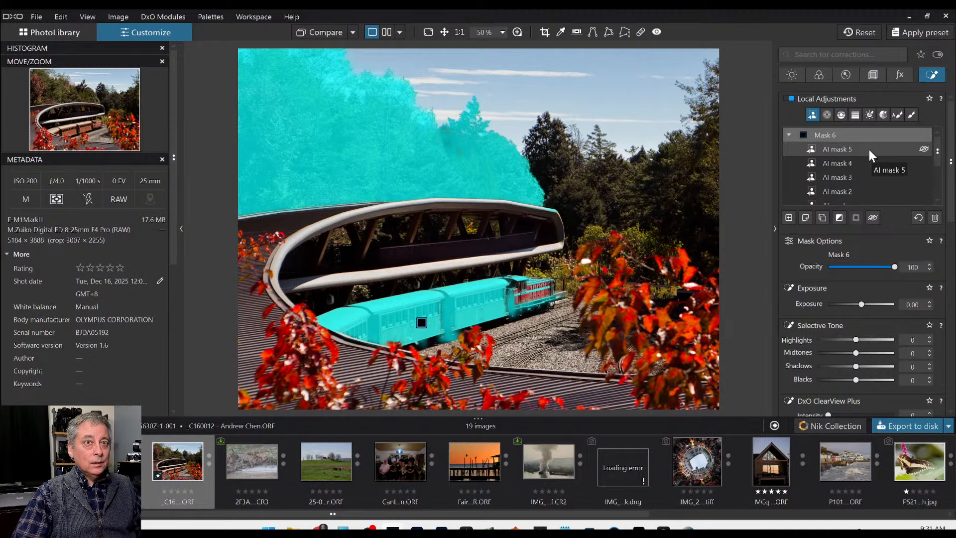
{"action": "left_click", "coordinate": [870, 156]}
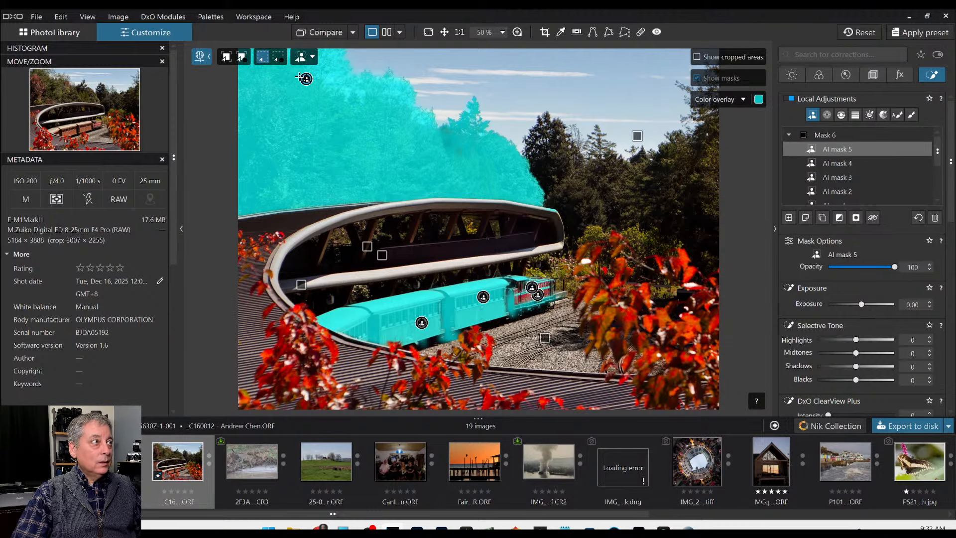
{"action": "left_click", "coordinate": [305, 80]}
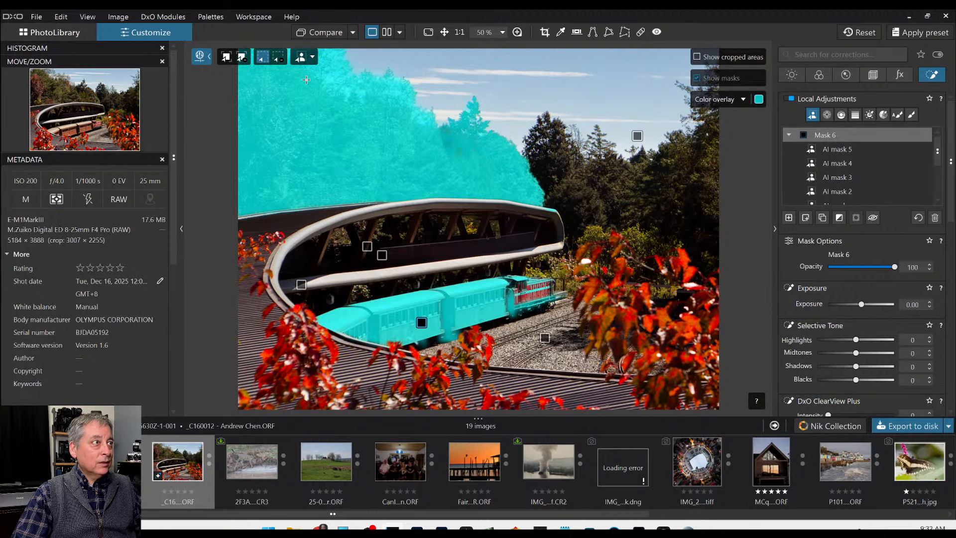
{"action": "left_click", "coordinate": [839, 149]}
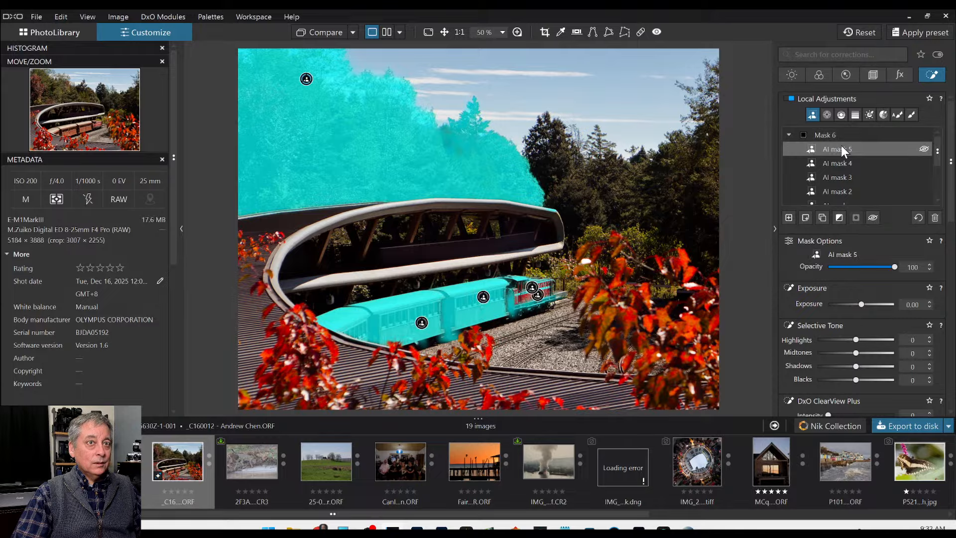
{"action": "left_click", "coordinate": [934, 220]}
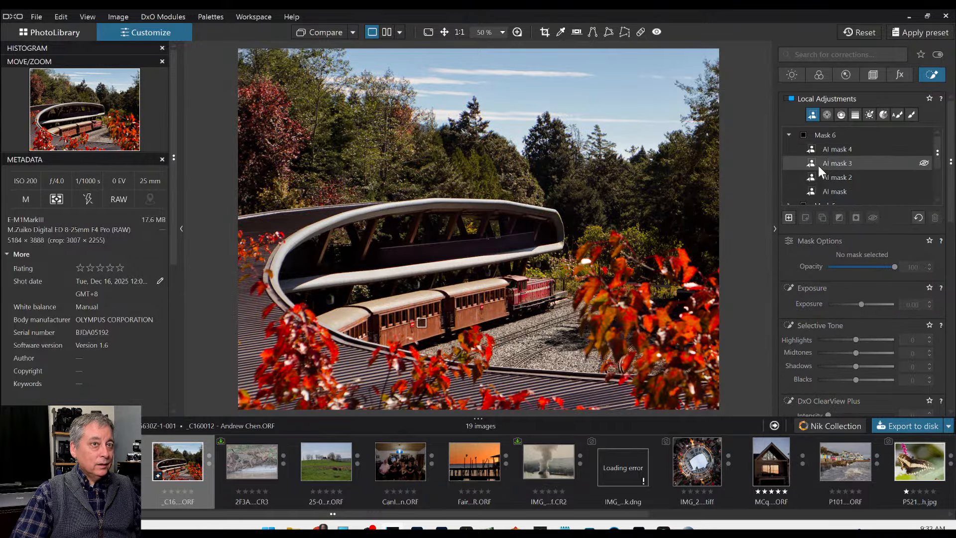
Step: Set the train mask's DxO ClearView Plus intensity to 52 and its Microcontrast to 64
{"action": "left_click", "coordinate": [829, 151]}
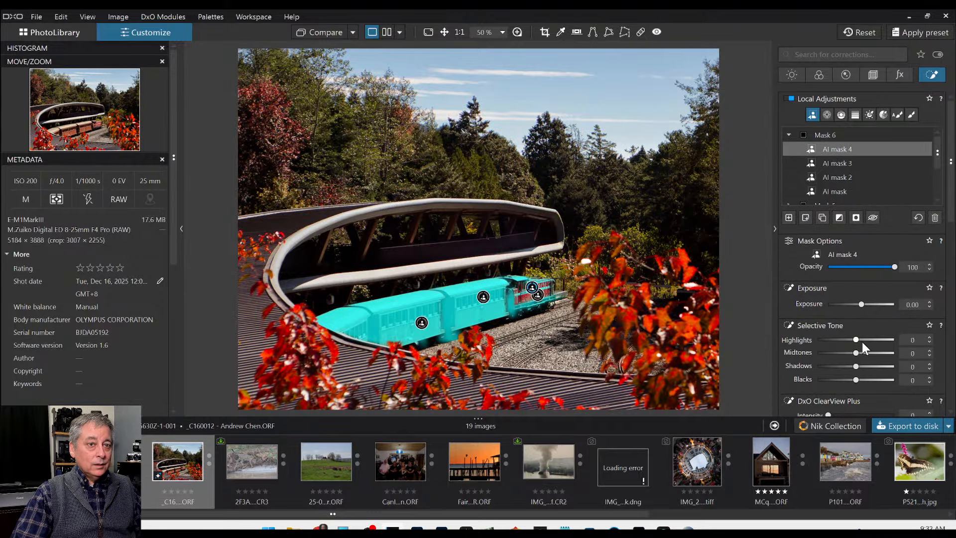
{"action": "scroll", "coordinate": [862, 340], "scroll_direction": "down", "scroll_amount": 2}
{"action": "scroll", "coordinate": [862, 340], "scroll_direction": "down", "scroll_amount": 2}
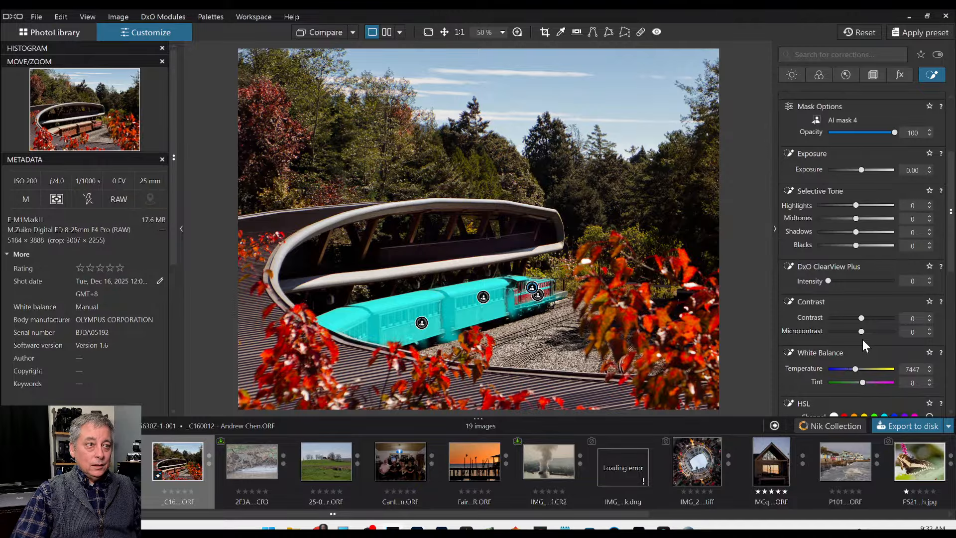
{"action": "scroll", "coordinate": [862, 339], "scroll_direction": "down", "scroll_amount": 2}
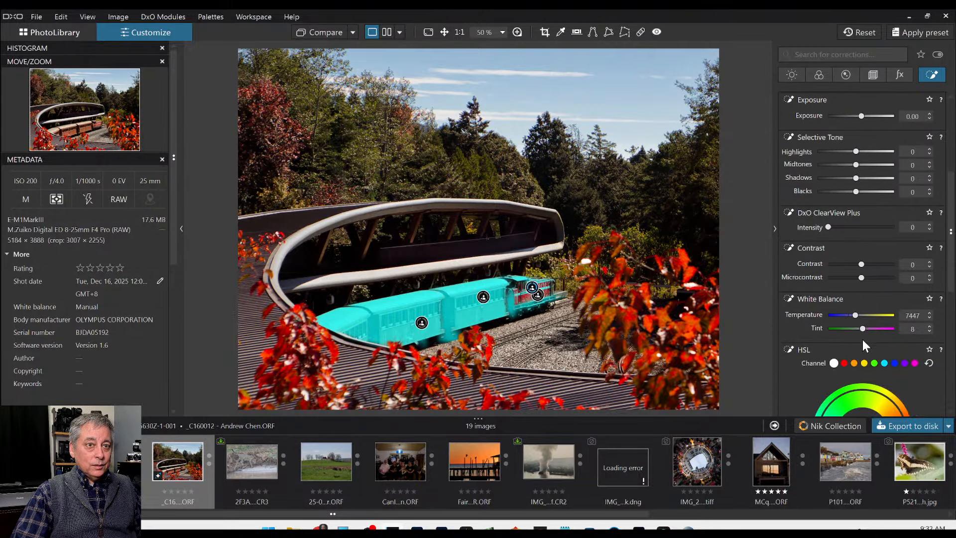
{"action": "left_click", "coordinate": [863, 228]}
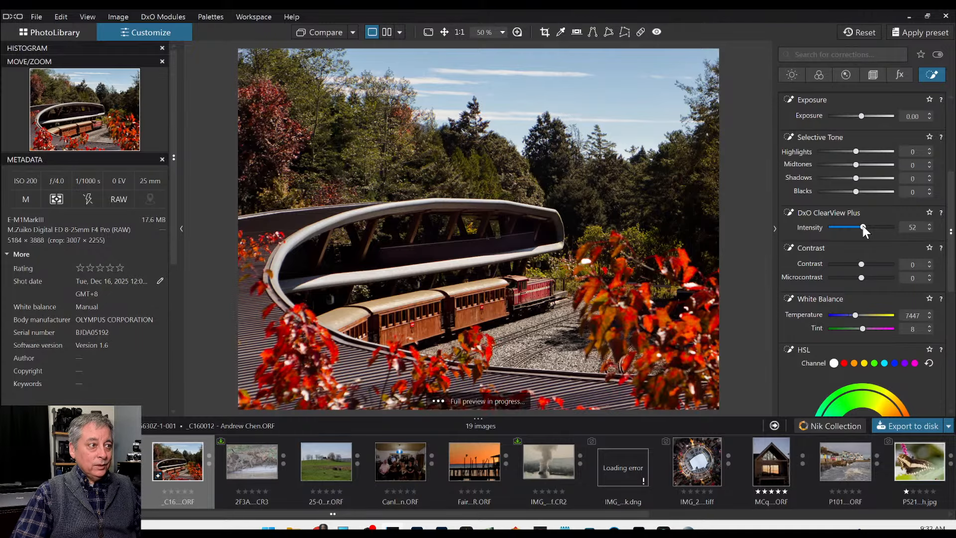
{"action": "scroll", "coordinate": [876, 284], "scroll_direction": "down", "scroll_amount": 1}
{"action": "scroll", "coordinate": [877, 279], "scroll_direction": "down", "scroll_amount": 4}
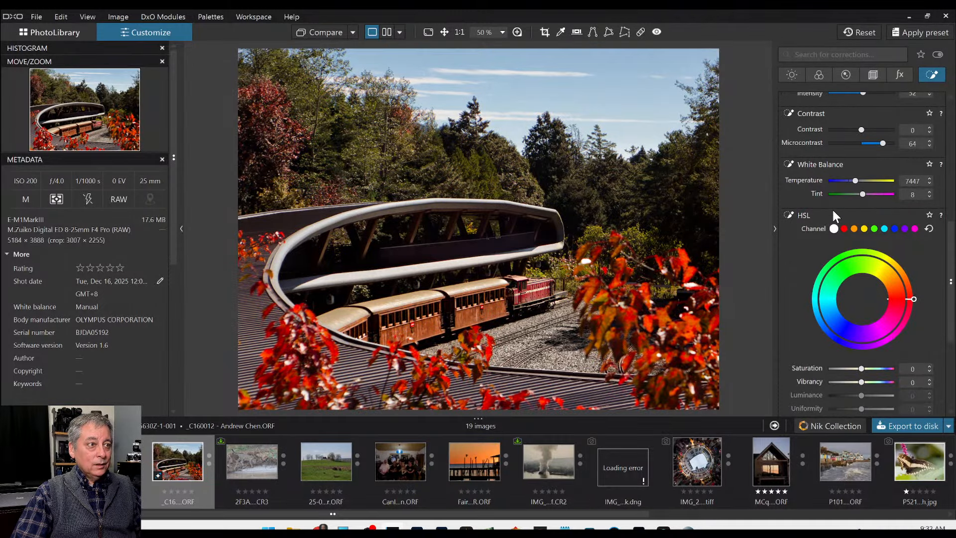
Step: Set the train mask's HSL Vibrancy to 12, raise the red channel's Saturation to 56 and narrow the red range on its orange side
{"action": "scroll", "coordinate": [842, 278], "scroll_direction": "down", "scroll_amount": 2}
{"action": "left_click_drag", "start_coordinate": [862, 329], "coordinate": [870, 328]}
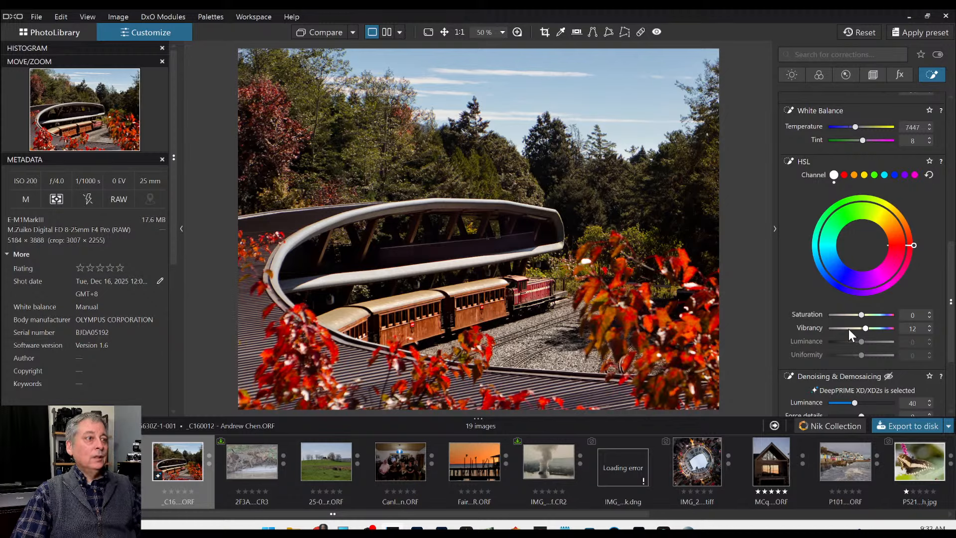
{"action": "left_click", "coordinate": [844, 175]}
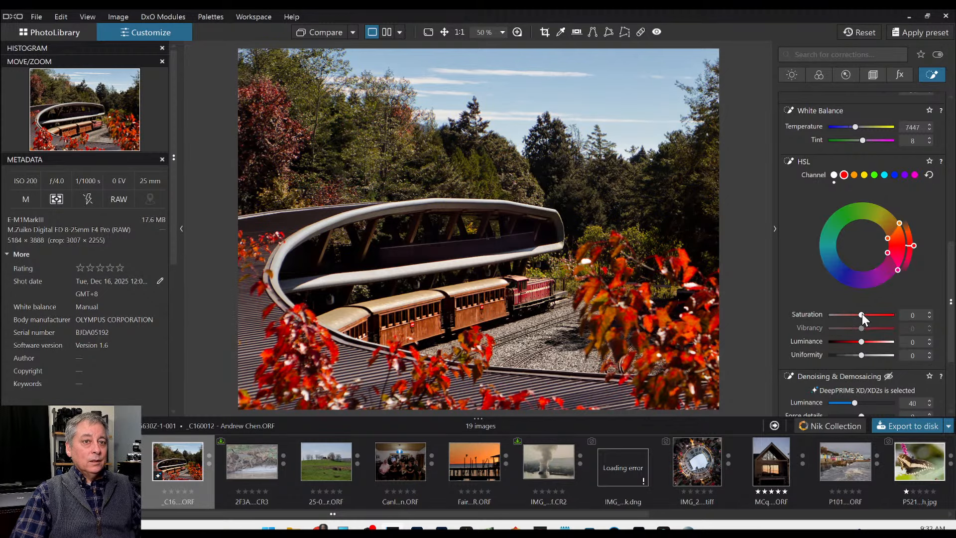
{"action": "left_click_drag", "start_coordinate": [862, 315], "coordinate": [876, 315]}
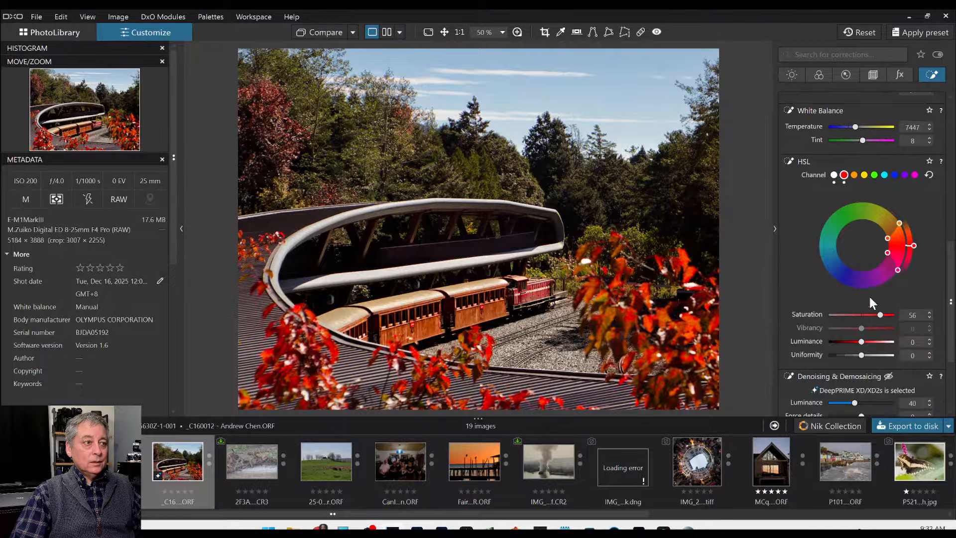
{"action": "left_click_drag", "start_coordinate": [887, 238], "coordinate": [889, 244]}
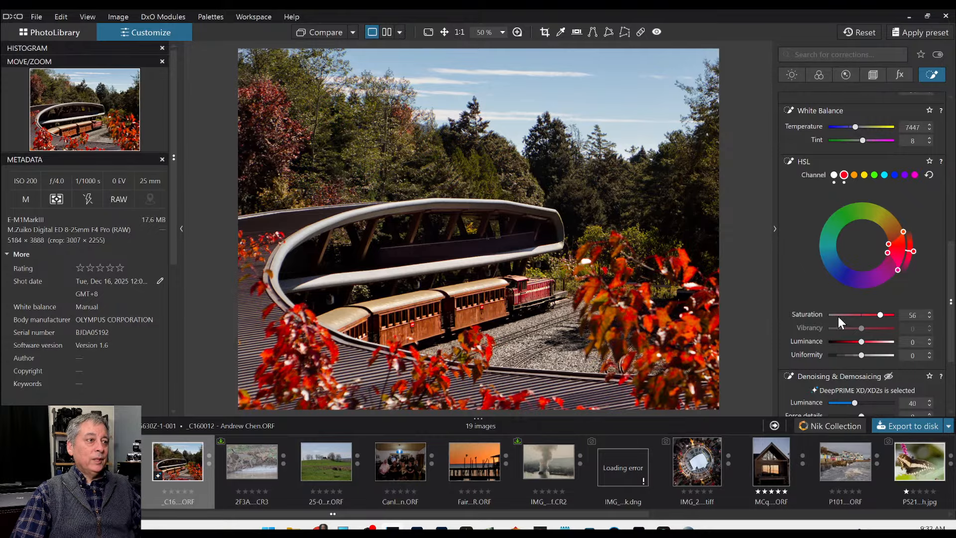
{"action": "scroll", "coordinate": [624, 280], "scroll_direction": "down", "scroll_amount": 1}
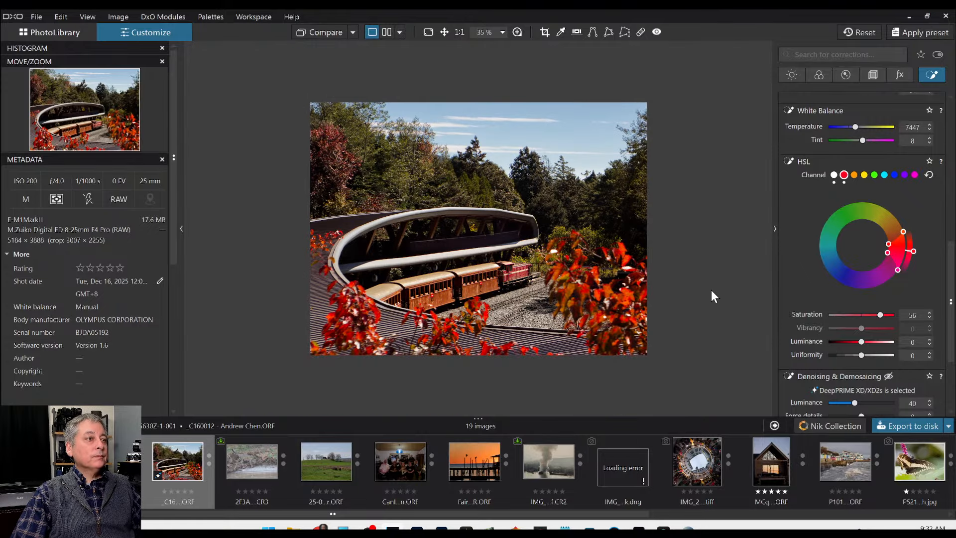
{"action": "scroll", "coordinate": [650, 316], "scroll_direction": "up", "scroll_amount": 1}
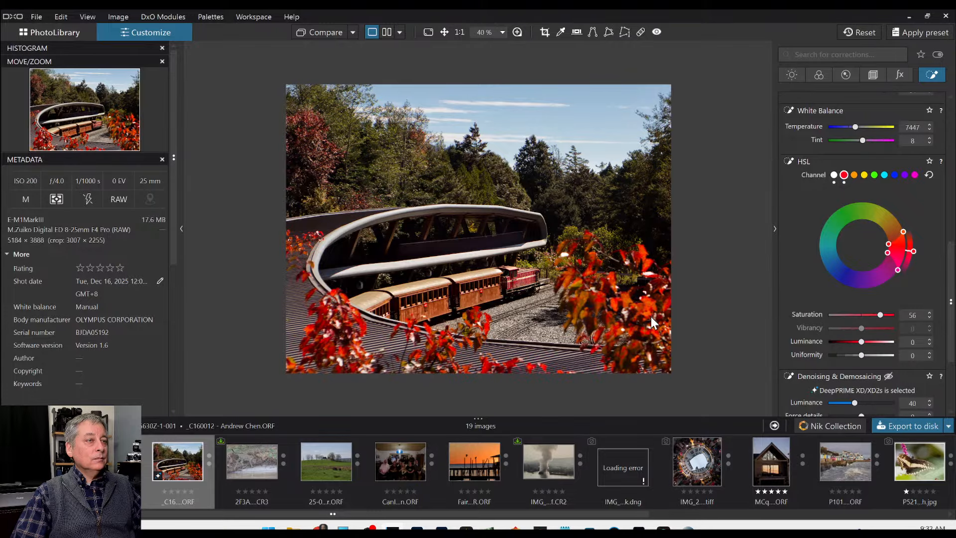
Step: Tighten the crop to about 2617 × 1963 px in the original aspect ratio, trimming sky and the right edge of the photo
{"action": "left_click", "coordinate": [872, 75]}
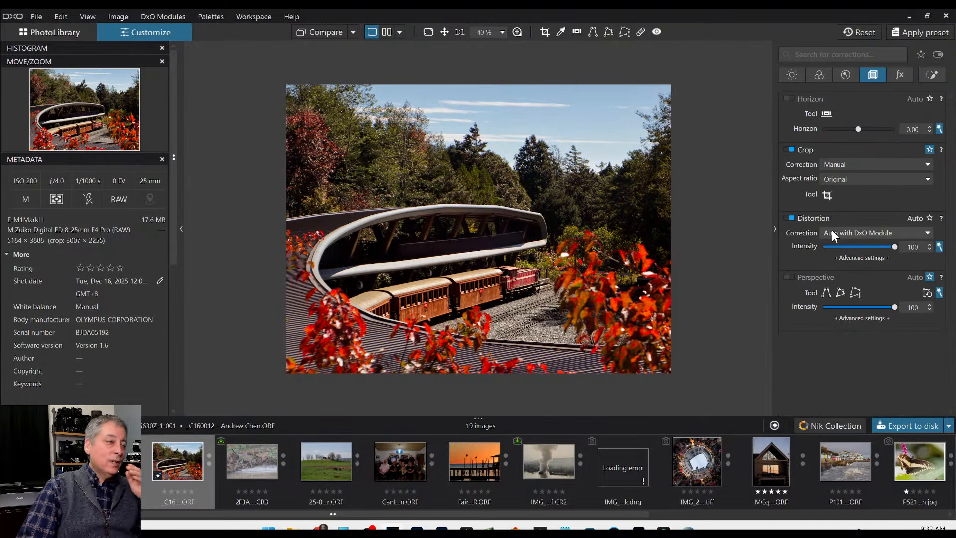
{"action": "left_click", "coordinate": [827, 196]}
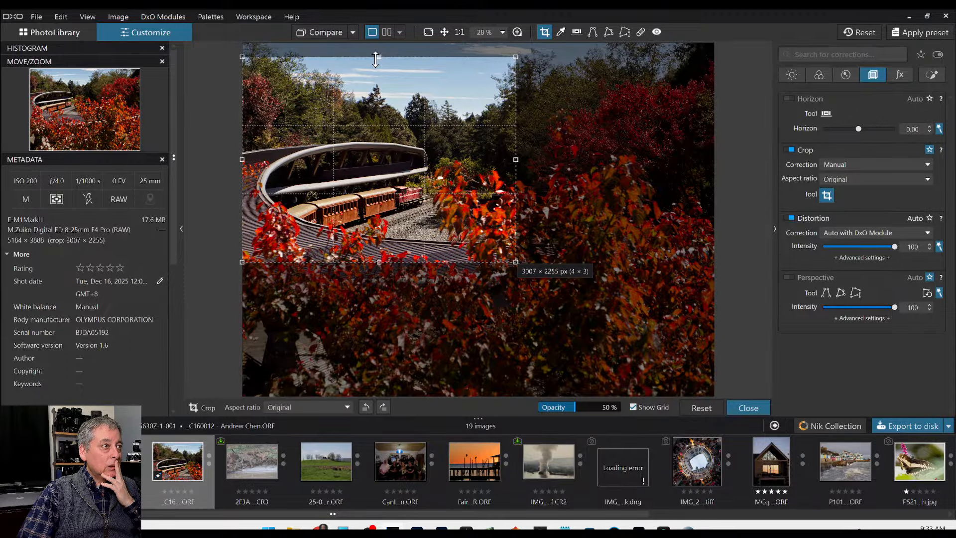
{"action": "left_click_drag", "start_coordinate": [376, 59], "coordinate": [375, 83]}
{"action": "left_click_drag", "start_coordinate": [437, 180], "coordinate": [417, 180]}
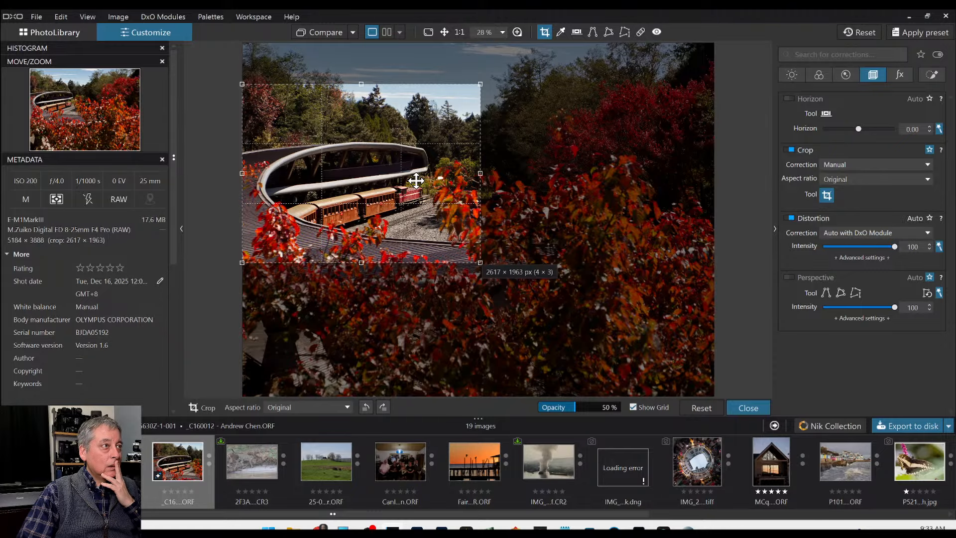
{"action": "double_click", "coordinate": [417, 181]}
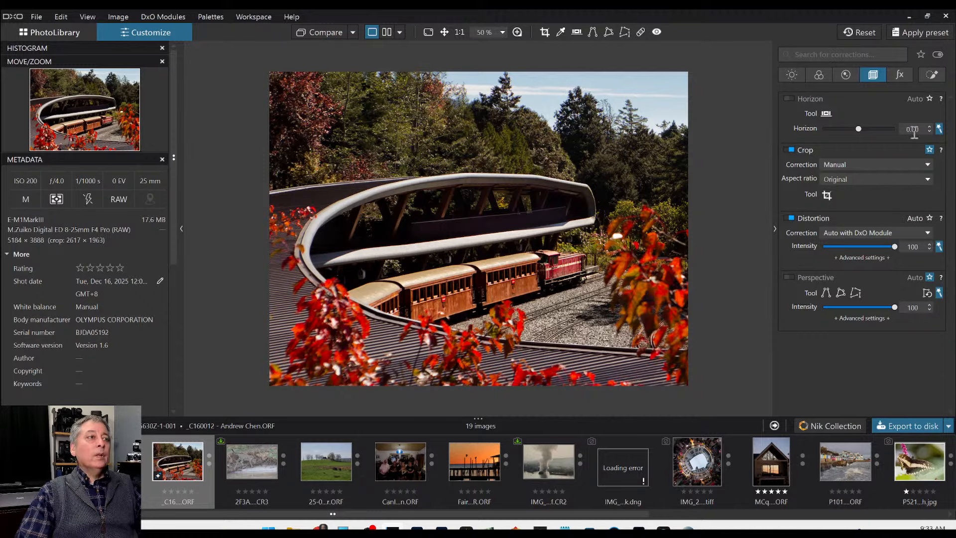
Step: Add a new local mask with five control points across the background trees and set its Exposure to -1.32
{"action": "left_click", "coordinate": [930, 76]}
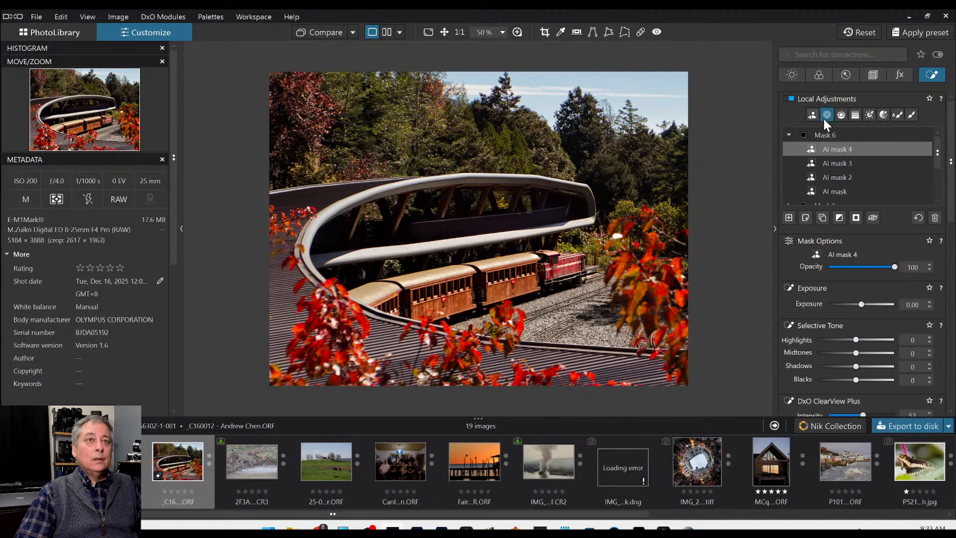
{"action": "left_click", "coordinate": [789, 217]}
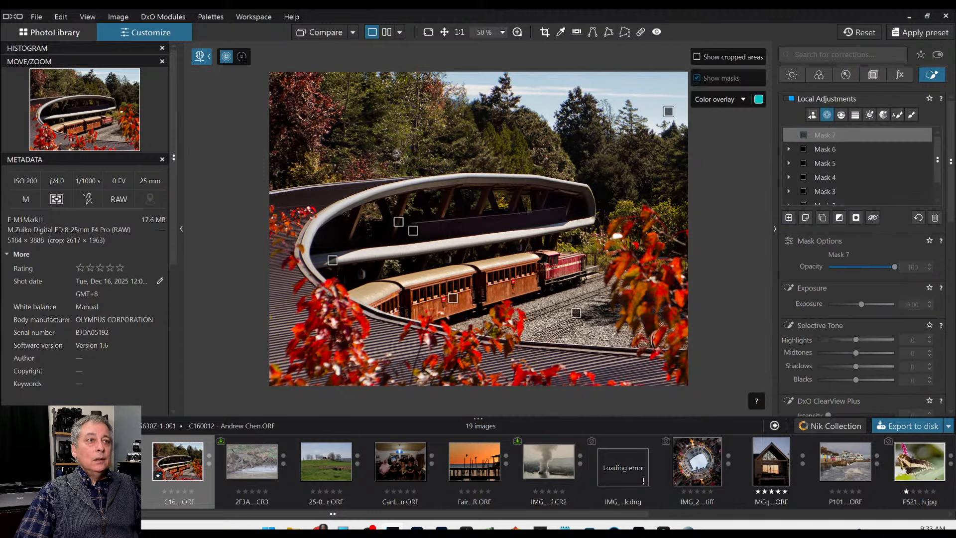
{"action": "left_click", "coordinate": [285, 166]}
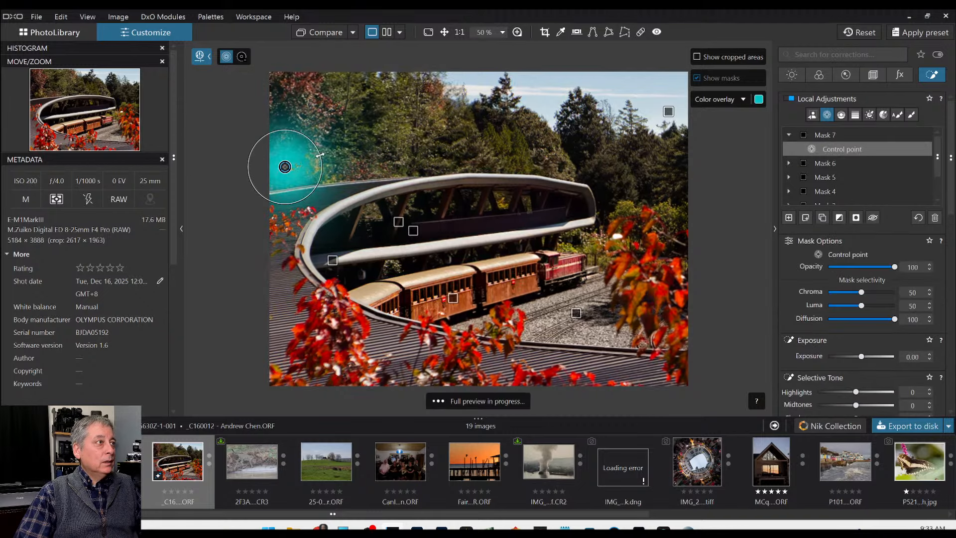
{"action": "left_click", "coordinate": [370, 119]}
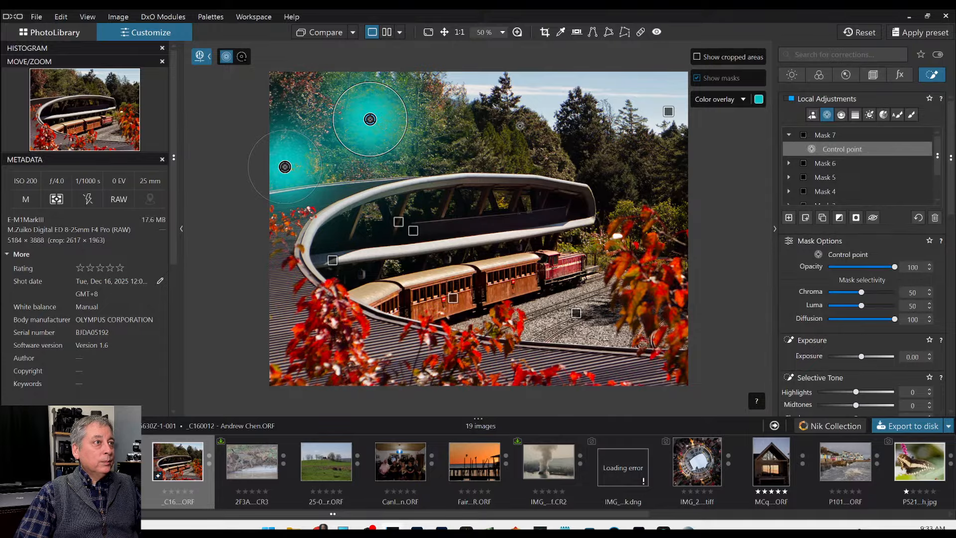
{"action": "left_click", "coordinate": [480, 122]}
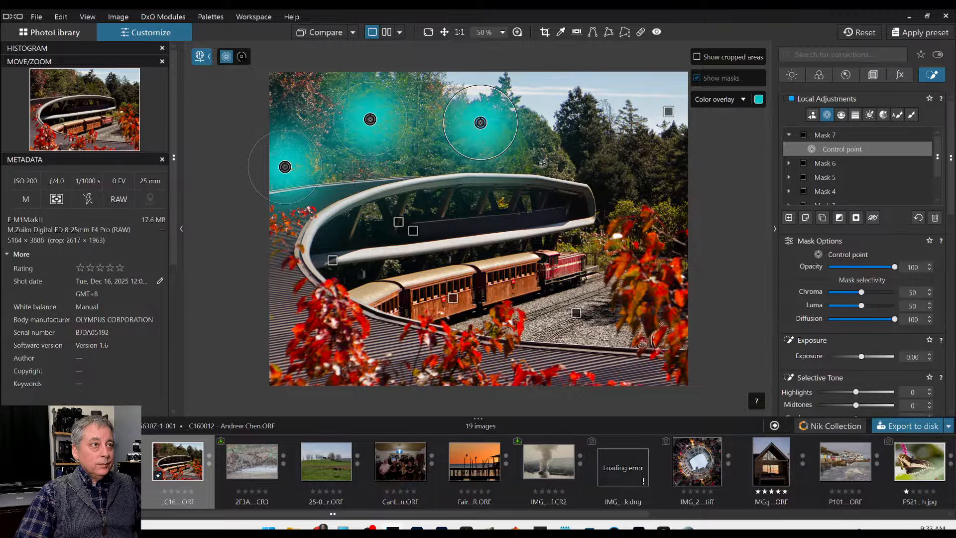
{"action": "left_click", "coordinate": [538, 162]}
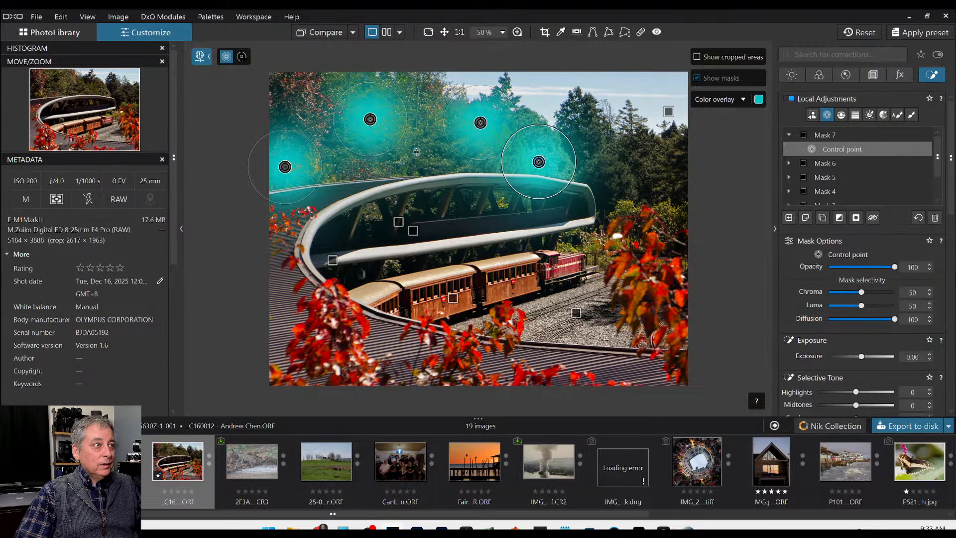
{"action": "left_click", "coordinate": [331, 89]}
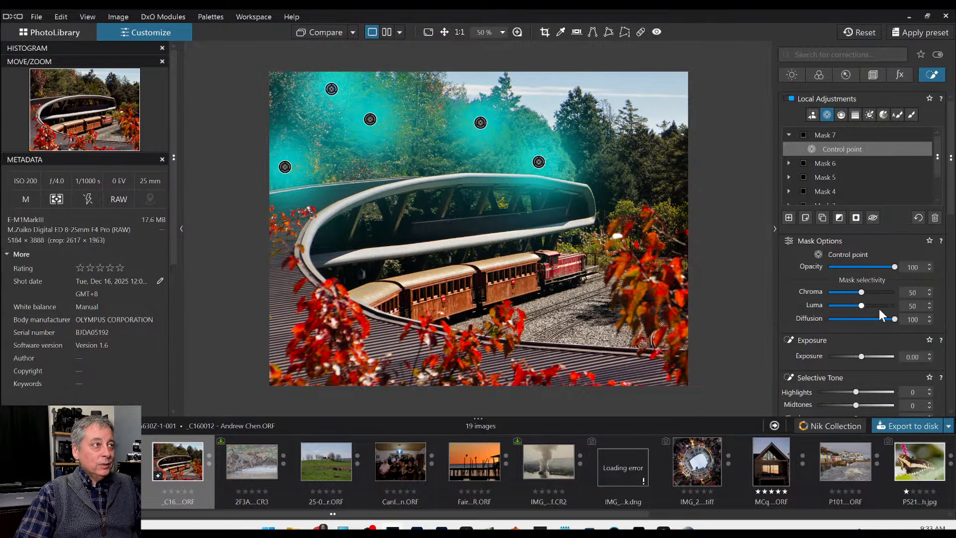
{"action": "left_click", "coordinate": [849, 355]}
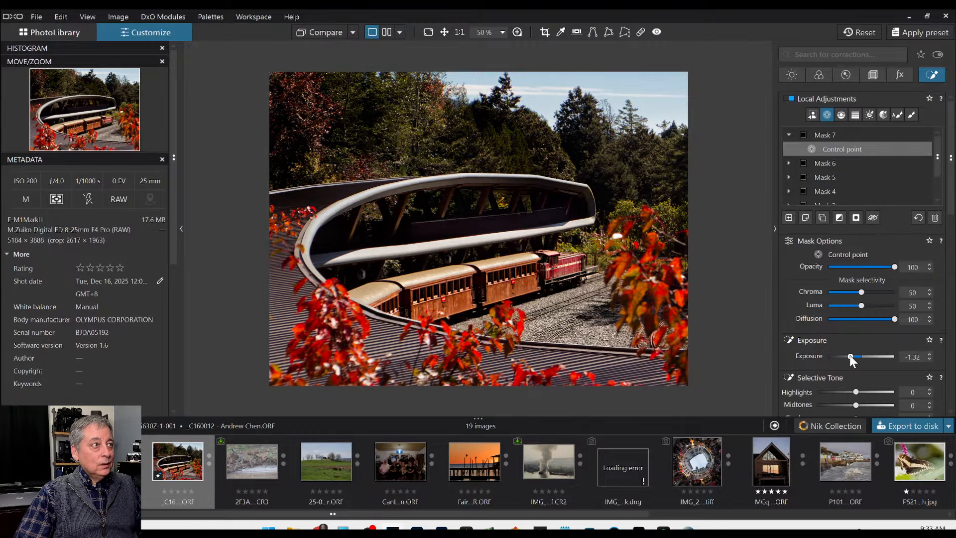
Step: Mask the red tree at the photo's upper-left corner with a control point, setting Exposure to 1.10 and the red channel's Saturation to 98
{"action": "left_click", "coordinate": [789, 218]}
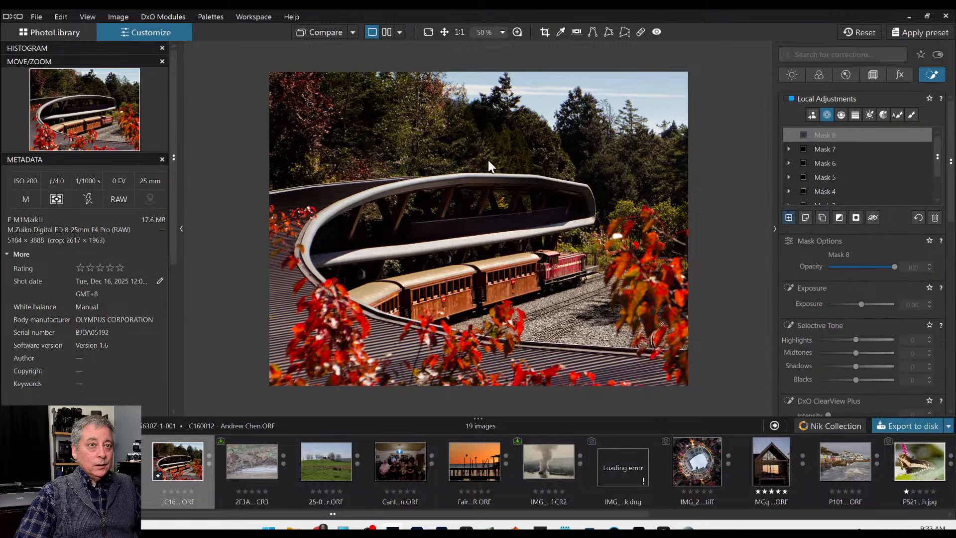
{"action": "left_click", "coordinate": [303, 89]}
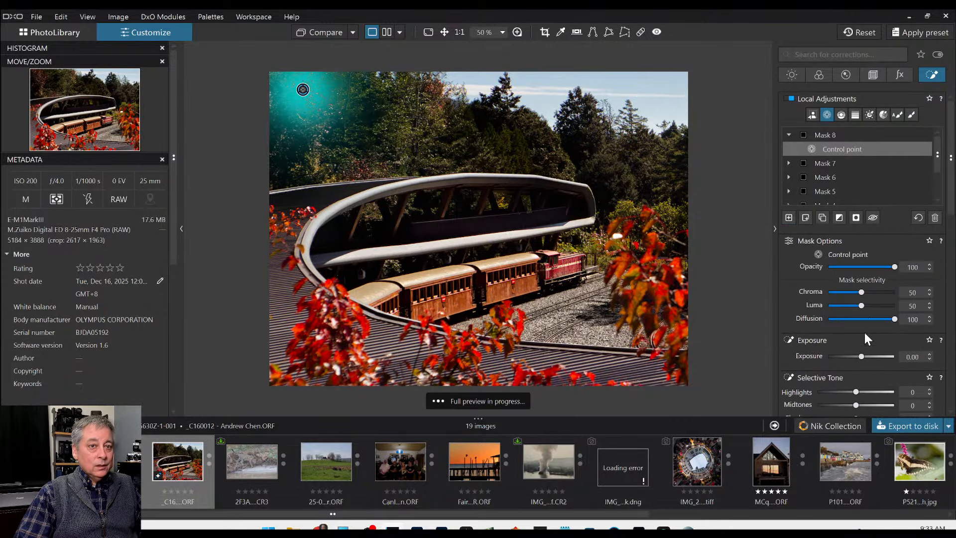
{"action": "left_click_drag", "start_coordinate": [861, 357], "coordinate": [870, 358]}
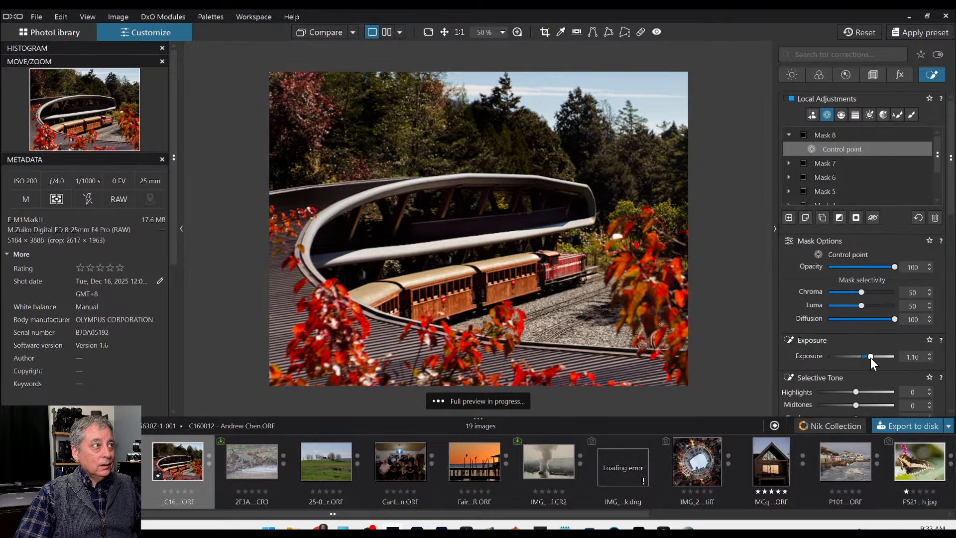
{"action": "scroll", "coordinate": [849, 380], "scroll_direction": "down", "scroll_amount": 3}
{"action": "scroll", "coordinate": [848, 380], "scroll_direction": "down", "scroll_amount": 5}
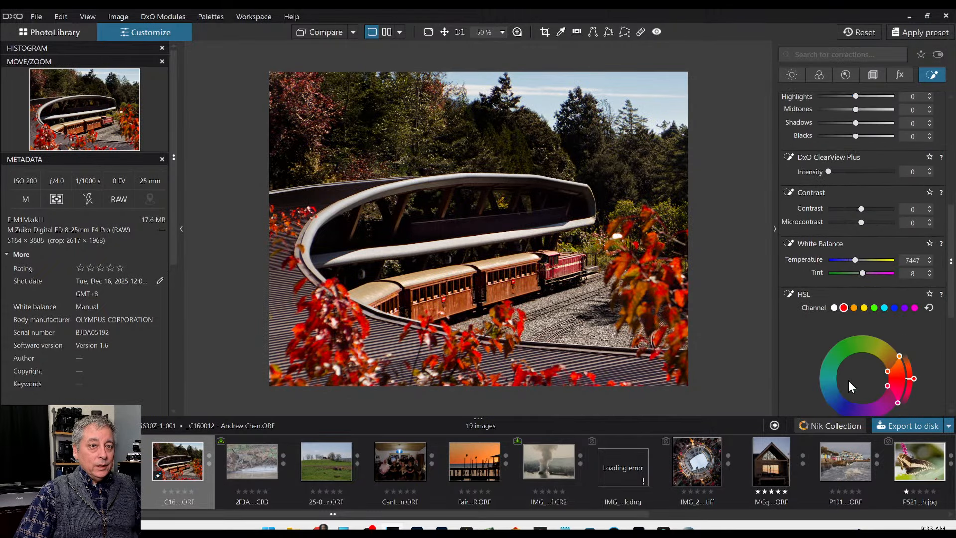
{"action": "left_click_drag", "start_coordinate": [861, 367], "coordinate": [893, 372]}
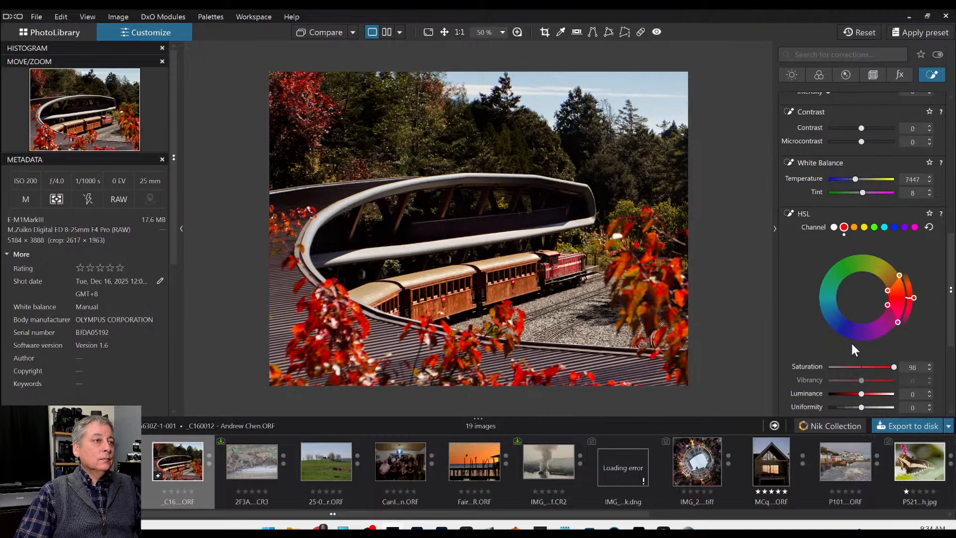
Step: Export the train photo to the original image folder as a full-size, quality 100 JPEG with the suffix -dxo
{"action": "right_click", "coordinate": [681, 241]}
{"action": "left_click", "coordinate": [719, 101]}
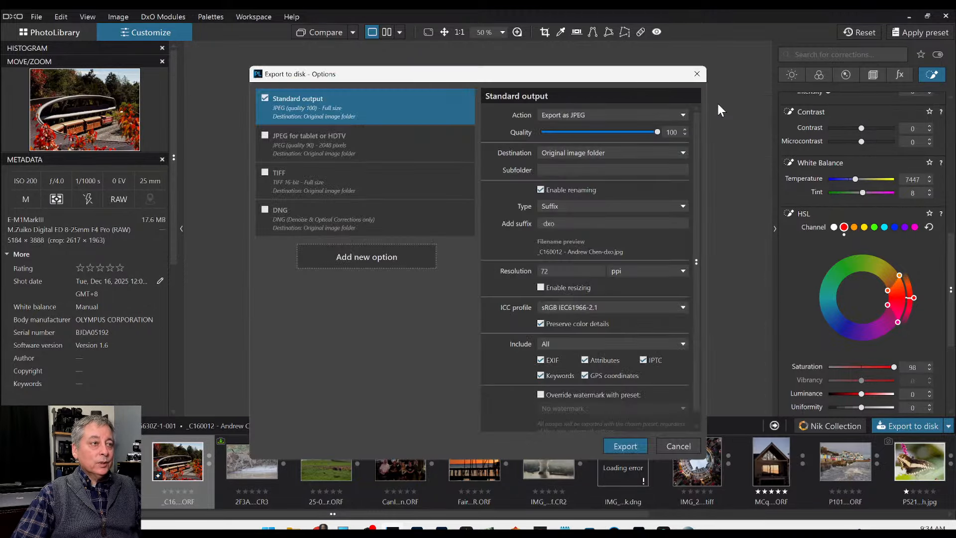
{"action": "key", "text": "Return"}
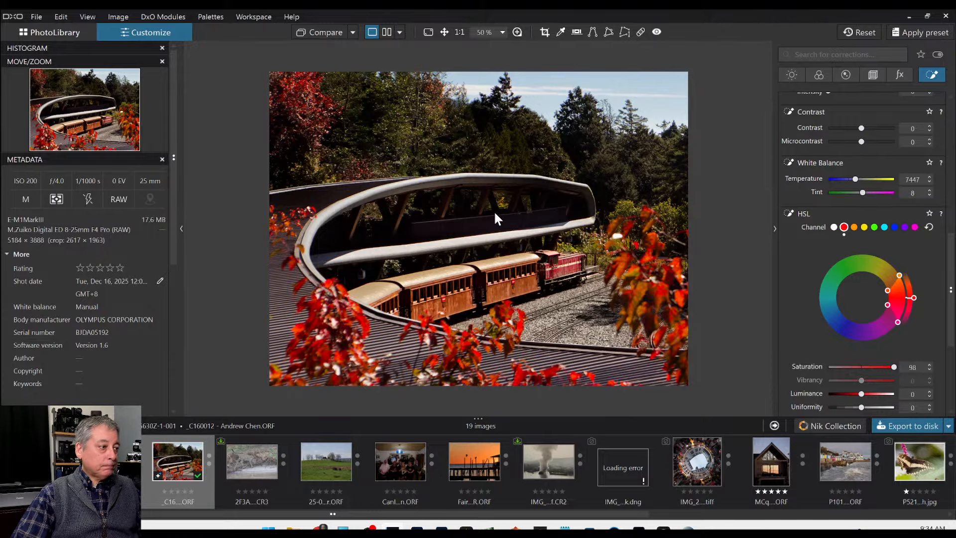
Step: Reset all corrections on the train RAW photo and use it as the reference image
{"action": "left_click", "coordinate": [853, 33]}
{"action": "right_click", "coordinate": [188, 464]}
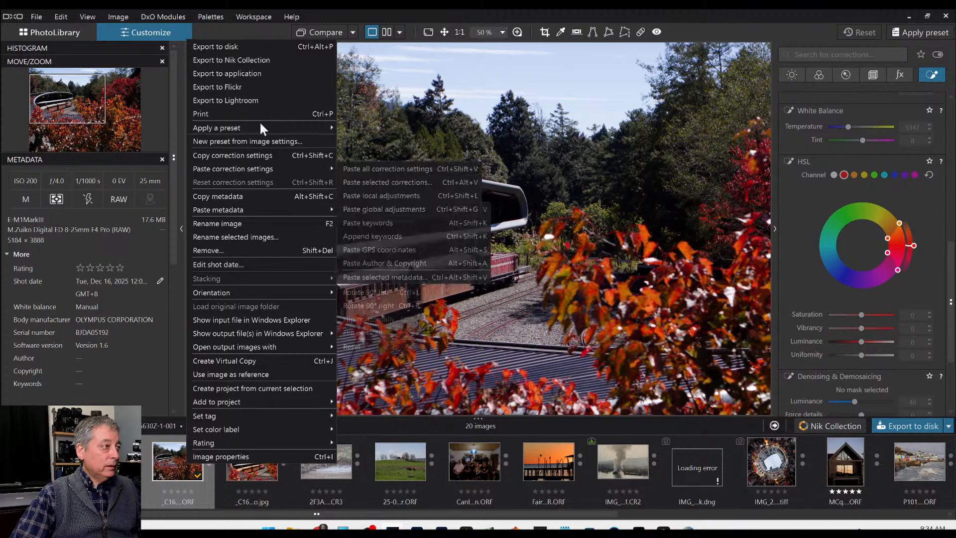
{"action": "left_click", "coordinate": [259, 374]}
Step: Compare the exported train JPEG side by side with the uncorrected RAW, with the side palettes and image browser hidden
{"action": "key", "text": "Tab"}
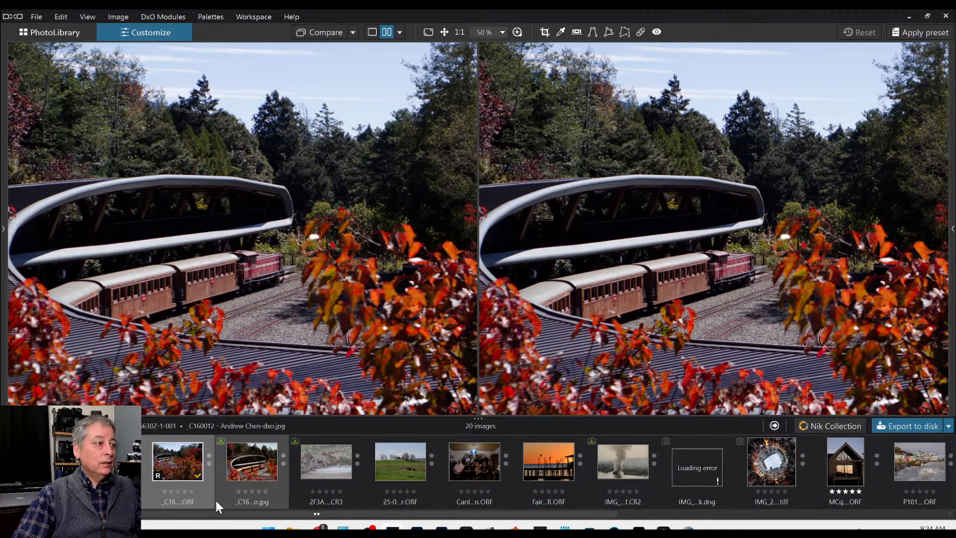
{"action": "left_click", "coordinate": [235, 474]}
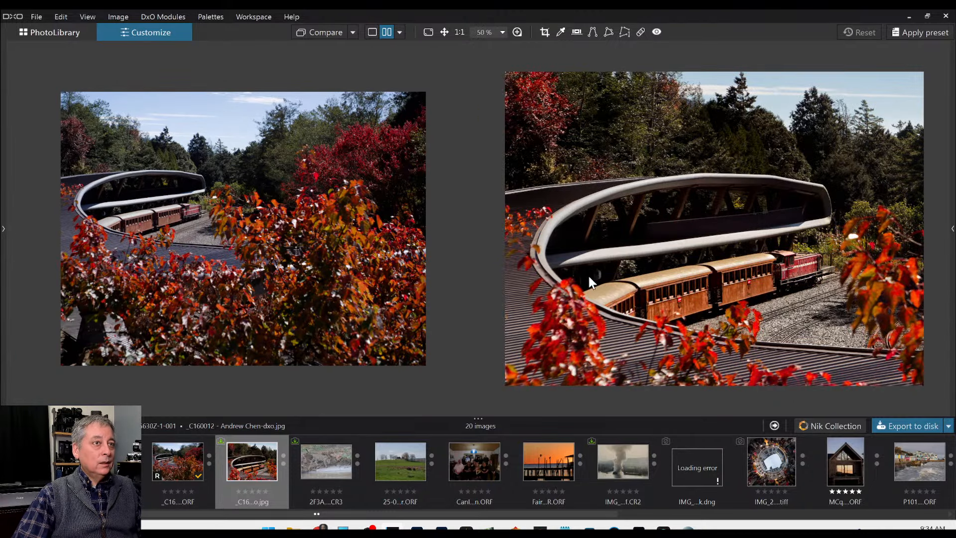
{"action": "left_click_drag", "start_coordinate": [465, 418], "coordinate": [469, 479]}
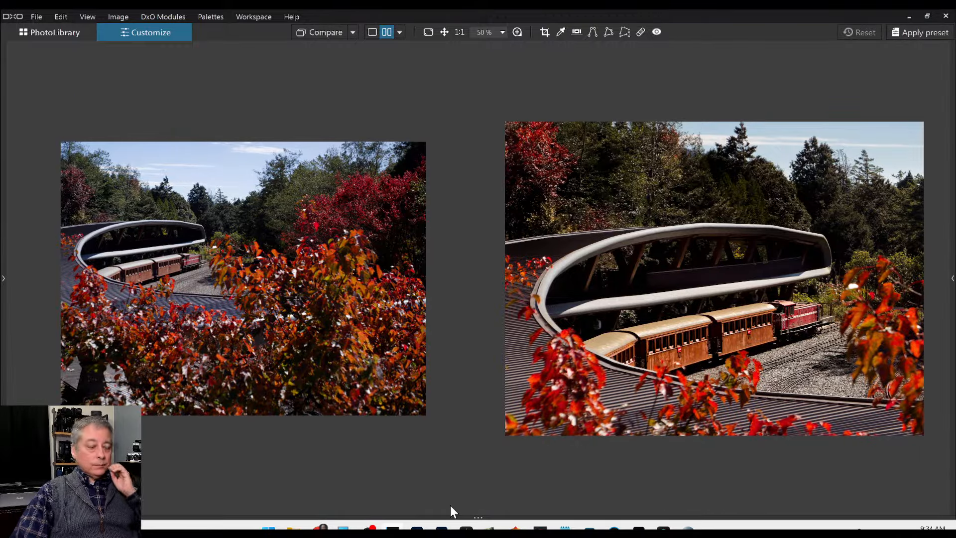
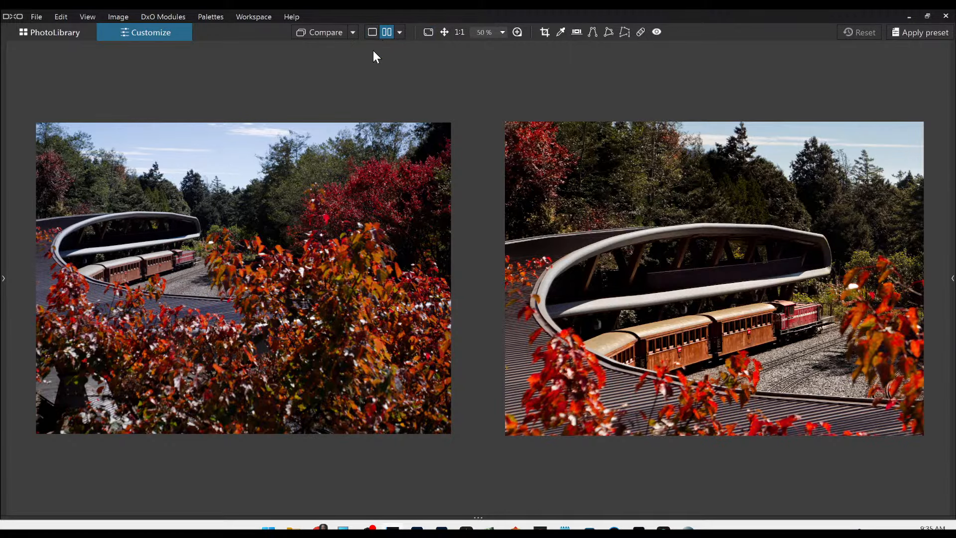
Step: View the exported train photo on its own at 60 % zoom, then restore the side palettes
{"action": "left_click", "coordinate": [372, 31]}
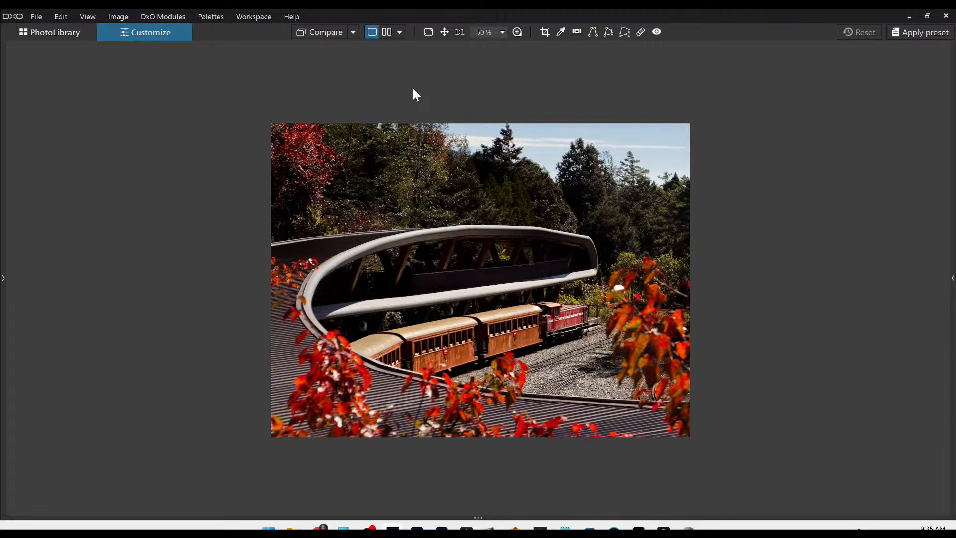
{"action": "scroll", "coordinate": [546, 343], "scroll_direction": "up", "scroll_amount": 1}
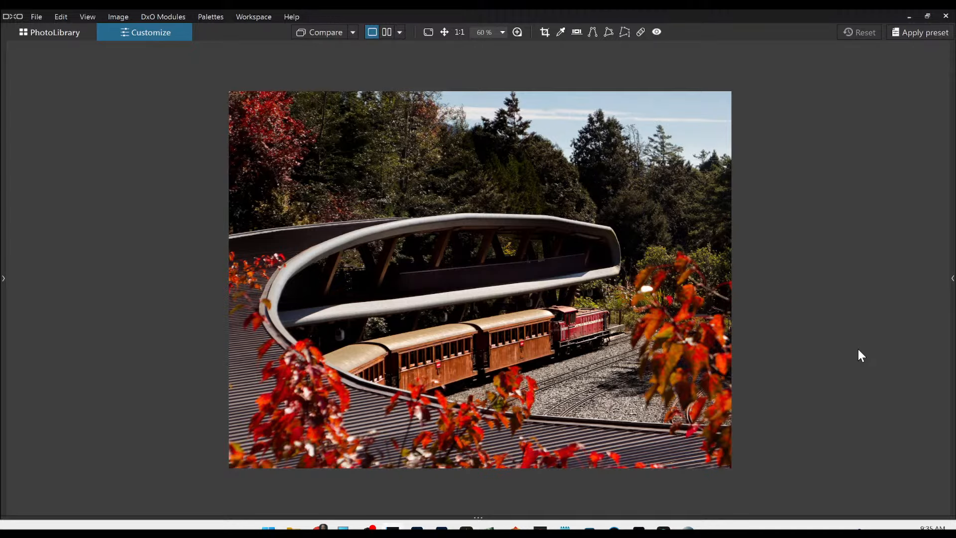
{"action": "key", "text": "F9"}
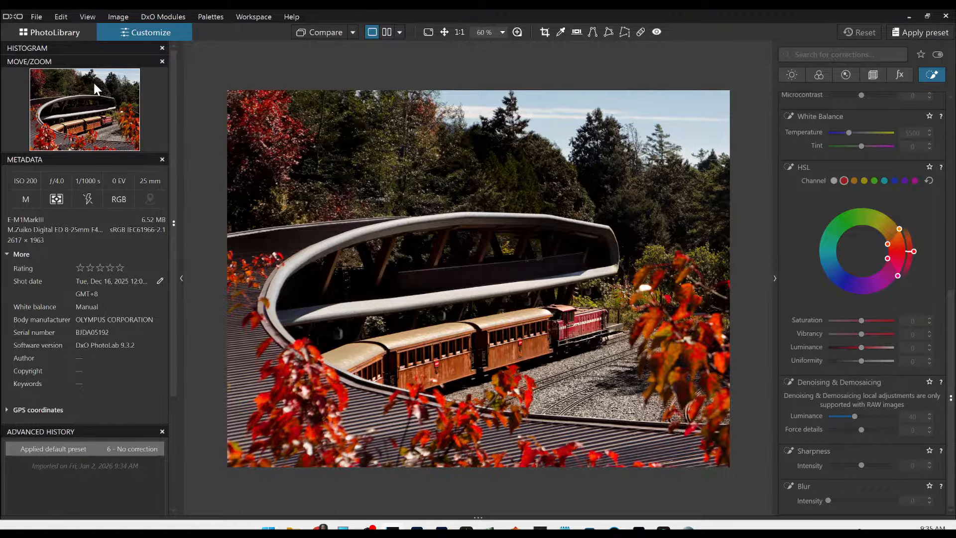
Step: Open the jaguar RAW photo, the 2F3A5617 CR3 file, from the photo library for customizing
{"action": "left_click", "coordinate": [69, 35]}
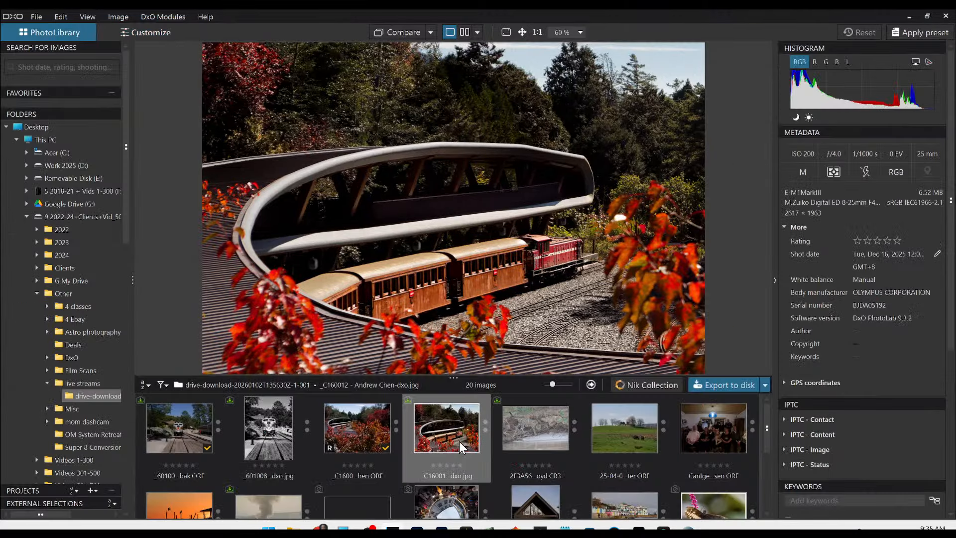
{"action": "left_click", "coordinate": [535, 430]}
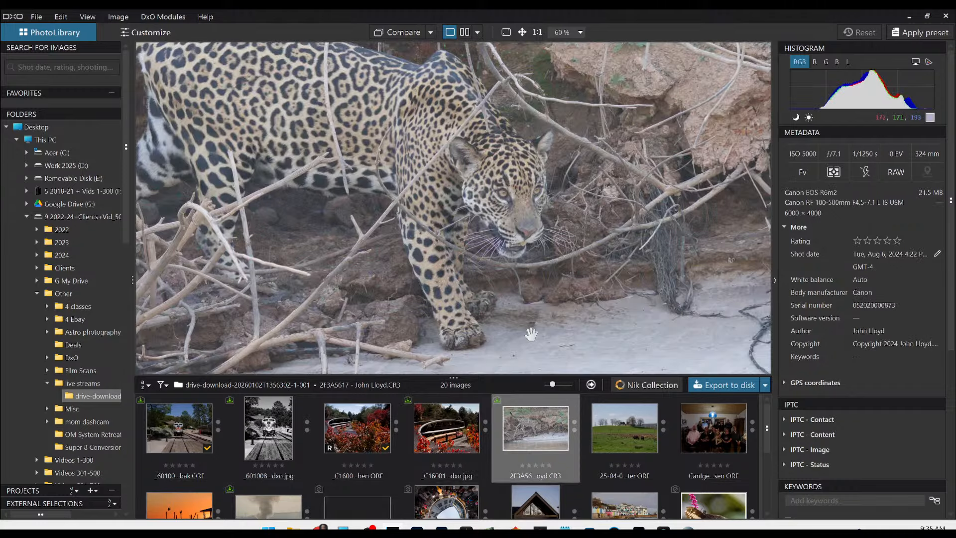
{"action": "double_click", "coordinate": [541, 428]}
Step: Apply the first default preset among the general purpose presets to the jaguar photo
{"action": "scroll", "coordinate": [521, 371], "scroll_direction": "down", "scroll_amount": 1}
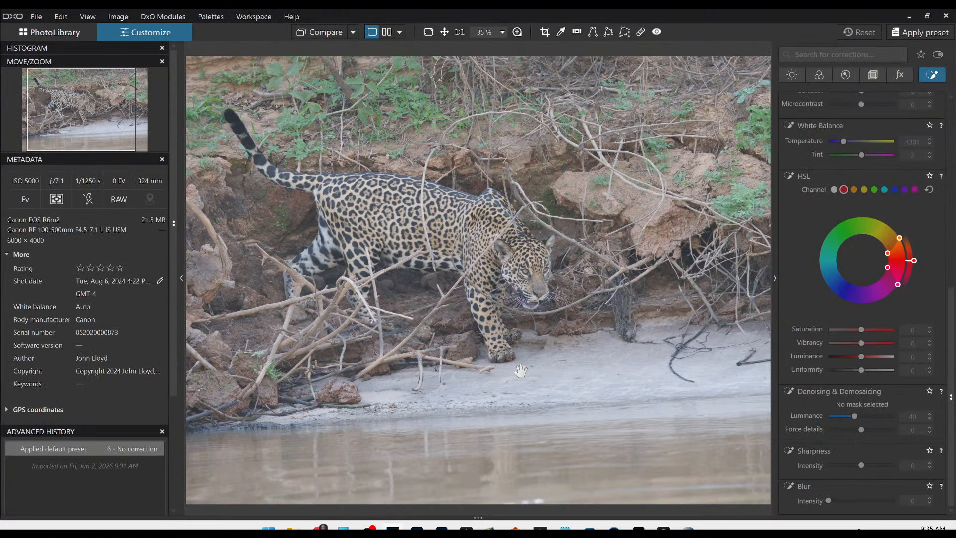
{"action": "scroll", "coordinate": [521, 371], "scroll_direction": "down", "scroll_amount": 1}
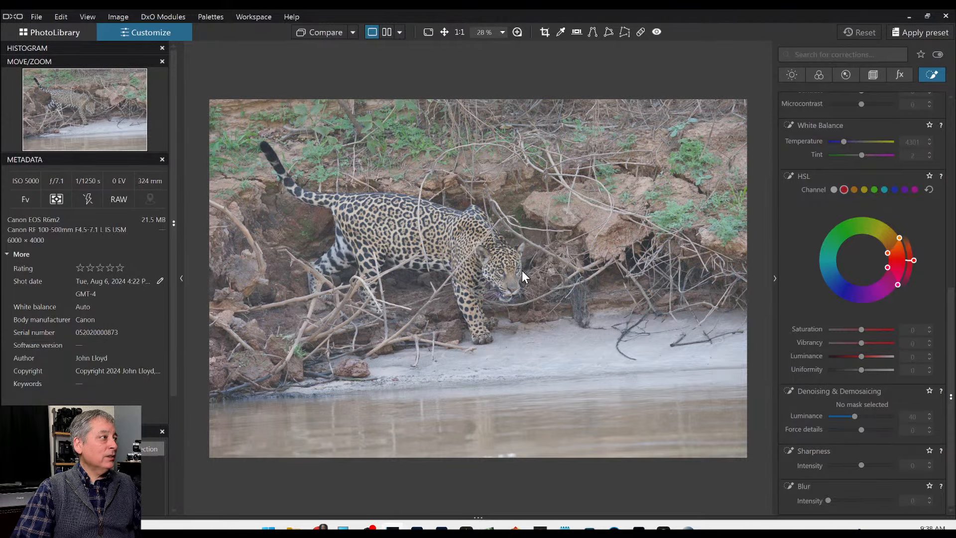
{"action": "scroll", "coordinate": [515, 282], "scroll_direction": "up", "scroll_amount": 1}
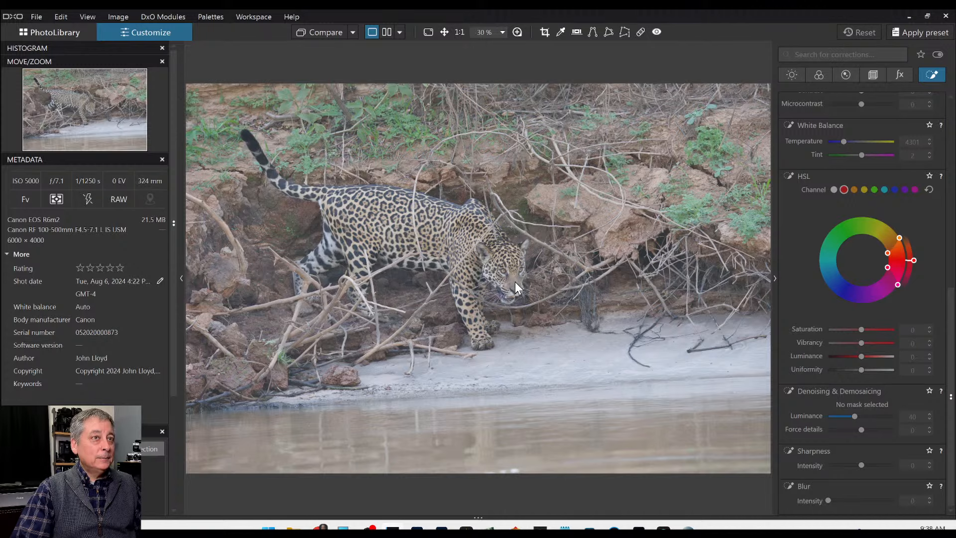
{"action": "scroll", "coordinate": [515, 282], "scroll_direction": "down", "scroll_amount": 1}
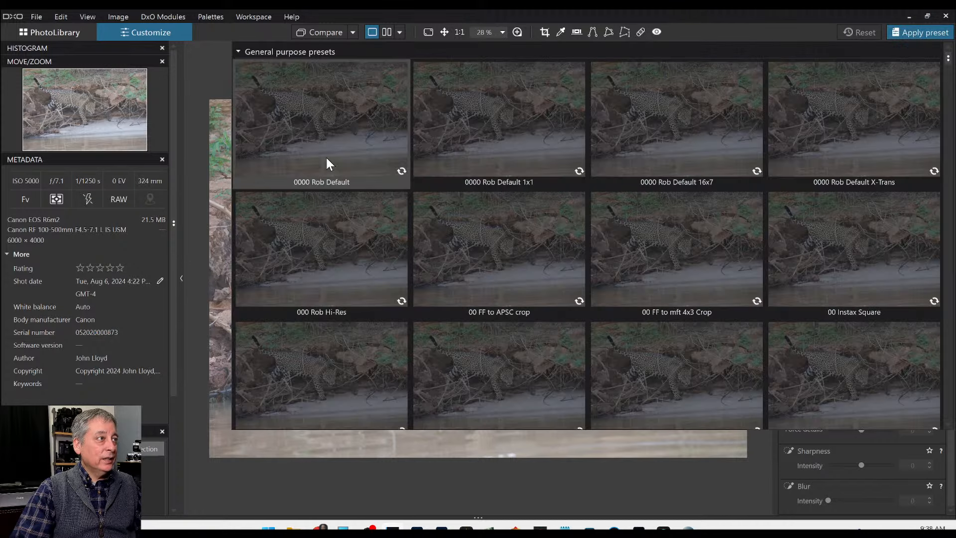
{"action": "left_click", "coordinate": [328, 160]}
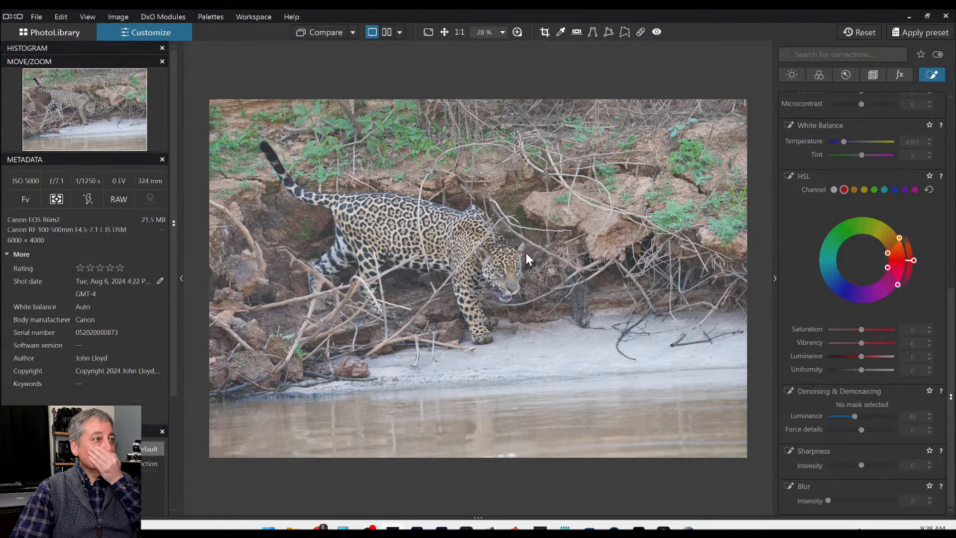
Step: Examine the jaguar's face and the surrounding branches up close and in the full frame
{"action": "scroll", "coordinate": [526, 252], "scroll_direction": "up", "scroll_amount": 4}
{"action": "scroll", "coordinate": [526, 252], "scroll_direction": "up", "scroll_amount": 2}
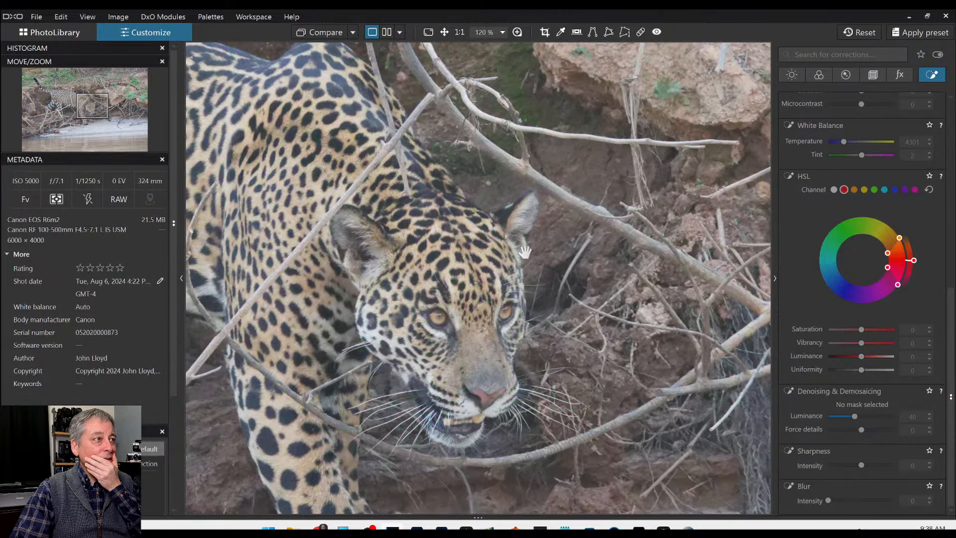
{"action": "scroll", "coordinate": [526, 253], "scroll_direction": "down", "scroll_amount": 3}
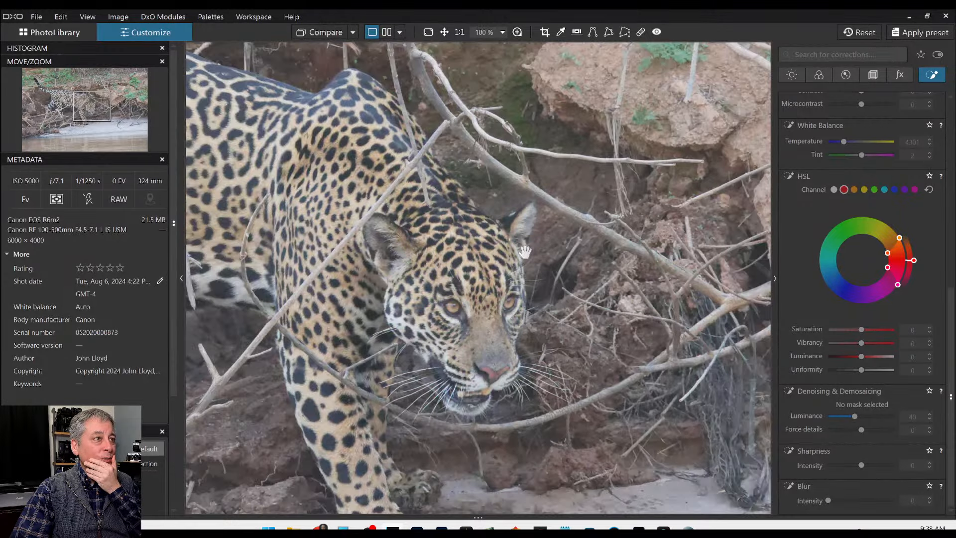
{"action": "scroll", "coordinate": [525, 252], "scroll_direction": "down", "scroll_amount": 3}
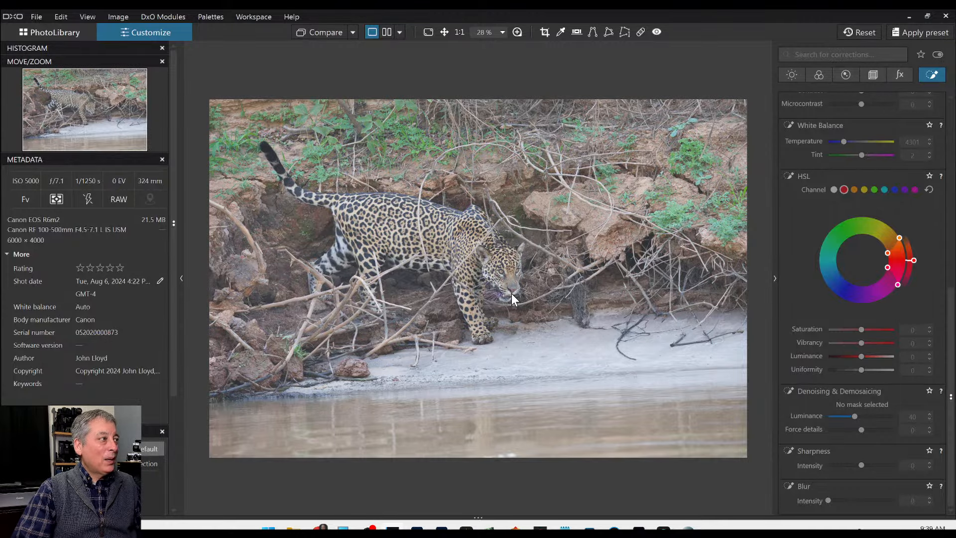
{"action": "scroll", "coordinate": [511, 294], "scroll_direction": "up", "scroll_amount": 4}
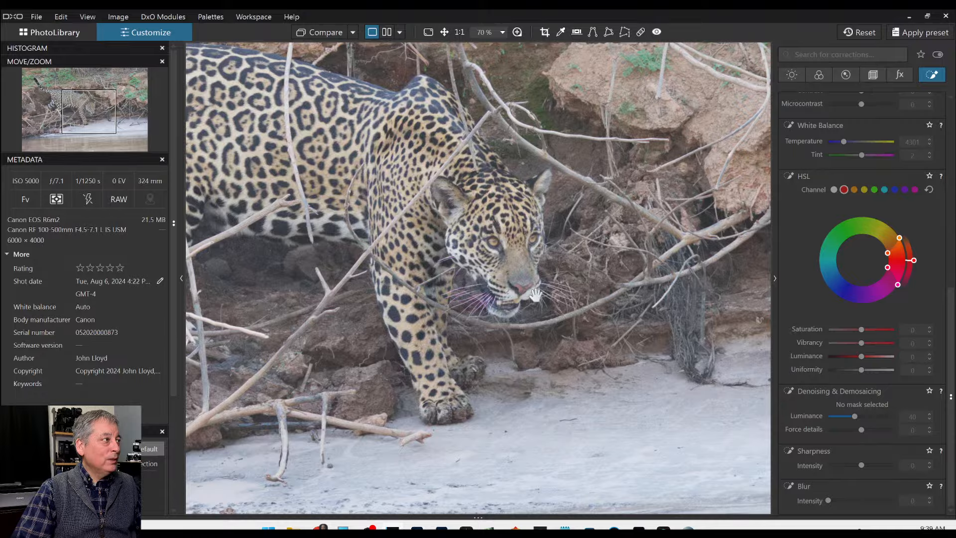
{"action": "scroll", "coordinate": [533, 295], "scroll_direction": "up", "scroll_amount": 2}
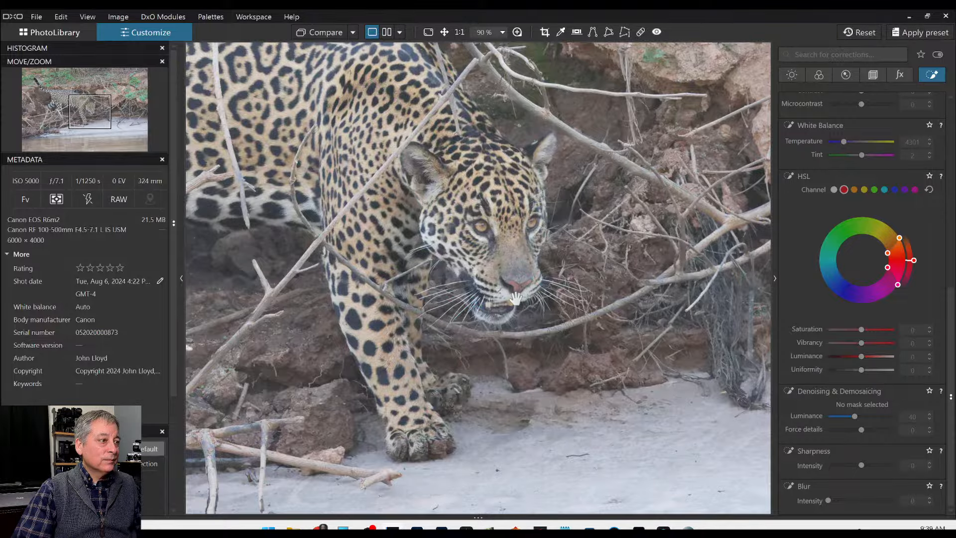
Step: Examine the jaguar's eyes, shoulder and back fur at 160 % zoom, then view the whole photo
{"action": "scroll", "coordinate": [516, 299], "scroll_direction": "up", "scroll_amount": 3}
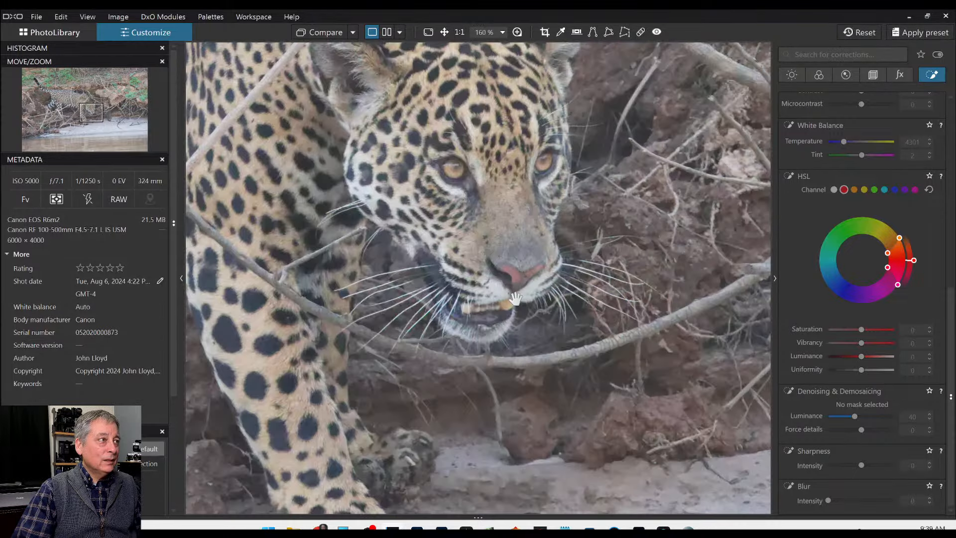
{"action": "left_click_drag", "start_coordinate": [411, 124], "coordinate": [587, 311]}
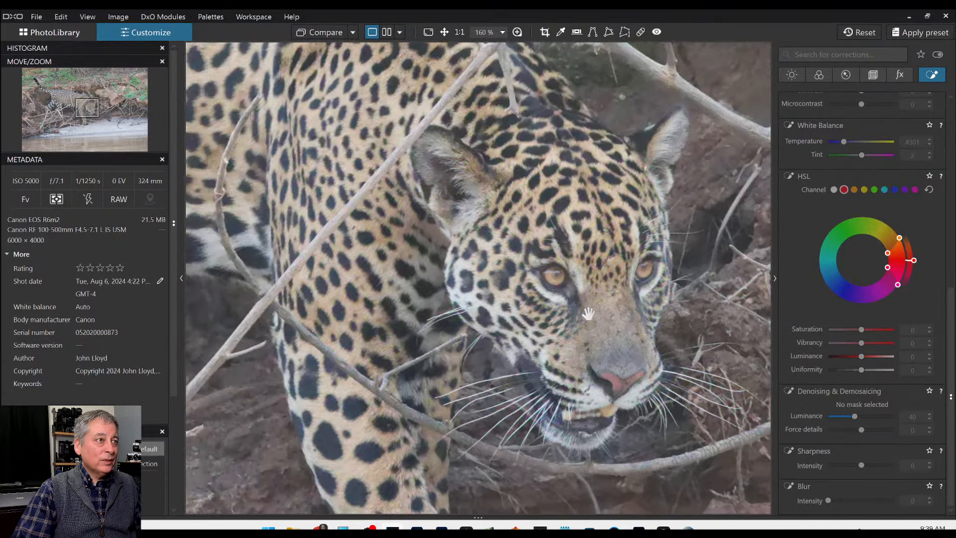
{"action": "left_click_drag", "start_coordinate": [455, 245], "coordinate": [530, 307]}
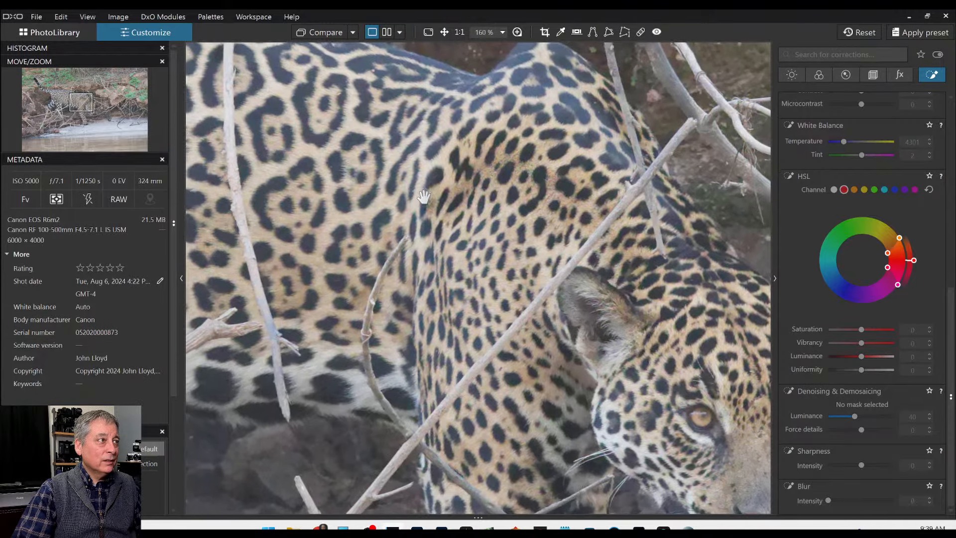
{"action": "left_click_drag", "start_coordinate": [423, 196], "coordinate": [463, 240]}
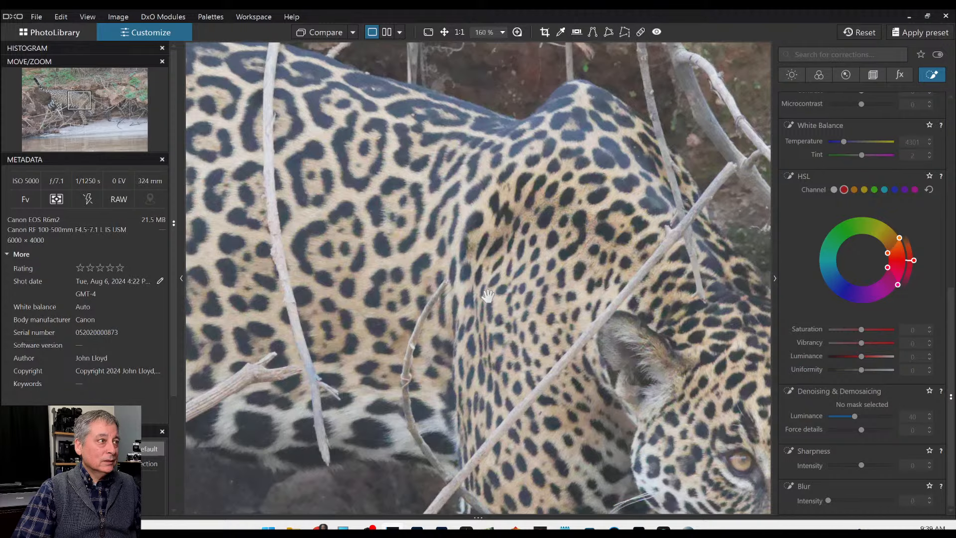
{"action": "scroll", "coordinate": [488, 296], "scroll_direction": "down", "scroll_amount": 5}
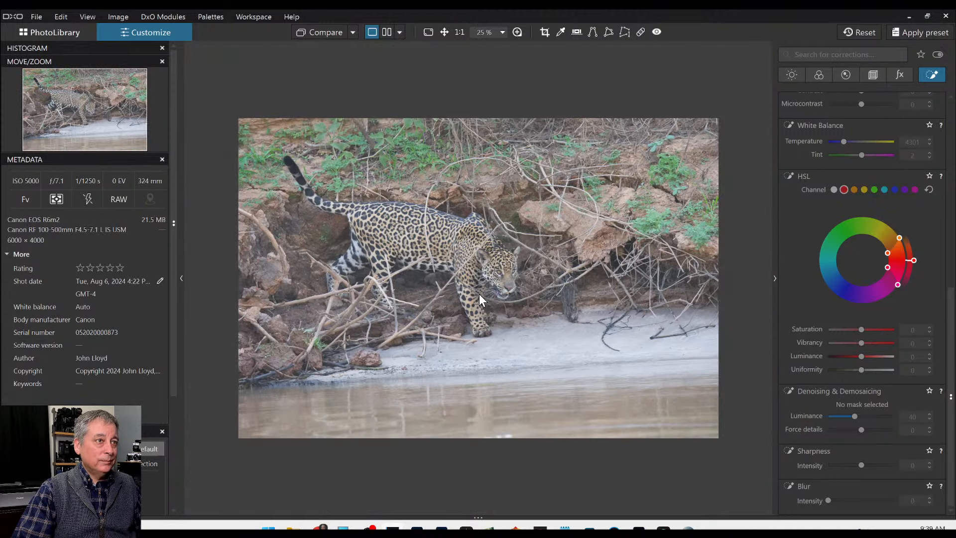
Step: Turn on the Contrast correction for the jaguar photo and set the DxO ClearView Plus intensity to 26
{"action": "left_click", "coordinate": [873, 75]}
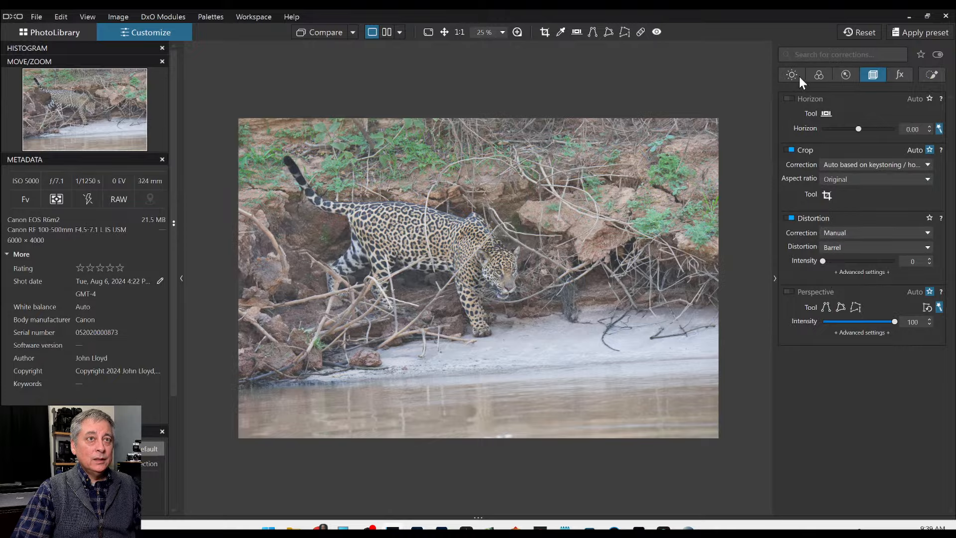
{"action": "left_click", "coordinate": [815, 76]}
{"action": "scroll", "coordinate": [841, 242], "scroll_direction": "down", "scroll_amount": 2}
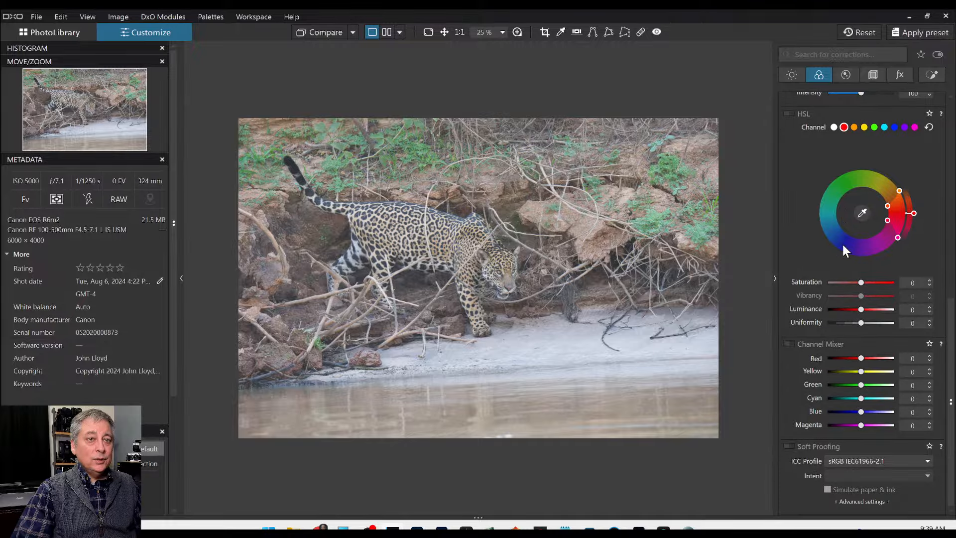
{"action": "scroll", "coordinate": [825, 218], "scroll_direction": "up", "scroll_amount": 3}
{"action": "left_click", "coordinate": [784, 73]}
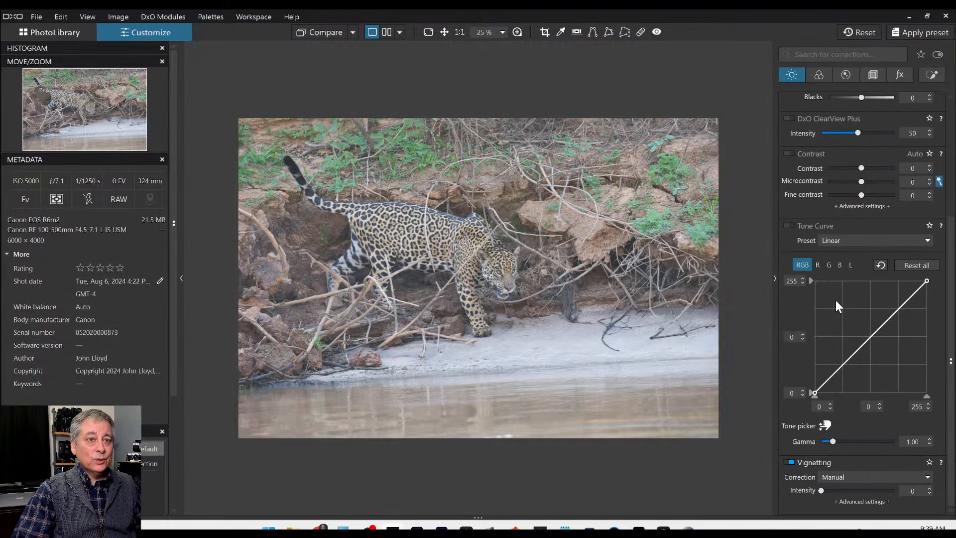
{"action": "scroll", "coordinate": [831, 293], "scroll_direction": "up", "scroll_amount": 5}
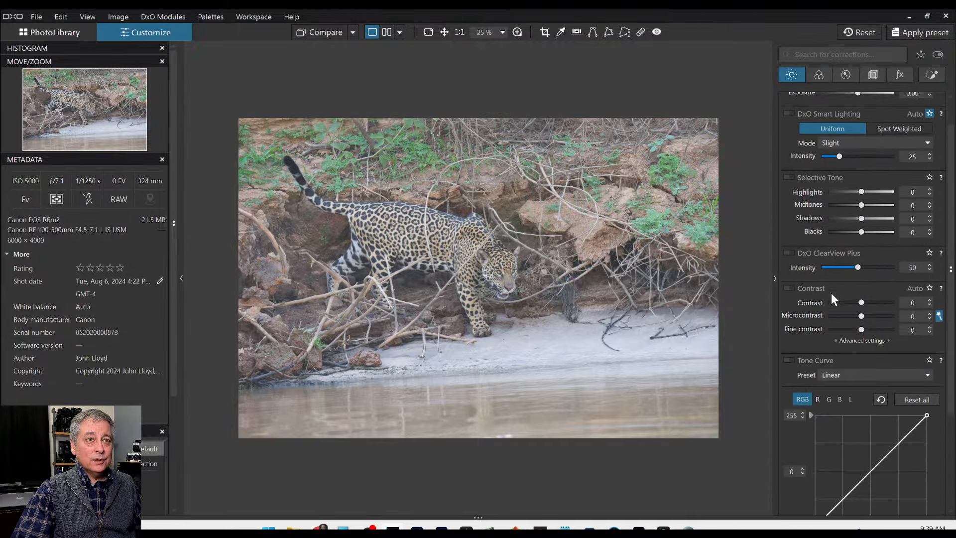
{"action": "left_click", "coordinate": [790, 316]}
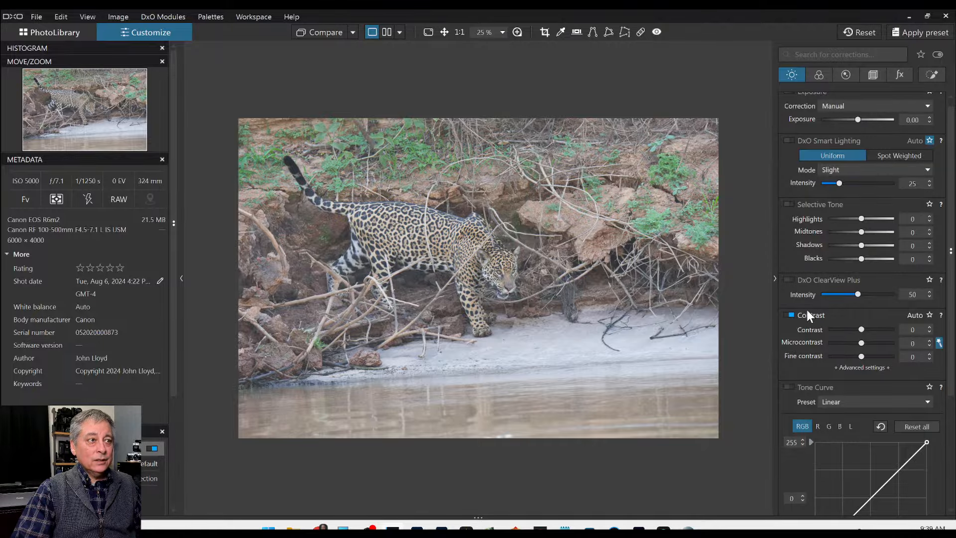
{"action": "left_click", "coordinate": [834, 294]}
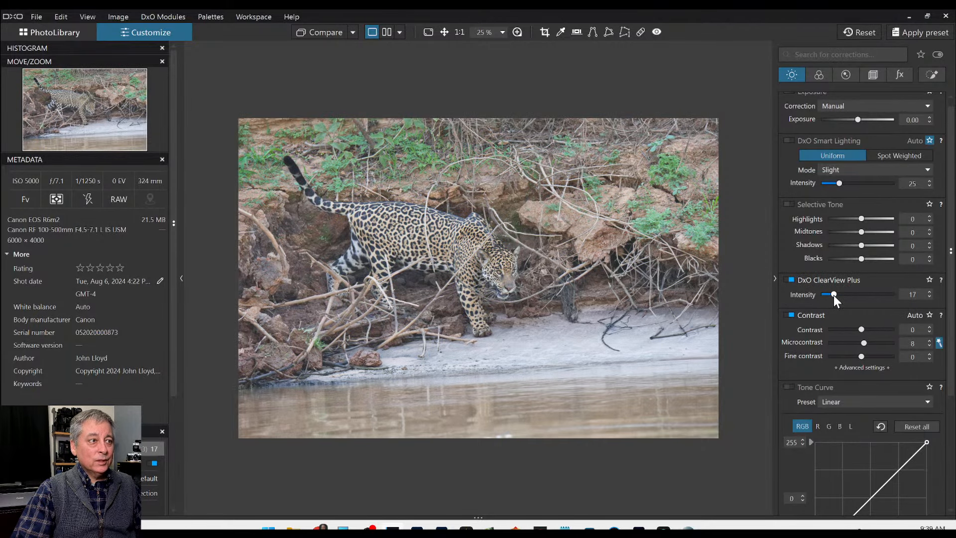
{"action": "left_click_drag", "start_coordinate": [833, 295], "coordinate": [839, 295]}
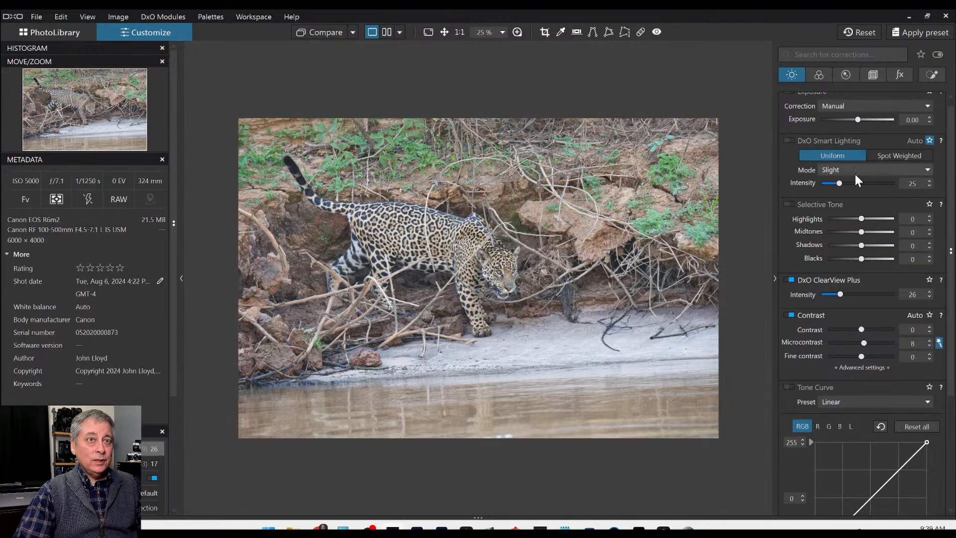
Step: Straighten the shoreline with a horizon correction of 2.40, then review the automatic crop and accept it
{"action": "scroll", "coordinate": [855, 170], "scroll_direction": "up", "scroll_amount": 1}
{"action": "left_click", "coordinate": [873, 75]}
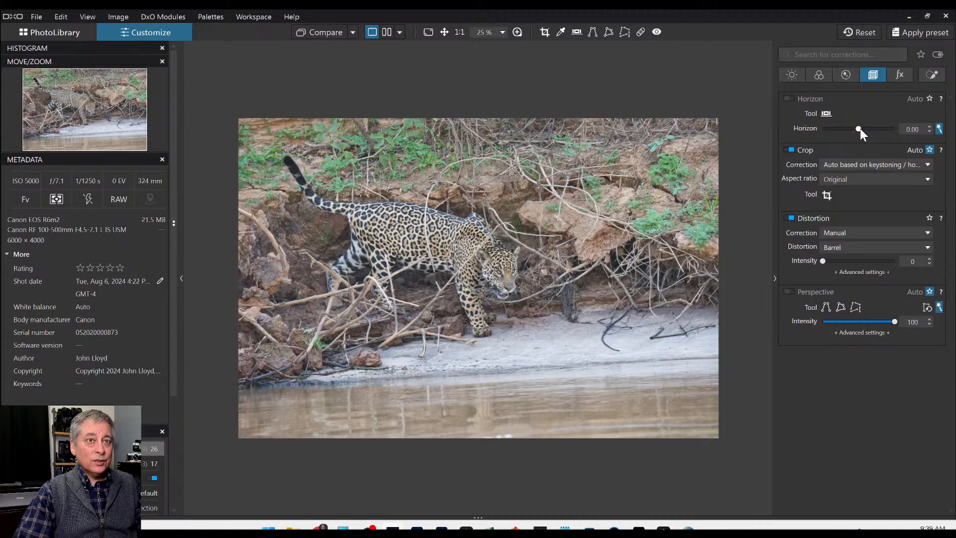
{"action": "left_click_drag", "start_coordinate": [859, 130], "coordinate": [865, 132]}
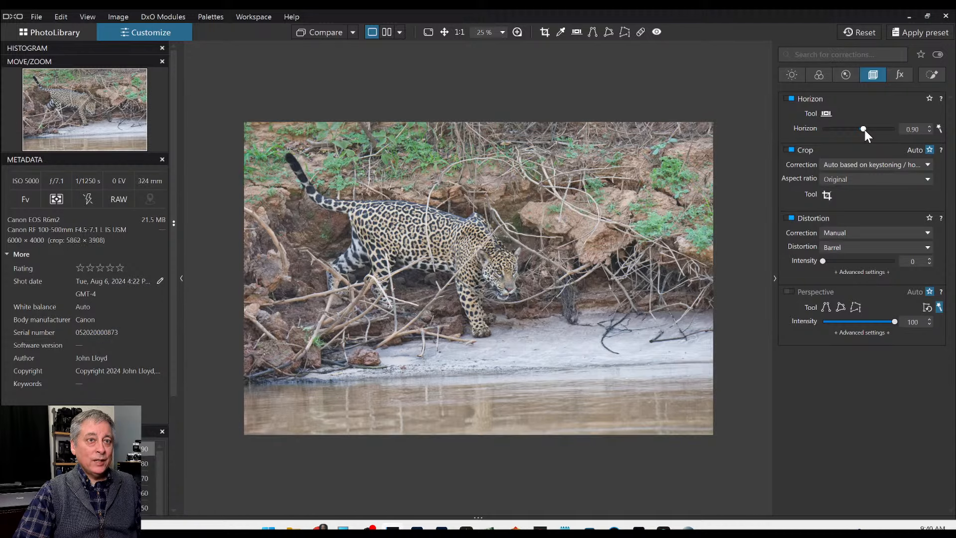
{"action": "left_click_drag", "start_coordinate": [864, 130], "coordinate": [865, 130]}
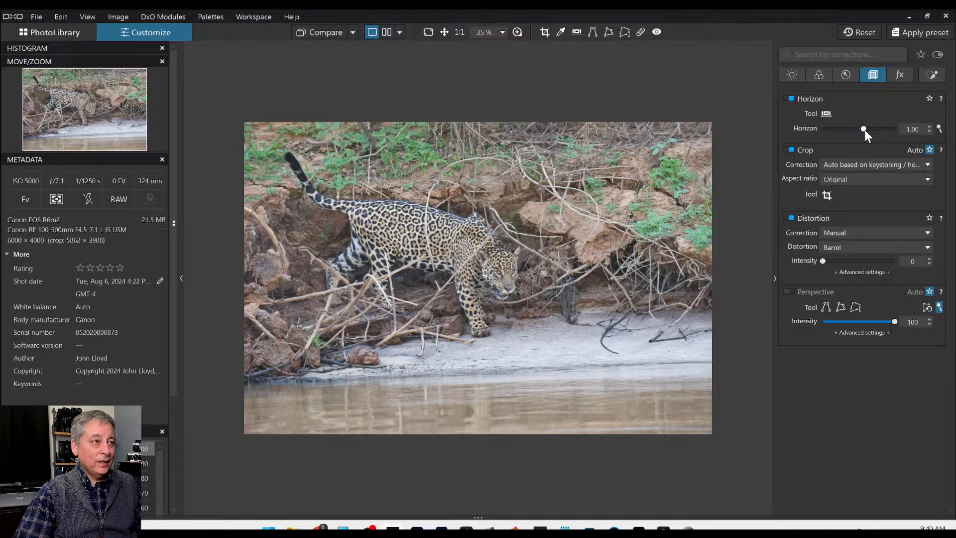
{"action": "scroll", "coordinate": [864, 129], "scroll_direction": "up", "scroll_amount": 7}
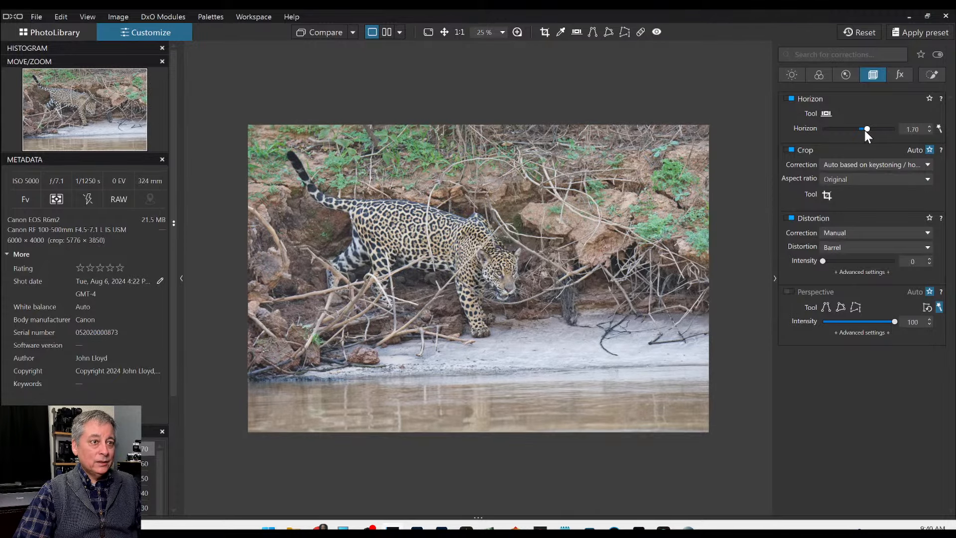
{"action": "scroll", "coordinate": [864, 130], "scroll_direction": "up", "scroll_amount": 2}
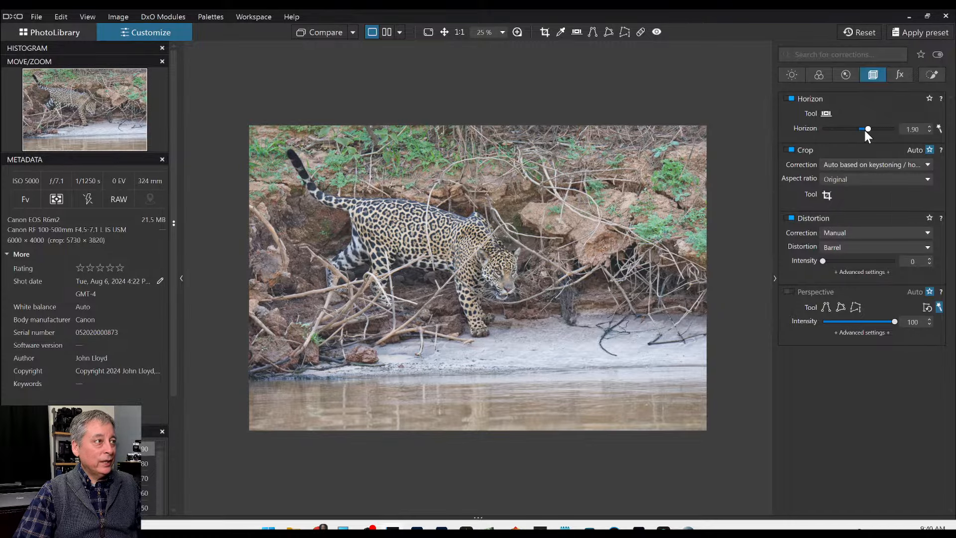
{"action": "scroll", "coordinate": [864, 130], "scroll_direction": "up", "scroll_amount": 3}
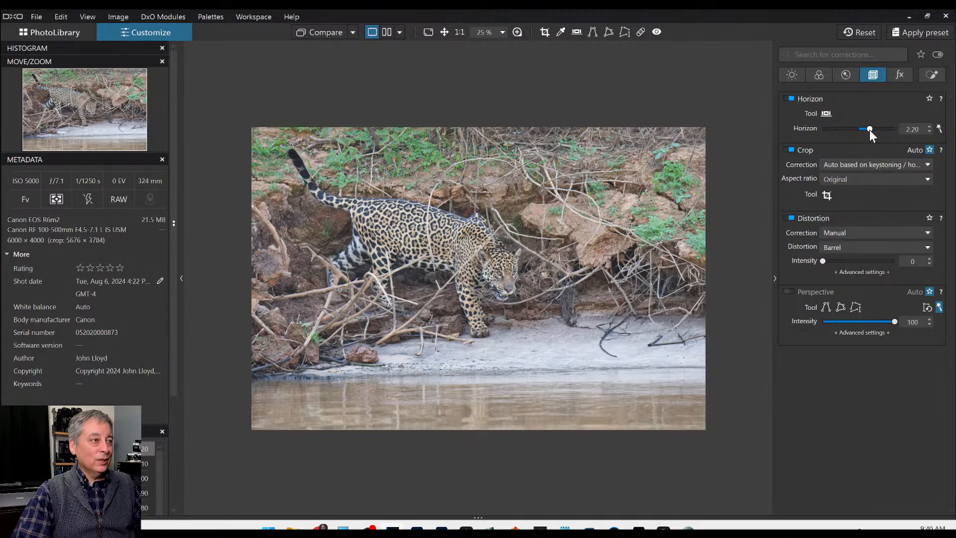
{"action": "scroll", "coordinate": [869, 130], "scroll_direction": "up", "scroll_amount": 2}
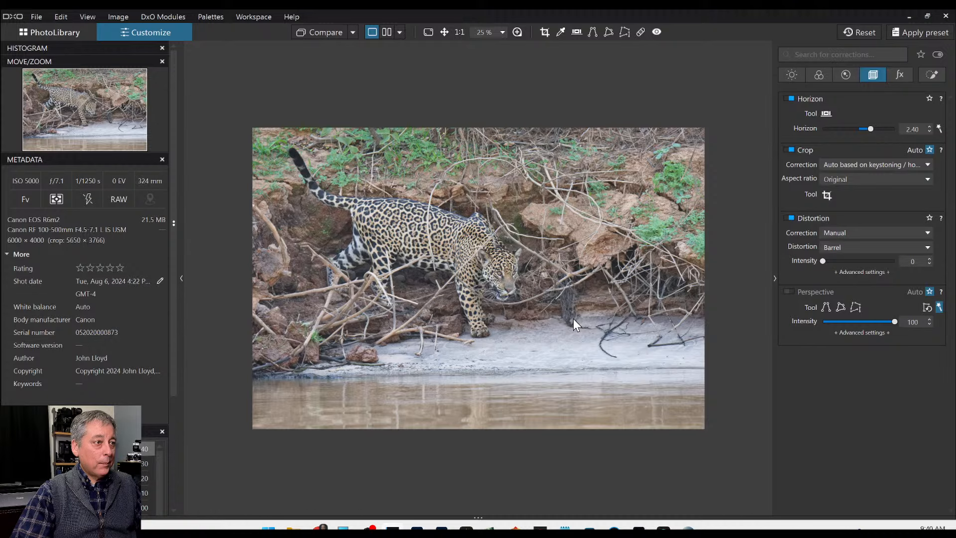
{"action": "left_click", "coordinate": [826, 195]}
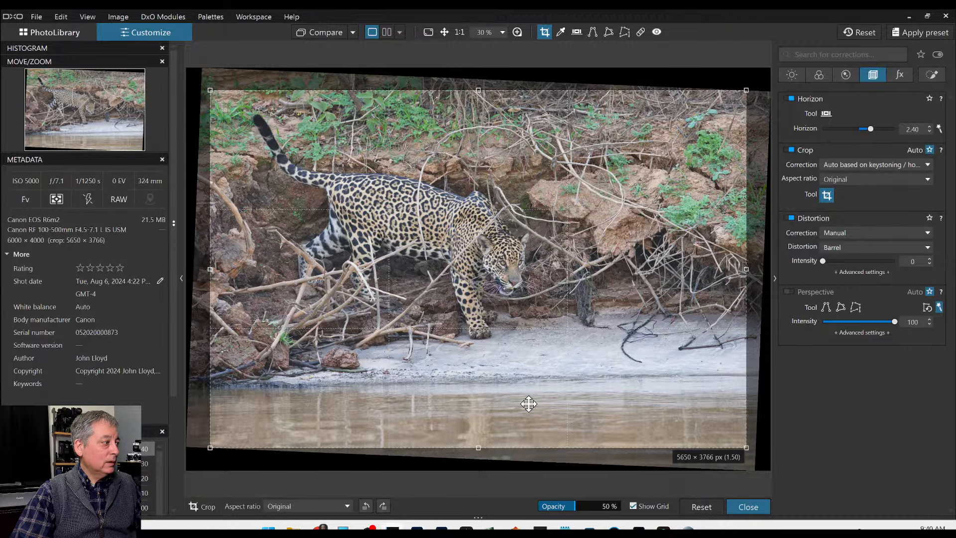
{"action": "key", "text": "Return"}
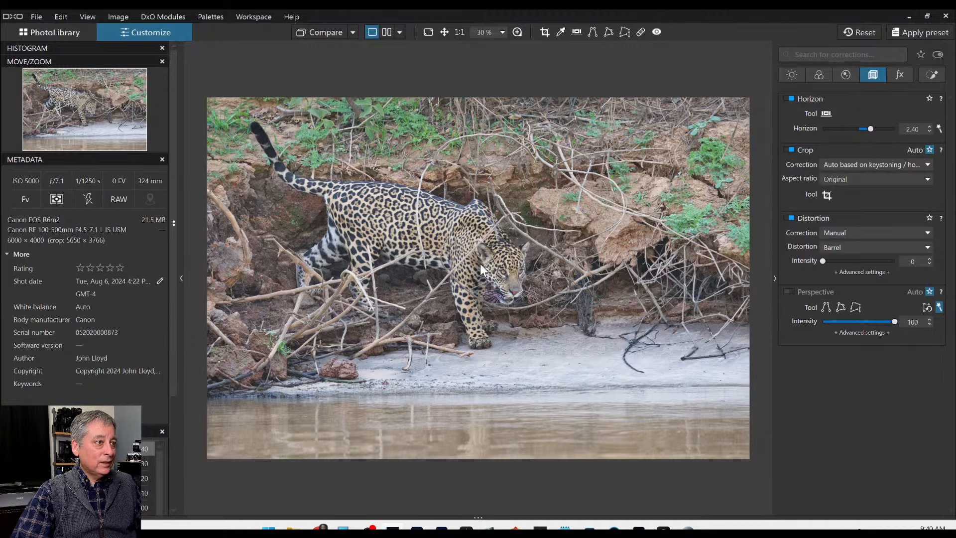
Step: Lower the overall exposure of the photo to -1.27 and create an AI mask covering the jaguar
{"action": "left_click", "coordinate": [795, 76]}
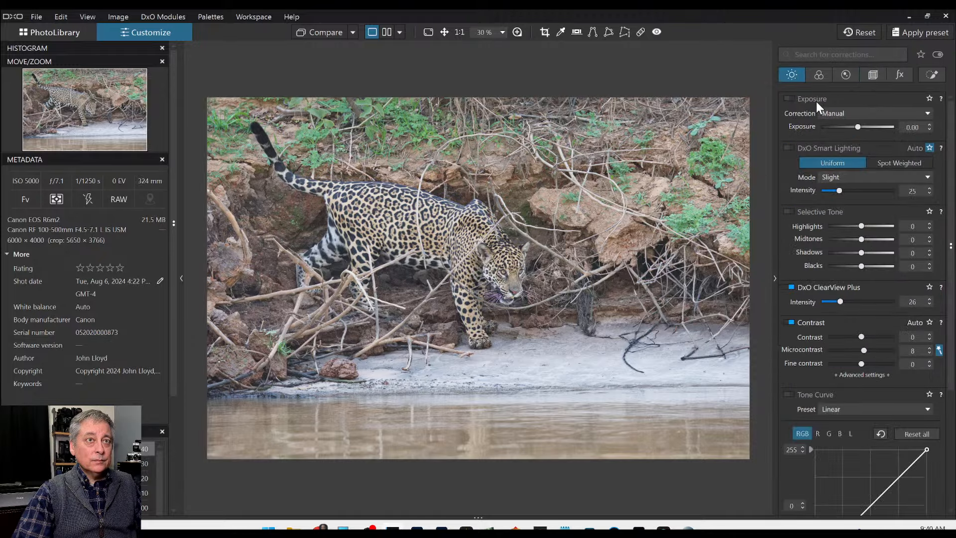
{"action": "left_click_drag", "start_coordinate": [856, 126], "coordinate": [847, 126]}
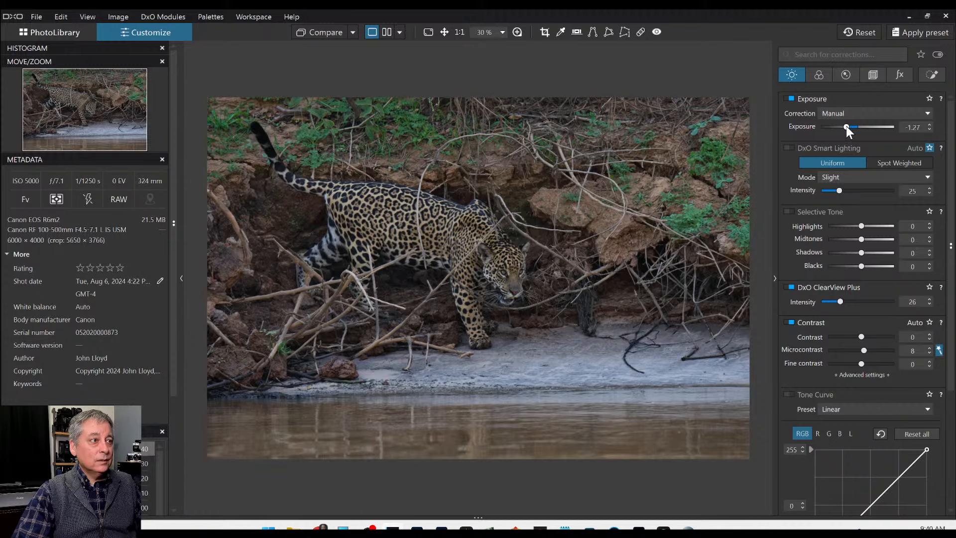
{"action": "left_click", "coordinate": [931, 75]}
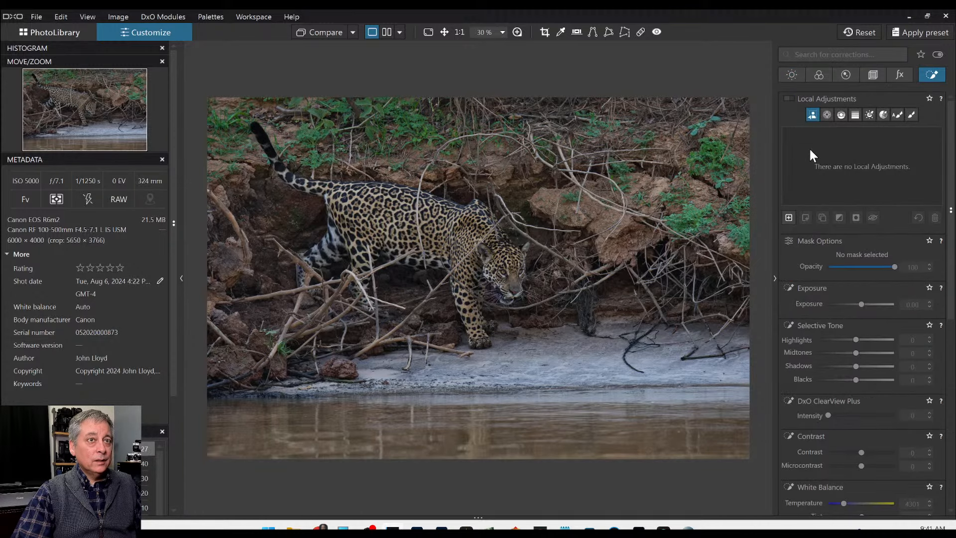
{"action": "left_click", "coordinate": [459, 243]}
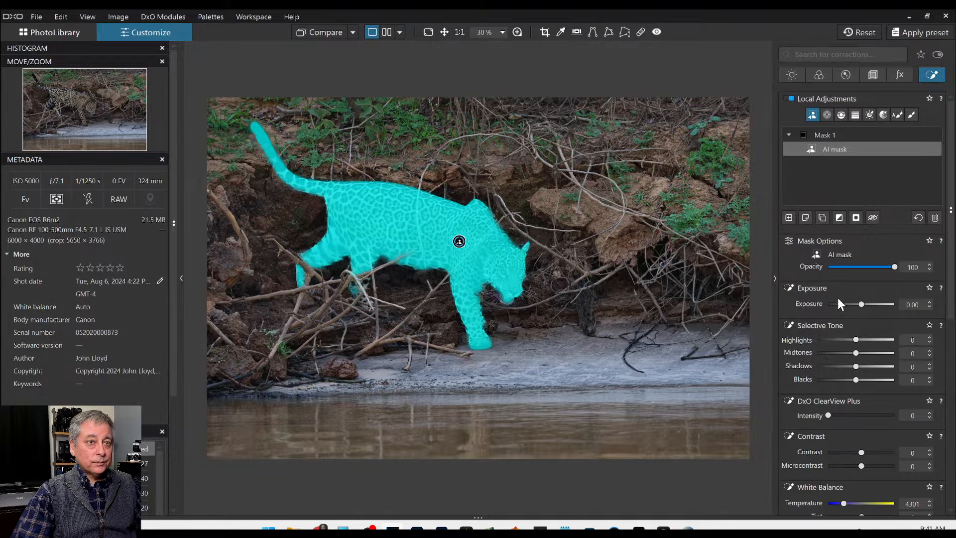
Step: Set the jaguar mask's exposure to 0.50 and microcontrast to 12, and raise its sharpness slightly
{"action": "scroll", "coordinate": [859, 305], "scroll_direction": "up", "scroll_amount": 6}
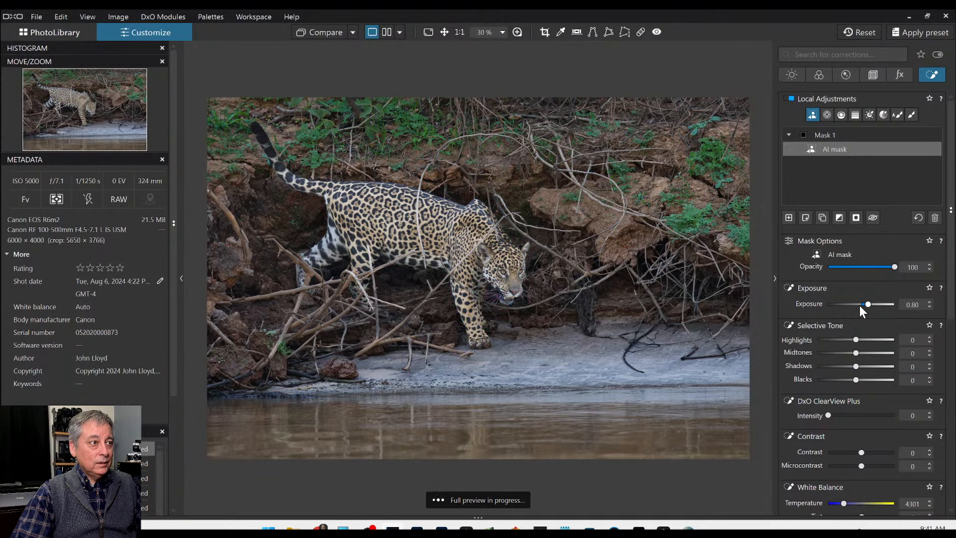
{"action": "scroll", "coordinate": [458, 243], "scroll_direction": "down", "scroll_amount": 1}
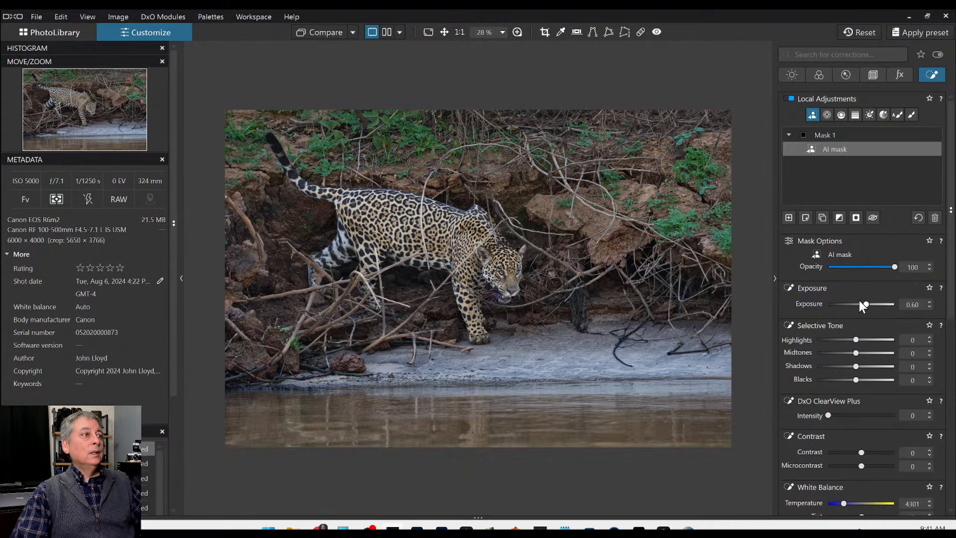
{"action": "key", "text": "Escape"}
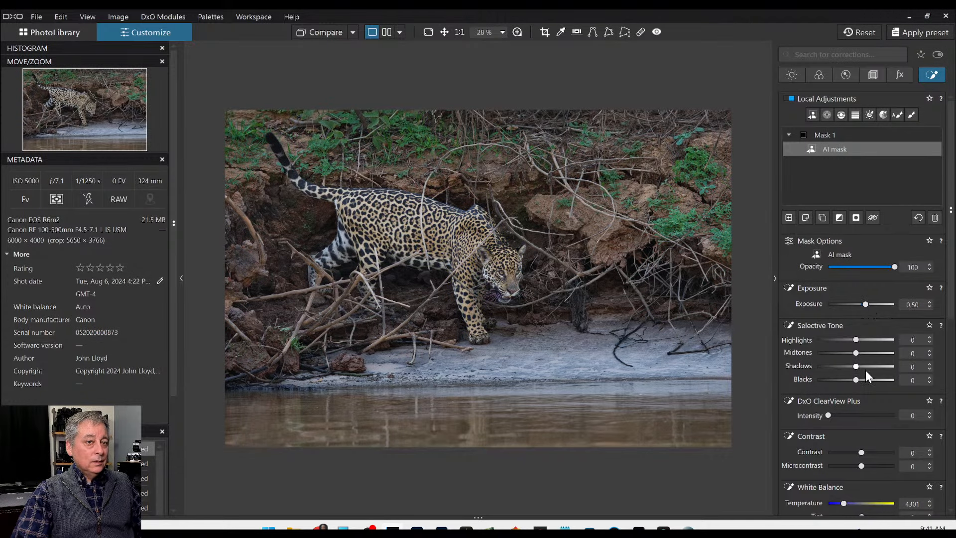
{"action": "scroll", "coordinate": [858, 425], "scroll_direction": "down", "scroll_amount": 2}
{"action": "scroll", "coordinate": [868, 412], "scroll_direction": "down", "scroll_amount": 3}
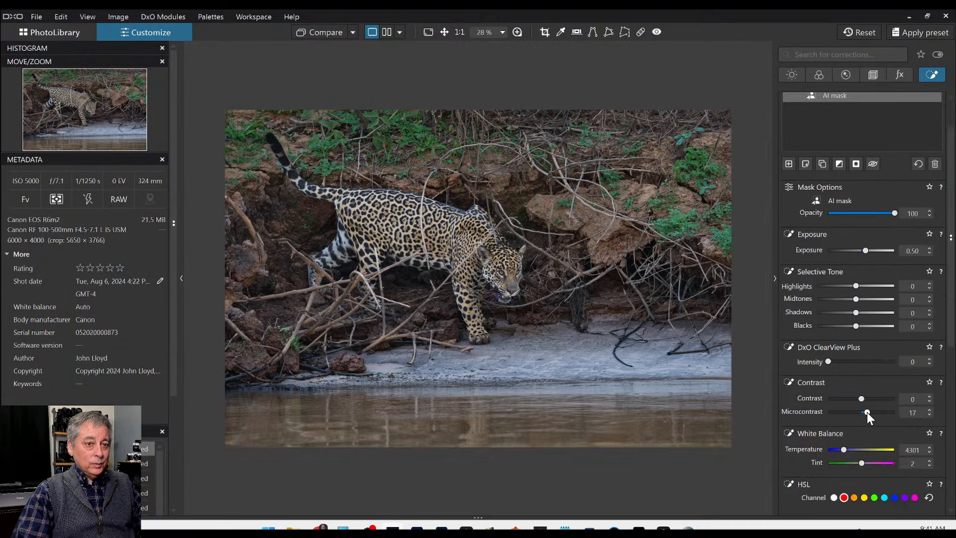
{"action": "scroll", "coordinate": [835, 410], "scroll_direction": "up", "scroll_amount": 15}
{"action": "scroll", "coordinate": [799, 434], "scroll_direction": "down", "scroll_amount": 1}
{"action": "scroll", "coordinate": [797, 441], "scroll_direction": "down", "scroll_amount": 10}
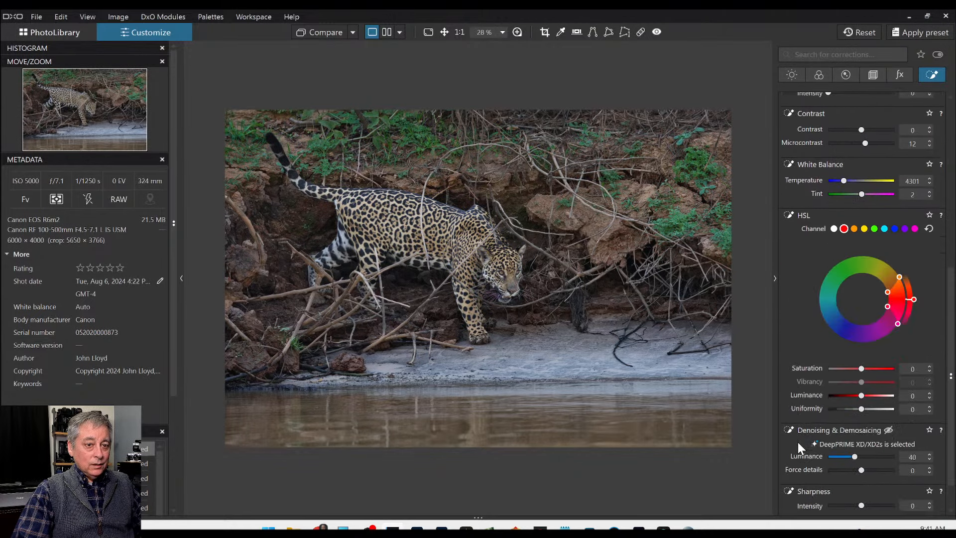
{"action": "left_click_drag", "start_coordinate": [861, 464], "coordinate": [869, 464]}
Step: Add a second local adjustment mask with small control points on both of the jaguar's eyes
{"action": "scroll", "coordinate": [779, 266], "scroll_direction": "up", "scroll_amount": 13}
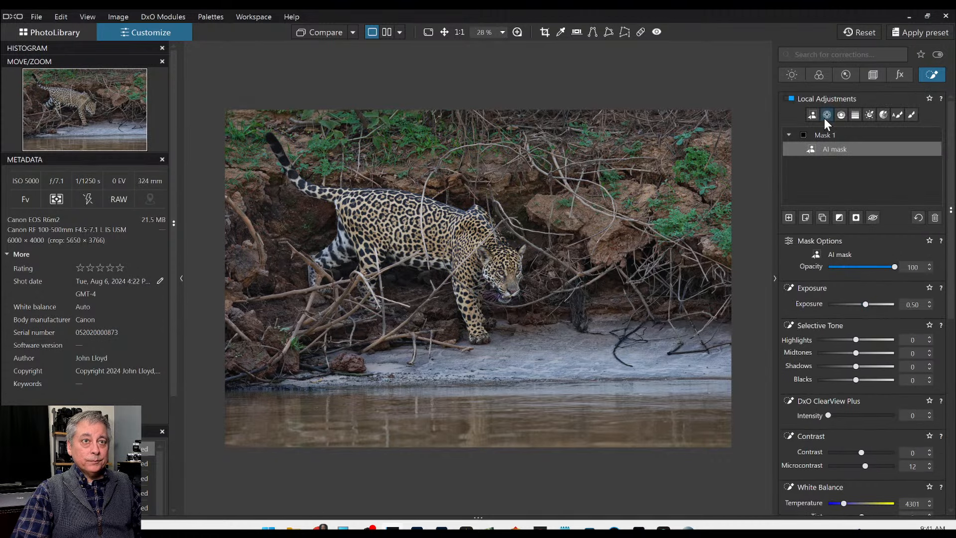
{"action": "left_click", "coordinate": [788, 218]}
{"action": "scroll", "coordinate": [596, 273], "scroll_direction": "up", "scroll_amount": 5}
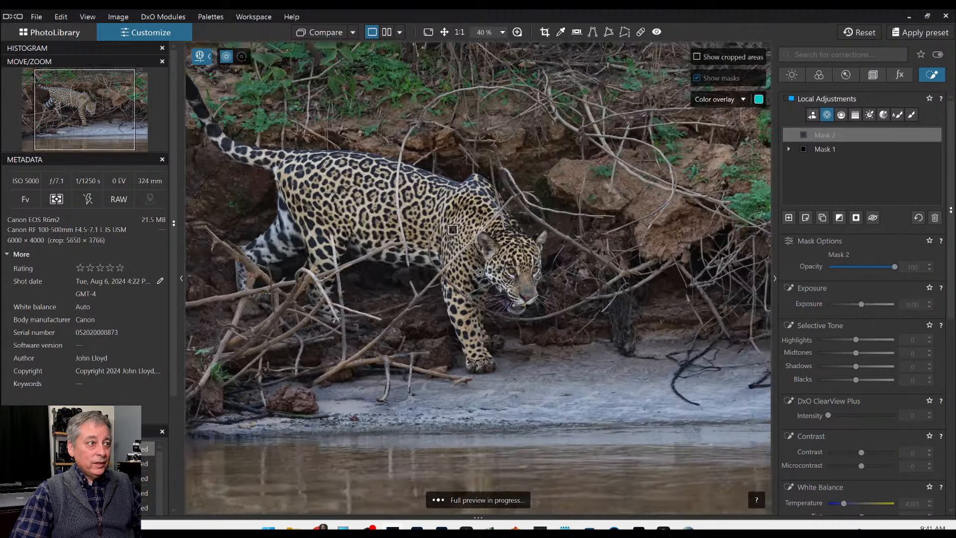
{"action": "left_click", "coordinate": [576, 263]}
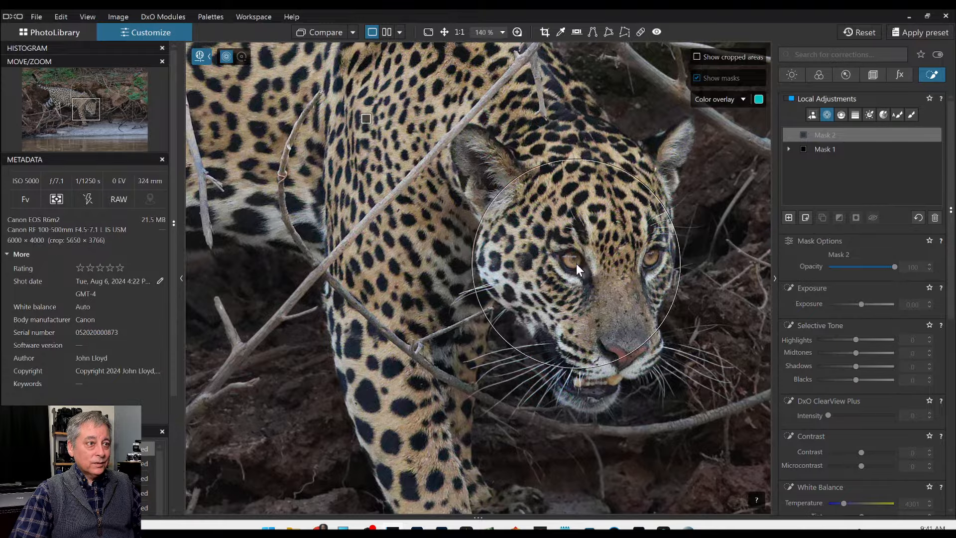
{"action": "left_click_drag", "start_coordinate": [606, 172], "coordinate": [580, 243]}
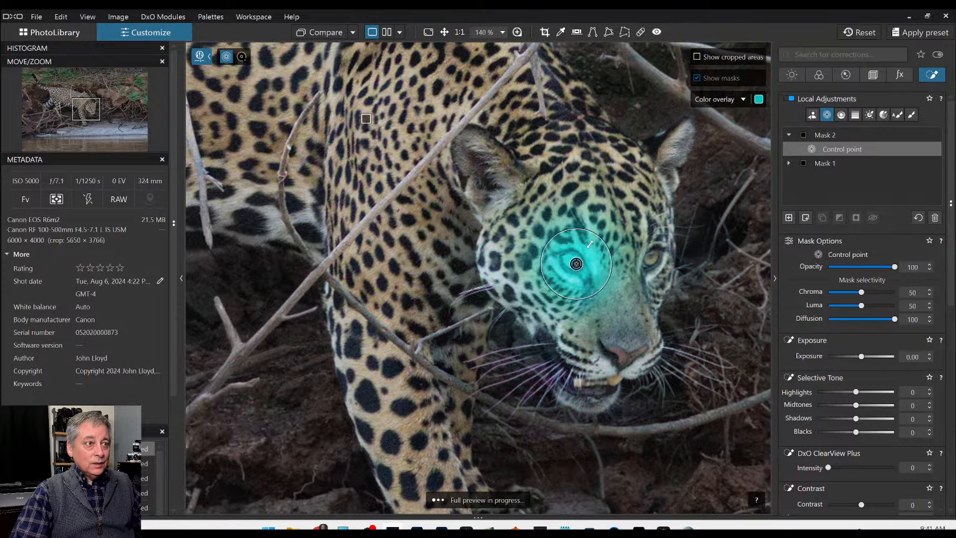
{"action": "left_click", "coordinate": [652, 262]}
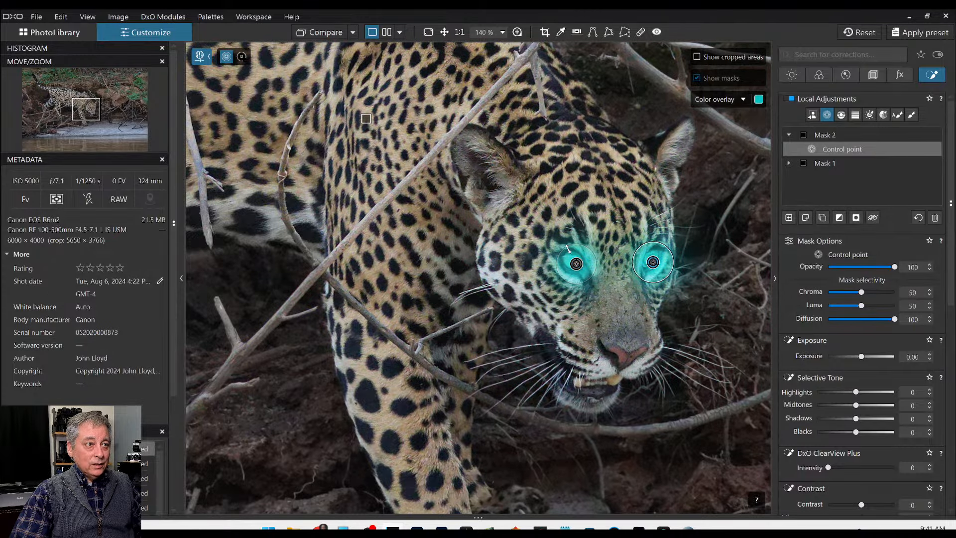
Step: Set the eye mask's DxO ClearView Plus intensity to 74, contrast to 66 and microcontrast to 69
{"action": "left_click", "coordinate": [864, 466]}
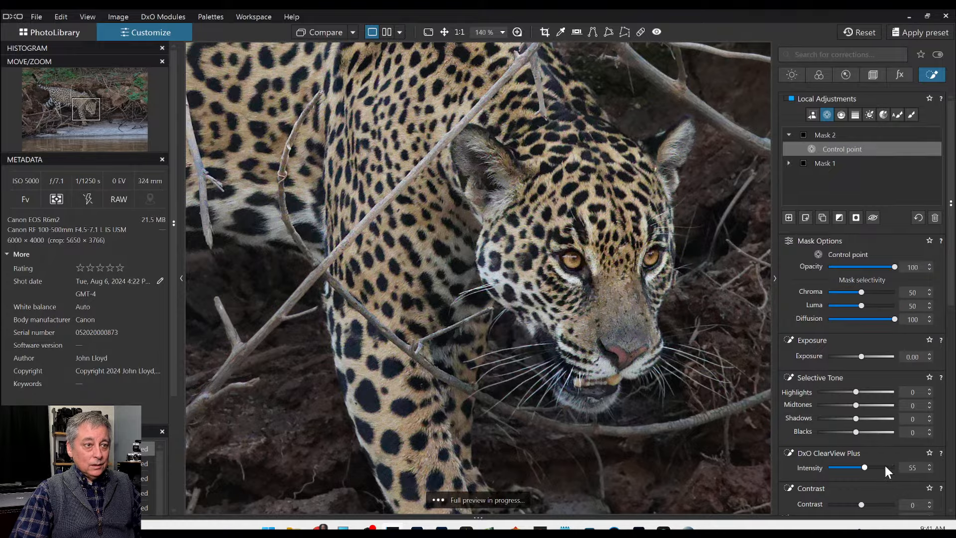
{"action": "left_click", "coordinate": [877, 468]}
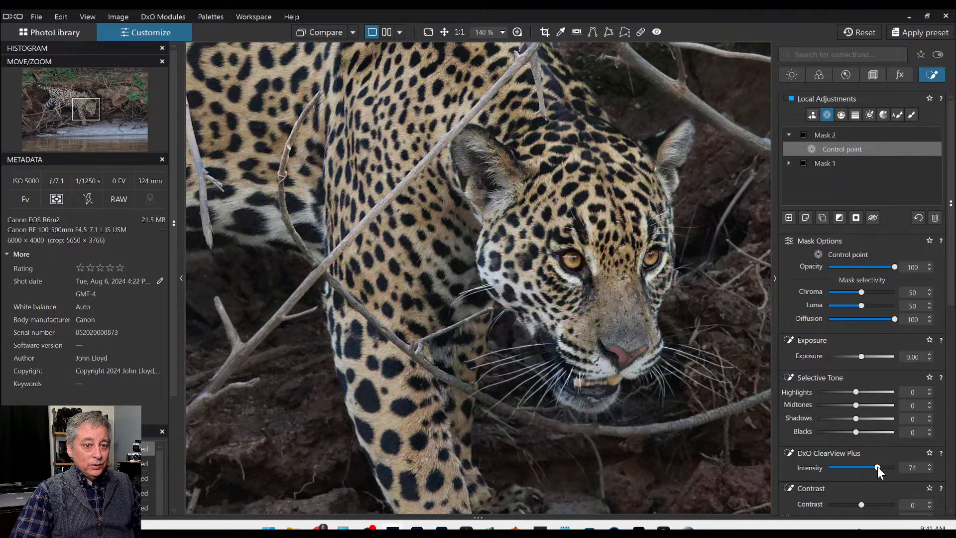
{"action": "left_click", "coordinate": [882, 504]}
{"action": "scroll", "coordinate": [866, 490], "scroll_direction": "down", "scroll_amount": 3}
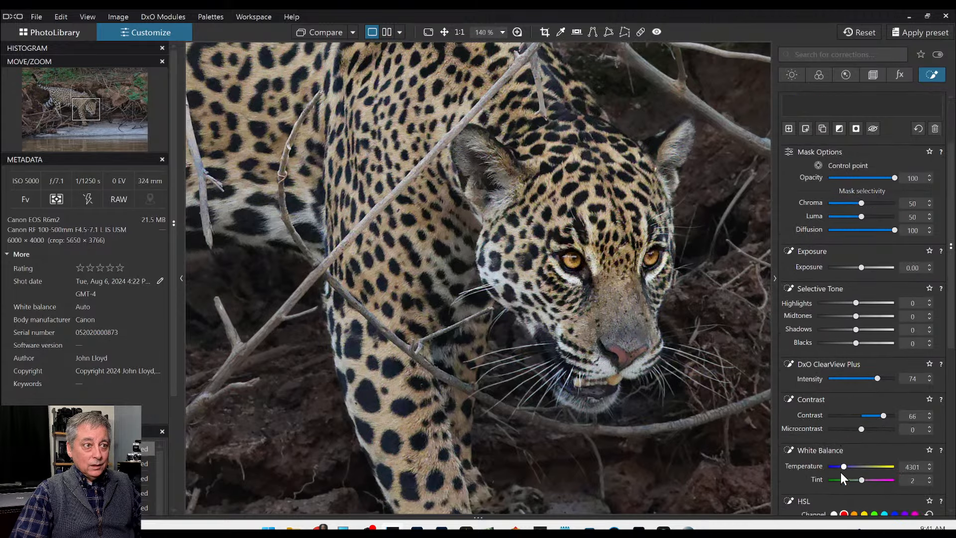
{"action": "left_click", "coordinate": [885, 429]}
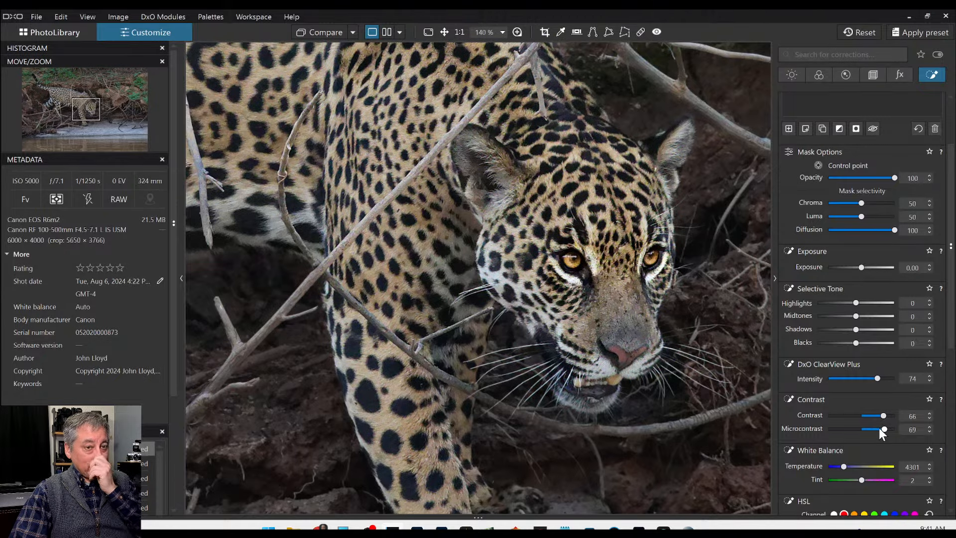
Step: On the current control-point mask, set contrast to 37, shadows to 10 and highlights to 30
{"action": "left_click", "coordinate": [874, 415]}
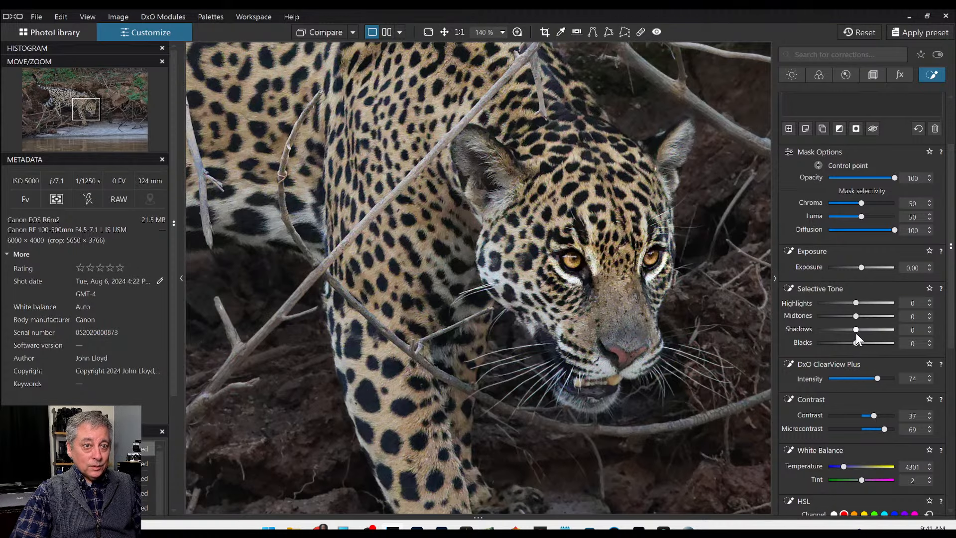
{"action": "scroll", "coordinate": [856, 330], "scroll_direction": "up", "scroll_amount": 3}
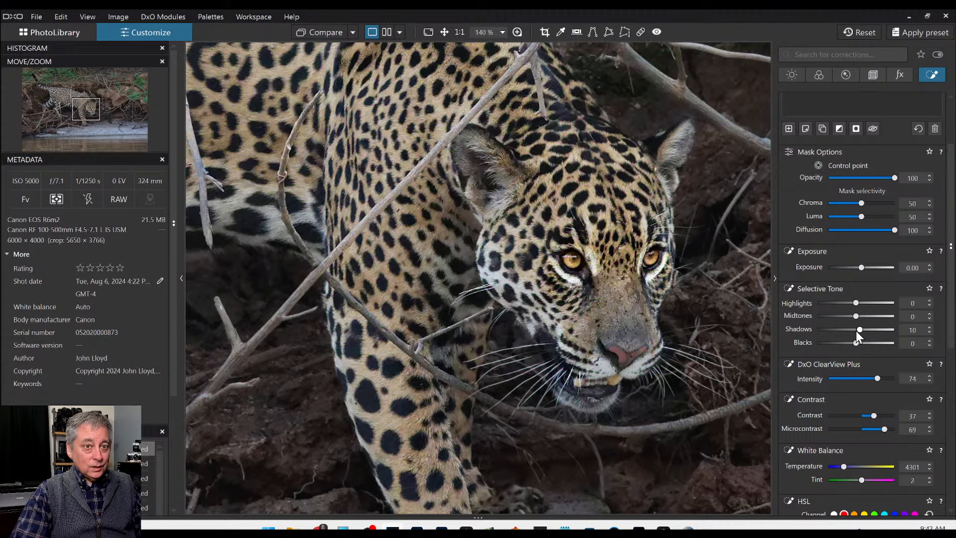
{"action": "mouse_move", "coordinate": [856, 304]}
{"action": "left_mouse_down"}
{"action": "mouse_move", "coordinate": [887, 303]}
{"action": "mouse_move", "coordinate": [870, 303]}
{"action": "left_mouse_up"}
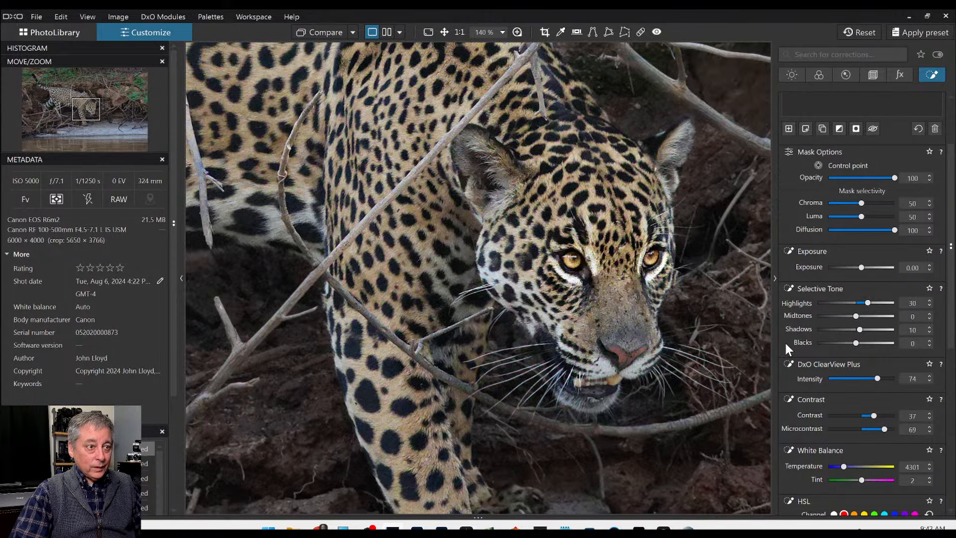
Step: Create a new mask with a control point on the jaguar's nose and set its chroma selectivity to 69
{"action": "scroll", "coordinate": [806, 347], "scroll_direction": "up", "scroll_amount": 3}
{"action": "left_click", "coordinate": [789, 218]}
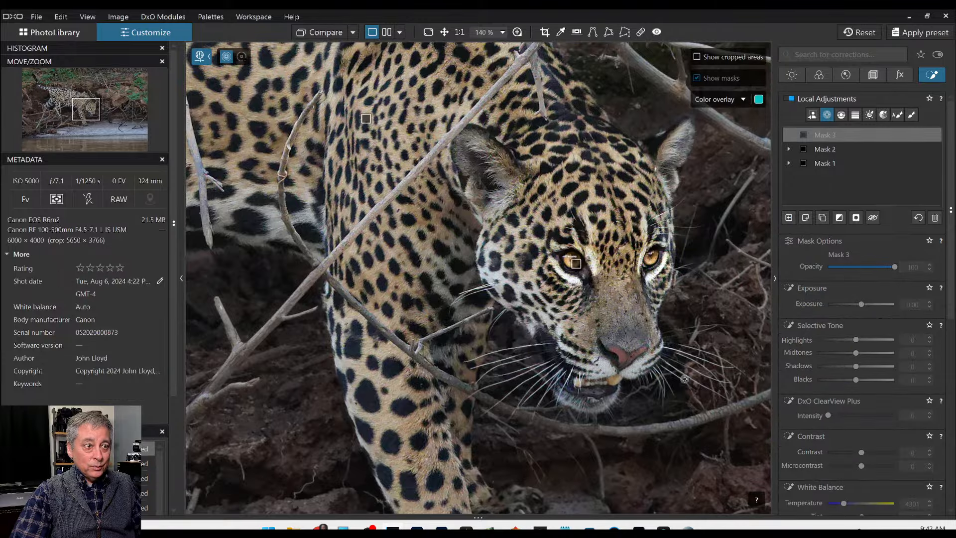
{"action": "left_click", "coordinate": [623, 357]}
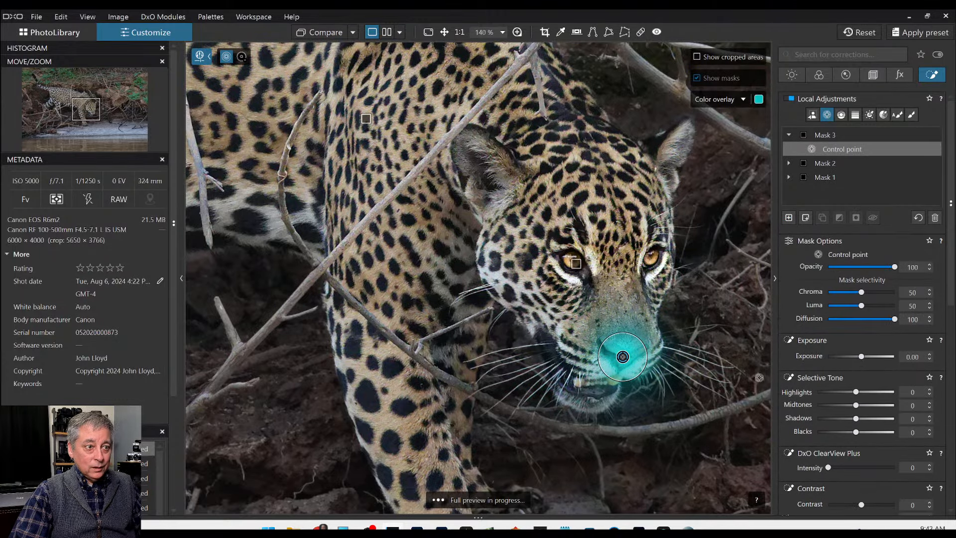
{"action": "left_click_drag", "start_coordinate": [861, 292], "coordinate": [874, 293]}
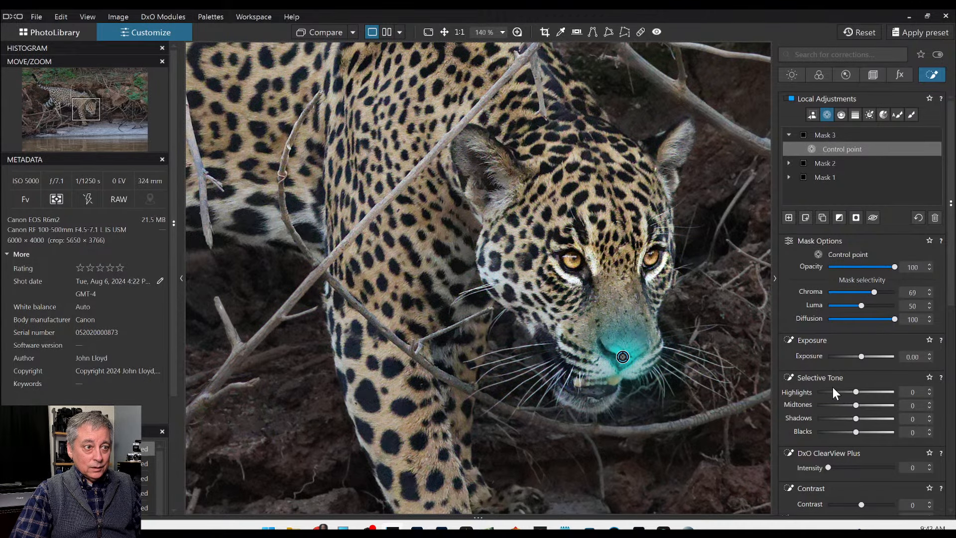
Step: In the nose mask's HSL red channel, set saturation to 47 and extend the colour range slightly toward orange
{"action": "scroll", "coordinate": [858, 411], "scroll_direction": "down", "scroll_amount": 5}
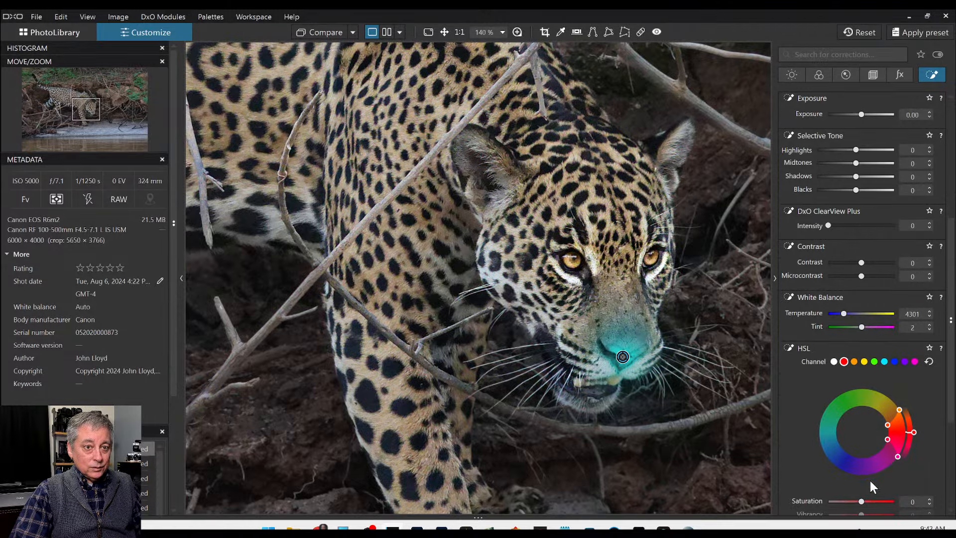
{"action": "scroll", "coordinate": [870, 482], "scroll_direction": "down", "scroll_amount": 2}
{"action": "left_click_drag", "start_coordinate": [861, 448], "coordinate": [880, 449]}
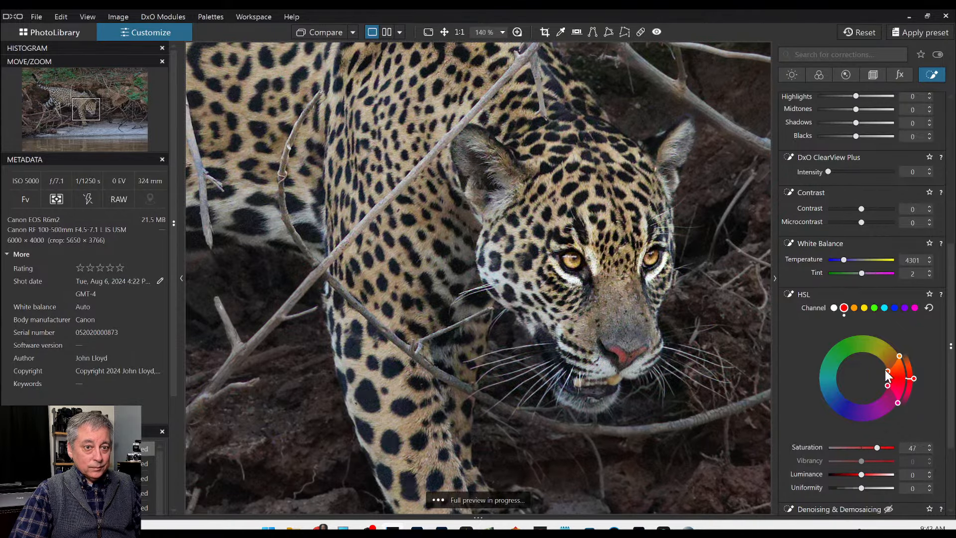
{"action": "left_click_drag", "start_coordinate": [885, 369], "coordinate": [885, 364]}
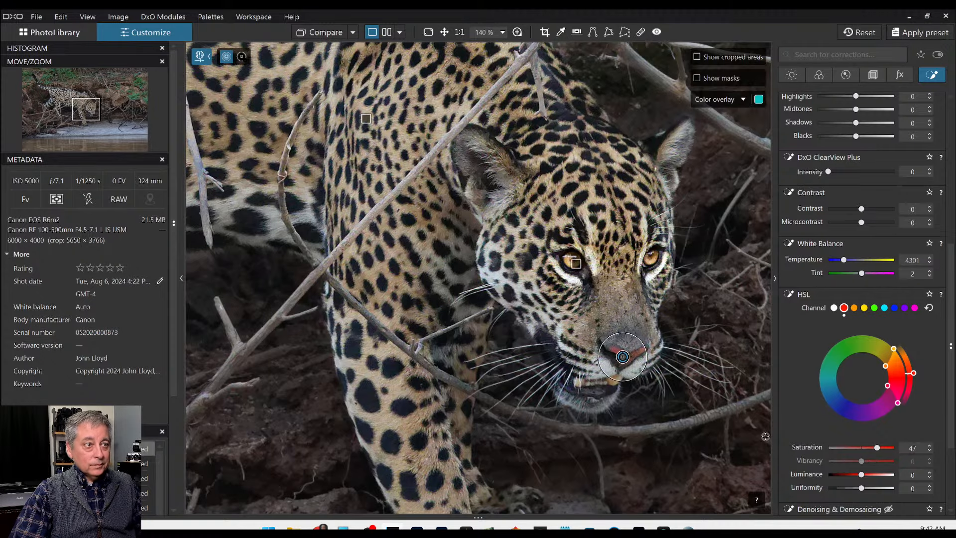
Step: Create a new mask with control points around the jaguar's mouth and on its ears, with highlights at 75
{"action": "scroll", "coordinate": [826, 380], "scroll_direction": "up", "scroll_amount": 8}
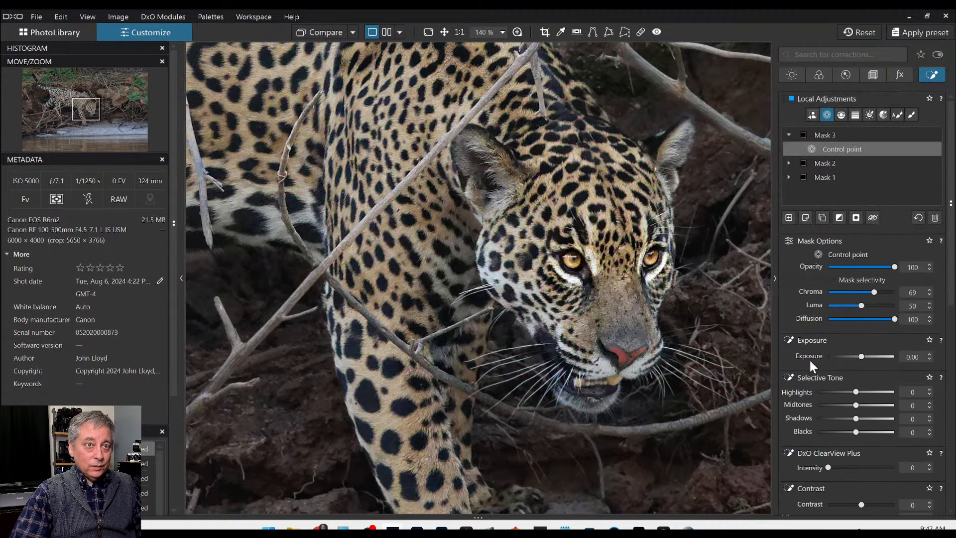
{"action": "left_click", "coordinate": [789, 217]}
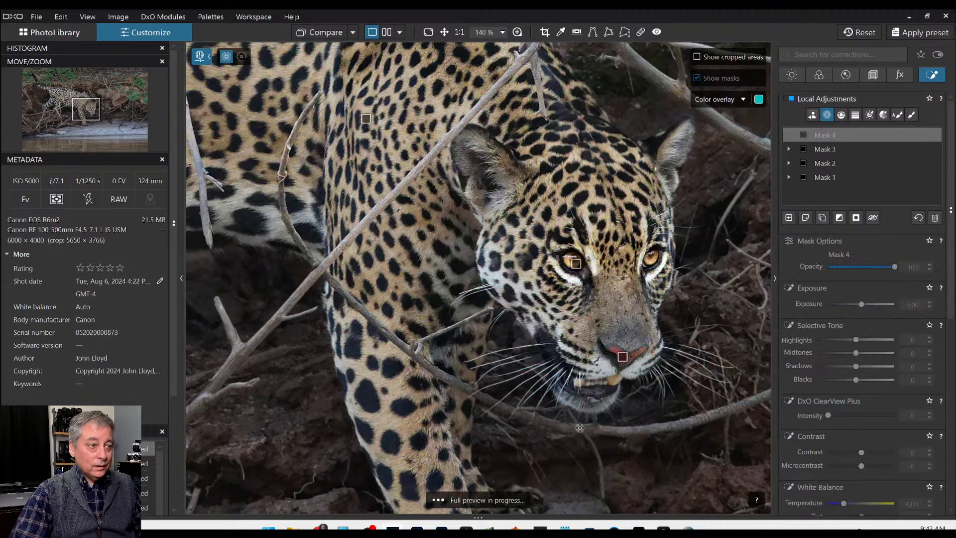
{"action": "left_click", "coordinate": [579, 383]}
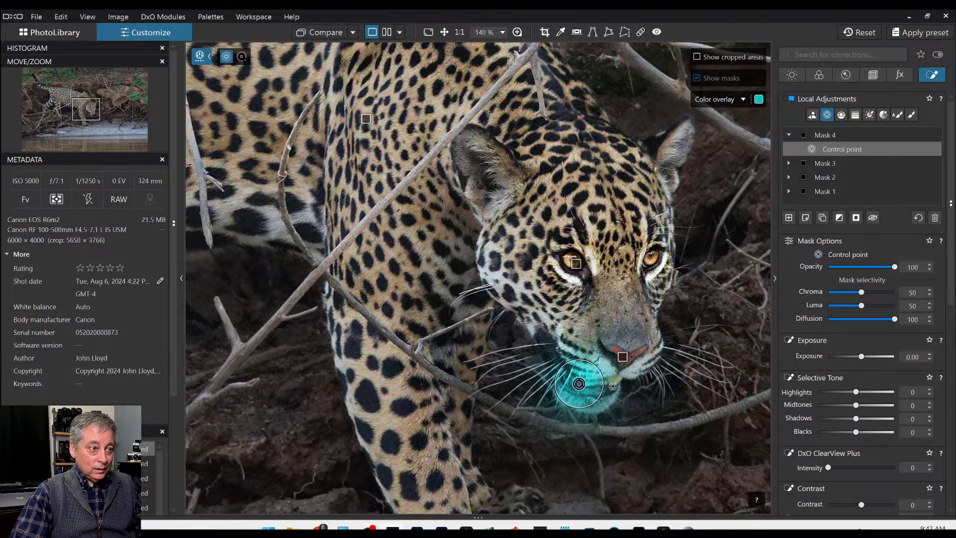
{"action": "left_click", "coordinate": [616, 381]}
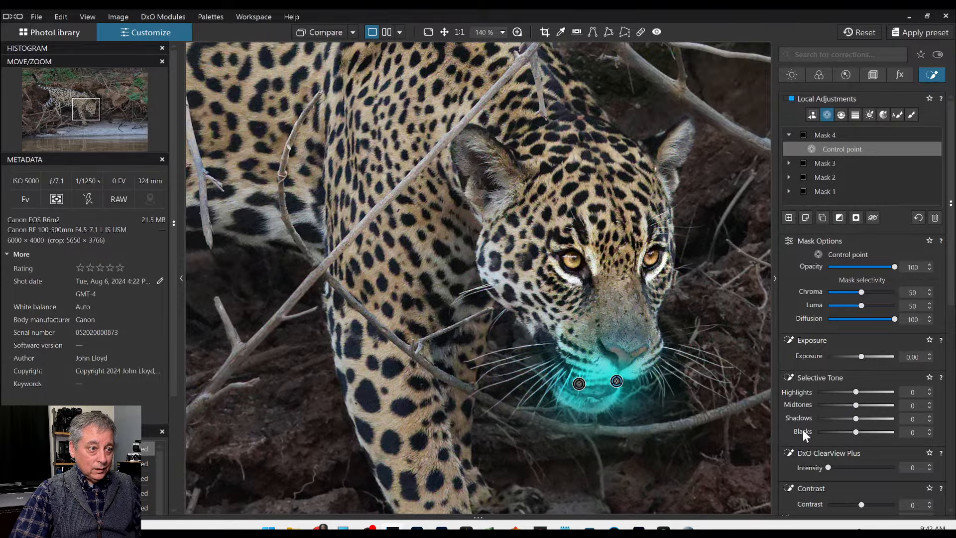
{"action": "left_click", "coordinate": [885, 392]}
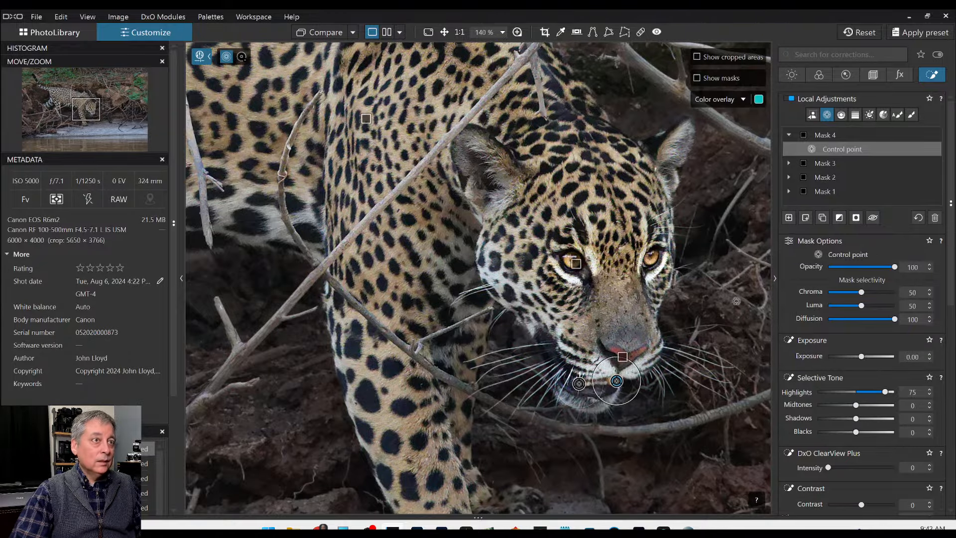
{"action": "left_click", "coordinate": [491, 172]}
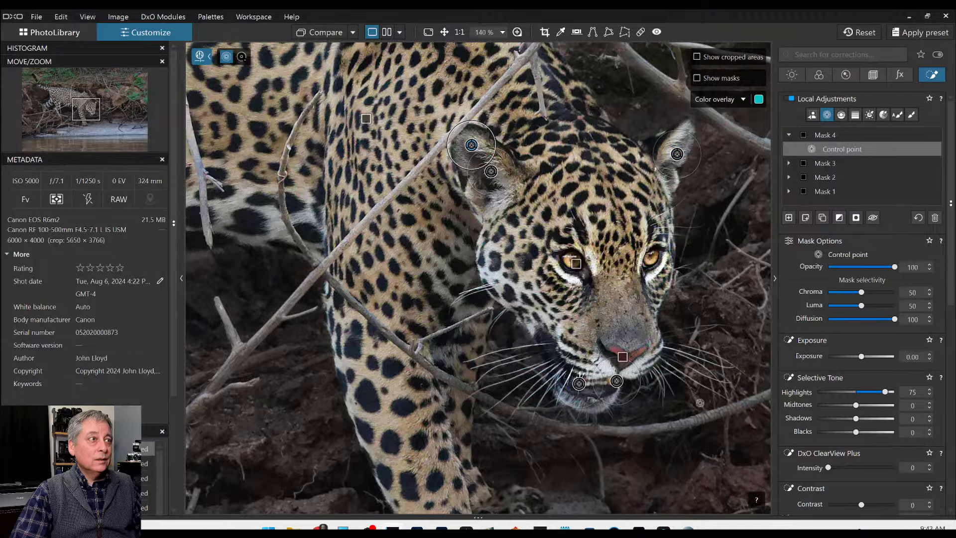
Step: Add a control line mask covering the water, with its transition running up from the waterline onto the sandy bank
{"action": "scroll", "coordinate": [637, 368], "scroll_direction": "down", "scroll_amount": 5}
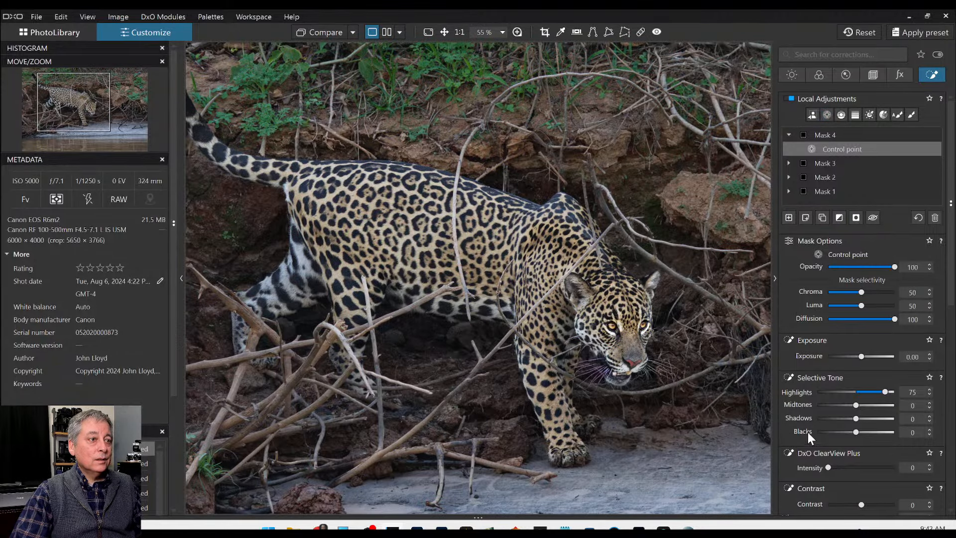
{"action": "scroll", "coordinate": [754, 426], "scroll_direction": "down", "scroll_amount": 2}
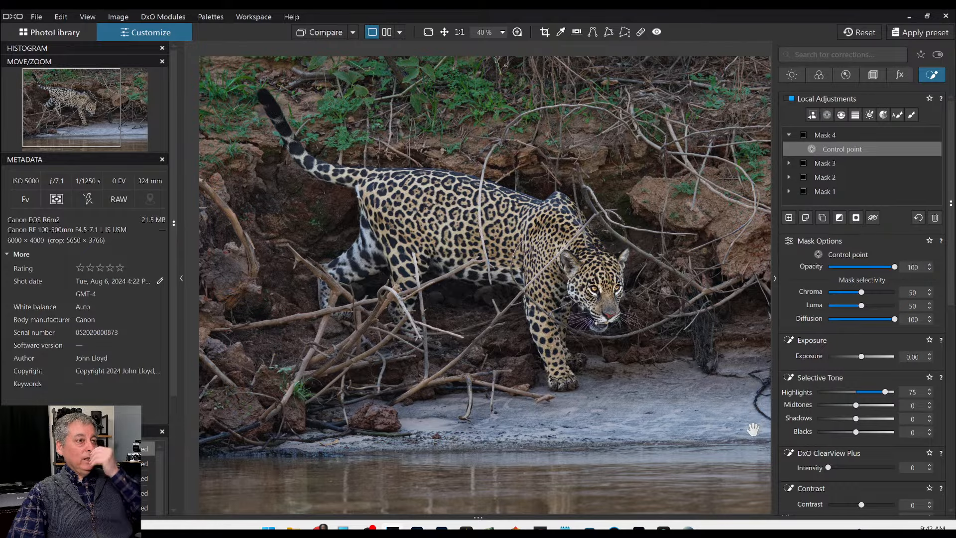
{"action": "scroll", "coordinate": [739, 424], "scroll_direction": "down", "scroll_amount": 1}
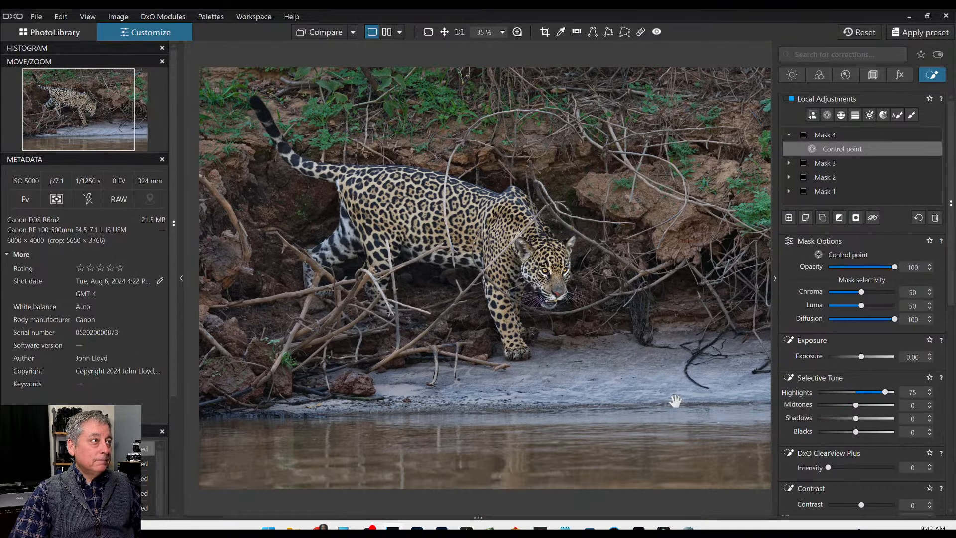
{"action": "scroll", "coordinate": [675, 400], "scroll_direction": "down", "scroll_amount": 1}
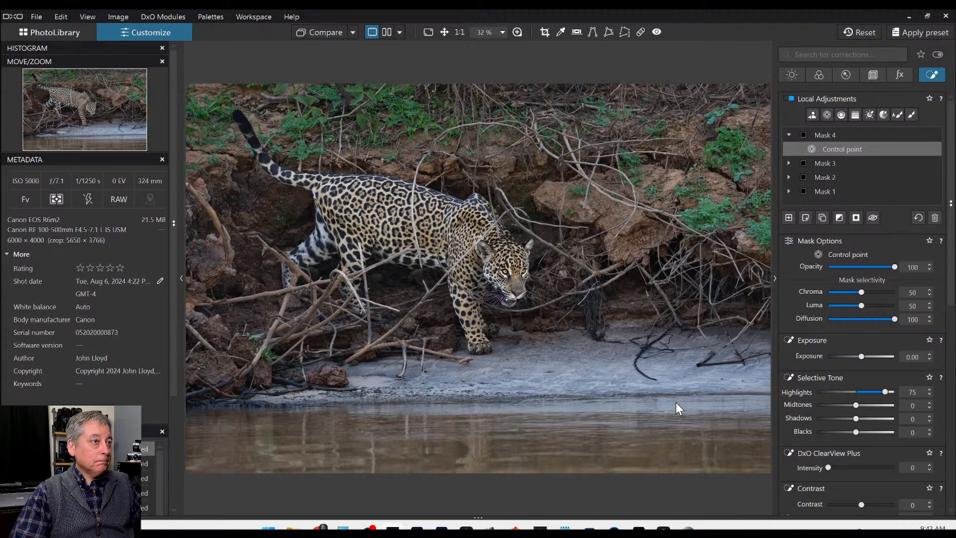
{"action": "scroll", "coordinate": [676, 402], "scroll_direction": "down", "scroll_amount": 1}
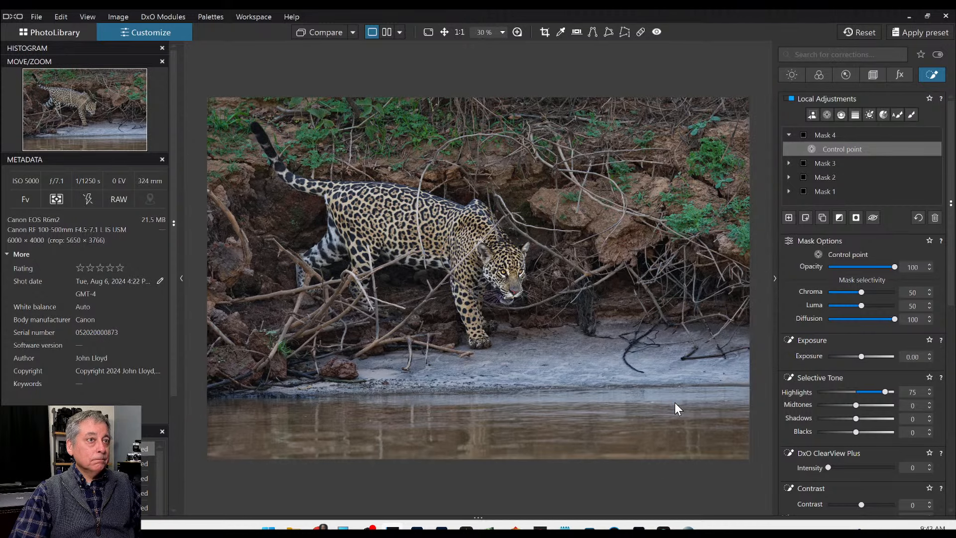
{"action": "left_click", "coordinate": [827, 118]}
{"action": "left_click_drag", "start_coordinate": [609, 402], "coordinate": [609, 371]}
{"action": "key", "text": "m"}
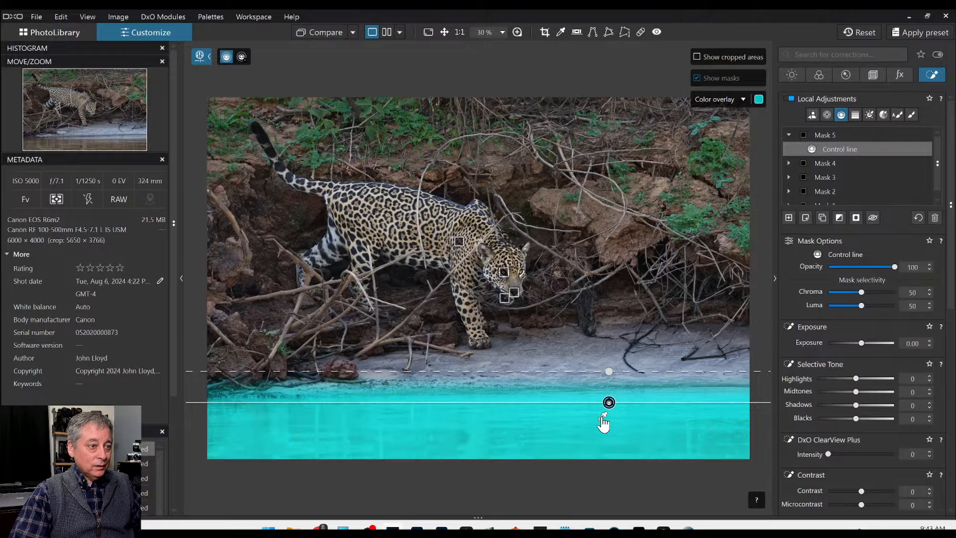
Step: On the water mask, set ClearView Plus intensity to 54, blacks to -38, highlights to 26, midtones to 10 and microcontrast to 27
{"action": "scroll", "coordinate": [870, 393], "scroll_direction": "down", "scroll_amount": 2}
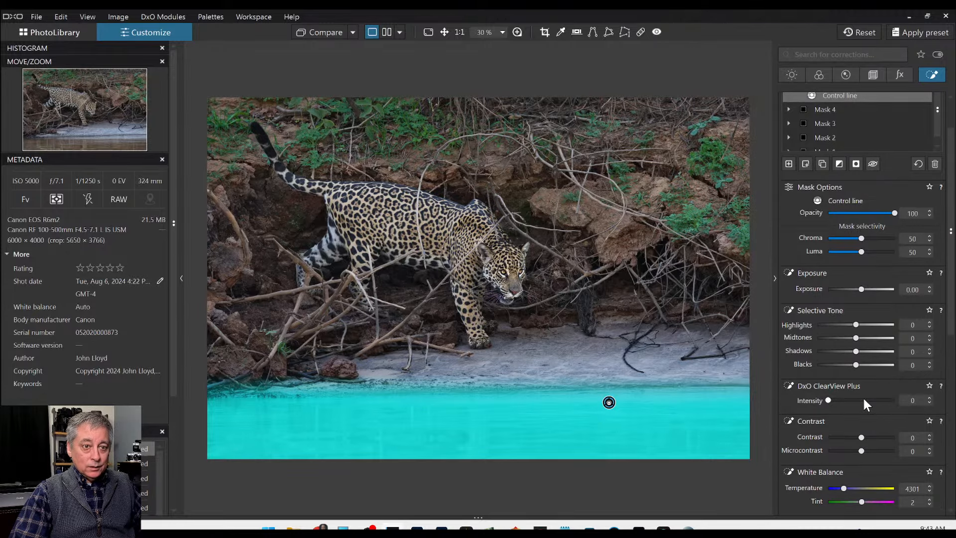
{"action": "left_click", "coordinate": [862, 399]}
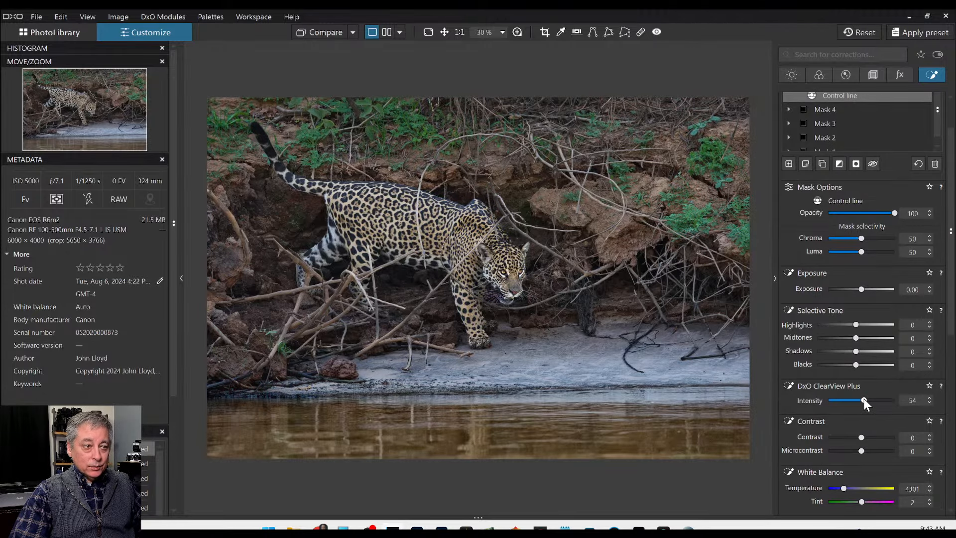
{"action": "left_click", "coordinate": [842, 364]}
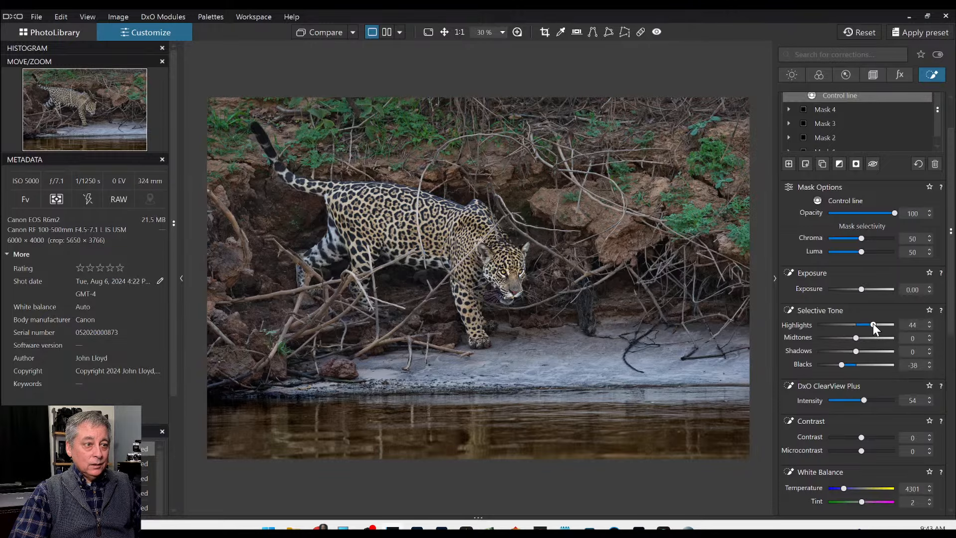
{"action": "left_click_drag", "start_coordinate": [873, 323], "coordinate": [865, 324]}
{"action": "left_click", "coordinate": [858, 338]}
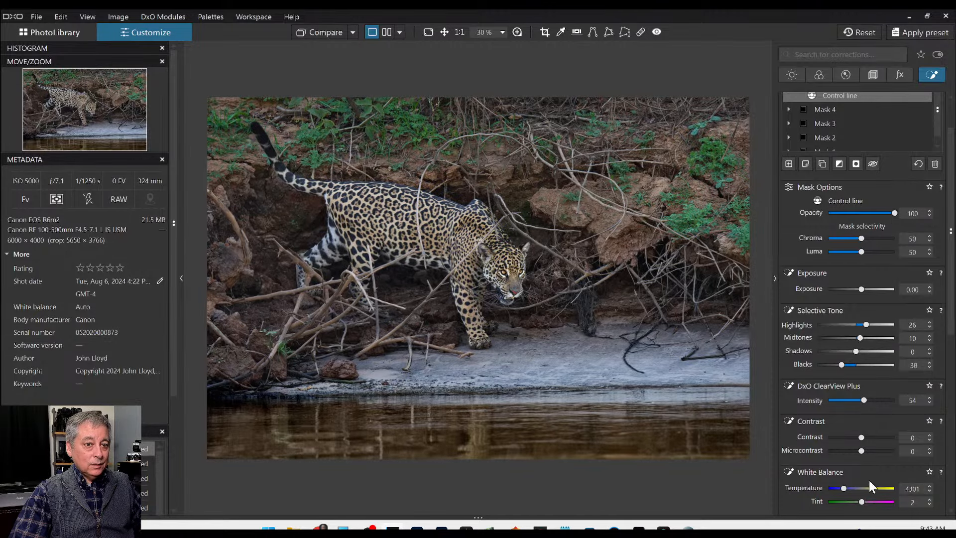
{"action": "left_click", "coordinate": [876, 450]}
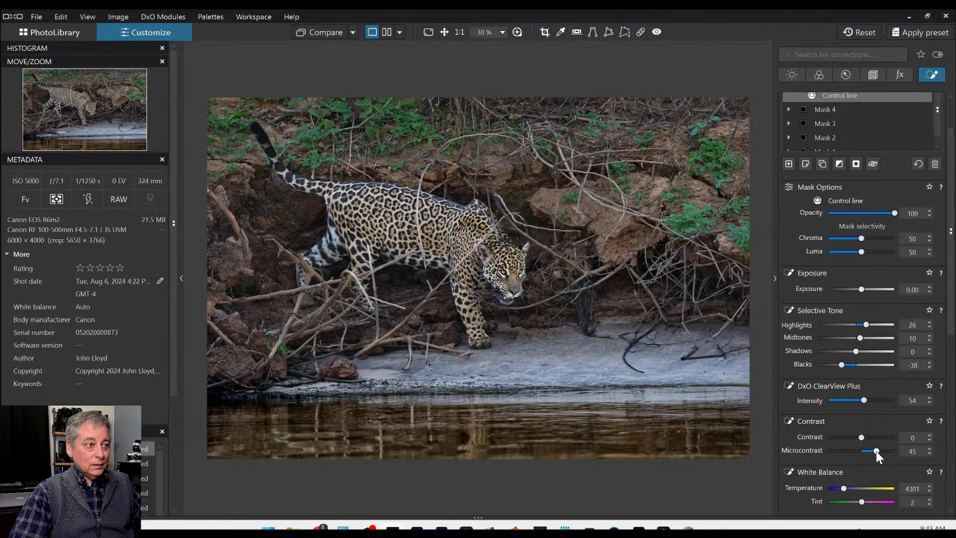
{"action": "left_click_drag", "start_coordinate": [876, 450], "coordinate": [873, 450]}
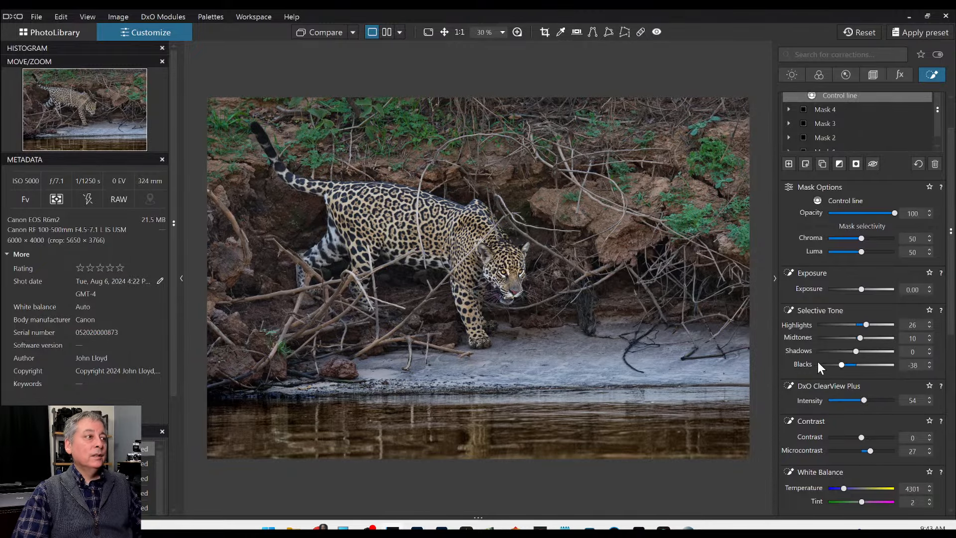
Step: Create a new mask with control points on the bank behind the jaguar, the upper-left foliage and the branches above its shoulders
{"action": "scroll", "coordinate": [817, 362], "scroll_direction": "up", "scroll_amount": 1}
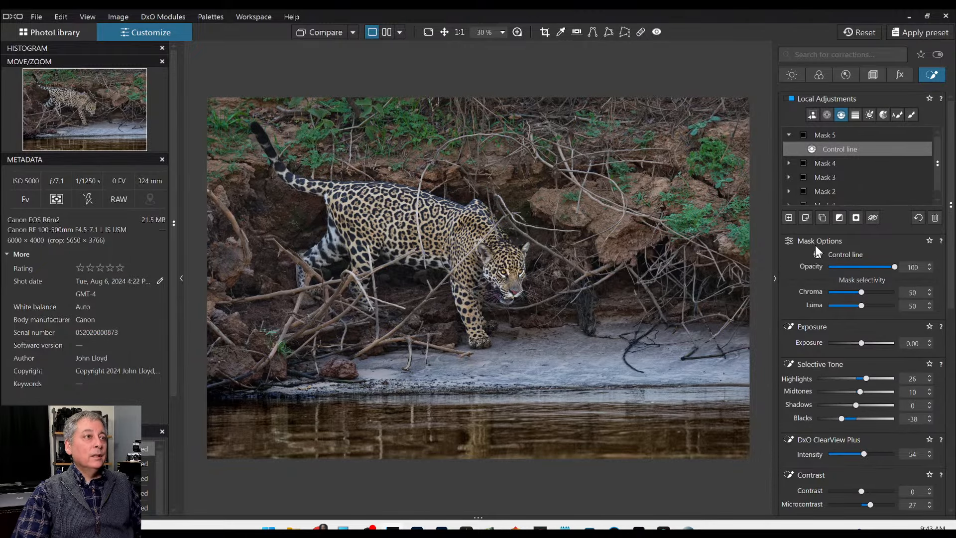
{"action": "left_click", "coordinate": [827, 115]}
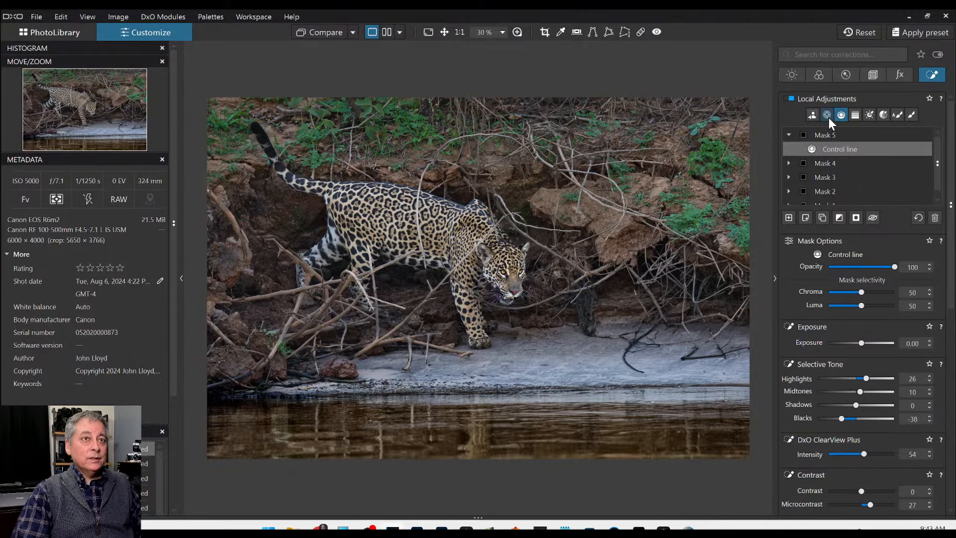
{"action": "left_click", "coordinate": [789, 218]}
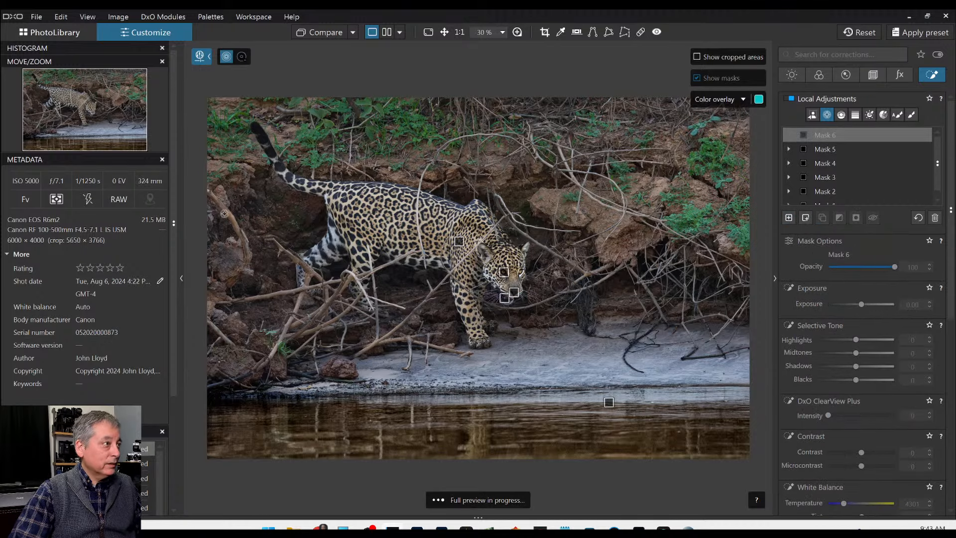
{"action": "left_click", "coordinate": [245, 228]}
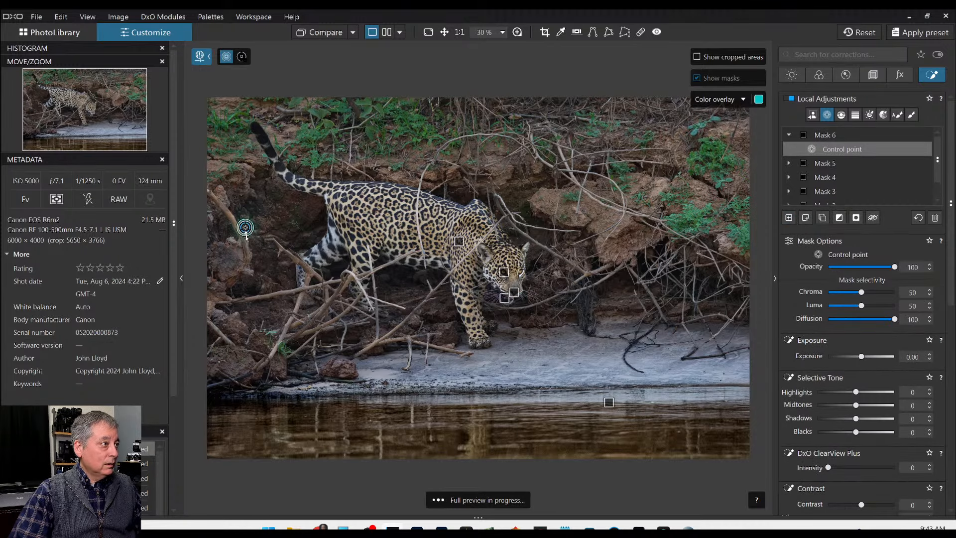
{"action": "left_click", "coordinate": [249, 293]}
{"action": "left_click", "coordinate": [246, 227]}
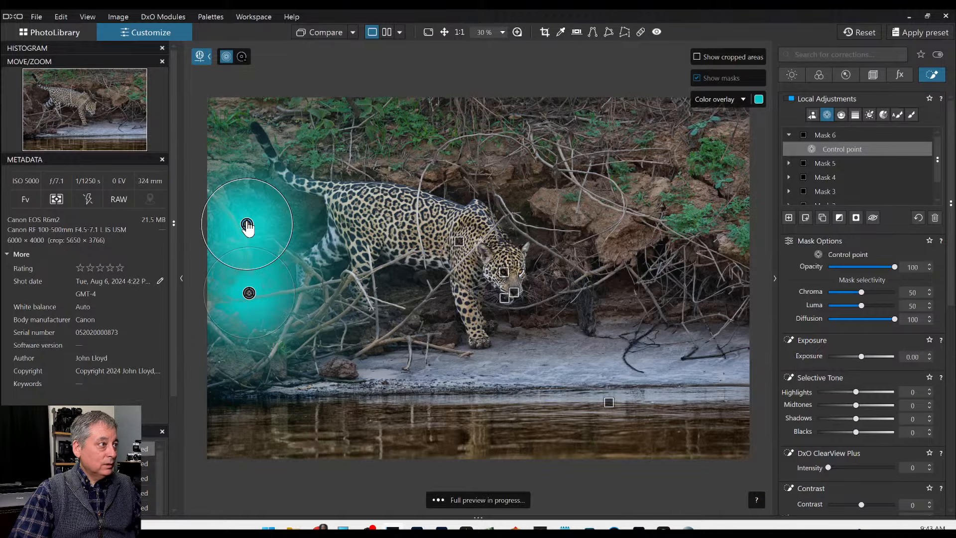
{"action": "left_click_drag", "start_coordinate": [247, 224], "coordinate": [249, 225]}
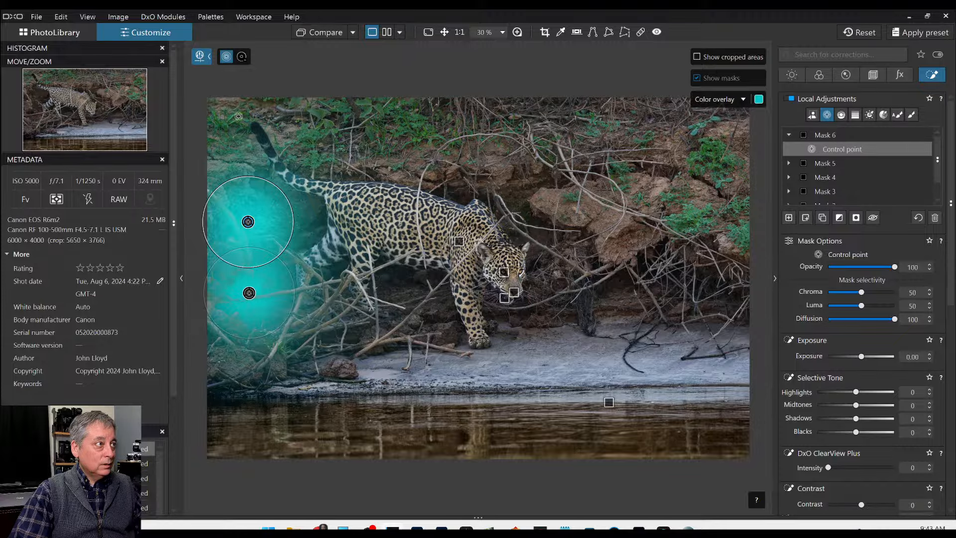
{"action": "left_click", "coordinate": [230, 111]}
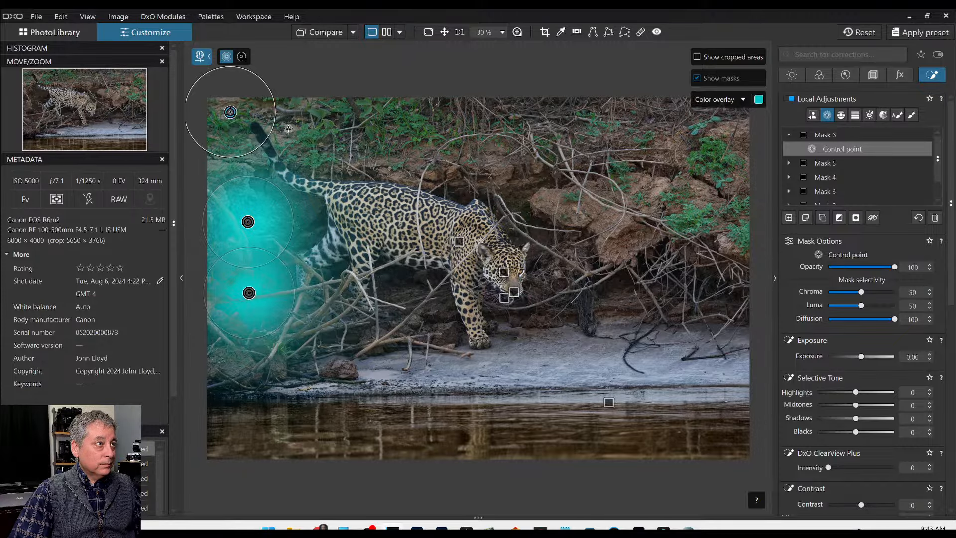
{"action": "left_click", "coordinate": [489, 162]}
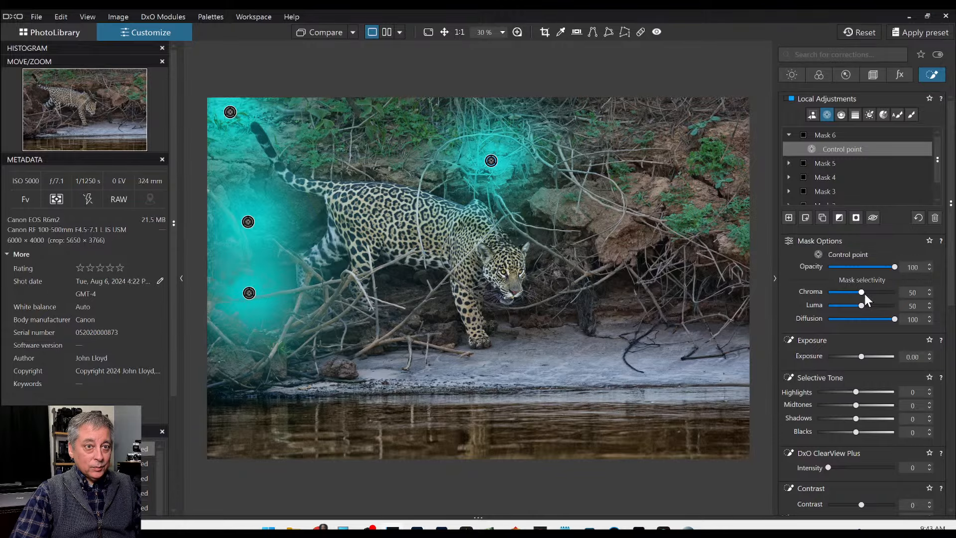
Step: Set the background mask's chroma selectivity to 60 and add control points on the rock behind the jaguar's head, under its belly and across the right-hand bank
{"action": "scroll", "coordinate": [864, 294], "scroll_direction": "up", "scroll_amount": 5}
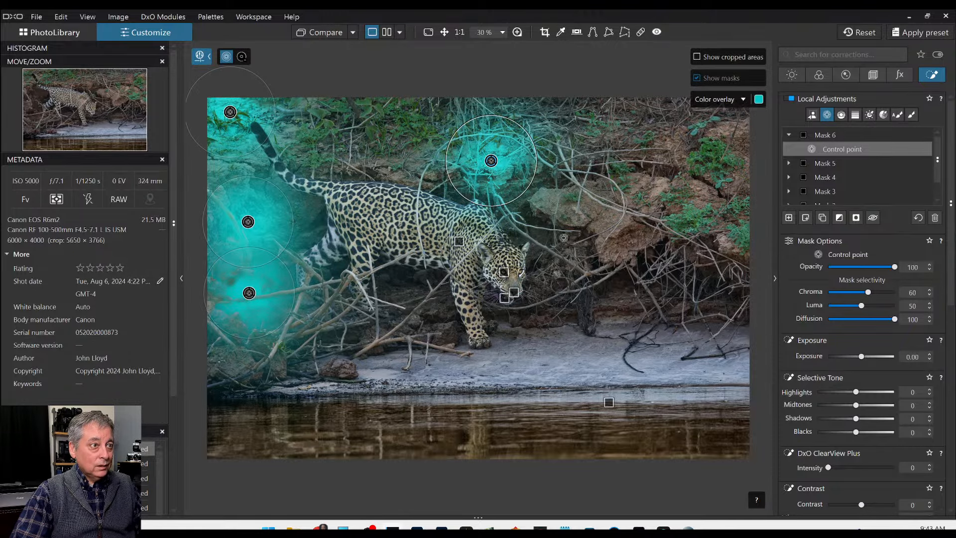
{"action": "left_click", "coordinate": [547, 234]}
{"action": "mouse_move", "coordinate": [517, 207]}
{"action": "left_mouse_down"}
{"action": "mouse_move", "coordinate": [535, 221]}
{"action": "mouse_move", "coordinate": [527, 211]}
{"action": "left_mouse_up"}
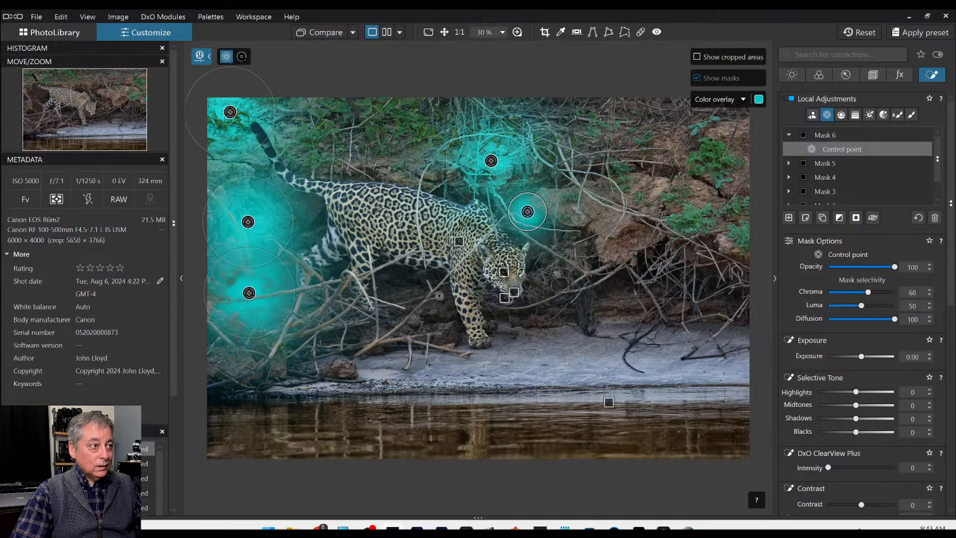
{"action": "left_click", "coordinate": [398, 297]}
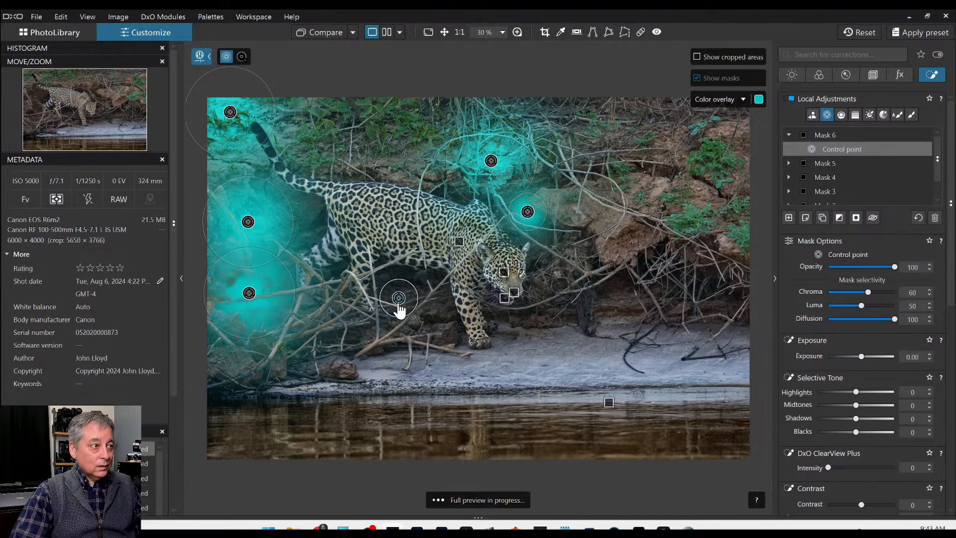
{"action": "left_click", "coordinate": [617, 284]}
{"action": "left_click", "coordinate": [712, 285]}
{"action": "left_click", "coordinate": [669, 175]}
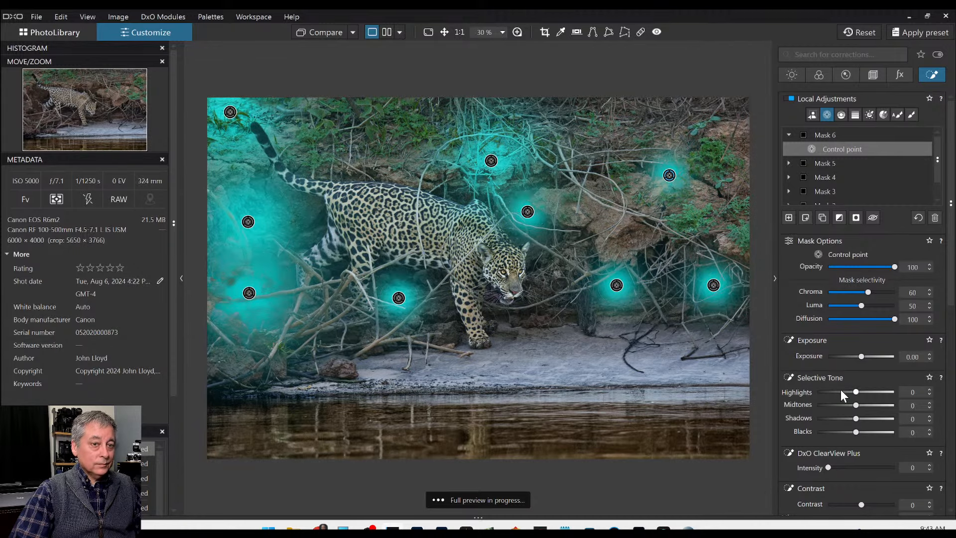
Step: On the background mask, set blacks to -25, midtones to 9 and highlights to 78
{"action": "left_click", "coordinate": [844, 431]}
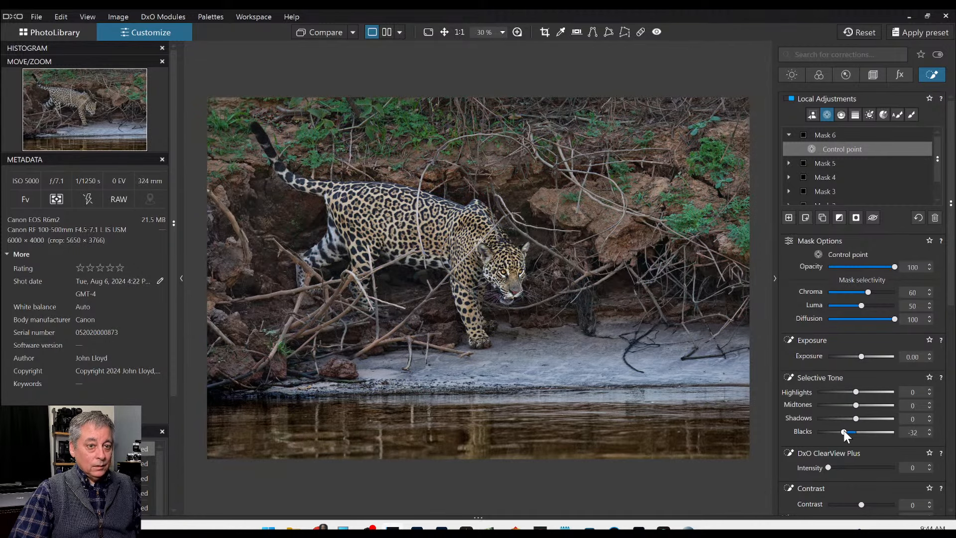
{"action": "left_click_drag", "start_coordinate": [844, 431], "coordinate": [846, 431]}
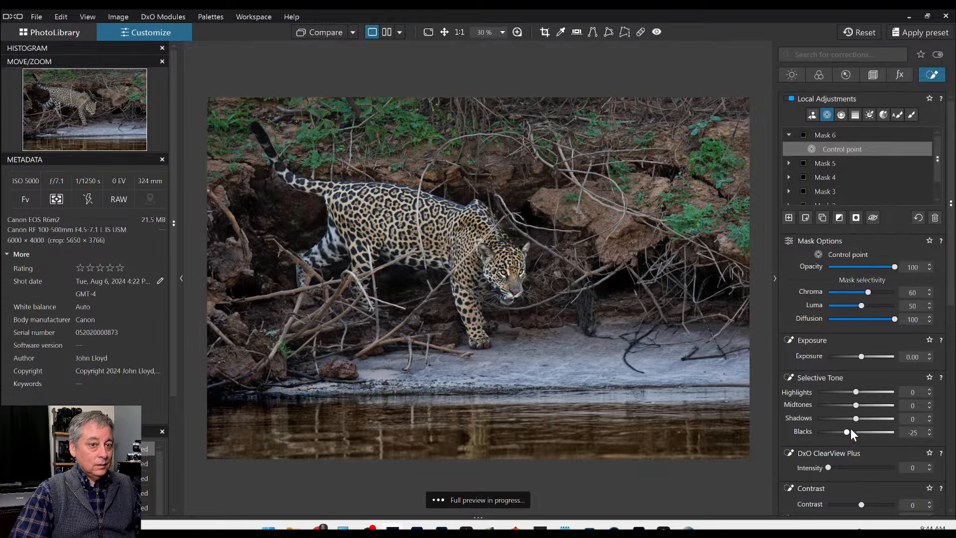
{"action": "left_click", "coordinate": [859, 404]}
{"action": "left_click_drag", "start_coordinate": [856, 392], "coordinate": [885, 393]}
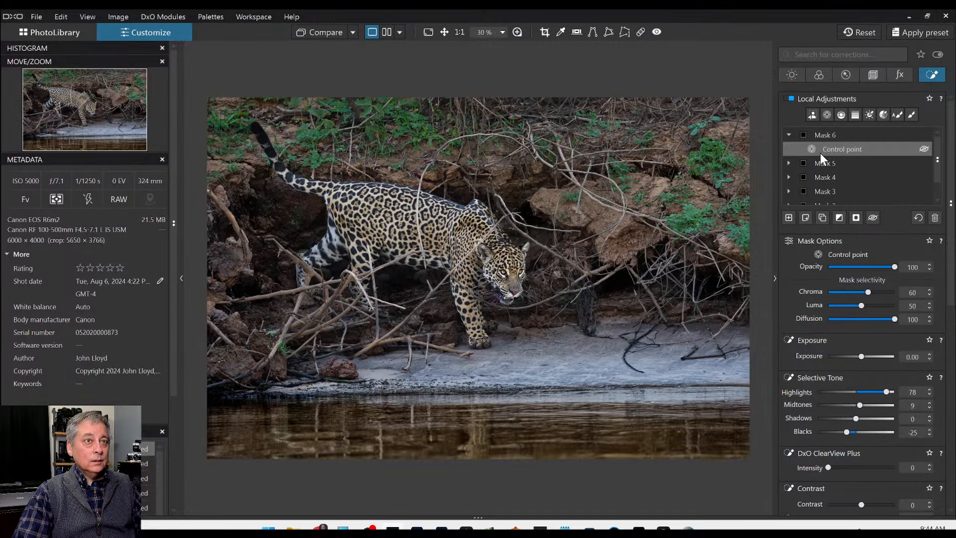
Step: Extend the background mask with large control points along the photo's upper foliage and one at its left edge, then finish placing points
{"action": "left_click", "coordinate": [826, 115]}
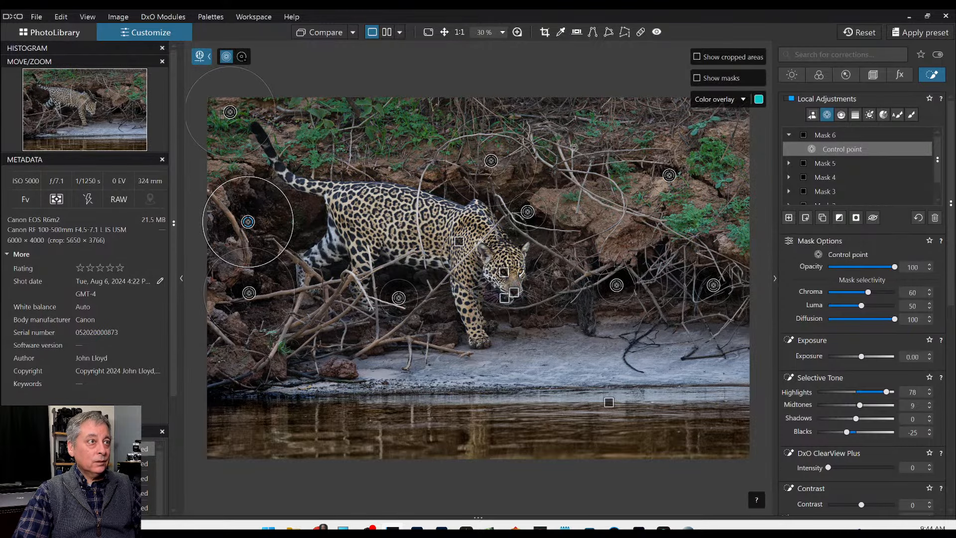
{"action": "left_click", "coordinate": [556, 104]}
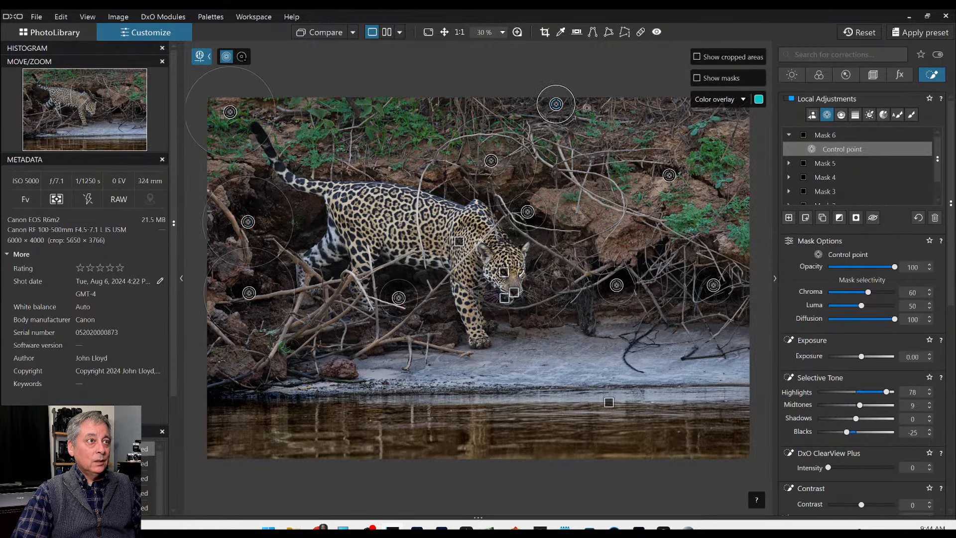
{"action": "left_click_drag", "start_coordinate": [575, 107], "coordinate": [605, 107]}
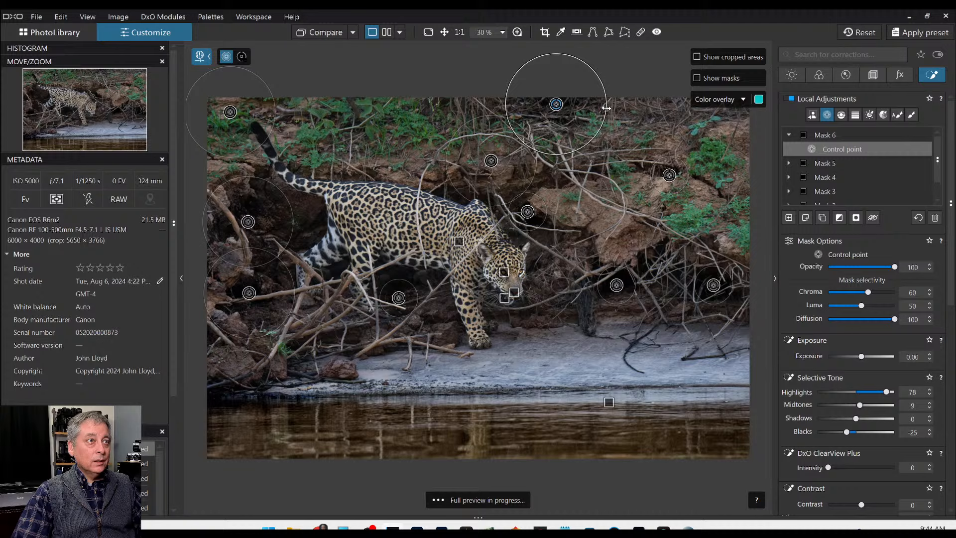
{"action": "left_click", "coordinate": [631, 106]}
{"action": "left_click", "coordinate": [727, 115]}
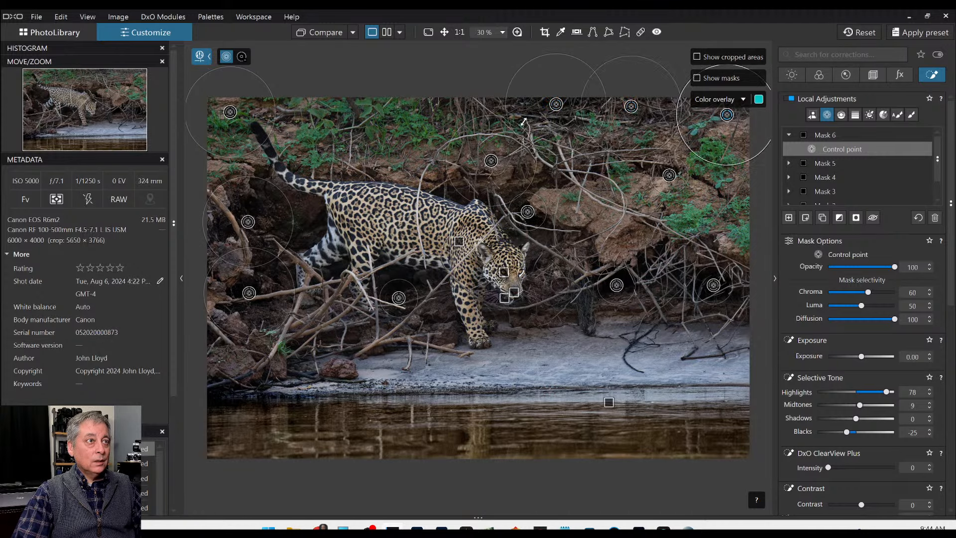
{"action": "left_click", "coordinate": [353, 102]}
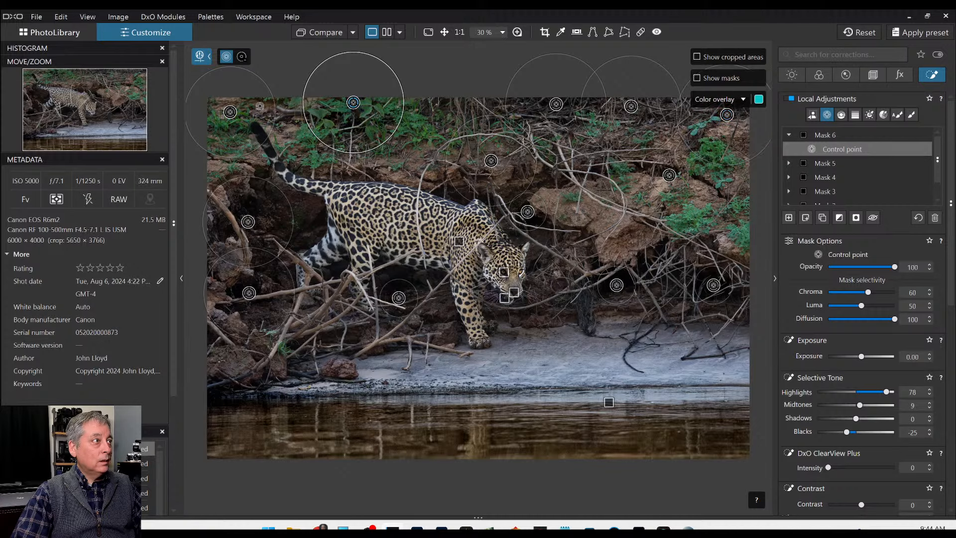
{"action": "left_click", "coordinate": [208, 163]}
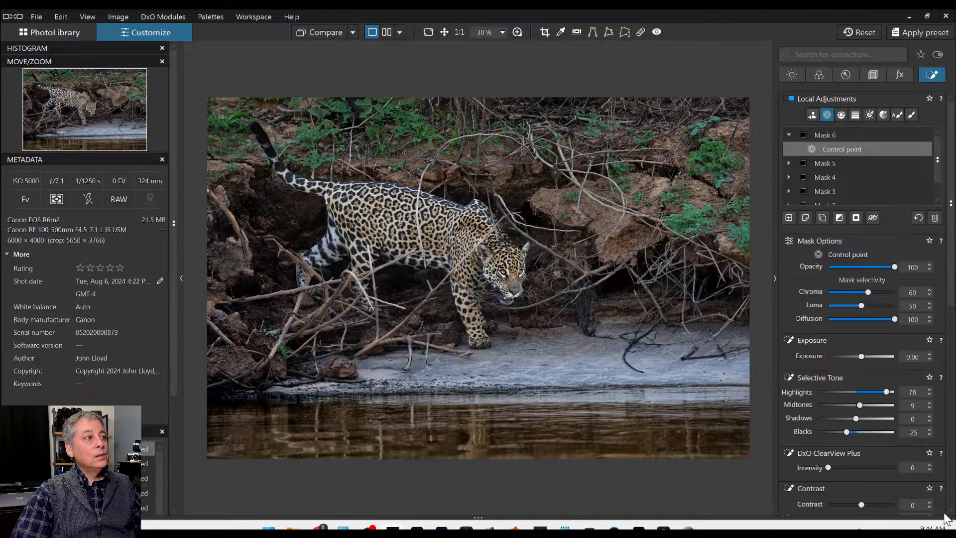
{"action": "key", "text": "Escape"}
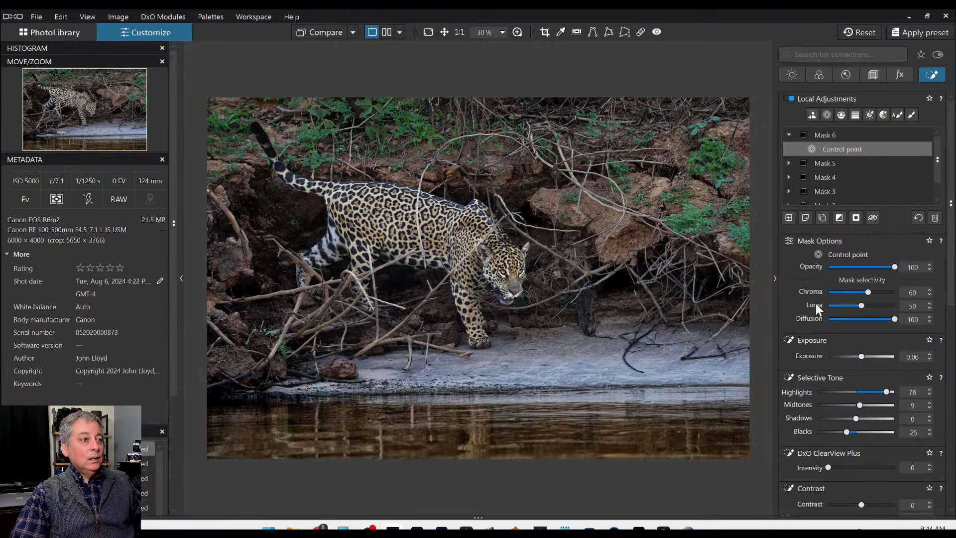
Step: Select the AI mask covering the whole jaguar and raise its vibrancy to 43 across all color channels
{"action": "scroll", "coordinate": [848, 184], "scroll_direction": "down", "scroll_amount": 1}
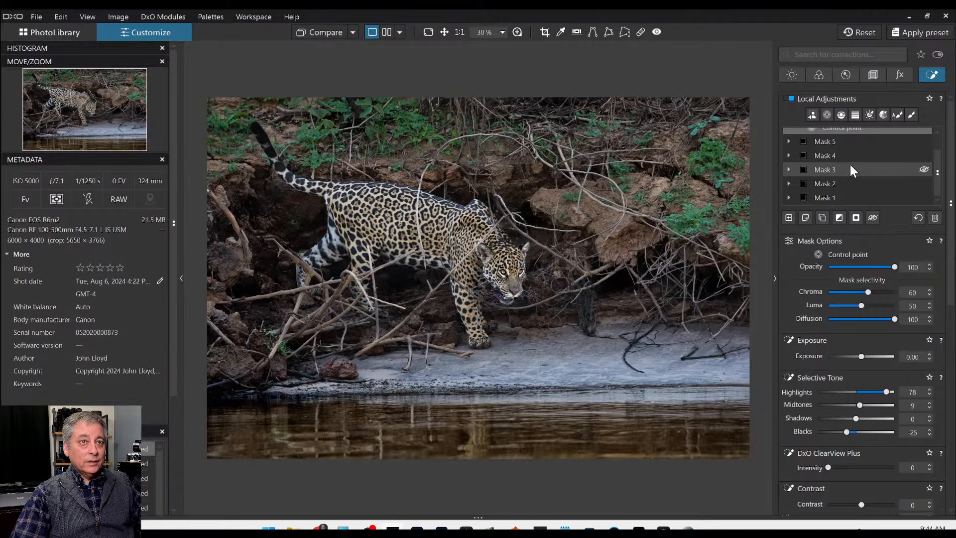
{"action": "left_click", "coordinate": [850, 166]}
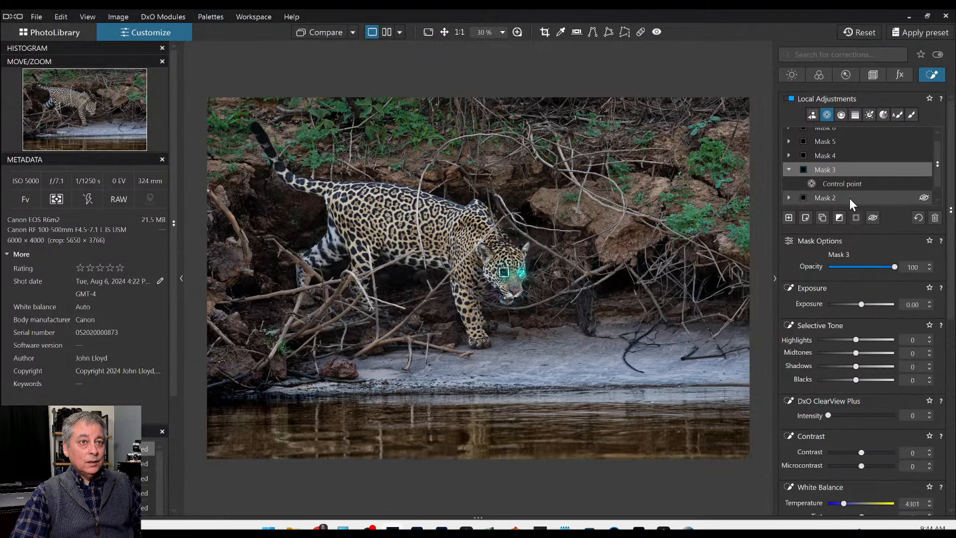
{"action": "scroll", "coordinate": [849, 198], "scroll_direction": "down", "scroll_amount": 1}
{"action": "left_click", "coordinate": [847, 197]}
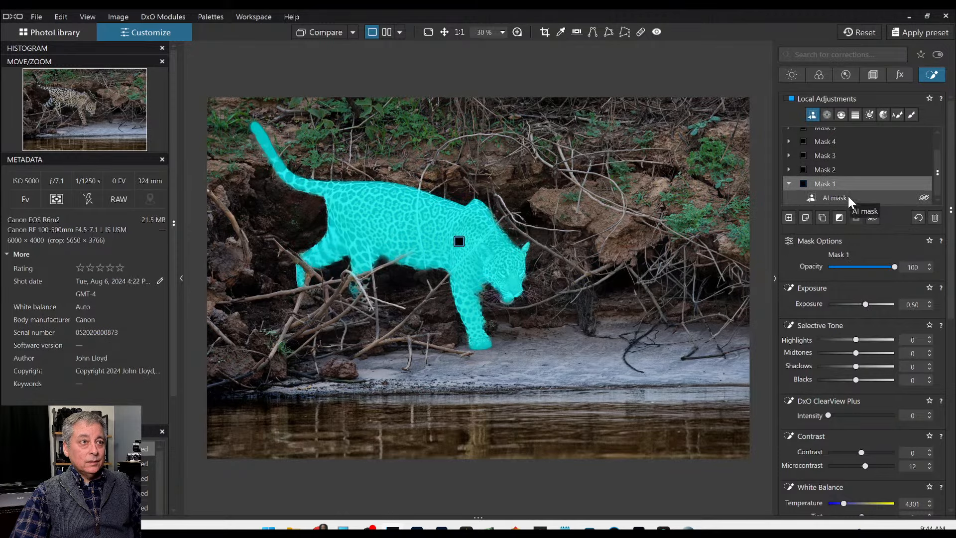
{"action": "left_click", "coordinate": [846, 197]}
{"action": "scroll", "coordinate": [852, 366], "scroll_direction": "down", "scroll_amount": 3}
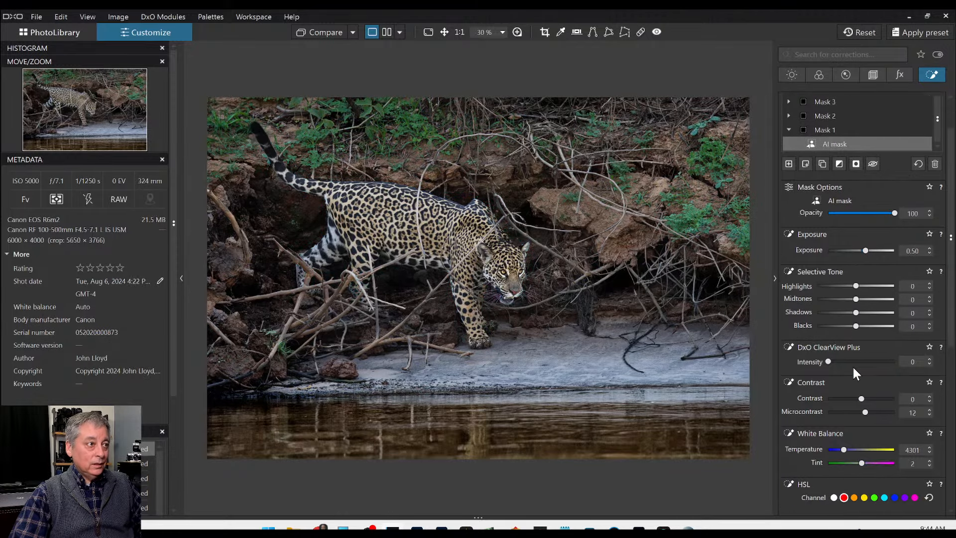
{"action": "scroll", "coordinate": [853, 366], "scroll_direction": "down", "scroll_amount": 6}
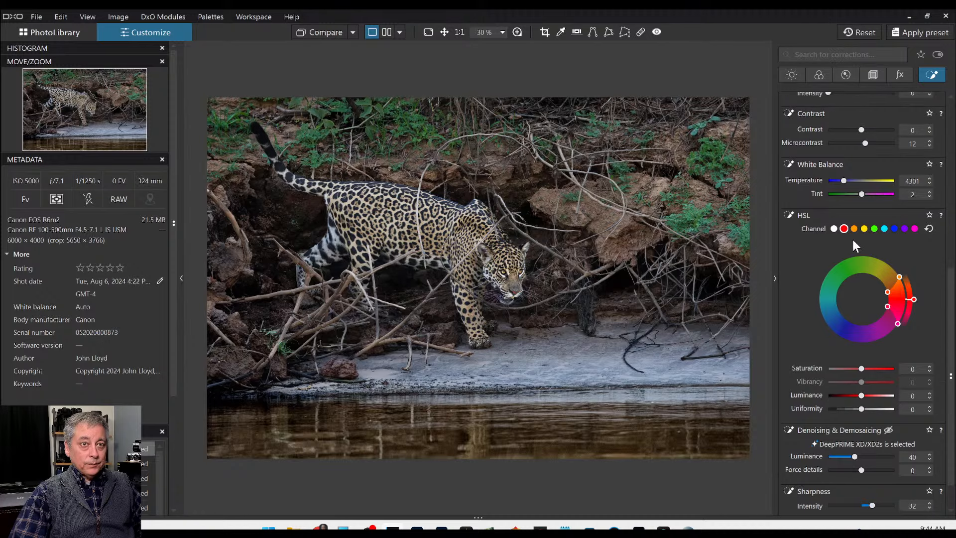
{"action": "left_click", "coordinate": [833, 229]}
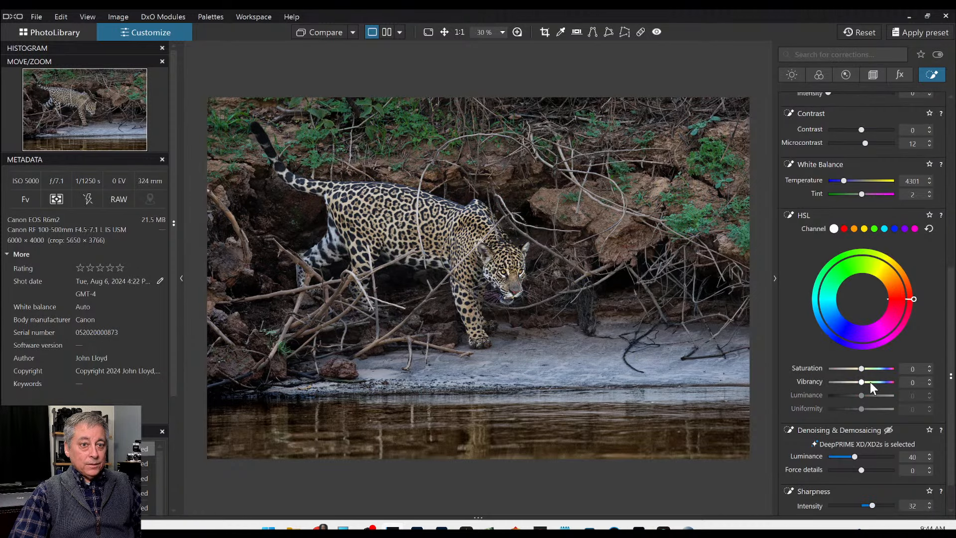
{"action": "left_click_drag", "start_coordinate": [870, 382], "coordinate": [878, 382]}
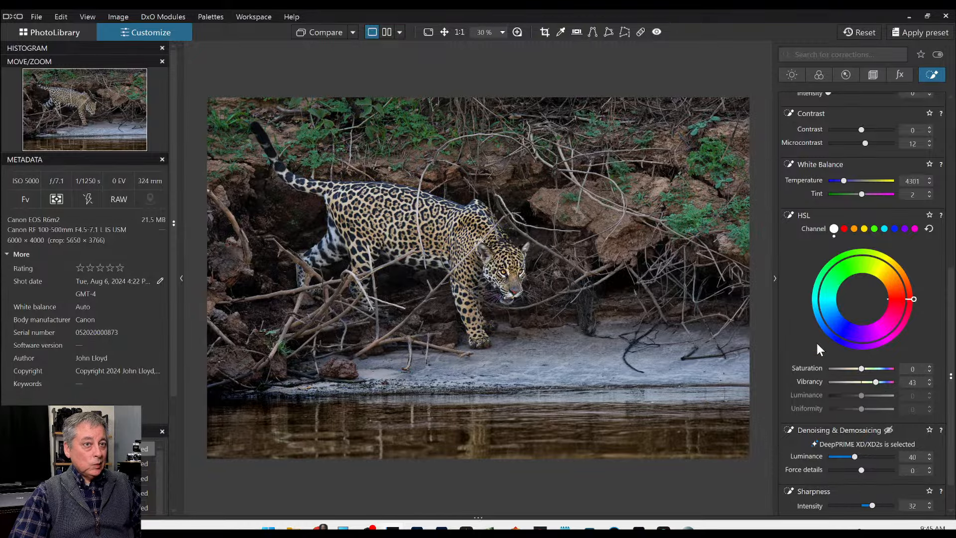
Step: Try lowering the highlights on the jaguar's AI mask, then reset them to 0
{"action": "scroll", "coordinate": [816, 342], "scroll_direction": "up", "scroll_amount": 3}
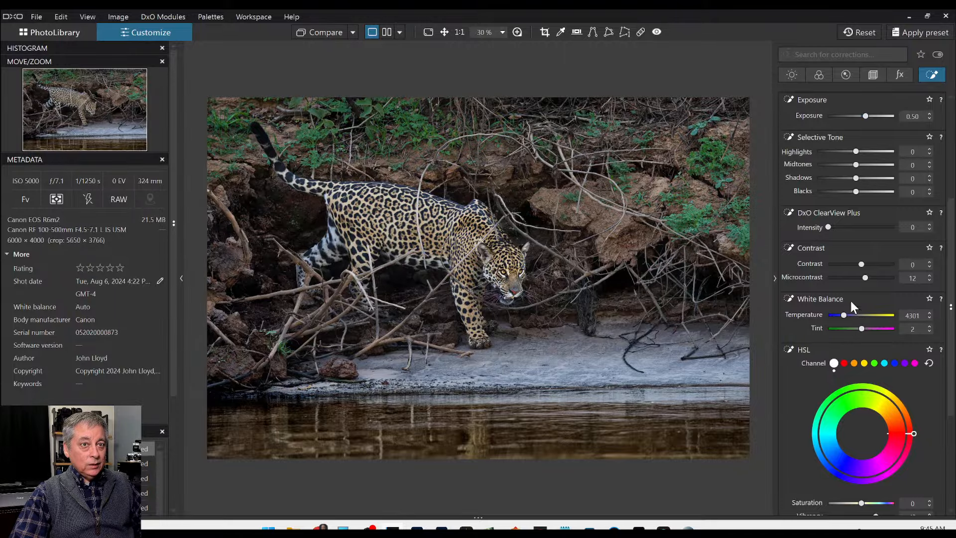
{"action": "scroll", "coordinate": [849, 302], "scroll_direction": "up", "scroll_amount": 2}
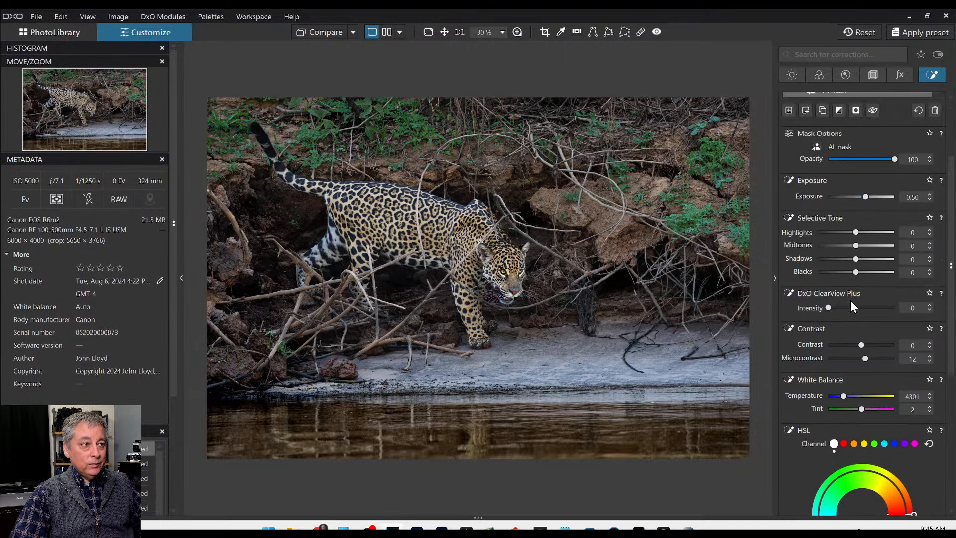
{"action": "left_click_drag", "start_coordinate": [855, 233], "coordinate": [851, 233]}
{"action": "double_click", "coordinate": [850, 232]}
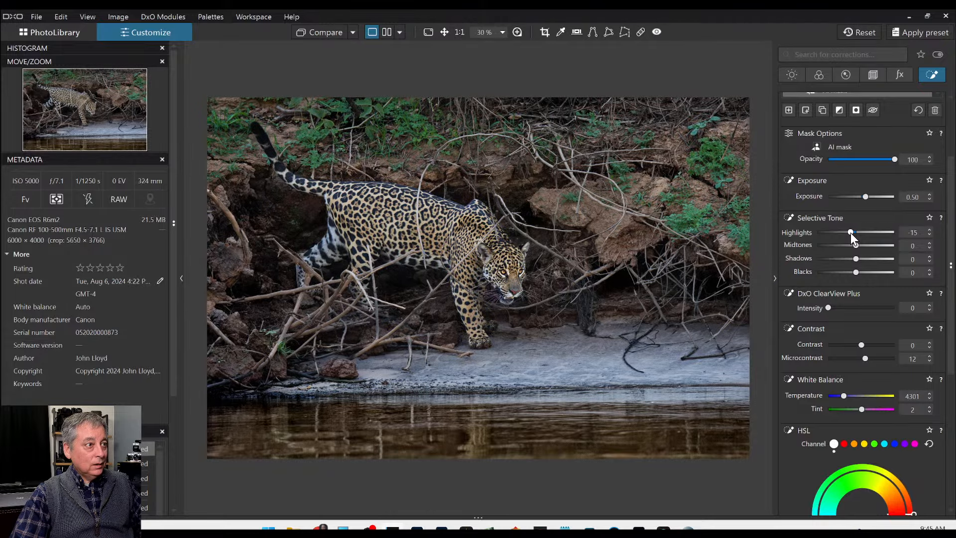
Step: Create a new mask with a control point on the jaguar's hindquarters and set its exposure to -0.50
{"action": "scroll", "coordinate": [846, 174], "scroll_direction": "up", "scroll_amount": 3}
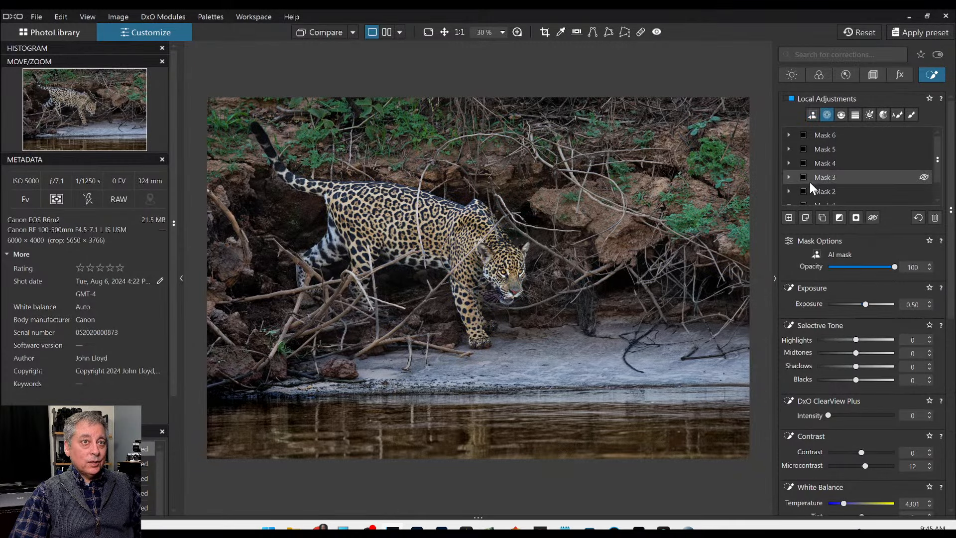
{"action": "left_click", "coordinate": [789, 217]}
{"action": "left_click", "coordinate": [334, 236]}
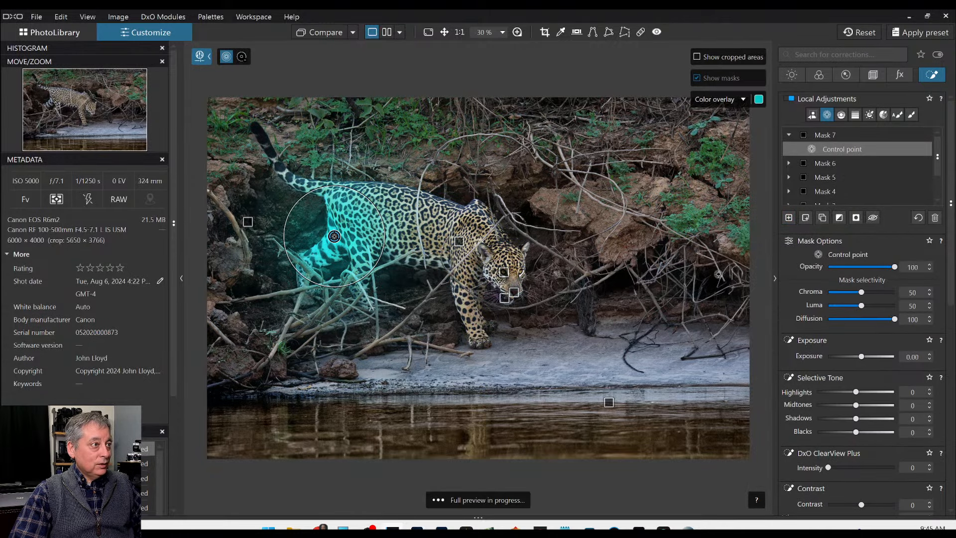
{"action": "left_click_drag", "start_coordinate": [861, 360], "coordinate": [860, 360]}
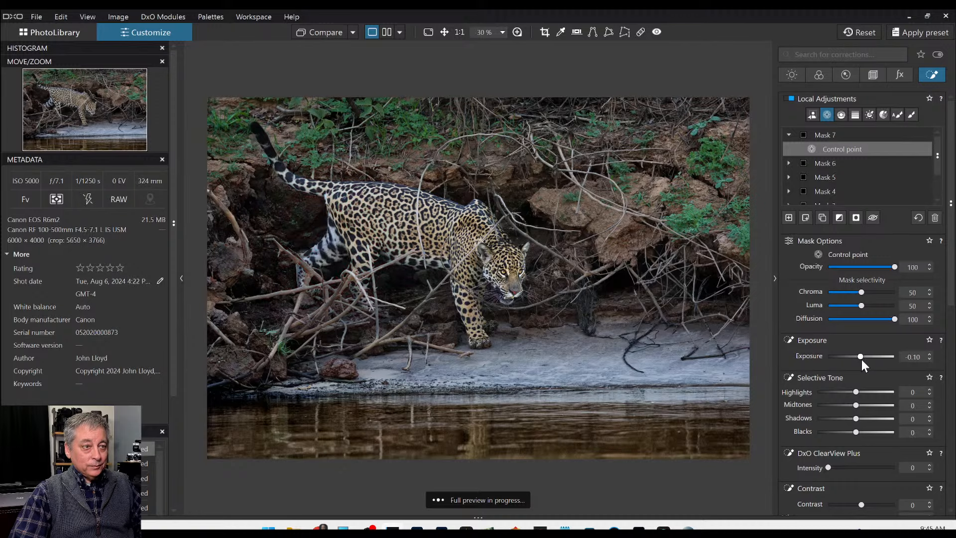
{"action": "scroll", "coordinate": [861, 360], "scroll_direction": "down", "scroll_amount": 2}
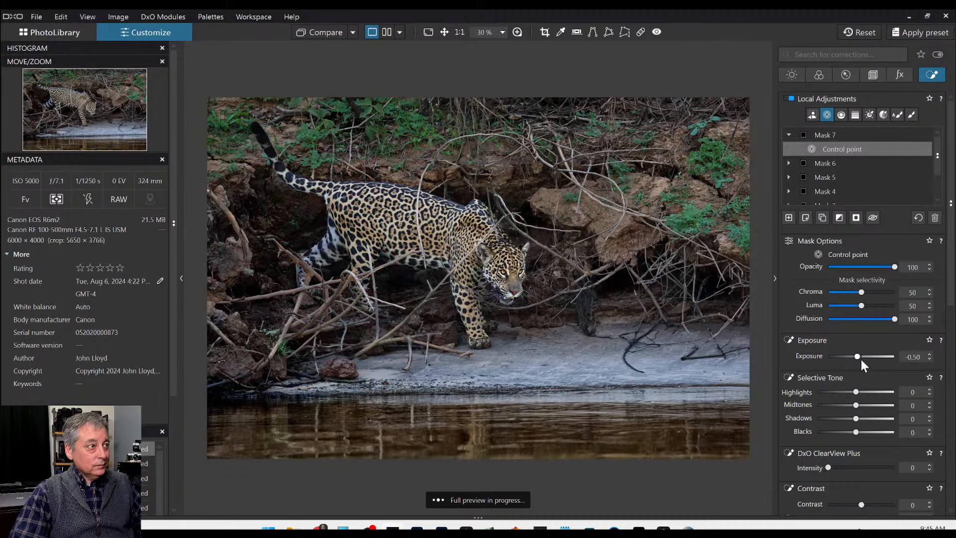
{"action": "scroll", "coordinate": [862, 360], "scroll_direction": "up", "scroll_amount": 1}
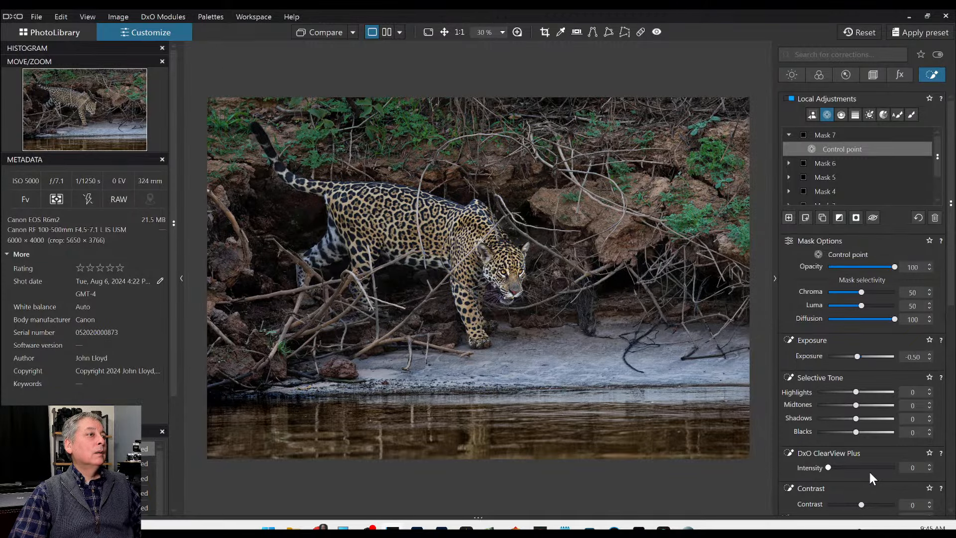
{"action": "left_click_drag", "start_coordinate": [448, 212], "coordinate": [418, 205]}
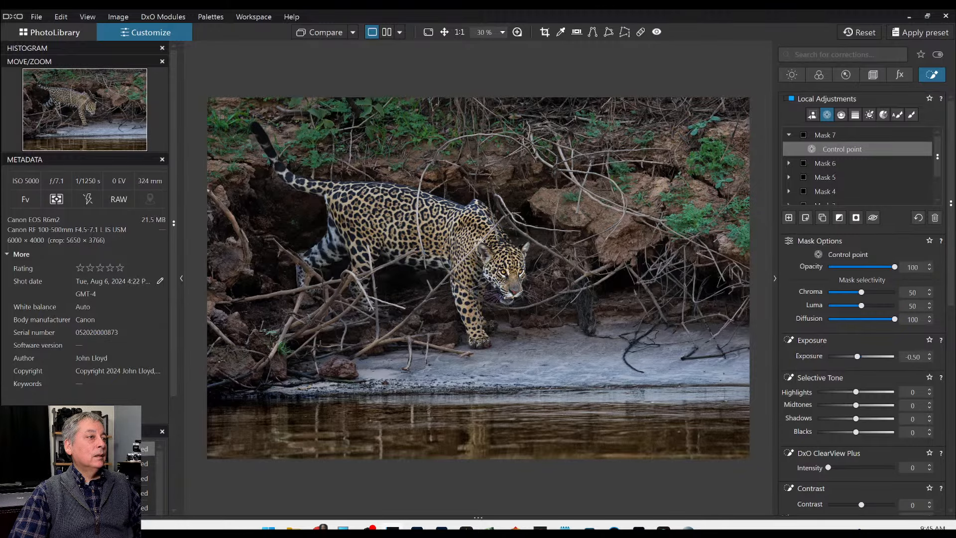
Step: Warm the hindquarters mask by setting its white balance temperature to 4601
{"action": "scroll", "coordinate": [802, 365], "scroll_direction": "down", "scroll_amount": 5}
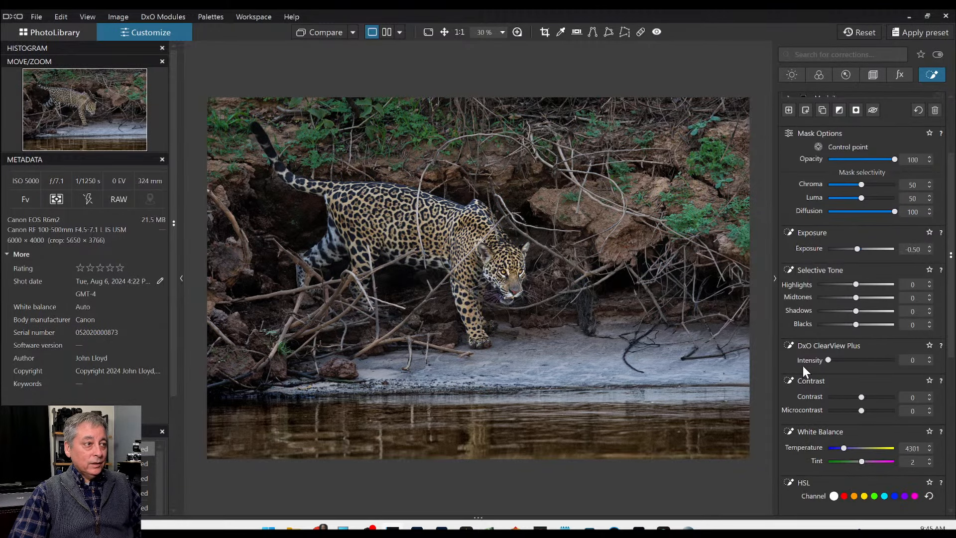
{"action": "scroll", "coordinate": [803, 368], "scroll_direction": "down", "scroll_amount": 2}
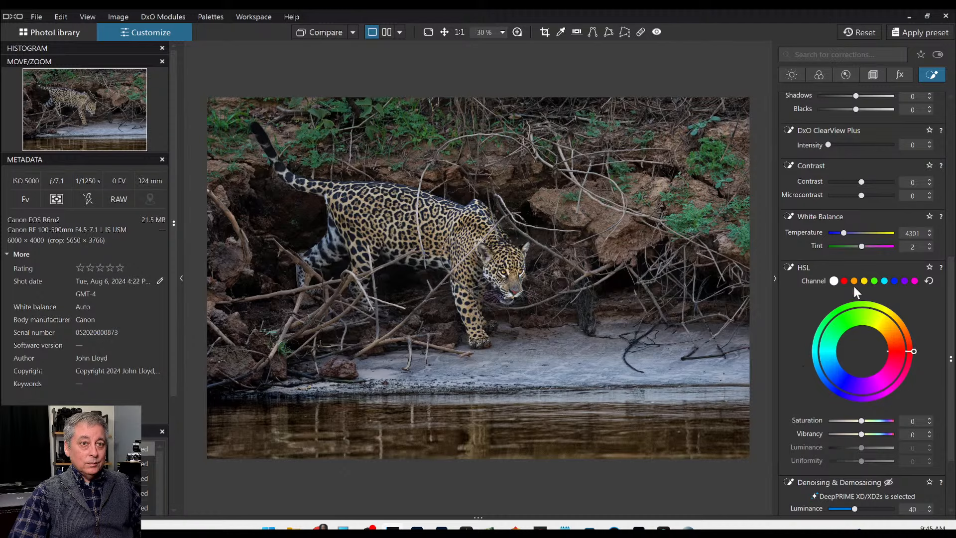
{"action": "left_click_drag", "start_coordinate": [847, 233], "coordinate": [849, 233]}
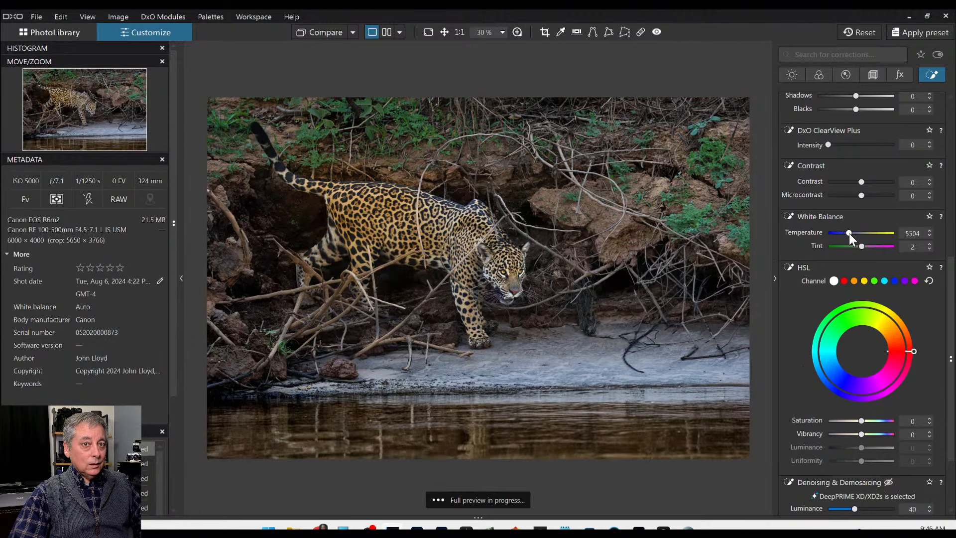
{"action": "key", "text": "ctrl+z"}
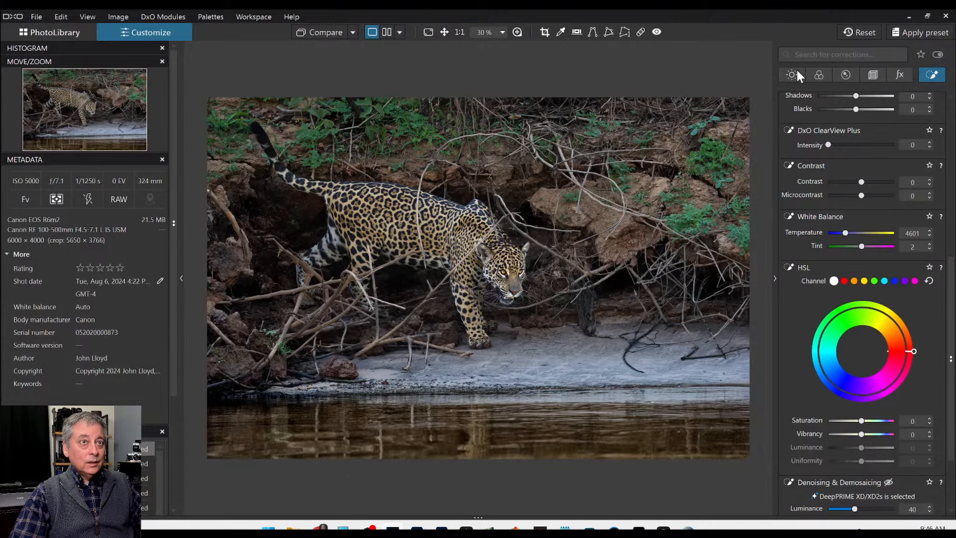
Step: Warm the whole photo by setting its RAW white balance temperature to 4801
{"action": "left_click", "coordinate": [819, 75]}
{"action": "scroll", "coordinate": [811, 265], "scroll_direction": "up", "scroll_amount": 6}
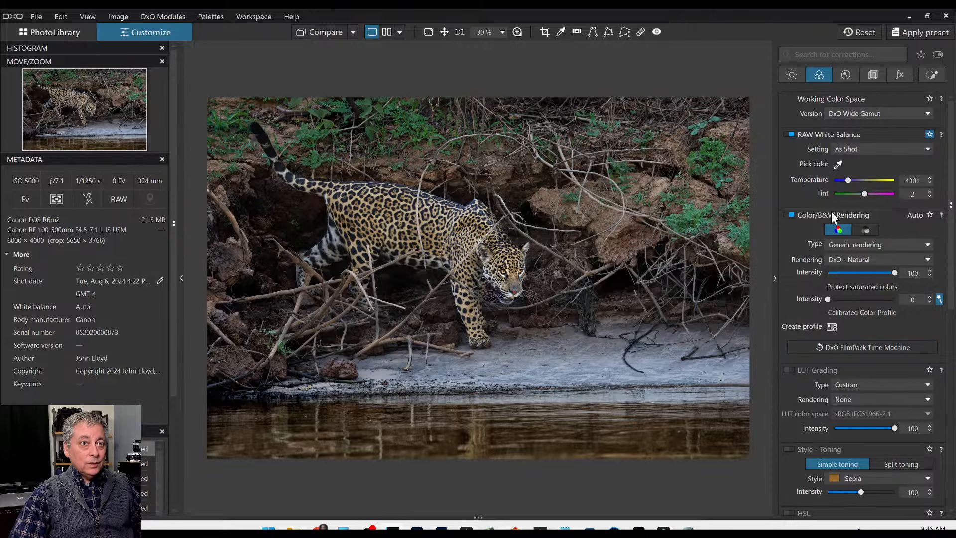
{"action": "scroll", "coordinate": [847, 181], "scroll_direction": "up", "scroll_amount": 4}
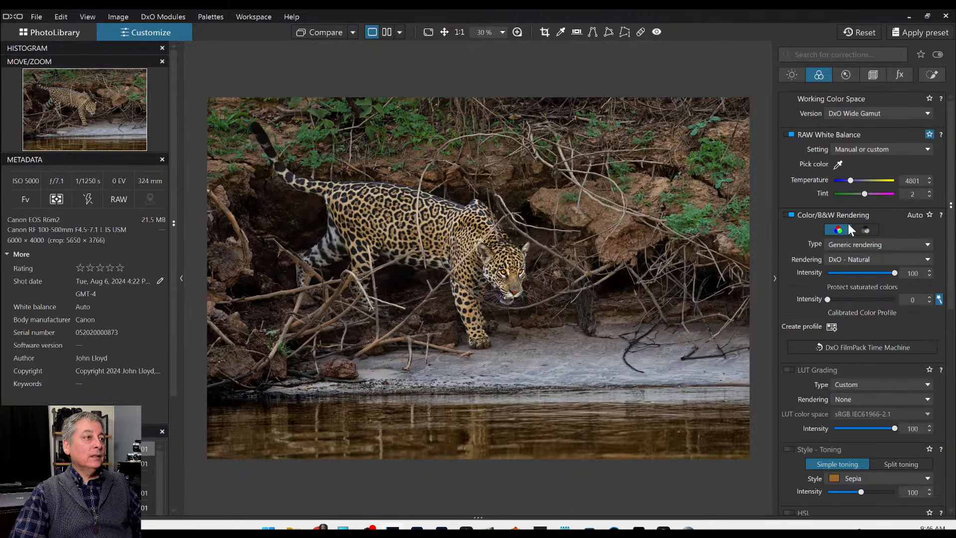
Step: Export the photo to disk with the Standard output option as a full-size JPEG at quality 100 with the suffix -dxo
{"action": "right_click", "coordinate": [612, 163]}
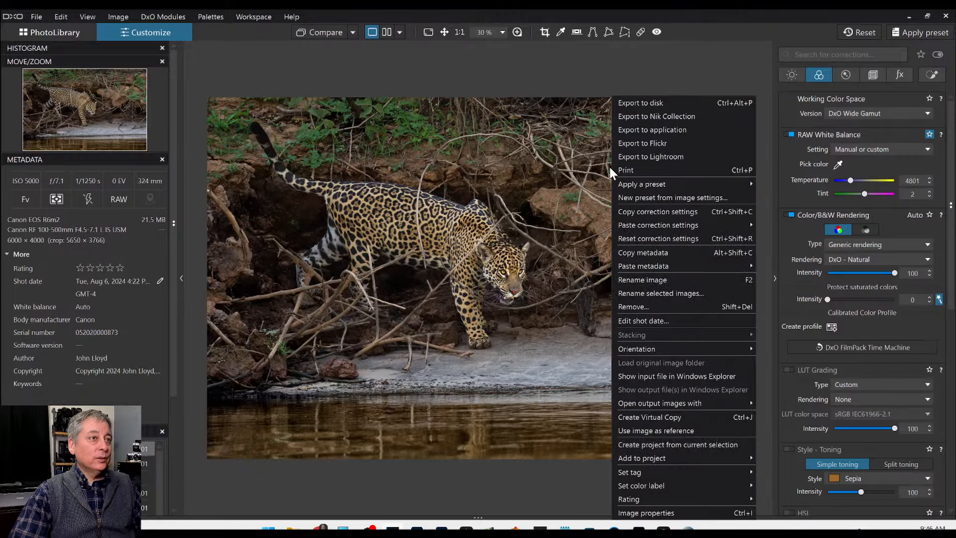
{"action": "left_click", "coordinate": [624, 88]}
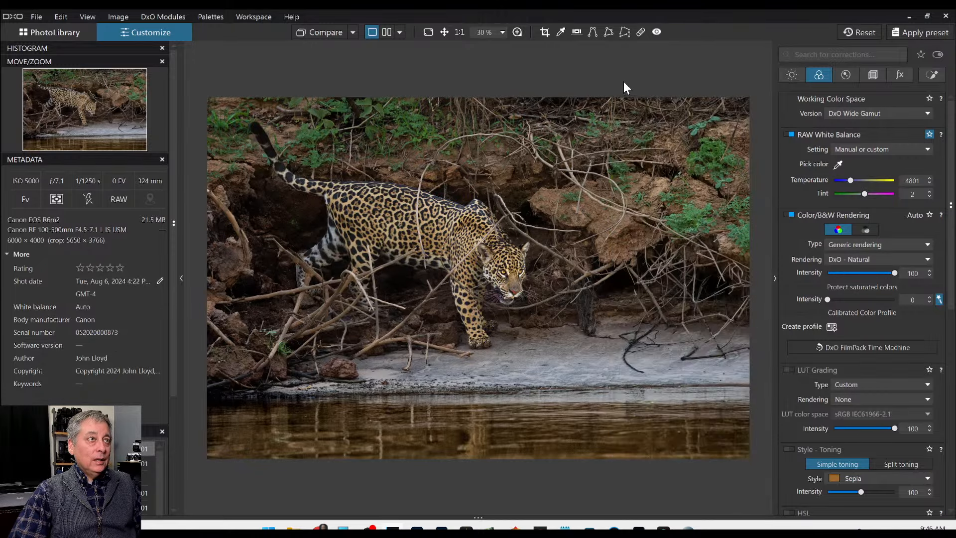
{"action": "right_click", "coordinate": [609, 122]}
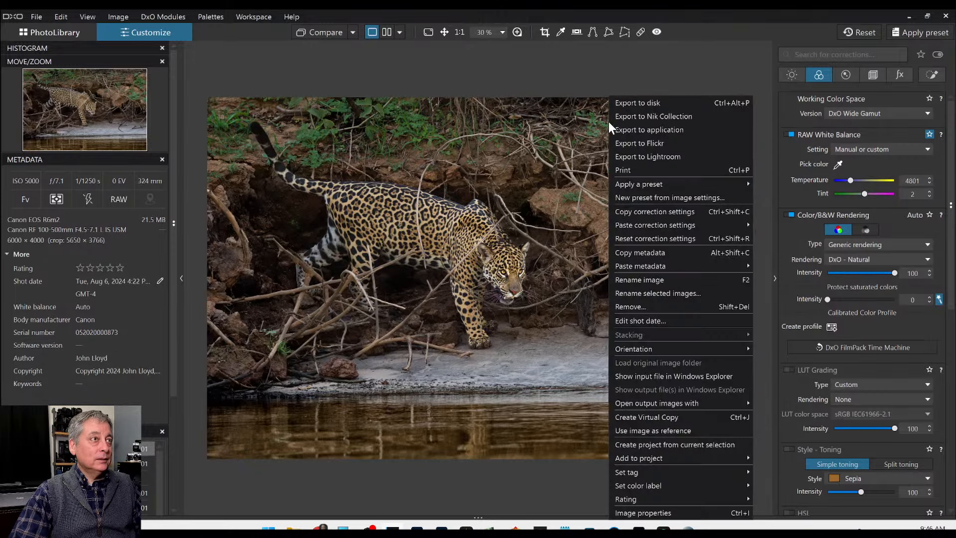
{"action": "left_click", "coordinate": [620, 105]}
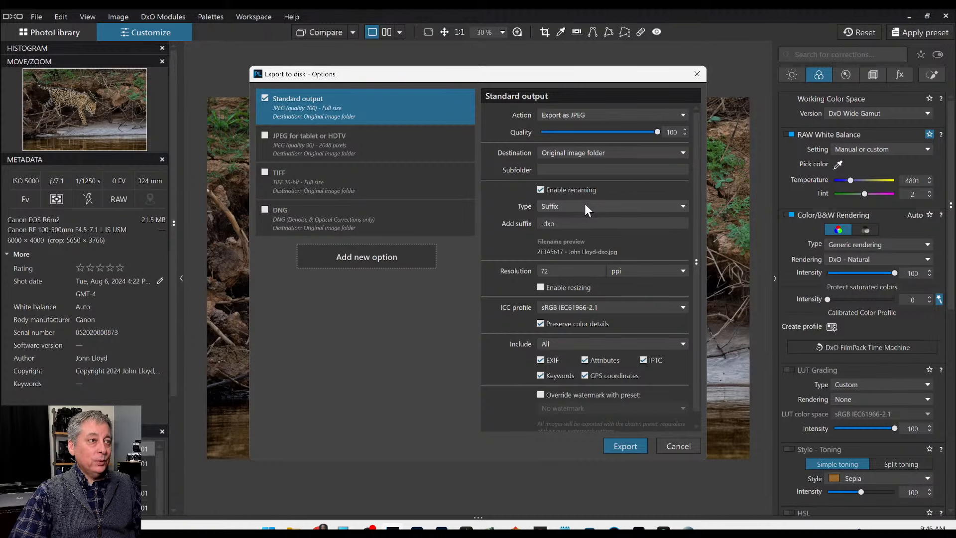
{"action": "left_click", "coordinate": [624, 446]}
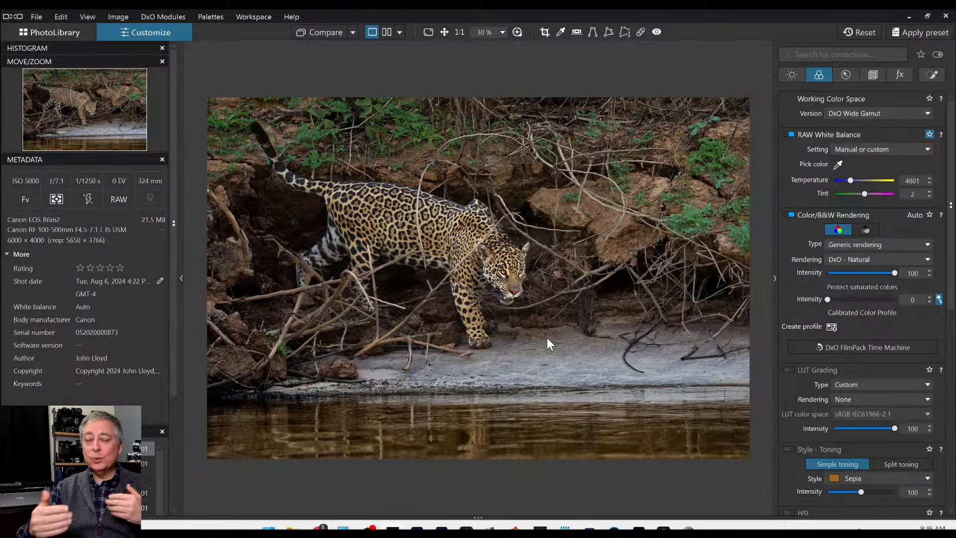
Step: Show the exported Standard output JPEG side by side with the corrected photo and hide the surrounding panels
{"action": "left_click", "coordinate": [400, 33]}
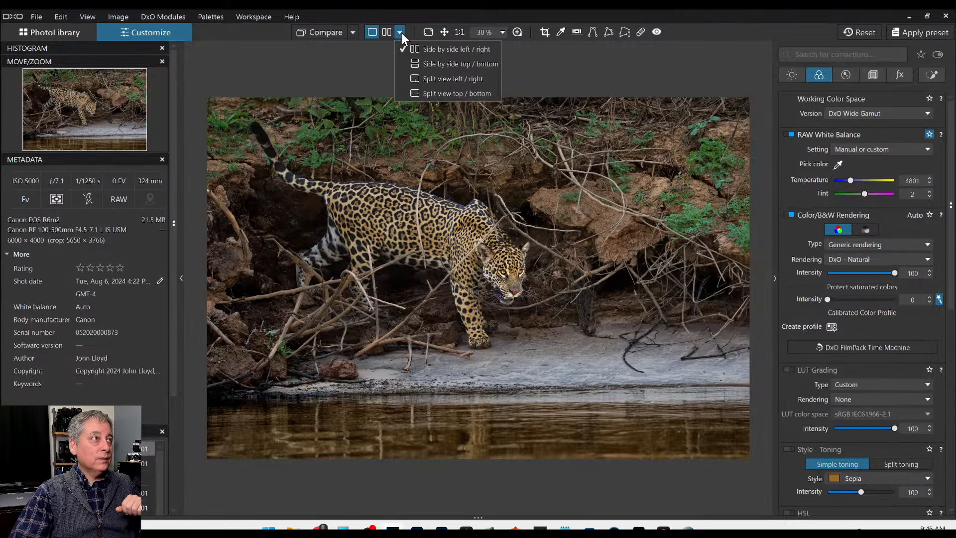
{"action": "left_click", "coordinate": [400, 33]}
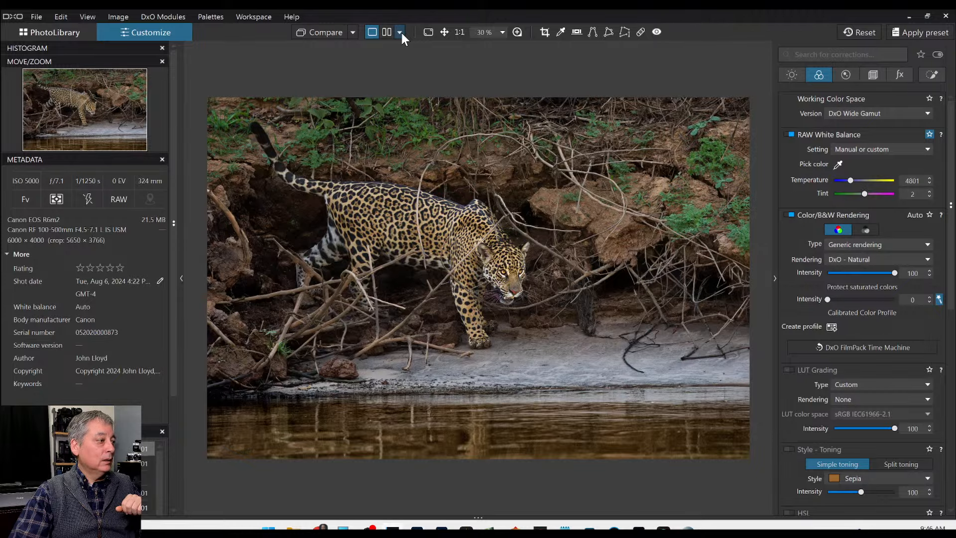
{"action": "left_click", "coordinate": [356, 35]}
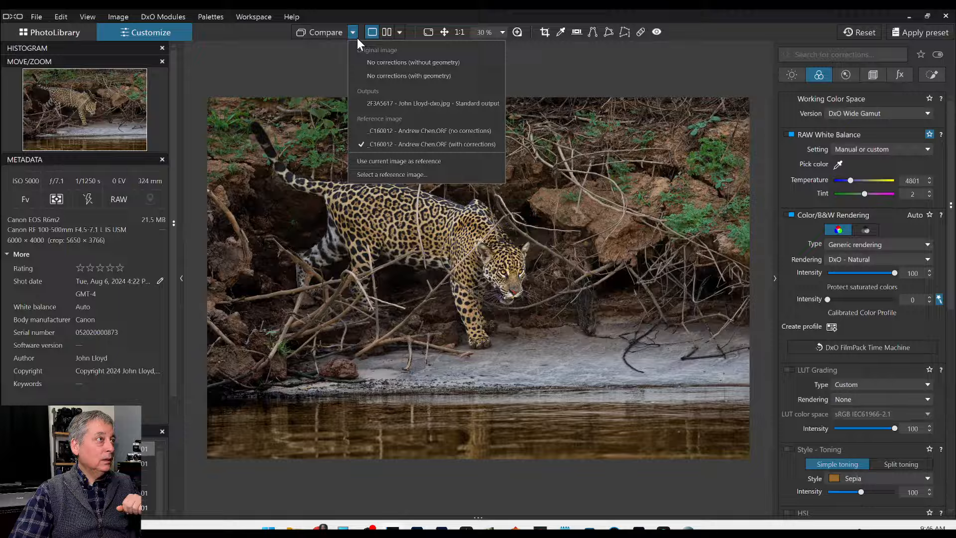
{"action": "left_click", "coordinate": [387, 104]}
{"action": "left_click", "coordinate": [387, 33]}
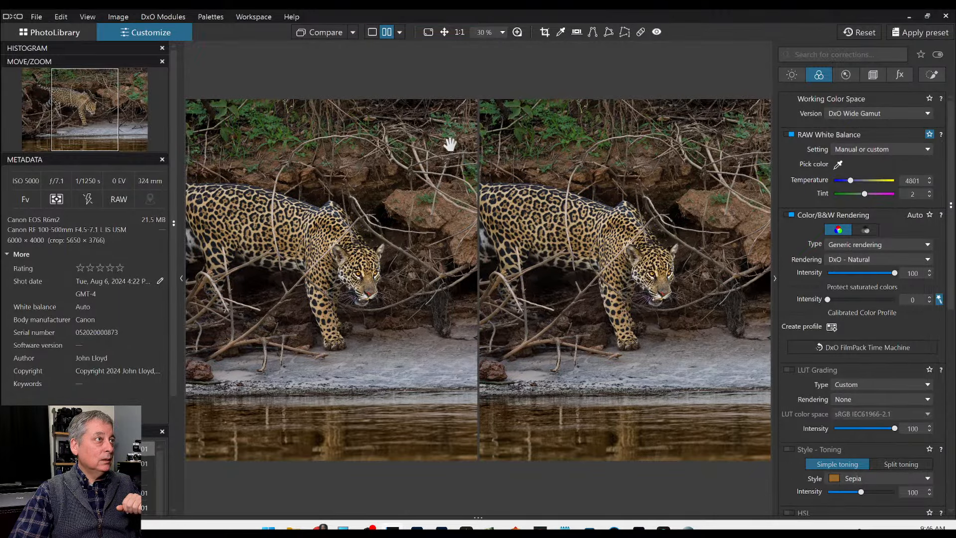
{"action": "key", "text": "Tab"}
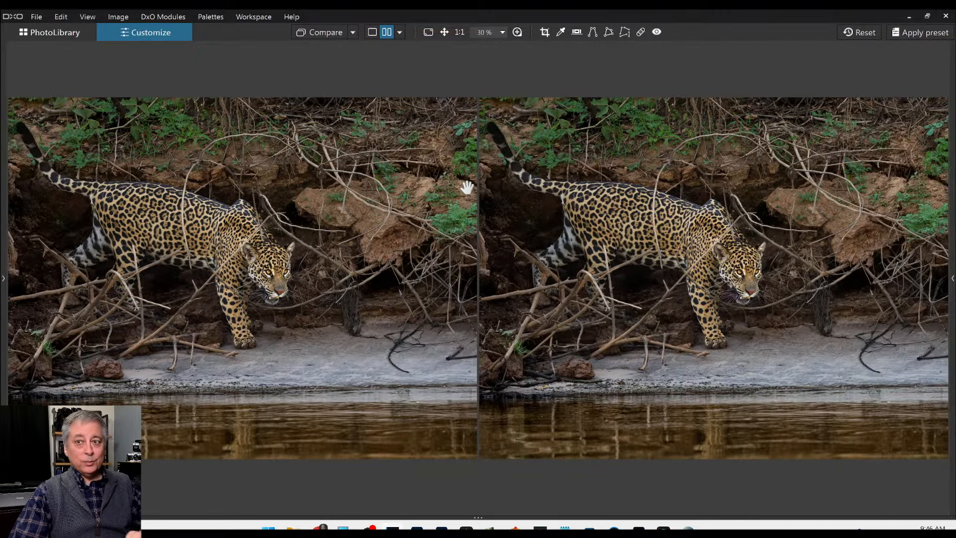
Step: Enlarge both compared views on the jaguar's head, bringing the working preview to 160%
{"action": "left_click", "coordinate": [399, 274]}
{"action": "left_click_drag", "start_coordinate": [153, 306], "coordinate": [422, 276]}
{"action": "left_click_drag", "start_coordinate": [211, 242], "coordinate": [453, 238]}
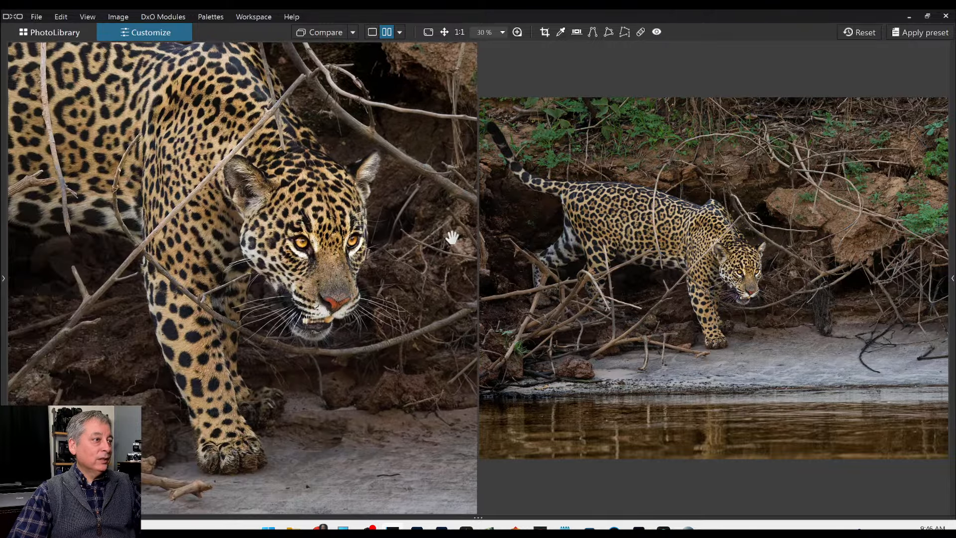
{"action": "left_click", "coordinate": [736, 317]}
{"action": "left_click_drag", "start_coordinate": [720, 256], "coordinate": [706, 349]}
{"action": "scroll", "coordinate": [706, 350], "scroll_direction": "up", "scroll_amount": 1}
{"action": "scroll", "coordinate": [706, 350], "scroll_direction": "up", "scroll_amount": 1}
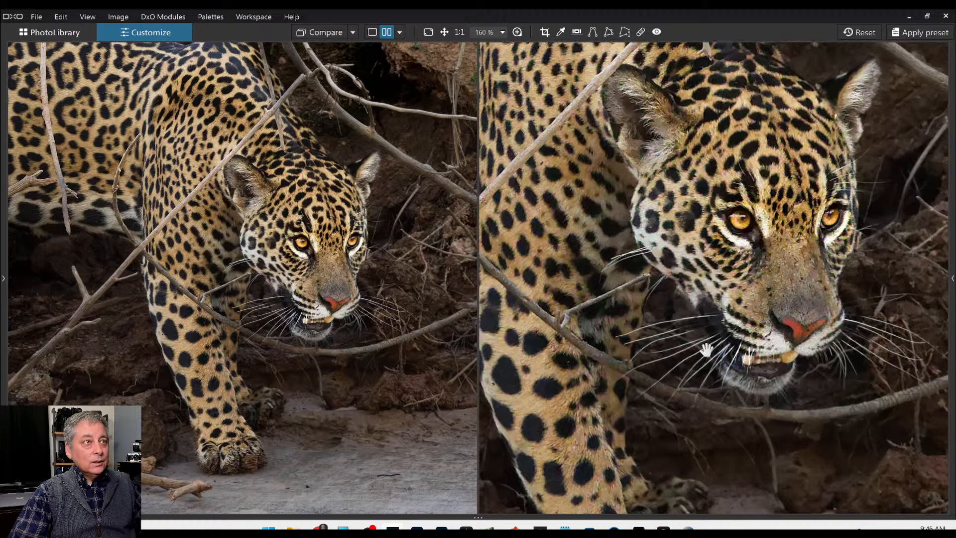
Step: Compare the working photo with the uncorrected original, then switch the comparison back to the exported Standard output JPEG
{"action": "left_click", "coordinate": [352, 32]}
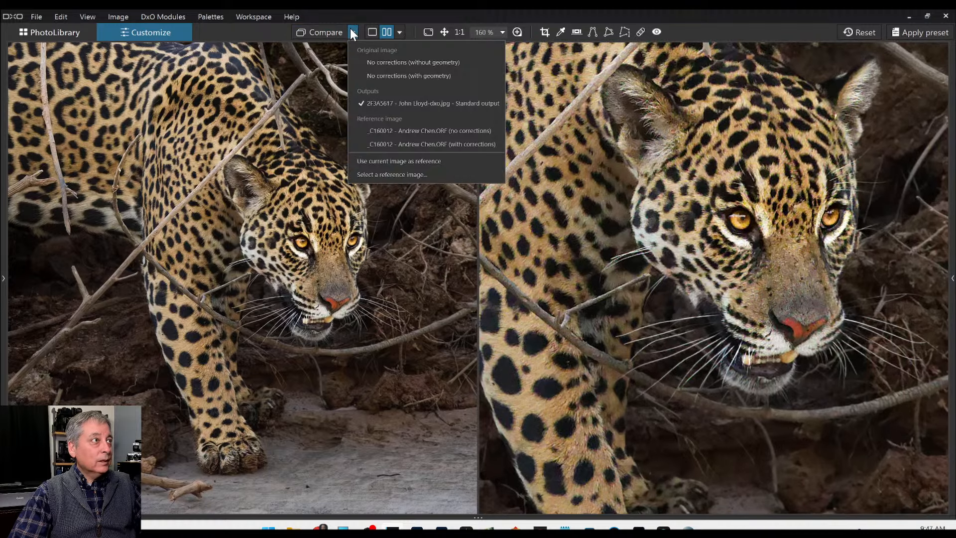
{"action": "left_click", "coordinate": [374, 71]}
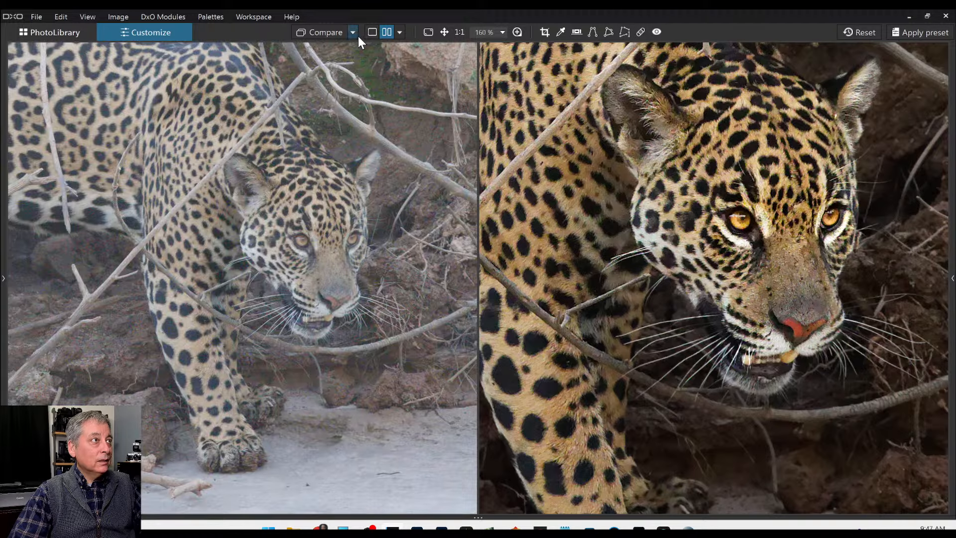
{"action": "left_click", "coordinate": [354, 35]}
{"action": "left_click", "coordinate": [373, 106]}
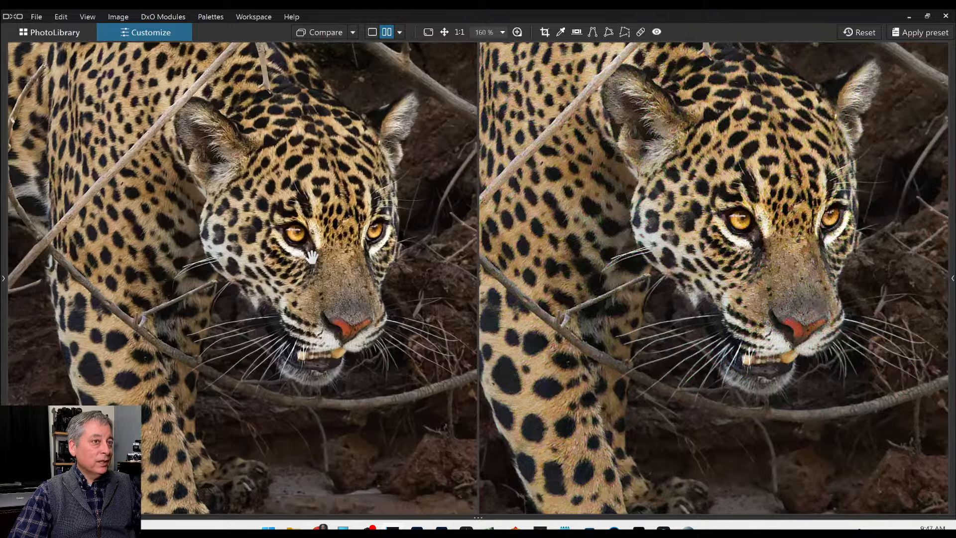
Step: Compare fur detail and noise around the jaguar's eyes and ear between the export and the working preview at 300%
{"action": "scroll", "coordinate": [311, 256], "scroll_direction": "up", "scroll_amount": 5}
{"action": "scroll", "coordinate": [625, 303], "scroll_direction": "up", "scroll_amount": 5}
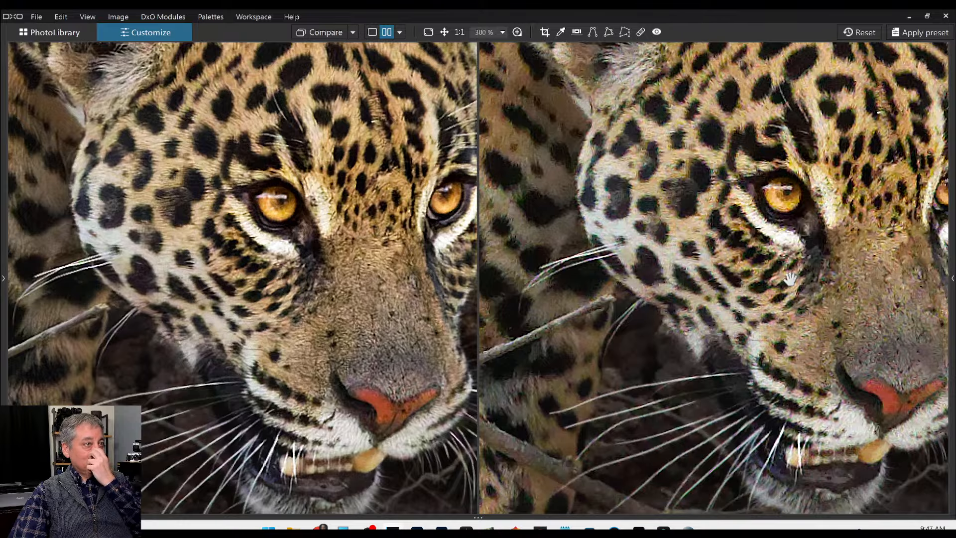
{"action": "left_click_drag", "start_coordinate": [811, 248], "coordinate": [749, 257]}
{"action": "left_click_drag", "start_coordinate": [357, 246], "coordinate": [378, 268]}
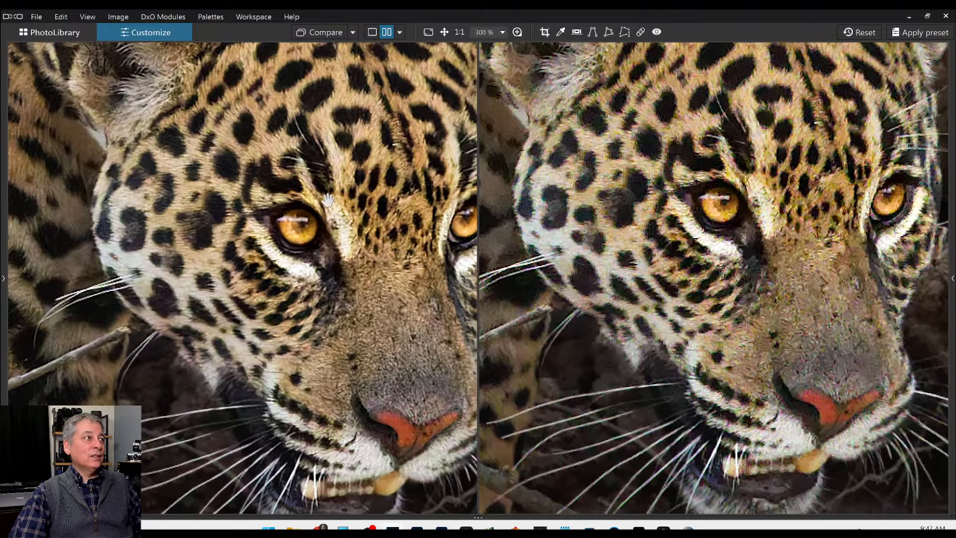
{"action": "left_click_drag", "start_coordinate": [328, 201], "coordinate": [380, 254]}
{"action": "left_click_drag", "start_coordinate": [617, 199], "coordinate": [695, 331]}
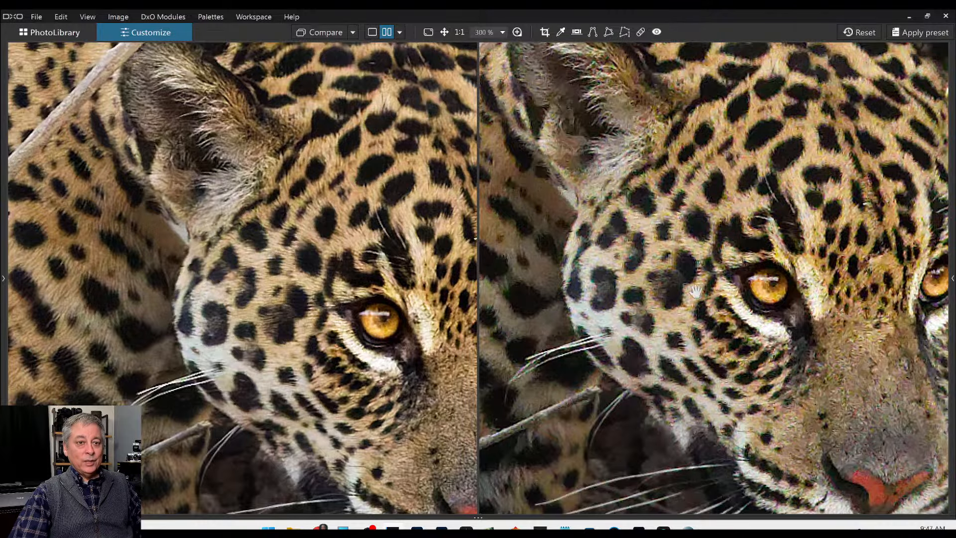
Step: Compare the jaguar's front leg and the dirt bank behind it at up to 350% in both versions, then return to the full images
{"action": "scroll", "coordinate": [367, 248], "scroll_direction": "down", "scroll_amount": 5}
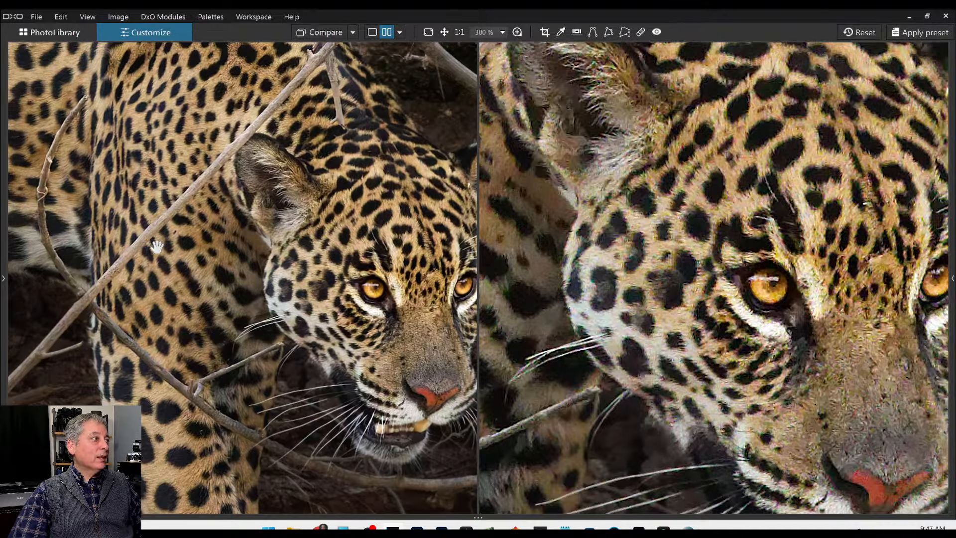
{"action": "left_click_drag", "start_coordinate": [157, 247], "coordinate": [212, 202]}
{"action": "left_click_drag", "start_coordinate": [588, 351], "coordinate": [664, 242]}
{"action": "left_click_drag", "start_coordinate": [672, 330], "coordinate": [713, 186]}
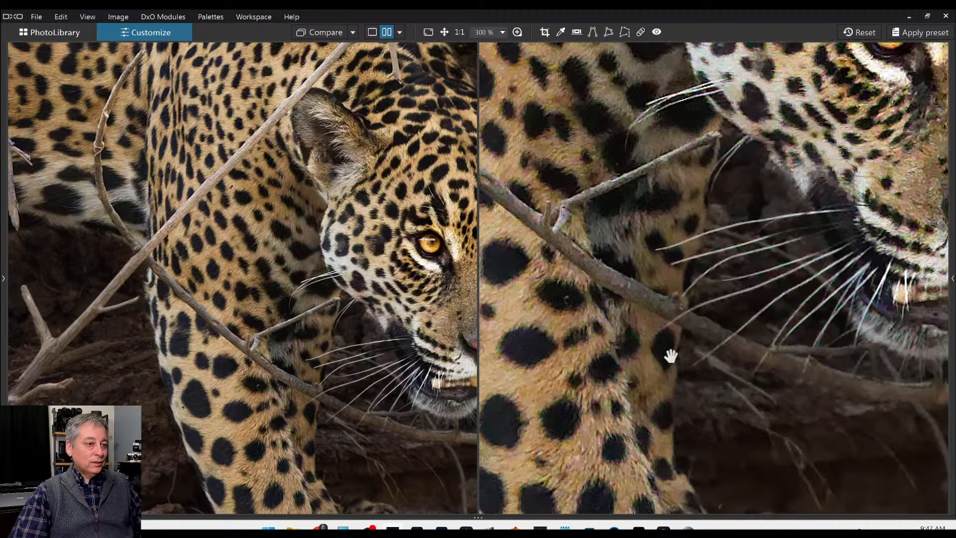
{"action": "left_click_drag", "start_coordinate": [671, 355], "coordinate": [785, 384]}
{"action": "left_click_drag", "start_coordinate": [337, 352], "coordinate": [386, 278]}
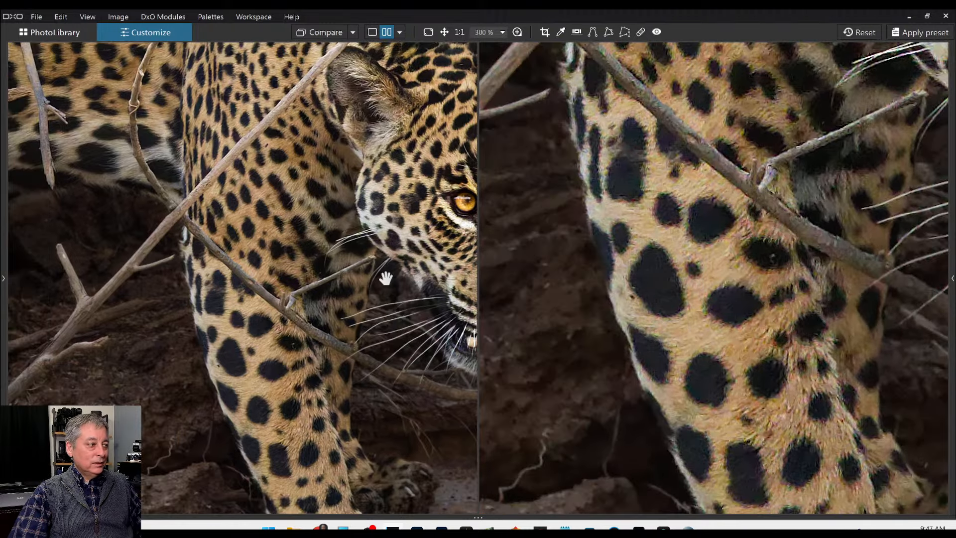
{"action": "left_click_drag", "start_coordinate": [319, 296], "coordinate": [425, 215]}
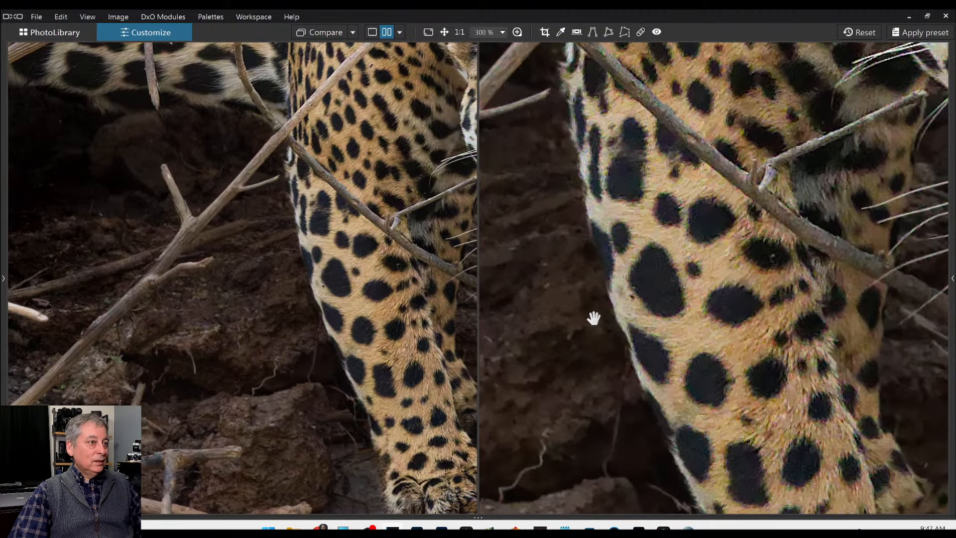
{"action": "scroll", "coordinate": [593, 317], "scroll_direction": "up", "scroll_amount": 1}
{"action": "left_click_drag", "start_coordinate": [598, 316], "coordinate": [639, 307]}
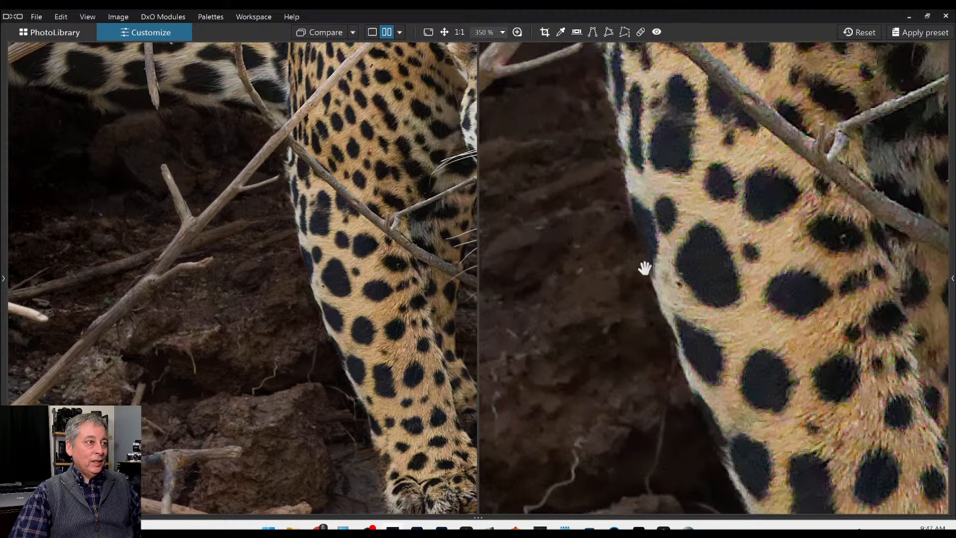
{"action": "scroll", "coordinate": [289, 336], "scroll_direction": "up", "scroll_amount": 3}
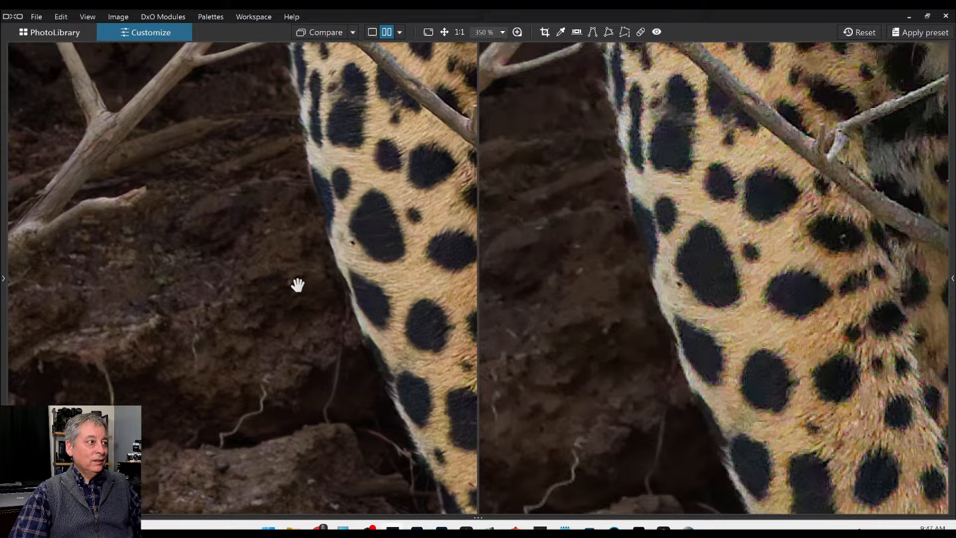
{"action": "left_click_drag", "start_coordinate": [565, 299], "coordinate": [724, 304]}
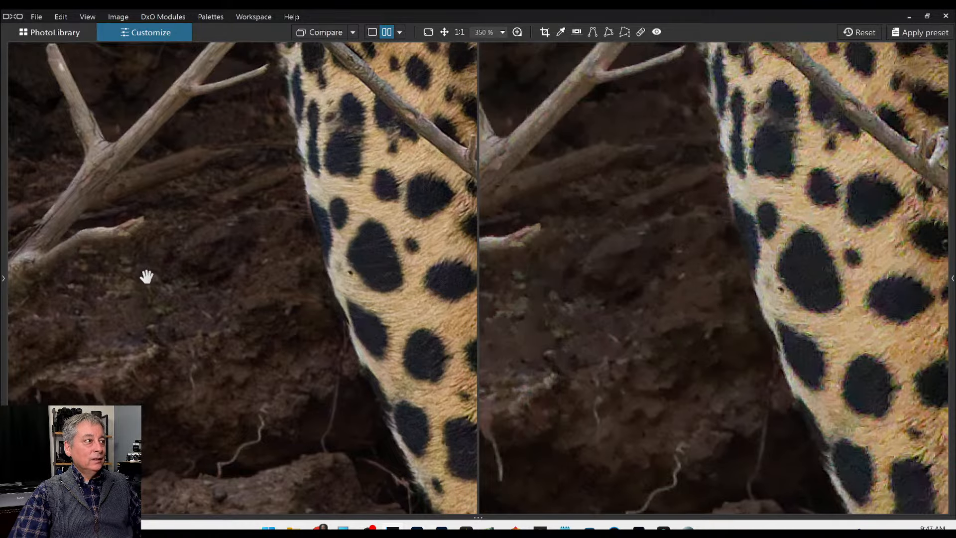
{"action": "left_click_drag", "start_coordinate": [573, 321], "coordinate": [654, 314]}
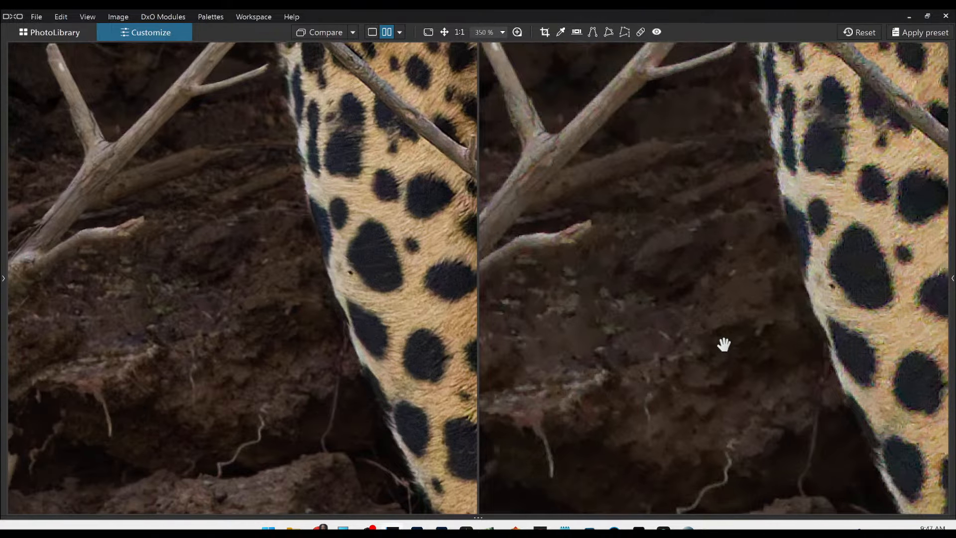
{"action": "left_click_drag", "start_coordinate": [724, 342], "coordinate": [636, 296]}
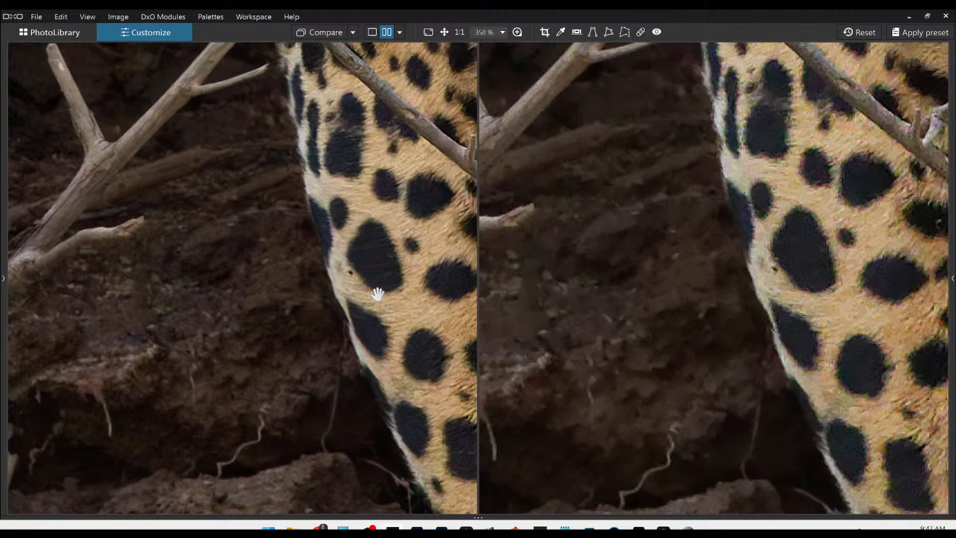
{"action": "scroll", "coordinate": [377, 293], "scroll_direction": "down", "scroll_amount": 3}
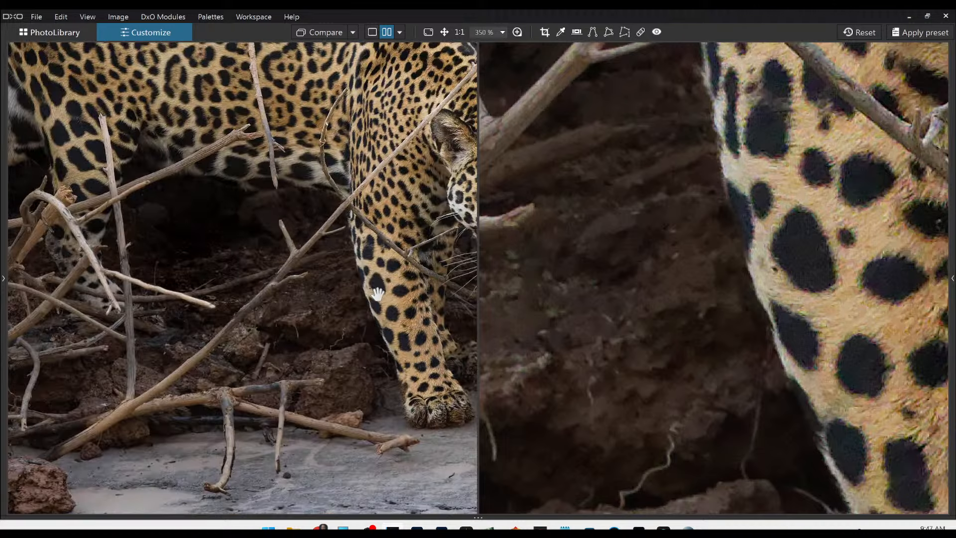
{"action": "scroll", "coordinate": [616, 201], "scroll_direction": "down", "scroll_amount": 3}
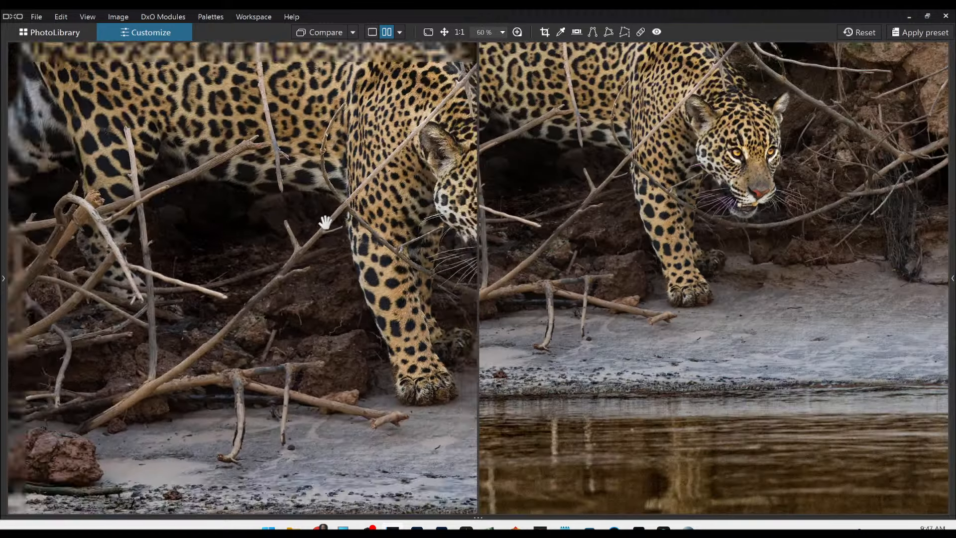
{"action": "scroll", "coordinate": [630, 249], "scroll_direction": "down", "scroll_amount": 2}
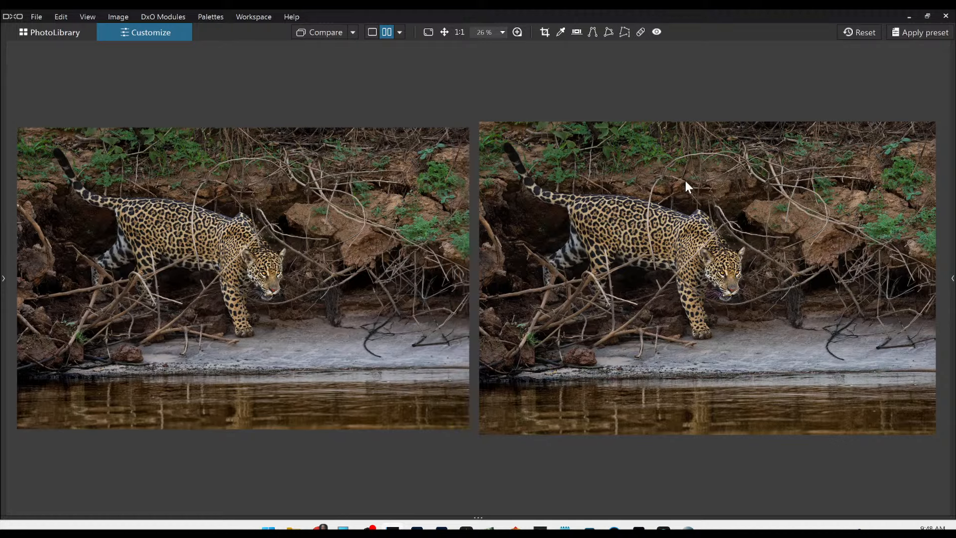
Step: Try resetting all corrections on the working photo, then undo the reset
{"action": "left_click", "coordinate": [870, 32]}
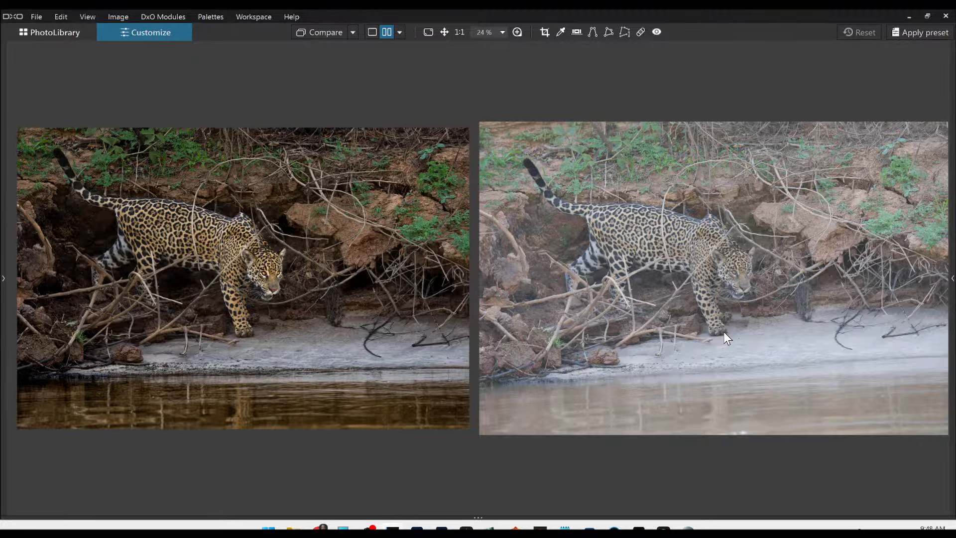
{"action": "key", "text": "ctrl+z"}
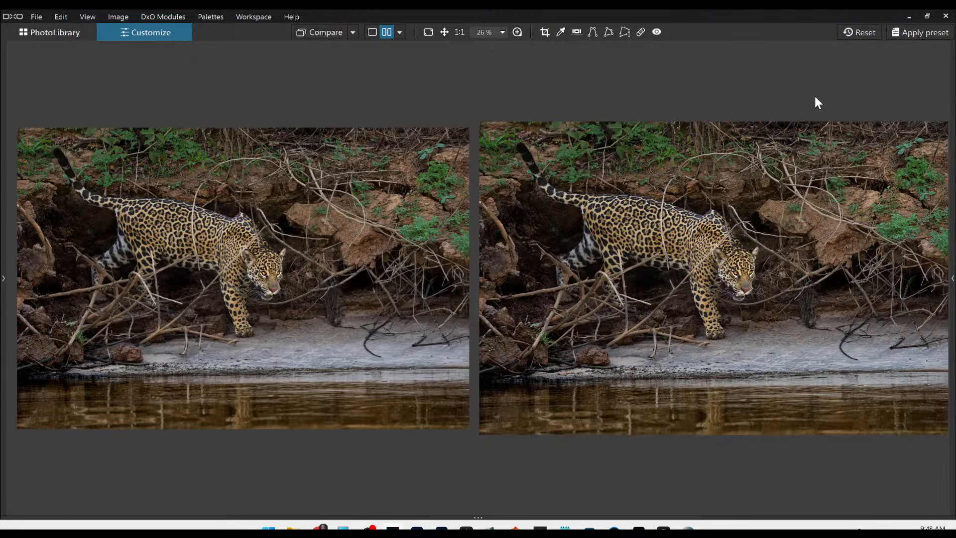
Step: Compare the jaguar photo with its uncorrected original without geometry at up to 45%, then return to the exported Standard output JPEG
{"action": "left_click", "coordinate": [352, 32]}
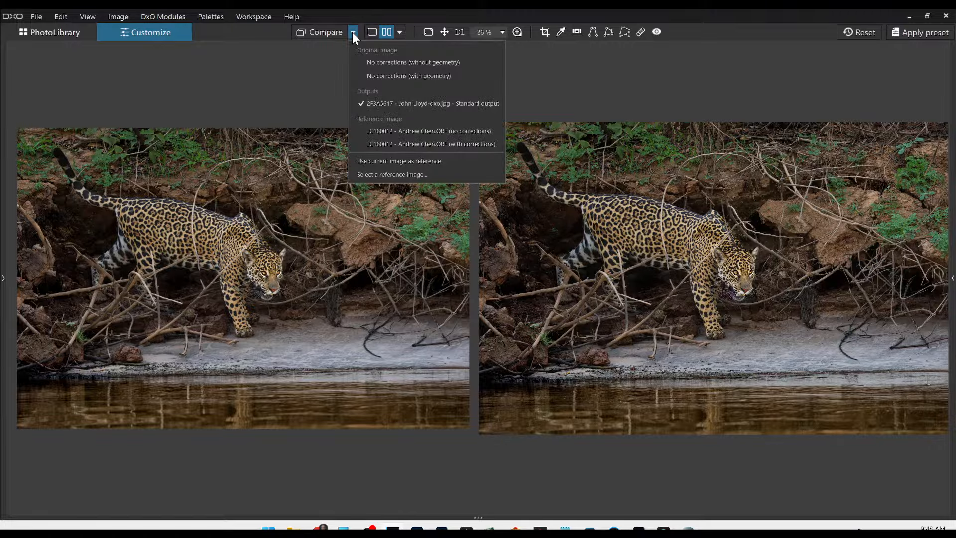
{"action": "left_click", "coordinate": [369, 61]}
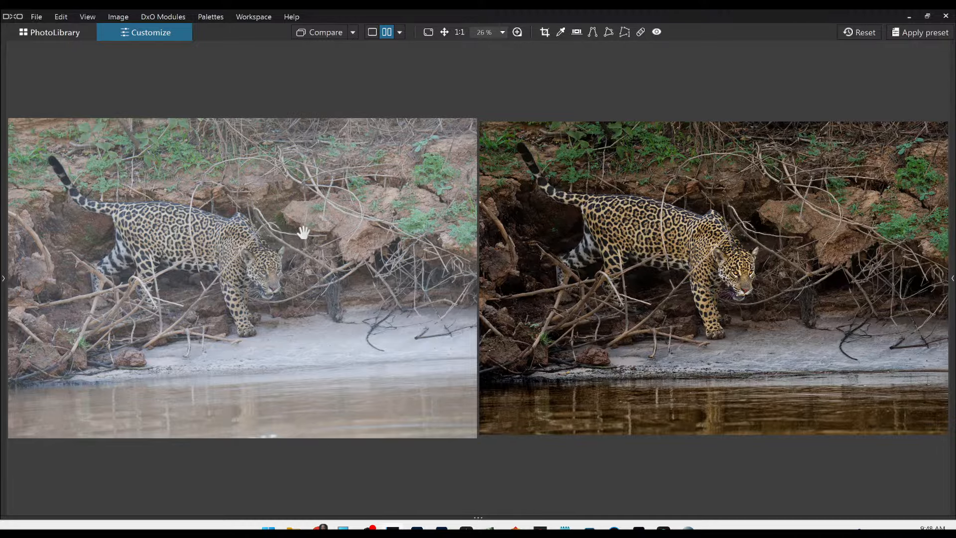
{"action": "scroll", "coordinate": [644, 282], "scroll_direction": "up", "scroll_amount": 4}
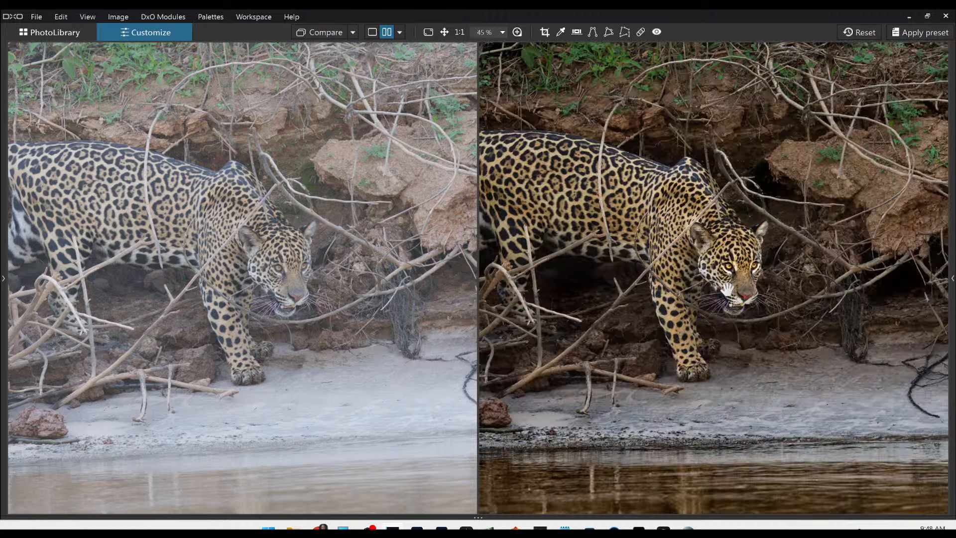
{"action": "scroll", "coordinate": [340, 315], "scroll_direction": "down", "scroll_amount": 2}
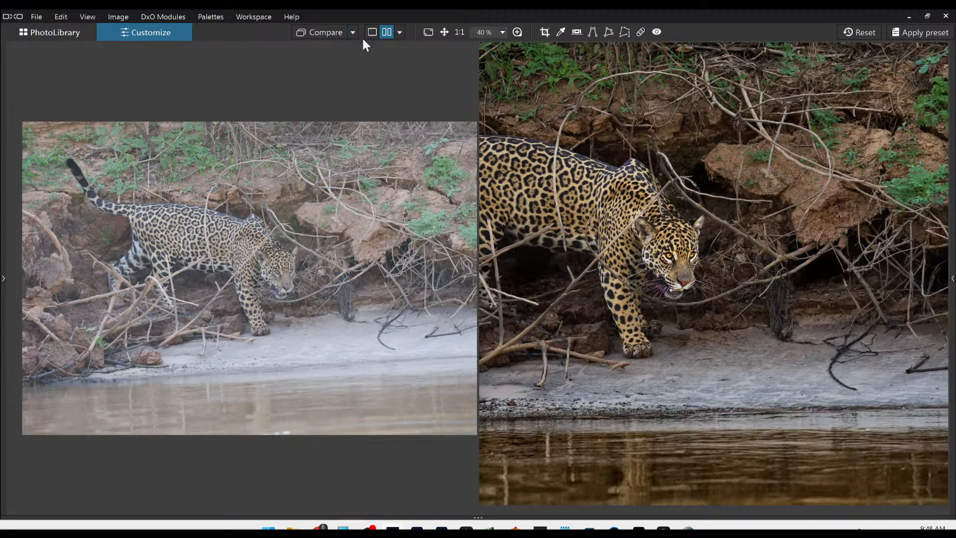
{"action": "left_click", "coordinate": [353, 33]}
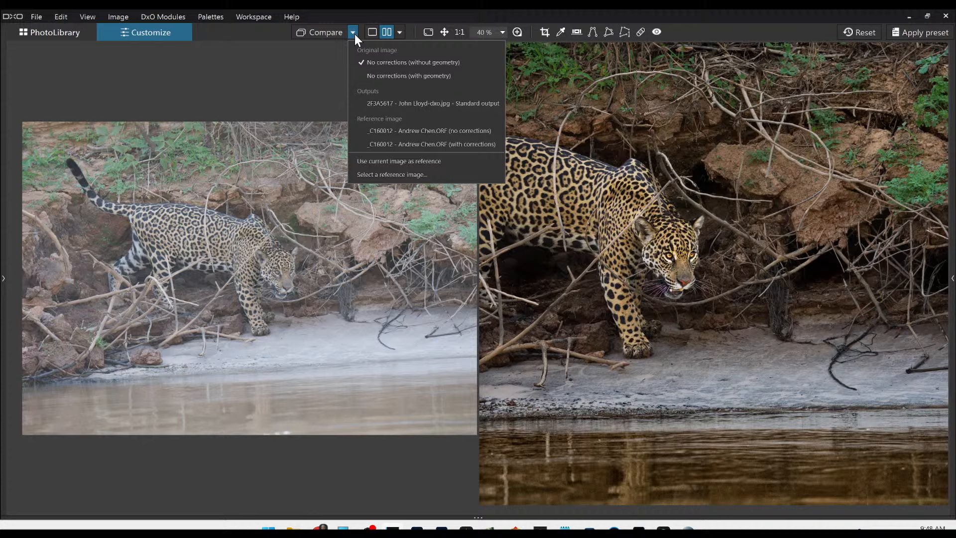
{"action": "left_click", "coordinate": [373, 99]}
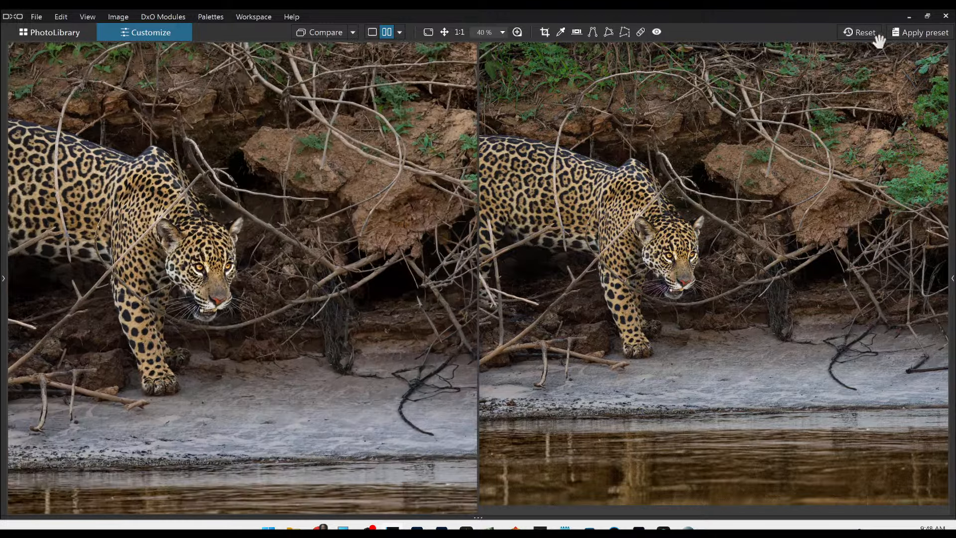
Step: Reset all corrections on the jaguar photo and compare the uncorrected version with the exported JPEG, both zoomed in and as full images
{"action": "left_click", "coordinate": [869, 40]}
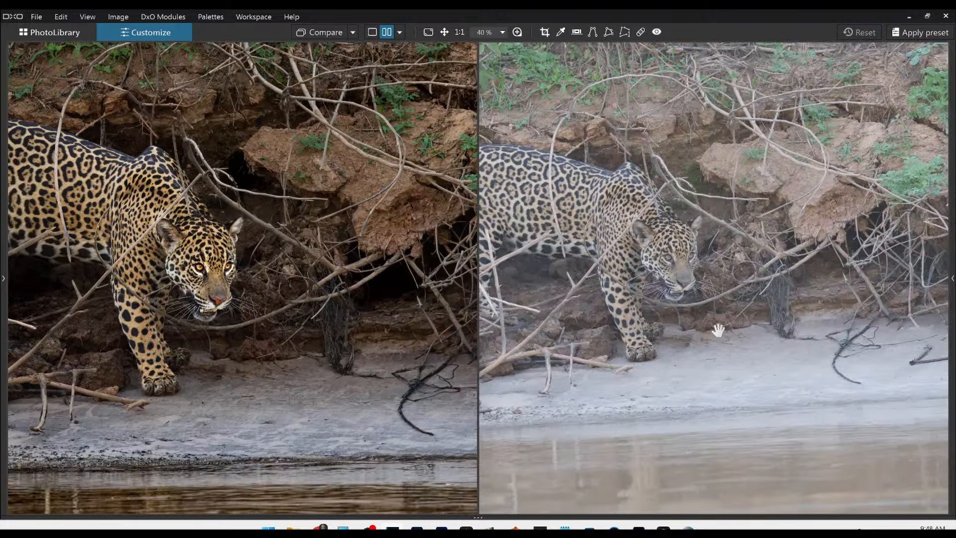
{"action": "scroll", "coordinate": [718, 330], "scroll_direction": "up", "scroll_amount": 2}
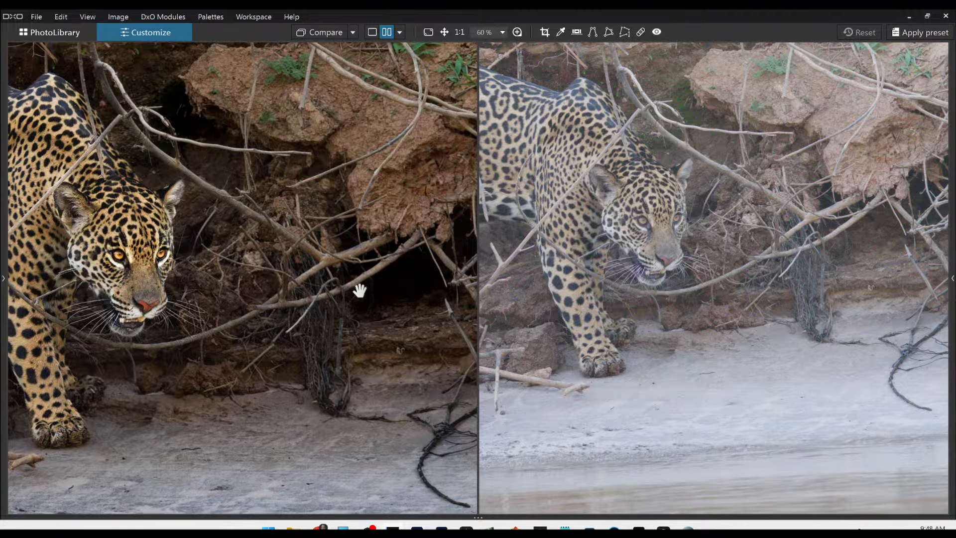
{"action": "scroll", "coordinate": [622, 321], "scroll_direction": "down", "scroll_amount": 5}
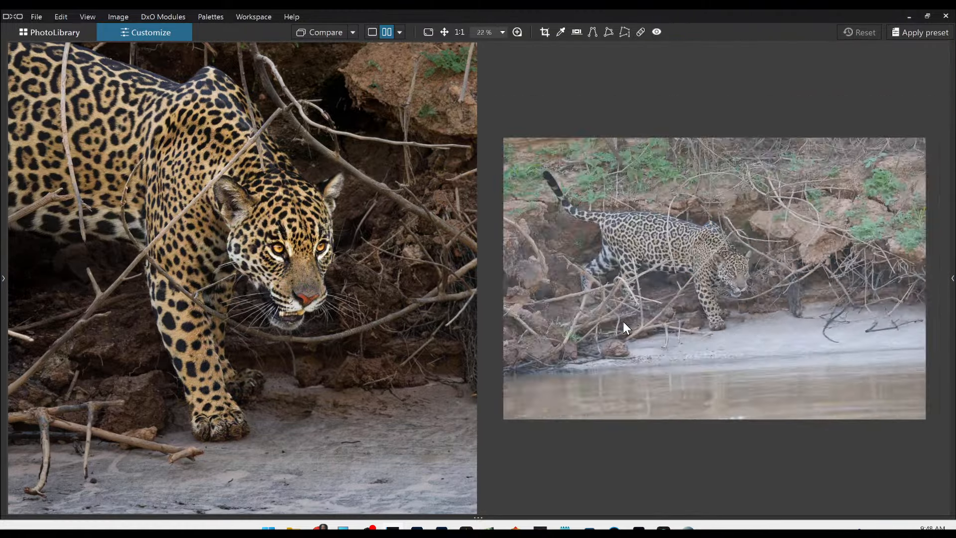
{"action": "scroll", "coordinate": [623, 321], "scroll_direction": "up", "scroll_amount": 1}
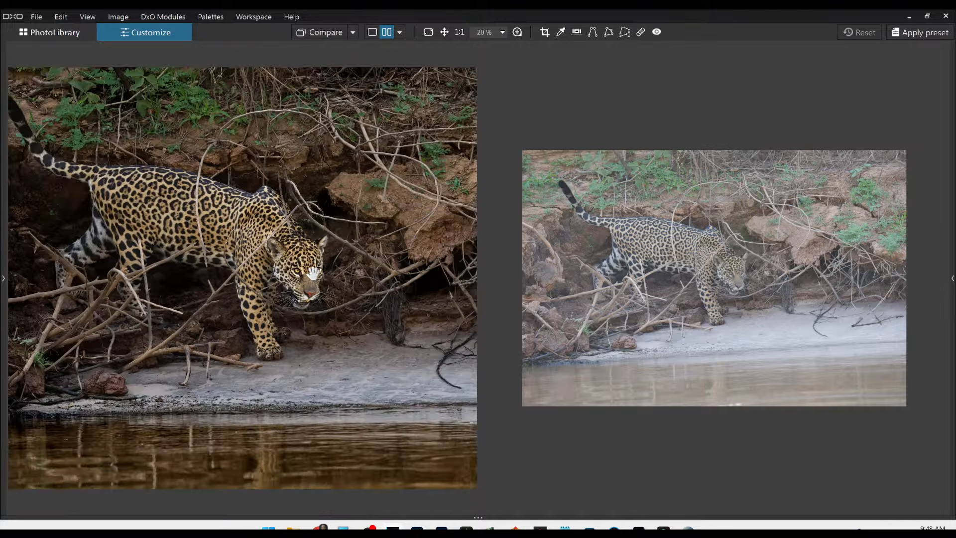
{"action": "scroll", "coordinate": [606, 294], "scroll_direction": "up", "scroll_amount": 2}
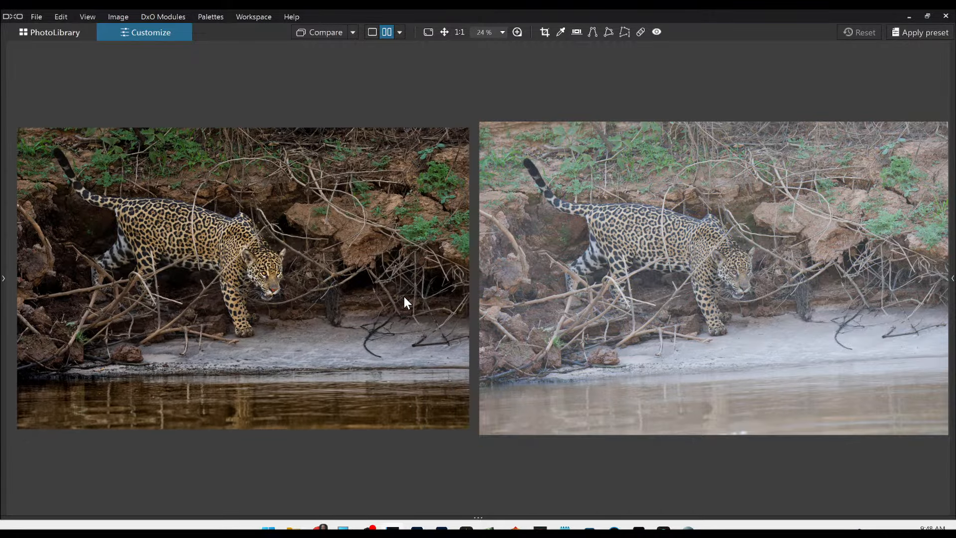
{"action": "scroll", "coordinate": [404, 297], "scroll_direction": "down", "scroll_amount": 1}
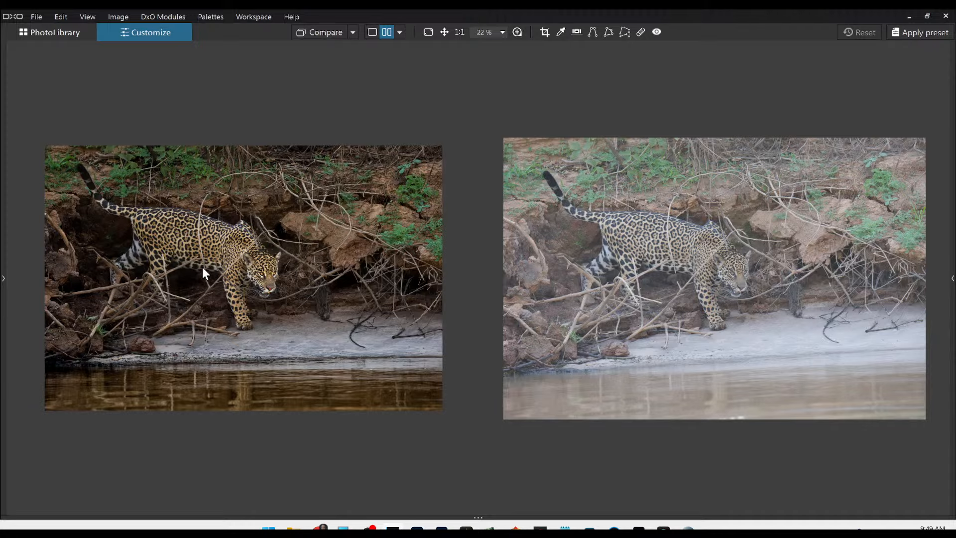
Step: Return to the photo library, select the pasture photo with grazing cattle and display it as a single image
{"action": "left_click", "coordinate": [72, 35]}
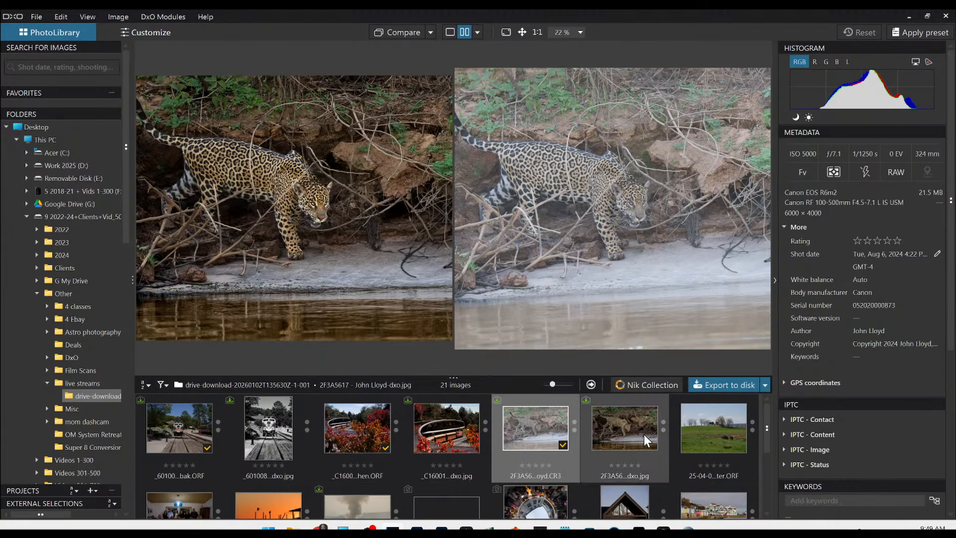
{"action": "left_click", "coordinate": [681, 435]}
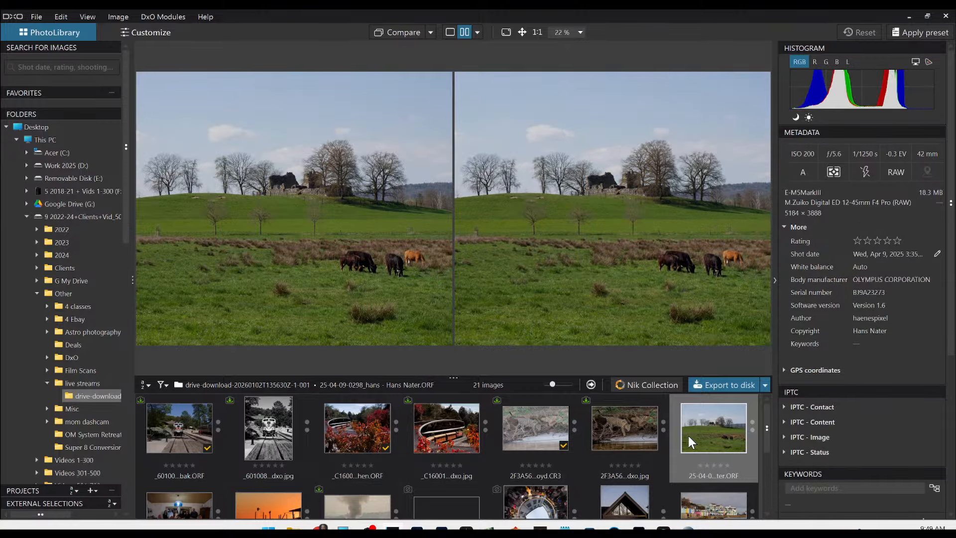
{"action": "left_click", "coordinate": [451, 33]}
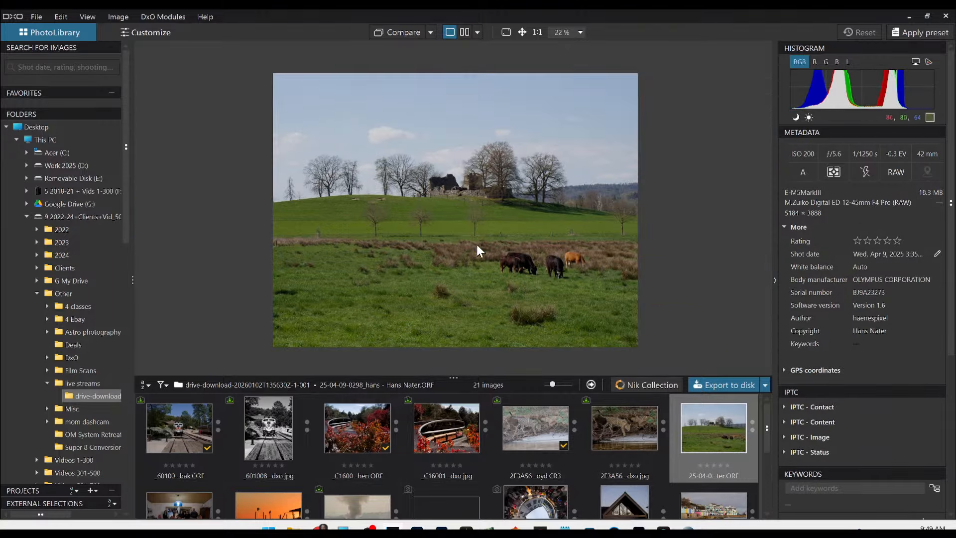
{"action": "key", "text": "F9"}
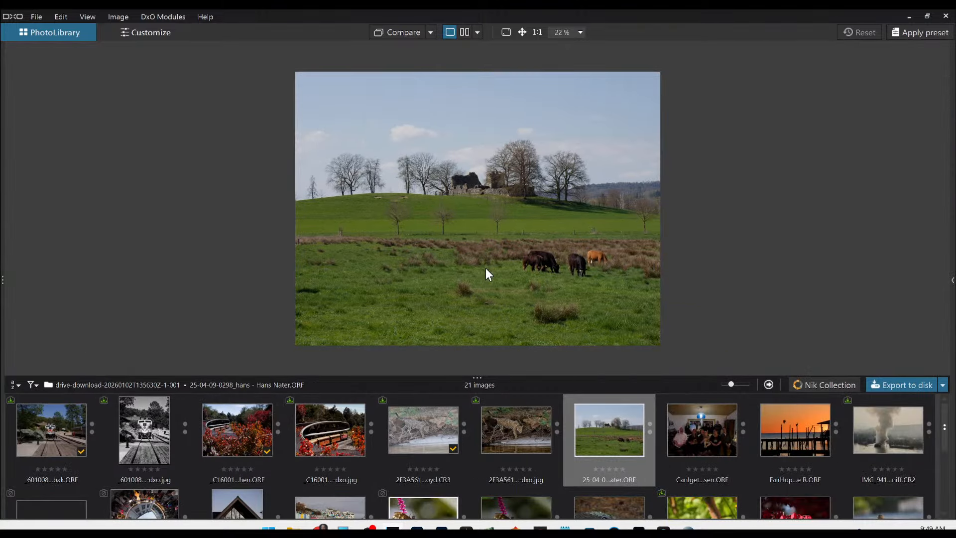
{"action": "key", "text": "F9"}
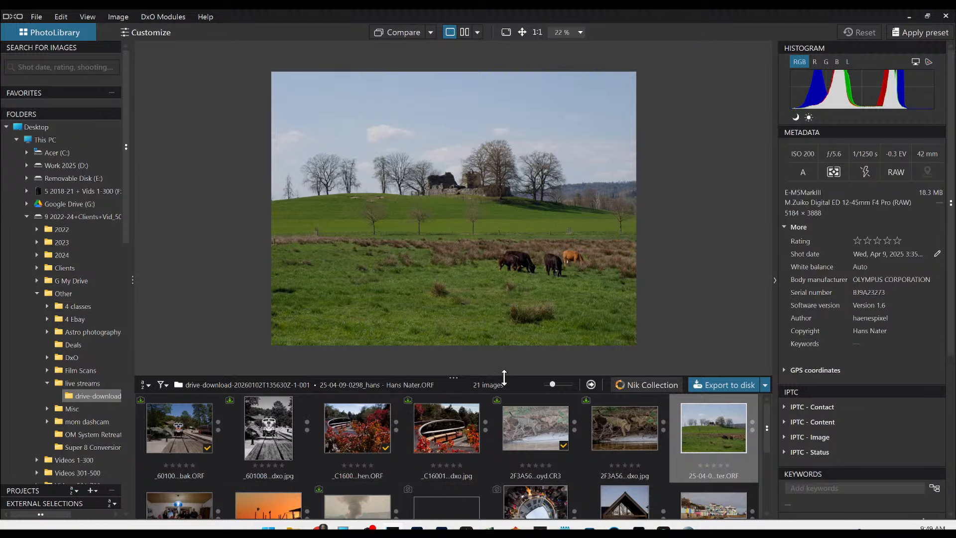
Step: Open the pasture photo for editing and apply the plain 0000-series Default preset, the first of the general purpose presets
{"action": "double_click", "coordinate": [692, 420]}
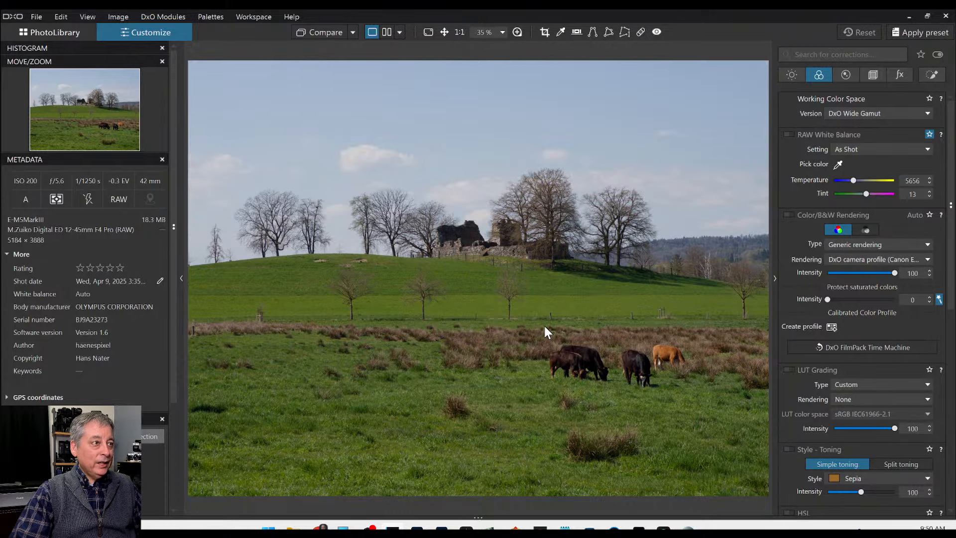
{"action": "scroll", "coordinate": [545, 326], "scroll_direction": "down", "scroll_amount": 1}
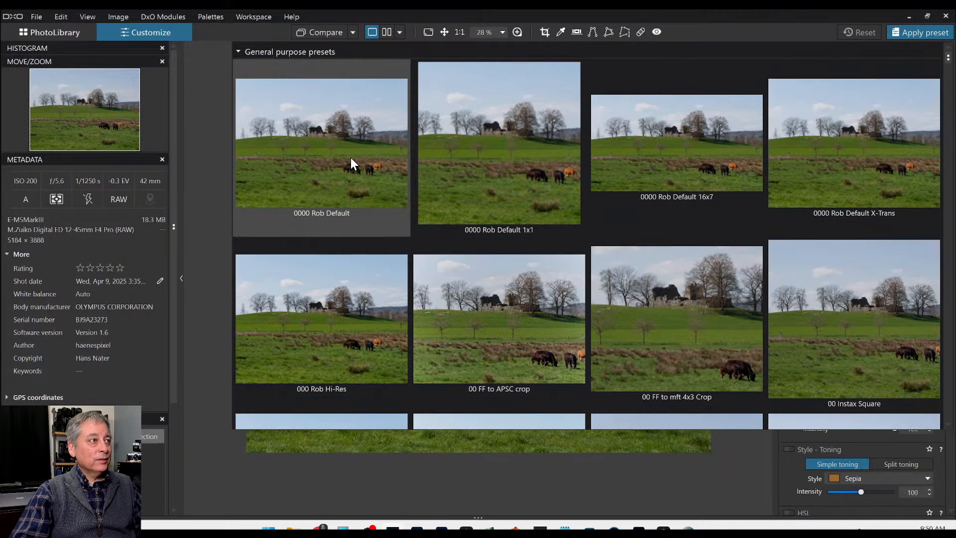
{"action": "left_click", "coordinate": [350, 158]}
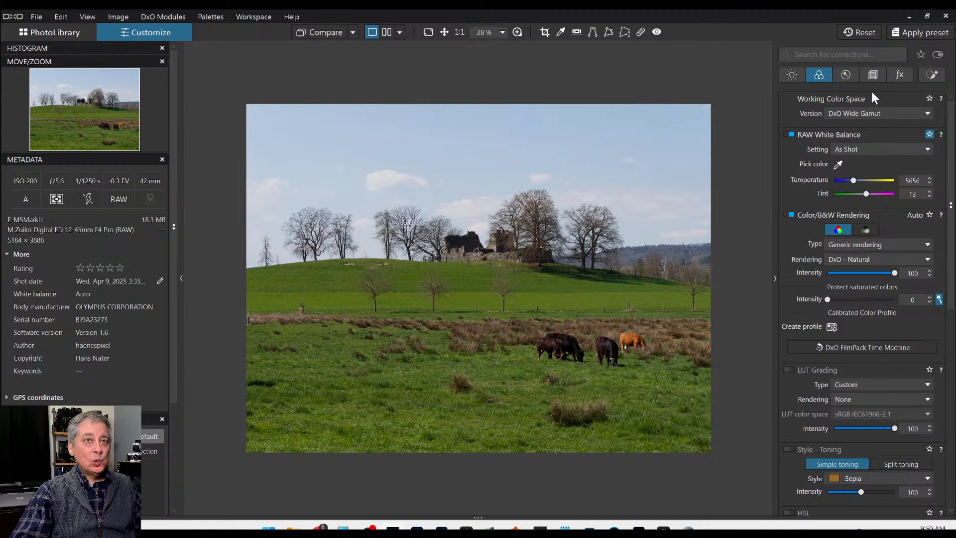
Step: Add a control line local adjustment that masks the sky above the hill
{"action": "left_click", "coordinate": [932, 75]}
{"action": "left_click", "coordinate": [841, 115]}
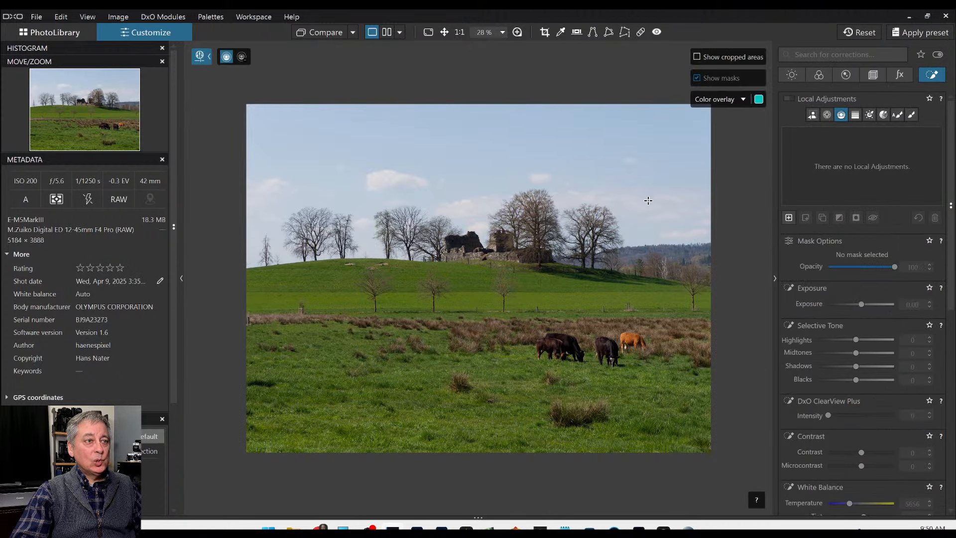
{"action": "left_click_drag", "start_coordinate": [648, 201], "coordinate": [645, 298]}
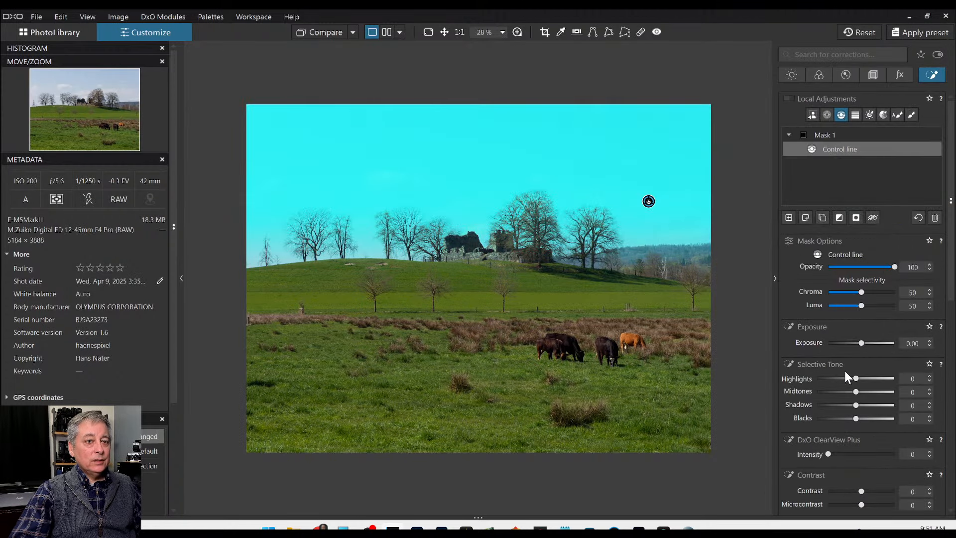
Step: Set the sky mask's DxO ClearView Plus intensity to 60 and its Highlights to -26, then finish the local adjustment
{"action": "left_click", "coordinate": [867, 454]}
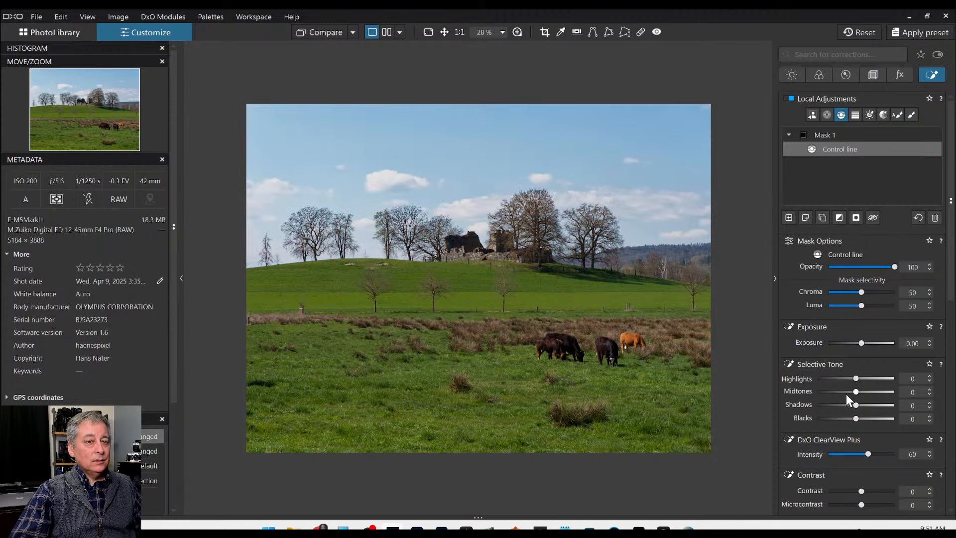
{"action": "left_click", "coordinate": [846, 378]}
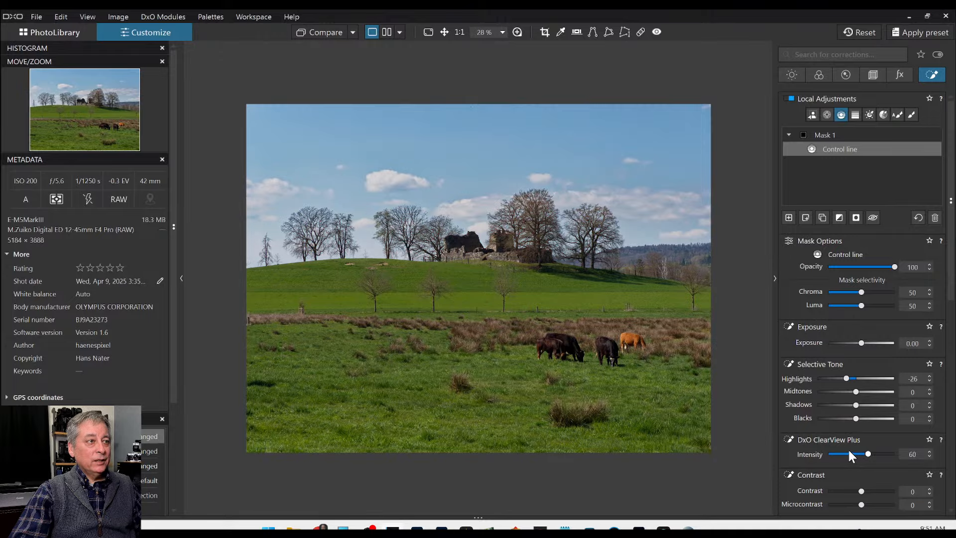
{"action": "key", "text": "Escape"}
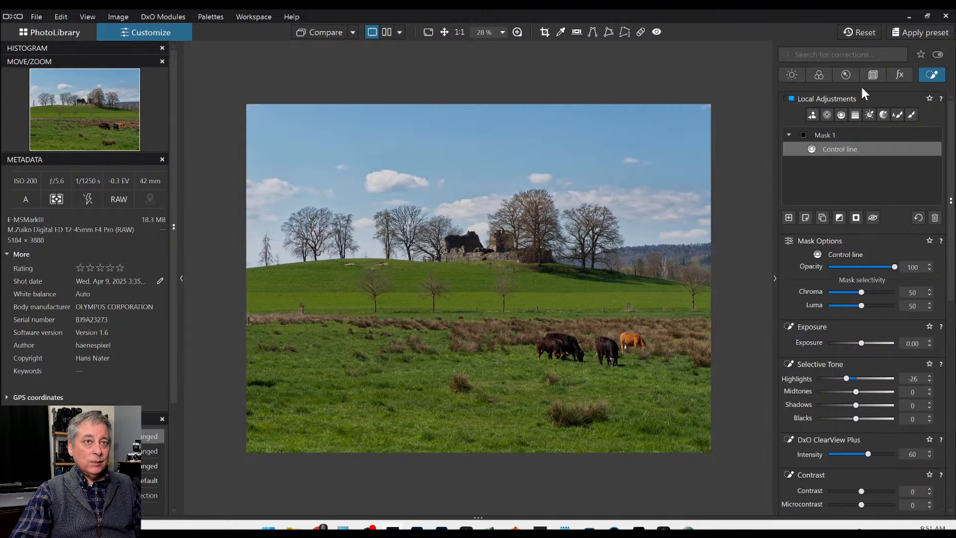
Step: Level the pasture photo by setting the Horizon correction to -0.30
{"action": "left_click", "coordinate": [872, 75]}
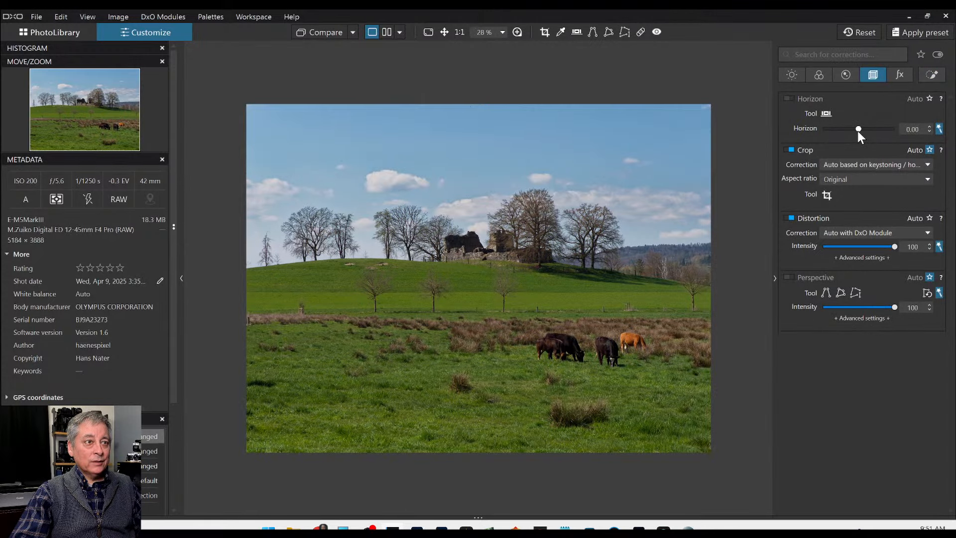
{"action": "scroll", "coordinate": [858, 130], "scroll_direction": "down", "scroll_amount": 3}
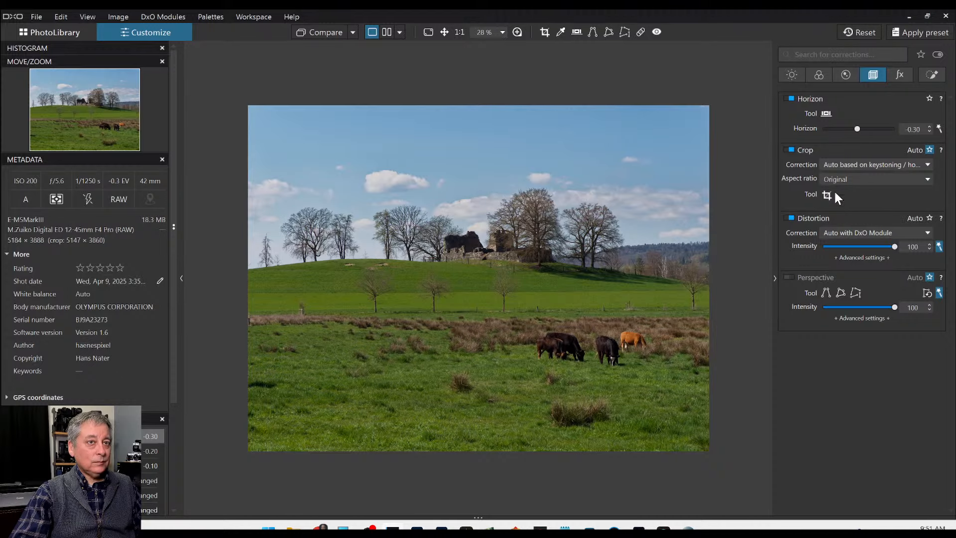
Step: Try a 16 × 9 crop aspect ratio on the pasture photo, followed by the custom 65 × 24 panoramic ratio
{"action": "left_click", "coordinate": [840, 178]}
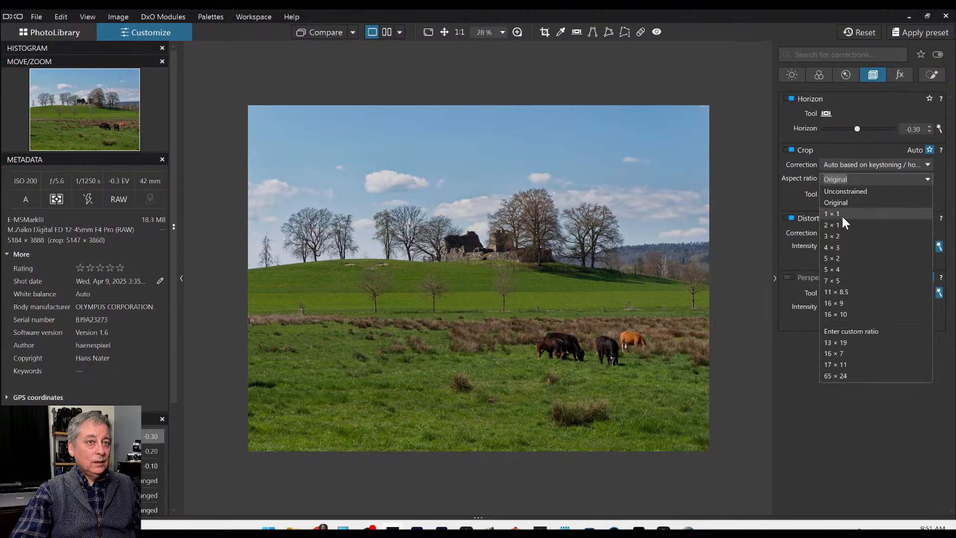
{"action": "left_click", "coordinate": [847, 303]}
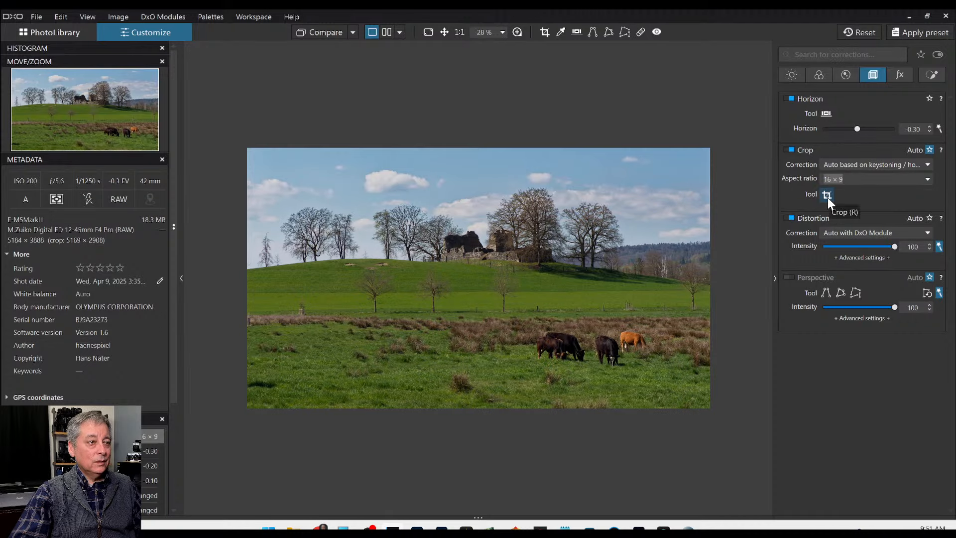
{"action": "left_click", "coordinate": [832, 179]}
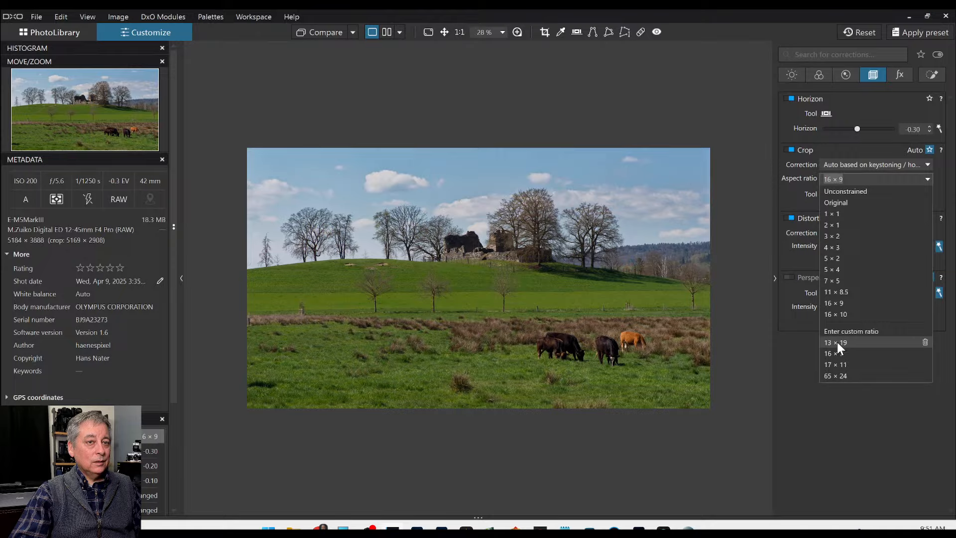
{"action": "left_click", "coordinate": [839, 372]}
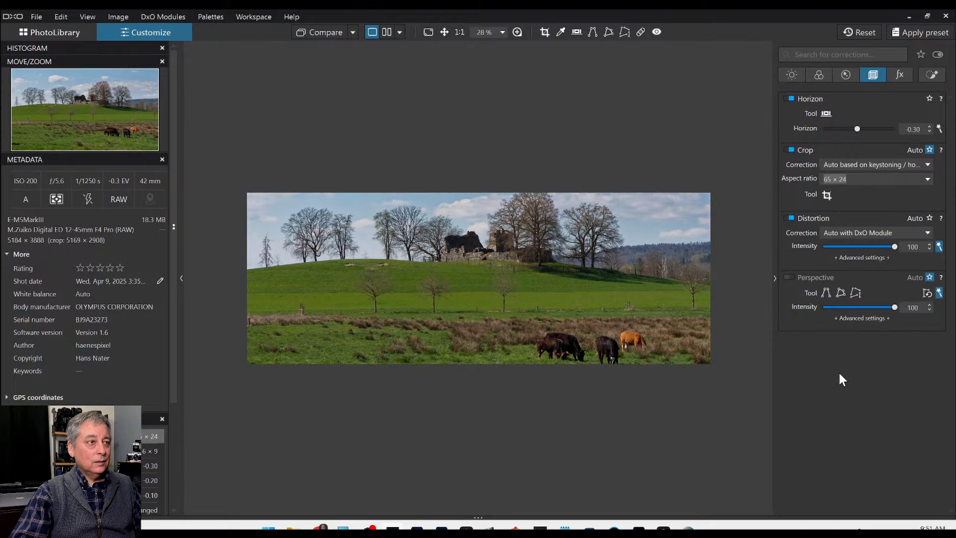
Step: Shift the crop frame slightly down toward the foreground grass and set its aspect ratio to the custom 16 × 7
{"action": "left_click", "coordinate": [827, 196]}
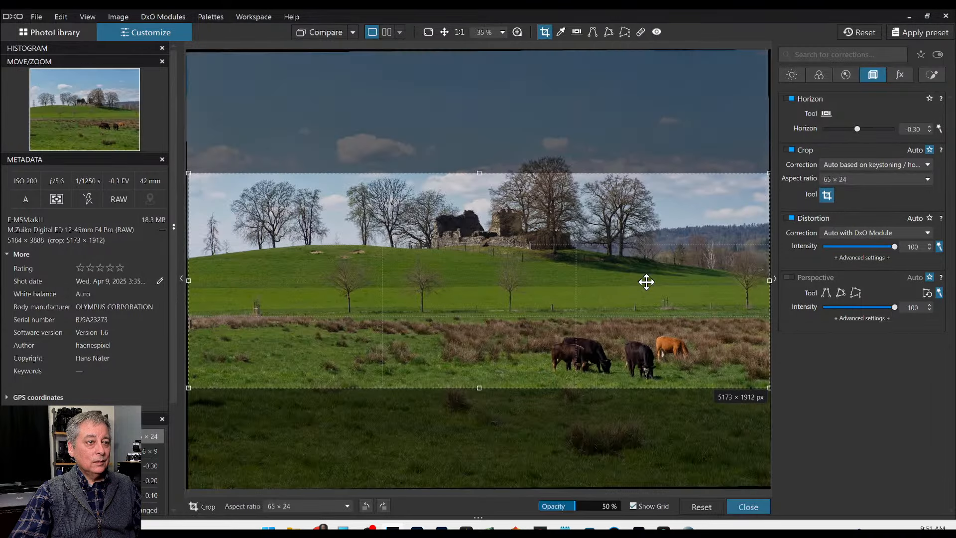
{"action": "mouse_move", "coordinate": [647, 286]}
{"action": "left_mouse_down"}
{"action": "mouse_move", "coordinate": [644, 263]}
{"action": "mouse_move", "coordinate": [646, 288]}
{"action": "left_mouse_up"}
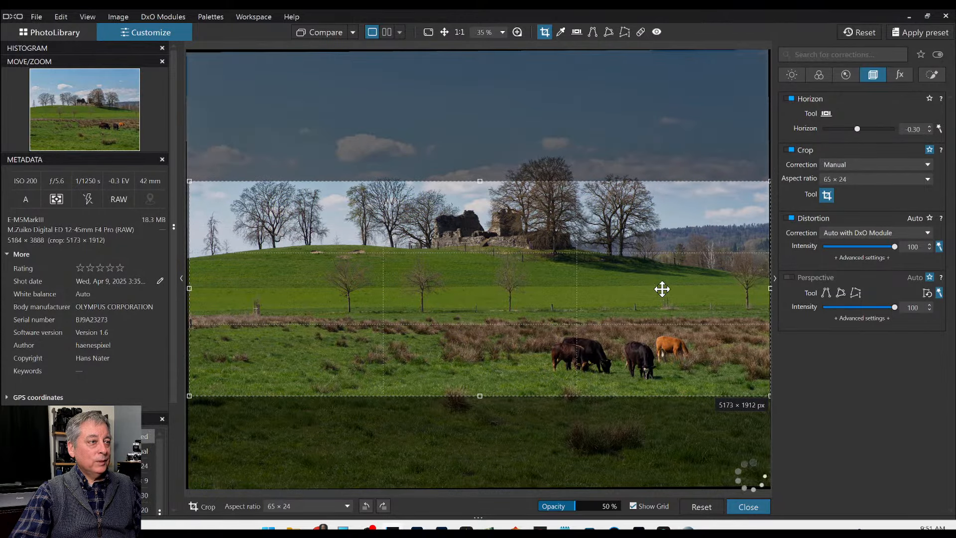
{"action": "left_click", "coordinate": [860, 181]}
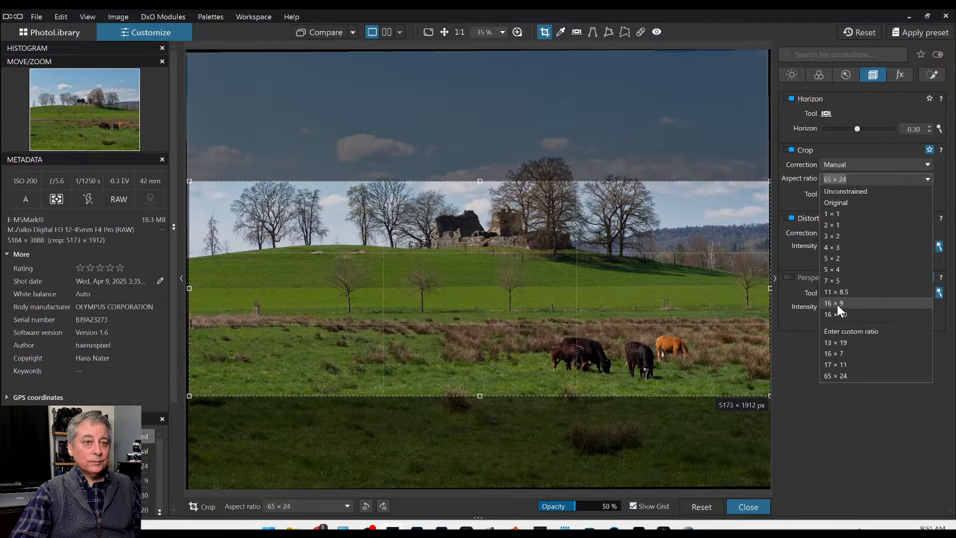
{"action": "left_click", "coordinate": [839, 350]}
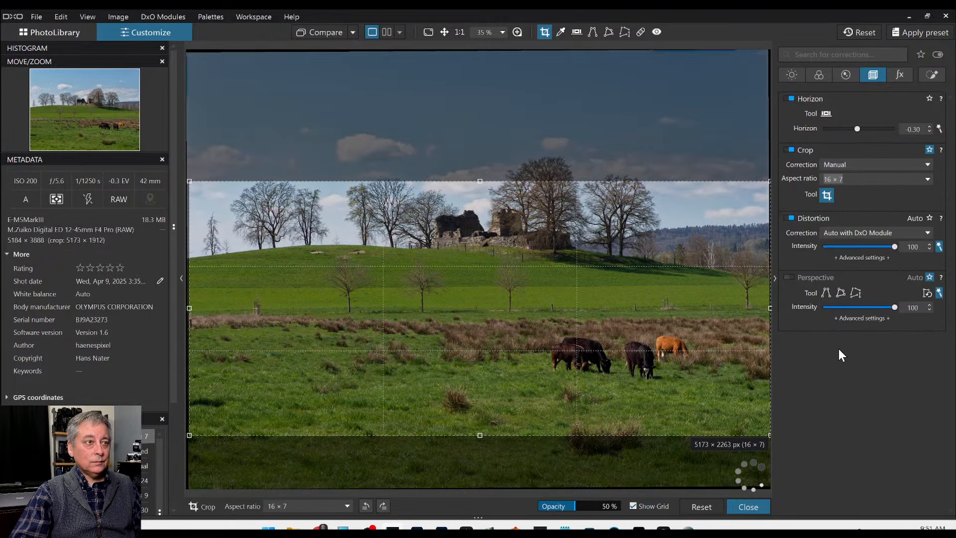
Step: Move the 16 × 7 crop frame up, trim its left side to about 4857 × 2125 px, and apply the crop
{"action": "left_click_drag", "start_coordinate": [592, 302], "coordinate": [591, 277]}
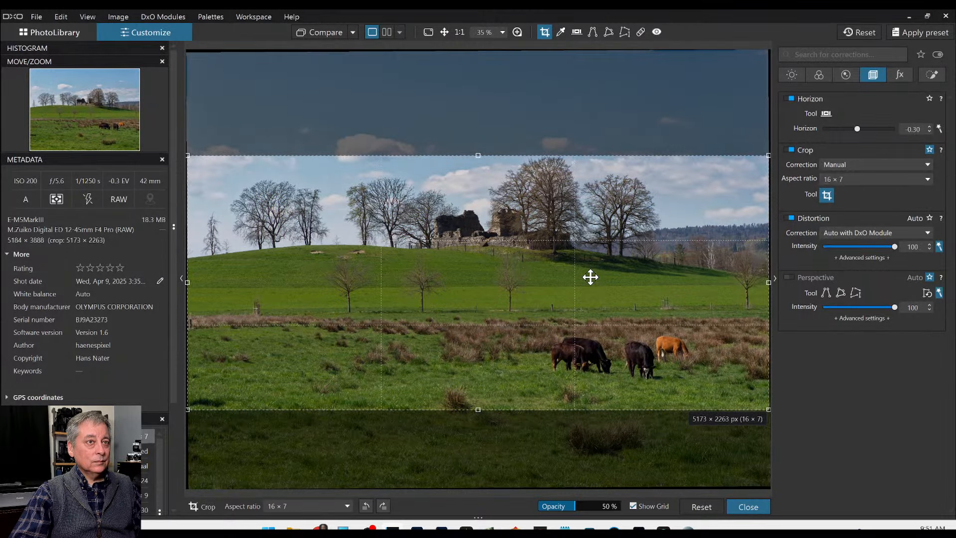
{"action": "left_click_drag", "start_coordinate": [188, 279], "coordinate": [294, 275]}
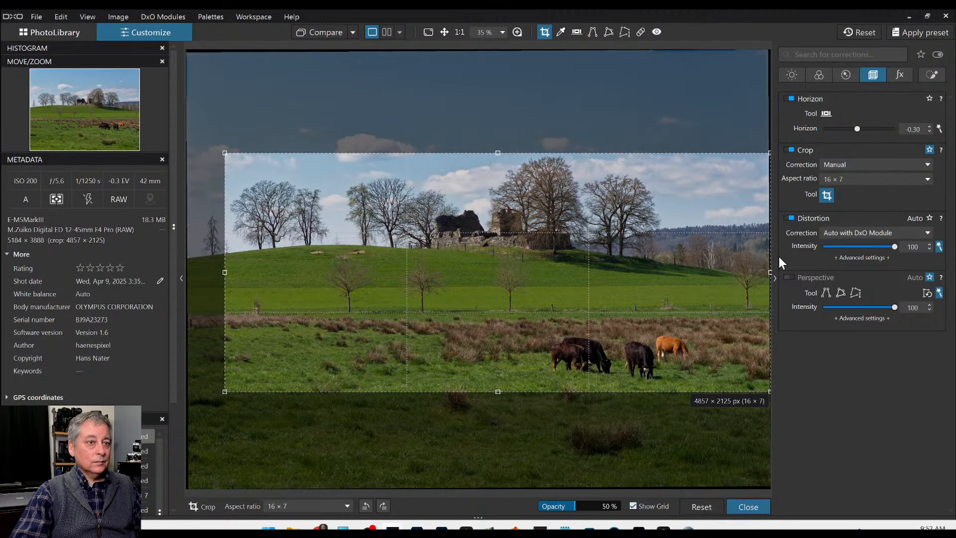
{"action": "left_click_drag", "start_coordinate": [742, 256], "coordinate": [740, 256]}
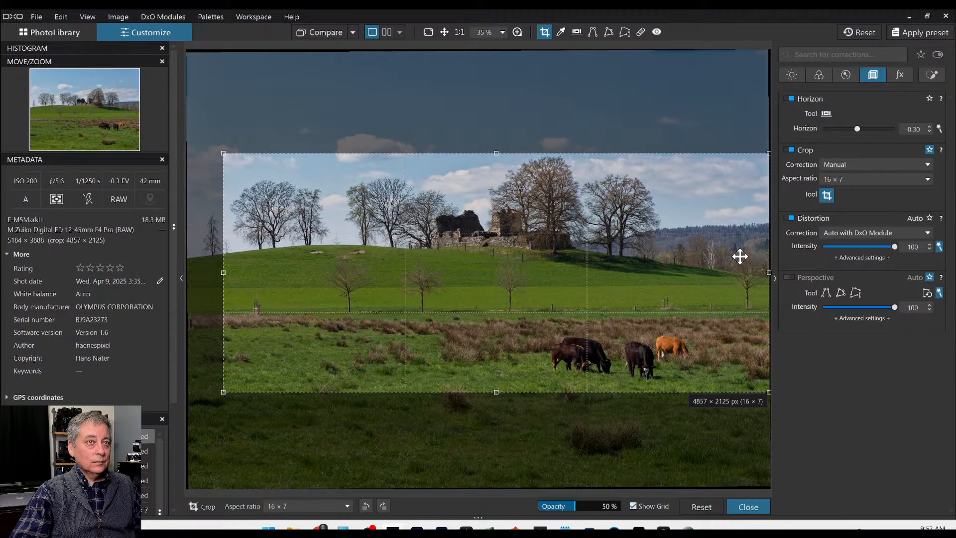
{"action": "key", "text": "Return"}
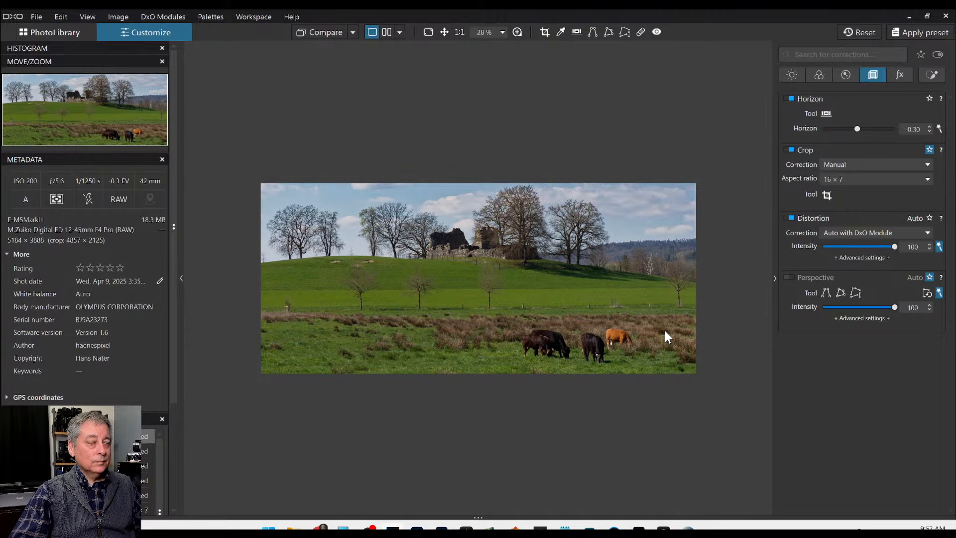
Step: Try a 5 × 4 crop in portrait orientation, about 2850 × 3562 px, around the ruins and cows, and apply it
{"action": "left_click", "coordinate": [843, 181]}
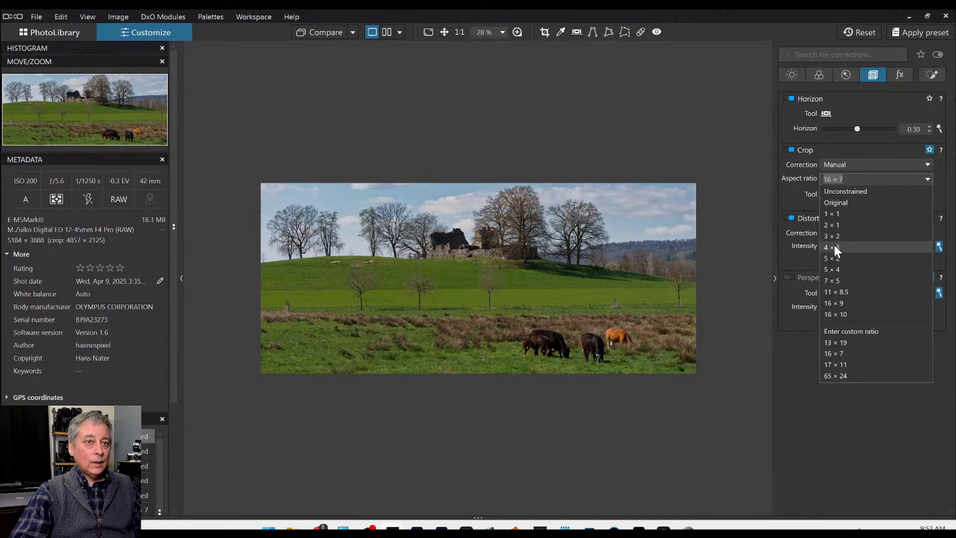
{"action": "left_click", "coordinate": [835, 269]}
{"action": "left_click", "coordinate": [828, 195]}
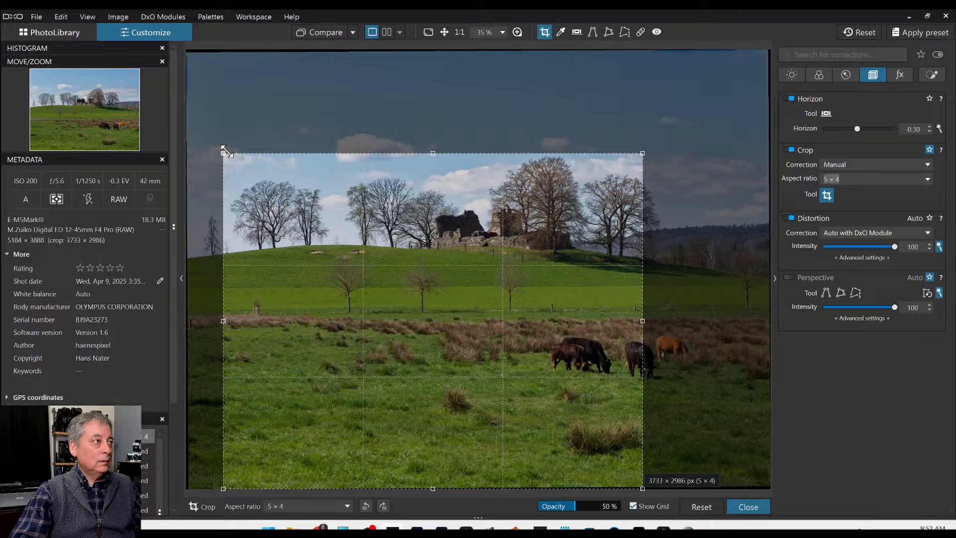
{"action": "left_click_drag", "start_coordinate": [223, 153], "coordinate": [321, 115]}
{"action": "left_click_drag", "start_coordinate": [409, 246], "coordinate": [482, 227]}
{"action": "left_click_drag", "start_coordinate": [418, 282], "coordinate": [394, 282]}
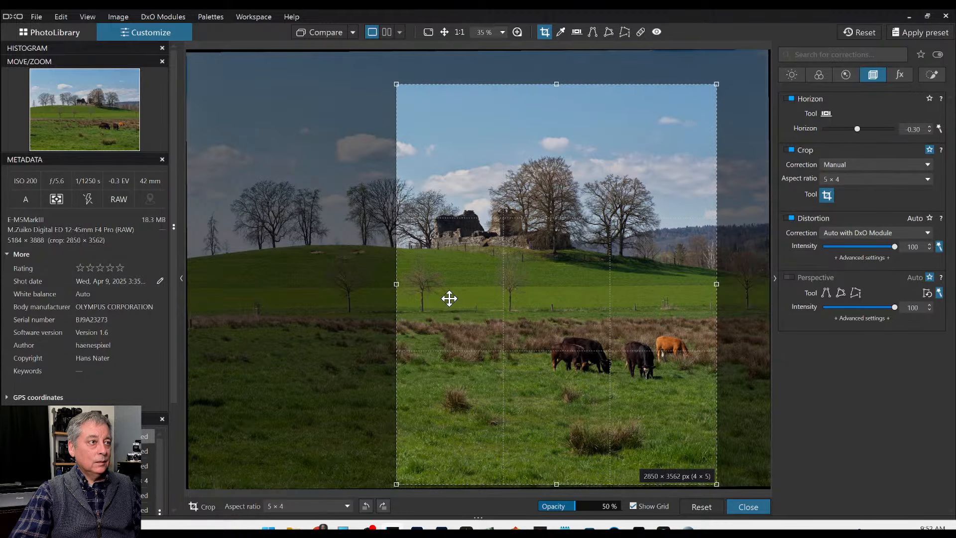
{"action": "left_click_drag", "start_coordinate": [477, 298], "coordinate": [475, 299]}
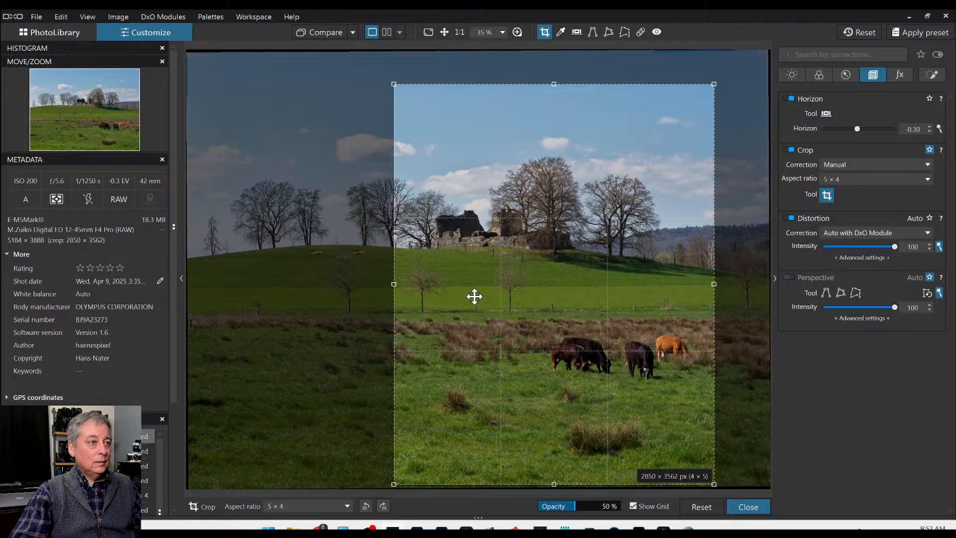
{"action": "double_click", "coordinate": [474, 298]}
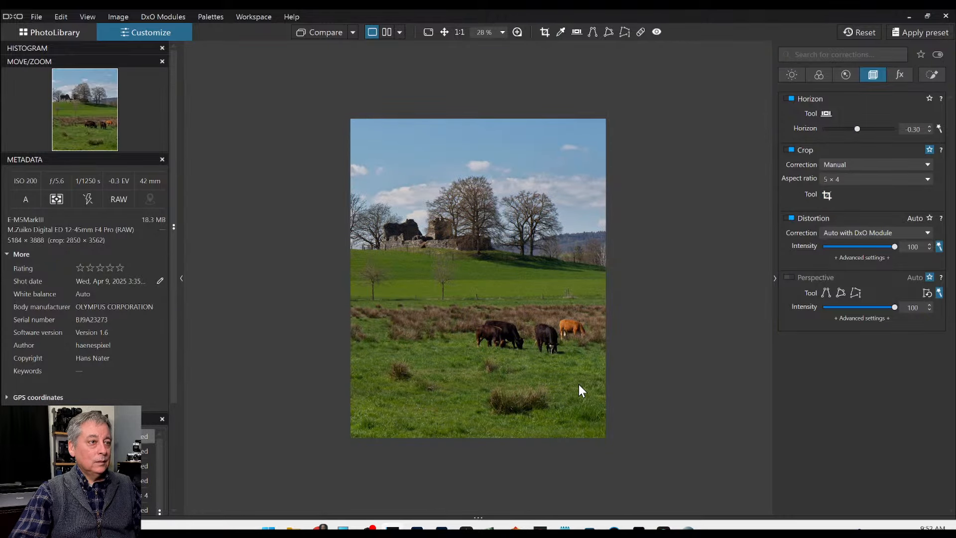
Step: Try a 1 × 1 crop of about 3070 × 3070 px with the ruins, trees and cows inside the frame, and apply it
{"action": "left_click", "coordinate": [827, 195]}
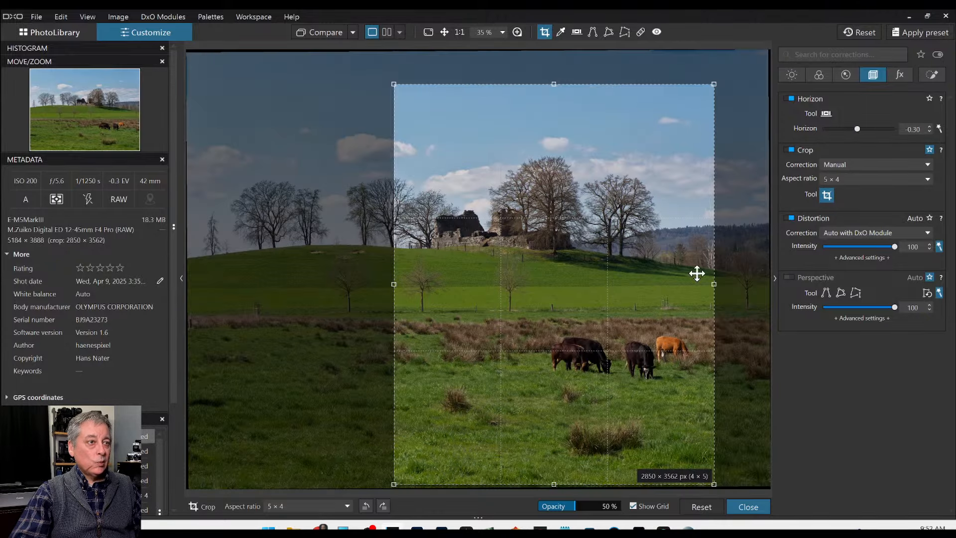
{"action": "left_click_drag", "start_coordinate": [585, 298], "coordinate": [608, 297]}
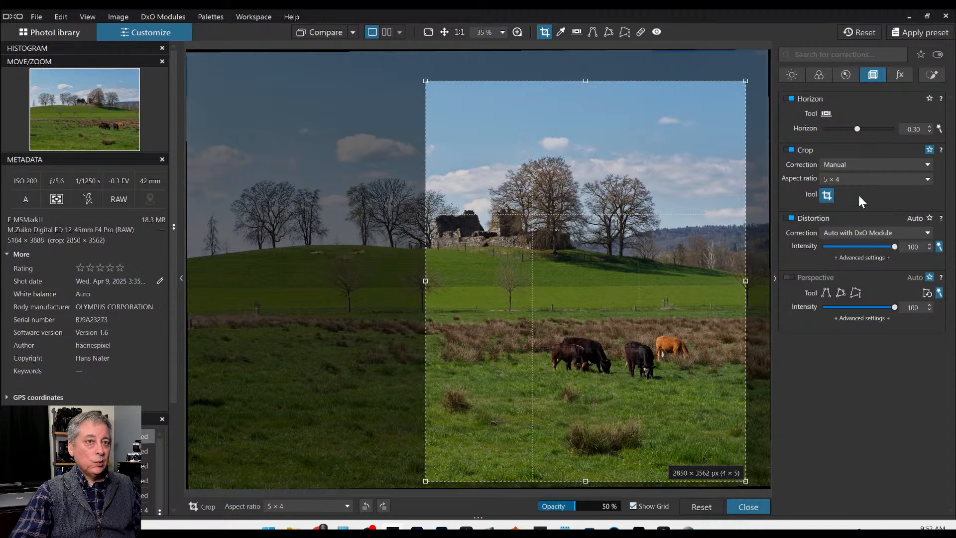
{"action": "left_click", "coordinate": [858, 181]}
{"action": "left_click", "coordinate": [859, 214]}
{"action": "left_click_drag", "start_coordinate": [704, 220], "coordinate": [642, 203]}
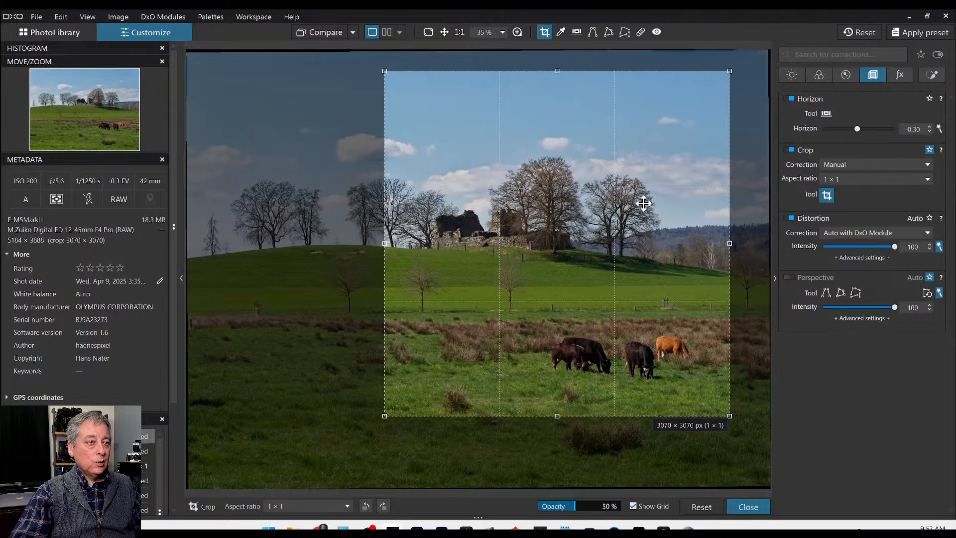
{"action": "key", "text": "Return"}
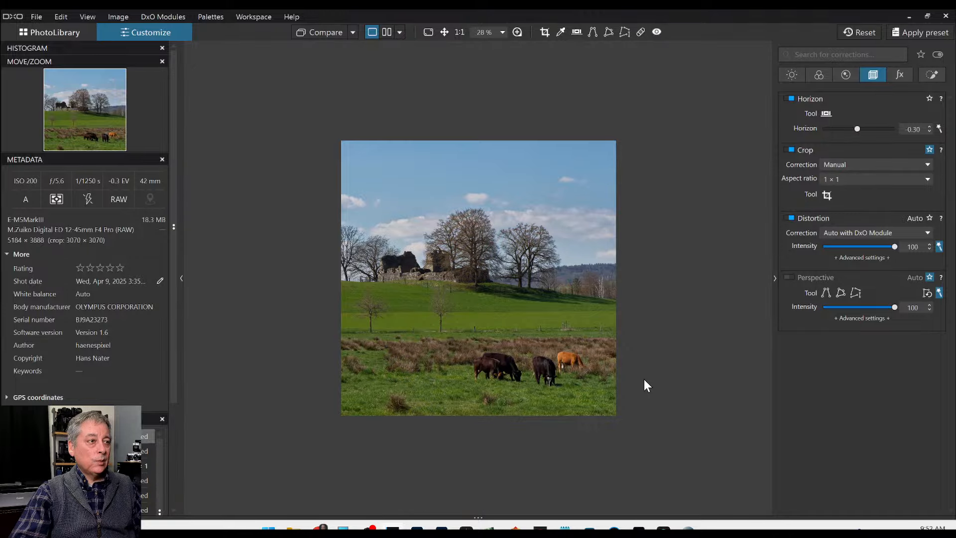
Step: Move the square crop frame down to include the foreground grass tufts and apply it
{"action": "left_click", "coordinate": [827, 195]}
{"action": "left_click_drag", "start_coordinate": [594, 292], "coordinate": [608, 330]}
{"action": "key", "text": "Return"}
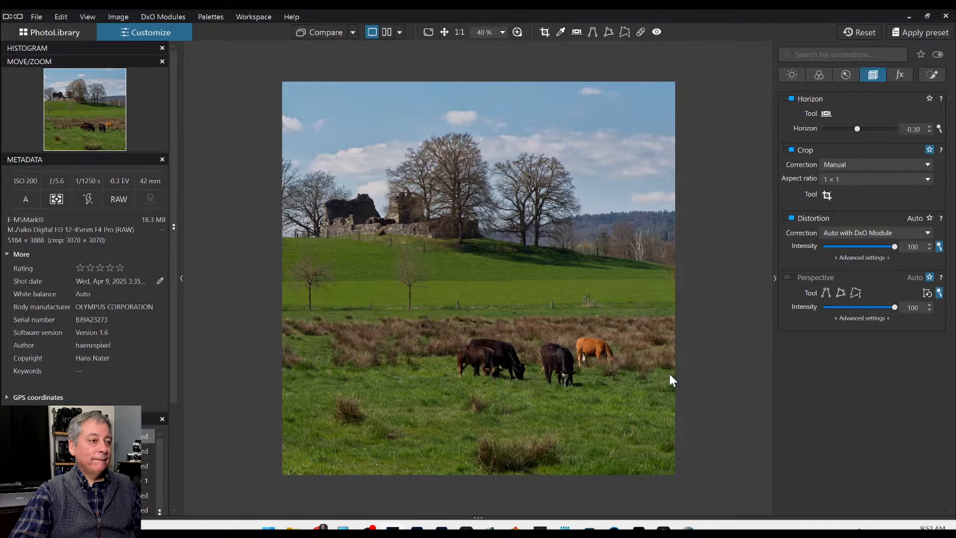
Step: Try the black-and-white rendering on the pasture photo, switch back to color rendering, and open the local adjustments
{"action": "left_click", "coordinate": [818, 75]}
{"action": "left_click", "coordinate": [865, 229]}
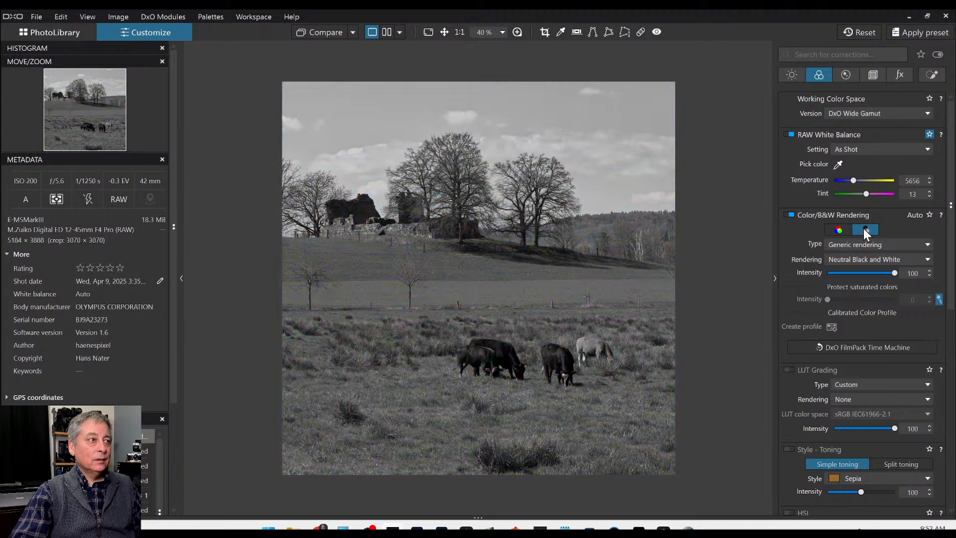
{"action": "left_click", "coordinate": [837, 230]}
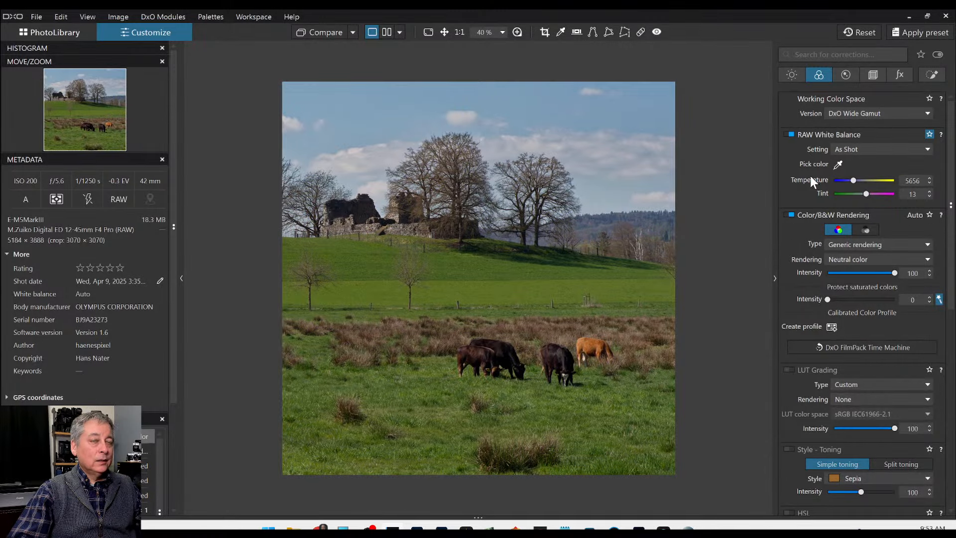
{"action": "left_click", "coordinate": [922, 77]}
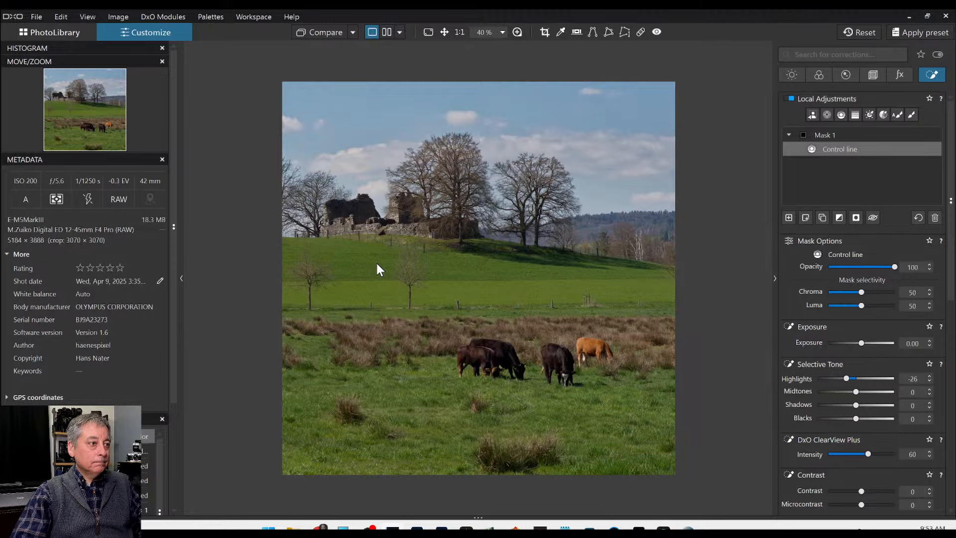
Step: Set the crop aspect ratio to 16 × 7, frame the hill, trees and cows at about 4957 × 2169 px, and apply it
{"action": "left_click", "coordinate": [866, 75]}
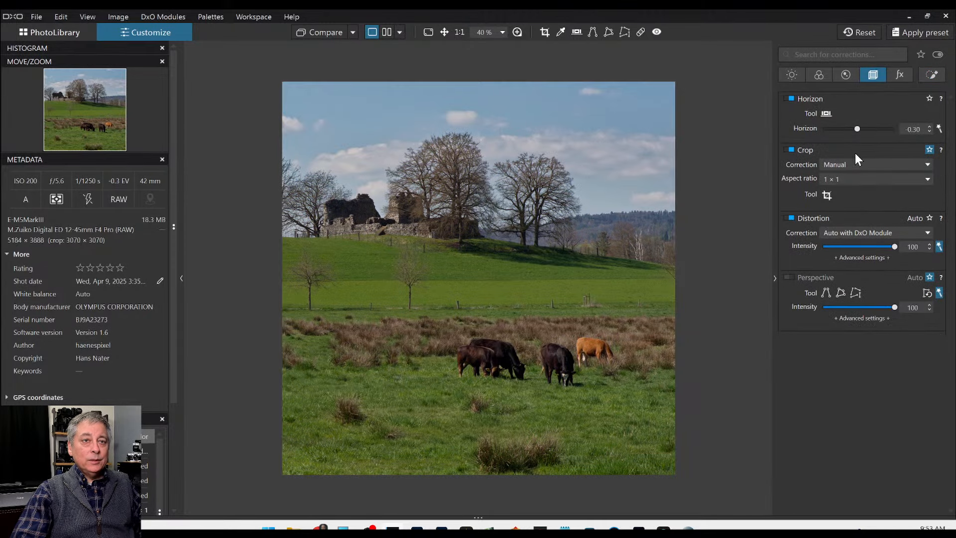
{"action": "left_click", "coordinate": [844, 181]}
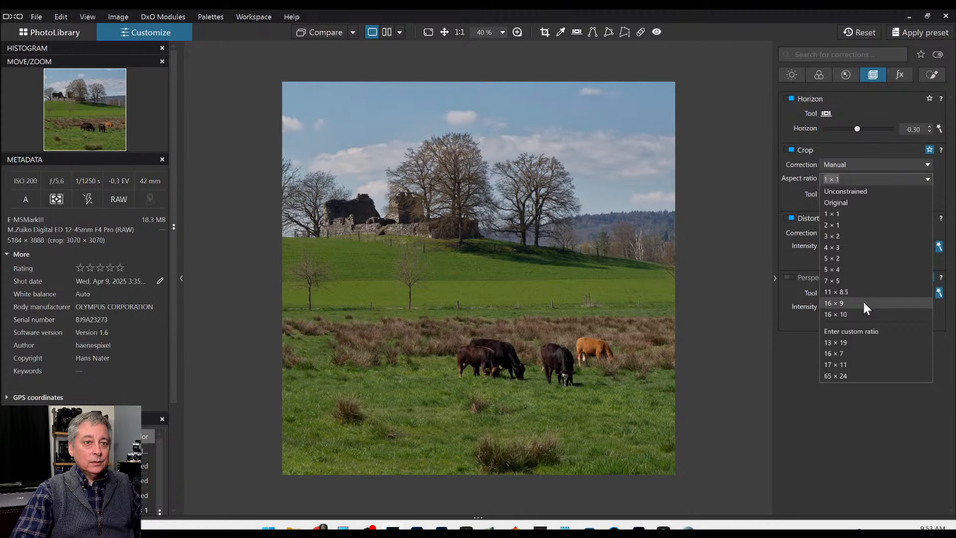
{"action": "left_click", "coordinate": [858, 349]}
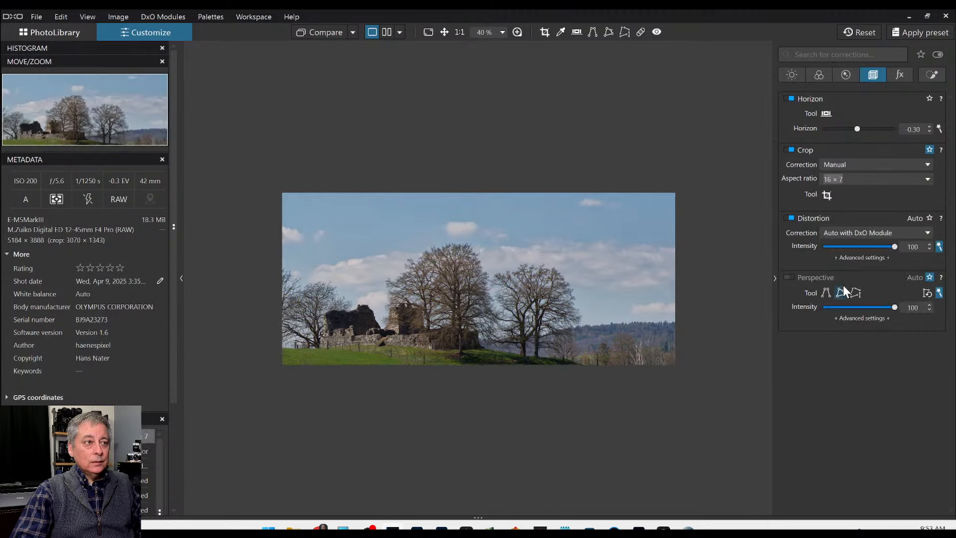
{"action": "left_click", "coordinate": [830, 197]}
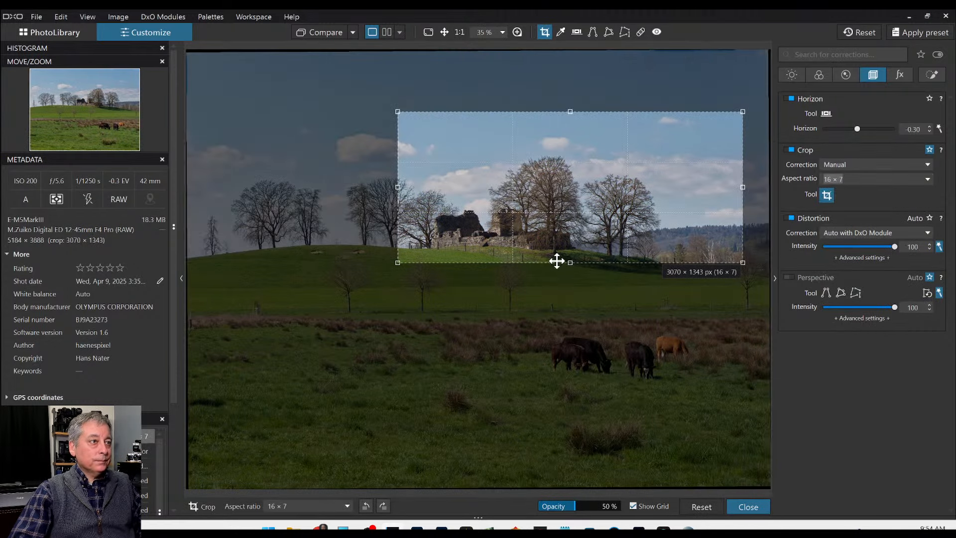
{"action": "left_click_drag", "start_coordinate": [397, 262], "coordinate": [187, 355]}
{"action": "left_click_drag", "start_coordinate": [301, 295], "coordinate": [326, 334]}
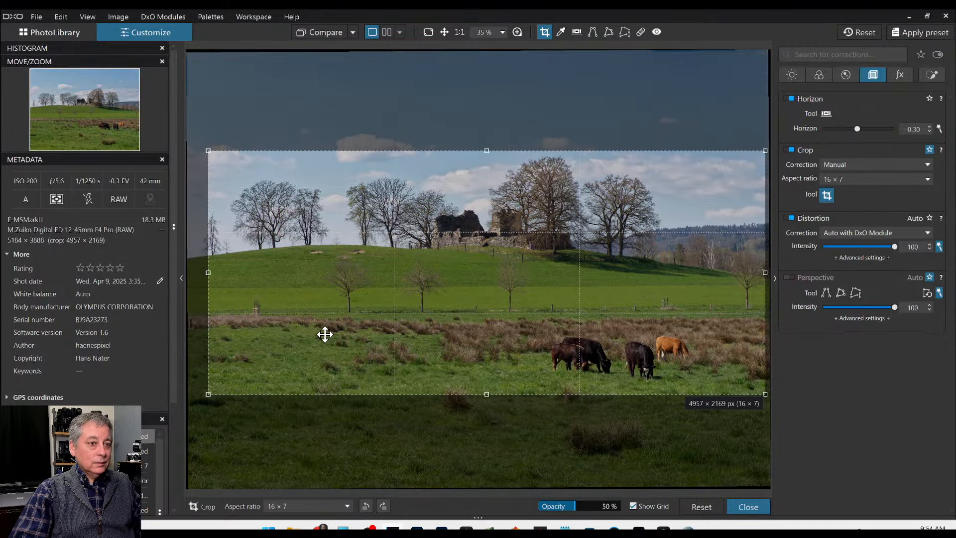
{"action": "key", "text": "Return"}
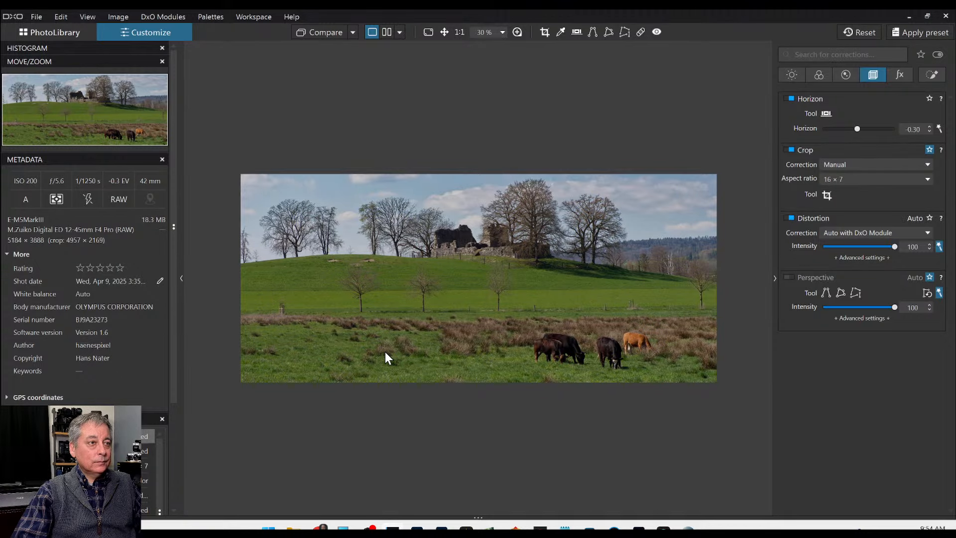
Step: Reopen the 16 × 7 crop and trim its left side to about 4800 × 2100 px, leaving out the small edge tree
{"action": "scroll", "coordinate": [385, 353], "scroll_direction": "up", "scroll_amount": 1}
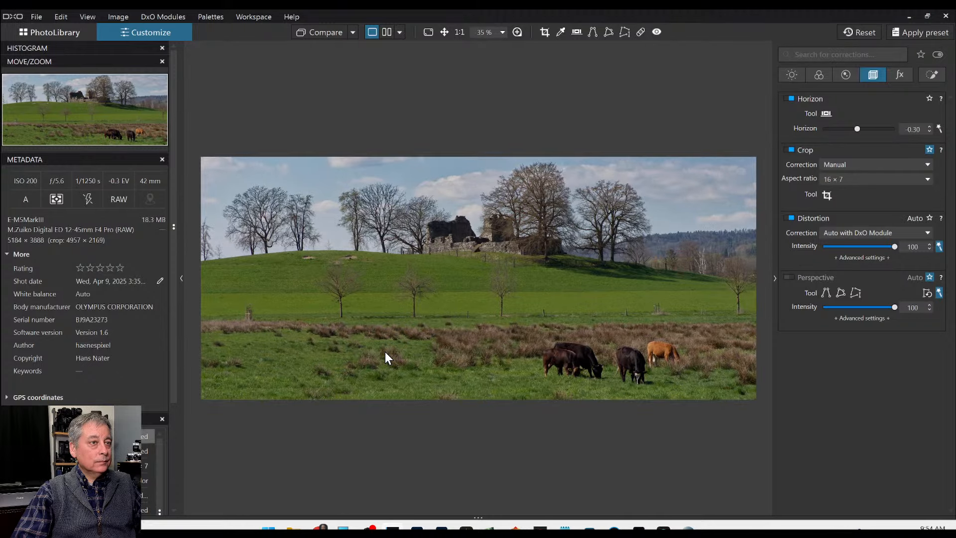
{"action": "left_click", "coordinate": [826, 195]}
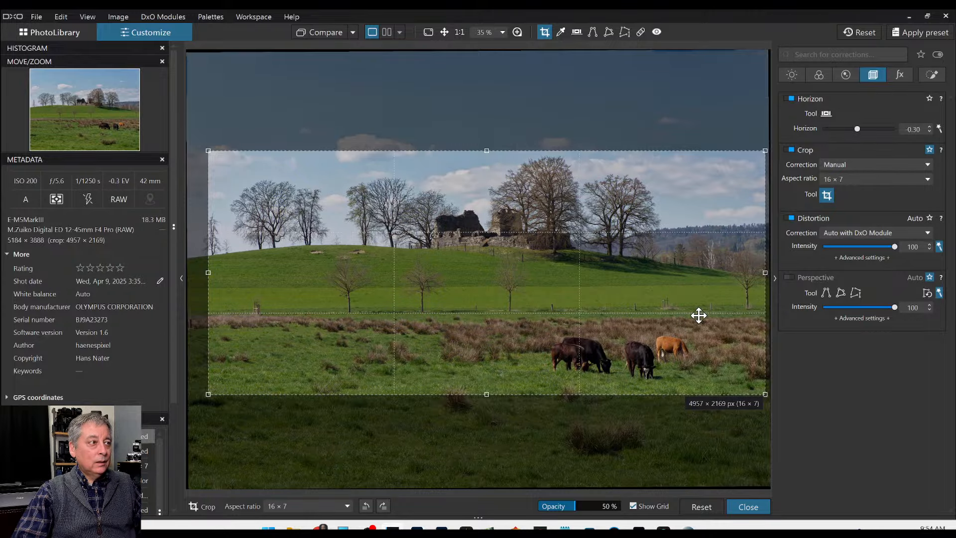
{"action": "left_click_drag", "start_coordinate": [208, 272], "coordinate": [225, 270]}
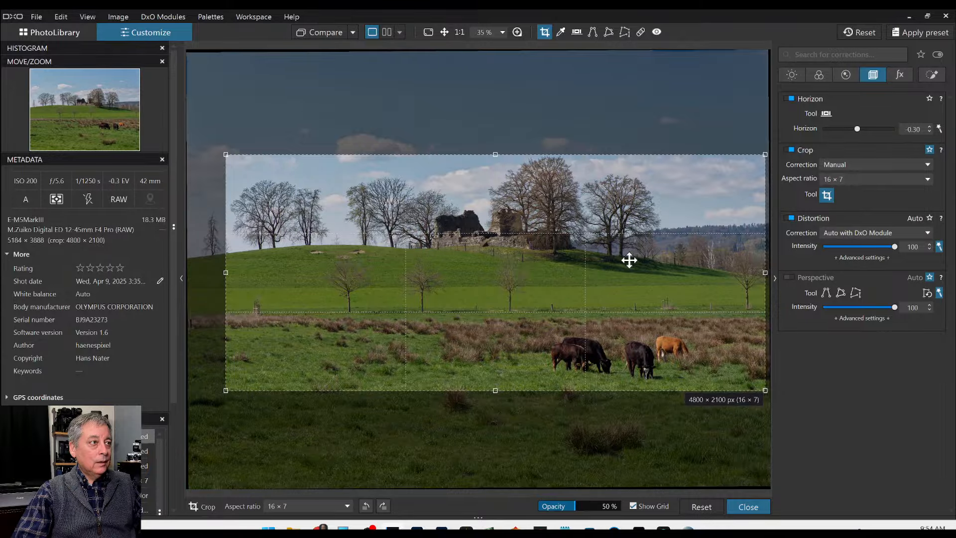
Step: Change the crop aspect ratio to 16 × 9, tighten it to about 3931 × 2211 px around the ruins and cows, and apply it
{"action": "left_click", "coordinate": [858, 178]}
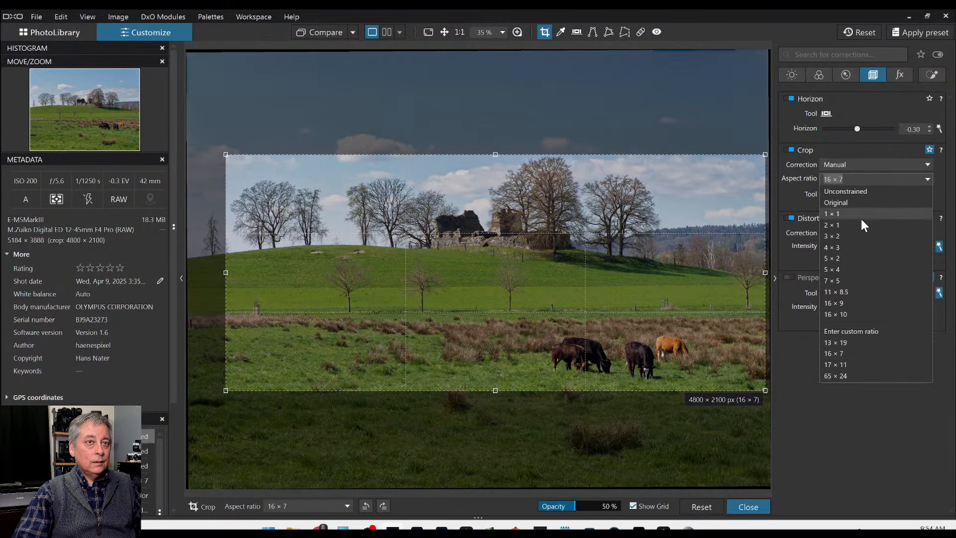
{"action": "left_click", "coordinate": [847, 305]}
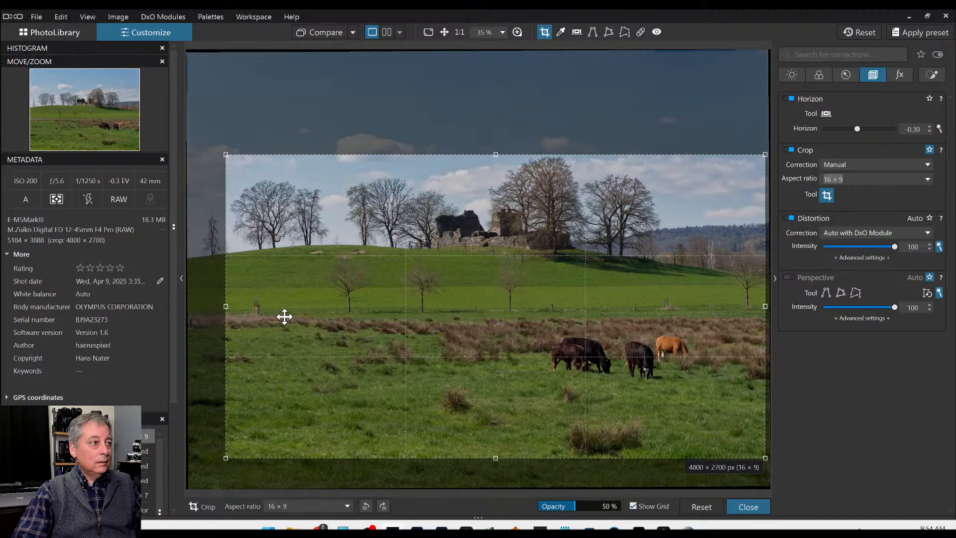
{"action": "left_click_drag", "start_coordinate": [226, 302], "coordinate": [321, 291]}
{"action": "left_click_drag", "start_coordinate": [452, 316], "coordinate": [446, 284]}
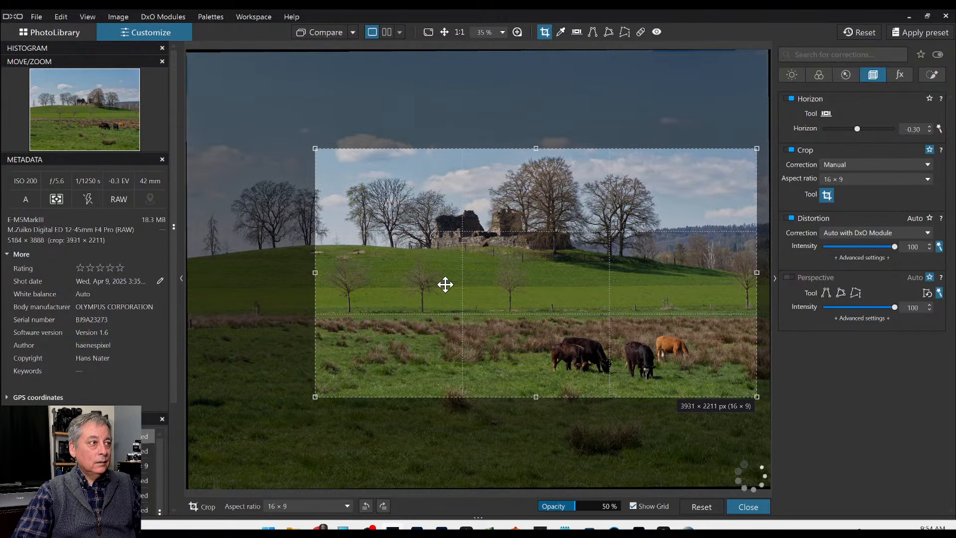
{"action": "key", "text": "Return"}
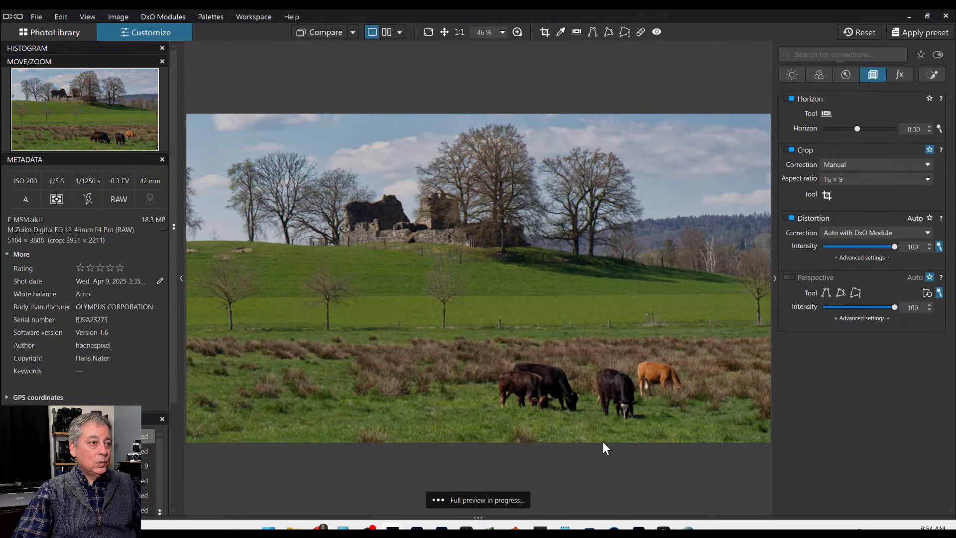
Step: Widen the 16 × 9 crop leftward to about 4672 × 2628 px, taking in the leftmost tree group, and apply it
{"action": "scroll", "coordinate": [627, 455], "scroll_direction": "down", "scroll_amount": 1}
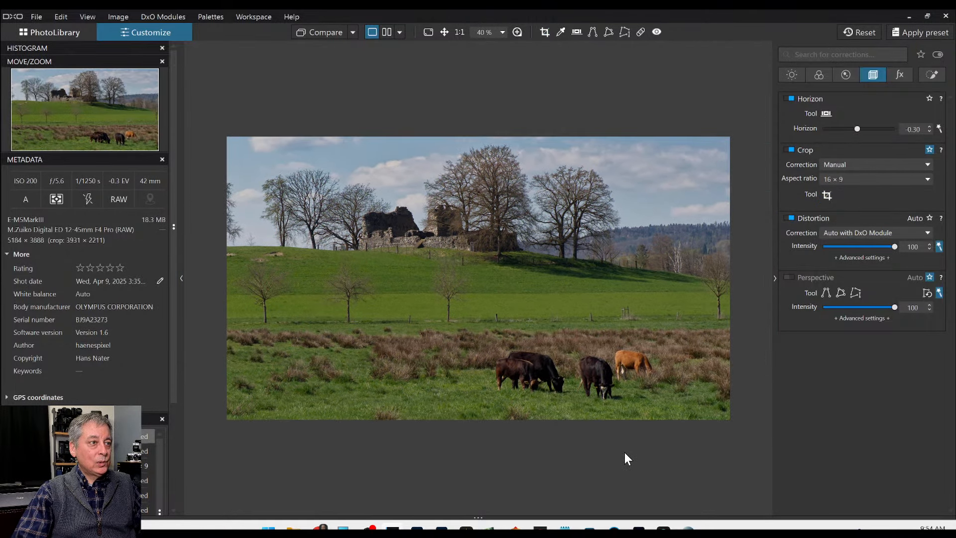
{"action": "scroll", "coordinate": [624, 457], "scroll_direction": "down", "scroll_amount": 1}
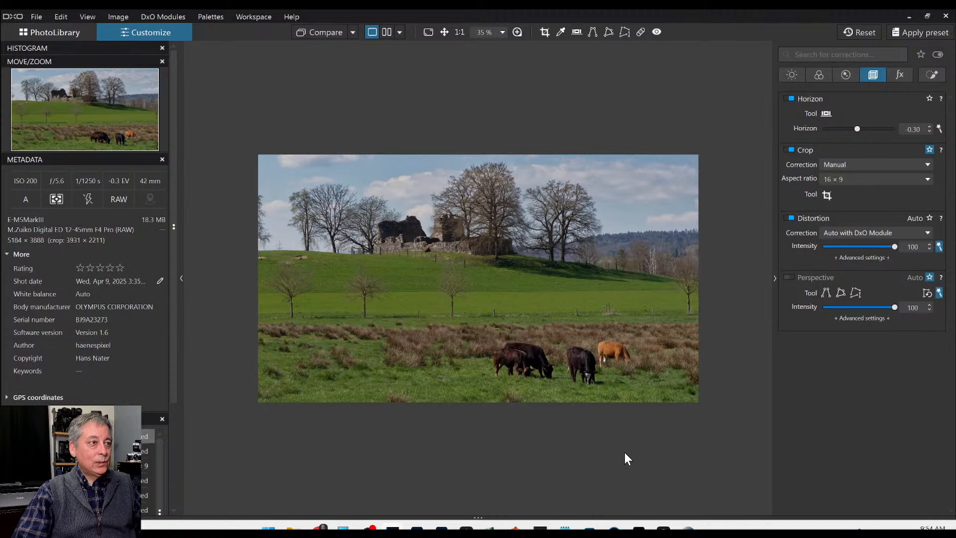
{"action": "left_click", "coordinate": [826, 196]}
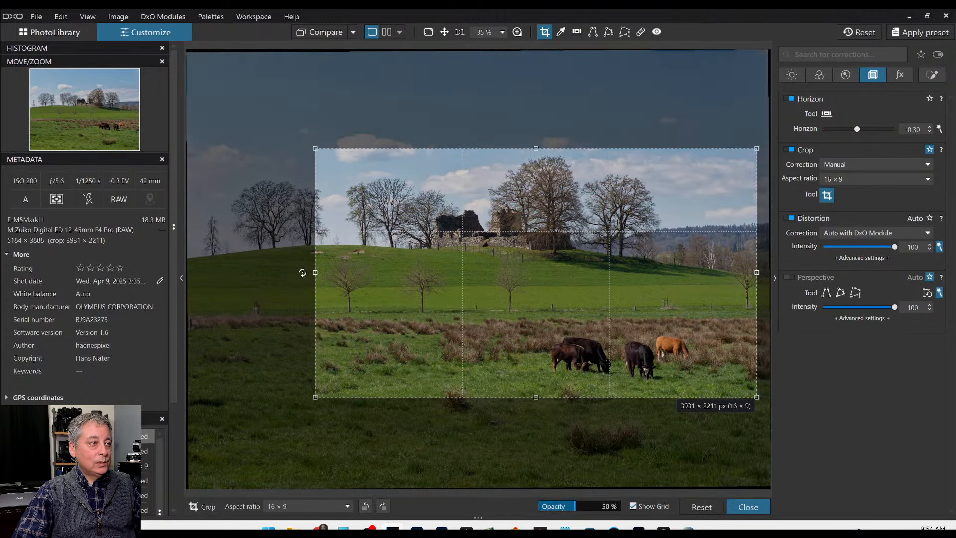
{"action": "left_click_drag", "start_coordinate": [312, 273], "coordinate": [229, 270]}
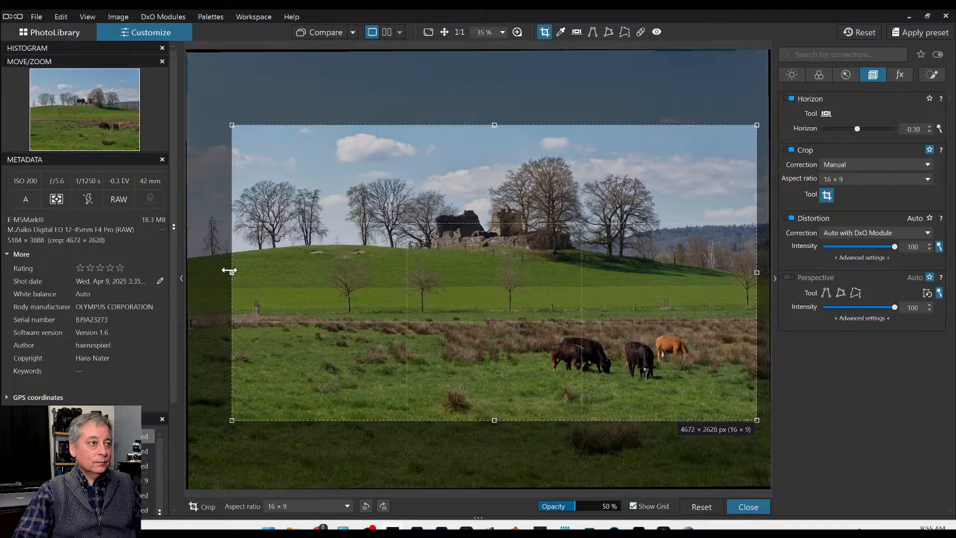
{"action": "key", "text": "Return"}
{"action": "scroll", "coordinate": [388, 343], "scroll_direction": "down", "scroll_amount": 1}
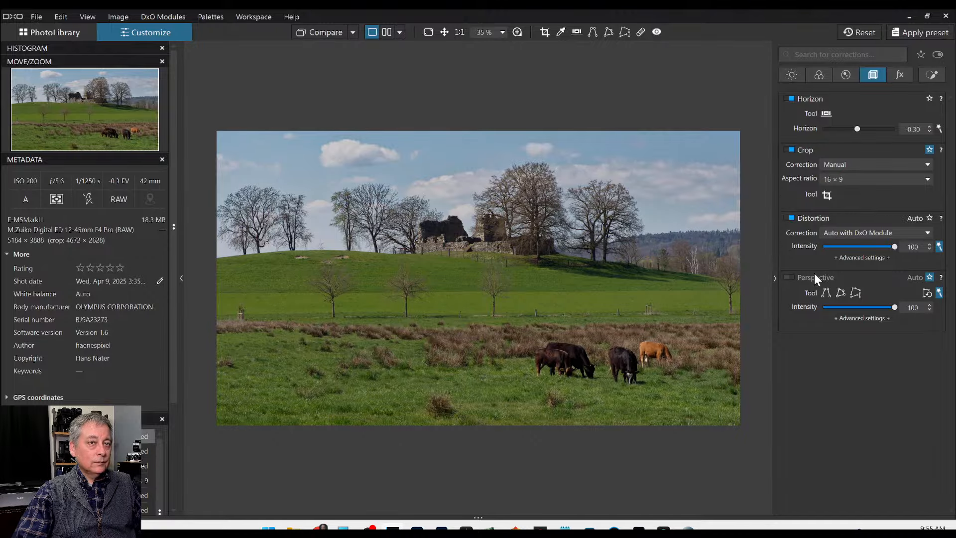
Step: Change the crop aspect ratio to 16 × 7, reframe it to about 4860 × 2126 px with the hilltop trees and all cows, and apply it
{"action": "left_click", "coordinate": [845, 180]}
{"action": "left_click", "coordinate": [835, 353]}
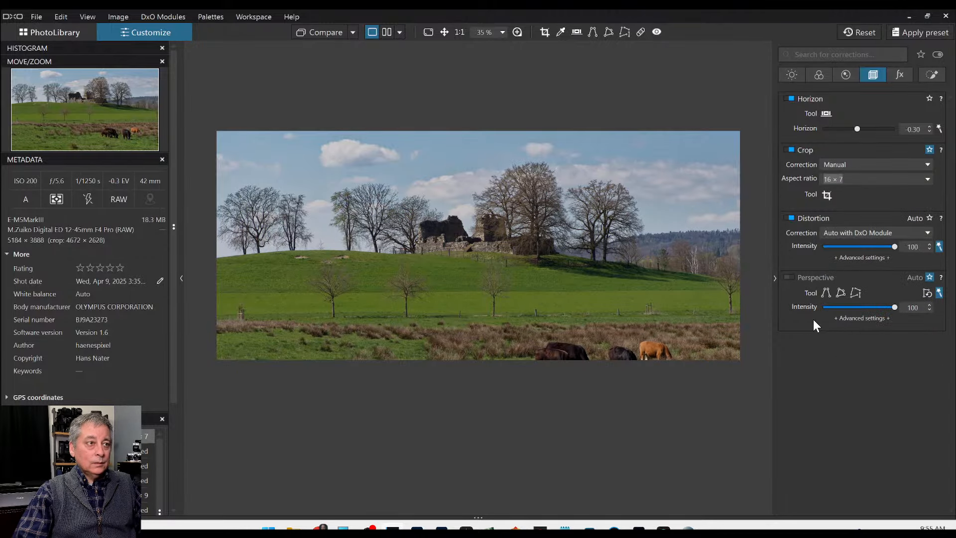
{"action": "left_click", "coordinate": [827, 195]}
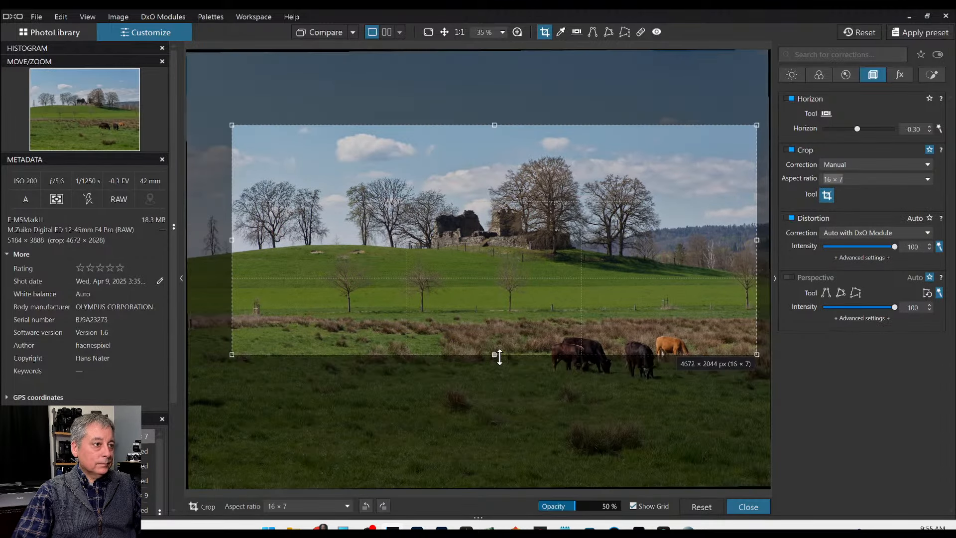
{"action": "left_click_drag", "start_coordinate": [232, 240], "coordinate": [211, 240]}
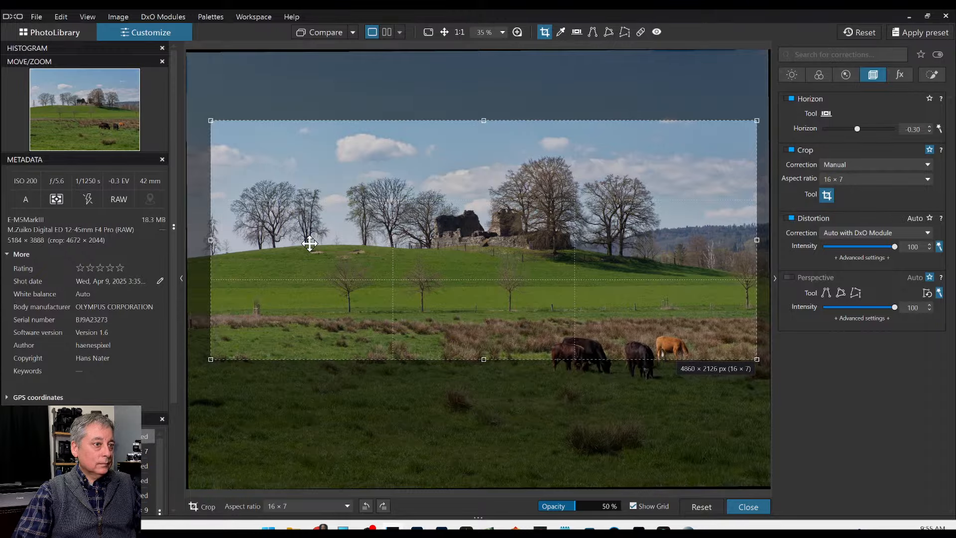
{"action": "left_click_drag", "start_coordinate": [310, 242], "coordinate": [306, 274]}
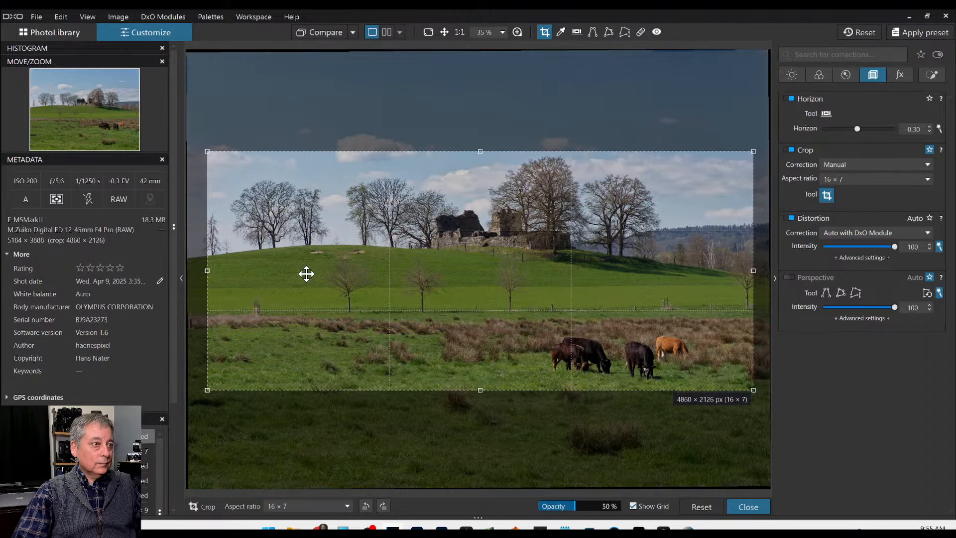
{"action": "key", "text": "Return"}
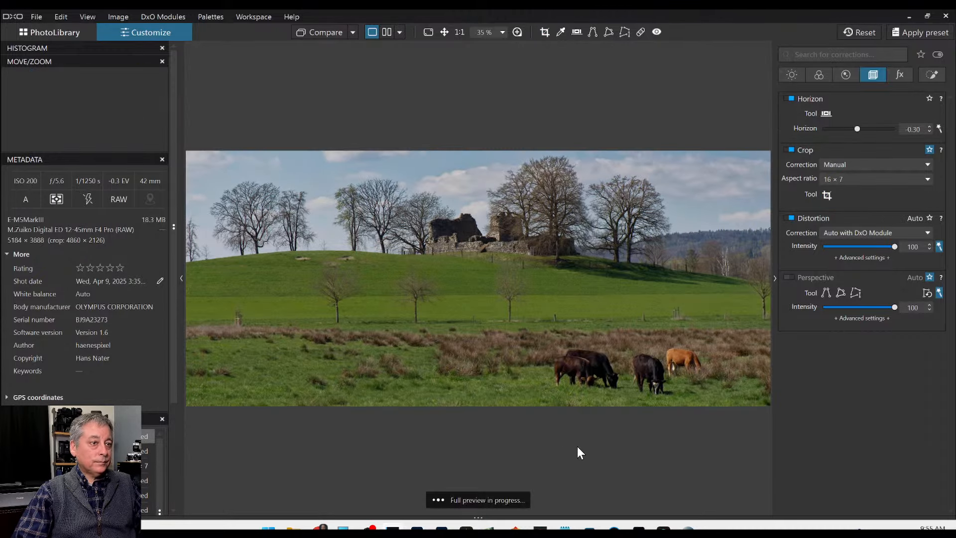
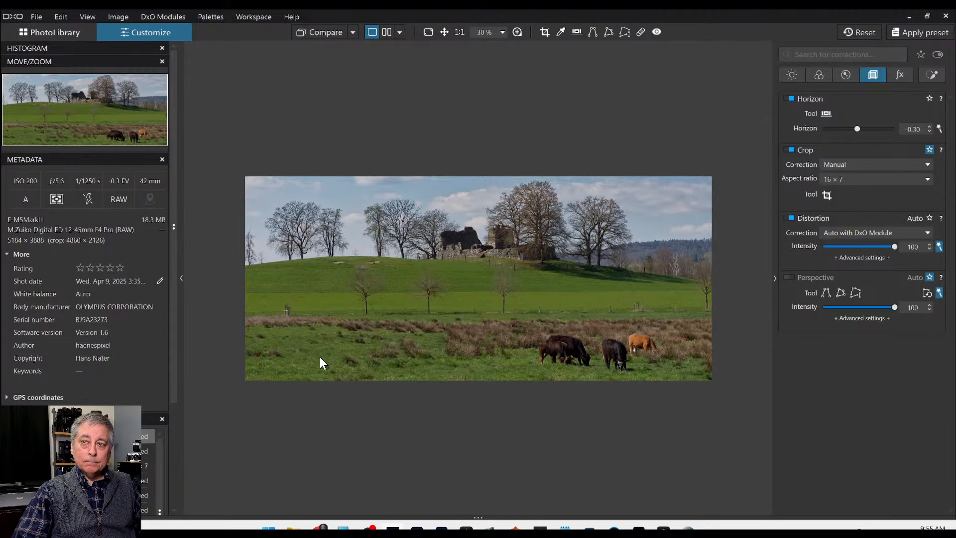
Step: Change the crop aspect ratio to 16 × 9, tighten it to about 3851 × 2166 px around the ruins and cows, and apply it
{"action": "left_click", "coordinate": [842, 184]}
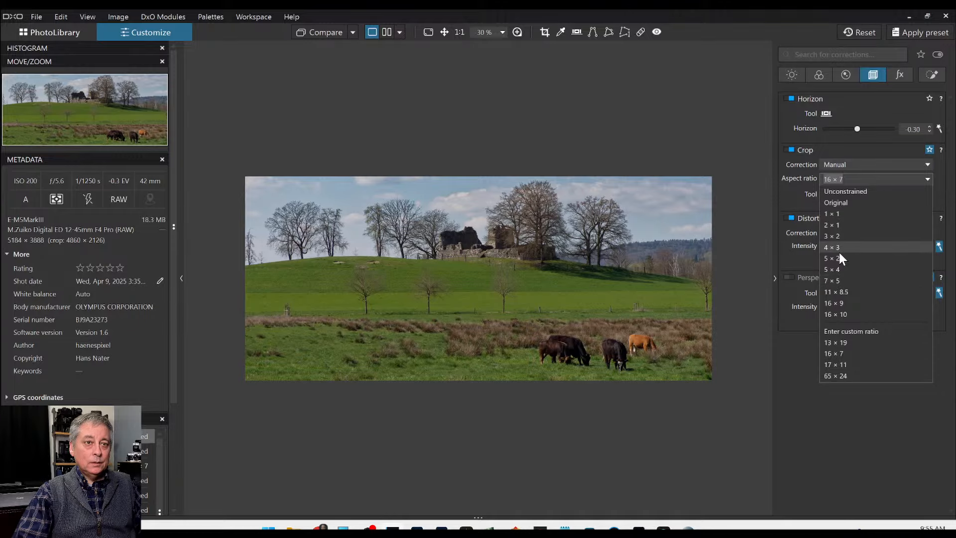
{"action": "left_click", "coordinate": [838, 302]}
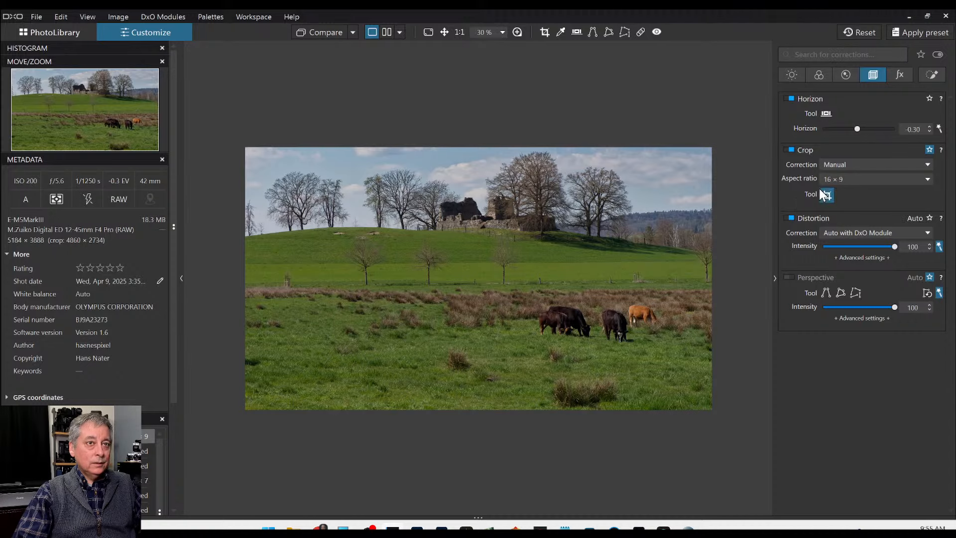
{"action": "left_click", "coordinate": [826, 194]}
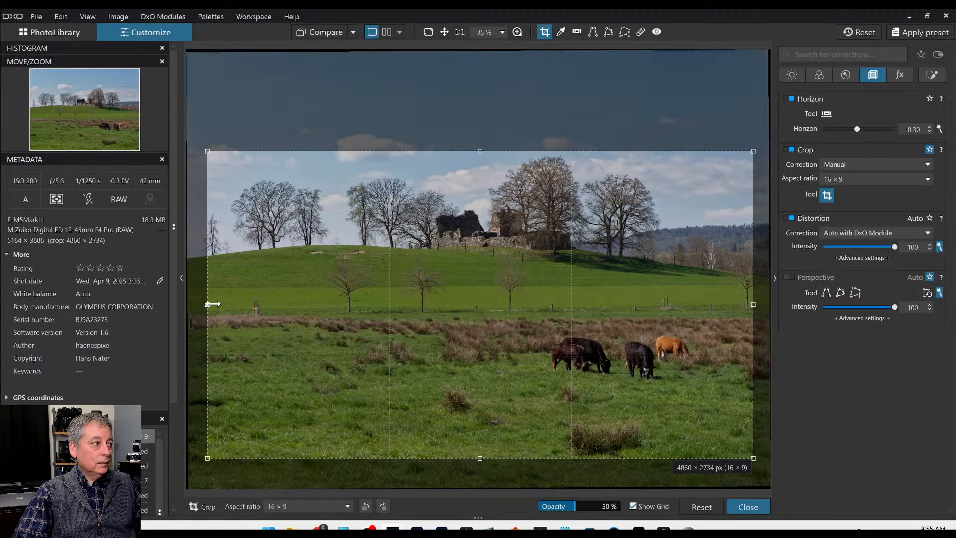
{"action": "left_click_drag", "start_coordinate": [209, 305], "coordinate": [253, 304]}
{"action": "left_click_drag", "start_coordinate": [404, 345], "coordinate": [412, 314]}
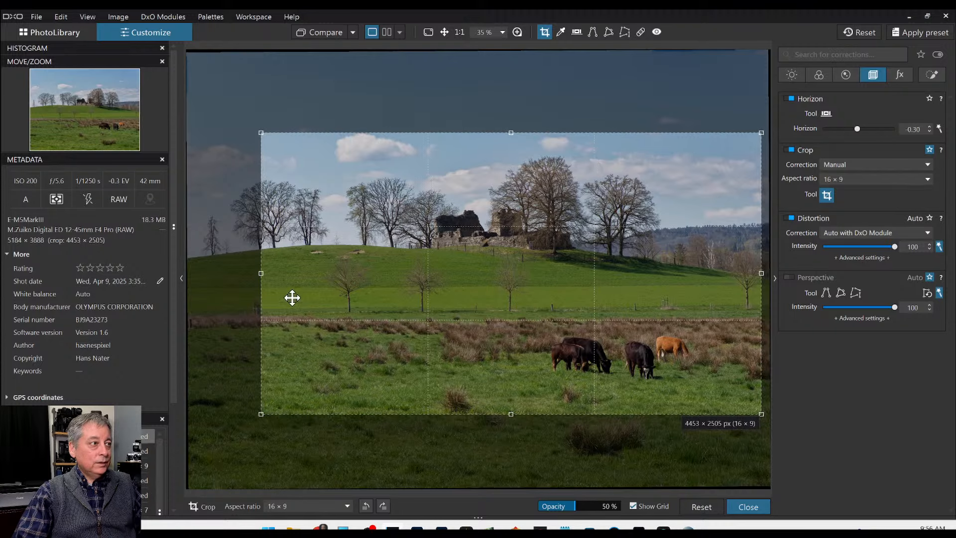
{"action": "left_click_drag", "start_coordinate": [261, 273], "coordinate": [337, 278]}
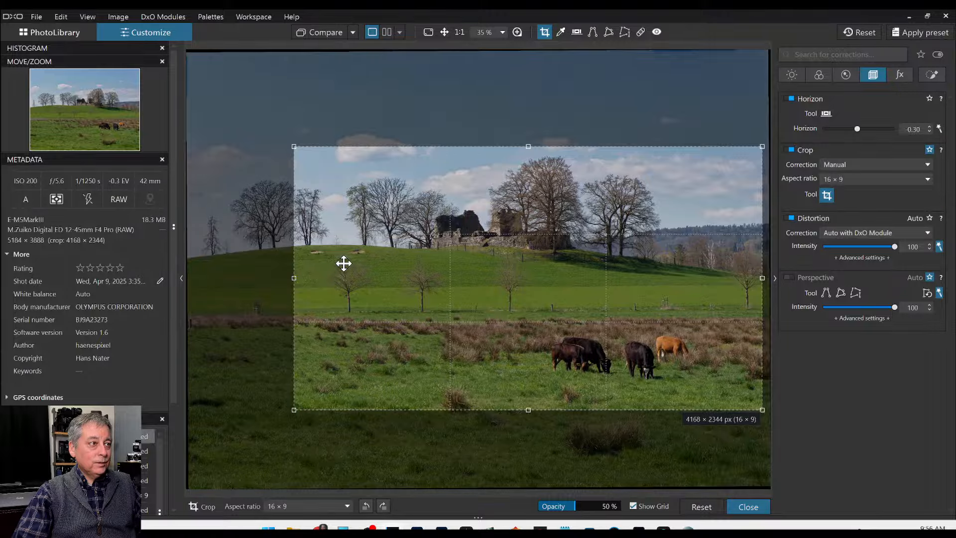
{"action": "left_click_drag", "start_coordinate": [293, 275], "coordinate": [328, 275]}
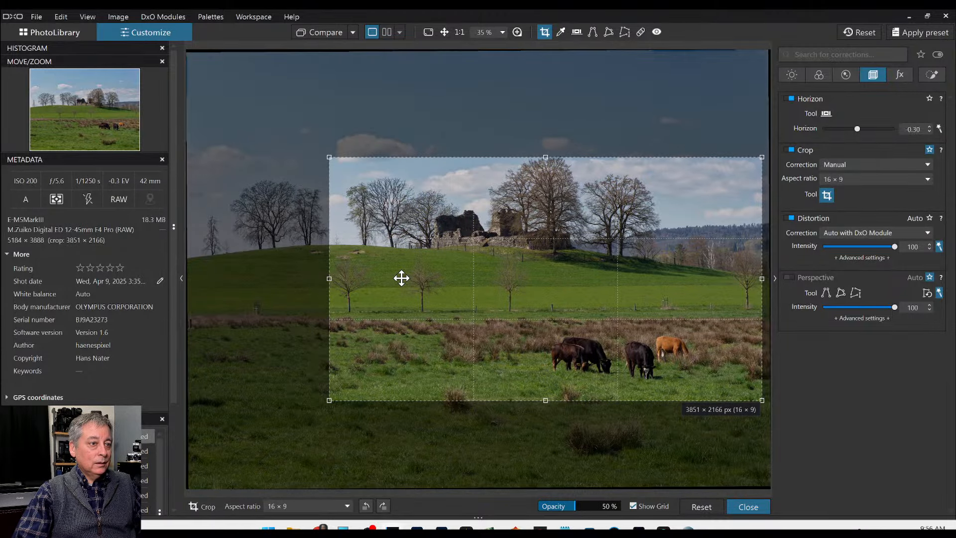
{"action": "left_click_drag", "start_coordinate": [401, 278], "coordinate": [395, 268]}
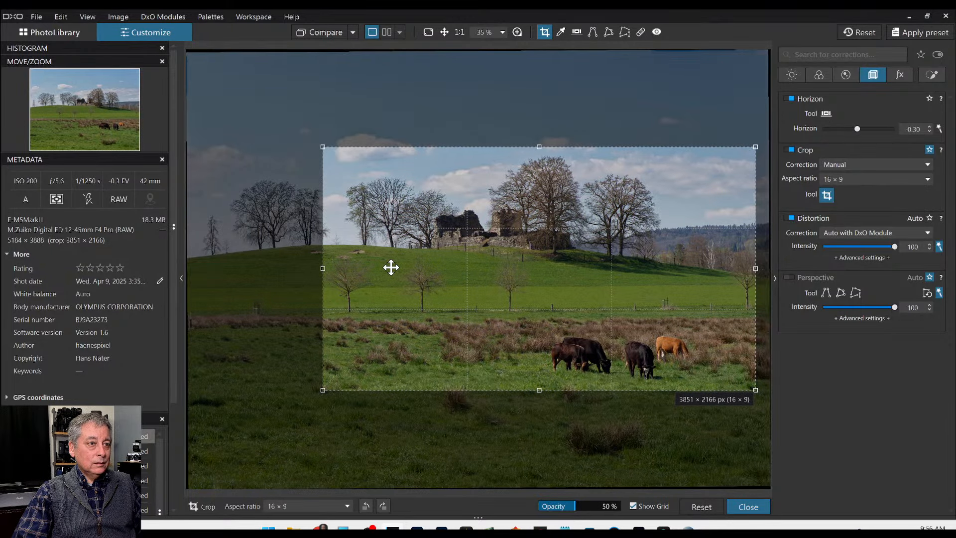
{"action": "left_click_drag", "start_coordinate": [390, 267], "coordinate": [387, 273]}
{"action": "key", "text": "Return"}
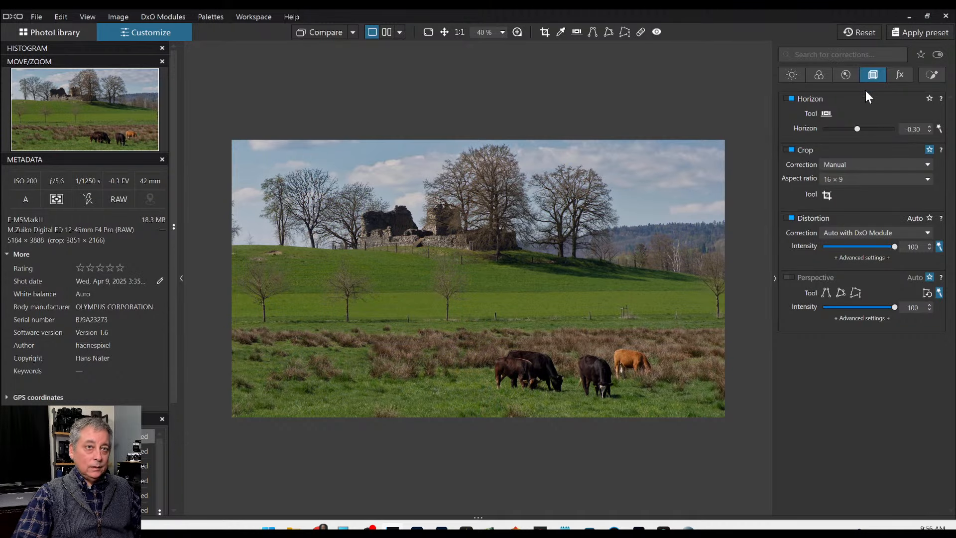
Step: Add a new local adjustment mask with an AI selection of the green pasture and set its exposure to -0.40
{"action": "left_click", "coordinate": [930, 75]}
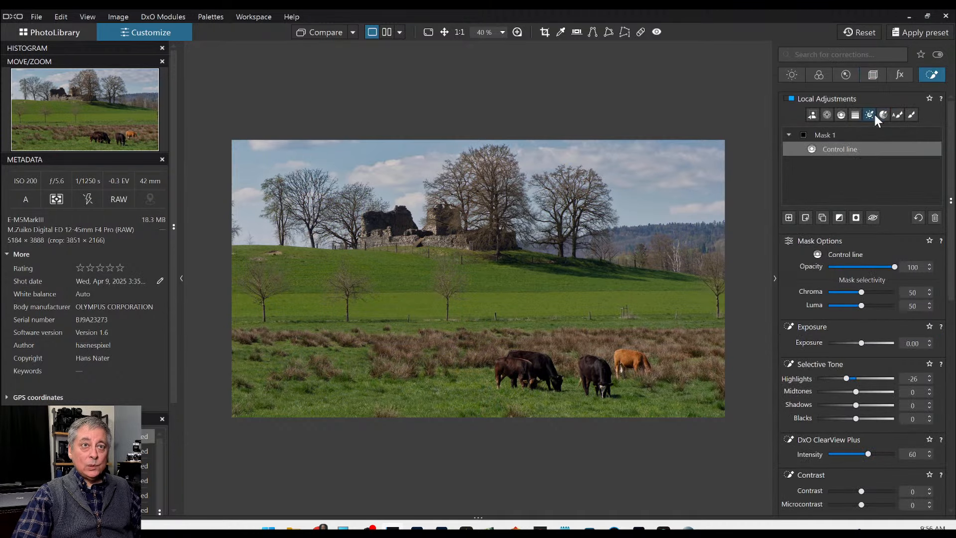
{"action": "left_click", "coordinate": [847, 112]}
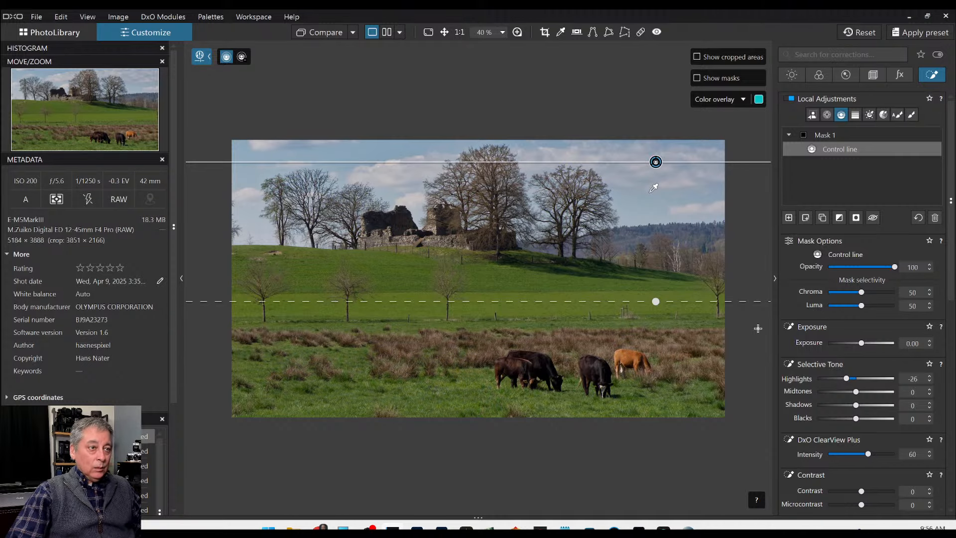
{"action": "left_click", "coordinate": [790, 217]}
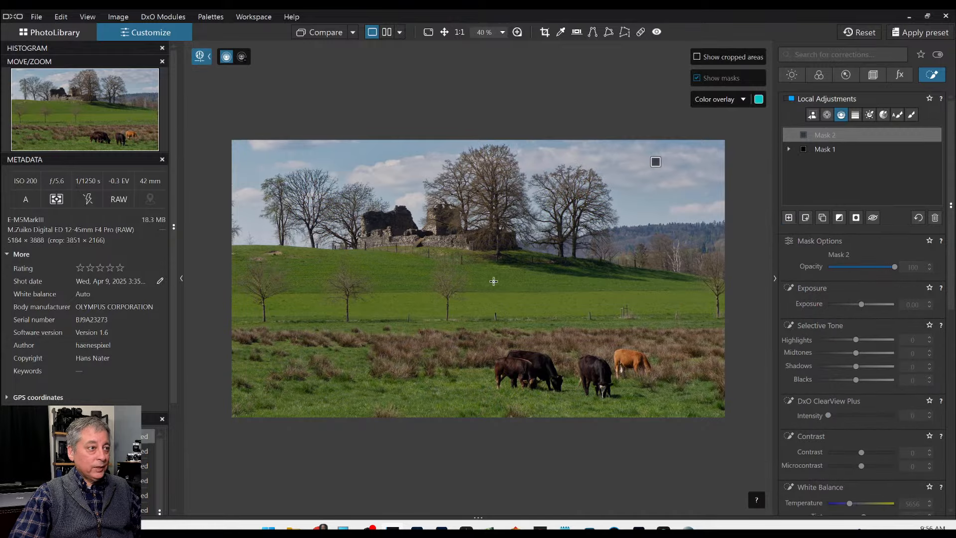
{"action": "left_click", "coordinate": [812, 113]}
{"action": "left_click", "coordinate": [545, 284]}
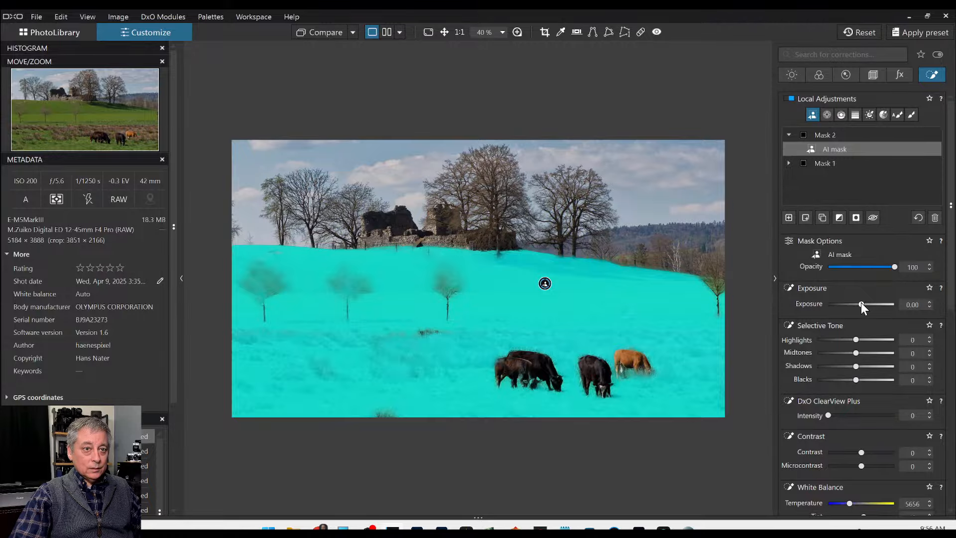
{"action": "scroll", "coordinate": [861, 303], "scroll_direction": "down", "scroll_amount": 3}
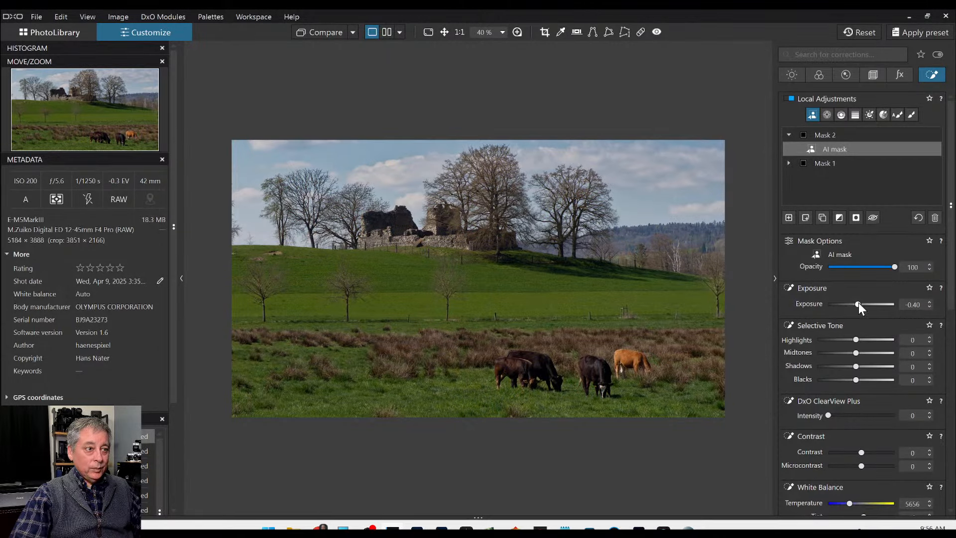
Step: Create another mask and paint the band of brown reeds across the whole field with the Auto brush
{"action": "left_click", "coordinate": [789, 217]}
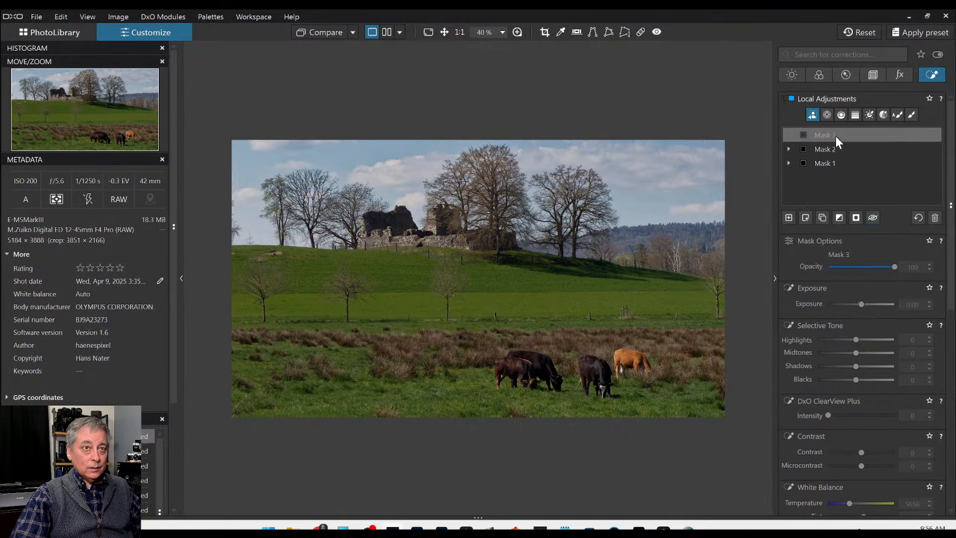
{"action": "left_click", "coordinate": [826, 115]}
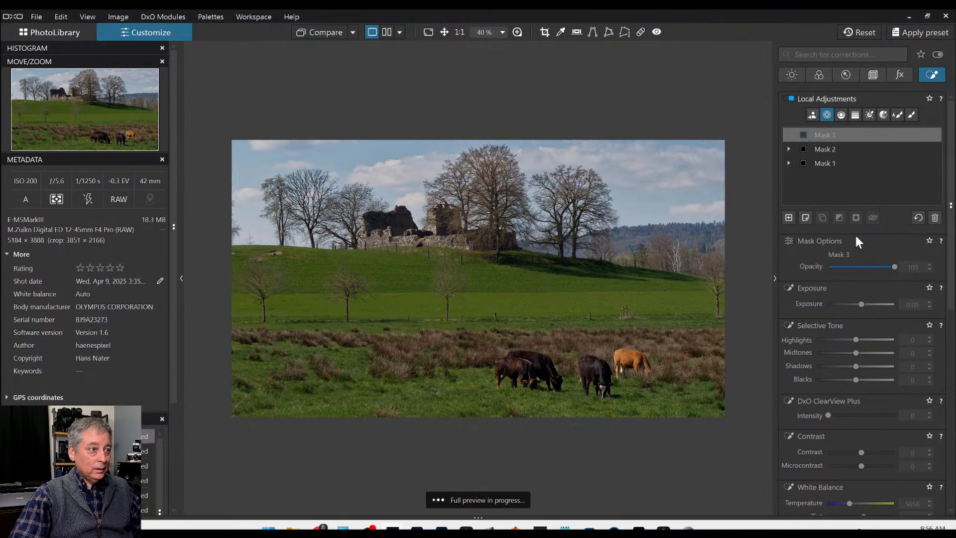
{"action": "left_click", "coordinate": [897, 116]}
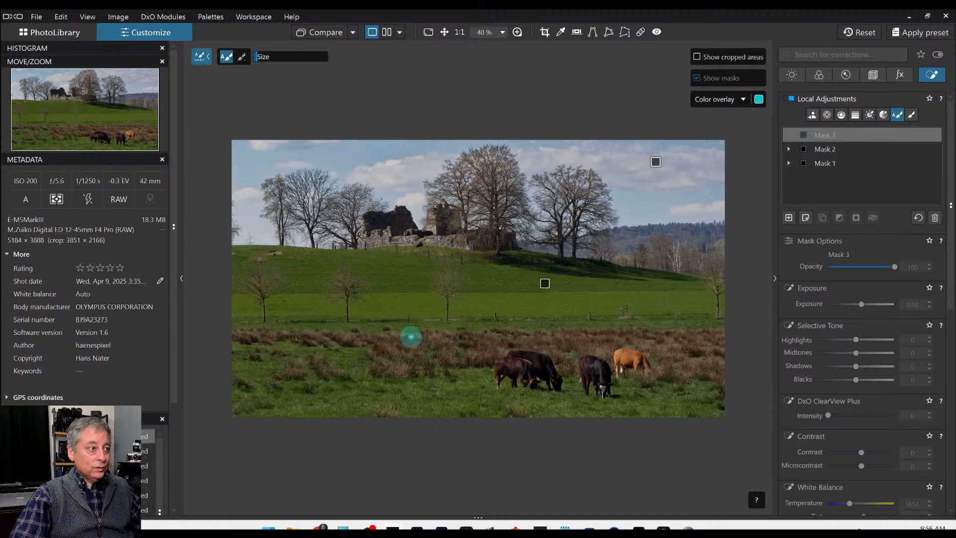
{"action": "left_click_drag", "start_coordinate": [397, 337], "coordinate": [716, 343]}
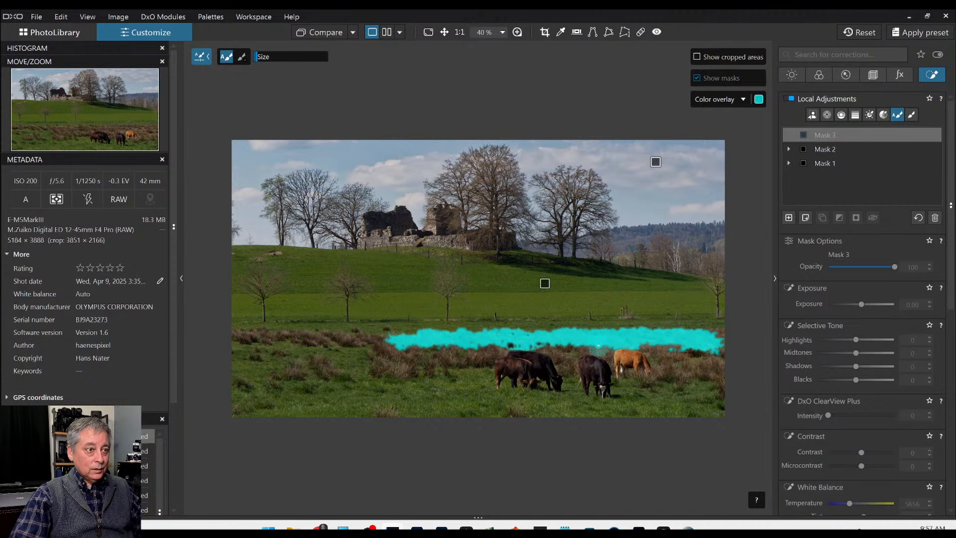
{"action": "mouse_move", "coordinate": [599, 347]}
{"action": "left_mouse_down"}
{"action": "mouse_move", "coordinate": [562, 358]}
{"action": "mouse_move", "coordinate": [519, 333]}
{"action": "mouse_move", "coordinate": [485, 350]}
{"action": "mouse_move", "coordinate": [400, 357]}
{"action": "mouse_move", "coordinate": [347, 336]}
{"action": "mouse_move", "coordinate": [235, 335]}
{"action": "left_mouse_up"}
{"action": "left_click_drag", "start_coordinate": [388, 365], "coordinate": [406, 370]}
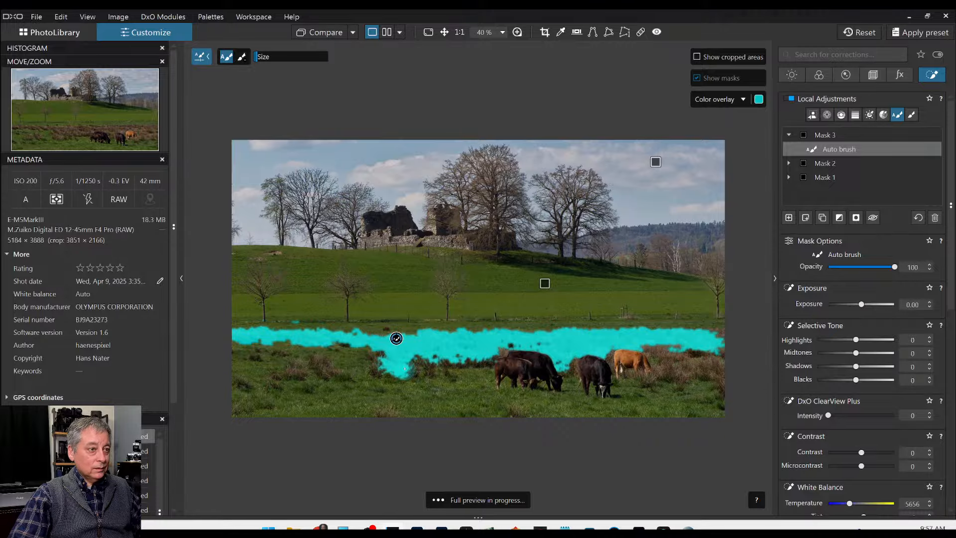
Step: Extend the Auto brush mask over the reeds beside the brown cow and the foreground tufts, erasing the spill around that cow
{"action": "mouse_move", "coordinate": [659, 347]}
{"action": "left_mouse_down"}
{"action": "mouse_move", "coordinate": [710, 364]}
{"action": "mouse_move", "coordinate": [644, 371]}
{"action": "mouse_move", "coordinate": [718, 390]}
{"action": "left_mouse_up"}
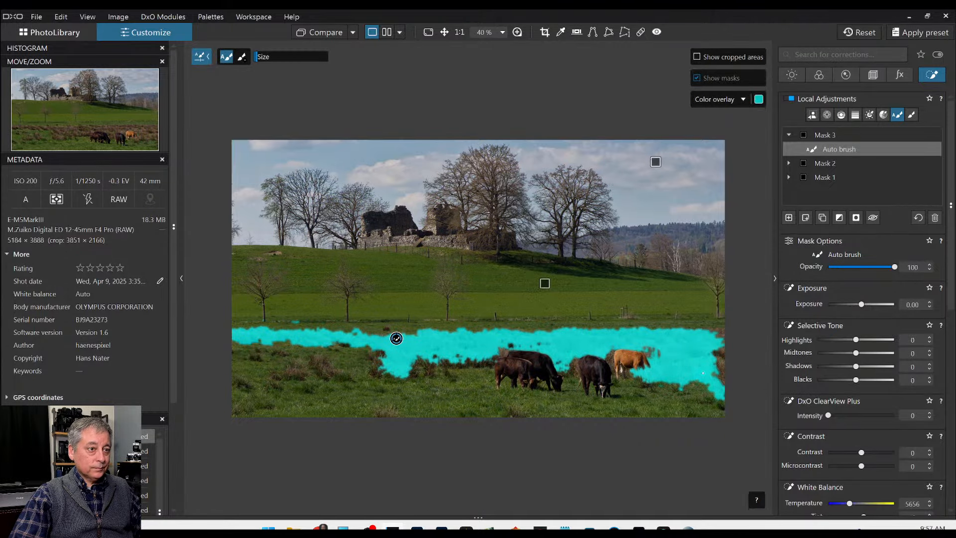
{"action": "left_click_drag", "start_coordinate": [648, 370], "coordinate": [634, 372], "text": "alt"}
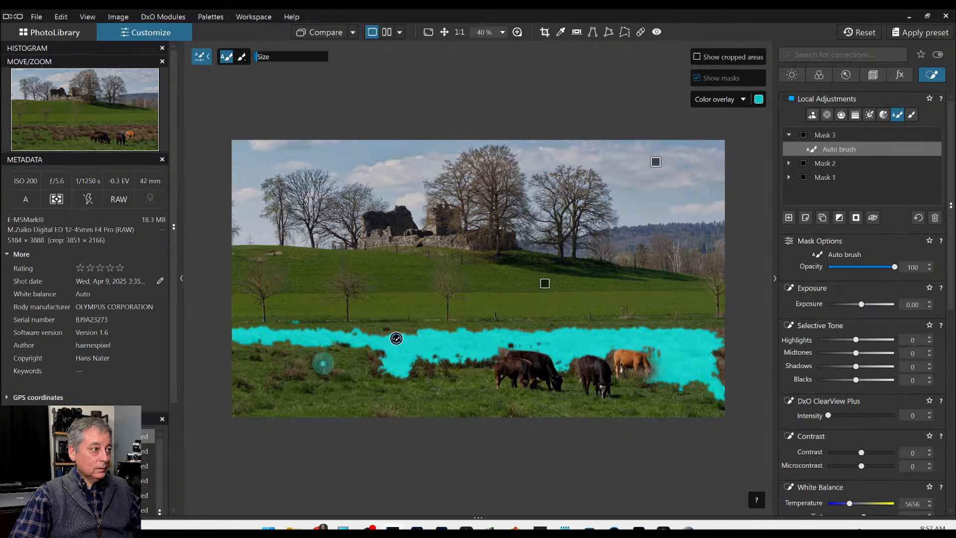
{"action": "mouse_move", "coordinate": [322, 363]}
{"action": "left_mouse_down"}
{"action": "mouse_move", "coordinate": [297, 367]}
{"action": "mouse_move", "coordinate": [309, 381]}
{"action": "left_mouse_up"}
{"action": "left_click_drag", "start_coordinate": [362, 405], "coordinate": [375, 407]}
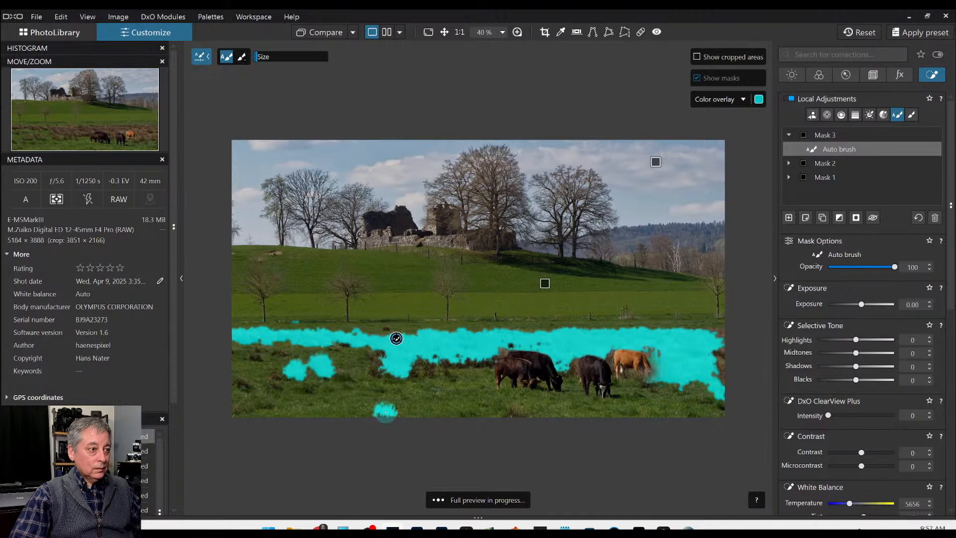
Step: Set the reed mask's highlights to 52, midtones to 37, ClearView Plus intensity to 35 and microcontrast to 18
{"action": "left_click", "coordinate": [875, 339]}
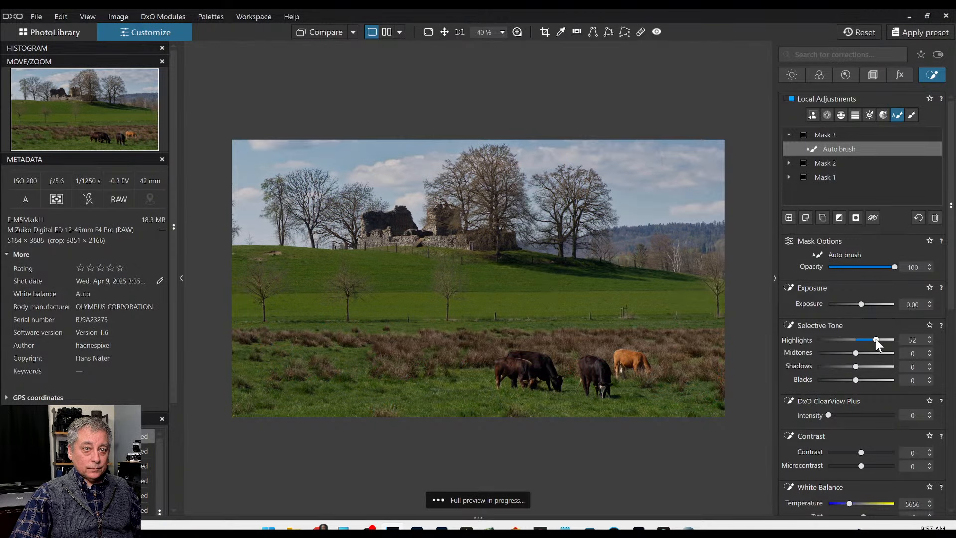
{"action": "left_click", "coordinate": [870, 352]}
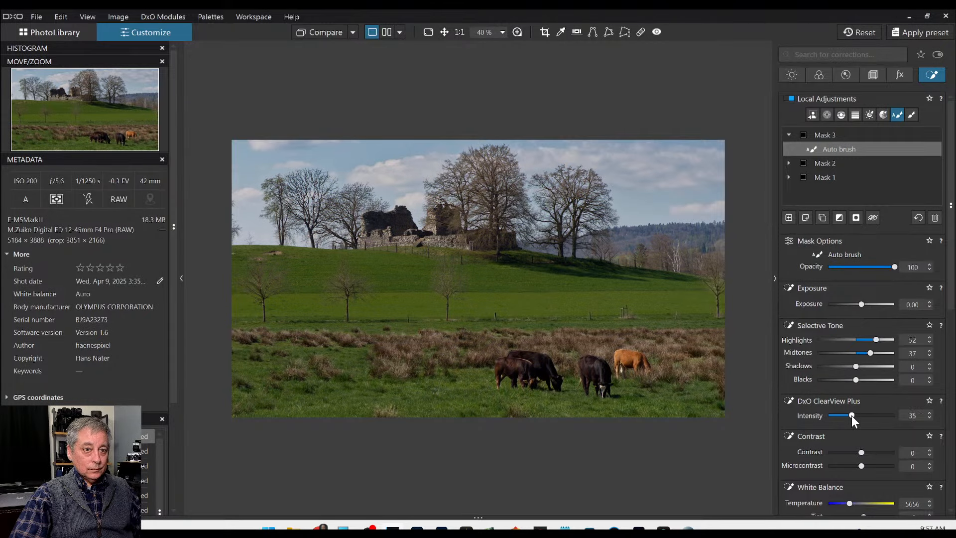
{"action": "scroll", "coordinate": [813, 428], "scroll_direction": "down", "scroll_amount": 1}
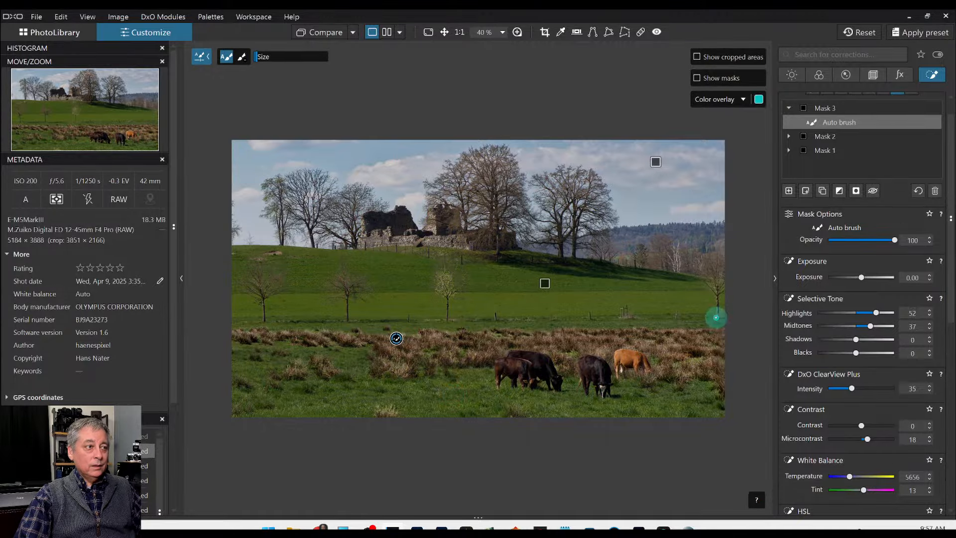
Step: Undo the last Auto brush strokes on the small bare trees along the meadow
{"action": "key", "text": "ctrl+z"}
{"action": "key", "text": "ctrl+z"}
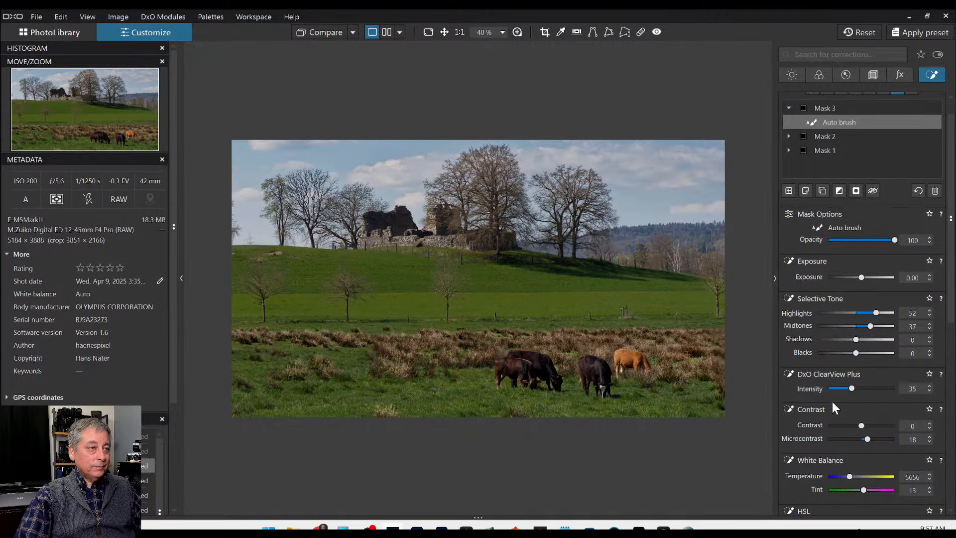
Step: Create another mask and place control points on the grass beneath and between the grazing cows
{"action": "scroll", "coordinate": [806, 343], "scroll_direction": "up", "scroll_amount": 1}
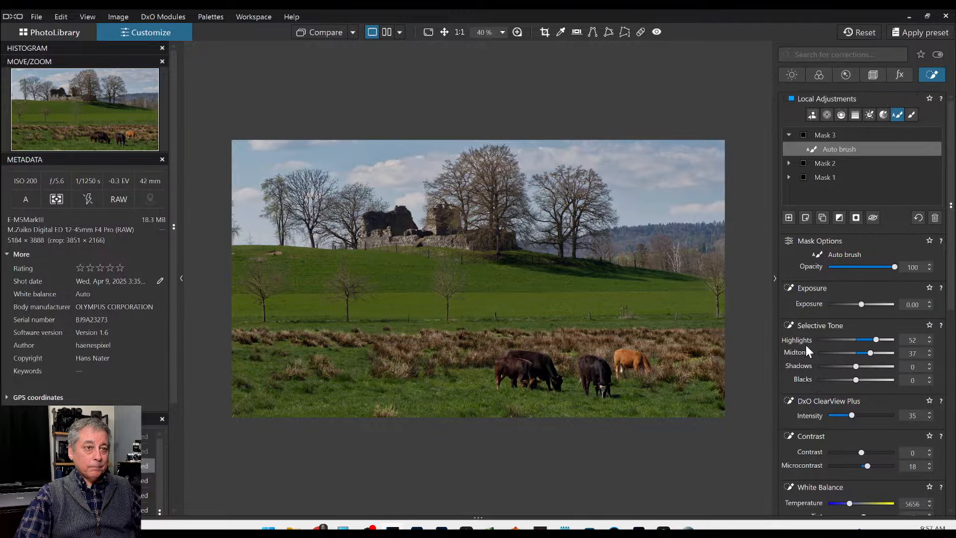
{"action": "left_click", "coordinate": [788, 217]}
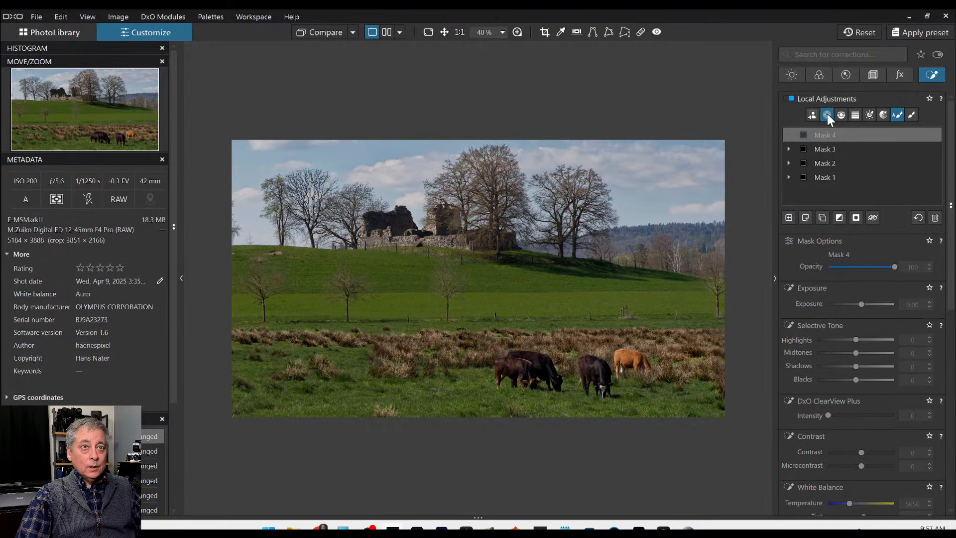
{"action": "left_click", "coordinate": [826, 115]}
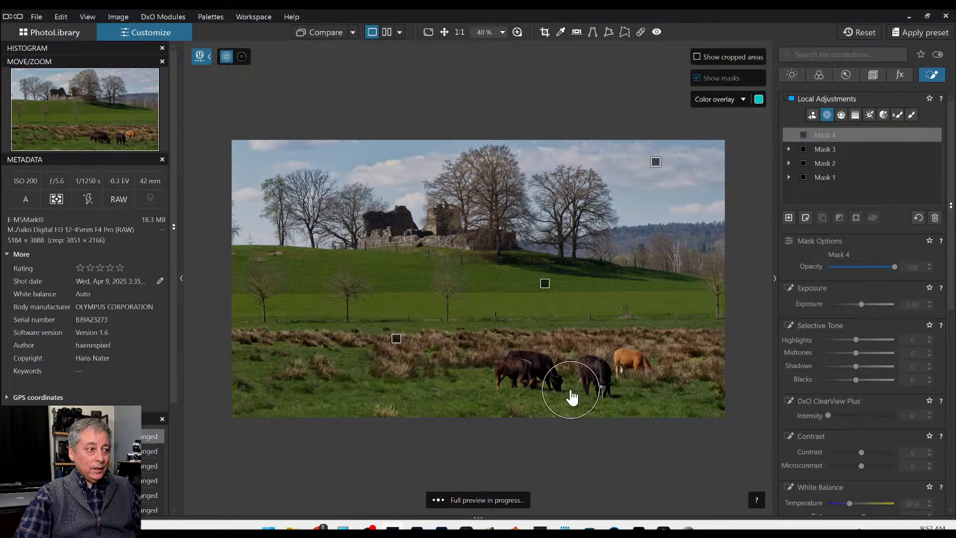
{"action": "left_click", "coordinate": [571, 390]}
{"action": "left_click", "coordinate": [624, 392]}
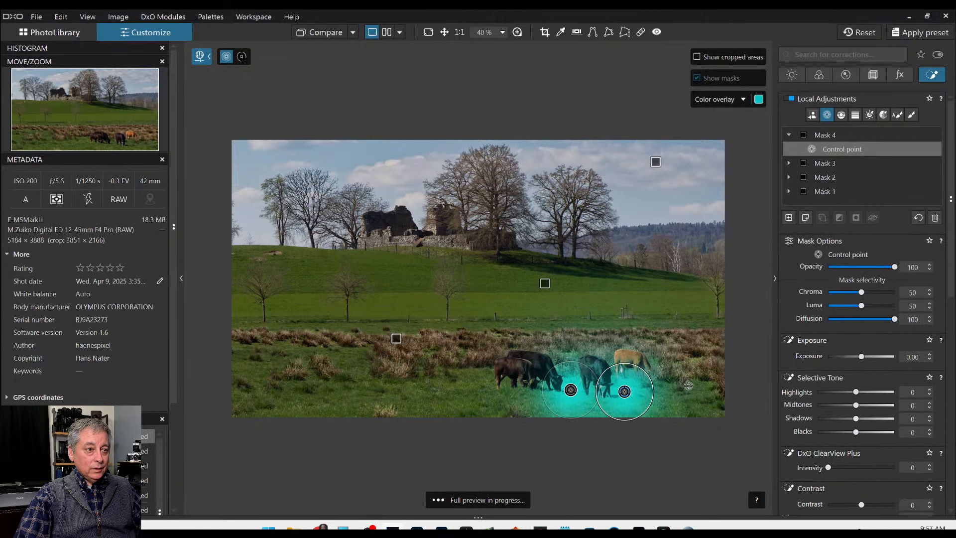
{"action": "left_click", "coordinate": [516, 393]}
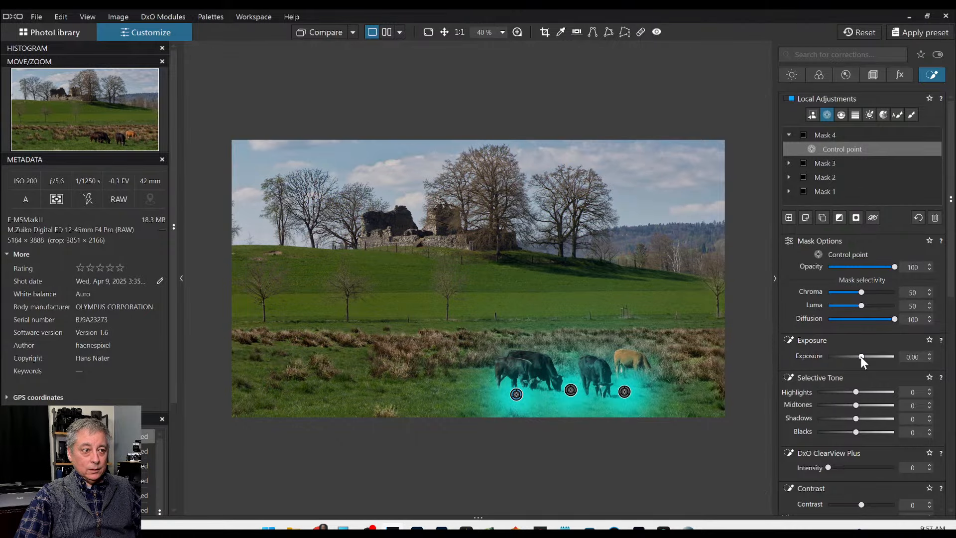
Step: Set the cow-area mask's exposure to 0.40, ClearView Plus intensity to 17, microcontrast to 22 and white balance temperature to 6855
{"action": "left_click_drag", "start_coordinate": [860, 357], "coordinate": [862, 356]}
{"action": "scroll", "coordinate": [860, 356], "scroll_direction": "up", "scroll_amount": 2}
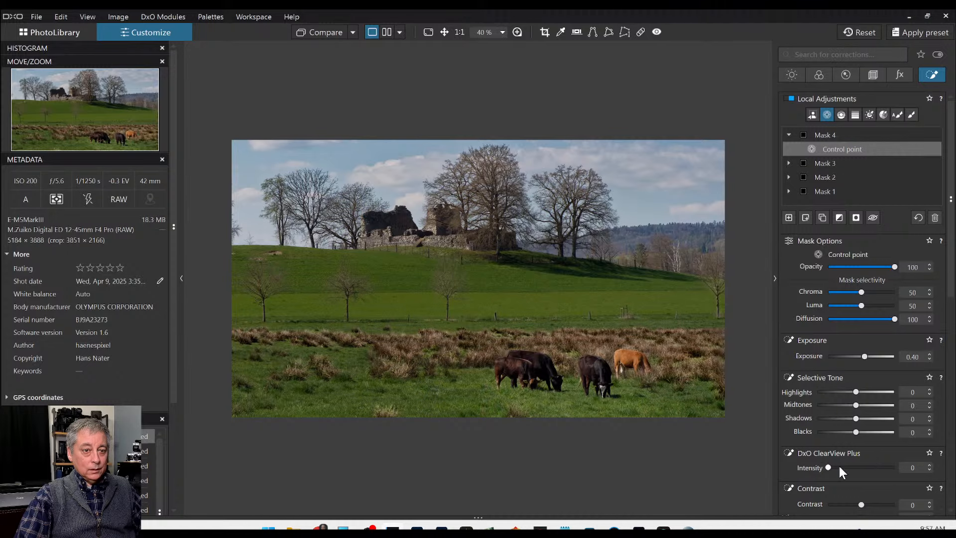
{"action": "scroll", "coordinate": [802, 476], "scroll_direction": "down", "scroll_amount": 2}
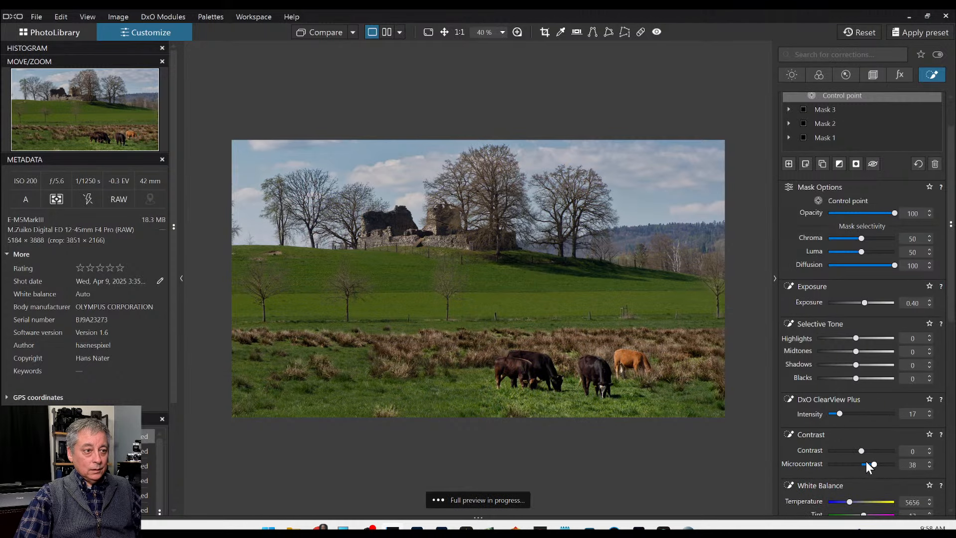
{"action": "left_click_drag", "start_coordinate": [871, 464], "coordinate": [868, 464]}
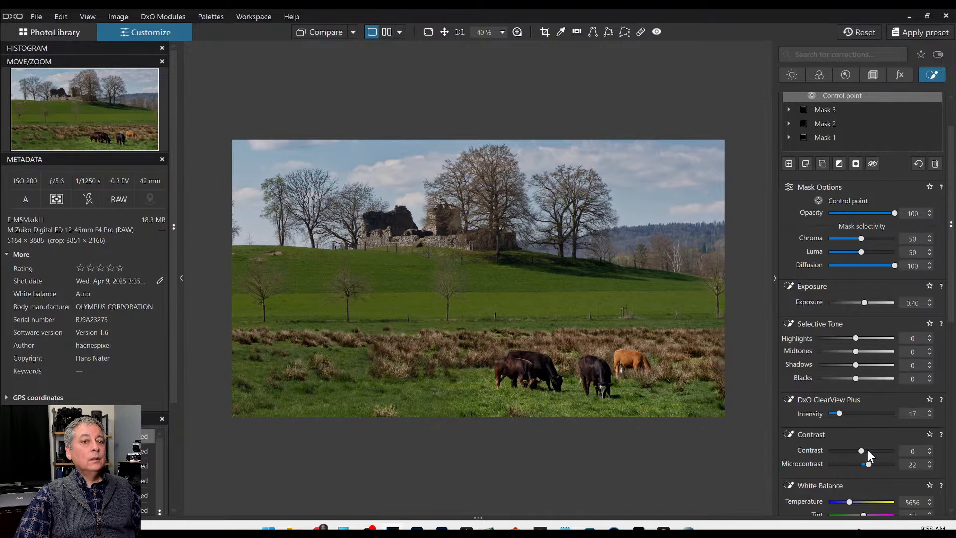
{"action": "scroll", "coordinate": [867, 450], "scroll_direction": "down", "scroll_amount": 1}
{"action": "left_click_drag", "start_coordinate": [850, 475], "coordinate": [853, 474]}
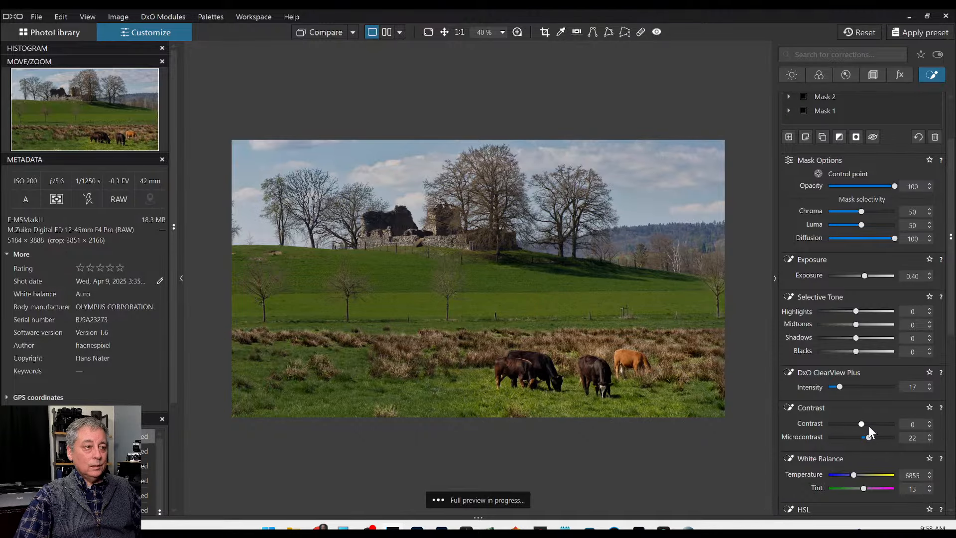
Step: Add control points on the orange cow and the two dark cows standing together, shrinking the circle on the black one
{"action": "left_click", "coordinate": [637, 360]}
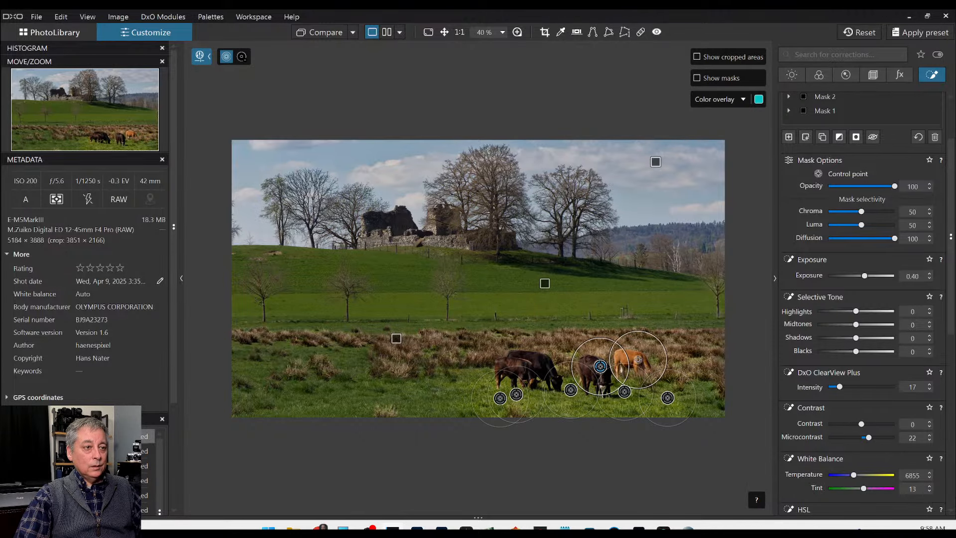
{"action": "left_click", "coordinate": [543, 364]}
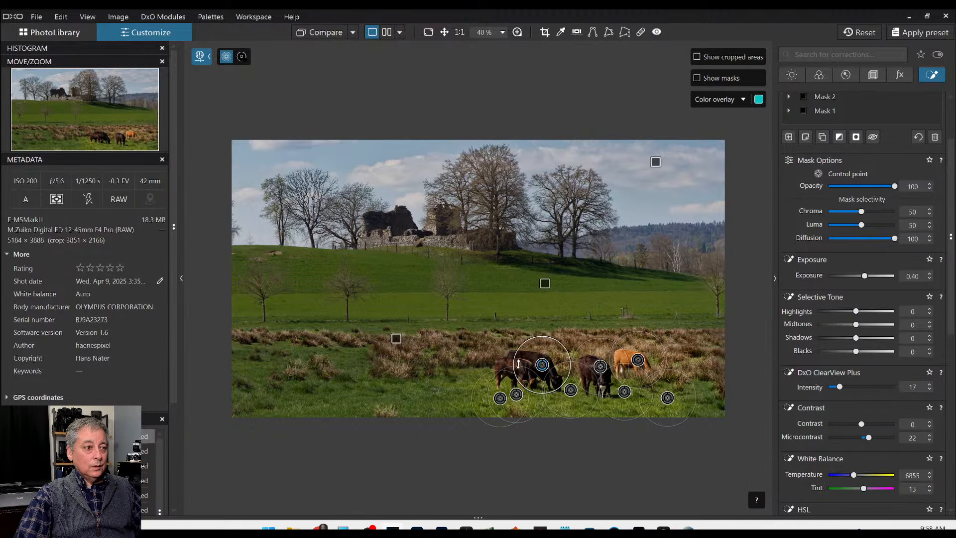
{"action": "left_click_drag", "start_coordinate": [539, 336], "coordinate": [537, 343]}
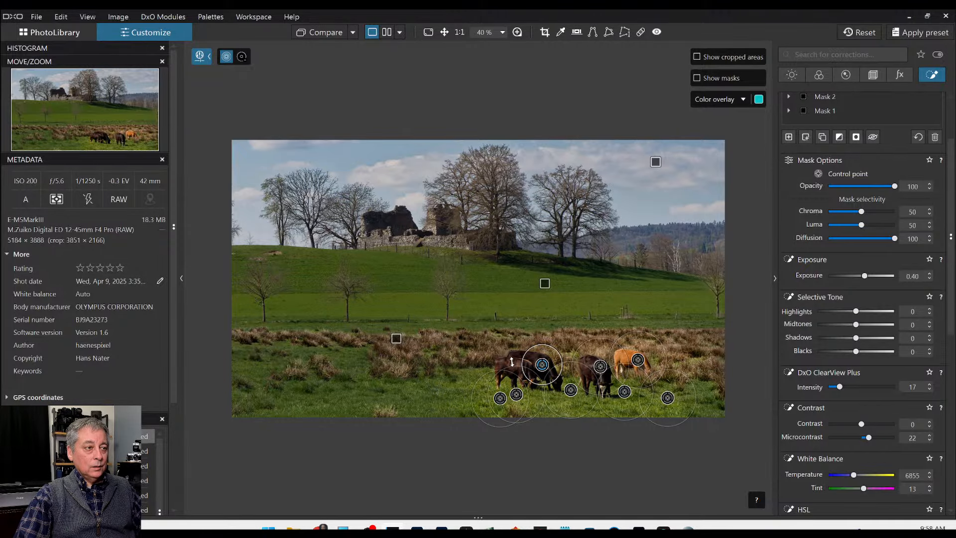
{"action": "left_click", "coordinate": [515, 363]}
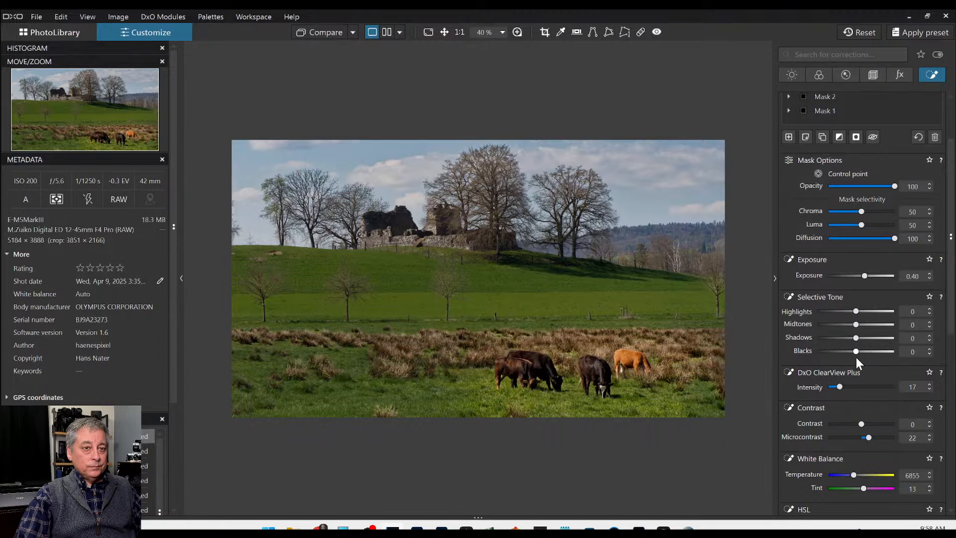
Step: Set the cow-area mask's shadows to 25 and lower its exposure to 0.20
{"action": "left_click_drag", "start_coordinate": [856, 338], "coordinate": [859, 339]}
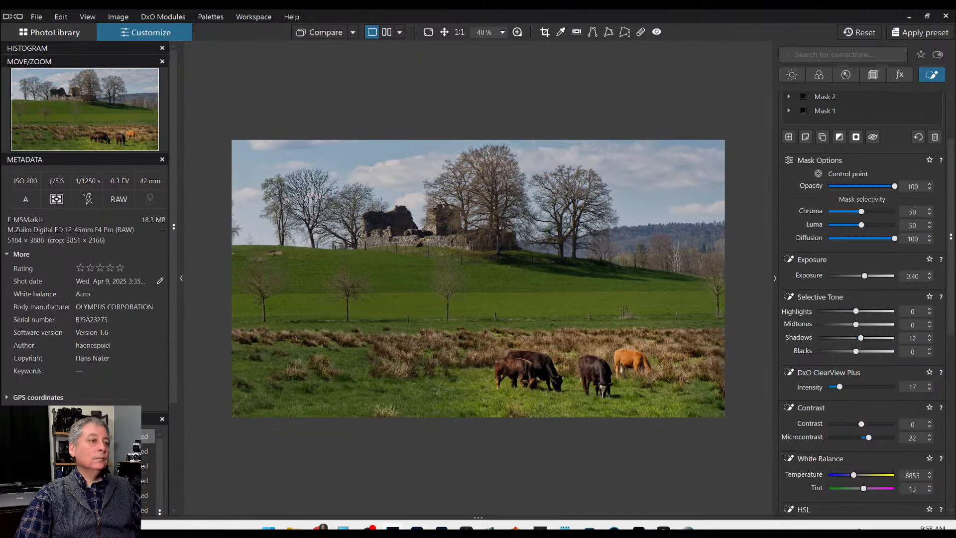
{"action": "left_click_drag", "start_coordinate": [861, 337], "coordinate": [864, 337]}
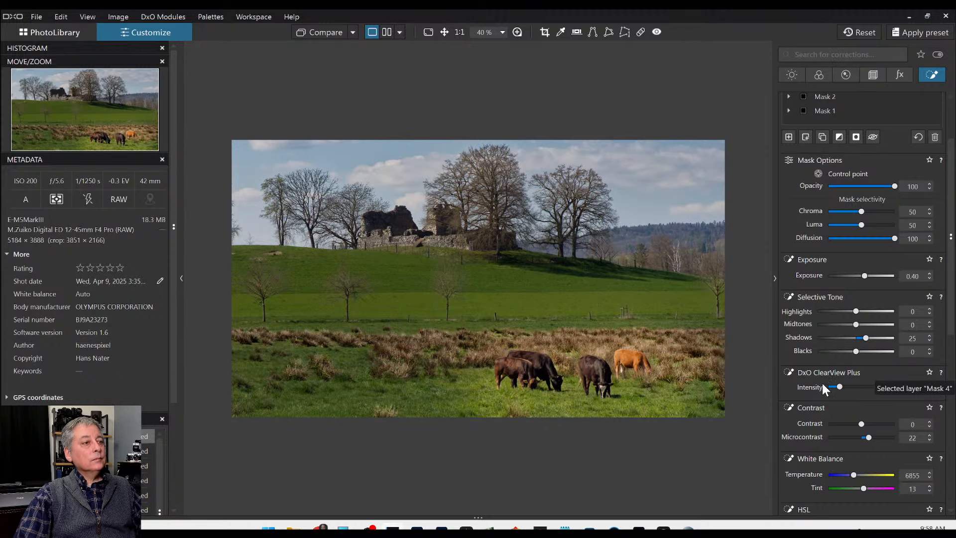
{"action": "left_click_drag", "start_coordinate": [465, 385], "coordinate": [442, 376]}
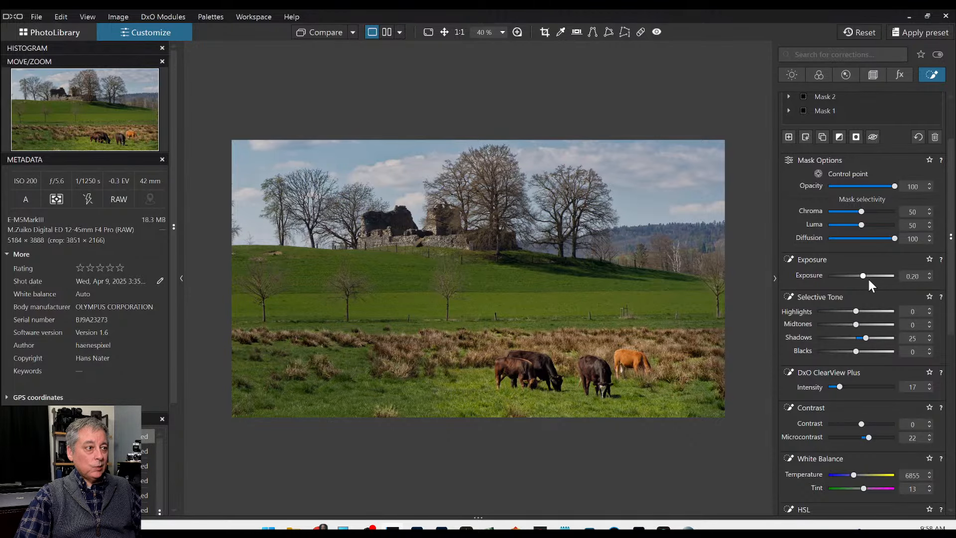
Step: Create another mask with three slightly reduced control points across the foreground grass and reeds west of the cows
{"action": "scroll", "coordinate": [836, 258], "scroll_direction": "up", "scroll_amount": 2}
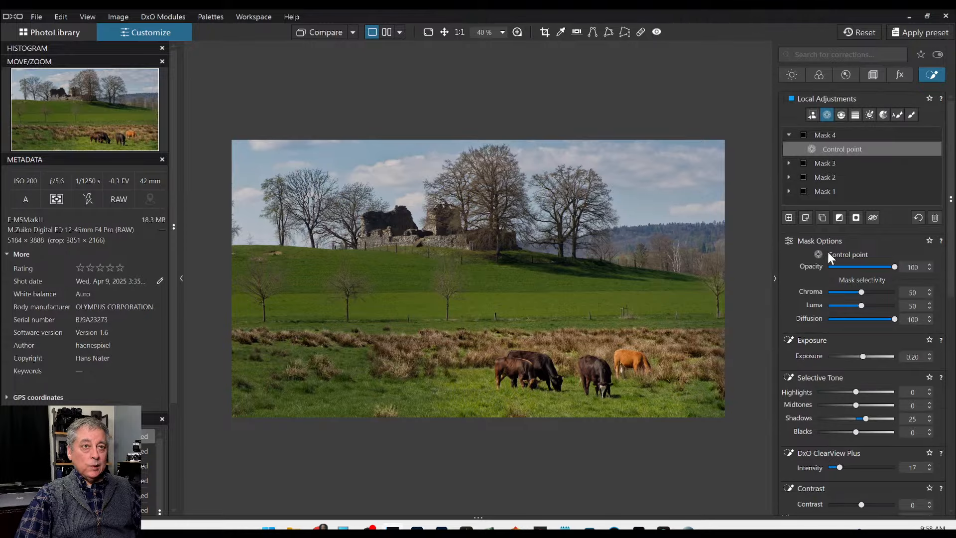
{"action": "left_click", "coordinate": [790, 222]}
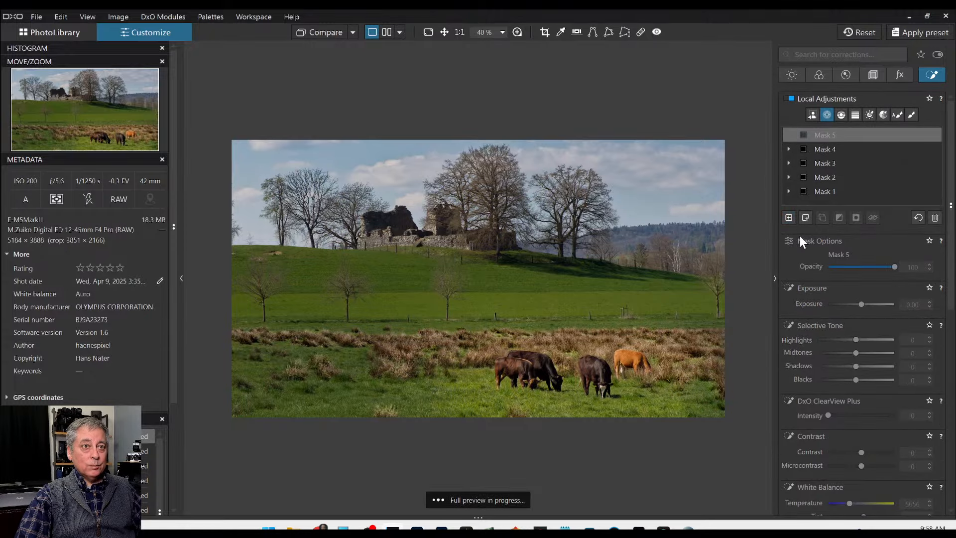
{"action": "left_click", "coordinate": [347, 366]}
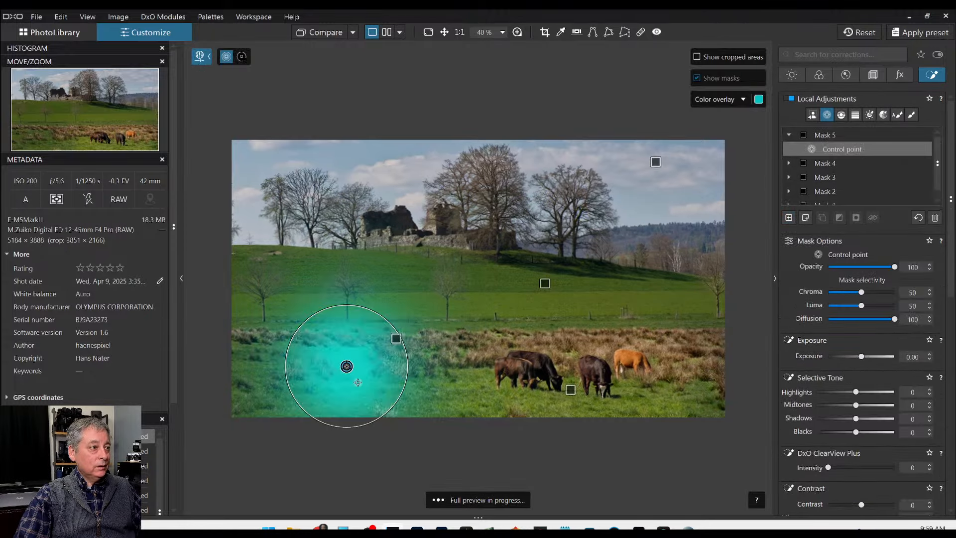
{"action": "left_click_drag", "start_coordinate": [295, 333], "coordinate": [305, 340]}
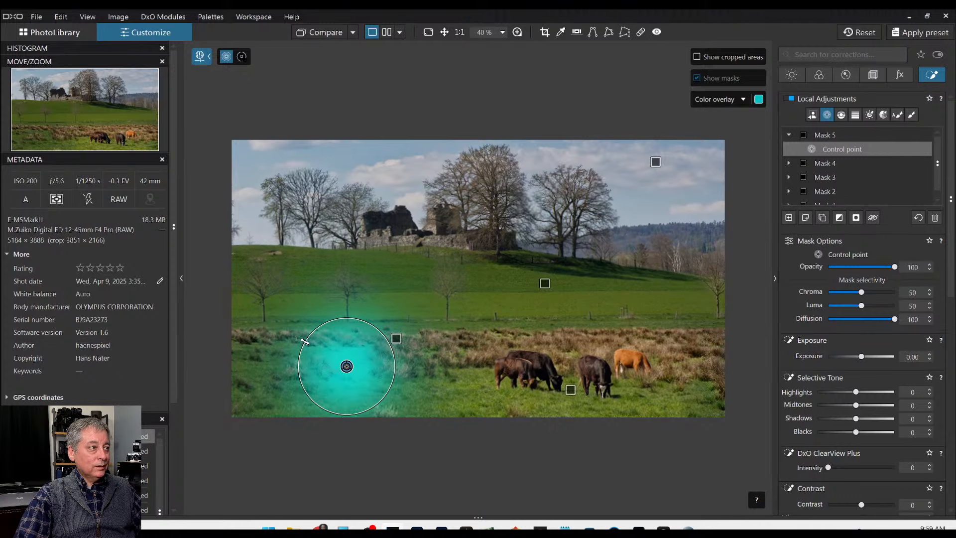
{"action": "left_click", "coordinate": [239, 371]}
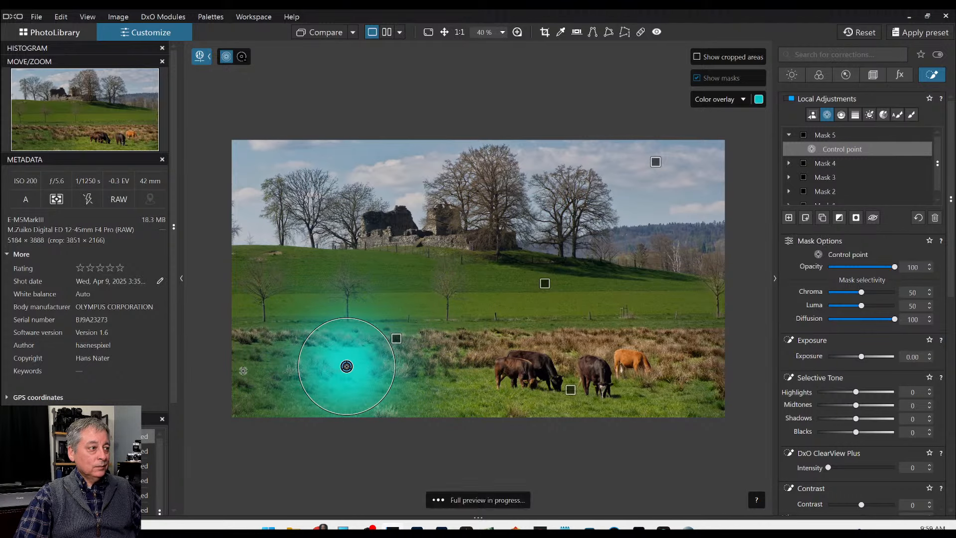
{"action": "left_click", "coordinate": [440, 417]}
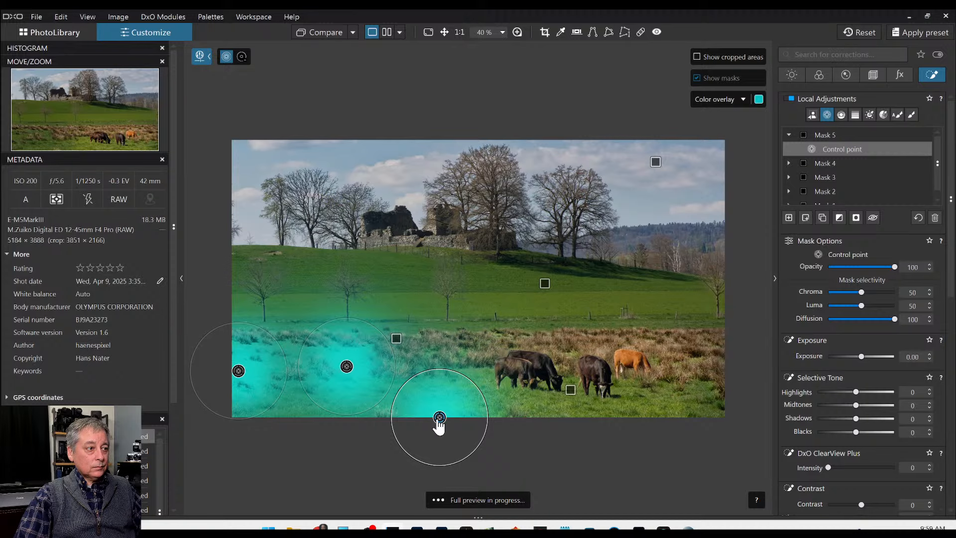
{"action": "left_click_drag", "start_coordinate": [438, 417], "coordinate": [423, 413]}
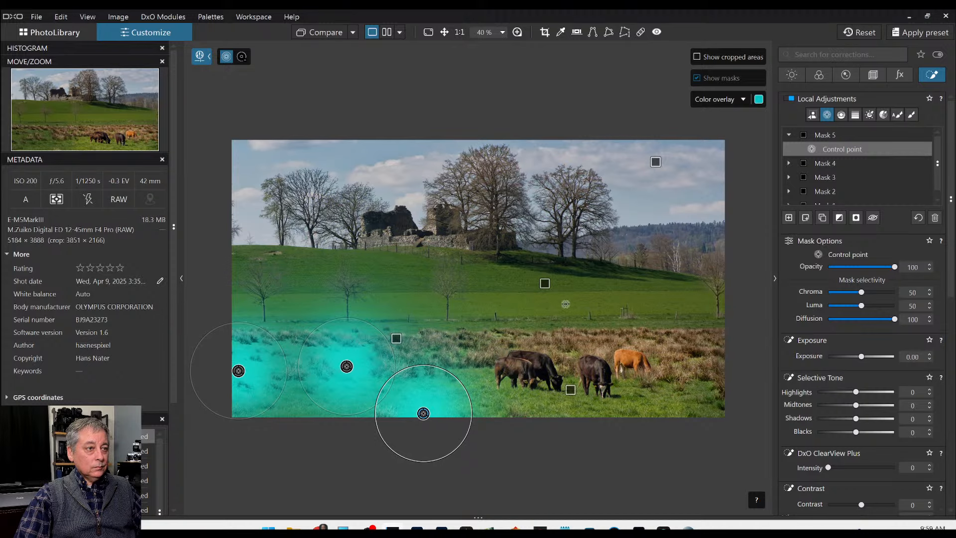
Step: Add three control points along the shaded slope below the trees and set mask selectivity to luma 55 and chroma 60
{"action": "left_click", "coordinate": [678, 279]}
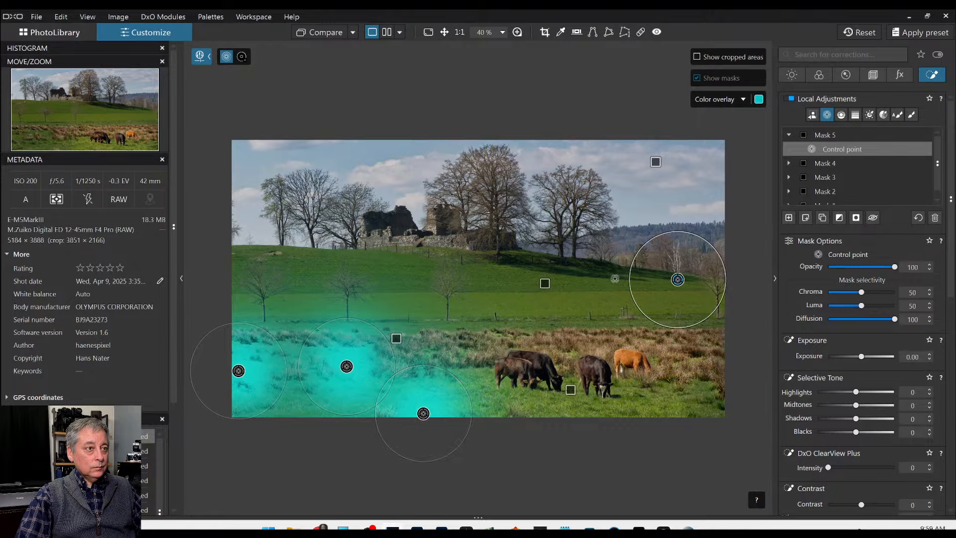
{"action": "left_click", "coordinate": [606, 275]}
{"action": "left_click", "coordinate": [543, 264]}
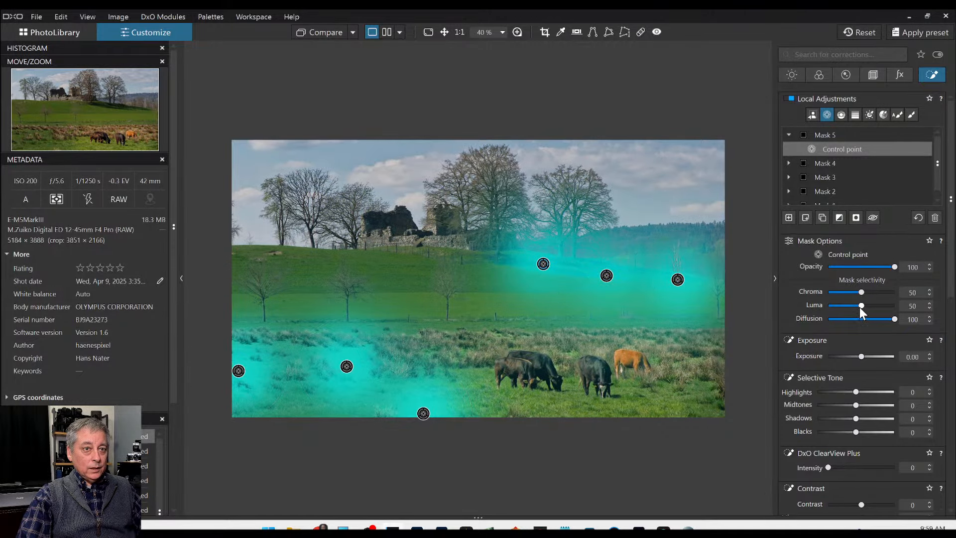
{"action": "scroll", "coordinate": [860, 307], "scroll_direction": "up", "scroll_amount": 1}
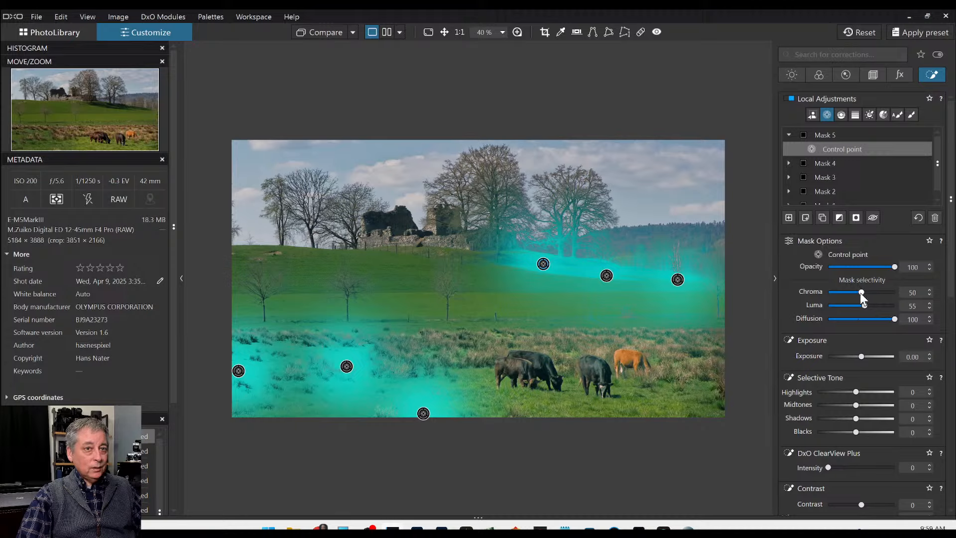
{"action": "scroll", "coordinate": [860, 292], "scroll_direction": "up", "scroll_amount": 2}
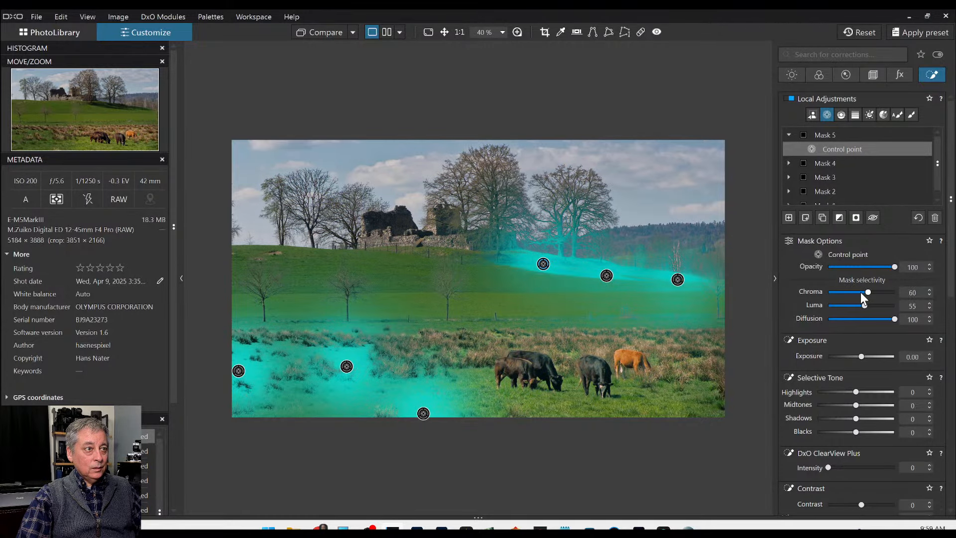
Step: Set the mask's blacks to -8 and add more control points across the meadow strip above the reeds
{"action": "mouse_move", "coordinate": [856, 432]}
{"action": "left_mouse_down"}
{"action": "mouse_move", "coordinate": [845, 432]}
{"action": "mouse_move", "coordinate": [853, 434]}
{"action": "left_mouse_up"}
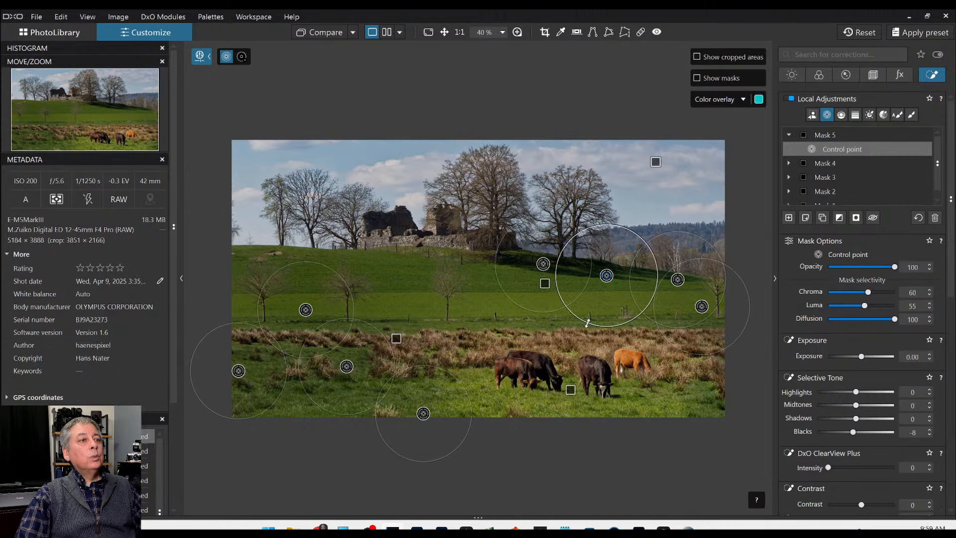
{"action": "left_click", "coordinate": [504, 306]}
{"action": "left_click", "coordinate": [592, 309]}
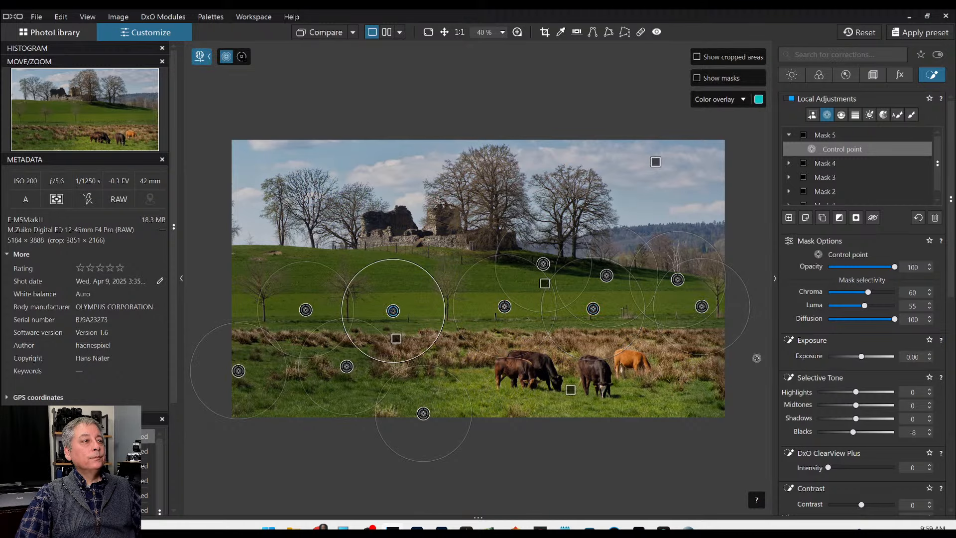
Step: Create another mask with two control points on the castle ruin walls, setting chroma and luma selectivity to 55
{"action": "left_click", "coordinate": [789, 218]}
{"action": "left_click", "coordinate": [378, 239]}
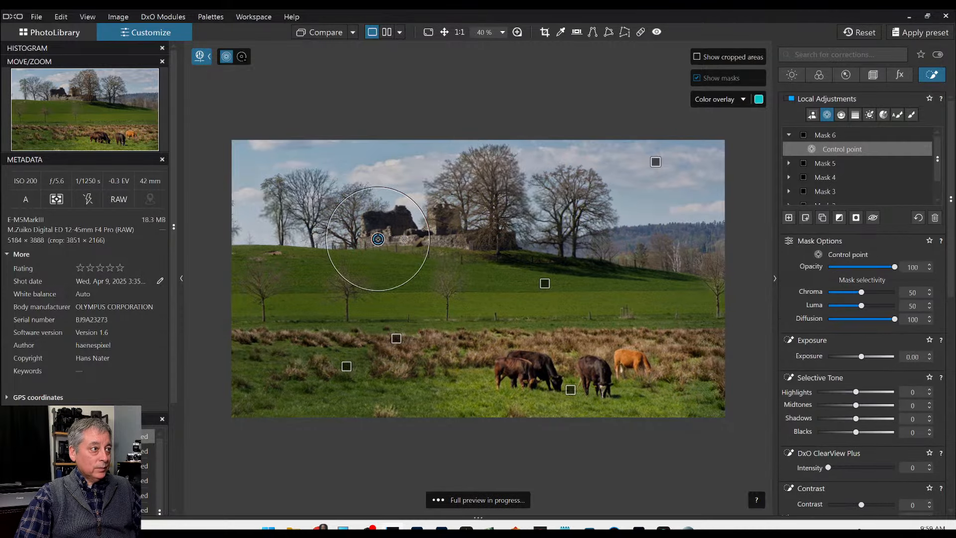
{"action": "left_click", "coordinate": [441, 243]}
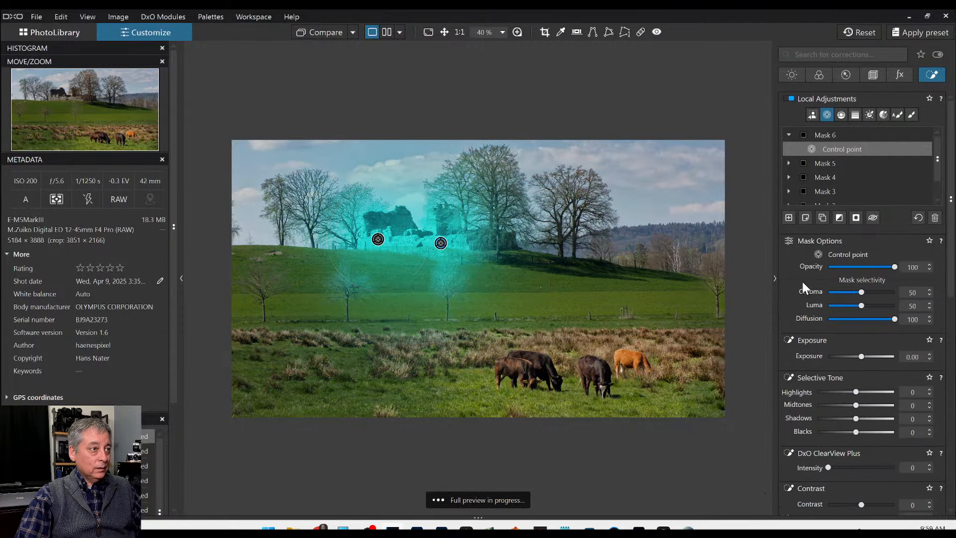
{"action": "scroll", "coordinate": [862, 293], "scroll_direction": "up", "scroll_amount": 1}
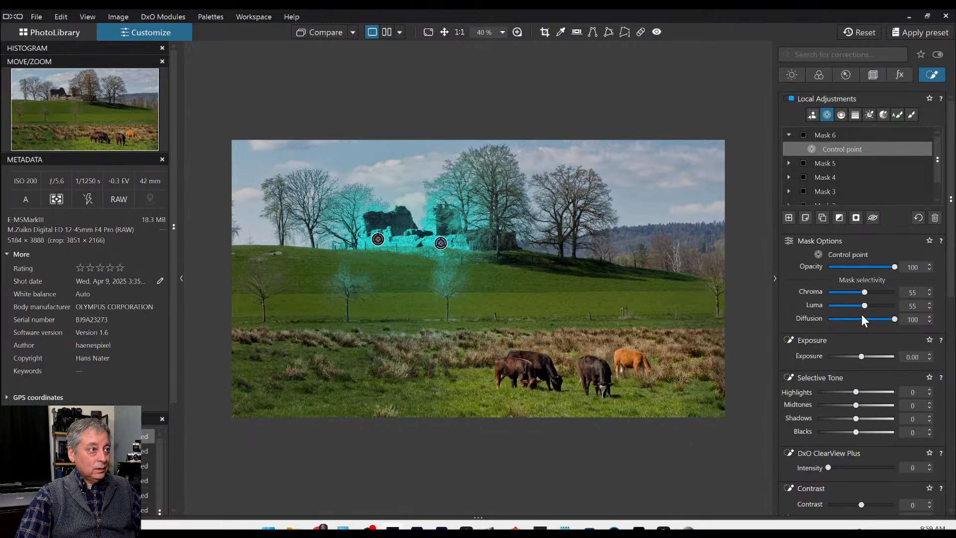
Step: Set the ruin mask's white balance temperature to 8056, highlights to 53 and midtones to 35
{"action": "scroll", "coordinate": [872, 385], "scroll_direction": "down", "scroll_amount": 4}
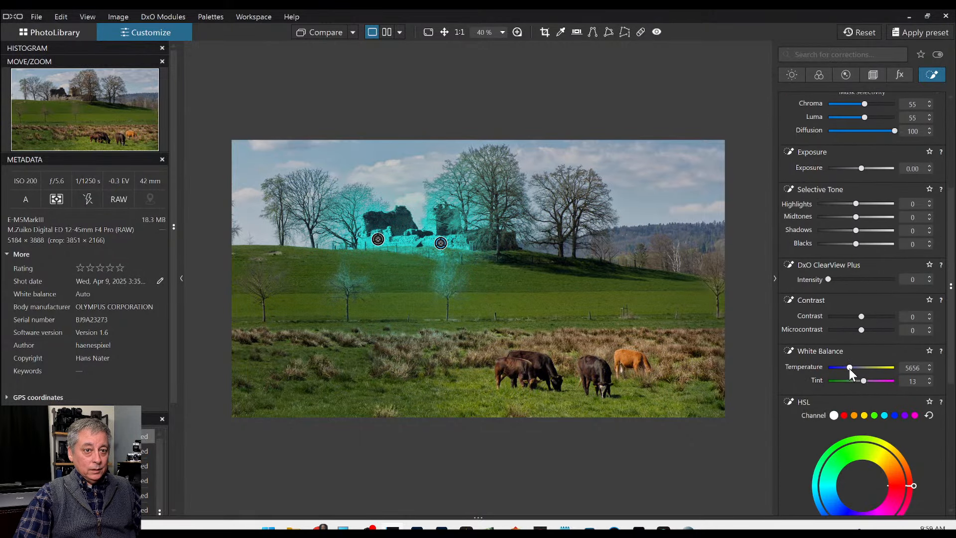
{"action": "scroll", "coordinate": [847, 369], "scroll_direction": "up", "scroll_amount": 4}
{"action": "scroll", "coordinate": [849, 370], "scroll_direction": "up", "scroll_amount": 3}
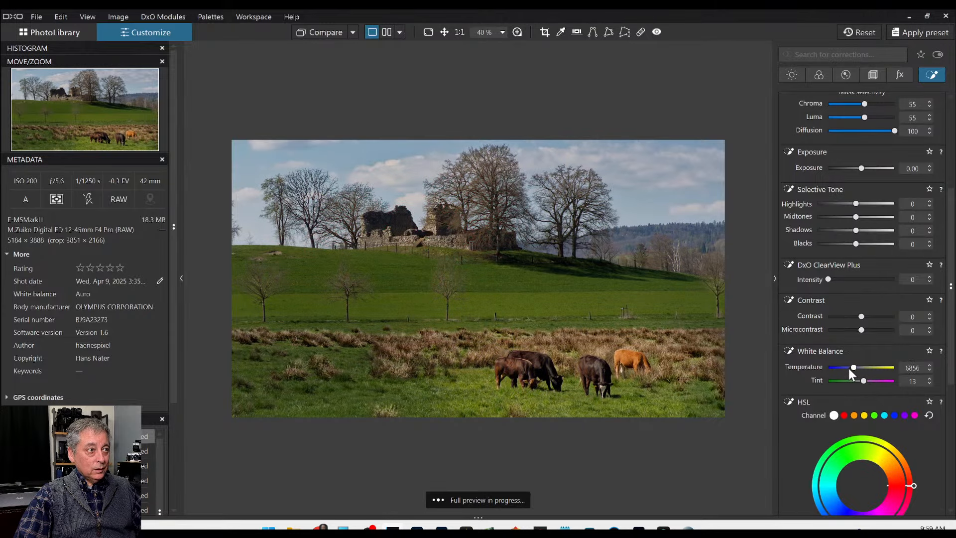
{"action": "scroll", "coordinate": [849, 368], "scroll_direction": "up", "scroll_amount": 6}
{"action": "left_click", "coordinate": [876, 204]}
{"action": "left_click", "coordinate": [870, 217]}
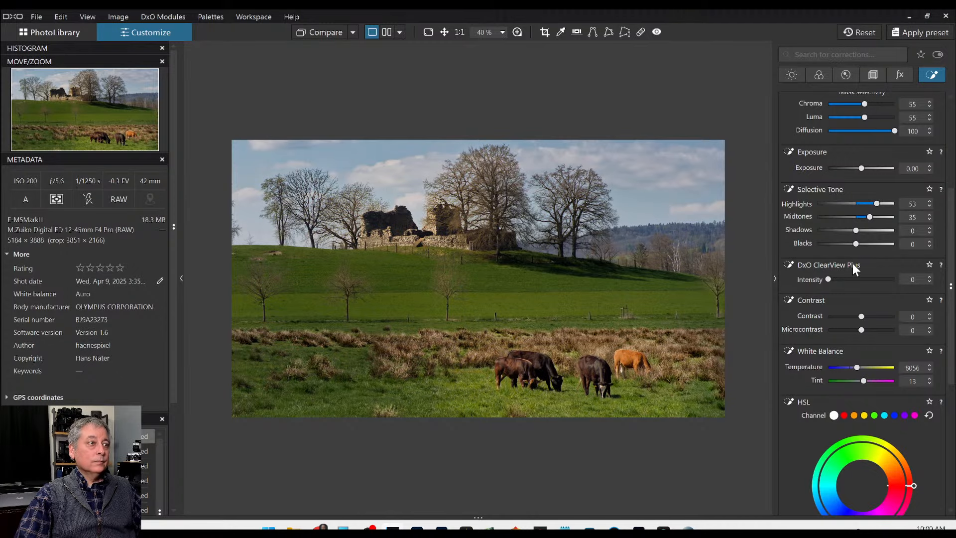
Step: Set the ruin mask's microcontrast to 28 and shadows to 10
{"action": "scroll", "coordinate": [851, 262], "scroll_direction": "down", "scroll_amount": 2}
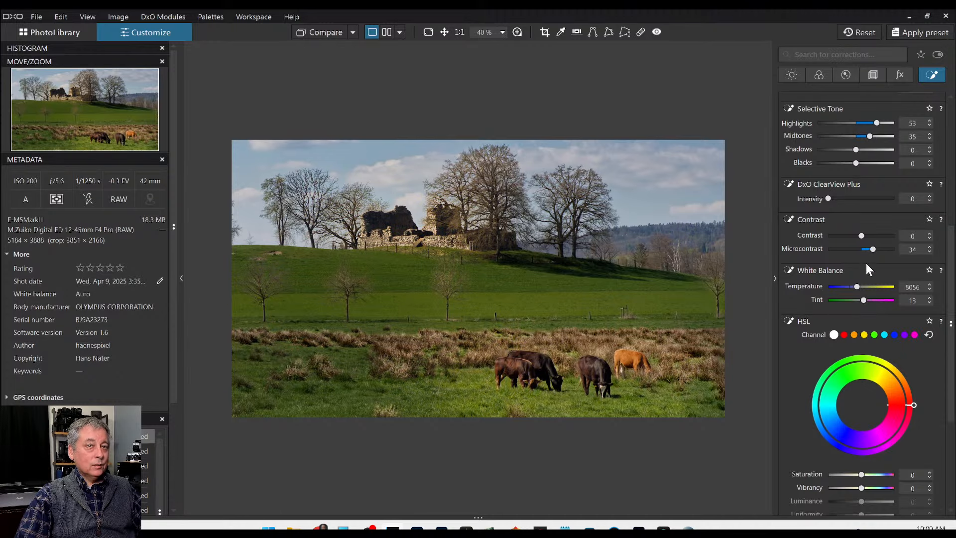
{"action": "scroll", "coordinate": [826, 279], "scroll_direction": "up", "scroll_amount": 2}
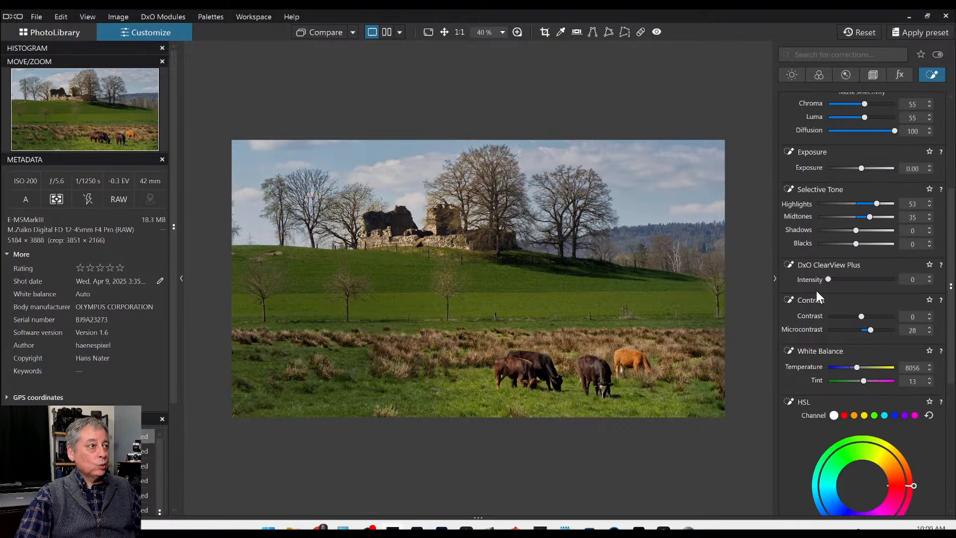
{"action": "left_click_drag", "start_coordinate": [856, 230], "coordinate": [860, 231]}
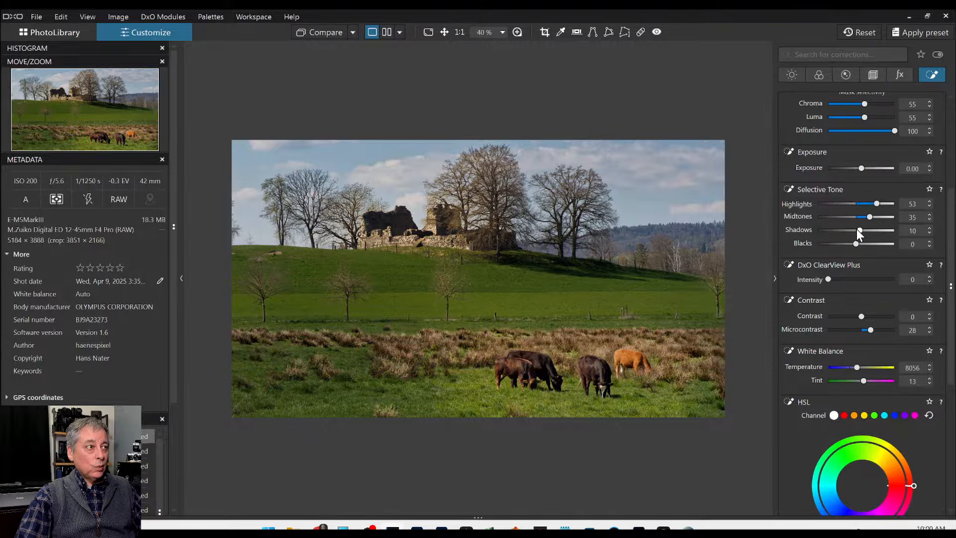
Step: Create a new mask with one small control point on the dark tall ruin wall and raise its exposure to 0.60
{"action": "scroll", "coordinate": [371, 207], "scroll_direction": "up", "scroll_amount": 4}
{"action": "scroll", "coordinate": [371, 207], "scroll_direction": "up", "scroll_amount": 1}
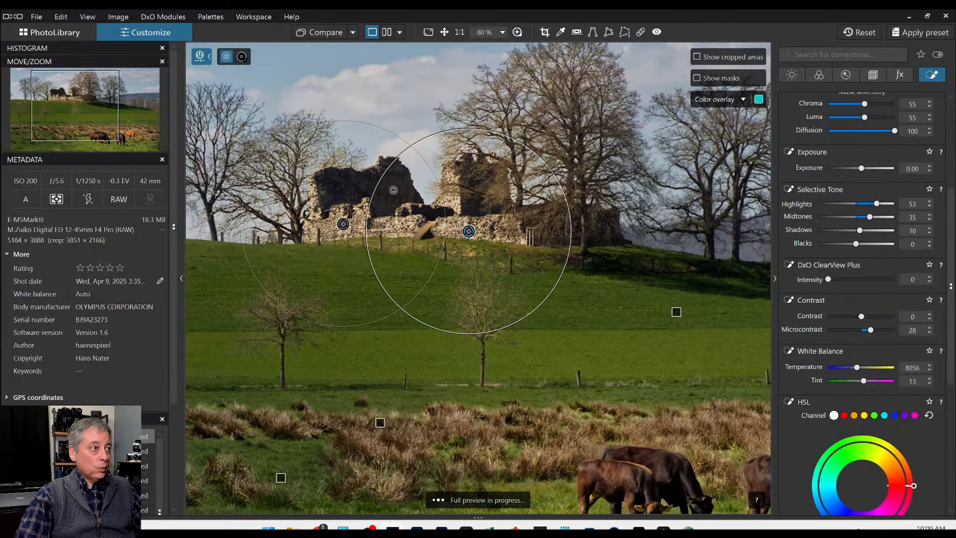
{"action": "left_click", "coordinate": [391, 190]}
{"action": "scroll", "coordinate": [847, 219], "scroll_direction": "up", "scroll_amount": 4}
{"action": "left_click", "coordinate": [789, 218]}
{"action": "left_click", "coordinate": [383, 201]}
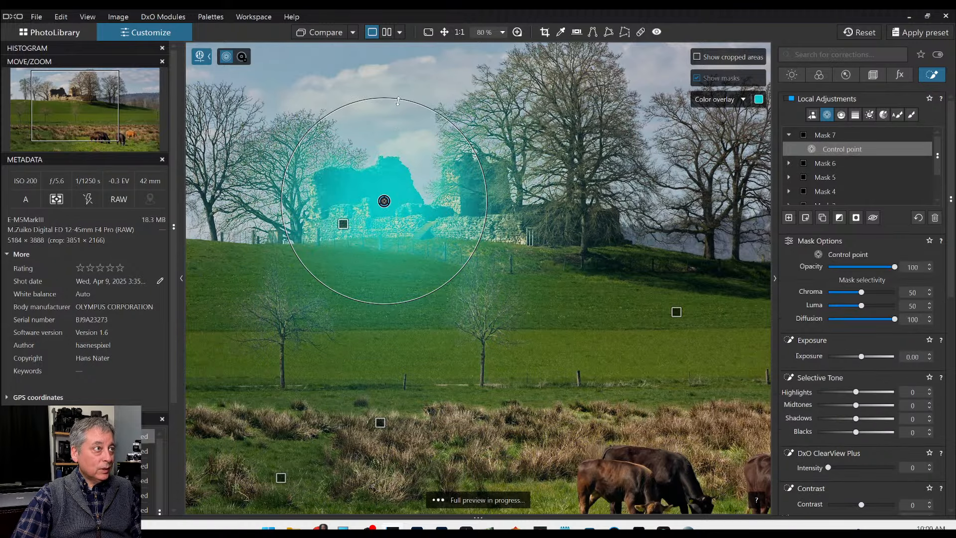
{"action": "left_click_drag", "start_coordinate": [398, 101], "coordinate": [392, 196]}
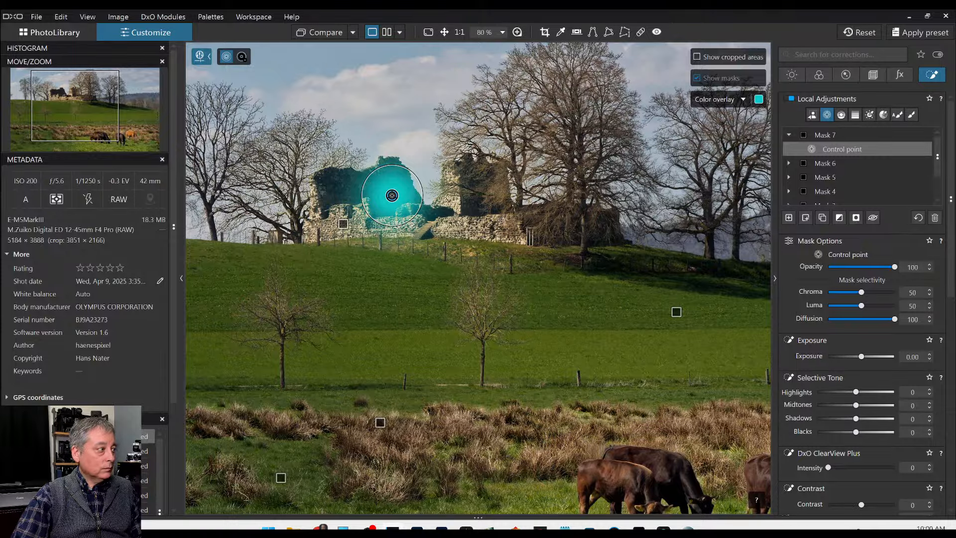
{"action": "left_click", "coordinate": [861, 357]}
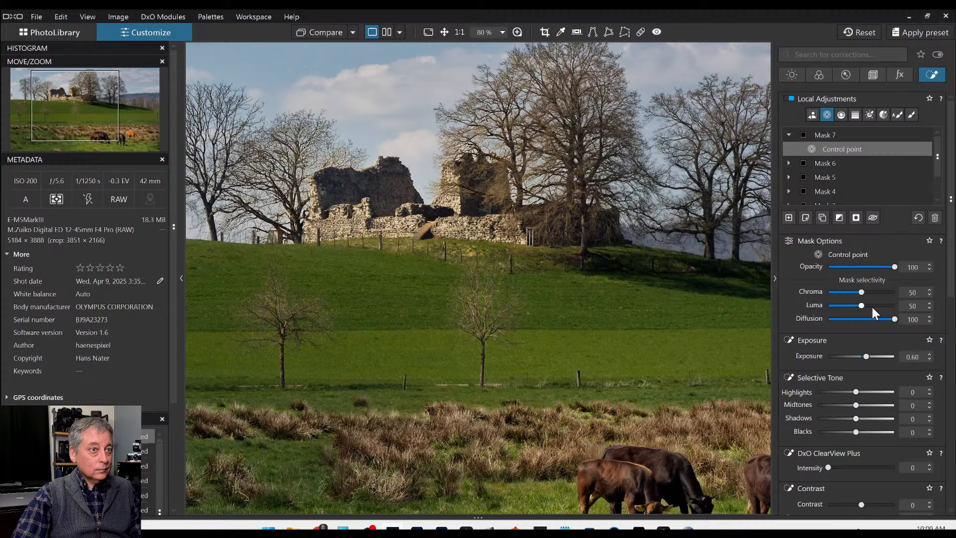
Step: Reselect Mask 6 and add control points on the trunks and lower branches of the two large trees beside the ruins
{"action": "scroll", "coordinate": [740, 355], "scroll_direction": "down", "scroll_amount": 3}
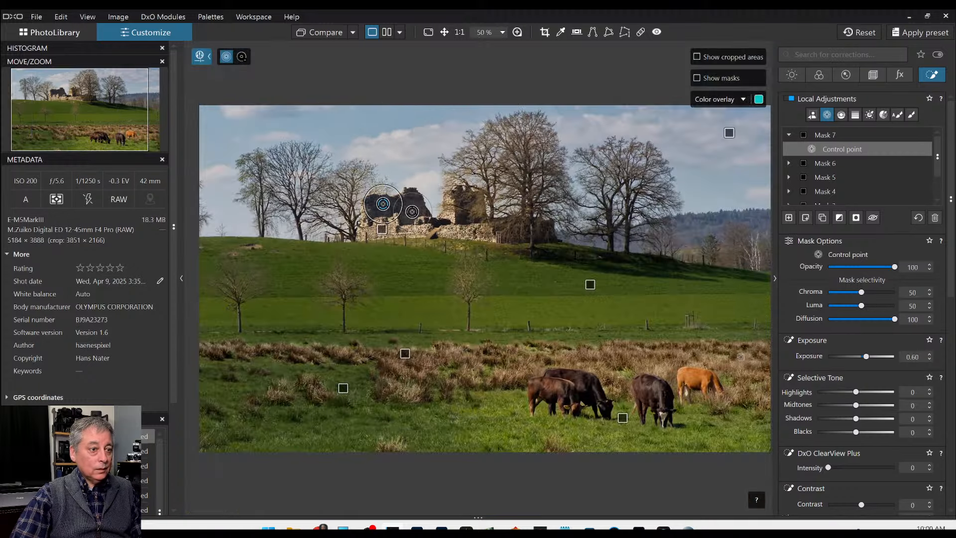
{"action": "scroll", "coordinate": [752, 229], "scroll_direction": "up", "scroll_amount": 1}
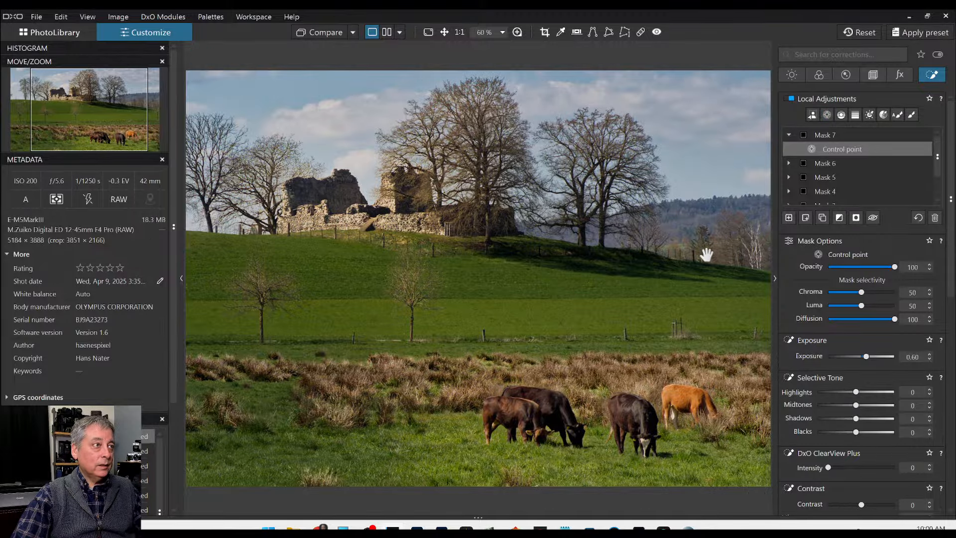
{"action": "scroll", "coordinate": [767, 270], "scroll_direction": "up", "scroll_amount": 1}
{"action": "scroll", "coordinate": [780, 273], "scroll_direction": "down", "scroll_amount": 3}
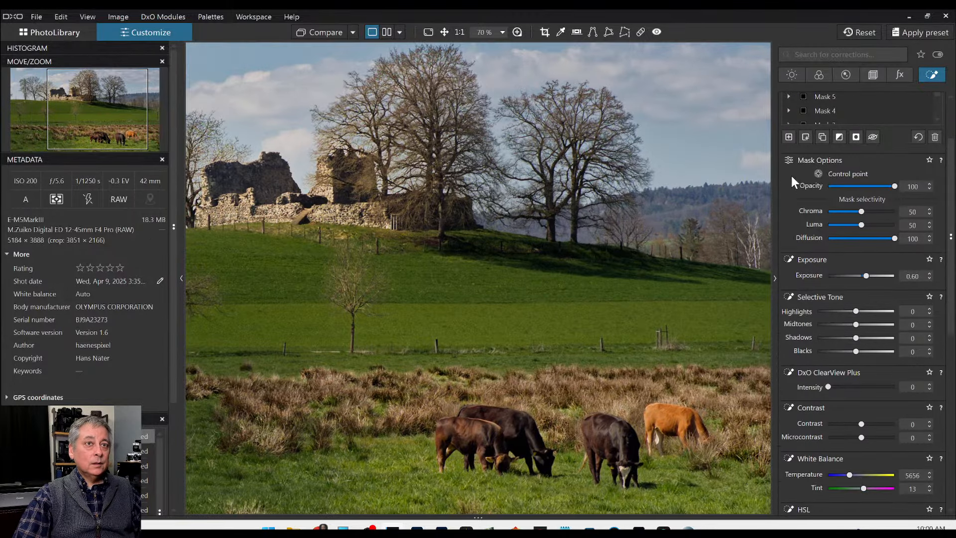
{"action": "scroll", "coordinate": [793, 182], "scroll_direction": "up", "scroll_amount": 3}
{"action": "left_click", "coordinate": [819, 167]}
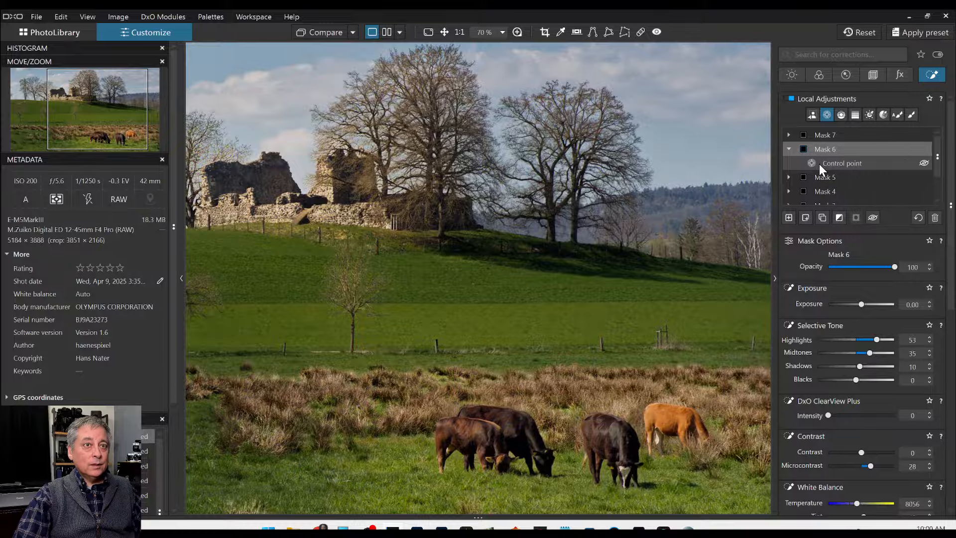
{"action": "left_click", "coordinate": [547, 210]}
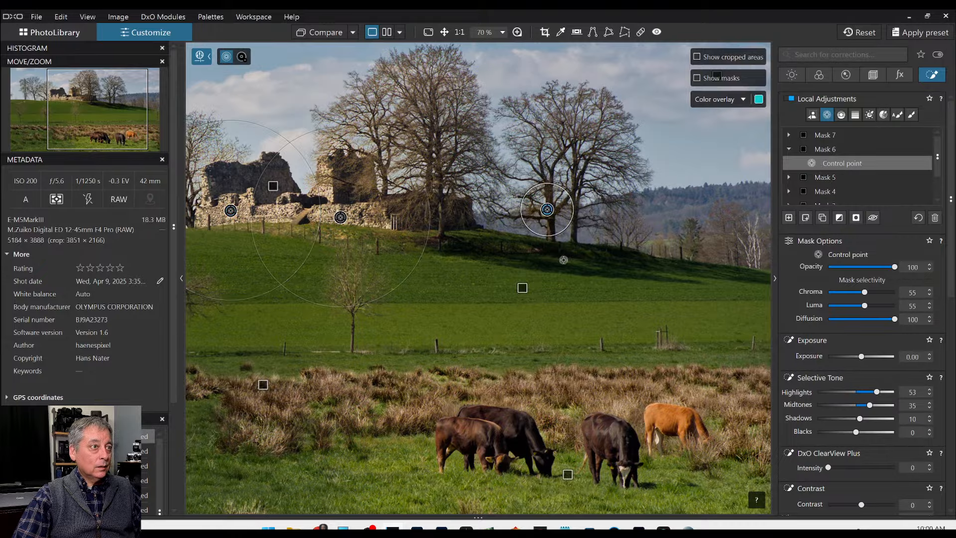
{"action": "left_click_drag", "start_coordinate": [547, 210], "coordinate": [549, 218]}
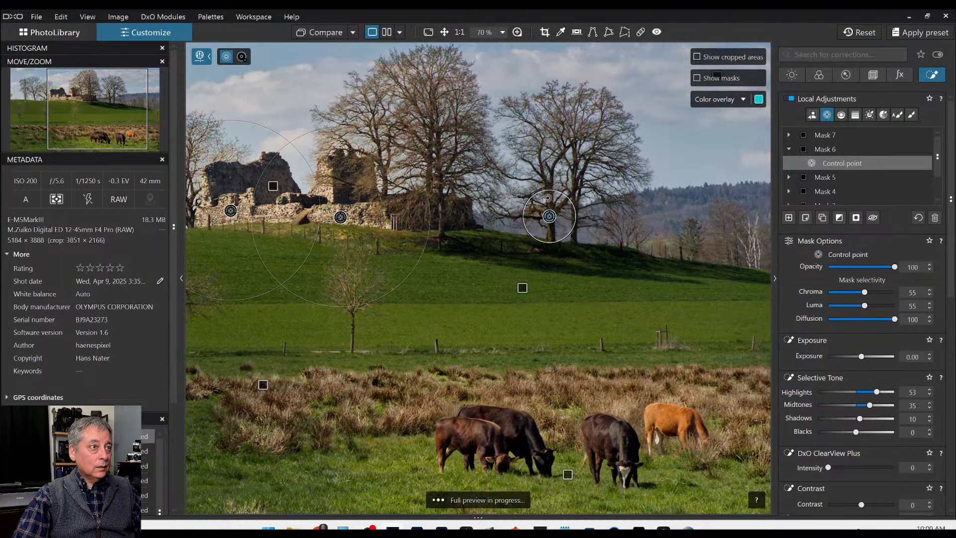
{"action": "left_click", "coordinate": [547, 197]}
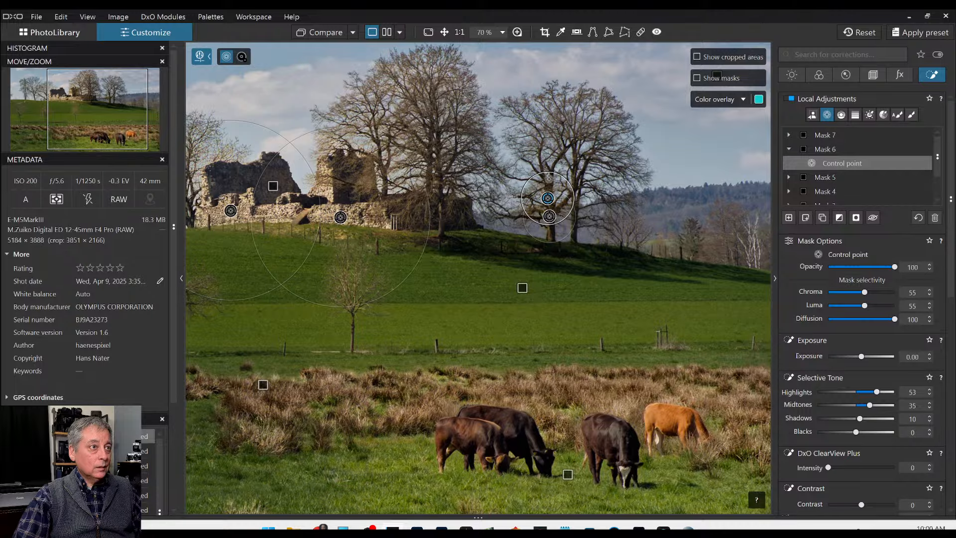
{"action": "left_click", "coordinate": [431, 159]}
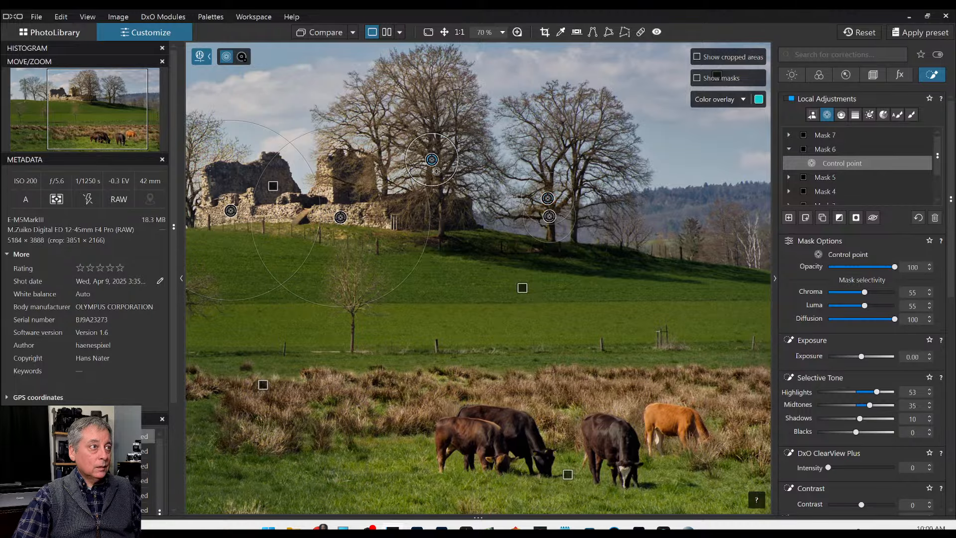
{"action": "left_click", "coordinate": [439, 204]}
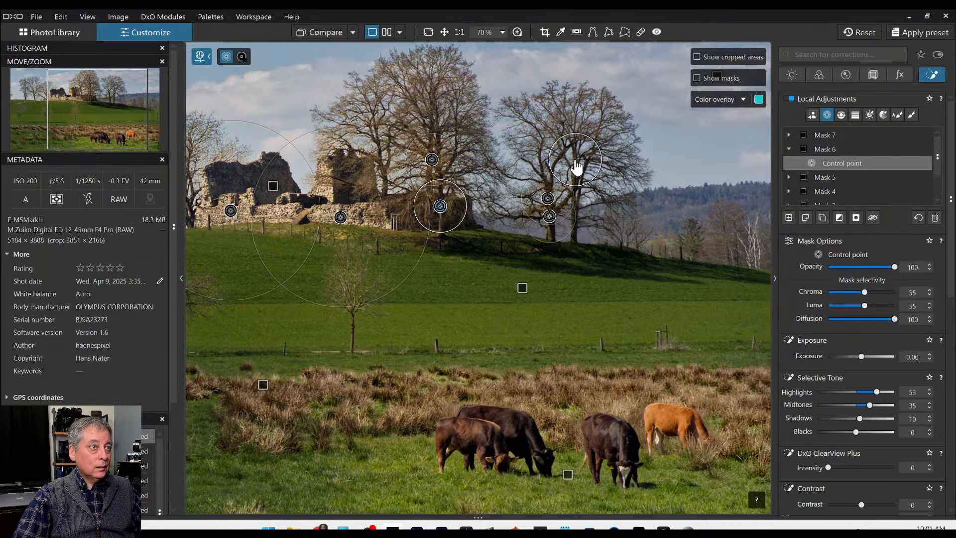
Step: Extend Mask 6 with control points on the distant trees along the far end of the hill
{"action": "left_click", "coordinate": [720, 223]}
{"action": "scroll", "coordinate": [495, 347], "scroll_direction": "down", "scroll_amount": 1}
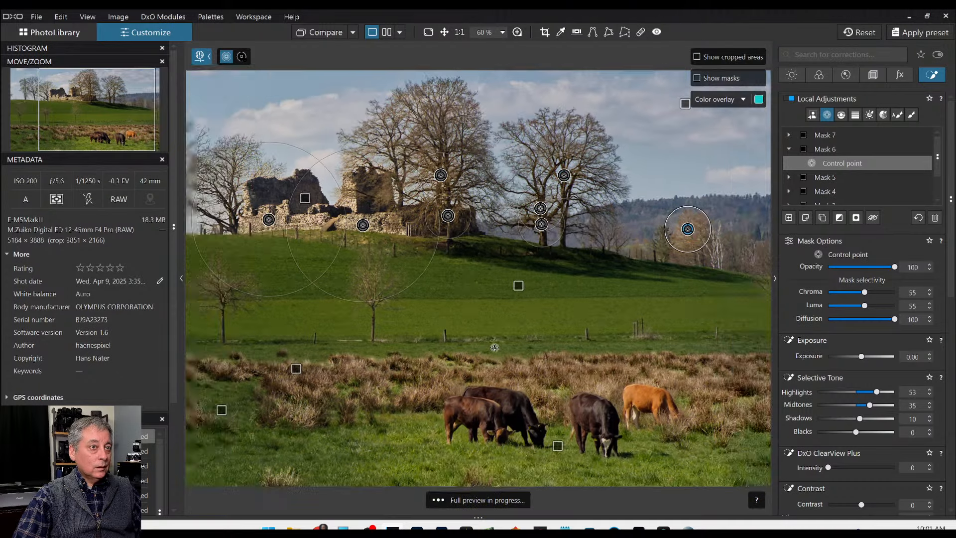
{"action": "scroll", "coordinate": [495, 347], "scroll_direction": "down", "scroll_amount": 3}
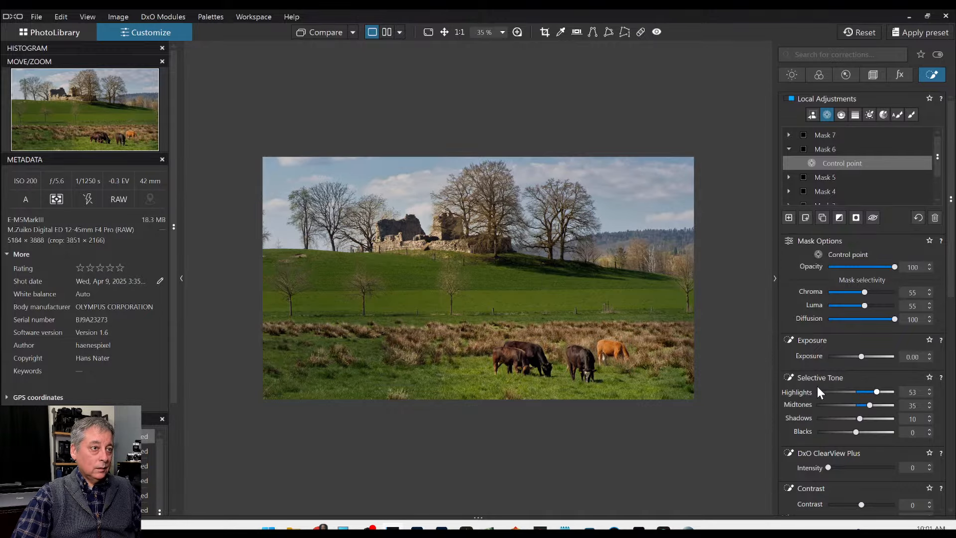
{"action": "left_click", "coordinate": [693, 269]}
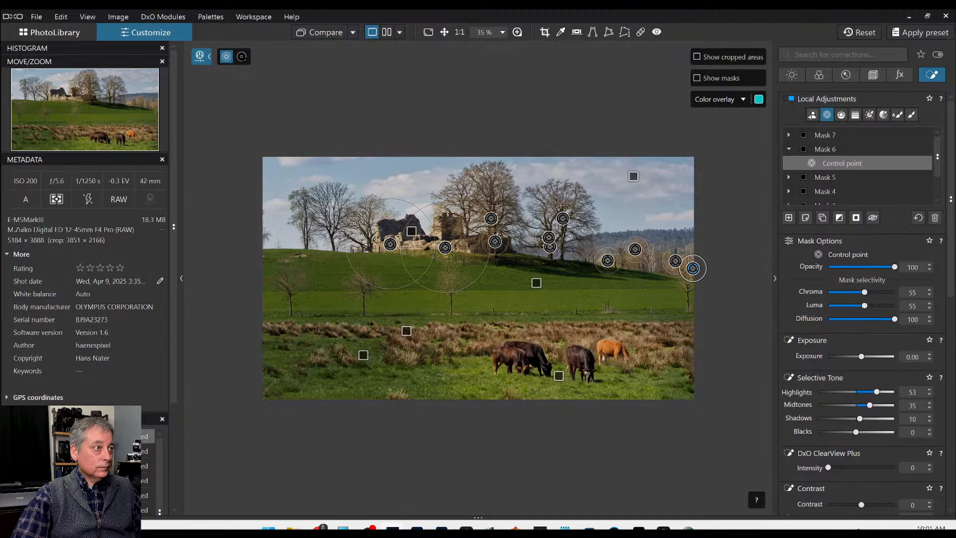
Step: Add control points to Mask 6 in the crowns of the tallest tree and the neighbouring large tree
{"action": "left_click", "coordinate": [487, 193]}
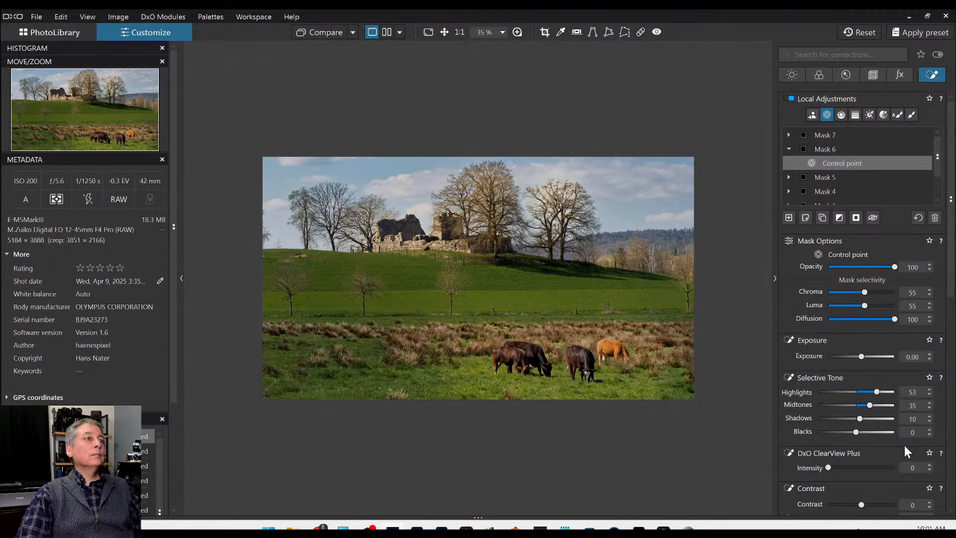
{"action": "key", "text": "ctrl+z"}
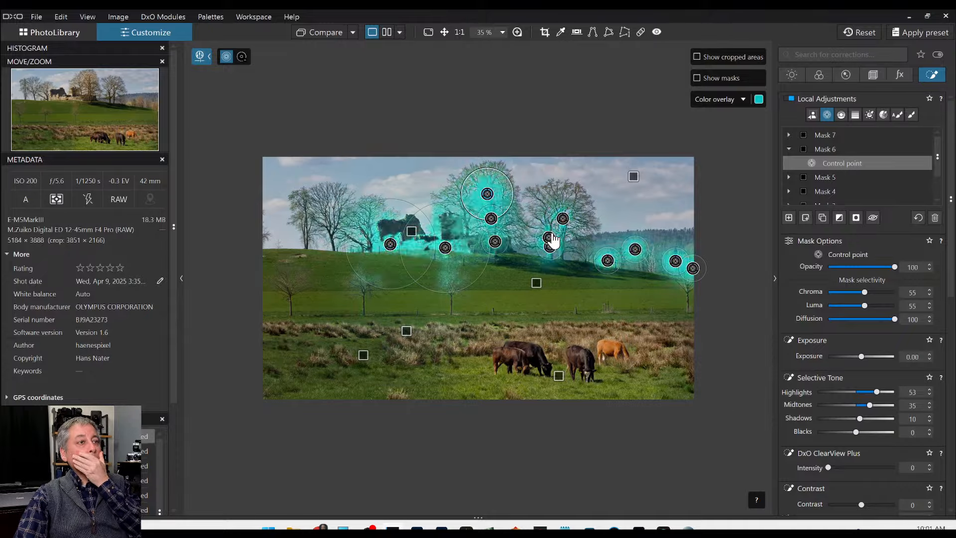
{"action": "scroll", "coordinate": [551, 240], "scroll_direction": "up", "scroll_amount": 3}
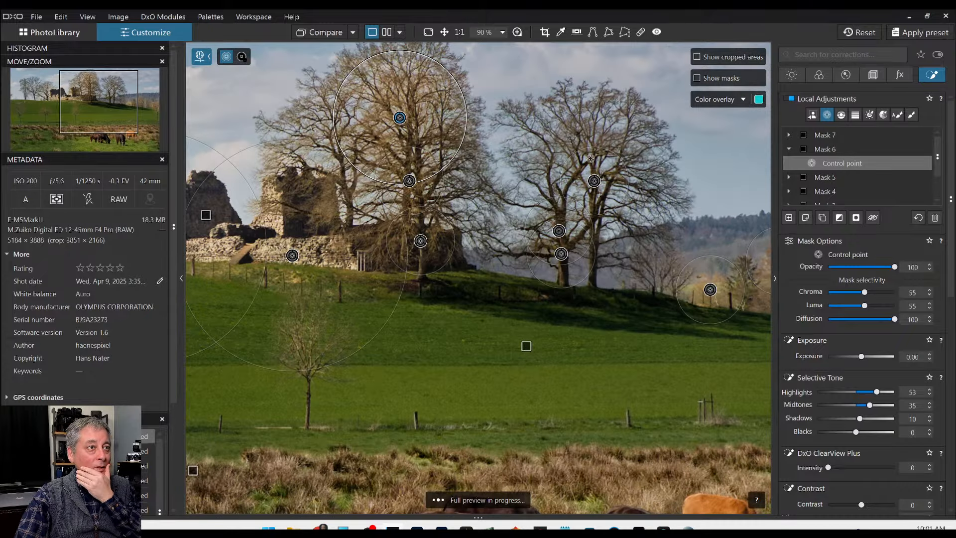
{"action": "left_click", "coordinate": [591, 159]}
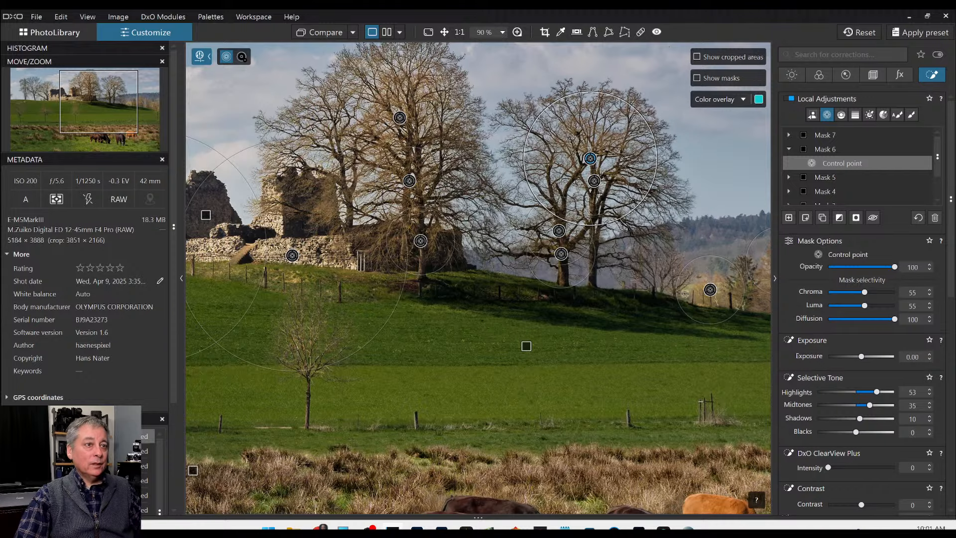
Step: Nudge the control point near the bushes at the hill's end and add more on the white birches and nearby background trees
{"action": "left_click", "coordinate": [710, 289]}
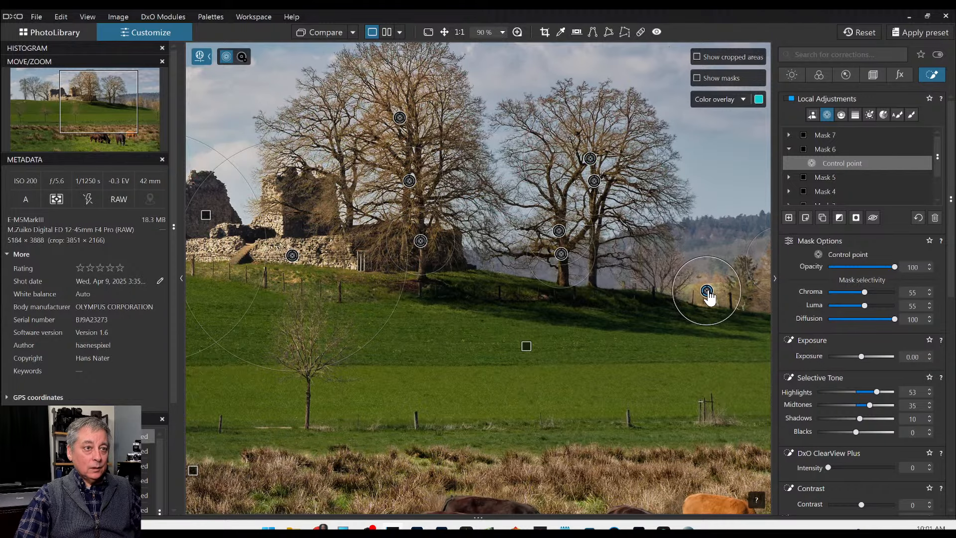
{"action": "scroll", "coordinate": [732, 299], "scroll_direction": "down", "scroll_amount": 4}
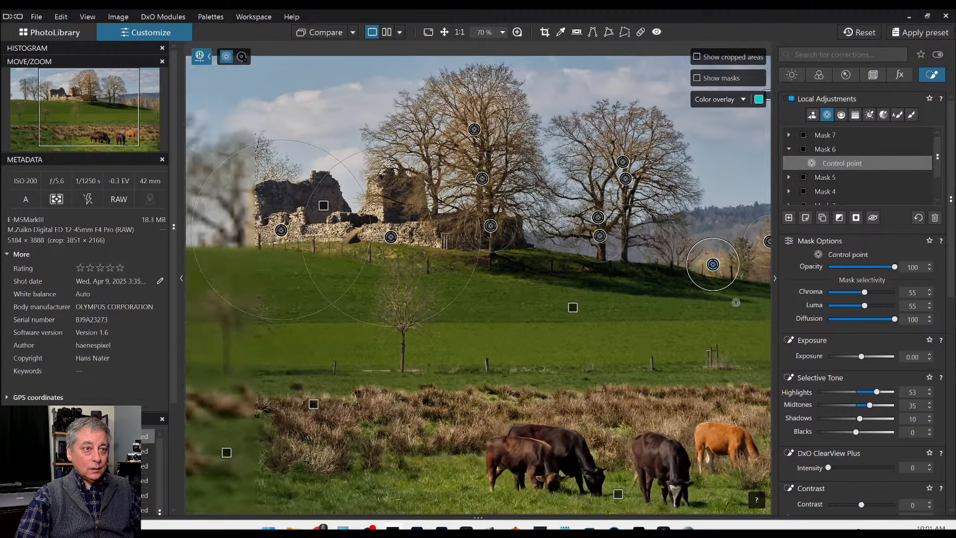
{"action": "left_click_drag", "start_coordinate": [136, 125], "coordinate": [164, 131]}
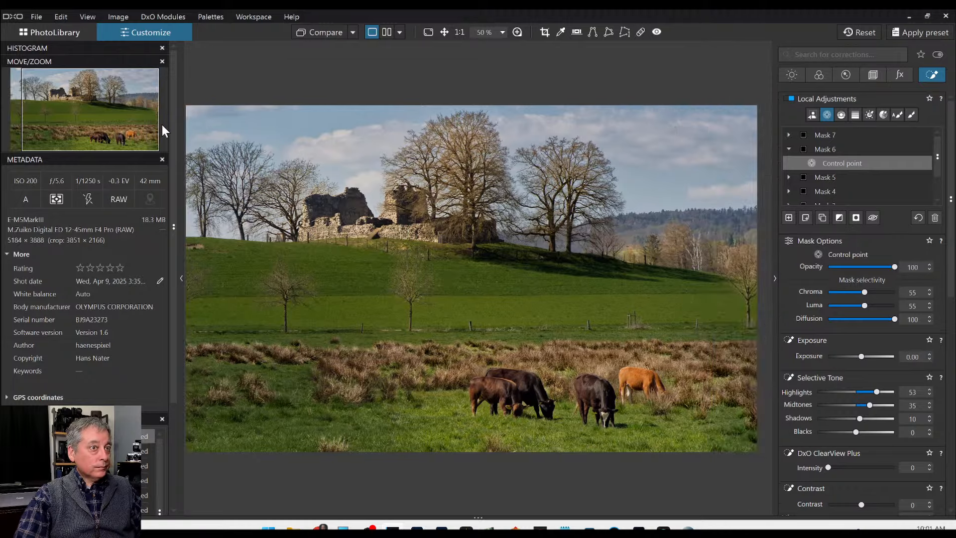
{"action": "scroll", "coordinate": [668, 244], "scroll_direction": "up", "scroll_amount": 4}
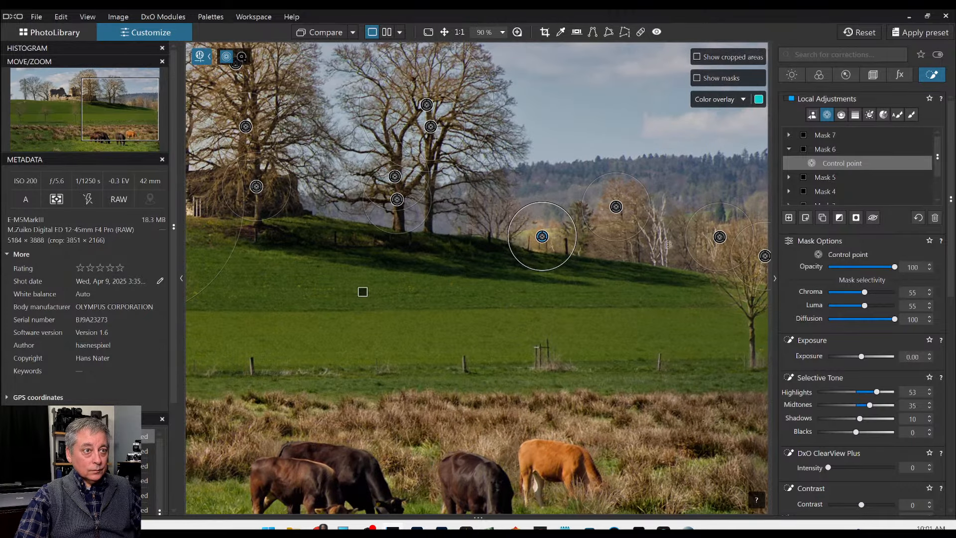
{"action": "left_click", "coordinate": [659, 240]}
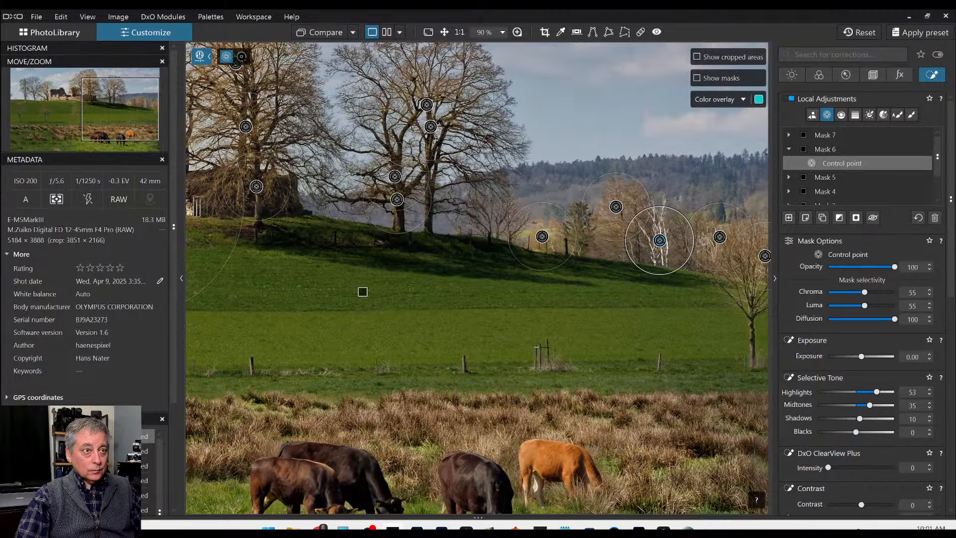
{"action": "left_click", "coordinate": [713, 252]}
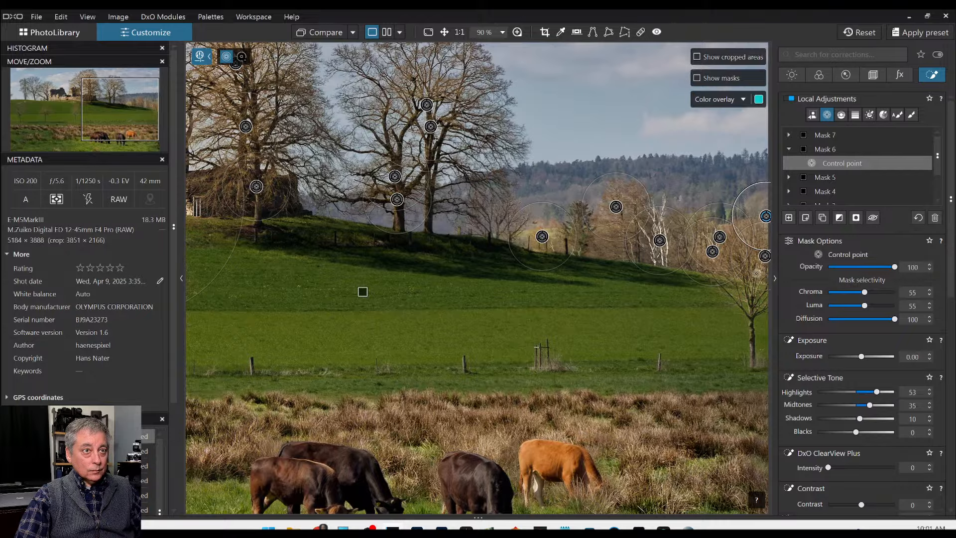
{"action": "scroll", "coordinate": [705, 291], "scroll_direction": "down", "scroll_amount": 1}
{"action": "scroll", "coordinate": [657, 291], "scroll_direction": "down", "scroll_amount": 3}
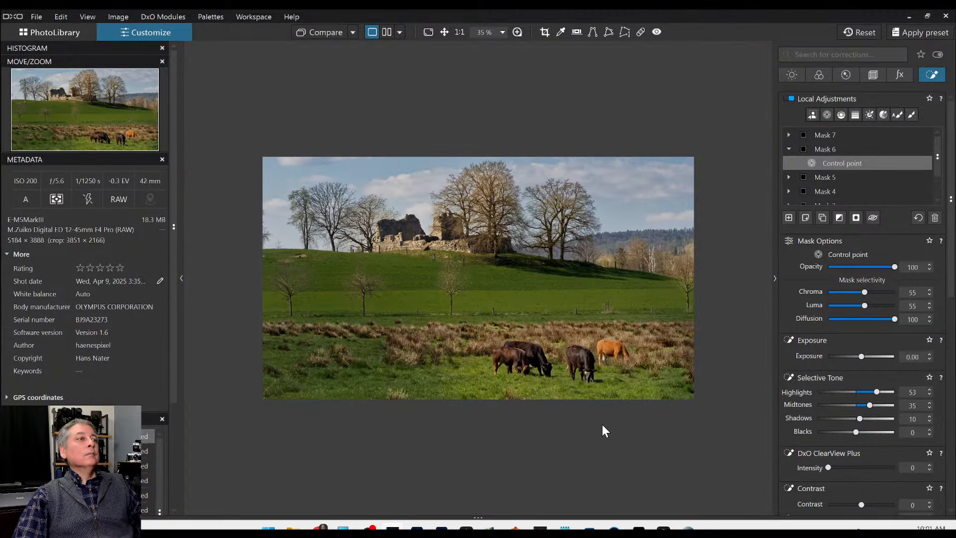
{"action": "scroll", "coordinate": [601, 424], "scroll_direction": "down", "scroll_amount": 1}
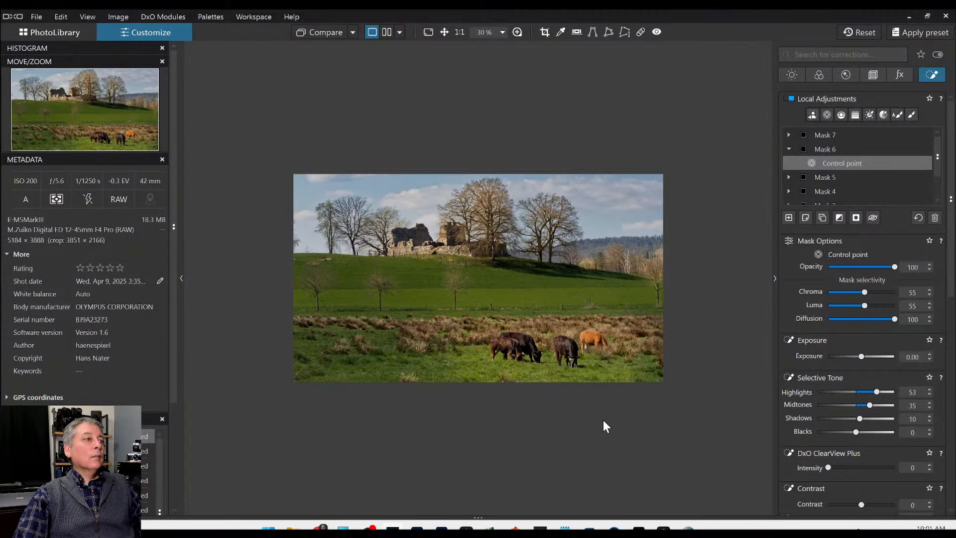
Step: Compare the edit with the original and remove the control point in the tallest tree's upper crown from Mask 6
{"action": "left_click", "coordinate": [336, 36]}
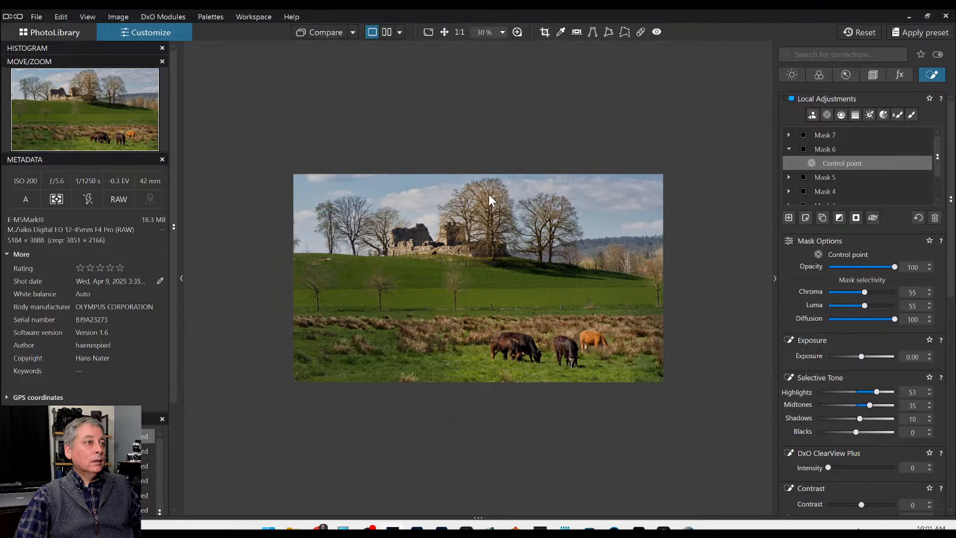
{"action": "scroll", "coordinate": [489, 194], "scroll_direction": "up", "scroll_amount": 2}
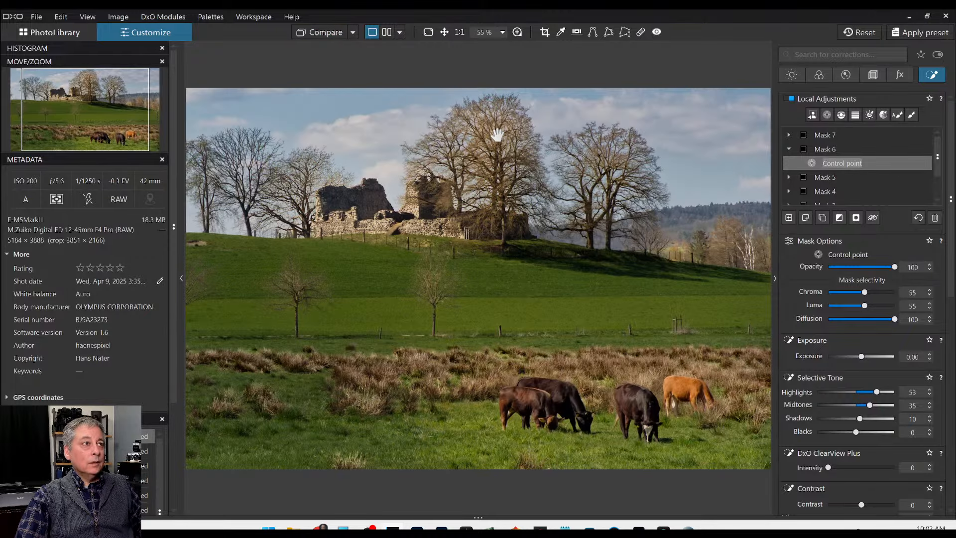
{"action": "left_click", "coordinate": [827, 115]}
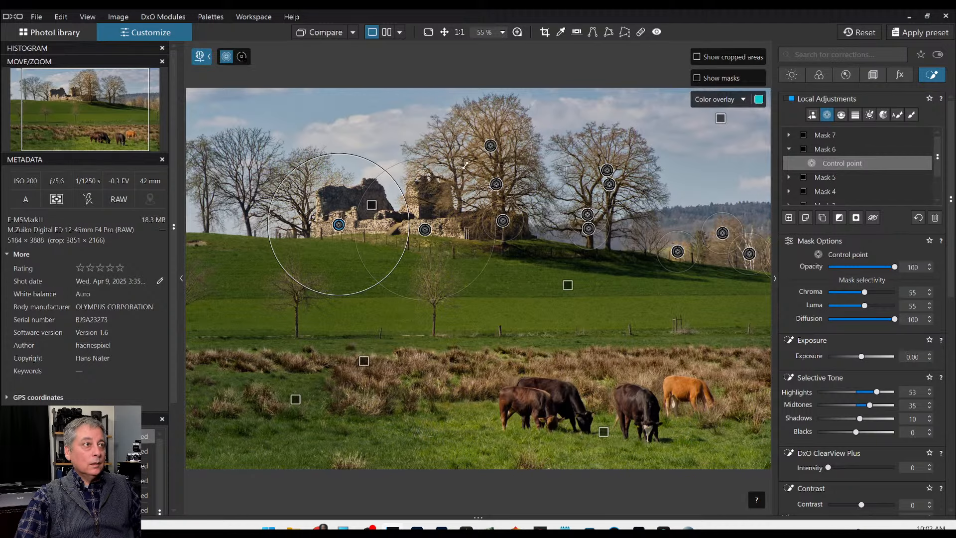
{"action": "left_click", "coordinate": [490, 146]}
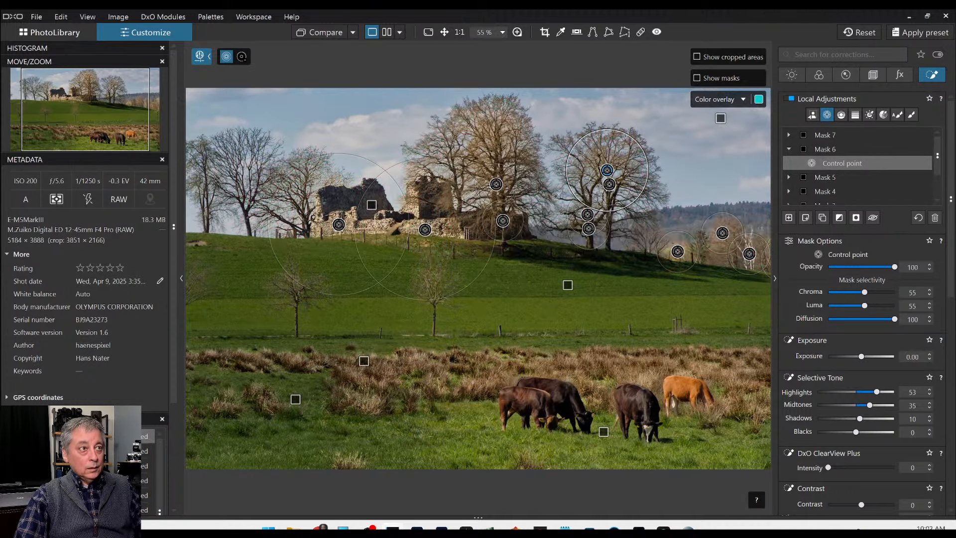
Step: Export the finished pasture landscape to the original image folder with the Standard output option as a full-size JPEG at quality 100
{"action": "left_click", "coordinate": [607, 170]}
{"action": "scroll", "coordinate": [615, 256], "scroll_direction": "down", "scroll_amount": 3}
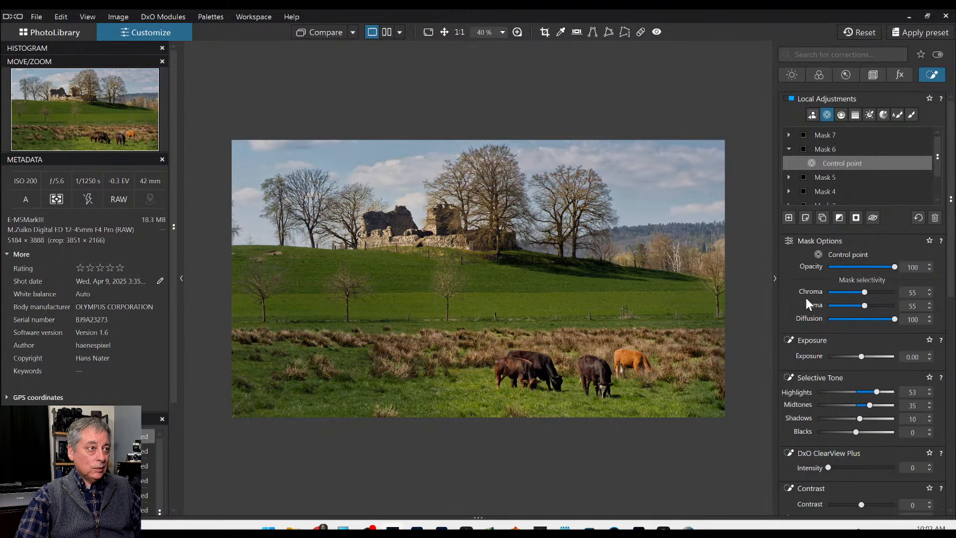
{"action": "right_click", "coordinate": [355, 232]}
{"action": "left_click", "coordinate": [403, 103]}
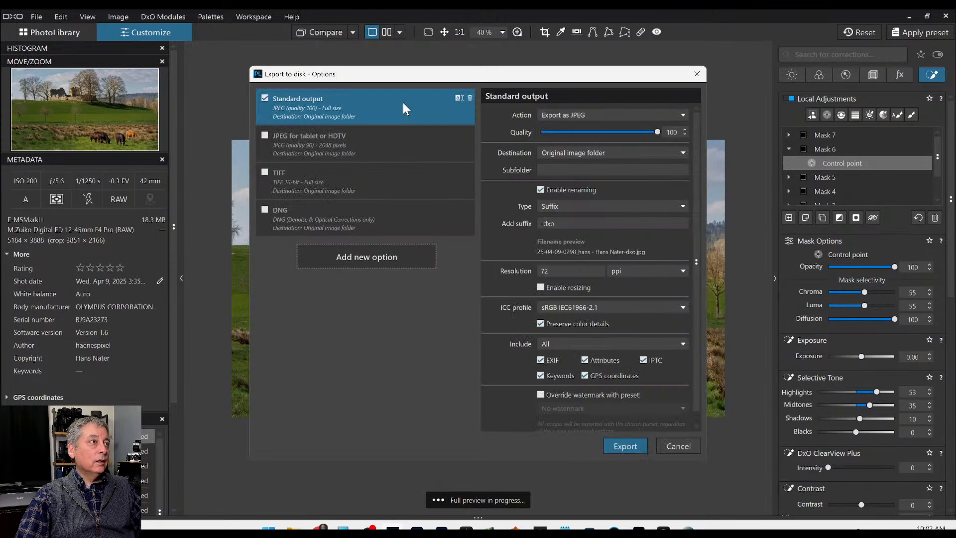
{"action": "key", "text": "Escape"}
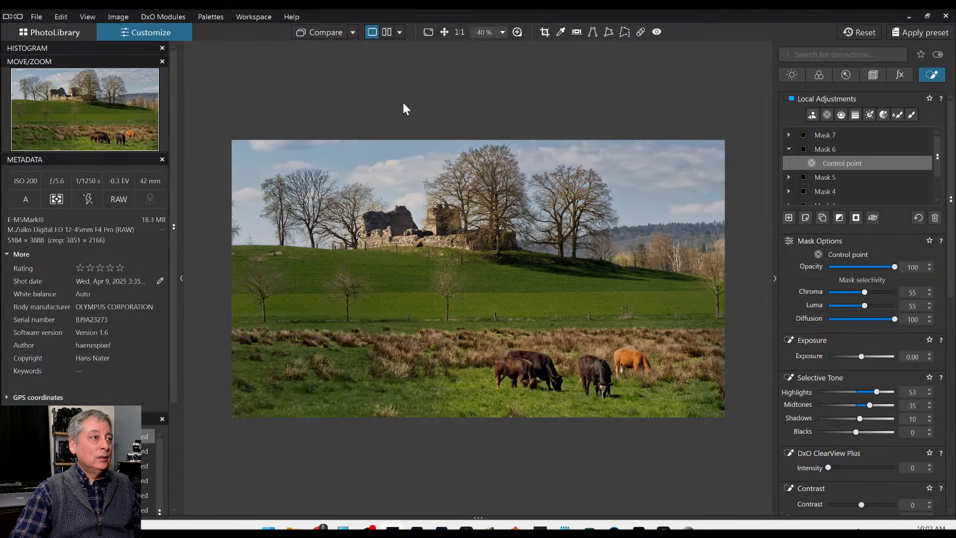
Step: Reset all corrections on the raw landscape and set the exported version as its reference for a full-width side-by-side comparison
{"action": "left_click", "coordinate": [855, 32]}
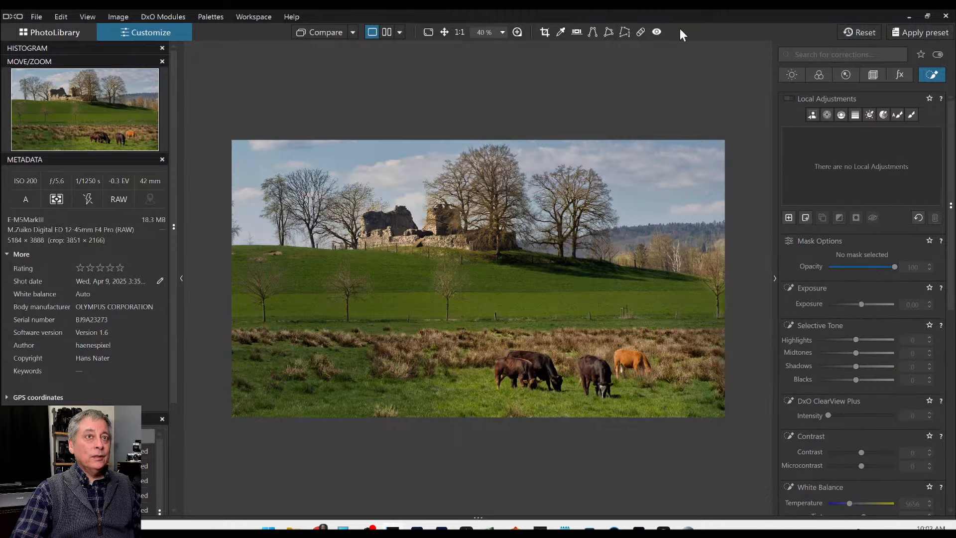
{"action": "left_click", "coordinate": [352, 32]}
{"action": "left_click", "coordinate": [370, 99]}
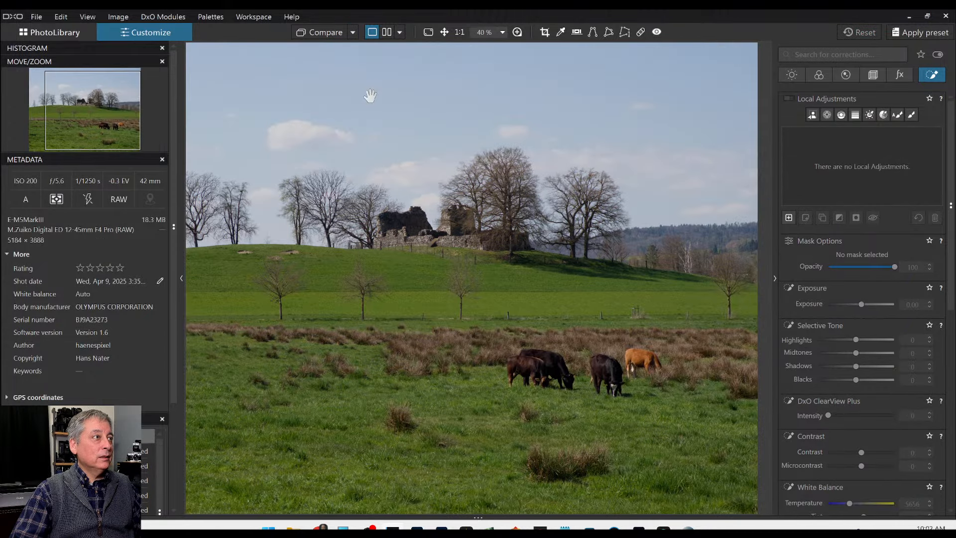
{"action": "left_click", "coordinate": [386, 33]}
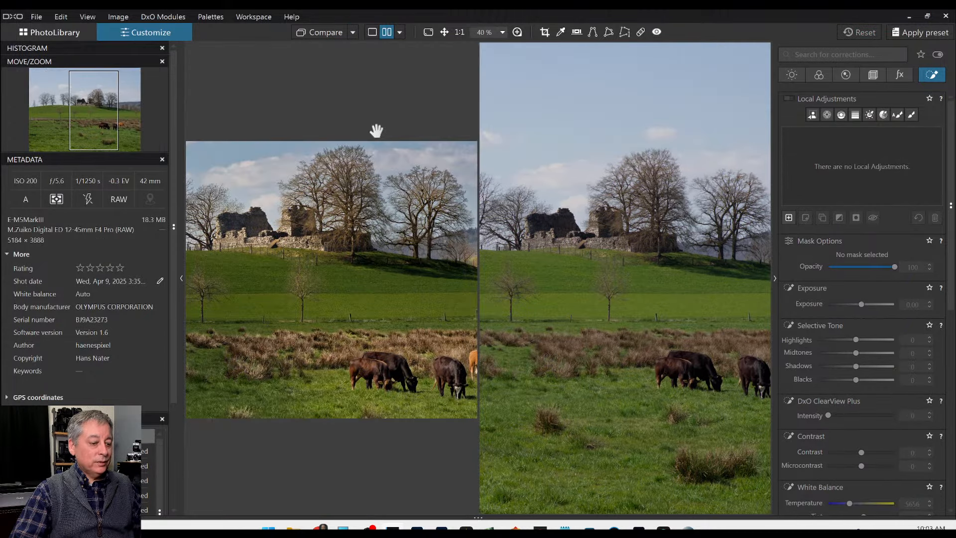
{"action": "key", "text": "Tab"}
{"action": "scroll", "coordinate": [376, 131], "scroll_direction": "down", "scroll_amount": 3}
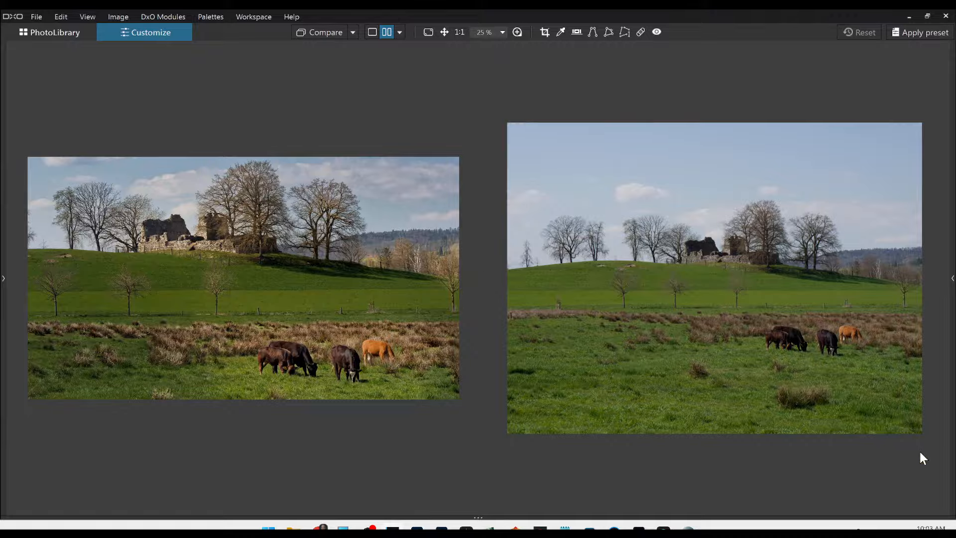
Step: Compare the exported landscape with the uncorrected original in a left/right split view, sweeping the divider across the whole picture
{"action": "left_click", "coordinate": [399, 33]}
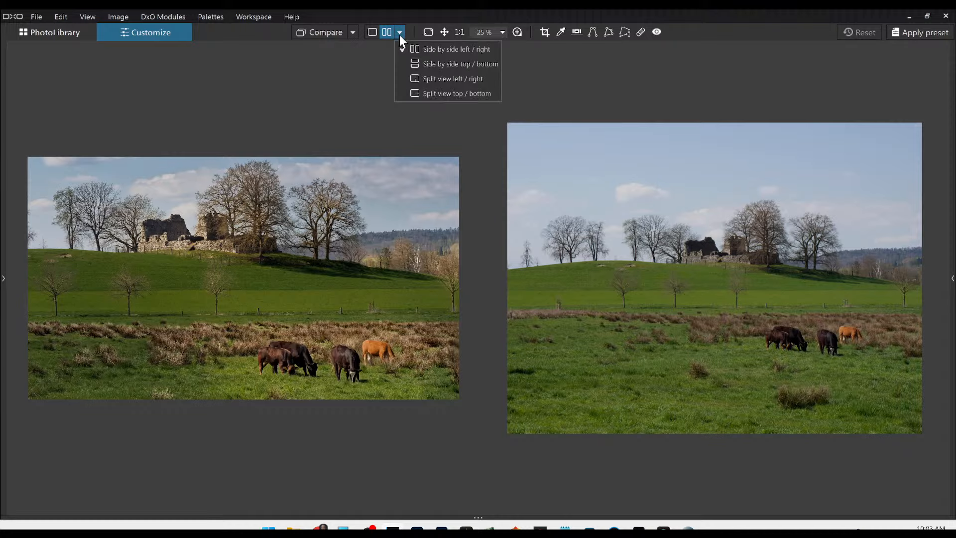
{"action": "left_click", "coordinate": [416, 73]}
{"action": "scroll", "coordinate": [542, 378], "scroll_direction": "up", "scroll_amount": 3}
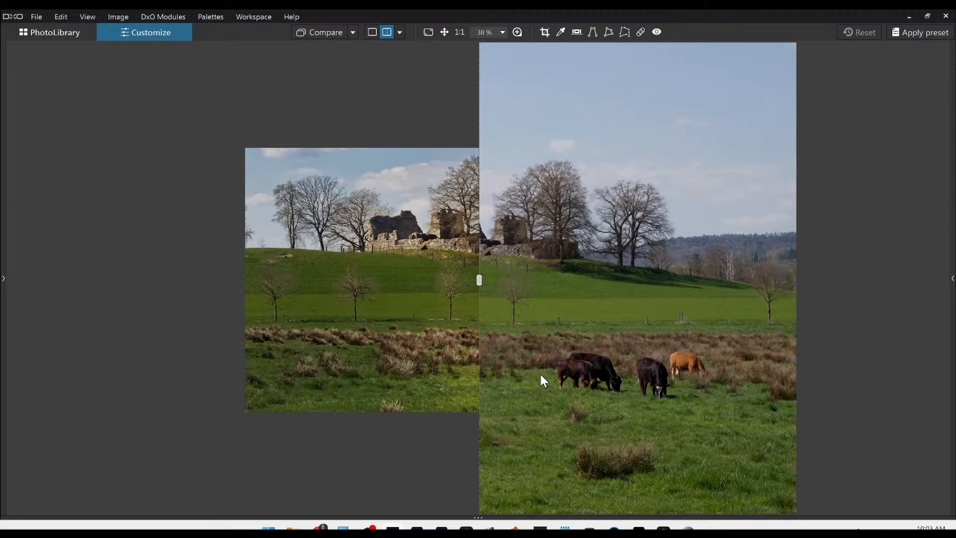
{"action": "left_click_drag", "start_coordinate": [478, 280], "coordinate": [349, 262]}
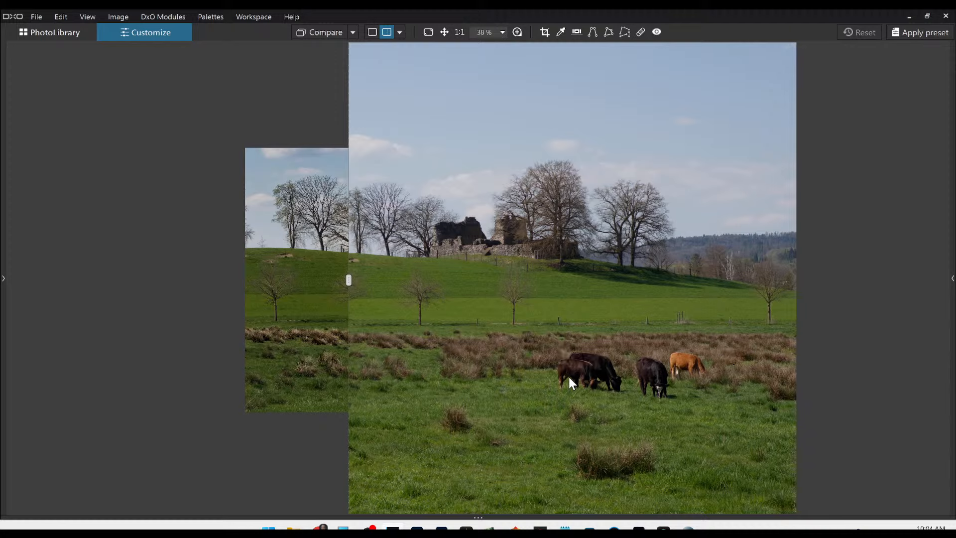
{"action": "left_click_drag", "start_coordinate": [350, 282], "coordinate": [727, 280]}
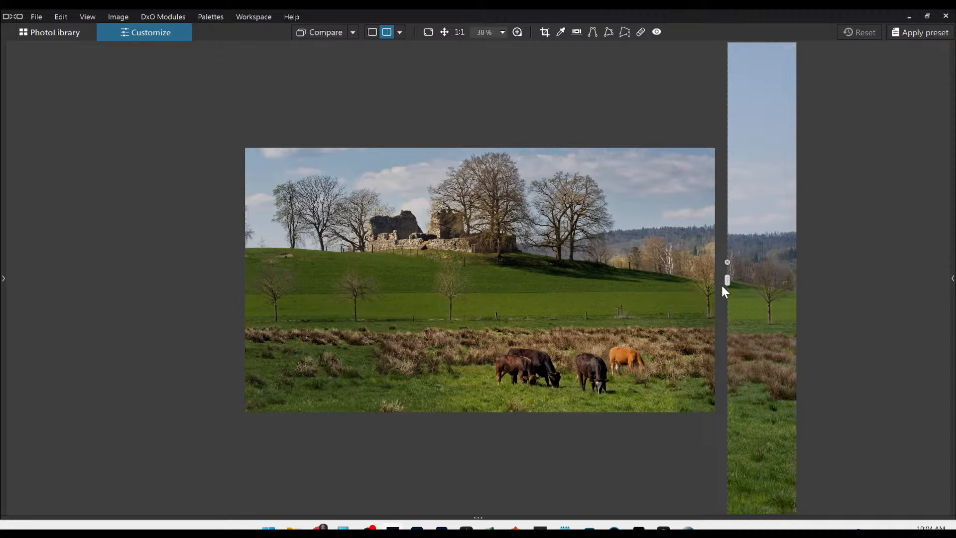
{"action": "left_click_drag", "start_coordinate": [726, 281], "coordinate": [906, 294]}
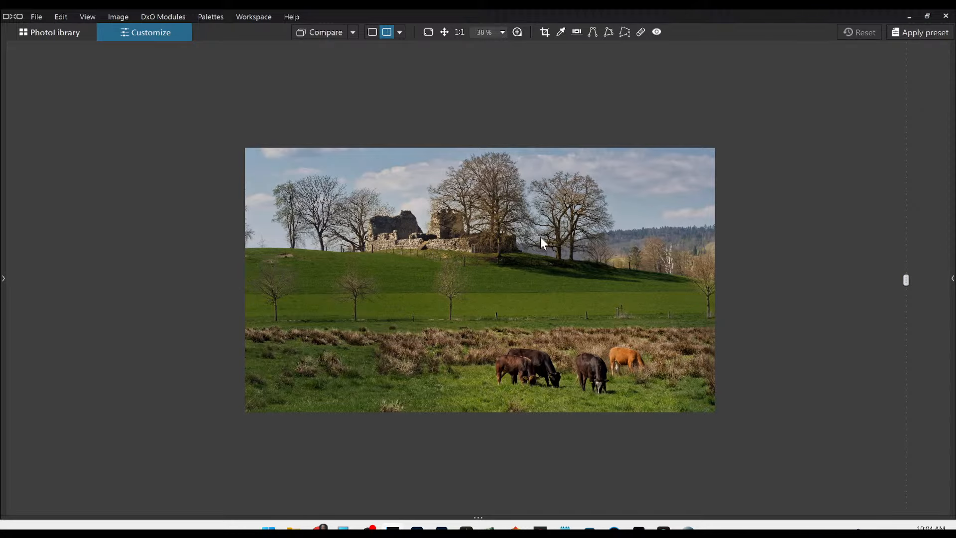
{"action": "scroll", "coordinate": [390, 281], "scroll_direction": "up", "scroll_amount": 3}
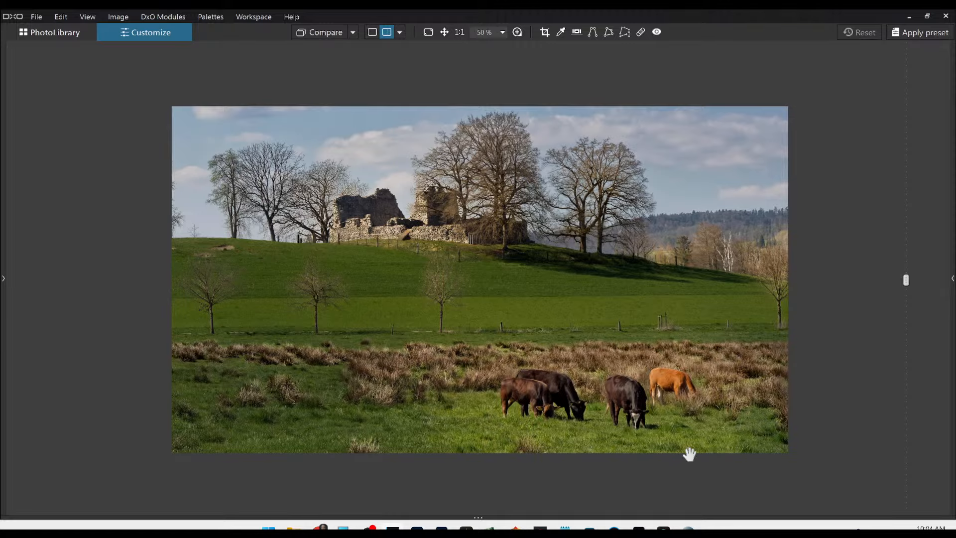
{"action": "scroll", "coordinate": [681, 432], "scroll_direction": "up", "scroll_amount": 1}
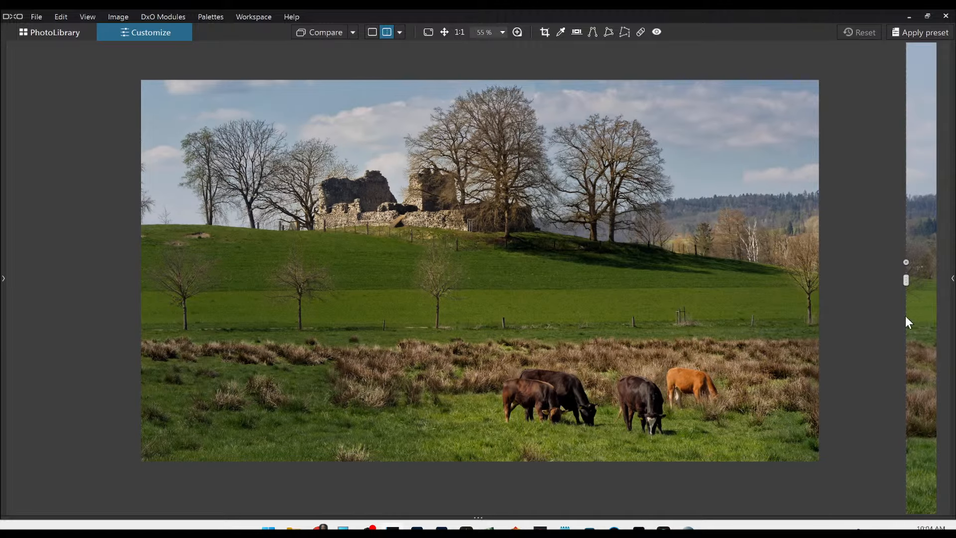
{"action": "left_click_drag", "start_coordinate": [905, 280], "coordinate": [945, 280]}
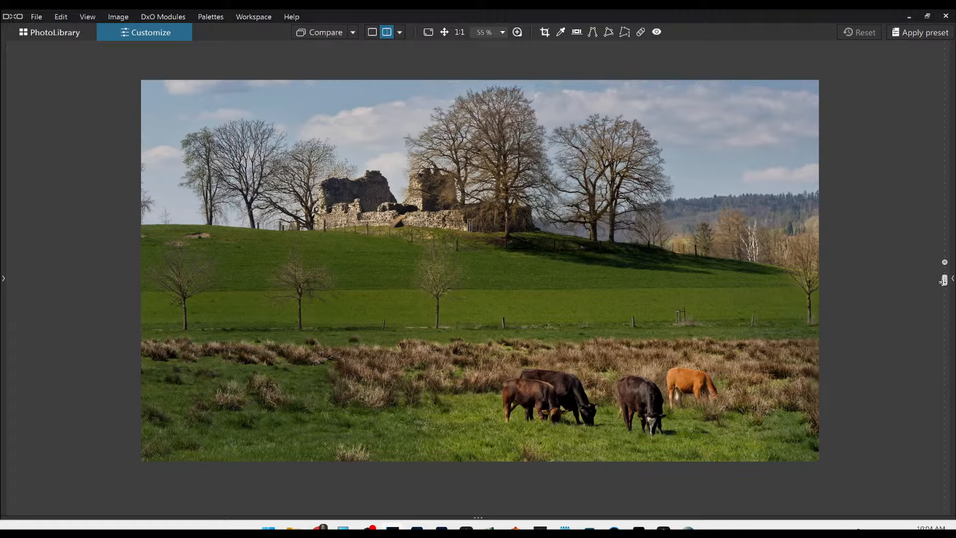
{"action": "left_click_drag", "start_coordinate": [943, 279], "coordinate": [225, 253]}
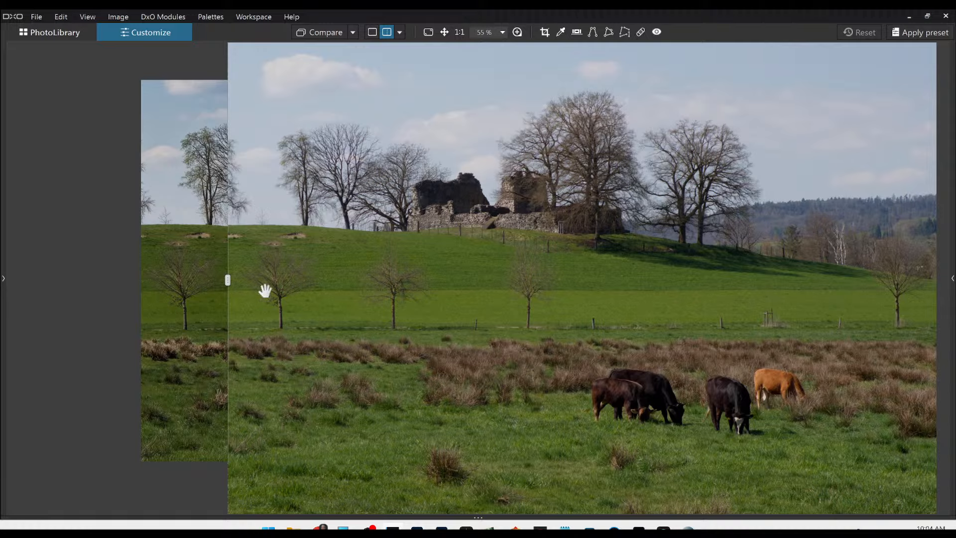
{"action": "left_click_drag", "start_coordinate": [230, 281], "coordinate": [918, 304]}
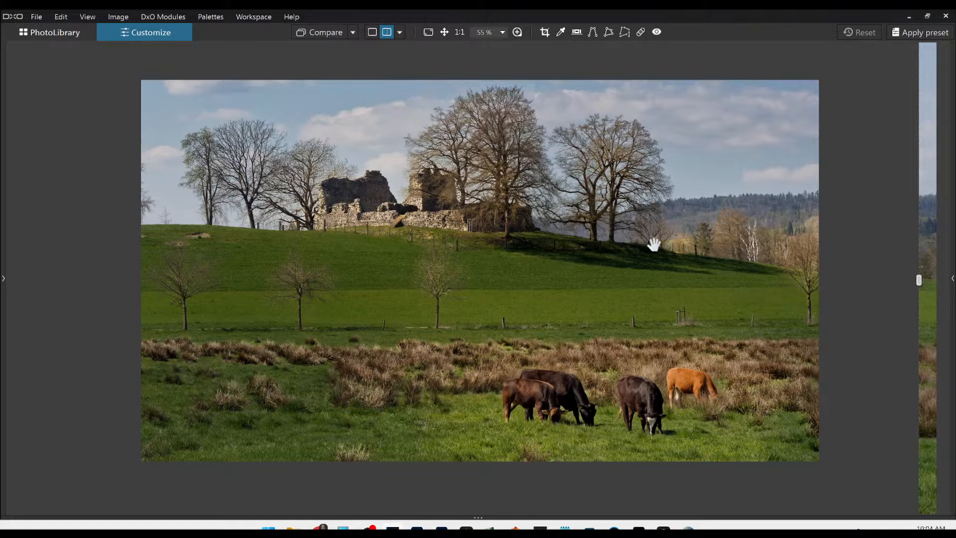
{"action": "left_click_drag", "start_coordinate": [919, 280], "coordinate": [938, 280]}
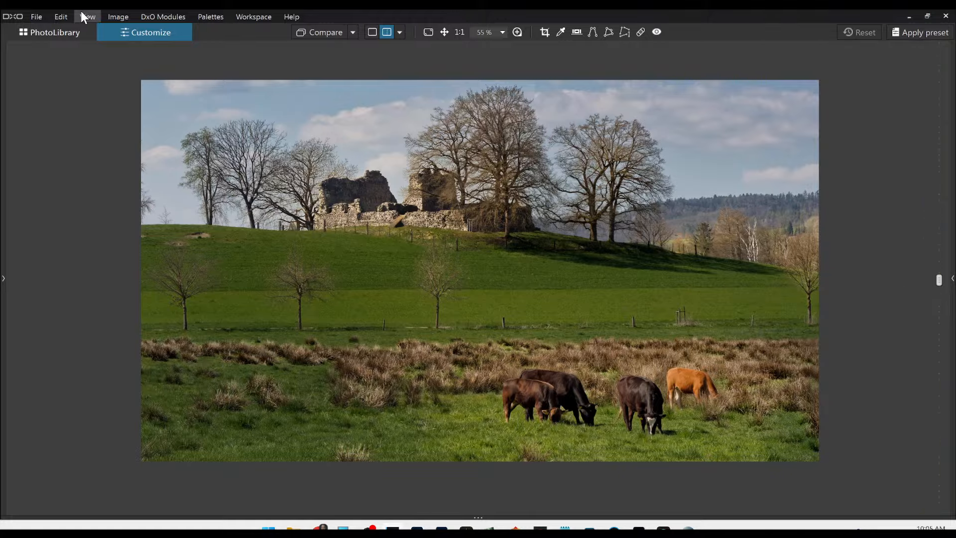
Step: Open the indoor family group photo from the library for customizing in single view and apply the 0000 default preset
{"action": "left_click", "coordinate": [68, 33]}
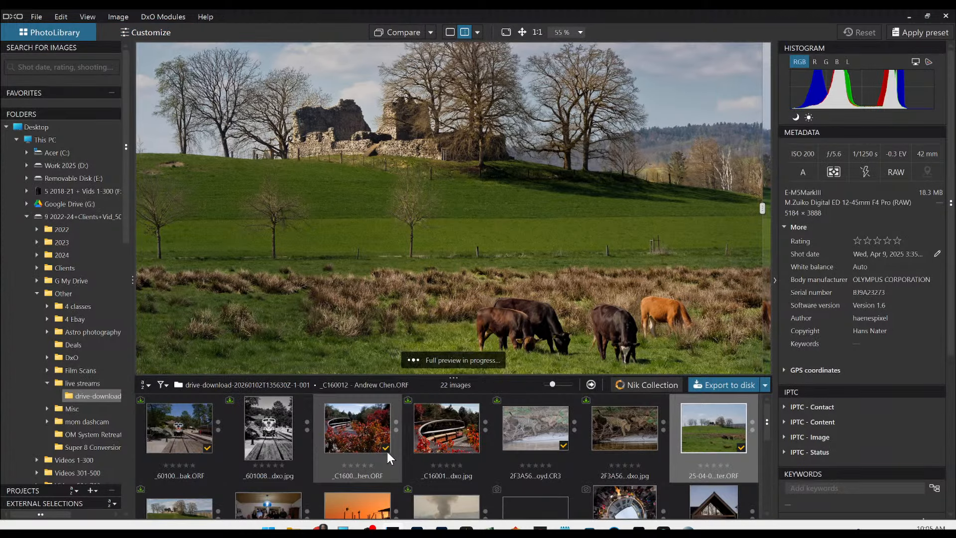
{"action": "left_click", "coordinate": [328, 478]}
{"action": "left_click", "coordinate": [282, 452]}
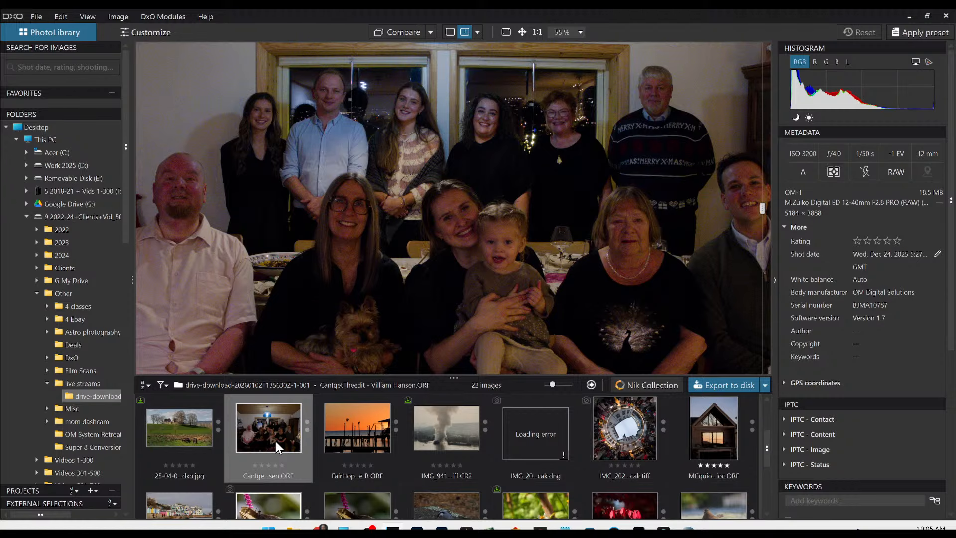
{"action": "double_click", "coordinate": [276, 441]}
{"action": "scroll", "coordinate": [468, 345], "scroll_direction": "down", "scroll_amount": 1}
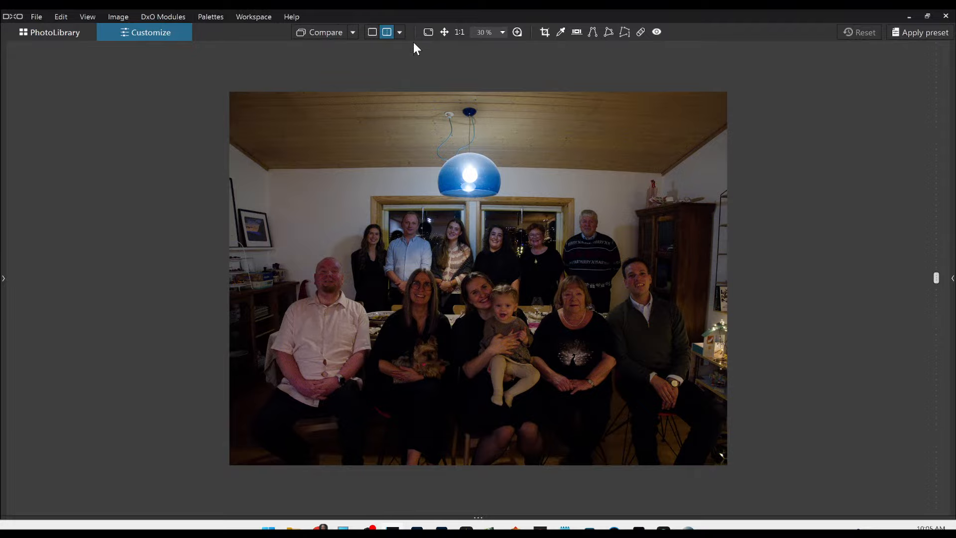
{"action": "left_click", "coordinate": [373, 32]}
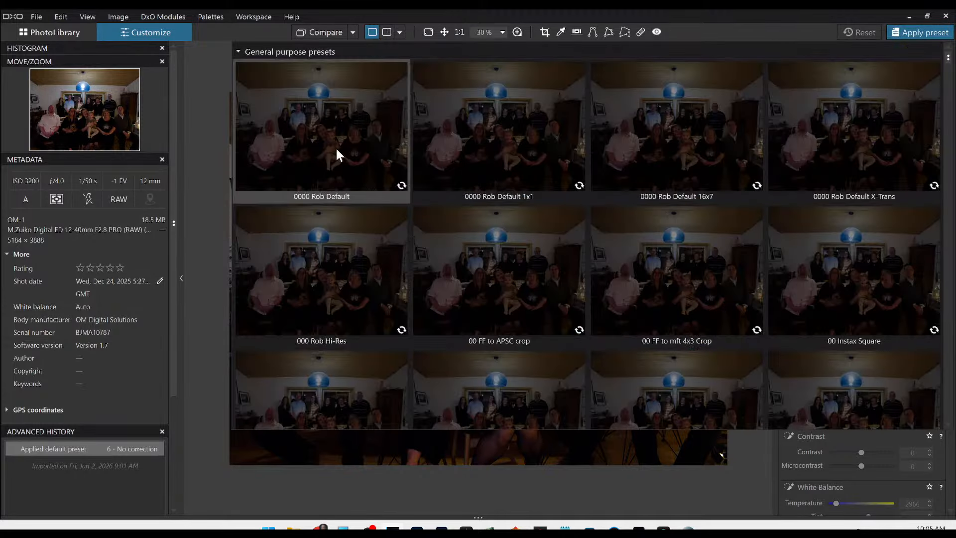
{"action": "left_click", "coordinate": [336, 148]}
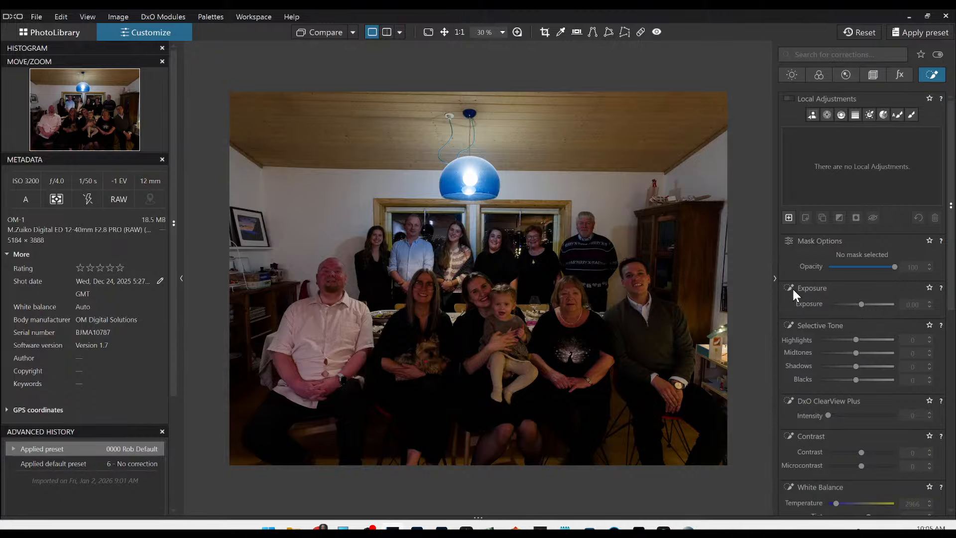
Step: Turn on automatic Perspective correction for the group photo, check its effect, and set its intensity to 82
{"action": "left_click", "coordinate": [870, 74]}
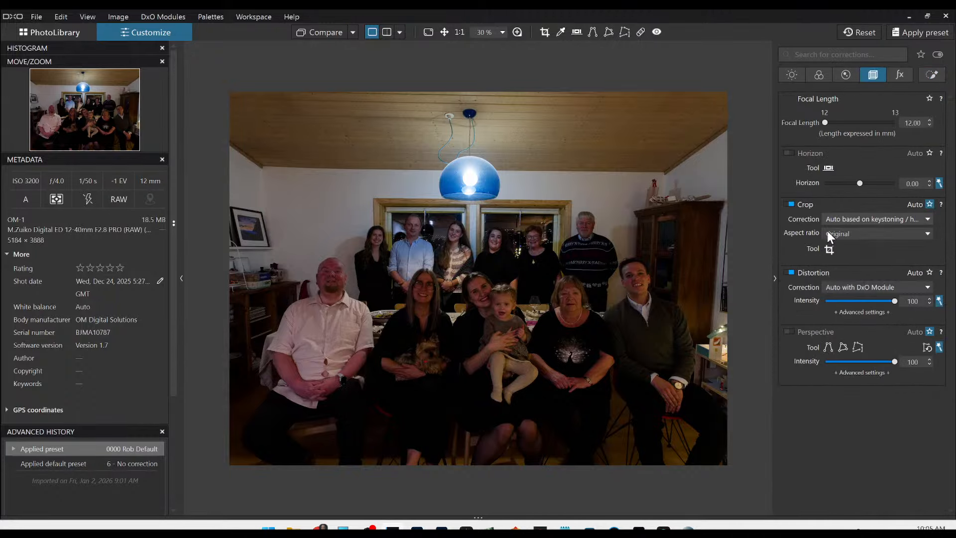
{"action": "left_click", "coordinate": [788, 332]}
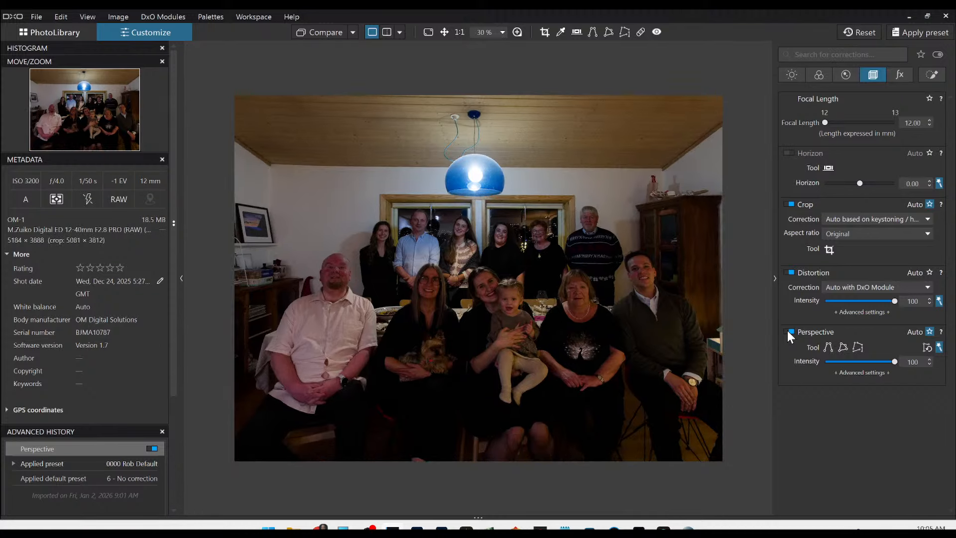
{"action": "left_click", "coordinate": [788, 331]}
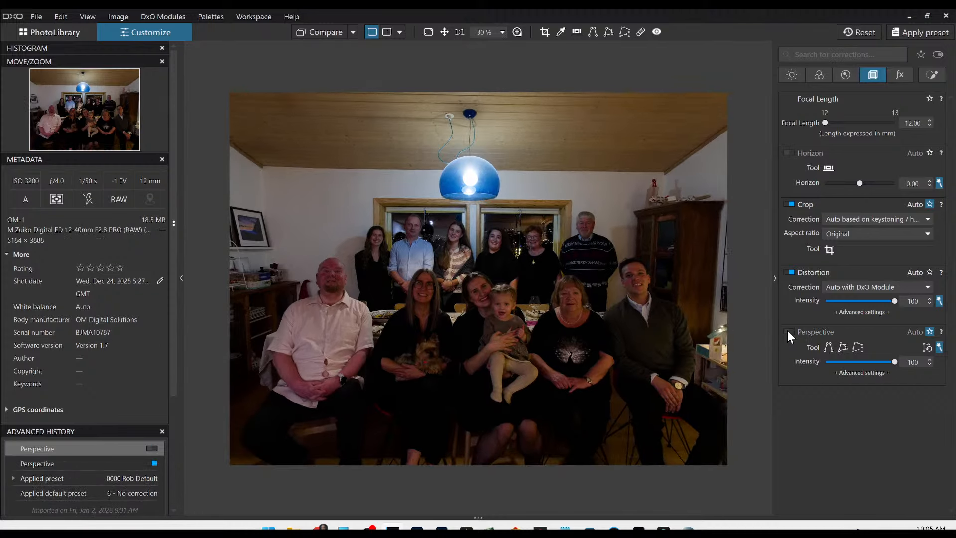
{"action": "left_click", "coordinate": [788, 332]}
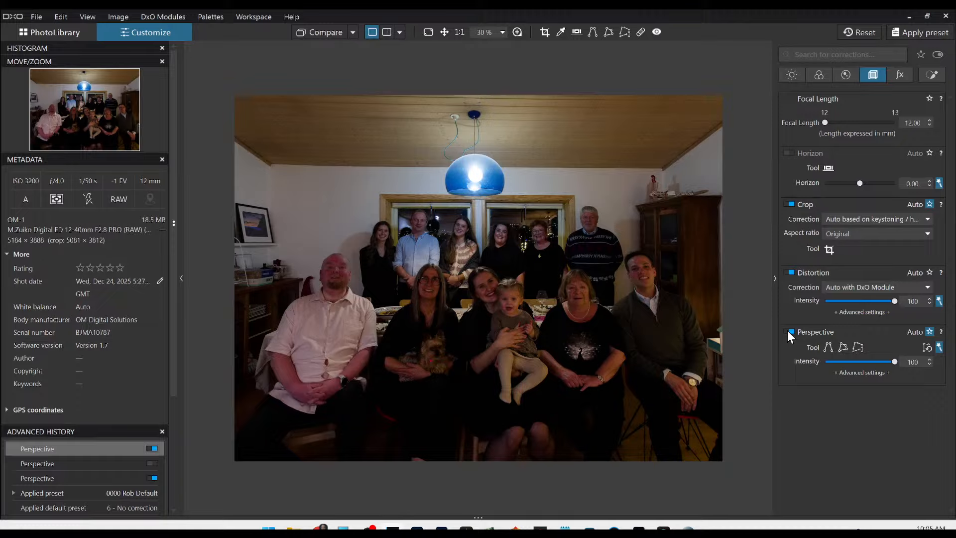
{"action": "left_click", "coordinate": [788, 331]}
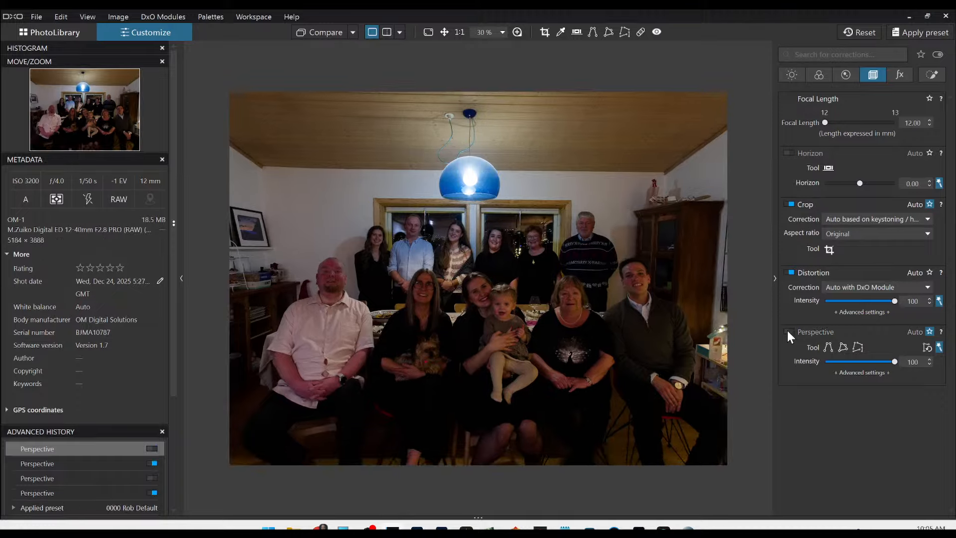
{"action": "left_click", "coordinate": [788, 331]}
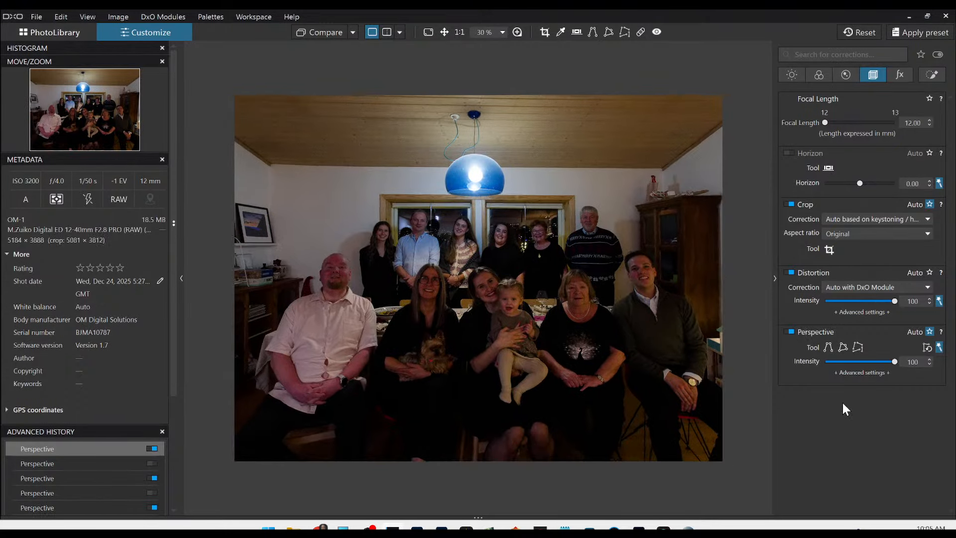
{"action": "left_click", "coordinate": [857, 373]}
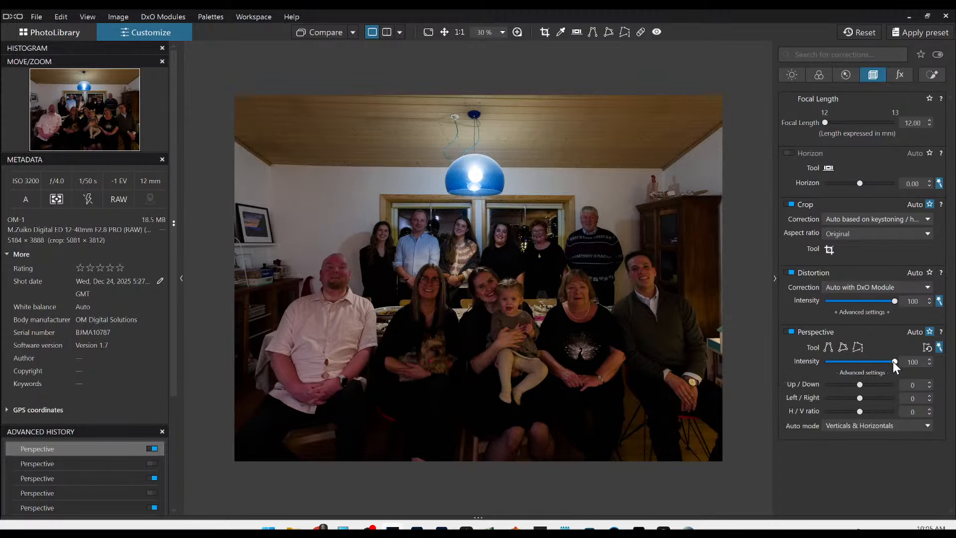
{"action": "left_click_drag", "start_coordinate": [894, 362], "coordinate": [885, 362]}
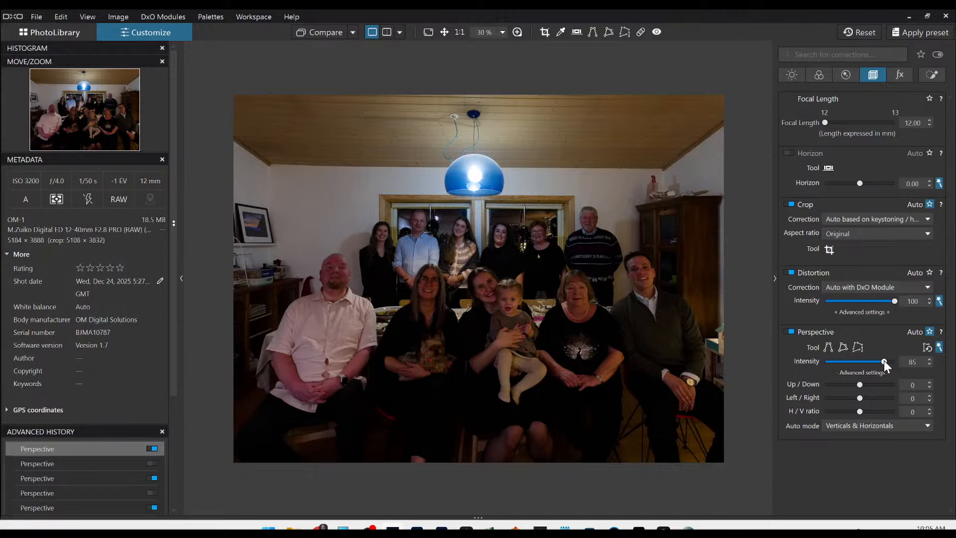
{"action": "left_click_drag", "start_coordinate": [884, 361], "coordinate": [881, 361]}
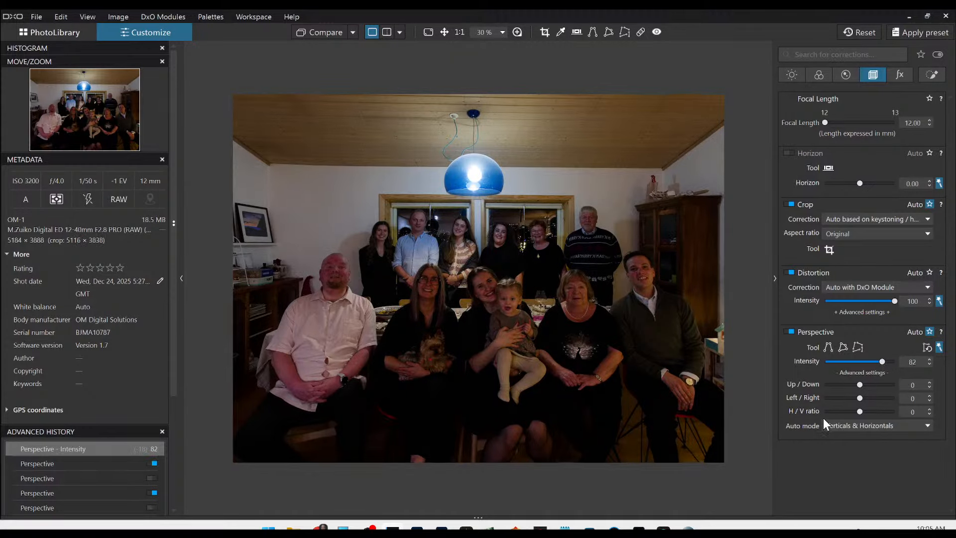
Step: Enable Smart Lighting in Spot Weighted mode and mark the front-row faces of the woman in the peacock shirt, the man in the sweater and the dog holder
{"action": "left_click", "coordinate": [798, 71]}
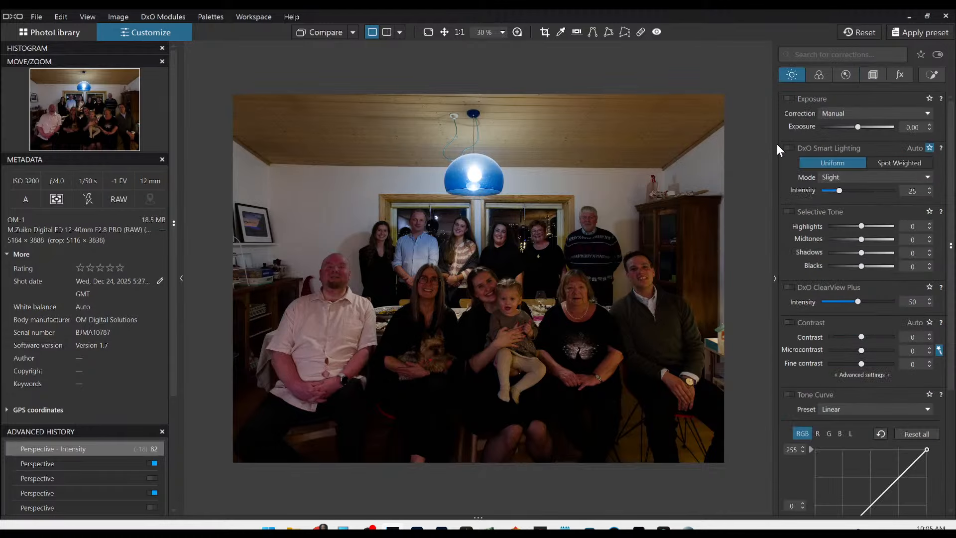
{"action": "left_click", "coordinate": [784, 147]}
{"action": "left_click", "coordinate": [887, 165]}
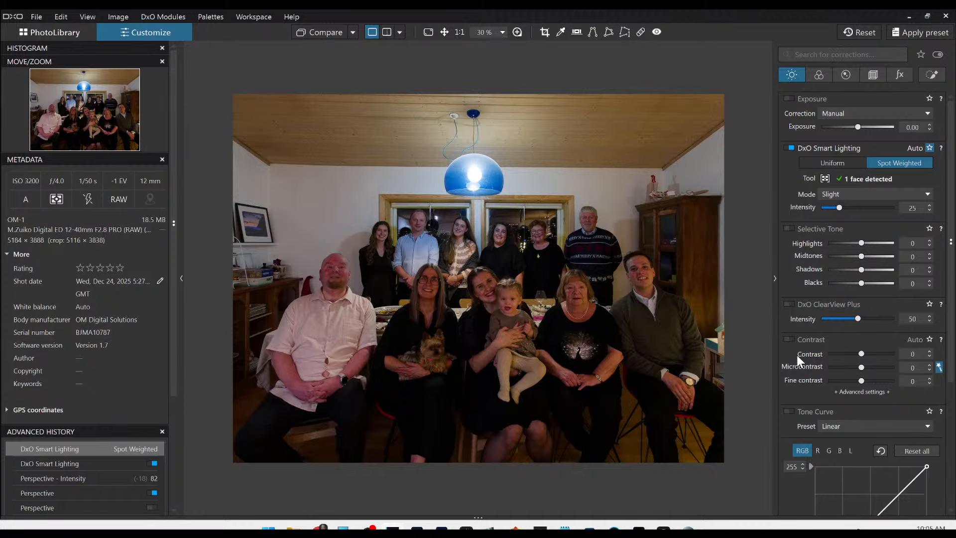
{"action": "left_click", "coordinate": [825, 179]}
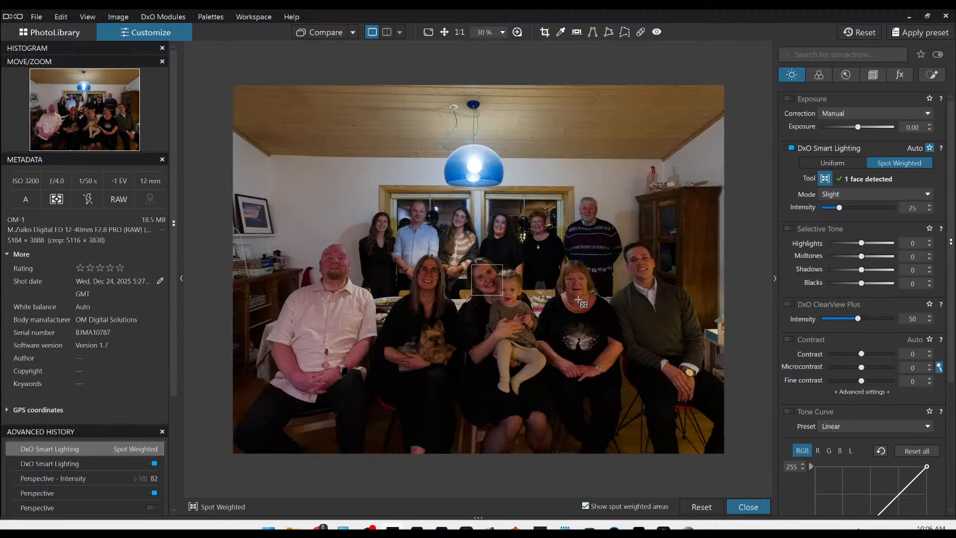
{"action": "left_click_drag", "start_coordinate": [564, 274], "coordinate": [583, 294]}
{"action": "left_click_drag", "start_coordinate": [633, 254], "coordinate": [649, 281]}
{"action": "left_click_drag", "start_coordinate": [417, 265], "coordinate": [432, 298]}
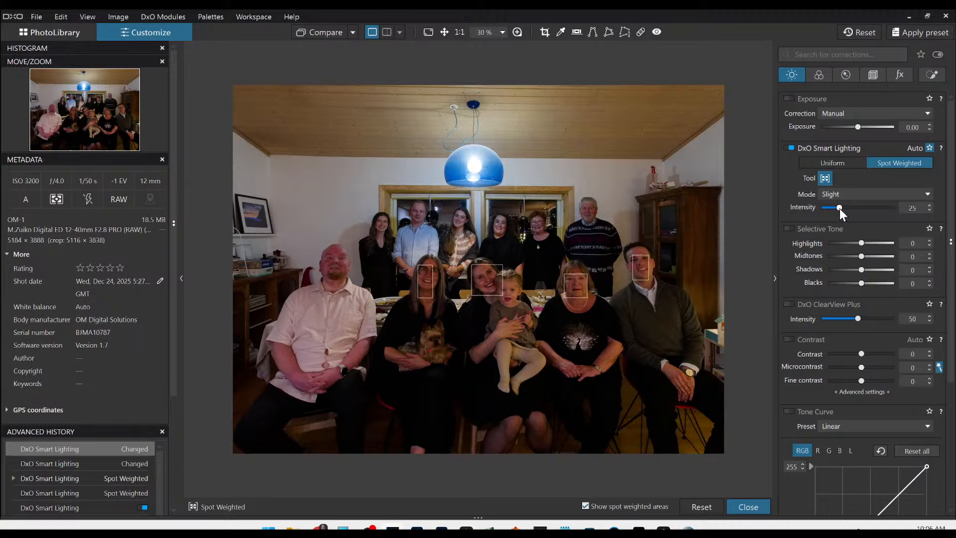
Step: Raise the Smart Lighting intensity to 57 and finish editing the spot-weighted face areas
{"action": "left_click_drag", "start_coordinate": [839, 207], "coordinate": [871, 211]}
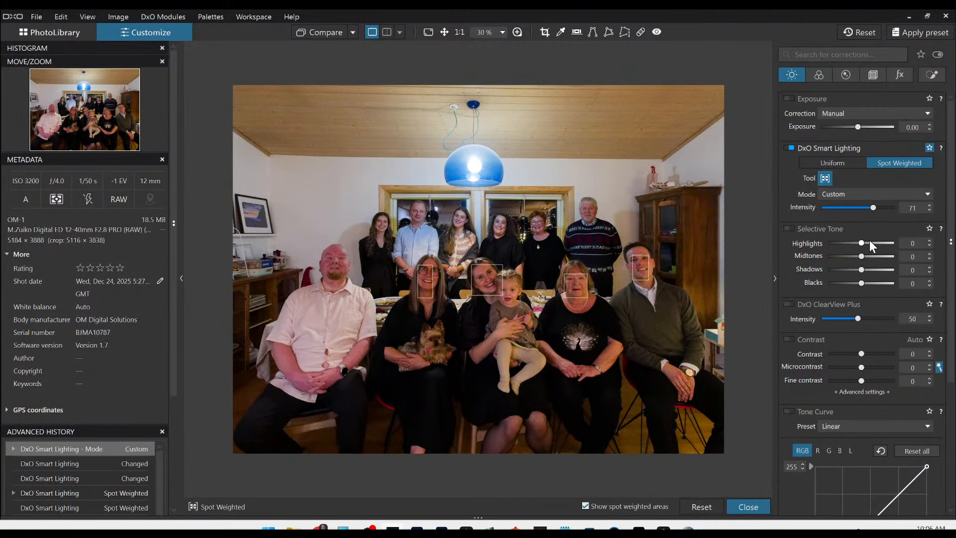
{"action": "left_click_drag", "start_coordinate": [876, 208], "coordinate": [862, 208]}
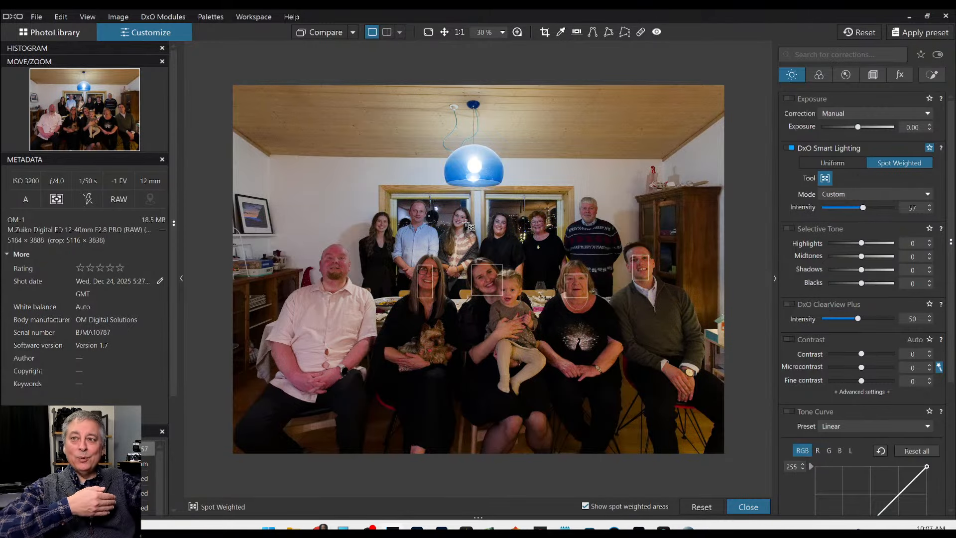
{"action": "key", "text": "Right"}
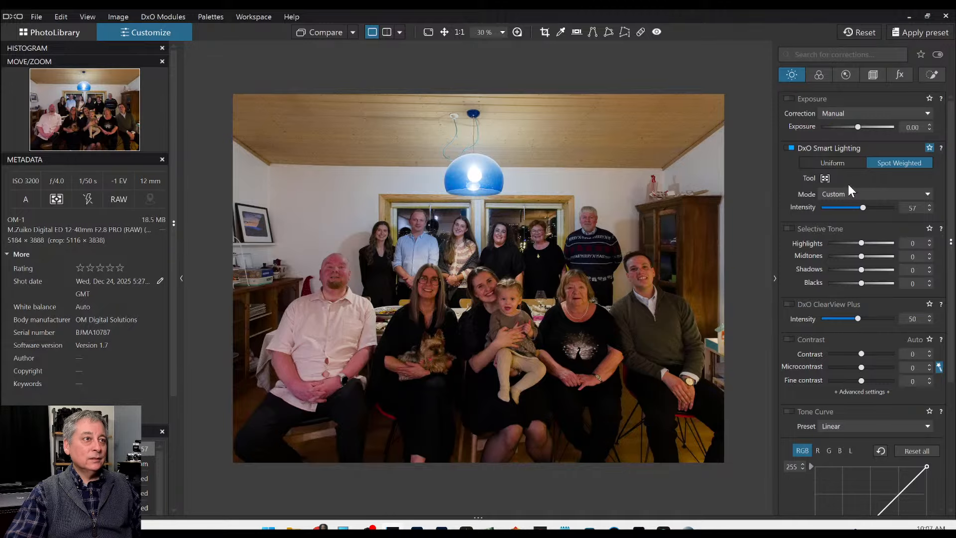
Step: Add a control line mask fading from the seated people's laps up to the back row's heads, and set its exposure to 1.00
{"action": "left_click", "coordinate": [931, 76]}
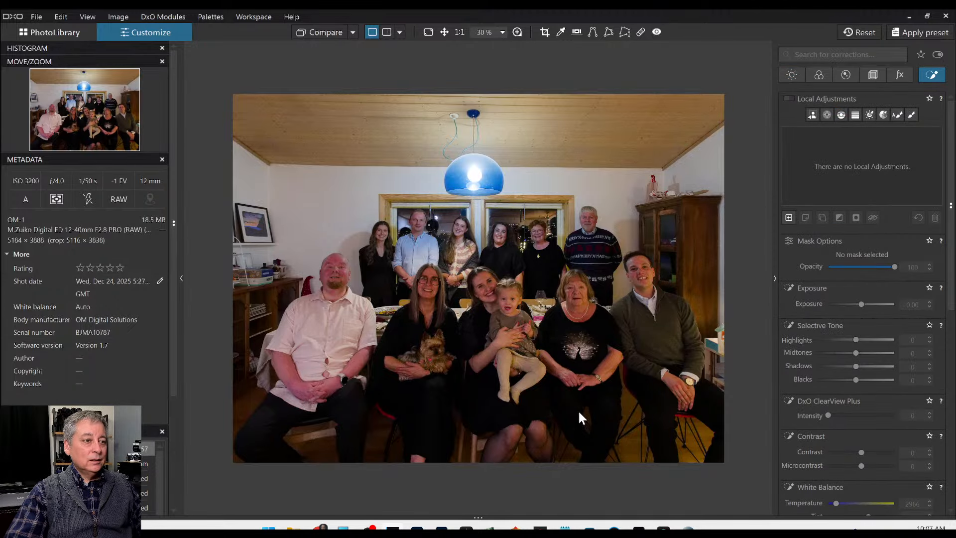
{"action": "left_click", "coordinate": [843, 115]}
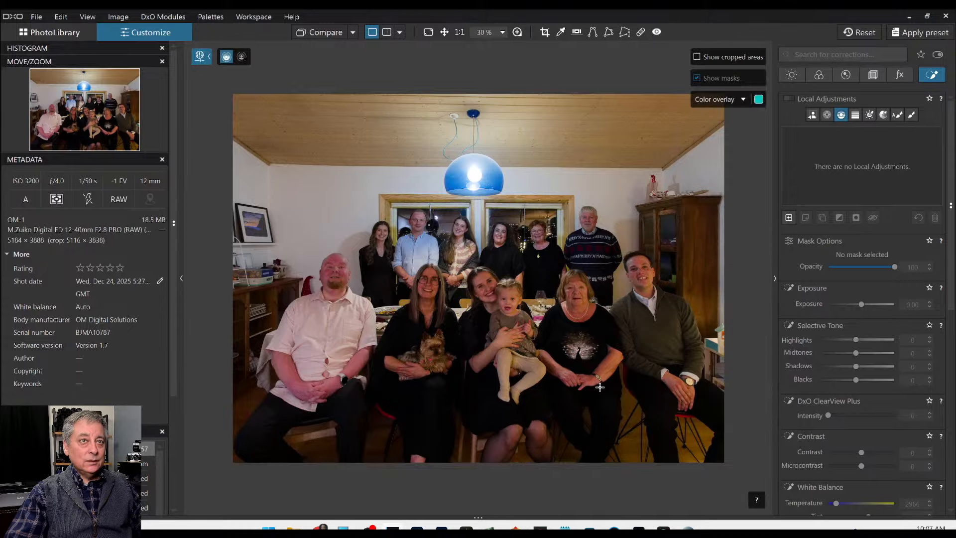
{"action": "left_click_drag", "start_coordinate": [593, 405], "coordinate": [595, 209]}
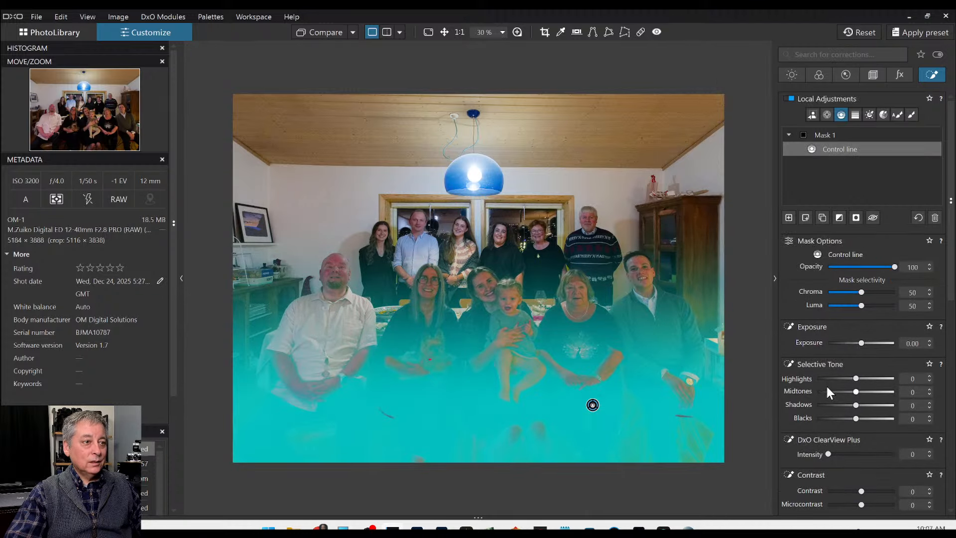
{"action": "scroll", "coordinate": [863, 341], "scroll_direction": "up", "scroll_amount": 6}
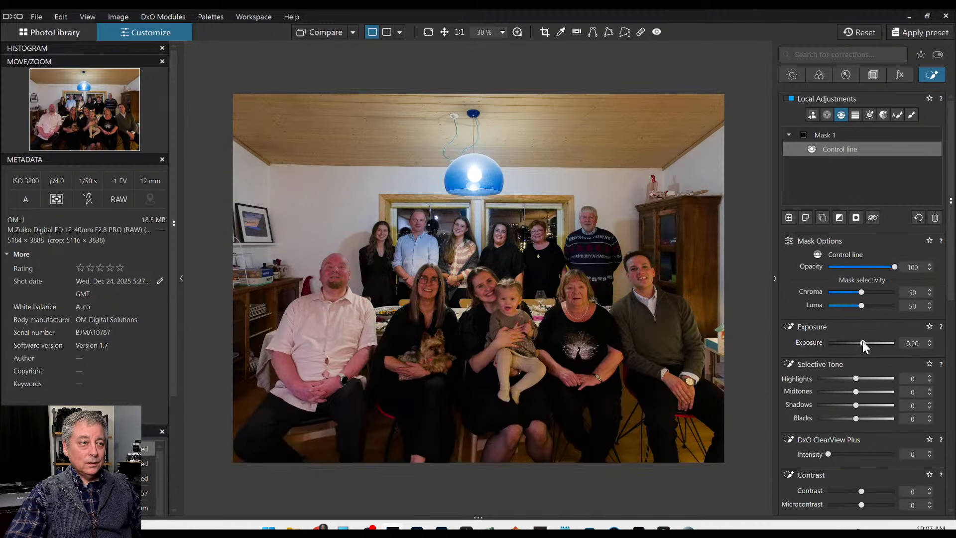
{"action": "scroll", "coordinate": [863, 343], "scroll_direction": "up", "scroll_amount": 2}
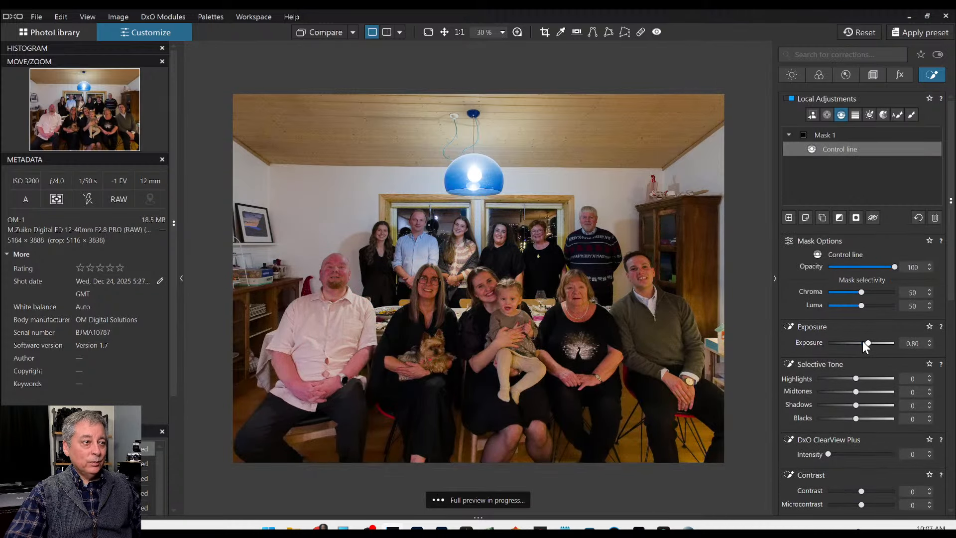
{"action": "scroll", "coordinate": [862, 343], "scroll_direction": "up", "scroll_amount": 3}
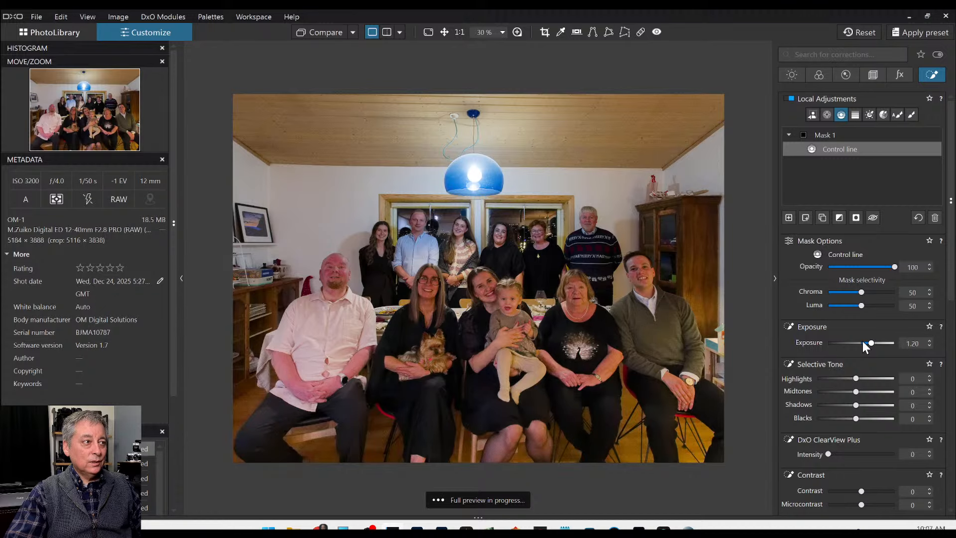
{"action": "scroll", "coordinate": [862, 342], "scroll_direction": "down", "scroll_amount": 1}
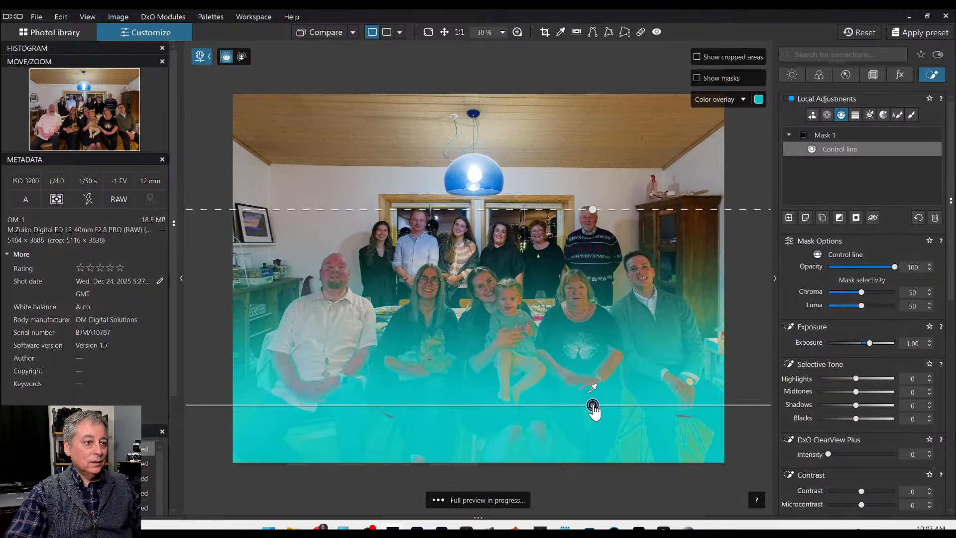
Step: Shift the seated people's control line slightly upward to hand level and fine-tune its exposure to 0.94
{"action": "left_click_drag", "start_coordinate": [590, 386], "coordinate": [591, 378]}
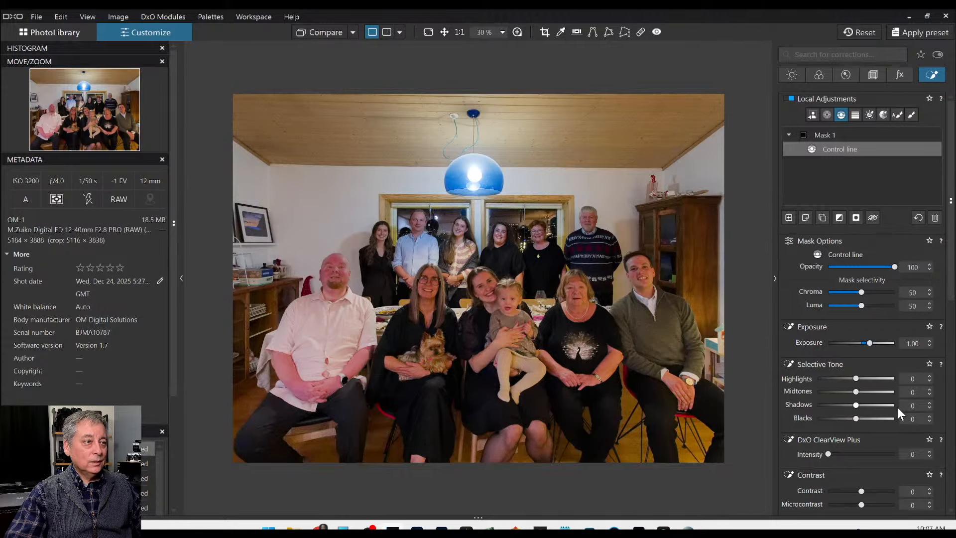
{"action": "left_click", "coordinate": [871, 345]}
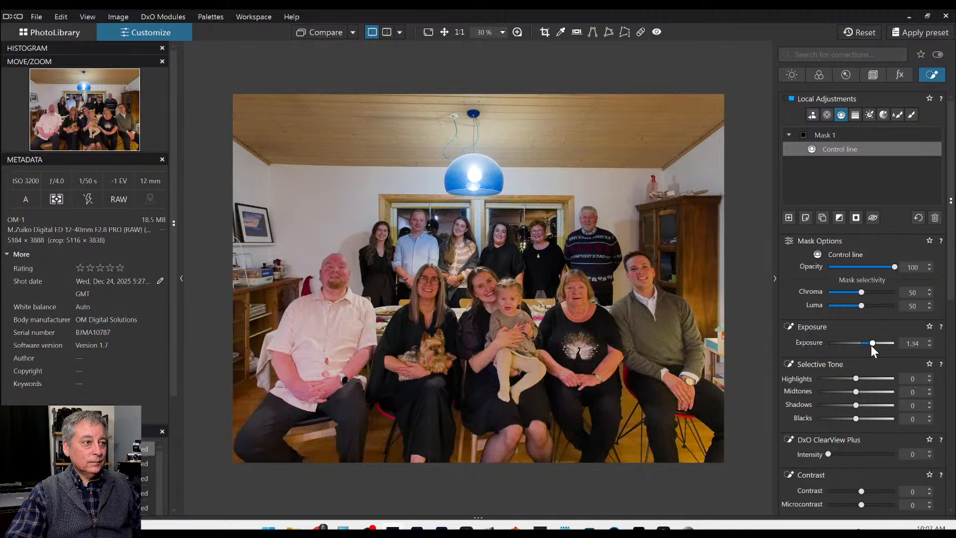
{"action": "scroll", "coordinate": [871, 345], "scroll_direction": "down", "scroll_amount": 2}
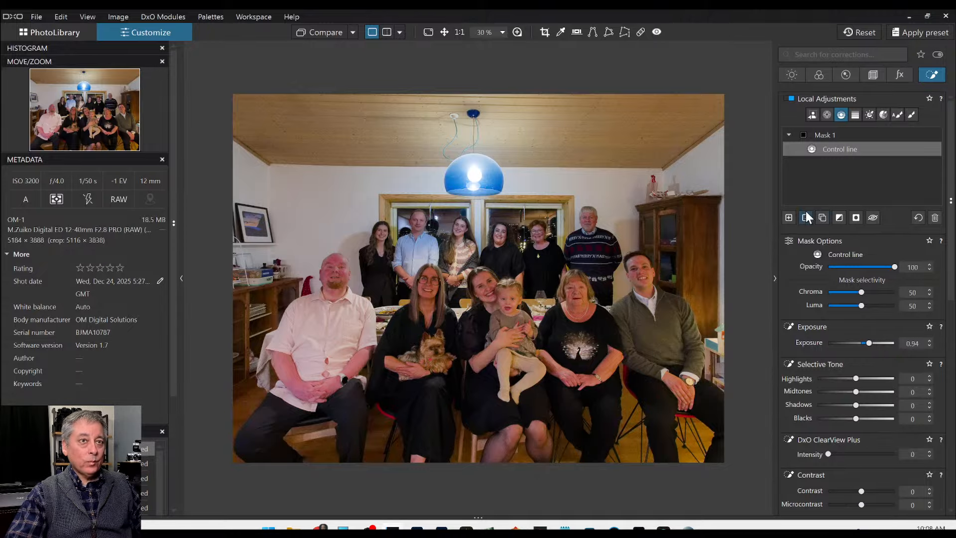
Step: Add a new control line mask over the wooden ceiling and set Highlights to -26, Midtones to -12 and Exposure to -0.52
{"action": "left_click", "coordinate": [788, 218]}
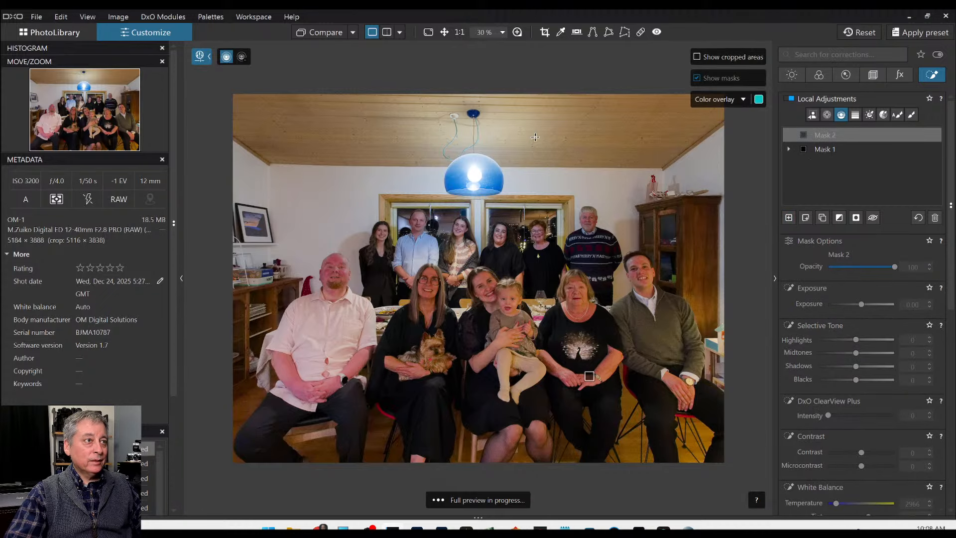
{"action": "left_click_drag", "start_coordinate": [536, 137], "coordinate": [536, 198]}
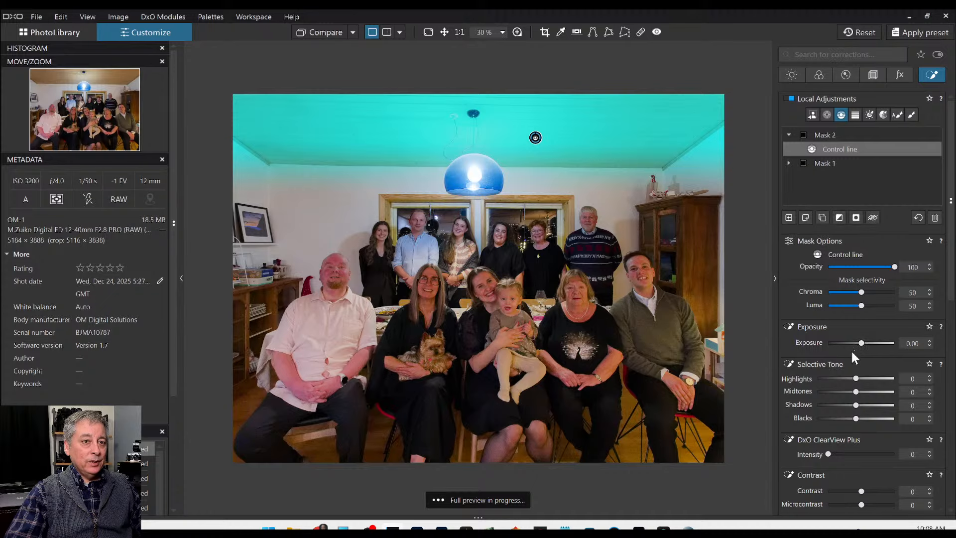
{"action": "left_click", "coordinate": [844, 378]}
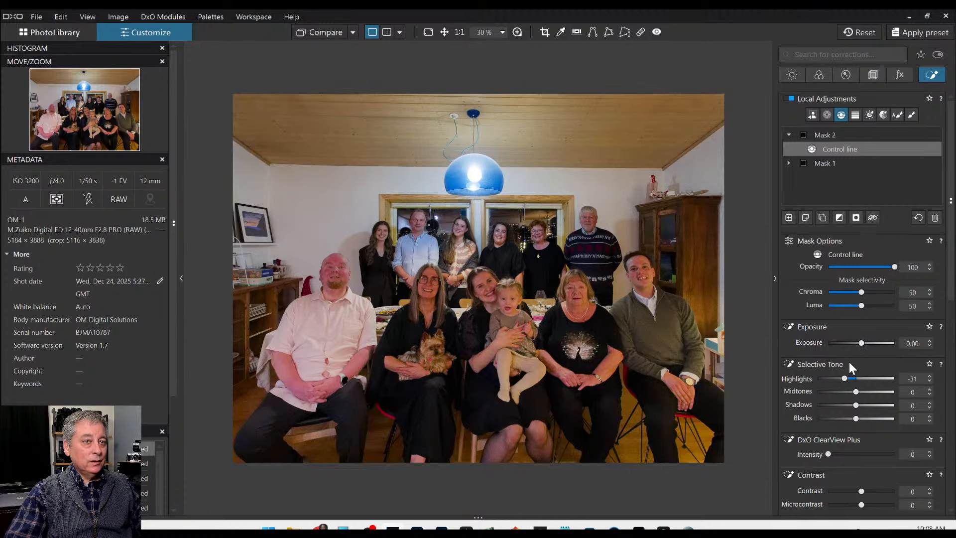
{"action": "left_click_drag", "start_coordinate": [847, 378], "coordinate": [849, 379]}
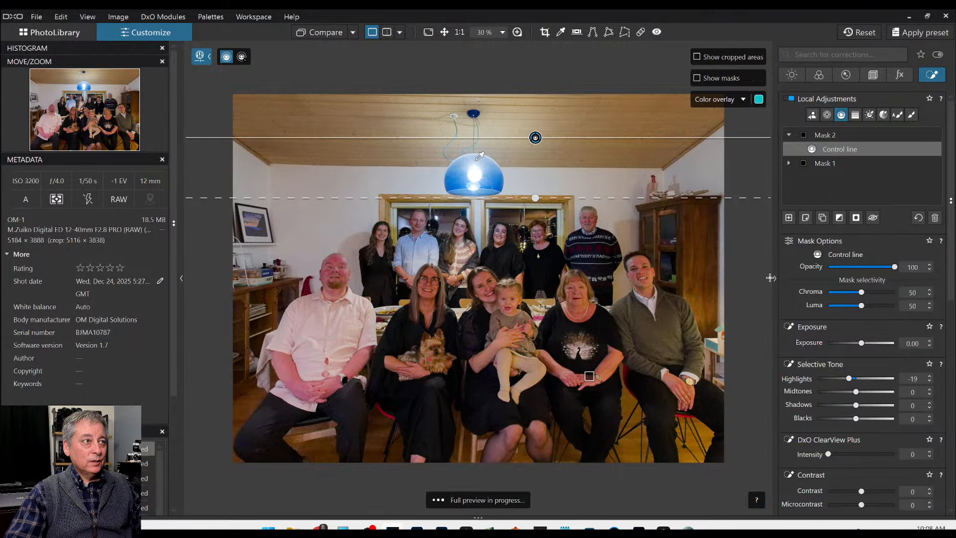
{"action": "left_click_drag", "start_coordinate": [854, 391], "coordinate": [846, 378]}
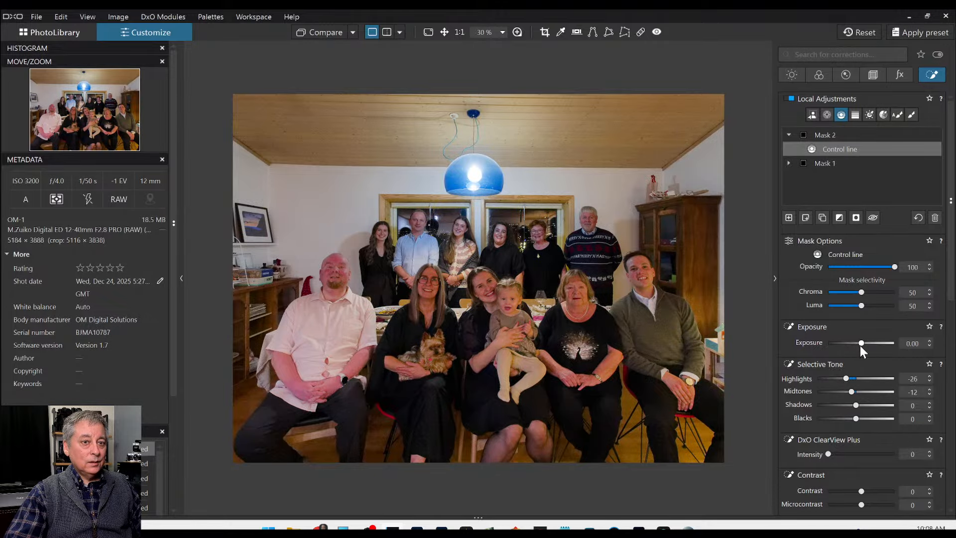
{"action": "left_click_drag", "start_coordinate": [859, 345], "coordinate": [856, 341]}
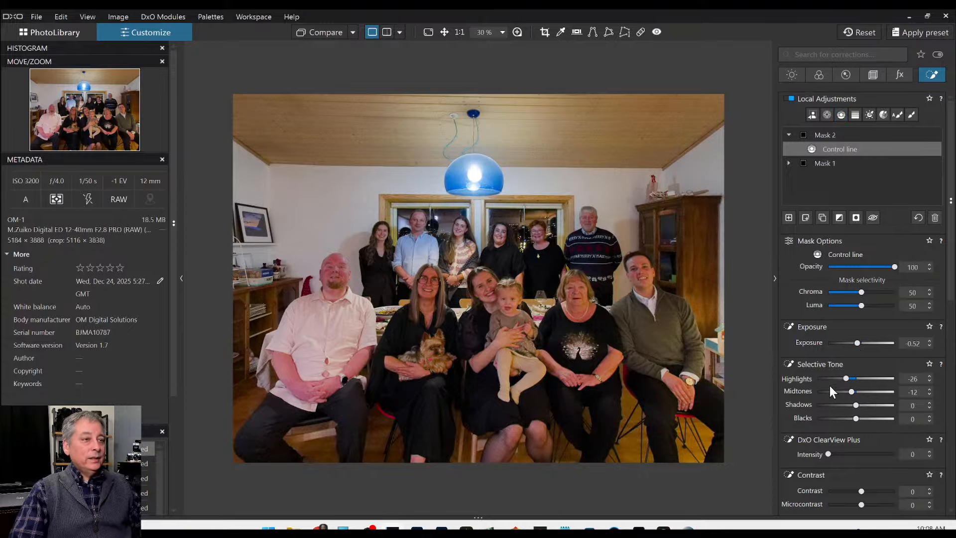
Step: Set the photo's color rendering to DxO - Portrait 1
{"action": "left_click", "coordinate": [822, 79]}
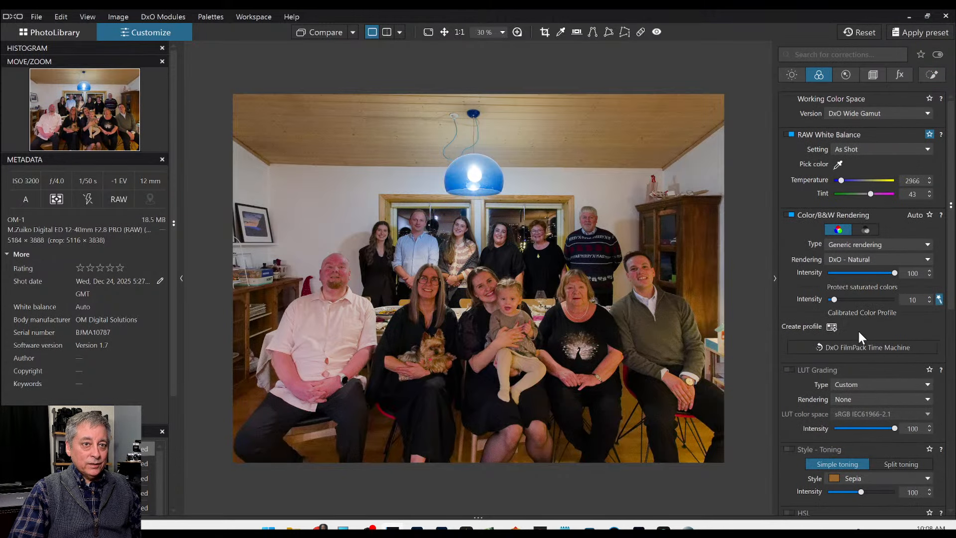
{"action": "left_click", "coordinate": [859, 259]}
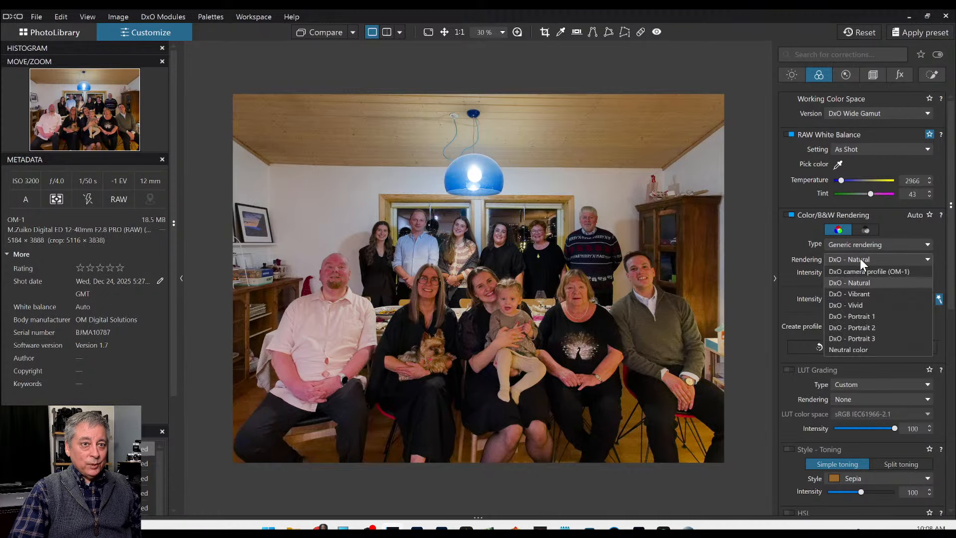
{"action": "left_click", "coordinate": [859, 315]}
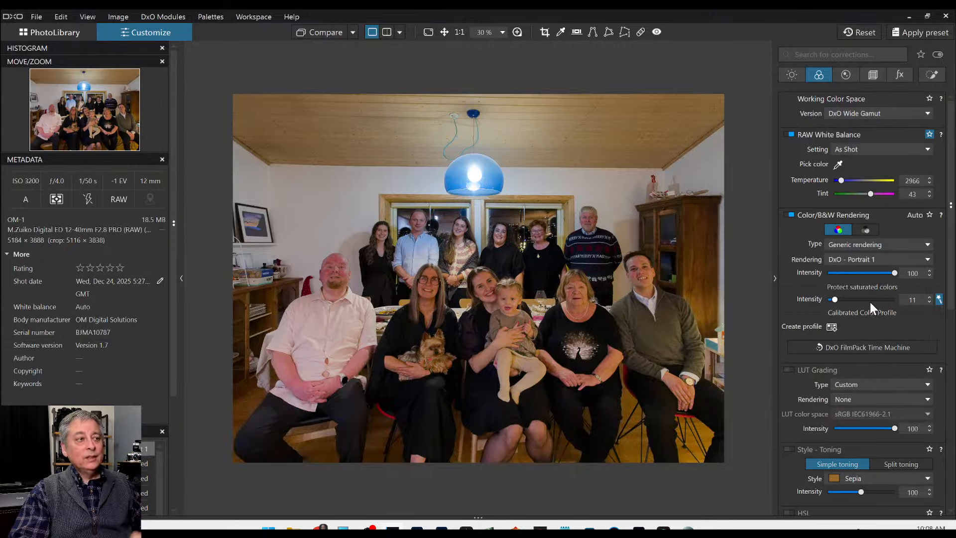
Step: Create a new mask with a control point on the face of the man in the pink shirt, enlarged to cover his whole head
{"action": "scroll", "coordinate": [554, 289], "scroll_direction": "up", "scroll_amount": 1}
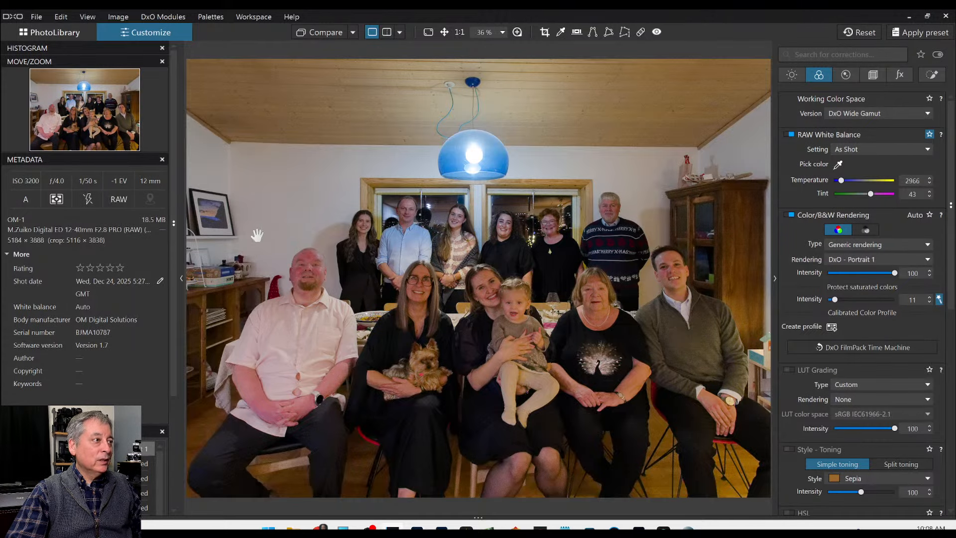
{"action": "scroll", "coordinate": [257, 235], "scroll_direction": "up", "scroll_amount": 5}
{"action": "scroll", "coordinate": [441, 301], "scroll_direction": "up", "scroll_amount": 1}
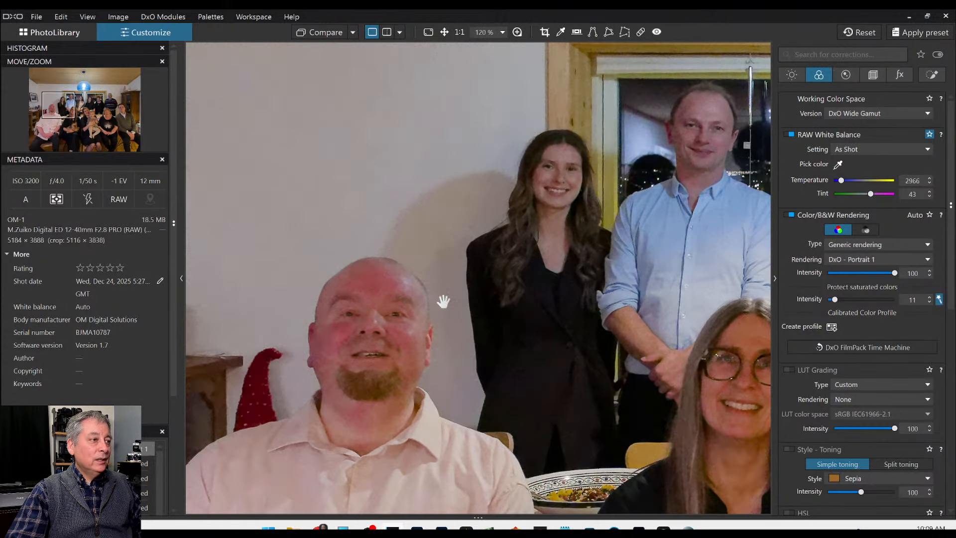
{"action": "left_click", "coordinate": [932, 75]}
{"action": "left_click", "coordinate": [824, 118]}
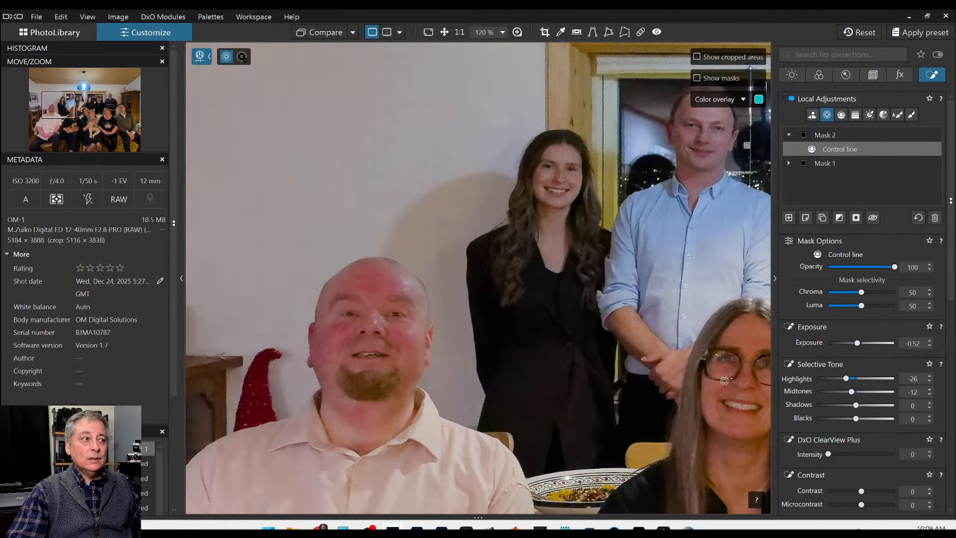
{"action": "scroll", "coordinate": [579, 367], "scroll_direction": "down", "scroll_amount": 5}
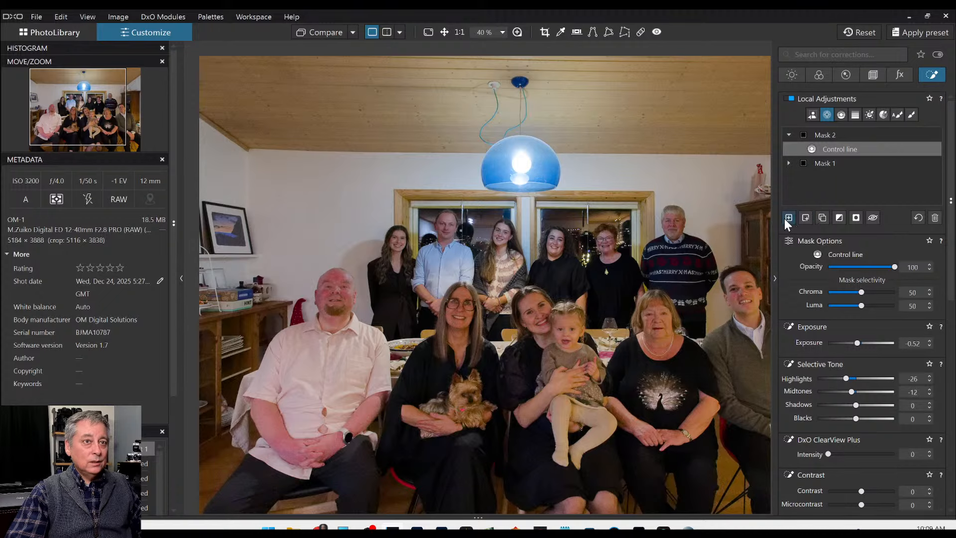
{"action": "left_click", "coordinate": [789, 217]}
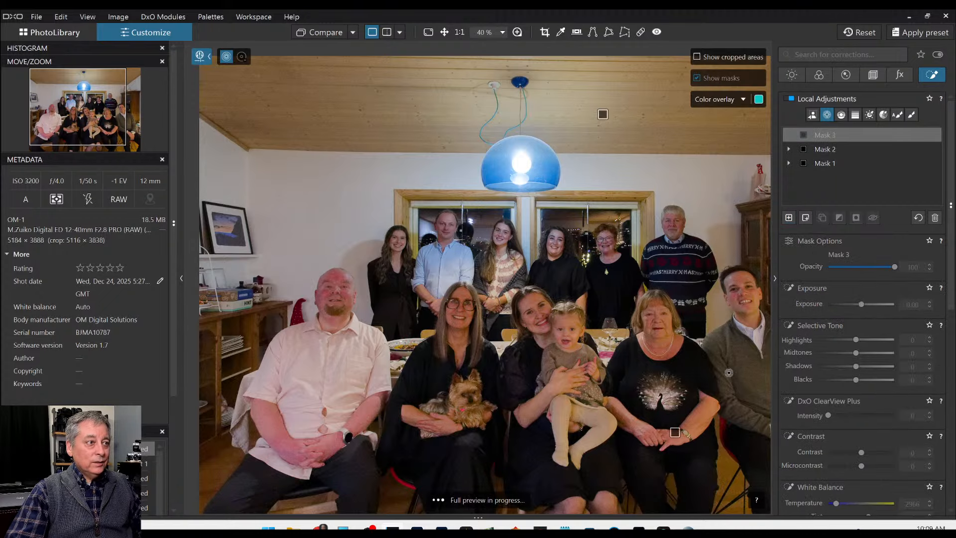
{"action": "scroll", "coordinate": [729, 372], "scroll_direction": "down", "scroll_amount": 1}
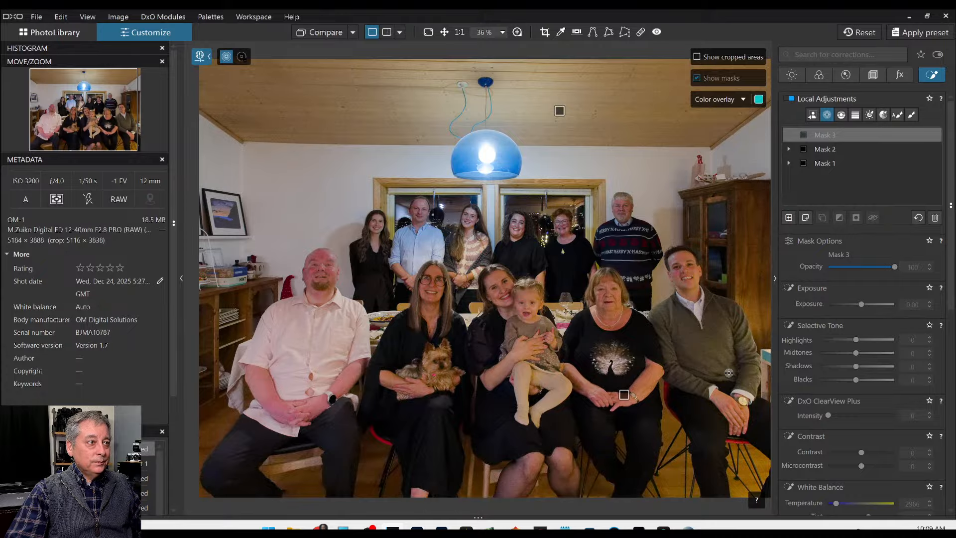
{"action": "left_click", "coordinate": [321, 277]}
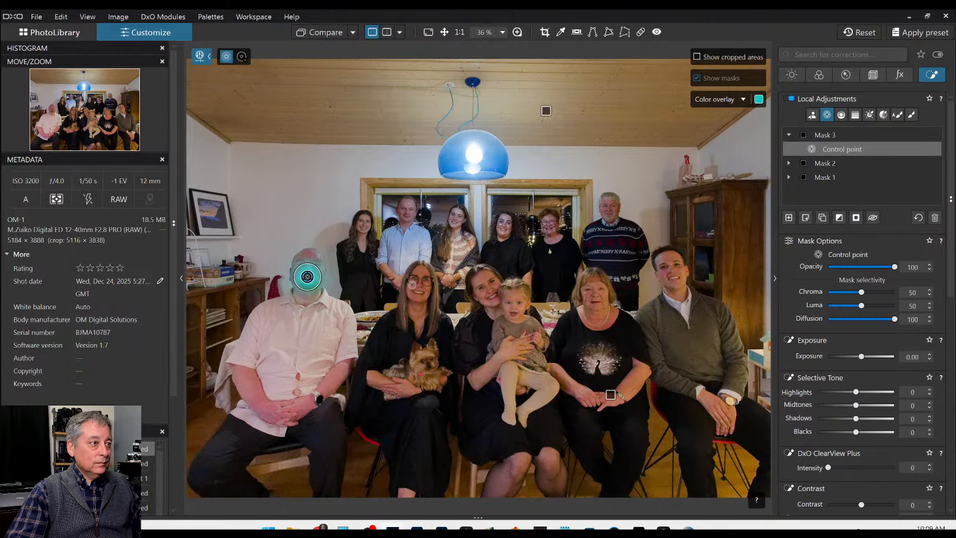
{"action": "left_click_drag", "start_coordinate": [317, 264], "coordinate": [327, 253]}
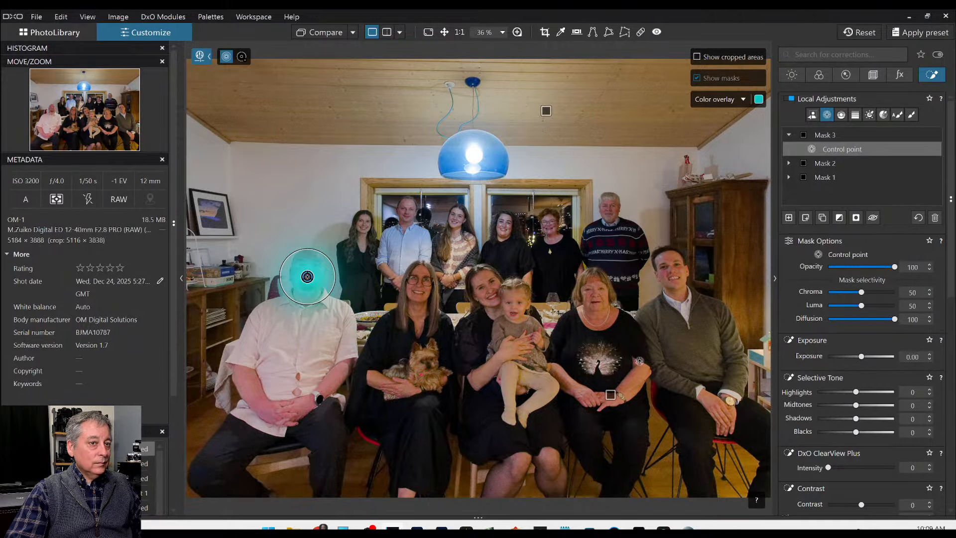
Step: Reduce the red channel's HSL saturation to -20 in the mask on the pink-shirted man's face
{"action": "scroll", "coordinate": [850, 431], "scroll_direction": "down", "scroll_amount": 10}
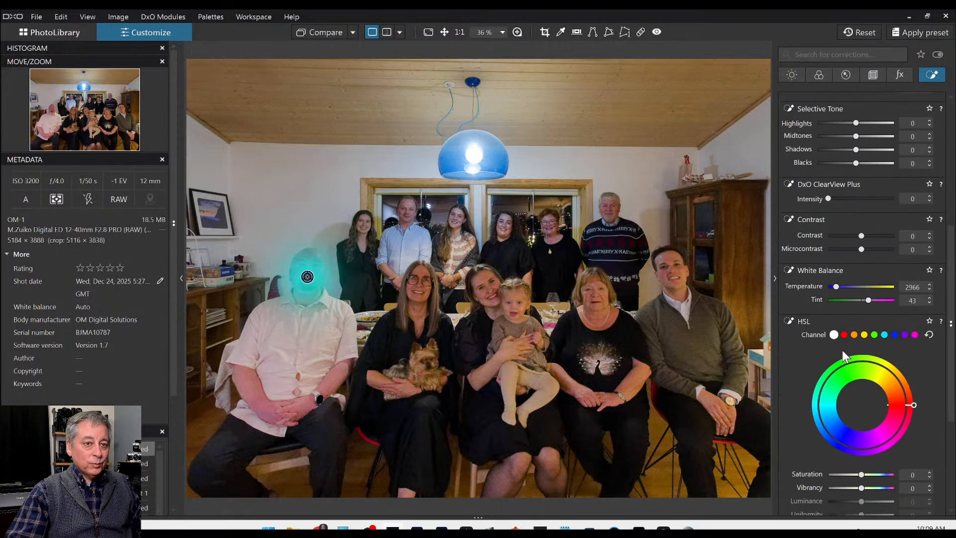
{"action": "left_click", "coordinate": [844, 334]}
{"action": "left_click_drag", "start_coordinate": [862, 474], "coordinate": [854, 473]}
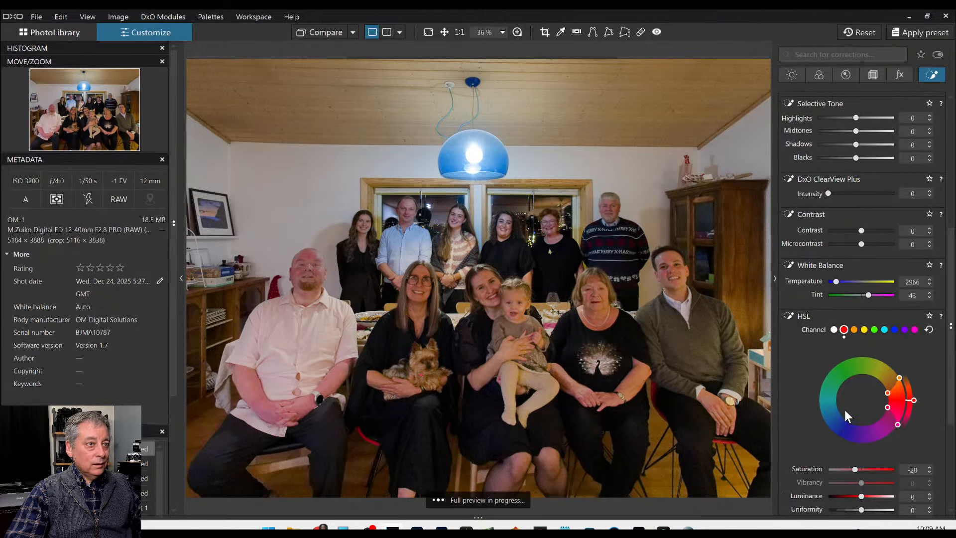
Step: Create a new mask with control points on the faces of all six seated people in the front row, including the small child
{"action": "scroll", "coordinate": [809, 358], "scroll_direction": "up", "scroll_amount": 3}
{"action": "scroll", "coordinate": [809, 358], "scroll_direction": "up", "scroll_amount": 2}
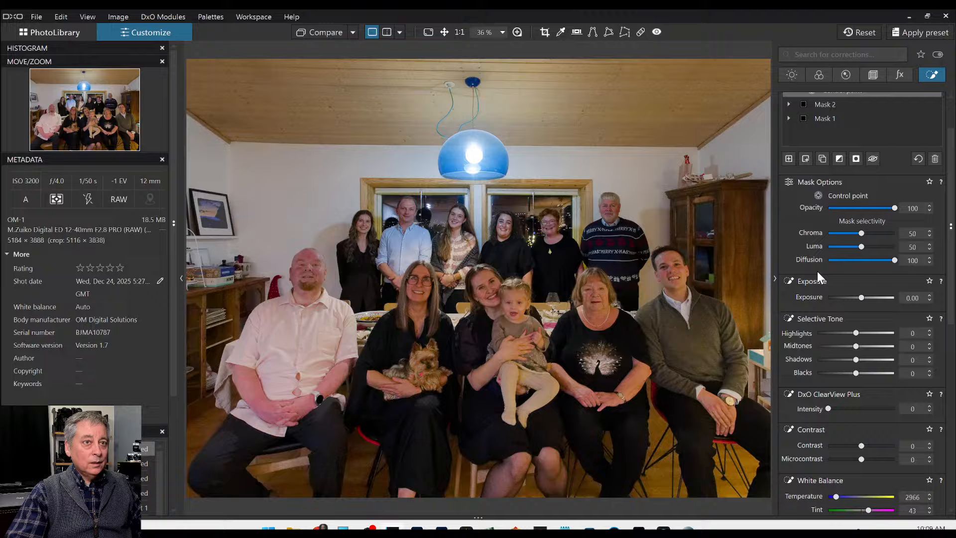
{"action": "left_click", "coordinate": [788, 158]}
{"action": "left_click", "coordinate": [306, 268]}
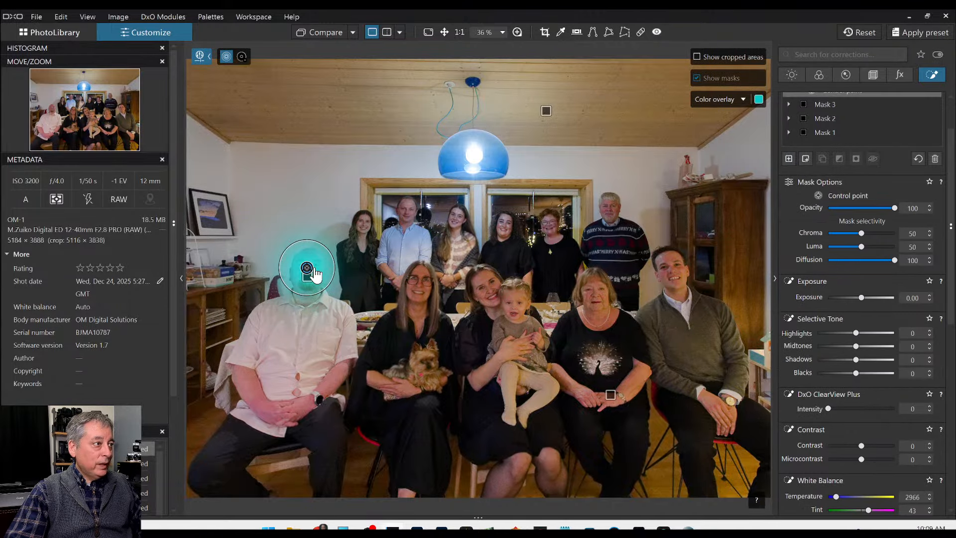
{"action": "left_click", "coordinate": [420, 285]}
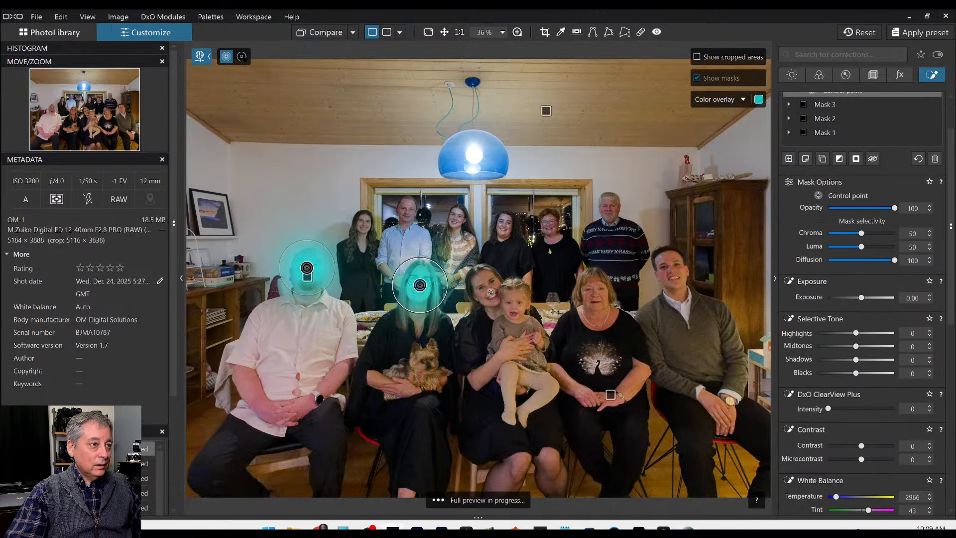
{"action": "left_click", "coordinate": [490, 292]}
{"action": "left_click", "coordinate": [518, 309]}
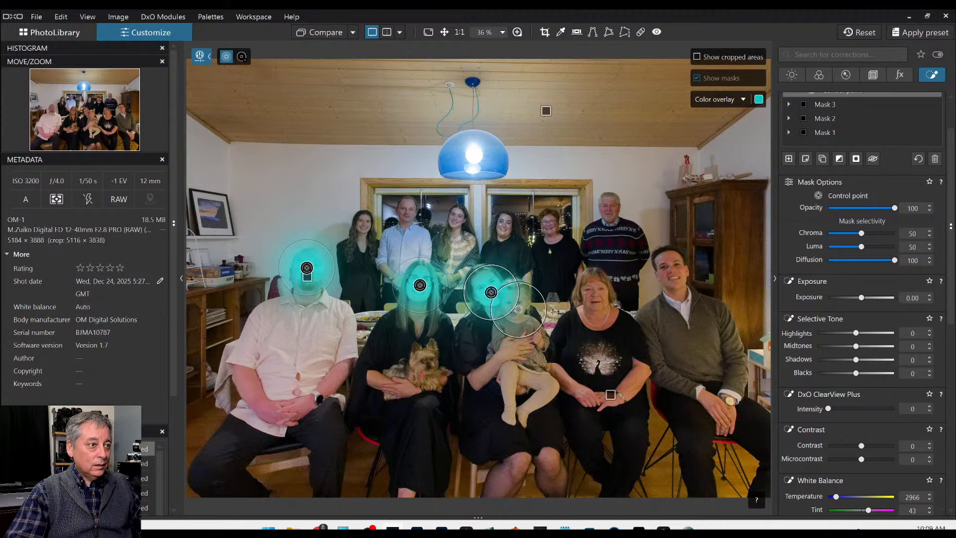
{"action": "left_click", "coordinate": [596, 294]}
{"action": "left_click", "coordinate": [676, 273]}
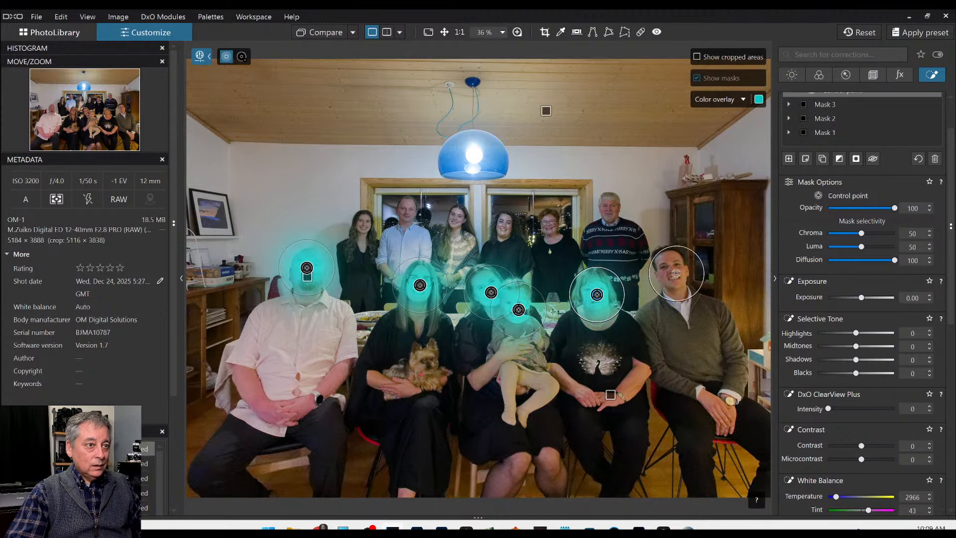
Step: Add control points on the faces of the six people in the back row and set the face mask's exposure to 0.60
{"action": "left_click", "coordinate": [610, 212]}
{"action": "left_click", "coordinate": [551, 227]}
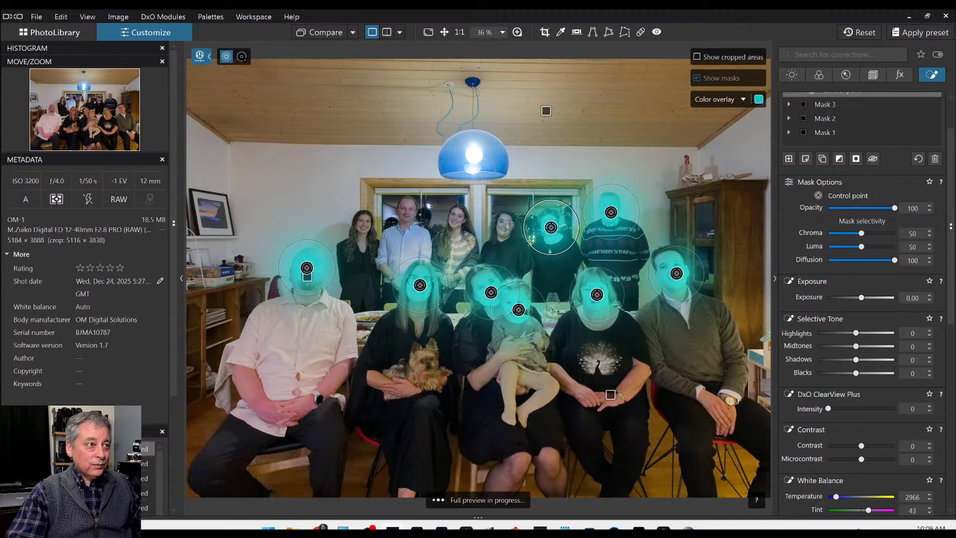
{"action": "left_click", "coordinate": [505, 226]}
{"action": "left_click", "coordinate": [455, 221]}
{"action": "left_click", "coordinate": [403, 212]}
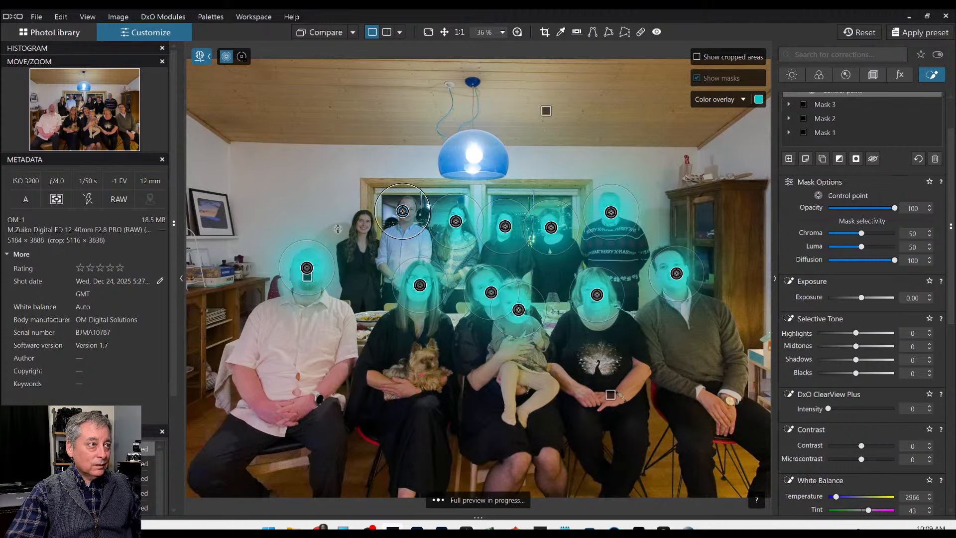
{"action": "left_click", "coordinate": [361, 227]}
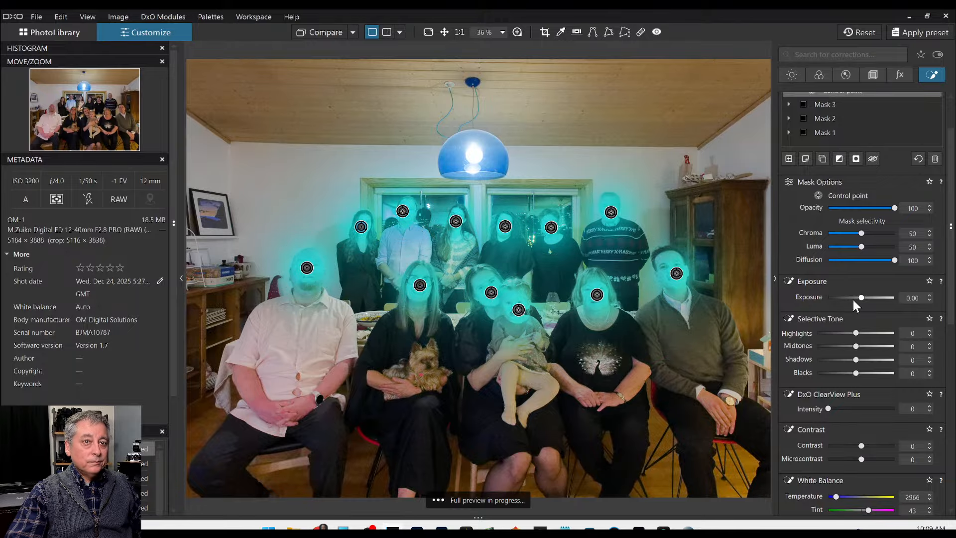
{"action": "left_click_drag", "start_coordinate": [861, 300], "coordinate": [862, 299]}
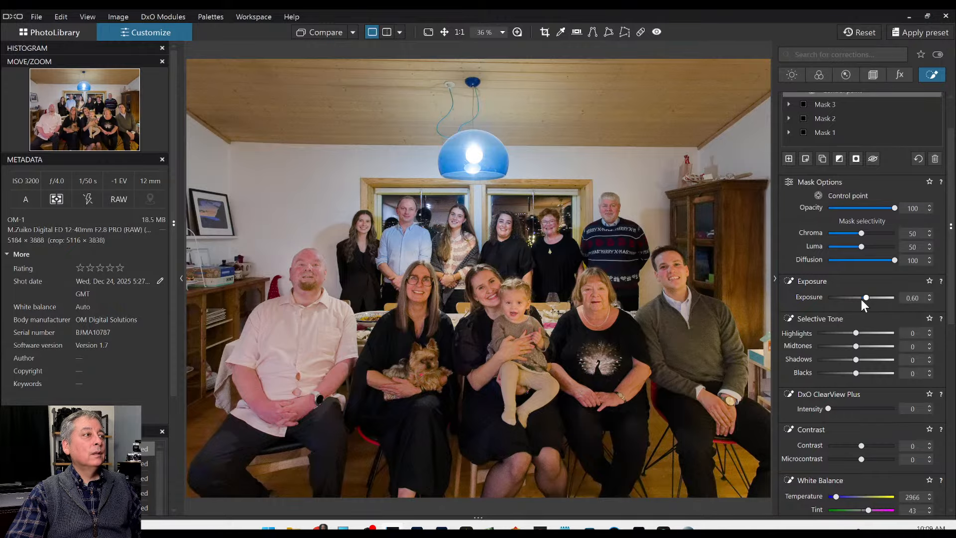
{"action": "left_click_drag", "start_coordinate": [308, 274], "coordinate": [309, 279]}
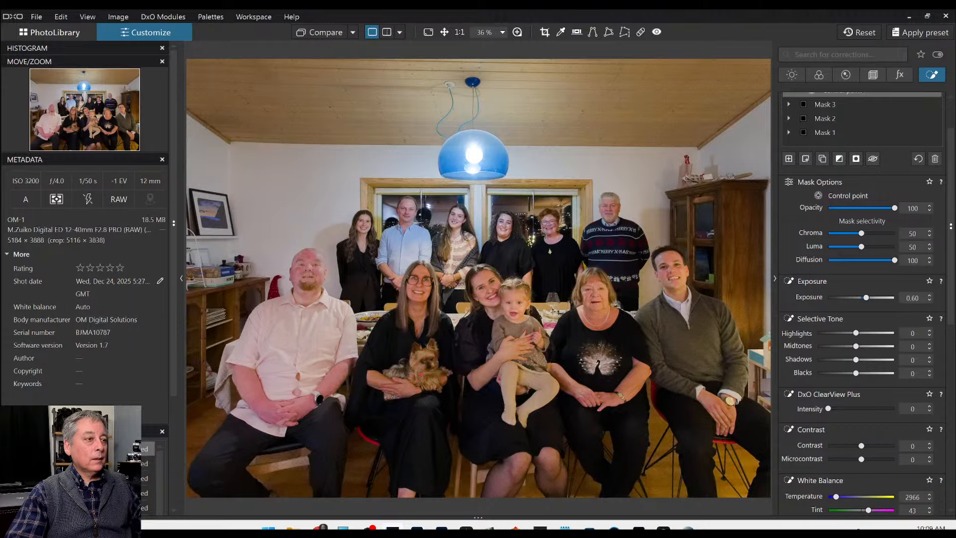
Step: Create a new mask with small control points on both eyes of the bald man in the front row
{"action": "scroll", "coordinate": [827, 339], "scroll_direction": "up", "scroll_amount": 2}
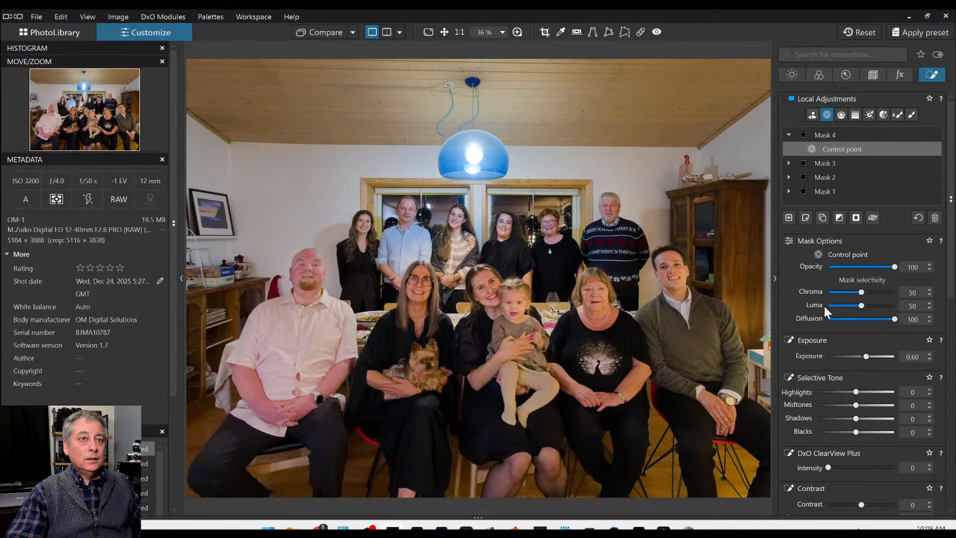
{"action": "left_click", "coordinate": [788, 218]}
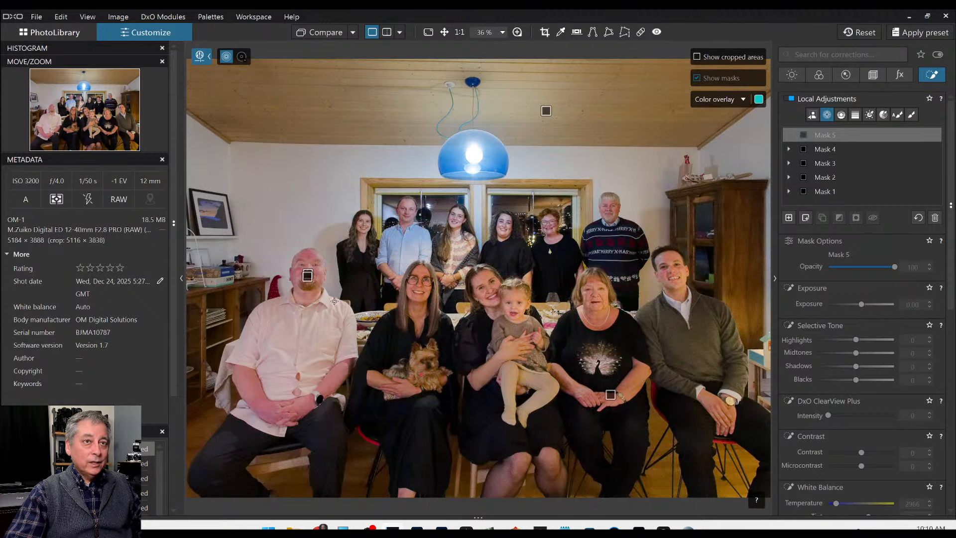
{"action": "scroll", "coordinate": [288, 263], "scroll_direction": "up", "scroll_amount": 5}
{"action": "scroll", "coordinate": [288, 263], "scroll_direction": "up", "scroll_amount": 3}
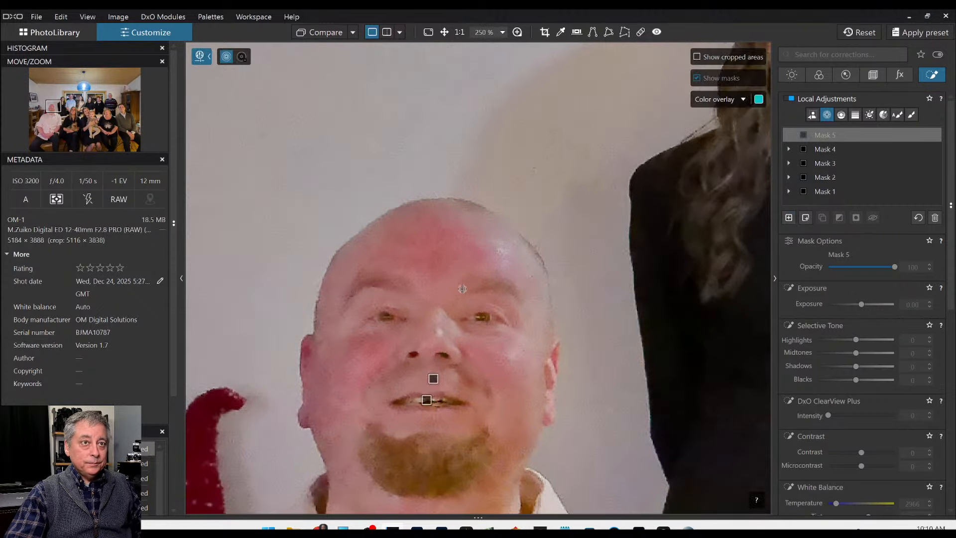
{"action": "left_click", "coordinate": [387, 318]}
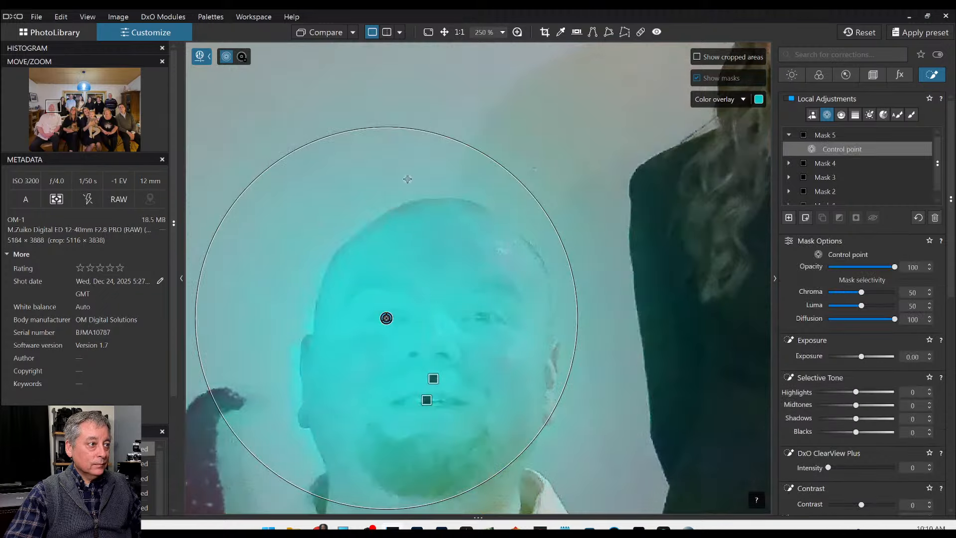
{"action": "left_click_drag", "start_coordinate": [425, 117], "coordinate": [386, 301]}
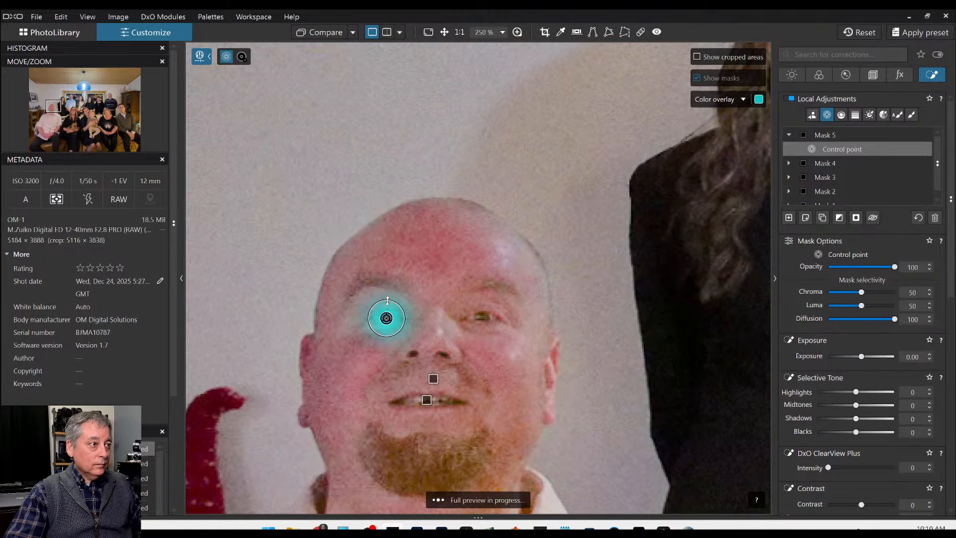
{"action": "left_click", "coordinate": [486, 318]}
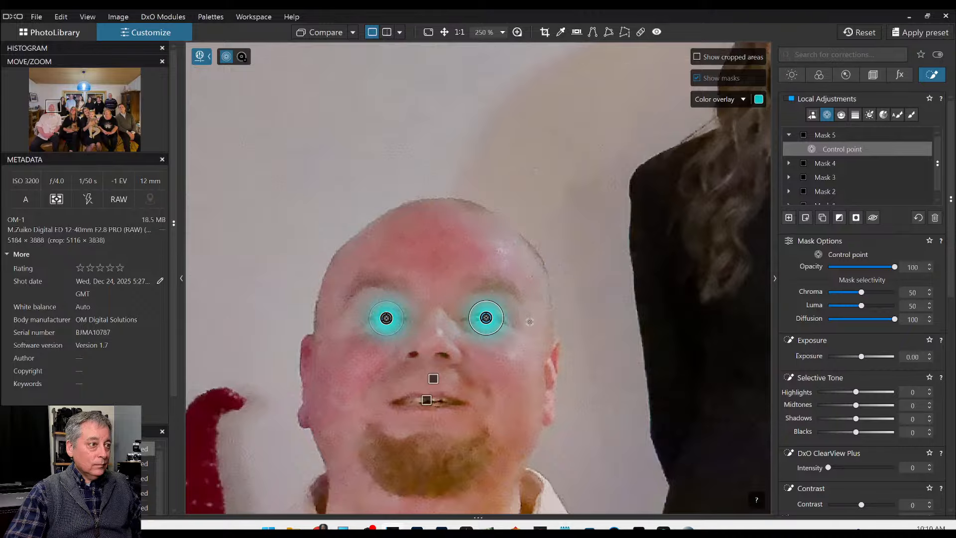
Step: Add control points on both eyes of the front-row woman in glasses, the woman holding the child, and the child
{"action": "left_click", "coordinate": [72, 110]}
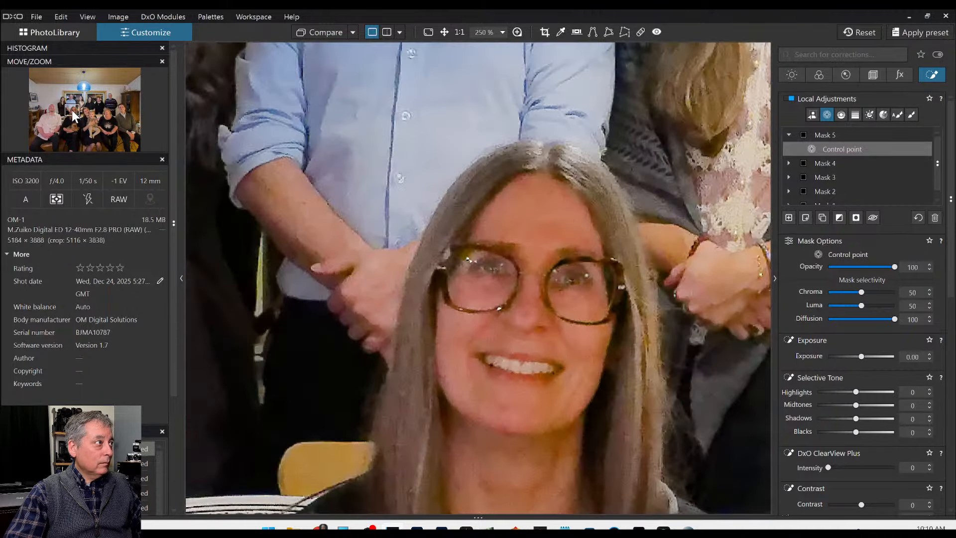
{"action": "left_click", "coordinate": [491, 268]}
{"action": "left_click", "coordinate": [567, 281]}
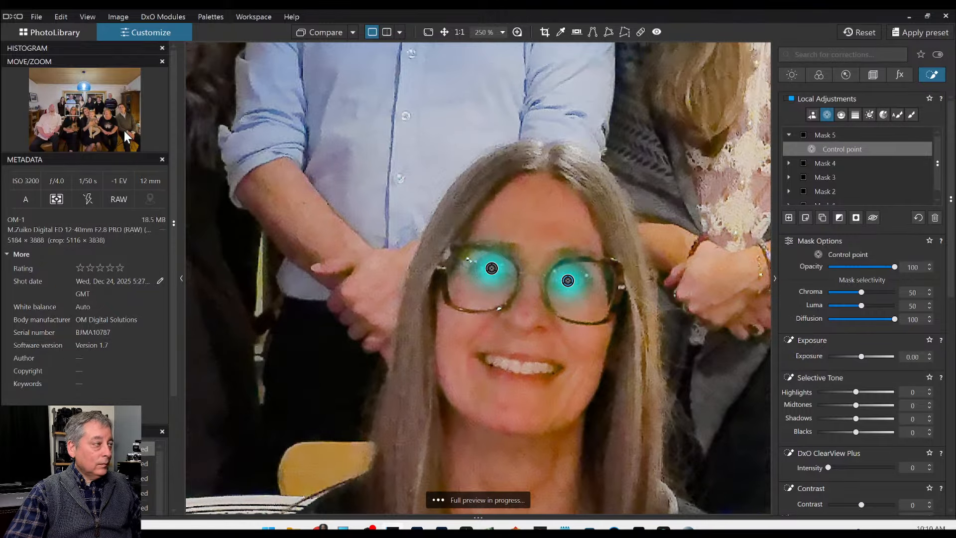
{"action": "left_click", "coordinate": [91, 112]}
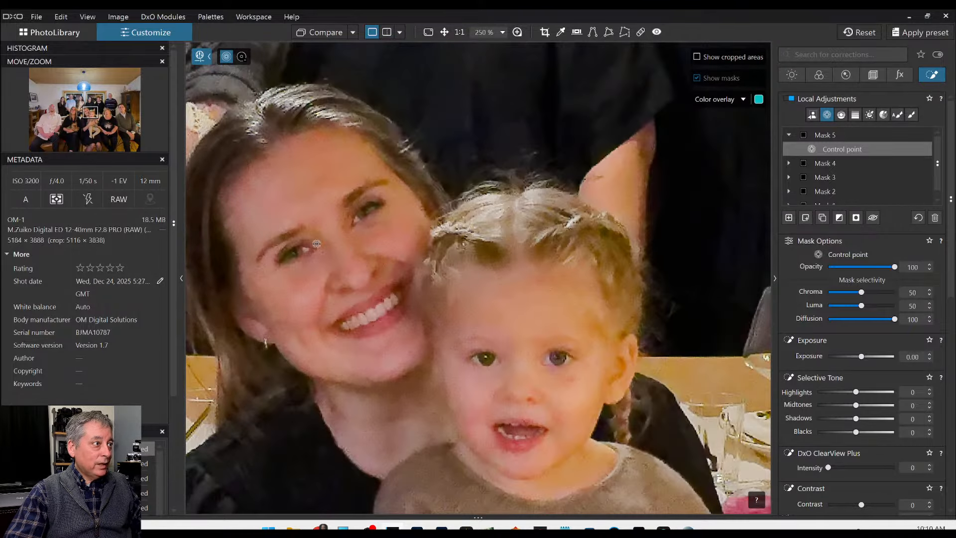
{"action": "left_click", "coordinate": [298, 251]}
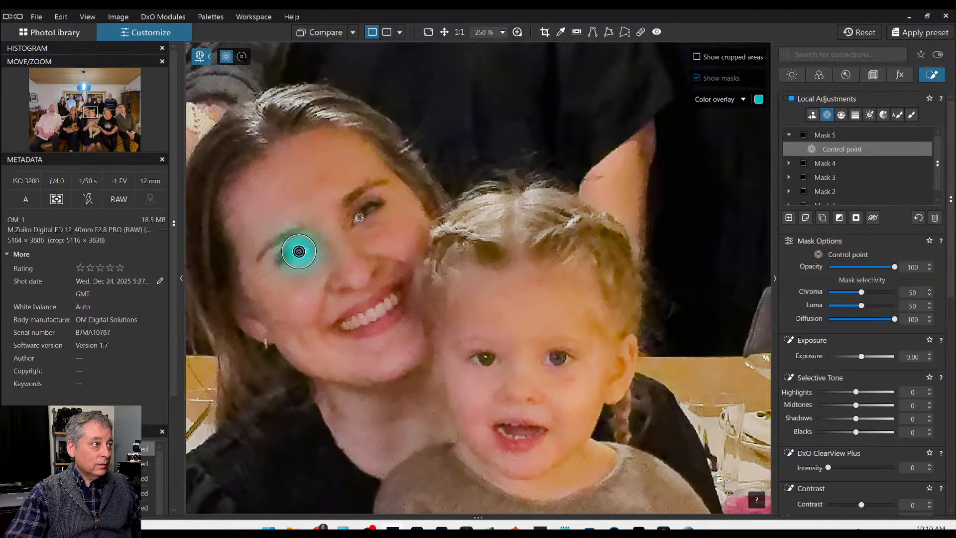
{"action": "left_click", "coordinate": [361, 215]}
{"action": "left_click", "coordinate": [489, 358]}
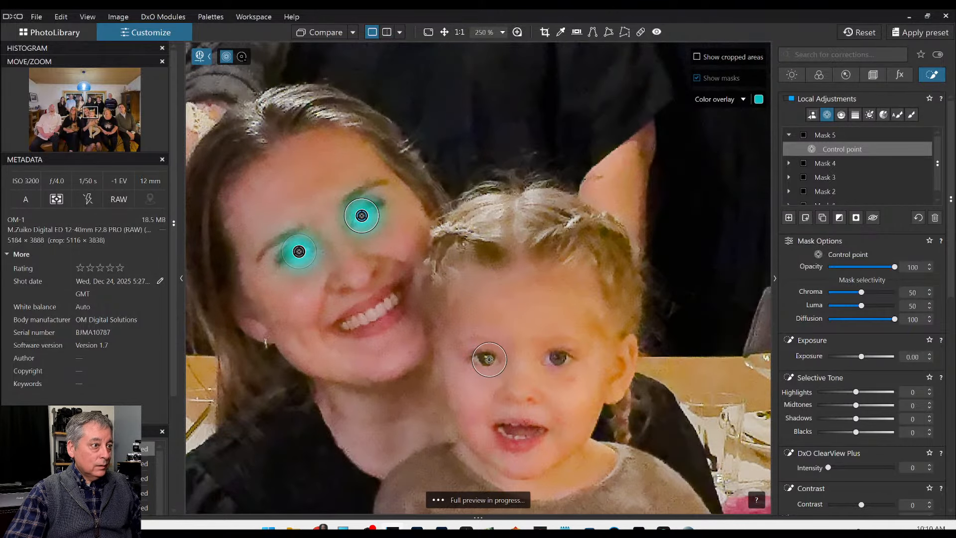
{"action": "left_click", "coordinate": [554, 357]}
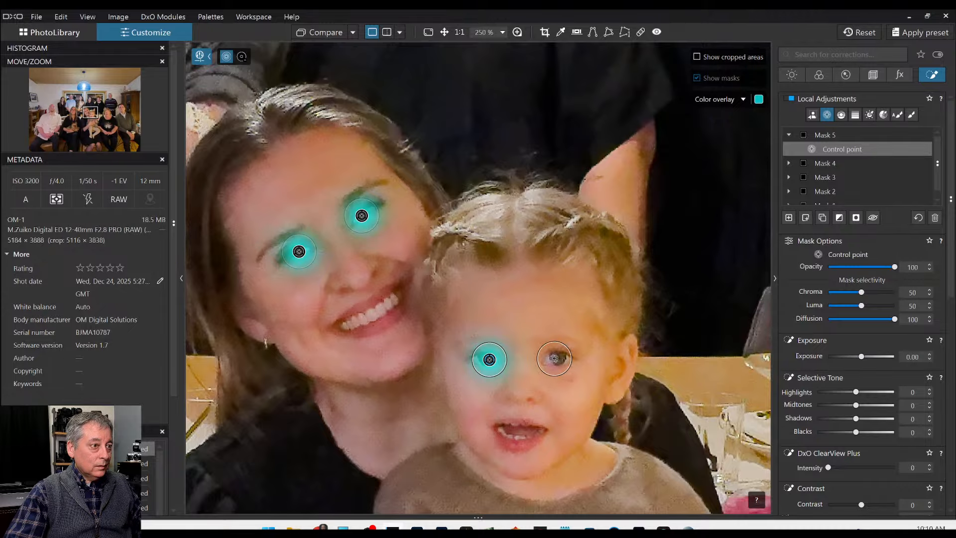
Step: Add control points on both eyes of the woman with the necklace and the dark-haired man in the front row
{"action": "left_click", "coordinate": [106, 114]}
{"action": "left_click", "coordinate": [453, 197]}
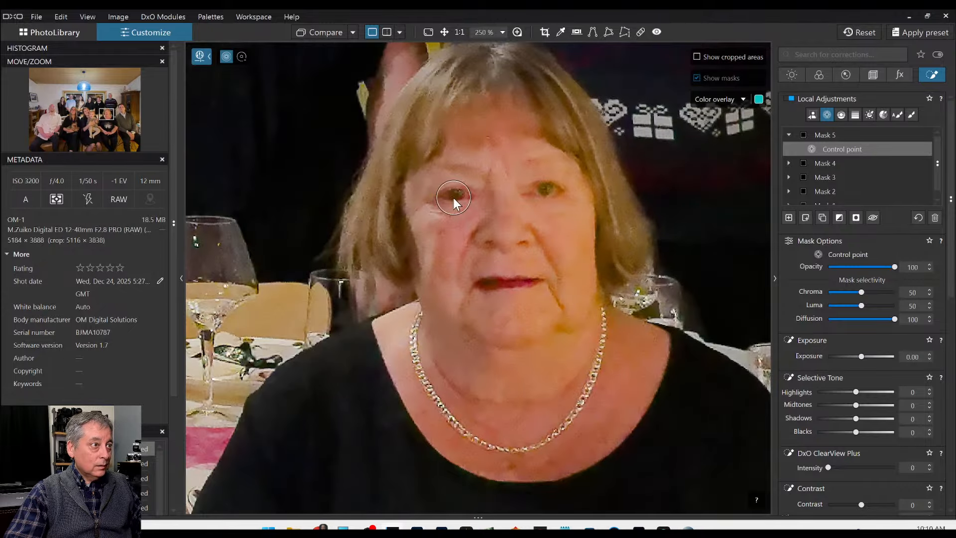
{"action": "left_click", "coordinate": [547, 190]}
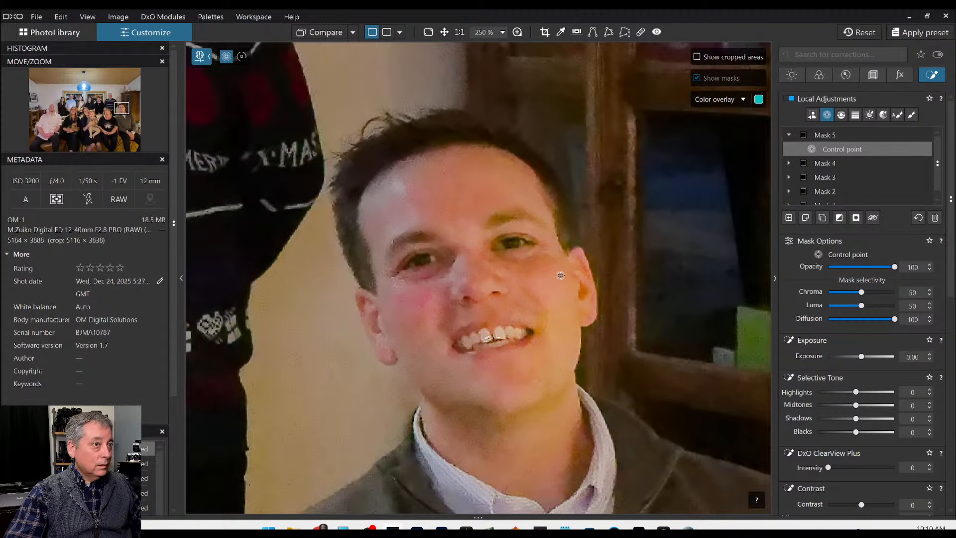
{"action": "left_click", "coordinate": [428, 260]}
{"action": "left_click", "coordinate": [508, 245]}
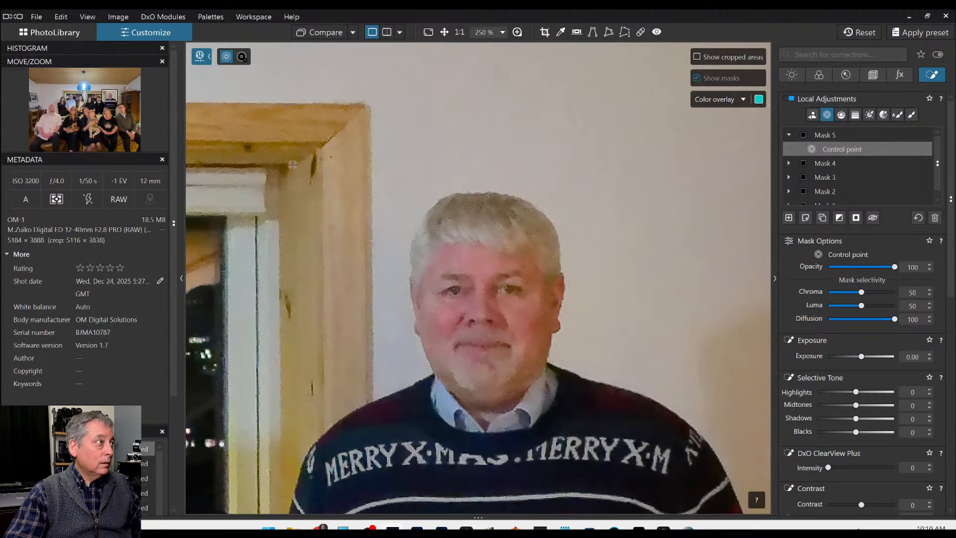
Step: Add control points on the eyes of the back-row man in the Christmas sweater, the woman in glasses, and the young woman in lace
{"action": "left_click", "coordinate": [454, 290]}
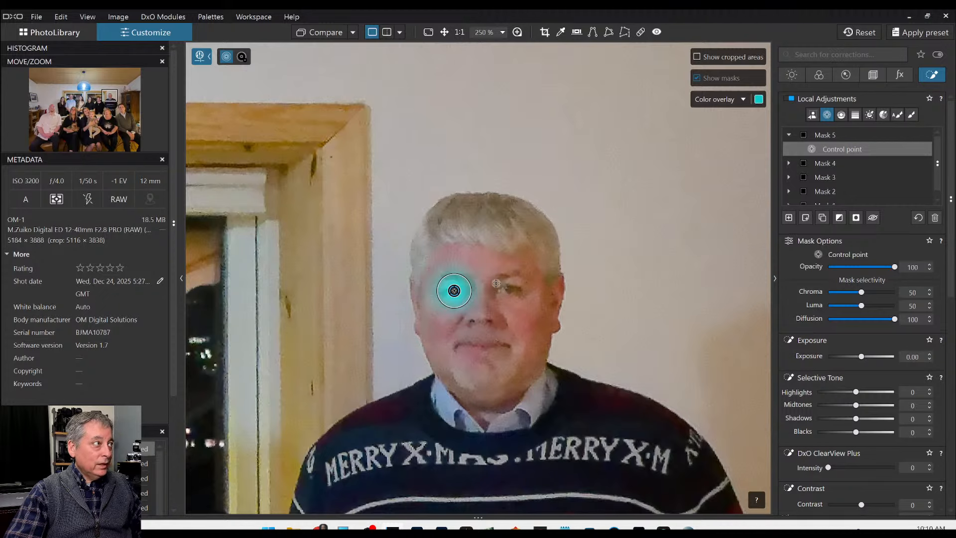
{"action": "left_click", "coordinate": [509, 289]}
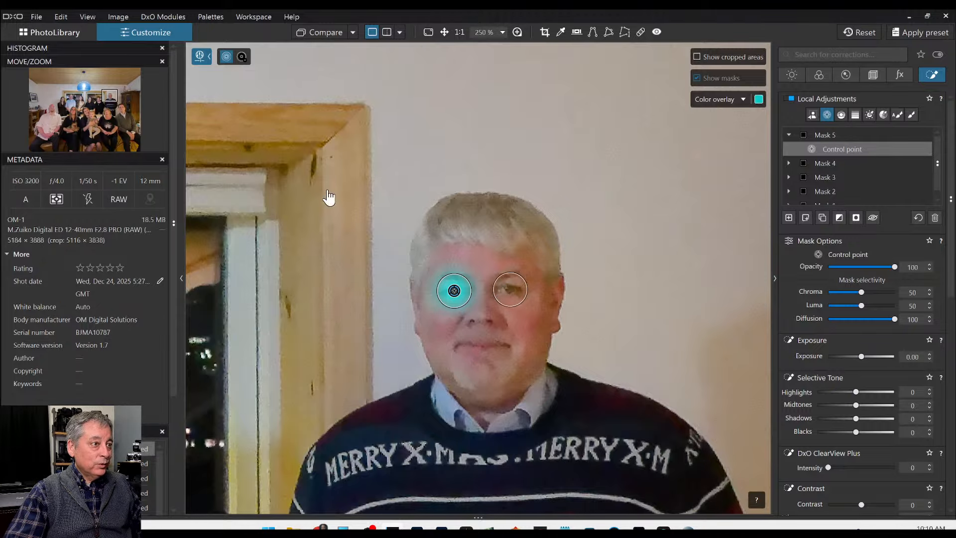
{"action": "left_click", "coordinate": [99, 100]}
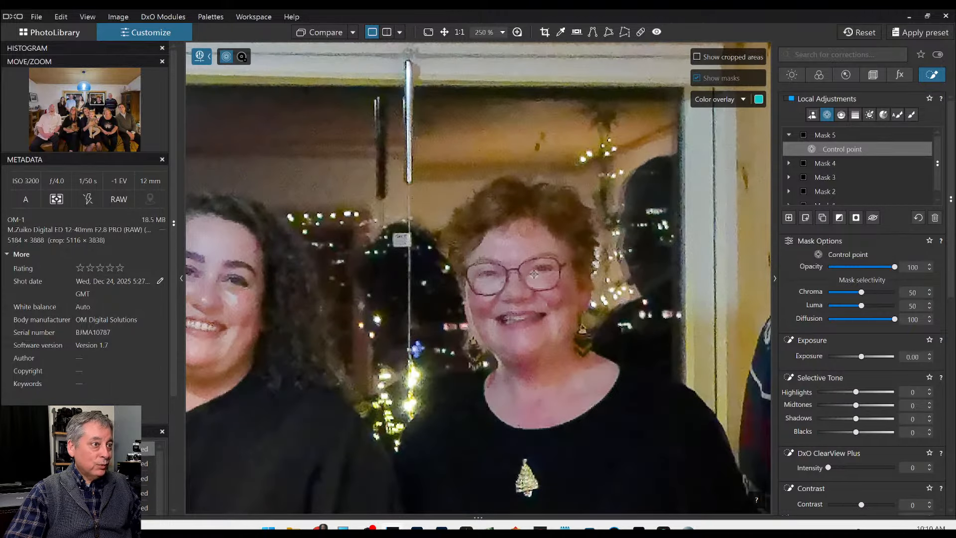
{"action": "left_click", "coordinate": [489, 275]}
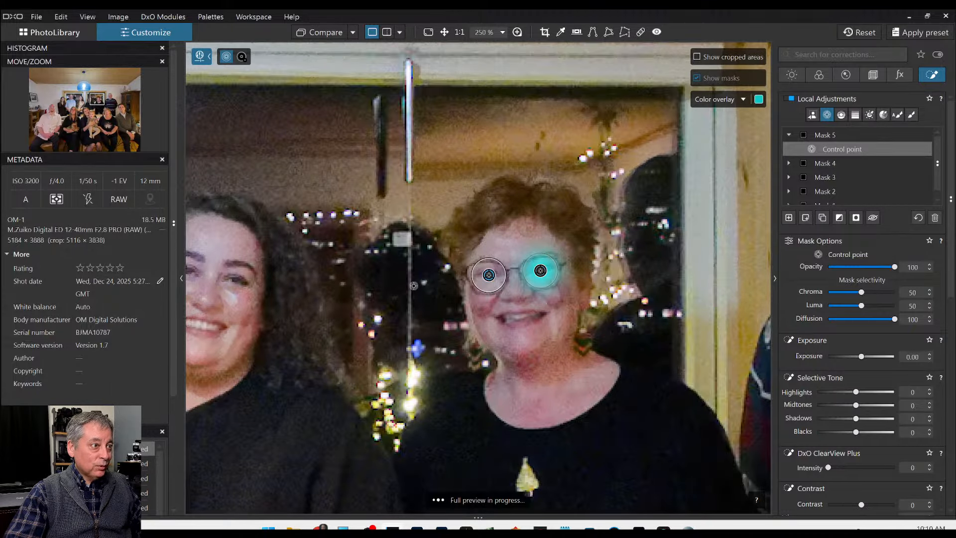
{"action": "left_click", "coordinate": [81, 97]}
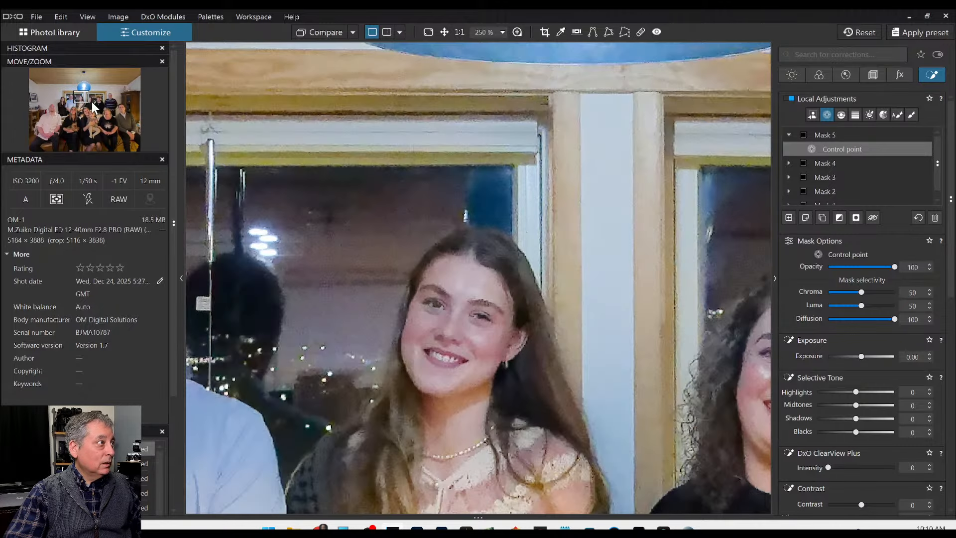
{"action": "left_click", "coordinate": [436, 305]}
{"action": "left_click", "coordinate": [480, 316]}
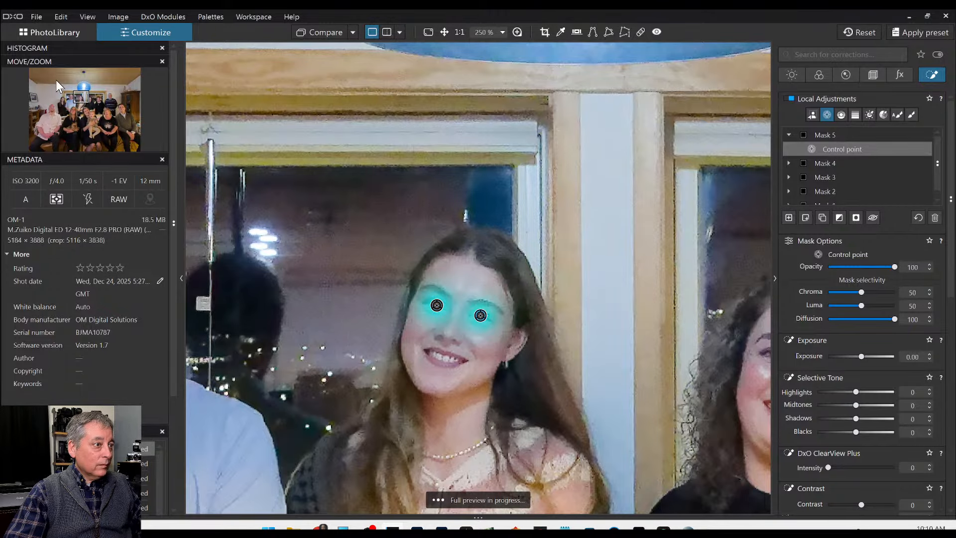
Step: Add control points on both eyes of the man in the blue shirt and the long-haired woman beside him
{"action": "left_click", "coordinate": [70, 97]}
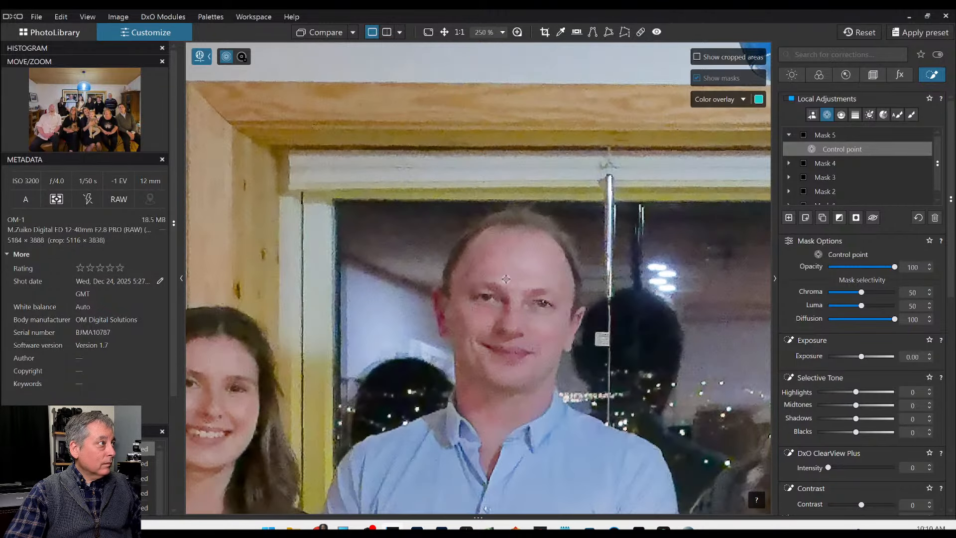
{"action": "left_click", "coordinate": [489, 298]}
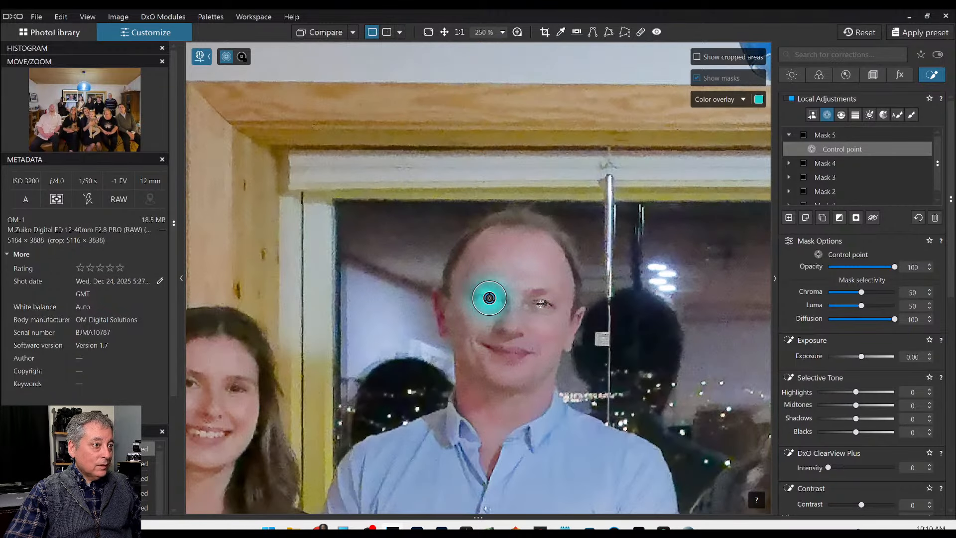
{"action": "left_click", "coordinate": [541, 304]}
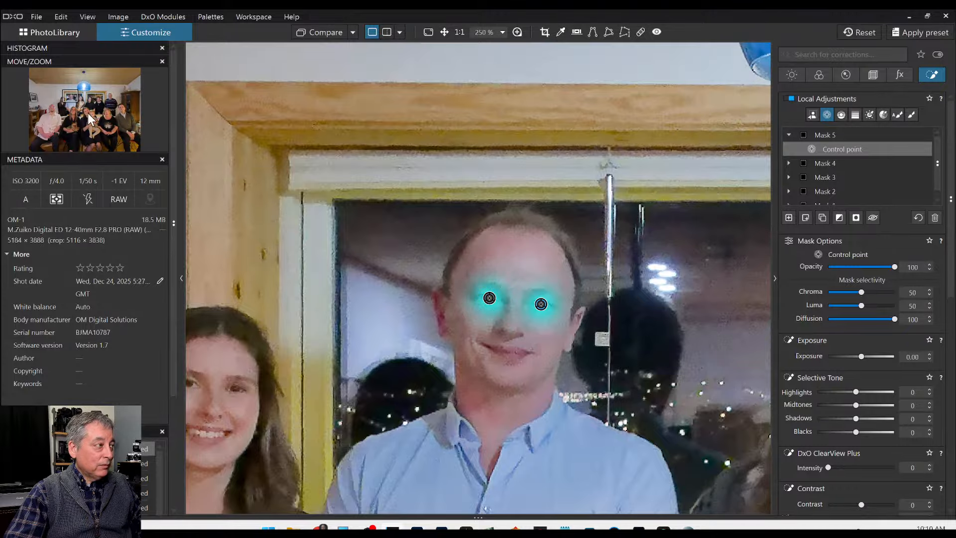
{"action": "left_click", "coordinate": [61, 99]}
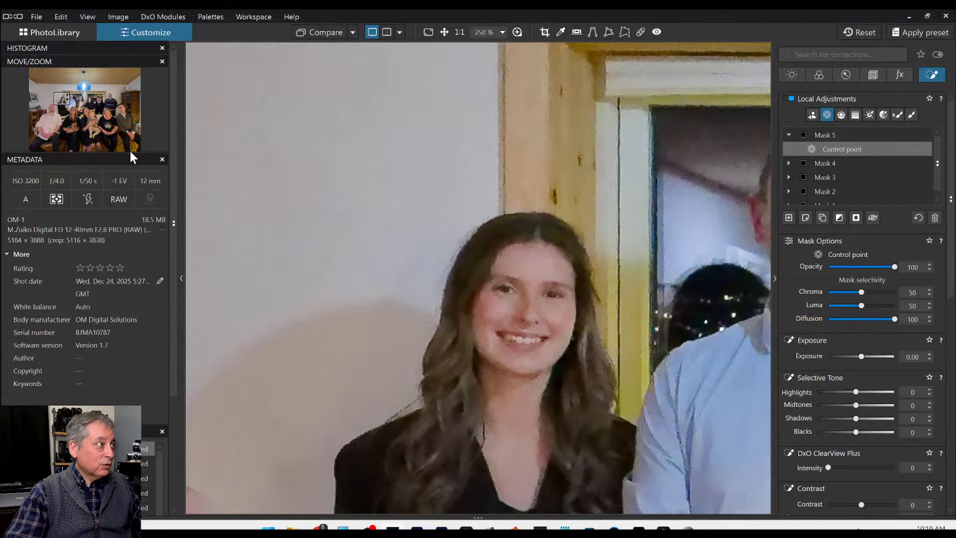
{"action": "left_click", "coordinate": [506, 288]}
{"action": "left_click", "coordinate": [552, 296]}
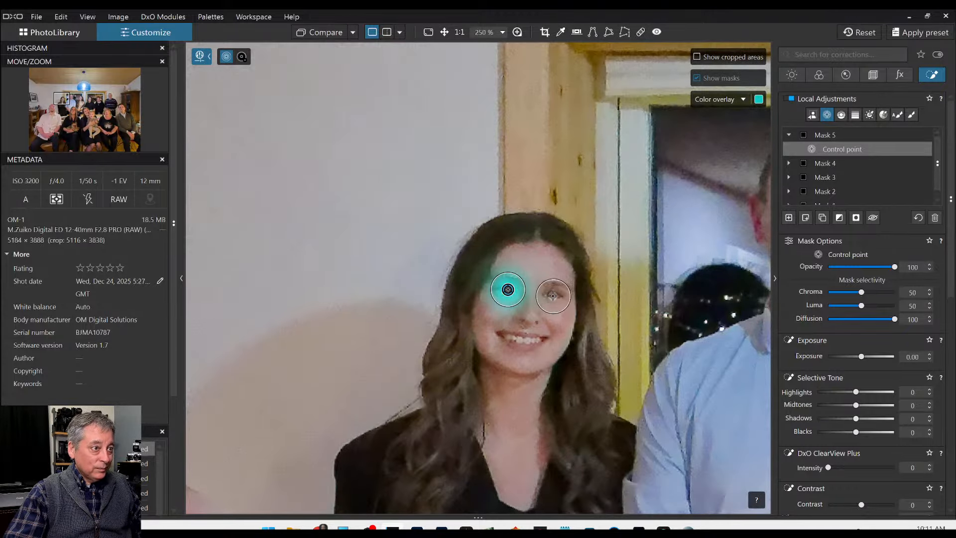
Step: Set the eye mask's highlights to 37 and inspect the effect on the eyes of the man in the blue shirt
{"action": "key", "text": "ctrl+0"}
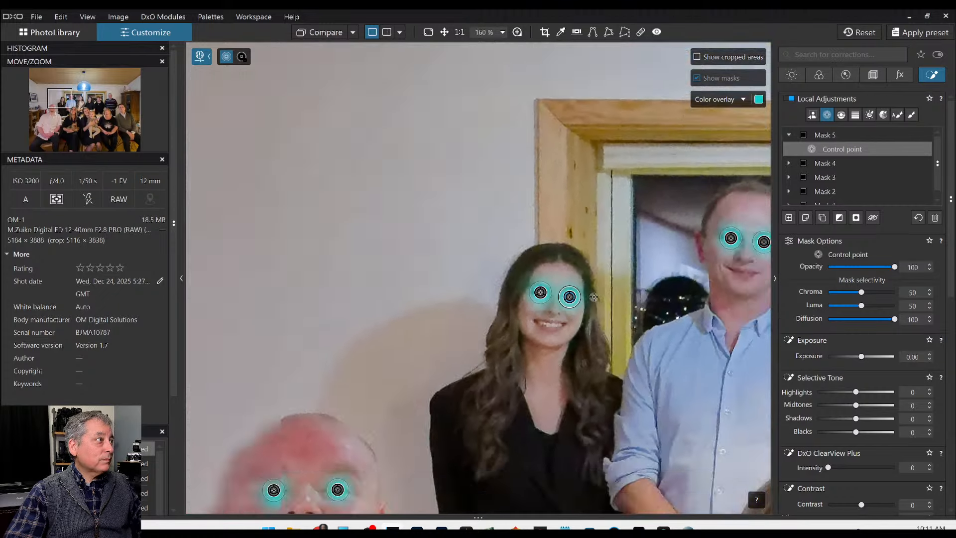
{"action": "scroll", "coordinate": [587, 293], "scroll_direction": "up", "scroll_amount": 1}
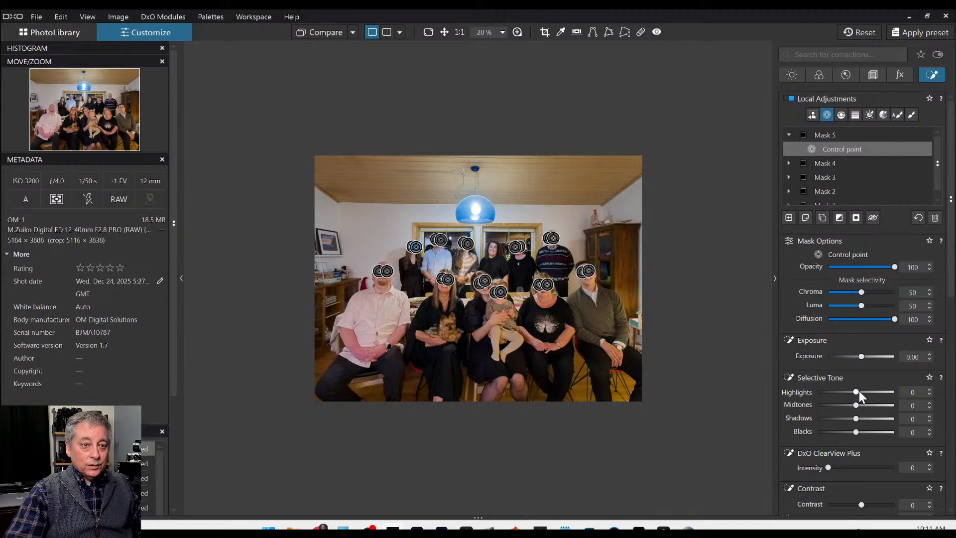
{"action": "mouse_move", "coordinate": [859, 391]}
{"action": "left_mouse_down"}
{"action": "mouse_move", "coordinate": [890, 399]}
{"action": "mouse_move", "coordinate": [871, 392]}
{"action": "left_mouse_up"}
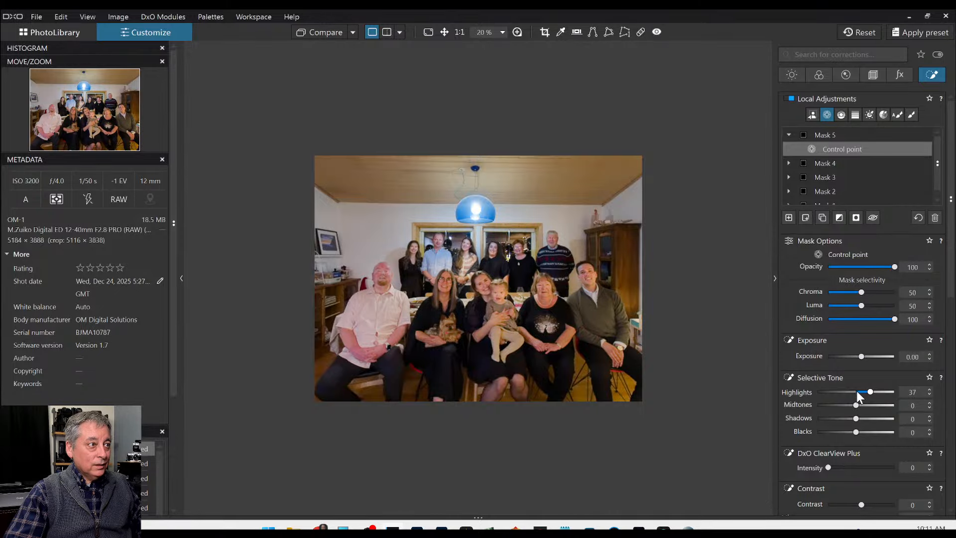
{"action": "scroll", "coordinate": [479, 239], "scroll_direction": "up", "scroll_amount": 8}
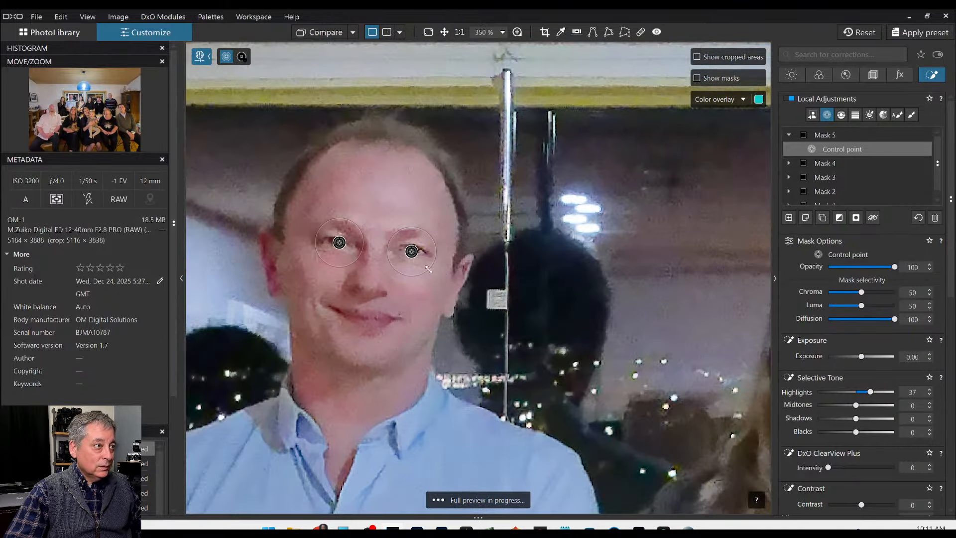
Step: Shrink the eye control points on the man in the blue shirt, and add points on both eyes of the curly-haired woman in black
{"action": "left_click_drag", "start_coordinate": [428, 269], "coordinate": [413, 255]}
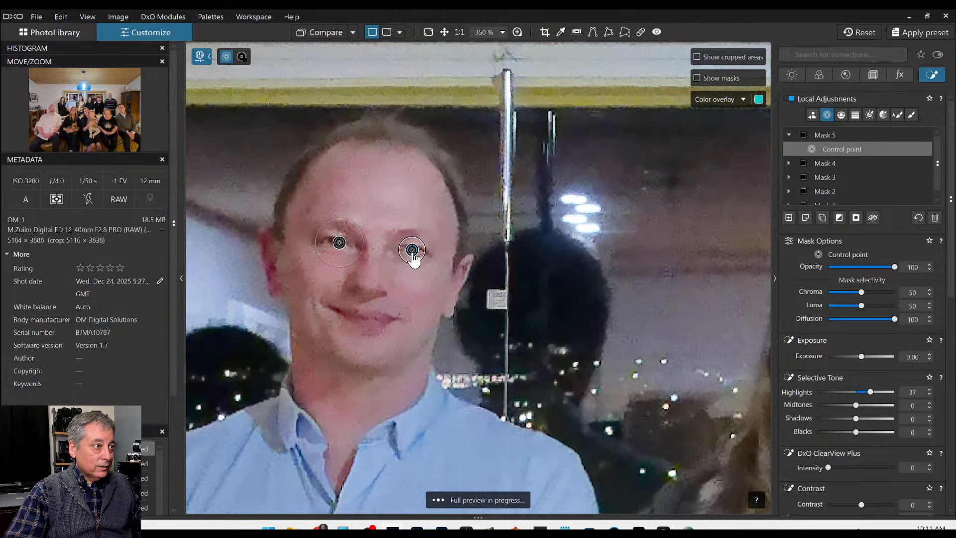
{"action": "left_click", "coordinate": [342, 245]}
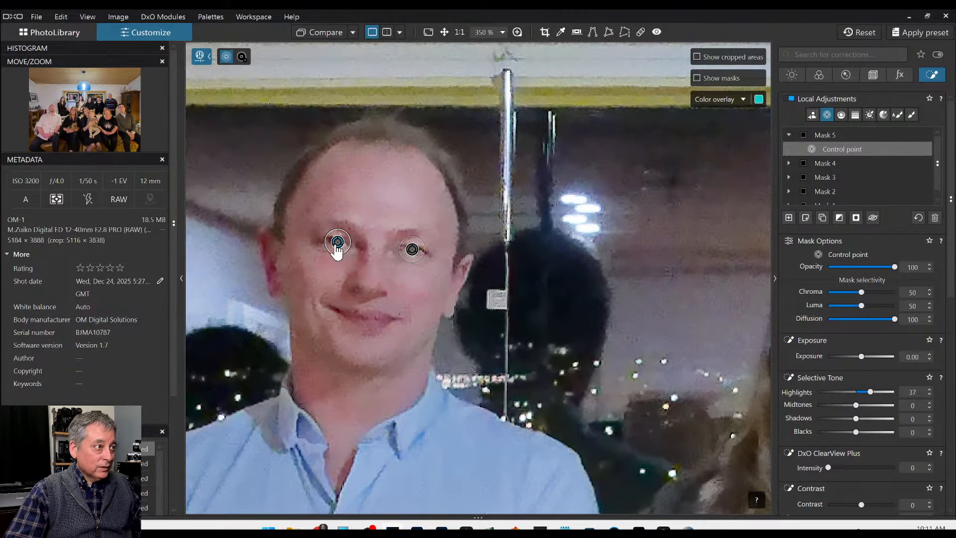
{"action": "scroll", "coordinate": [316, 264], "scroll_direction": "down", "scroll_amount": 3}
{"action": "left_click", "coordinate": [519, 282]}
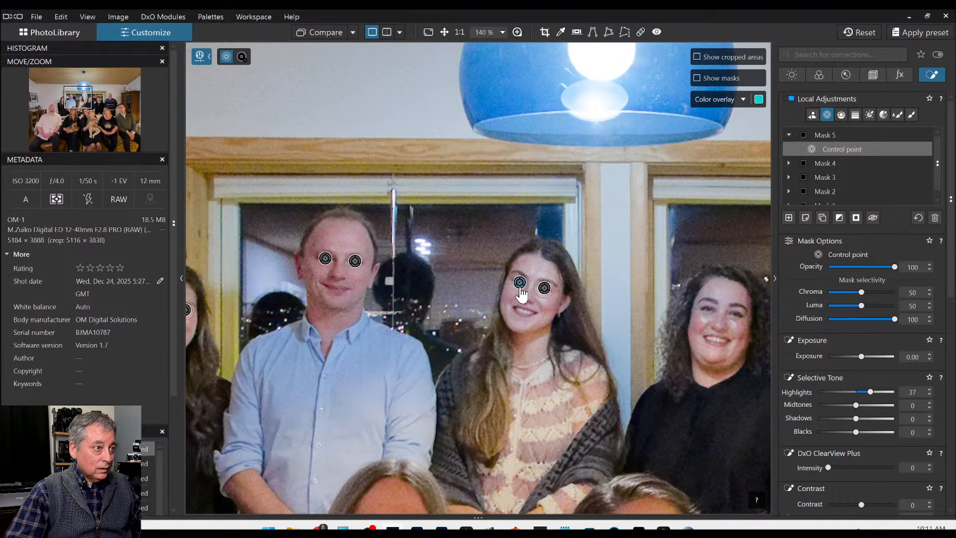
{"action": "left_click", "coordinate": [708, 309]}
{"action": "left_click", "coordinate": [735, 314]}
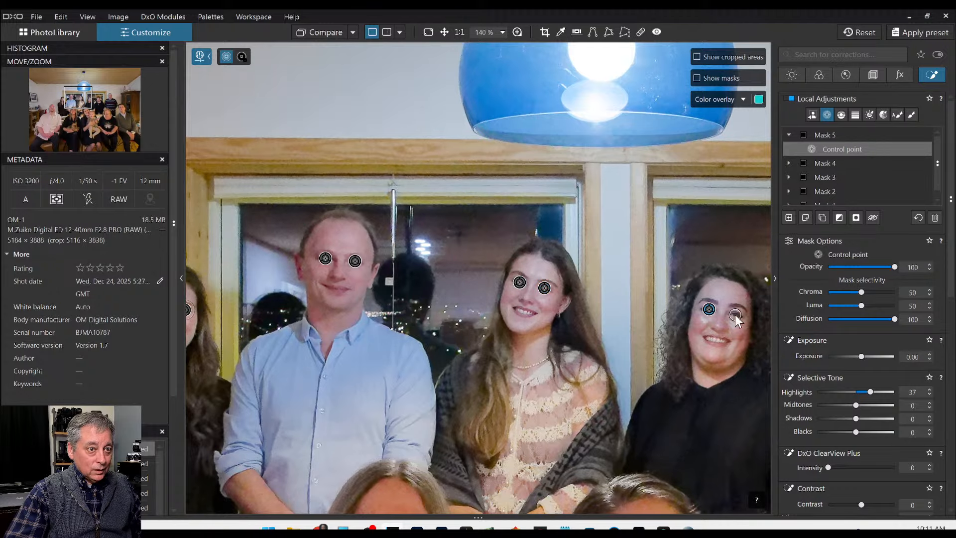
Step: Shrink the control points on both eyes of the bald man in the pink shirt so they cover only the eyes
{"action": "scroll", "coordinate": [503, 343], "scroll_direction": "down", "scroll_amount": 2}
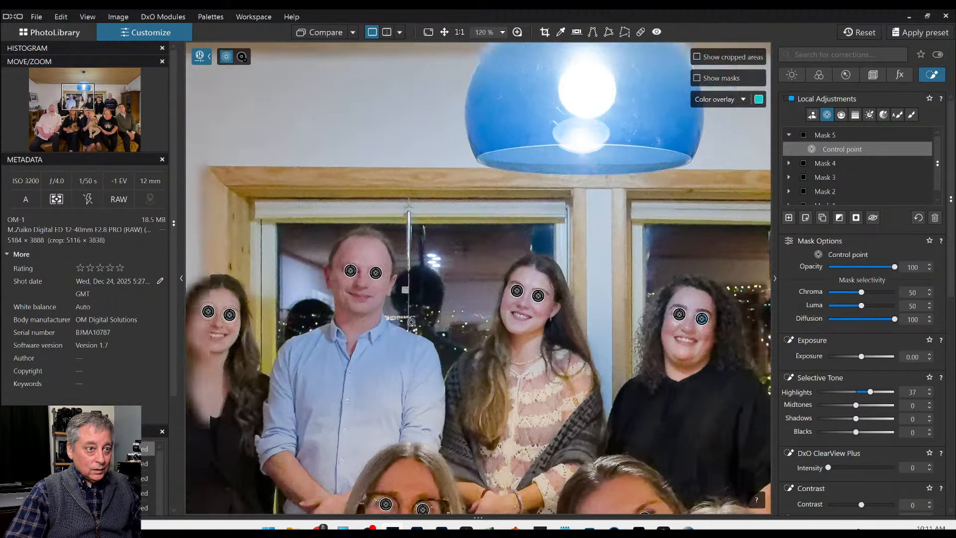
{"action": "scroll", "coordinate": [411, 323], "scroll_direction": "down", "scroll_amount": 2}
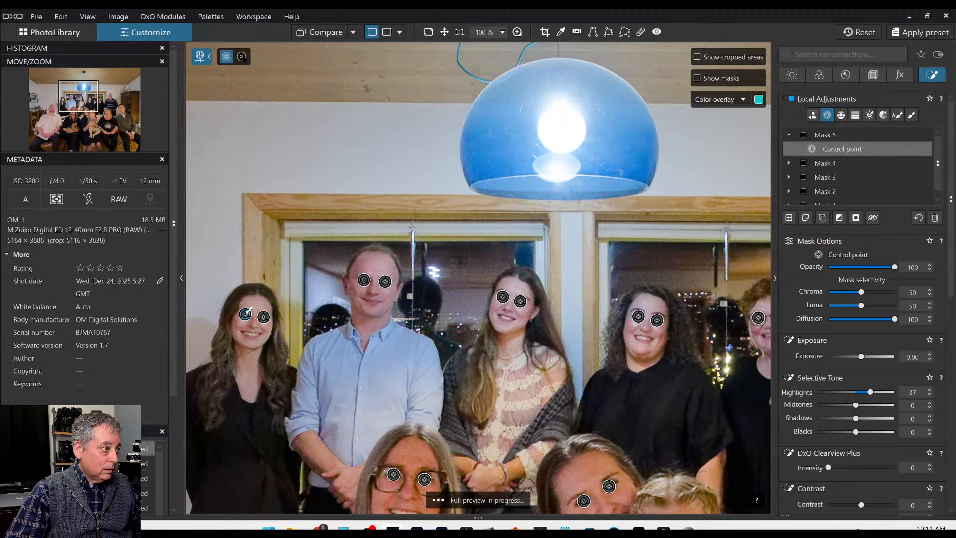
{"action": "scroll", "coordinate": [369, 360], "scroll_direction": "down", "scroll_amount": 3}
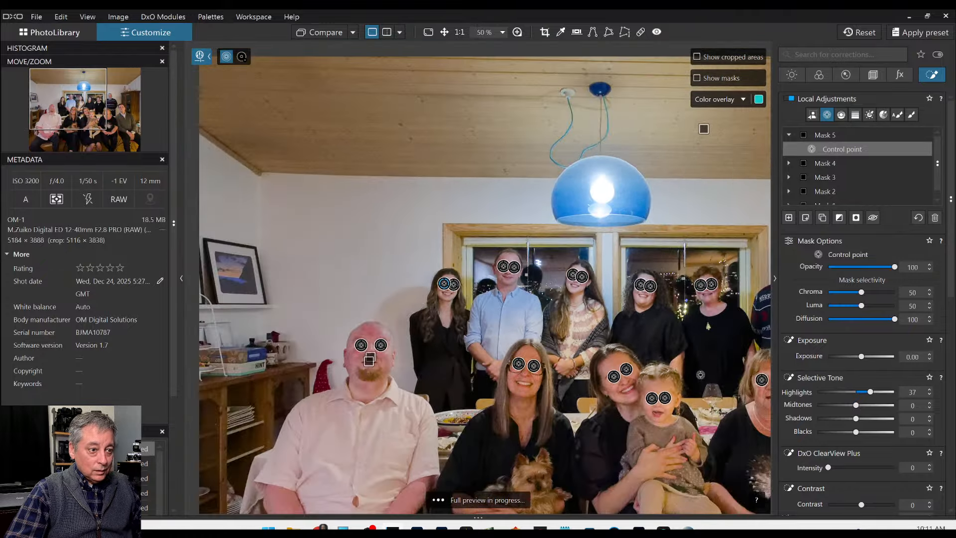
{"action": "scroll", "coordinate": [381, 346], "scroll_direction": "up", "scroll_amount": 2}
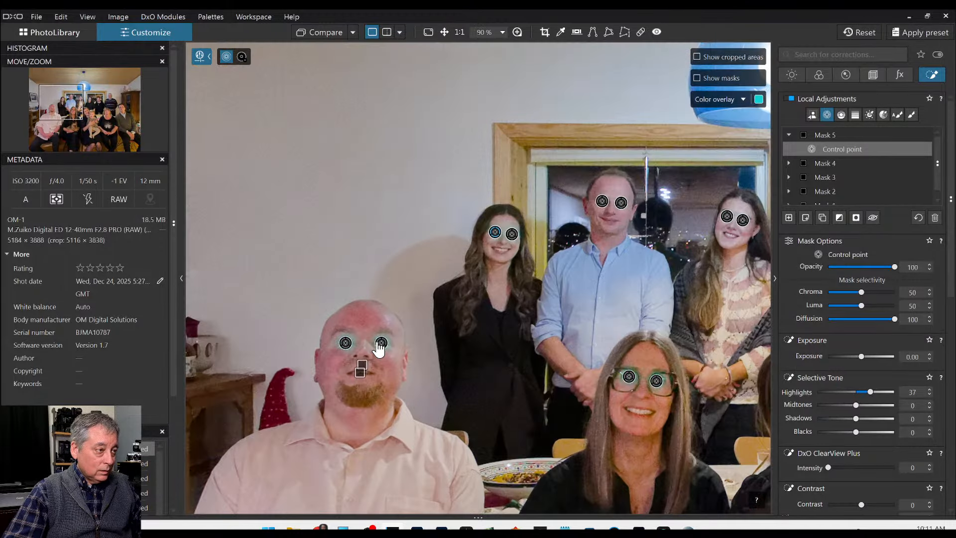
{"action": "scroll", "coordinate": [379, 348], "scroll_direction": "up", "scroll_amount": 3}
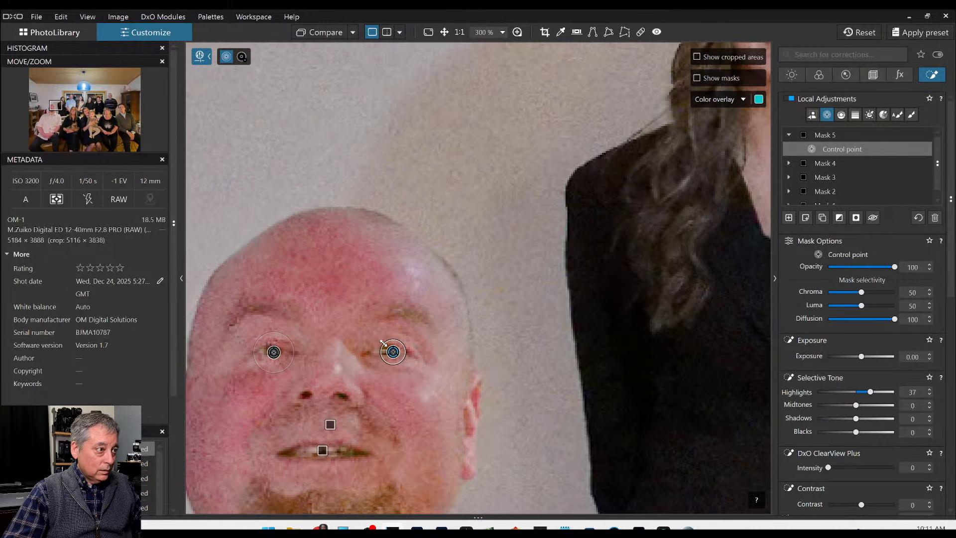
{"action": "scroll", "coordinate": [276, 344], "scroll_direction": "down", "scroll_amount": 5}
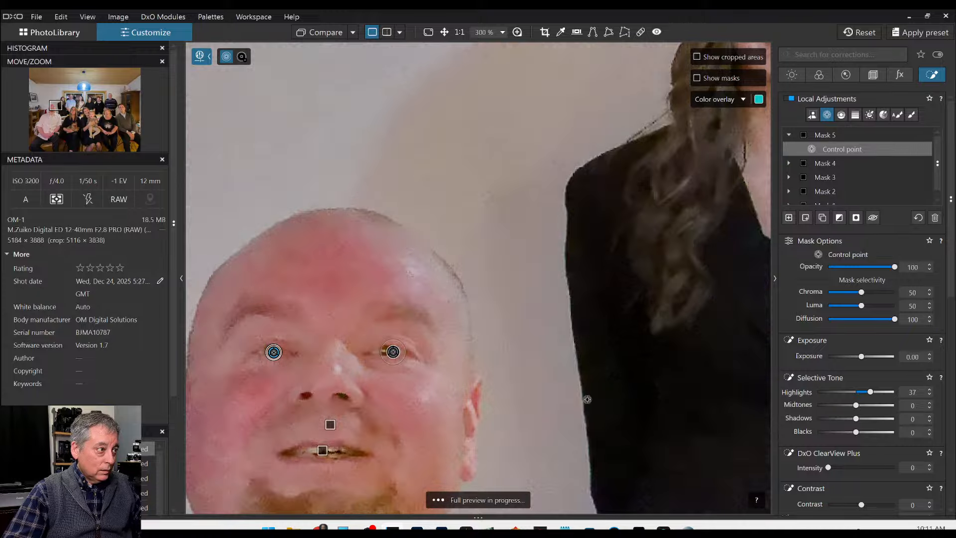
{"action": "scroll", "coordinate": [689, 423], "scroll_direction": "down", "scroll_amount": 2}
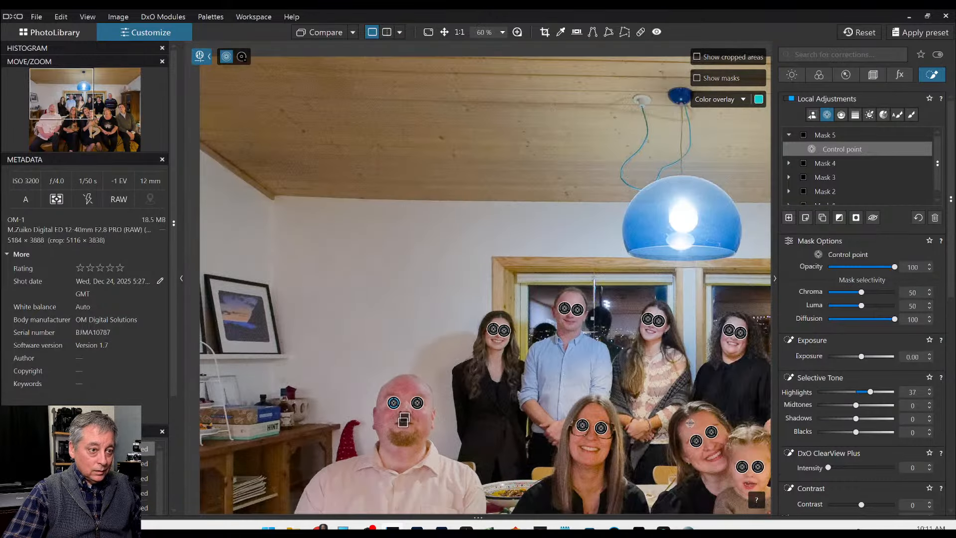
Step: Set the eye mask's highlights to 67 and shrink the control points on both eyes of the back-row woman in glasses
{"action": "scroll", "coordinate": [689, 422], "scroll_direction": "down", "scroll_amount": 2}
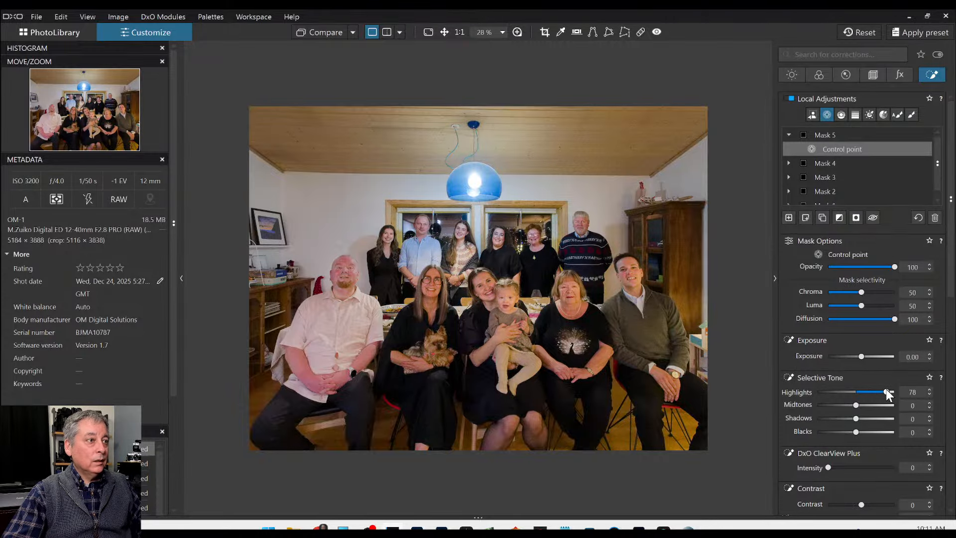
{"action": "scroll", "coordinate": [554, 232], "scroll_direction": "up", "scroll_amount": 4}
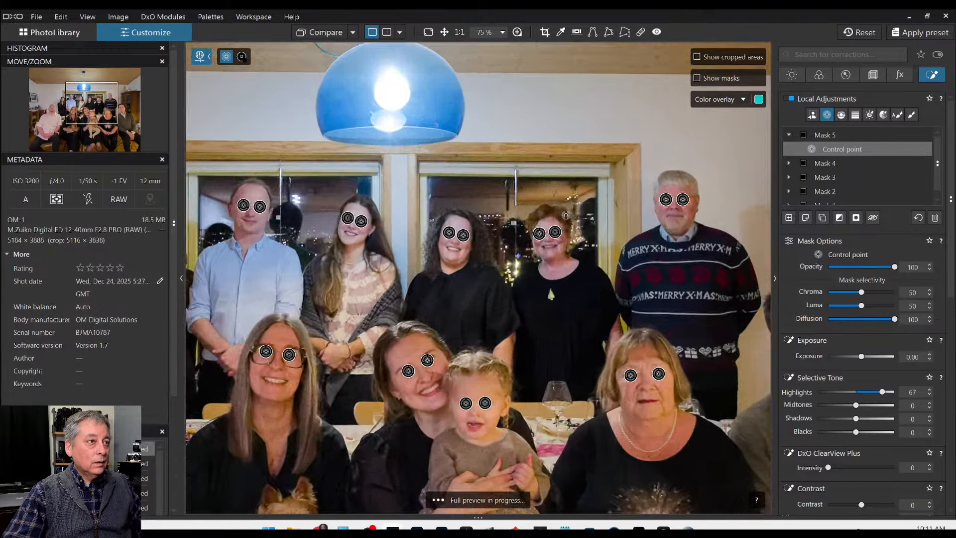
{"action": "scroll", "coordinate": [554, 231], "scroll_direction": "up", "scroll_amount": 3}
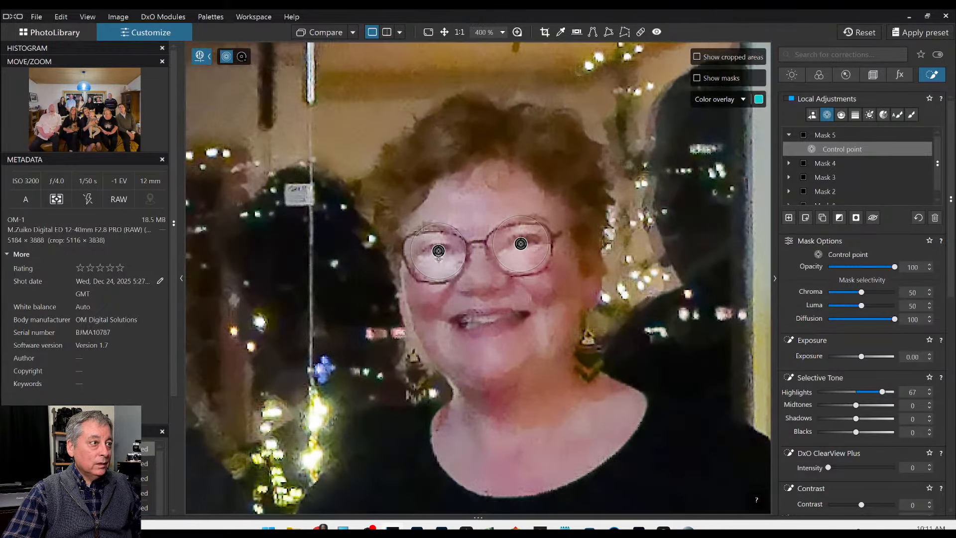
{"action": "left_click_drag", "start_coordinate": [432, 278], "coordinate": [434, 265]}
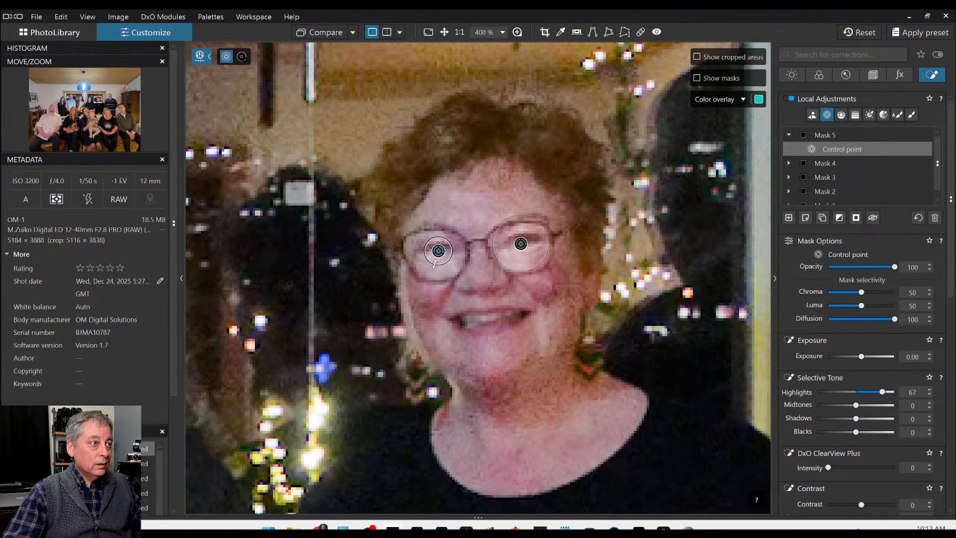
{"action": "left_click", "coordinate": [521, 244]}
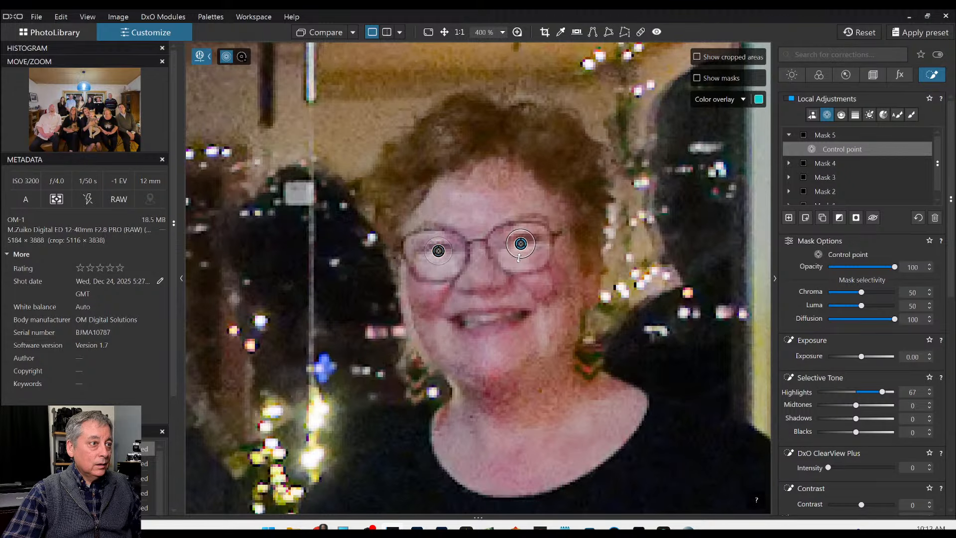
{"action": "scroll", "coordinate": [504, 284], "scroll_direction": "down", "scroll_amount": 5}
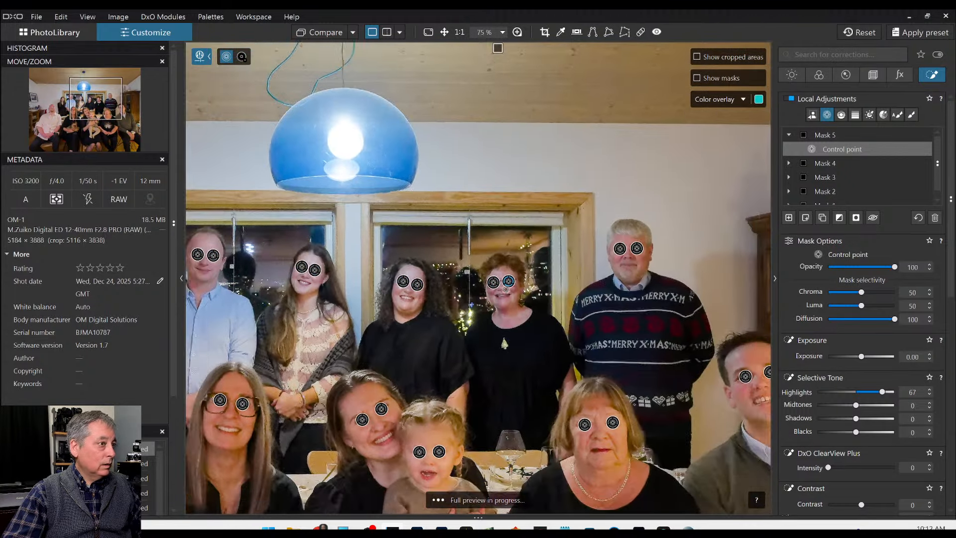
Step: Compare the whole photo with and without the Mask 5 eye control points by toggling their visibility several times
{"action": "scroll", "coordinate": [505, 289], "scroll_direction": "down", "scroll_amount": 2}
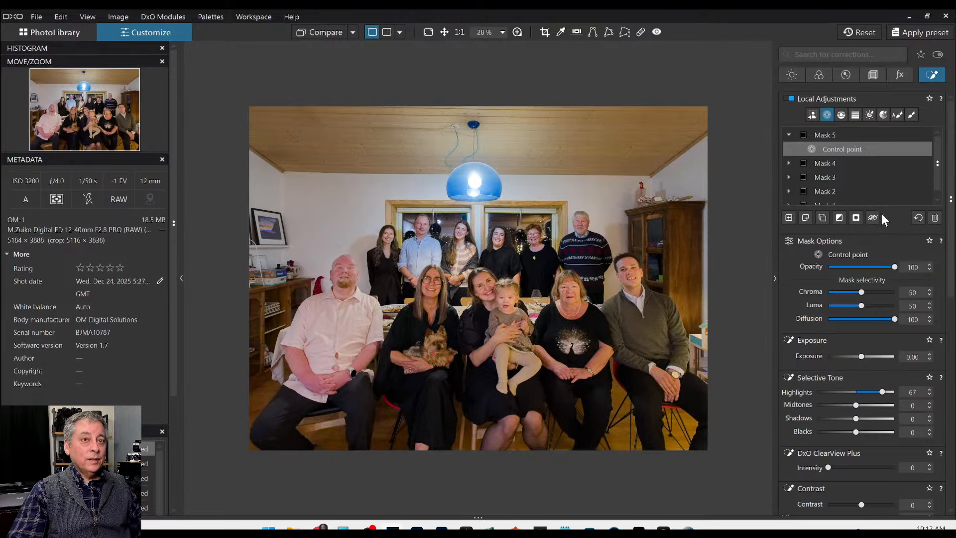
{"action": "left_click", "coordinate": [872, 219]}
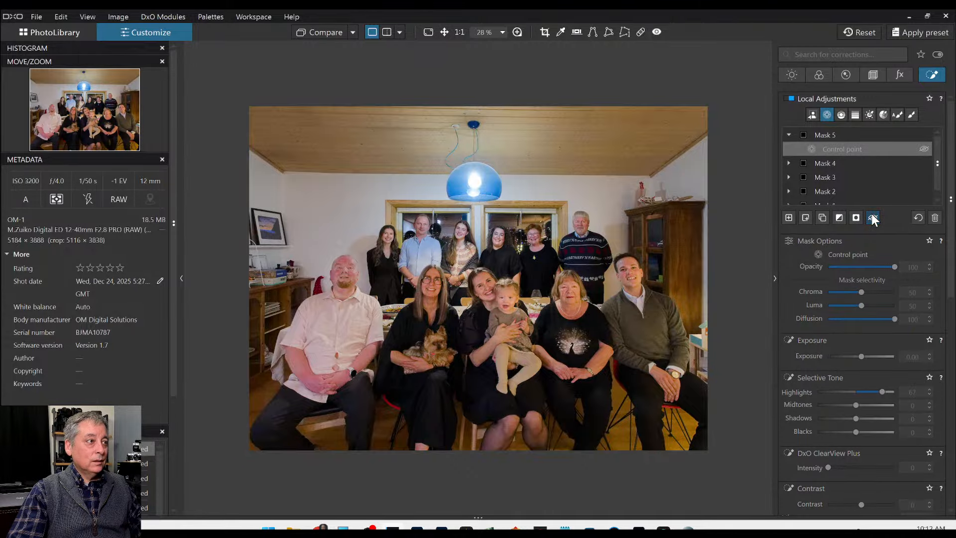
{"action": "left_click", "coordinate": [873, 218]}
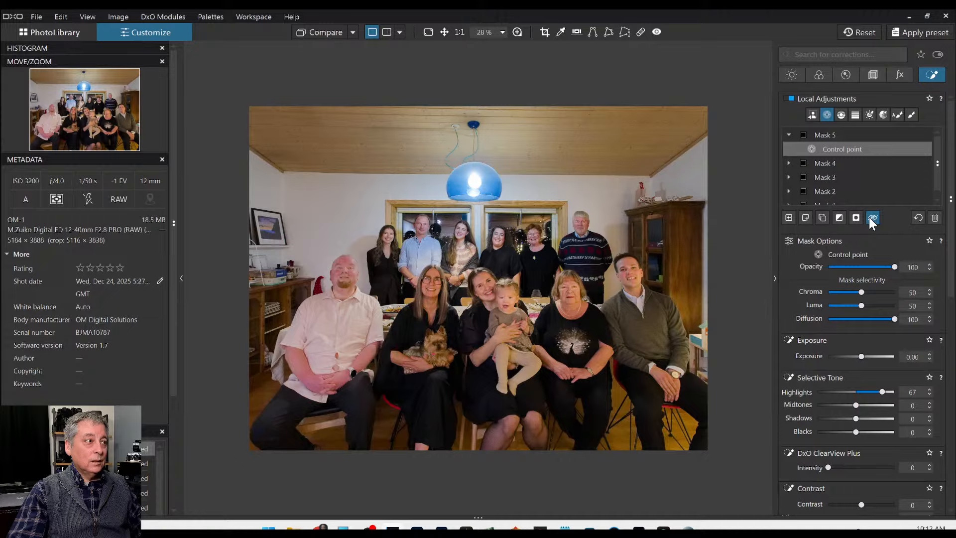
{"action": "left_click", "coordinate": [871, 219]}
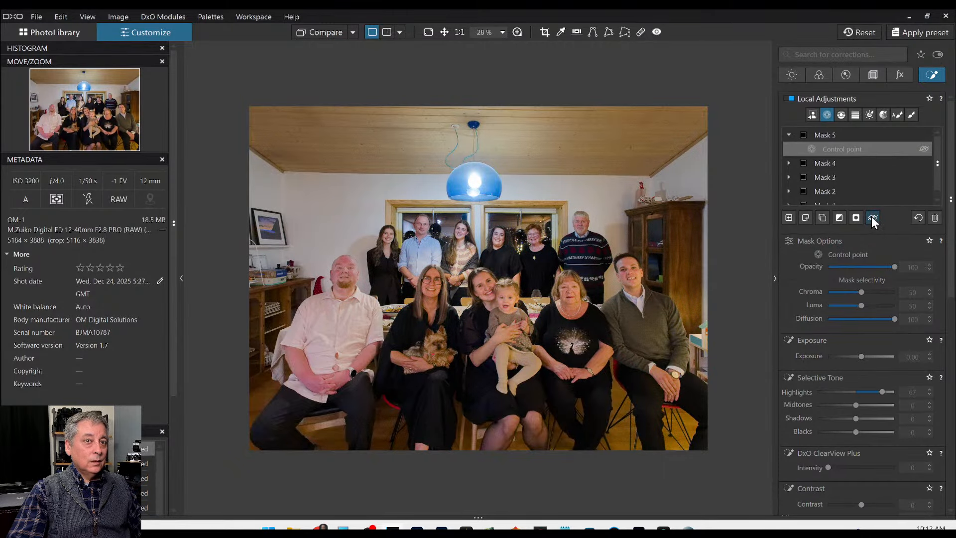
{"action": "left_click", "coordinate": [871, 219]}
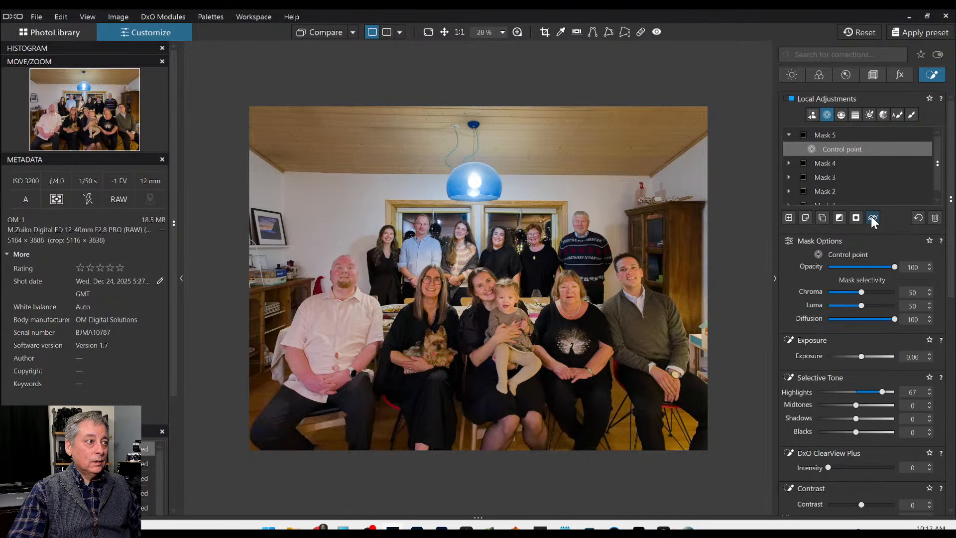
{"action": "left_click", "coordinate": [872, 219]}
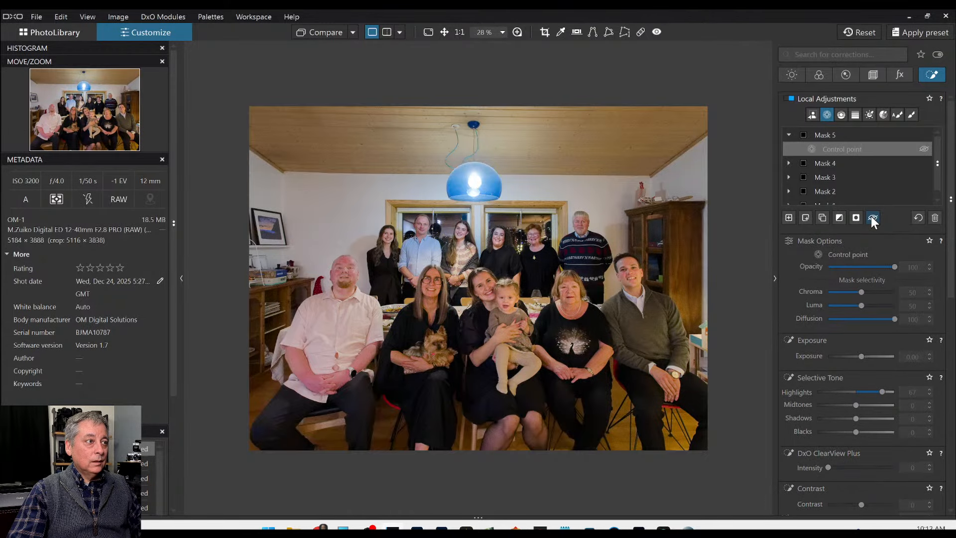
{"action": "left_click", "coordinate": [872, 219]}
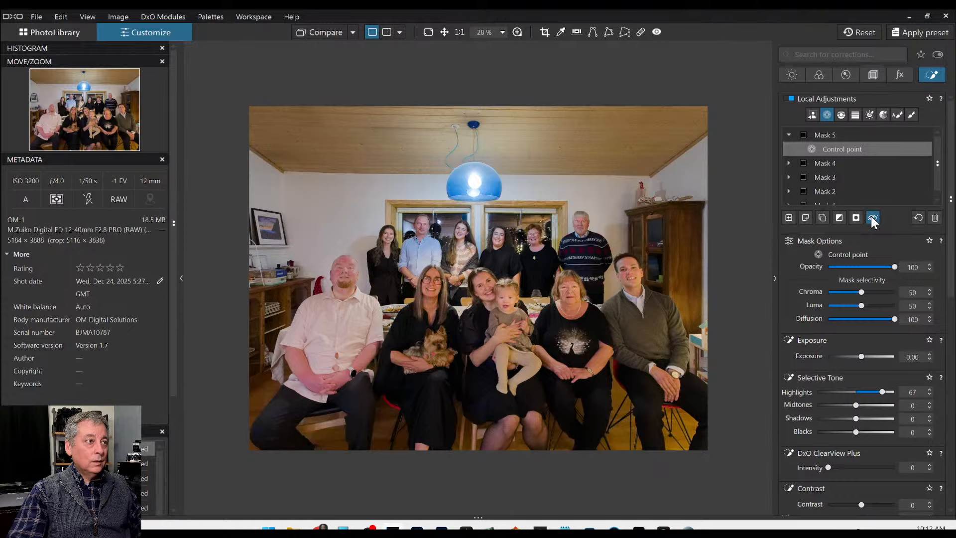
{"action": "left_click", "coordinate": [871, 219]}
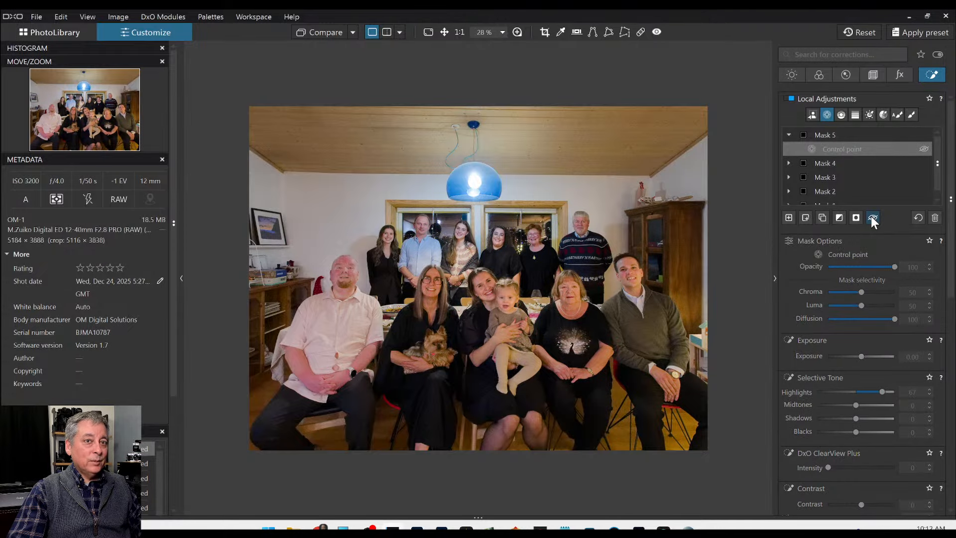
{"action": "left_click", "coordinate": [872, 219]}
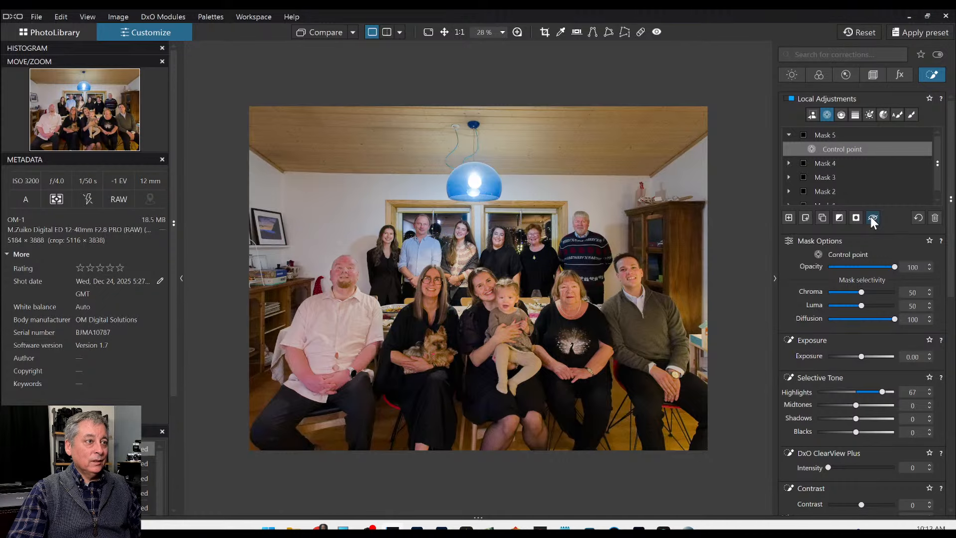
{"action": "left_click", "coordinate": [872, 219]}
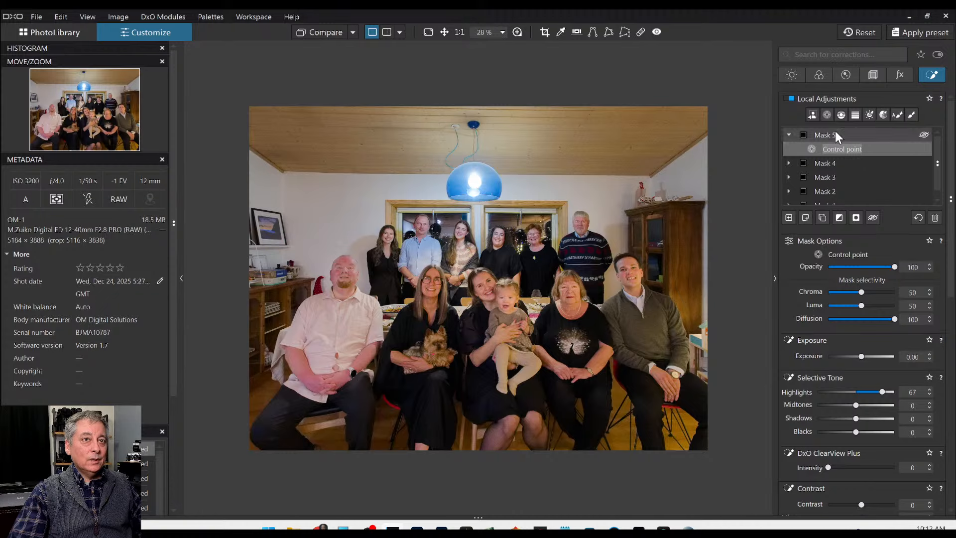
Step: Shrink the control point on one eye of the front-row woman with the necklace and recenter it on that eye
{"action": "left_click", "coordinate": [826, 114]}
{"action": "scroll", "coordinate": [580, 296], "scroll_direction": "up", "scroll_amount": 6}
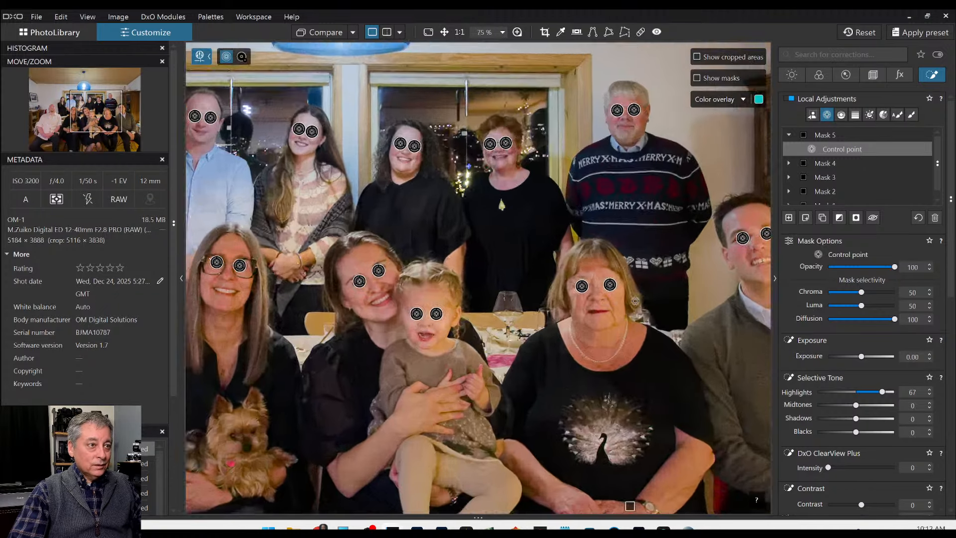
{"action": "scroll", "coordinate": [630, 300], "scroll_direction": "up", "scroll_amount": 3}
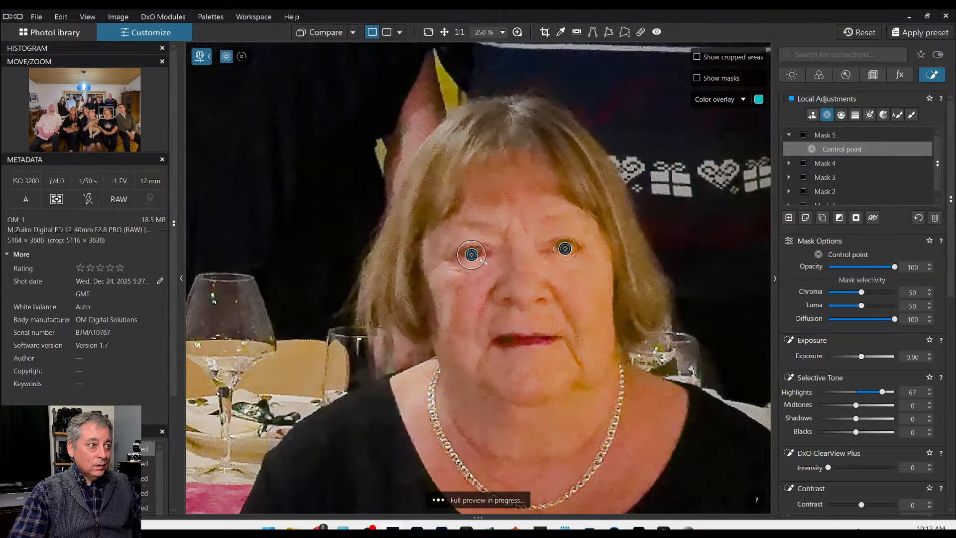
{"action": "left_click_drag", "start_coordinate": [471, 255], "coordinate": [474, 254]}
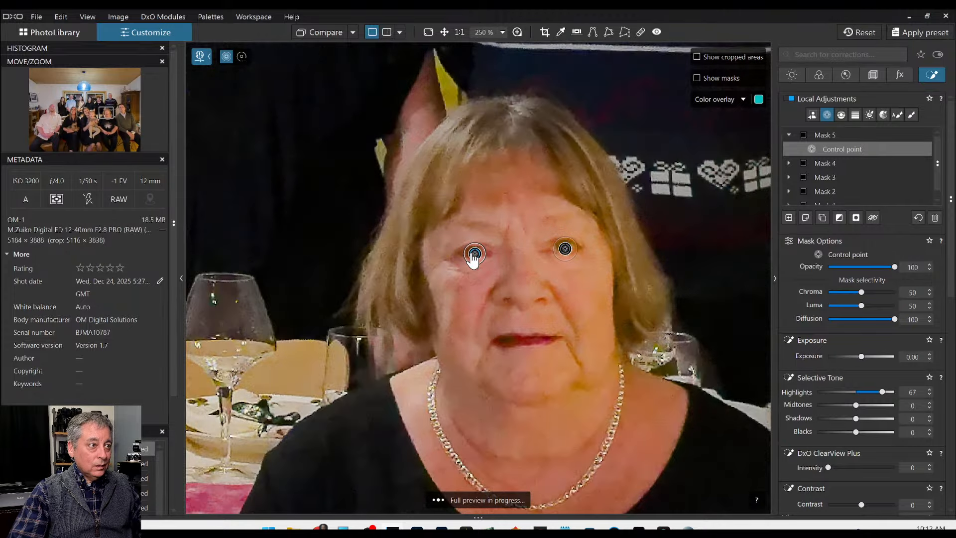
{"action": "scroll", "coordinate": [581, 322], "scroll_direction": "down", "scroll_amount": 4}
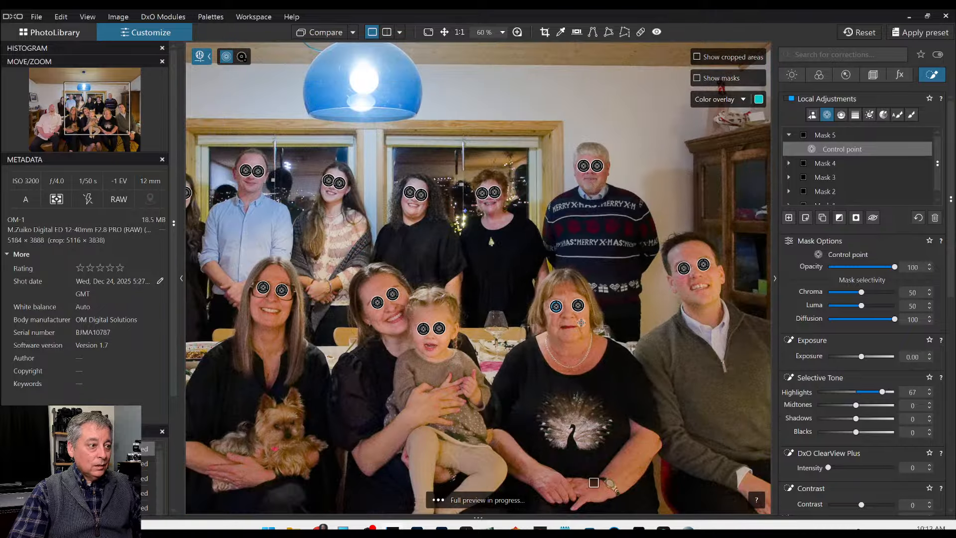
{"action": "scroll", "coordinate": [581, 322], "scroll_direction": "down", "scroll_amount": 3}
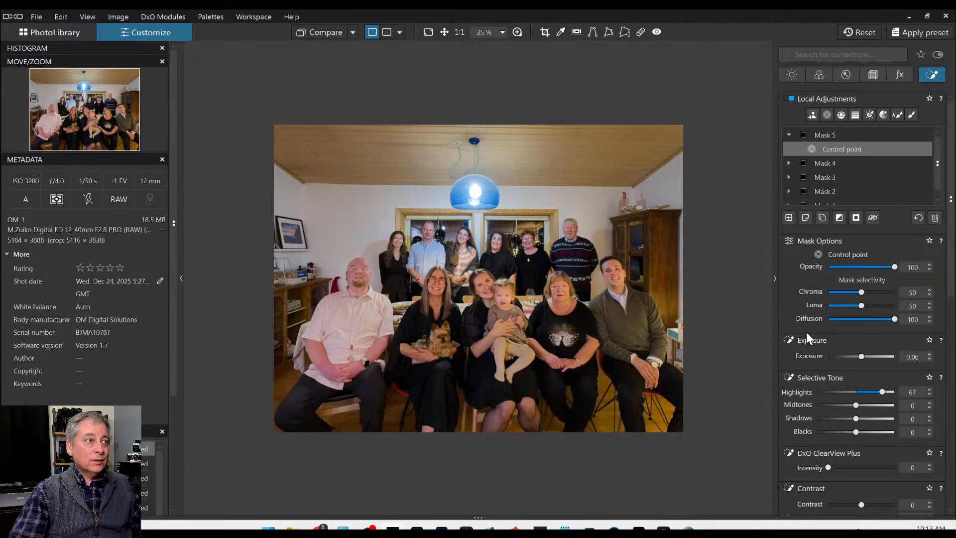
Step: Try adding a sub mask to Mask 5 and delete it again
{"action": "left_click", "coordinate": [805, 218]}
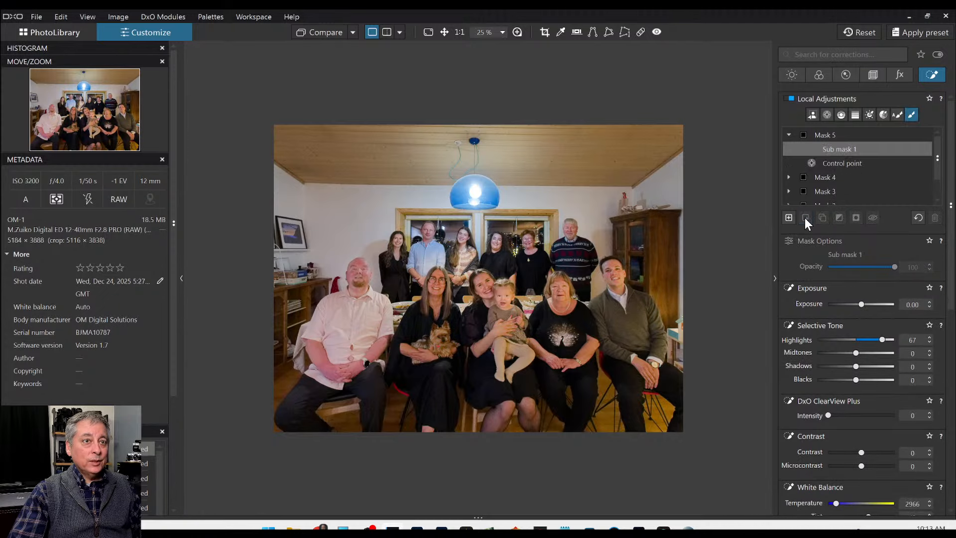
{"action": "left_click", "coordinate": [935, 219]}
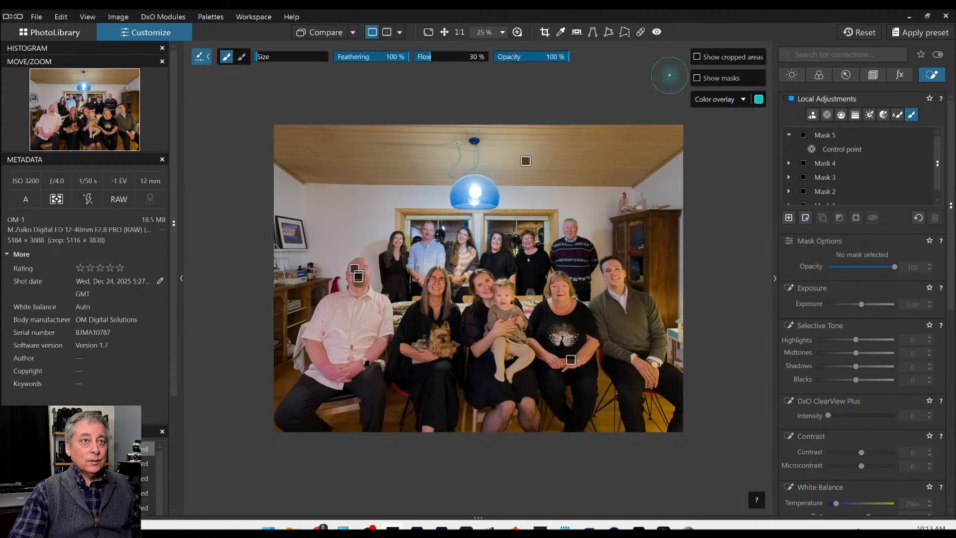
Step: Start cropping the family photo and set the crop's aspect ratio to 3 × 2
{"action": "left_click", "coordinate": [546, 32]}
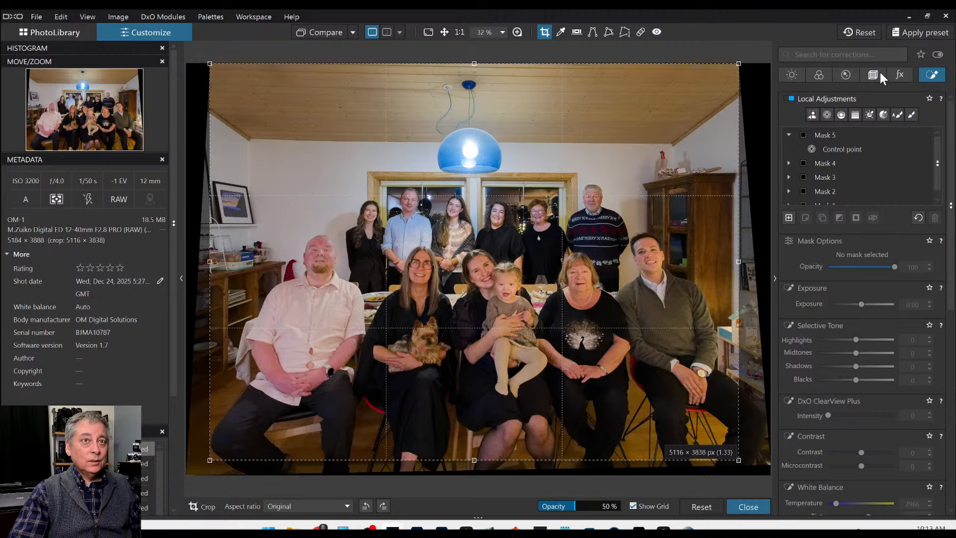
{"action": "left_click", "coordinate": [879, 71]}
{"action": "left_click", "coordinate": [862, 234]}
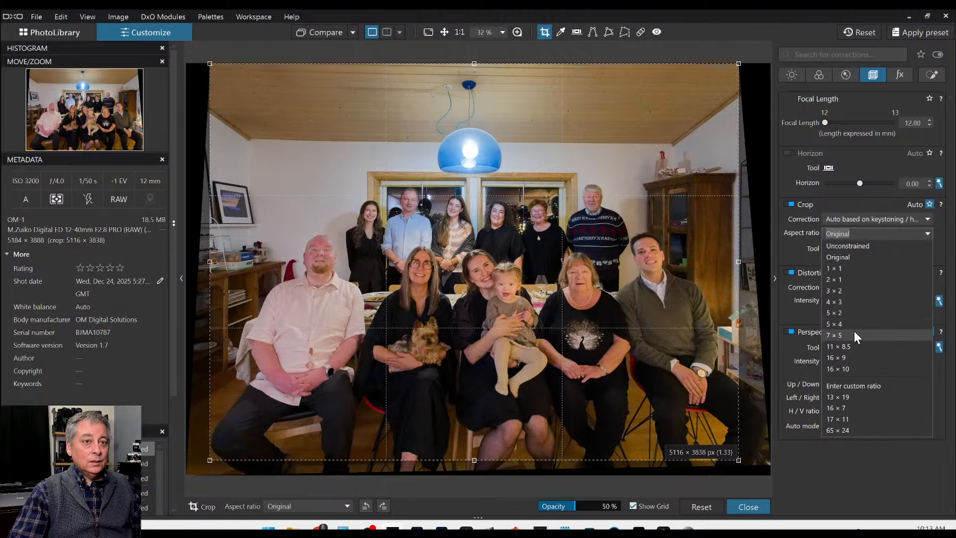
{"action": "left_click", "coordinate": [850, 293]}
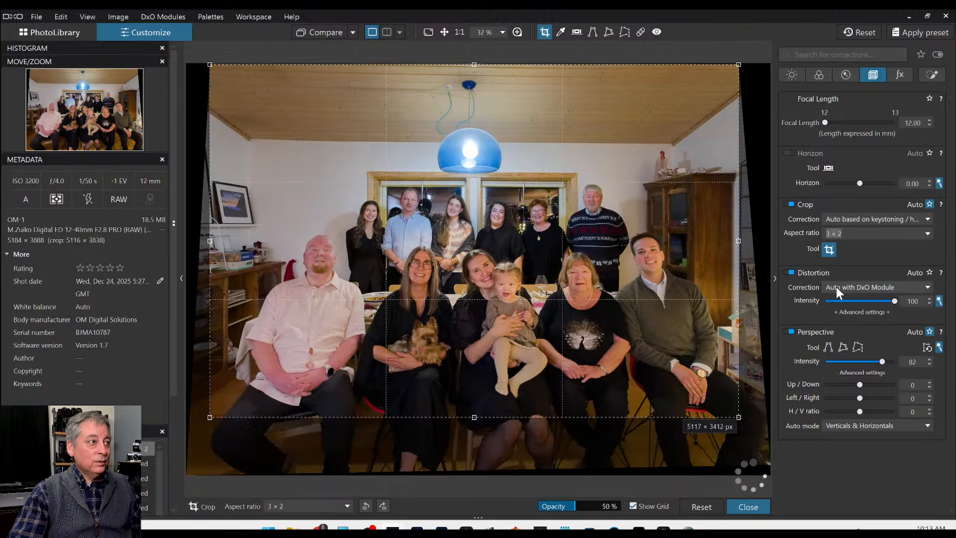
Step: Shrink the crop frame to about 4505 × 3003 px around the group, with its upper edge near the top of the blue lamp, and apply it
{"action": "left_click_drag", "start_coordinate": [623, 205], "coordinate": [620, 223]}
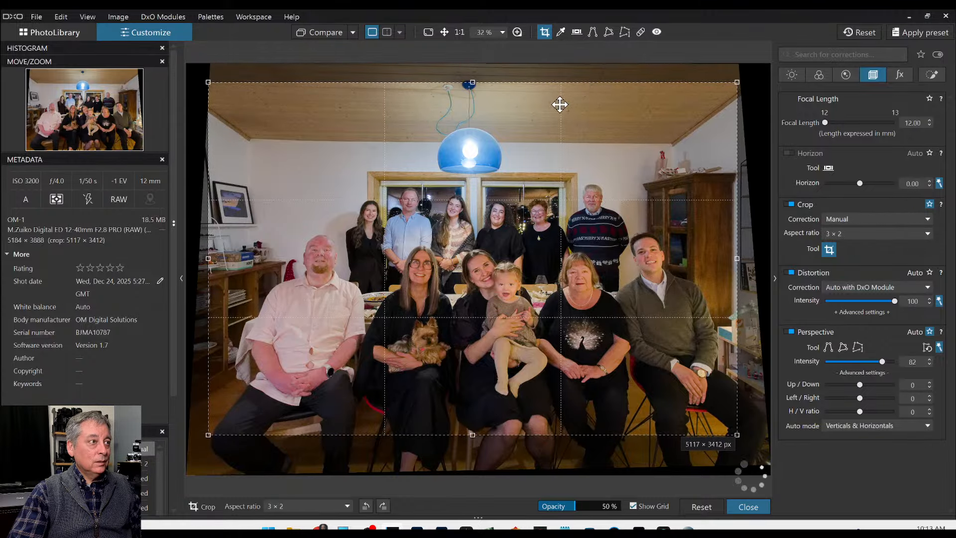
{"action": "left_click_drag", "start_coordinate": [473, 83], "coordinate": [477, 159]}
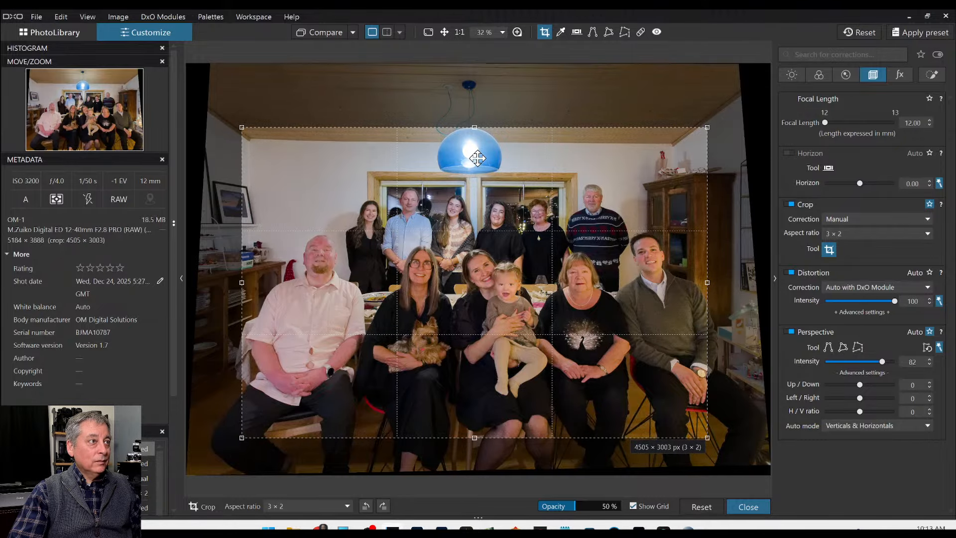
{"action": "left_click_drag", "start_coordinate": [537, 183], "coordinate": [534, 189]}
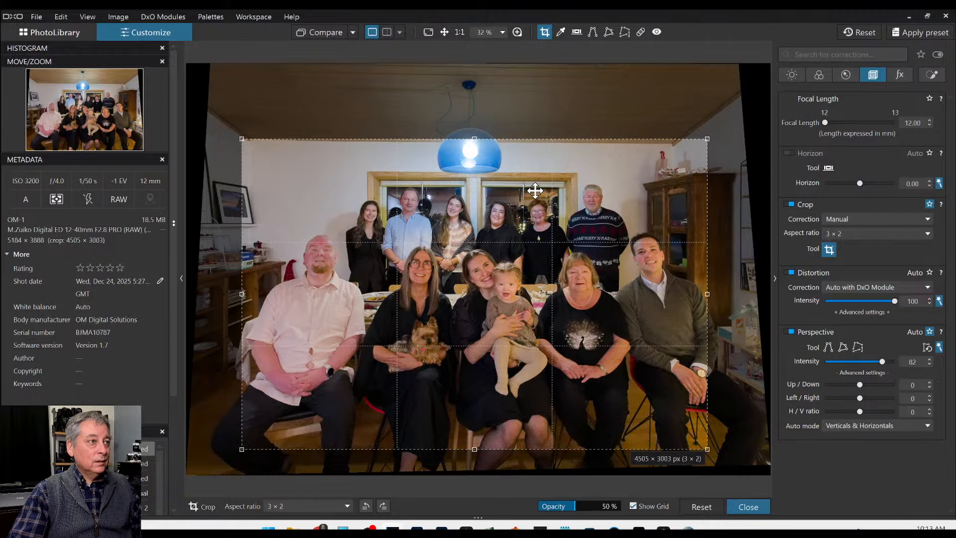
{"action": "key", "text": "Return"}
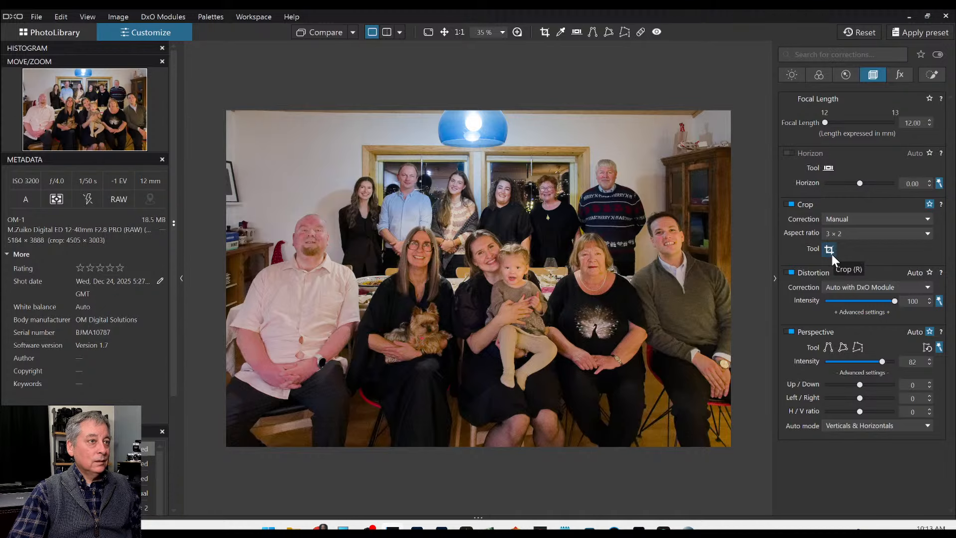
{"action": "left_click", "coordinate": [829, 250]}
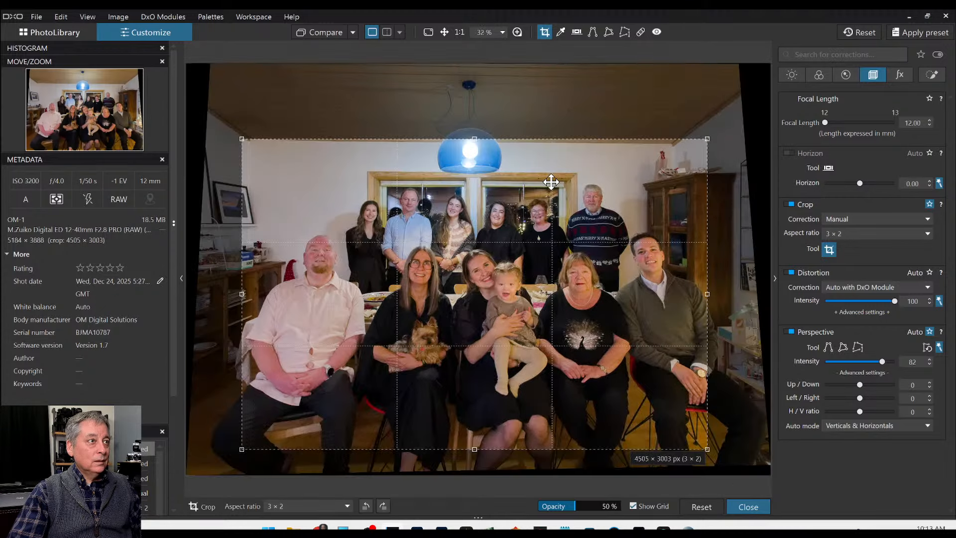
{"action": "key", "text": "Return"}
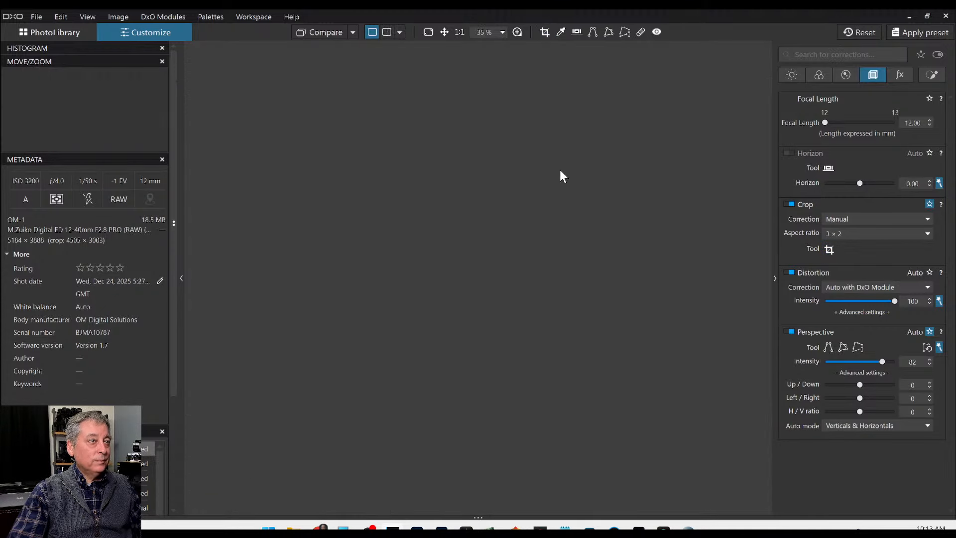
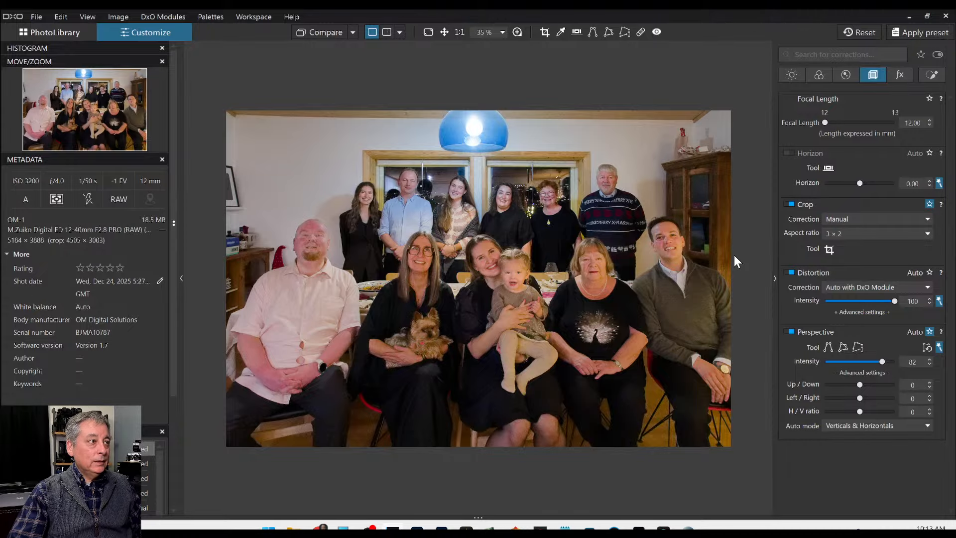
Step: Select Mask 2's control line and extend its fade boundary down to chest height of the back row
{"action": "left_click", "coordinate": [932, 75]}
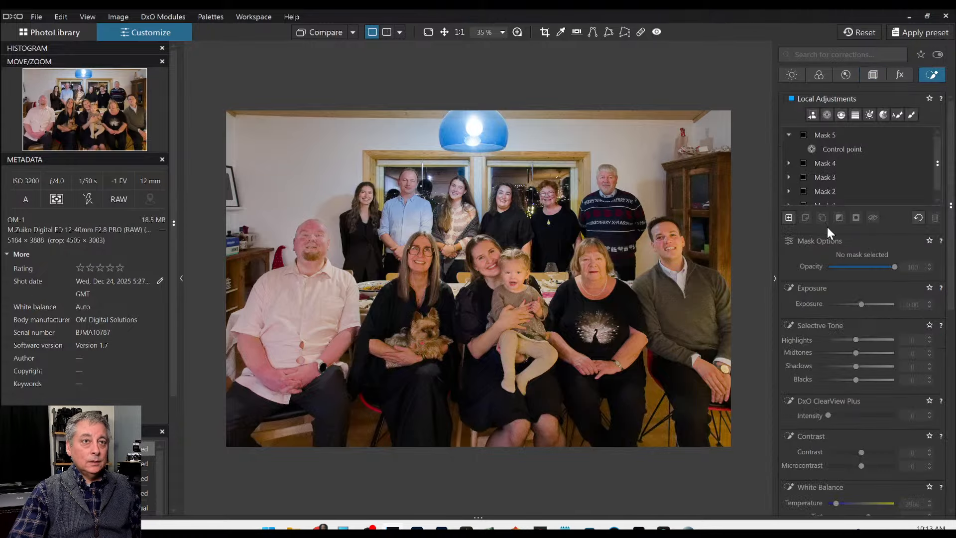
{"action": "left_click", "coordinate": [833, 182]}
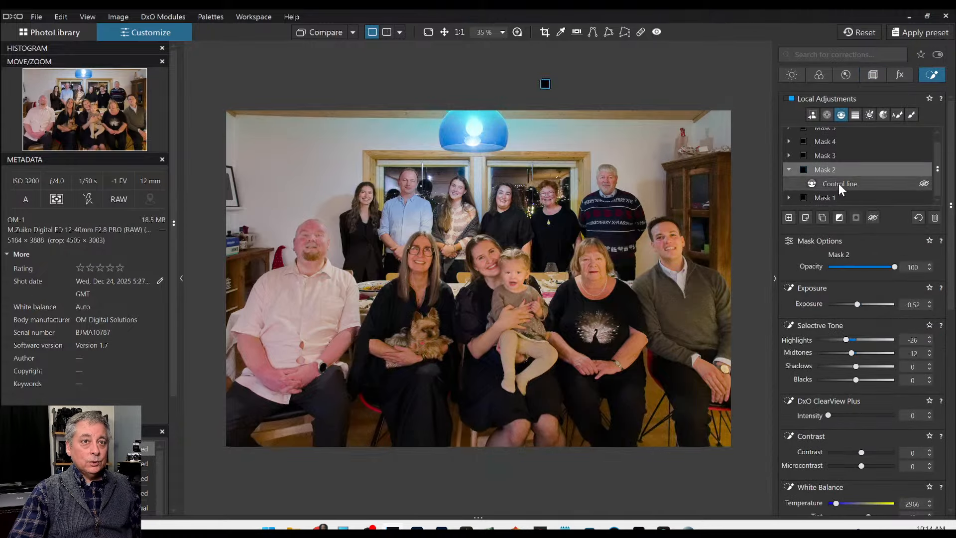
{"action": "left_click", "coordinate": [545, 85]}
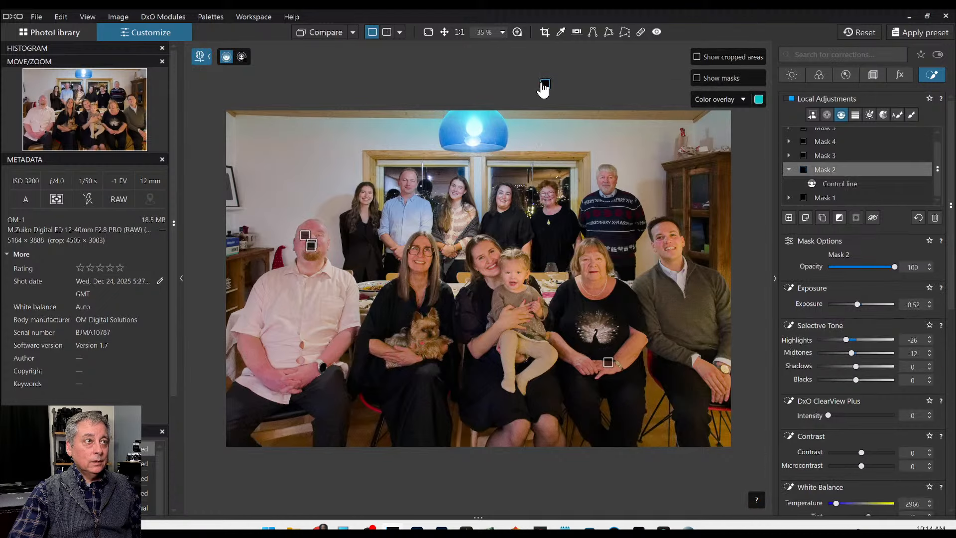
{"action": "left_click", "coordinate": [544, 86]}
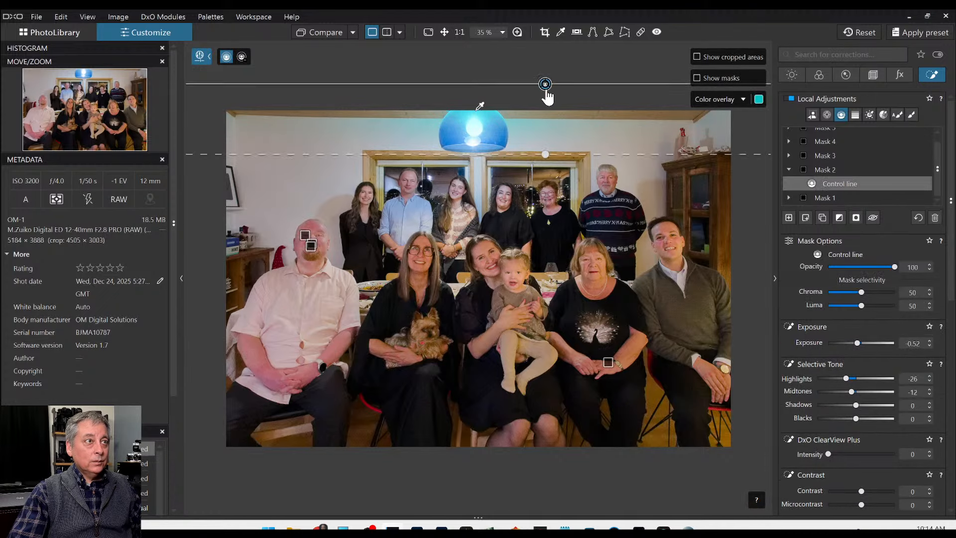
{"action": "left_click_drag", "start_coordinate": [545, 154], "coordinate": [546, 233]}
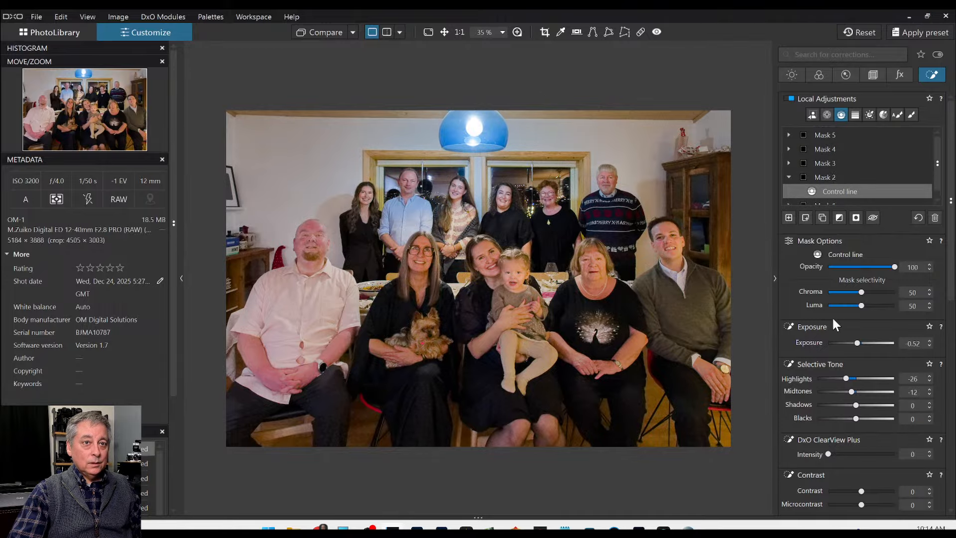
Step: Try warmer white balance temperatures on Mask 2's control line, going up to 5866 and back to 4442
{"action": "scroll", "coordinate": [833, 320], "scroll_direction": "down", "scroll_amount": 6}
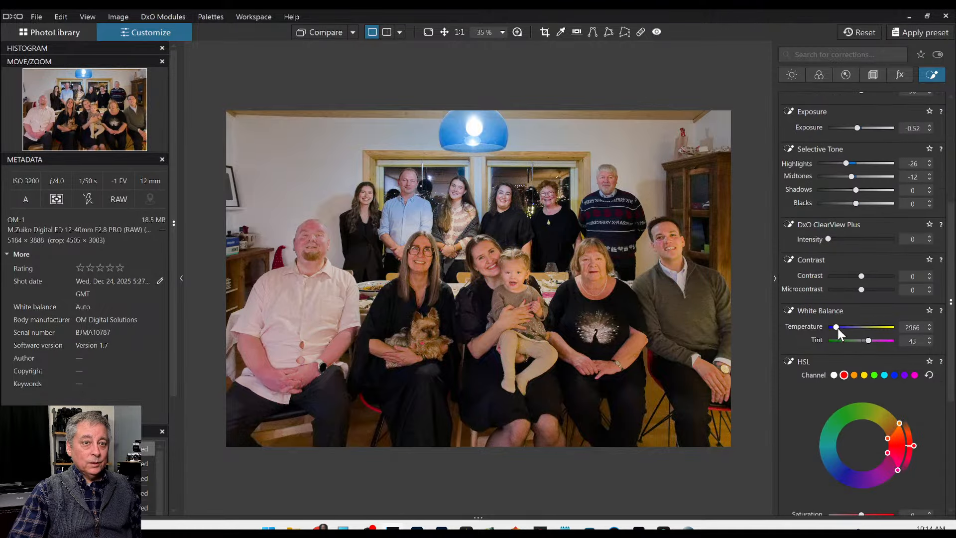
{"action": "scroll", "coordinate": [837, 328], "scroll_direction": "up", "scroll_amount": 2}
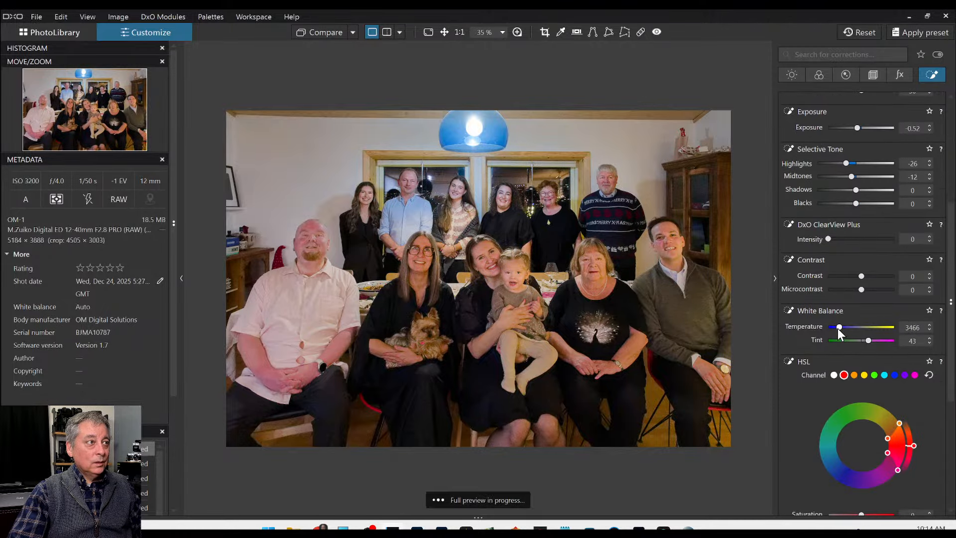
{"action": "scroll", "coordinate": [837, 327], "scroll_direction": "up", "scroll_amount": 1}
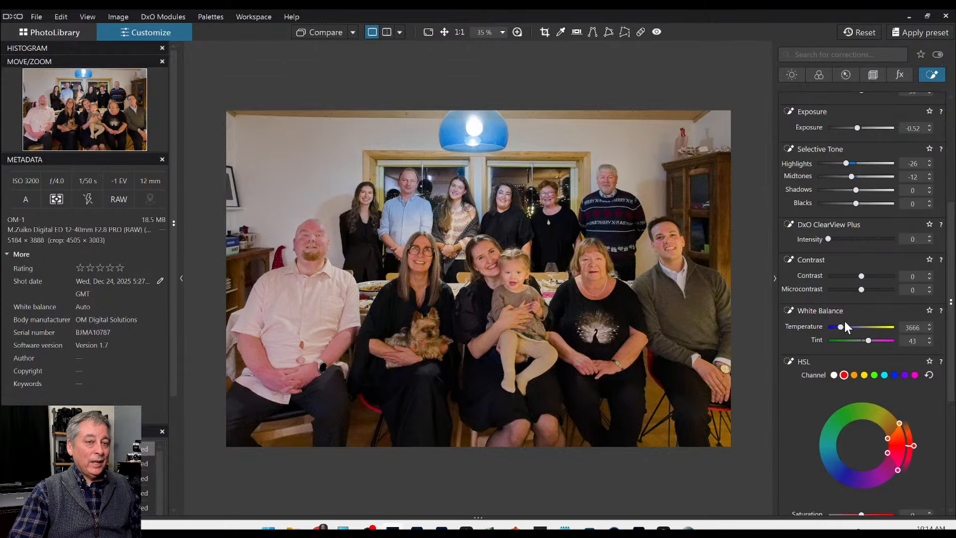
{"action": "left_click_drag", "start_coordinate": [840, 326], "coordinate": [842, 325]}
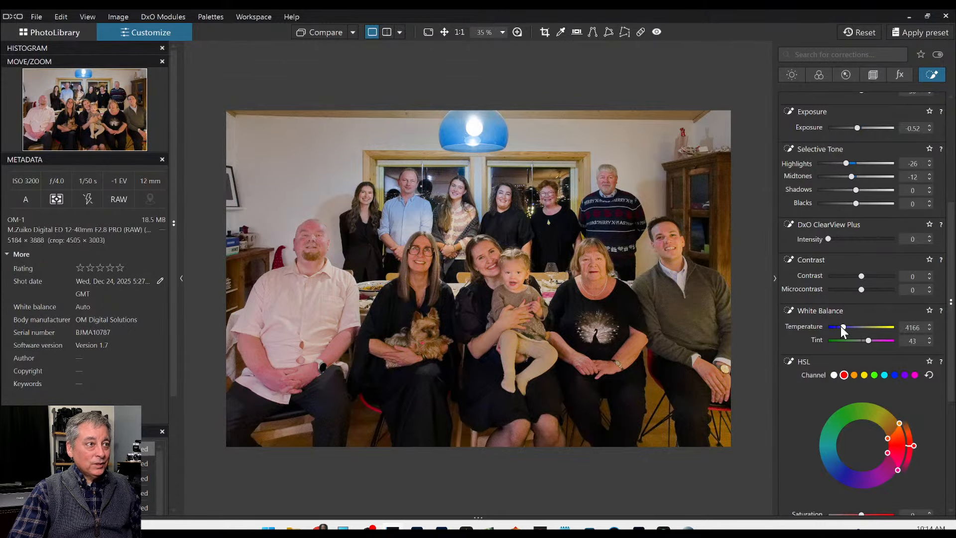
{"action": "scroll", "coordinate": [841, 326], "scroll_direction": "up", "scroll_amount": 1}
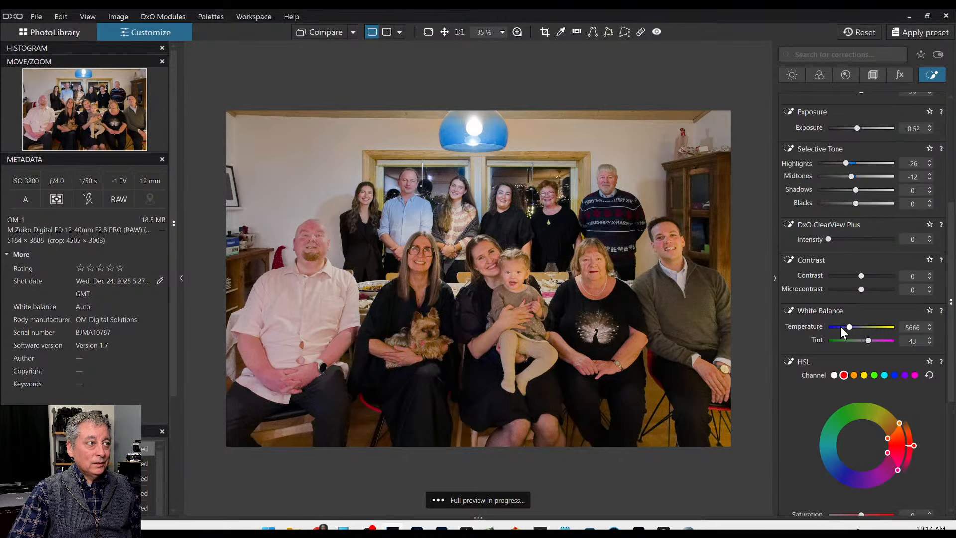
{"action": "scroll", "coordinate": [840, 327], "scroll_direction": "up", "scroll_amount": 1}
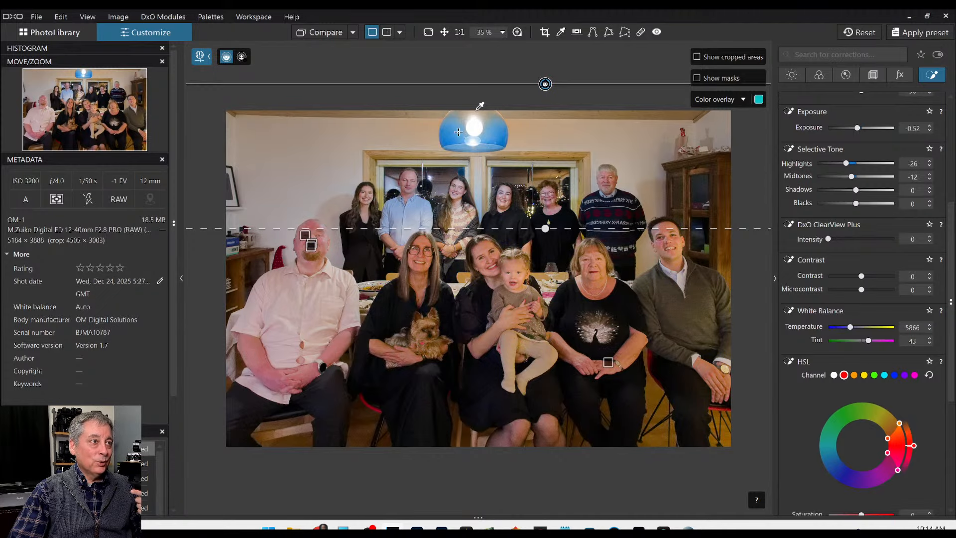
{"action": "mouse_move", "coordinate": [850, 327]}
{"action": "left_mouse_down"}
{"action": "mouse_move", "coordinate": [863, 328]}
{"action": "mouse_move", "coordinate": [845, 328]}
{"action": "left_mouse_up"}
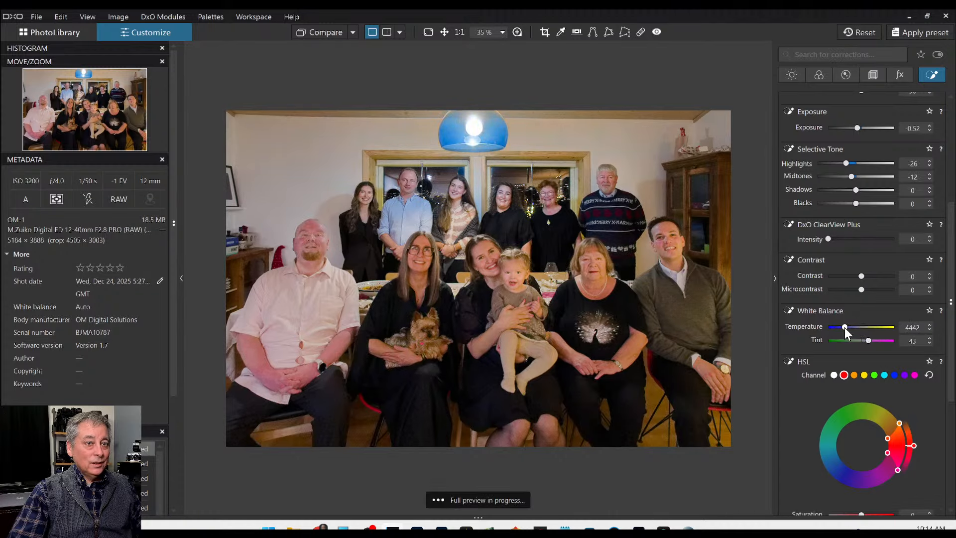
Step: Lower Mask 2's control line to the window frame, raise its fade boundary to the back row's chests, and set the temperature to 3366
{"action": "left_click_drag", "start_coordinate": [546, 81], "coordinate": [554, 162]}
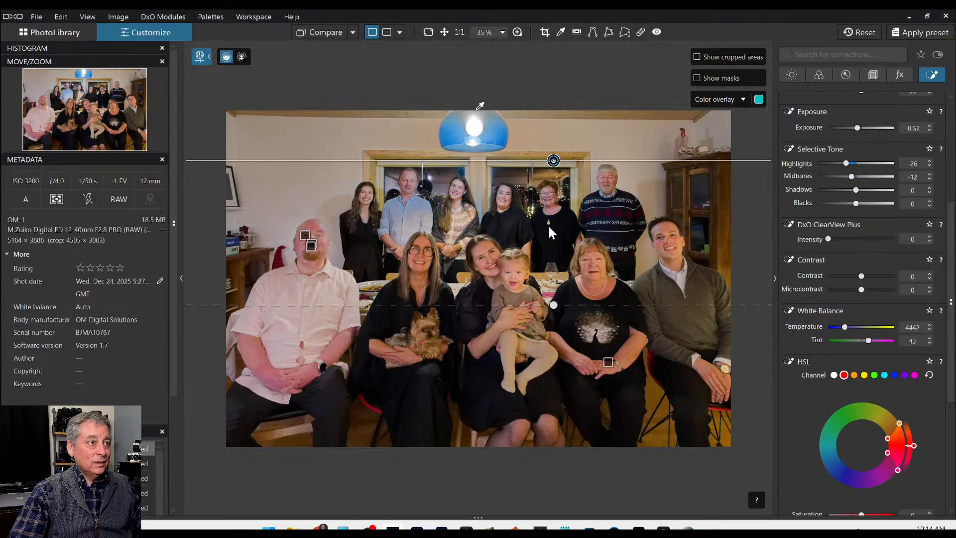
{"action": "left_click_drag", "start_coordinate": [553, 304], "coordinate": [555, 237]}
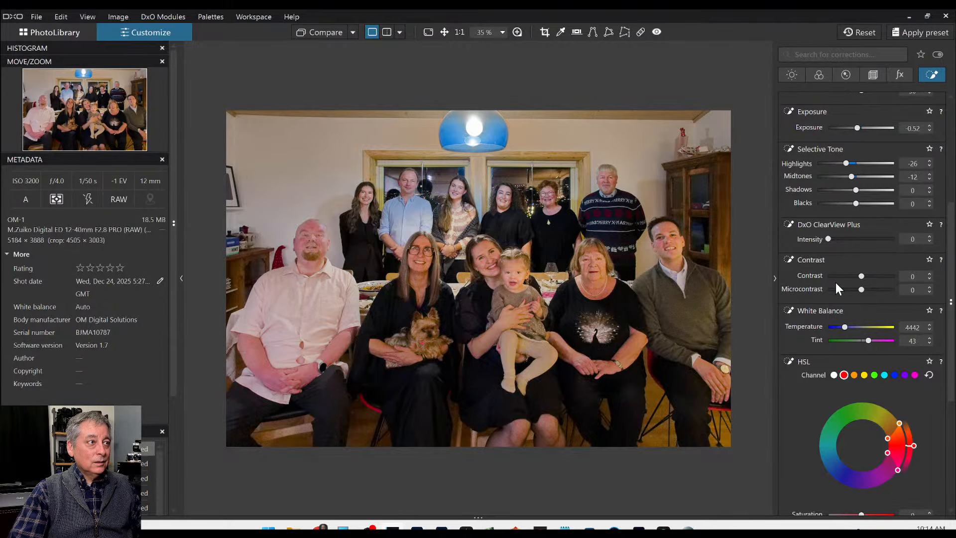
{"action": "left_click_drag", "start_coordinate": [844, 326], "coordinate": [848, 327]}
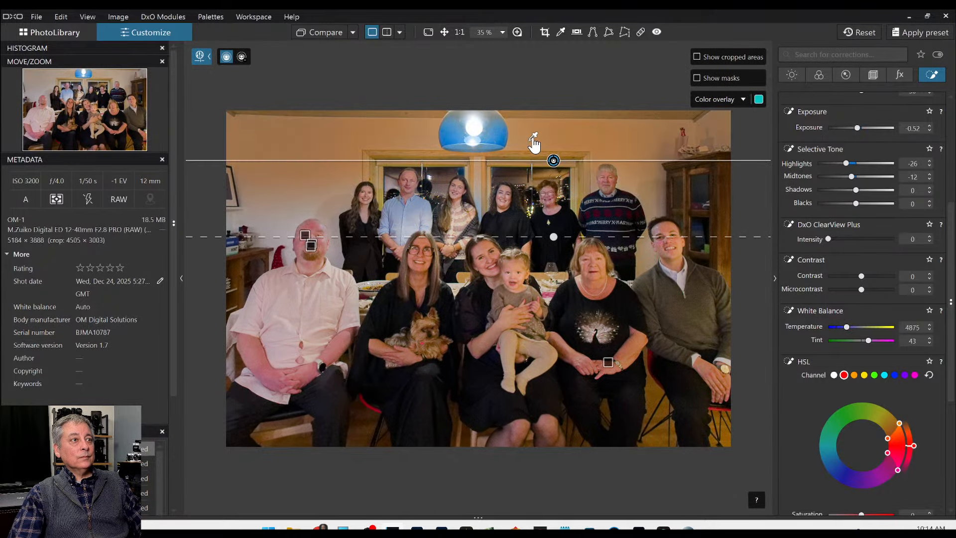
{"action": "left_click", "coordinate": [610, 175]}
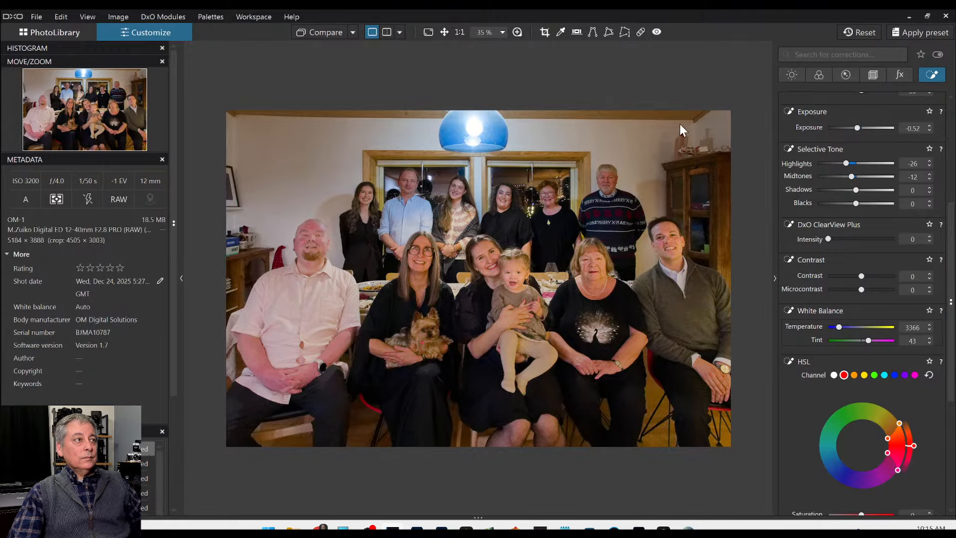
Step: Try covering the lower part of the blue lamp by cloning wall from beside the window over it
{"action": "left_click", "coordinate": [641, 32]}
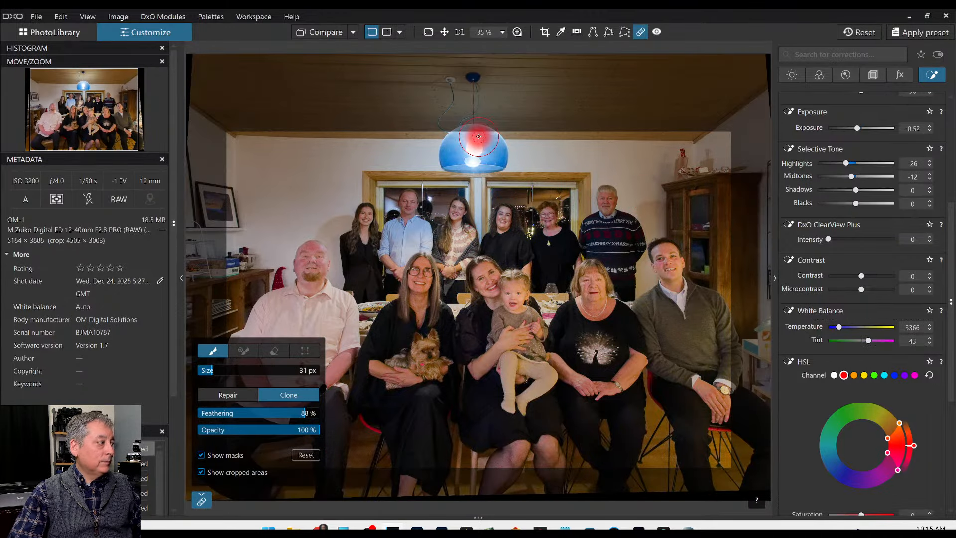
{"action": "scroll", "coordinate": [477, 139], "scroll_direction": "up", "scroll_amount": 1}
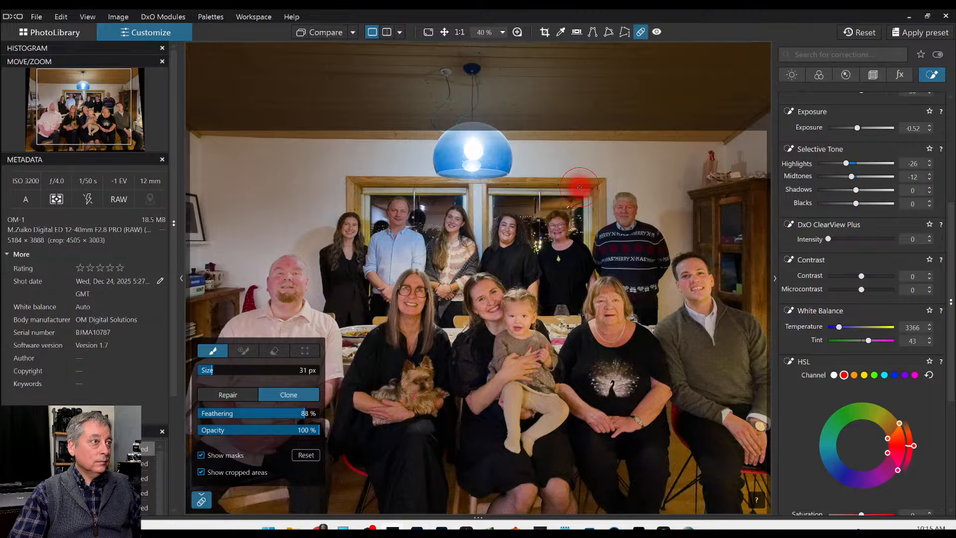
{"action": "left_click_drag", "start_coordinate": [430, 164], "coordinate": [505, 172]}
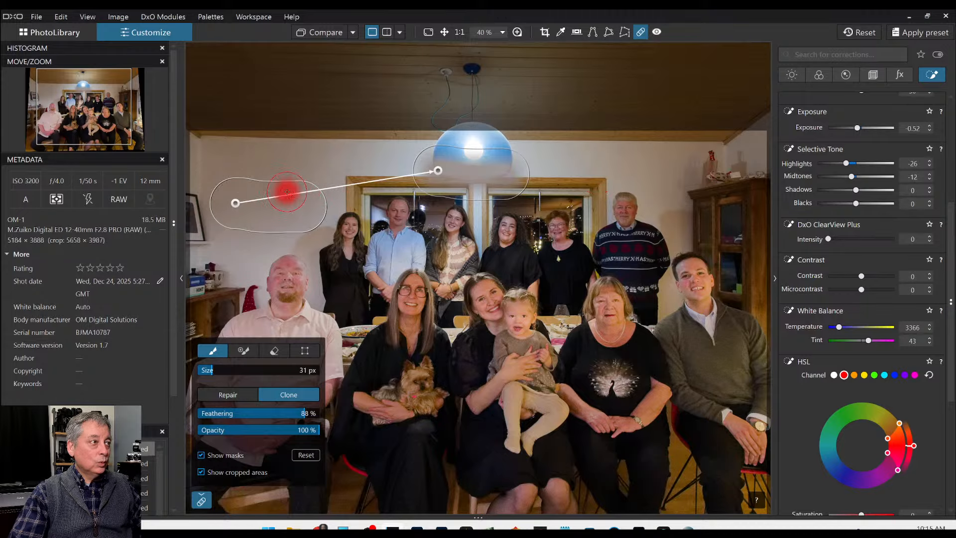
{"action": "mouse_move", "coordinate": [235, 203]}
{"action": "left_mouse_down"}
{"action": "mouse_move", "coordinate": [331, 165]}
{"action": "mouse_move", "coordinate": [372, 172]}
{"action": "left_mouse_up"}
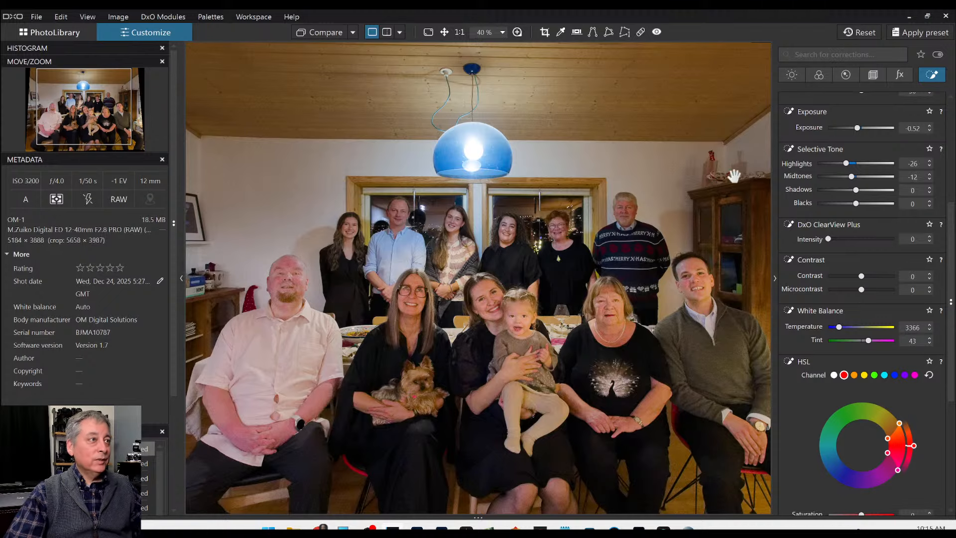
{"action": "key", "text": "Escape"}
Step: Compare the whole cropped photo with its unedited version
{"action": "scroll", "coordinate": [647, 229], "scroll_direction": "down", "scroll_amount": 2}
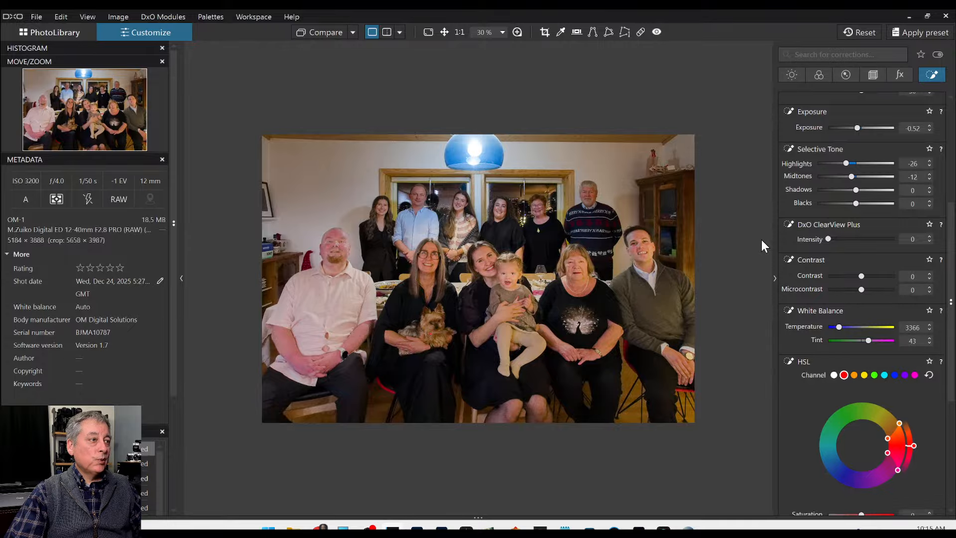
{"action": "left_click_drag", "start_coordinate": [323, 30], "coordinate": [322, 30]}
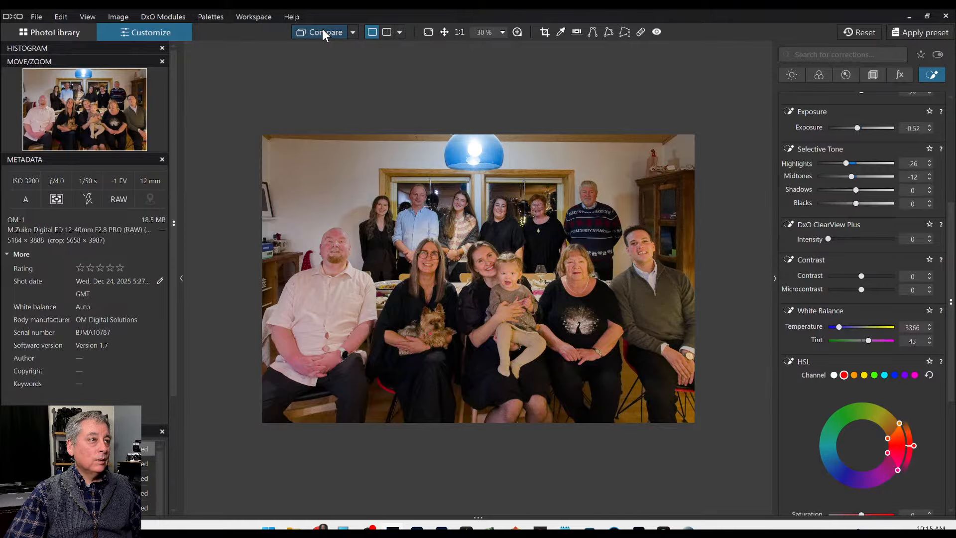
Step: Clone dark window glass over the bright reflection between the man in the light-blue shirt and the woman beside him
{"action": "left_click", "coordinate": [640, 32]}
{"action": "scroll", "coordinate": [438, 193], "scroll_direction": "up", "scroll_amount": 5}
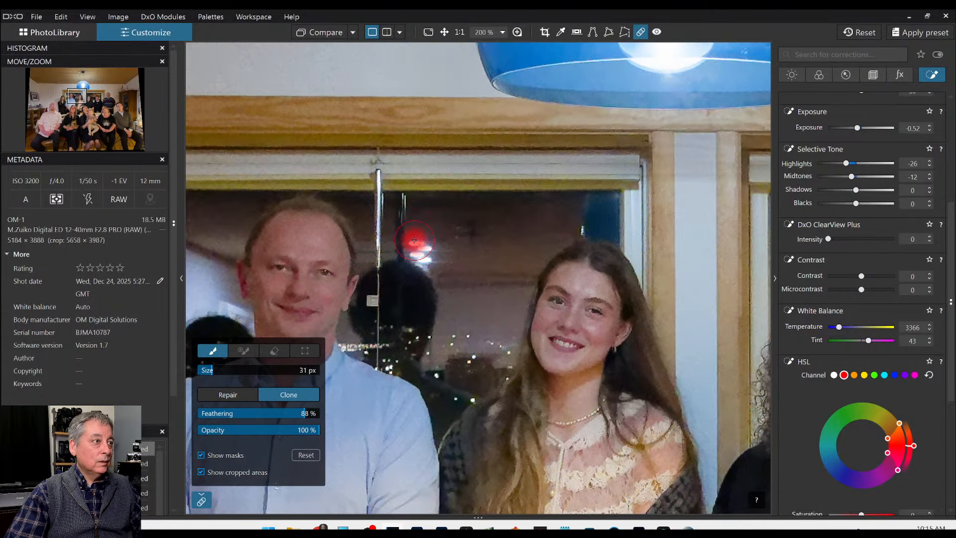
{"action": "left_click_drag", "start_coordinate": [418, 242], "coordinate": [422, 266]}
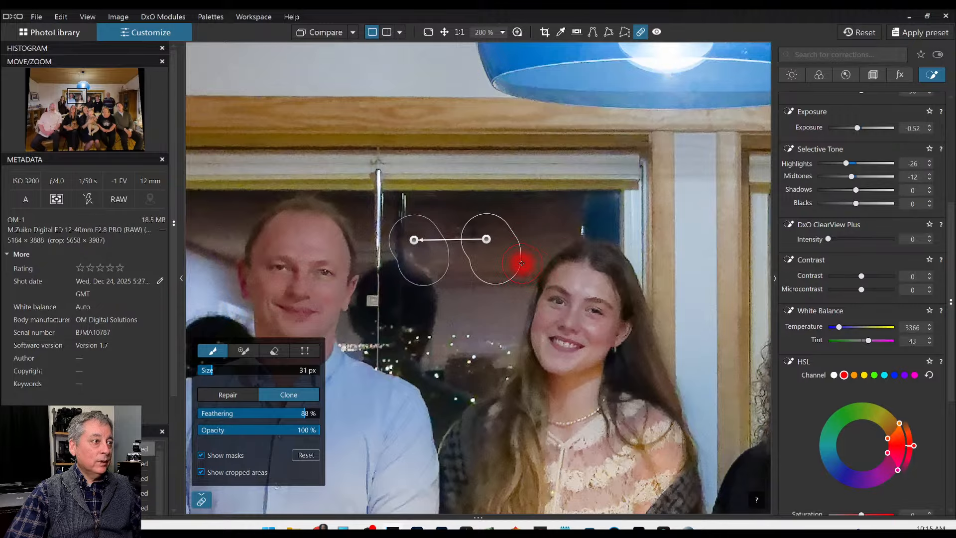
{"action": "scroll", "coordinate": [592, 255], "scroll_direction": "down", "scroll_amount": 4}
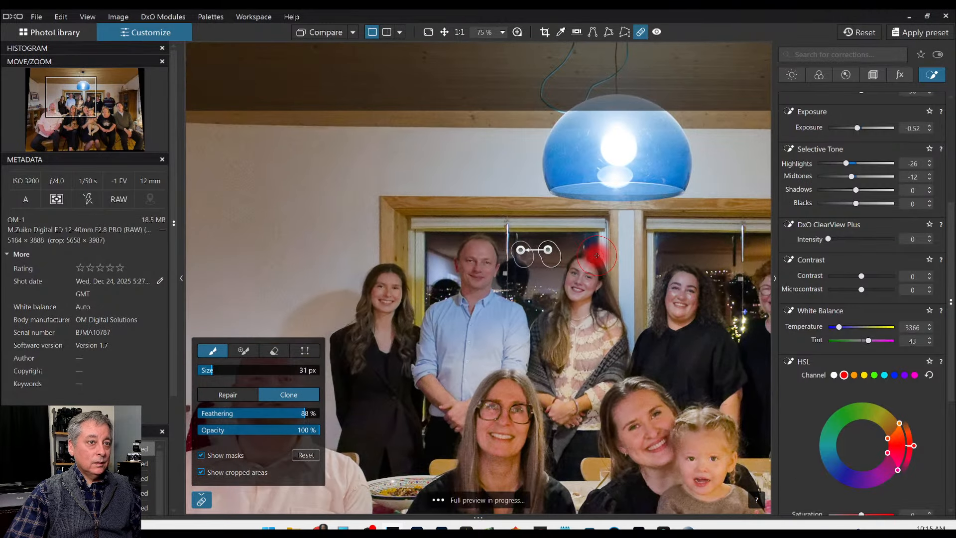
Step: Leave the retouch tool and review the whole cropped photo
{"action": "scroll", "coordinate": [598, 255], "scroll_direction": "down", "scroll_amount": 4}
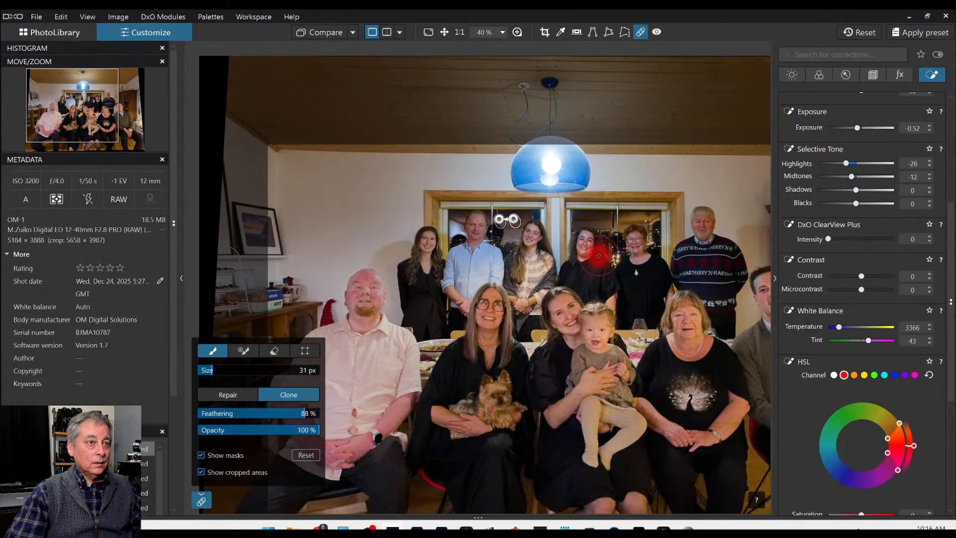
{"action": "scroll", "coordinate": [598, 255], "scroll_direction": "down", "scroll_amount": 1}
{"action": "key", "text": "Escape"}
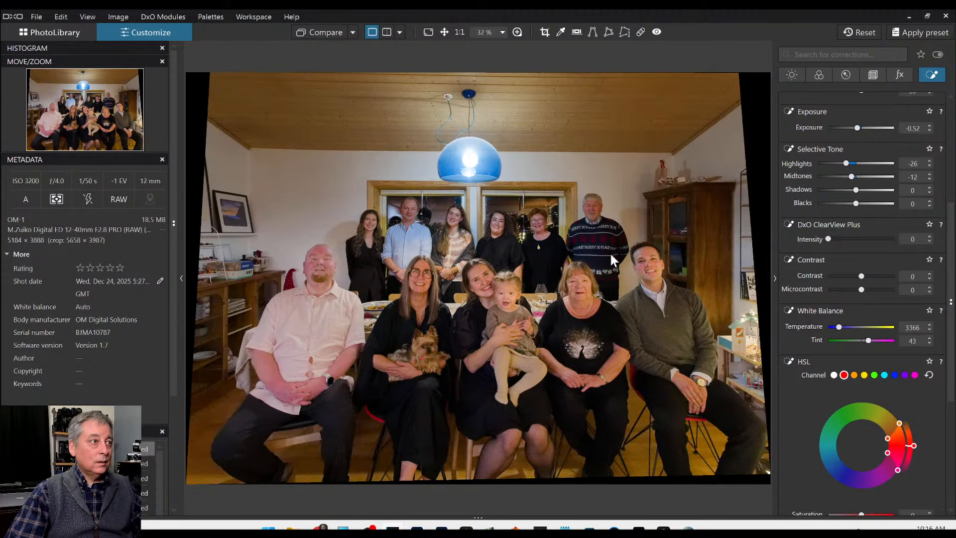
{"action": "scroll", "coordinate": [714, 252], "scroll_direction": "up", "scroll_amount": 2}
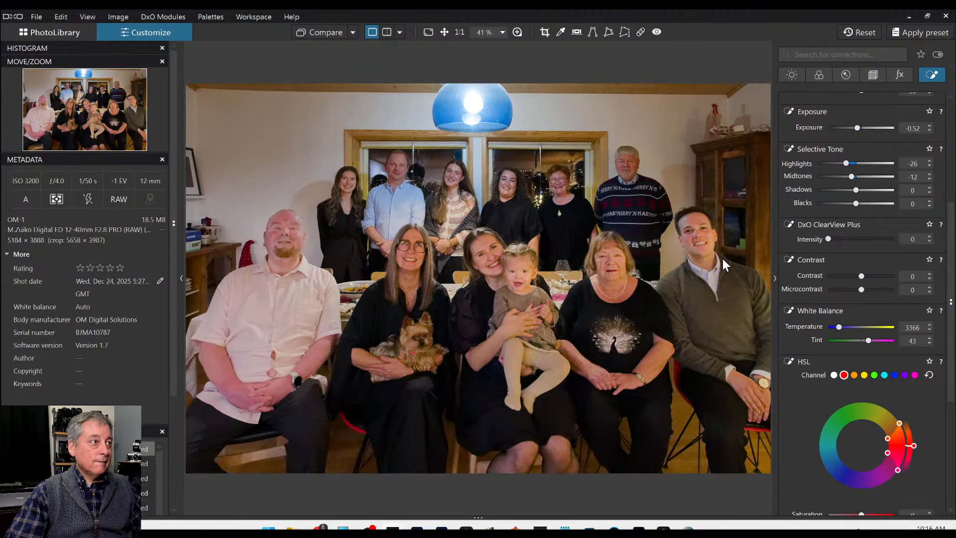
{"action": "scroll", "coordinate": [722, 259], "scroll_direction": "down", "scroll_amount": 1}
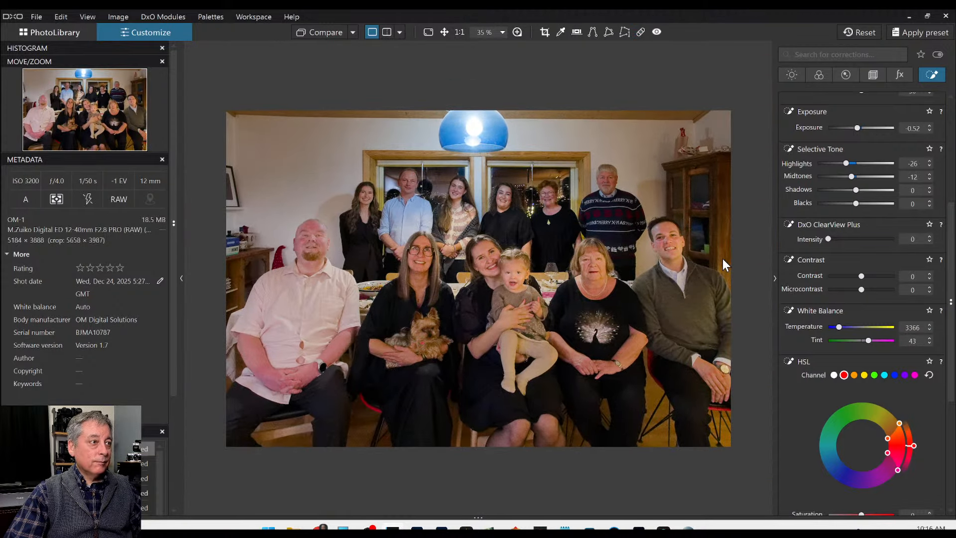
Step: Adjust the whole photo's tone with ClearView Plus at intensity 11, the Contrast correction enabled and Selective Tone shadows at 12
{"action": "left_click", "coordinate": [800, 73]}
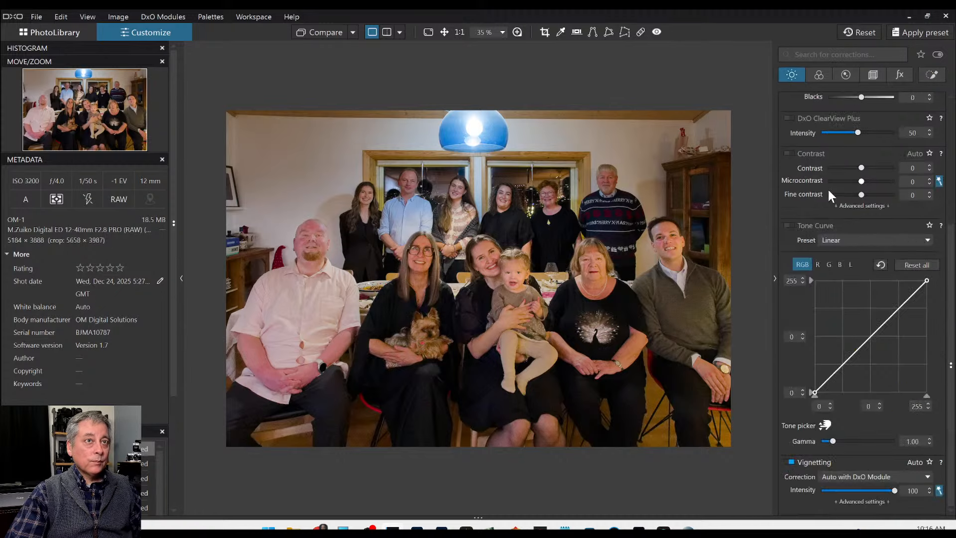
{"action": "scroll", "coordinate": [806, 247], "scroll_direction": "up", "scroll_amount": 4}
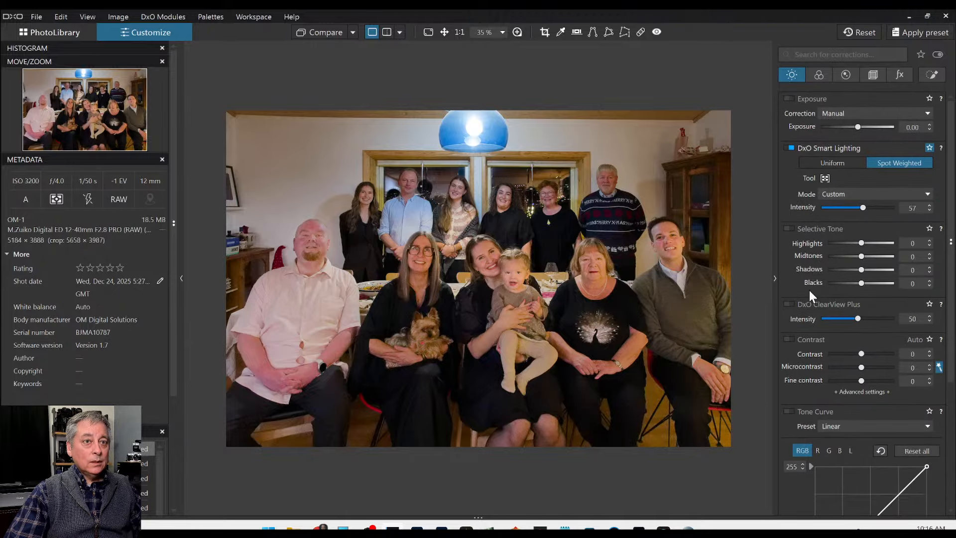
{"action": "left_click", "coordinate": [832, 319]}
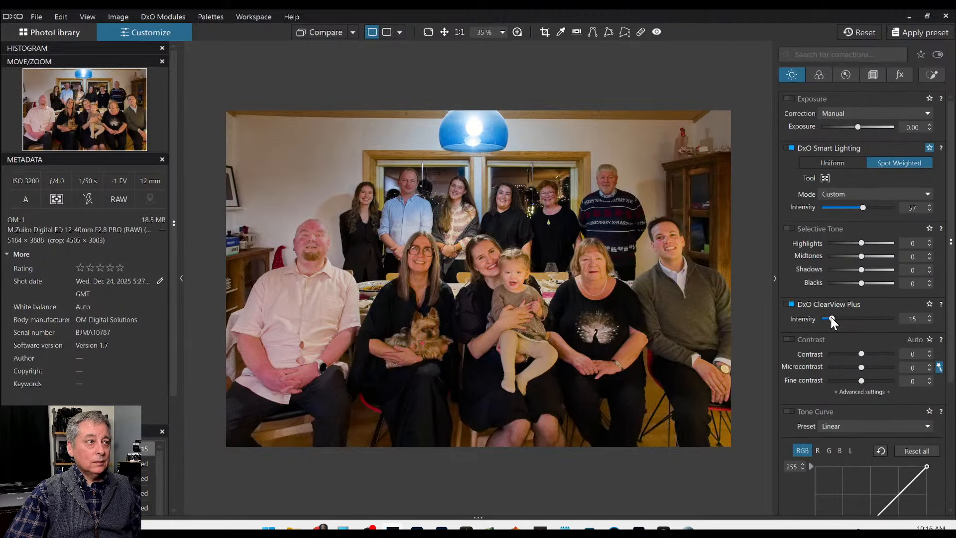
{"action": "left_click_drag", "start_coordinate": [830, 316], "coordinate": [829, 317]}
{"action": "left_click", "coordinate": [791, 338]}
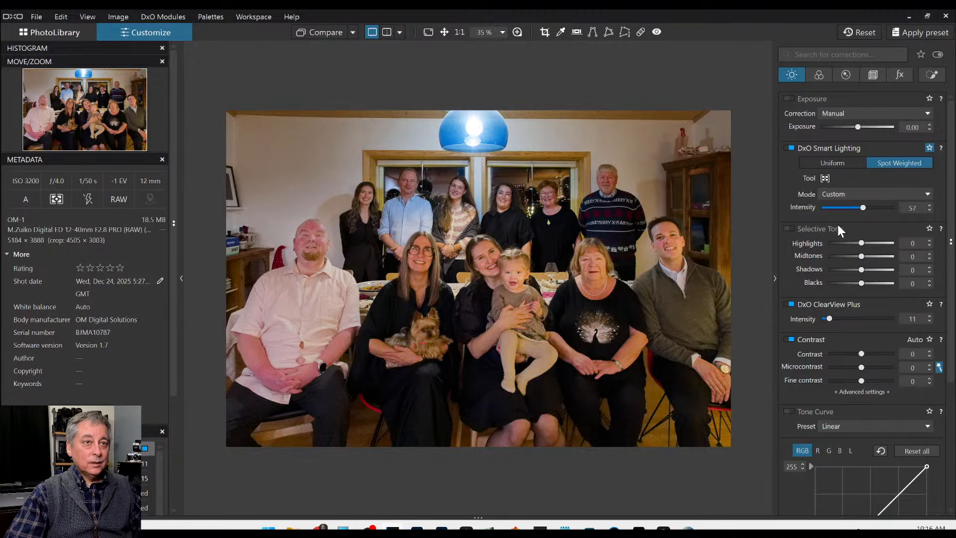
{"action": "left_click_drag", "start_coordinate": [860, 270], "coordinate": [868, 270]}
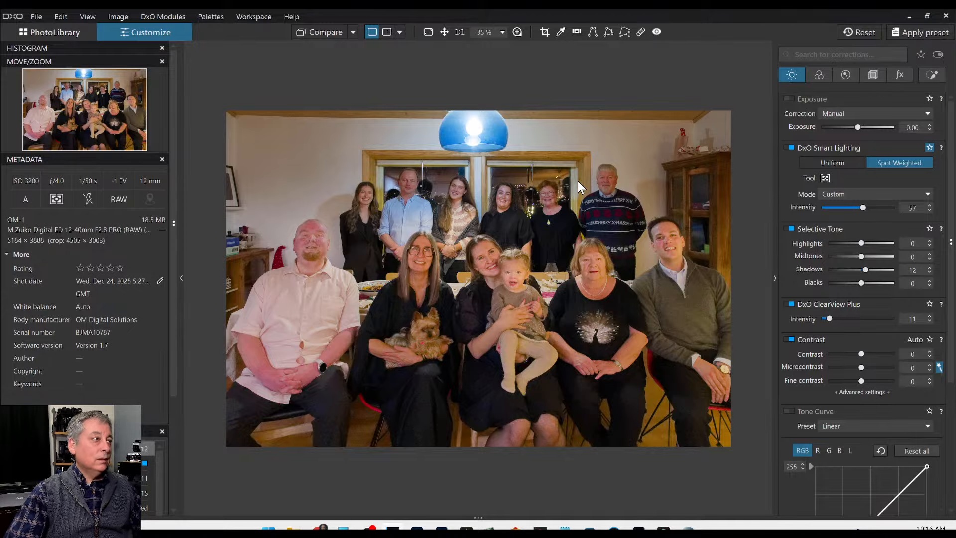
Step: Clone clean shirt fabric over the two gaps in the seated man's pink shirt, moving the lower patch's source to the fabric above it
{"action": "left_click", "coordinate": [640, 32]}
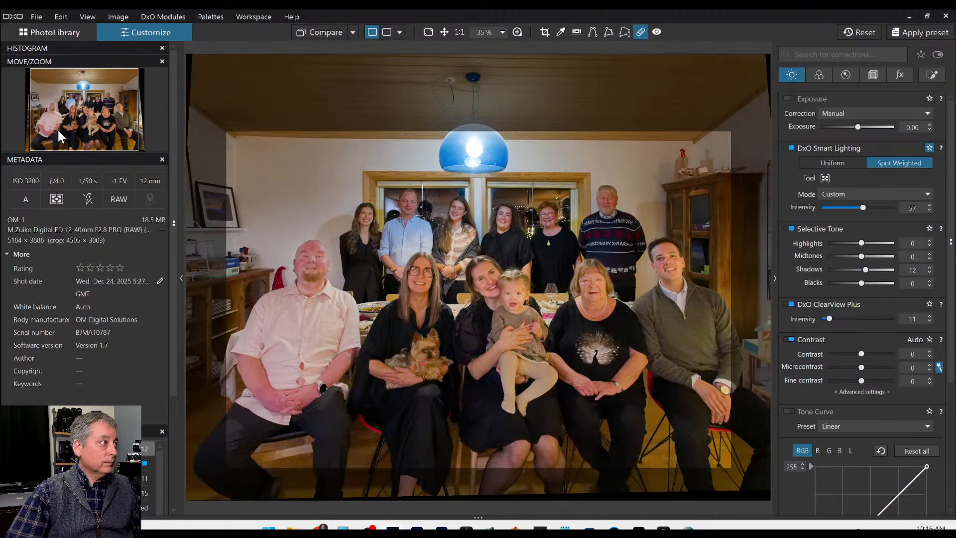
{"action": "left_click_drag", "start_coordinate": [57, 128], "coordinate": [50, 132]}
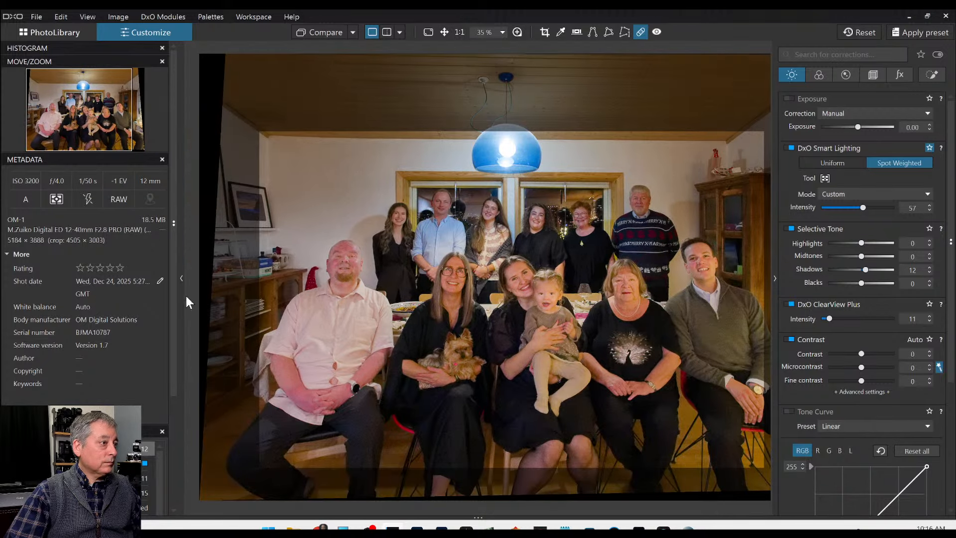
{"action": "scroll", "coordinate": [294, 420], "scroll_direction": "up", "scroll_amount": 3}
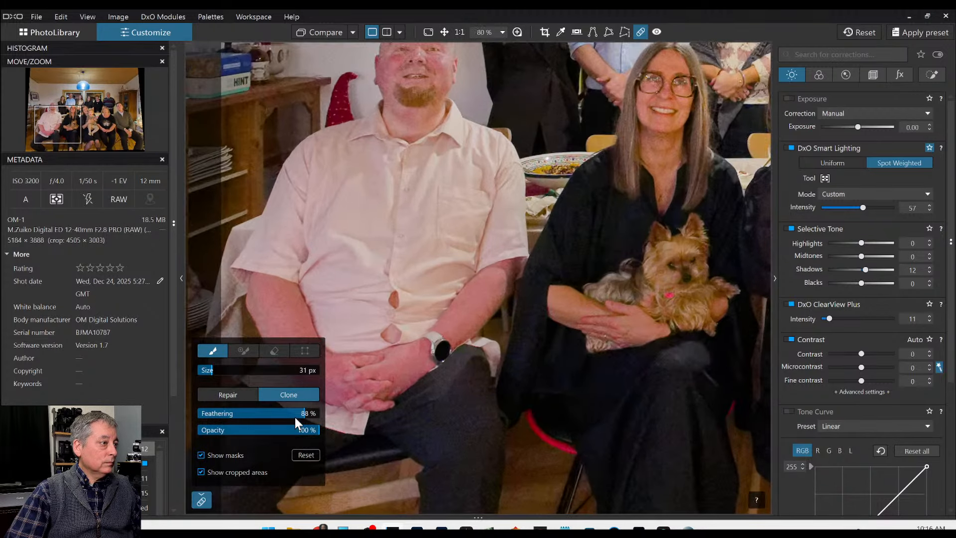
{"action": "scroll", "coordinate": [295, 421], "scroll_direction": "up", "scroll_amount": 1}
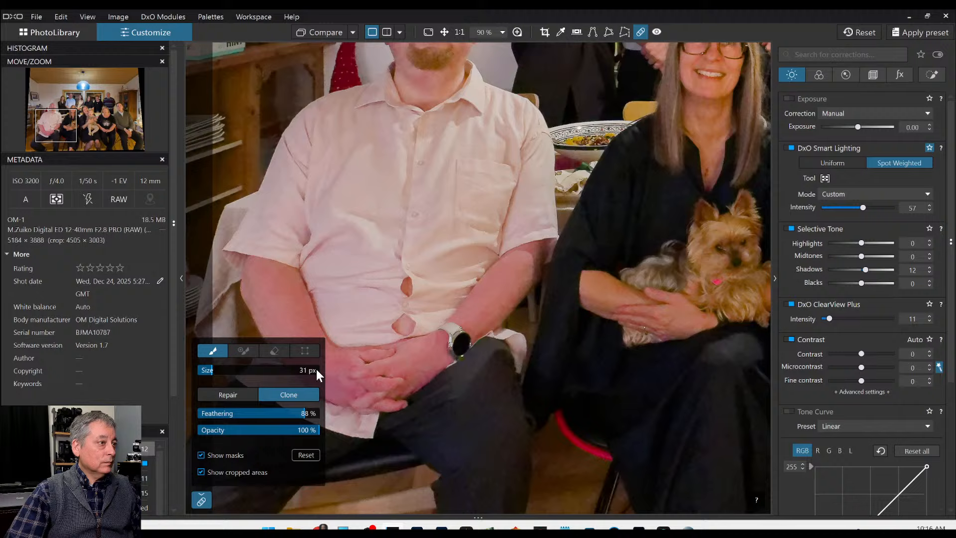
{"action": "left_click", "coordinate": [399, 286], "text": "alt"}
{"action": "left_click_drag", "start_coordinate": [397, 320], "coordinate": [402, 321]}
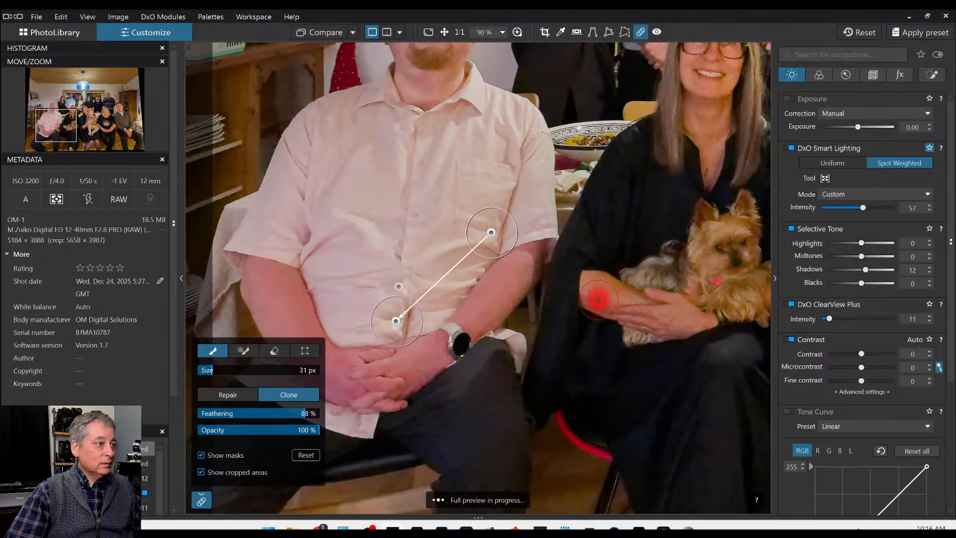
{"action": "left_click_drag", "start_coordinate": [492, 233], "coordinate": [413, 249]}
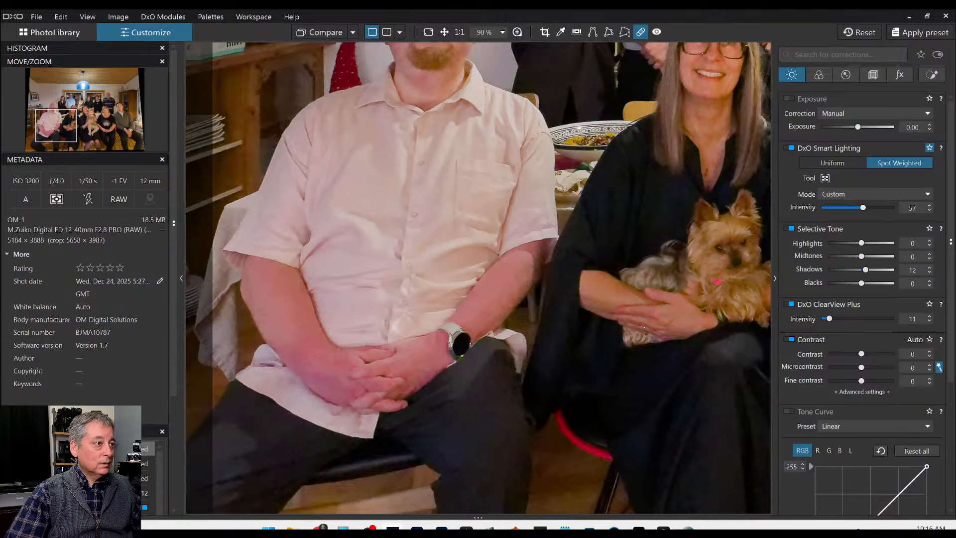
{"action": "key", "text": "Escape"}
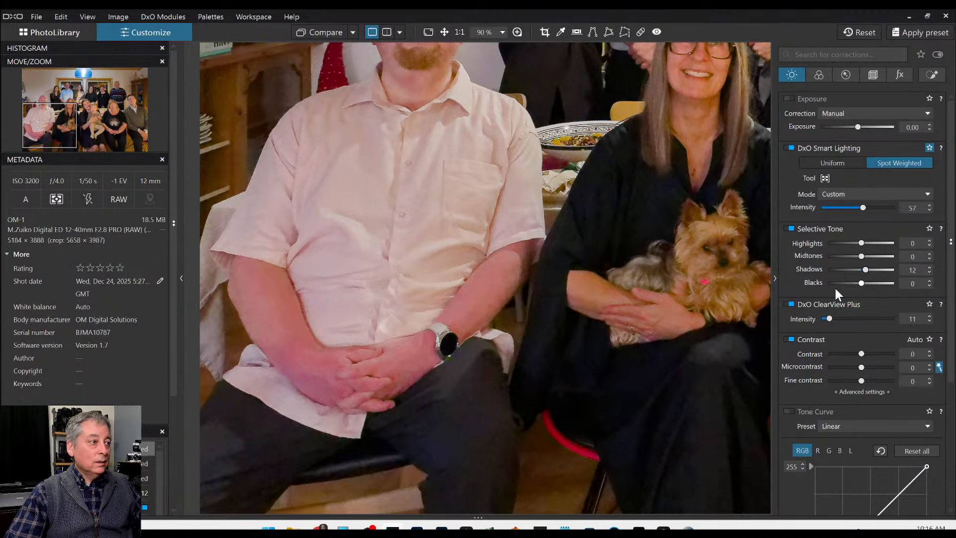
Step: Add a local mask with two control points on the man's folded hands, enlarging both so they cover the hands and forearms
{"action": "left_click", "coordinate": [927, 75]}
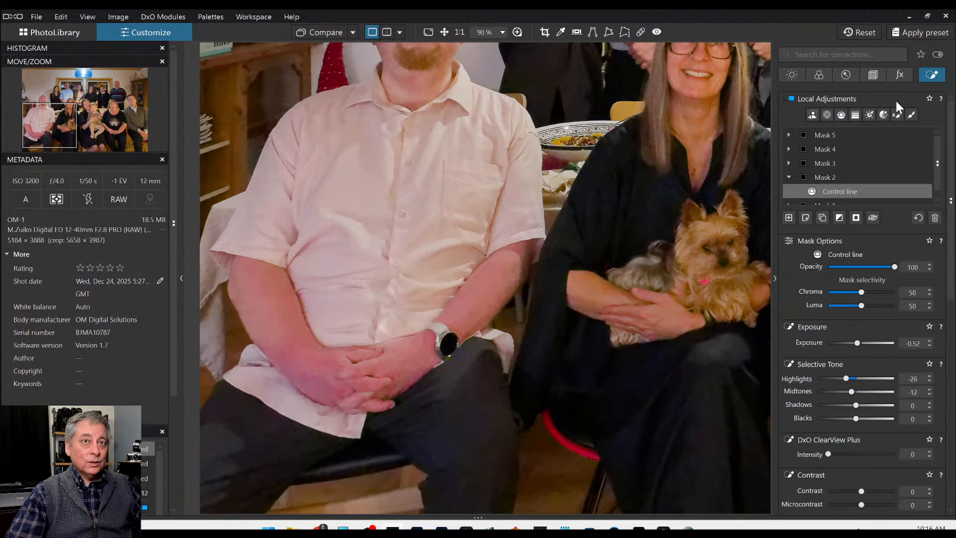
{"action": "left_click", "coordinate": [827, 116]}
{"action": "left_click", "coordinate": [317, 363]}
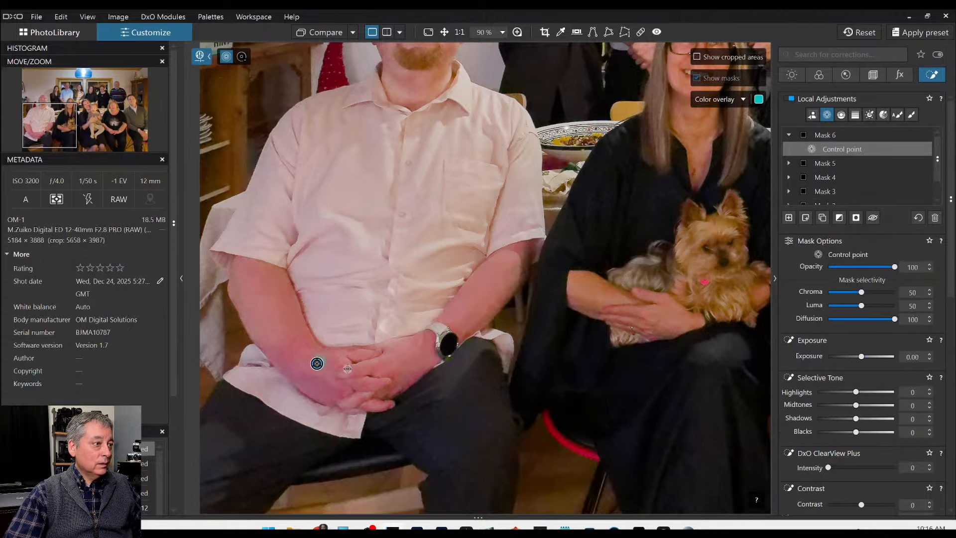
{"action": "left_click", "coordinate": [395, 367]}
{"action": "left_click_drag", "start_coordinate": [408, 327], "coordinate": [417, 301]}
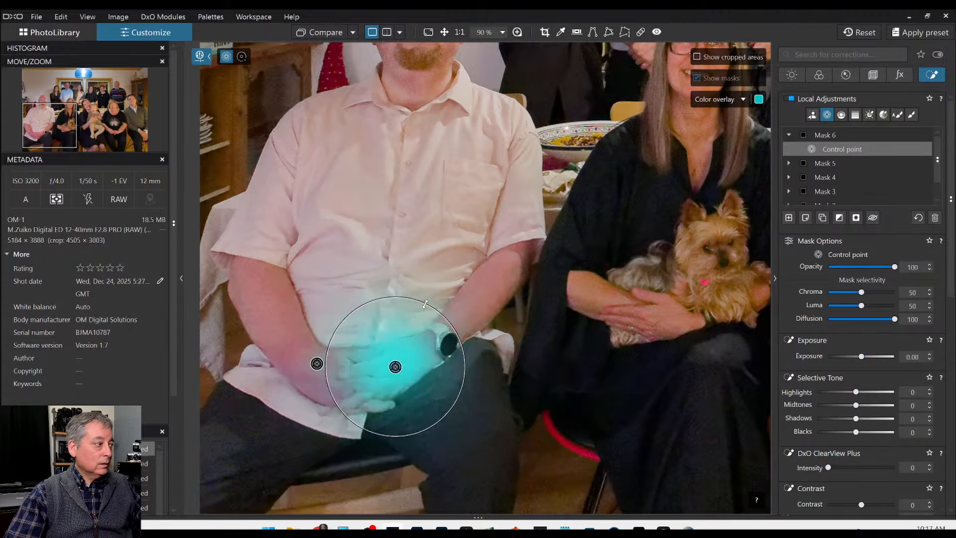
{"action": "left_click", "coordinate": [317, 363]}
{"action": "left_click_drag", "start_coordinate": [303, 323], "coordinate": [293, 293]}
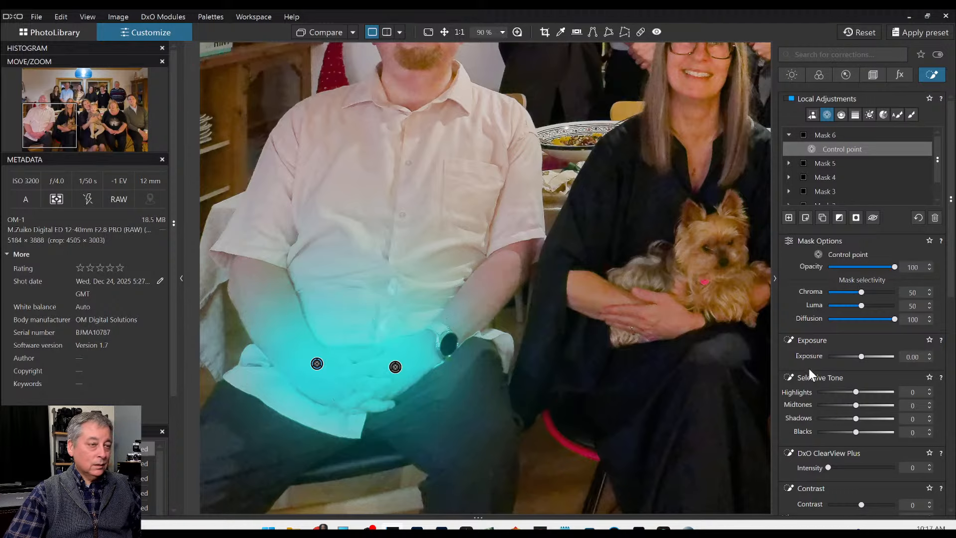
Step: Reduce the red channel's saturation to -42 in the hands mask and shift its hue slightly toward orange
{"action": "scroll", "coordinate": [833, 396], "scroll_direction": "down", "scroll_amount": 8}
{"action": "left_click_drag", "start_coordinate": [856, 342], "coordinate": [847, 341]}
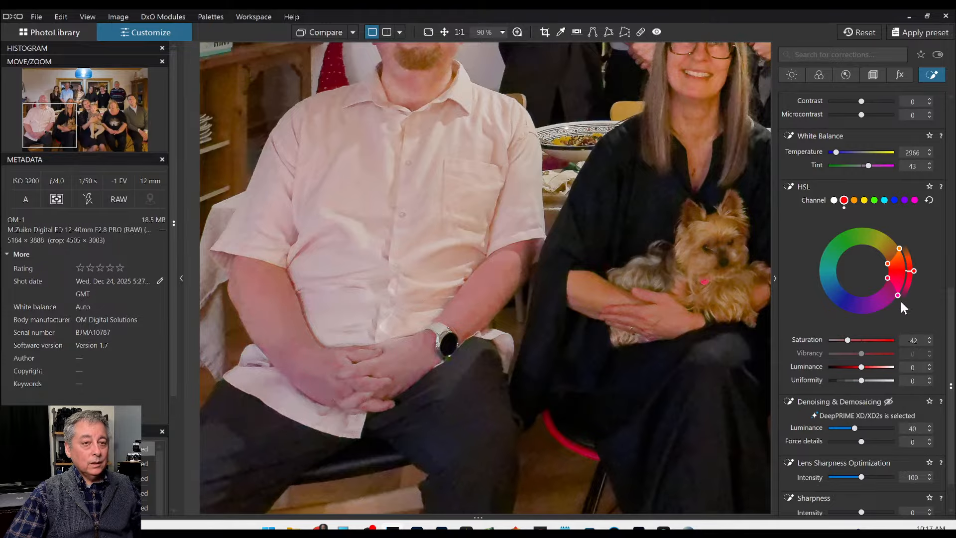
{"action": "left_click_drag", "start_coordinate": [914, 273], "coordinate": [914, 271]}
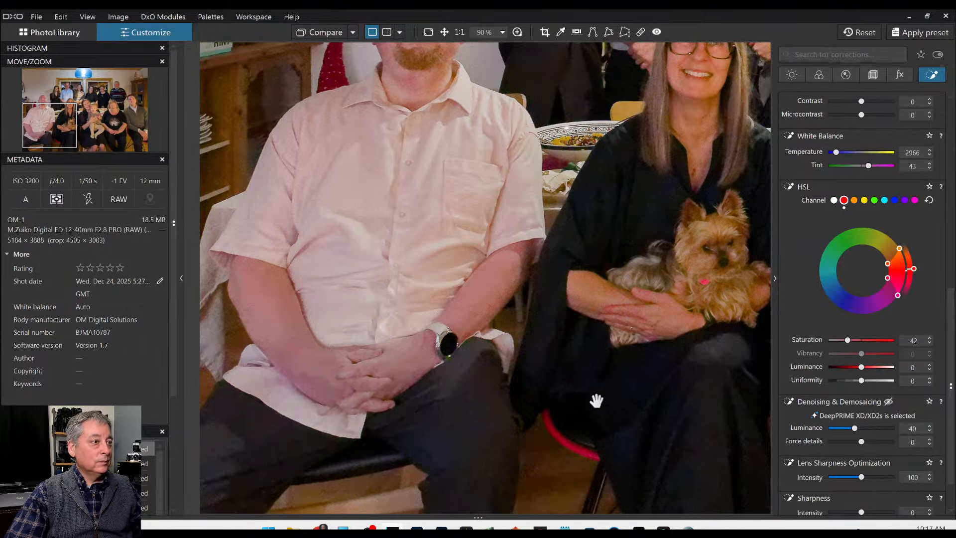
Step: Clone over the bottom edge of the blue lamp in two horizontal strokes with an 11 px brush
{"action": "scroll", "coordinate": [559, 384], "scroll_direction": "down", "scroll_amount": 4}
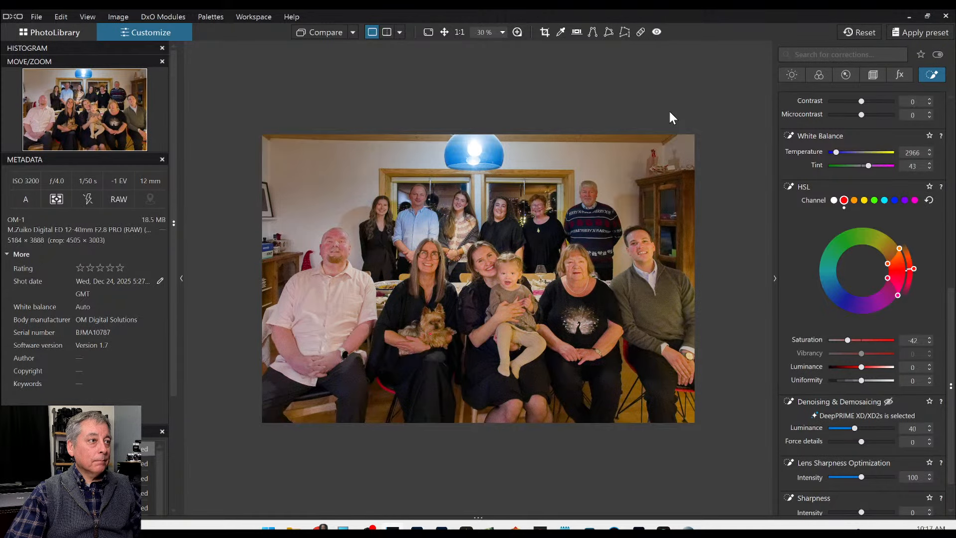
{"action": "left_click", "coordinate": [640, 34]}
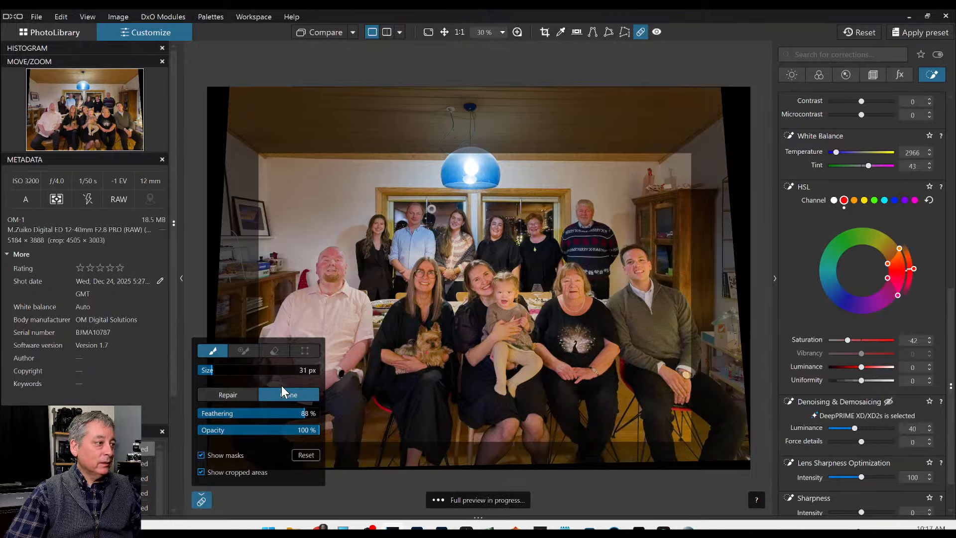
{"action": "left_click", "coordinate": [283, 391]}
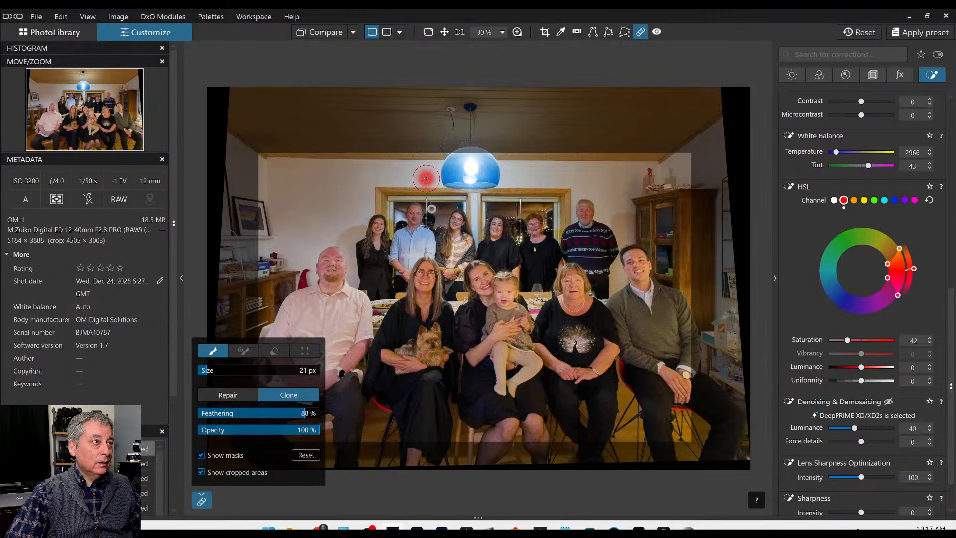
{"action": "scroll", "coordinate": [448, 184], "scroll_direction": "down", "scroll_amount": 1}
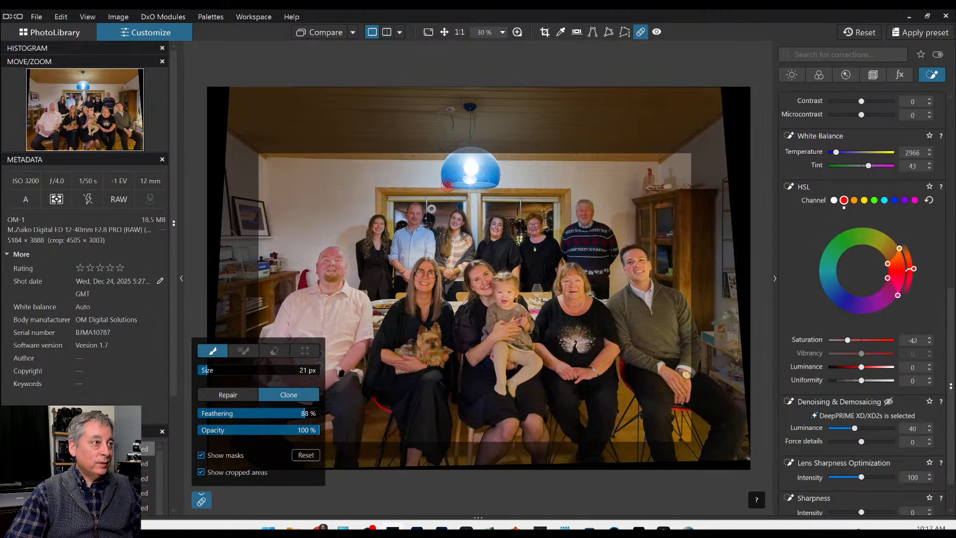
{"action": "left_click_drag", "start_coordinate": [447, 186], "coordinate": [501, 186]}
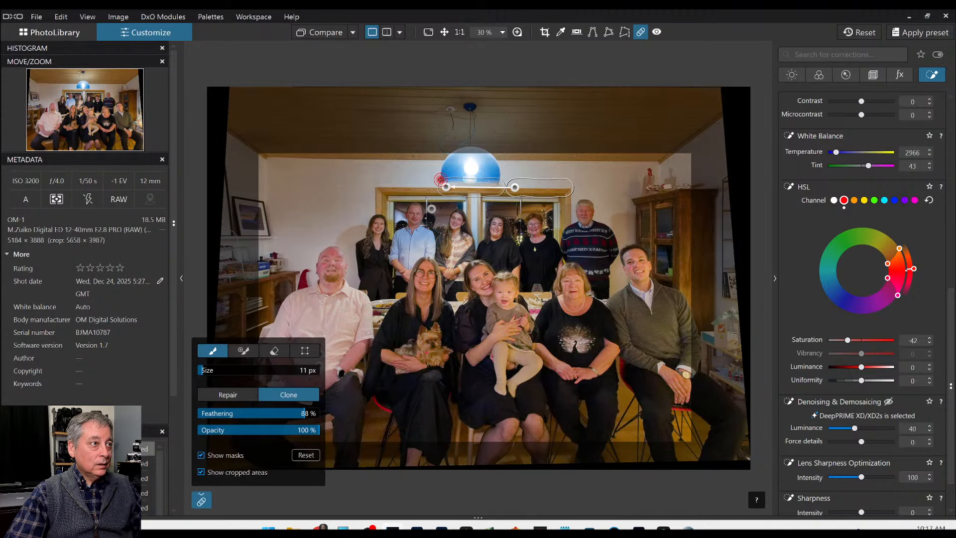
{"action": "left_click_drag", "start_coordinate": [437, 181], "coordinate": [503, 181]}
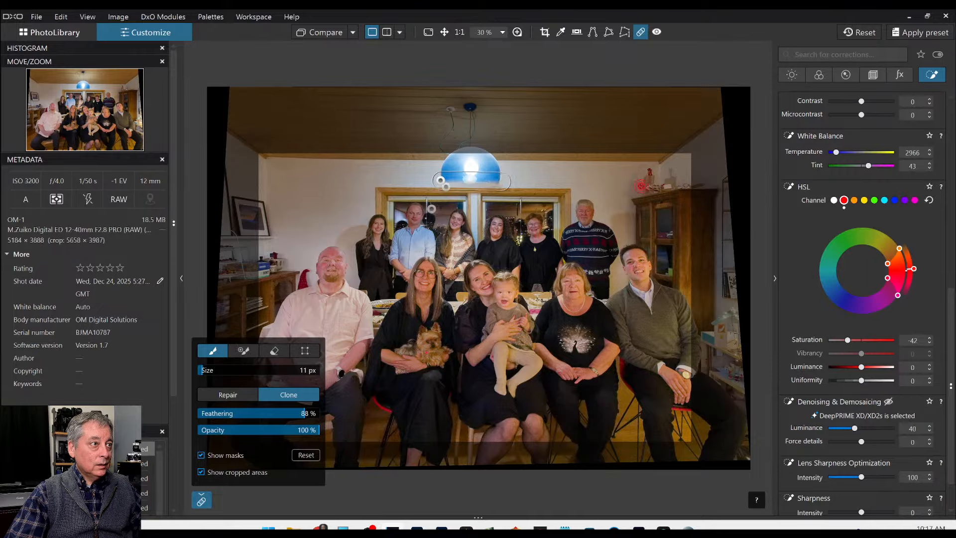
Step: Clone two more strips higher up the blue lamp, moving each source to the plain wall above the right-hand window
{"action": "left_click", "coordinate": [437, 173]}
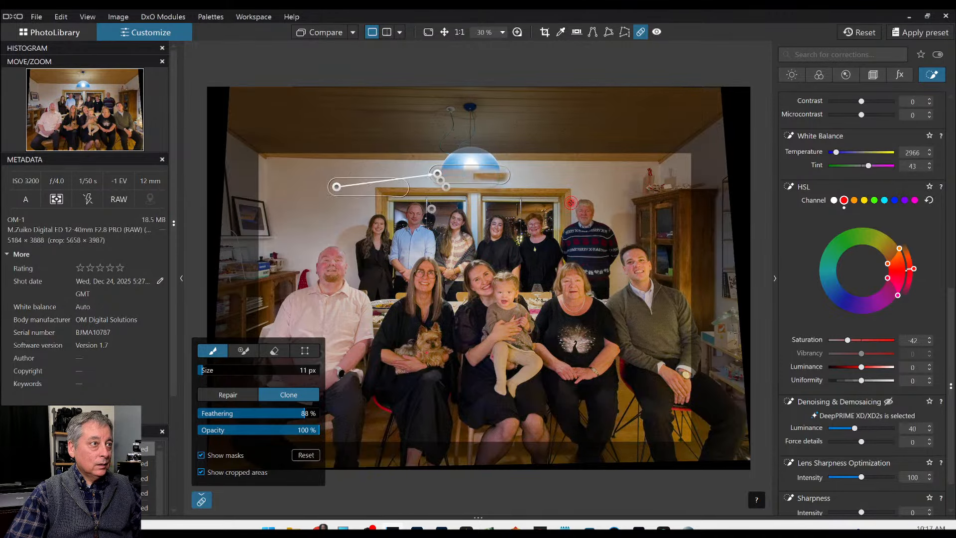
{"action": "left_click_drag", "start_coordinate": [337, 186], "coordinate": [341, 174]}
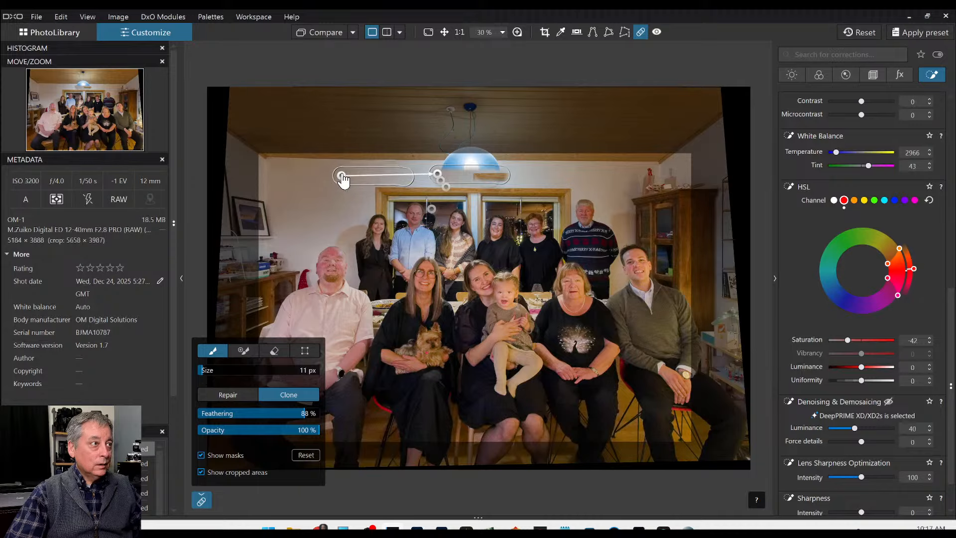
{"action": "left_click", "coordinate": [243, 393]}
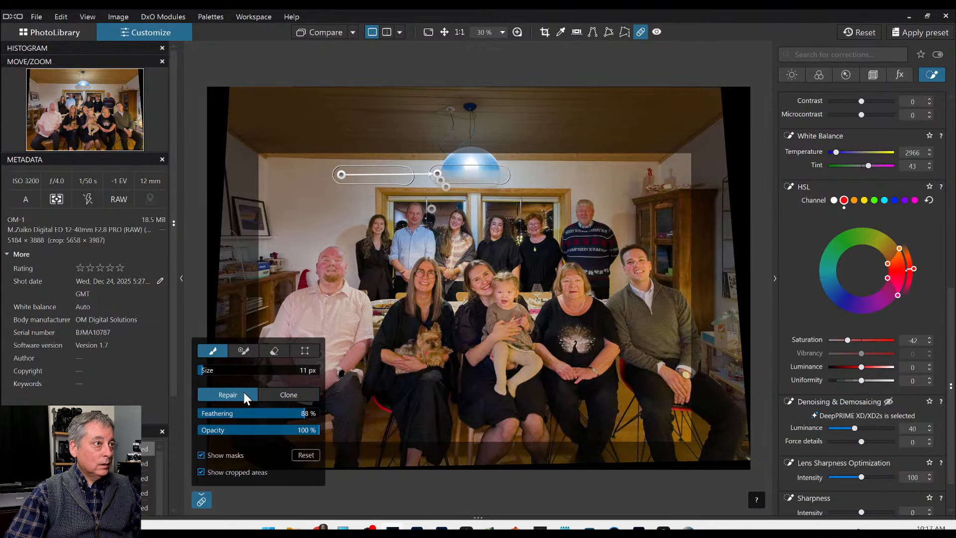
{"action": "left_click", "coordinate": [264, 390]}
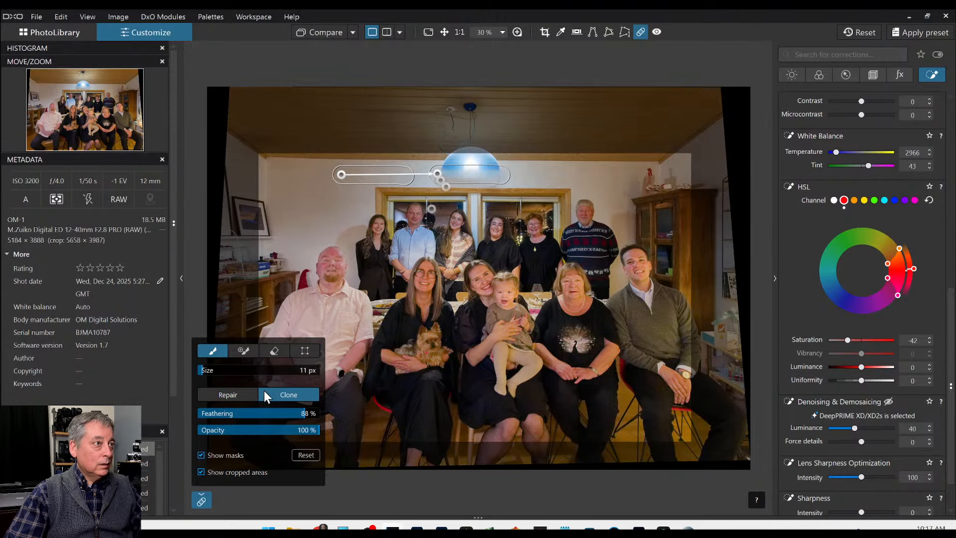
{"action": "left_click_drag", "start_coordinate": [341, 174], "coordinate": [517, 174]}
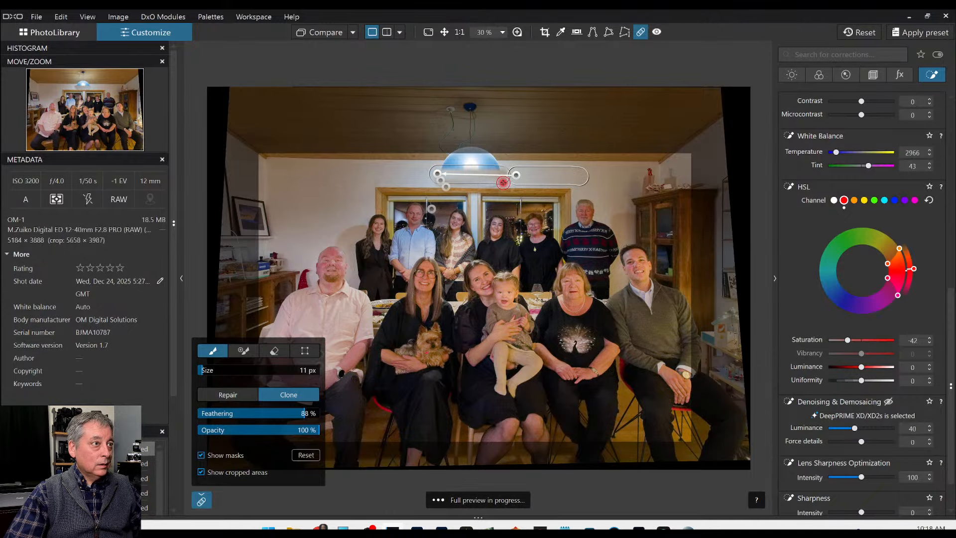
{"action": "mouse_move", "coordinate": [437, 166]}
{"action": "left_mouse_down"}
{"action": "mouse_move", "coordinate": [505, 172]}
{"action": "mouse_move", "coordinate": [438, 168]}
{"action": "left_mouse_up"}
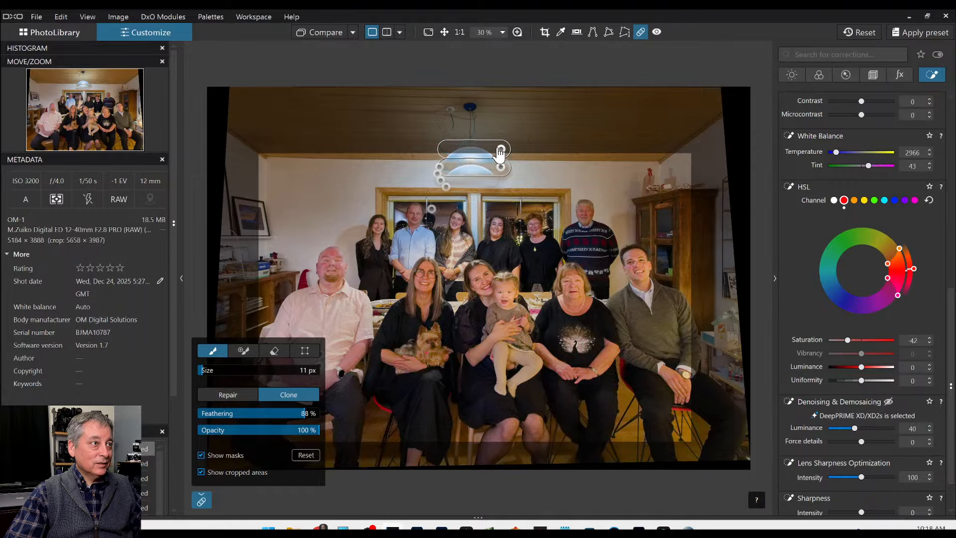
{"action": "left_click_drag", "start_coordinate": [501, 149], "coordinate": [570, 170]}
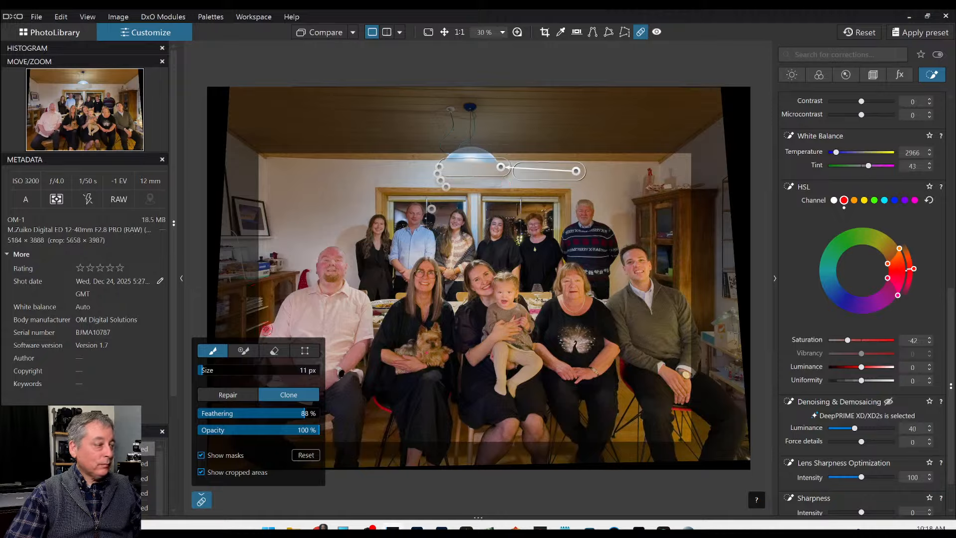
Step: Repair the lower part of the blue lamp with a 31 px brush, moving the source to the plain wall beside the left window
{"action": "left_click", "coordinate": [234, 394]}
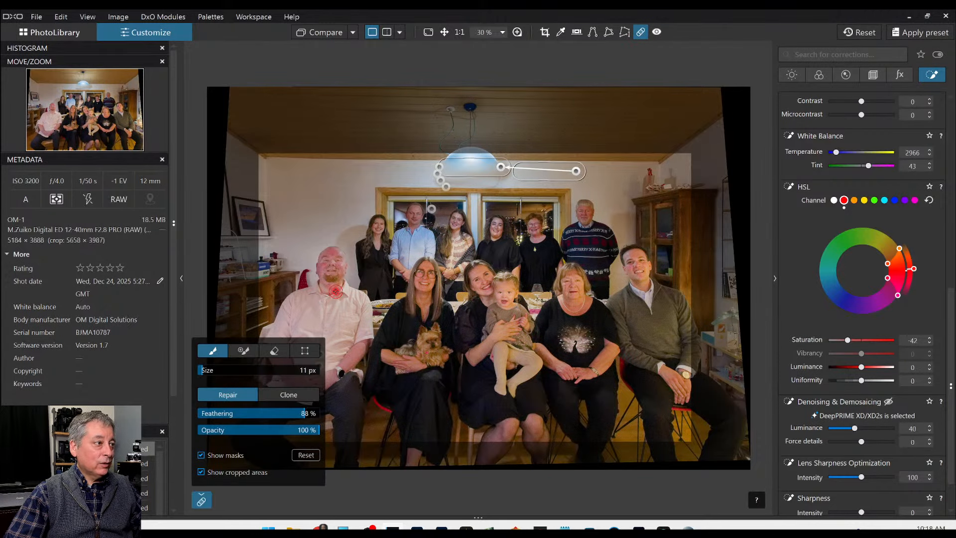
{"action": "key", "text": "alt"}
{"action": "key", "text": "alt"}
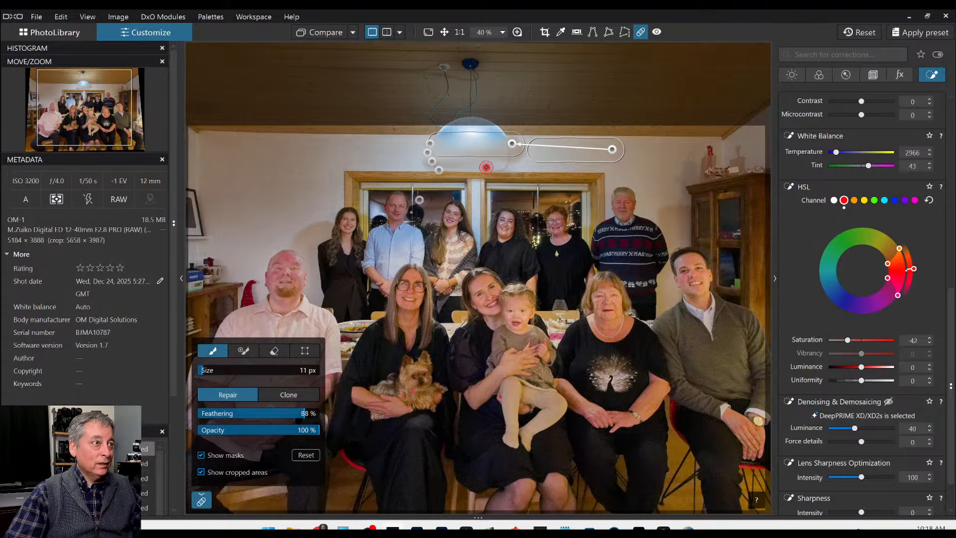
{"action": "scroll", "coordinate": [515, 155], "scroll_direction": "up", "scroll_amount": 2}
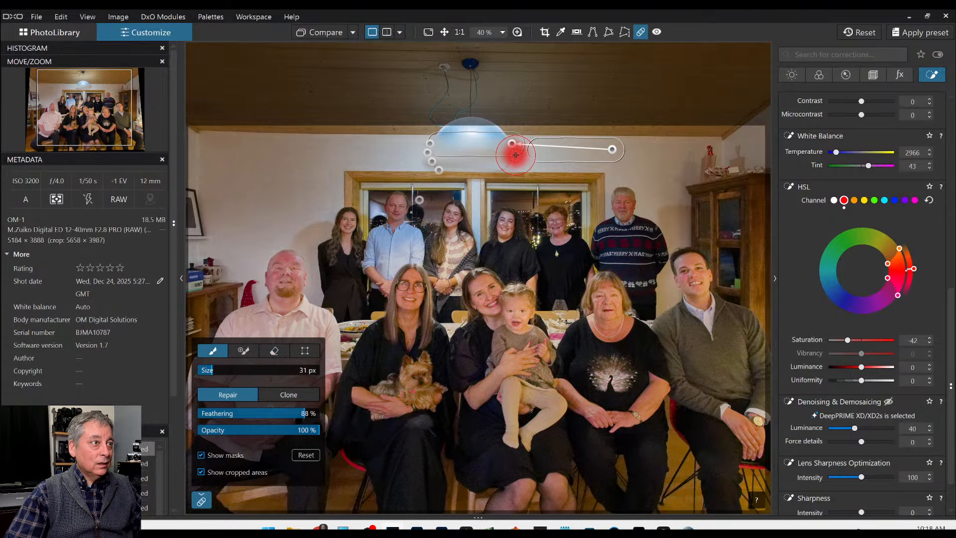
{"action": "left_click_drag", "start_coordinate": [515, 154], "coordinate": [427, 148]}
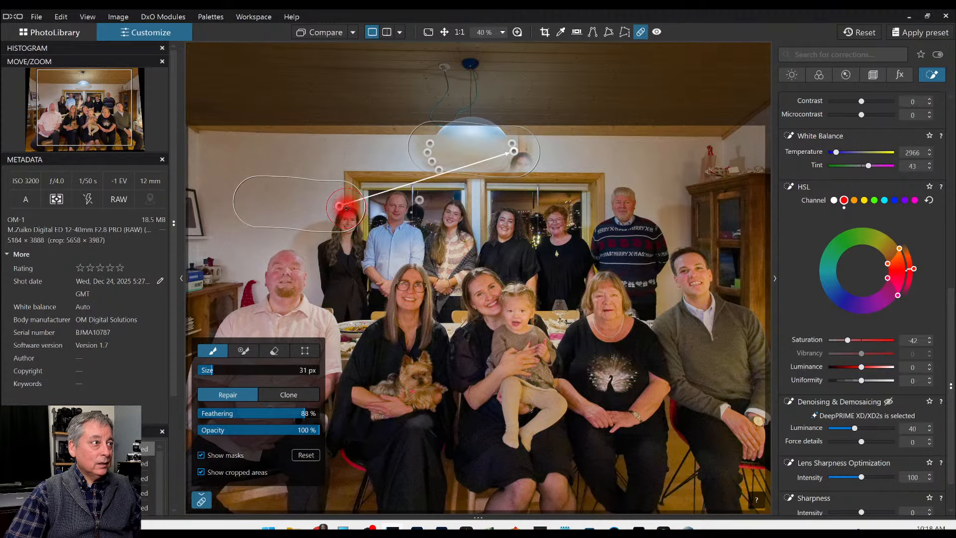
{"action": "left_click_drag", "start_coordinate": [340, 206], "coordinate": [305, 165]}
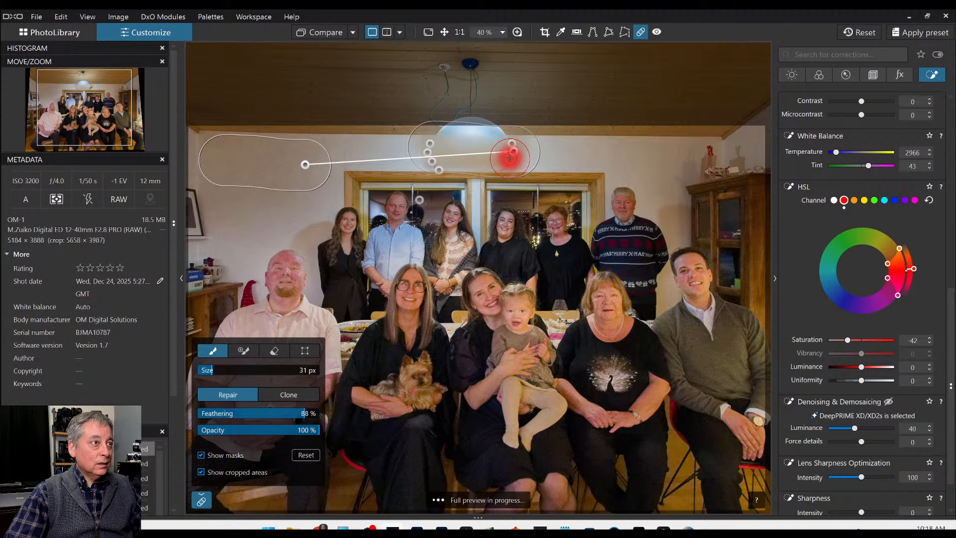
Step: Repair a small spot under the lamp's lower edge with an 11 px brush, sourcing from the wall above the window, and close ReTouch
{"action": "scroll", "coordinate": [520, 156], "scroll_direction": "down", "scroll_amount": 10}
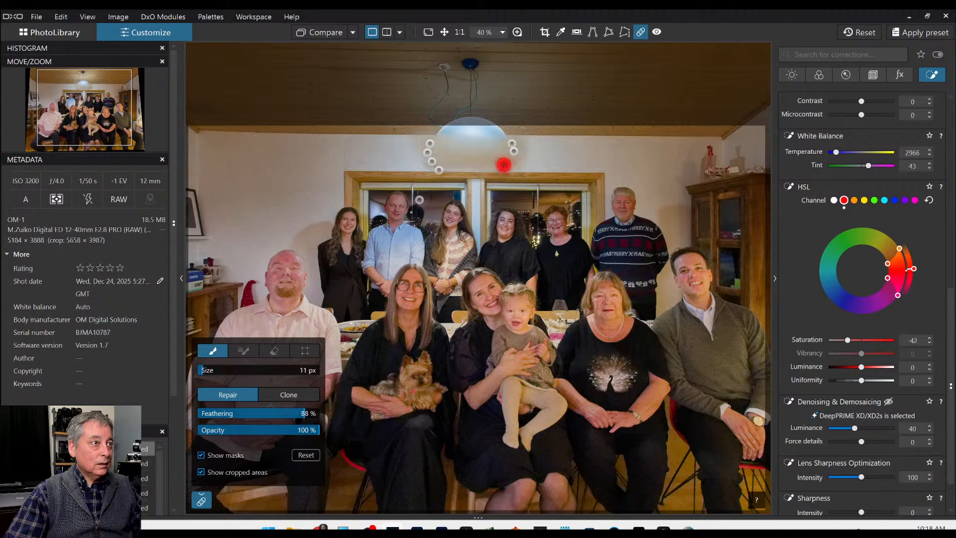
{"action": "left_click", "coordinate": [504, 165]}
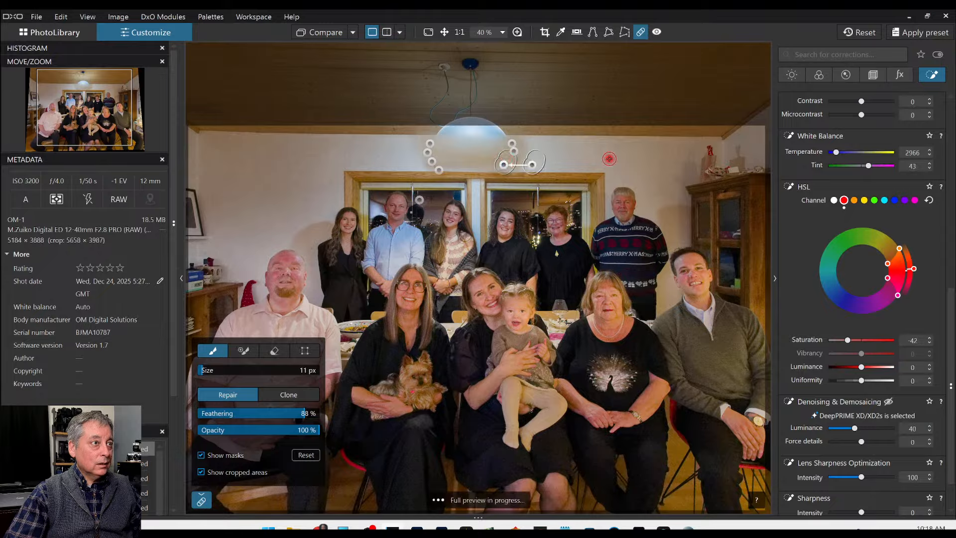
{"action": "left_click_drag", "start_coordinate": [513, 160], "coordinate": [547, 157]}
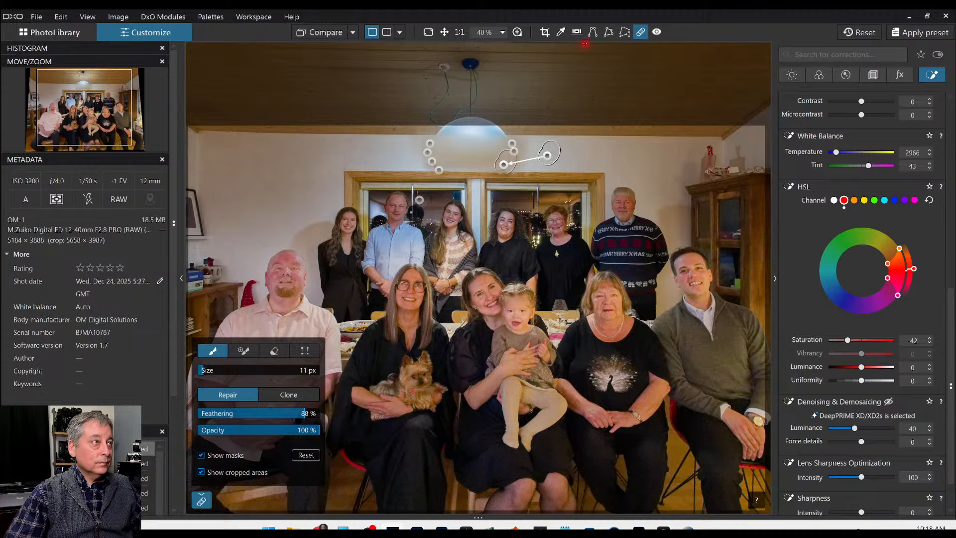
{"action": "left_click", "coordinate": [640, 32]}
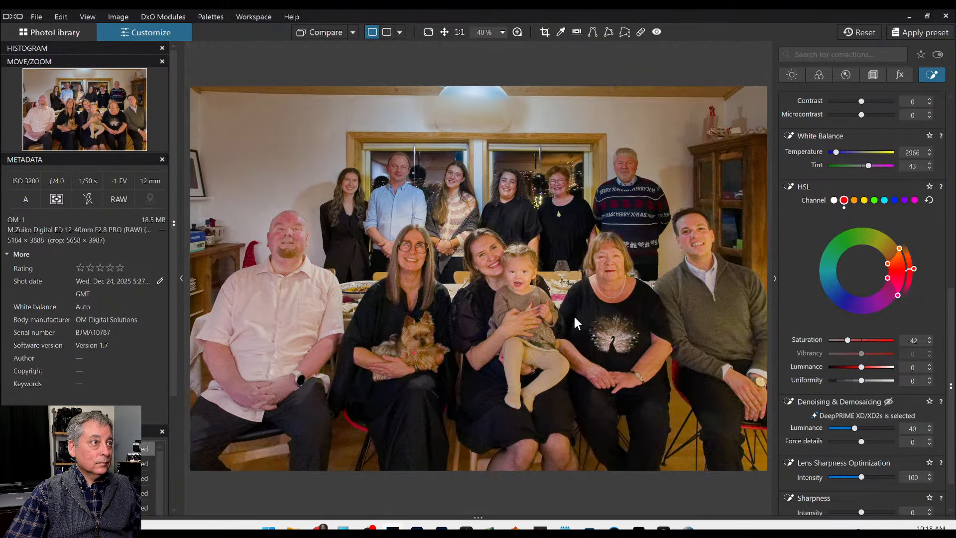
{"action": "key", "text": "ctrl+minus"}
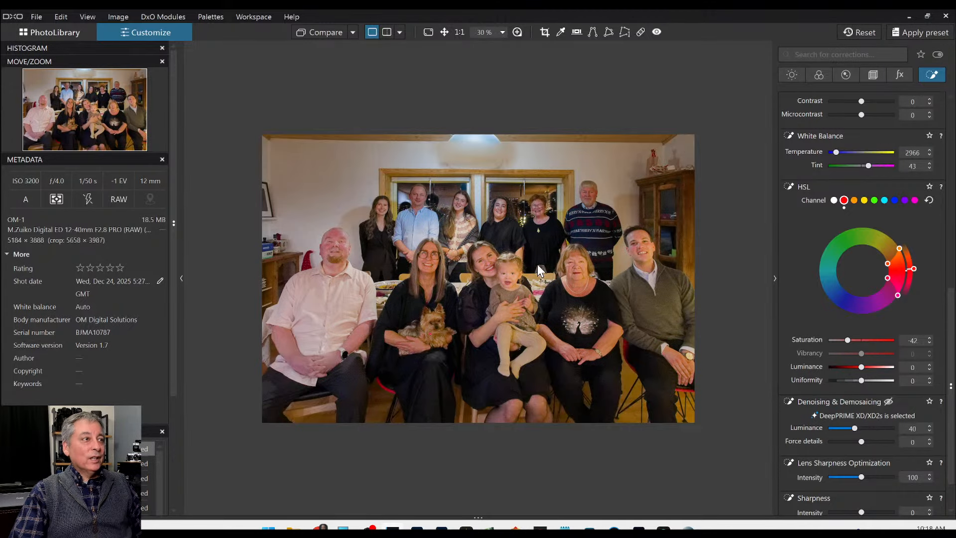
Step: Repair a spot in the left window with an 11 px brush, moving its source slightly to the other side, and close ReTouch
{"action": "left_click", "coordinate": [641, 32]}
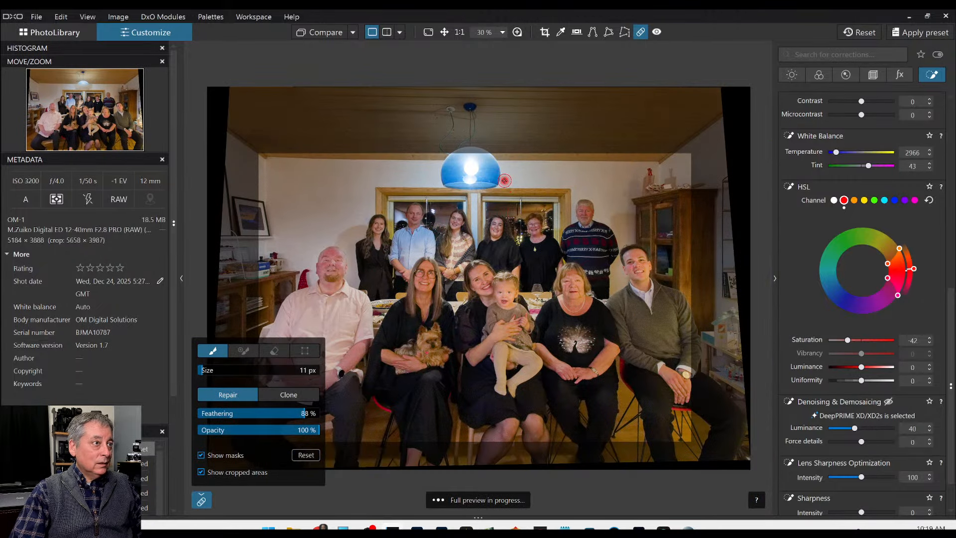
{"action": "left_click", "coordinate": [433, 211]}
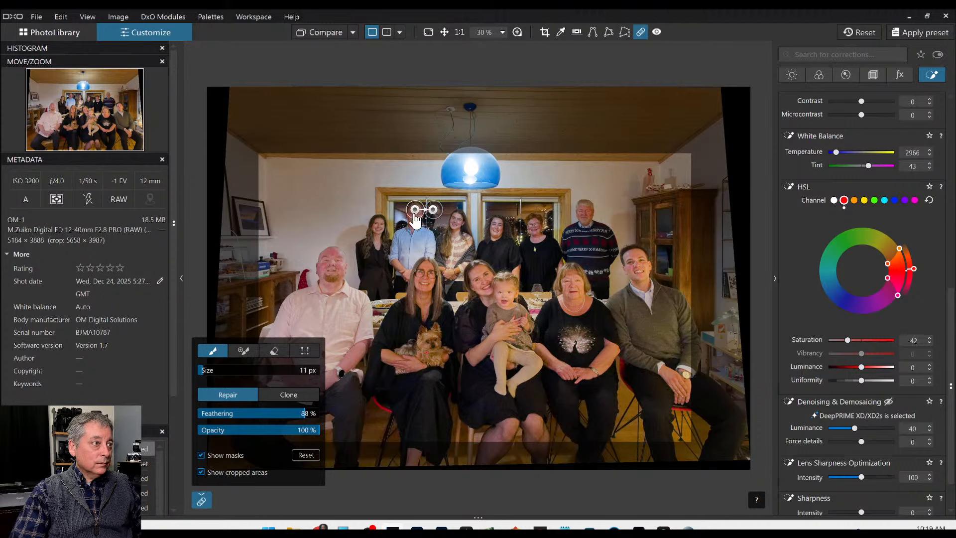
{"action": "left_click_drag", "start_coordinate": [414, 210], "coordinate": [442, 210]}
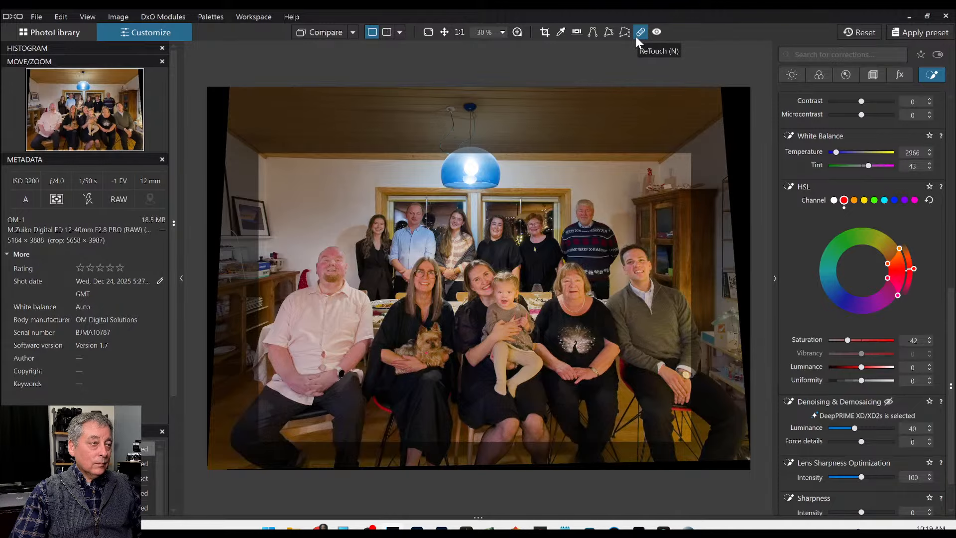
{"action": "mouse_move", "coordinate": [683, 58]}
{"action": "key", "text": "n"}
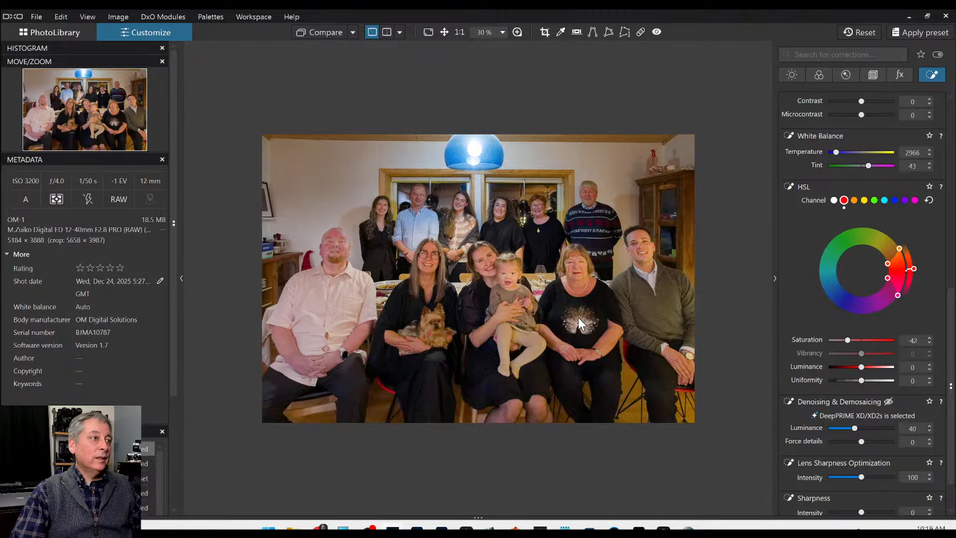
{"action": "right_click", "coordinate": [578, 317]}
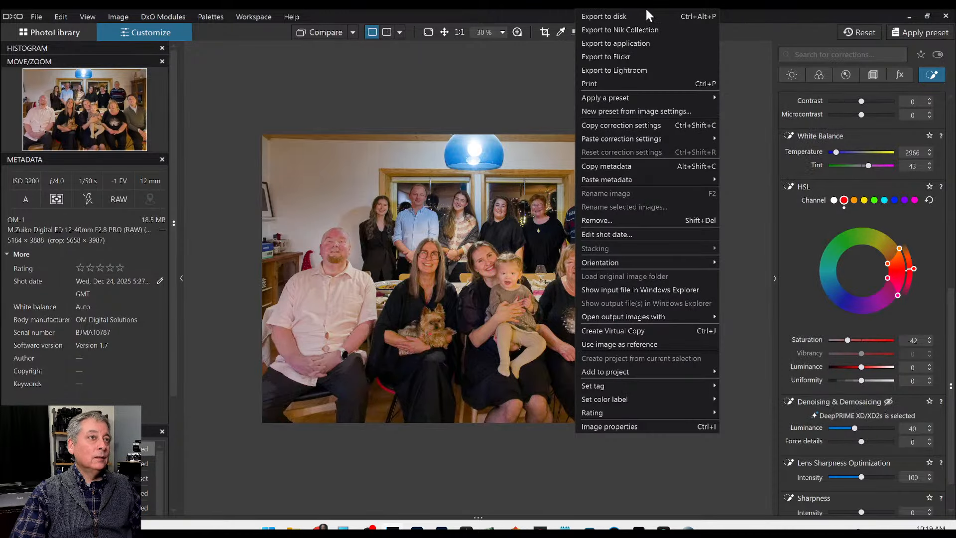
{"action": "left_click", "coordinate": [644, 7]}
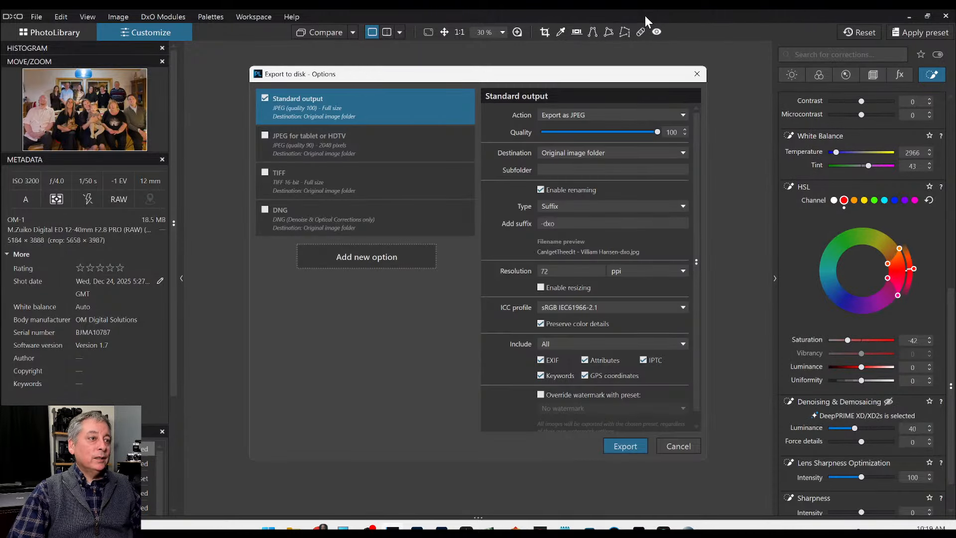
{"action": "key", "text": "Escape"}
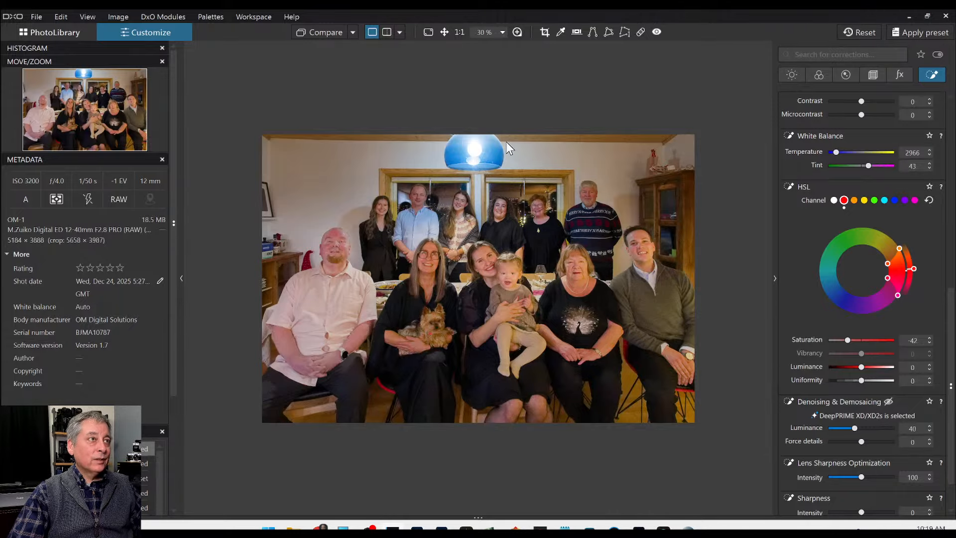
{"action": "right_click", "coordinate": [523, 153]}
{"action": "left_click", "coordinate": [544, 107]}
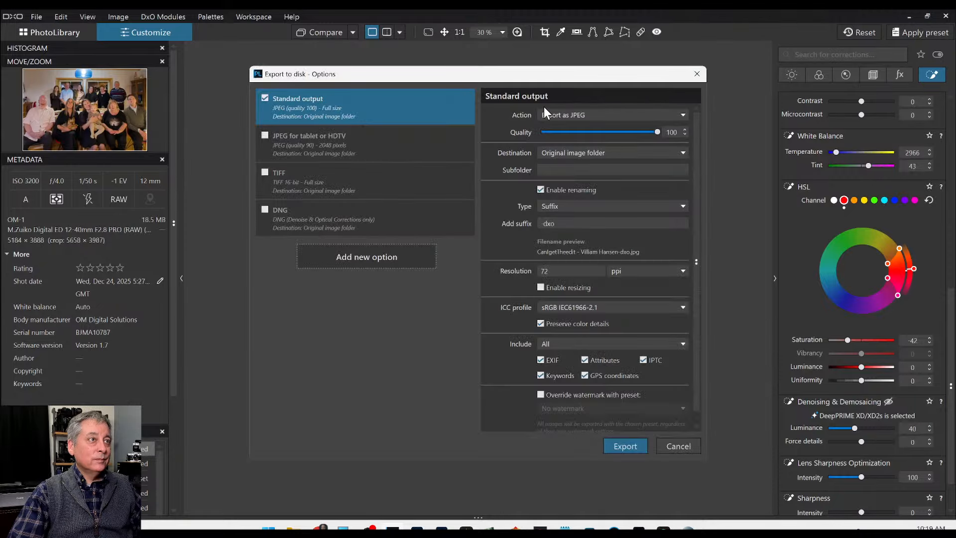
{"action": "key", "text": "Escape"}
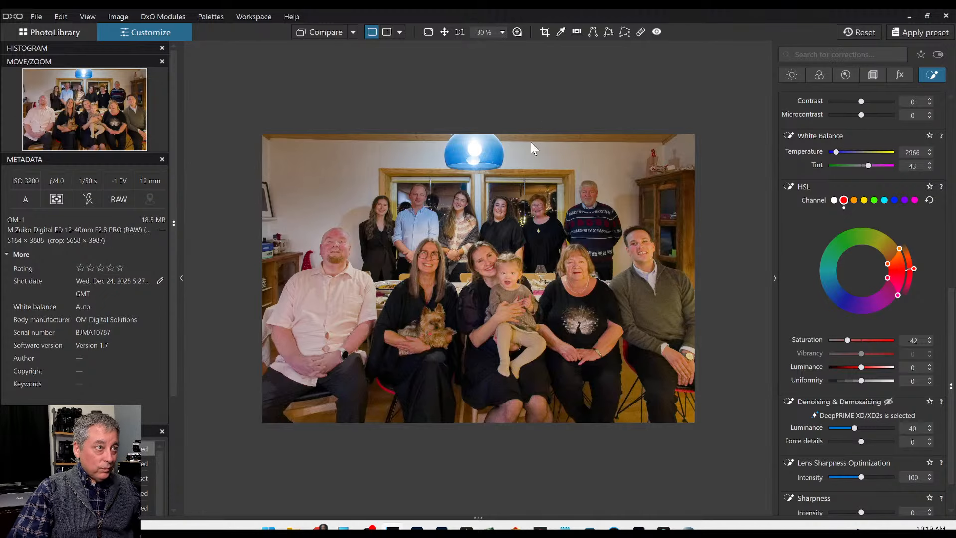
Step: Repair the two gaps in the seated man's shirt with a 21 px brush, sourcing the lower one from the button placket above
{"action": "left_click", "coordinate": [640, 33]}
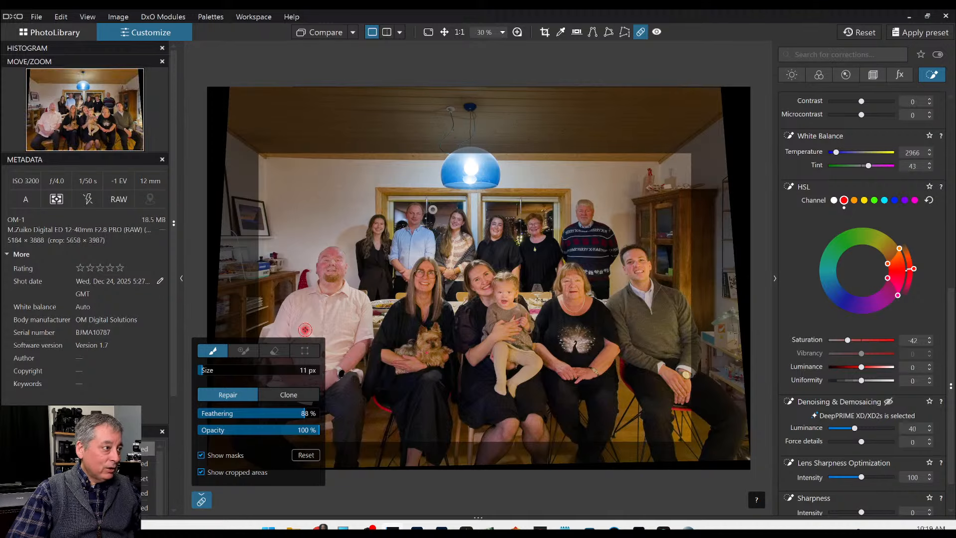
{"action": "scroll", "coordinate": [334, 299], "scroll_direction": "up", "scroll_amount": 2}
{"action": "scroll", "coordinate": [335, 299], "scroll_direction": "up", "scroll_amount": 3}
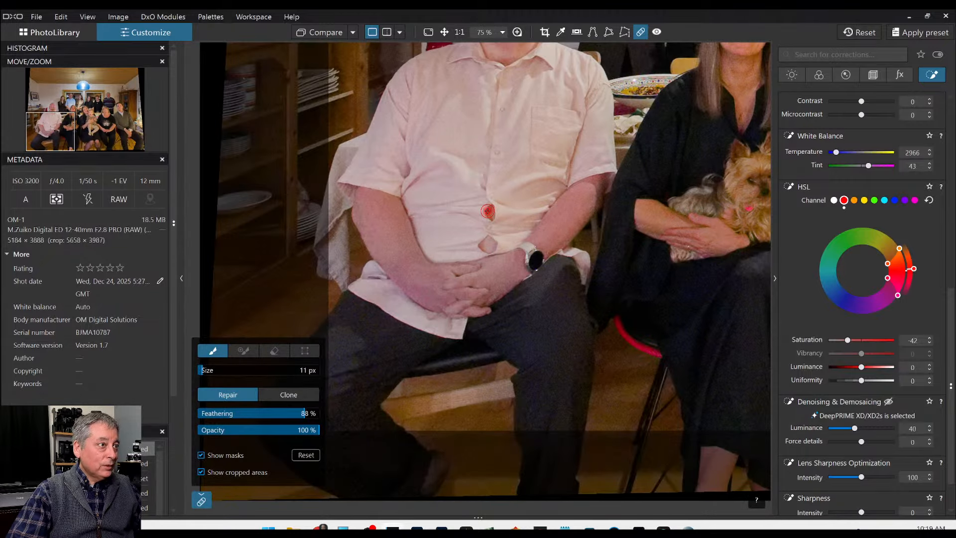
{"action": "scroll", "coordinate": [487, 212], "scroll_direction": "up", "scroll_amount": 2}
{"action": "left_click", "coordinate": [487, 211]}
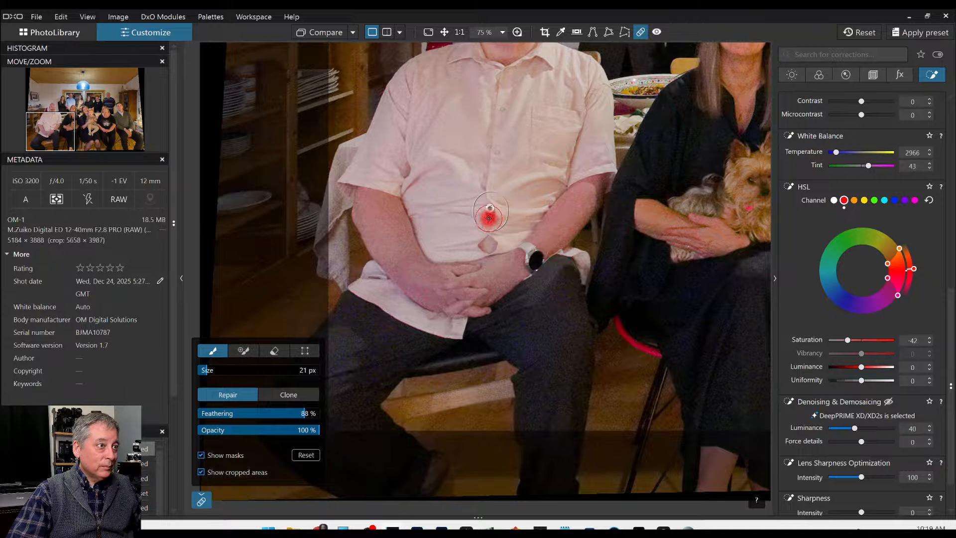
{"action": "left_click", "coordinate": [489, 244]}
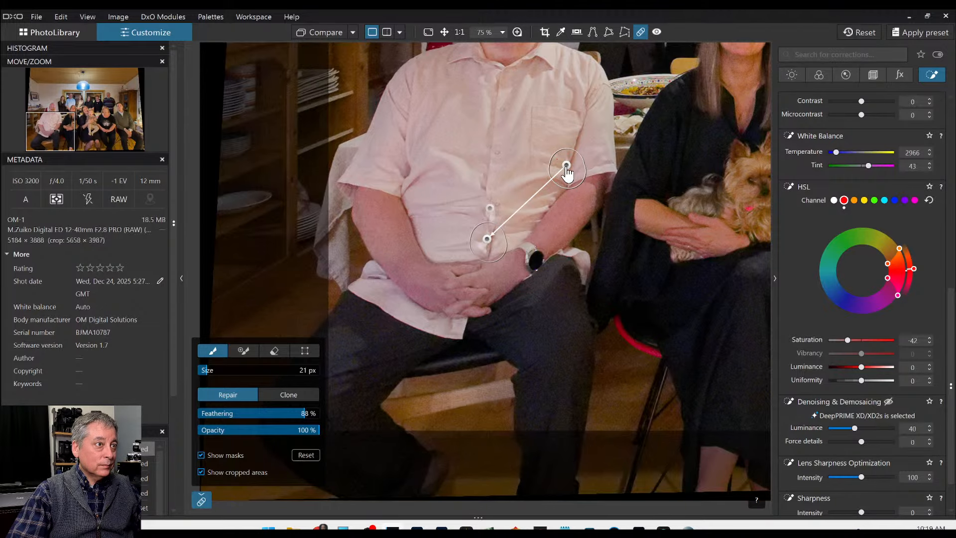
{"action": "left_click_drag", "start_coordinate": [566, 164], "coordinate": [491, 175]}
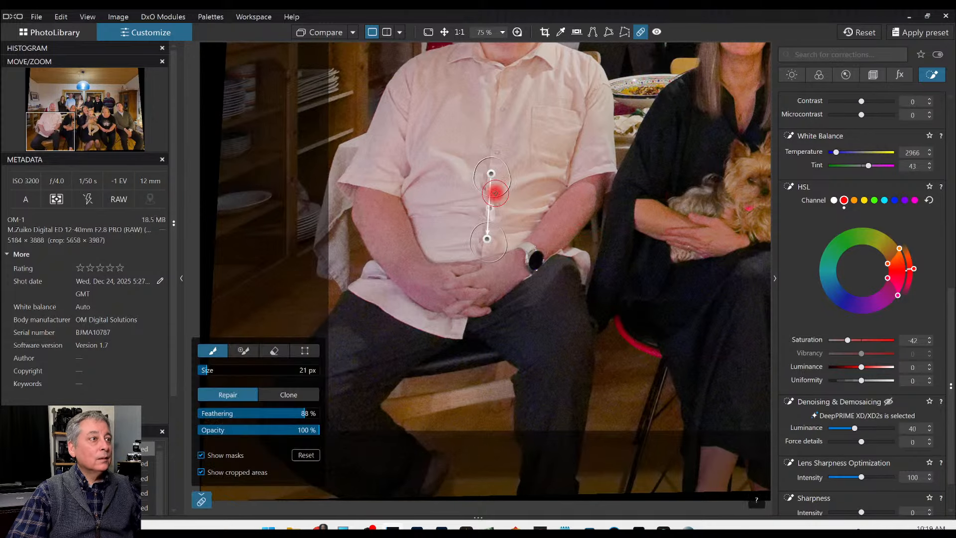
Step: Switch the upper shirt-gap spot to Clone and place its source on the button placket directly above it
{"action": "left_click", "coordinate": [491, 209]}
{"action": "left_click_drag", "start_coordinate": [490, 157], "coordinate": [500, 140]}
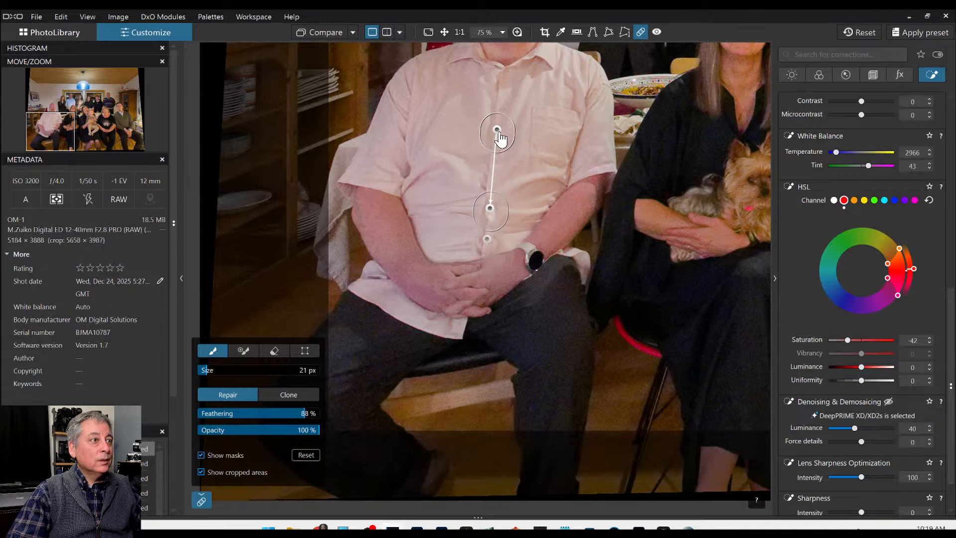
{"action": "left_click", "coordinate": [302, 397]}
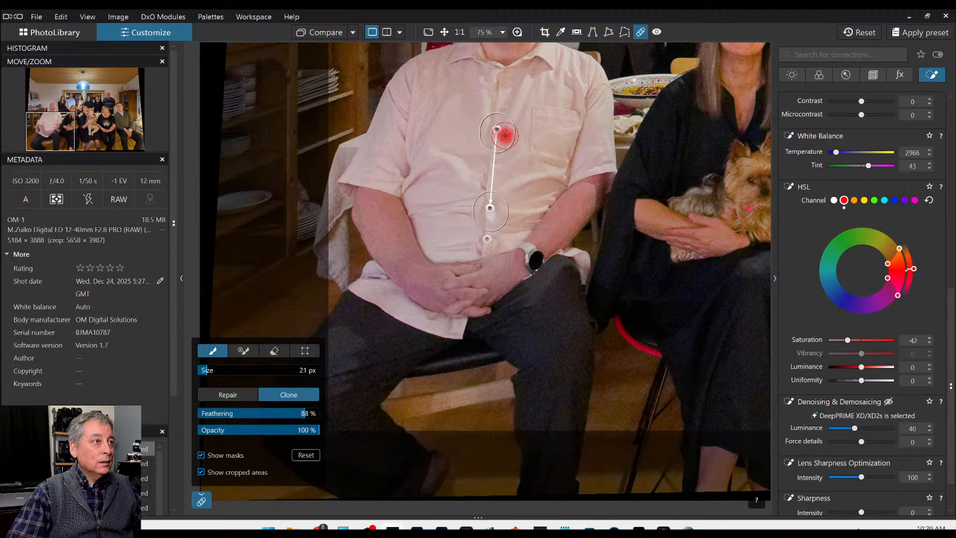
{"action": "left_click_drag", "start_coordinate": [497, 132], "coordinate": [493, 174]}
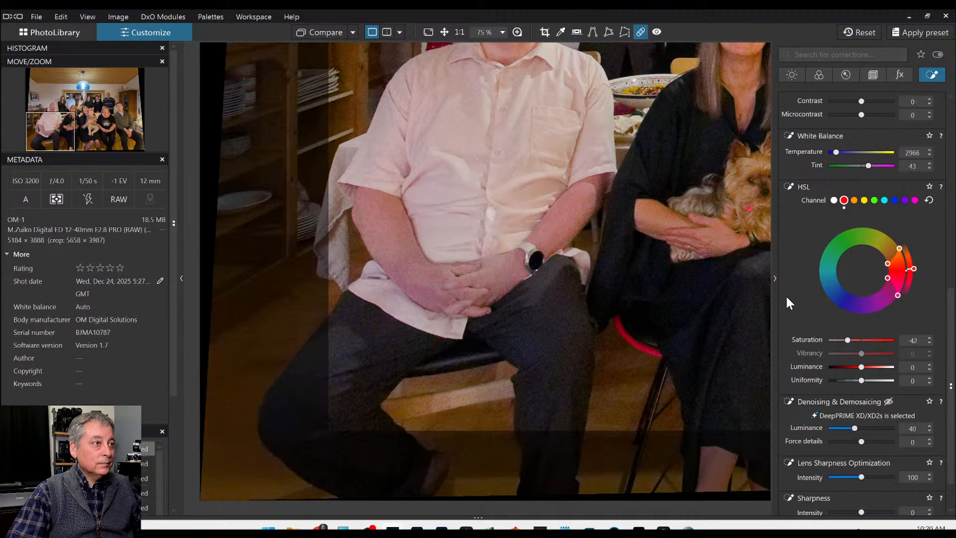
Step: Export the retouched photo to disk as a full-size JPEG with the standard output, overwriting the existing file
{"action": "right_click", "coordinate": [690, 160]}
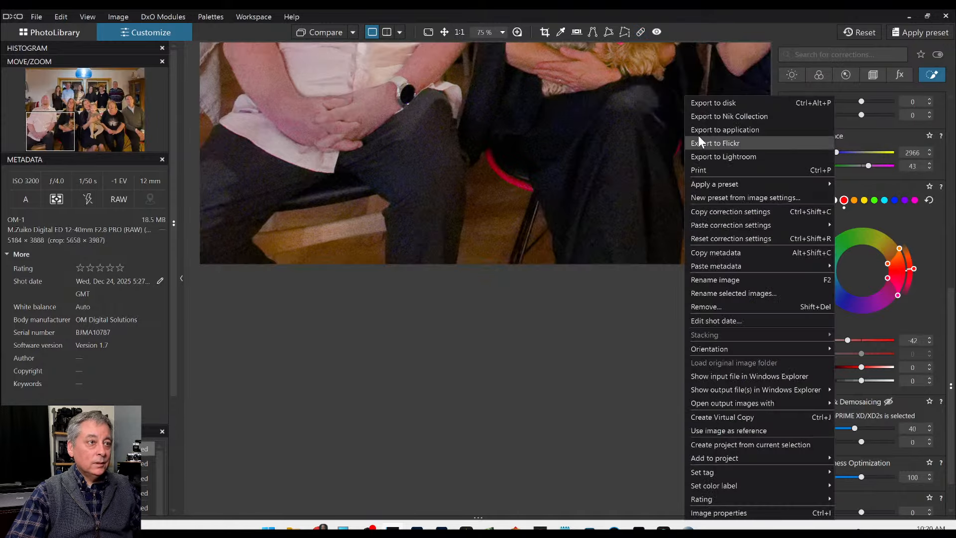
{"action": "left_click", "coordinate": [708, 103]}
{"action": "key", "text": "Return"}
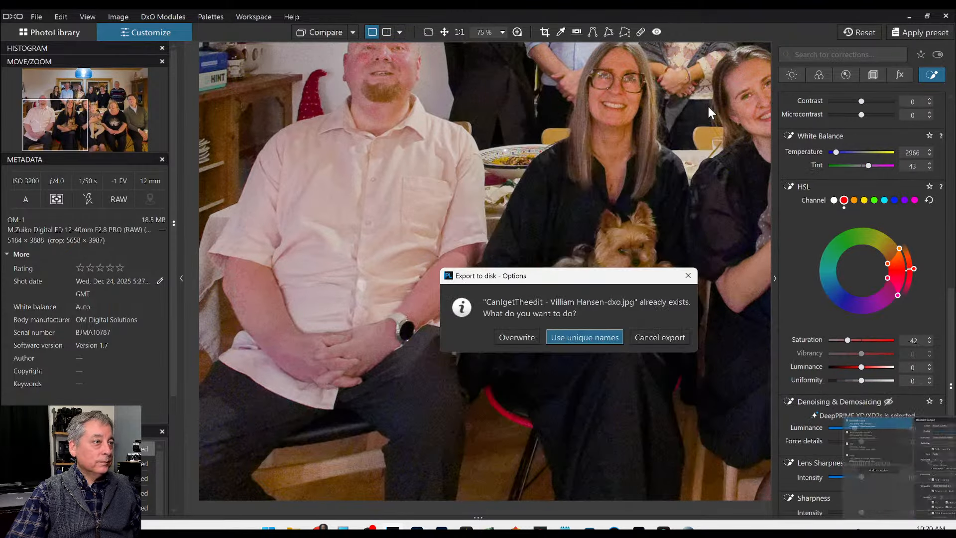
{"action": "left_click", "coordinate": [532, 335]}
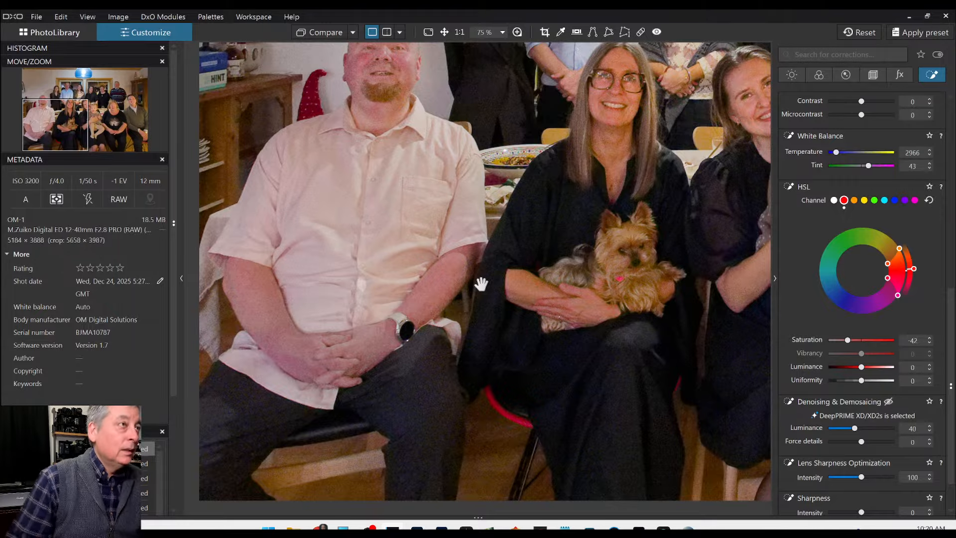
Step: Change the photo's crop aspect ratio to 16 × 9
{"action": "scroll", "coordinate": [383, 264], "scroll_direction": "down", "scroll_amount": 2}
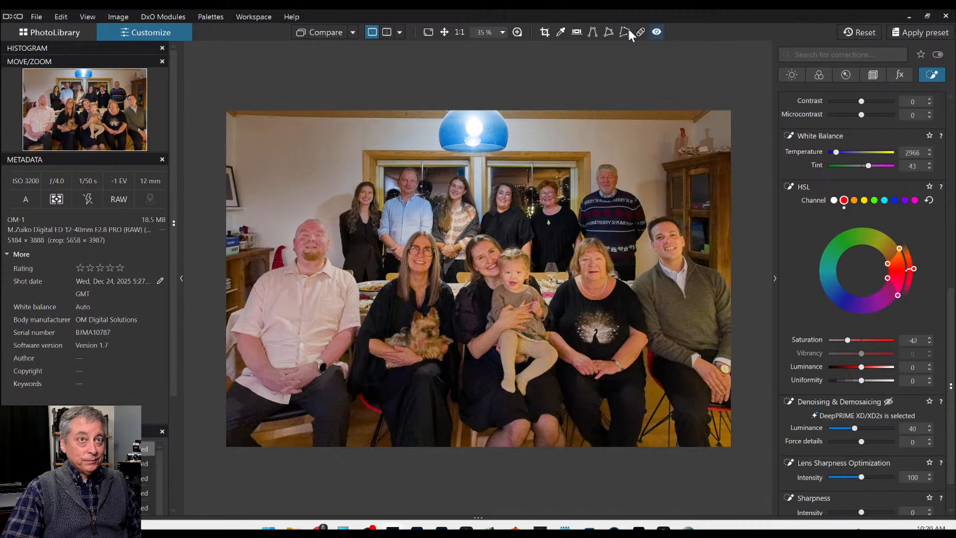
{"action": "left_click", "coordinate": [544, 32]}
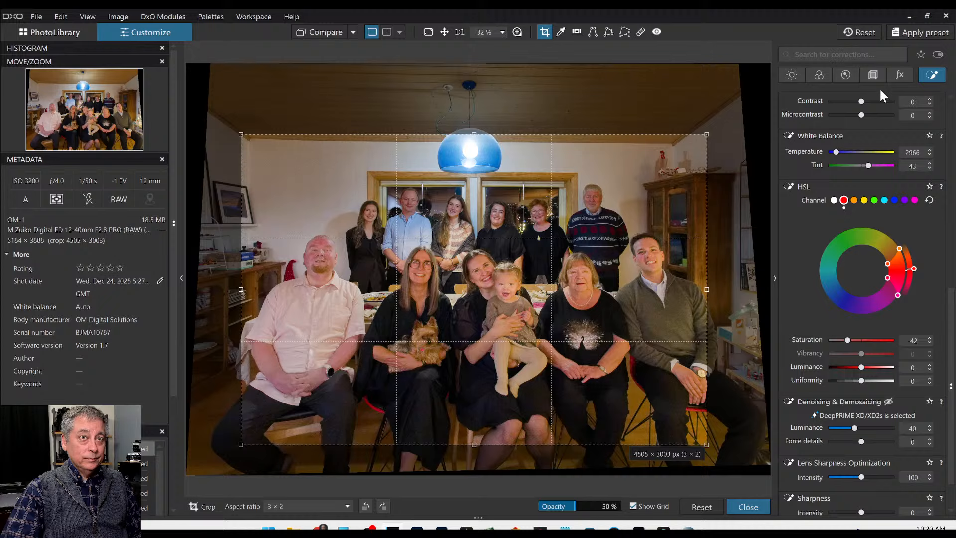
{"action": "left_click", "coordinate": [873, 75]}
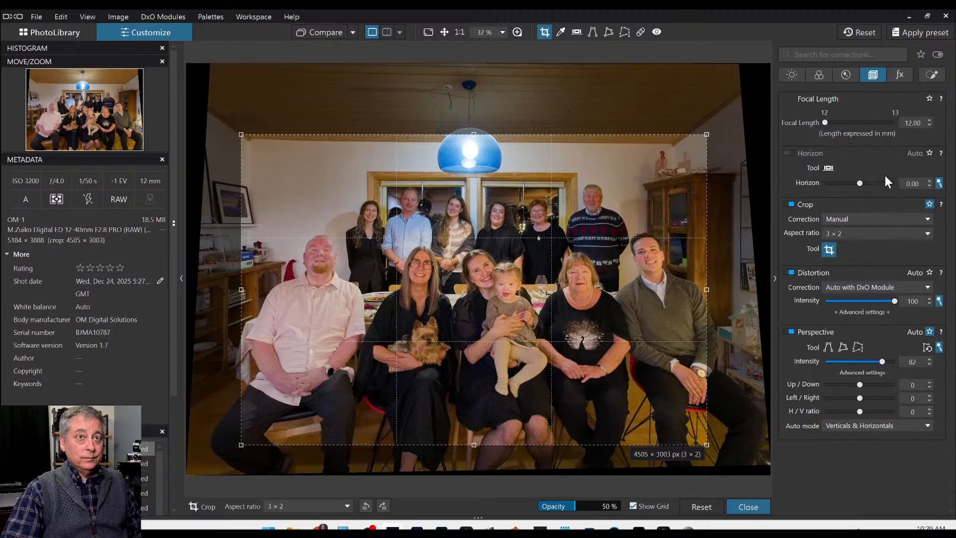
{"action": "left_click", "coordinate": [866, 233]}
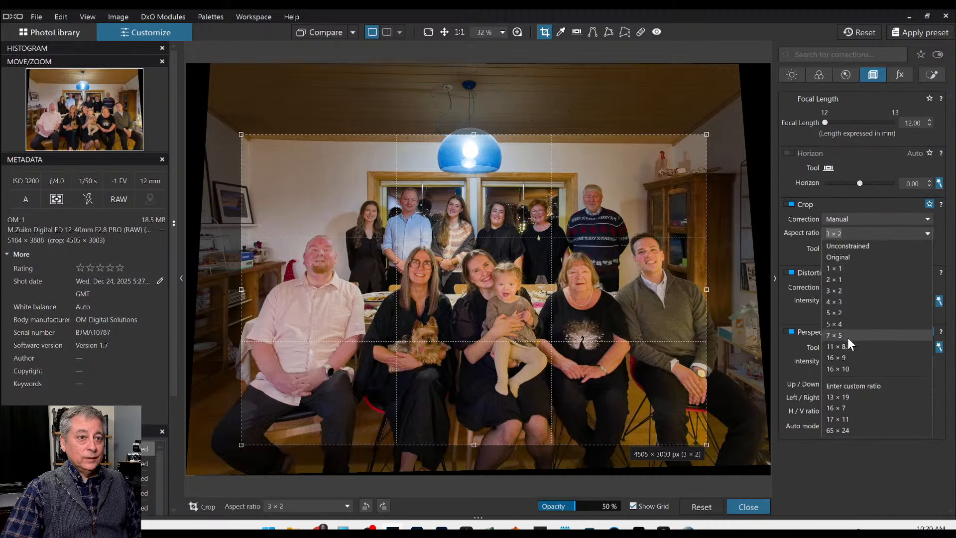
{"action": "left_click", "coordinate": [846, 357]}
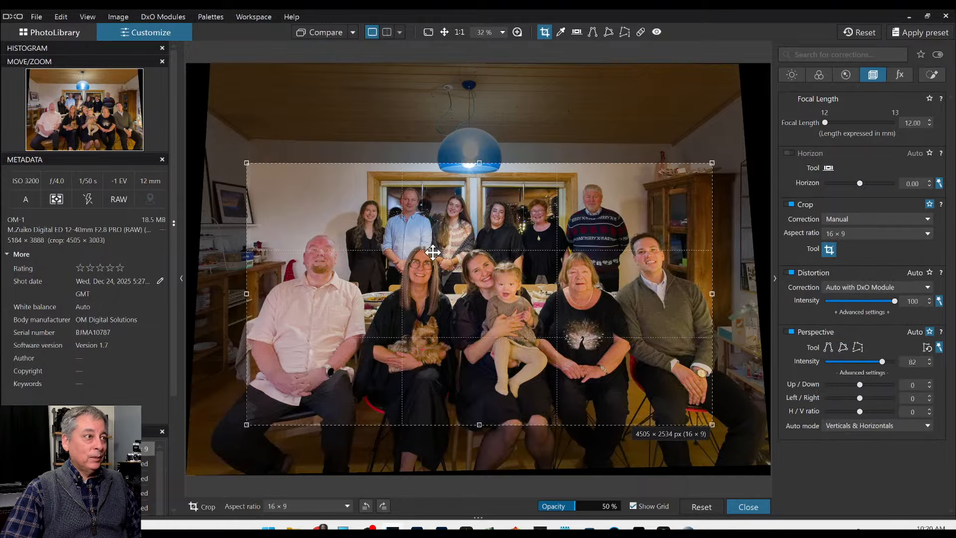
Step: Move the 16 × 9 crop frame down and slightly left around the group, recheck its placement, and apply the crop
{"action": "left_click_drag", "start_coordinate": [430, 265], "coordinate": [426, 268]}
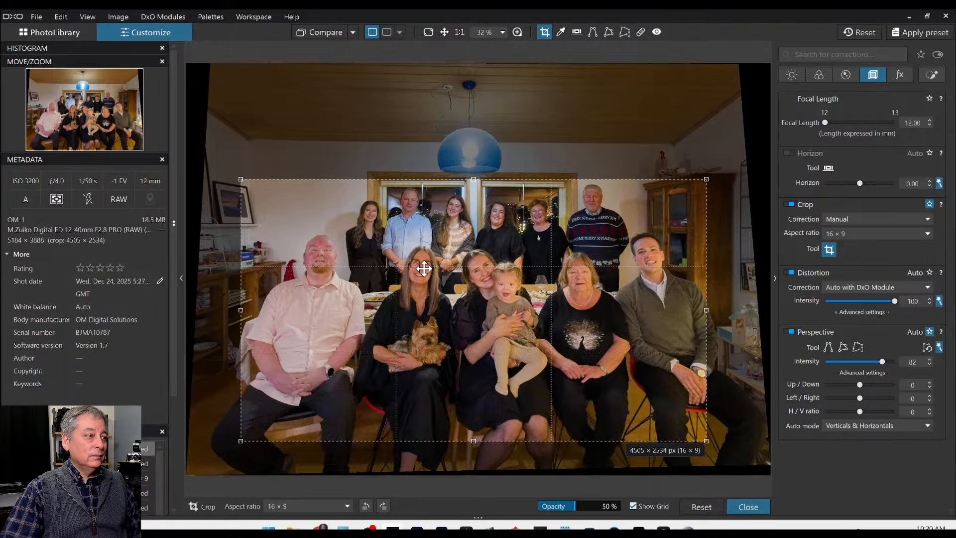
{"action": "key", "text": "Return"}
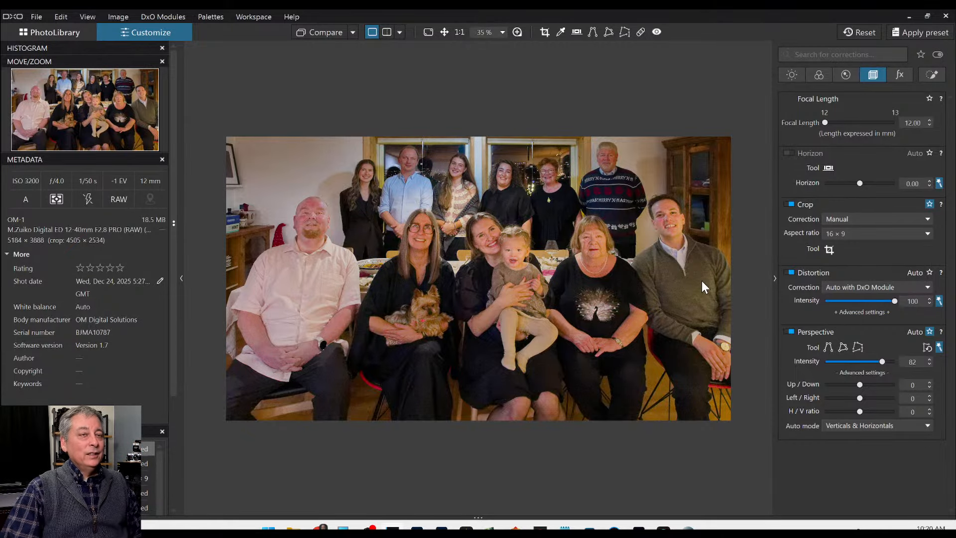
{"action": "left_click", "coordinate": [829, 250]}
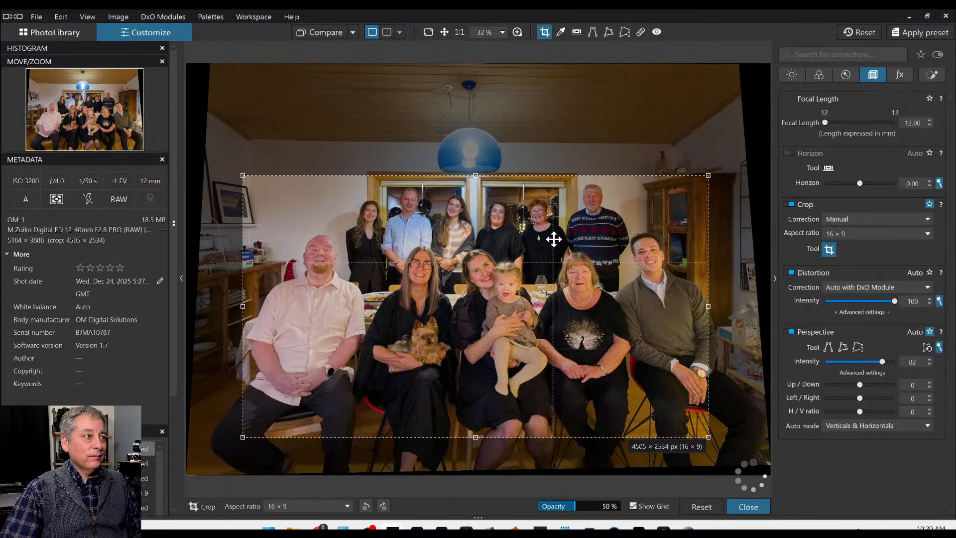
{"action": "key", "text": "Return"}
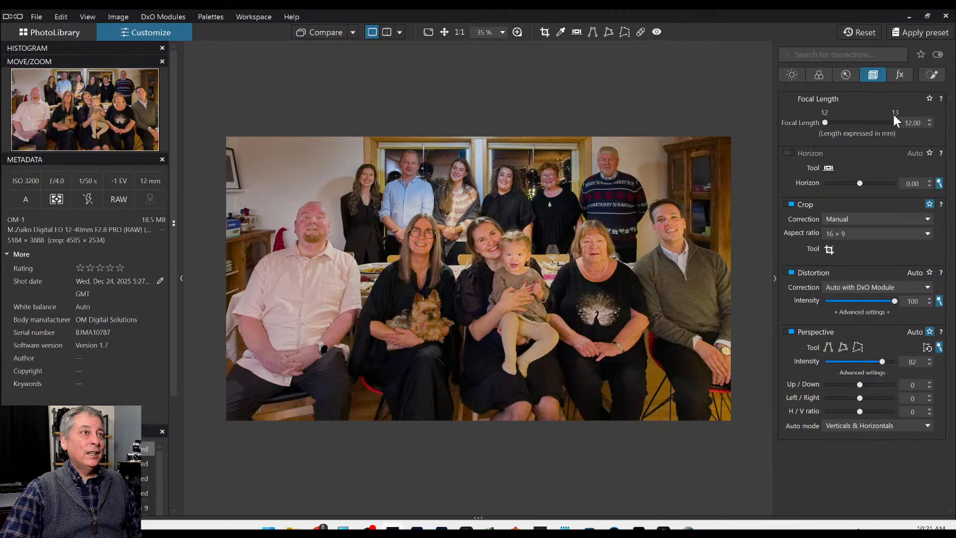
Step: Reset all of the photo's corrections and compare the unedited image side by side with the edited version, with the palettes hidden
{"action": "left_click", "coordinate": [864, 35]}
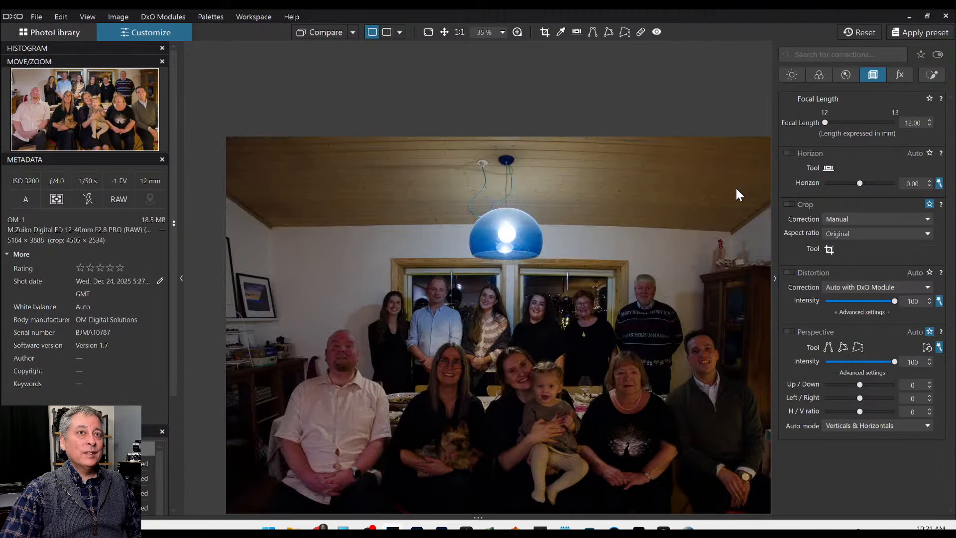
{"action": "left_click", "coordinate": [353, 33]}
{"action": "left_click", "coordinate": [368, 100]}
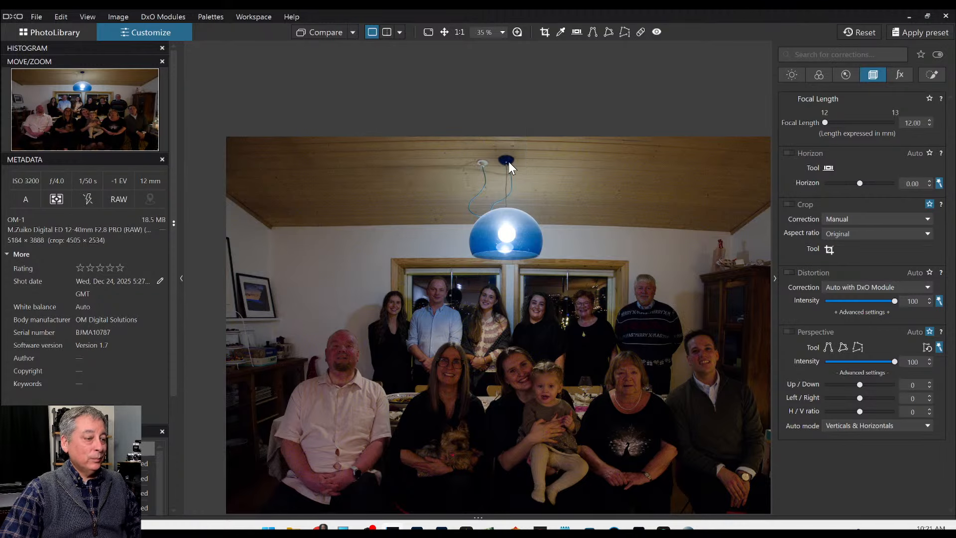
{"action": "key", "text": "Tab"}
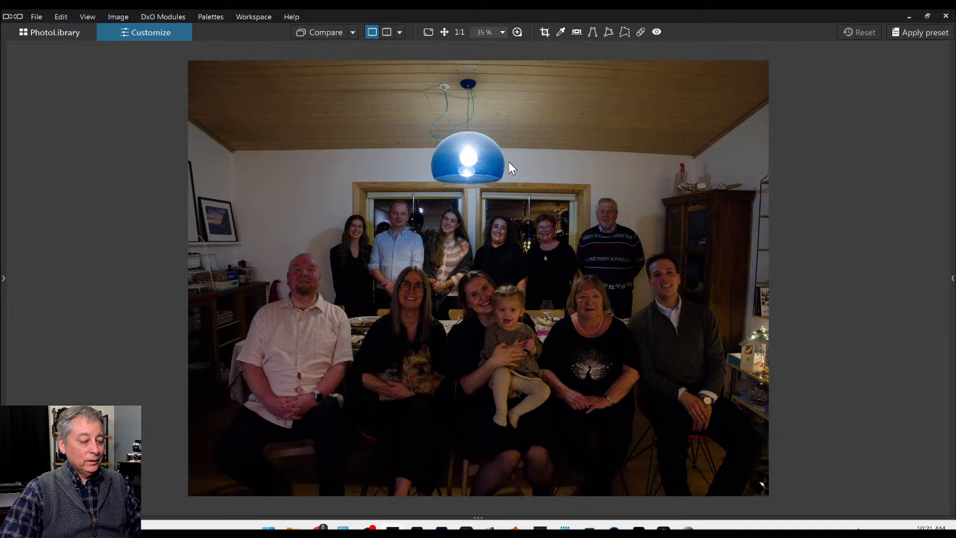
{"action": "left_click", "coordinate": [399, 31]}
{"action": "left_click", "coordinate": [410, 52]}
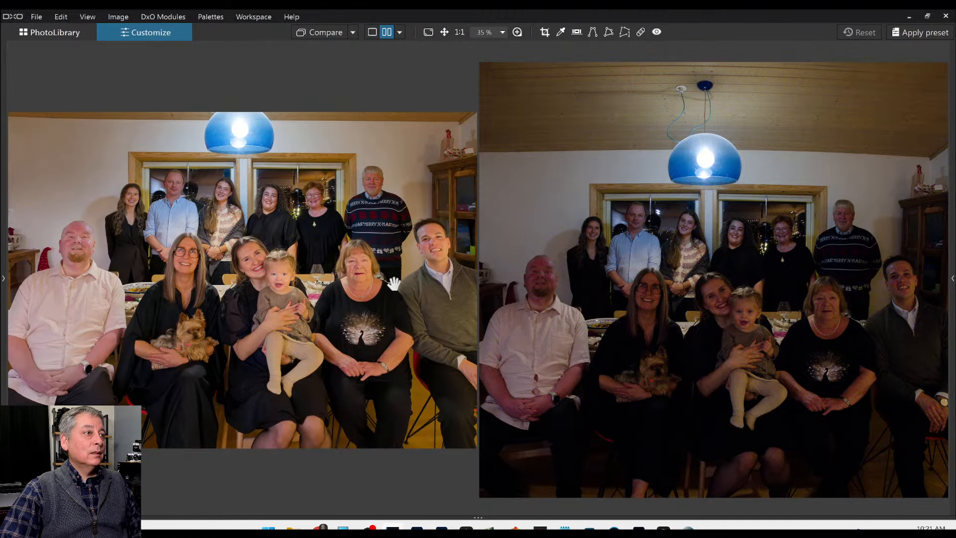
{"action": "scroll", "coordinate": [392, 281], "scroll_direction": "down", "scroll_amount": 1}
{"action": "scroll", "coordinate": [665, 293], "scroll_direction": "down", "scroll_amount": 1}
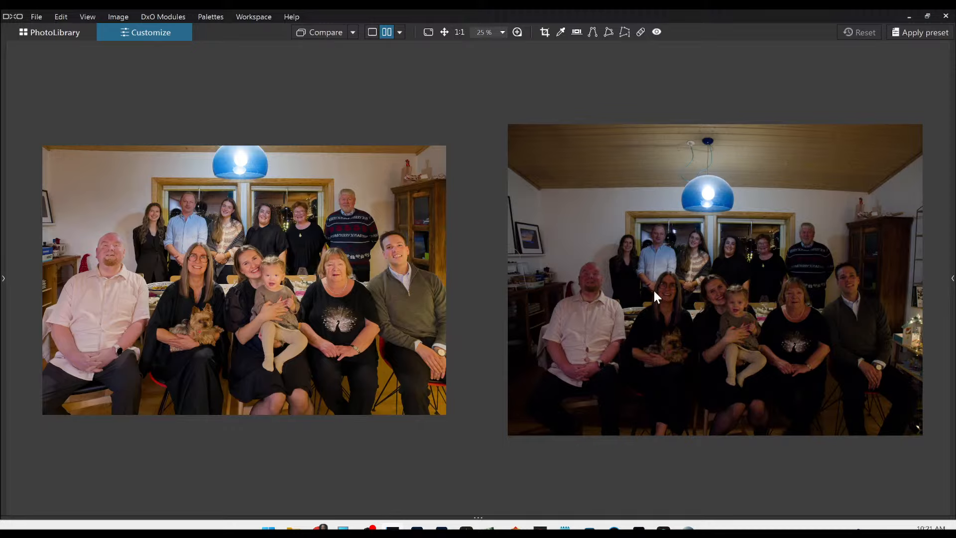
{"action": "scroll", "coordinate": [736, 342], "scroll_direction": "up", "scroll_amount": 1}
{"action": "scroll", "coordinate": [748, 350], "scroll_direction": "down", "scroll_amount": 1}
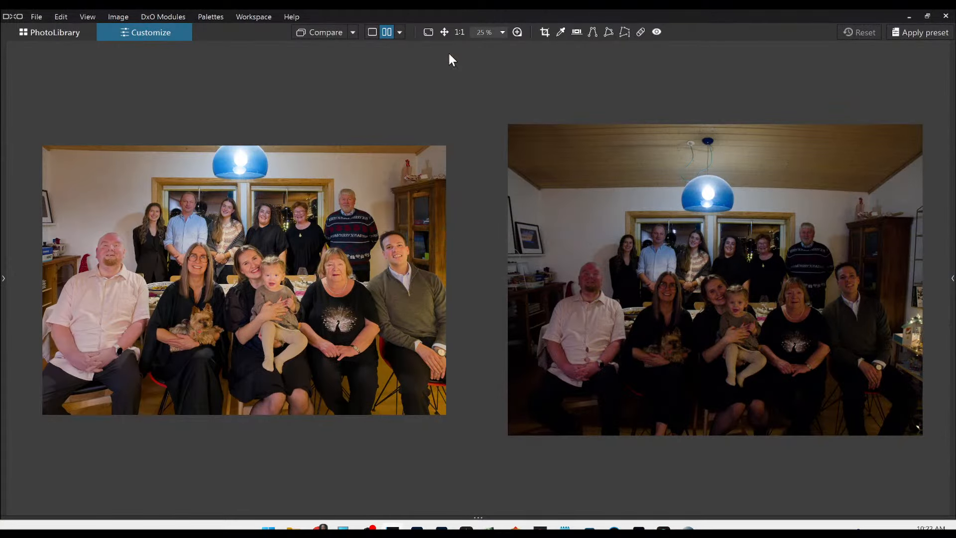
Step: Switch the comparison to a left/right split view and examine the faces and clothing of both rows up close
{"action": "left_click", "coordinate": [401, 32]}
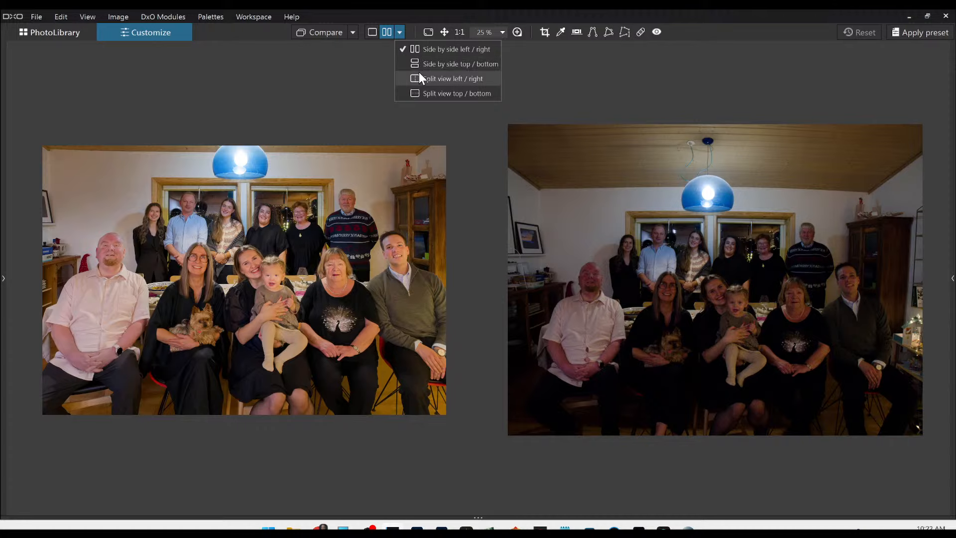
{"action": "left_click", "coordinate": [431, 80]}
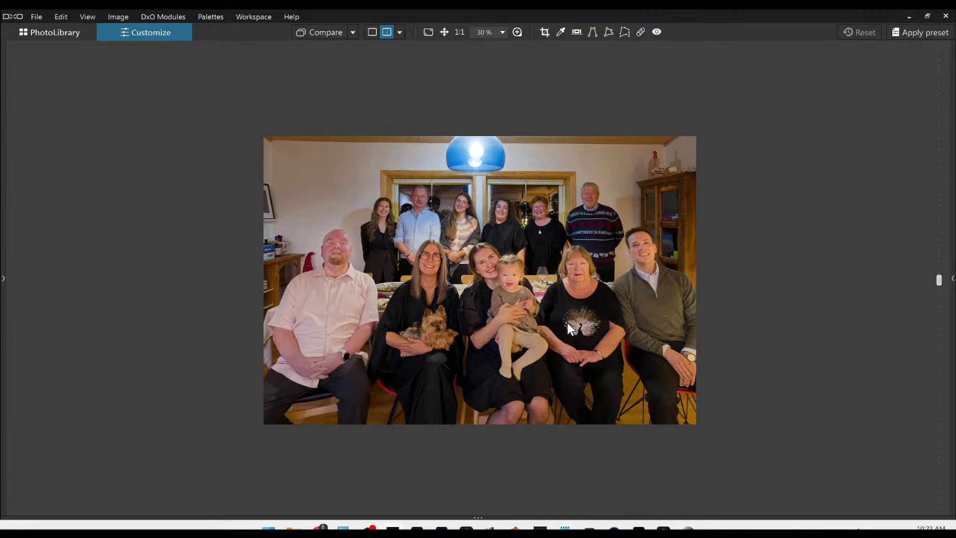
{"action": "scroll", "coordinate": [567, 321], "scroll_direction": "up", "scroll_amount": 1}
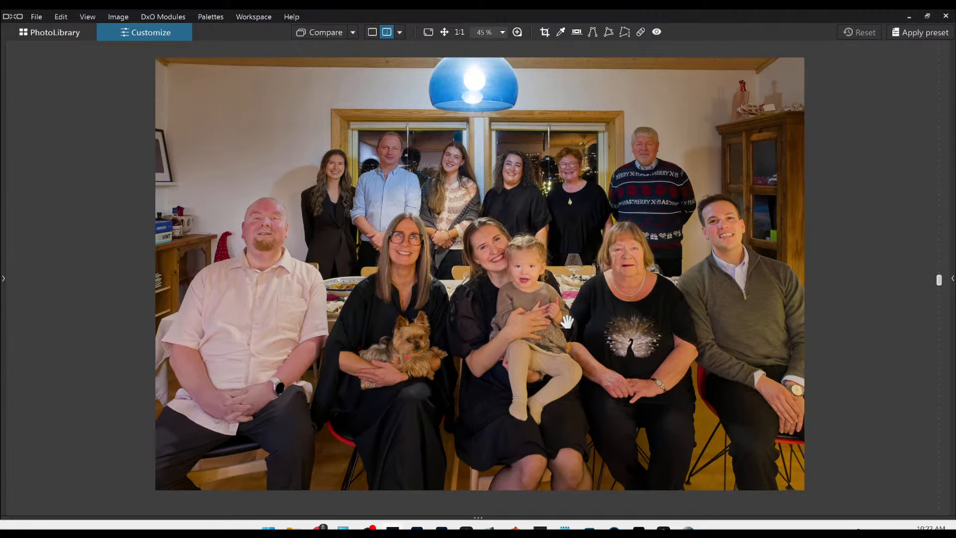
{"action": "scroll", "coordinate": [567, 321], "scroll_direction": "up", "scroll_amount": 5}
{"action": "scroll", "coordinate": [566, 321], "scroll_direction": "up", "scroll_amount": 2}
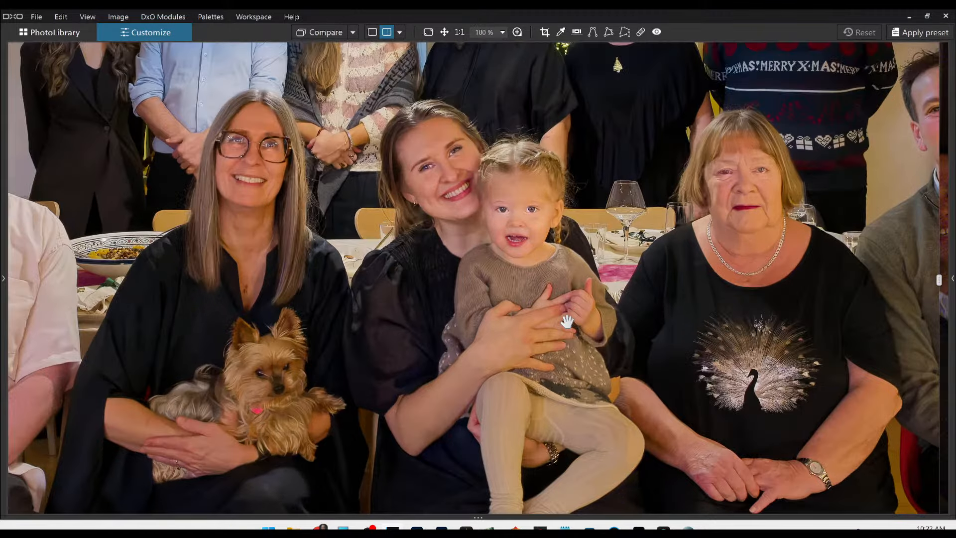
{"action": "scroll", "coordinate": [567, 321], "scroll_direction": "up", "scroll_amount": 2}
{"action": "left_click_drag", "start_coordinate": [576, 267], "coordinate": [581, 293]}
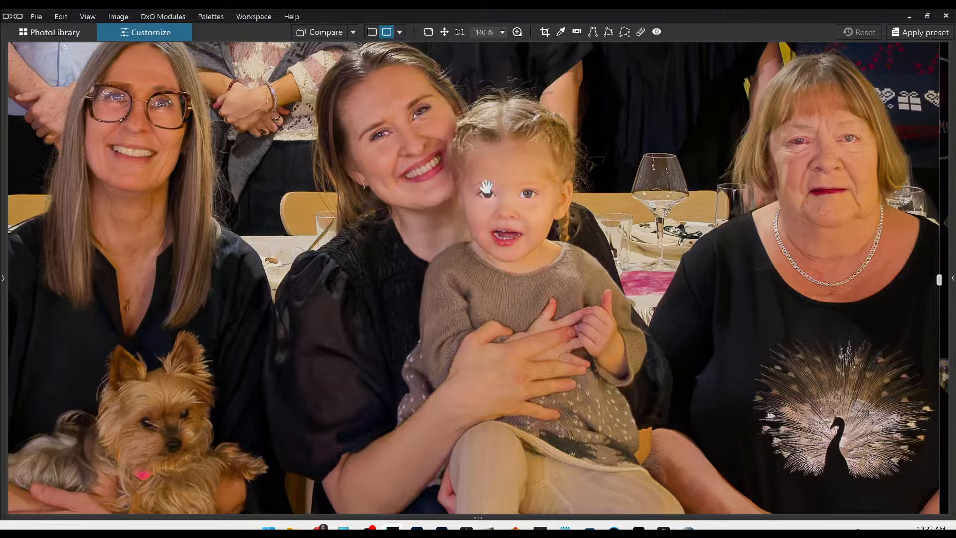
{"action": "scroll", "coordinate": [519, 212], "scroll_direction": "down", "scroll_amount": 3}
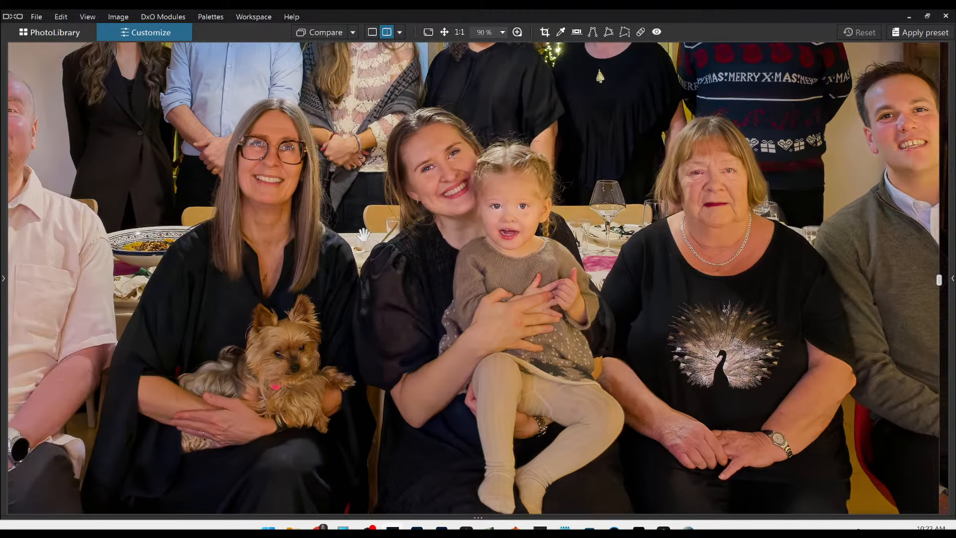
{"action": "scroll", "coordinate": [411, 273], "scroll_direction": "up", "scroll_amount": 2}
{"action": "mouse_move", "coordinate": [399, 137]}
{"action": "left_mouse_down"}
{"action": "mouse_move", "coordinate": [406, 193]}
{"action": "mouse_move", "coordinate": [401, 137]}
{"action": "mouse_move", "coordinate": [394, 155]}
{"action": "left_mouse_up"}
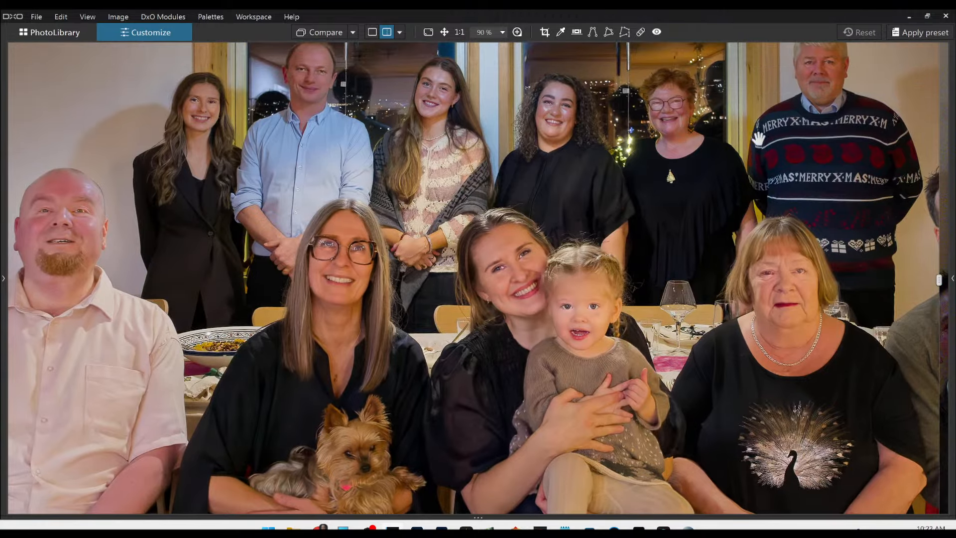
{"action": "left_click_drag", "start_coordinate": [759, 139], "coordinate": [752, 137]}
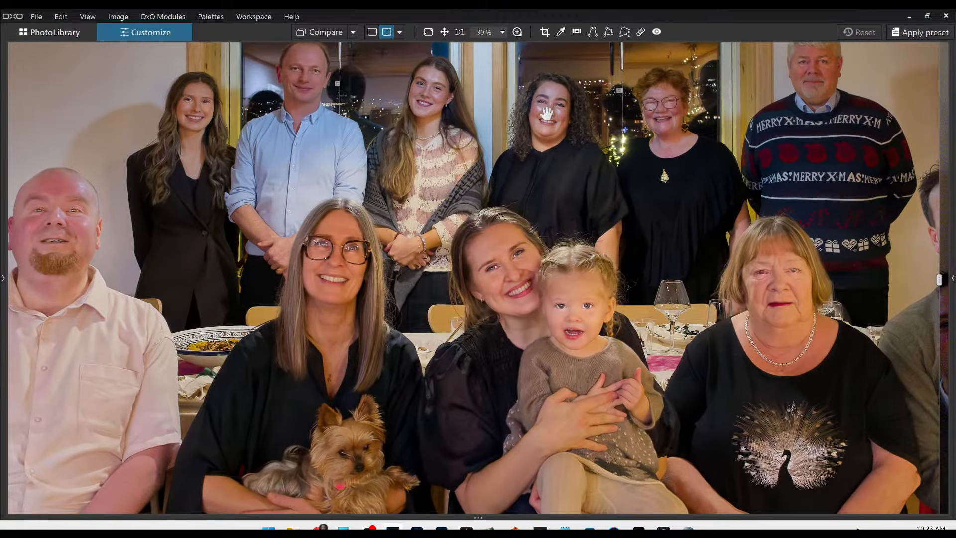
{"action": "scroll", "coordinate": [620, 192], "scroll_direction": "down", "scroll_amount": 1}
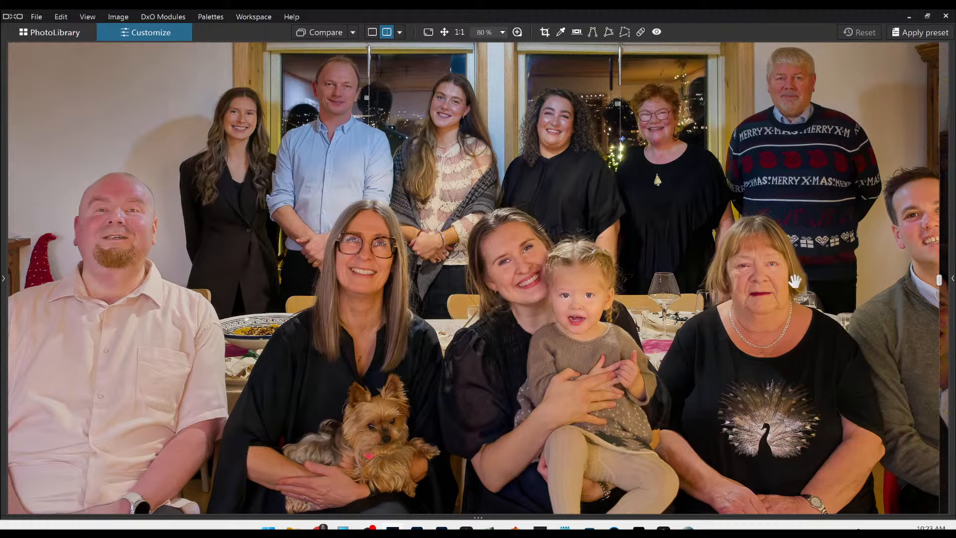
{"action": "left_click_drag", "start_coordinate": [795, 281], "coordinate": [653, 282]}
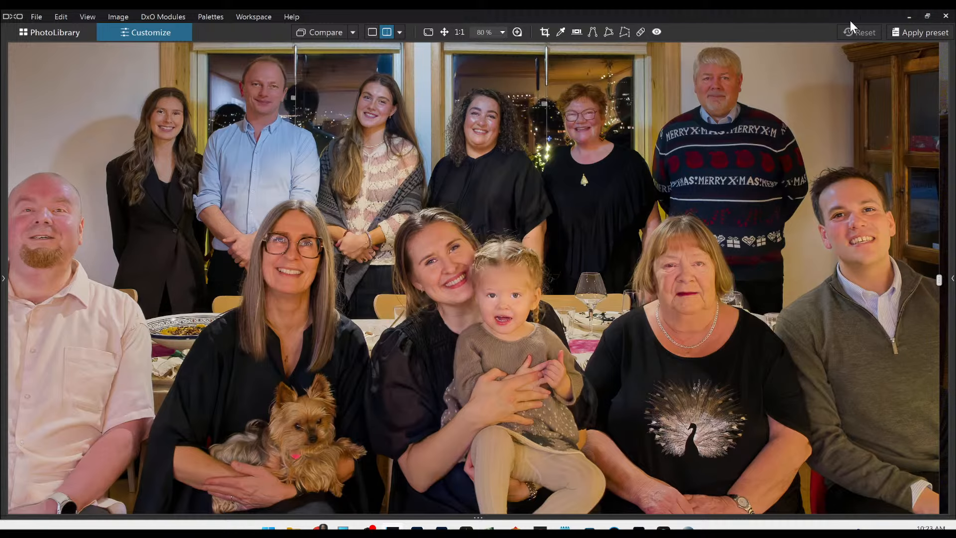
Step: Return to the photo library, inspect the edited group photo, and reopen its ORF file for editing in single-image view
{"action": "left_click", "coordinate": [71, 30]}
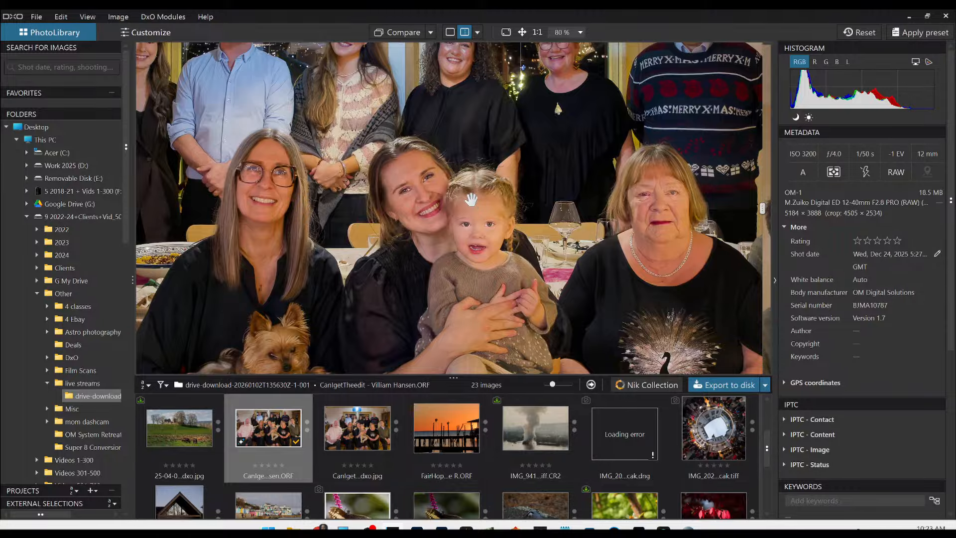
{"action": "scroll", "coordinate": [470, 200], "scroll_direction": "down", "scroll_amount": 4}
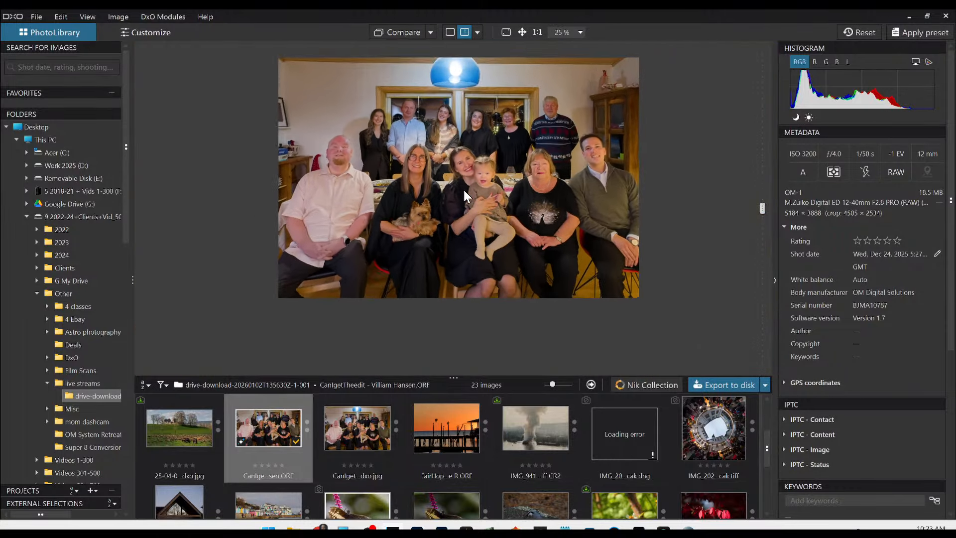
{"action": "scroll", "coordinate": [464, 194], "scroll_direction": "up", "scroll_amount": 5}
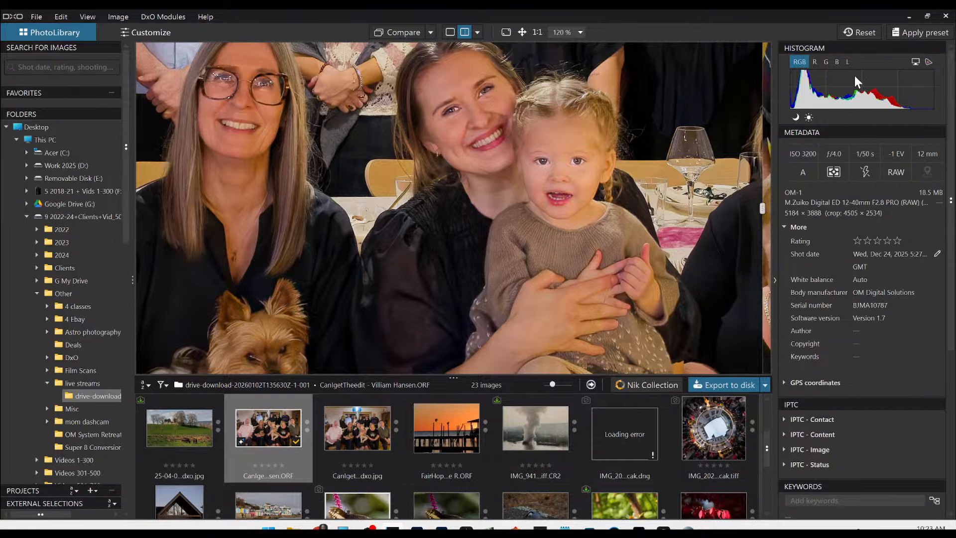
{"action": "double_click", "coordinate": [268, 437]}
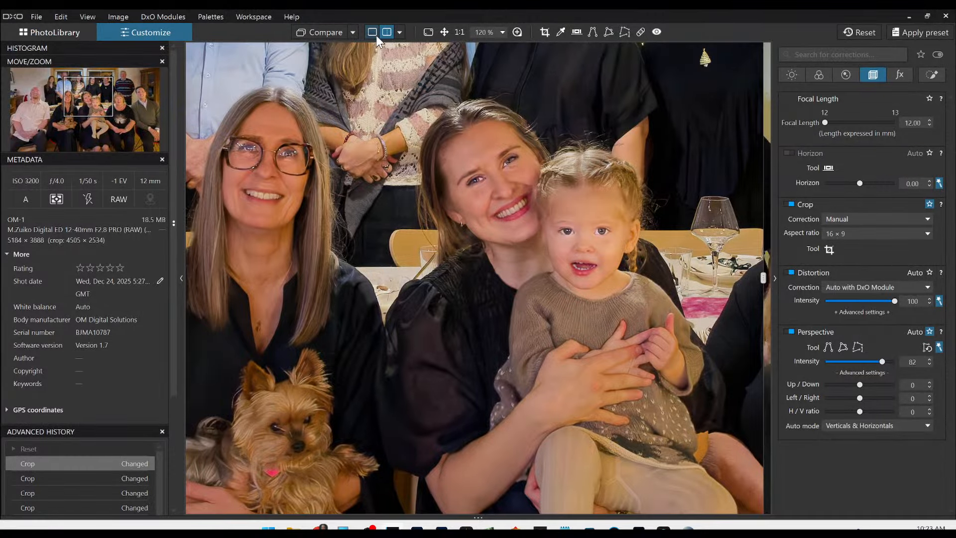
{"action": "left_click", "coordinate": [372, 33]}
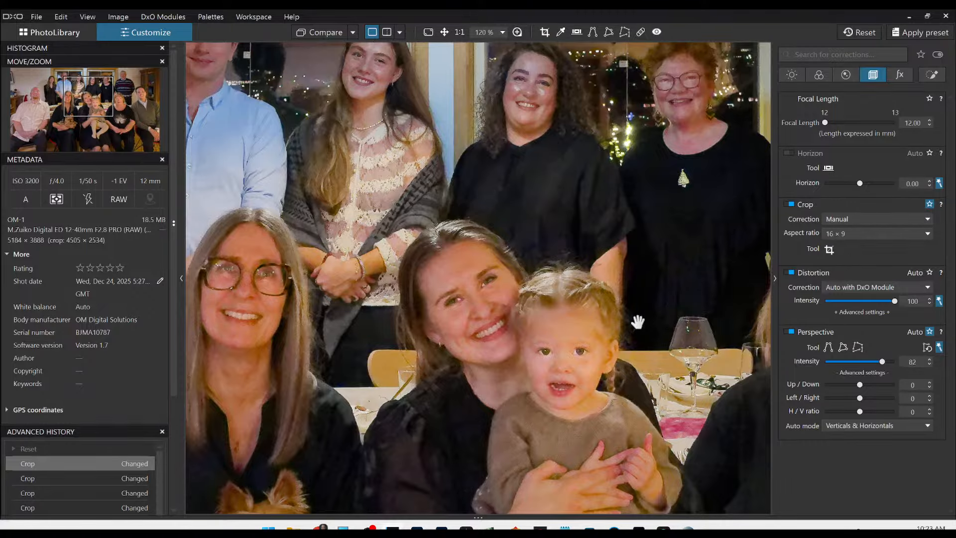
Step: In the local adjustments, select Mask 5's control points and reposition the two on the child's eyes
{"action": "left_click", "coordinate": [932, 74]}
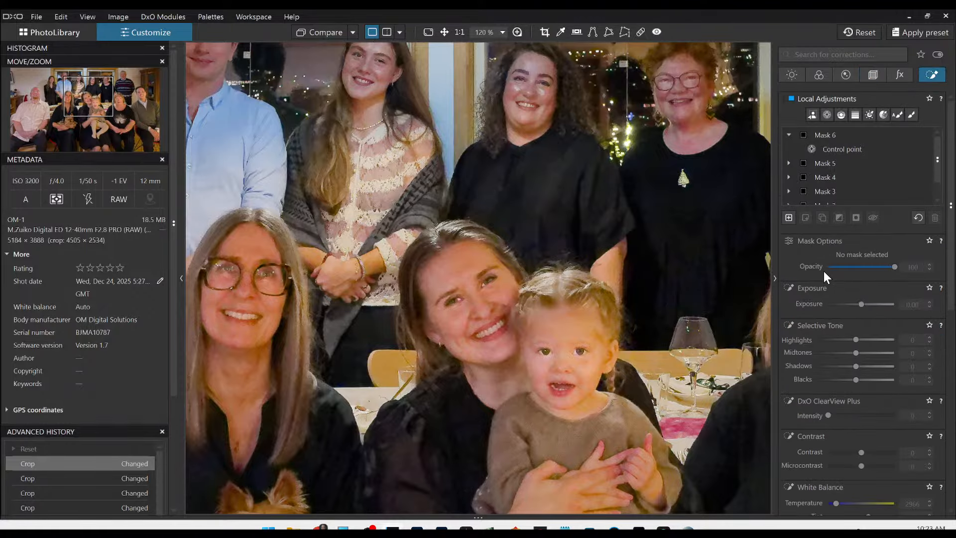
{"action": "left_click", "coordinate": [850, 150]}
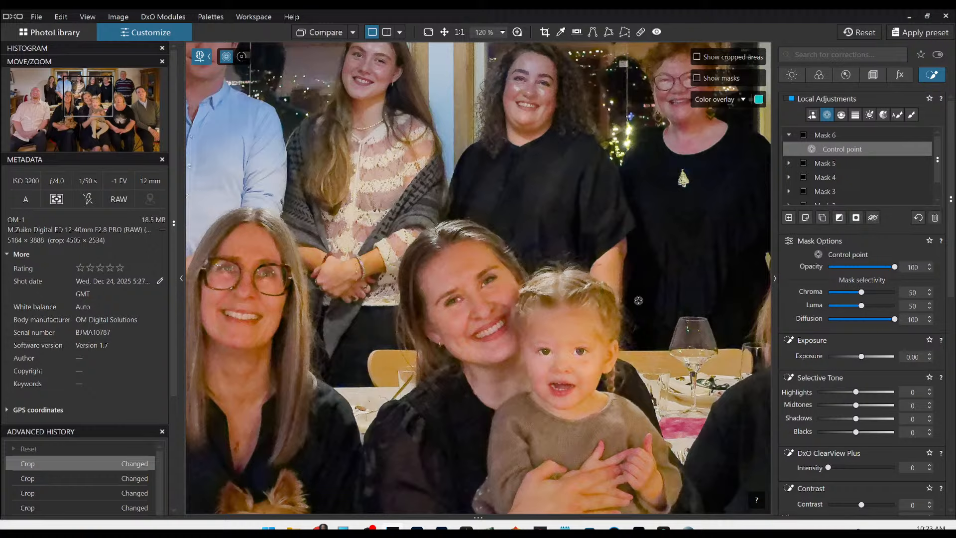
{"action": "left_click", "coordinate": [831, 167]}
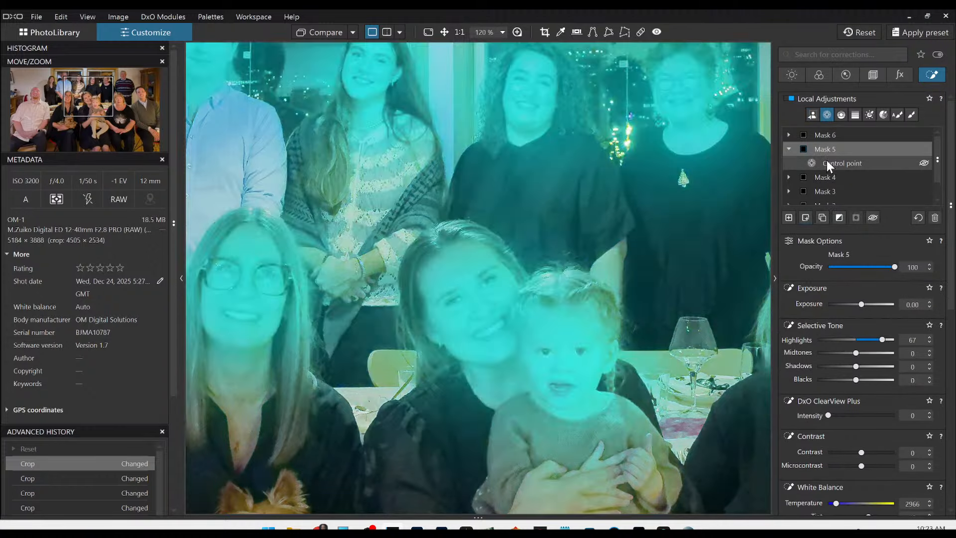
{"action": "left_click", "coordinate": [826, 161]}
{"action": "scroll", "coordinate": [592, 358], "scroll_direction": "up", "scroll_amount": 5}
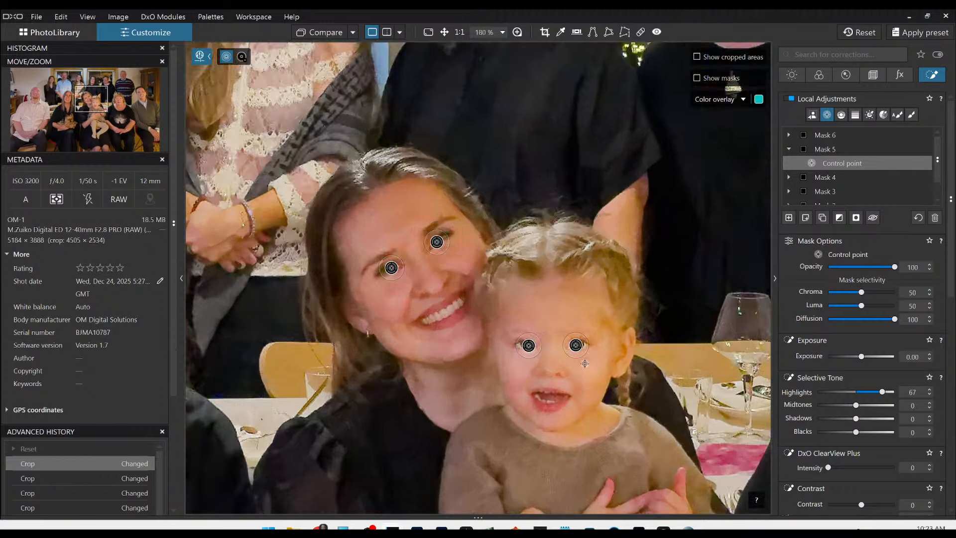
{"action": "left_click_drag", "start_coordinate": [573, 343], "coordinate": [573, 335]}
{"action": "left_click_drag", "start_coordinate": [486, 337], "coordinate": [460, 328]}
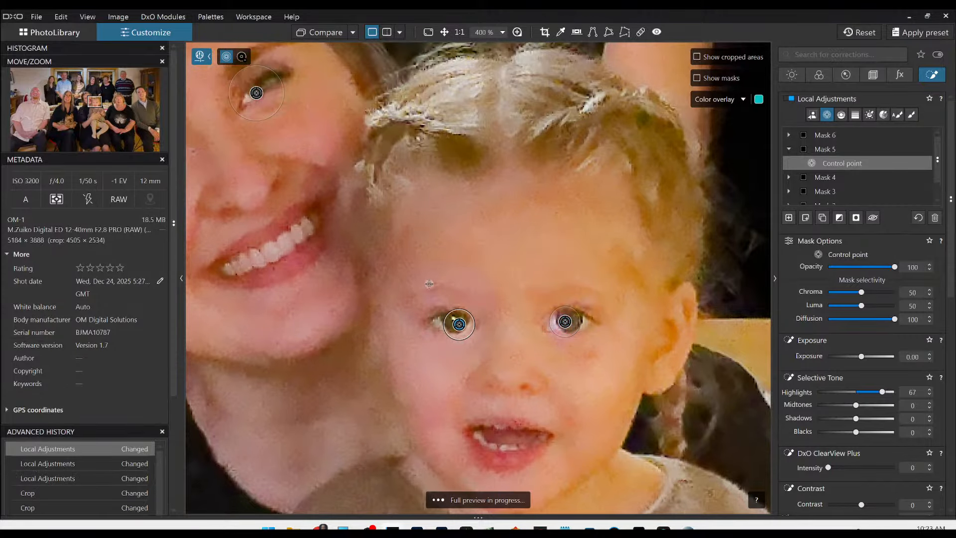
Step: Reposition Mask 5's control point on the eye of the woman holding the child, and close the control point tool
{"action": "left_click", "coordinate": [255, 92]}
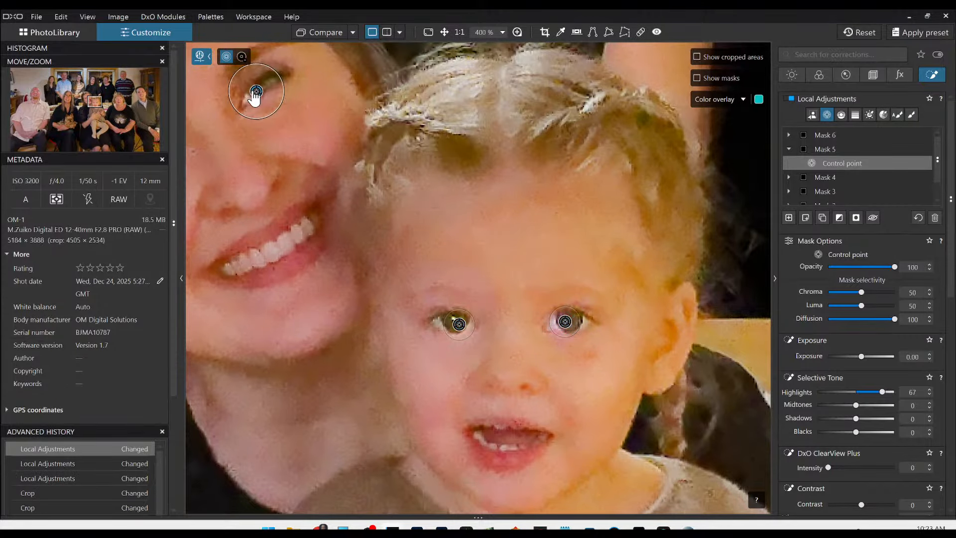
{"action": "left_click_drag", "start_coordinate": [256, 93], "coordinate": [262, 87]}
{"action": "left_click", "coordinate": [827, 114]}
{"action": "scroll", "coordinate": [485, 252], "scroll_direction": "down", "scroll_amount": 10}
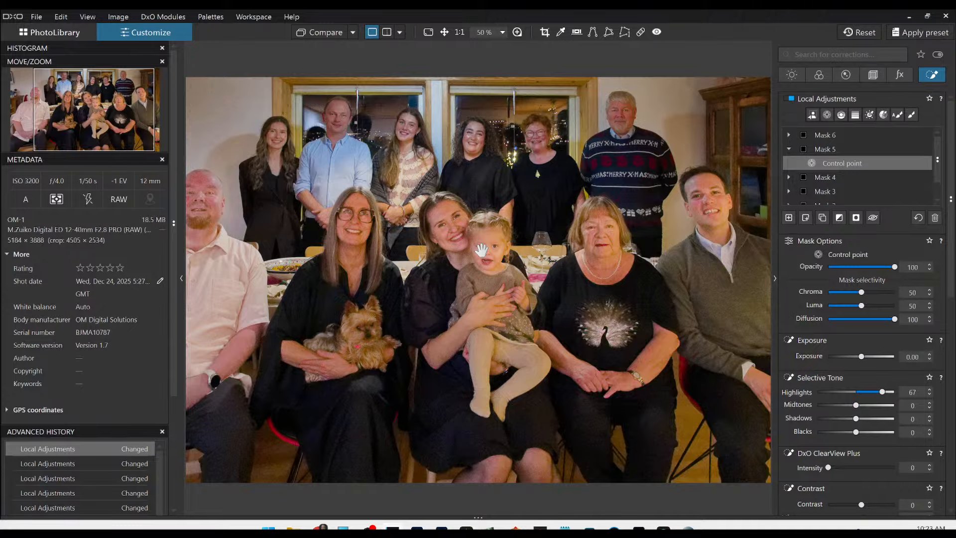
Step: Repair the shine on both cheeks of the curly-haired woman with Retouch in Repair mode at 47% opacity, sourcing skin from her forehead
{"action": "scroll", "coordinate": [472, 86], "scroll_direction": "up", "scroll_amount": 9}
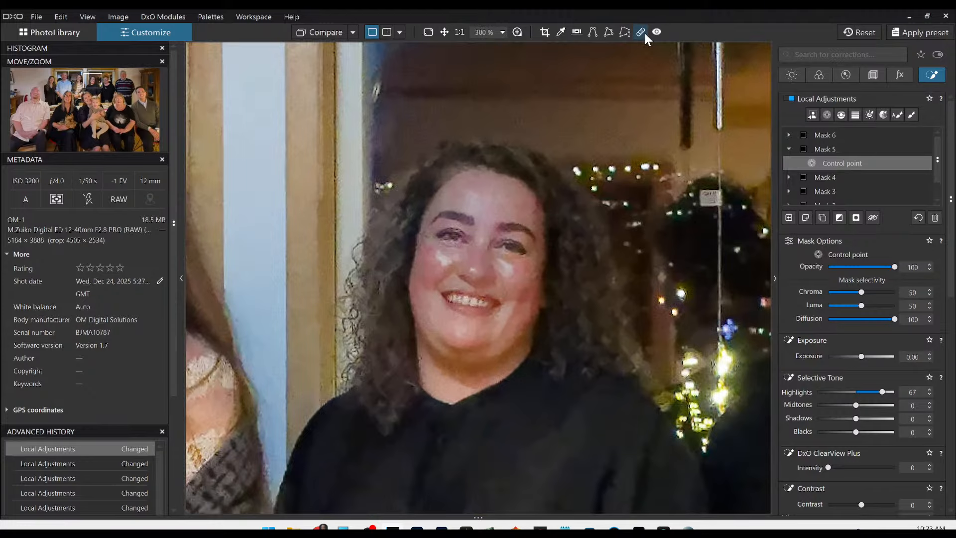
{"action": "left_click", "coordinate": [641, 31]}
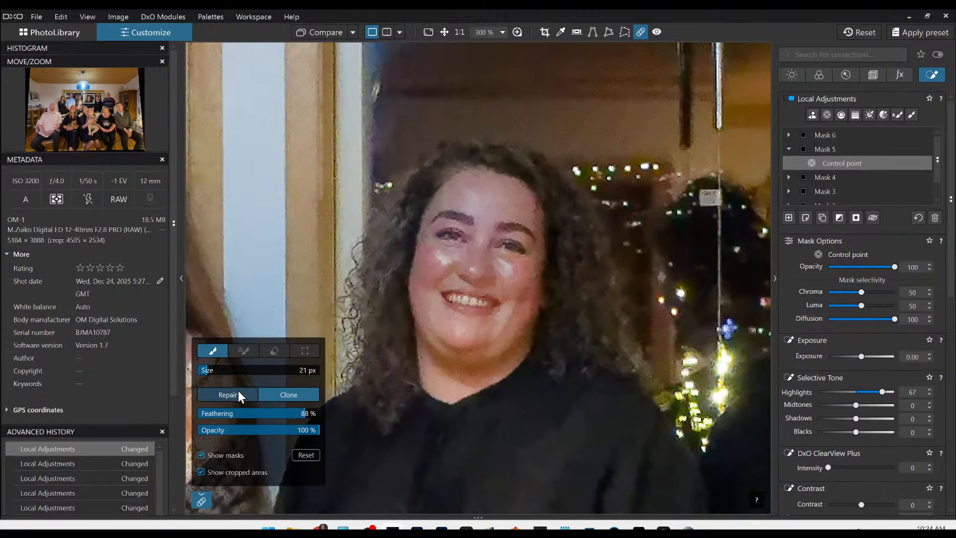
{"action": "left_click", "coordinate": [238, 390]}
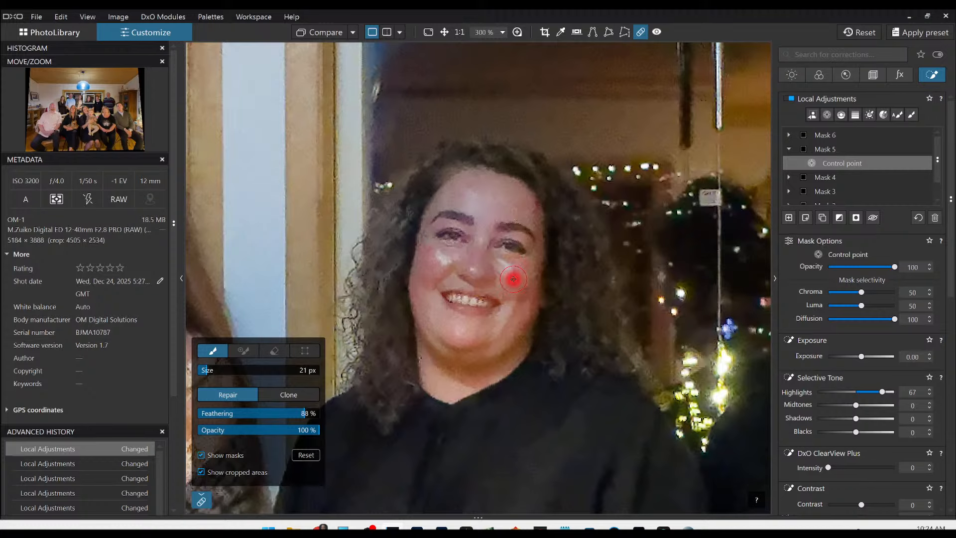
{"action": "left_click", "coordinate": [495, 278]}
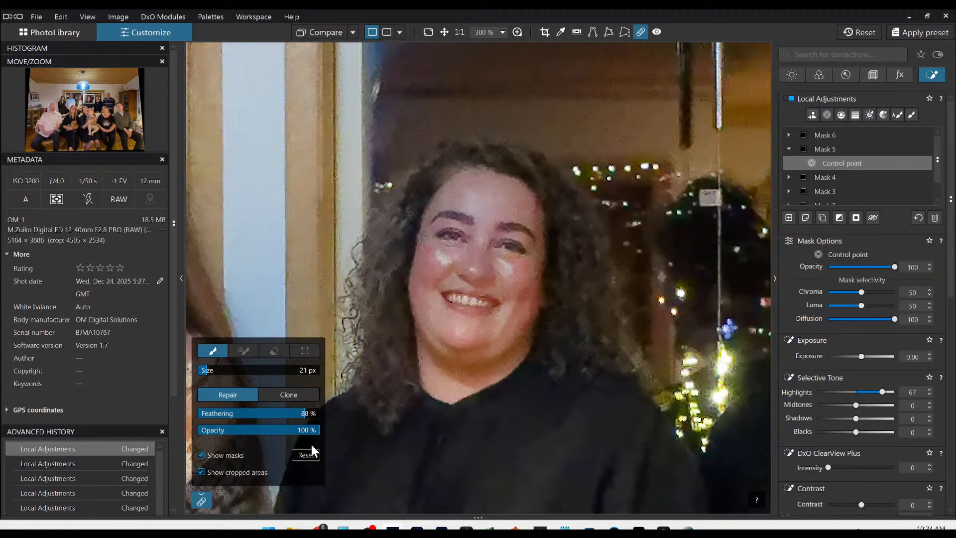
{"action": "left_click", "coordinate": [251, 429]}
{"action": "mouse_move", "coordinate": [442, 269]}
{"action": "left_mouse_down"}
{"action": "mouse_move", "coordinate": [436, 255]}
{"action": "mouse_move", "coordinate": [448, 265]}
{"action": "left_mouse_up"}
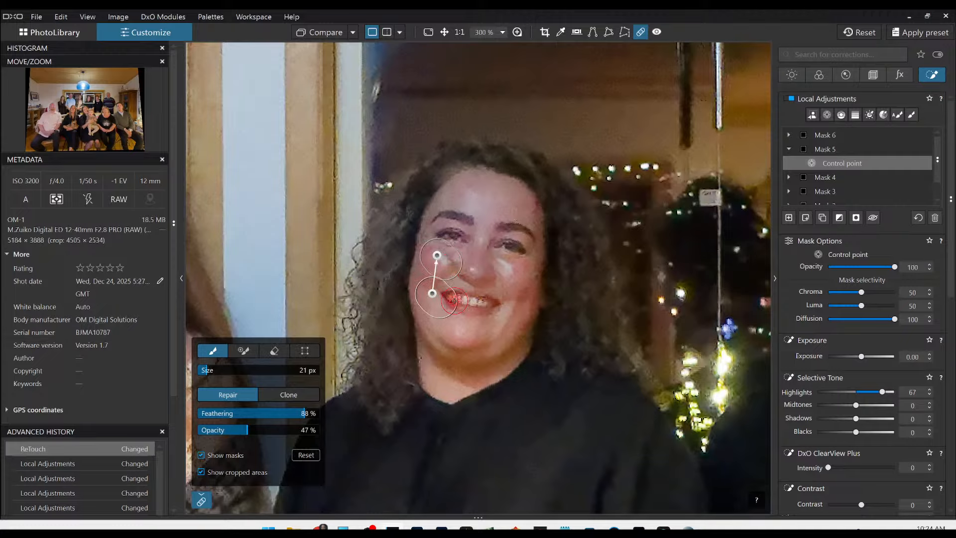
{"action": "left_click_drag", "start_coordinate": [432, 298], "coordinate": [490, 199]}
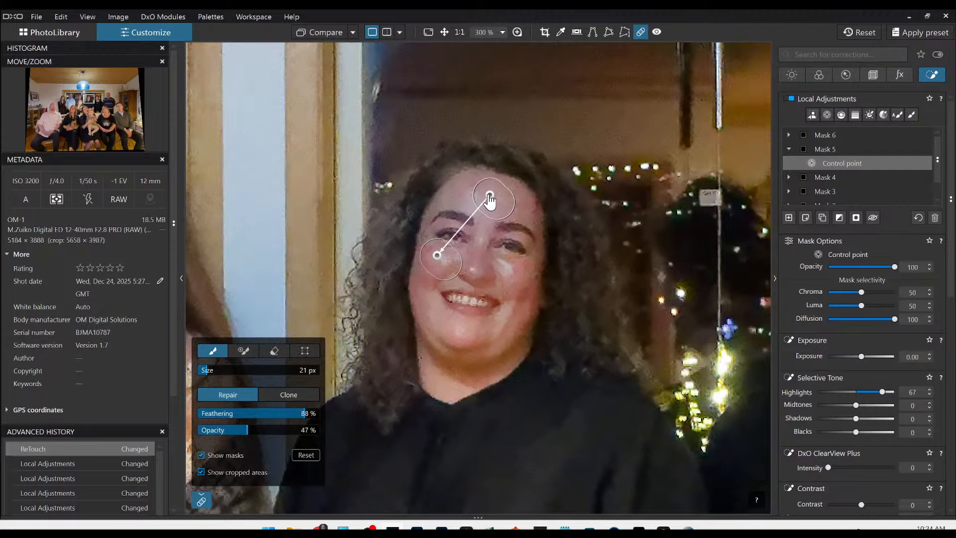
{"action": "left_click_drag", "start_coordinate": [503, 263], "coordinate": [510, 273]}
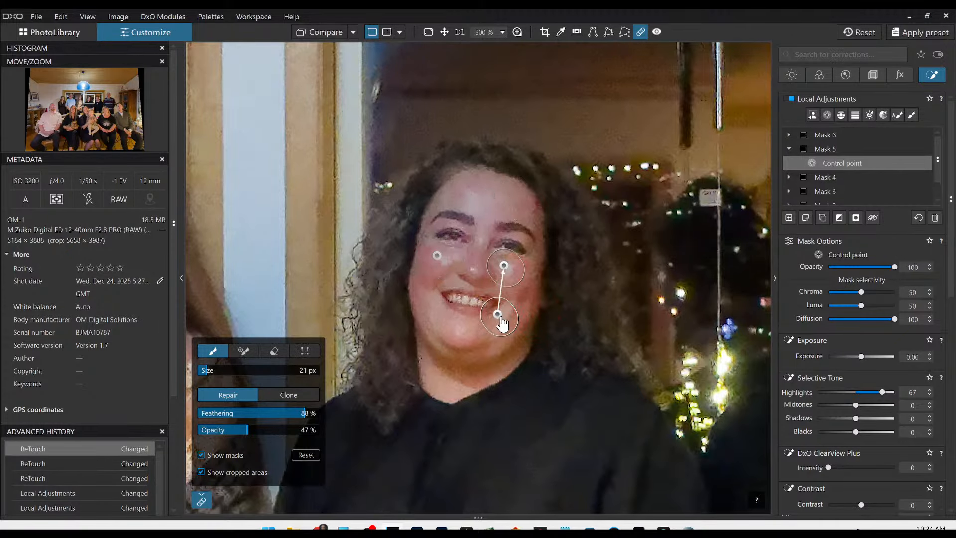
{"action": "left_click_drag", "start_coordinate": [498, 314], "coordinate": [495, 193]}
{"action": "scroll", "coordinate": [476, 276], "scroll_direction": "up", "scroll_amount": 1}
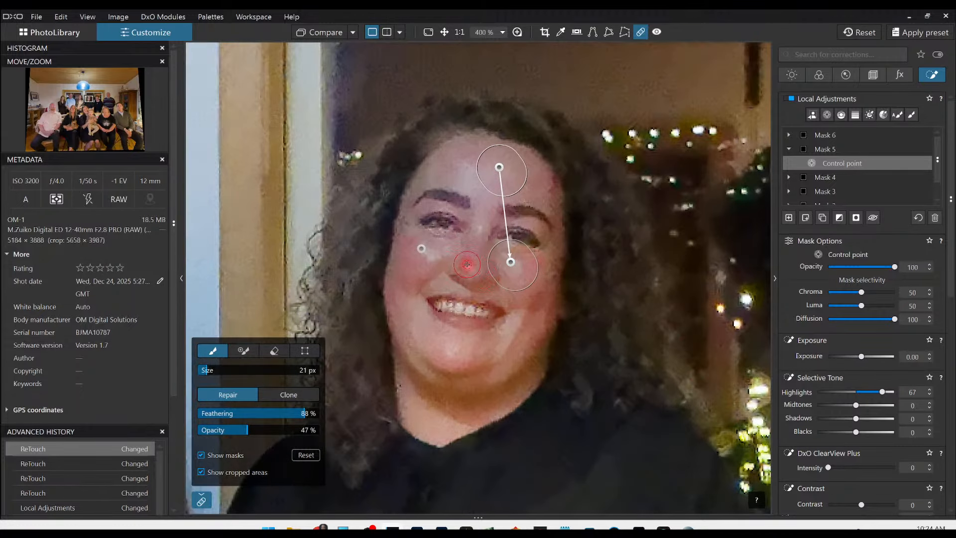
{"action": "left_click", "coordinate": [466, 265]}
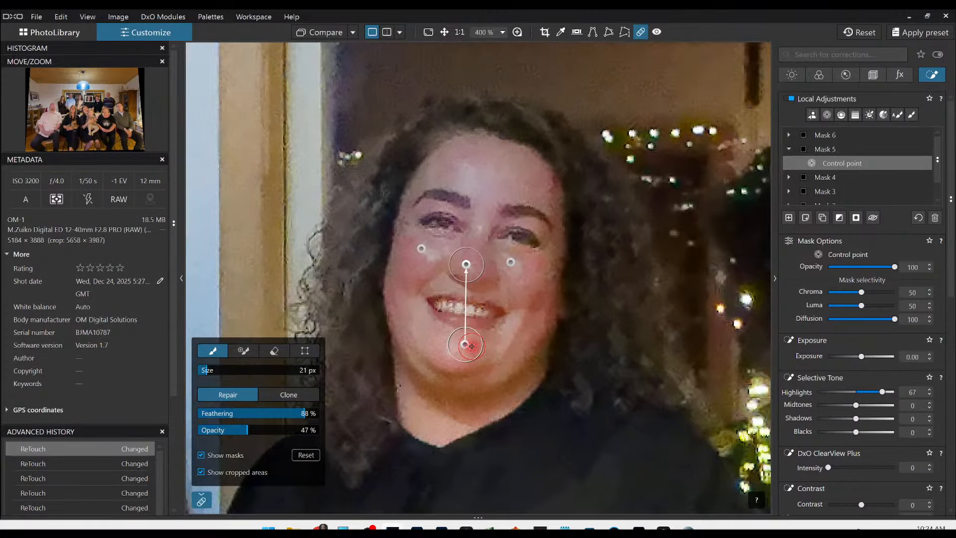
{"action": "left_click_drag", "start_coordinate": [465, 347], "coordinate": [484, 168]}
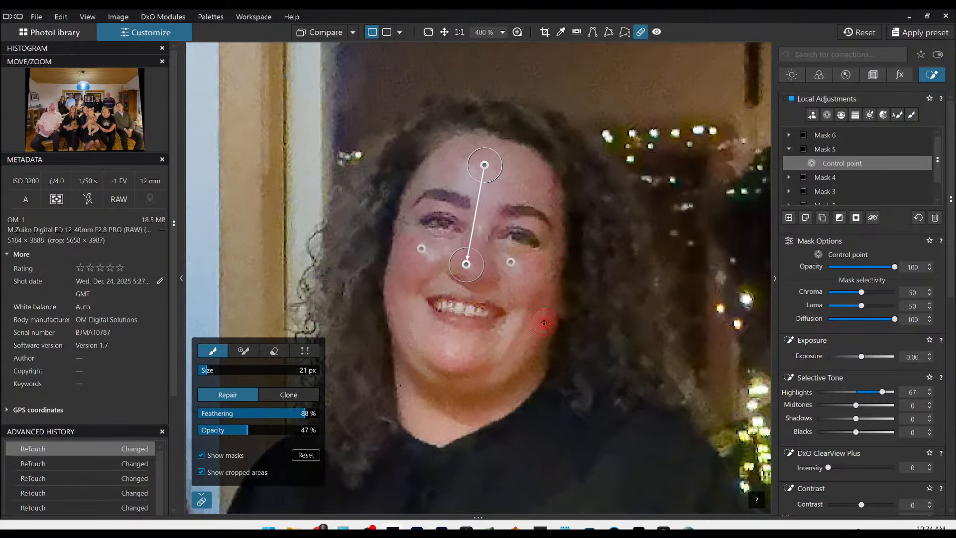
{"action": "key", "text": "Delete"}
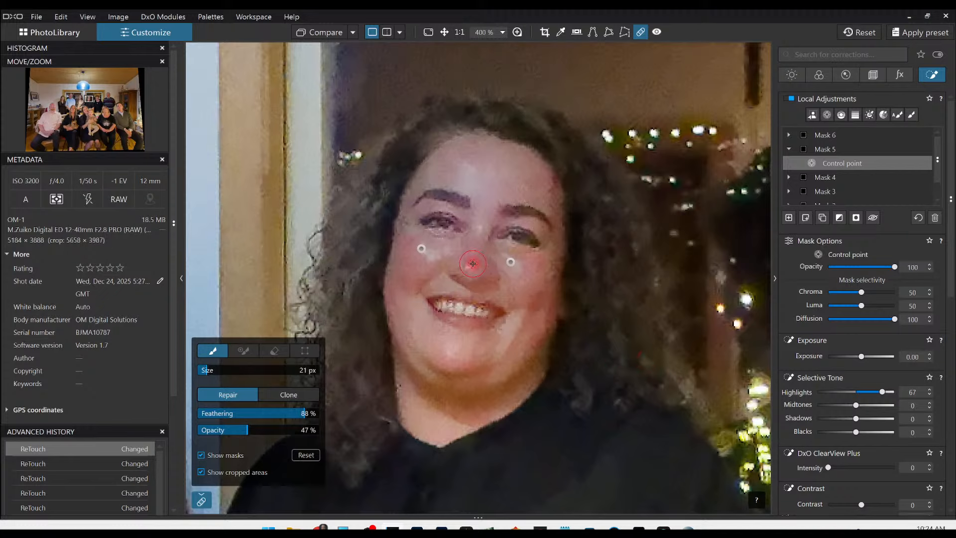
Step: Reduce the repair brush to 11 px, repair the shine on her nose using forehead skin as the source, and close the Retouch tool
{"action": "scroll", "coordinate": [472, 264], "scroll_direction": "down", "scroll_amount": 5}
{"action": "left_click", "coordinate": [468, 267]}
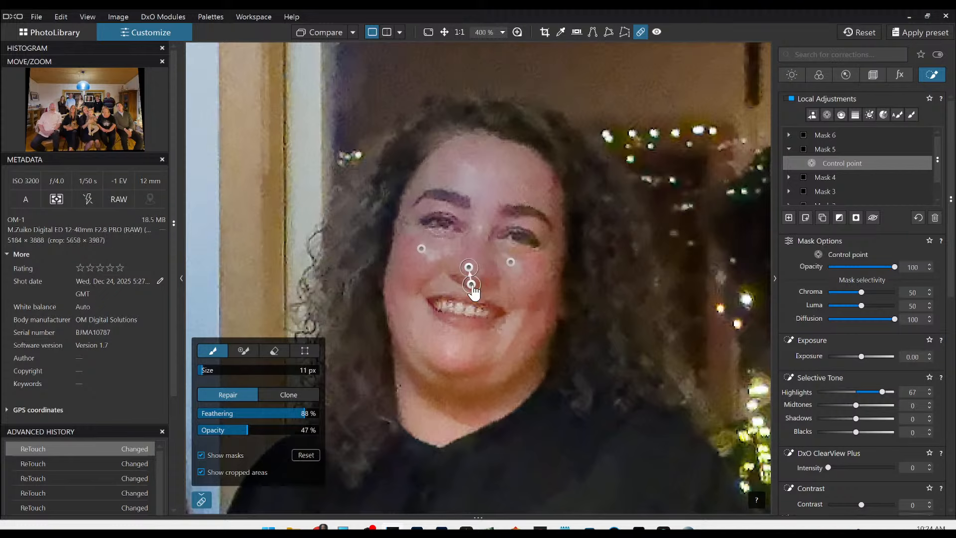
{"action": "left_click_drag", "start_coordinate": [471, 285], "coordinate": [489, 170]}
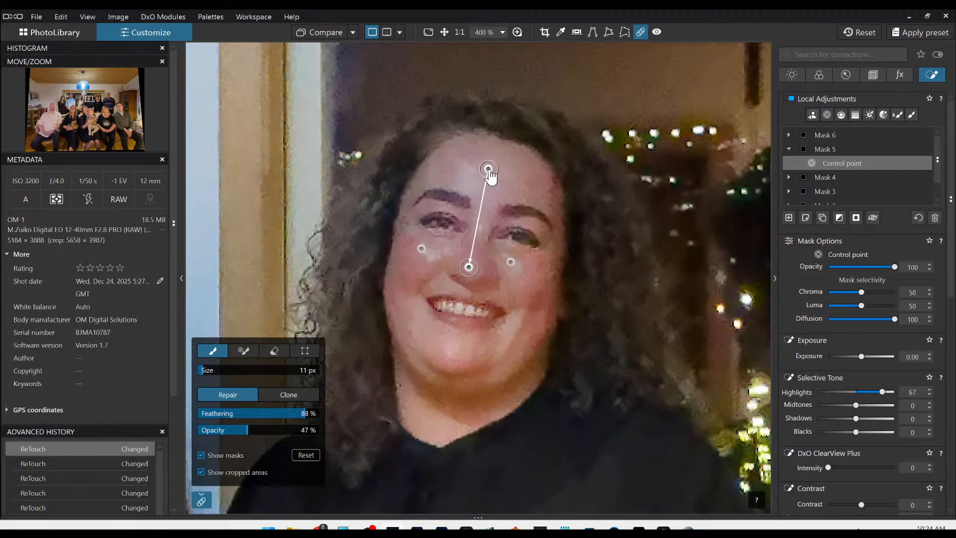
{"action": "left_click", "coordinate": [422, 251]}
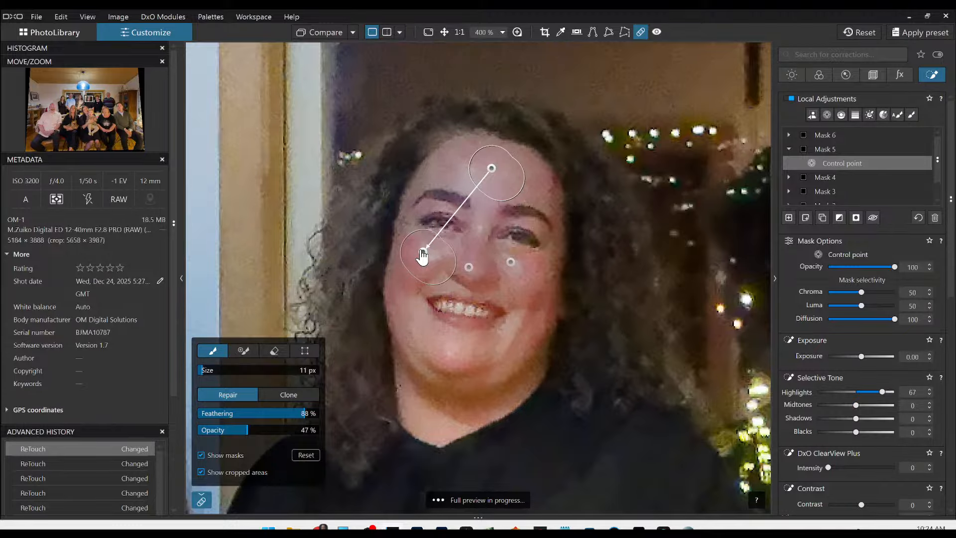
{"action": "key", "text": "Escape"}
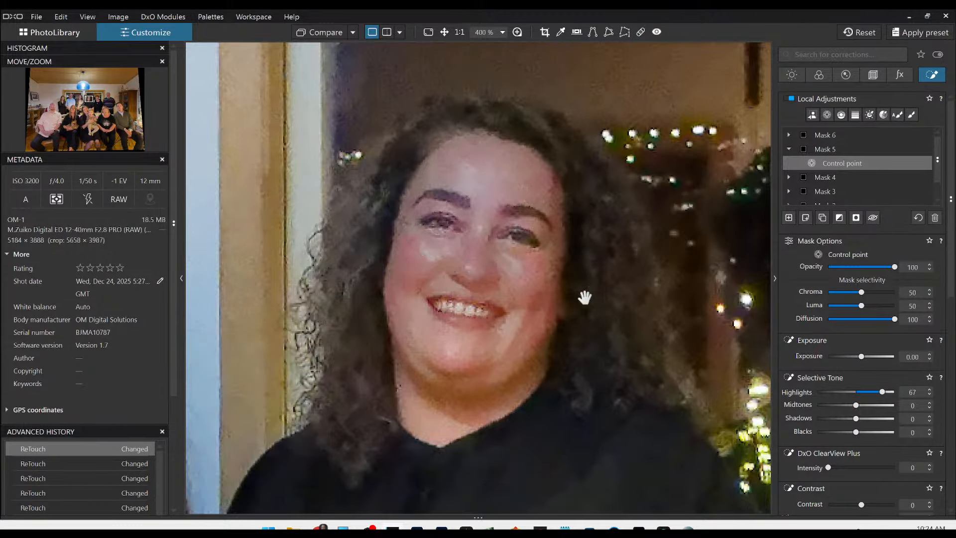
Step: Export the retouched group photo to disk, overwriting the existing JPEG
{"action": "scroll", "coordinate": [558, 316], "scroll_direction": "down", "scroll_amount": 7}
{"action": "right_click", "coordinate": [558, 316]}
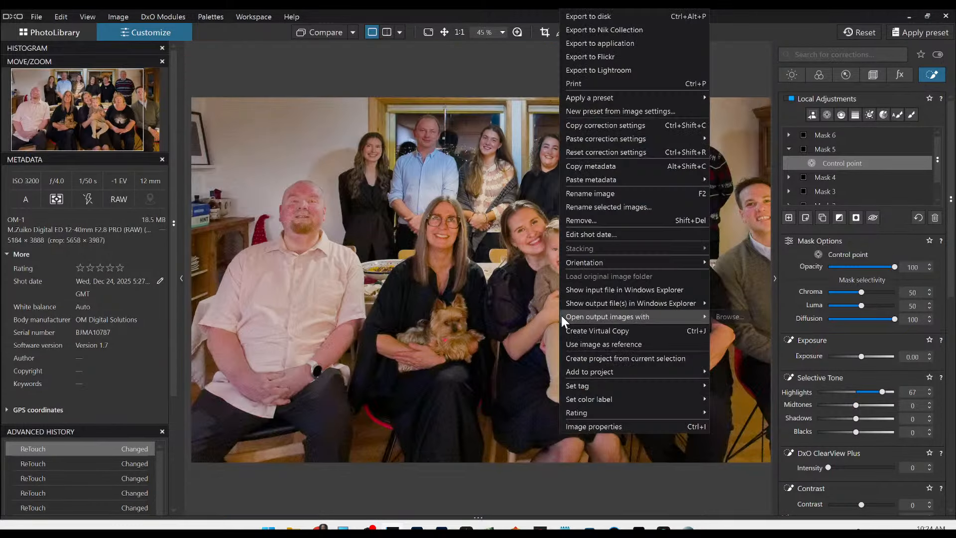
{"action": "left_click", "coordinate": [630, 16]}
{"action": "key", "text": "Return"}
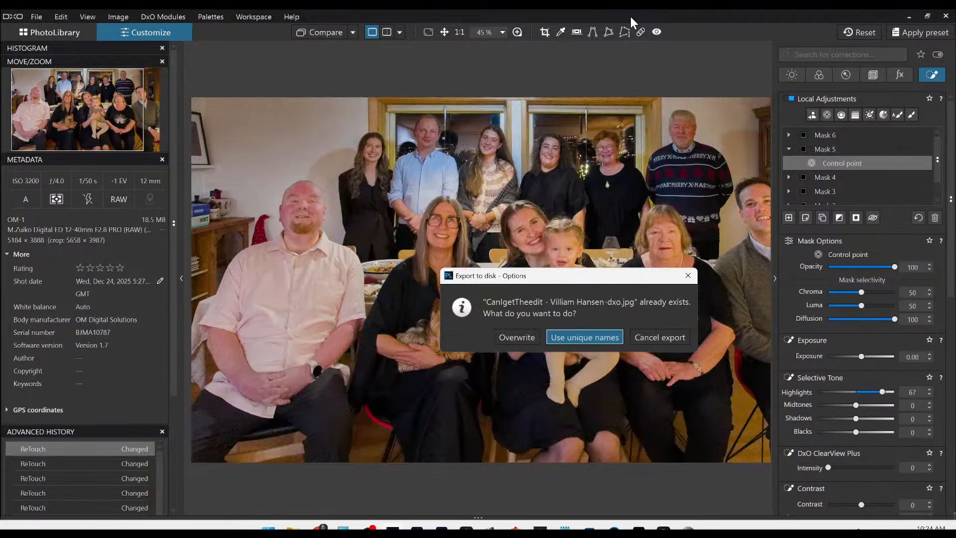
{"action": "left_click", "coordinate": [524, 331]}
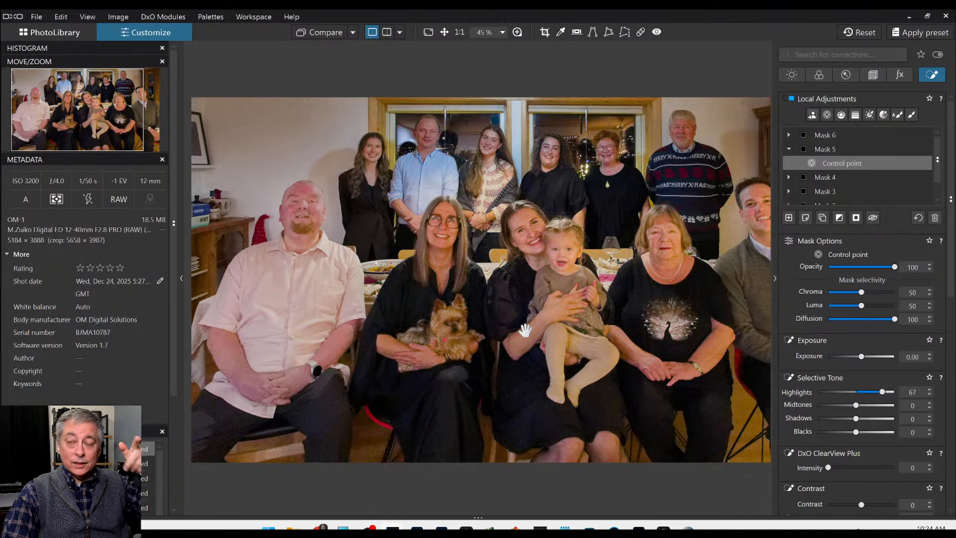
{"action": "scroll", "coordinate": [484, 321], "scroll_direction": "down", "scroll_amount": 1}
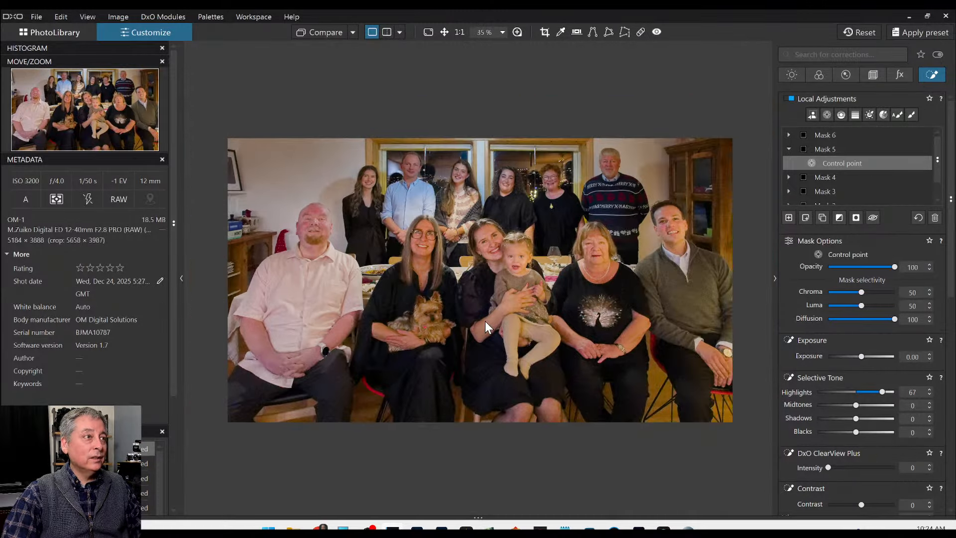
{"action": "left_click", "coordinate": [354, 32]}
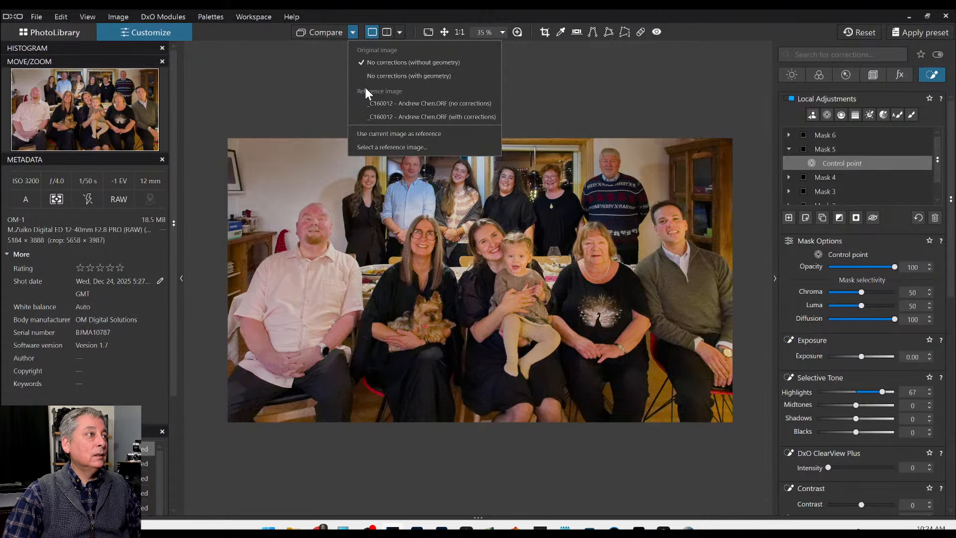
{"action": "left_click", "coordinate": [286, 82]}
Step: Export the group photo again with the Standard output option as a full-size JPEG at quality 100, overwriting the existing file
{"action": "right_click", "coordinate": [386, 145]}
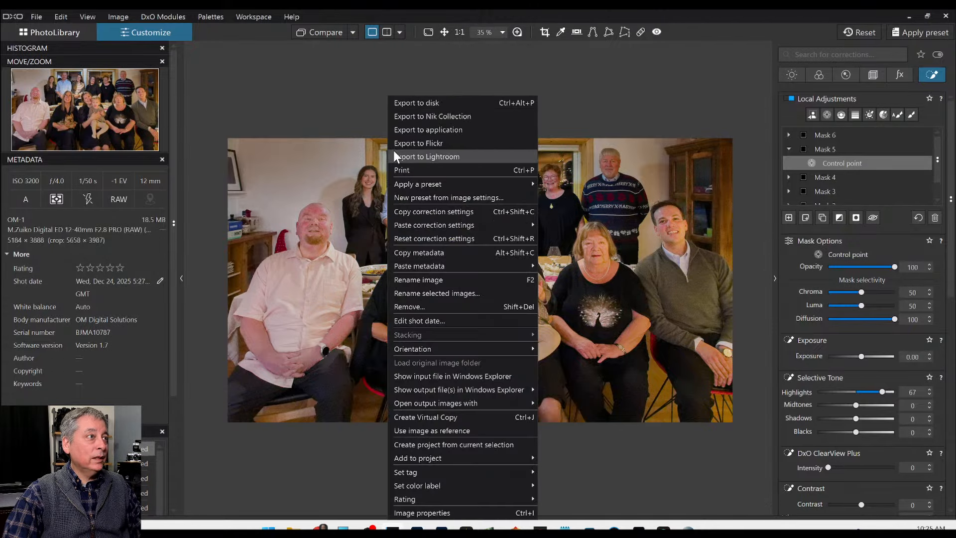
{"action": "left_click", "coordinate": [413, 104]}
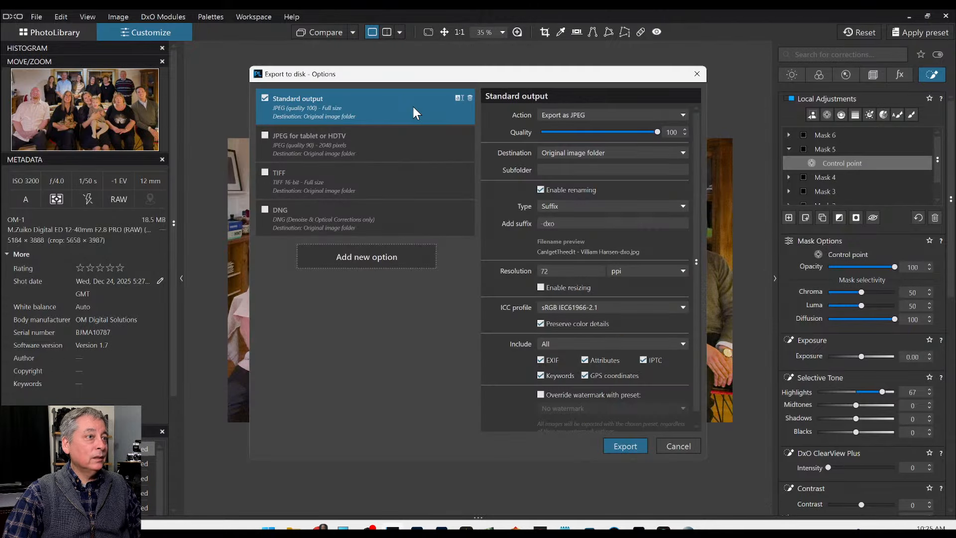
{"action": "left_click", "coordinate": [631, 445]}
{"action": "left_click", "coordinate": [520, 334]}
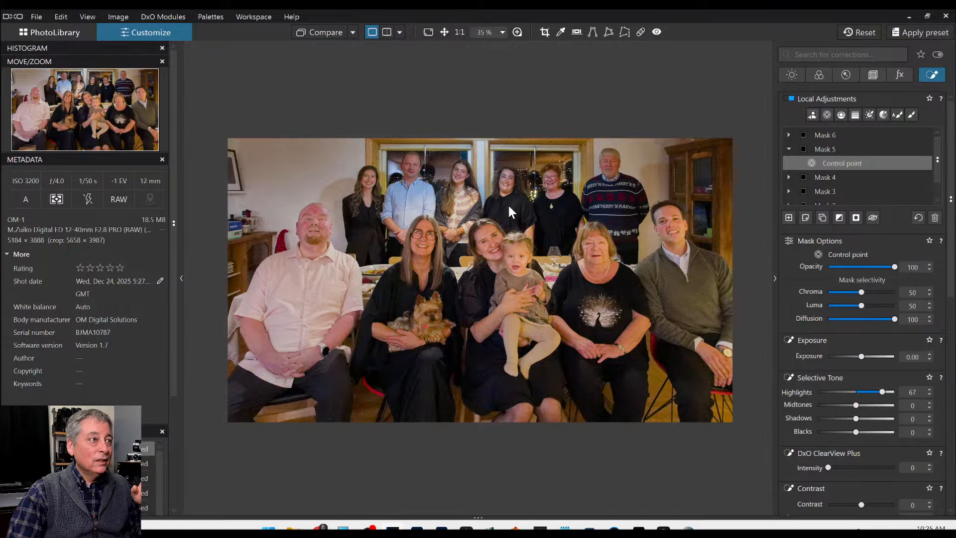
Step: Choose the comparison reference, reset all corrections on the group photo, and display it in split view
{"action": "scroll", "coordinate": [512, 172], "scroll_direction": "up", "scroll_amount": 4}
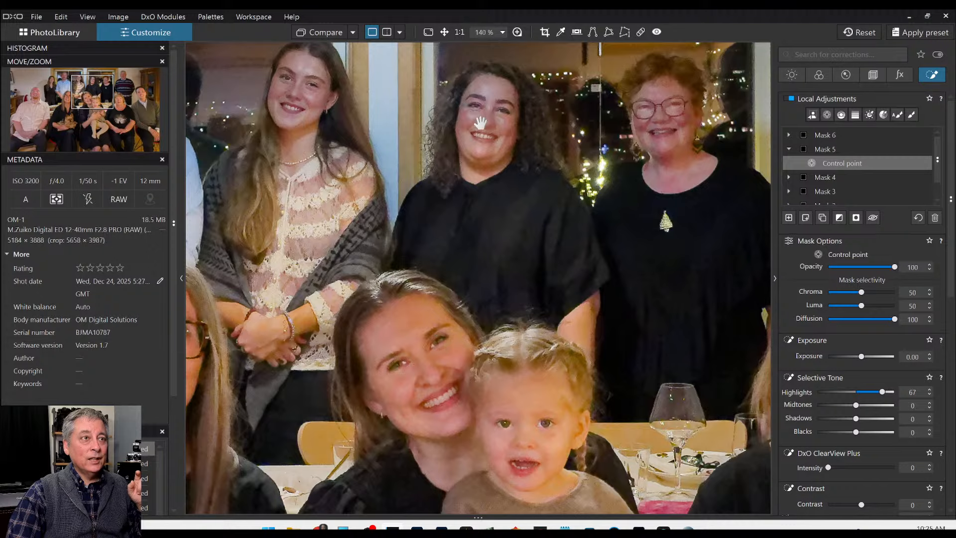
{"action": "scroll", "coordinate": [468, 152], "scroll_direction": "down", "scroll_amount": 2}
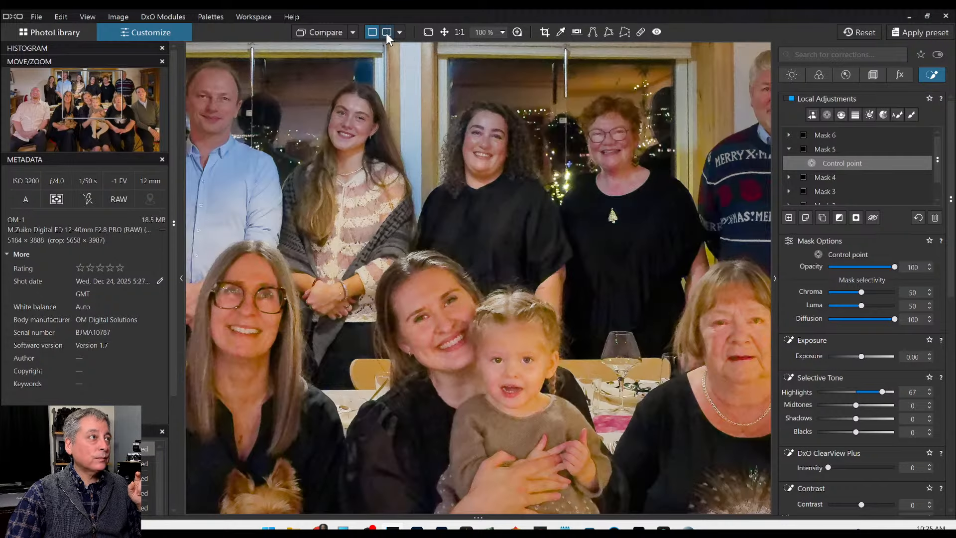
{"action": "left_click", "coordinate": [352, 33]}
{"action": "left_click", "coordinate": [364, 103]}
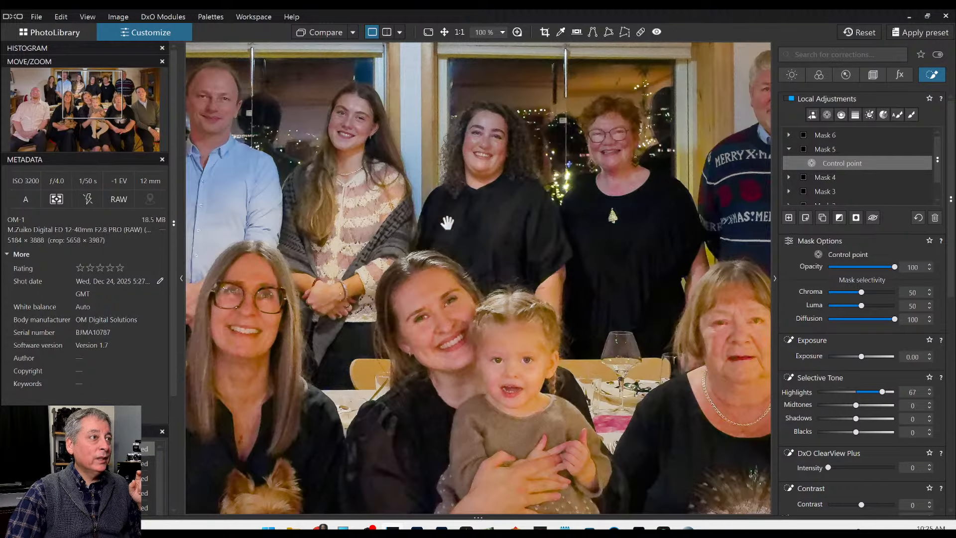
{"action": "left_click", "coordinate": [843, 34]}
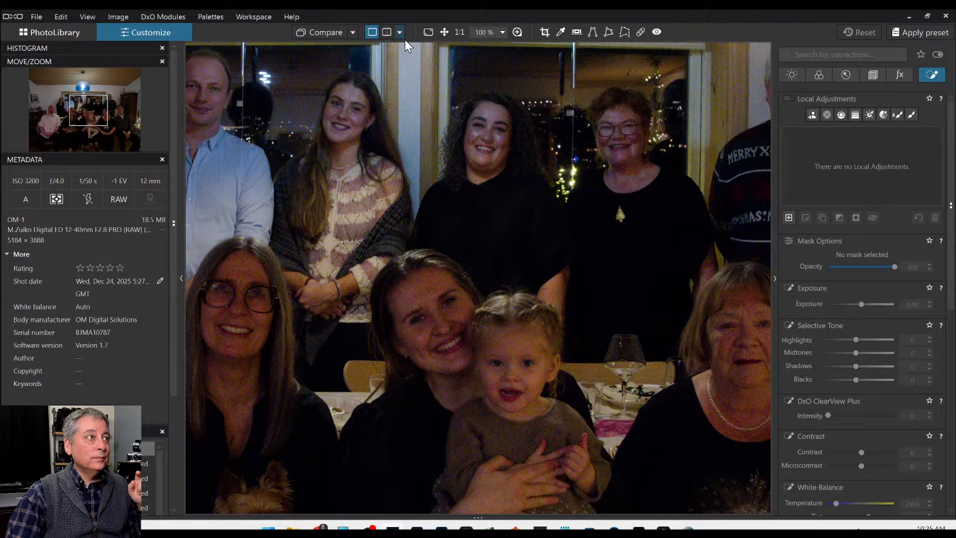
{"action": "left_click", "coordinate": [387, 33]}
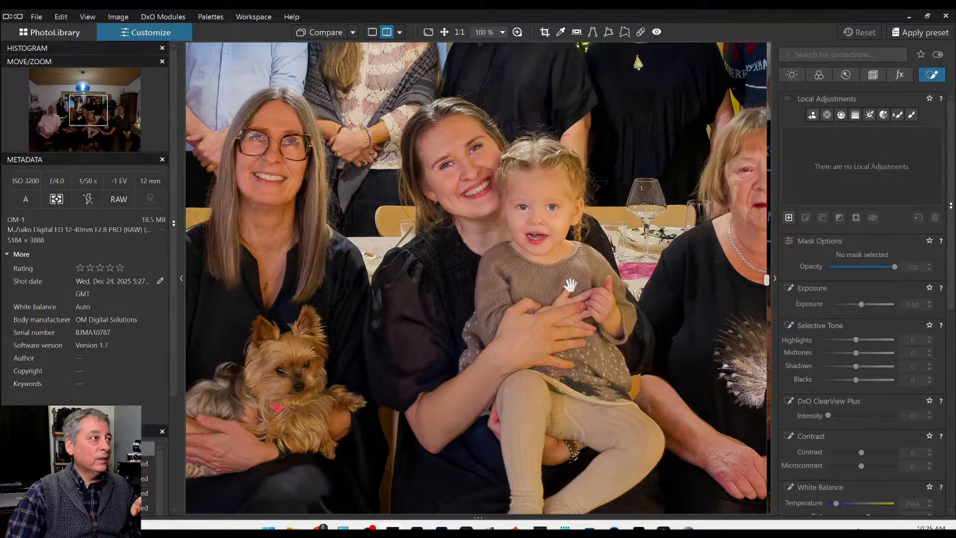
Step: Sweep the split divider across the whole group photo to compare the edited version with the uncorrected original
{"action": "scroll", "coordinate": [571, 285], "scroll_direction": "down", "scroll_amount": 2}
{"action": "scroll", "coordinate": [571, 291], "scroll_direction": "down", "scroll_amount": 2}
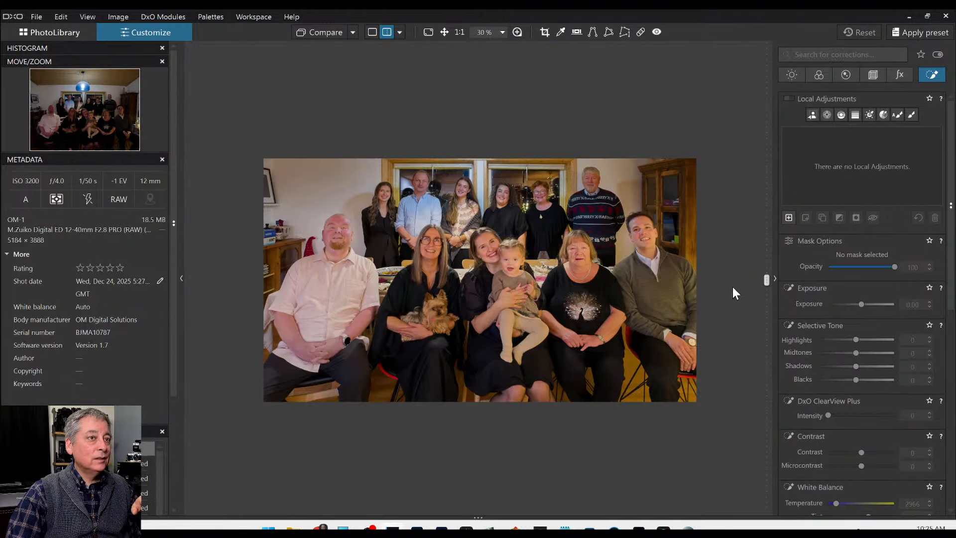
{"action": "left_click_drag", "start_coordinate": [766, 279], "coordinate": [538, 258]}
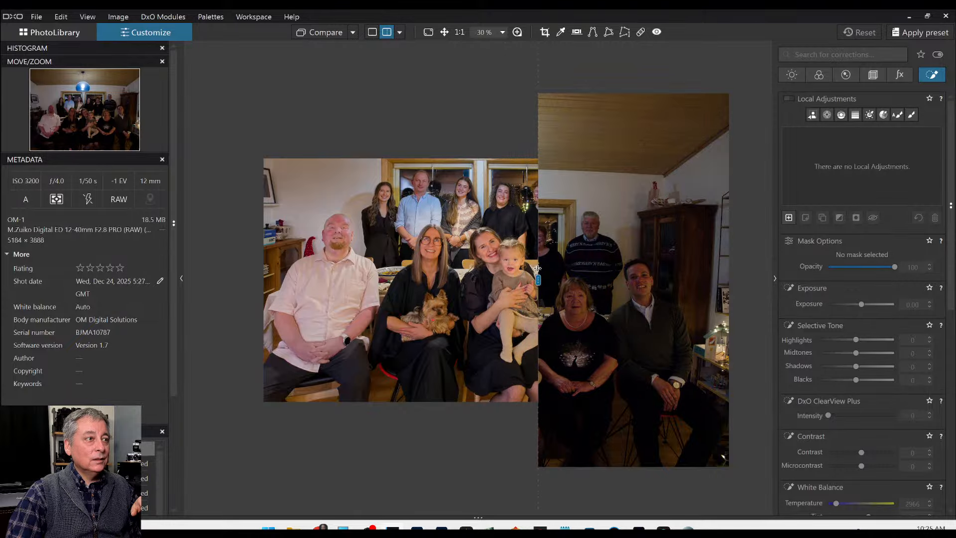
{"action": "scroll", "coordinate": [506, 199], "scroll_direction": "up", "scroll_amount": 1}
{"action": "scroll", "coordinate": [506, 199], "scroll_direction": "up", "scroll_amount": 1}
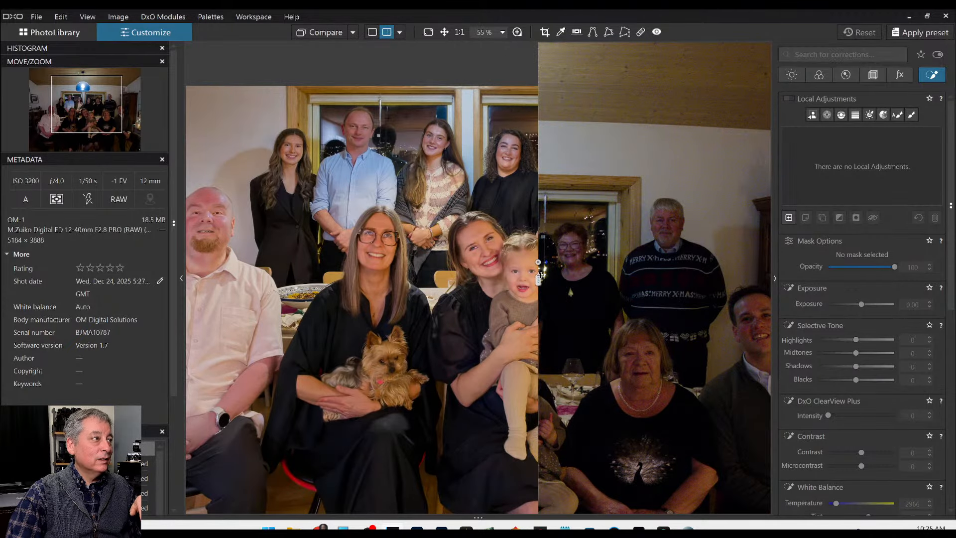
{"action": "left_click_drag", "start_coordinate": [538, 269], "coordinate": [722, 280]}
{"action": "scroll", "coordinate": [725, 281], "scroll_direction": "down", "scroll_amount": 4}
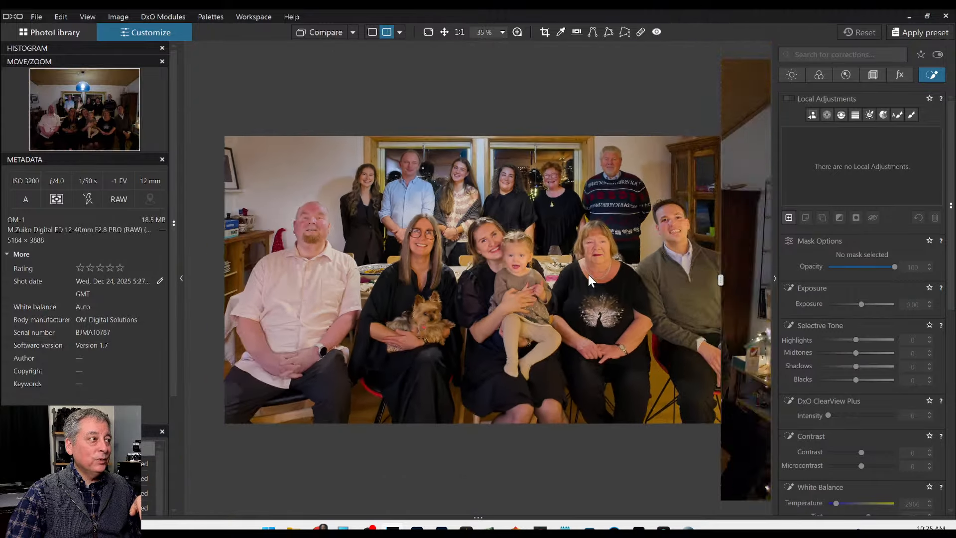
{"action": "left_click_drag", "start_coordinate": [721, 267], "coordinate": [220, 243]}
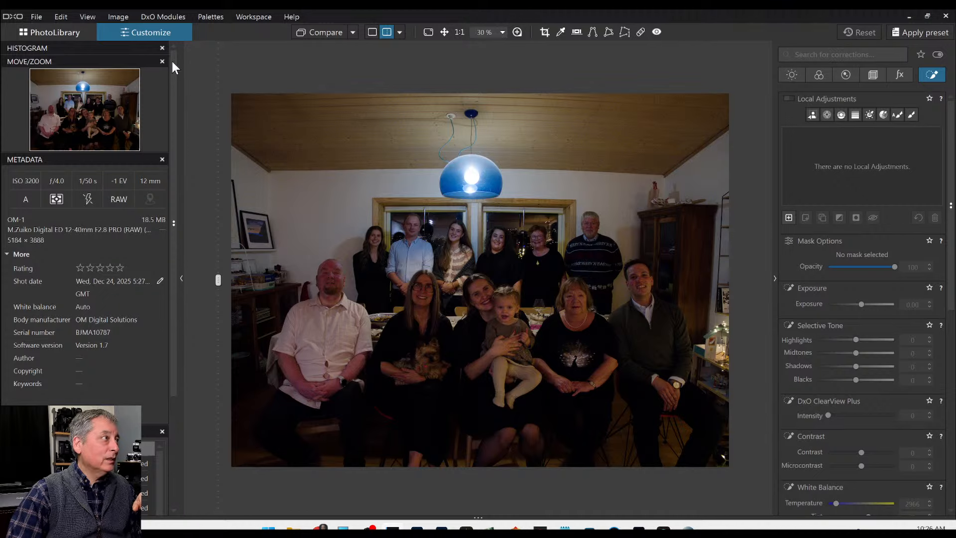
Step: Return to the photo library and select the FairHopeBacklitPelicanDec2025 ORF file
{"action": "left_click", "coordinate": [76, 33]}
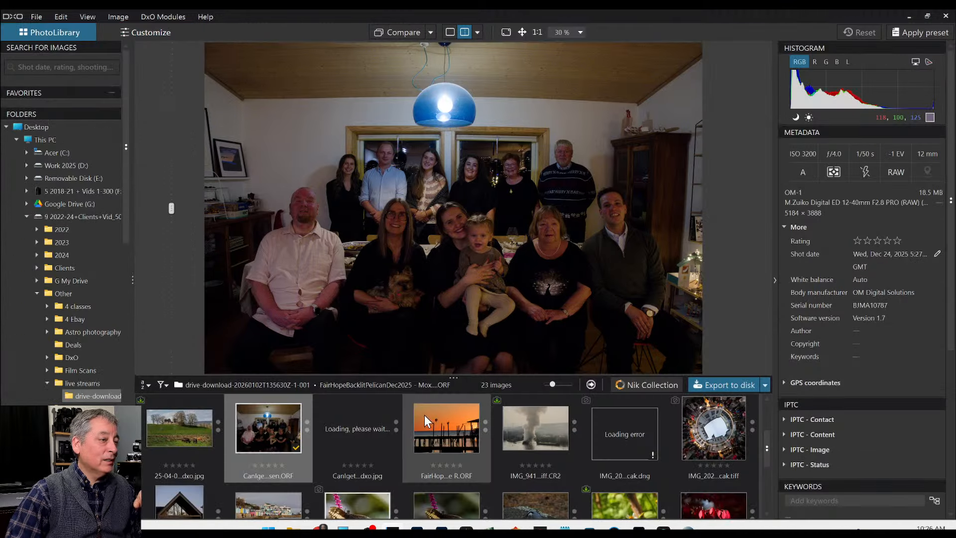
{"action": "left_click", "coordinate": [479, 464]}
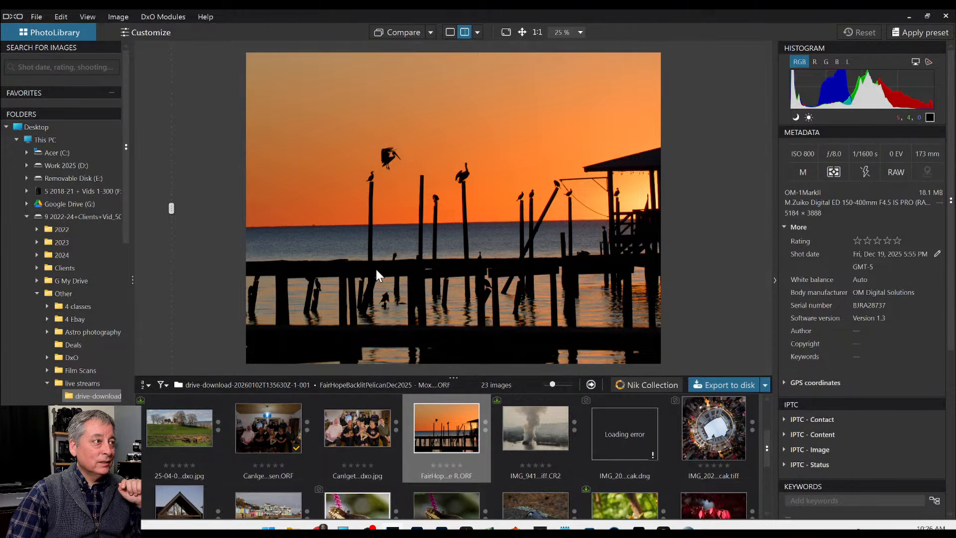
Step: Apply the 0000 Rob Default preset to the pelican photo and show it alone in an enlarged viewer with the filmstrip collapsed
{"action": "scroll", "coordinate": [375, 269], "scroll_direction": "down", "scroll_amount": 1}
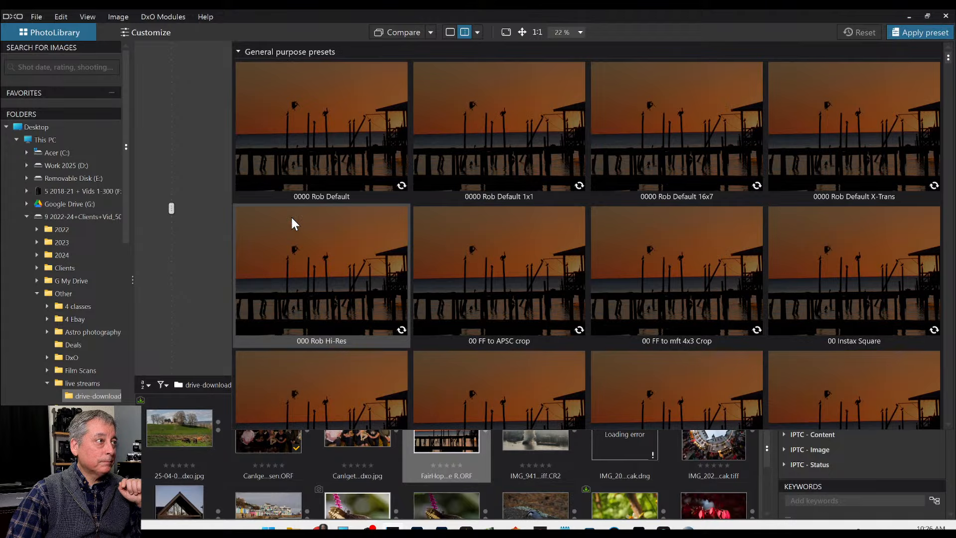
{"action": "left_click", "coordinate": [291, 219]}
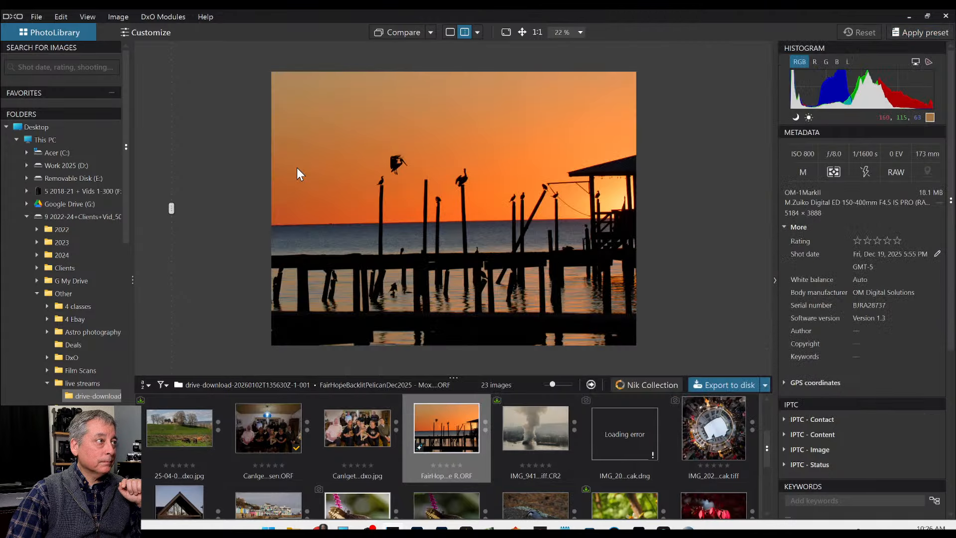
{"action": "left_click", "coordinate": [448, 32]}
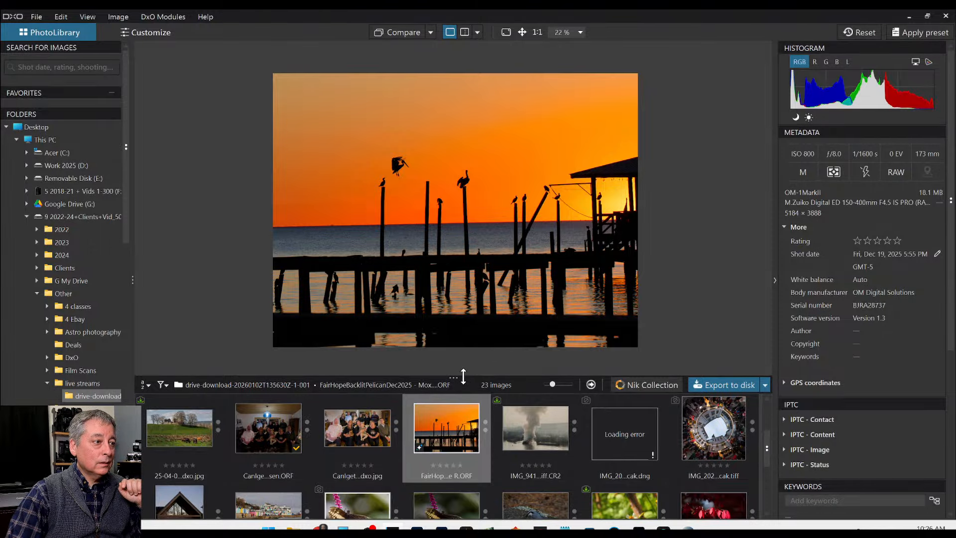
{"action": "left_click_drag", "start_coordinate": [465, 380], "coordinate": [465, 518]}
{"action": "scroll", "coordinate": [444, 381], "scroll_direction": "up", "scroll_amount": 2}
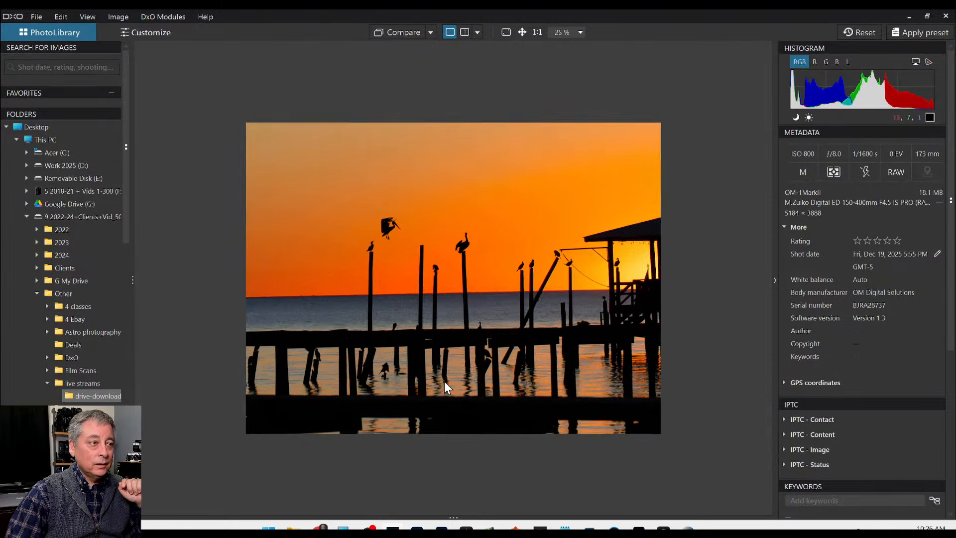
{"action": "scroll", "coordinate": [444, 384], "scroll_direction": "down", "scroll_amount": 1}
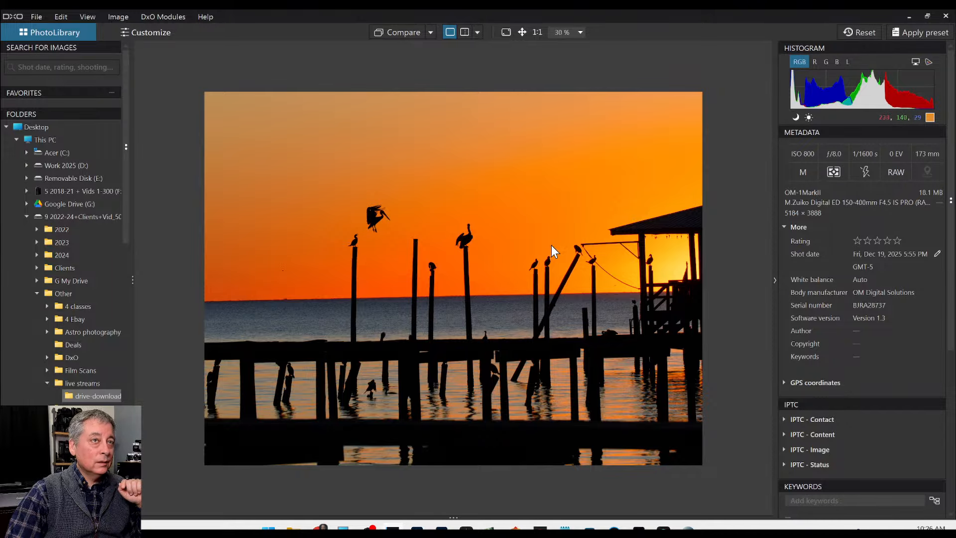
Step: Open the pelican photo for customizing and straighten it by enabling the Horizon correction at 1.05
{"action": "left_click", "coordinate": [158, 33]}
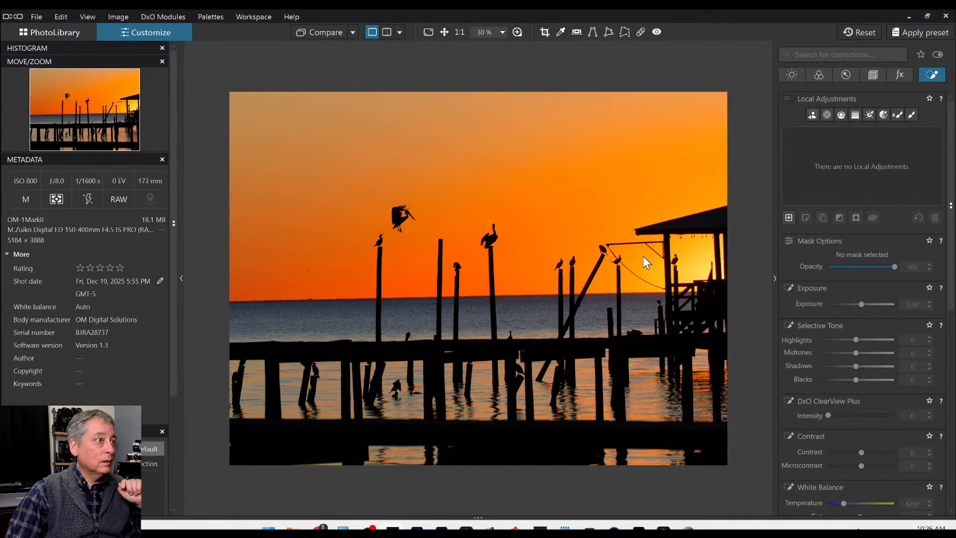
{"action": "left_click", "coordinate": [876, 76]}
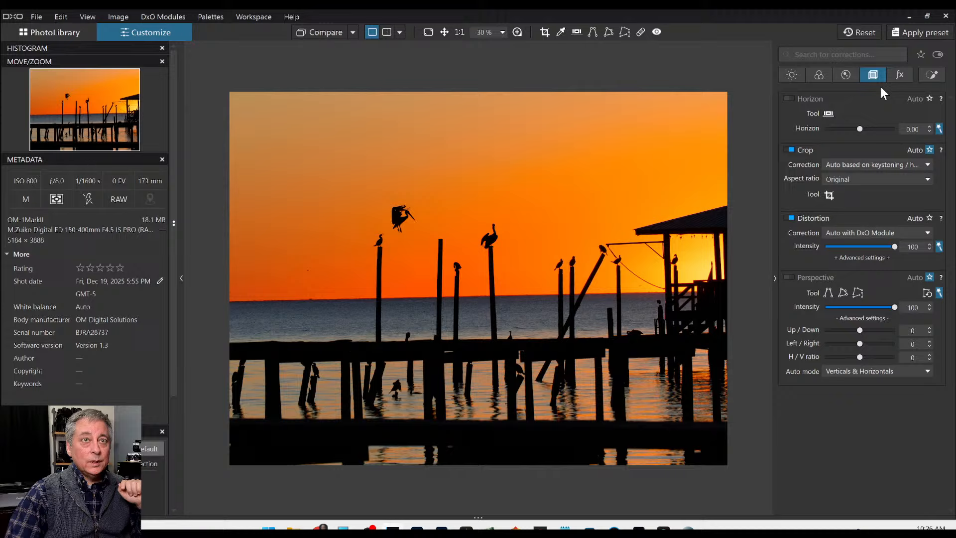
{"action": "left_click", "coordinate": [789, 99]}
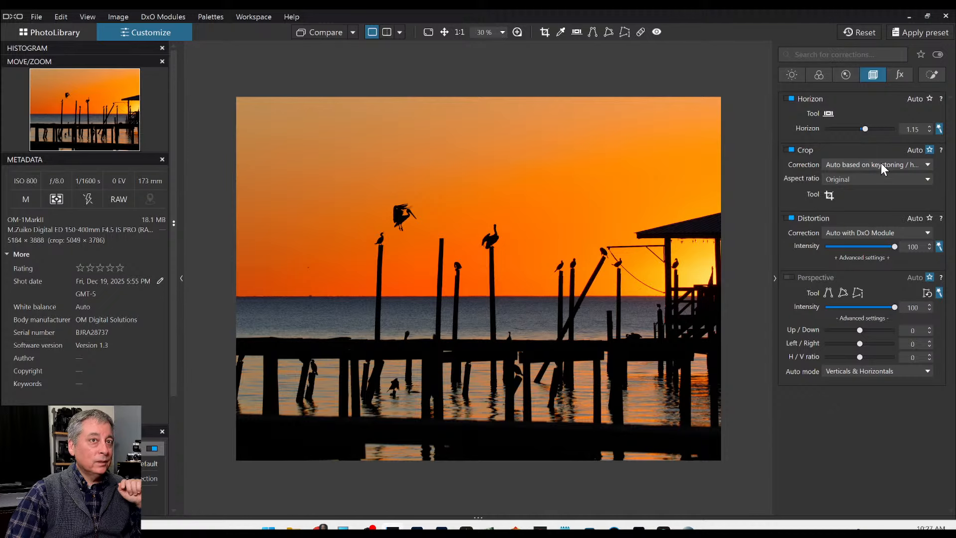
{"action": "left_click", "coordinate": [864, 129]}
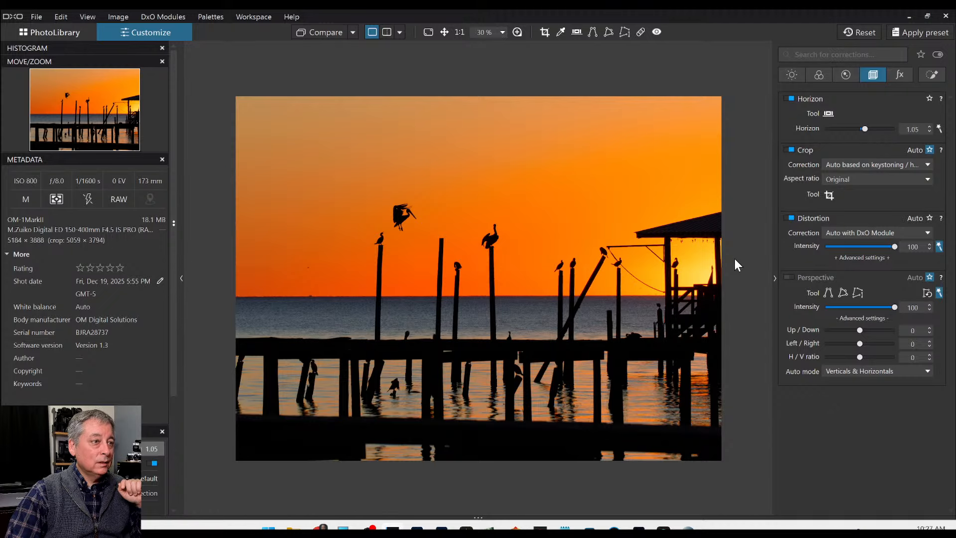
Step: Crop the photo to a 16 × 9 ratio of about 4450 × 2503 px, trimming the upper sky, left edge and lower dock
{"action": "left_click", "coordinate": [828, 196]}
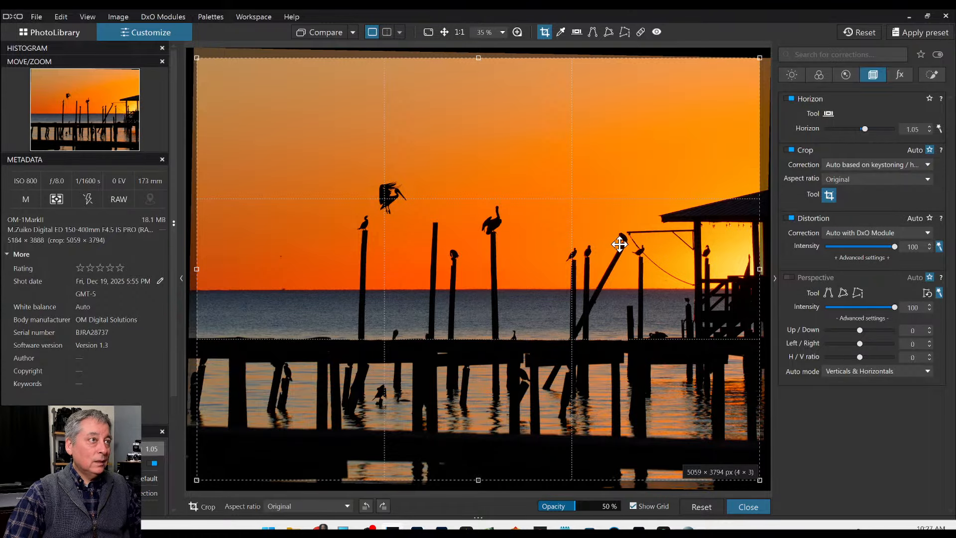
{"action": "left_click", "coordinate": [872, 182]}
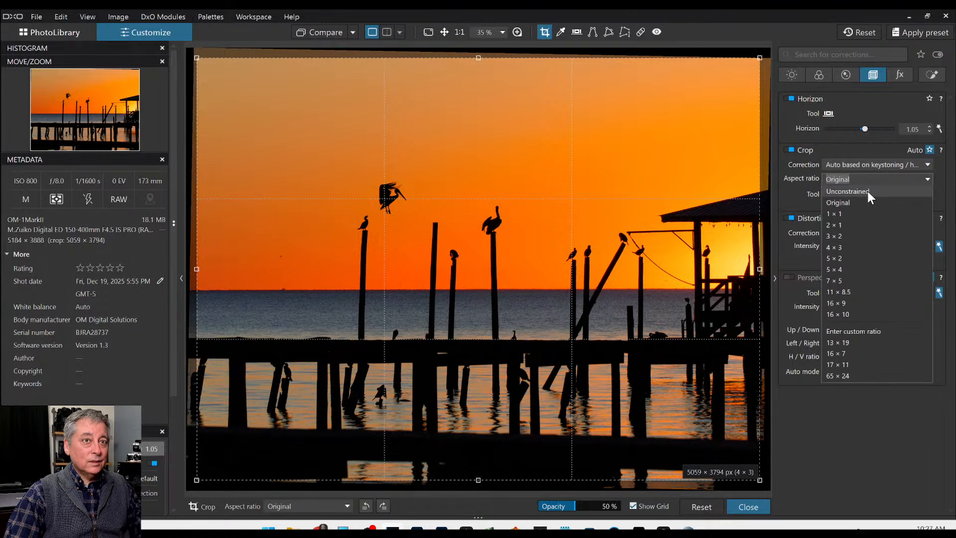
{"action": "left_click", "coordinate": [839, 304]}
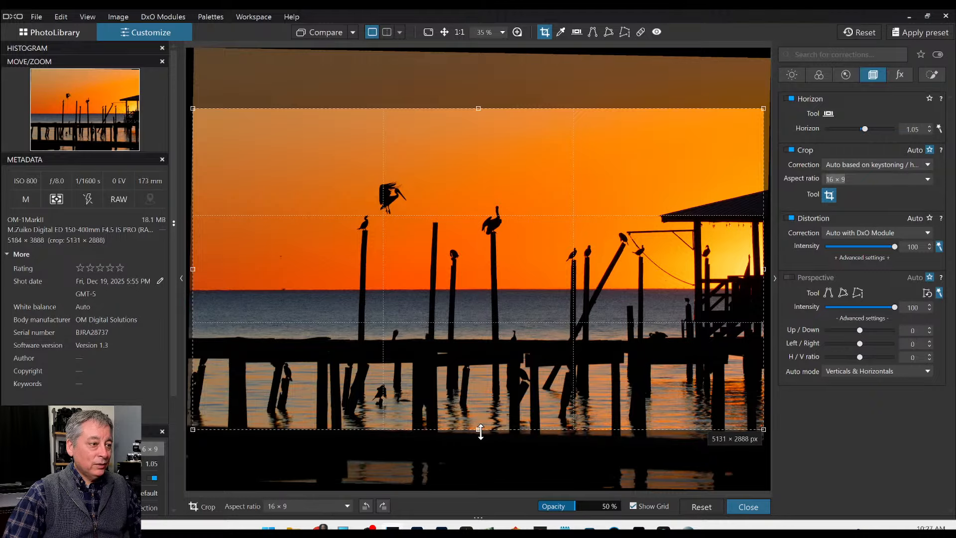
{"action": "left_click_drag", "start_coordinate": [478, 429], "coordinate": [478, 424]}
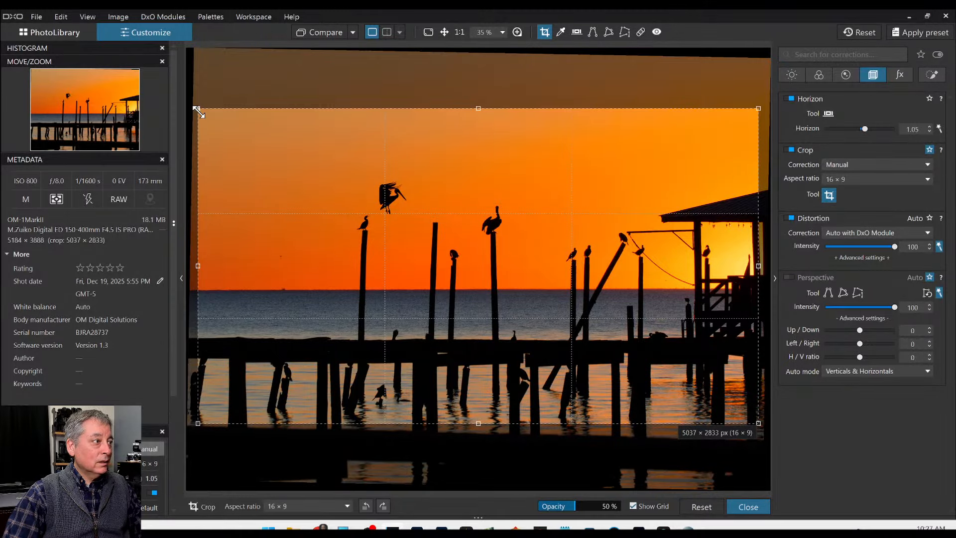
{"action": "left_click_drag", "start_coordinate": [197, 109], "coordinate": [263, 146]}
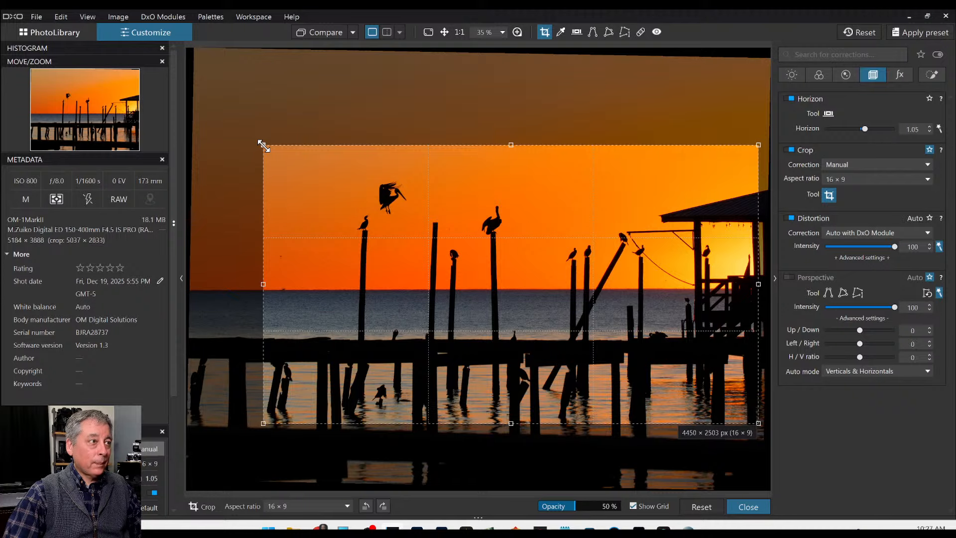
{"action": "left_click_drag", "start_coordinate": [263, 145], "coordinate": [264, 146]}
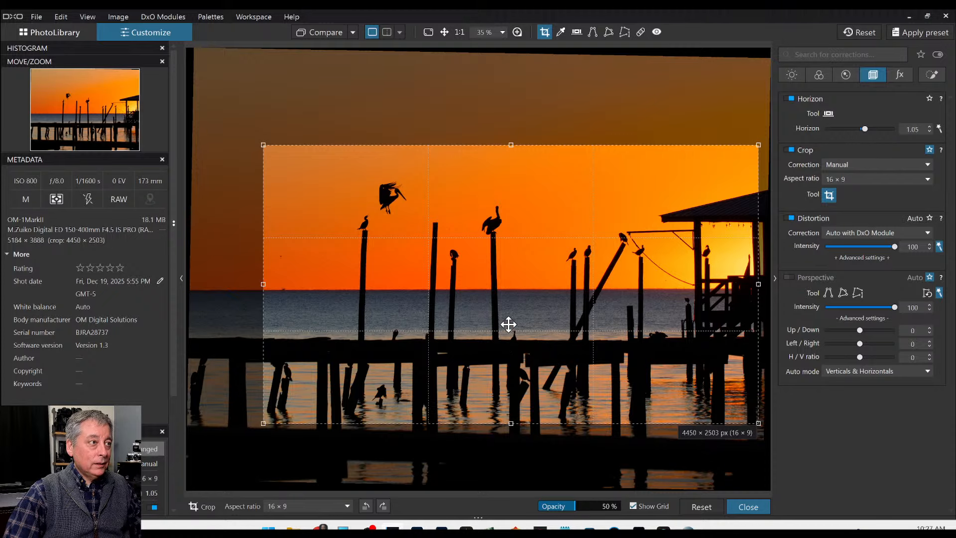
{"action": "key", "text": "Return"}
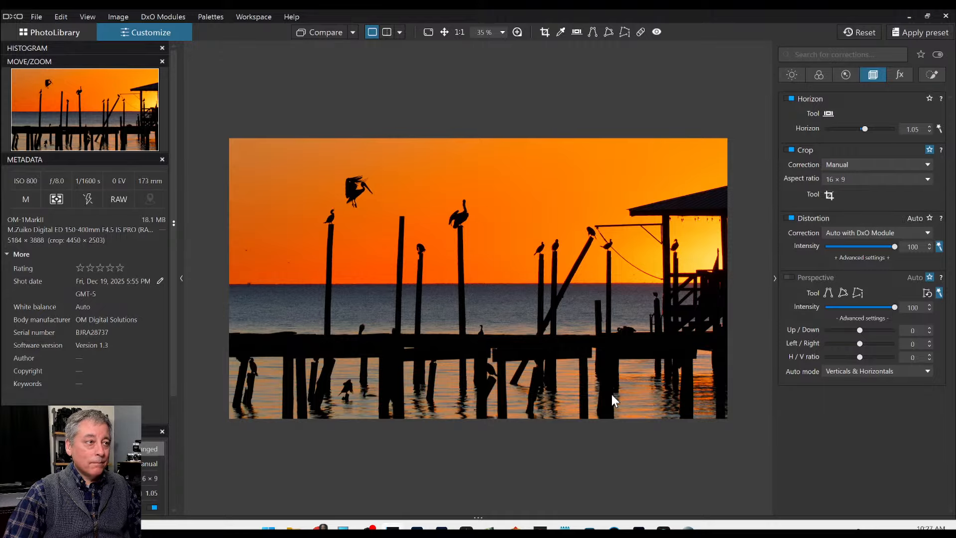
Step: Tighten the 16 × 9 crop to about 4085 × 2298 px and shift the frame slightly up and left
{"action": "left_click", "coordinate": [828, 195]}
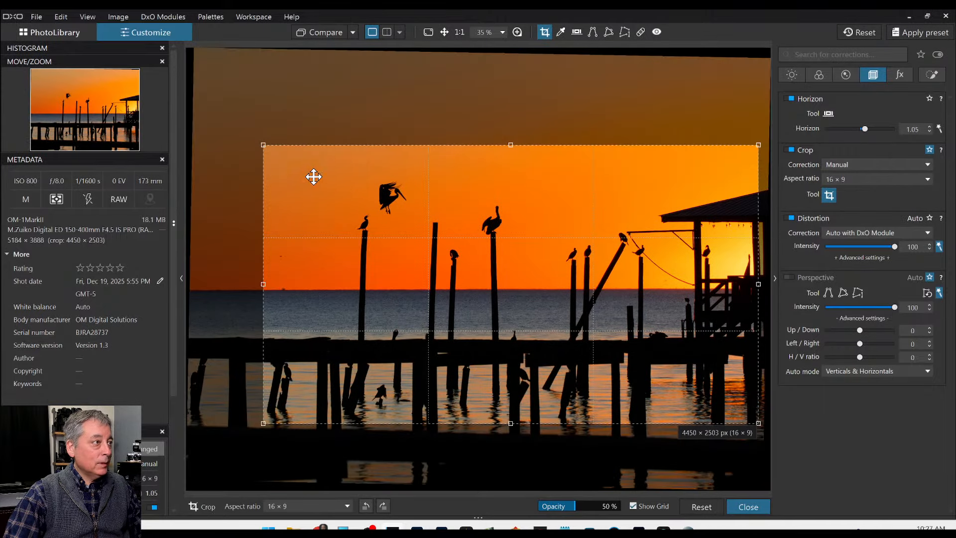
{"action": "left_click_drag", "start_coordinate": [264, 144], "coordinate": [307, 163]}
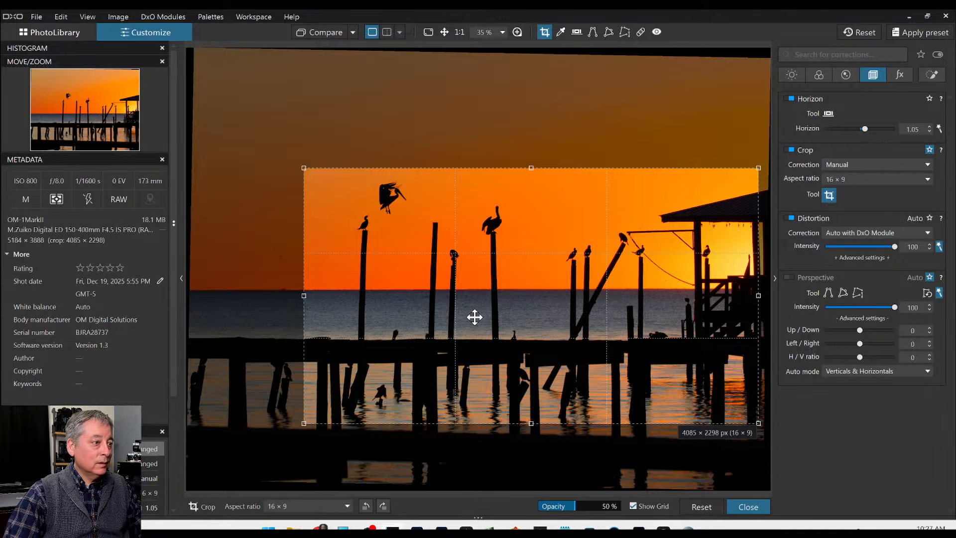
{"action": "left_click_drag", "start_coordinate": [475, 317], "coordinate": [467, 311]}
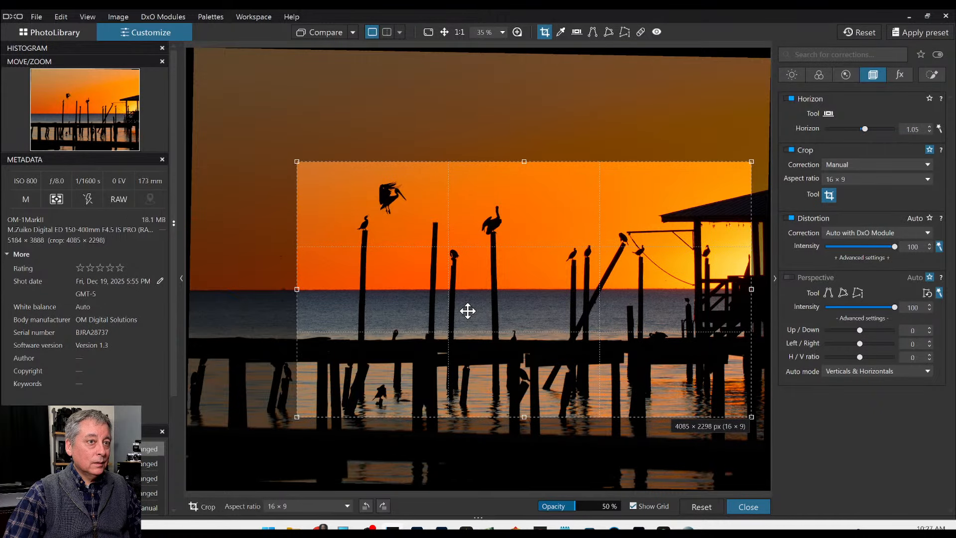
{"action": "key", "text": "Return"}
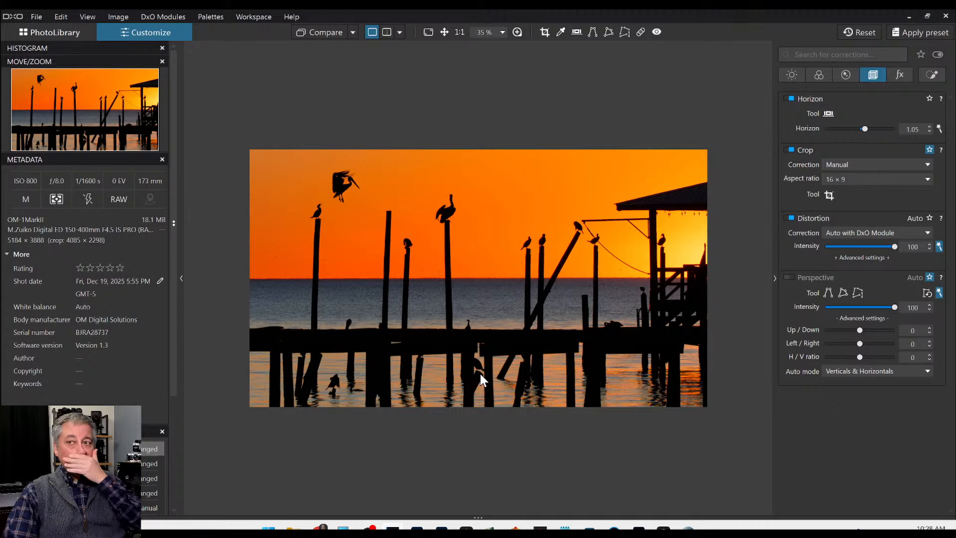
Step: Place a local adjustment control point on the bright sky beneath the pier roof and widen its radius across the sunset sky
{"action": "left_click", "coordinate": [932, 75]}
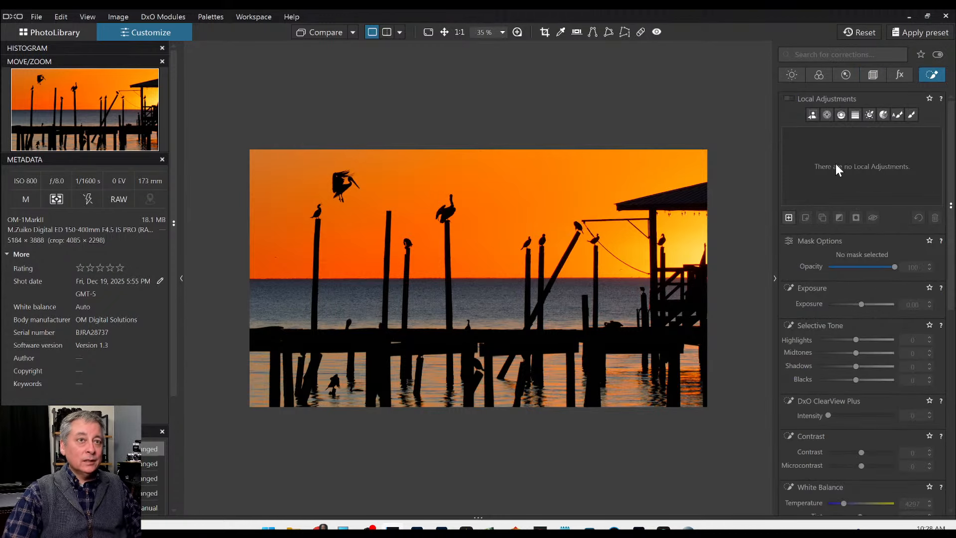
{"action": "left_click", "coordinate": [826, 117]}
{"action": "left_click", "coordinate": [686, 236]}
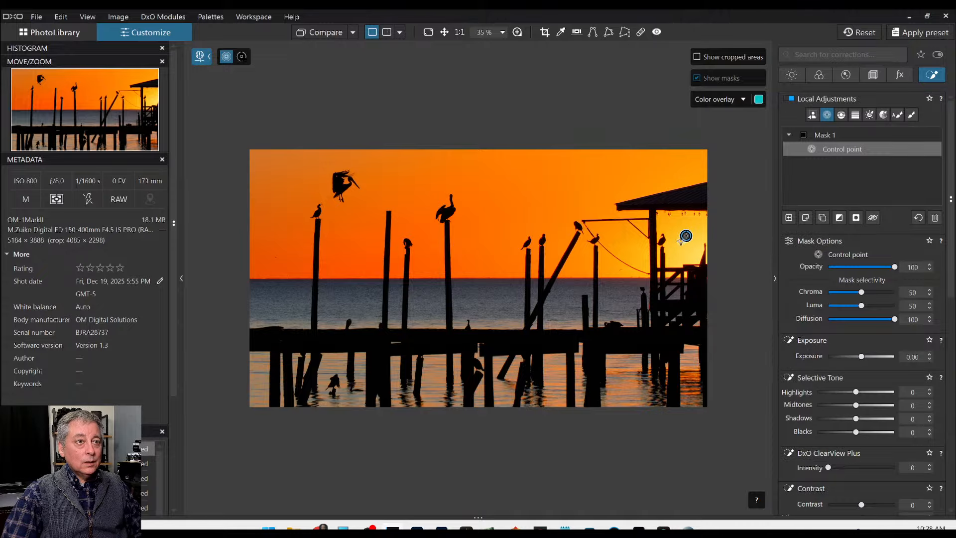
{"action": "scroll", "coordinate": [684, 247], "scroll_direction": "up", "scroll_amount": 3}
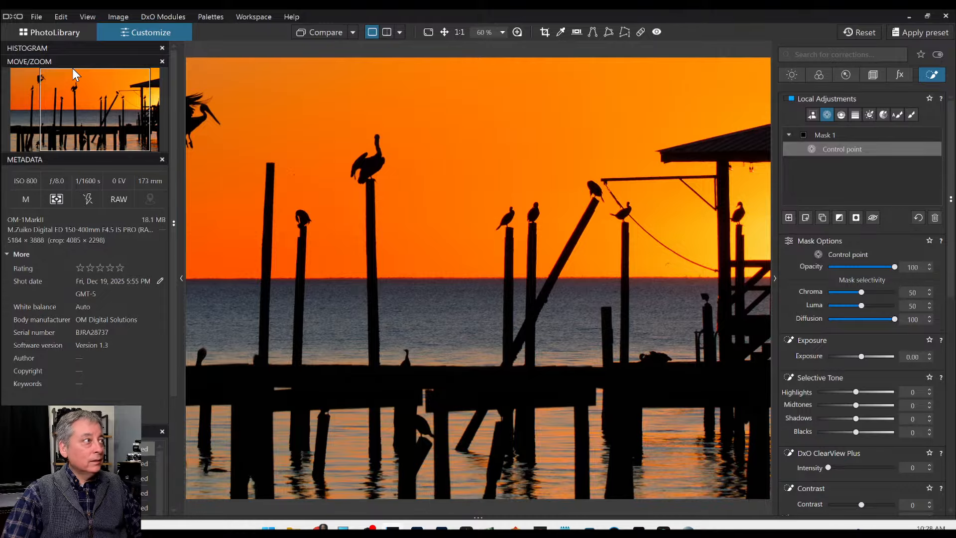
{"action": "left_click_drag", "start_coordinate": [75, 79], "coordinate": [85, 80]}
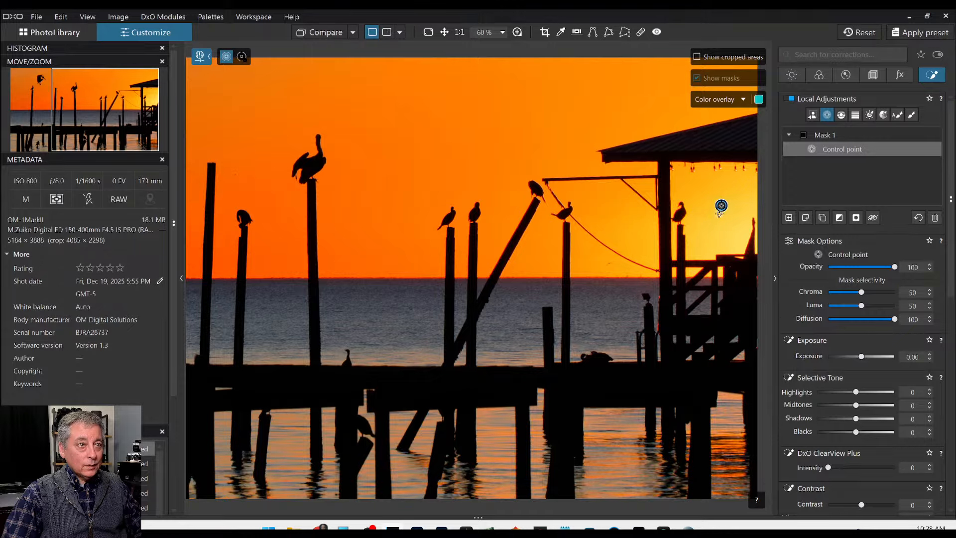
{"action": "scroll", "coordinate": [720, 219], "scroll_direction": "up", "scroll_amount": 5}
{"action": "left_click_drag", "start_coordinate": [669, 210], "coordinate": [279, 200]}
{"action": "scroll", "coordinate": [337, 187], "scroll_direction": "up", "scroll_amount": 1}
{"action": "scroll", "coordinate": [627, 227], "scroll_direction": "down", "scroll_amount": 7}
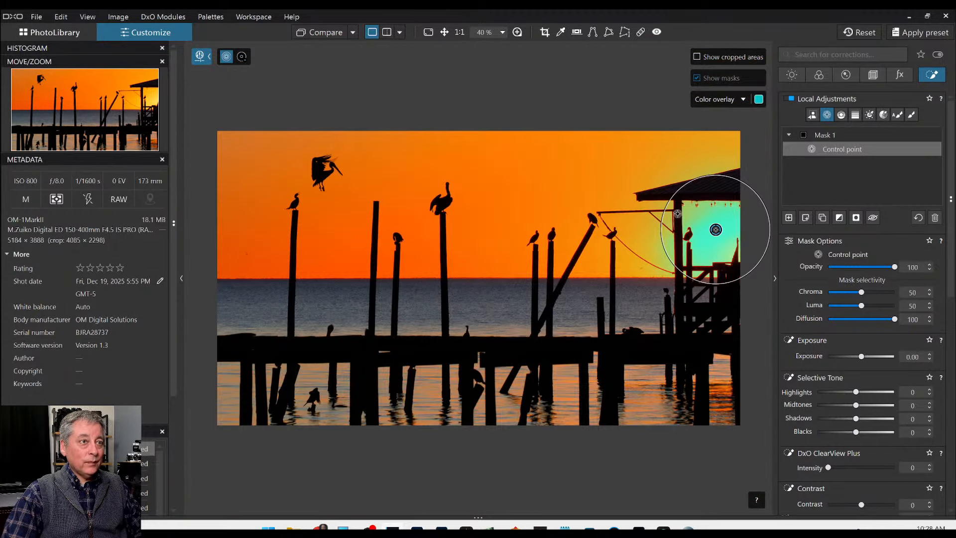
{"action": "left_click_drag", "start_coordinate": [666, 205], "coordinate": [492, 153]}
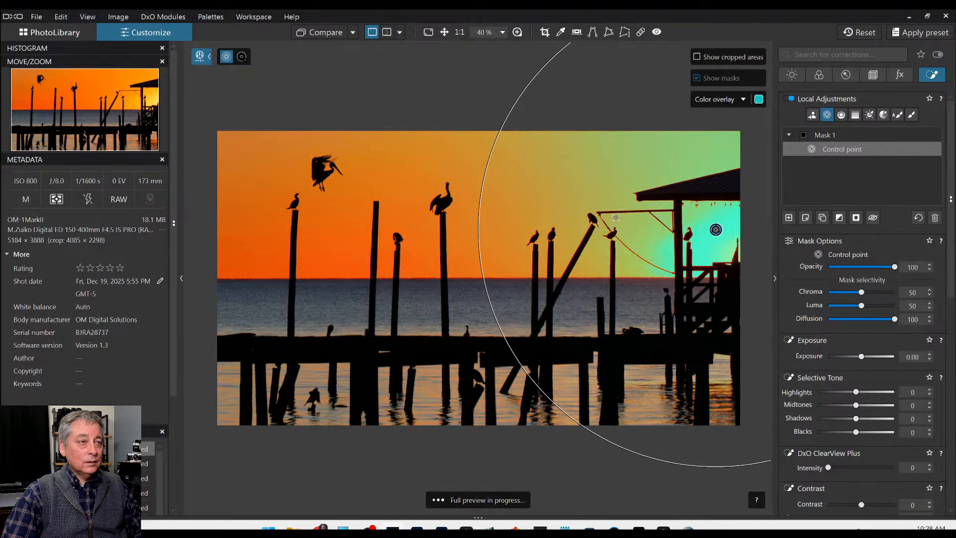
{"action": "scroll", "coordinate": [679, 265], "scroll_direction": "down", "scroll_amount": 2}
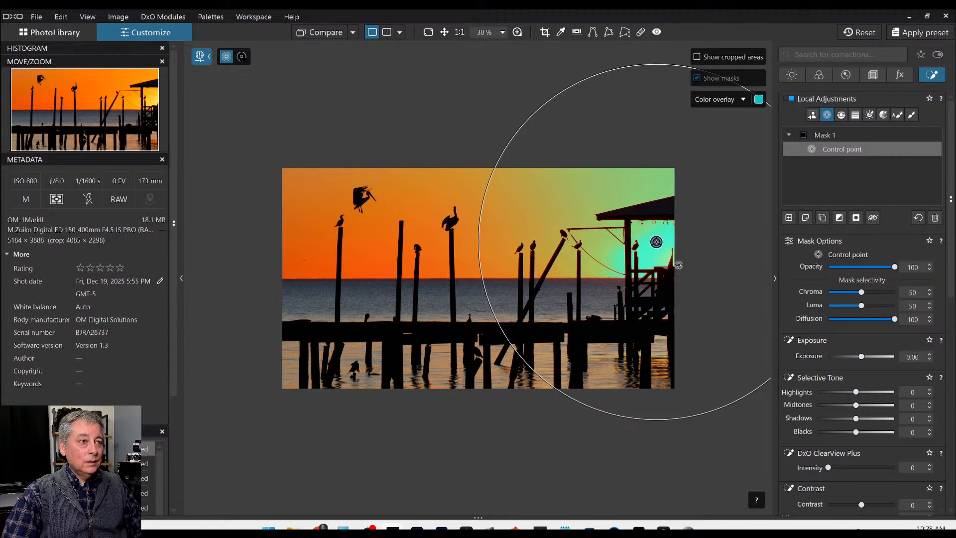
Step: Try Selective Tone on the control point with Shadows 57, Midtones 38 and Highlights 70, and reset all three to 0
{"action": "left_click", "coordinate": [878, 418]}
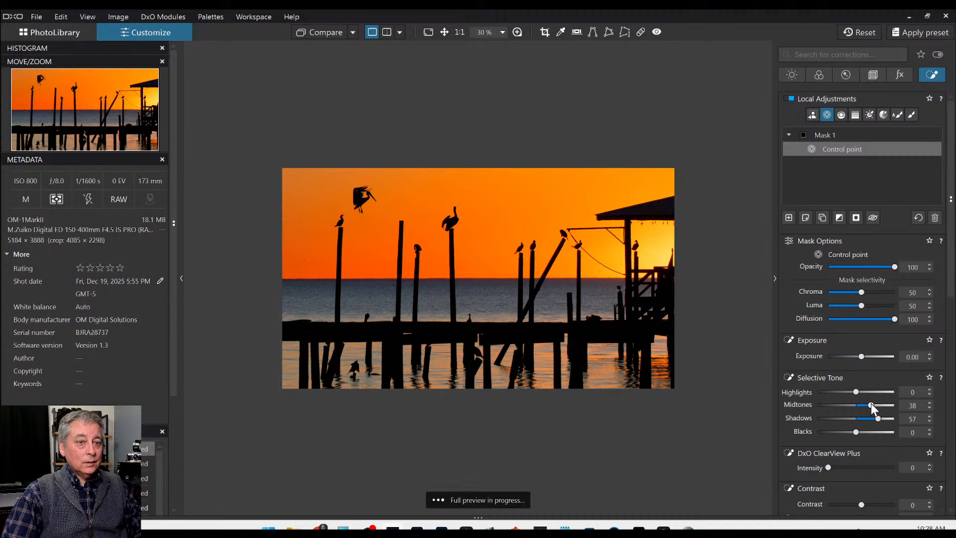
{"action": "left_click", "coordinate": [882, 392]}
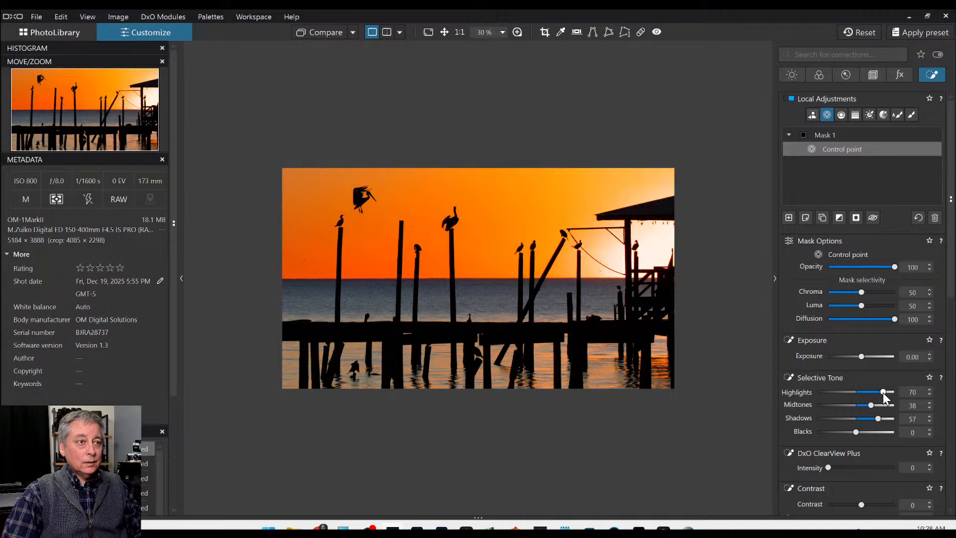
{"action": "double_click", "coordinate": [882, 392]}
{"action": "double_click", "coordinate": [876, 417]}
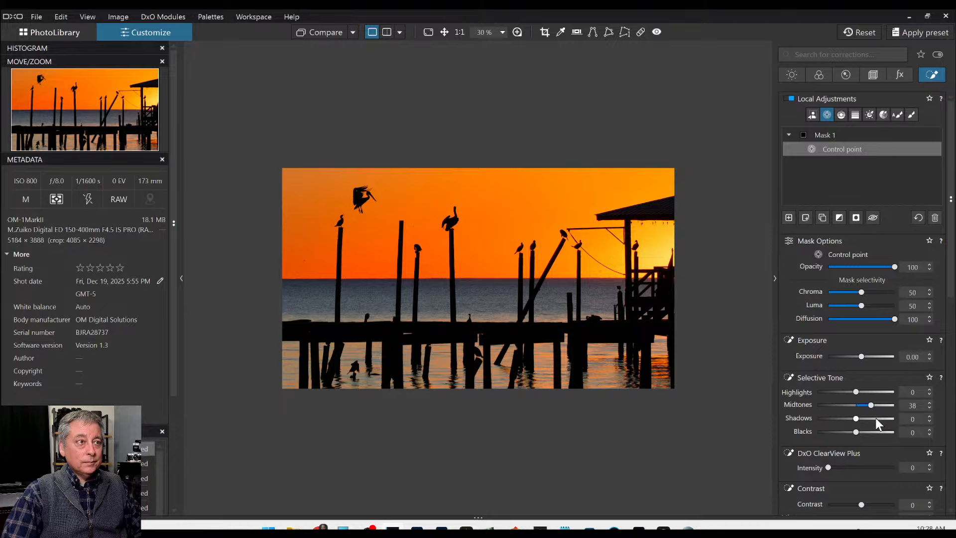
{"action": "double_click", "coordinate": [871, 405]}
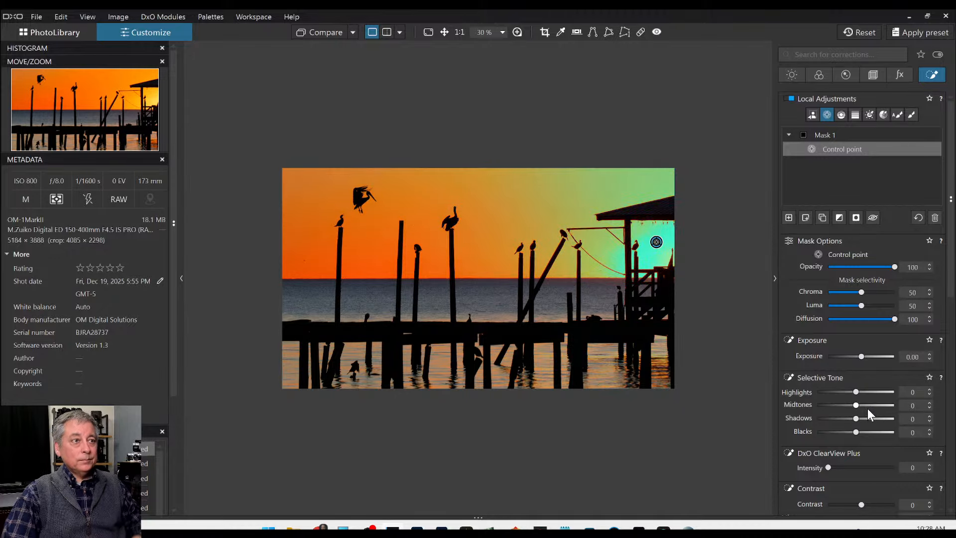
Step: Try raising the control point's Exposure to 1.53, reset it to 0, and delete the control point
{"action": "left_click_drag", "start_coordinate": [861, 357], "coordinate": [870, 357]}
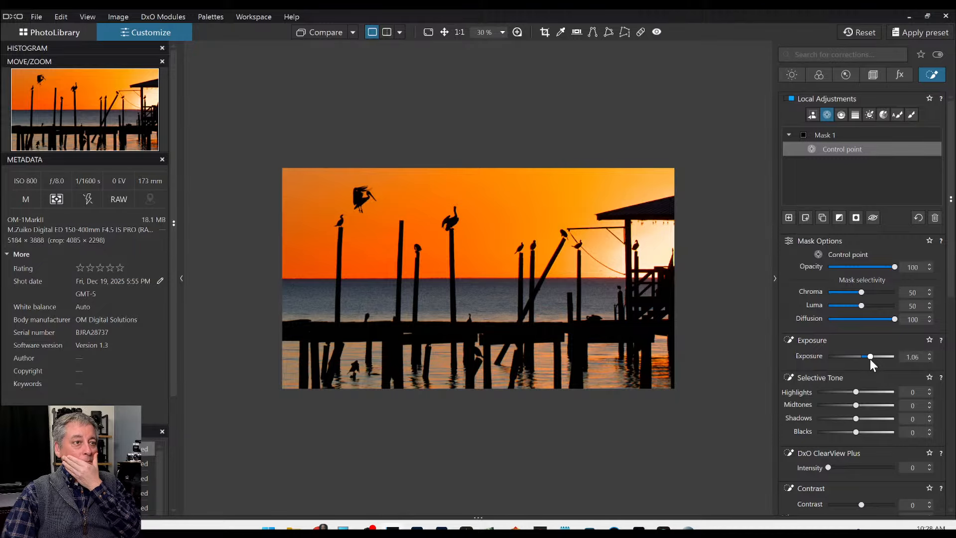
{"action": "mouse_move", "coordinate": [870, 358]}
{"action": "left_mouse_down"}
{"action": "mouse_move", "coordinate": [852, 359]}
{"action": "mouse_move", "coordinate": [872, 360]}
{"action": "left_mouse_up"}
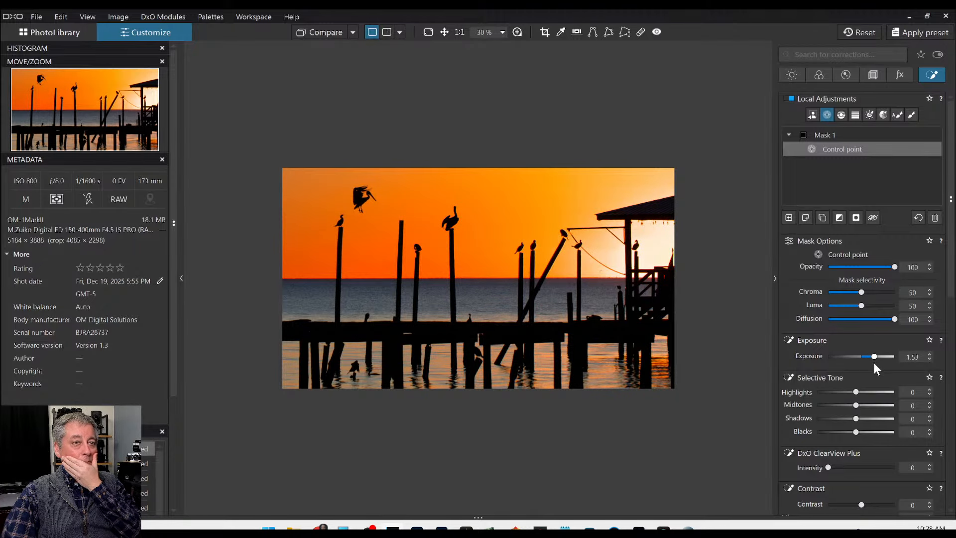
{"action": "double_click", "coordinate": [873, 359]}
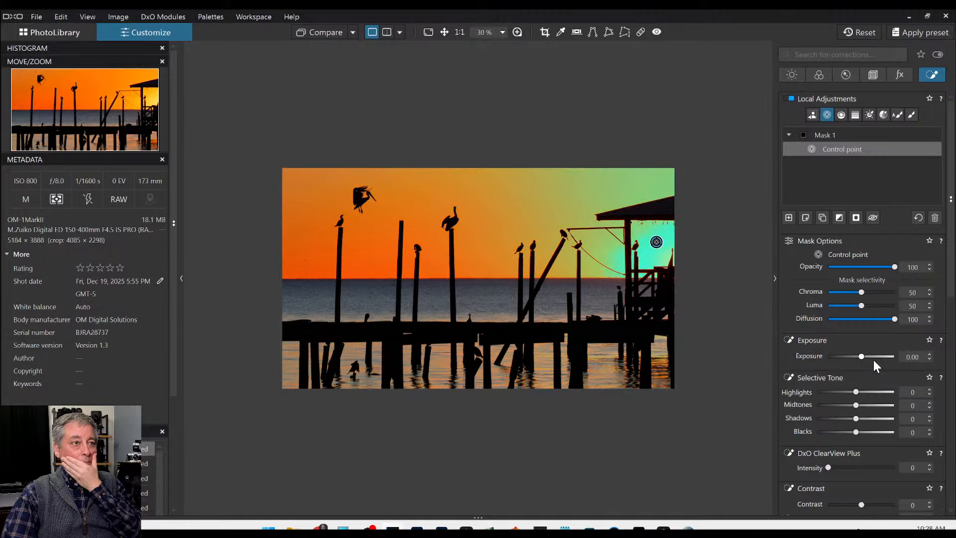
{"action": "key", "text": "Delete"}
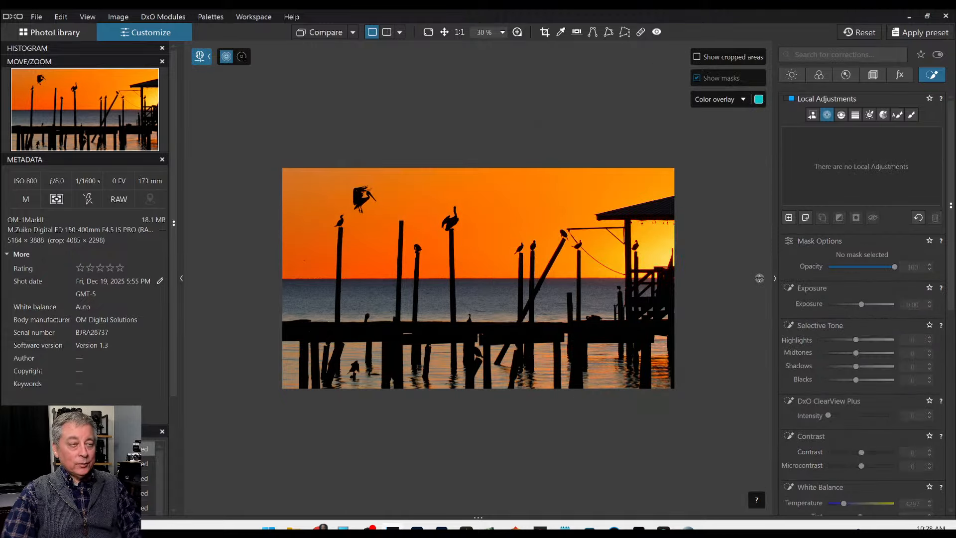
Step: Place a new control point on the sky, raise its Exposure to 0.95, and move it to the bright area beneath the pier roof
{"action": "left_click", "coordinate": [605, 206]}
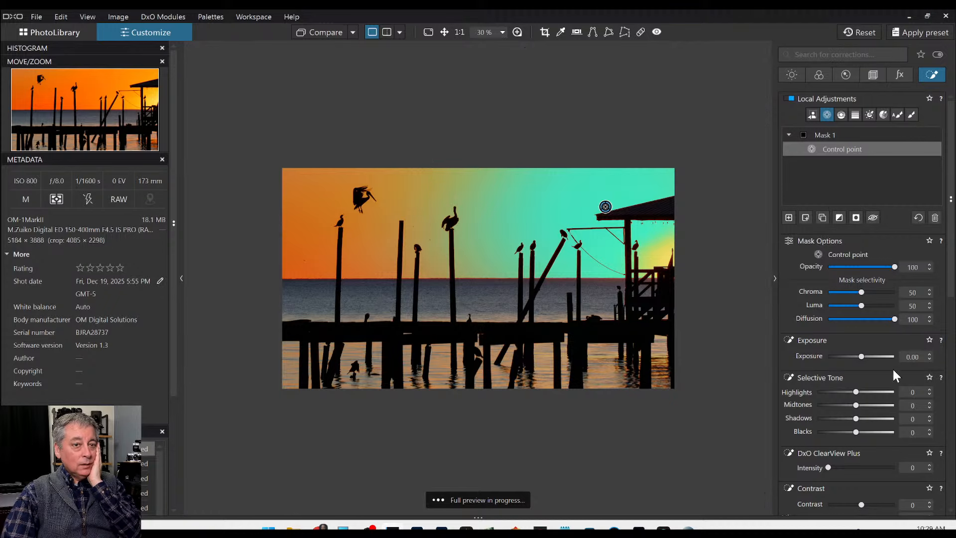
{"action": "left_click_drag", "start_coordinate": [864, 357], "coordinate": [868, 357]}
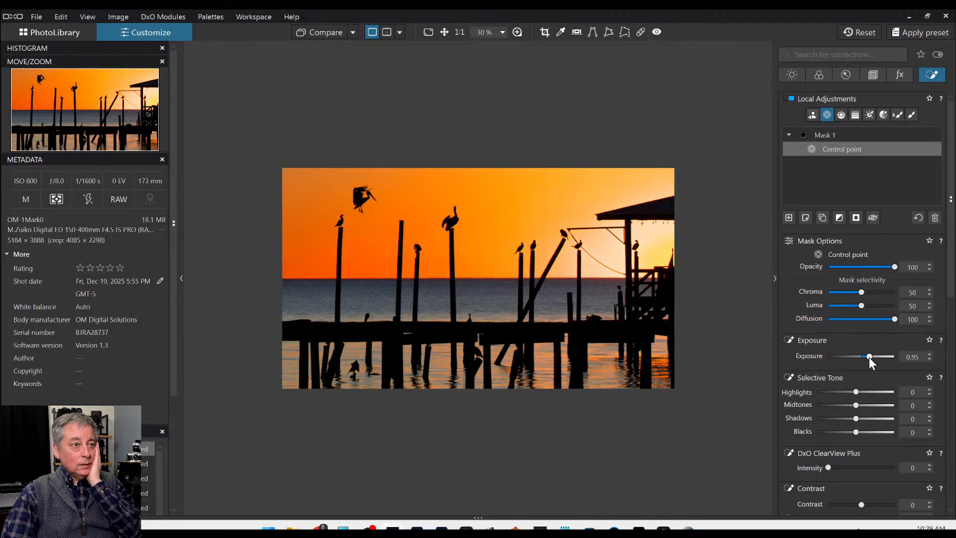
{"action": "left_click_drag", "start_coordinate": [608, 209], "coordinate": [660, 248]}
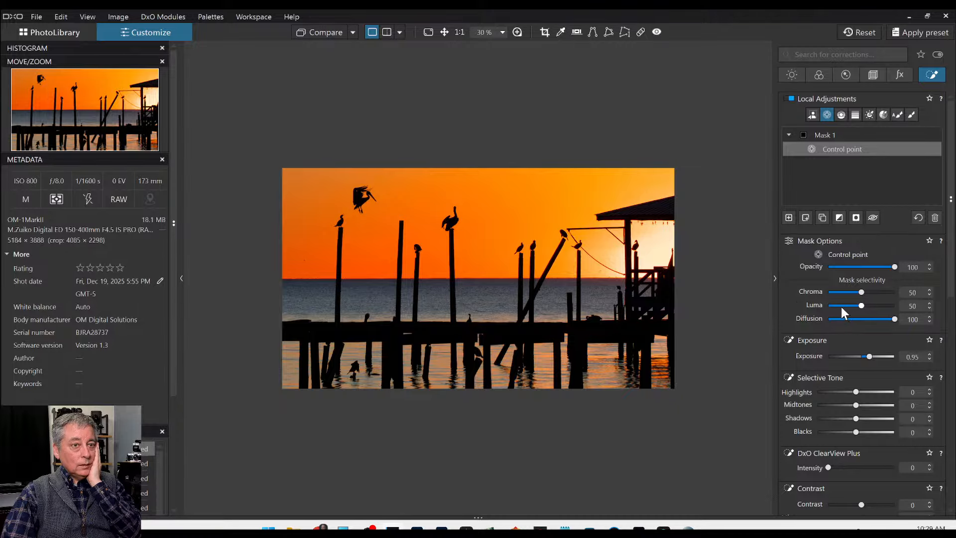
Step: Set the control point's mask selectivity to Luma 0 and Chroma 1, and shrink its radius around the glow beneath the roof
{"action": "left_click_drag", "start_coordinate": [838, 306], "coordinate": [820, 304]}
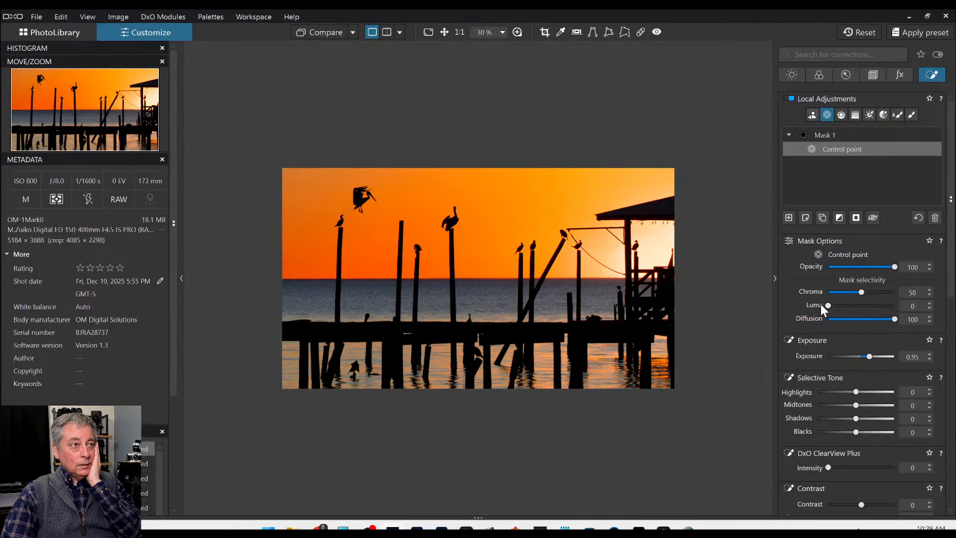
{"action": "left_click", "coordinate": [828, 291]}
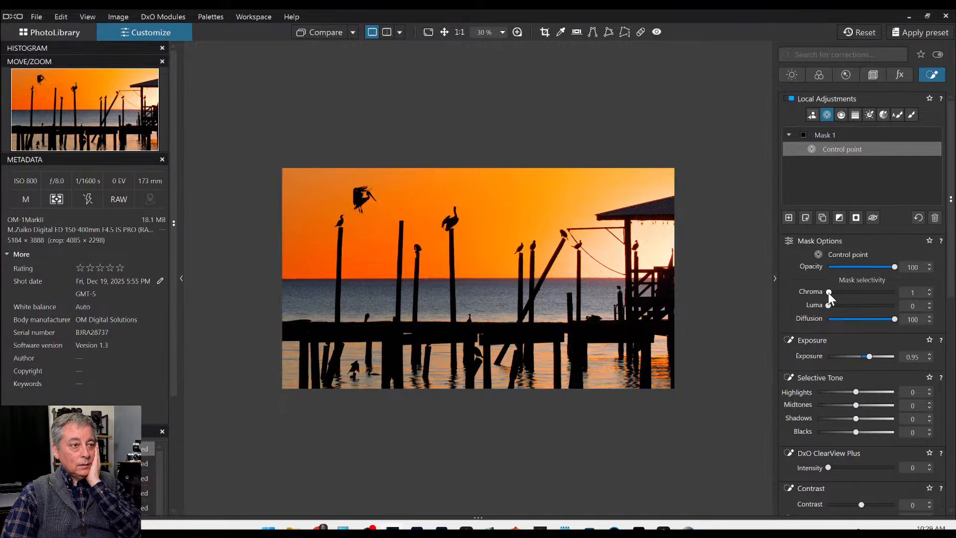
{"action": "left_click_drag", "start_coordinate": [583, 404], "coordinate": [639, 337]}
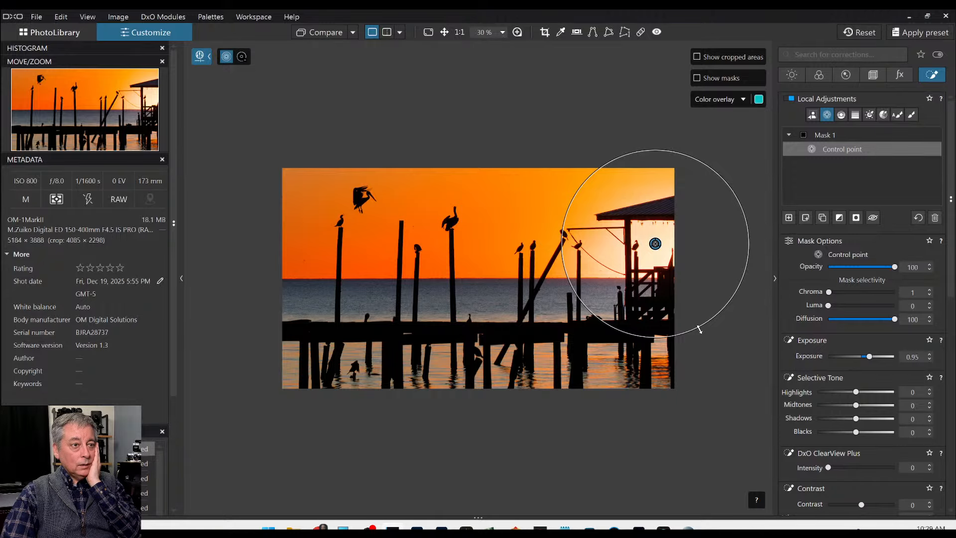
{"action": "left_click_drag", "start_coordinate": [699, 329], "coordinate": [696, 324]}
{"action": "mouse_move", "coordinate": [657, 250]}
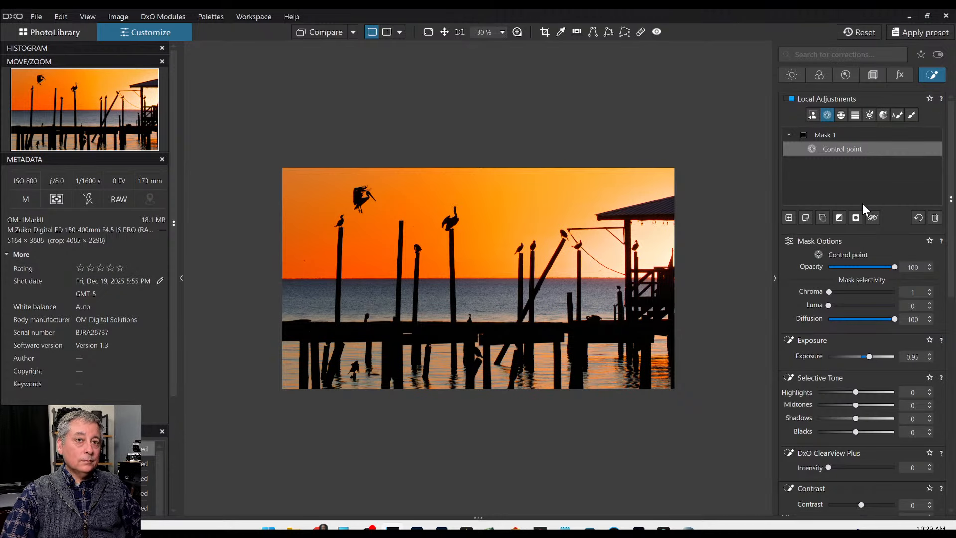
Step: Compare the sky with the control point hidden and shown, and reduce its Exposure to 0.45
{"action": "left_click", "coordinate": [871, 218]}
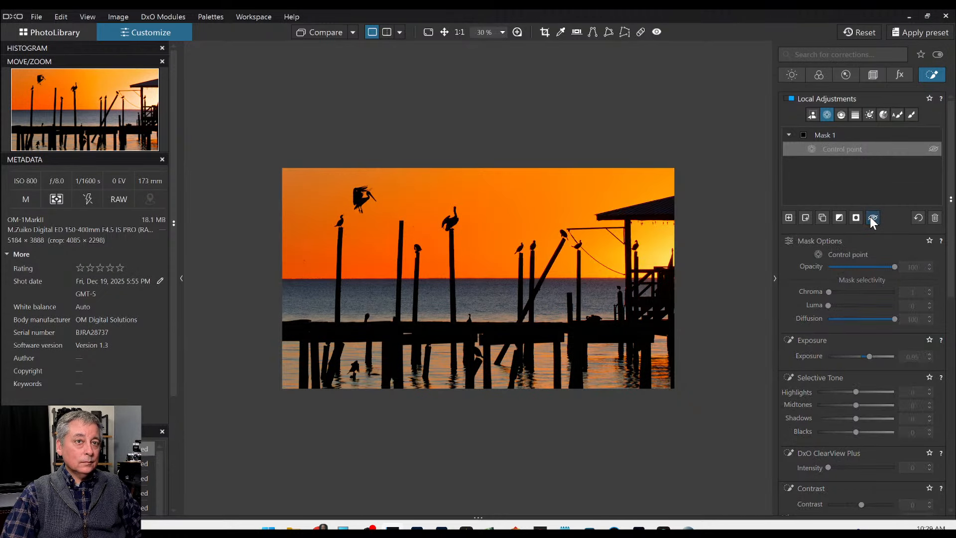
{"action": "left_click", "coordinate": [870, 218]}
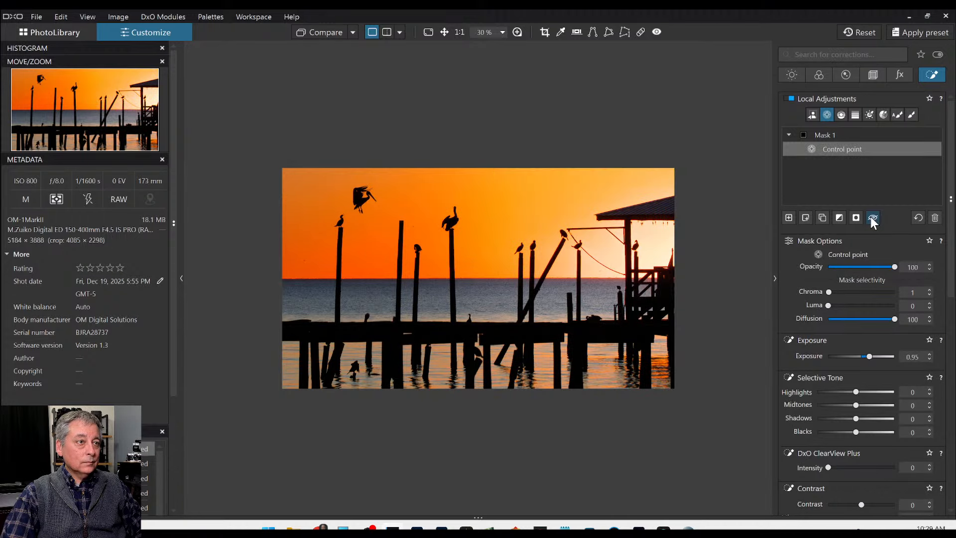
{"action": "left_click", "coordinate": [870, 218]}
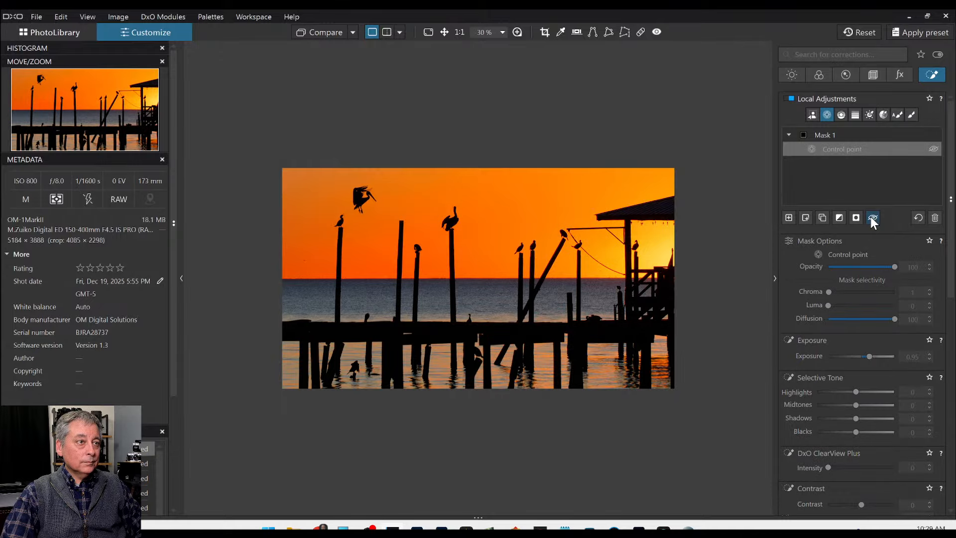
{"action": "left_click", "coordinate": [871, 218]}
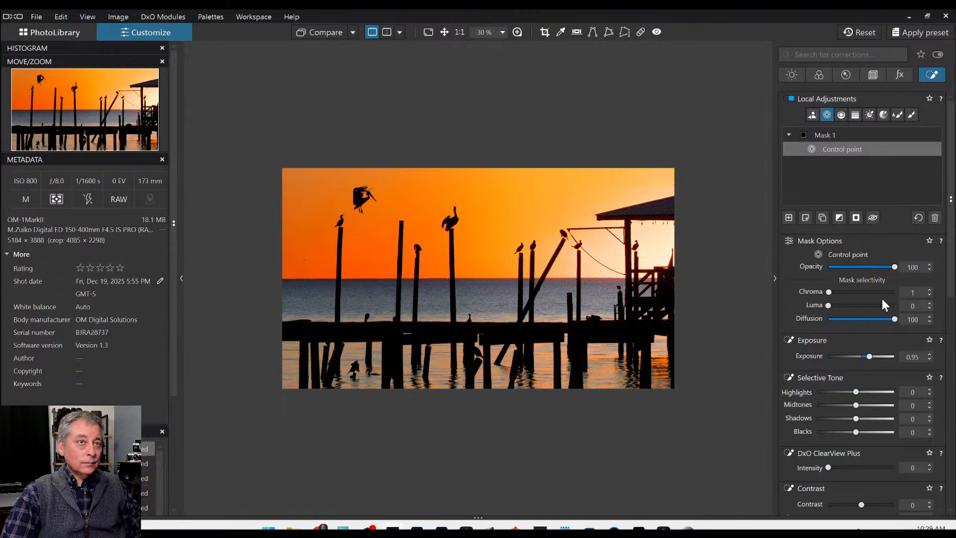
{"action": "left_click", "coordinate": [872, 357]}
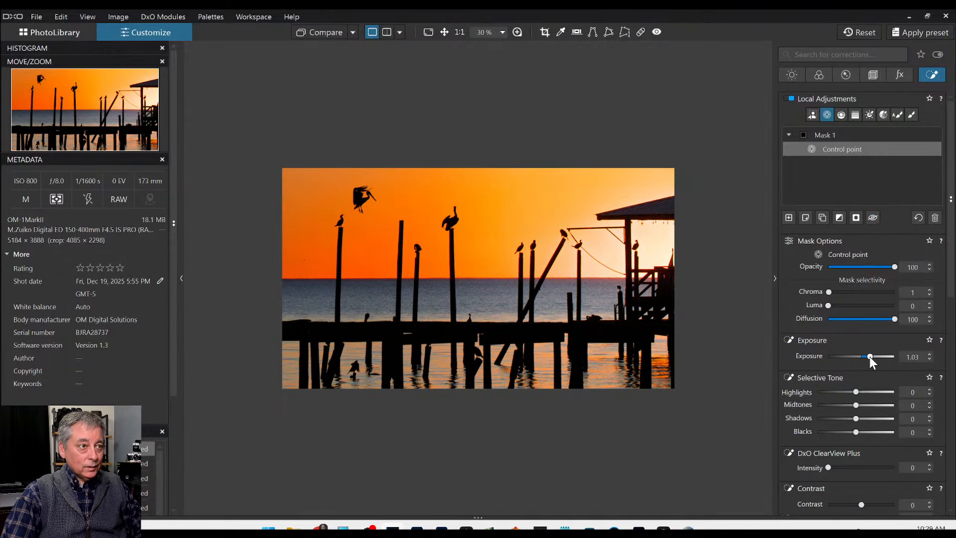
{"action": "left_click_drag", "start_coordinate": [869, 356], "coordinate": [865, 357]}
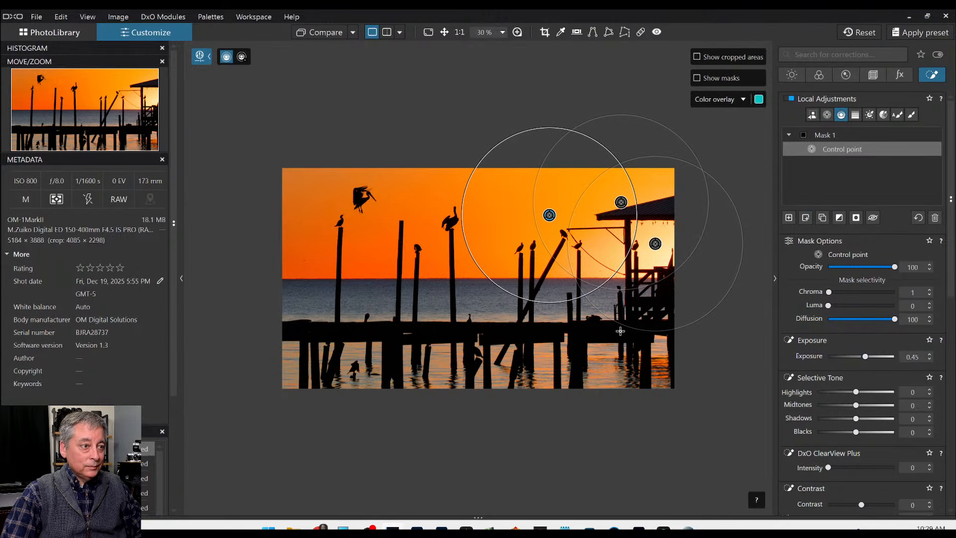
Step: Add a new mask with a control line over the water below the pier, with ClearView Plus Intensity 32 and Microcontrast 66
{"action": "left_click", "coordinate": [788, 218]}
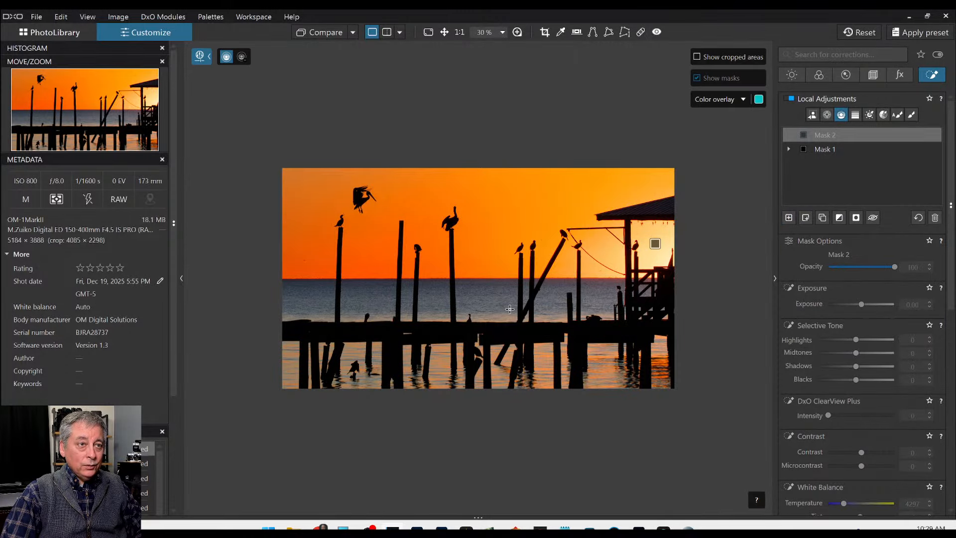
{"action": "left_click_drag", "start_coordinate": [607, 368], "coordinate": [605, 285]}
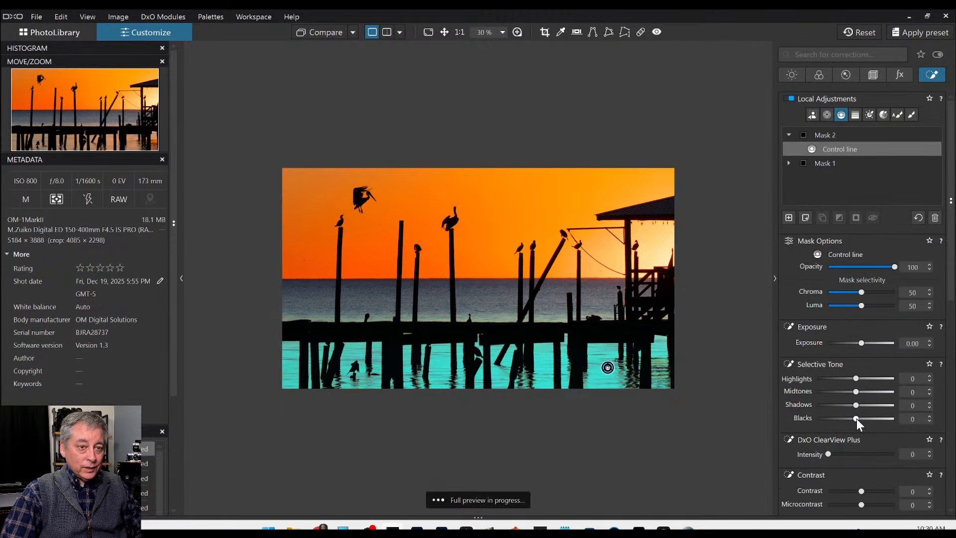
{"action": "left_click", "coordinate": [865, 454]}
{"action": "scroll", "coordinate": [822, 428], "scroll_direction": "down", "scroll_amount": 1}
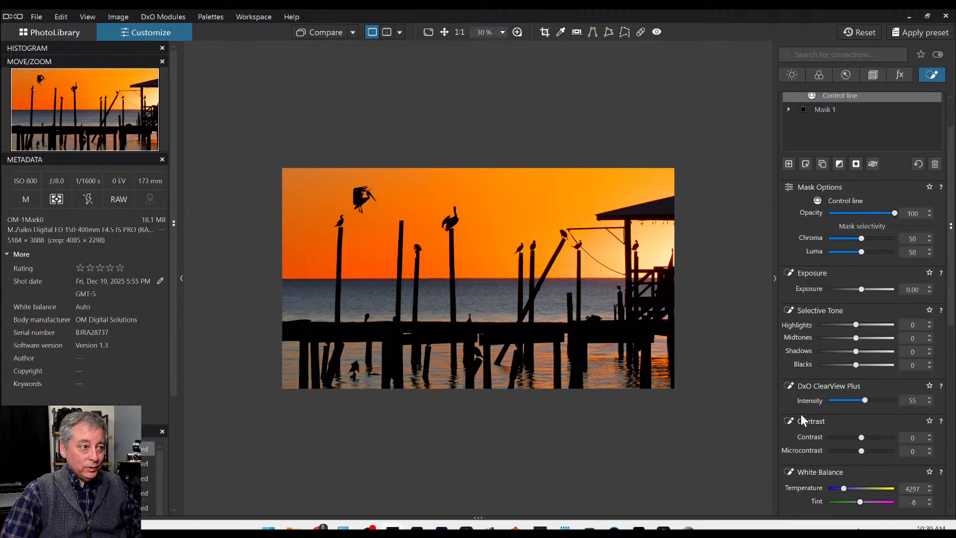
{"action": "left_click", "coordinate": [848, 401]}
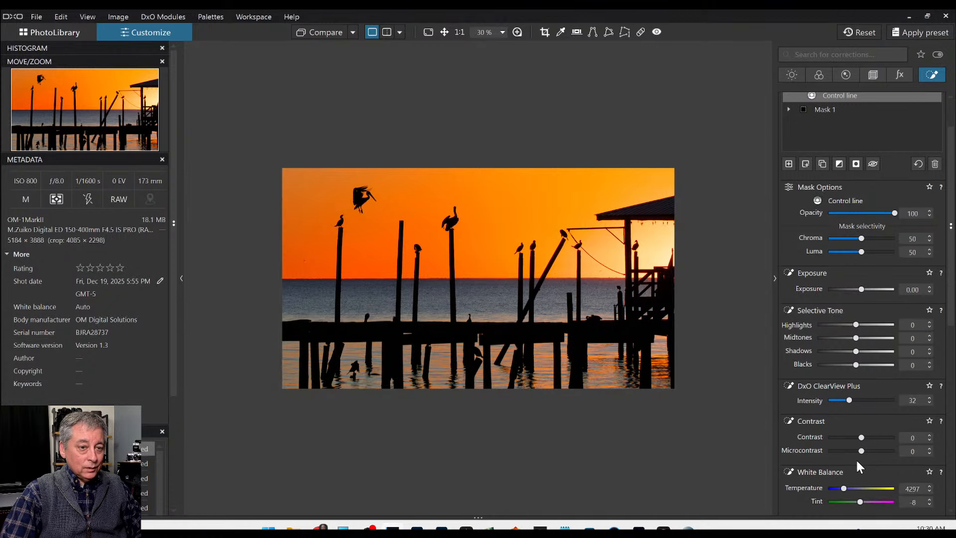
{"action": "left_click_drag", "start_coordinate": [874, 453], "coordinate": [851, 452]}
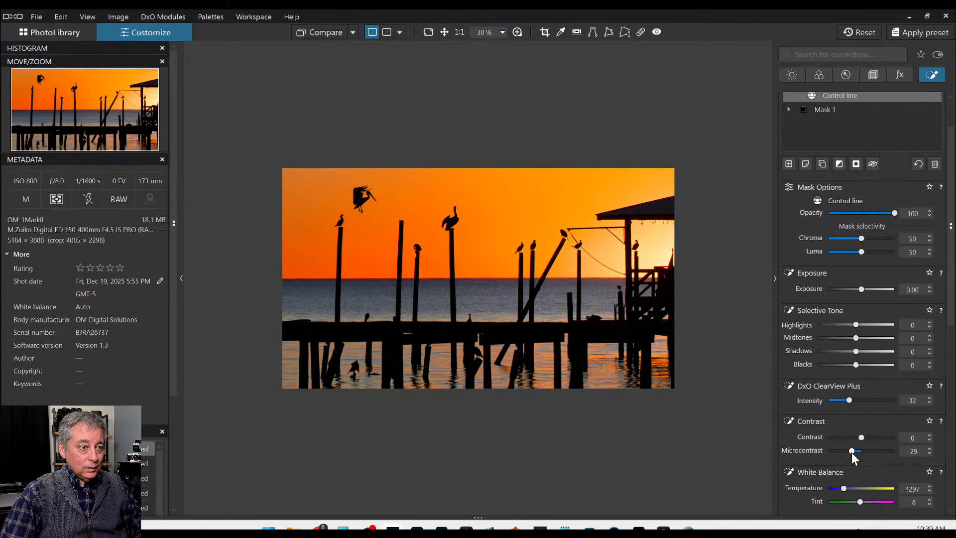
{"action": "left_click", "coordinate": [883, 451]}
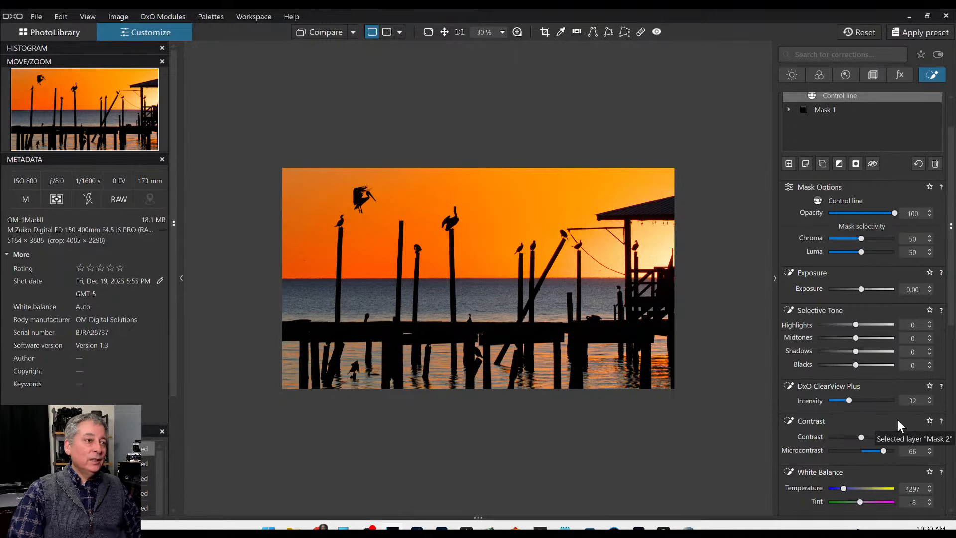
Step: Adjust the whole photo with Selective Tone Blacks -6, ClearView Plus Intensity 26 and Microcontrast 12
{"action": "left_click", "coordinate": [783, 76]}
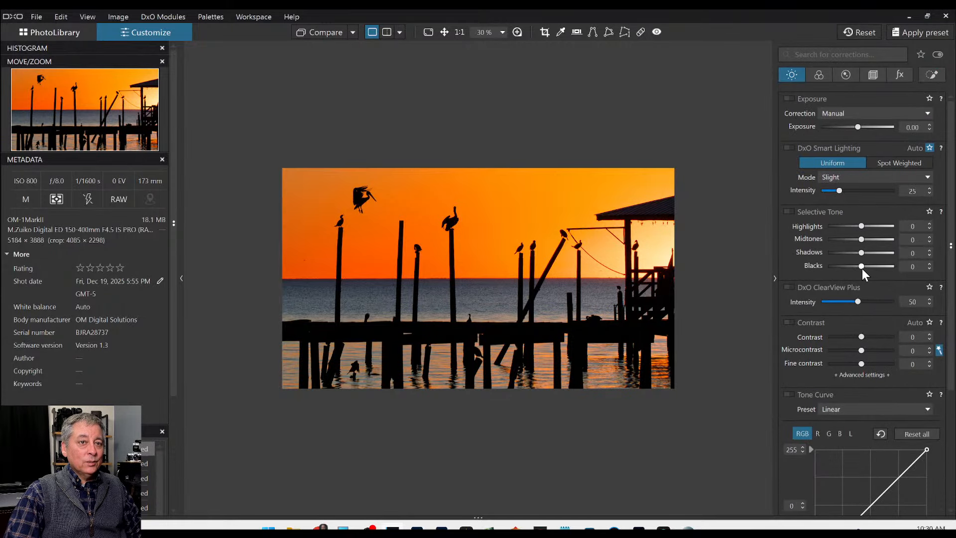
{"action": "left_click_drag", "start_coordinate": [862, 268], "coordinate": [859, 267]}
{"action": "left_click", "coordinate": [790, 287]}
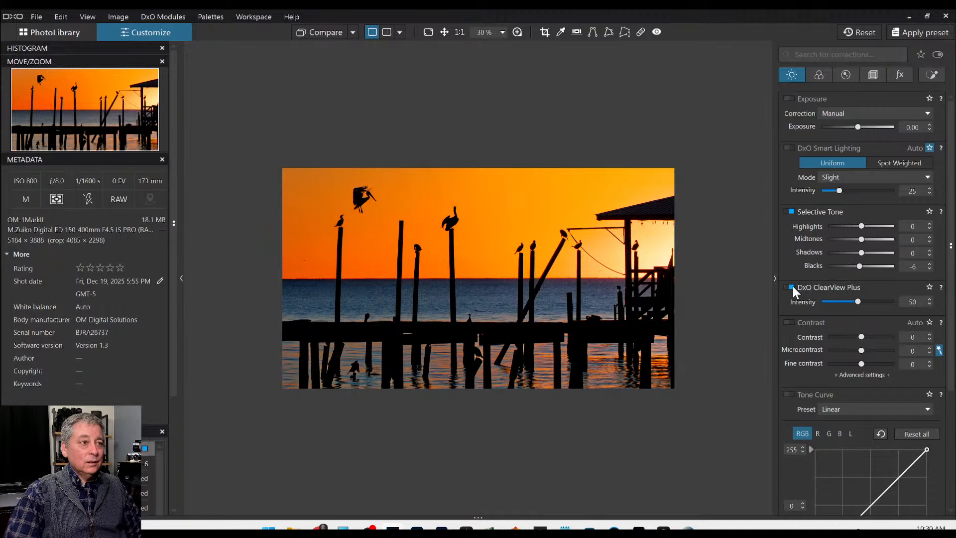
{"action": "left_click", "coordinate": [840, 302]}
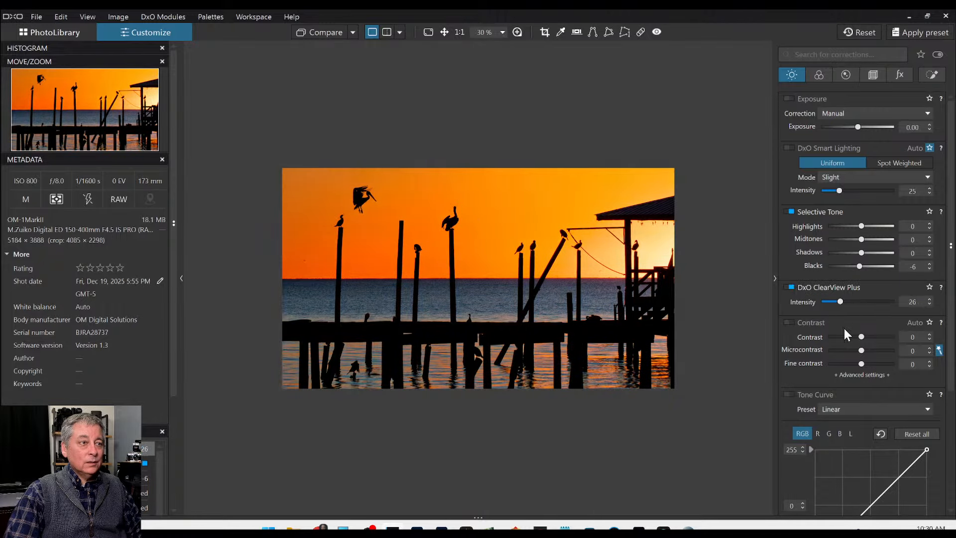
{"action": "left_click", "coordinate": [806, 323]}
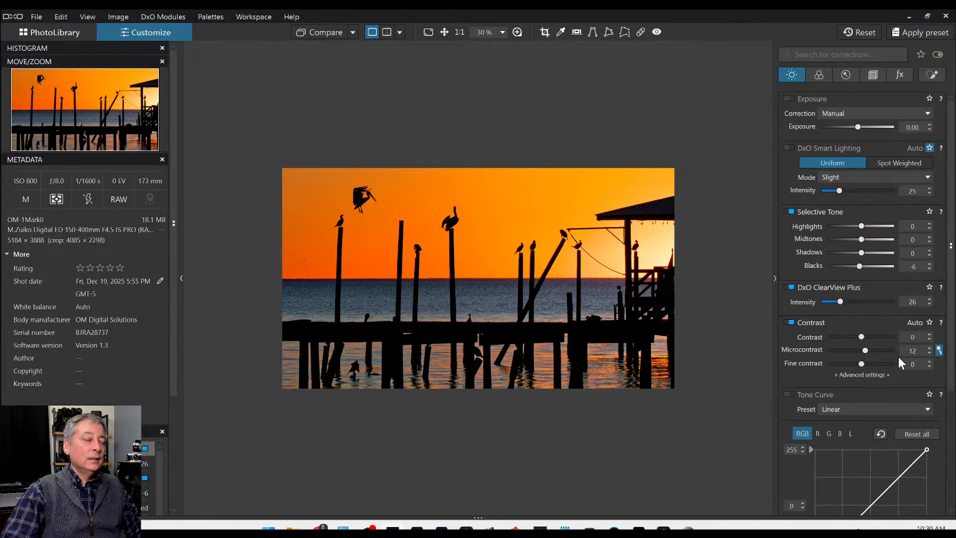
Step: Export the edited pelican photo to disk
{"action": "right_click", "coordinate": [487, 274]}
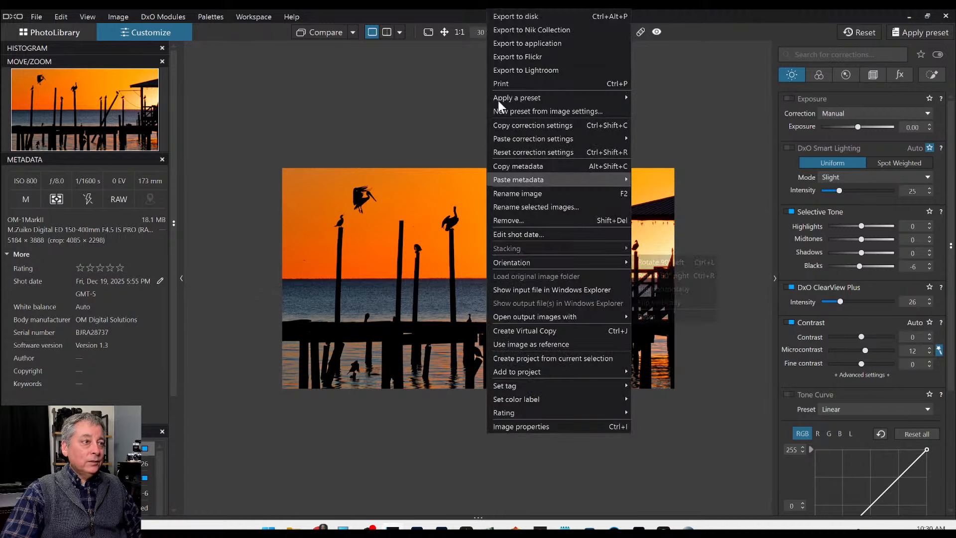
{"action": "left_click", "coordinate": [512, 23]}
{"action": "key", "text": "Return"}
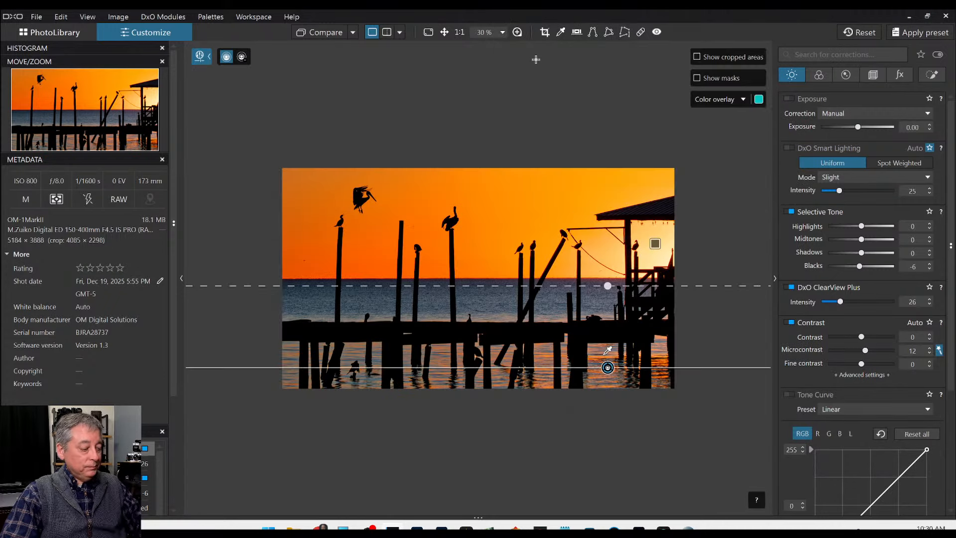
{"action": "key", "text": "Escape"}
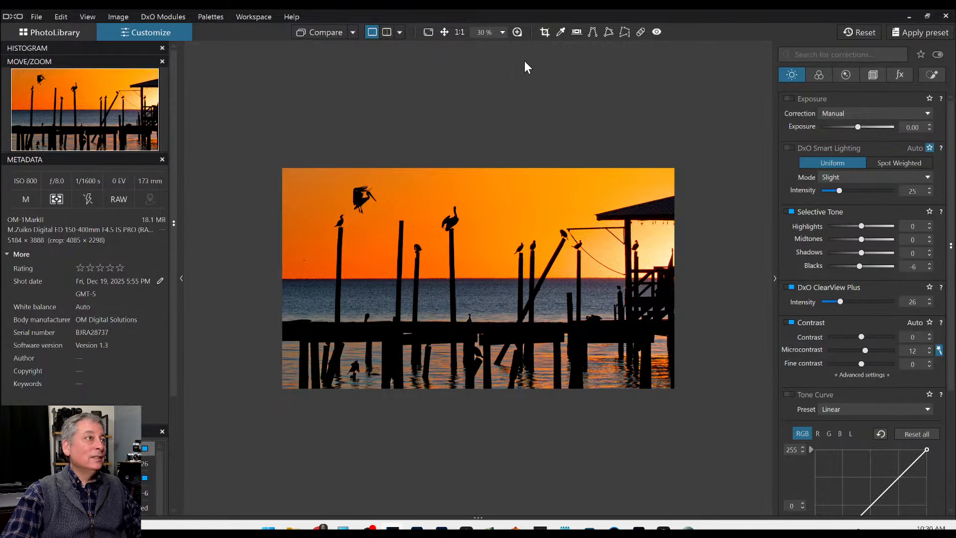
Step: Compare the edited photo side by side with a reference version, with the side palettes hidden
{"action": "left_click", "coordinate": [402, 32]}
{"action": "left_click", "coordinate": [402, 32]}
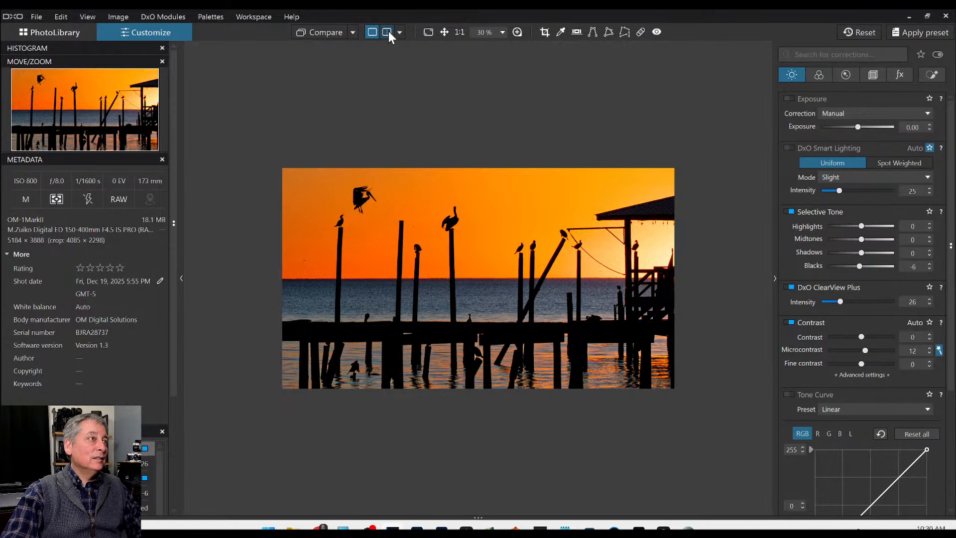
{"action": "left_click", "coordinate": [353, 32]}
{"action": "left_click", "coordinate": [378, 102]}
{"action": "left_click", "coordinate": [399, 34]}
{"action": "left_click", "coordinate": [408, 47]}
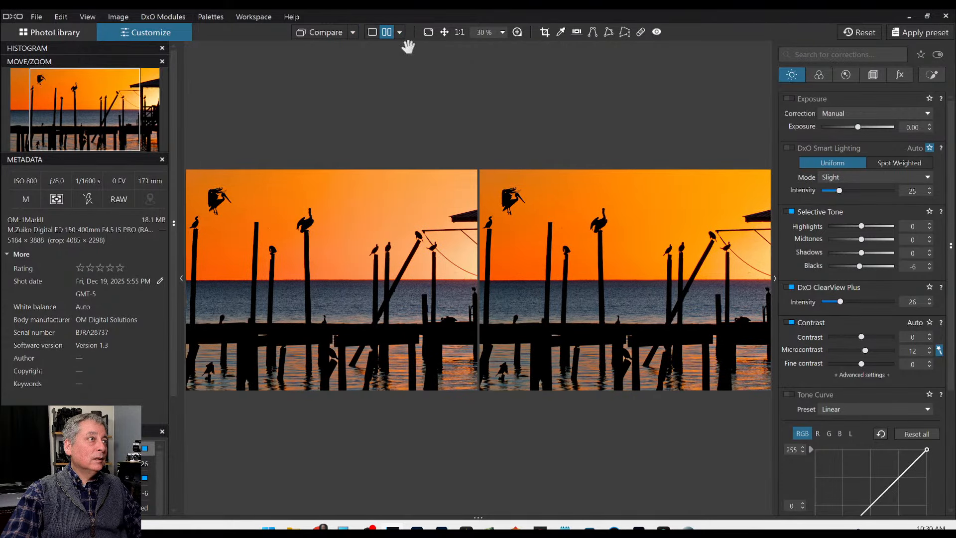
{"action": "key", "text": "F9"}
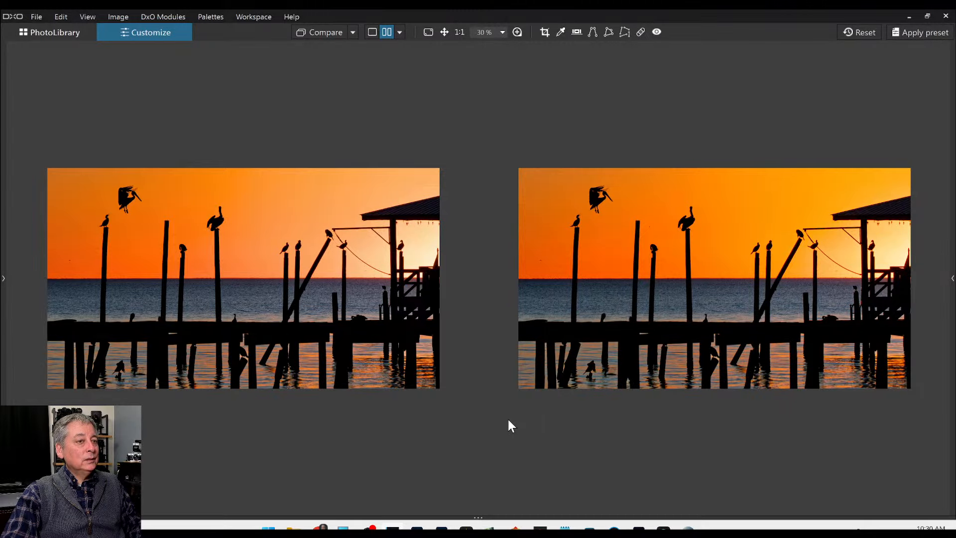
Step: Reset all corrections on the photo and fit the finished version and the uncorrected original side by side
{"action": "left_click", "coordinate": [861, 32]}
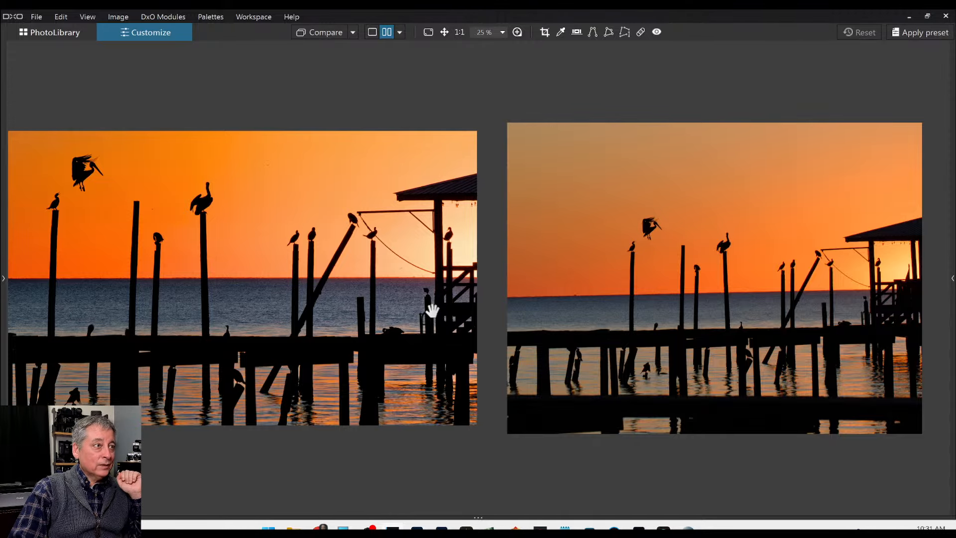
{"action": "scroll", "coordinate": [664, 414], "scroll_direction": "down", "scroll_amount": 1}
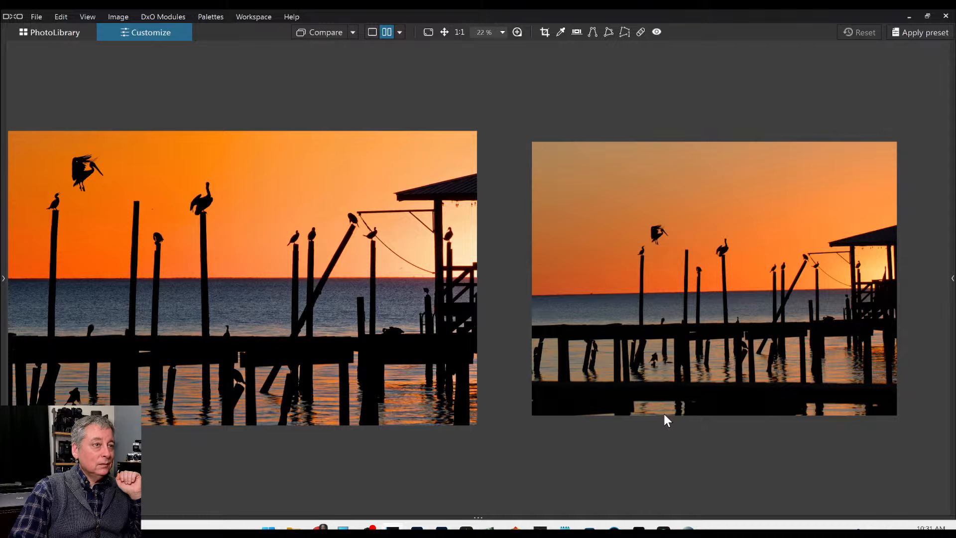
{"action": "scroll", "coordinate": [413, 362], "scroll_direction": "down", "scroll_amount": 1}
{"action": "scroll", "coordinate": [350, 361], "scroll_direction": "down", "scroll_amount": 1}
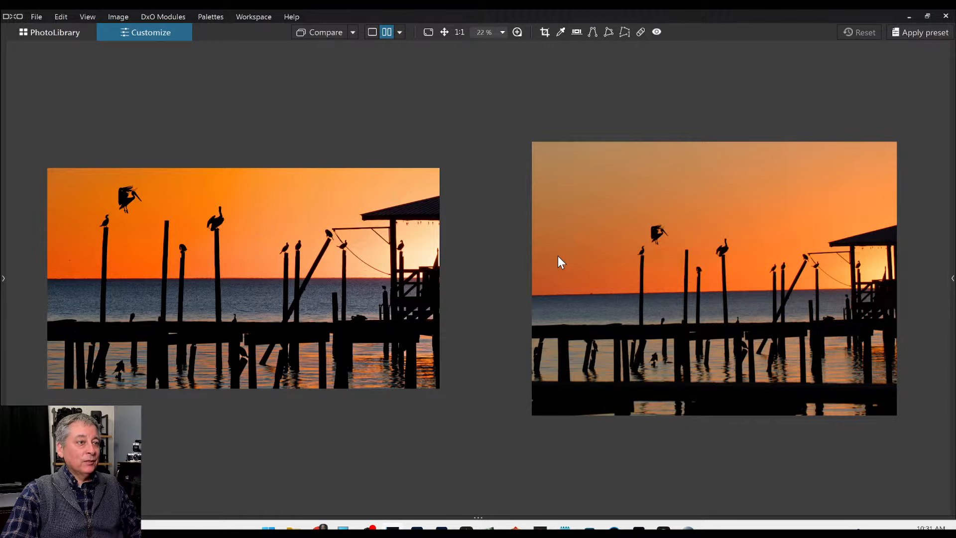
Step: Return to the photo library in single-image view and expand the image browser to show the folder's thumbnails
{"action": "left_click", "coordinate": [74, 34]}
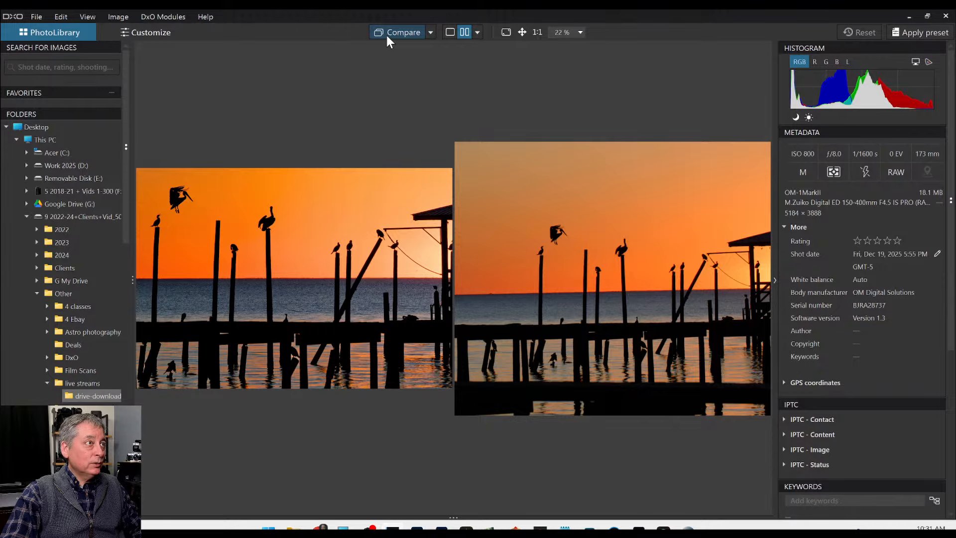
{"action": "left_click", "coordinate": [451, 32]}
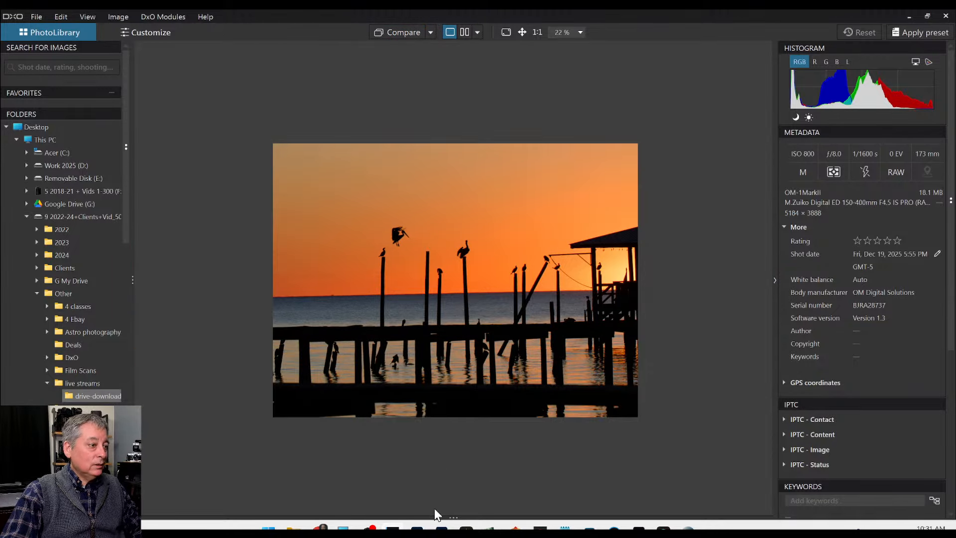
{"action": "left_click_drag", "start_coordinate": [437, 512], "coordinate": [437, 397]}
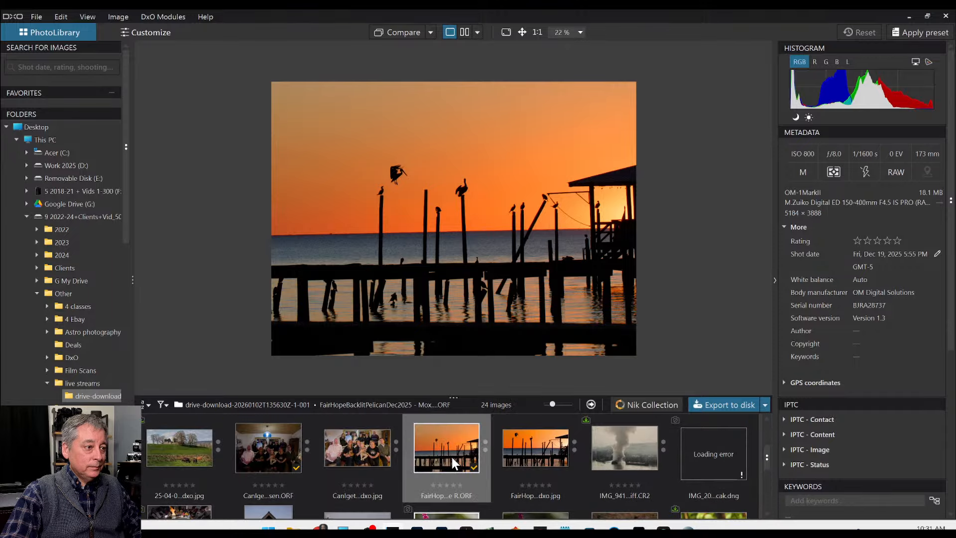
Step: Open the harbor smoke-plume photo IMG_9414 for editing and apply the "0000 Rob Default" preset
{"action": "left_click", "coordinate": [625, 456]}
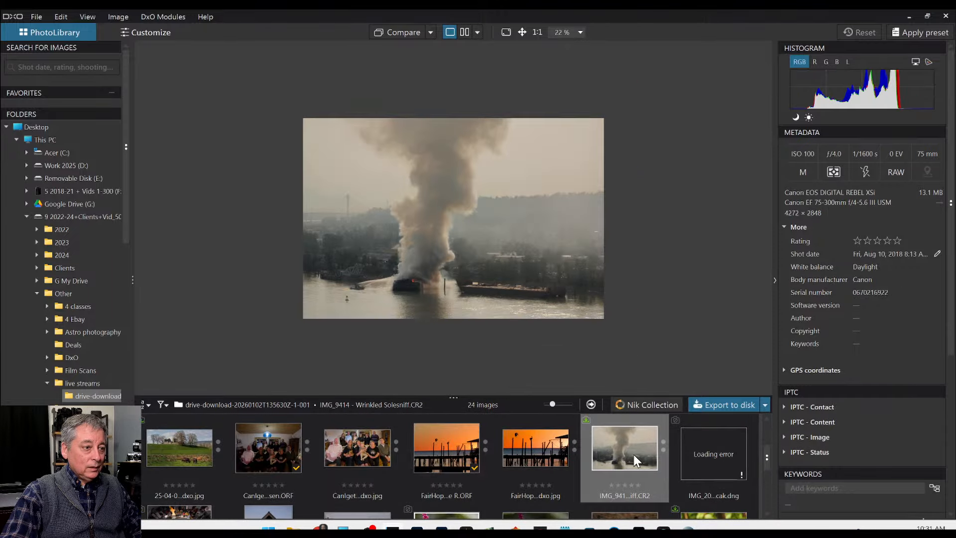
{"action": "double_click", "coordinate": [633, 454]}
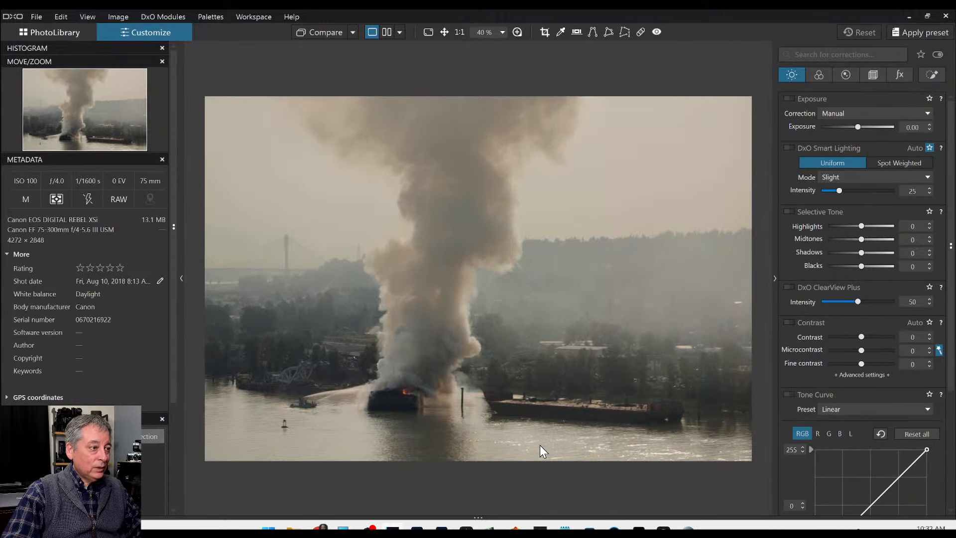
{"action": "left_click", "coordinate": [365, 417]}
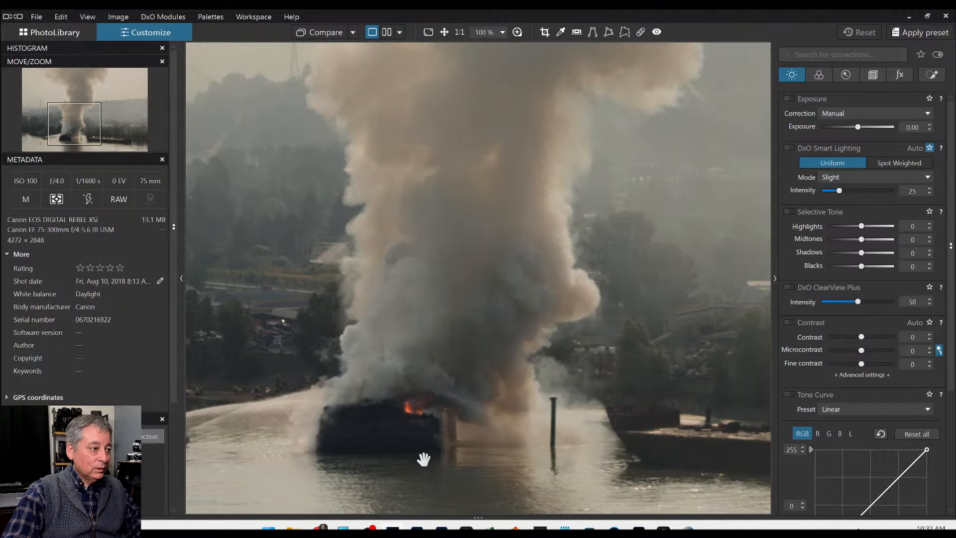
{"action": "scroll", "coordinate": [423, 459], "scroll_direction": "up", "scroll_amount": 3}
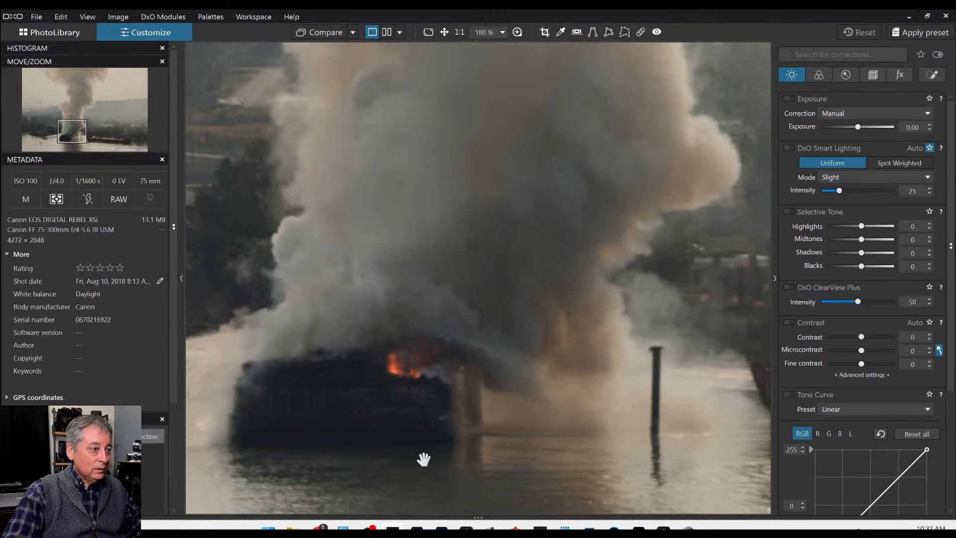
{"action": "scroll", "coordinate": [423, 459], "scroll_direction": "down", "scroll_amount": 5}
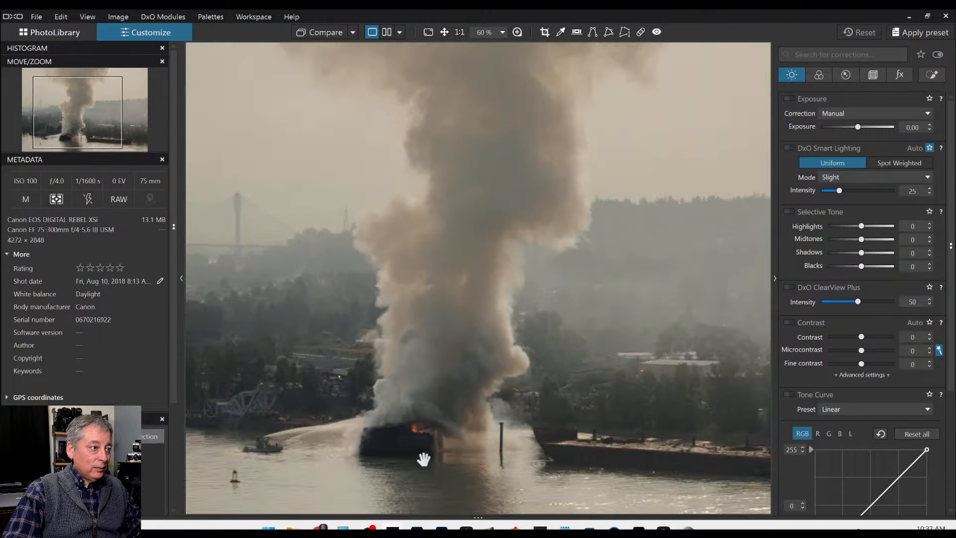
{"action": "scroll", "coordinate": [423, 460], "scroll_direction": "down", "scroll_amount": 1}
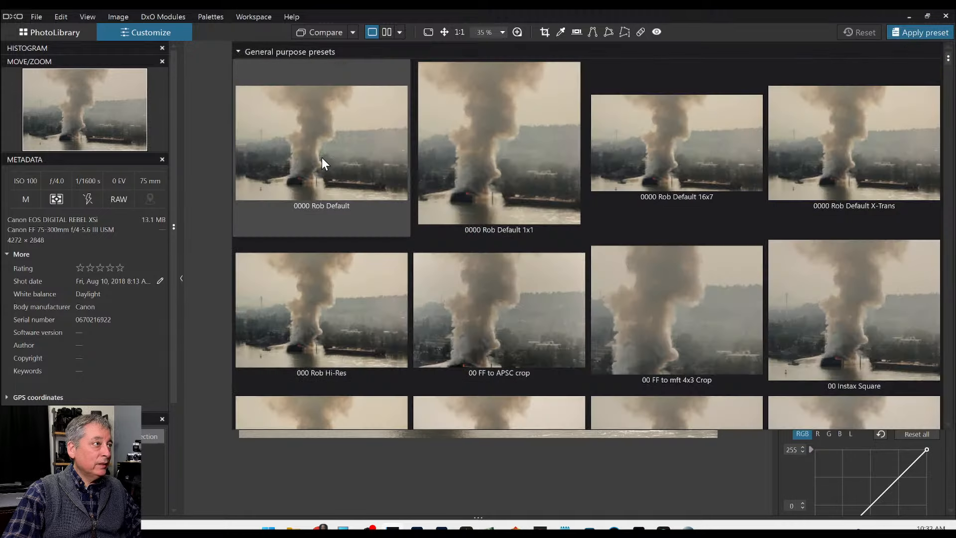
{"action": "left_click", "coordinate": [322, 158]}
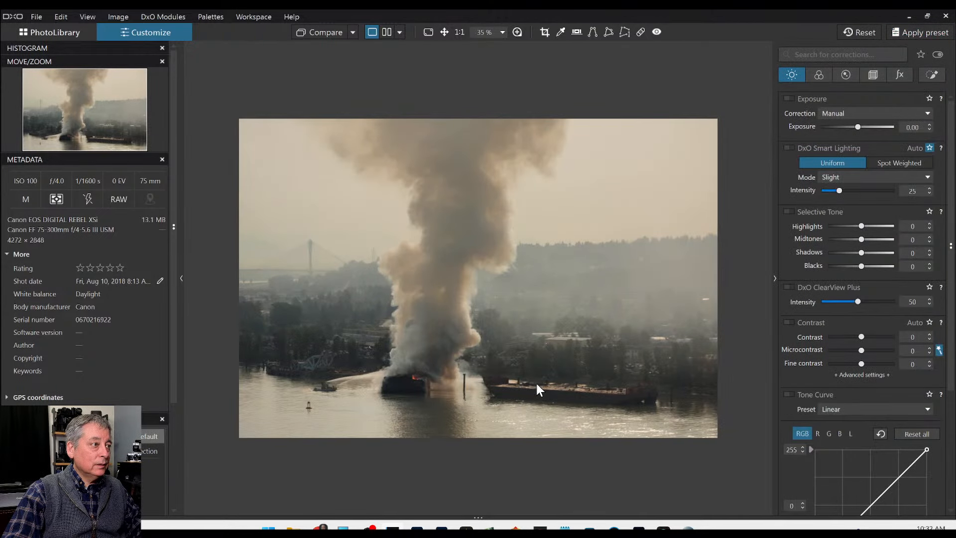
Step: Try a portrait 2 × 3 crop of about 1899 × 2848 px around the smoke column and burning vessel
{"action": "left_click", "coordinate": [871, 75]}
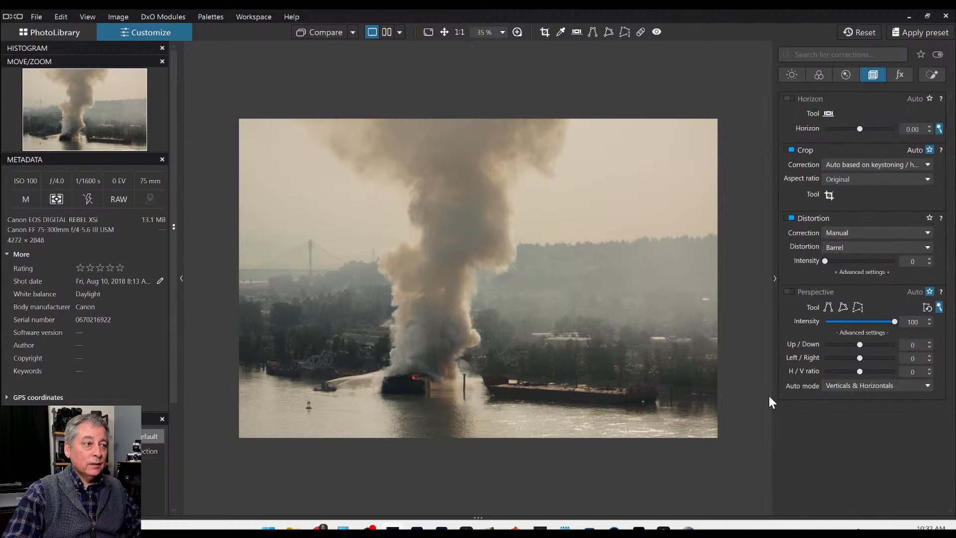
{"action": "left_click", "coordinate": [829, 196]}
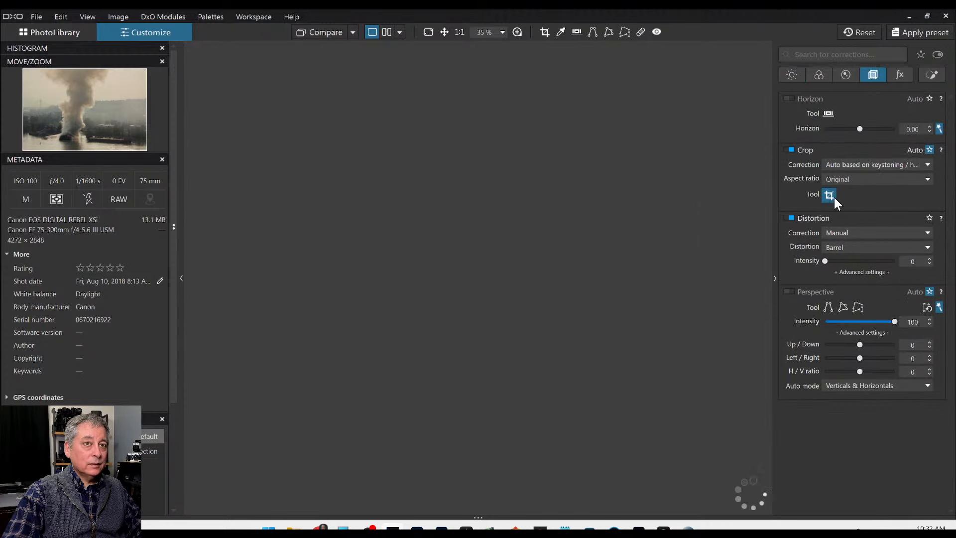
{"action": "left_click_drag", "start_coordinate": [765, 78], "coordinate": [443, 76]}
{"action": "left_click_drag", "start_coordinate": [331, 176], "coordinate": [391, 172]}
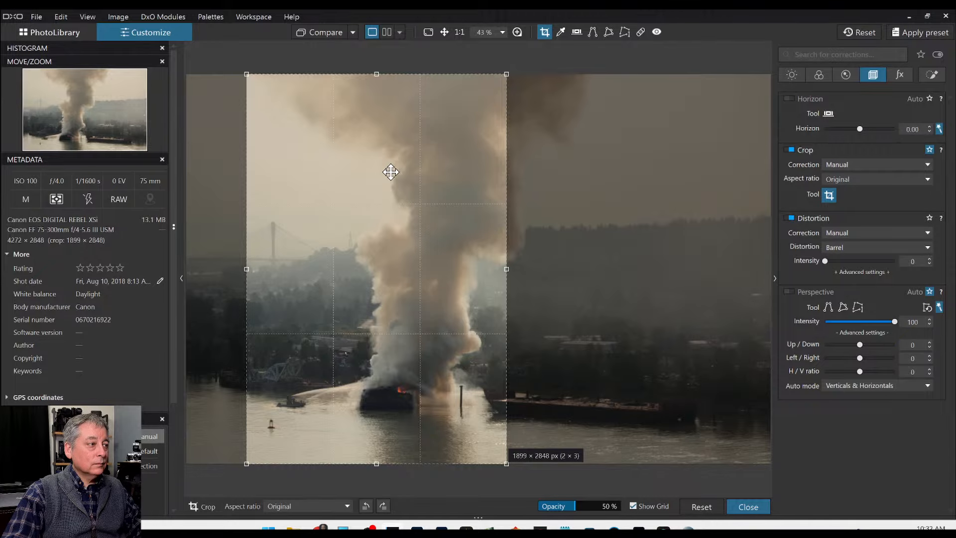
{"action": "key", "text": "Return"}
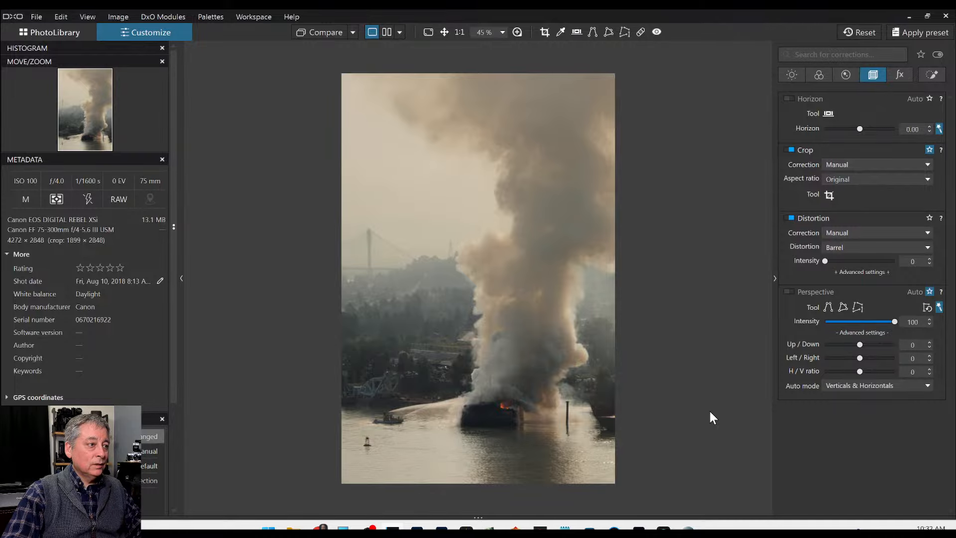
Step: Rotate the horizon to -0.40 and set the crop correction to Auto based on keystoning / horizon, keeping the Original aspect ratio
{"action": "scroll", "coordinate": [858, 130], "scroll_direction": "down", "scroll_amount": 4}
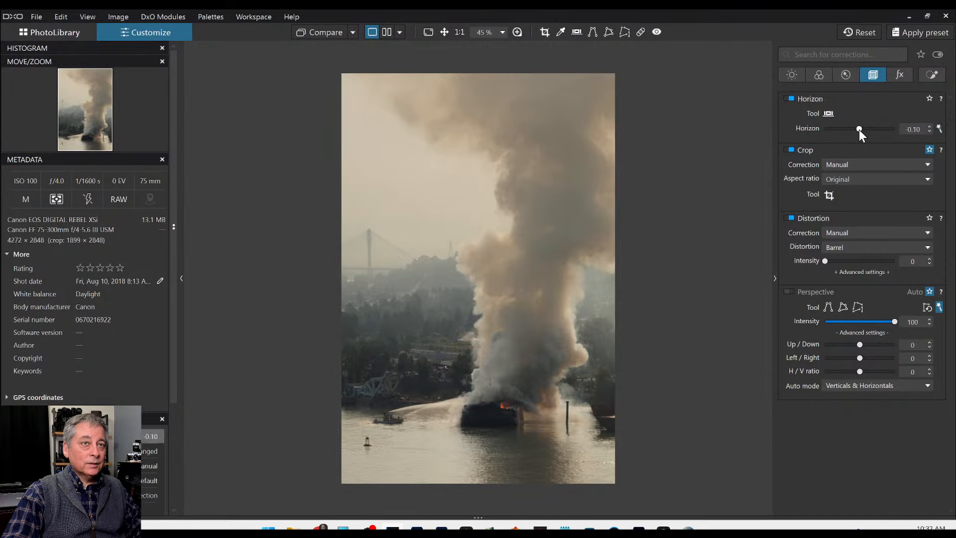
{"action": "left_click", "coordinate": [824, 165]}
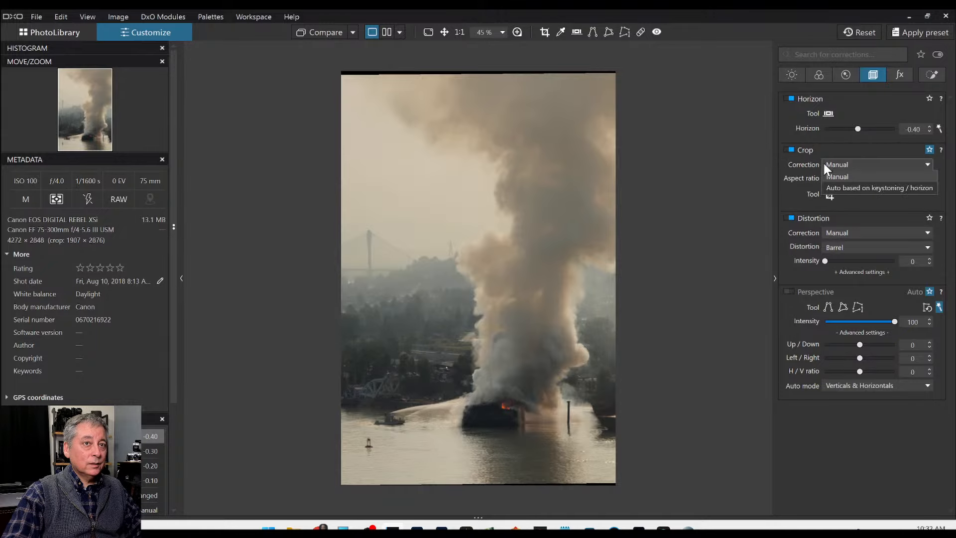
{"action": "left_click", "coordinate": [831, 188]}
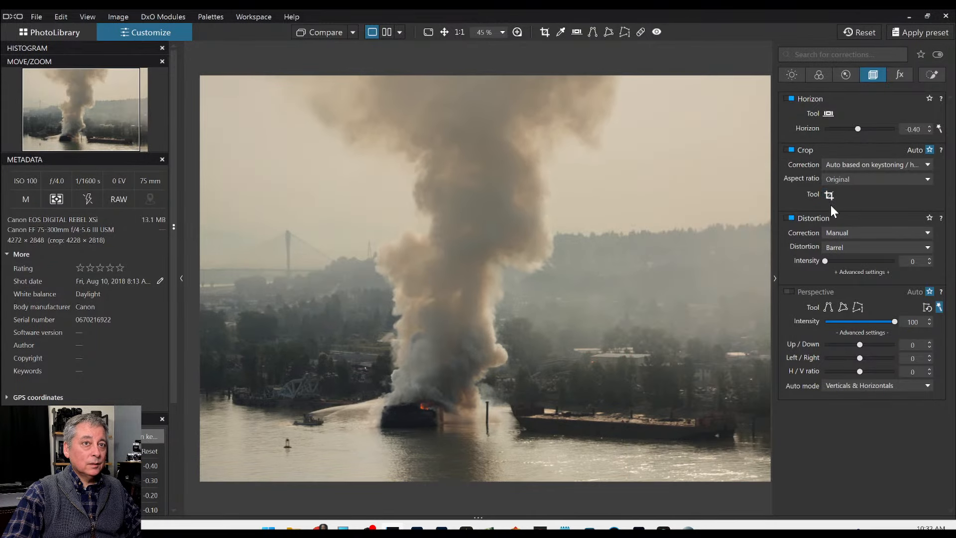
{"action": "left_click", "coordinate": [840, 180]}
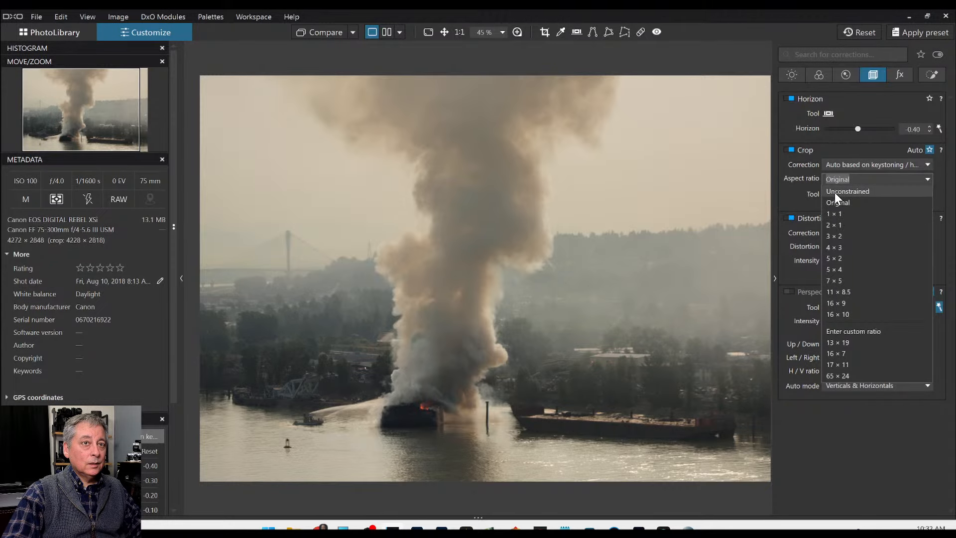
{"action": "left_click", "coordinate": [835, 199]}
{"action": "left_click", "coordinate": [834, 197]}
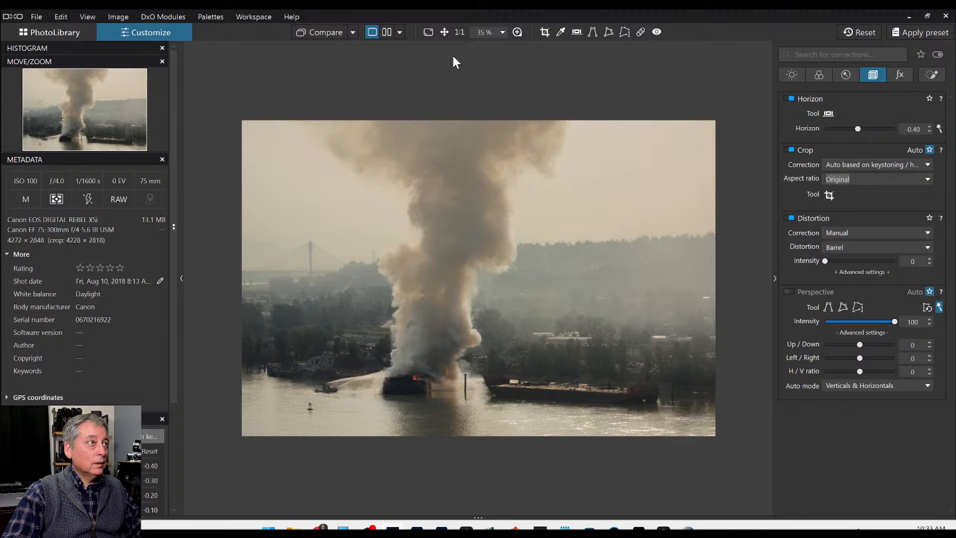
Step: Crop the straightened photo to a 2 × 3 portrait of about 1847 × 2771 px framing the smoke column and burning vessel
{"action": "left_click", "coordinate": [544, 31]}
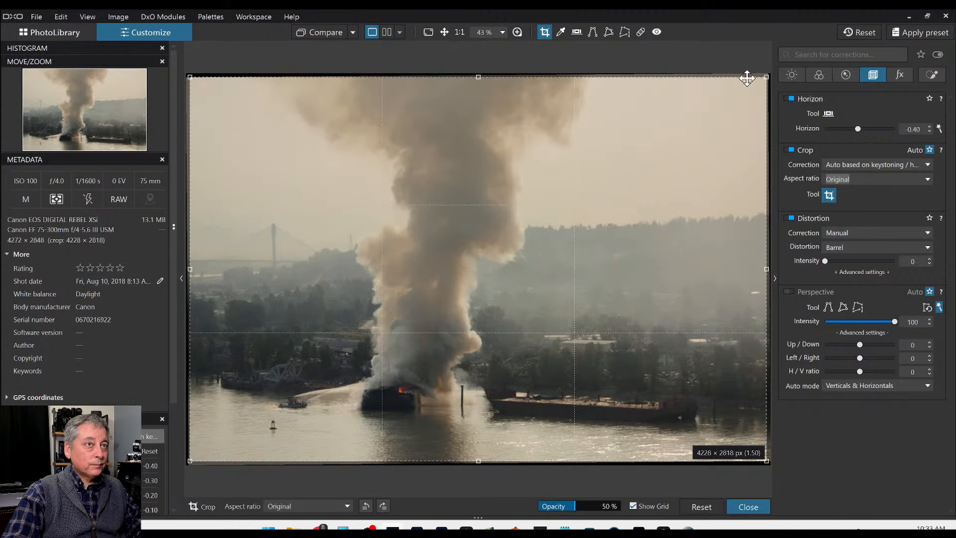
{"action": "left_click_drag", "start_coordinate": [761, 76], "coordinate": [519, 81]}
{"action": "left_click_drag", "start_coordinate": [320, 224], "coordinate": [382, 220]}
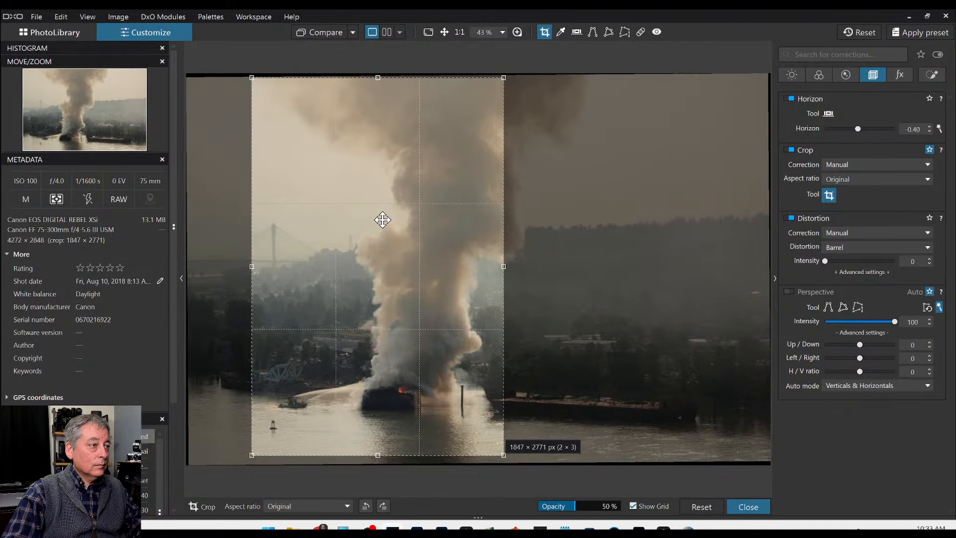
{"action": "left_click_drag", "start_coordinate": [377, 227], "coordinate": [379, 228]}
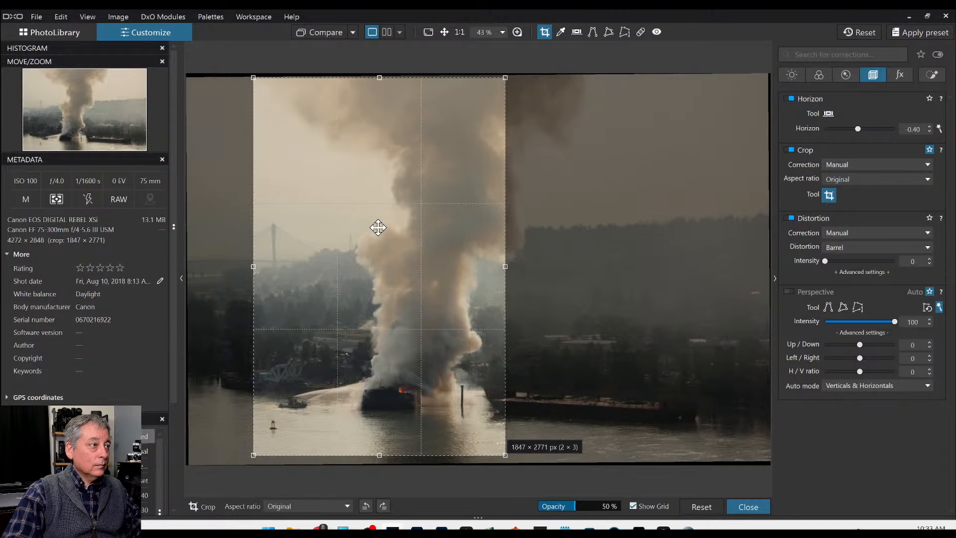
{"action": "key", "text": "Return"}
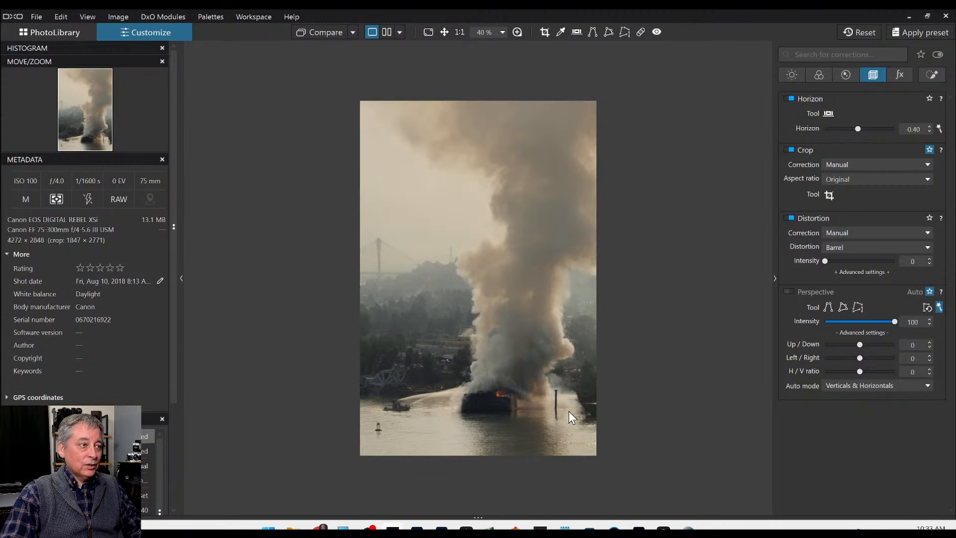
Step: Create a local adjustment mask with four control points on the smoke's upper part, shrinking their circles toward the upper-left corner of the photo
{"action": "left_click", "coordinate": [924, 77]}
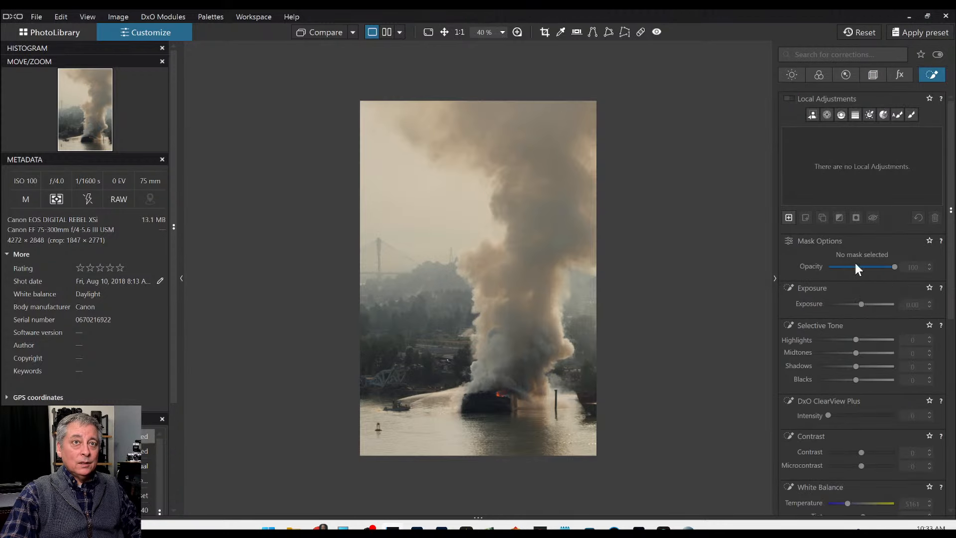
{"action": "left_click", "coordinate": [789, 218]}
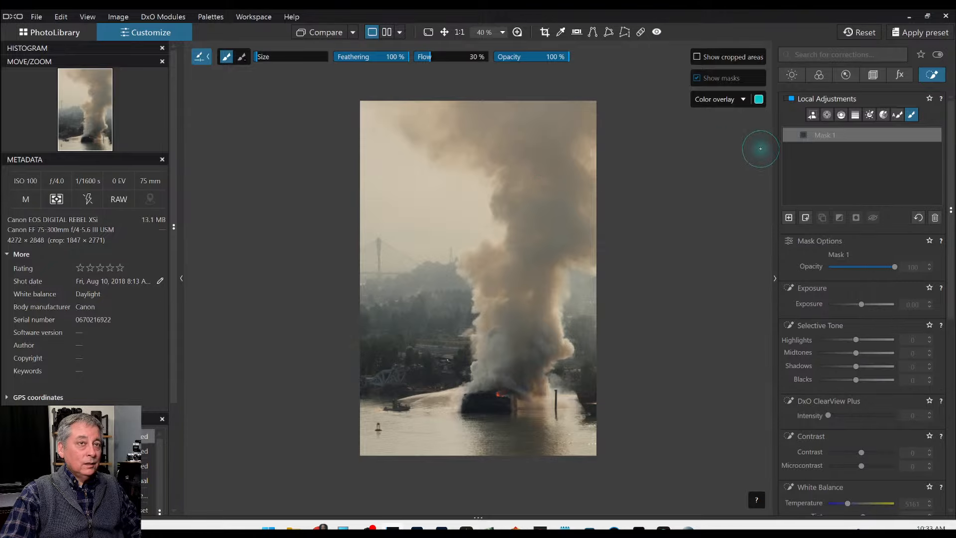
{"action": "left_click", "coordinate": [826, 115]}
{"action": "left_click", "coordinate": [545, 171]}
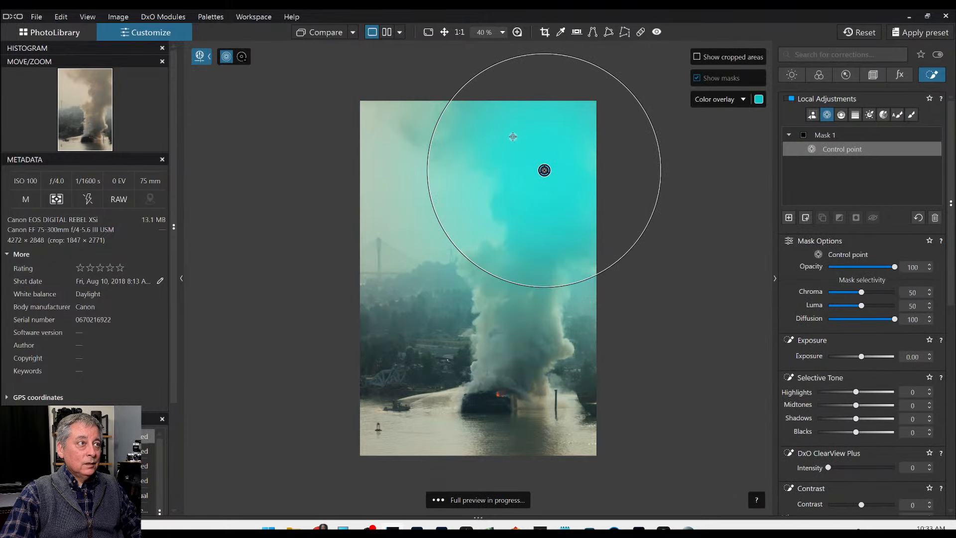
{"action": "left_click_drag", "start_coordinate": [453, 108], "coordinate": [499, 131]}
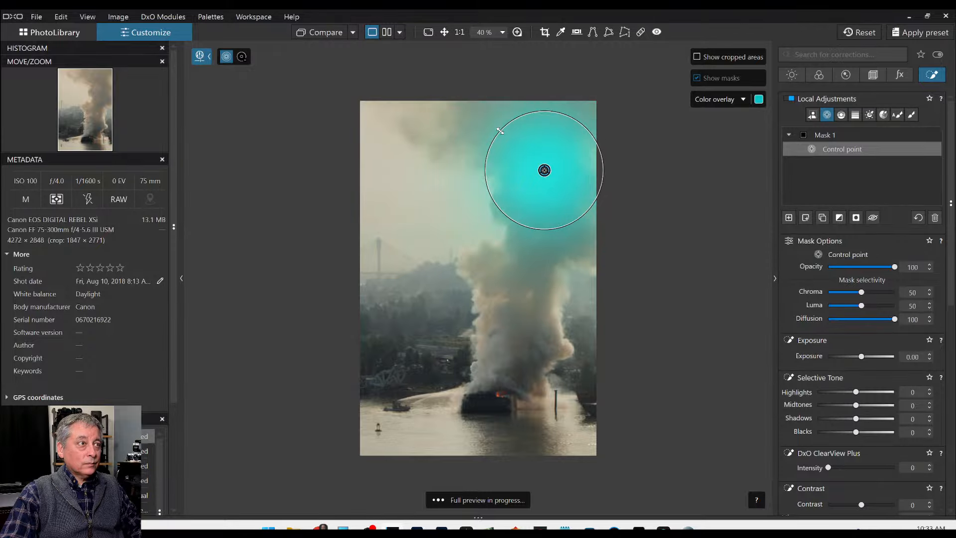
{"action": "left_click", "coordinate": [471, 118]}
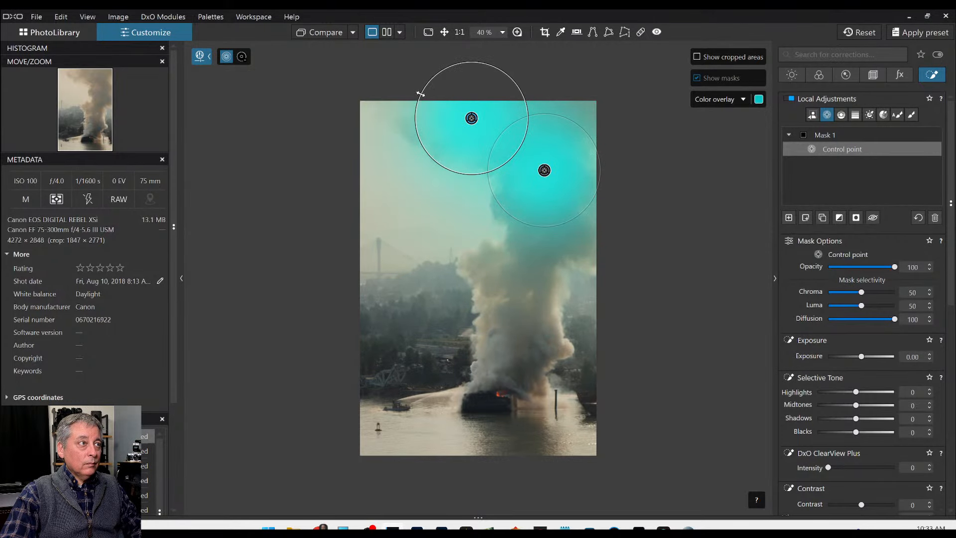
{"action": "left_click_drag", "start_coordinate": [420, 93], "coordinate": [447, 106]}
{"action": "left_click", "coordinate": [407, 107]}
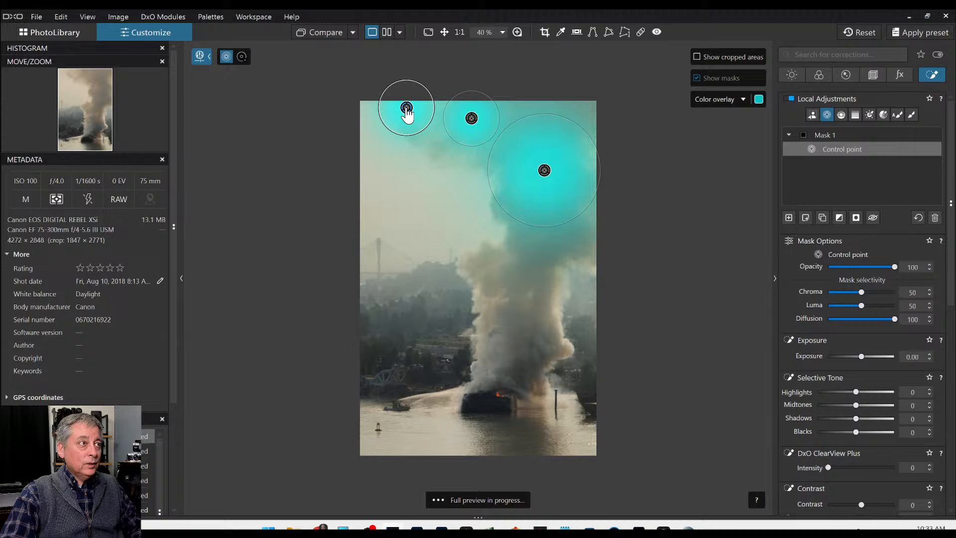
{"action": "left_click_drag", "start_coordinate": [383, 106], "coordinate": [390, 106]}
{"action": "left_click", "coordinate": [374, 103]}
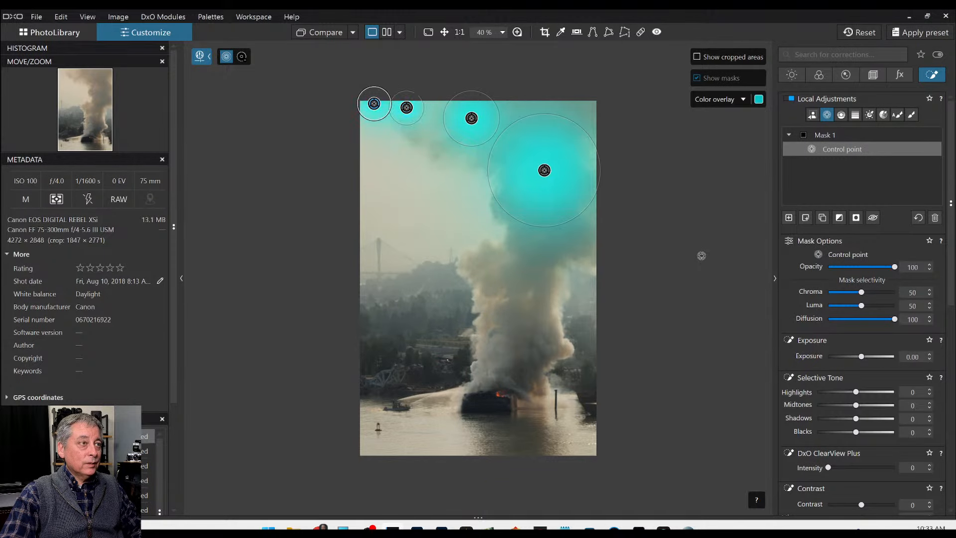
Step: Extend the mask with four more control points down the smoke column, including one at the photo's right edge
{"action": "left_click", "coordinate": [538, 248]}
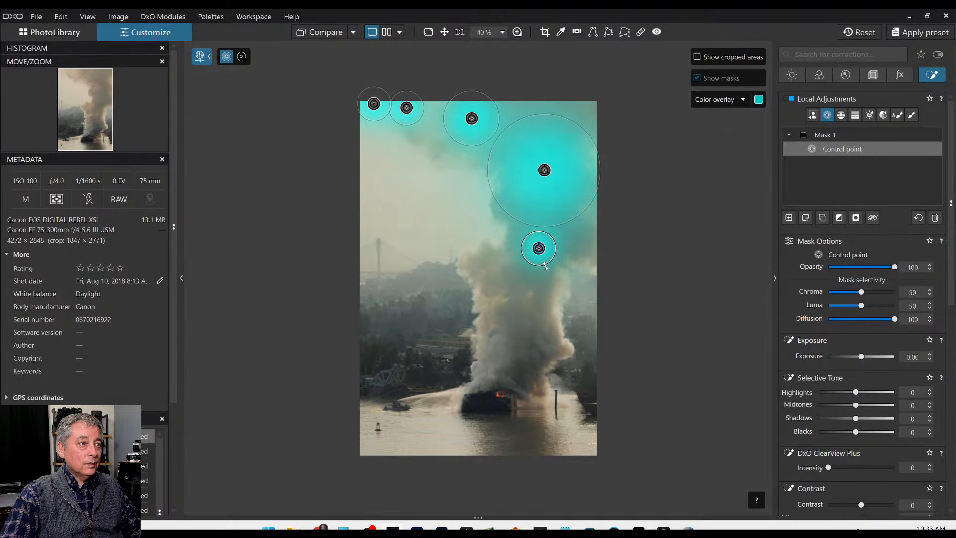
{"action": "left_click_drag", "start_coordinate": [546, 265], "coordinate": [571, 279]}
{"action": "left_click", "coordinate": [596, 247]}
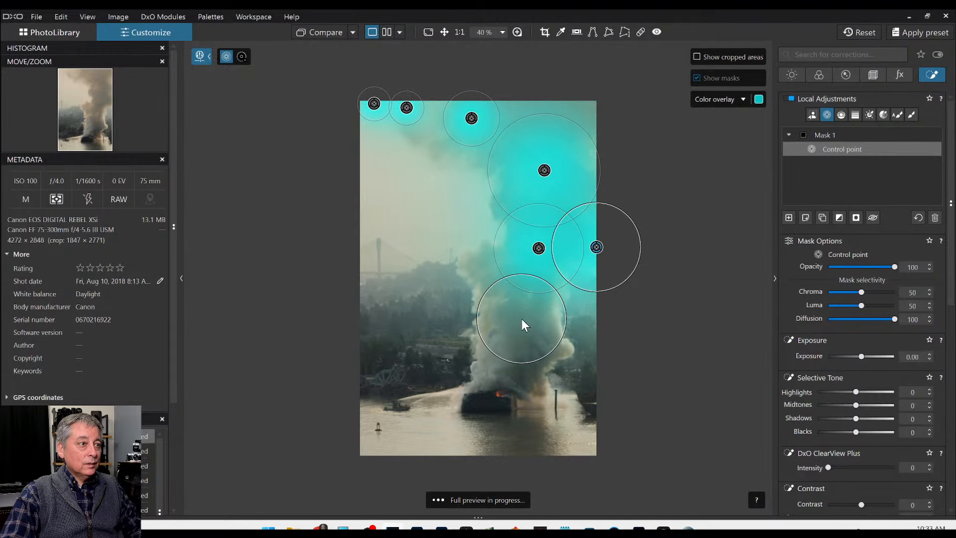
{"action": "left_click", "coordinate": [521, 319]}
{"action": "left_click", "coordinate": [511, 375]}
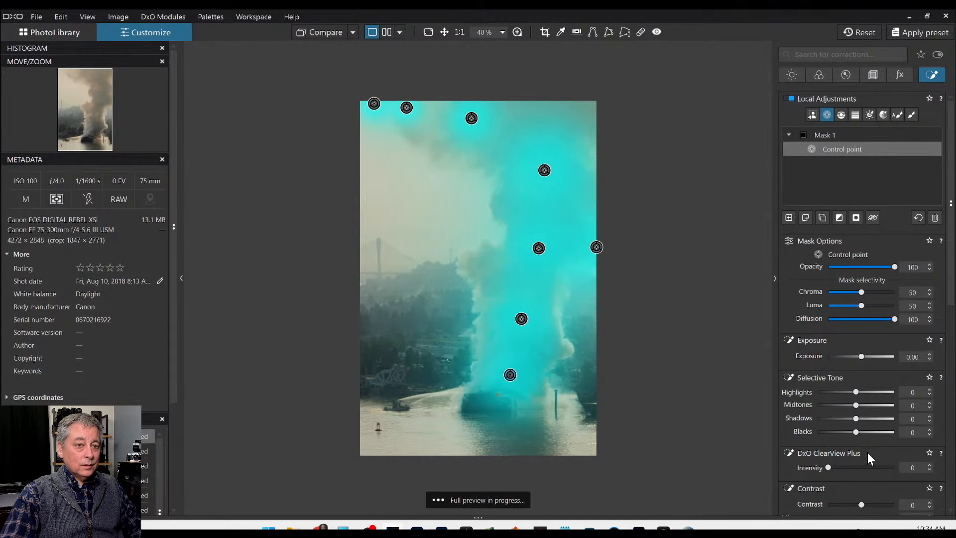
Step: Set the smoke mask's DxO ClearView Plus intensity to 60 and Microcontrast to 56
{"action": "left_click", "coordinate": [868, 467]}
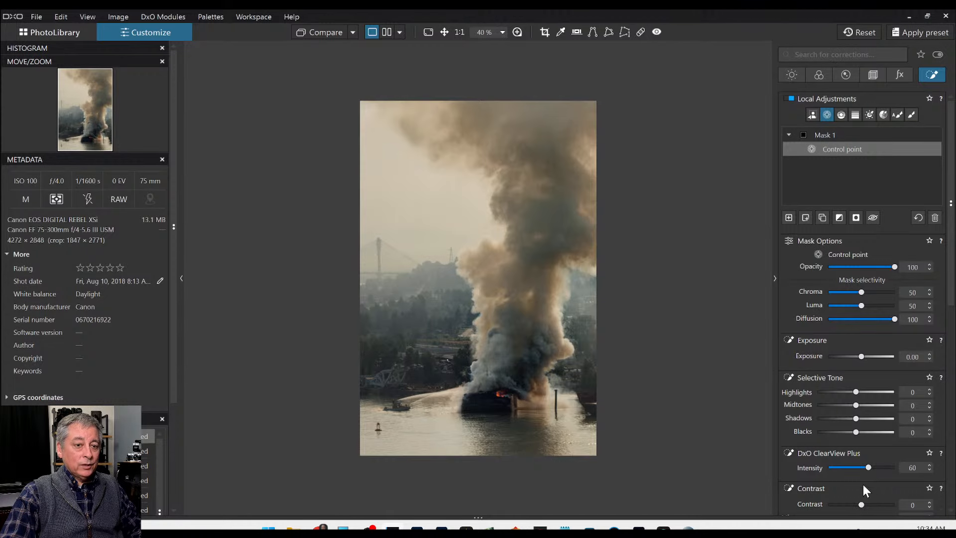
{"action": "scroll", "coordinate": [863, 481], "scroll_direction": "down", "scroll_amount": 3}
{"action": "left_click", "coordinate": [880, 411]}
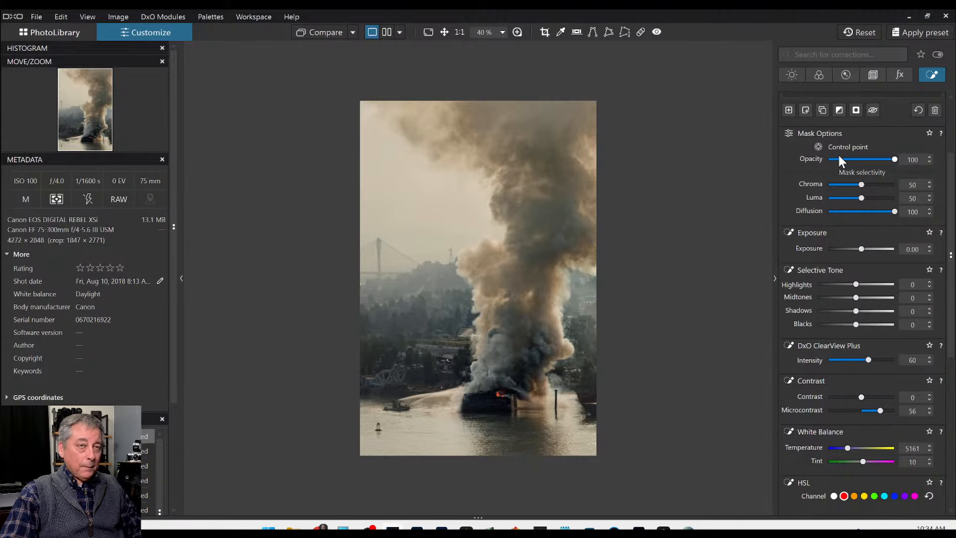
Step: Add a new mask with a control line over the water, with Blacks at -47 and DxO ClearView Plus at 56
{"action": "scroll", "coordinate": [829, 159], "scroll_direction": "up", "scroll_amount": 3}
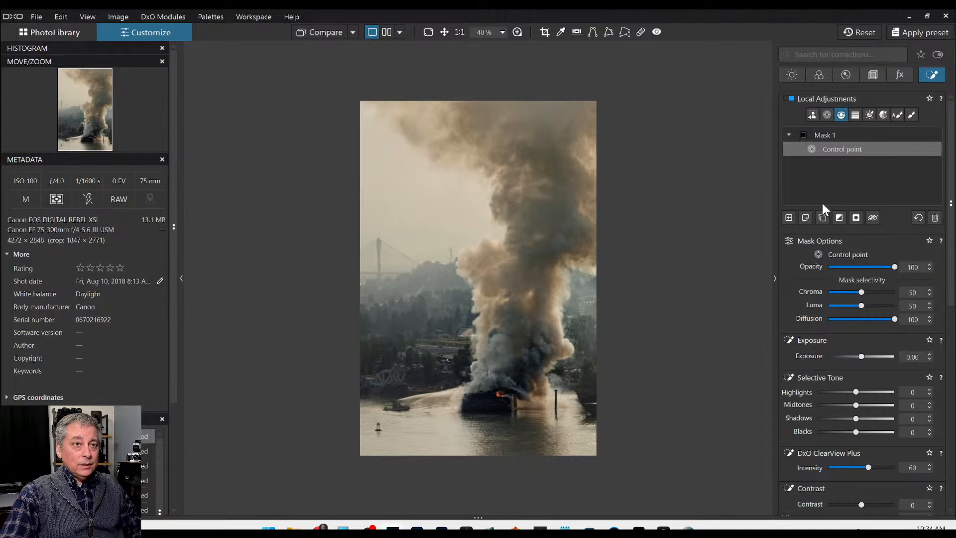
{"action": "left_click", "coordinate": [788, 217]}
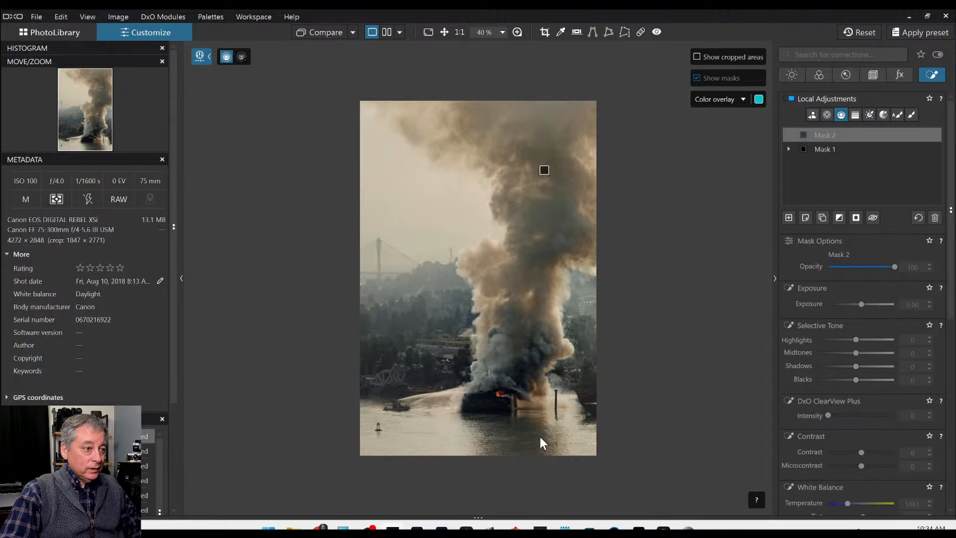
{"action": "left_click_drag", "start_coordinate": [539, 437], "coordinate": [539, 381]}
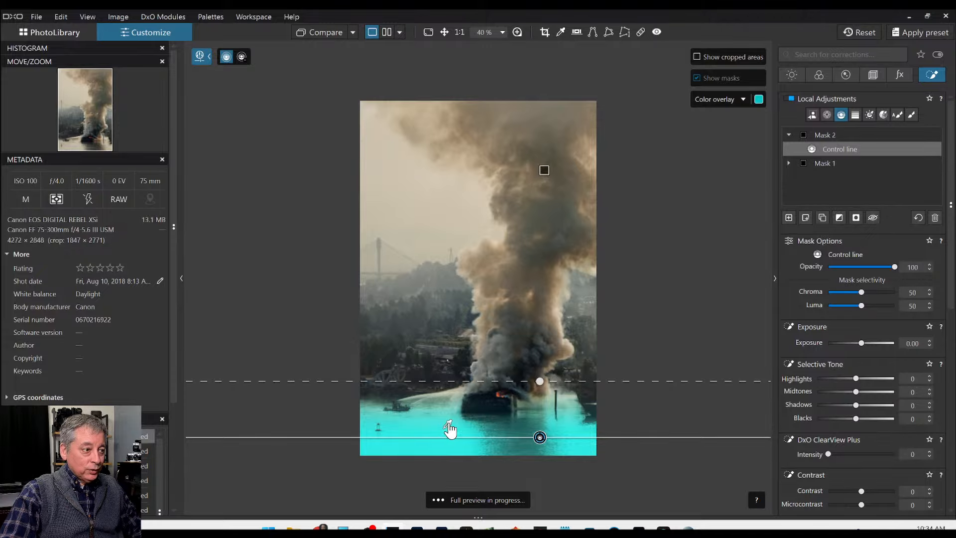
{"action": "left_click", "coordinate": [838, 419]}
{"action": "left_click", "coordinate": [865, 453]}
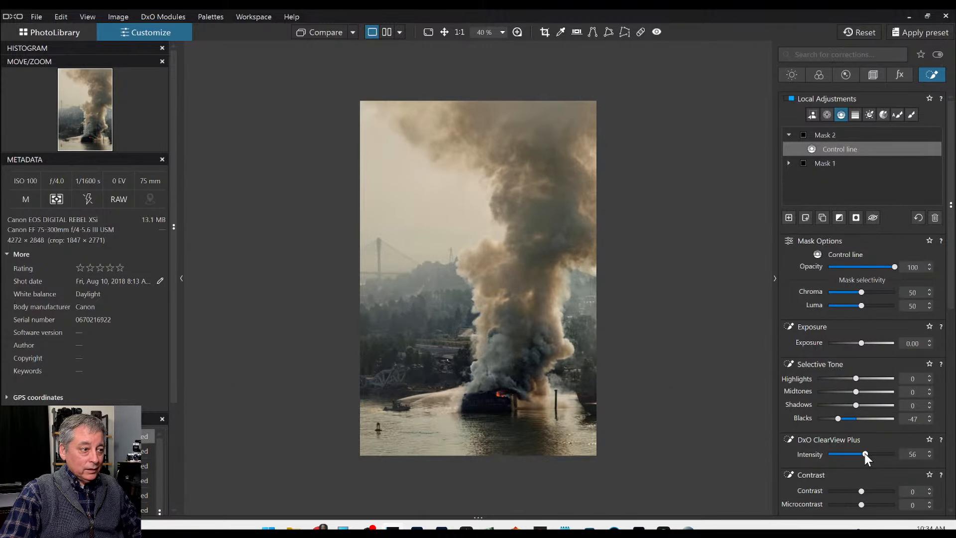
Step: Set the Mask 2 control line's highlights to 8, midtones to 3 and shadows to -21, and compare the image without its effect
{"action": "left_click", "coordinate": [846, 404]}
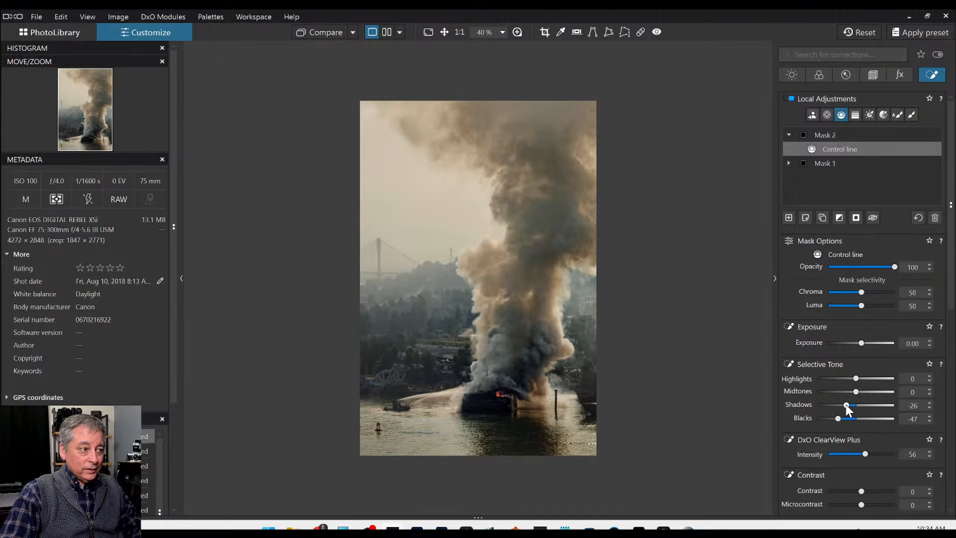
{"action": "left_click", "coordinate": [882, 378]}
{"action": "left_click_drag", "start_coordinate": [882, 378], "coordinate": [856, 378]}
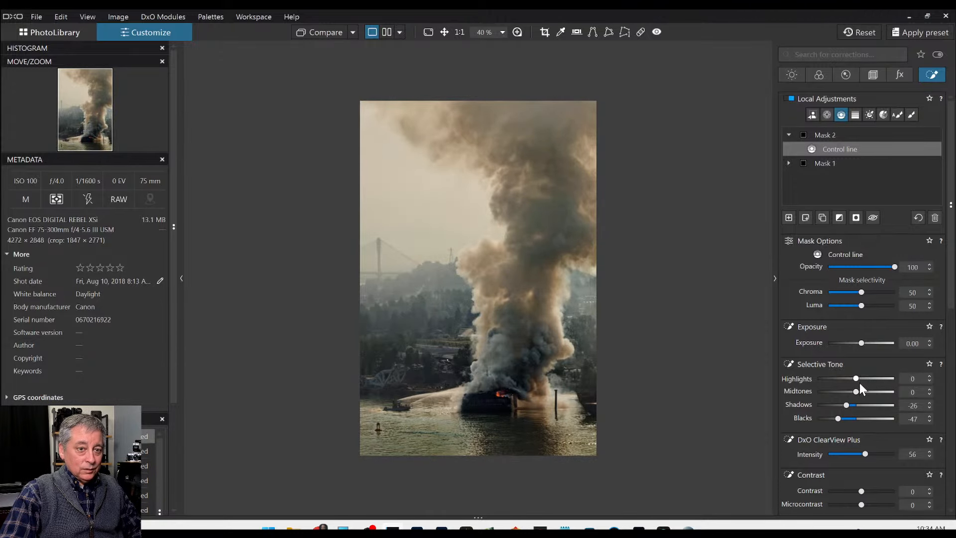
{"action": "left_click", "coordinate": [858, 379]}
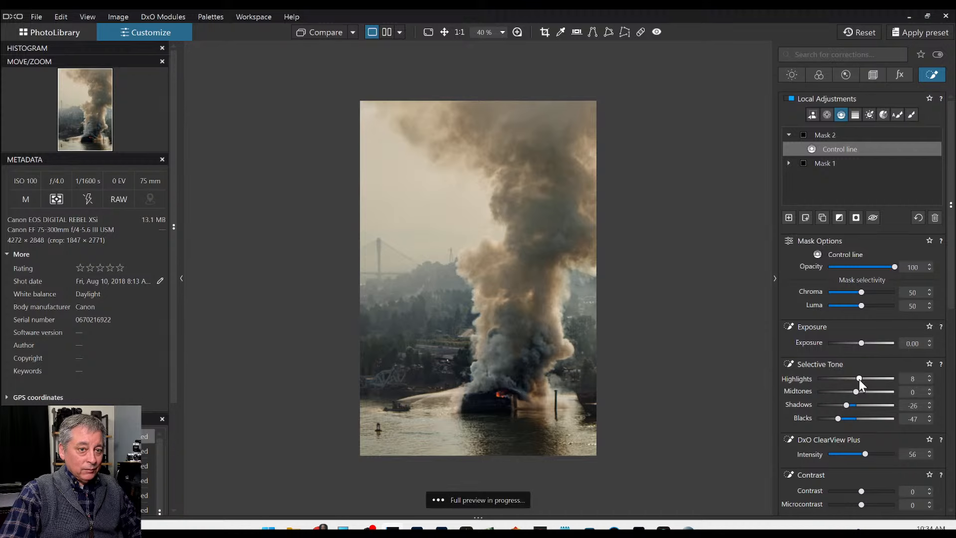
{"action": "left_click_drag", "start_coordinate": [854, 390], "coordinate": [853, 392]}
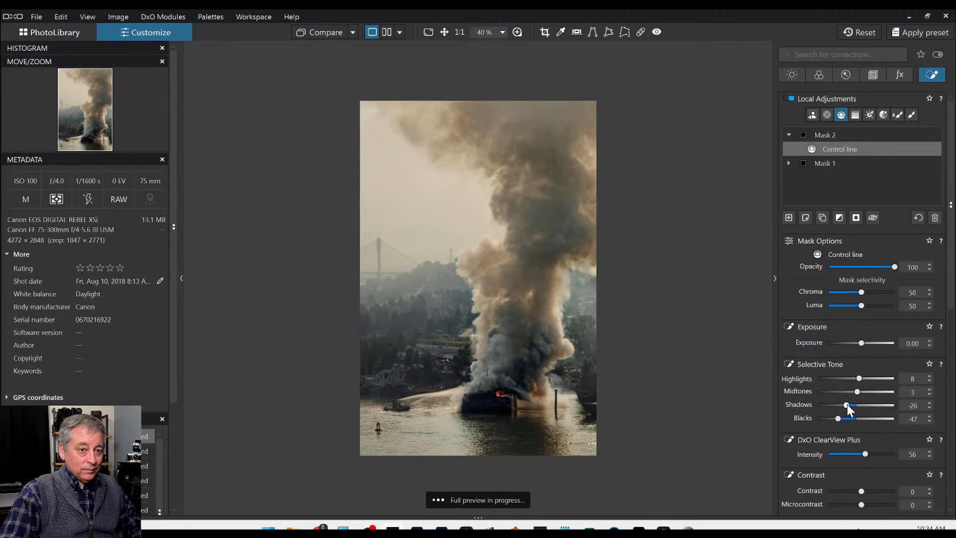
{"action": "left_click", "coordinate": [847, 404]}
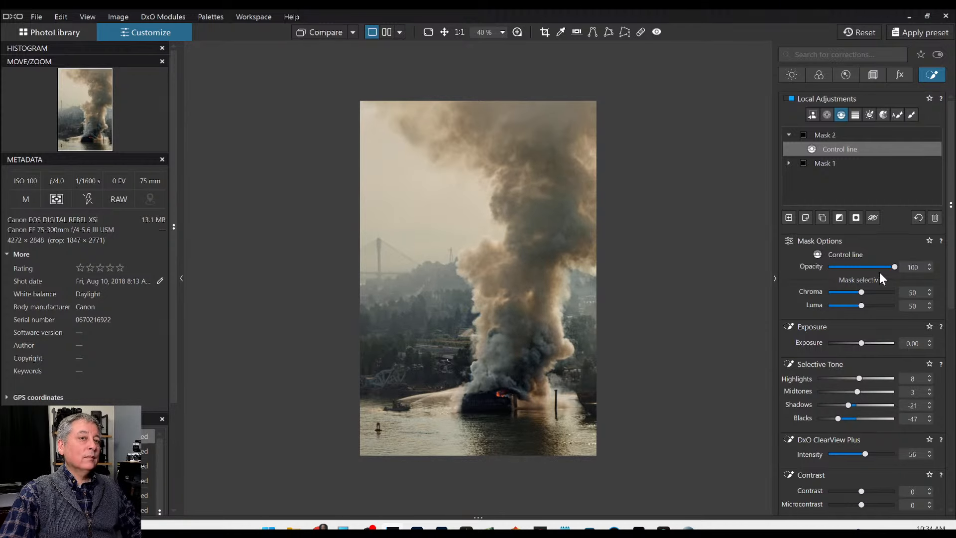
{"action": "left_click", "coordinate": [872, 217]}
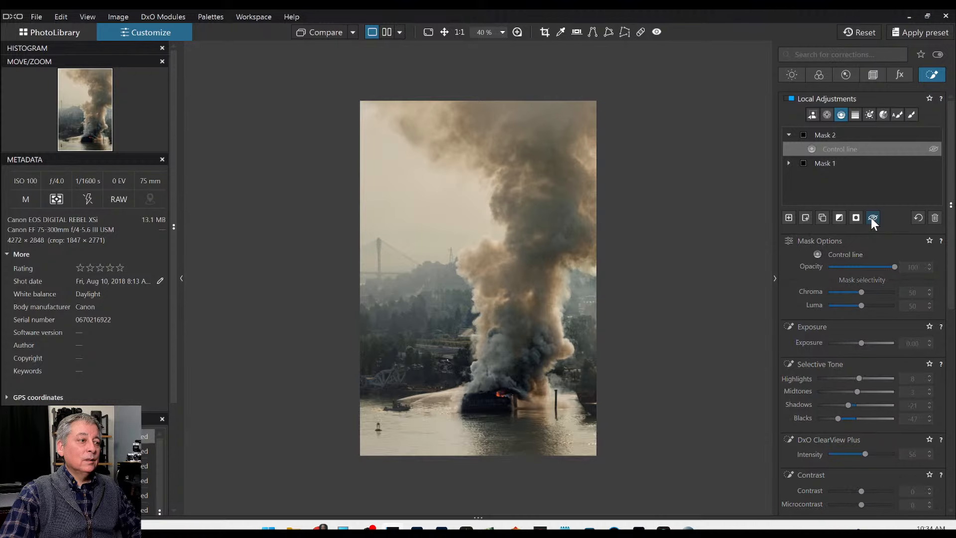
{"action": "left_click", "coordinate": [872, 218]}
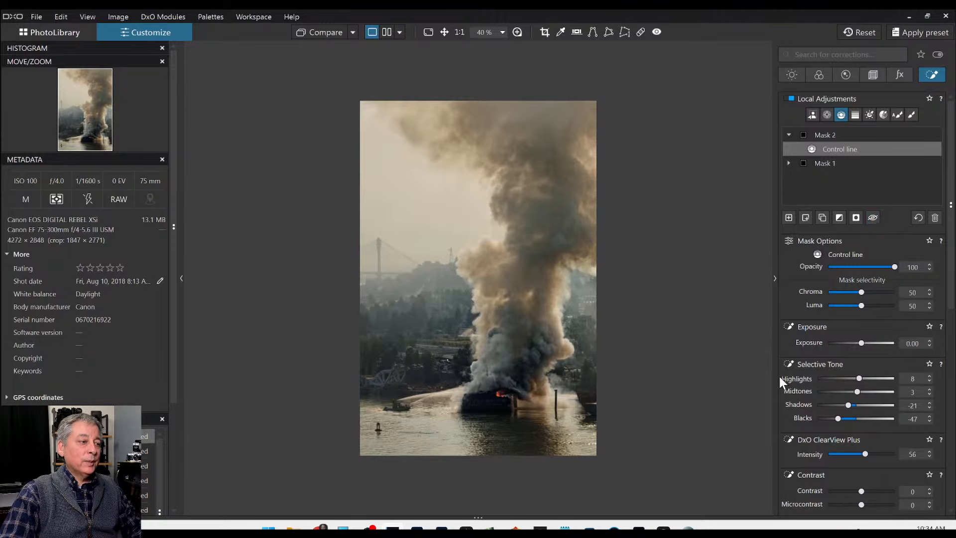
Step: Create a new mask and paint both water jets from the fireboat to the burning vessel with the Auto brush
{"action": "scroll", "coordinate": [768, 386], "scroll_direction": "up", "scroll_amount": 1}
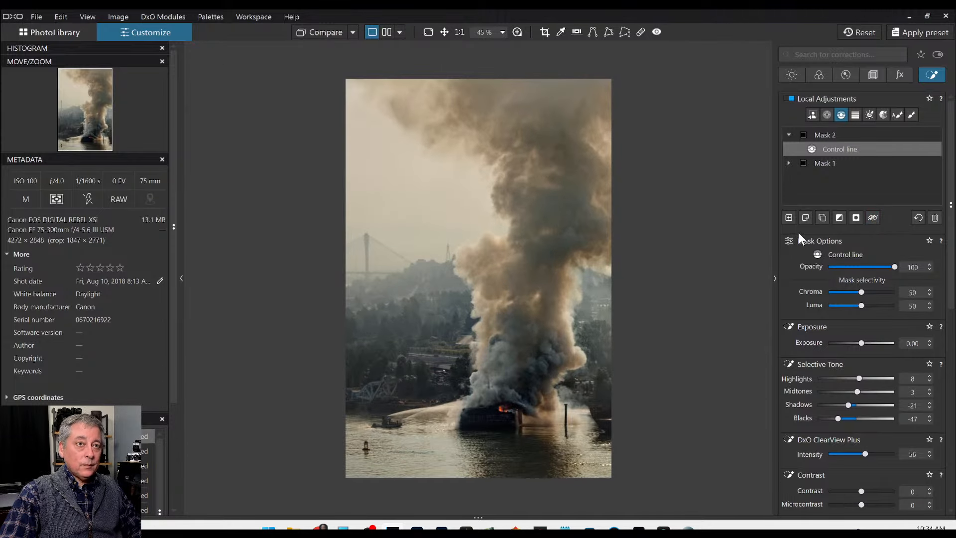
{"action": "left_click", "coordinate": [789, 217]}
{"action": "left_click", "coordinate": [826, 115]}
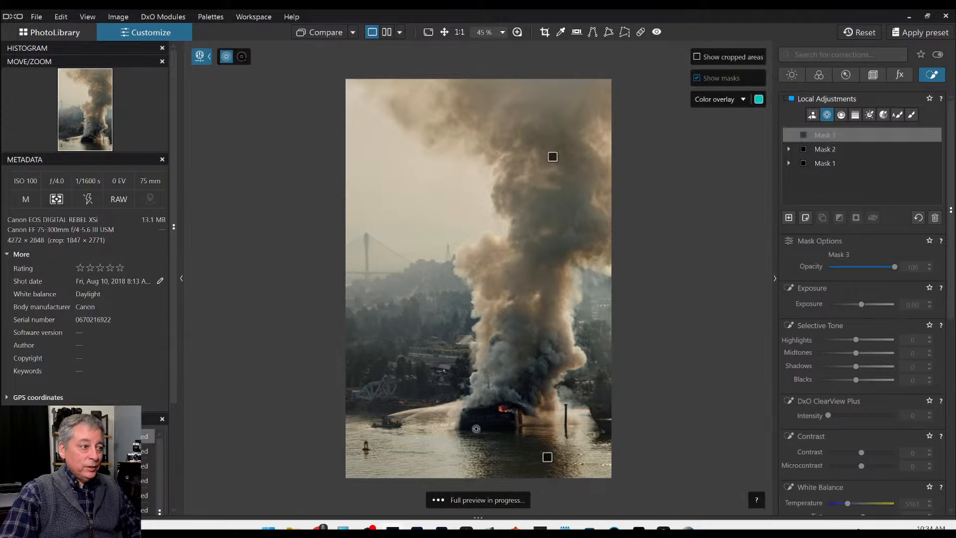
{"action": "scroll", "coordinate": [476, 428], "scroll_direction": "up", "scroll_amount": 5}
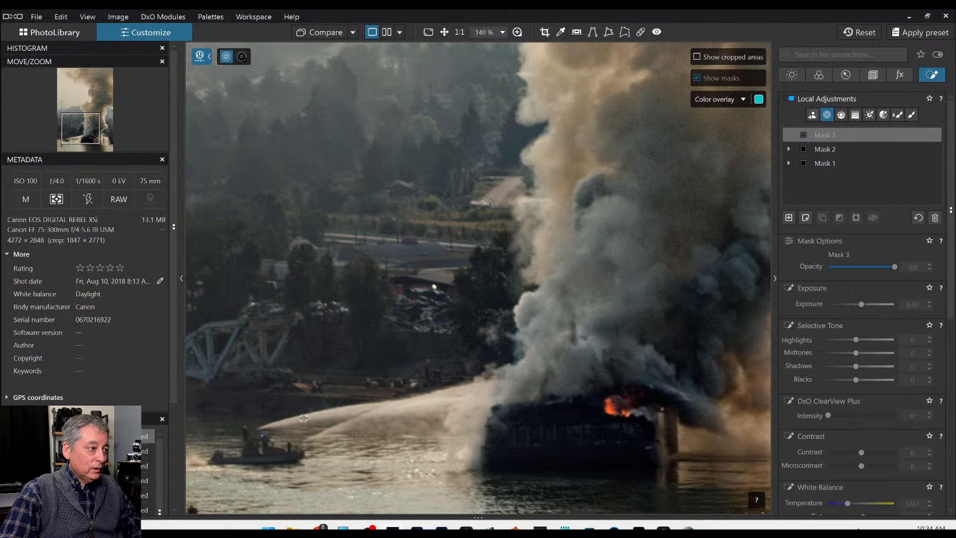
{"action": "left_click", "coordinate": [898, 115]}
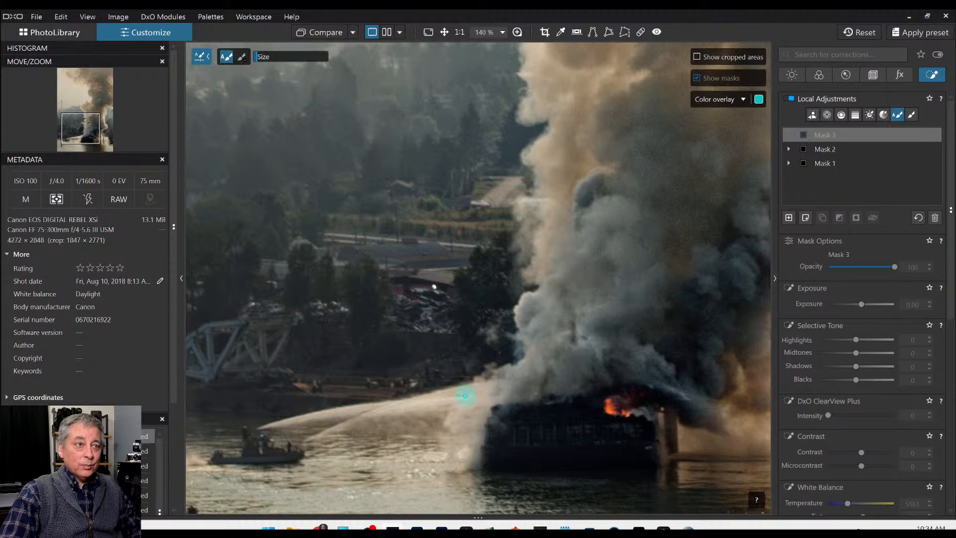
{"action": "left_click_drag", "start_coordinate": [264, 426], "coordinate": [525, 399]}
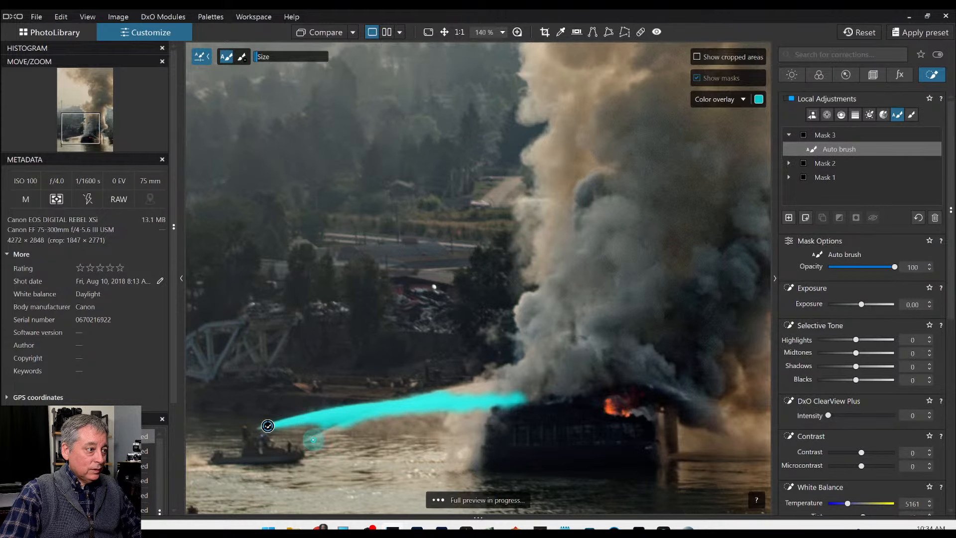
{"action": "mouse_move", "coordinate": [312, 439]}
{"action": "left_mouse_down"}
{"action": "mouse_move", "coordinate": [430, 397]}
{"action": "mouse_move", "coordinate": [526, 388]}
{"action": "left_mouse_up"}
Step: Set the water jets' highlights to 41 and microcontrast to 69
{"action": "left_click", "coordinate": [892, 339]}
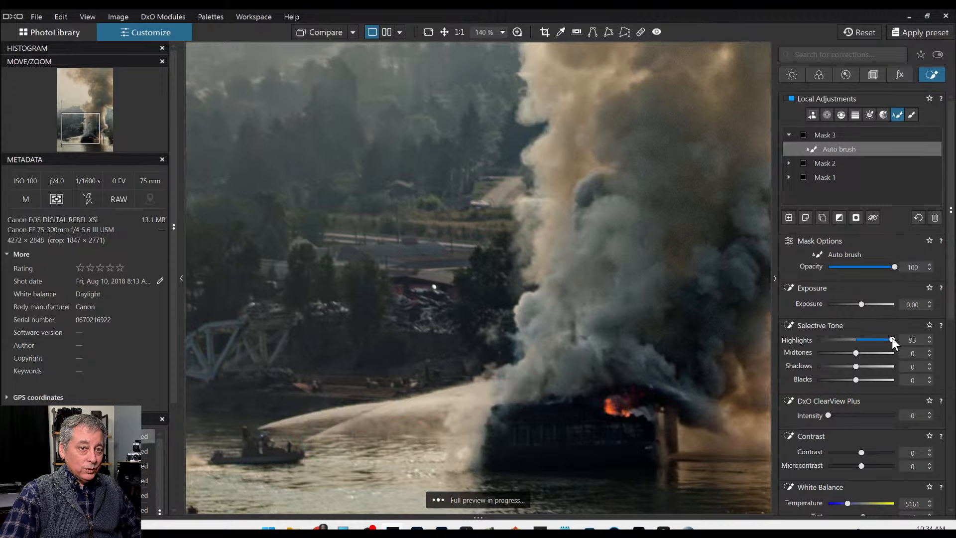
{"action": "left_click_drag", "start_coordinate": [885, 339], "coordinate": [877, 339]}
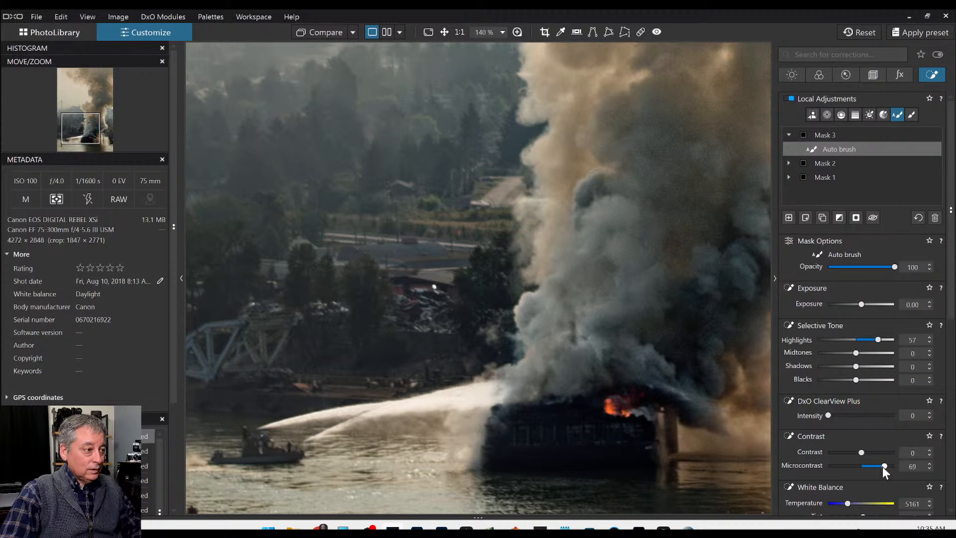
{"action": "left_click_drag", "start_coordinate": [877, 340], "coordinate": [871, 339]}
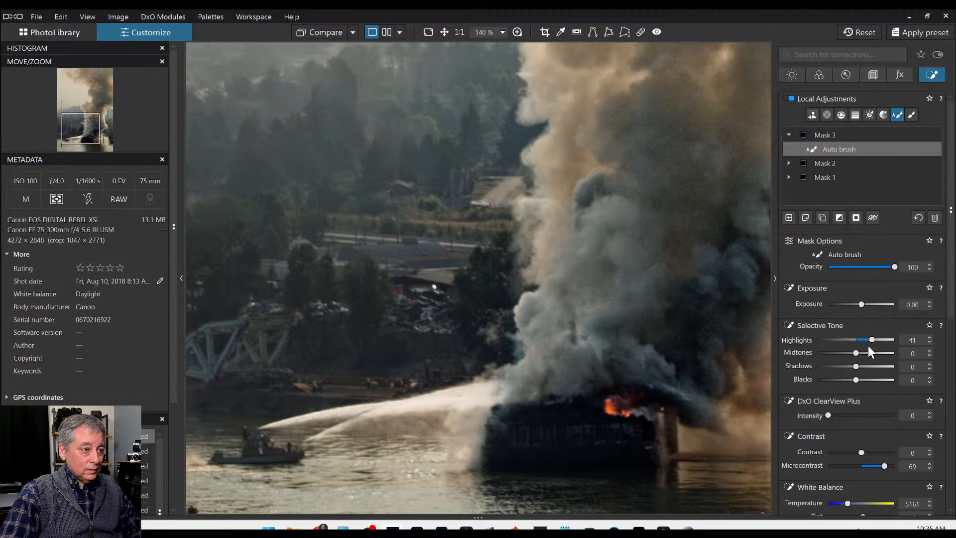
Step: Create another mask with a control point on the burning vessel and shrink its radius to closely surround the vessel and flames
{"action": "scroll", "coordinate": [717, 415], "scroll_direction": "down", "scroll_amount": 5}
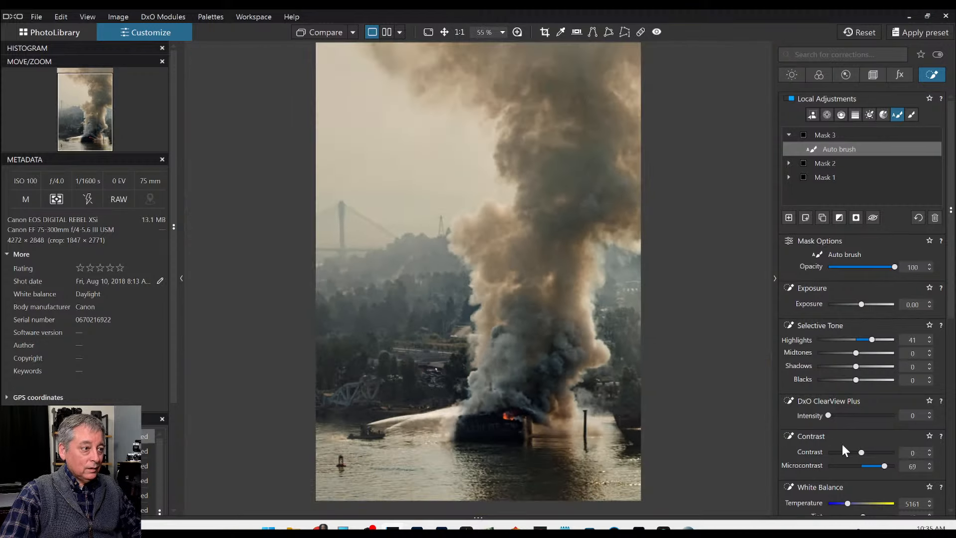
{"action": "scroll", "coordinate": [372, 440], "scroll_direction": "down", "scroll_amount": 1}
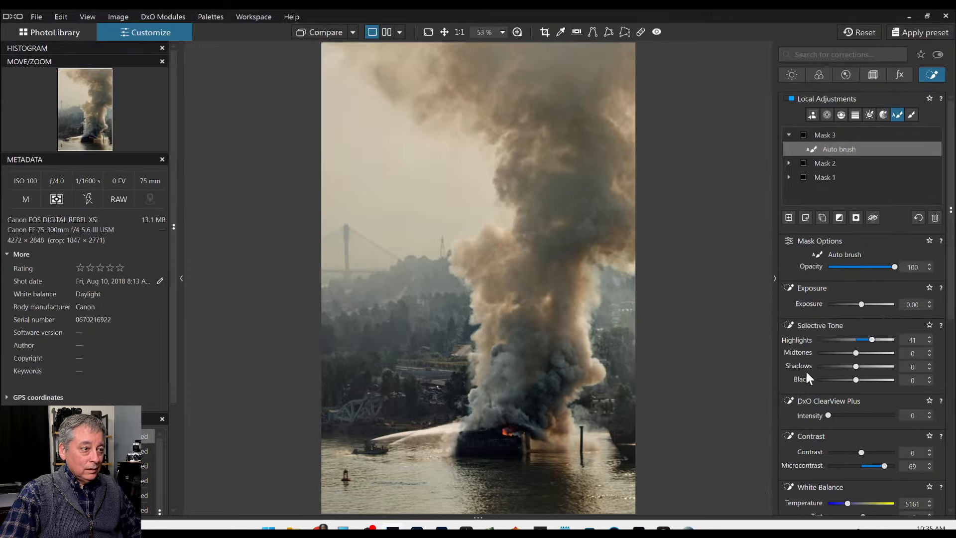
{"action": "left_click", "coordinate": [788, 217]}
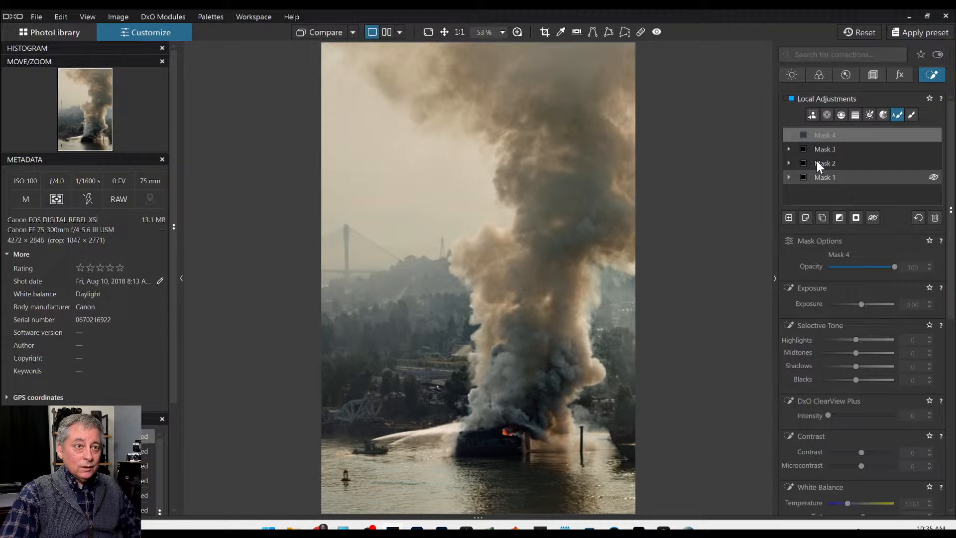
{"action": "left_click", "coordinate": [827, 115]}
{"action": "left_click", "coordinate": [510, 436]}
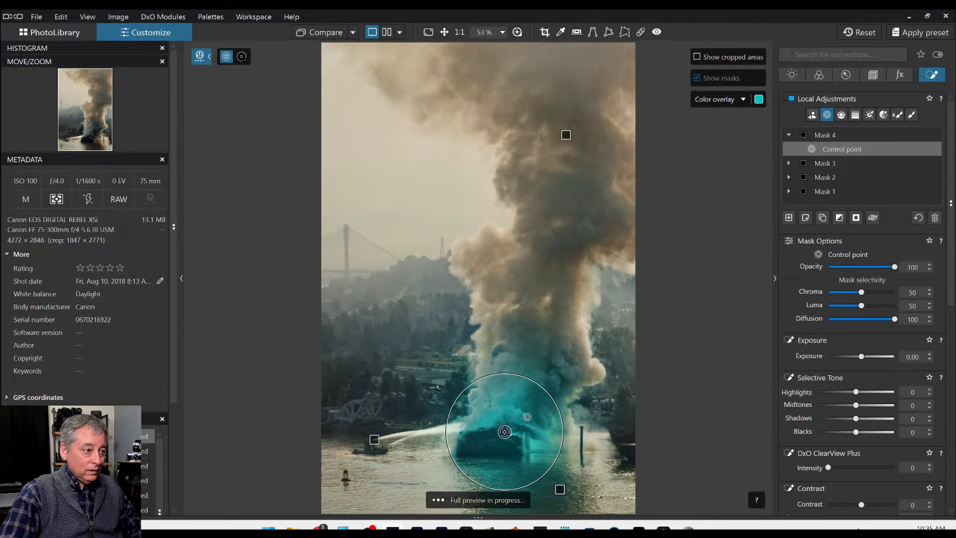
{"action": "left_click_drag", "start_coordinate": [537, 393], "coordinate": [529, 414]}
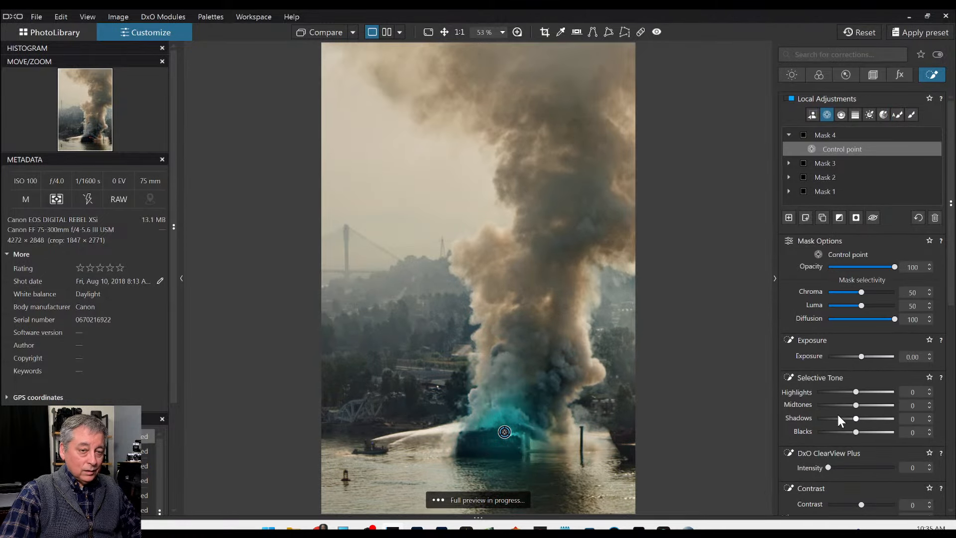
Step: Set the burning vessel mask's exposure to 1.49, highlights to 19 and midtones to 17
{"action": "left_click_drag", "start_coordinate": [872, 358], "coordinate": [873, 359]}
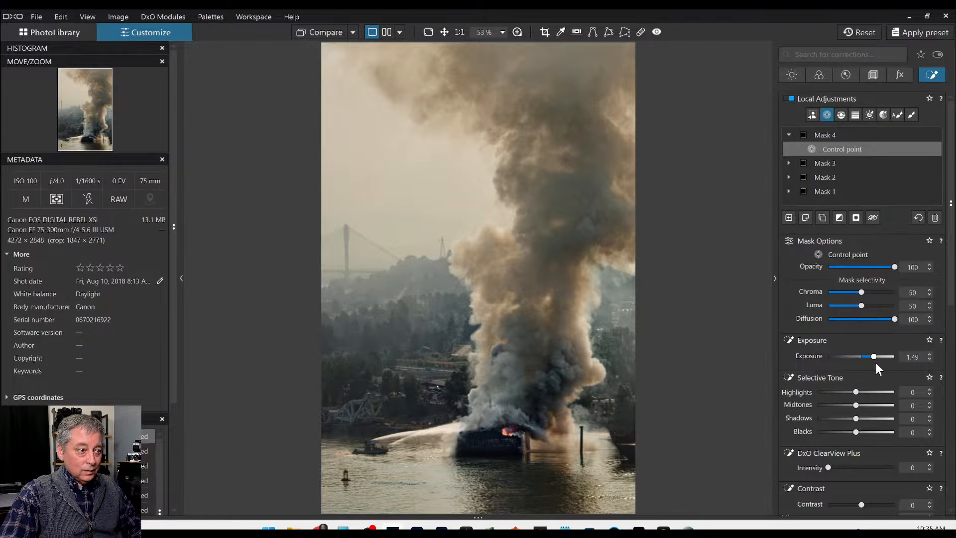
{"action": "mouse_move", "coordinate": [874, 392]}
{"action": "left_mouse_down"}
{"action": "mouse_move", "coordinate": [867, 401]}
{"action": "mouse_move", "coordinate": [862, 393]}
{"action": "left_mouse_up"}
{"action": "left_click", "coordinate": [861, 404]}
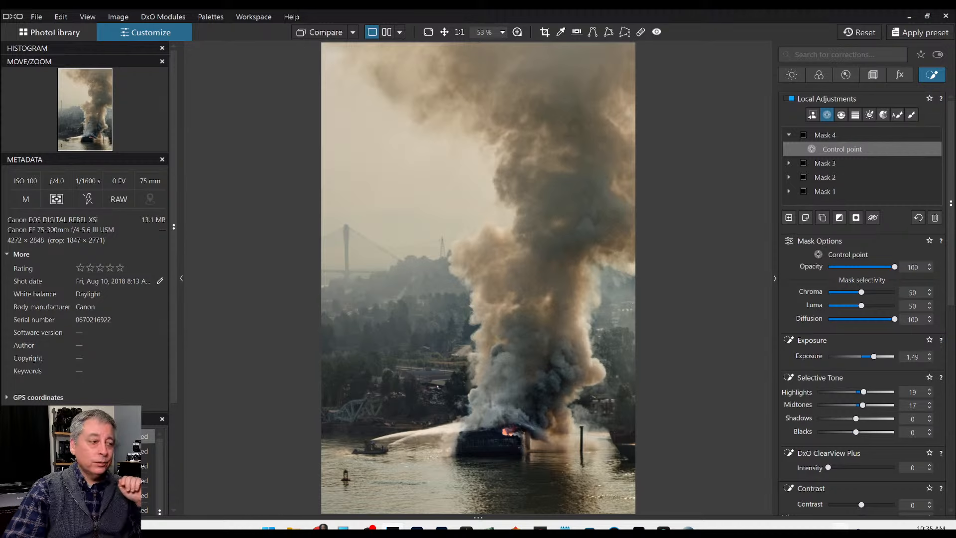
Step: Set the mask's HSL orange channel to saturation 32 and luminance -25, and the red channel to saturation 50
{"action": "scroll", "coordinate": [860, 440], "scroll_direction": "down", "scroll_amount": 5}
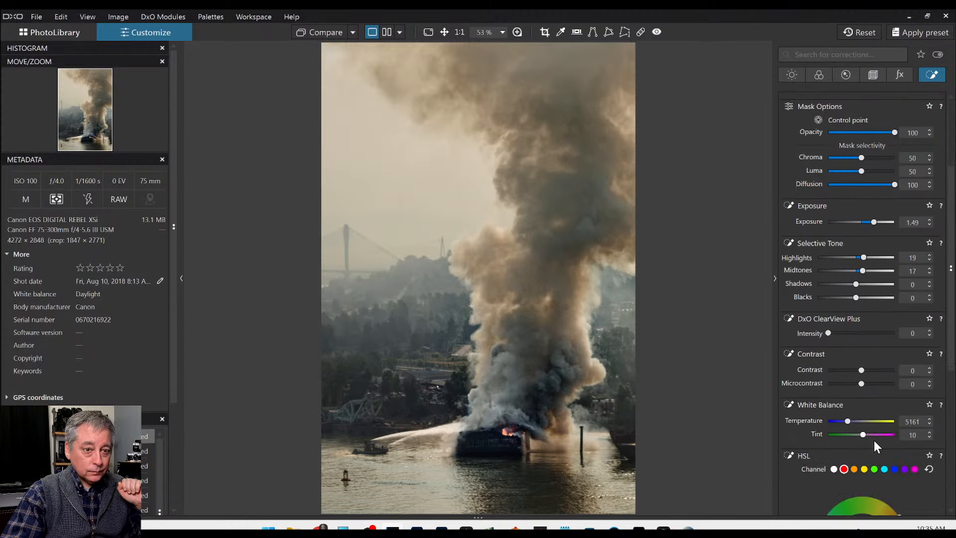
{"action": "left_click", "coordinate": [853, 362]}
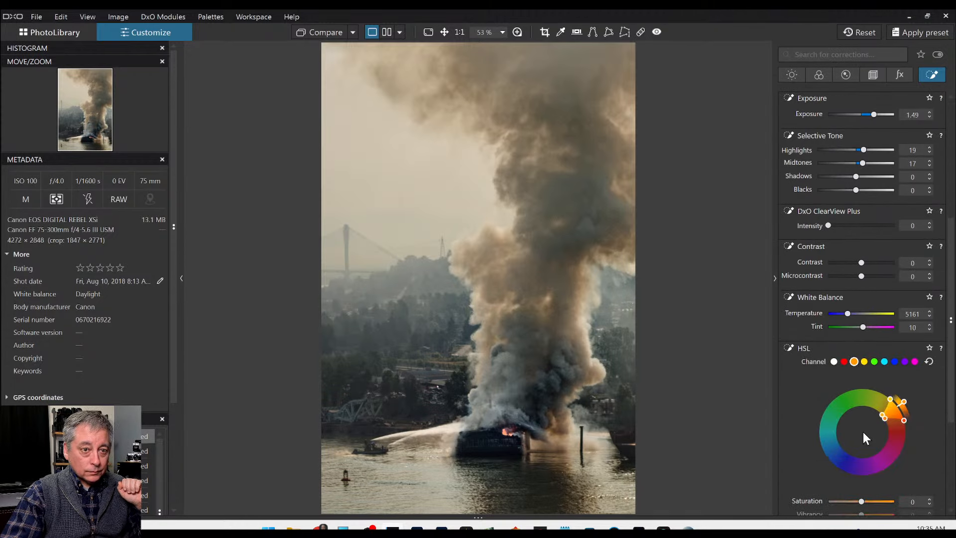
{"action": "scroll", "coordinate": [862, 431], "scroll_direction": "down", "scroll_amount": 1}
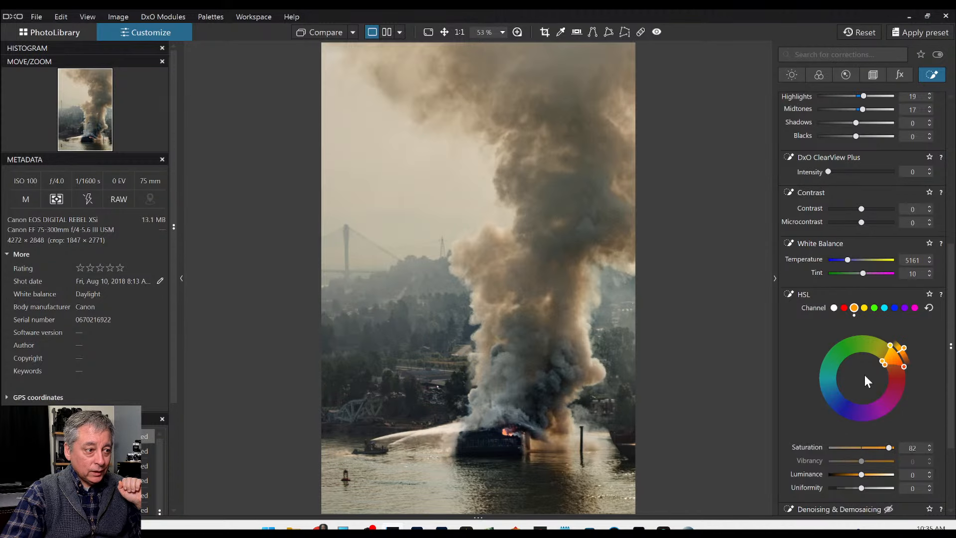
{"action": "left_click", "coordinate": [853, 475]}
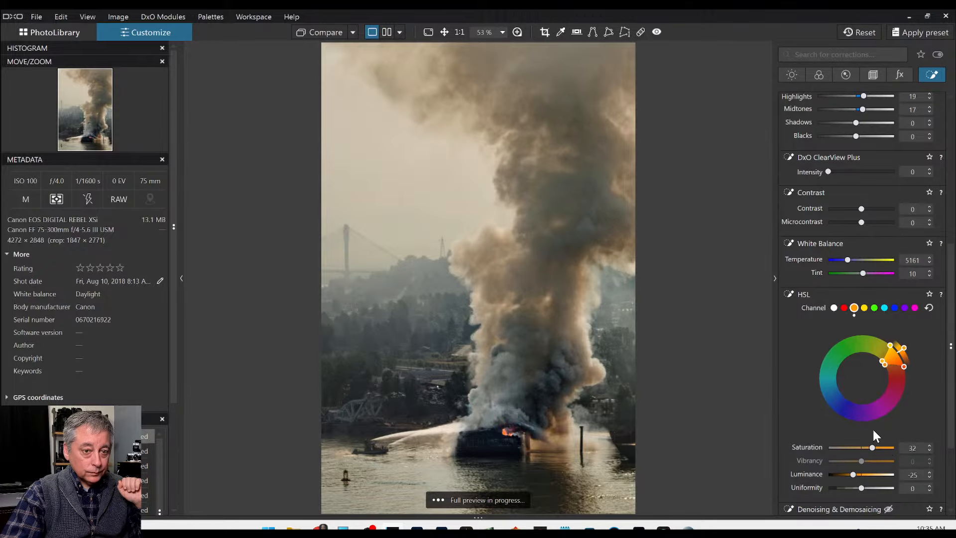
{"action": "left_click", "coordinate": [844, 307]}
{"action": "left_click", "coordinate": [877, 447]}
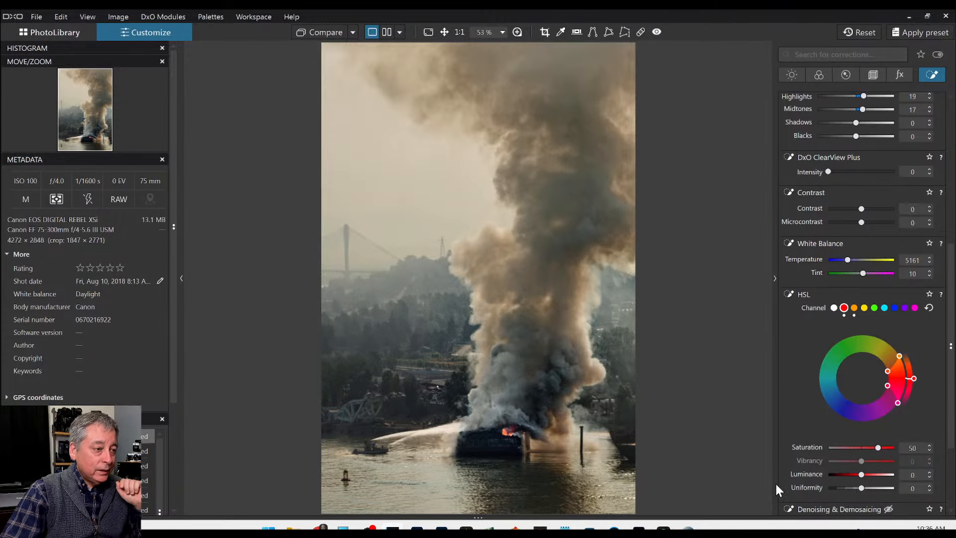
Step: Add a second, small control point over the flames in Mask 4, beside the existing point on the vessel
{"action": "key", "text": "l"}
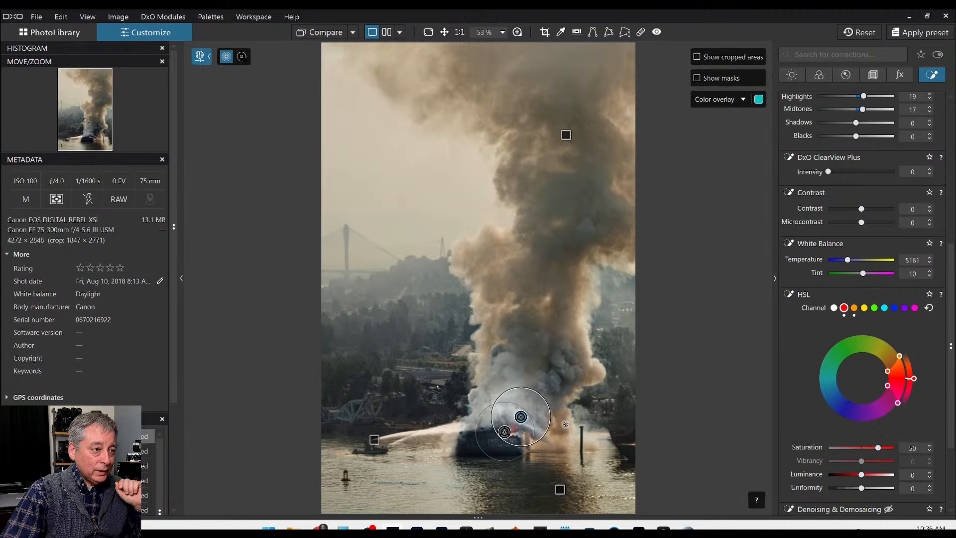
{"action": "key", "text": "l"}
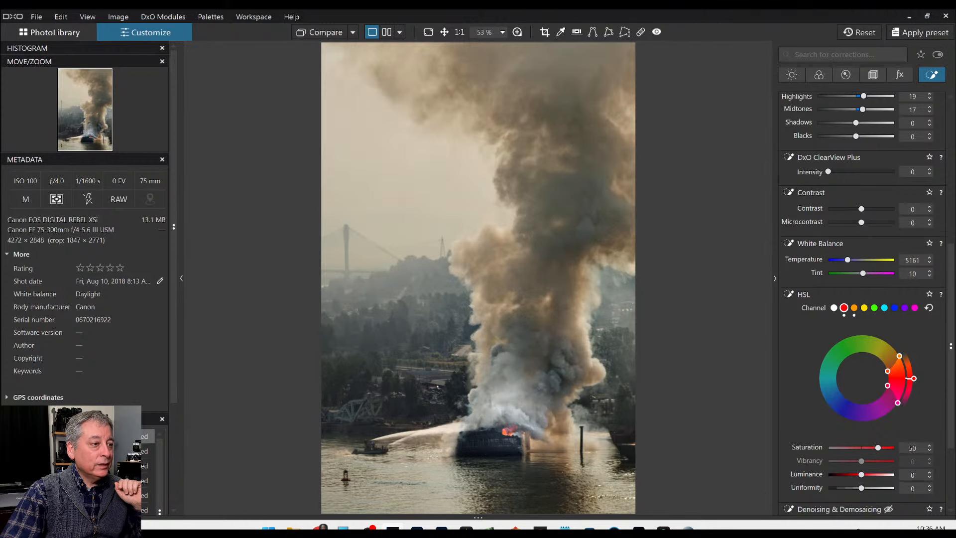
{"action": "key", "text": "l"}
{"action": "key", "text": "l"}
Step: Set the microcontrast of the burning vessel mask to 38
{"action": "scroll", "coordinate": [817, 366], "scroll_direction": "down", "scroll_amount": 2}
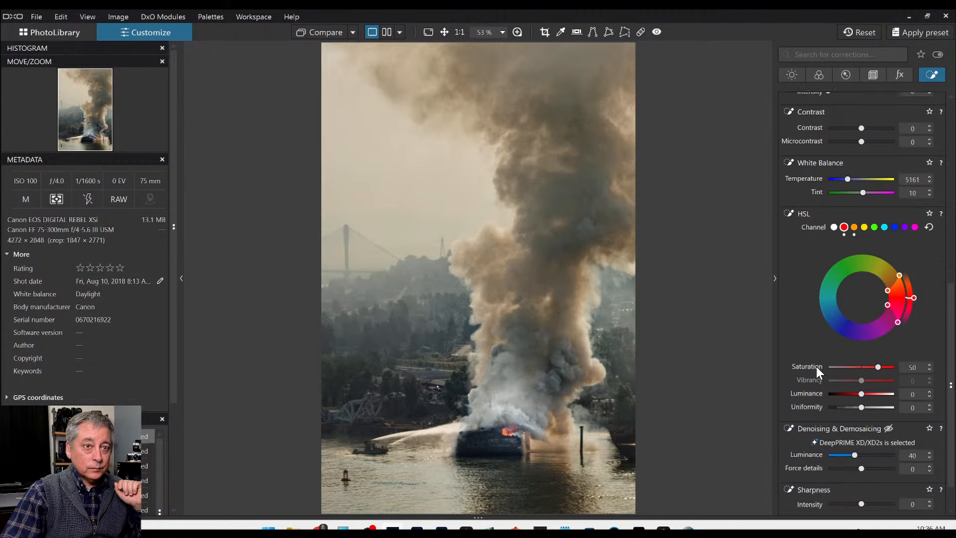
{"action": "left_click", "coordinate": [879, 142]}
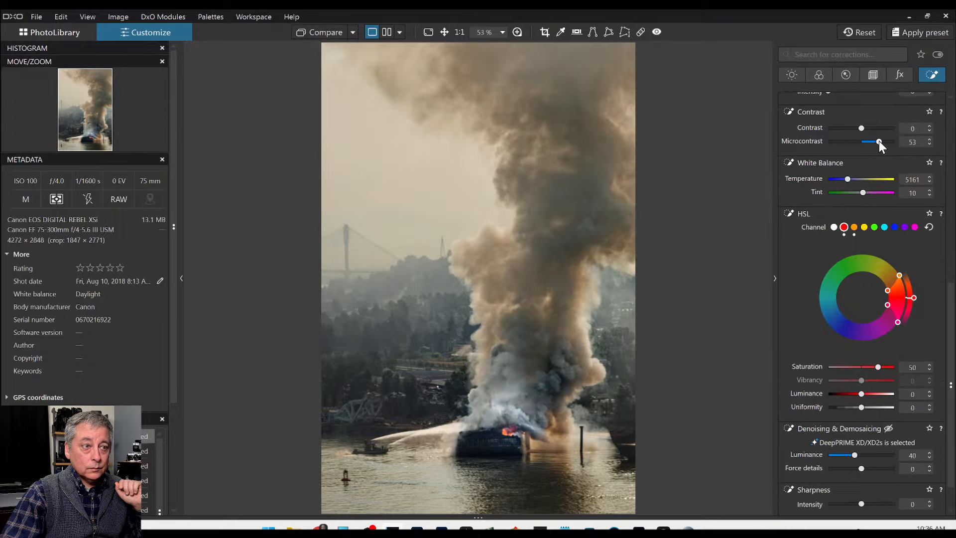
{"action": "left_click_drag", "start_coordinate": [876, 142], "coordinate": [874, 142]}
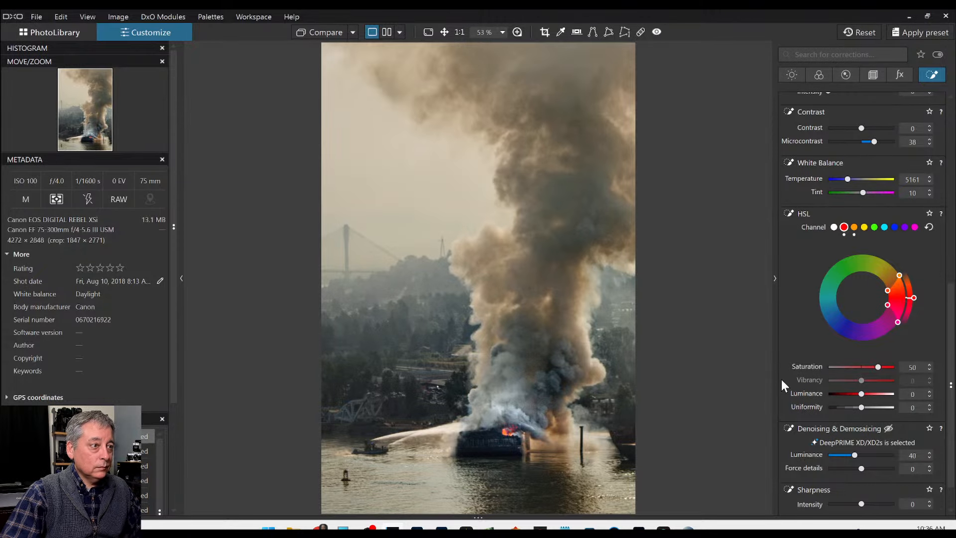
Step: Create a new mask with a control point over the small fireboat beside the water jet
{"action": "scroll", "coordinate": [604, 312], "scroll_direction": "down", "scroll_amount": 2}
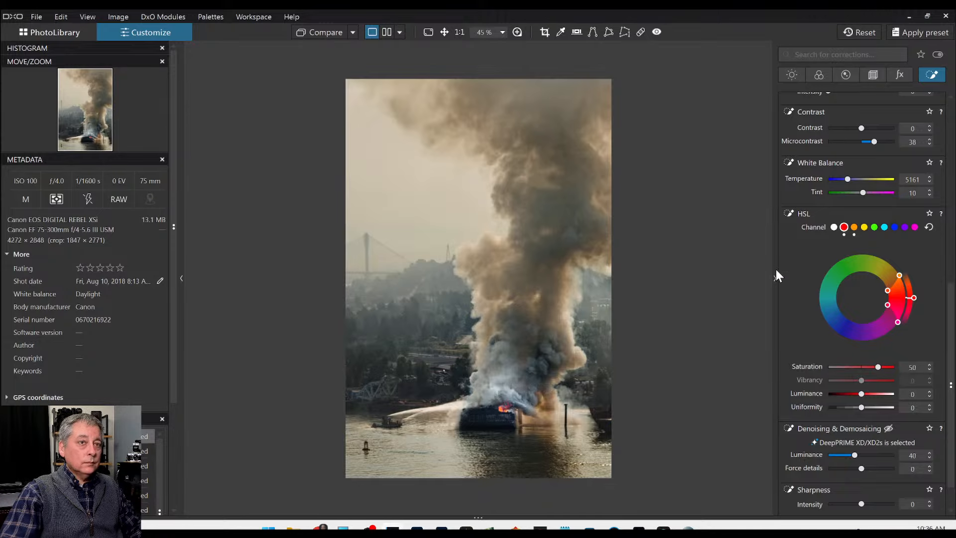
{"action": "scroll", "coordinate": [814, 256], "scroll_direction": "up", "scroll_amount": 5}
{"action": "scroll", "coordinate": [827, 188], "scroll_direction": "up", "scroll_amount": 3}
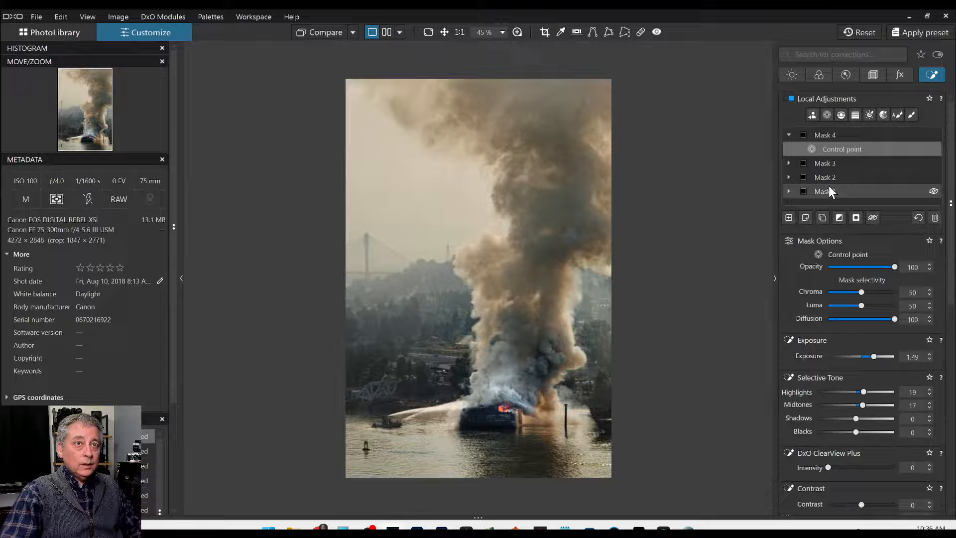
{"action": "left_click", "coordinate": [826, 114]}
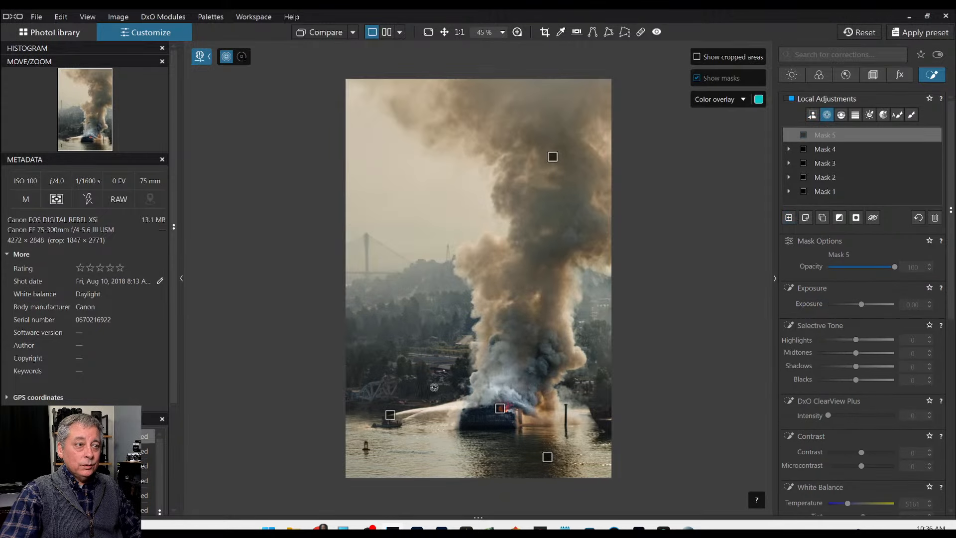
{"action": "left_click", "coordinate": [382, 424]}
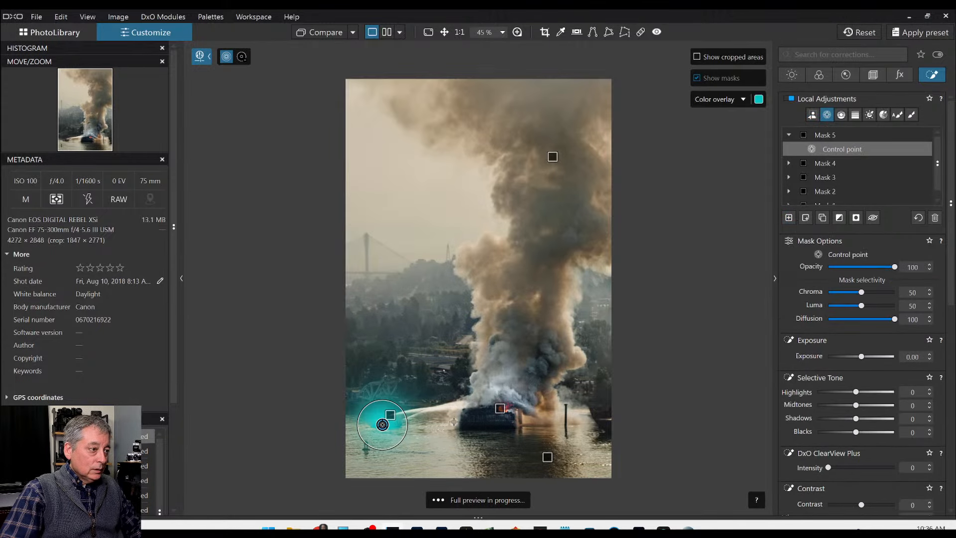
Step: Set the fireboat mask's highlights to 70, midtones to 39, shadows to 22 and ClearView Plus intensity to 20
{"action": "left_click_drag", "start_coordinate": [855, 391], "coordinate": [872, 396]}
{"action": "left_click", "coordinate": [868, 405]}
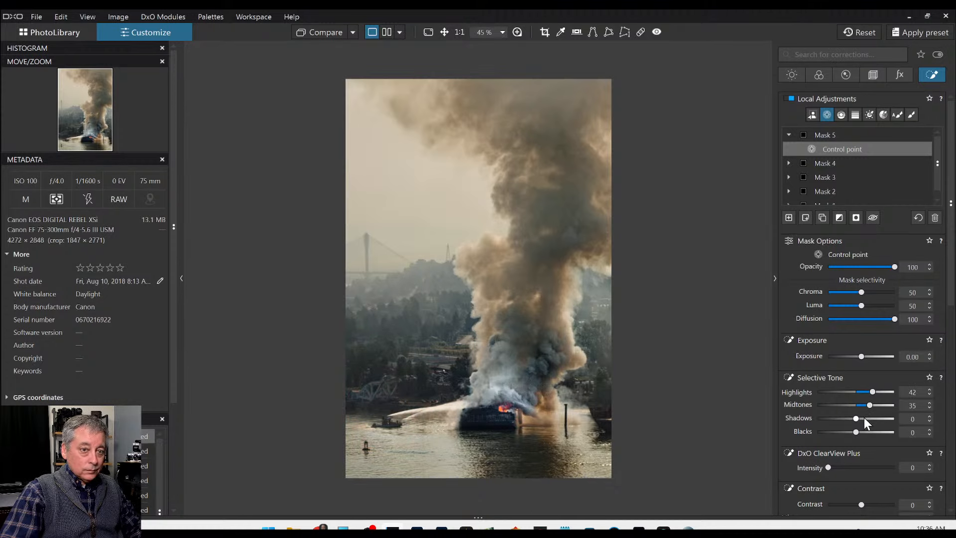
{"action": "left_click", "coordinate": [864, 417]}
{"action": "left_click_drag", "start_coordinate": [864, 417], "coordinate": [860, 418]}
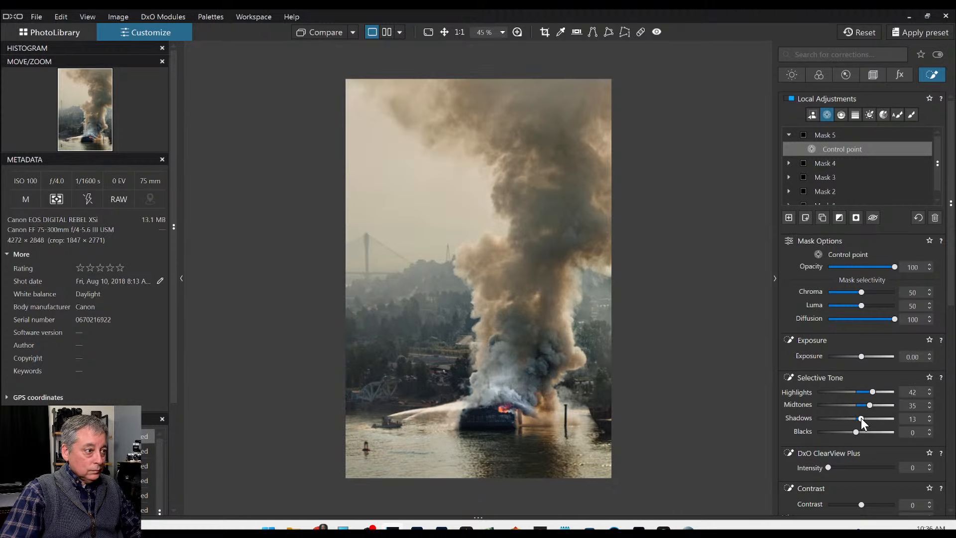
{"action": "left_click", "coordinate": [841, 466]}
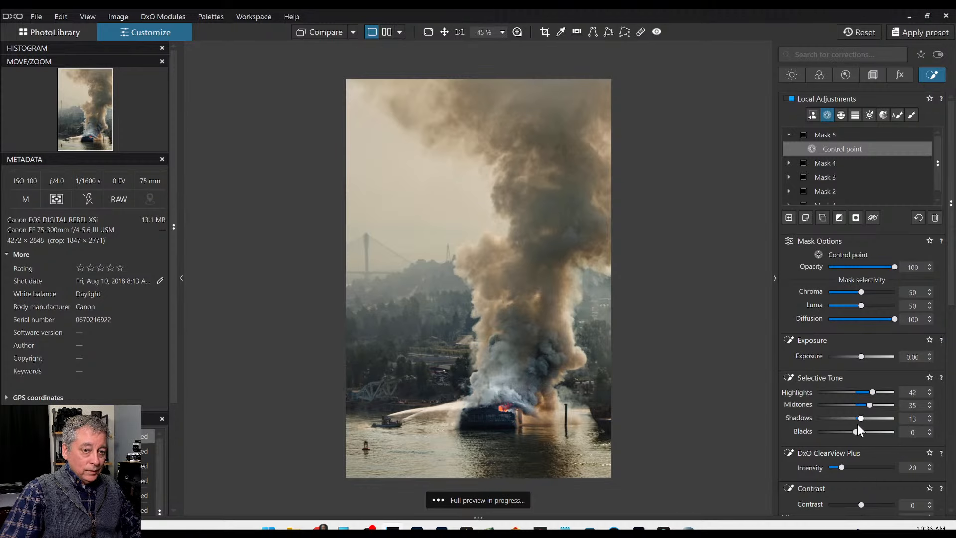
{"action": "left_click_drag", "start_coordinate": [862, 419], "coordinate": [882, 393]}
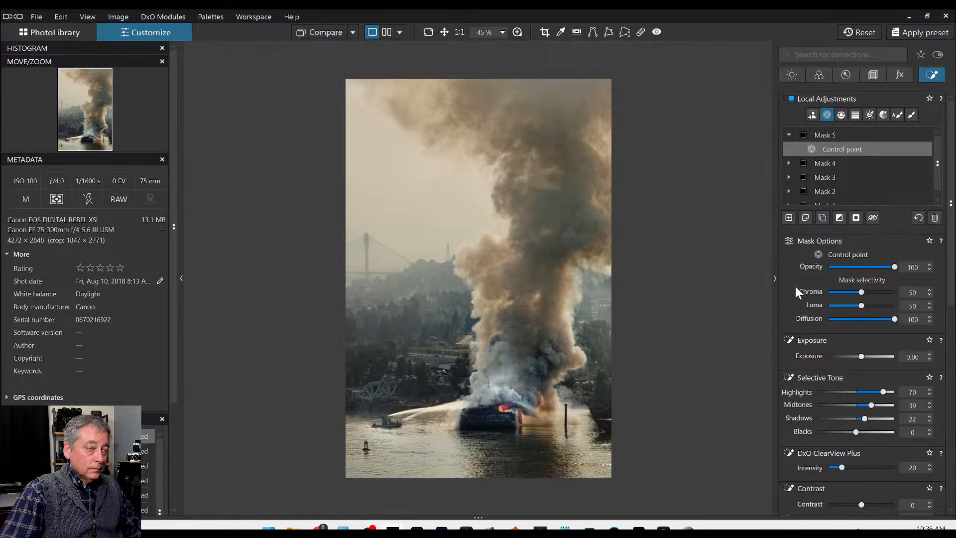
Step: Create a new mask with a large control point over the open sky and a smaller one over the wooded hillside below it
{"action": "left_click", "coordinate": [789, 218]}
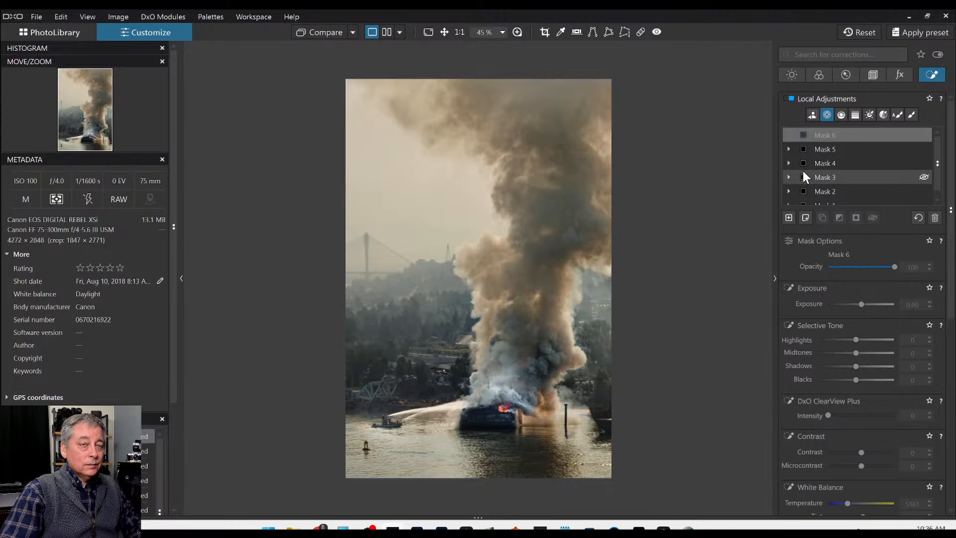
{"action": "left_click", "coordinate": [789, 218]}
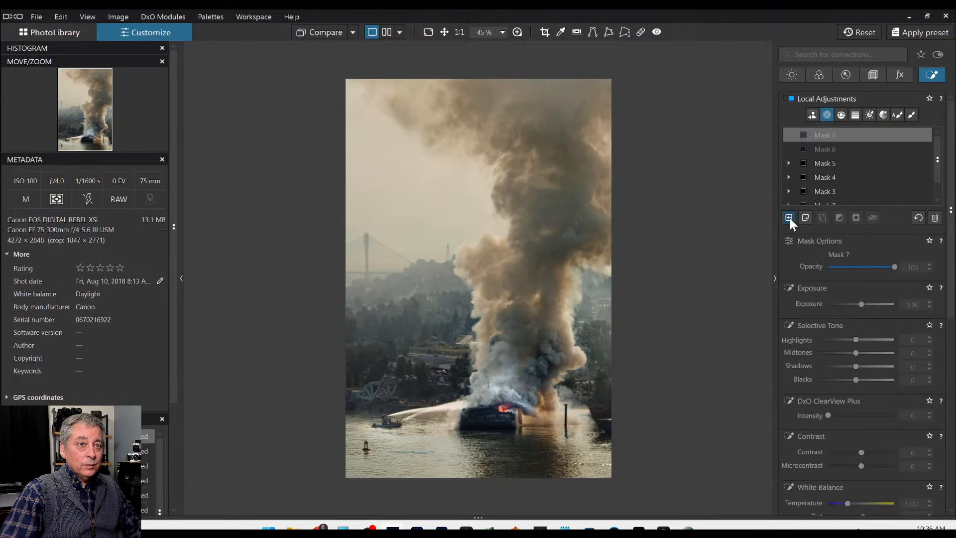
{"action": "left_click", "coordinate": [935, 219]}
{"action": "left_click", "coordinate": [843, 133]}
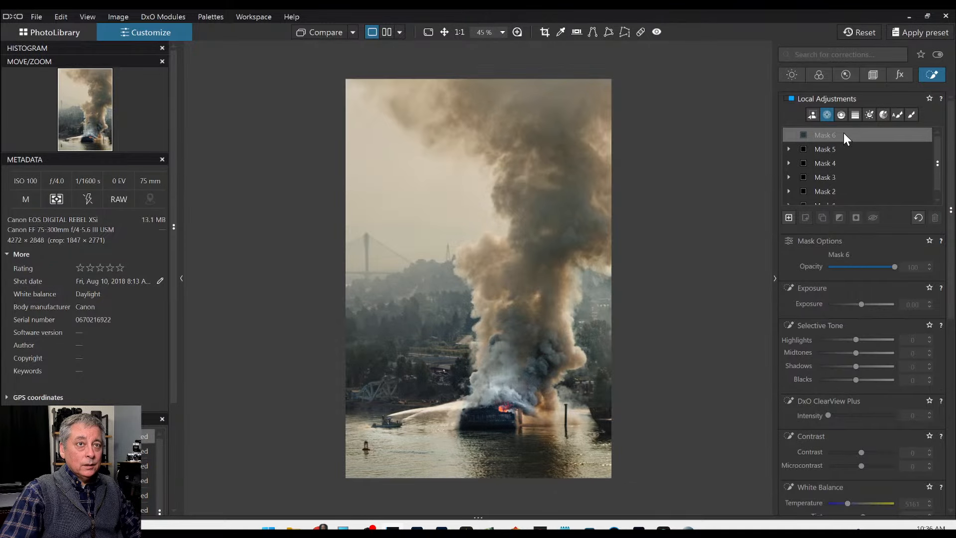
{"action": "left_click", "coordinate": [380, 200]}
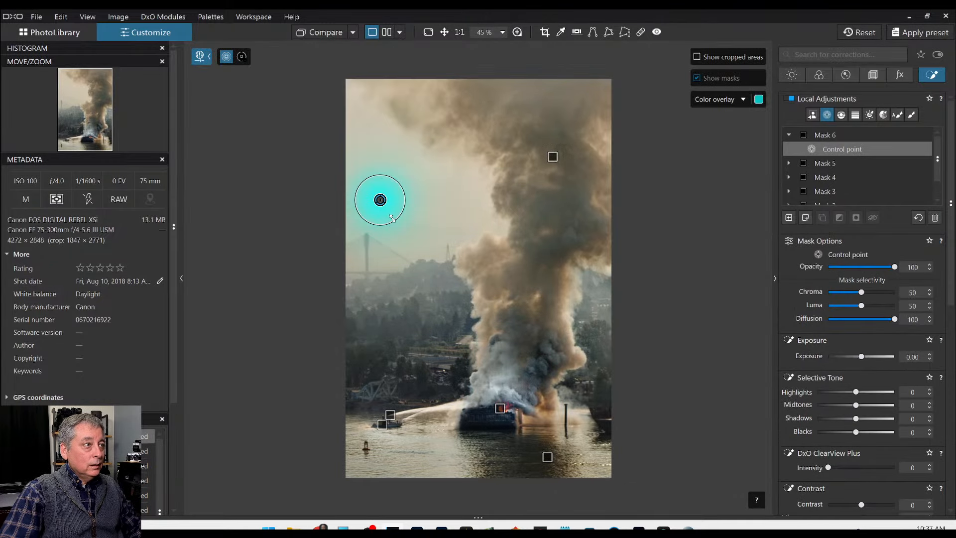
{"action": "left_click_drag", "start_coordinate": [393, 218], "coordinate": [431, 300]}
{"action": "left_click", "coordinate": [396, 324]}
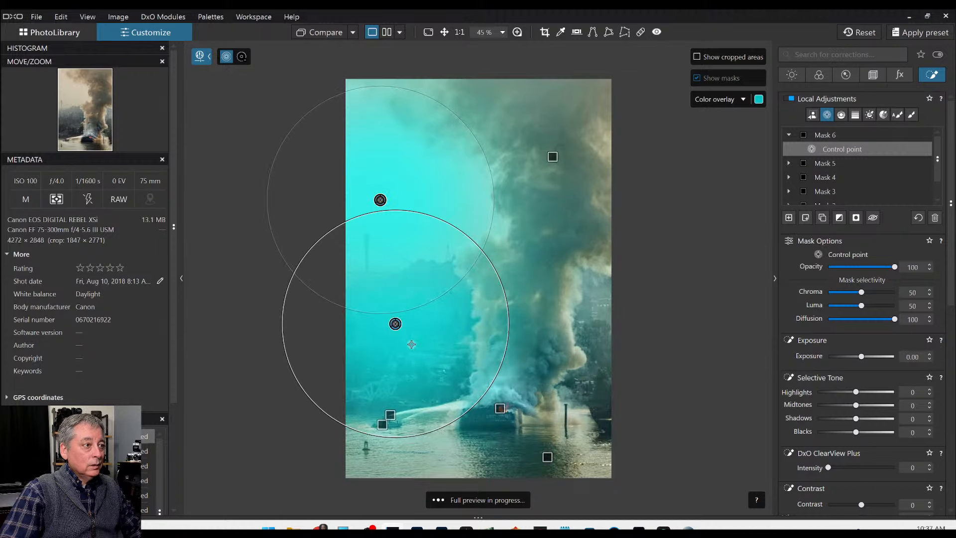
{"action": "left_click_drag", "start_coordinate": [435, 433], "coordinate": [431, 372]}
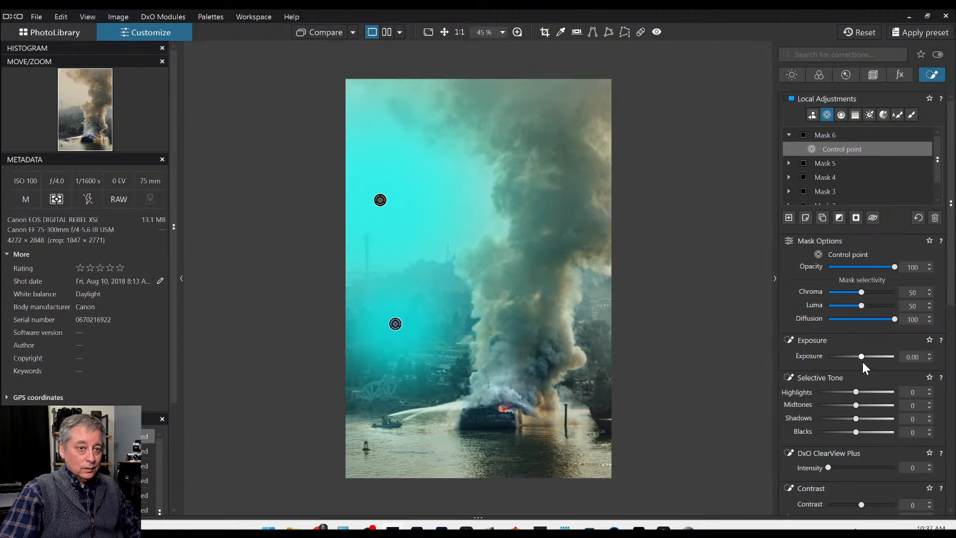
Step: Set the hillside mask's shadows to -21 and blacks to -46, extending it with control points along the trees on the other side of the smoke
{"action": "left_click_drag", "start_coordinate": [856, 432], "coordinate": [834, 433]}
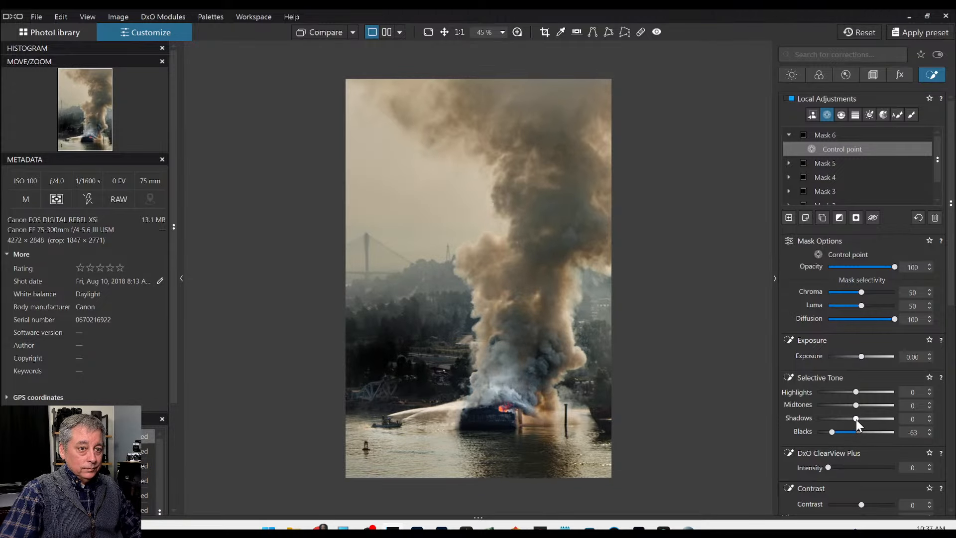
{"action": "left_click_drag", "start_coordinate": [856, 419], "coordinate": [848, 418]}
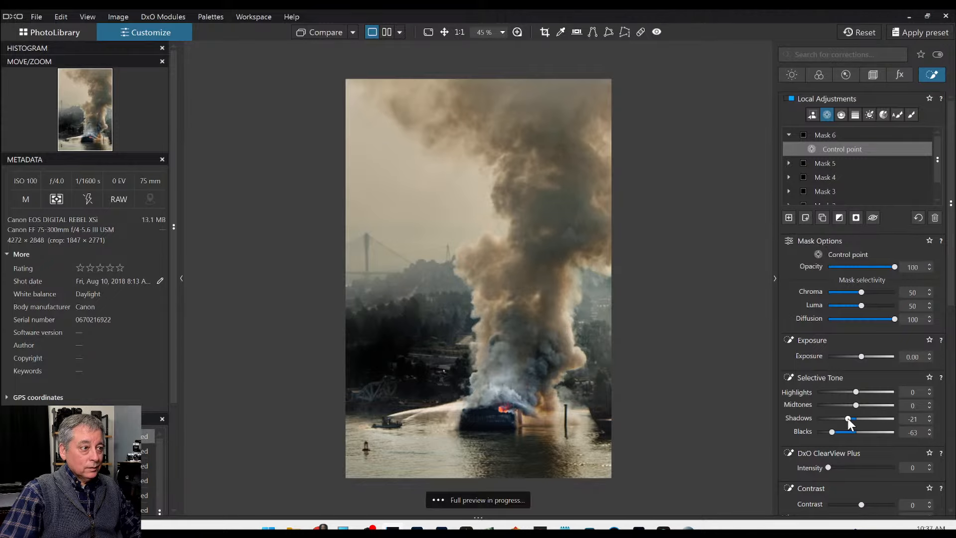
{"action": "left_click", "coordinate": [605, 326]}
{"action": "left_click_drag", "start_coordinate": [604, 272], "coordinate": [607, 314]}
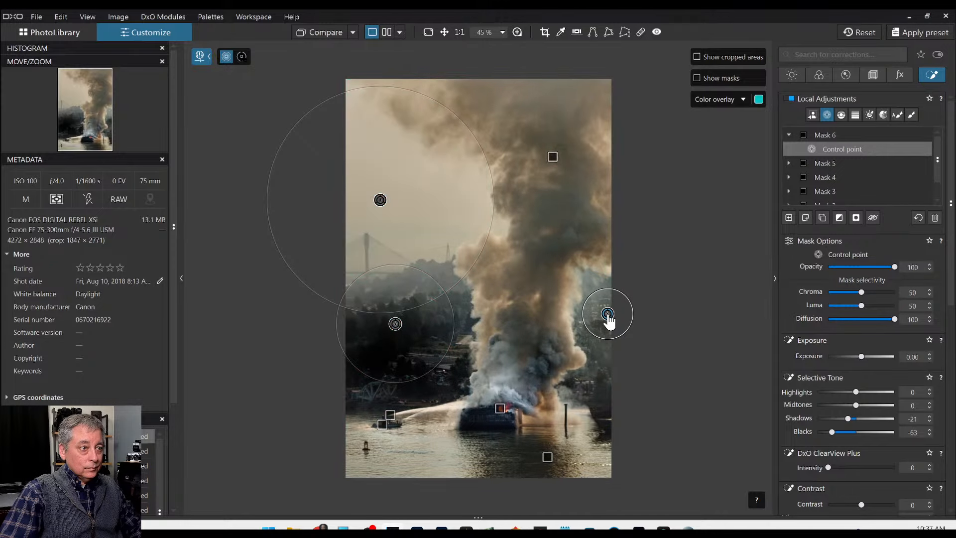
{"action": "left_click", "coordinate": [612, 354]}
{"action": "left_click", "coordinate": [609, 405]}
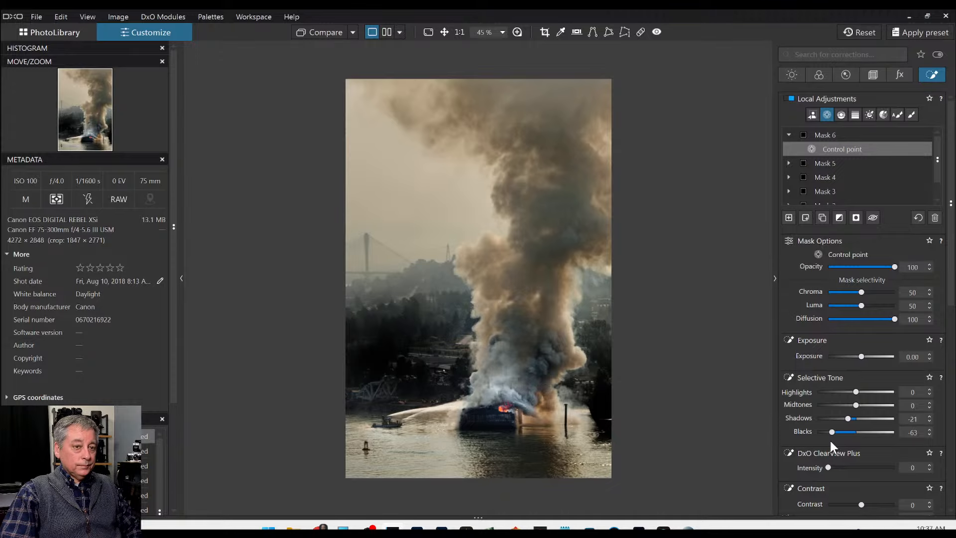
{"action": "left_click_drag", "start_coordinate": [832, 434], "coordinate": [839, 433]}
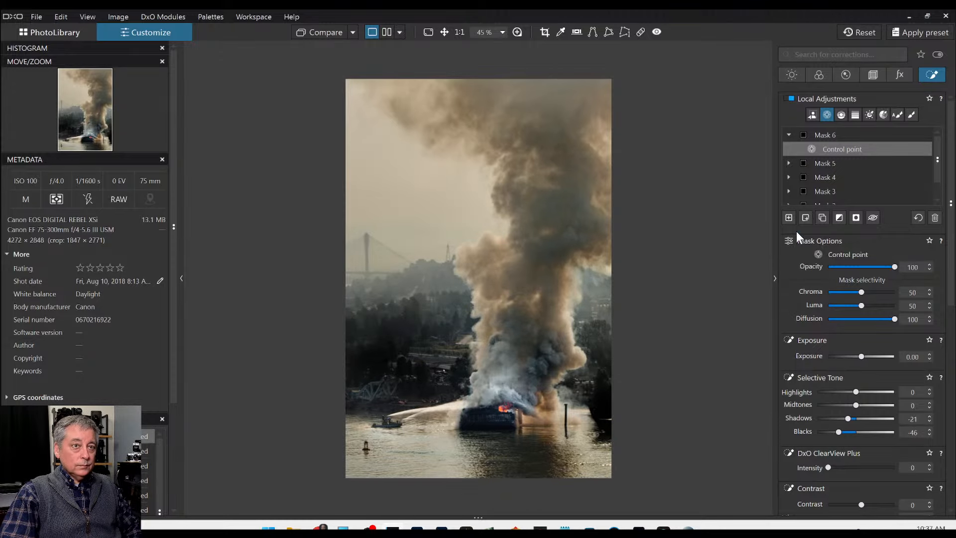
Step: Add a new mask point on the burning vessel's hull with highlights 52, midtones 28, shadows 23 and ClearView Plus intensity 35
{"action": "left_click", "coordinate": [488, 421]}
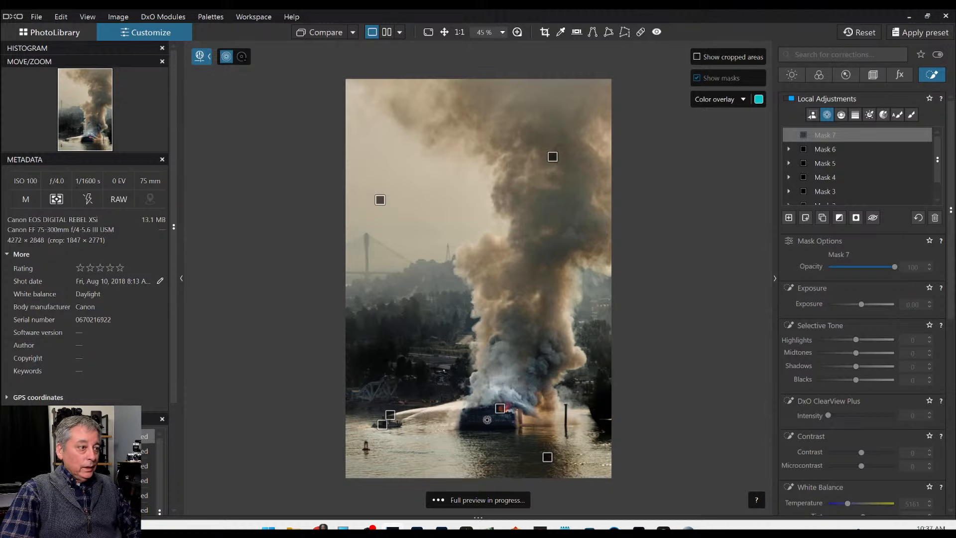
{"action": "left_click_drag", "start_coordinate": [856, 392], "coordinate": [877, 392]}
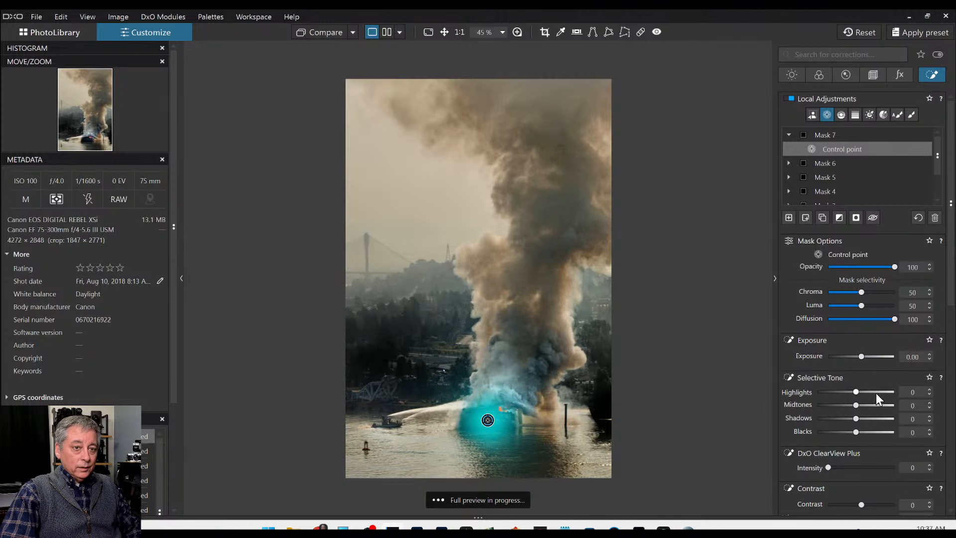
{"action": "left_click", "coordinate": [867, 404]}
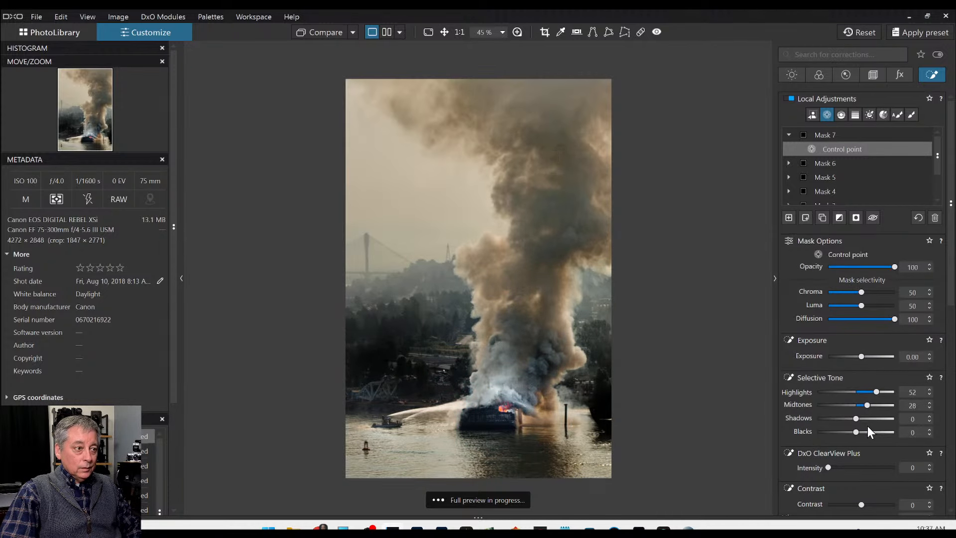
{"action": "left_click", "coordinate": [863, 418]}
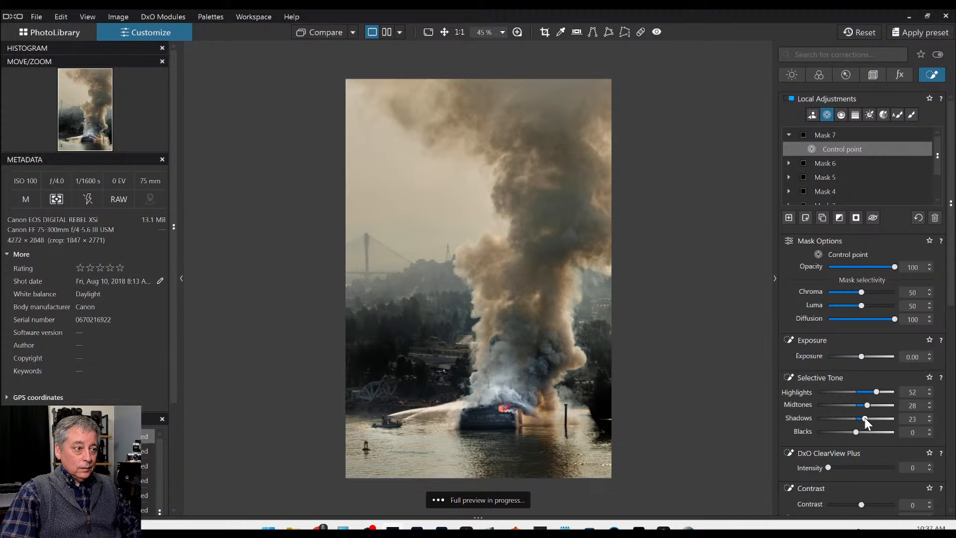
{"action": "left_click", "coordinate": [851, 467]}
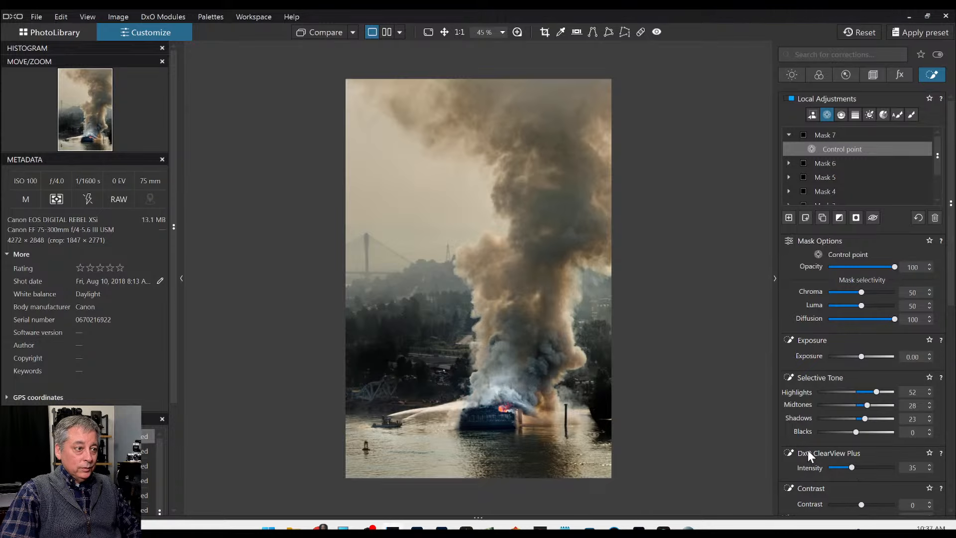
Step: Set the hull mask's highlights to 81, white balance temperature to 6246 and microcontrast to 40
{"action": "scroll", "coordinate": [803, 446], "scroll_direction": "down", "scroll_amount": 1}
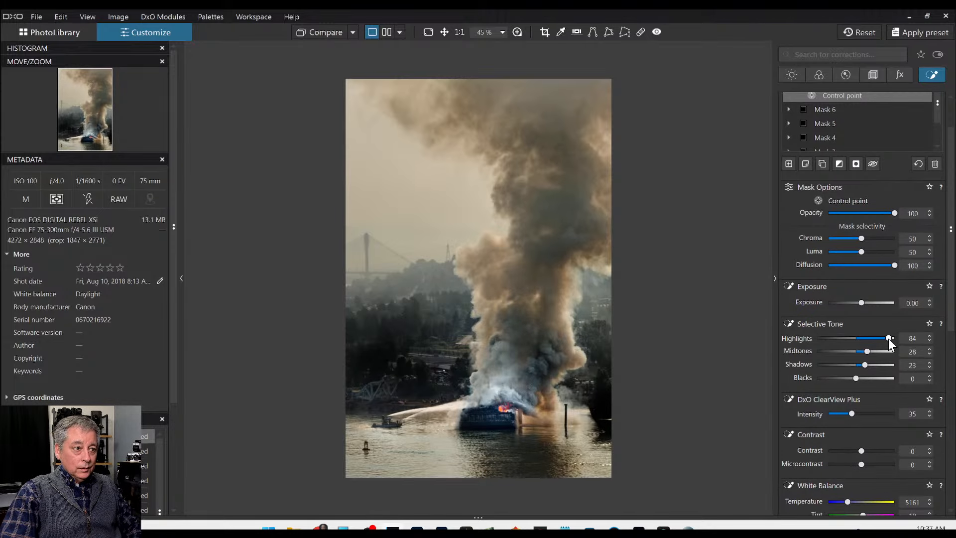
{"action": "left_click_drag", "start_coordinate": [887, 338], "coordinate": [886, 337]}
{"action": "scroll", "coordinate": [862, 422], "scroll_direction": "down", "scroll_amount": 2}
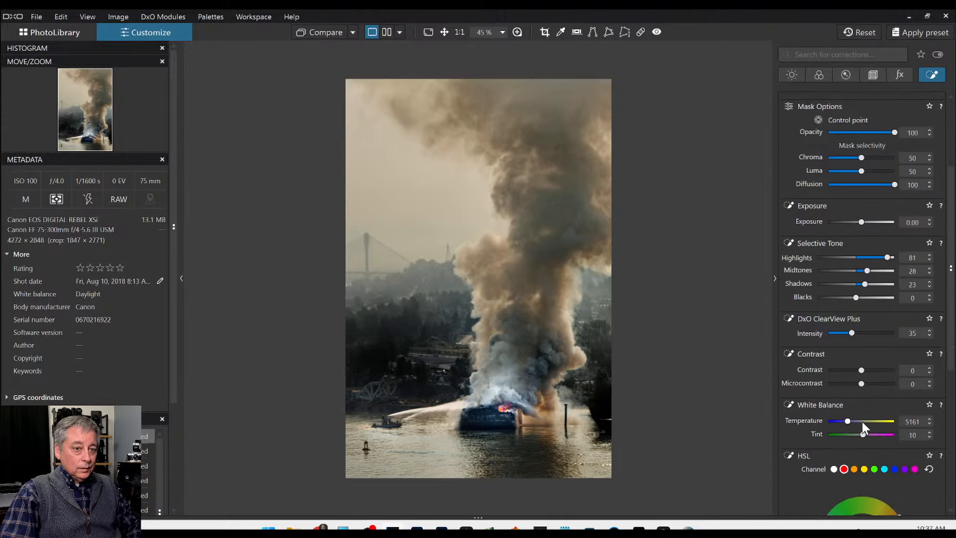
{"action": "left_click_drag", "start_coordinate": [849, 395], "coordinate": [851, 393]}
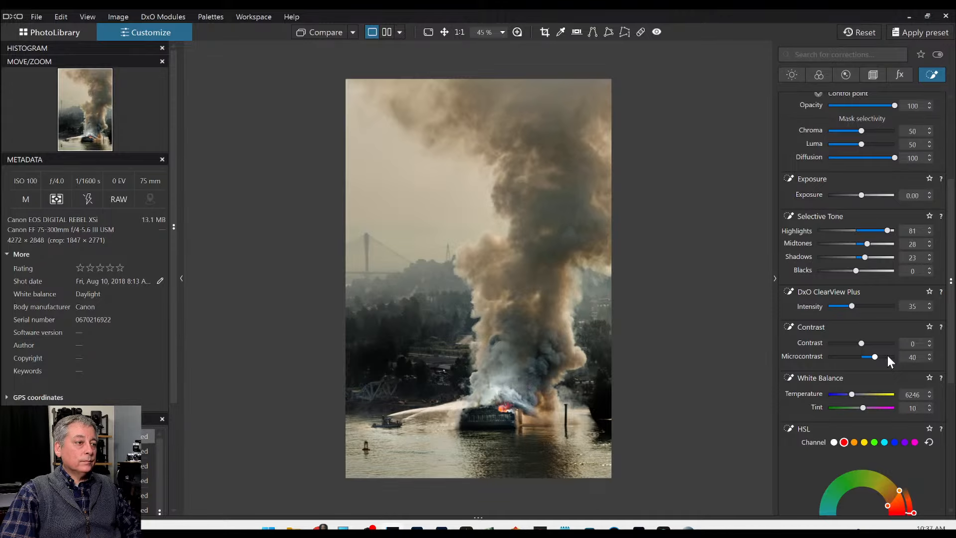
Step: Create a new mask with three small control points grouped closely over the flames on the vessel
{"action": "scroll", "coordinate": [880, 296], "scroll_direction": "up", "scroll_amount": 2}
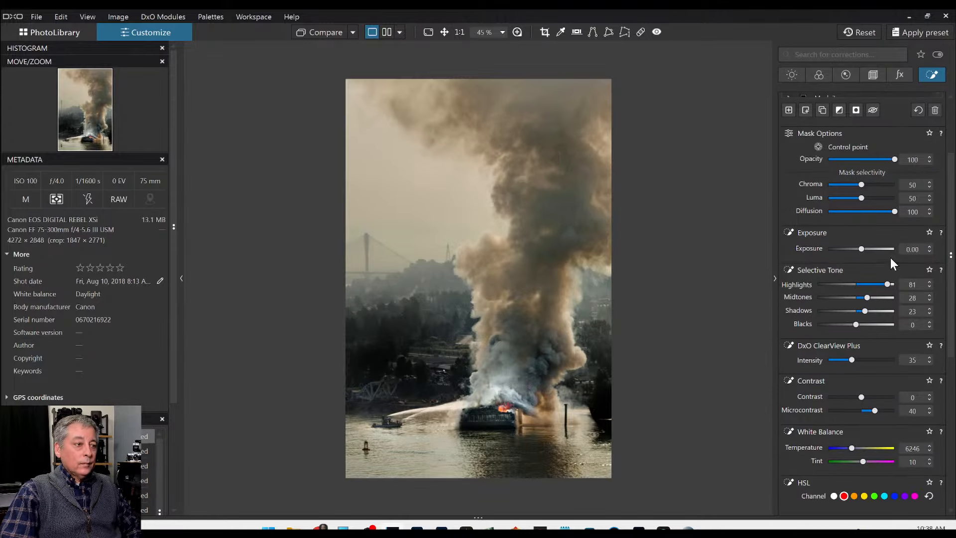
{"action": "scroll", "coordinate": [844, 271], "scroll_direction": "up", "scroll_amount": 4}
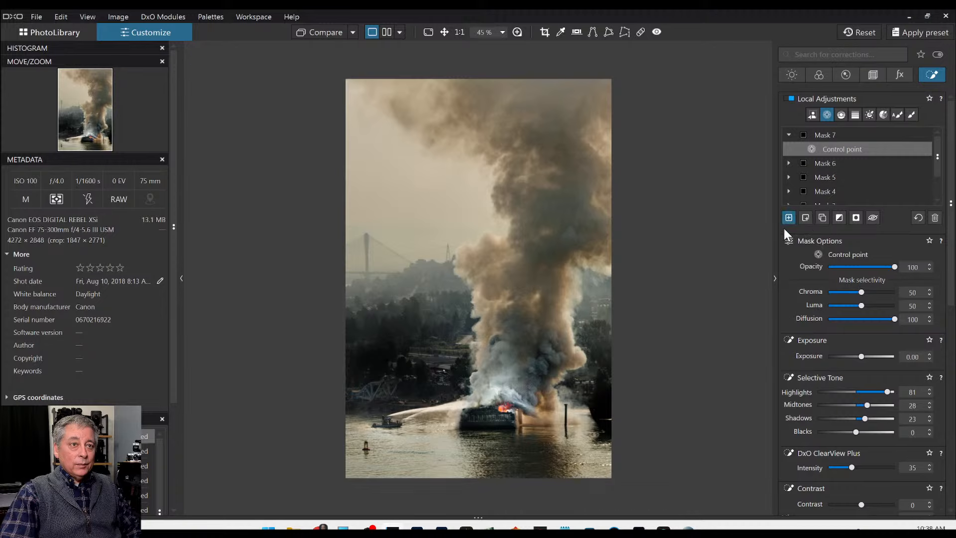
{"action": "left_click", "coordinate": [788, 218]}
{"action": "scroll", "coordinate": [504, 420], "scroll_direction": "up", "scroll_amount": 5}
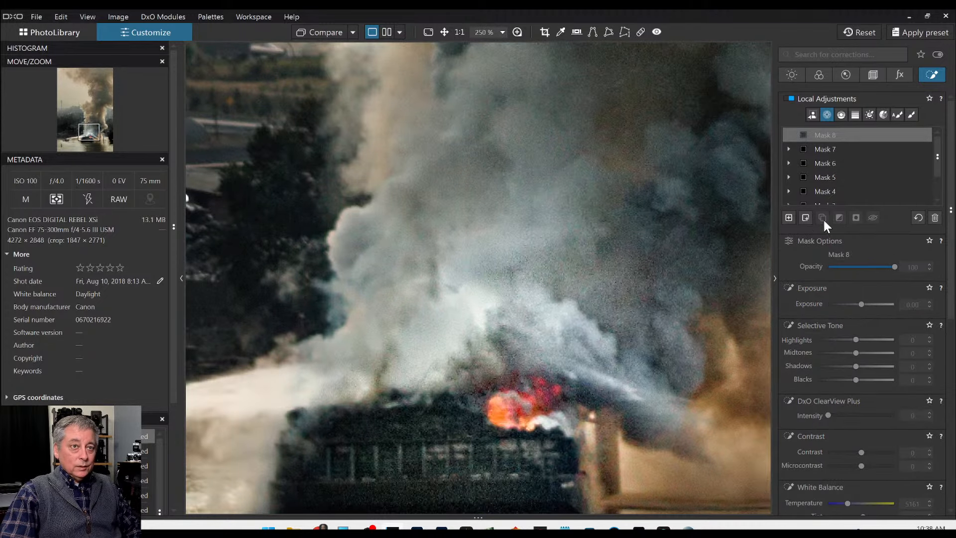
{"action": "left_click", "coordinate": [522, 420]}
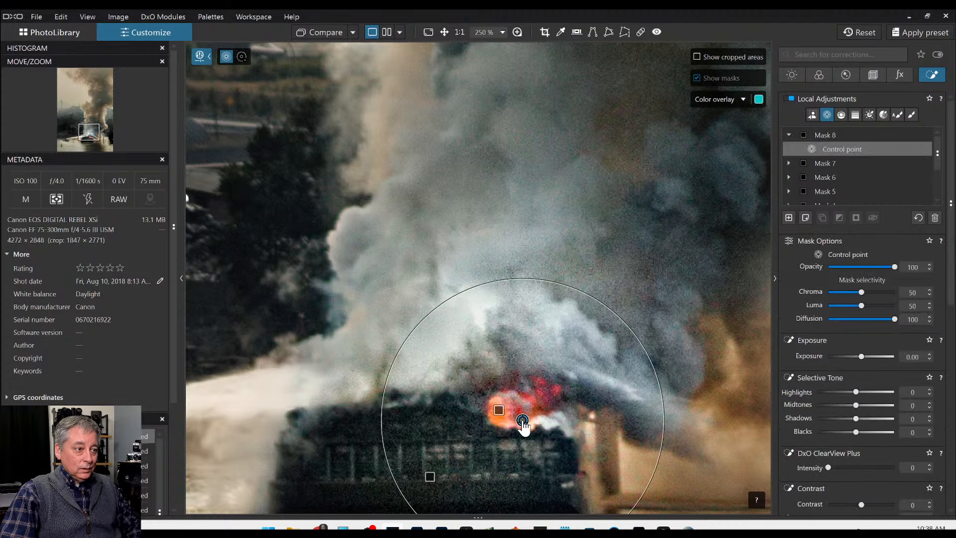
{"action": "left_click_drag", "start_coordinate": [546, 282], "coordinate": [551, 383]}
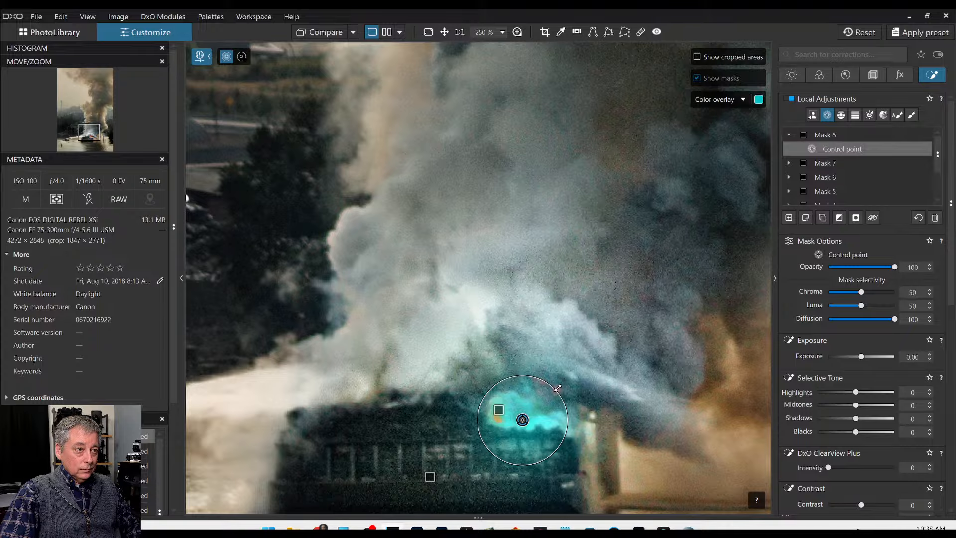
{"action": "left_click_drag", "start_coordinate": [555, 387], "coordinate": [549, 395]}
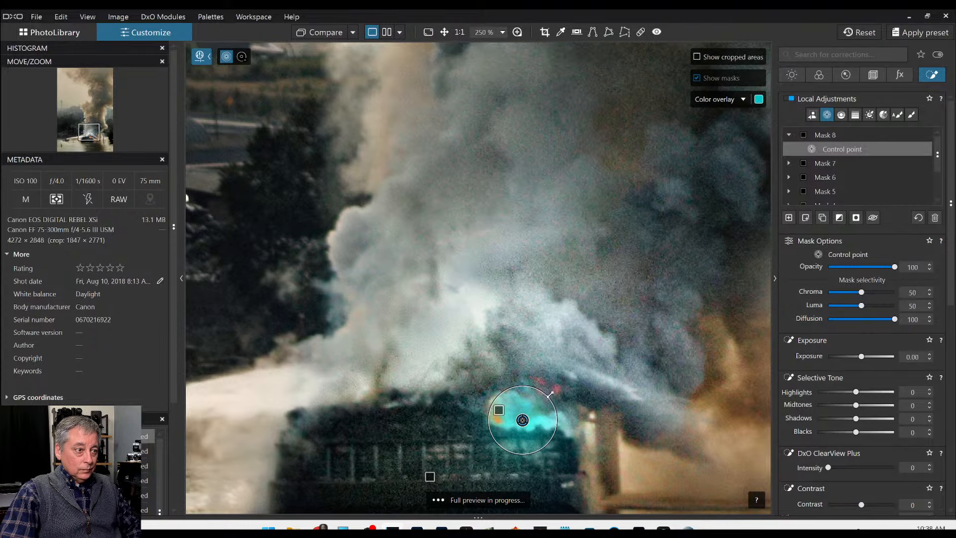
{"action": "left_click", "coordinate": [557, 389]}
{"action": "left_click", "coordinate": [540, 381]}
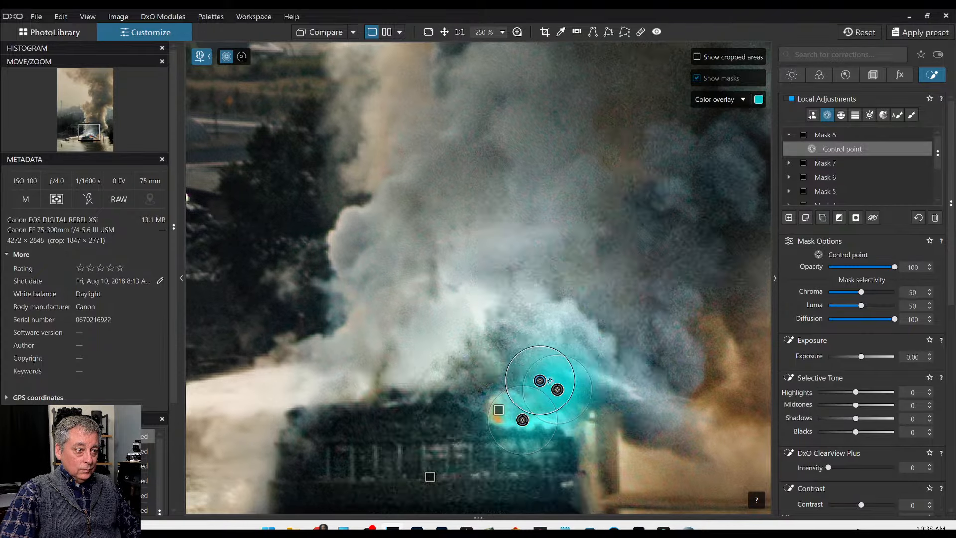
{"action": "scroll", "coordinate": [852, 381], "scroll_direction": "down", "scroll_amount": 6}
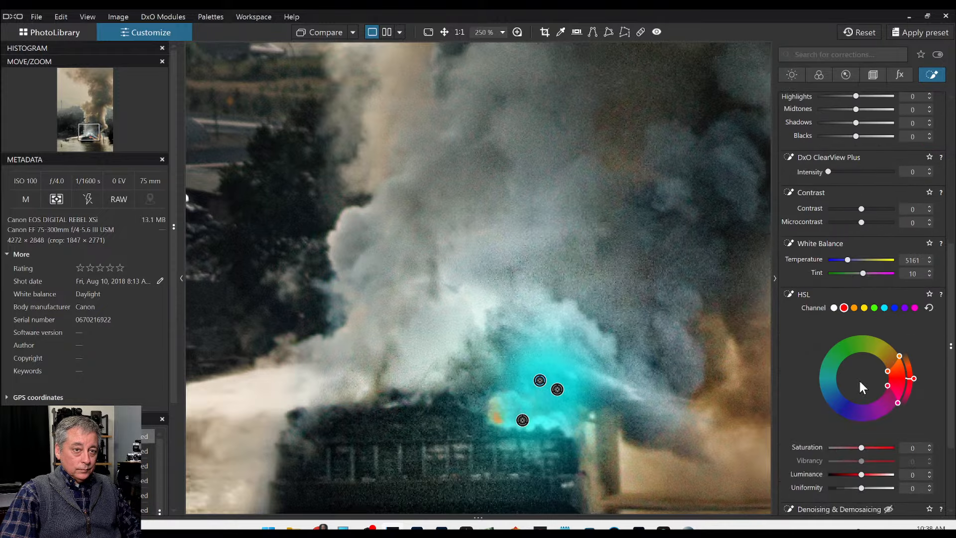
Step: Set the flame mask's HSL saturation to 43 for all channels and add a control point on the hull just below the flames
{"action": "left_click", "coordinate": [835, 281]}
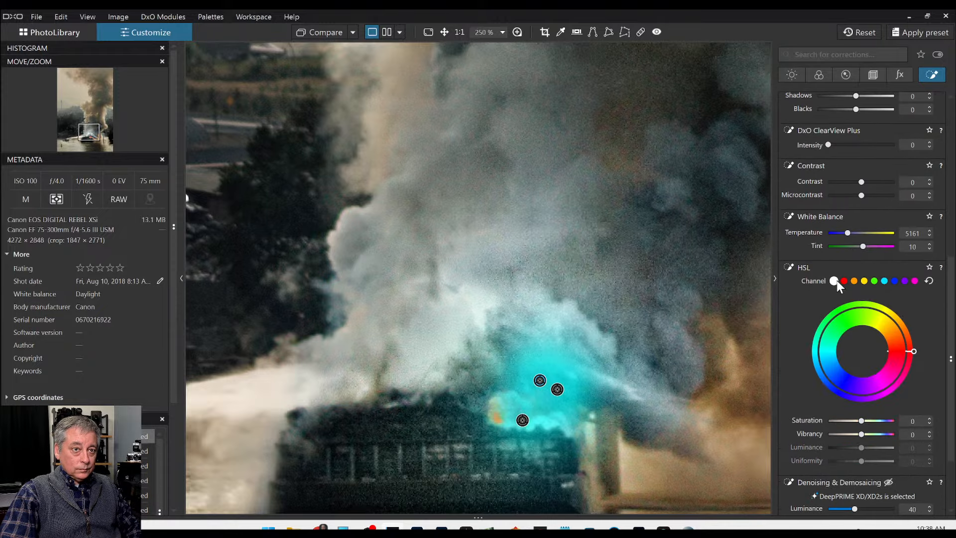
{"action": "left_click", "coordinate": [885, 422]}
{"action": "mouse_move", "coordinate": [885, 422]}
{"action": "left_mouse_down"}
{"action": "mouse_move", "coordinate": [865, 422]}
{"action": "mouse_move", "coordinate": [875, 422]}
{"action": "left_mouse_up"}
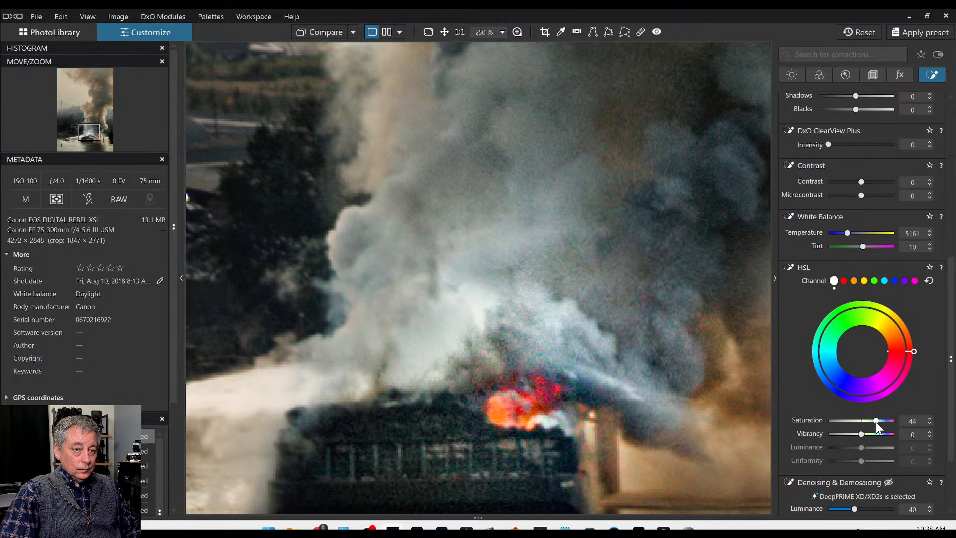
{"action": "left_click", "coordinate": [507, 444]}
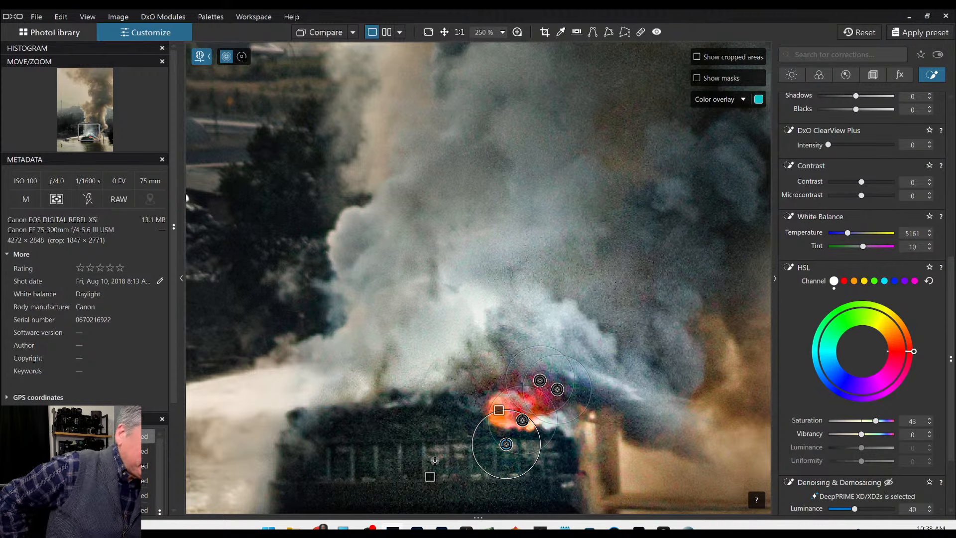
{"action": "key", "text": "space"}
Step: Compare the whole uncorrected burning-vessel photo side by side with its edited standard output, with the side panels hidden
{"action": "scroll", "coordinate": [519, 343], "scroll_direction": "down", "scroll_amount": 4}
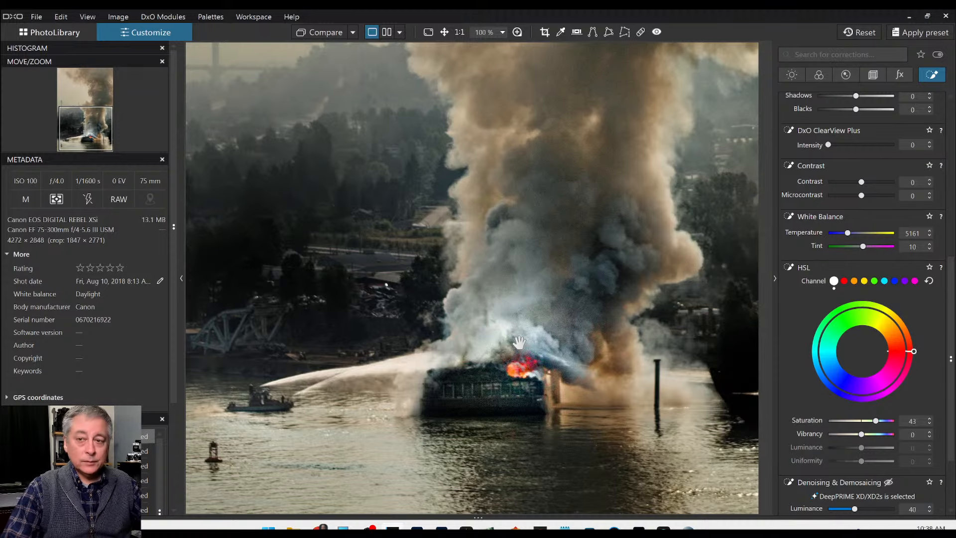
{"action": "scroll", "coordinate": [553, 369], "scroll_direction": "down", "scroll_amount": 3}
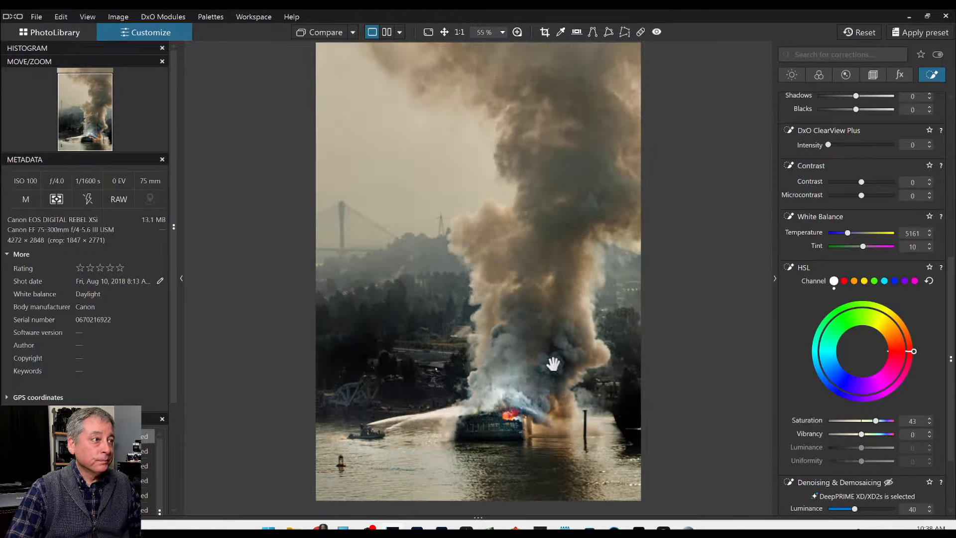
{"action": "scroll", "coordinate": [556, 365], "scroll_direction": "down", "scroll_amount": 1}
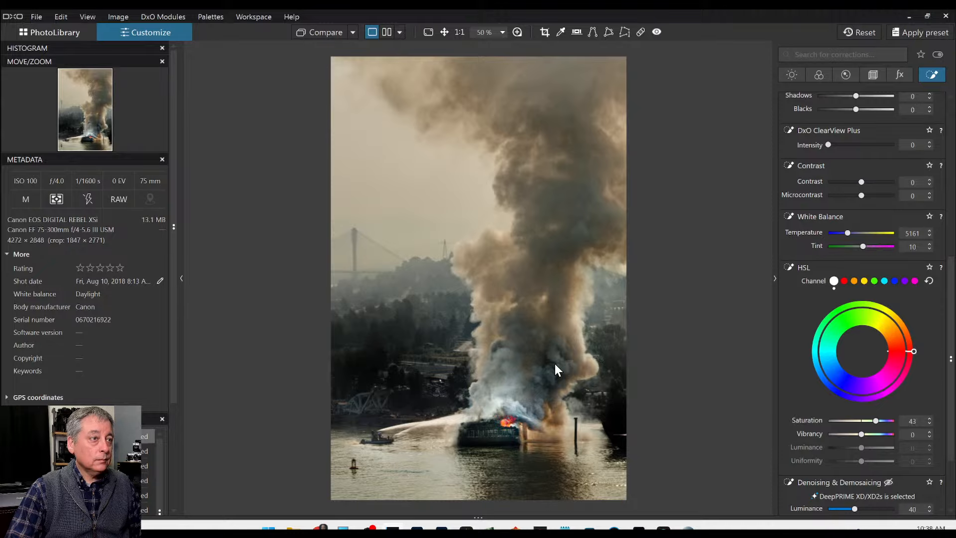
{"action": "right_click", "coordinate": [555, 364]}
{"action": "left_click", "coordinate": [618, 20]}
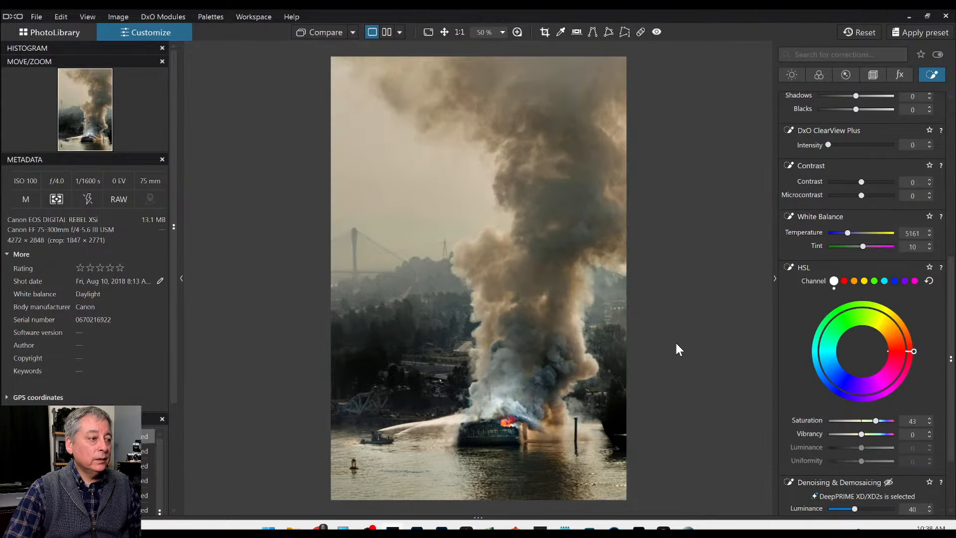
{"action": "left_click", "coordinate": [357, 33]}
{"action": "left_click", "coordinate": [356, 33]}
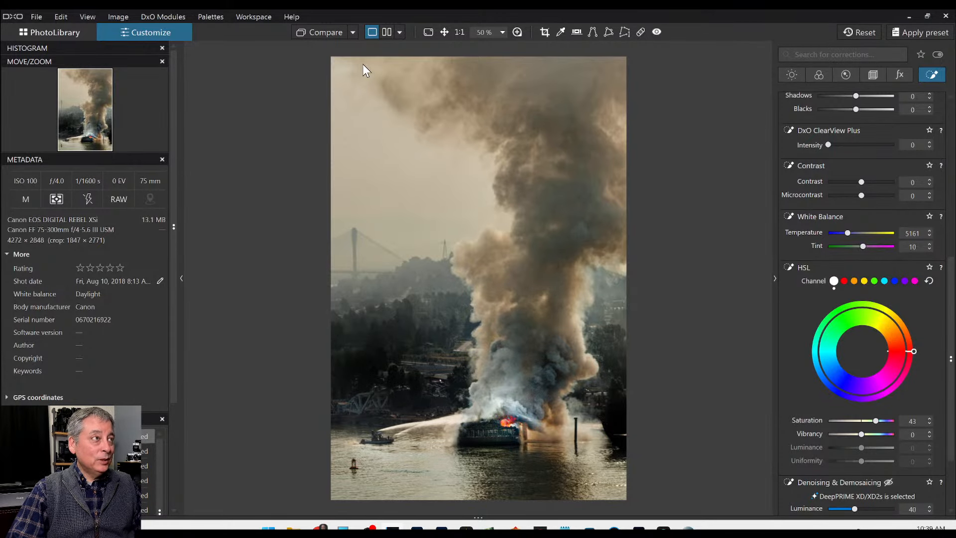
{"action": "key", "text": "d"}
{"action": "left_click", "coordinate": [352, 32]}
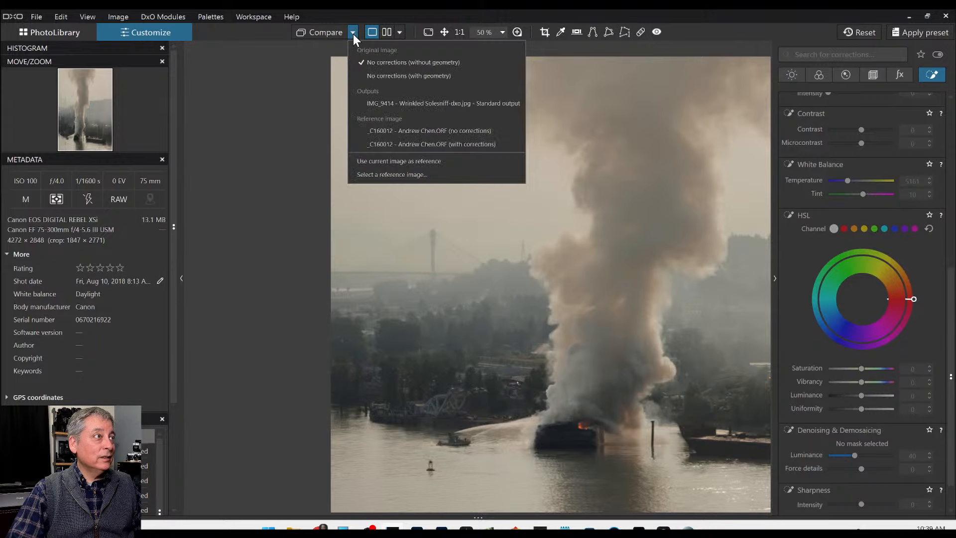
{"action": "left_click", "coordinate": [378, 104]}
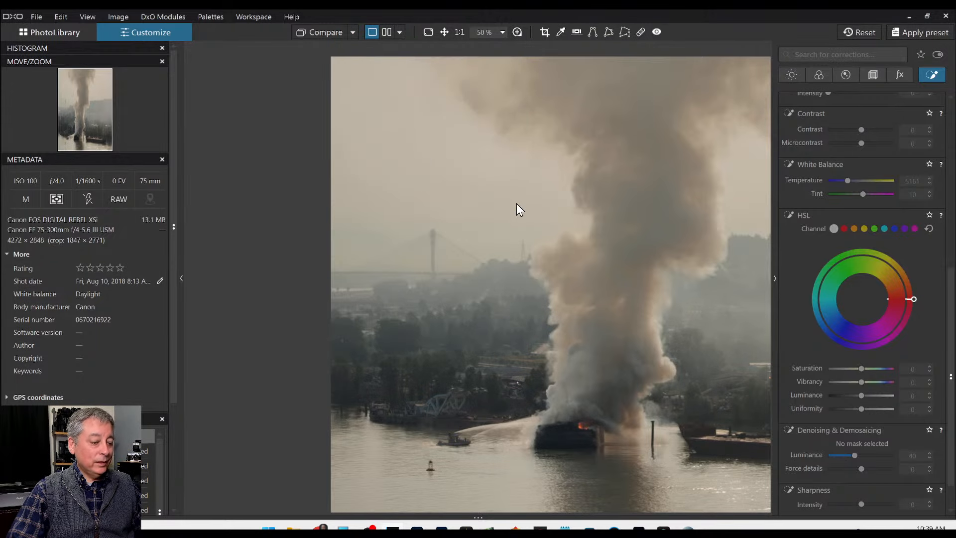
{"action": "left_click", "coordinate": [384, 33]}
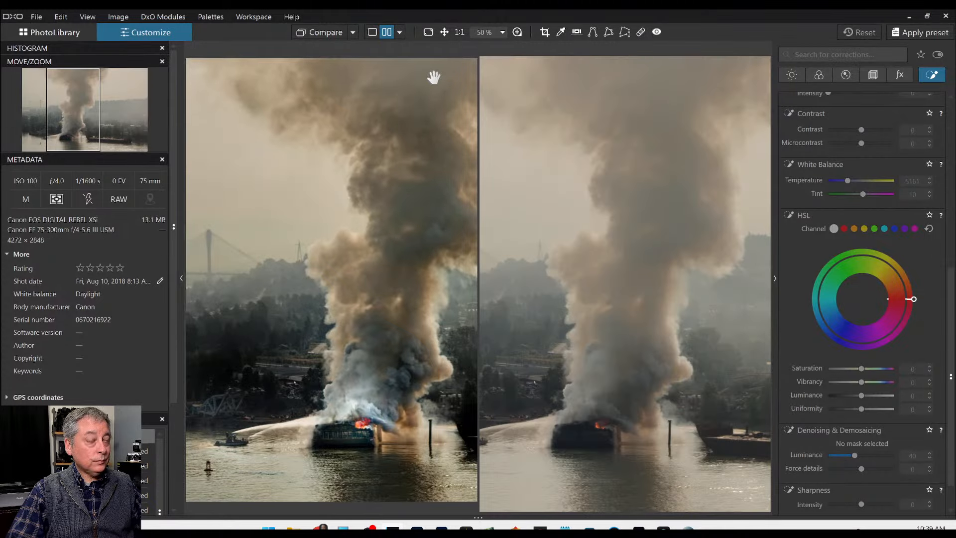
{"action": "key", "text": "Tab"}
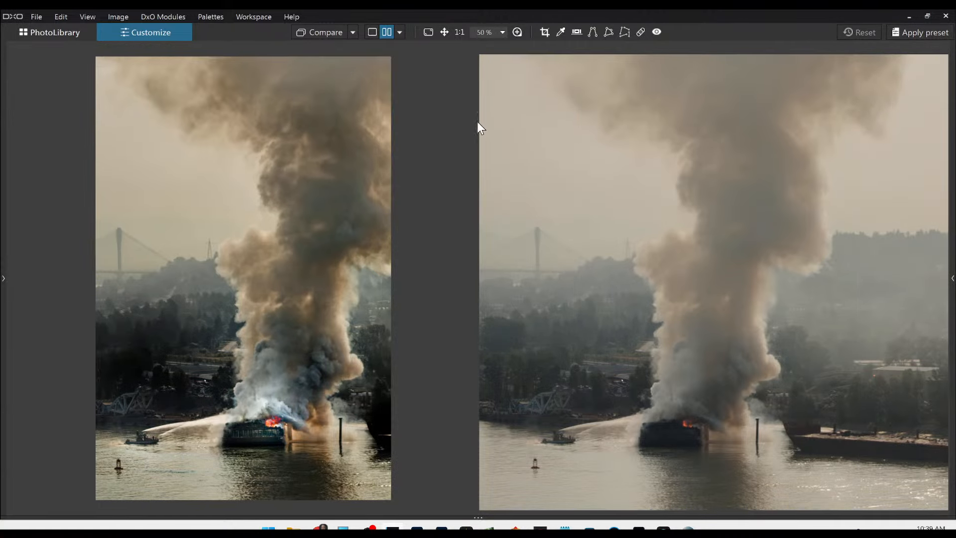
{"action": "scroll", "coordinate": [565, 216], "scroll_direction": "down", "scroll_amount": 2}
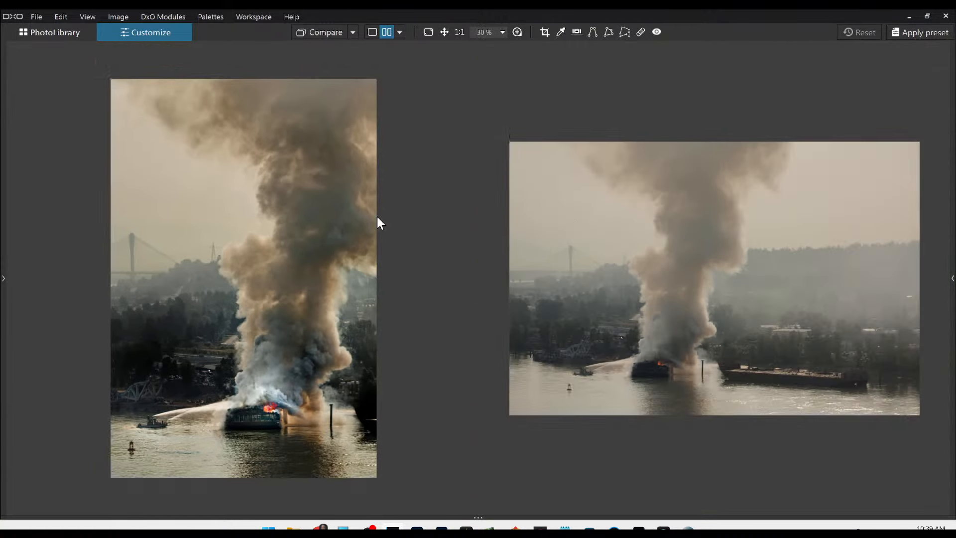
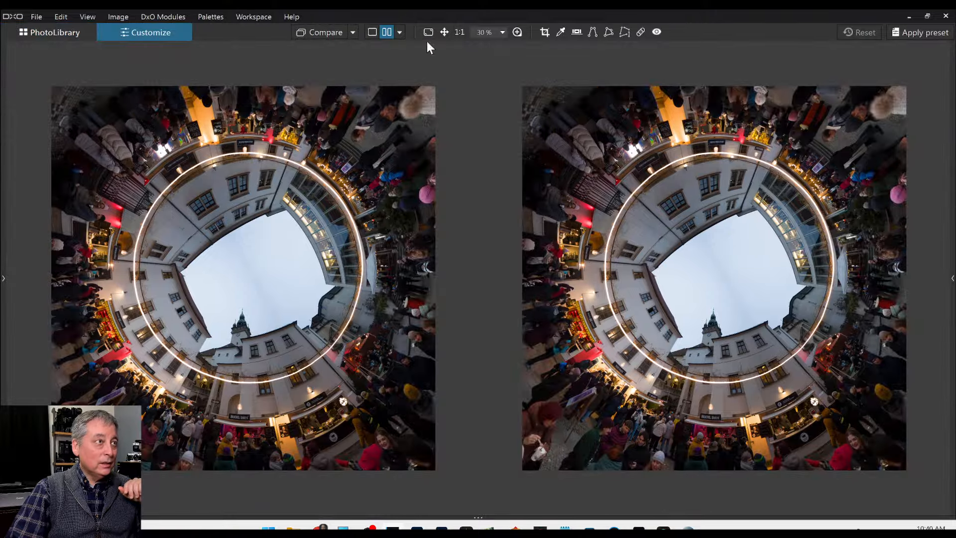
Step: Show the circular market courtyard photo in single view and apply the first default general purpose preset
{"action": "left_click", "coordinate": [372, 31]}
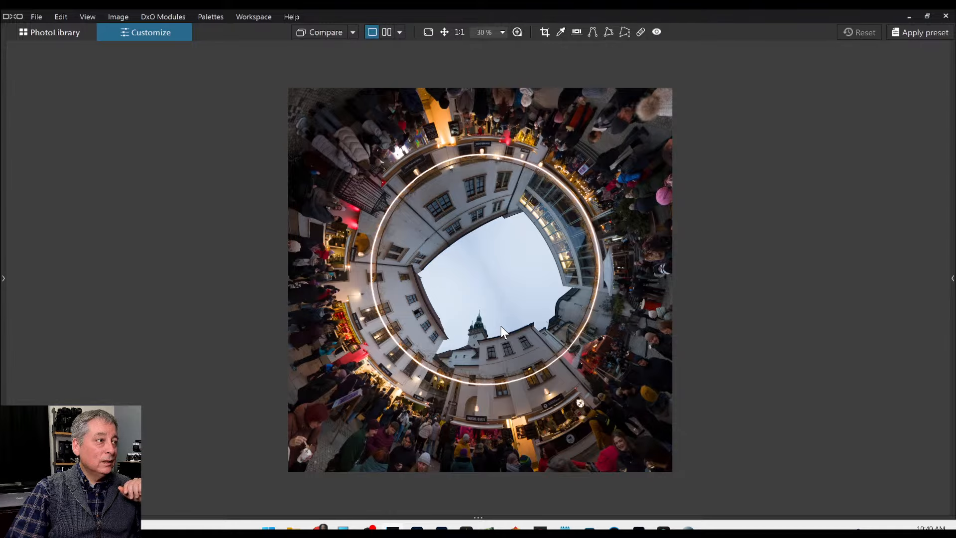
{"action": "key", "text": "F9"}
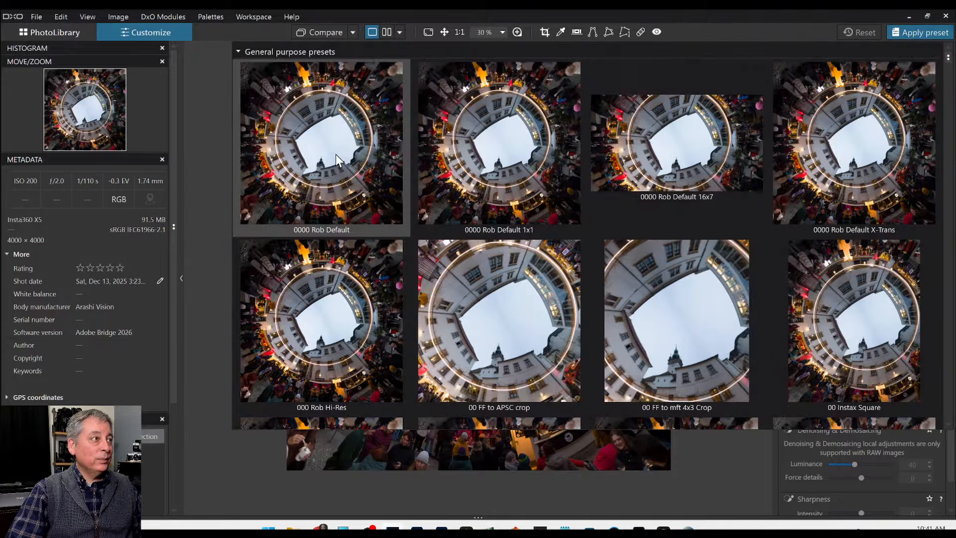
{"action": "left_click", "coordinate": [334, 154]}
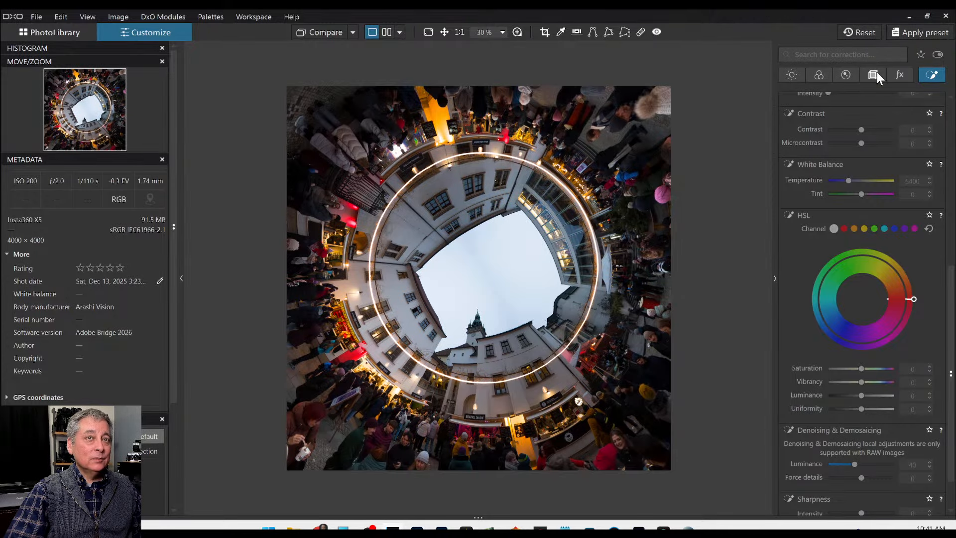
Step: Enable DxO Smart Lighting in Uniform mode and set its intensity to 66
{"action": "left_click", "coordinate": [793, 76]}
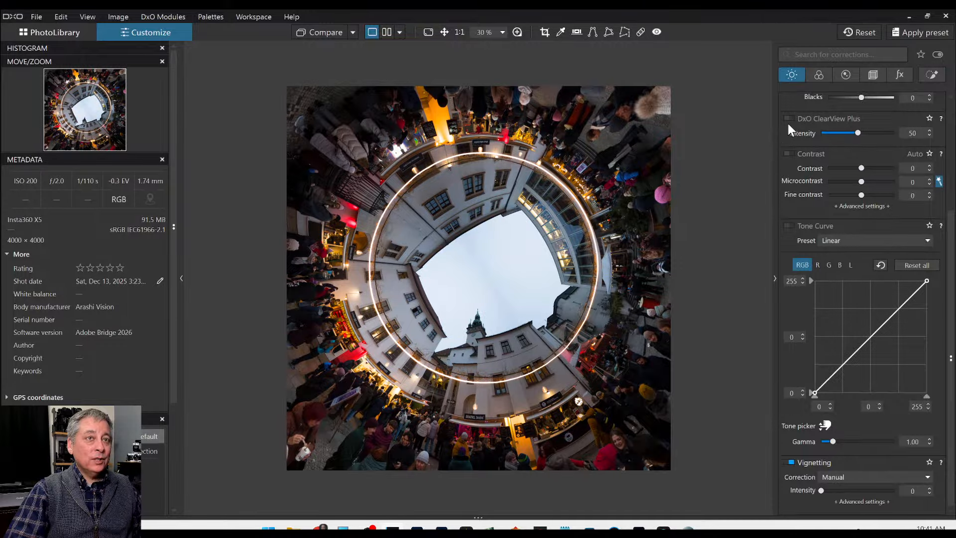
{"action": "scroll", "coordinate": [812, 211], "scroll_direction": "up", "scroll_amount": 4}
{"action": "left_click", "coordinate": [788, 136]}
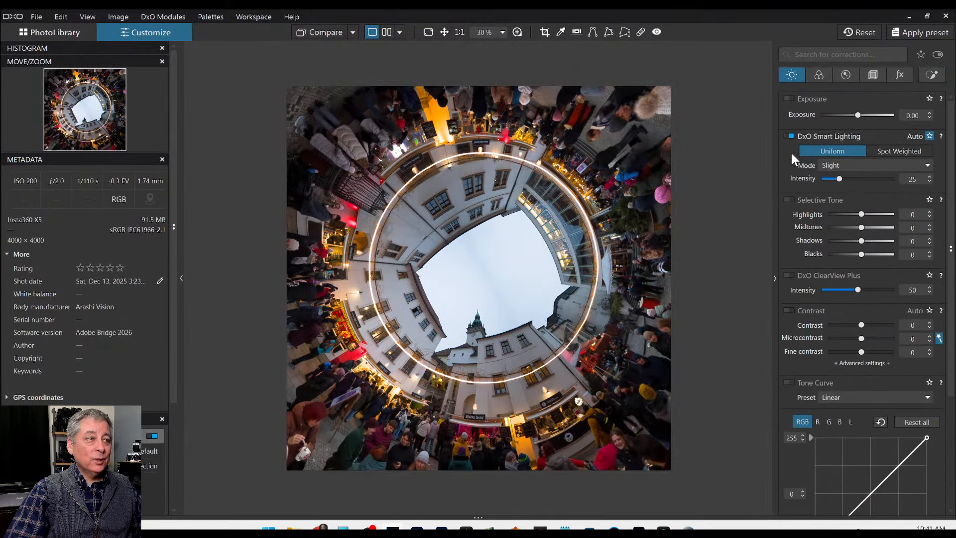
{"action": "left_click", "coordinate": [863, 178]}
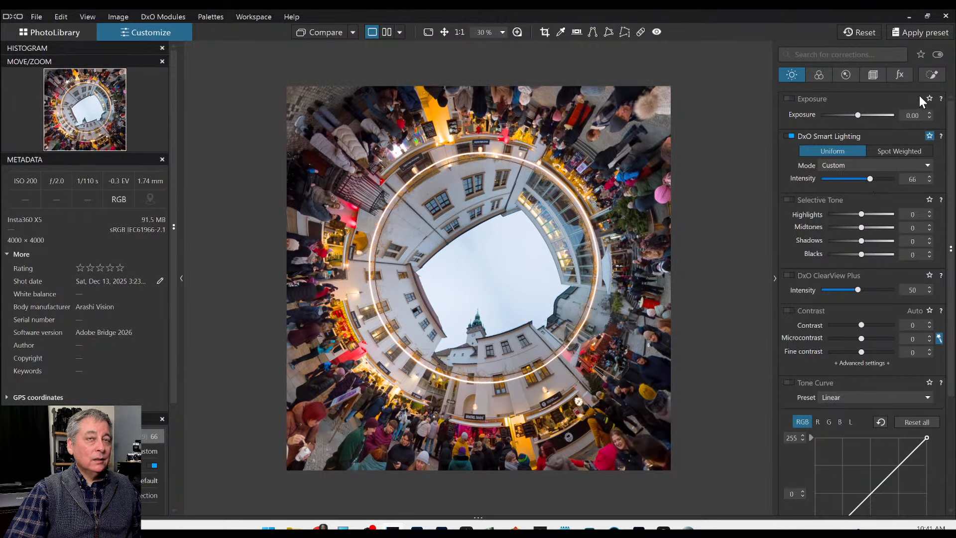
Step: Create a control point mask centred on the sky, with its radius reaching out to the ring of lights
{"action": "left_click", "coordinate": [931, 80]}
{"action": "left_click", "coordinate": [826, 114]}
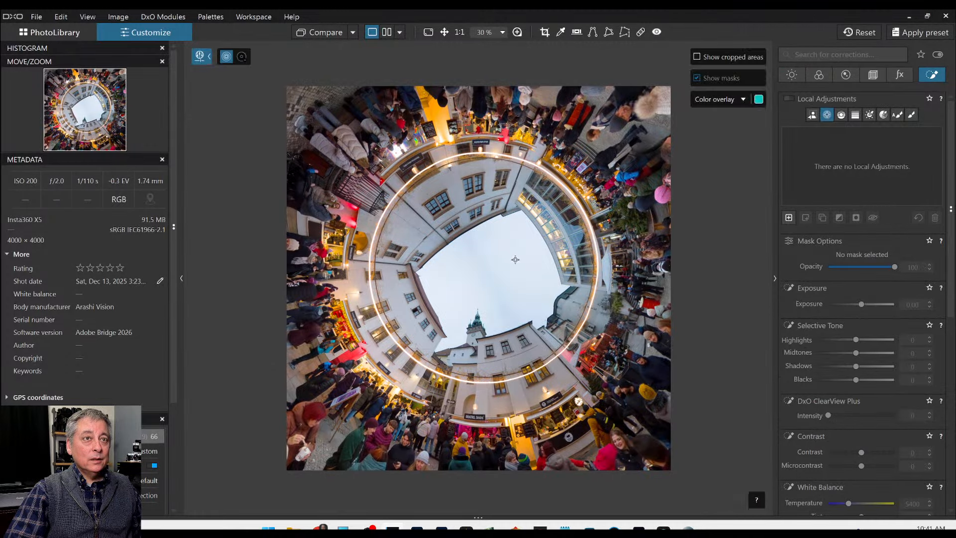
{"action": "left_click", "coordinate": [487, 272]}
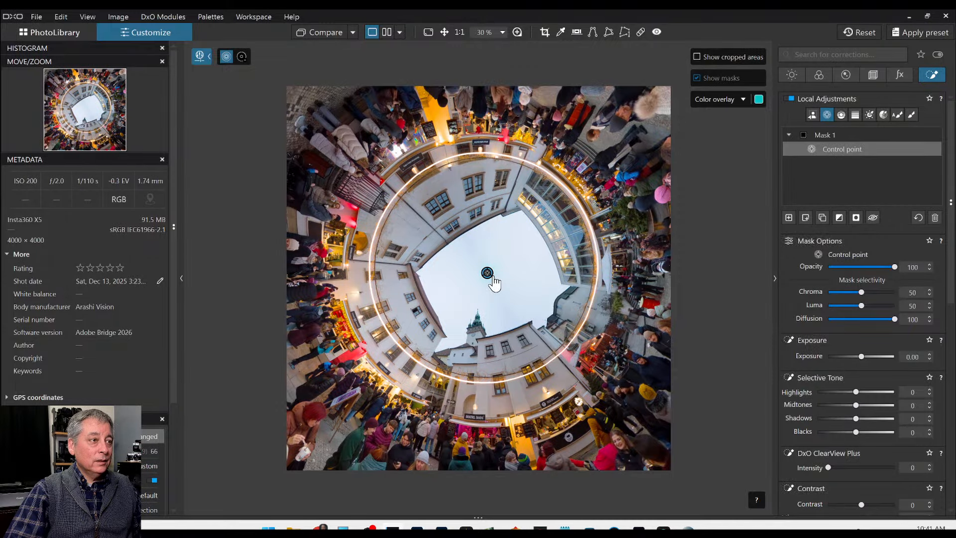
{"action": "left_click_drag", "start_coordinate": [494, 276], "coordinate": [573, 314]}
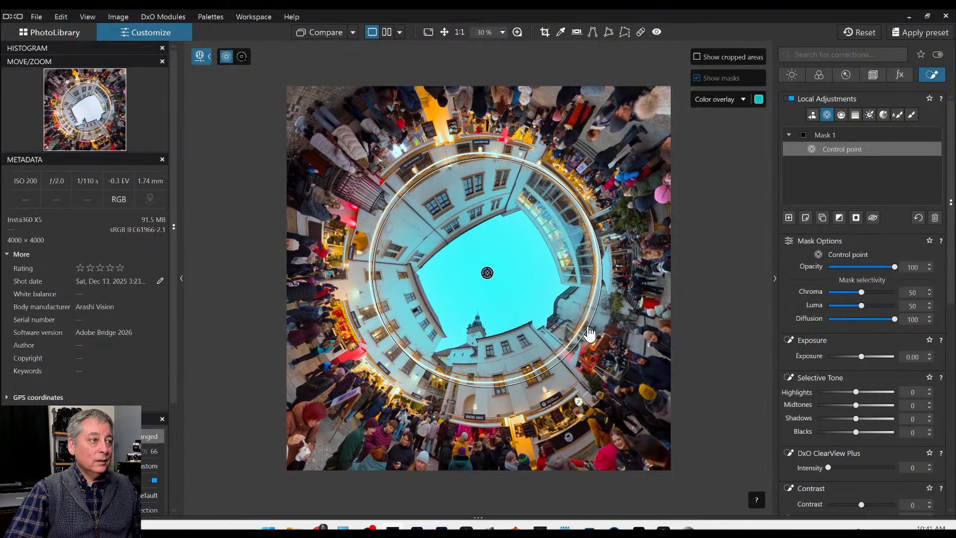
Step: Set the sky mask's ClearView Plus intensity to 58 and highlights to -19, and slightly enlarge the control point's radius
{"action": "scroll", "coordinate": [870, 455], "scroll_direction": "down", "scroll_amount": 3}
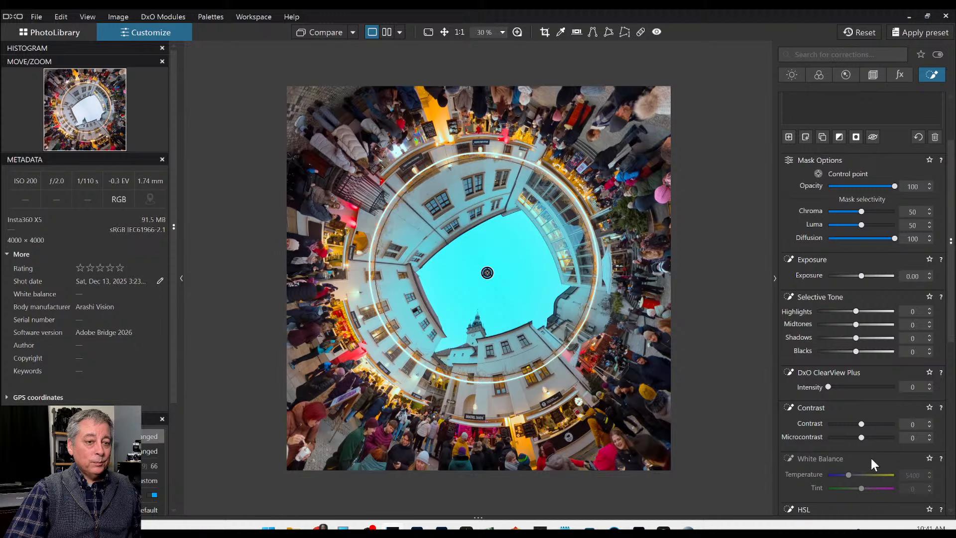
{"action": "left_click", "coordinate": [866, 386]}
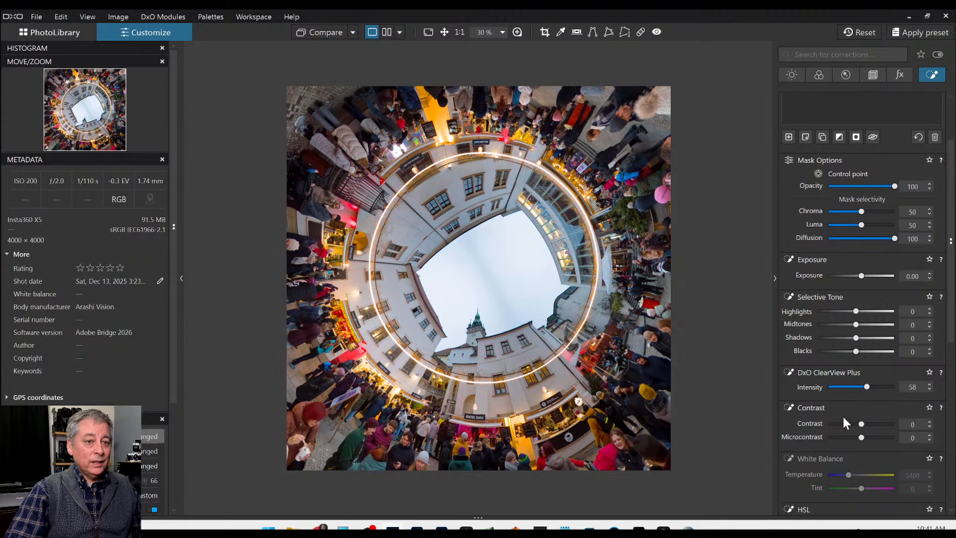
{"action": "left_click", "coordinate": [848, 312]}
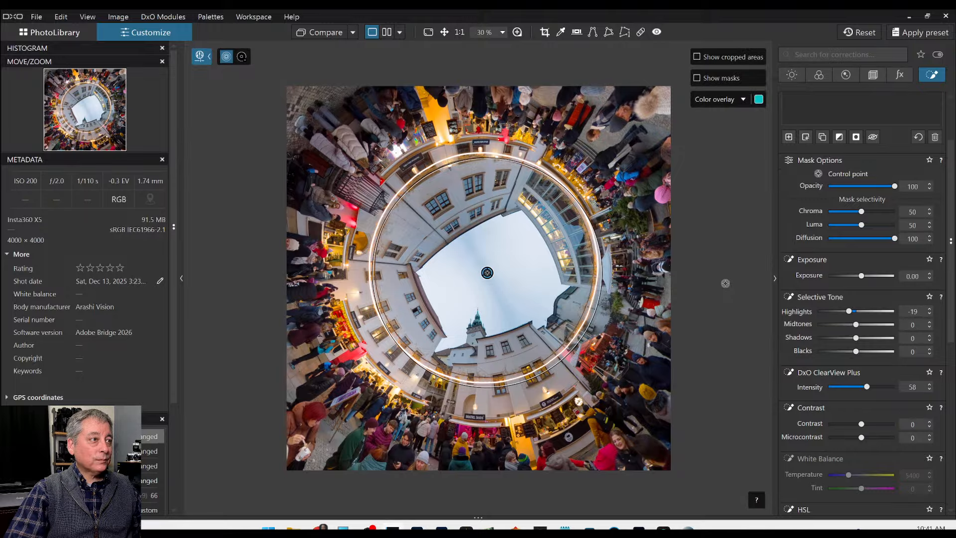
{"action": "left_click", "coordinate": [867, 338]}
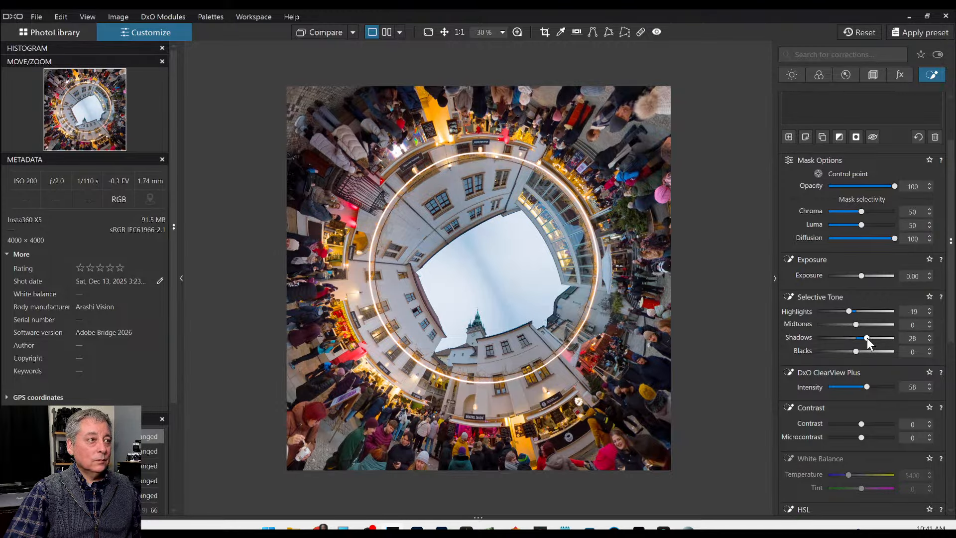
{"action": "double_click", "coordinate": [866, 338]}
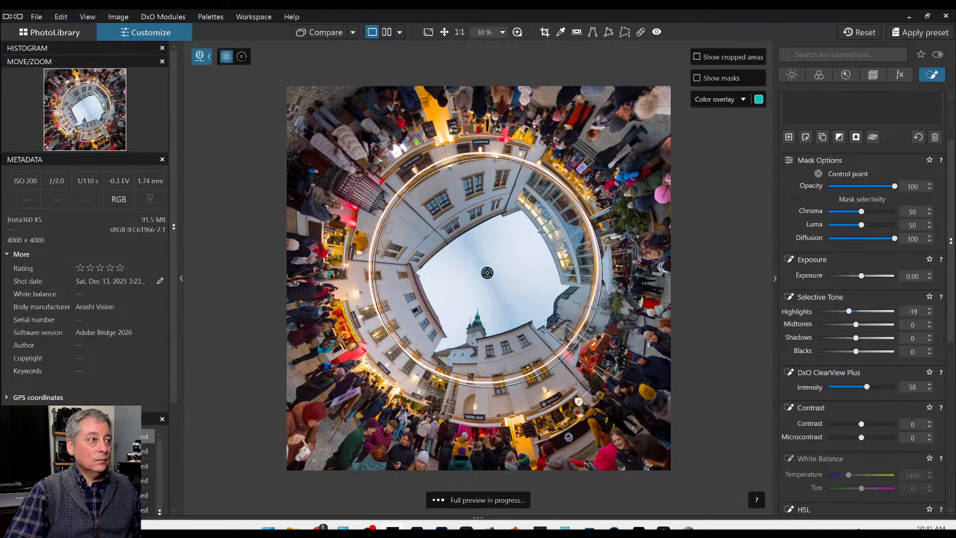
{"action": "mouse_move", "coordinate": [448, 154]}
{"action": "left_mouse_down"}
{"action": "mouse_move", "coordinate": [439, 131]}
{"action": "mouse_move", "coordinate": [448, 143]}
{"action": "left_mouse_up"}
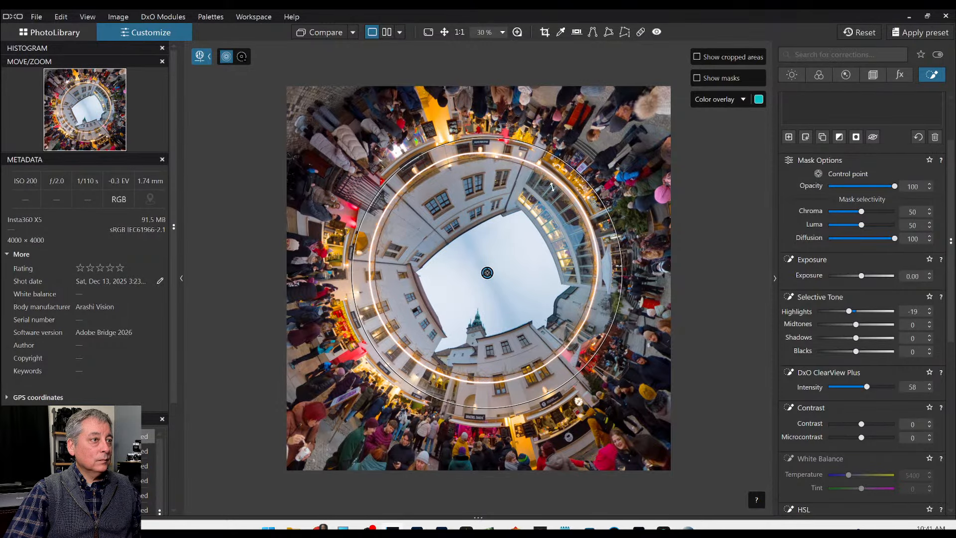
Step: Start a new empty mask and compare the edited courtyard photo with its original, alternating the two versions and showing them side by side
{"action": "left_click", "coordinate": [790, 142]}
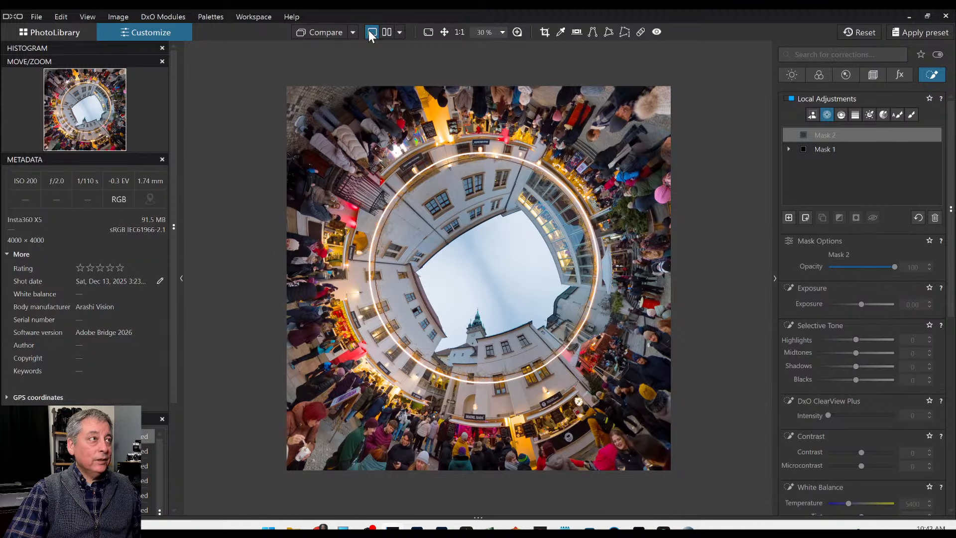
{"action": "left_click", "coordinate": [318, 30]}
{"action": "left_click", "coordinate": [317, 30]}
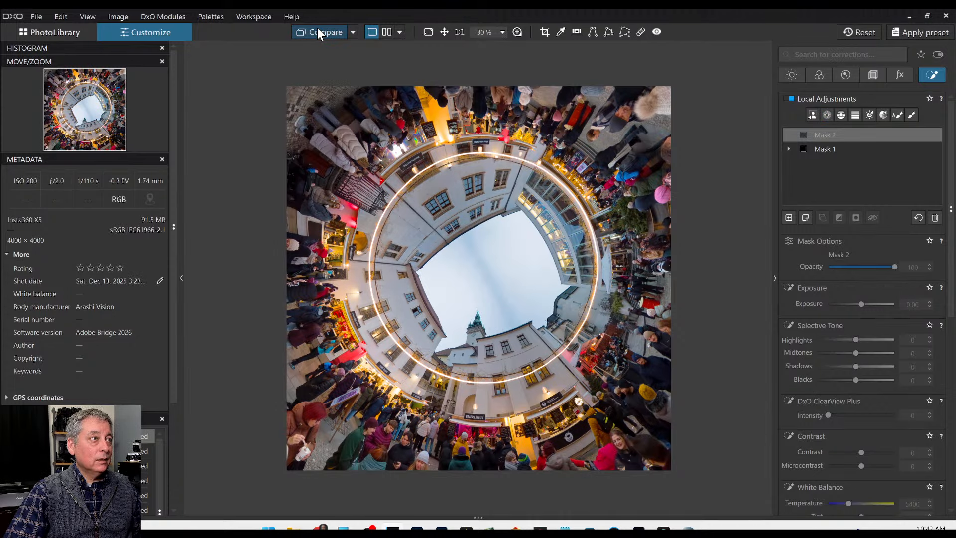
{"action": "left_click", "coordinate": [316, 31]}
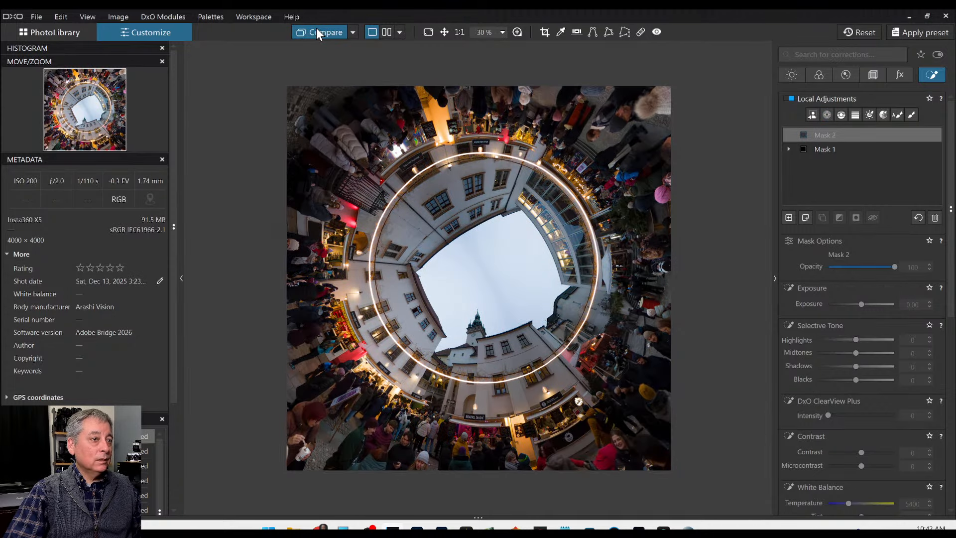
{"action": "left_click", "coordinate": [317, 30]}
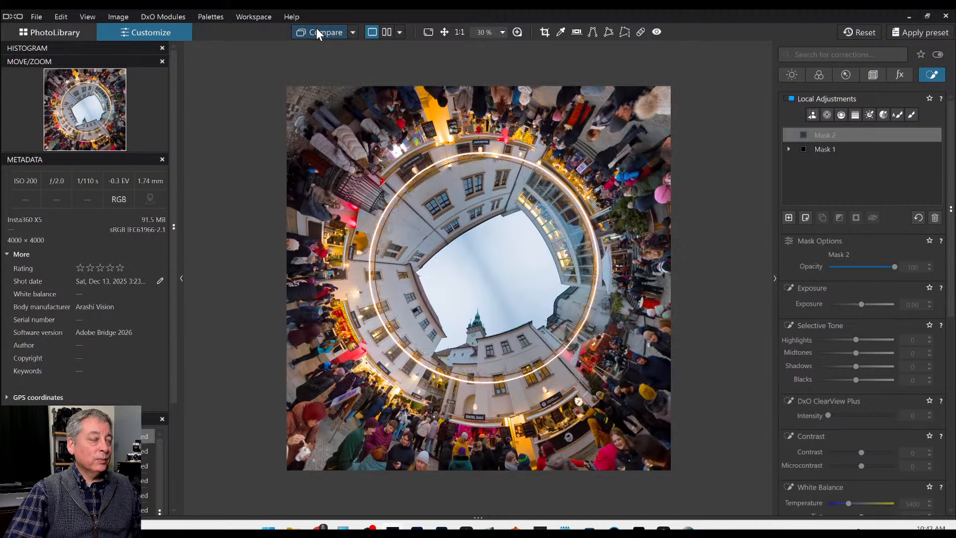
{"action": "left_click", "coordinate": [316, 31]}
{"action": "left_click", "coordinate": [316, 31]}
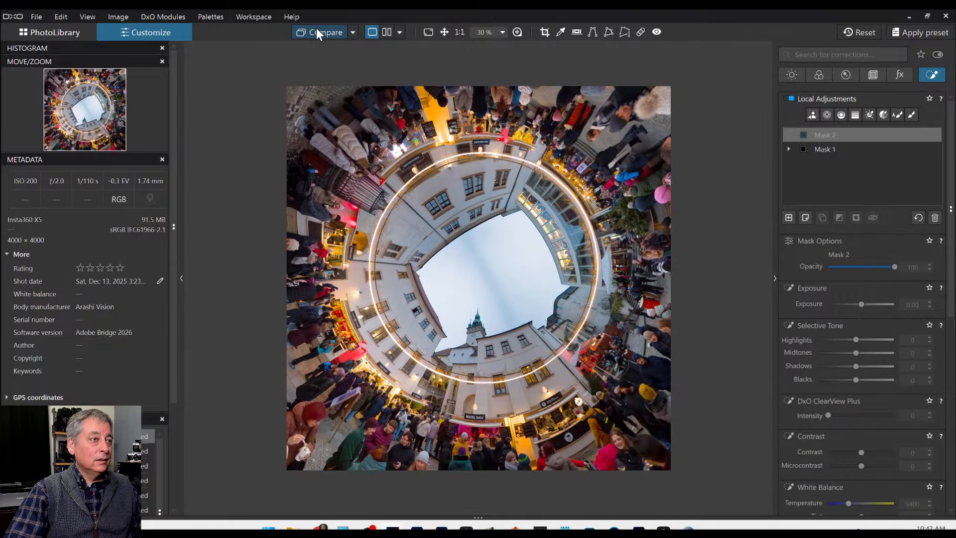
{"action": "left_click", "coordinate": [386, 34]}
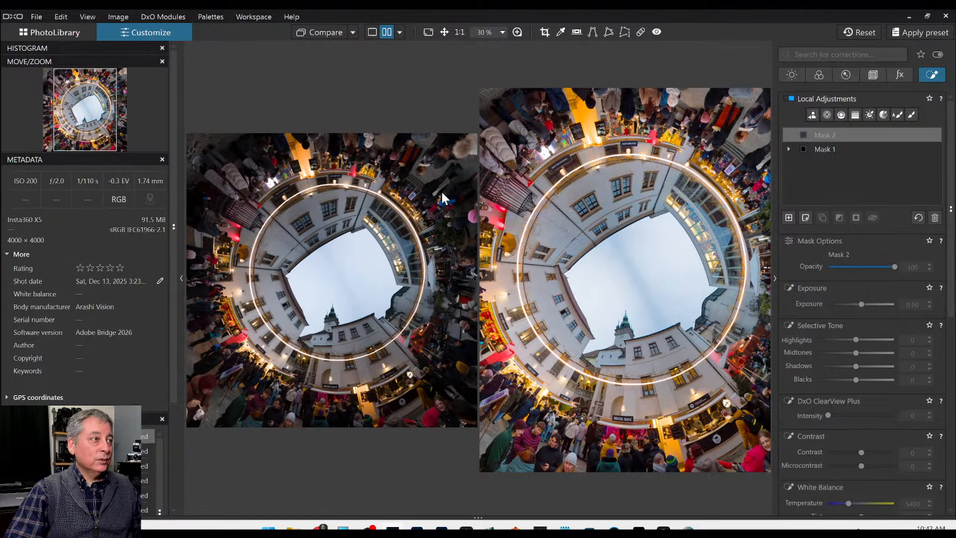
Step: Compare the original and edited courtyard photos side by side in full, with the side palettes hidden
{"action": "scroll", "coordinate": [626, 243], "scroll_direction": "down", "scroll_amount": 1}
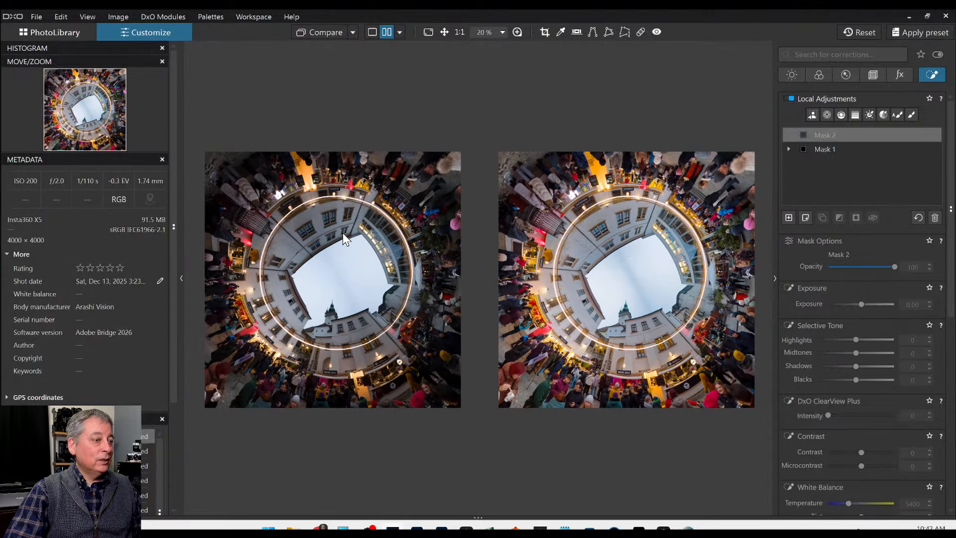
{"action": "key", "text": "Tab"}
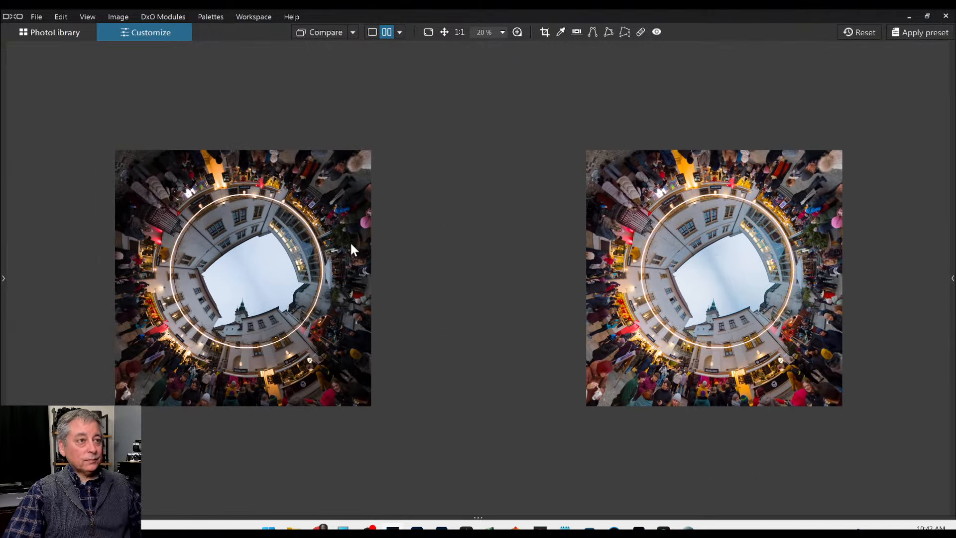
{"action": "scroll", "coordinate": [351, 249], "scroll_direction": "up", "scroll_amount": 2}
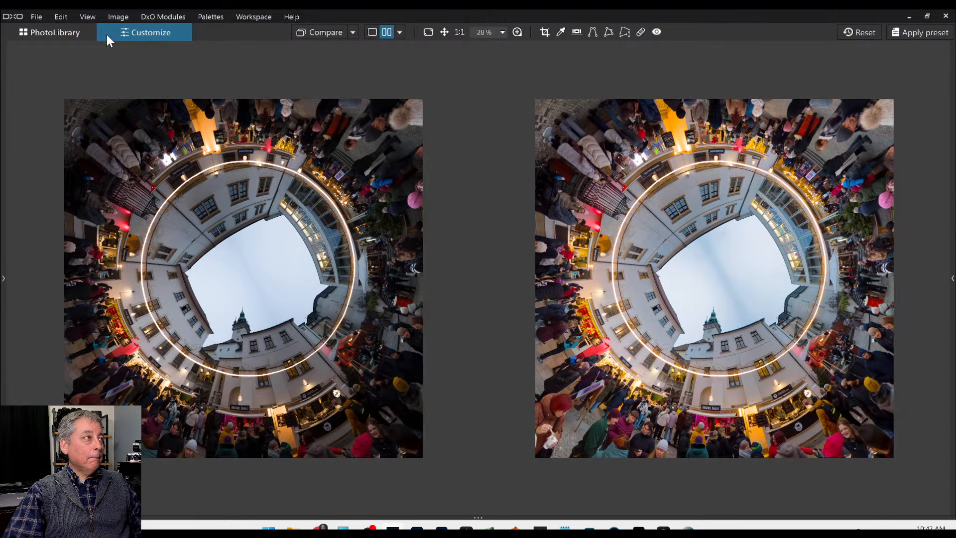
Step: Select the wooden gabled house photo from the photo library and show the whole picture as a single image
{"action": "left_click", "coordinate": [77, 31]}
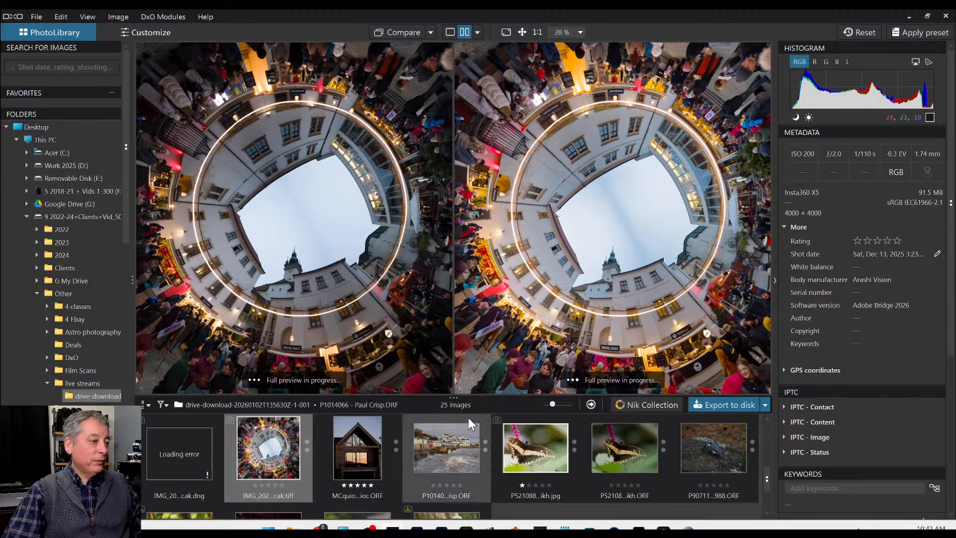
{"action": "left_click", "coordinate": [371, 456]}
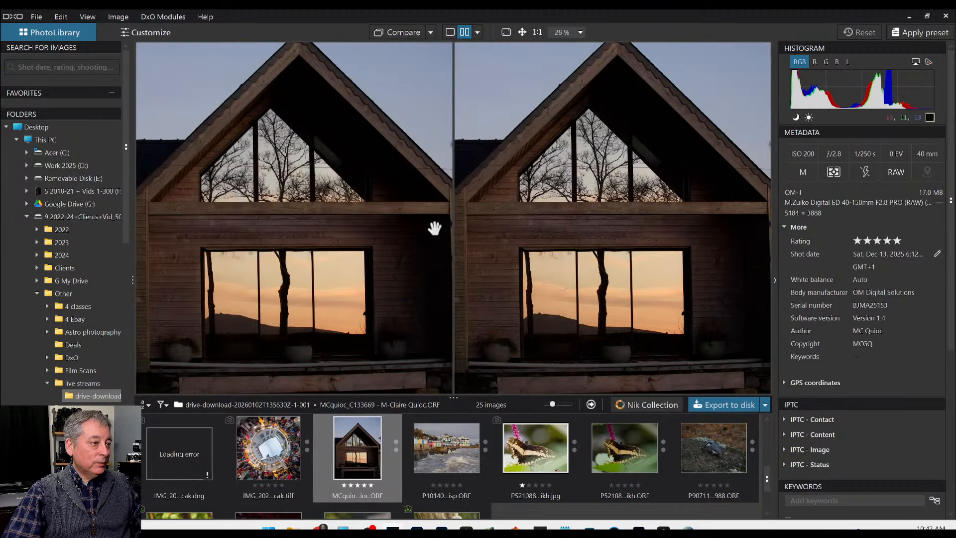
{"action": "left_click", "coordinate": [450, 32]}
{"action": "scroll", "coordinate": [480, 302], "scroll_direction": "down", "scroll_amount": 2}
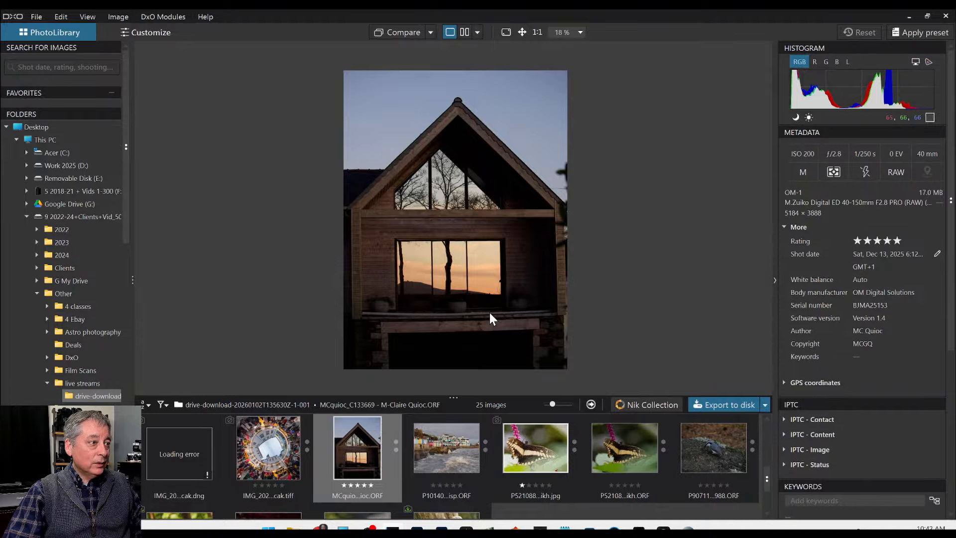
{"action": "scroll", "coordinate": [490, 313], "scroll_direction": "up", "scroll_amount": 1}
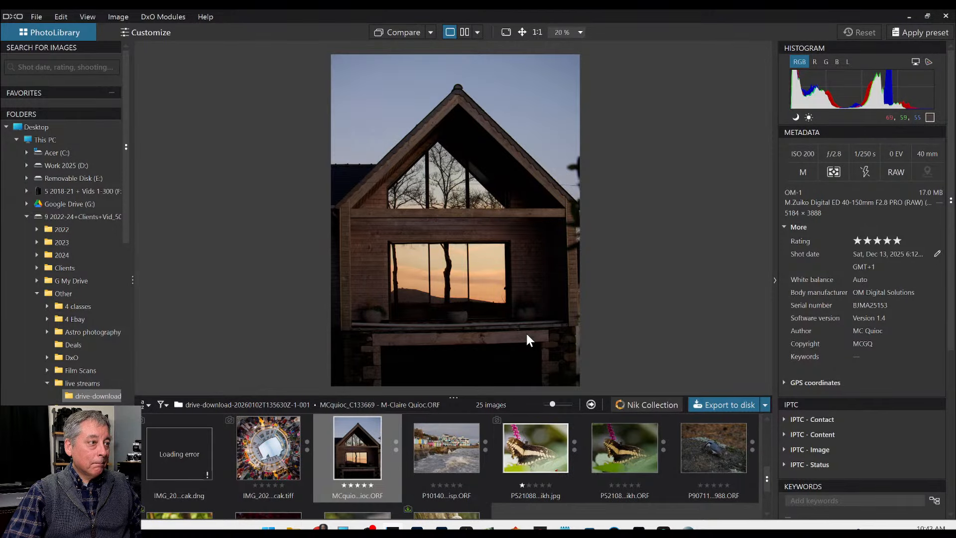
Step: Open the house photo for customizing, apply the first general purpose default preset, and bring back the side palettes
{"action": "double_click", "coordinate": [360, 467]}
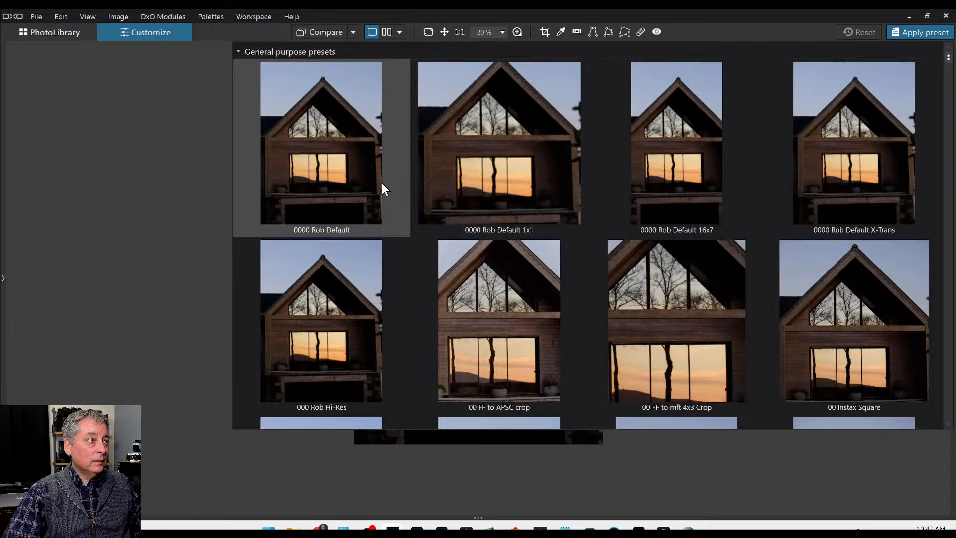
{"action": "left_click", "coordinate": [381, 183]}
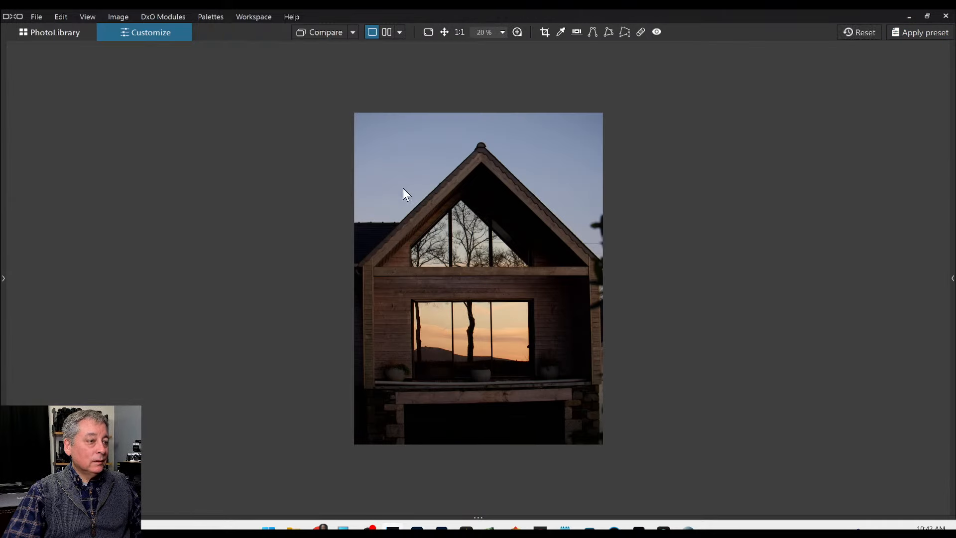
{"action": "key", "text": "F9"}
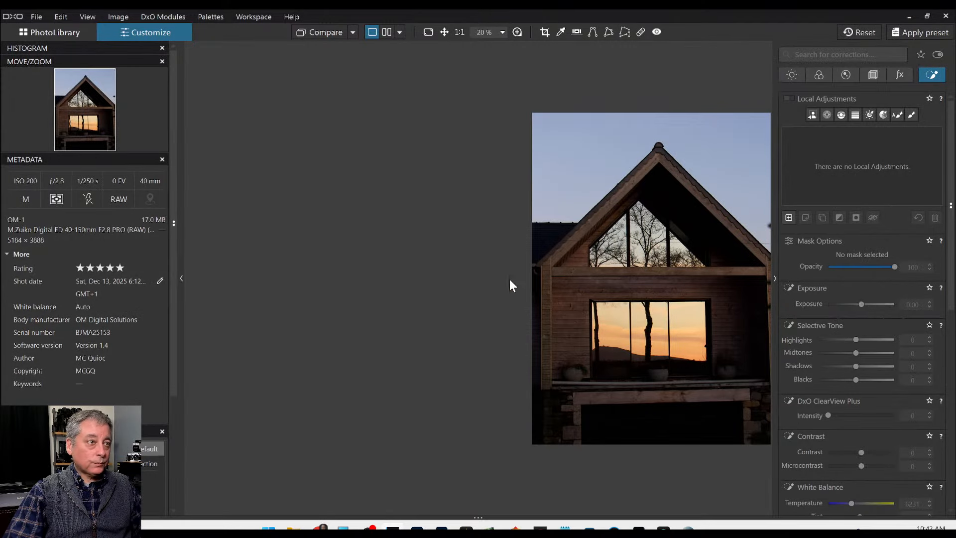
Step: Enable automatic perspective correction on the house photo and set its Up / Down value to -20
{"action": "scroll", "coordinate": [483, 294], "scroll_direction": "up", "scroll_amount": 2}
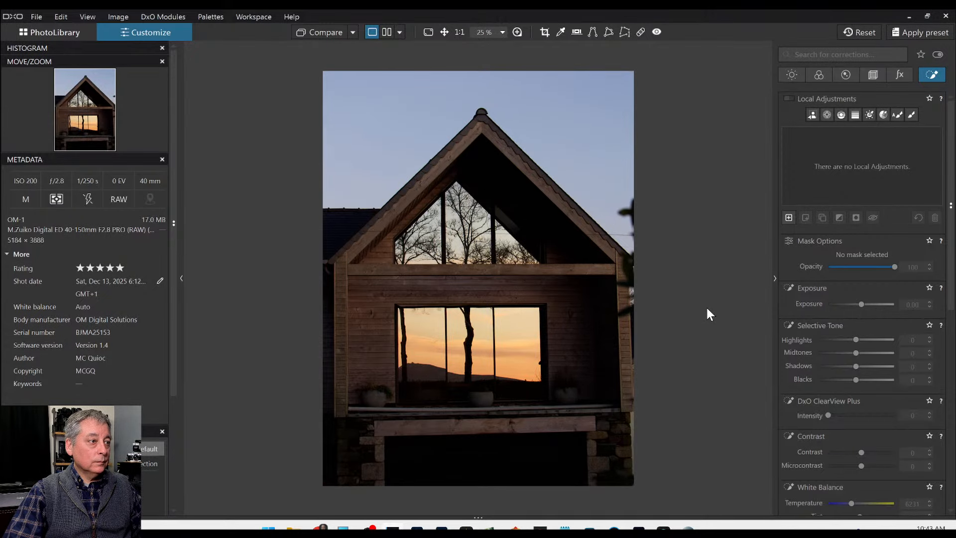
{"action": "scroll", "coordinate": [550, 367], "scroll_direction": "up", "scroll_amount": 5}
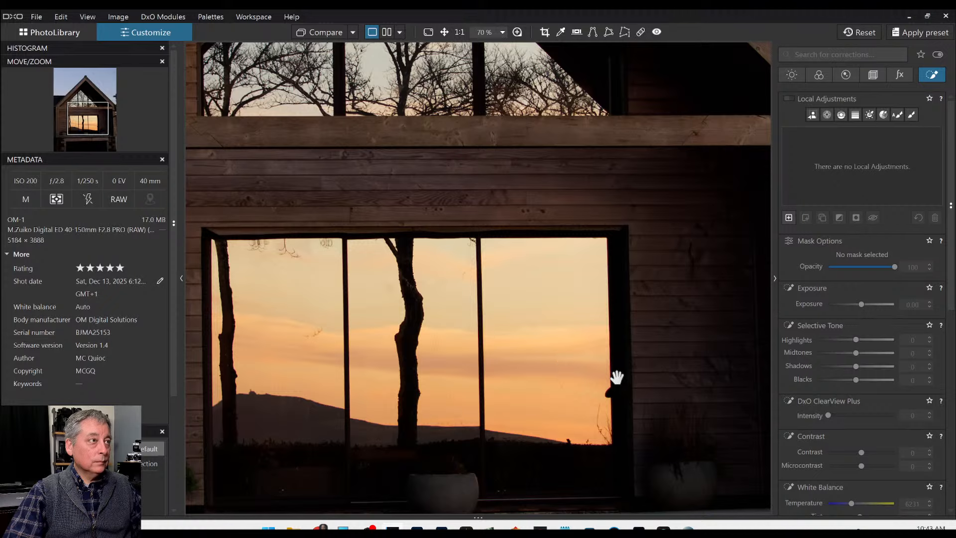
{"action": "left_click_drag", "start_coordinate": [446, 309], "coordinate": [577, 331]}
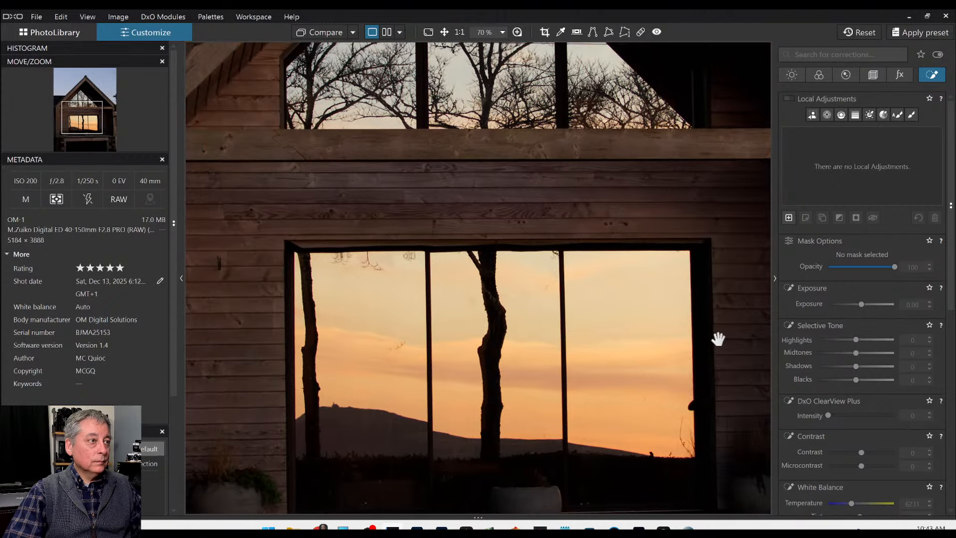
{"action": "scroll", "coordinate": [717, 339], "scroll_direction": "down", "scroll_amount": 3}
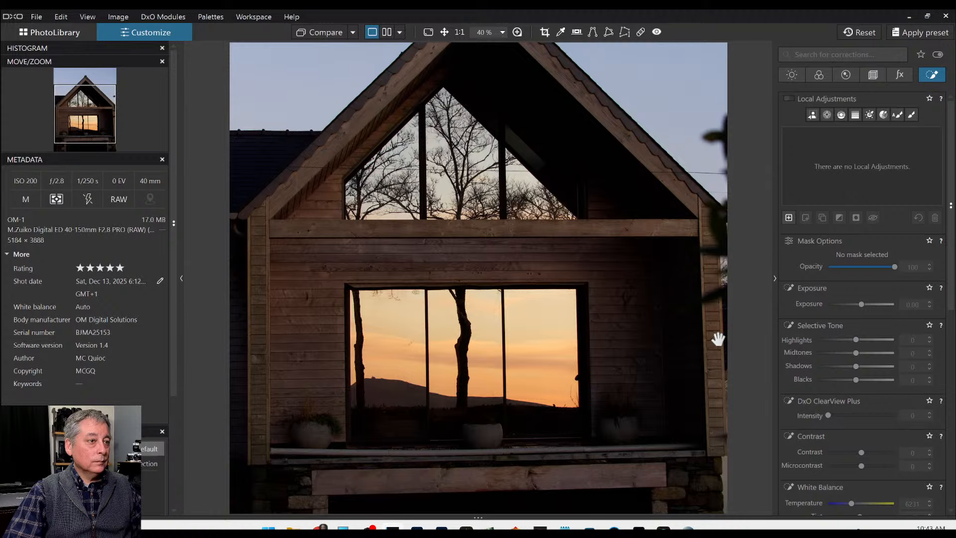
{"action": "left_click", "coordinate": [872, 75]}
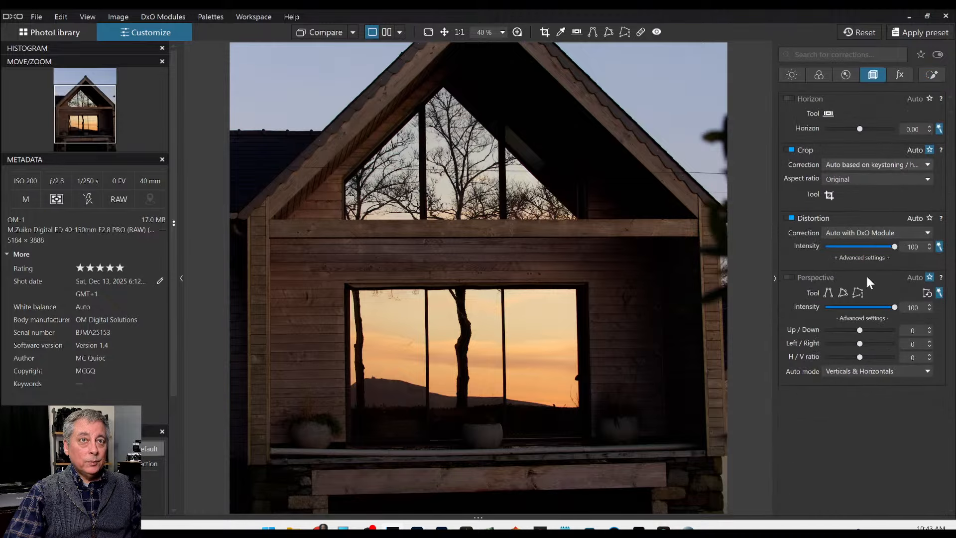
{"action": "left_click", "coordinate": [790, 277]}
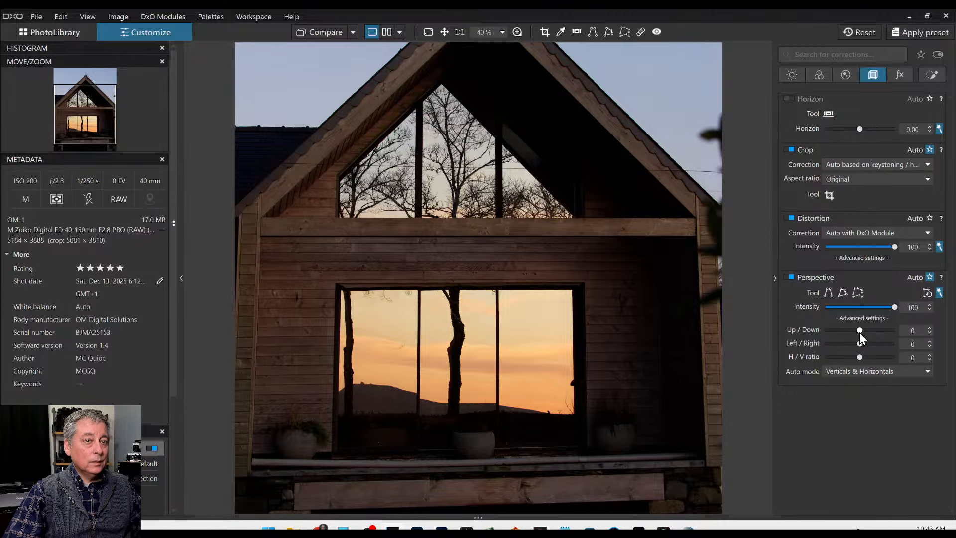
{"action": "scroll", "coordinate": [859, 333], "scroll_direction": "down", "scroll_amount": 2}
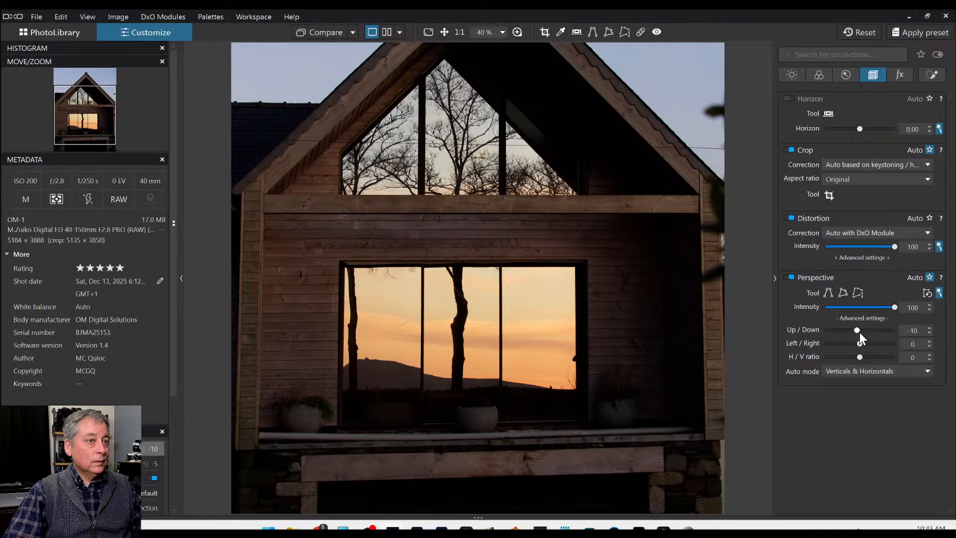
{"action": "scroll", "coordinate": [859, 333], "scroll_direction": "down", "scroll_amount": 2}
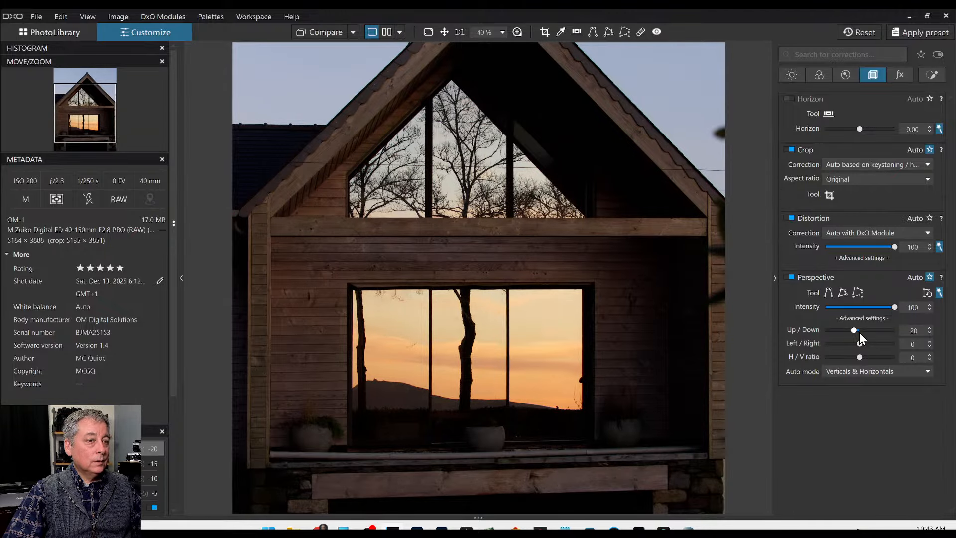
Step: Crop the house photo to a 1 × 1 frame of about 2665 × 2665 px around the upper and lower windows
{"action": "left_click", "coordinate": [544, 32]}
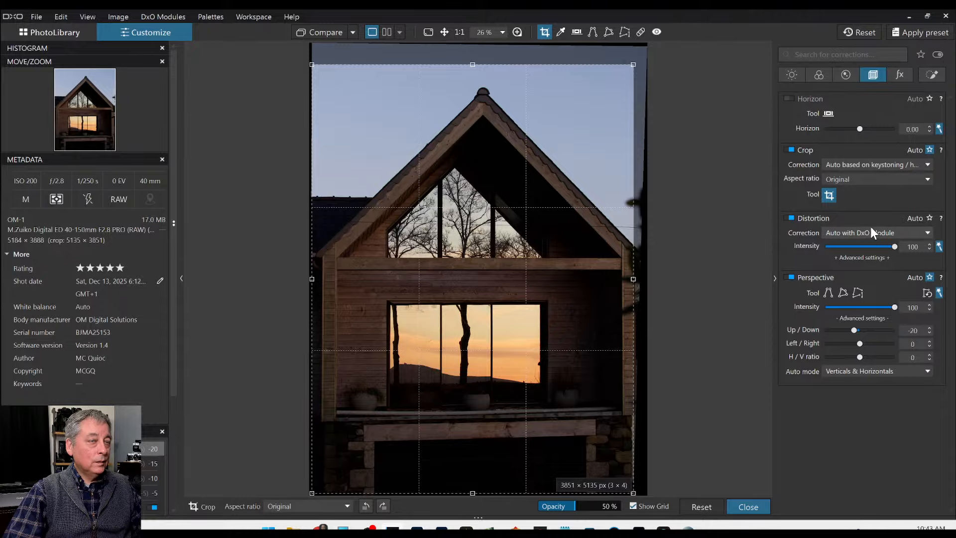
{"action": "left_click", "coordinate": [864, 179]}
{"action": "left_click", "coordinate": [852, 221]}
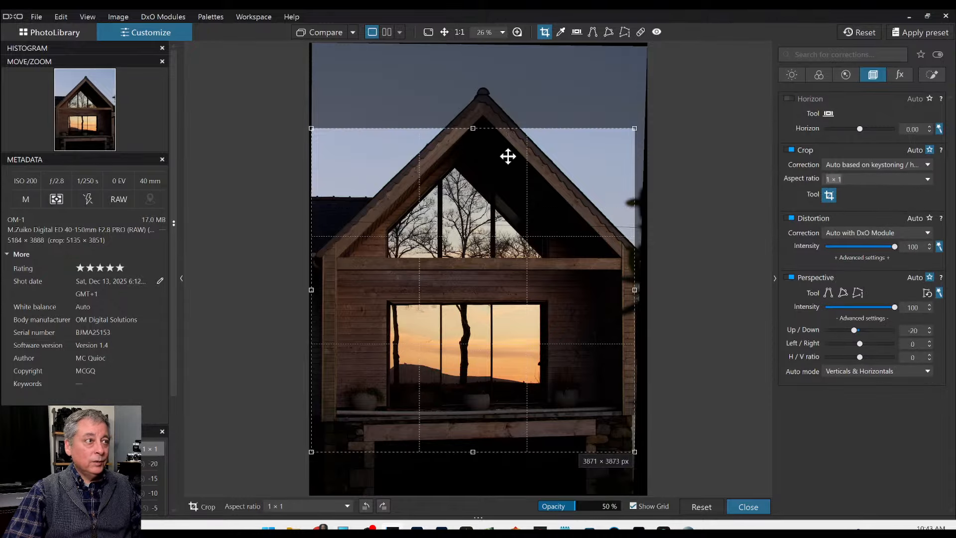
{"action": "left_click_drag", "start_coordinate": [473, 130], "coordinate": [489, 236]}
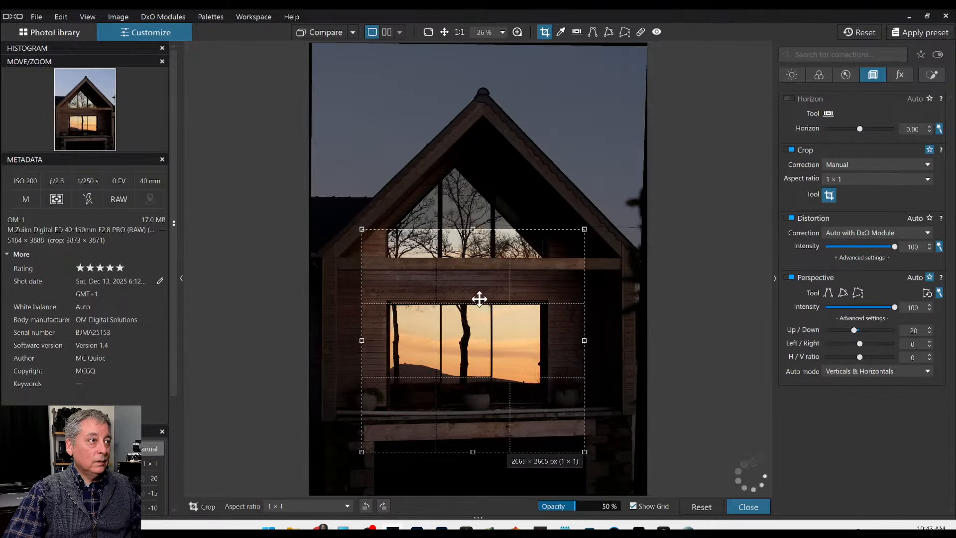
{"action": "left_click_drag", "start_coordinate": [473, 363], "coordinate": [473, 331]}
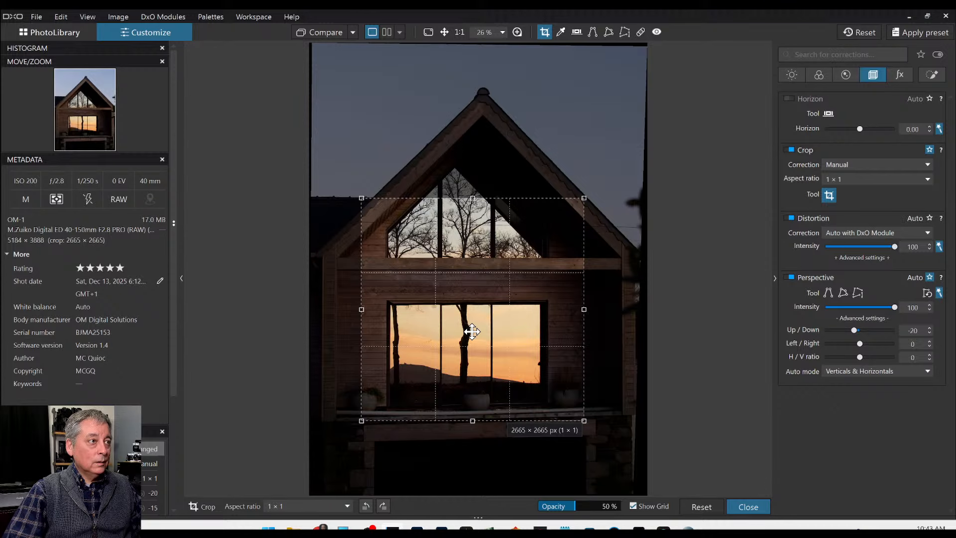
{"action": "key", "text": "Return"}
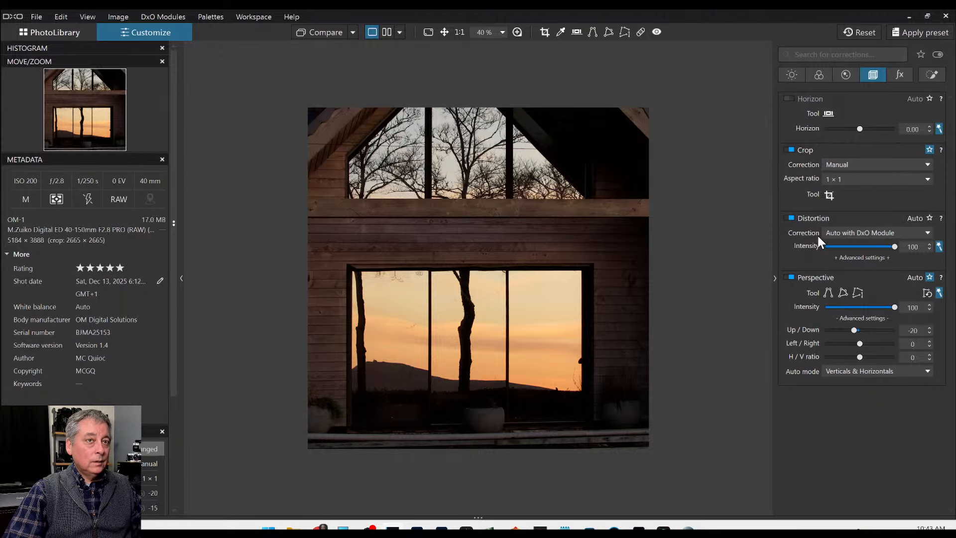
Step: Change the crop to the 5 × 4 ratio in portrait orientation, about 2025 × 2531 px, tightly framing the house's windows
{"action": "left_click", "coordinate": [828, 197]}
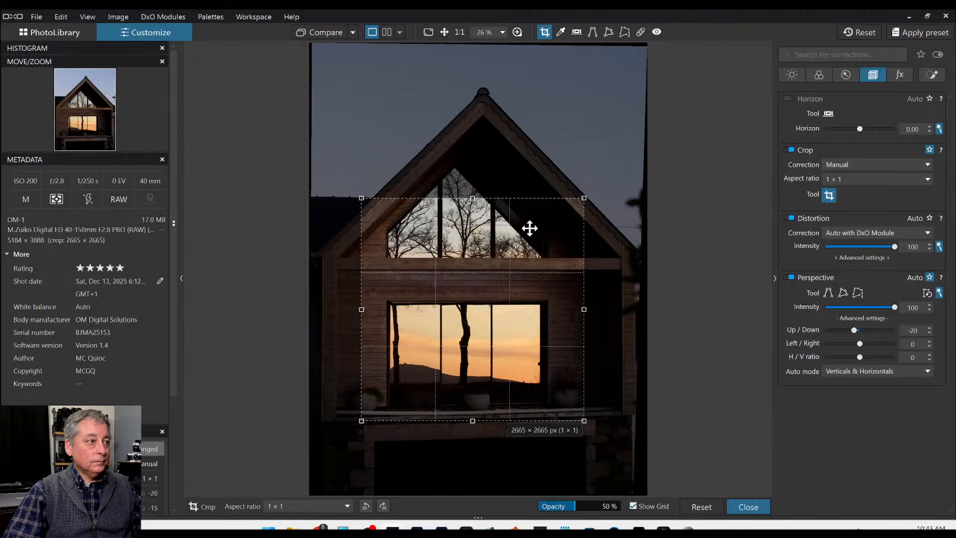
{"action": "left_click", "coordinate": [868, 178]}
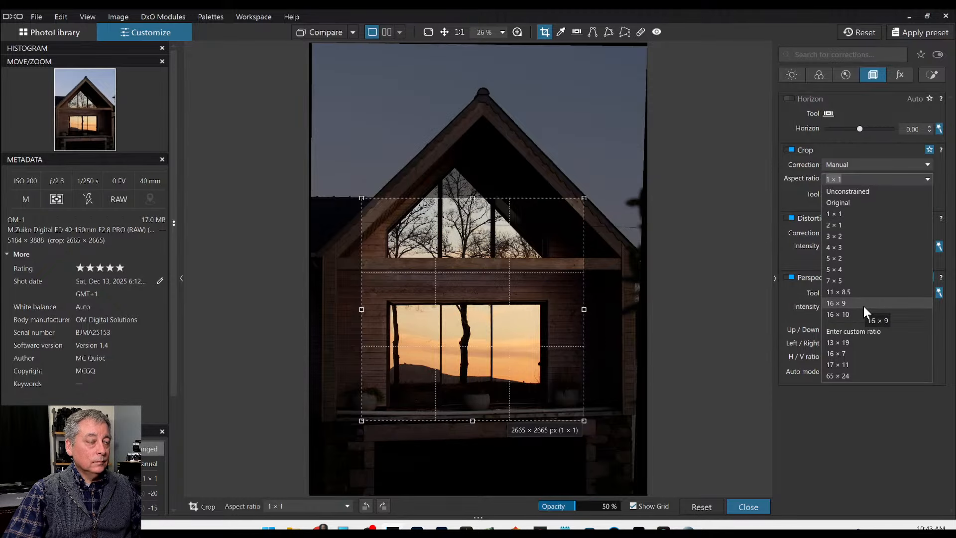
{"action": "left_click", "coordinate": [855, 269]}
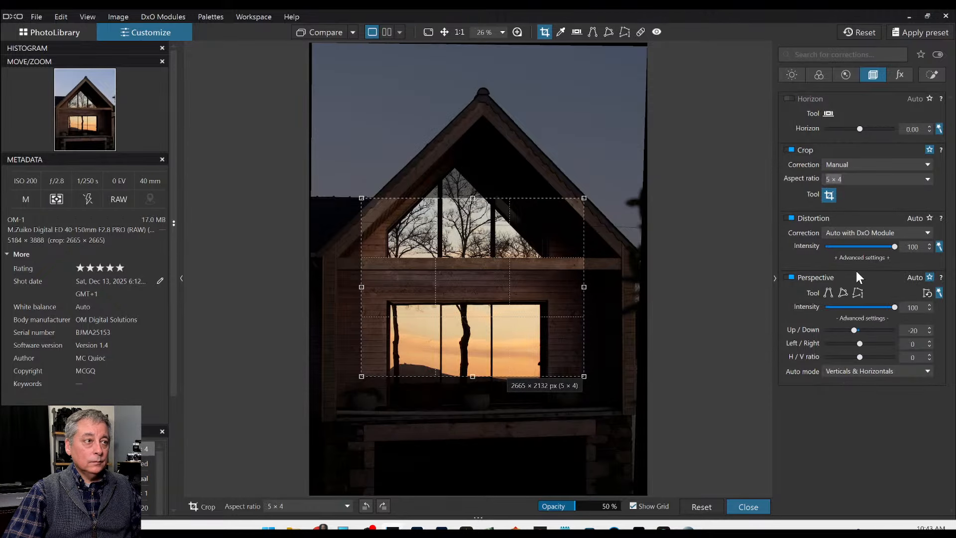
{"action": "left_click_drag", "start_coordinate": [582, 199], "coordinate": [530, 165]}
{"action": "left_click_drag", "start_coordinate": [494, 208], "coordinate": [518, 247]}
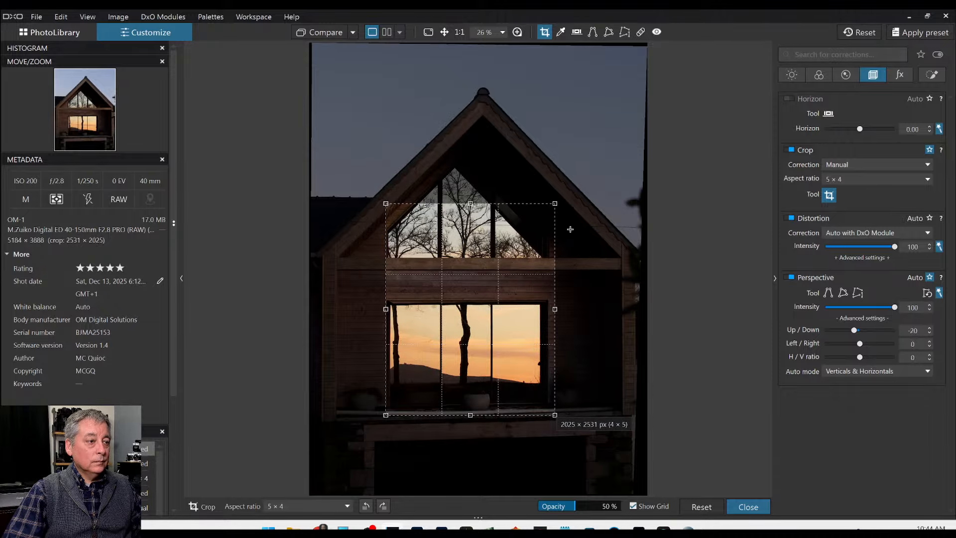
{"action": "key", "text": "Return"}
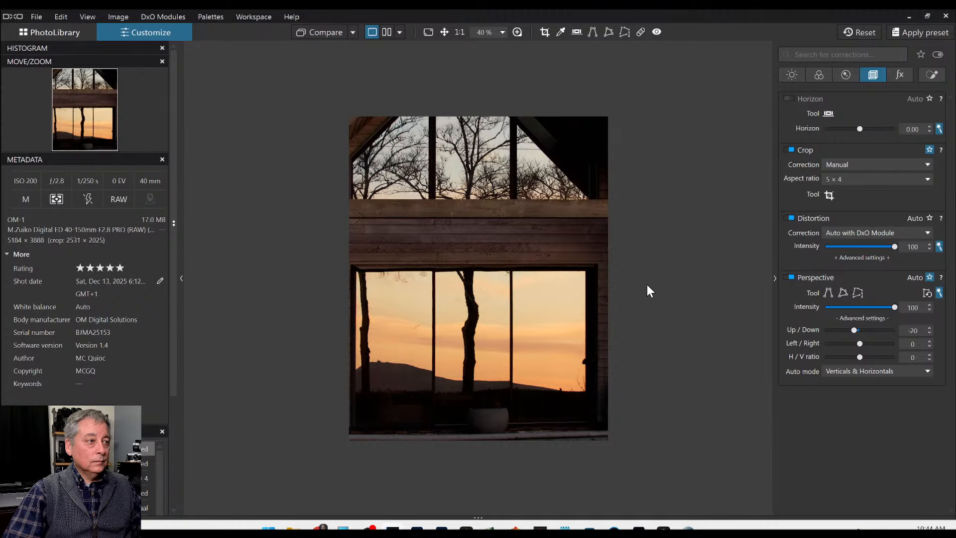
Step: Recrop the house photo at its Original aspect ratio, widening the frame to about 3129 × 4172 px around the facade
{"action": "left_click", "coordinate": [828, 196]}
{"action": "left_click", "coordinate": [838, 178]}
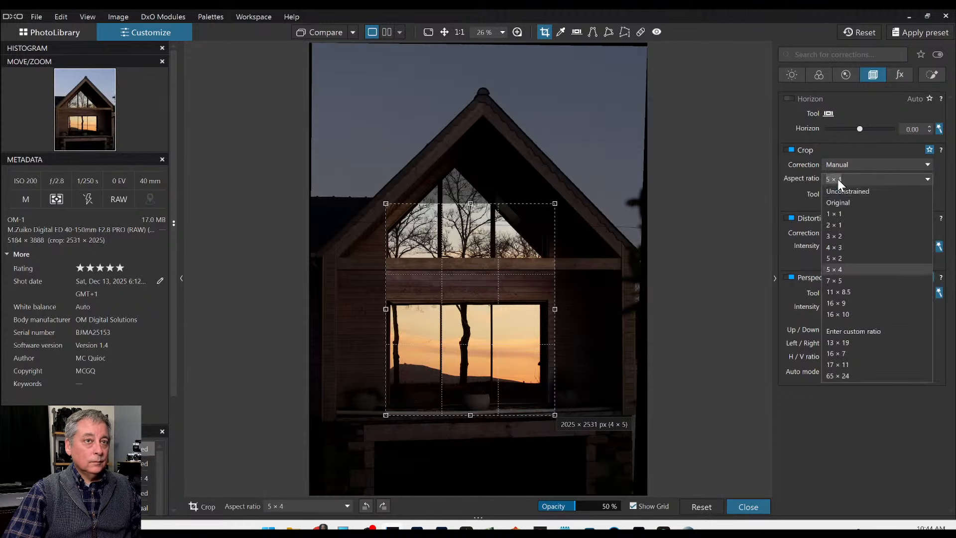
{"action": "left_click", "coordinate": [841, 201]}
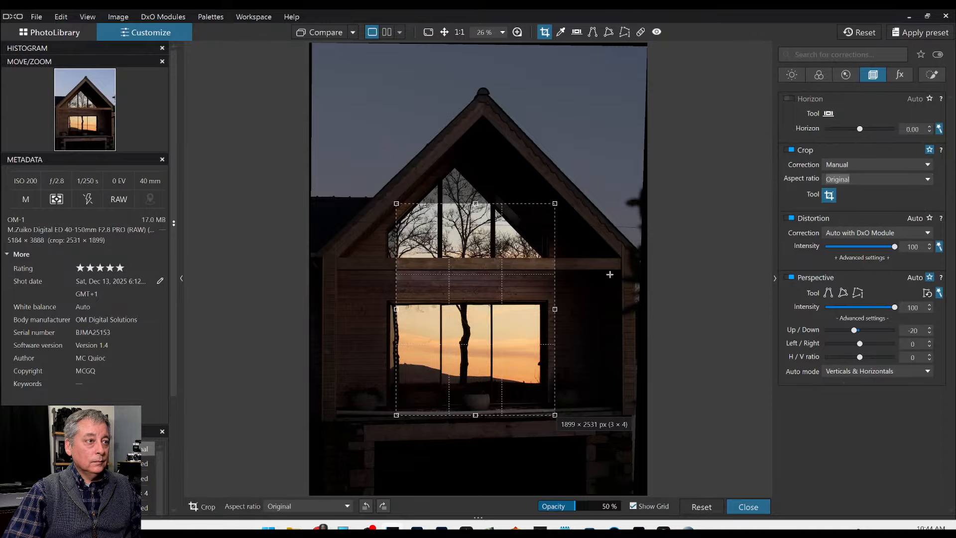
{"action": "left_click_drag", "start_coordinate": [397, 311], "coordinate": [343, 305]}
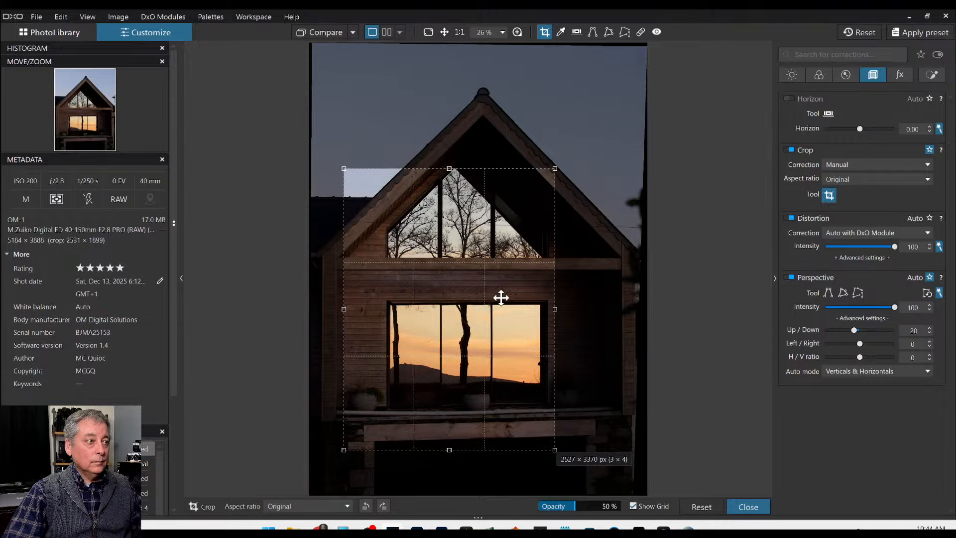
{"action": "left_click_drag", "start_coordinate": [558, 305], "coordinate": [608, 307]}
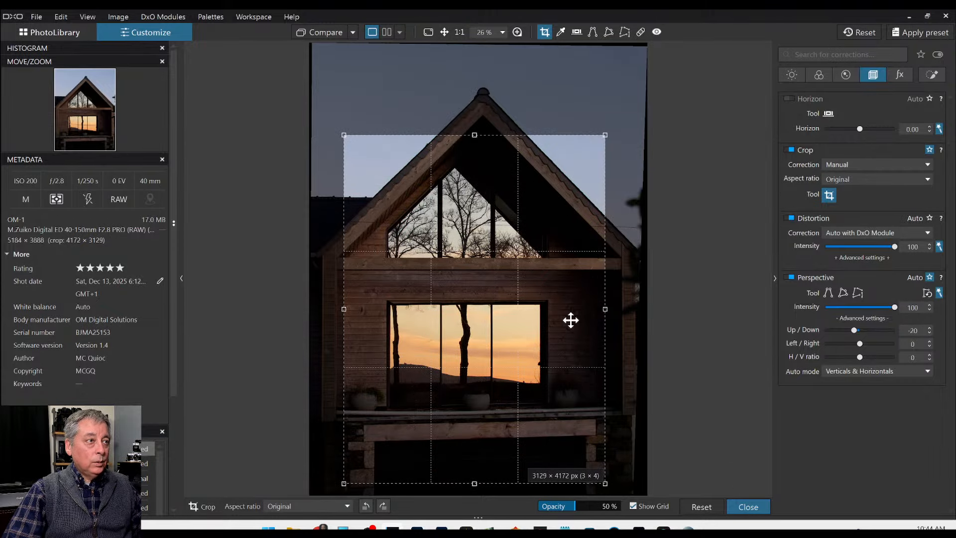
{"action": "key", "text": "Return"}
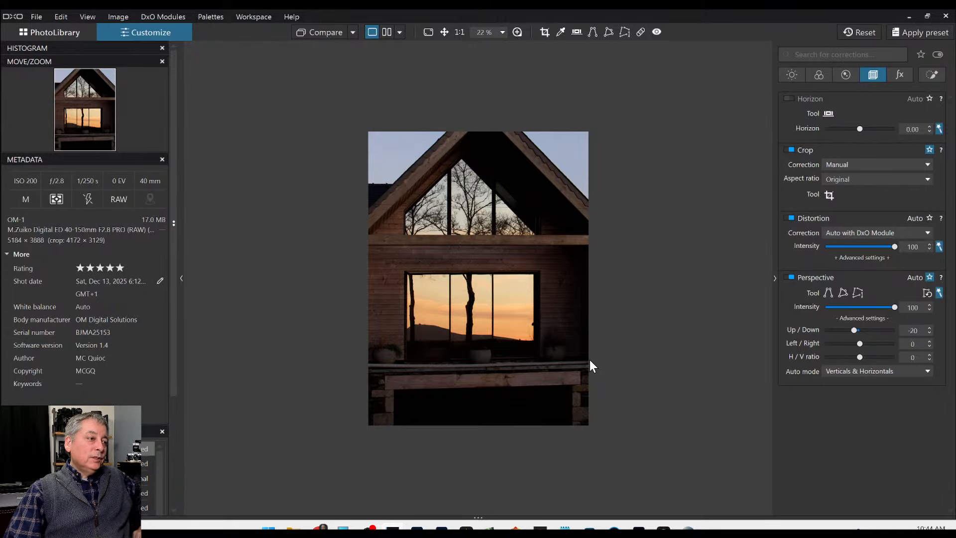
Step: Enlarge the house photo's crop to about 3813 × 5084 px, framing the whole gable and roof peak
{"action": "scroll", "coordinate": [589, 360], "scroll_direction": "up", "scroll_amount": 1}
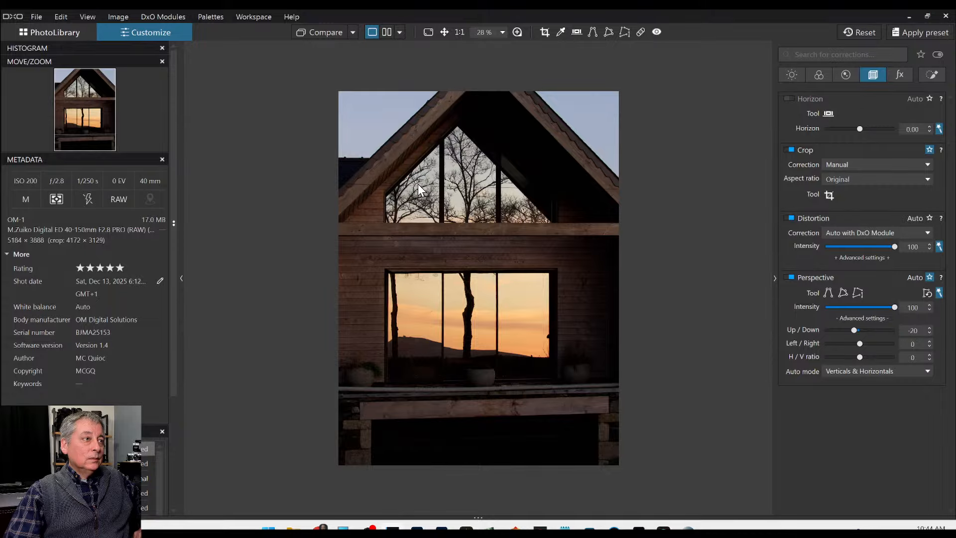
{"action": "left_click", "coordinate": [827, 195]}
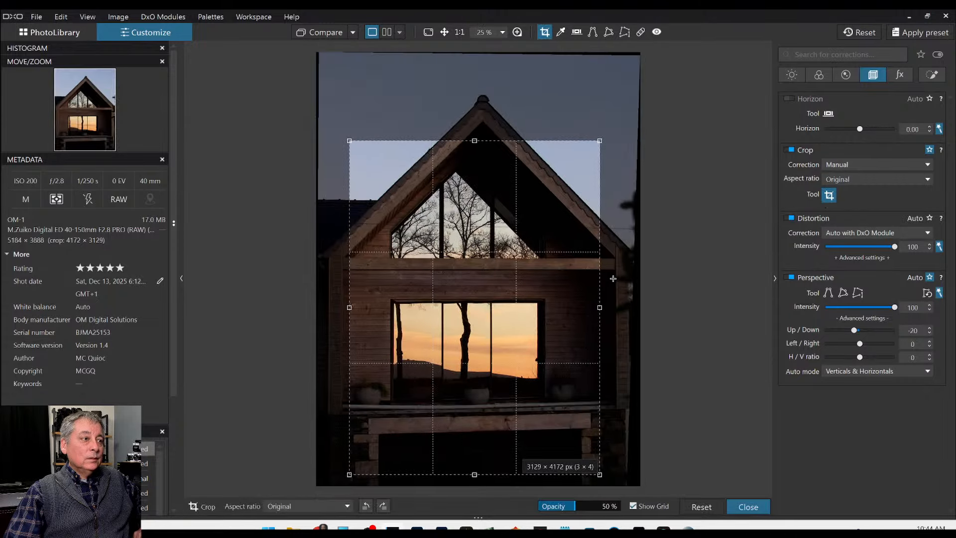
{"action": "left_click_drag", "start_coordinate": [472, 142], "coordinate": [467, 68]}
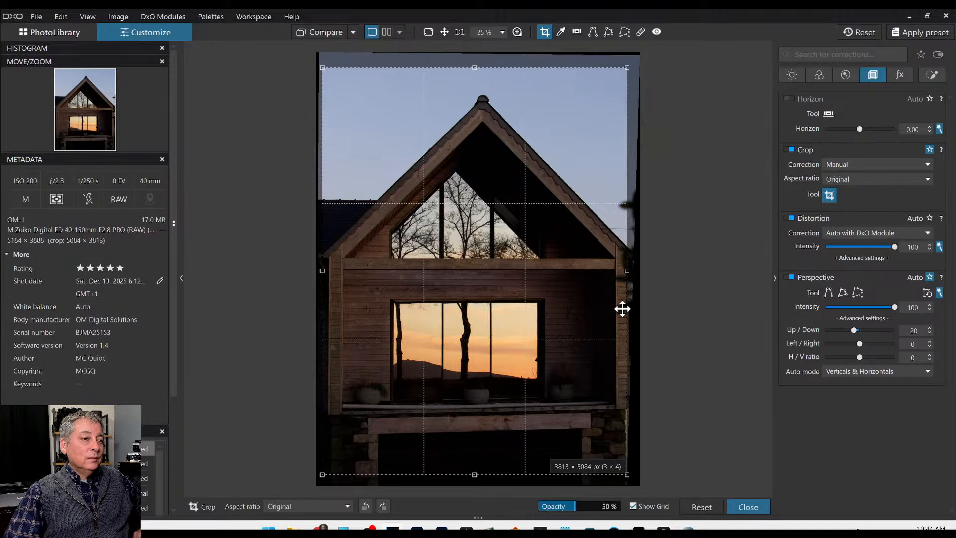
{"action": "left_click_drag", "start_coordinate": [621, 267], "coordinate": [627, 267]}
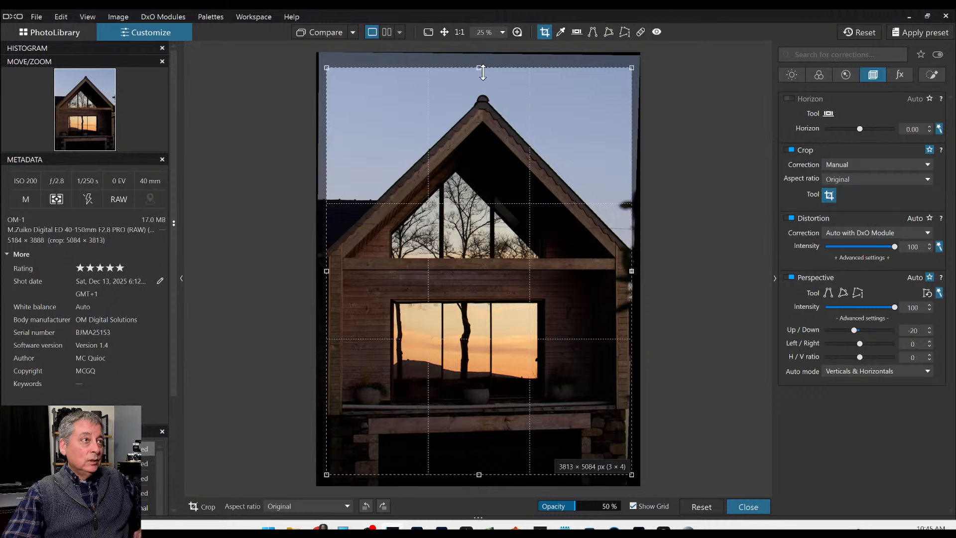
Step: Crop the house photo tightly around the lower window in landscape orientation, about 2218 × 1664 px
{"action": "left_click_drag", "start_coordinate": [479, 68], "coordinate": [451, 280]}
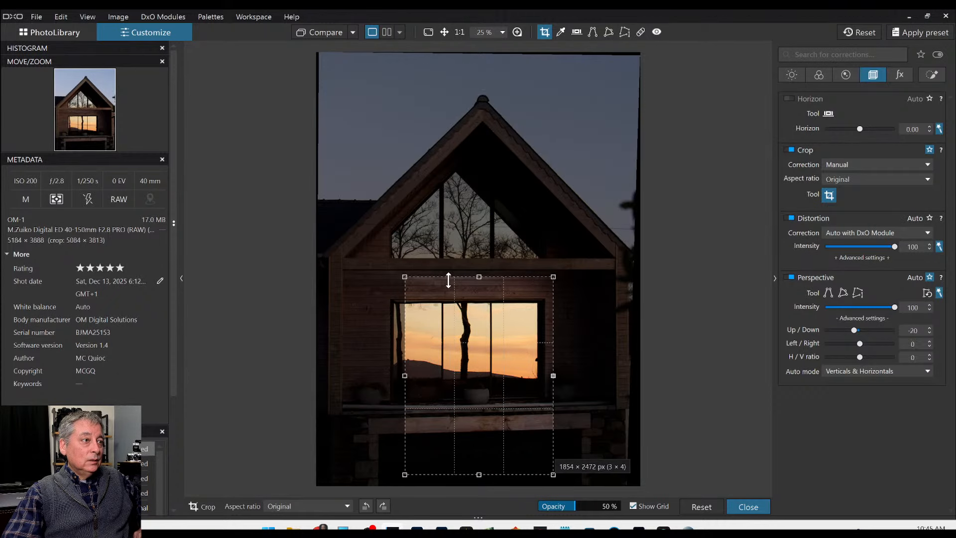
{"action": "left_click_drag", "start_coordinate": [479, 346], "coordinate": [477, 345]}
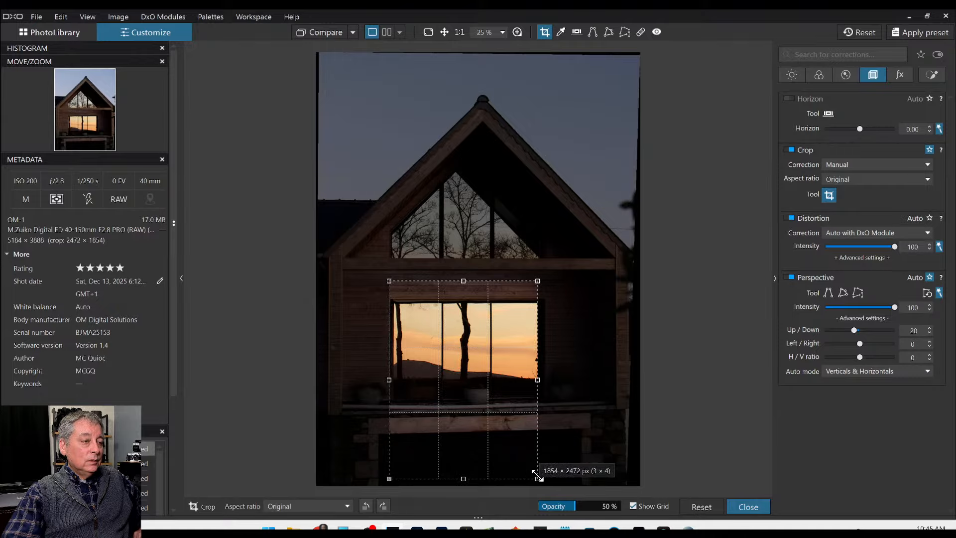
{"action": "left_click_drag", "start_coordinate": [537, 478], "coordinate": [567, 402]}
{"action": "left_click_drag", "start_coordinate": [518, 375], "coordinate": [510, 371]}
{"action": "double_click", "coordinate": [510, 372]}
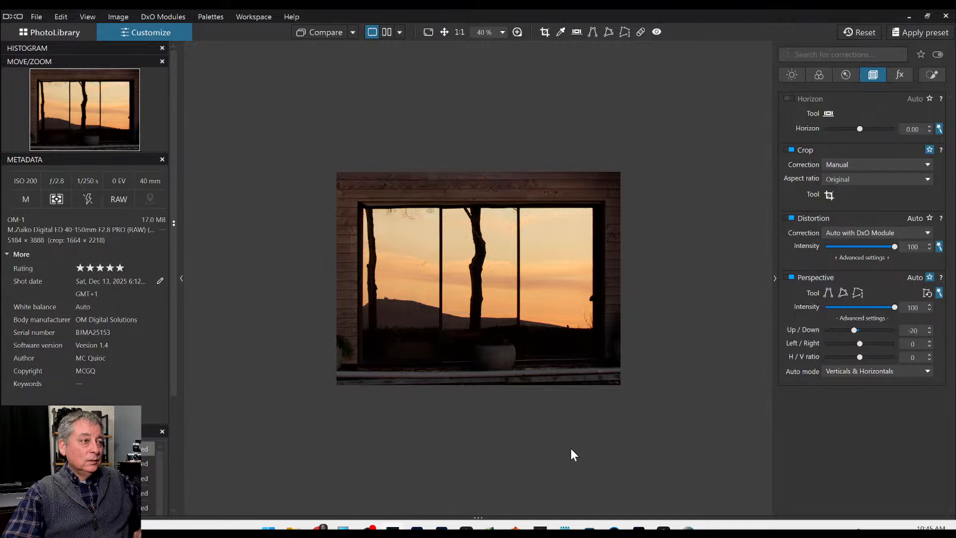
Step: Widen the landscape crop to about 3926 × 2944 px, covering both windows and the full width of the house
{"action": "scroll", "coordinate": [571, 449], "scroll_direction": "up", "scroll_amount": 4}
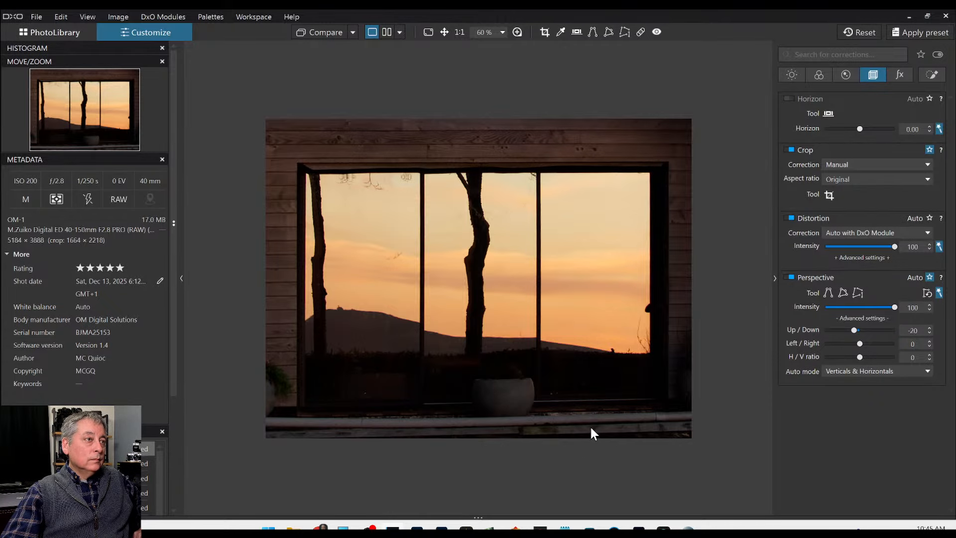
{"action": "left_click", "coordinate": [829, 195]}
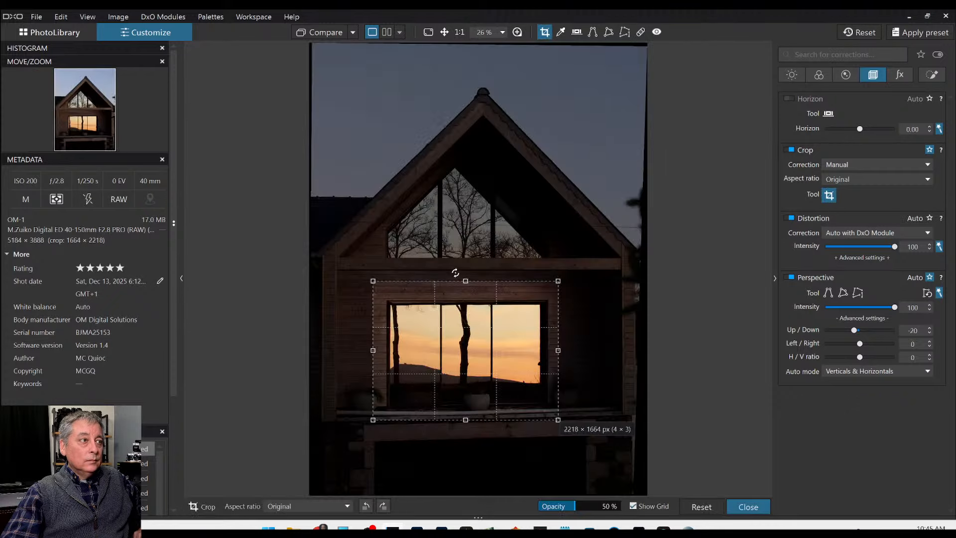
{"action": "left_click_drag", "start_coordinate": [464, 279], "coordinate": [474, 168]}
{"action": "left_click_drag", "start_coordinate": [479, 205], "coordinate": [481, 188]}
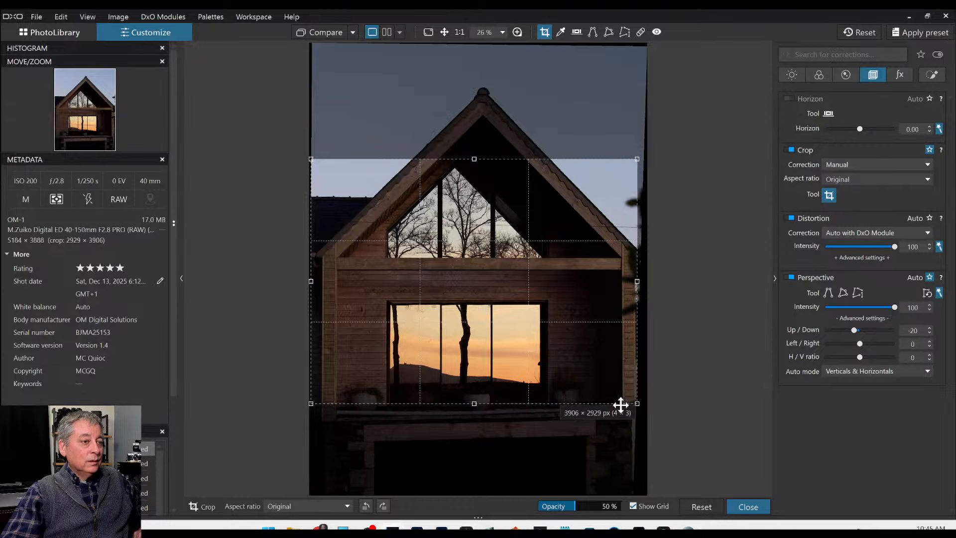
{"action": "left_click_drag", "start_coordinate": [637, 403], "coordinate": [638, 404]}
{"action": "key", "text": "Return"}
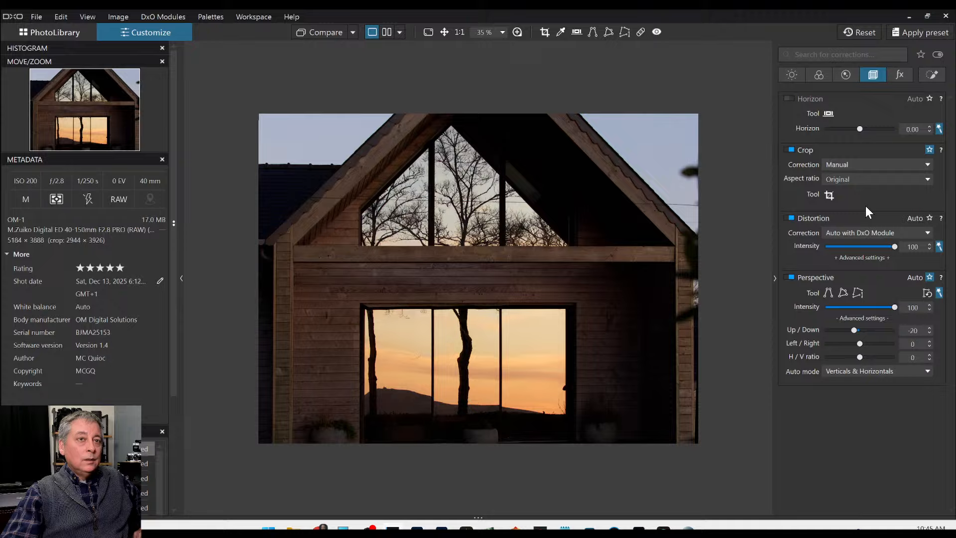
Step: Change the crop to a 1 × 1 ratio of about 2626 × 2626 px, centered around the lower window
{"action": "left_click", "coordinate": [863, 180]}
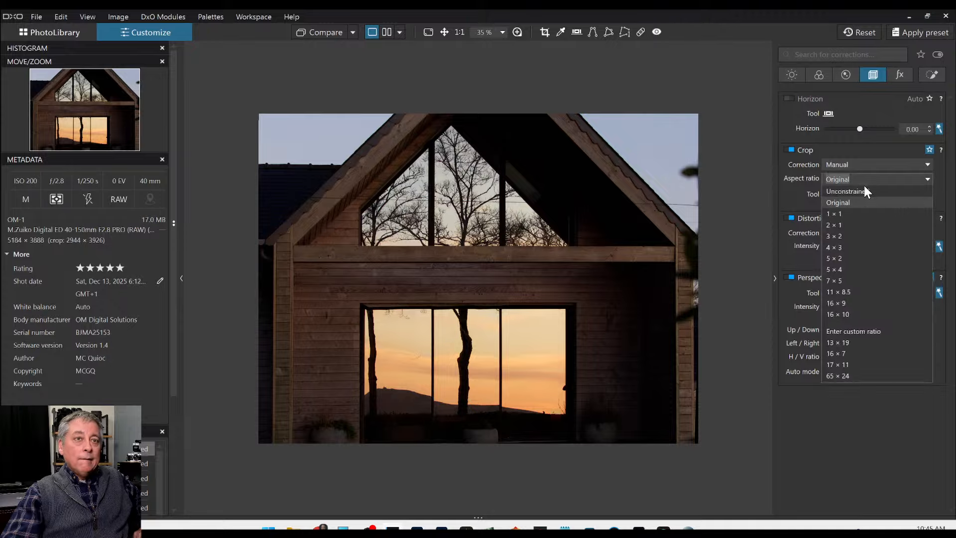
{"action": "left_click", "coordinate": [861, 210]}
{"action": "left_click", "coordinate": [829, 195]}
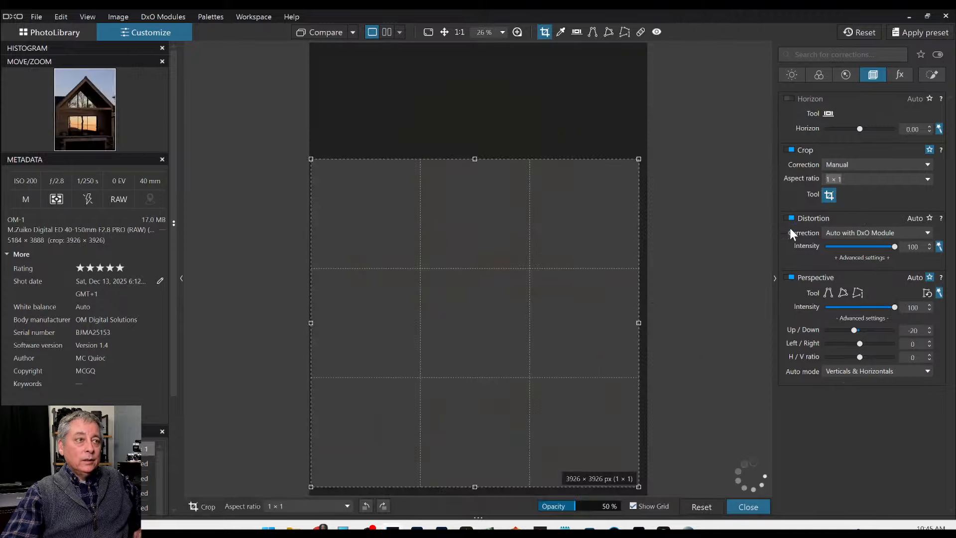
{"action": "left_click_drag", "start_coordinate": [632, 325], "coordinate": [580, 322]}
{"action": "left_click_drag", "start_coordinate": [311, 308], "coordinate": [361, 324]}
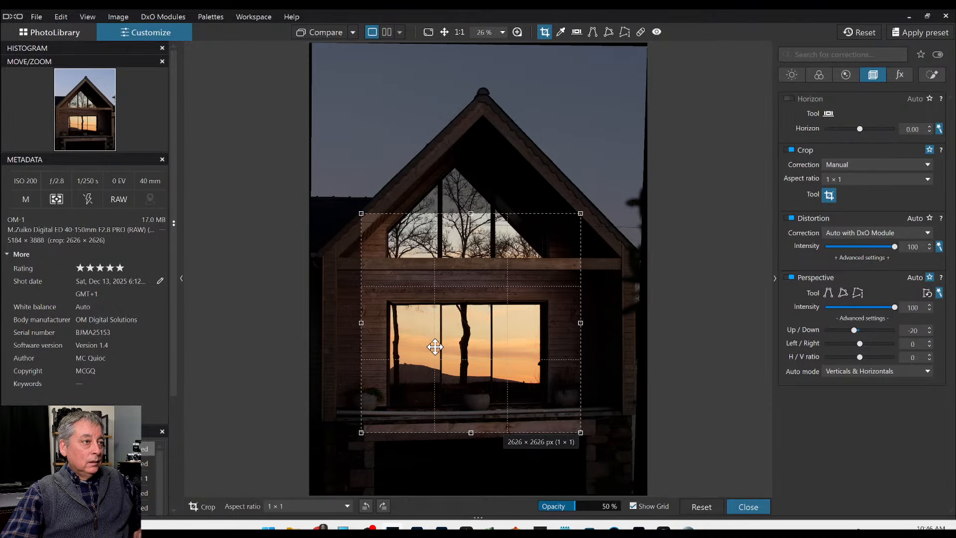
{"action": "left_click_drag", "start_coordinate": [435, 346], "coordinate": [433, 343]}
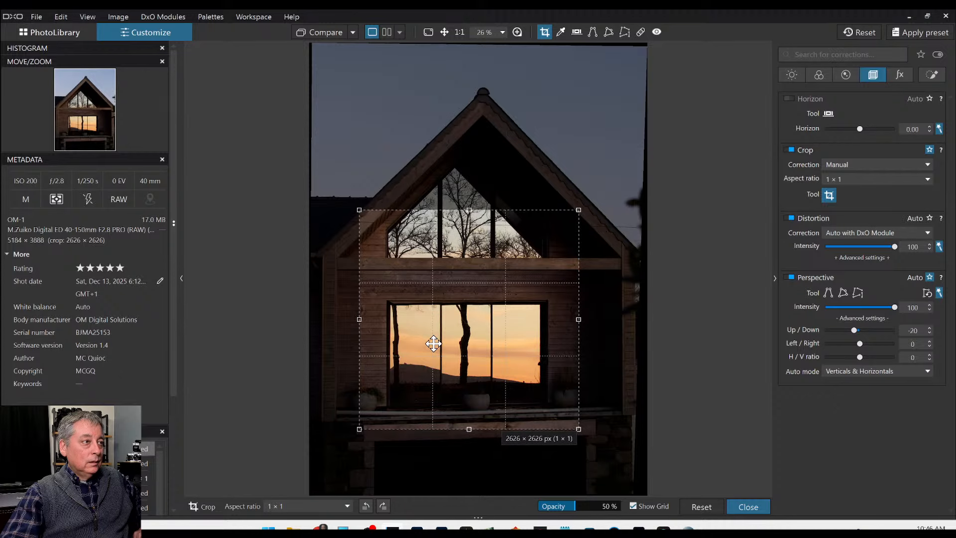
{"action": "key", "text": "Return"}
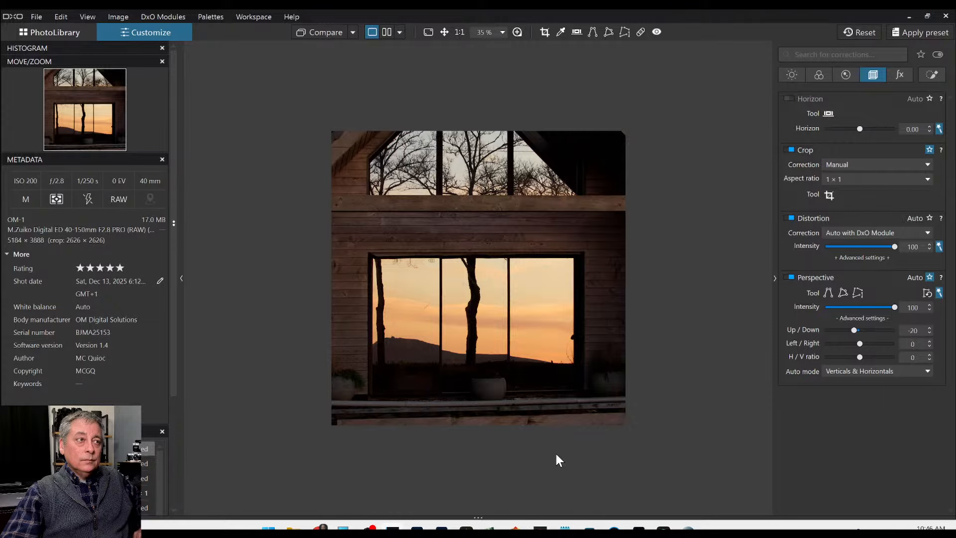
Step: Recrop the photo at its Original aspect ratio in portrait orientation, about 3244 × 4325 px, including the roof peak
{"action": "left_click", "coordinate": [848, 180]}
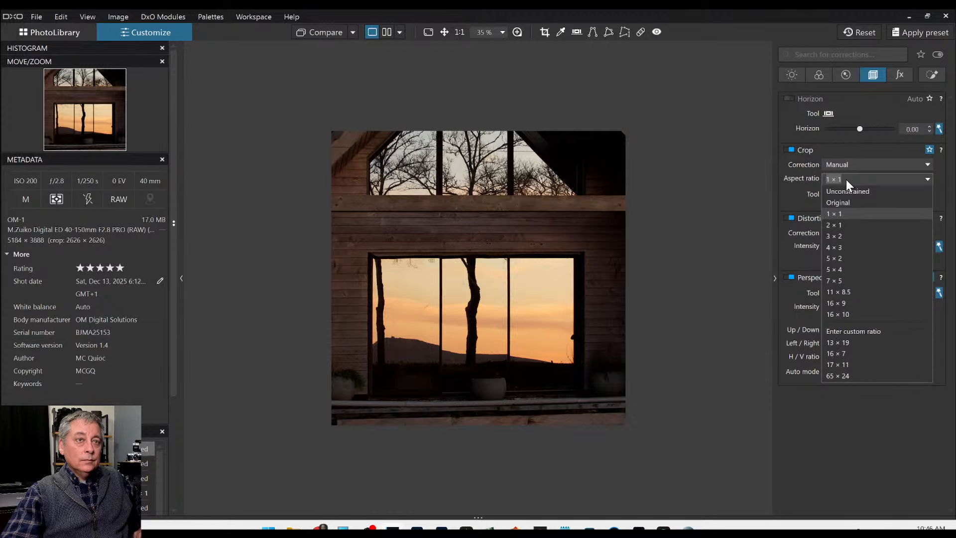
{"action": "left_click", "coordinate": [846, 201]}
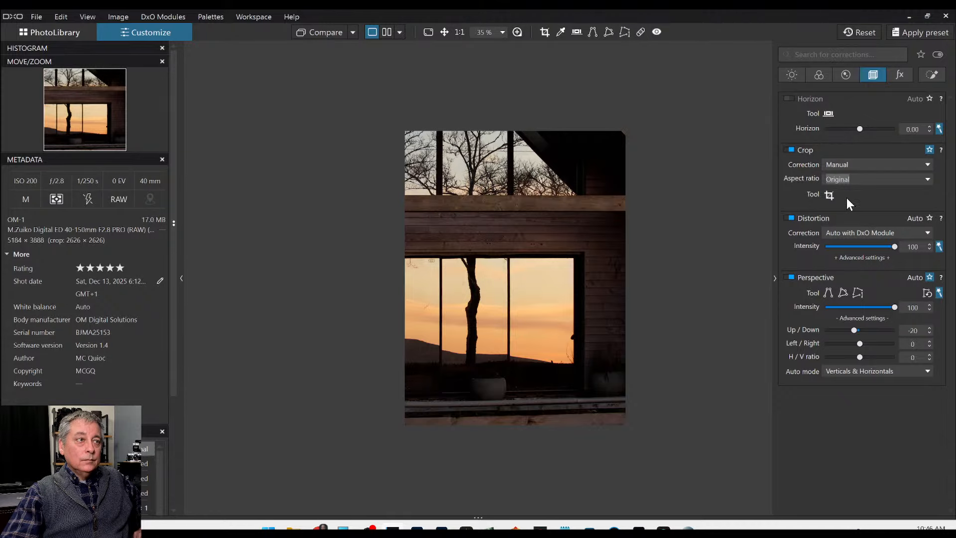
{"action": "left_click", "coordinate": [835, 193]}
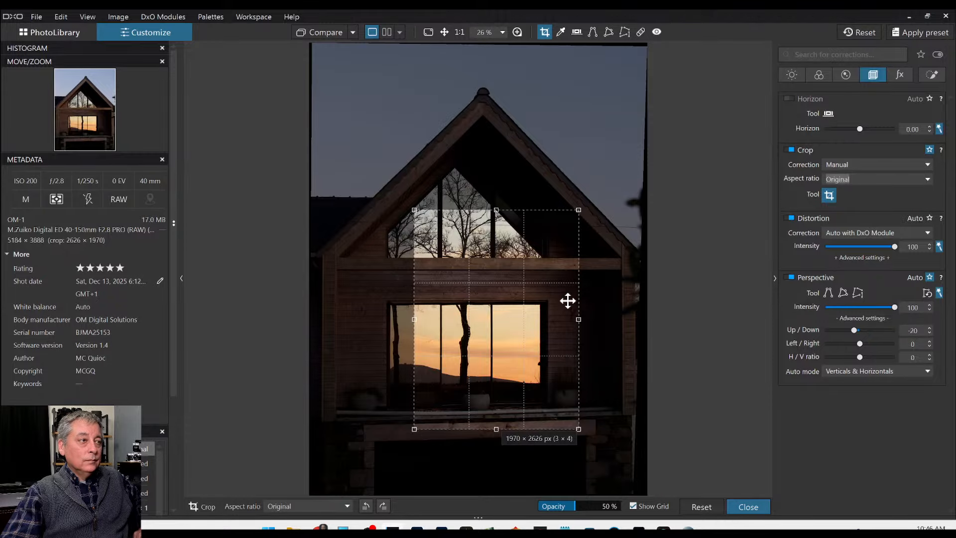
{"action": "left_click_drag", "start_coordinate": [517, 304], "coordinate": [502, 302]}
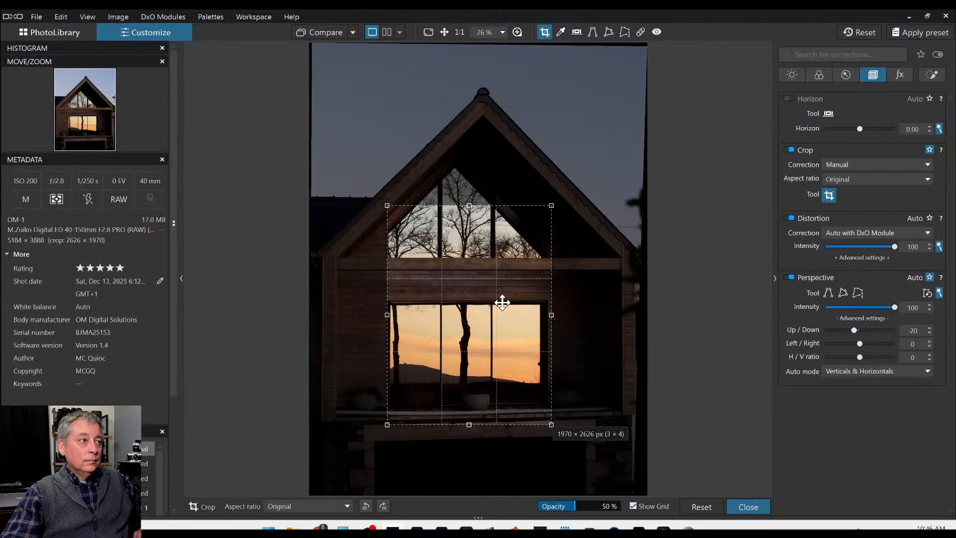
{"action": "left_click_drag", "start_coordinate": [469, 206], "coordinate": [468, 68]}
{"action": "left_click_drag", "start_coordinate": [480, 187], "coordinate": [484, 186]}
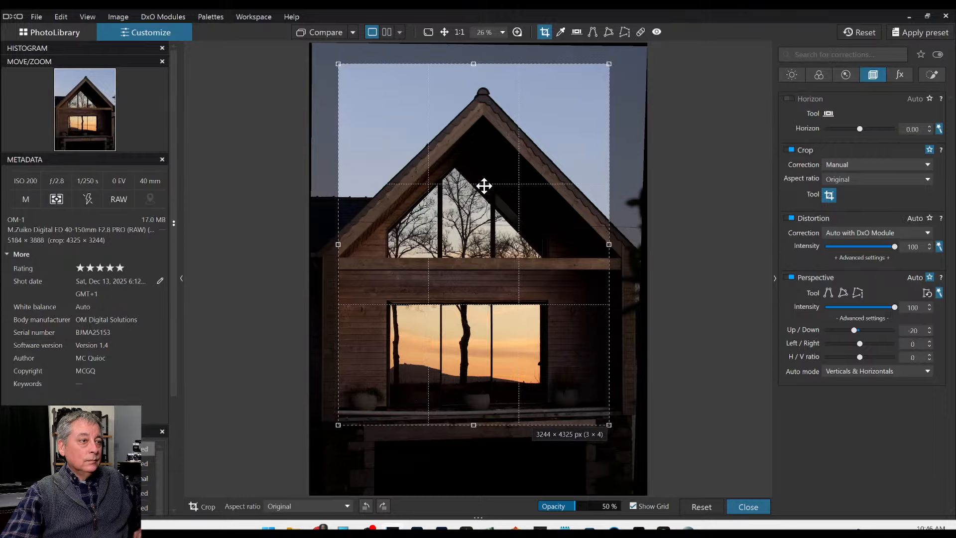
{"action": "key", "text": "Return"}
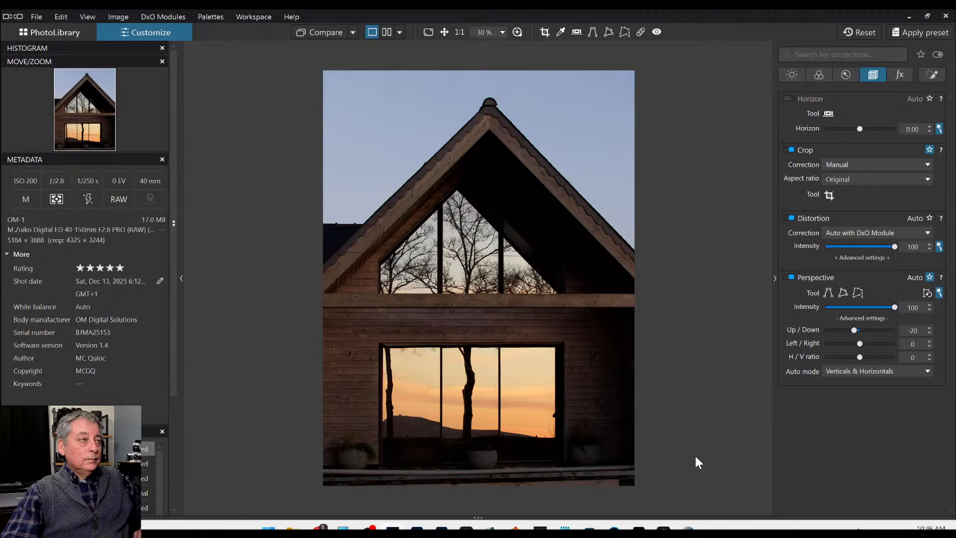
Step: Tighten the crop to about 3169 × 4225 px and shift it sideways to center the roof peak
{"action": "left_click", "coordinate": [829, 195]}
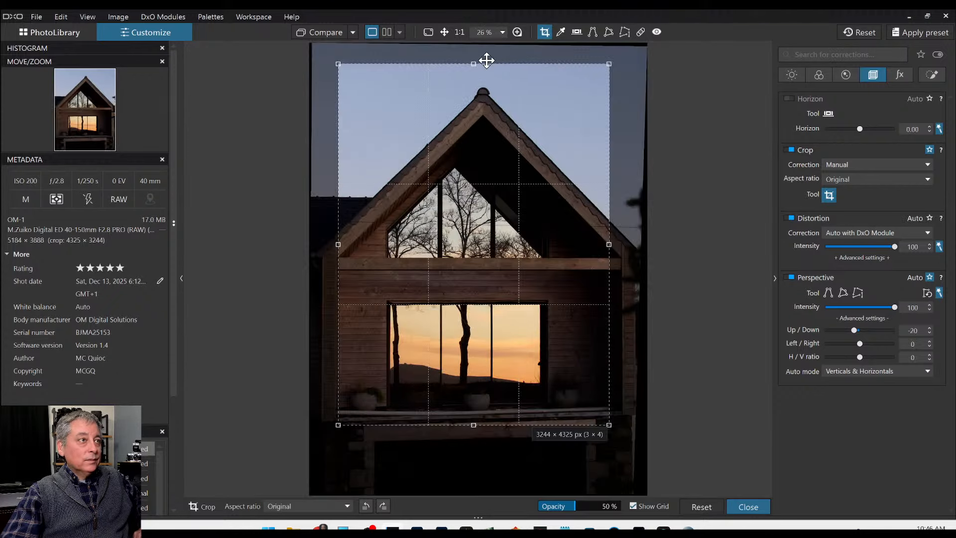
{"action": "left_click_drag", "start_coordinate": [474, 65], "coordinate": [473, 73]}
{"action": "left_click_drag", "start_coordinate": [486, 118], "coordinate": [495, 118]}
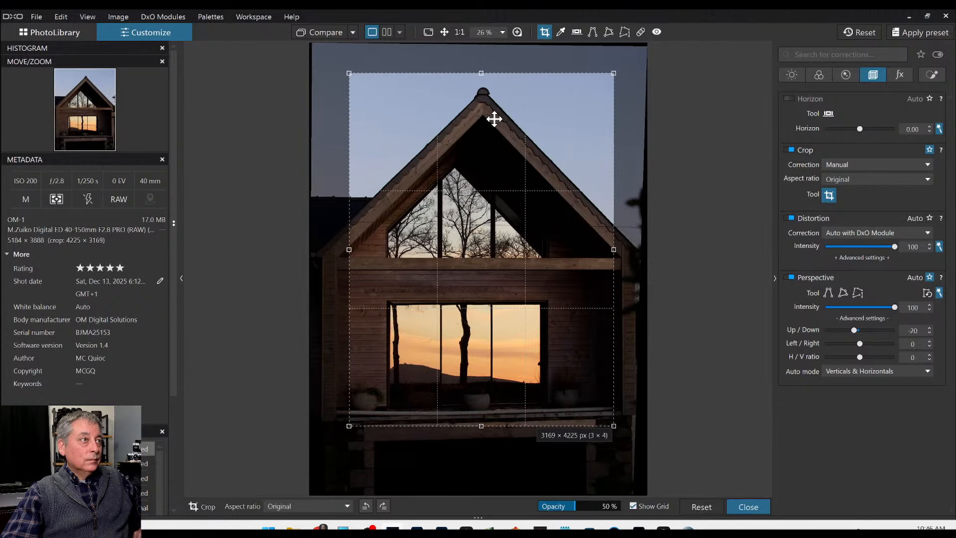
{"action": "key", "text": "Return"}
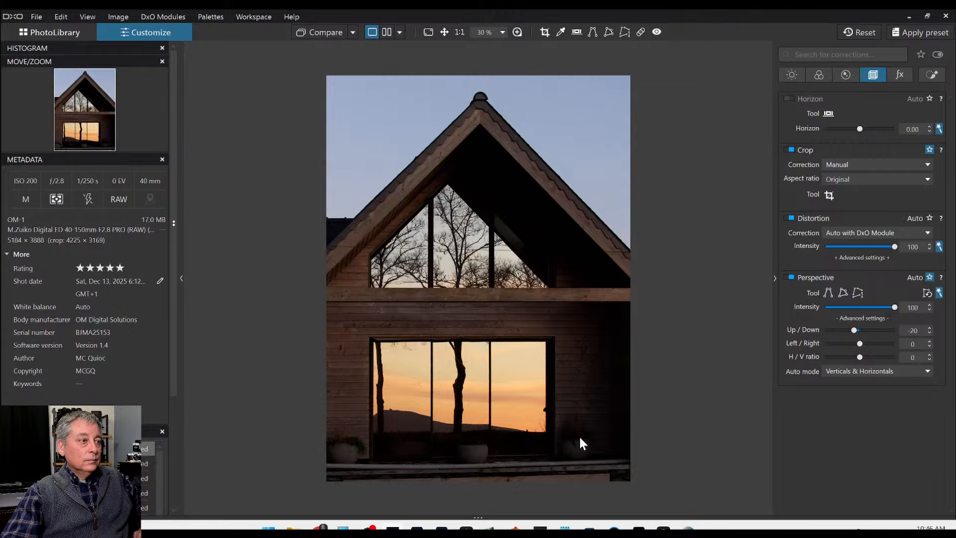
Step: Add a control point on the sunset reflection in the lower window and set its DxO ClearView Plus intensity to 70
{"action": "left_click", "coordinate": [931, 75]}
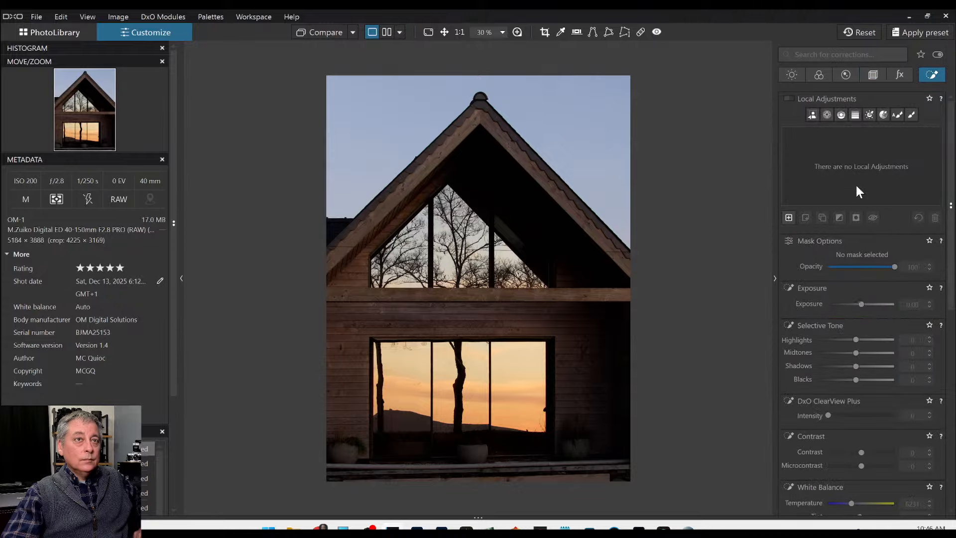
{"action": "left_click", "coordinate": [826, 115]}
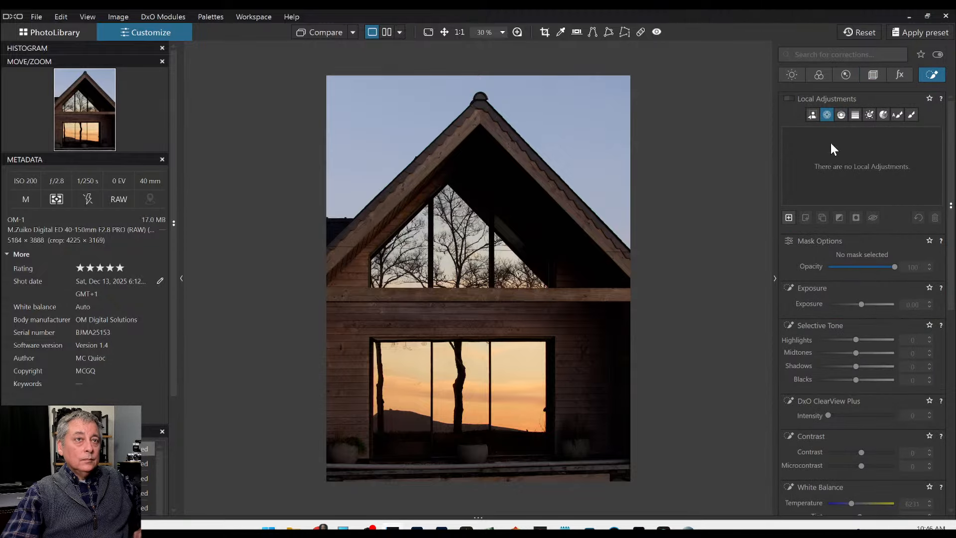
{"action": "left_click", "coordinate": [477, 399]}
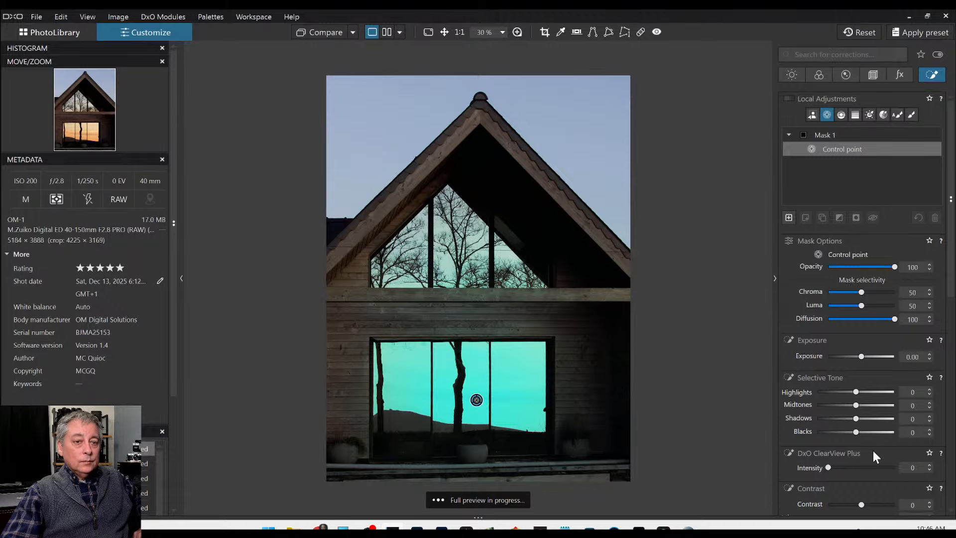
{"action": "scroll", "coordinate": [871, 438], "scroll_direction": "down", "scroll_amount": 1}
{"action": "left_click", "coordinate": [874, 413]}
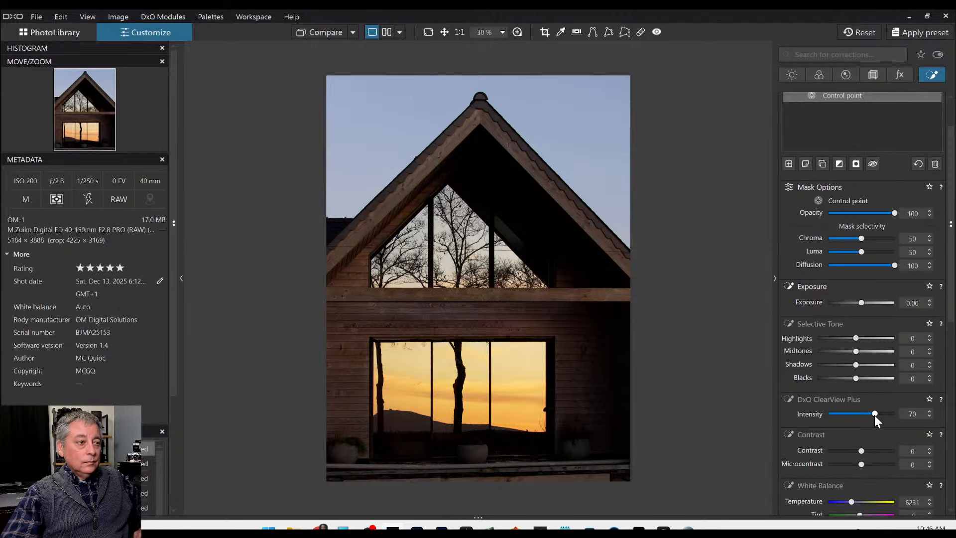
Step: Set the control point mask's Microcontrast to 39 with Contrast reset to 0
{"action": "left_click", "coordinate": [857, 450]}
{"action": "left_click", "coordinate": [866, 463]}
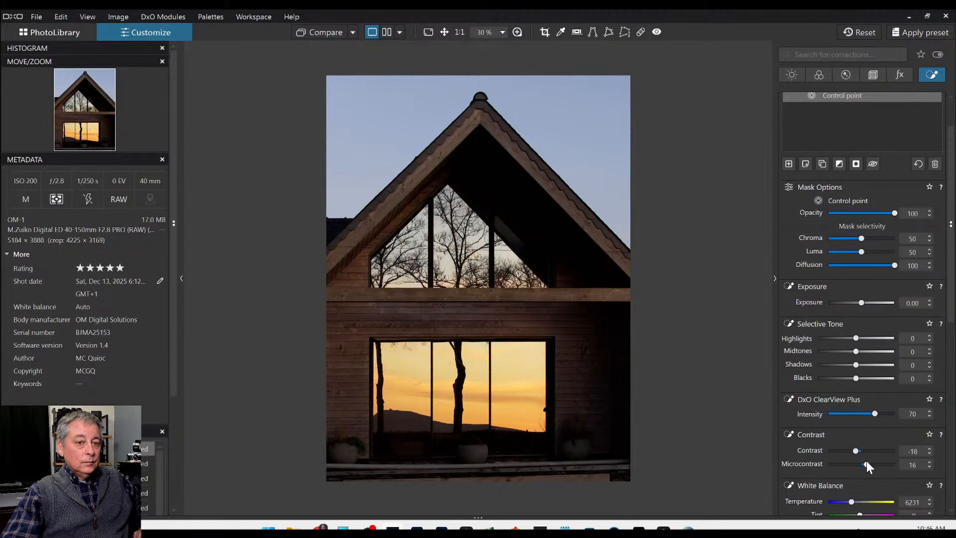
{"action": "double_click", "coordinate": [856, 453]}
{"action": "left_click", "coordinate": [877, 464]}
{"action": "left_click_drag", "start_coordinate": [877, 464], "coordinate": [874, 464]}
Step: Set the mask's Blacks to -43 and add a second control point over the upper window, slightly reducing its radius
{"action": "scroll", "coordinate": [851, 472], "scroll_direction": "down", "scroll_amount": 1}
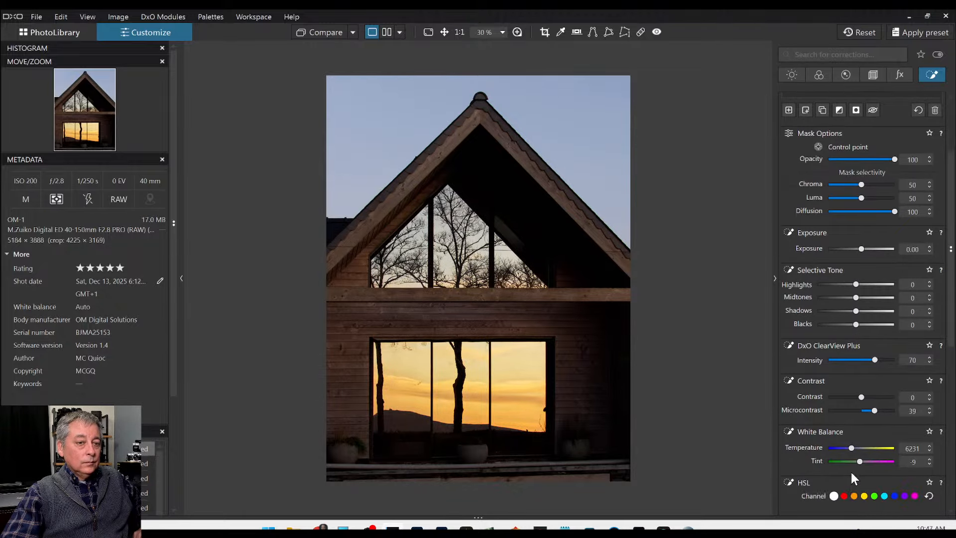
{"action": "left_click", "coordinate": [847, 324]}
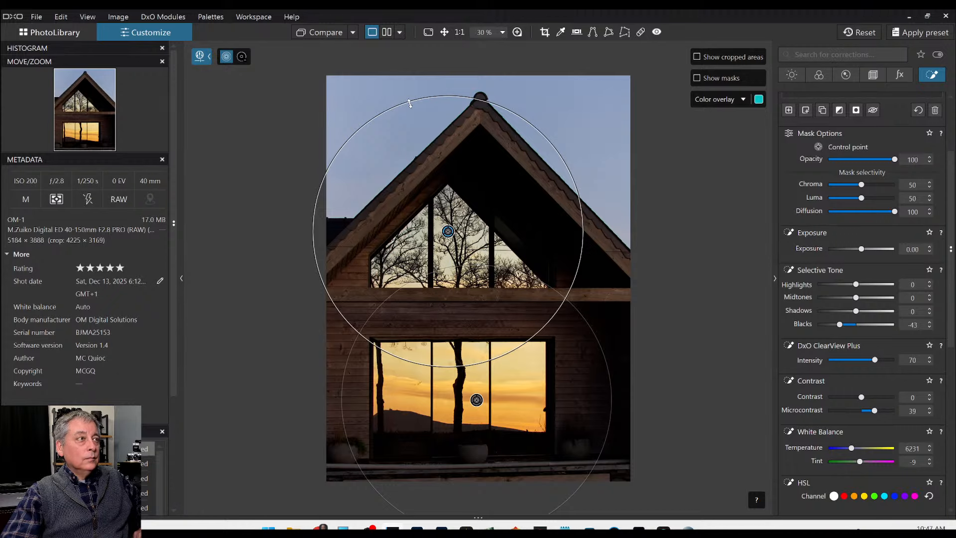
{"action": "left_click_drag", "start_coordinate": [410, 103], "coordinate": [413, 115]}
Step: Cool the window reflections by setting the mask's white balance temperature to 5518
{"action": "scroll", "coordinate": [886, 396], "scroll_direction": "down", "scroll_amount": 1}
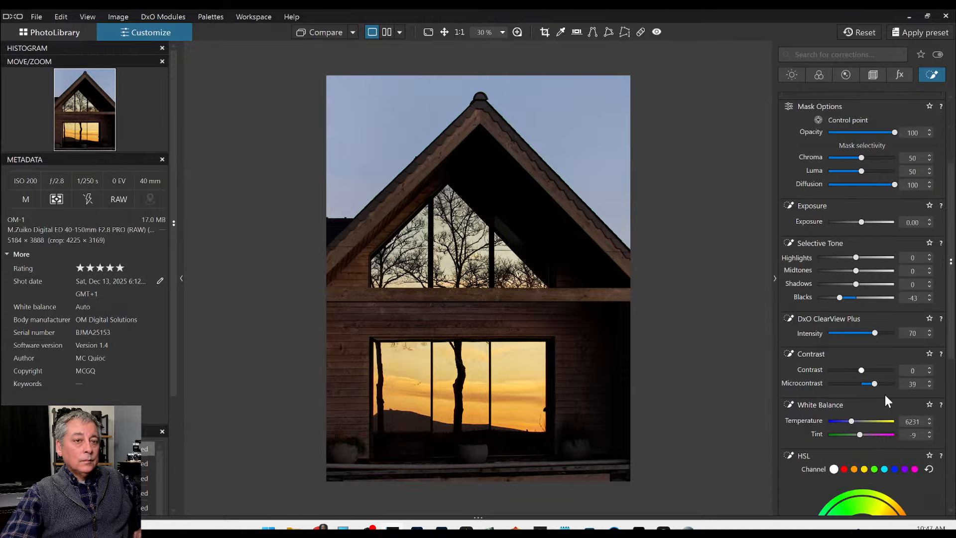
{"action": "left_click_drag", "start_coordinate": [852, 421], "coordinate": [849, 419]}
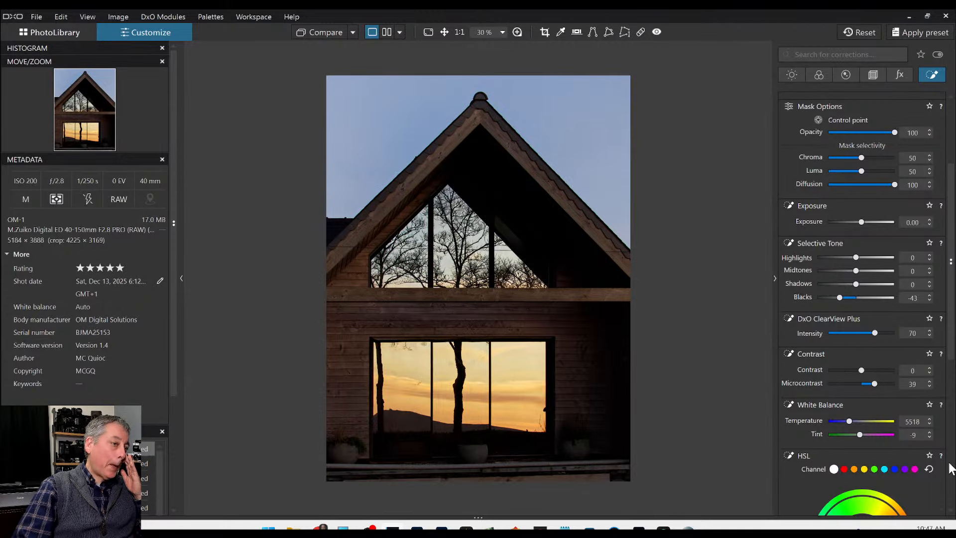
{"action": "scroll", "coordinate": [795, 320], "scroll_direction": "up", "scroll_amount": 3}
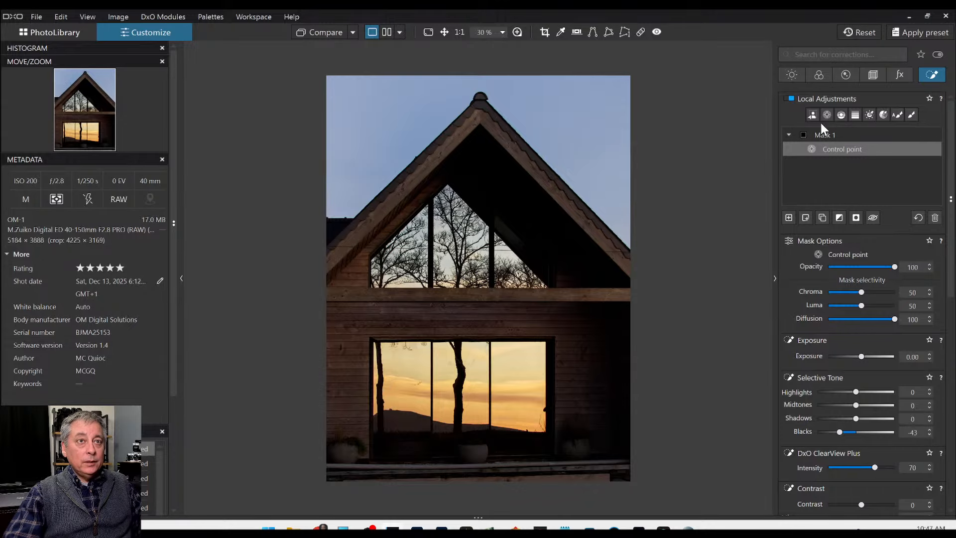
Step: Create a second mask with control points over the three plant pots on the terrace, slightly adjusting the first point's radius
{"action": "left_click", "coordinate": [580, 444]}
{"action": "left_click_drag", "start_coordinate": [586, 380], "coordinate": [584, 405]}
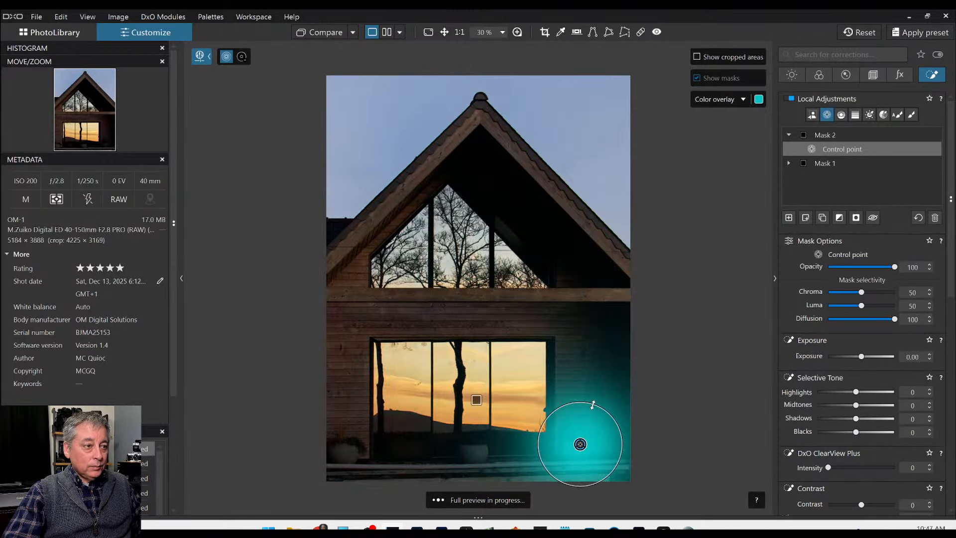
{"action": "left_click", "coordinate": [471, 454]}
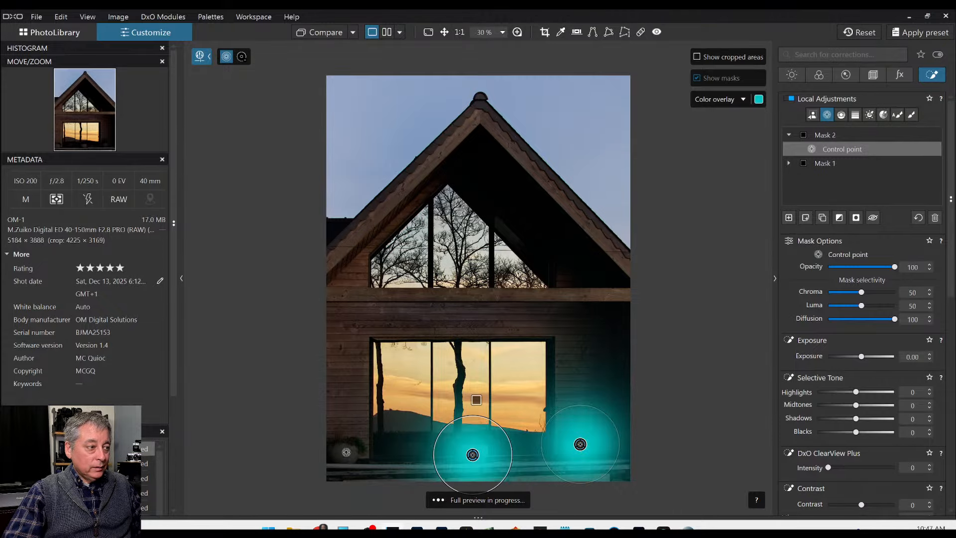
{"action": "left_click", "coordinate": [344, 451]}
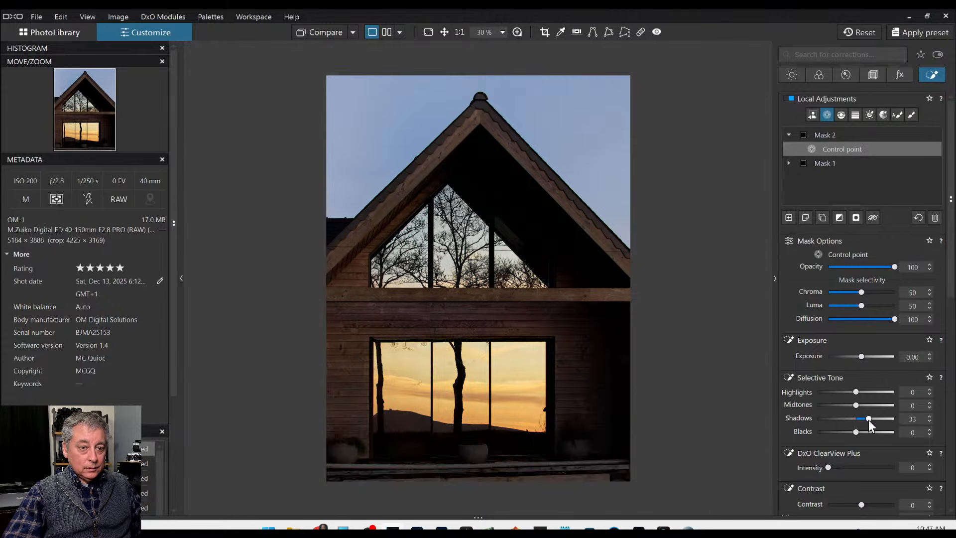
Step: Set the pots mask's Shadows to 48 and Midtones to 30, trying Blacks at 60 and resetting it to 0
{"action": "left_click_drag", "start_coordinate": [869, 420], "coordinate": [873, 419]}
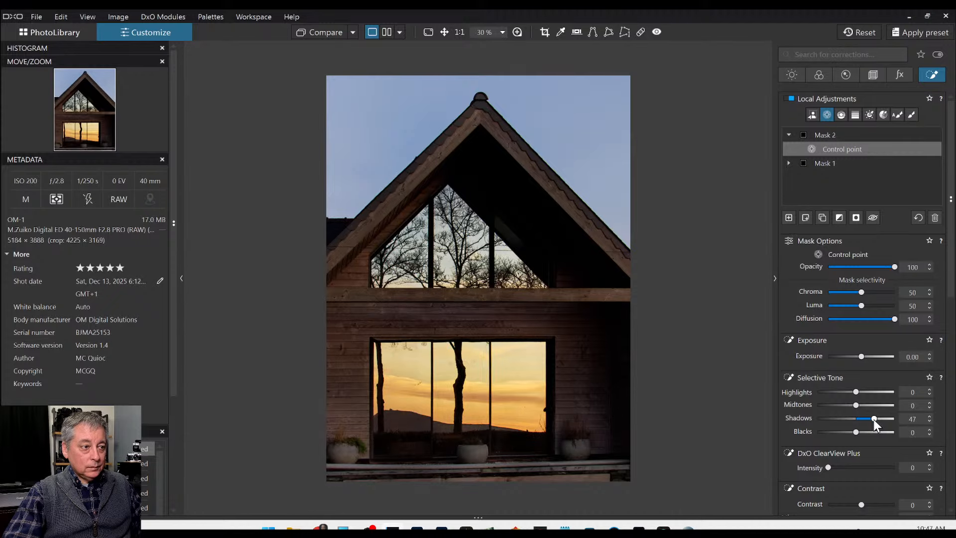
{"action": "left_click", "coordinate": [867, 405]}
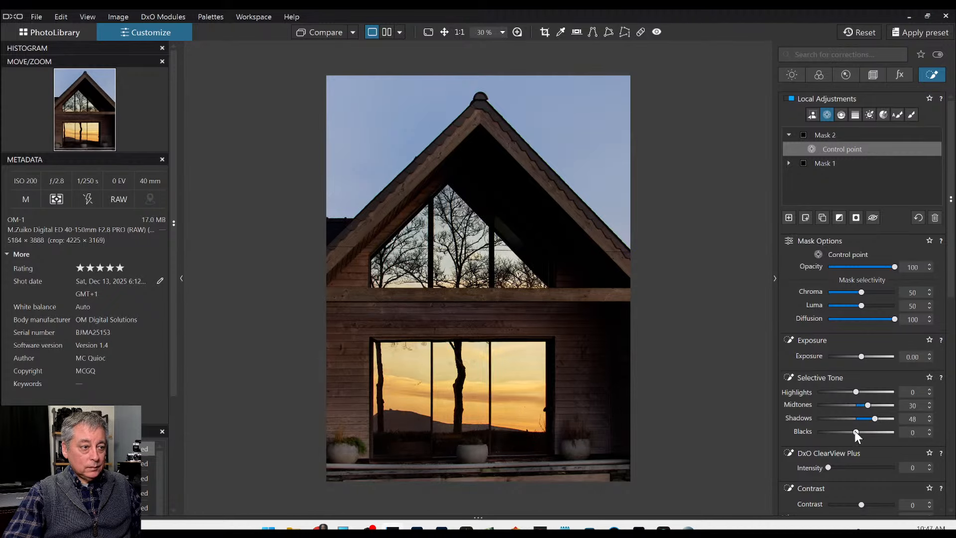
{"action": "left_click_drag", "start_coordinate": [854, 431], "coordinate": [880, 431]}
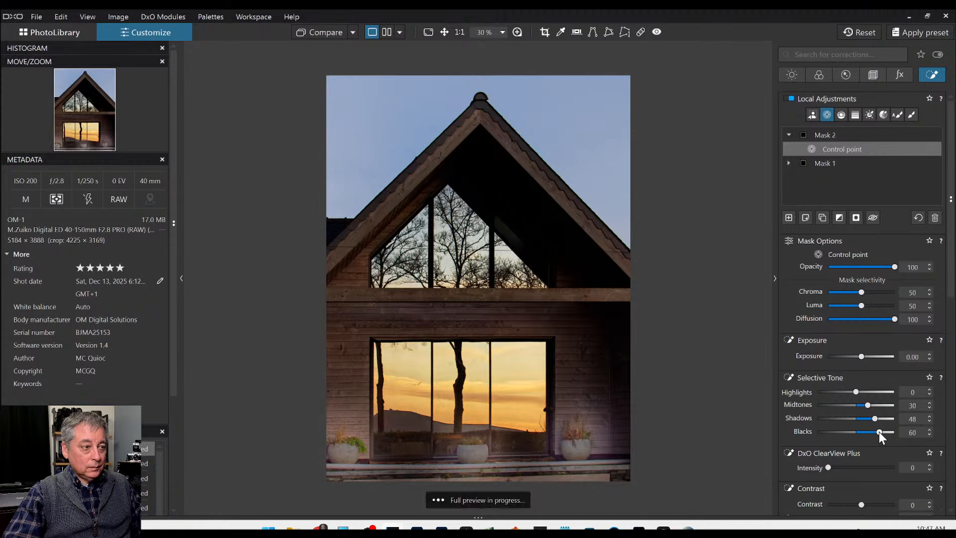
{"action": "double_click", "coordinate": [879, 431]}
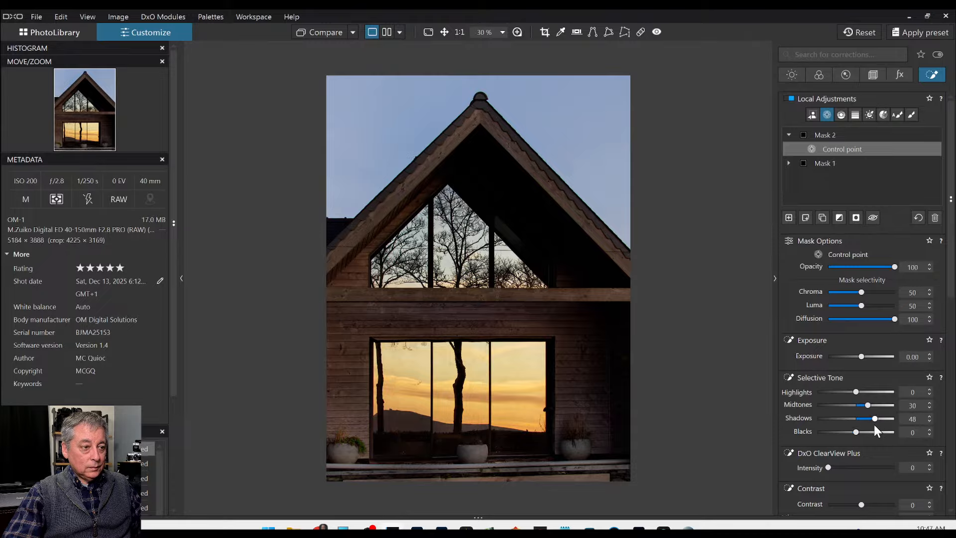
Step: Refine the pots mask with DxO ClearView Plus intensity 32, Microcontrast 25 and Exposure 0.30
{"action": "left_click", "coordinate": [850, 468]}
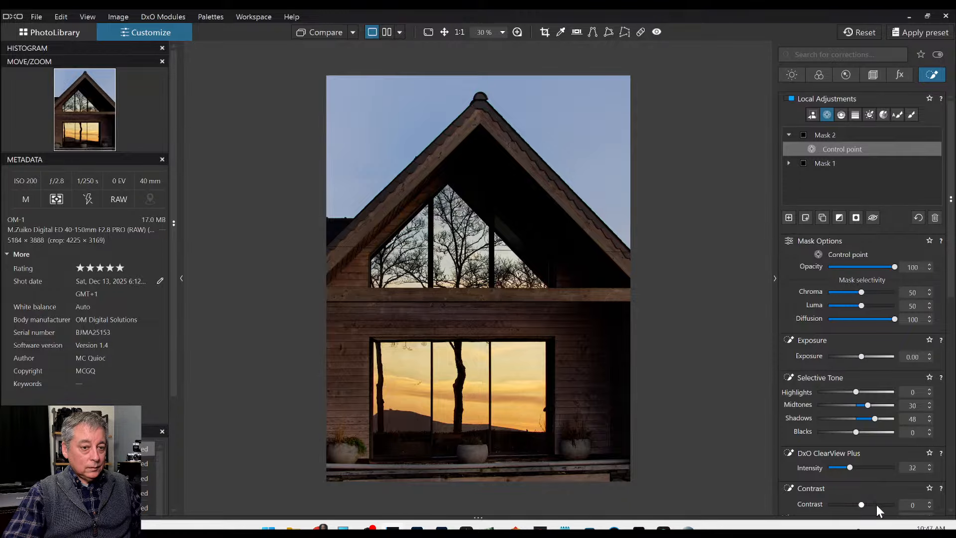
{"action": "scroll", "coordinate": [876, 503], "scroll_direction": "down", "scroll_amount": 1}
{"action": "left_click", "coordinate": [876, 464]}
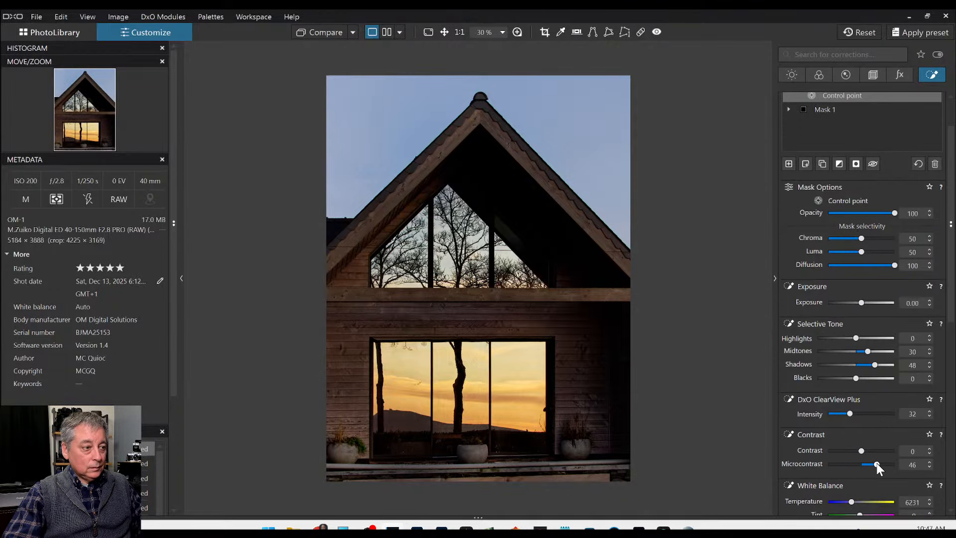
{"action": "left_click_drag", "start_coordinate": [876, 462], "coordinate": [871, 462]}
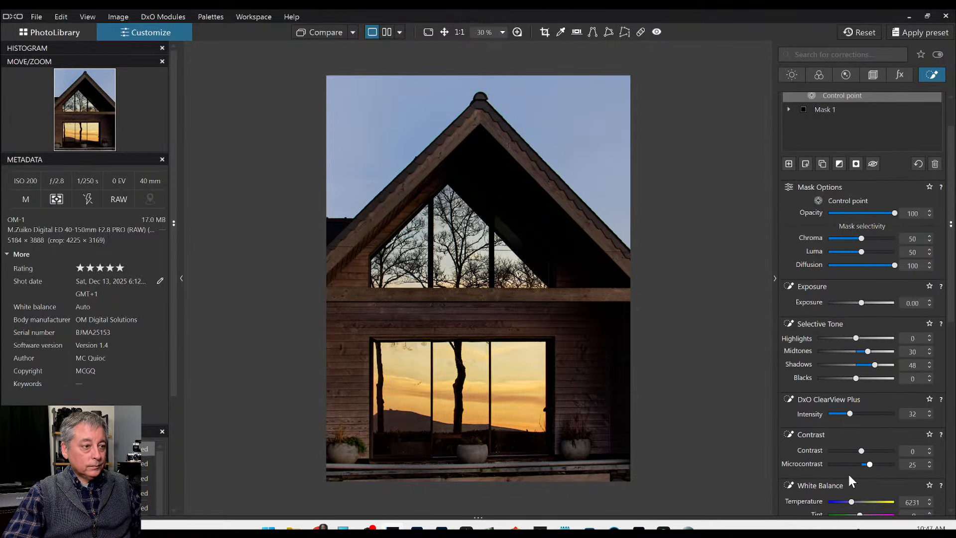
{"action": "mouse_move", "coordinate": [381, 440]}
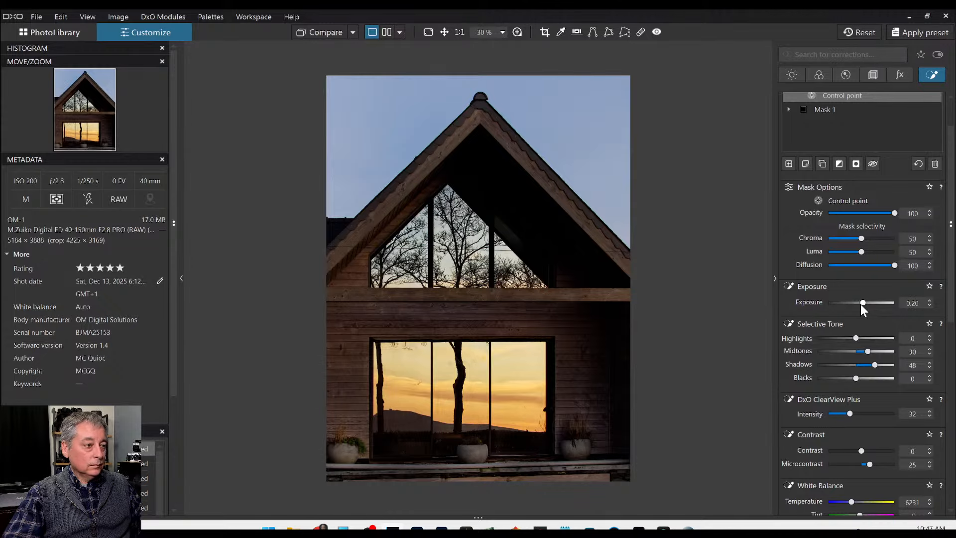
{"action": "scroll", "coordinate": [860, 304], "scroll_direction": "up", "scroll_amount": 1}
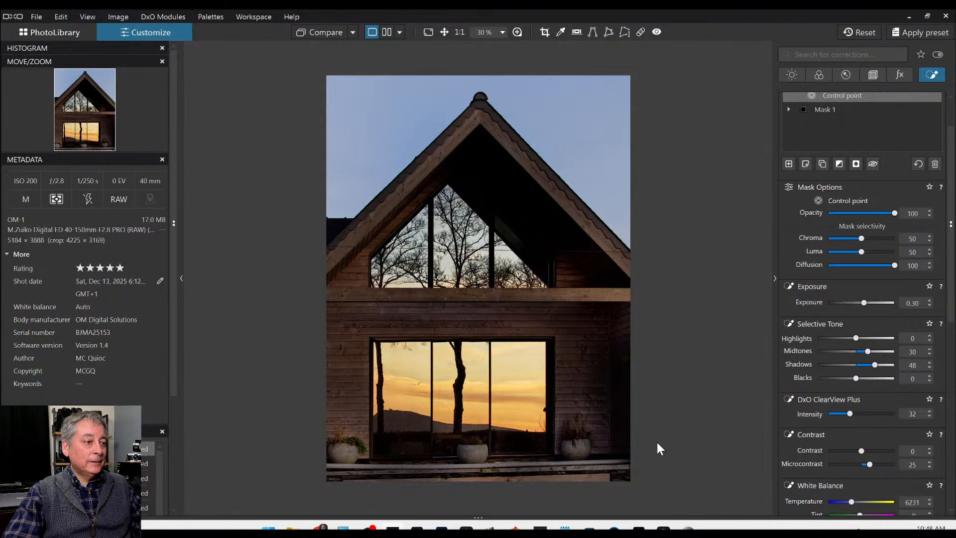
Step: Compare the edited house photo side by side with the uncorrected original, with the side palettes hidden and both images at a similar size
{"action": "left_click", "coordinate": [386, 31]}
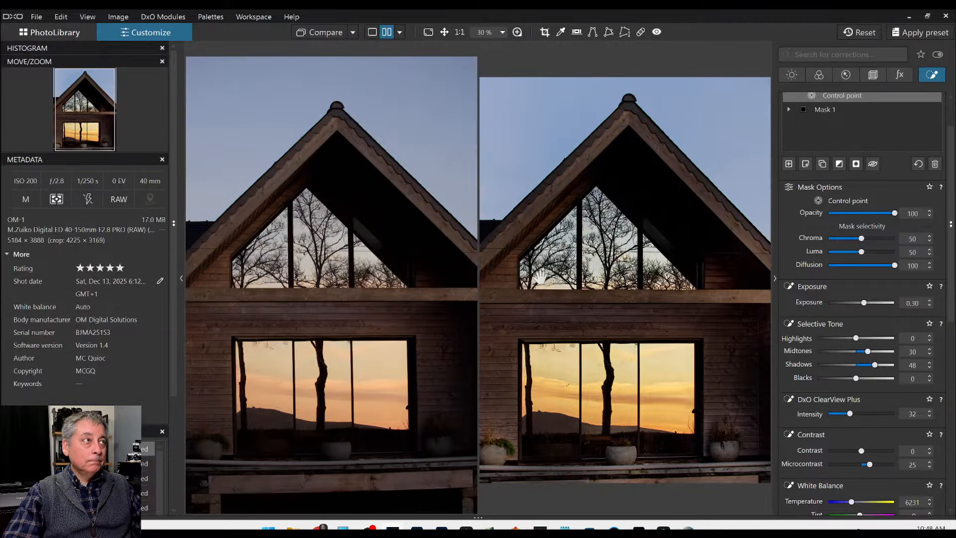
{"action": "left_click", "coordinate": [353, 32]}
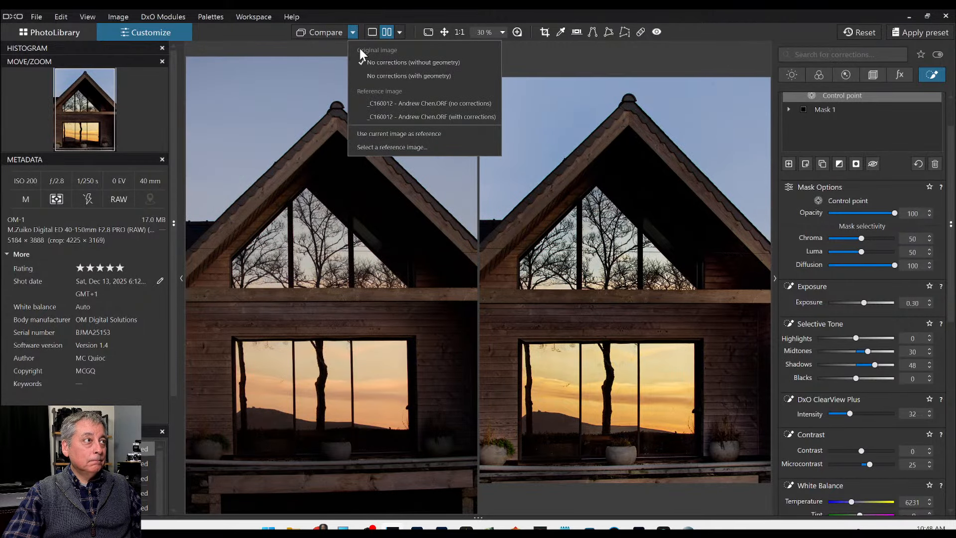
{"action": "left_click", "coordinate": [354, 33]}
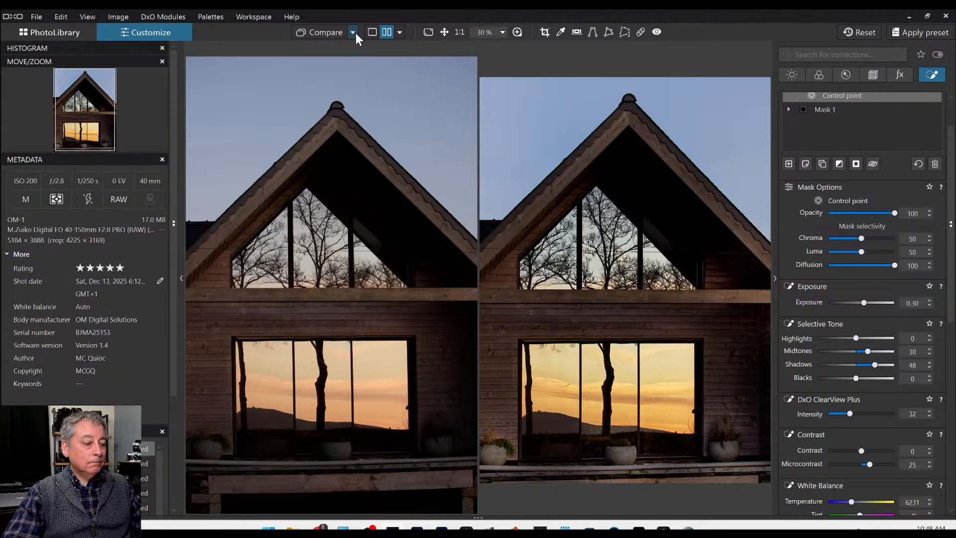
{"action": "key", "text": "F9"}
{"action": "scroll", "coordinate": [504, 226], "scroll_direction": "down", "scroll_amount": 1}
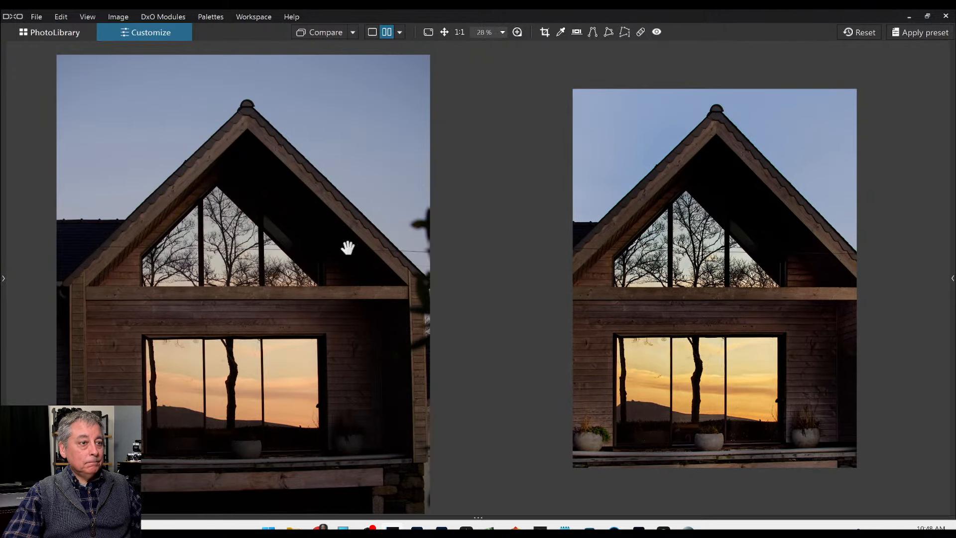
{"action": "scroll", "coordinate": [347, 246], "scroll_direction": "down", "scroll_amount": 2}
{"action": "scroll", "coordinate": [591, 310], "scroll_direction": "down", "scroll_amount": 1}
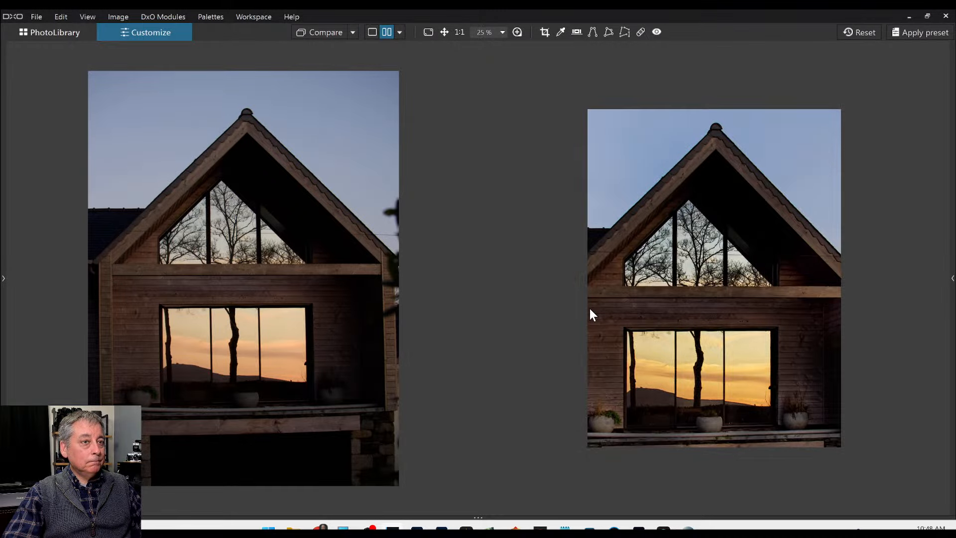
{"action": "scroll", "coordinate": [591, 309], "scroll_direction": "up", "scroll_amount": 3}
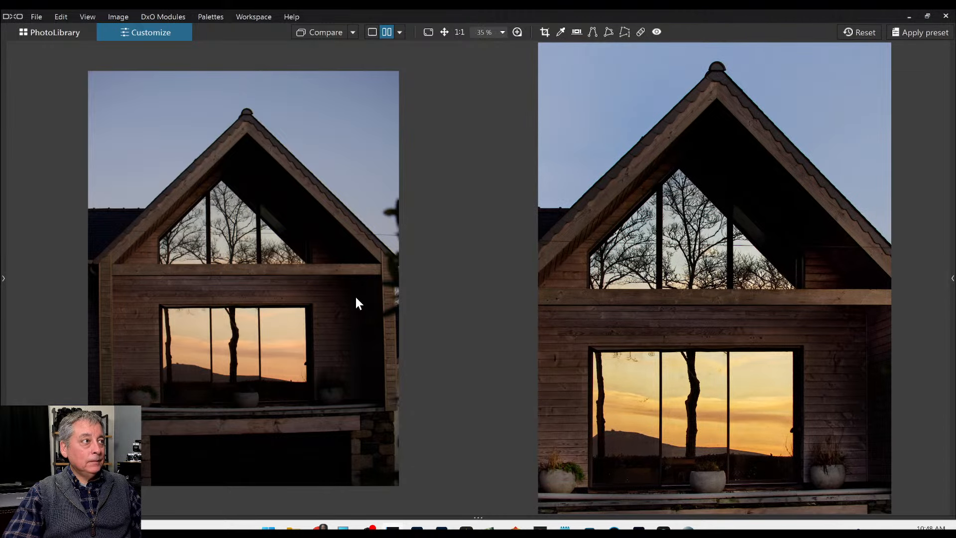
{"action": "scroll", "coordinate": [363, 298], "scroll_direction": "up", "scroll_amount": 1}
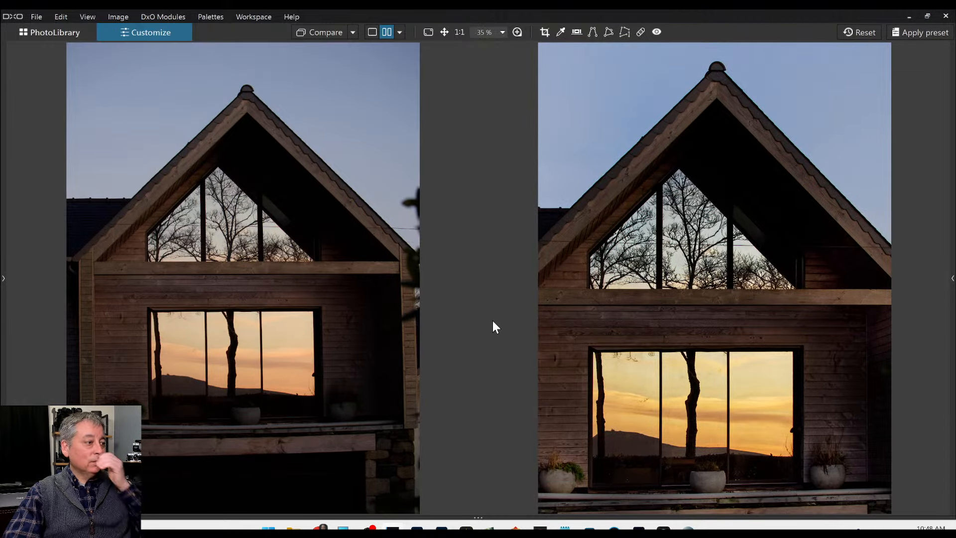
{"action": "scroll", "coordinate": [493, 322], "scroll_direction": "down", "scroll_amount": 1}
{"action": "scroll", "coordinate": [376, 324], "scroll_direction": "down", "scroll_amount": 1}
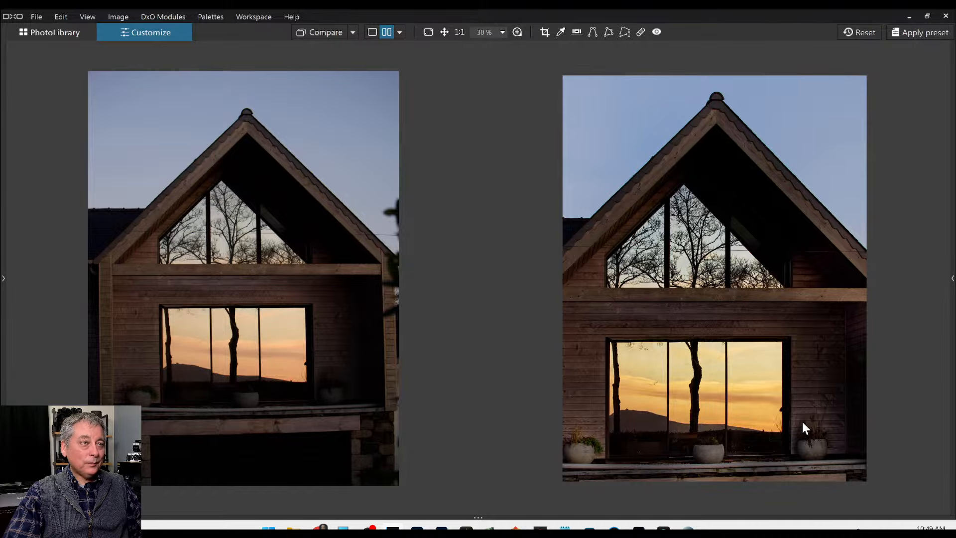
Step: Return to the photo library and open the seaside photo with the colourful beach huts for customizing in single-image view
{"action": "left_click", "coordinate": [48, 35]}
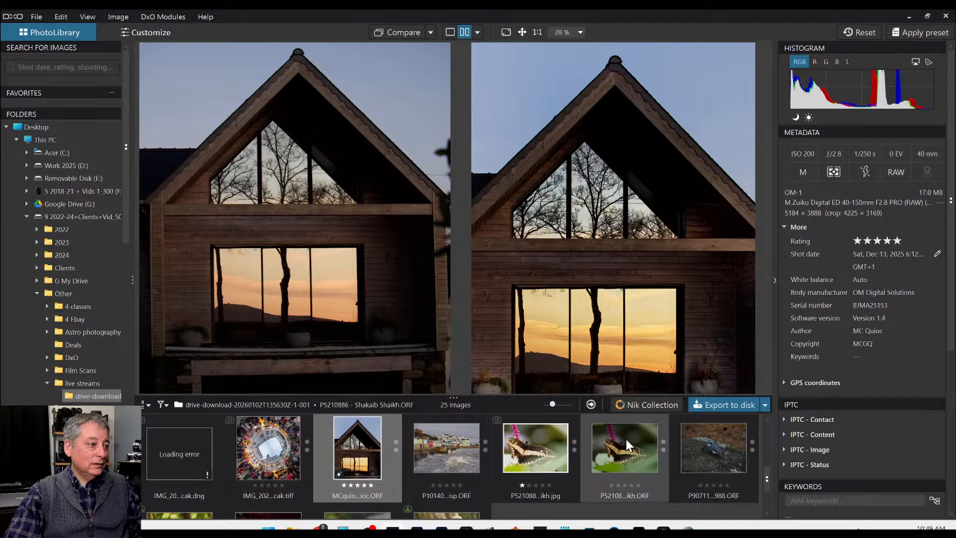
{"action": "scroll", "coordinate": [629, 446], "scroll_direction": "down", "scroll_amount": 1}
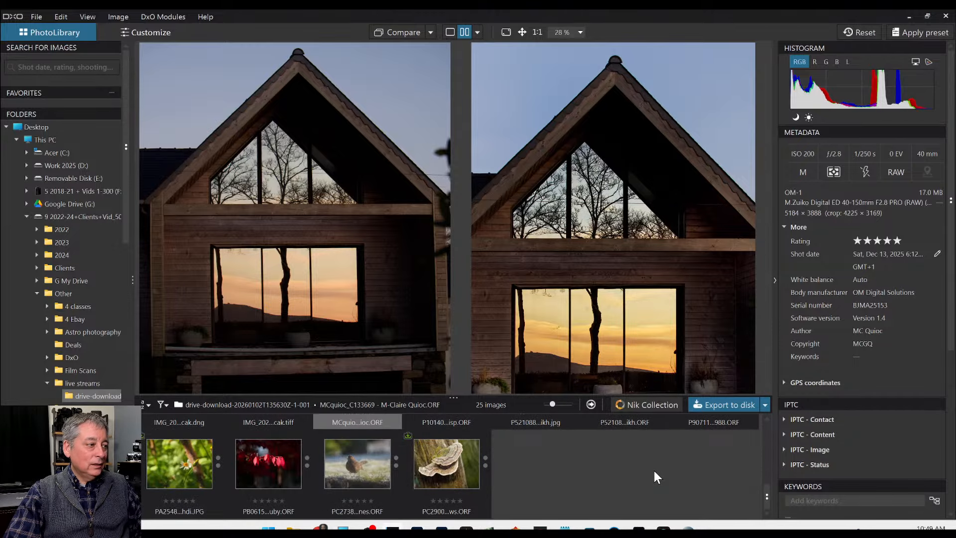
{"action": "scroll", "coordinate": [654, 471], "scroll_direction": "up", "scroll_amount": 1}
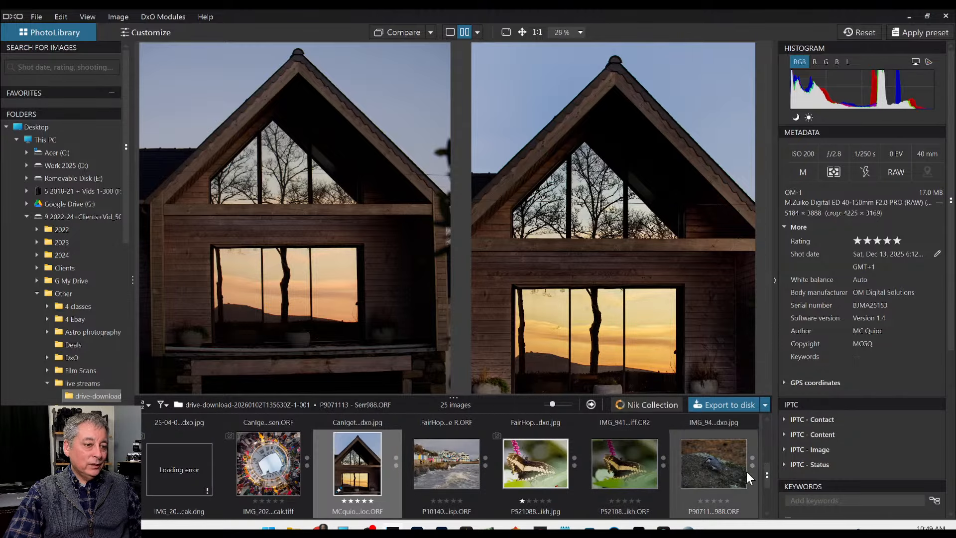
{"action": "scroll", "coordinate": [746, 471], "scroll_direction": "down", "scroll_amount": 1}
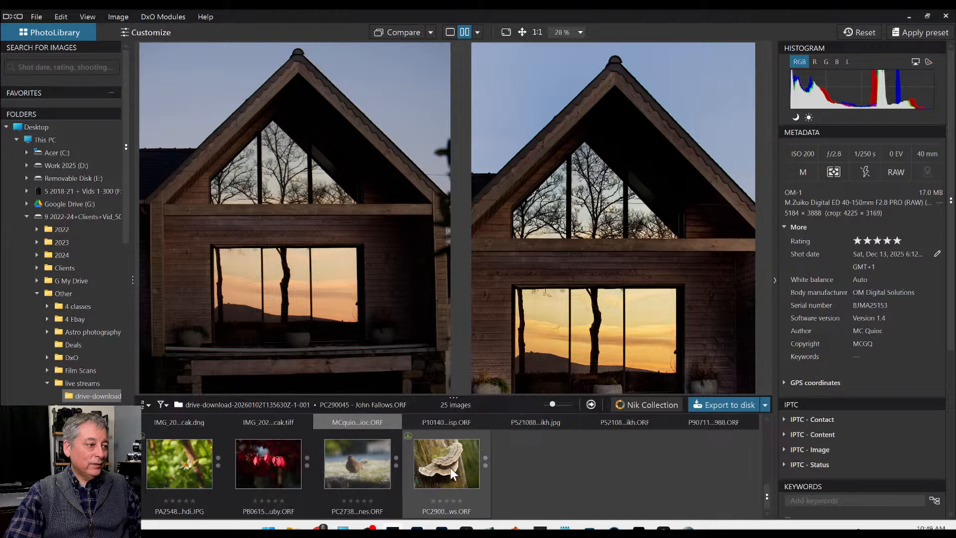
{"action": "scroll", "coordinate": [560, 482], "scroll_direction": "up", "scroll_amount": 1}
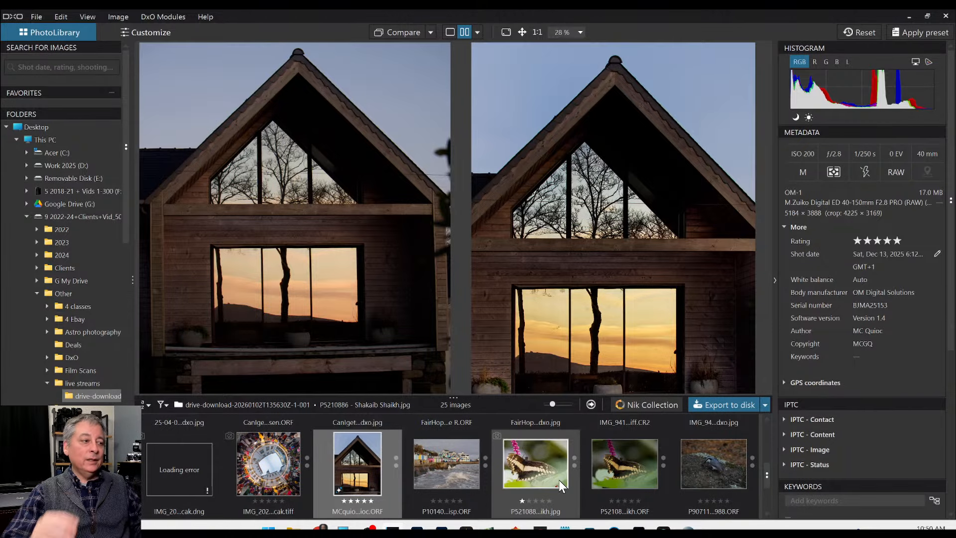
{"action": "left_click", "coordinate": [417, 472]}
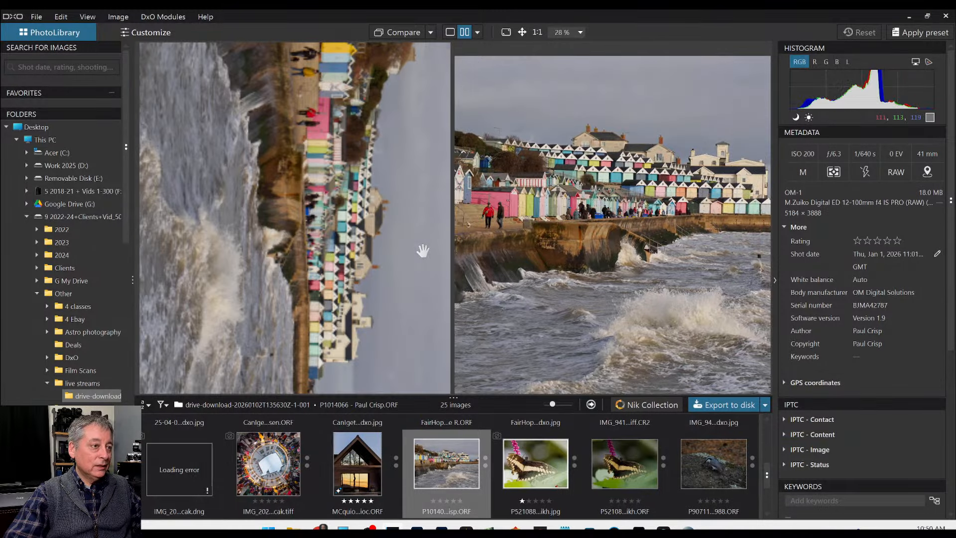
{"action": "left_click", "coordinate": [450, 33]}
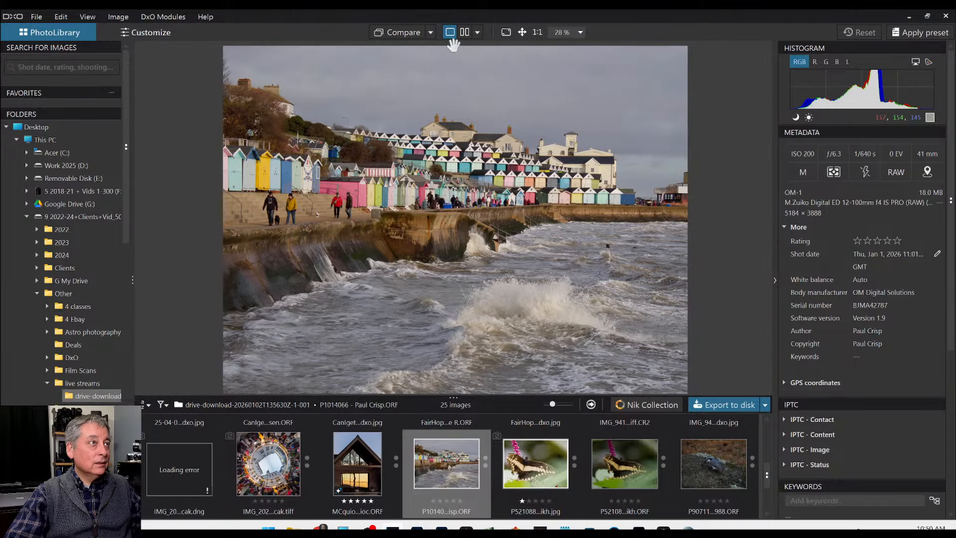
{"action": "double_click", "coordinate": [450, 469]}
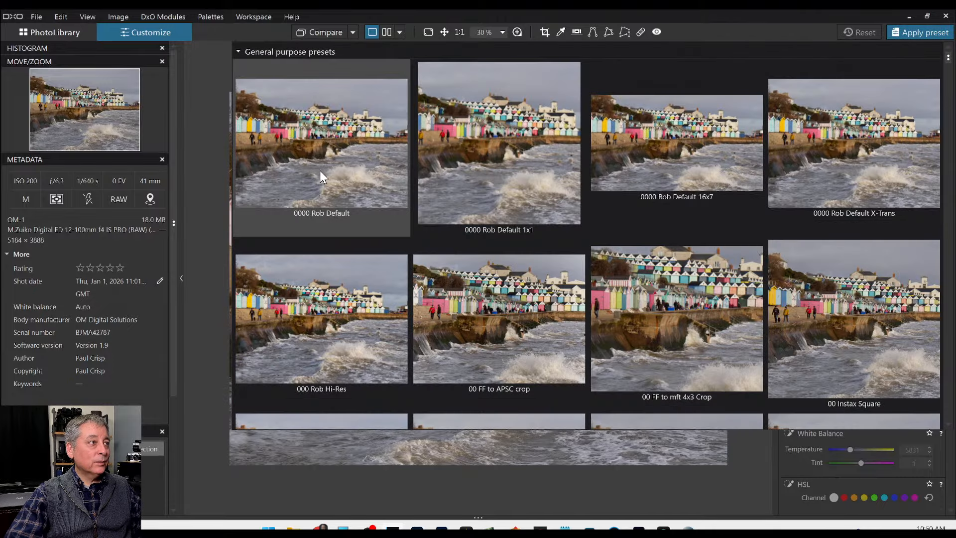
Step: Apply the first general-purpose default preset to the seaside photo and enable the automatic Perspective correction
{"action": "left_click", "coordinate": [320, 170]}
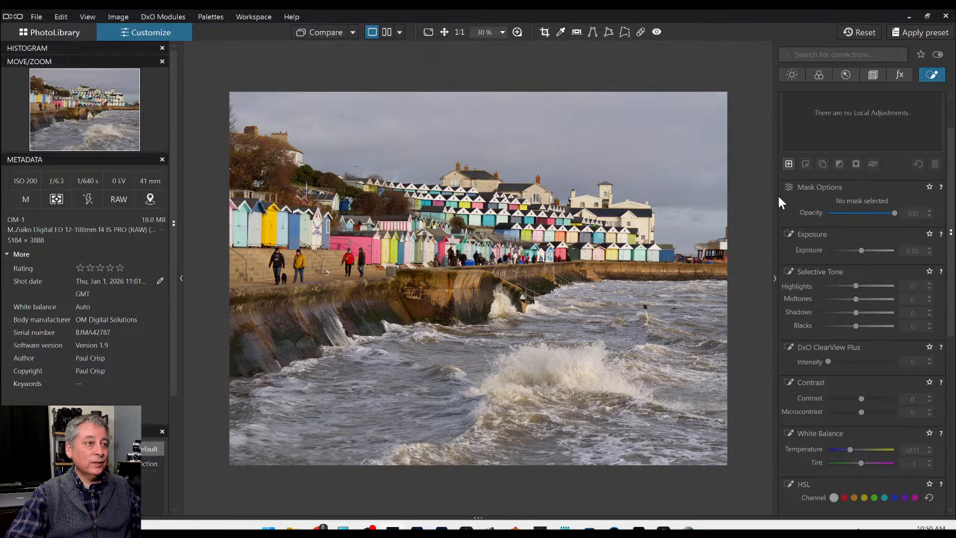
{"action": "left_click", "coordinate": [868, 75]}
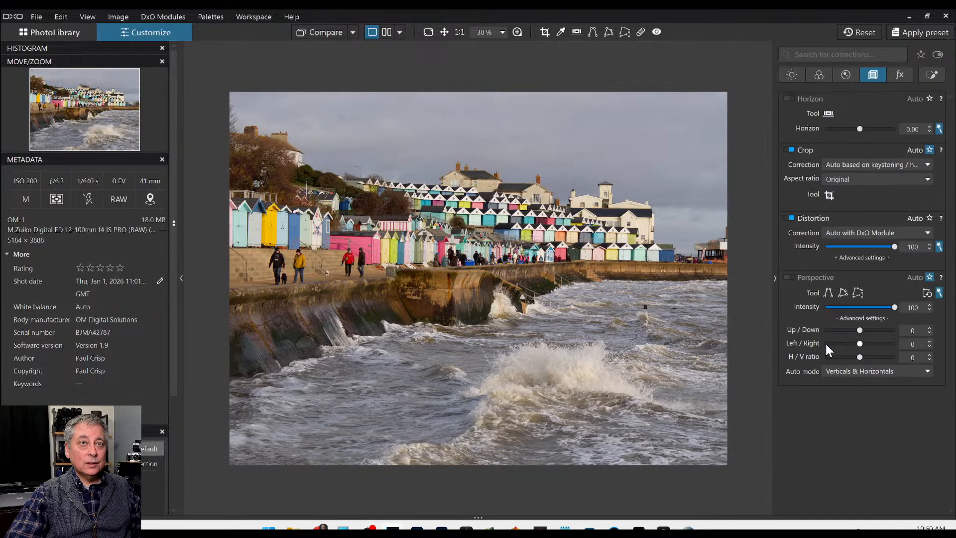
{"action": "left_click", "coordinate": [788, 278]}
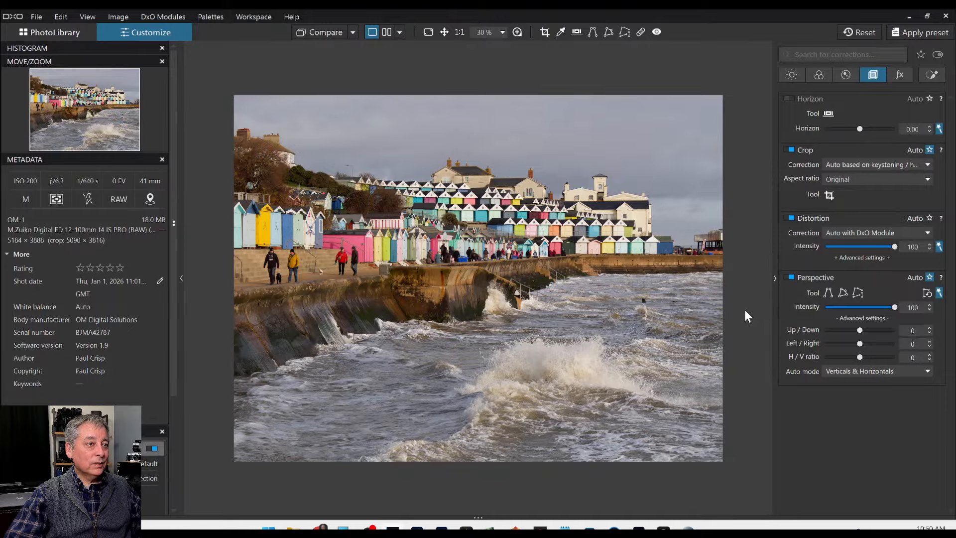
Step: Add a control line local adjustment that masks the sea below the harbour wall
{"action": "left_click", "coordinate": [929, 75]}
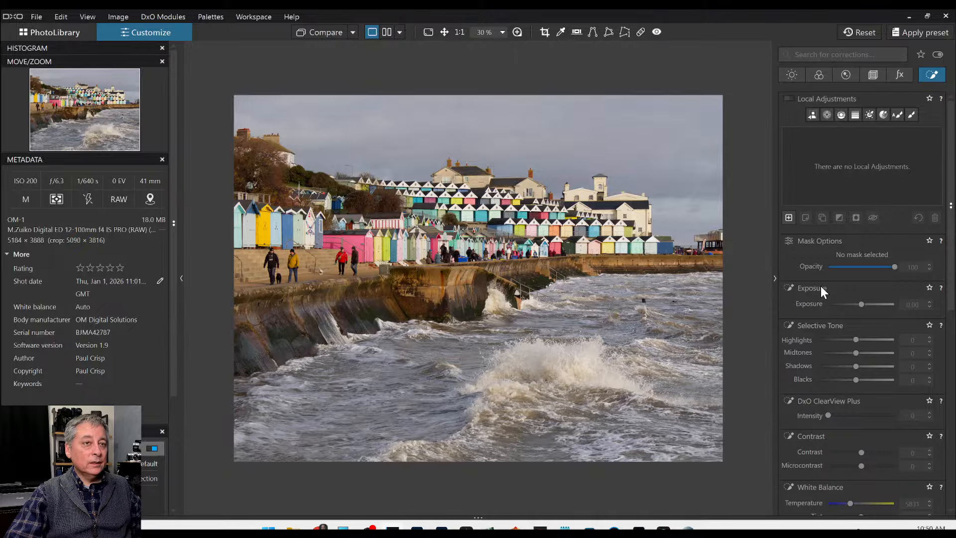
{"action": "left_click", "coordinate": [841, 116]}
{"action": "left_click_drag", "start_coordinate": [558, 319], "coordinate": [538, 256]}
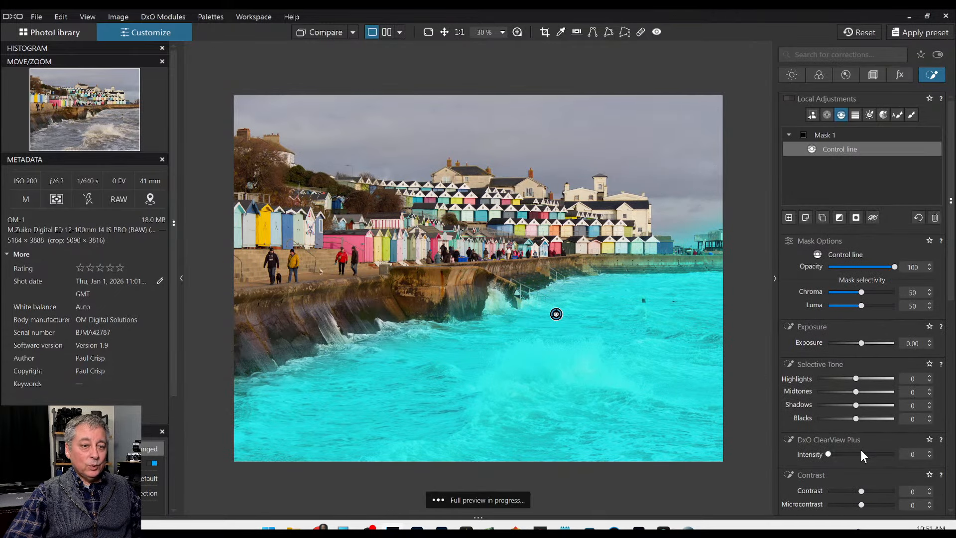
Step: Set the sea mask's DxO ClearView Plus intensity to 49 and its Microcontrast to 9
{"action": "left_click", "coordinate": [860, 453]}
{"action": "scroll", "coordinate": [846, 431], "scroll_direction": "down", "scroll_amount": 2}
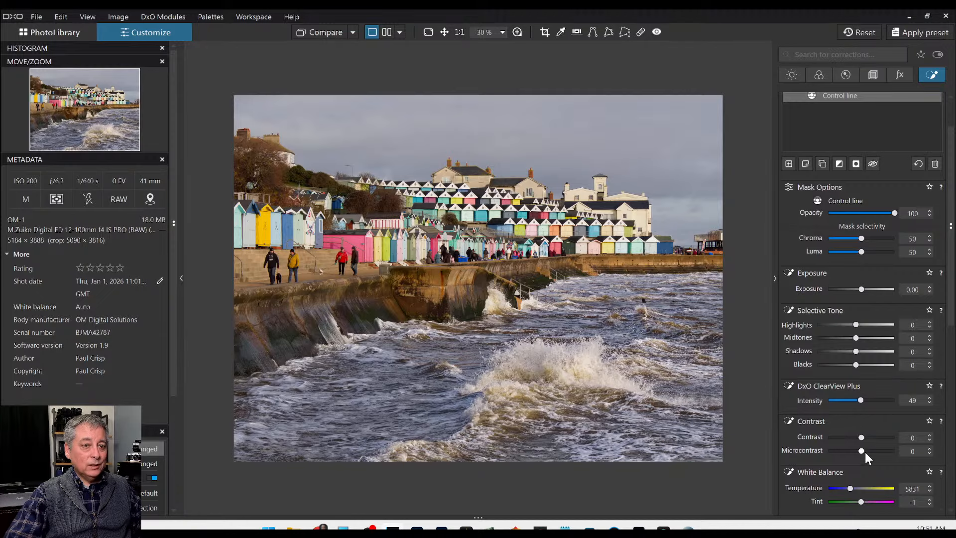
{"action": "left_click_drag", "start_coordinate": [870, 450], "coordinate": [865, 449]}
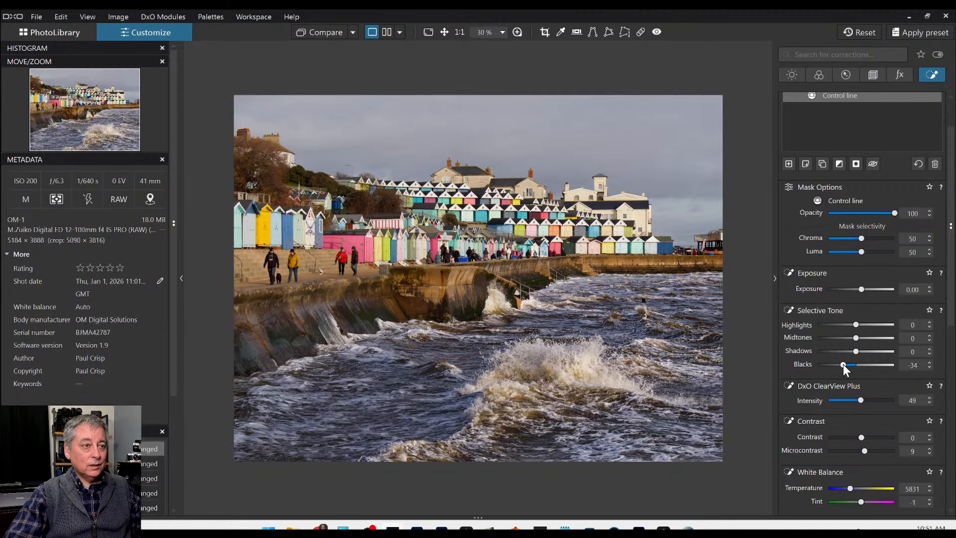
Step: Set the sea mask's Blacks to -23, its white balance Temperature to 5731 and its Tint to -6
{"action": "left_click_drag", "start_coordinate": [843, 364], "coordinate": [846, 365]}
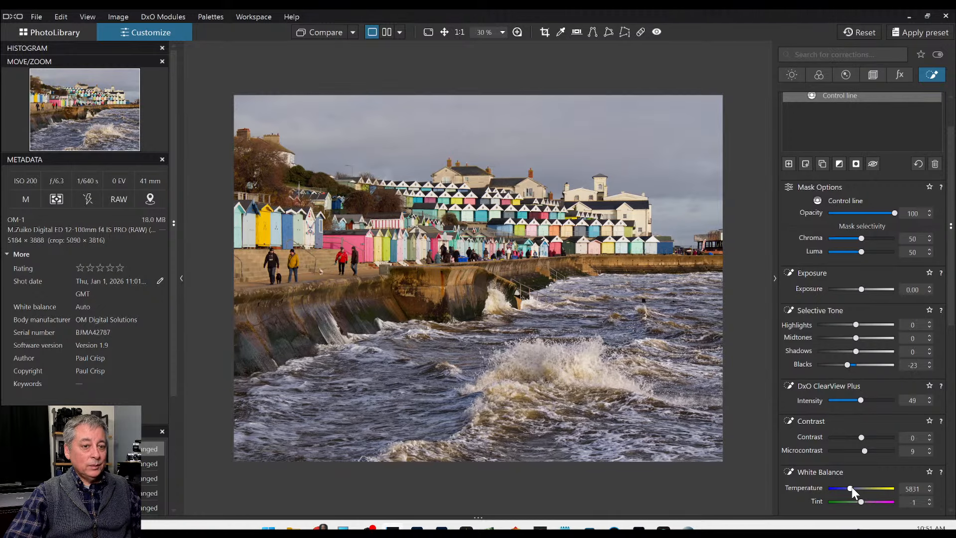
{"action": "left_click_drag", "start_coordinate": [849, 487], "coordinate": [846, 488]}
{"action": "double_click", "coordinate": [846, 488]}
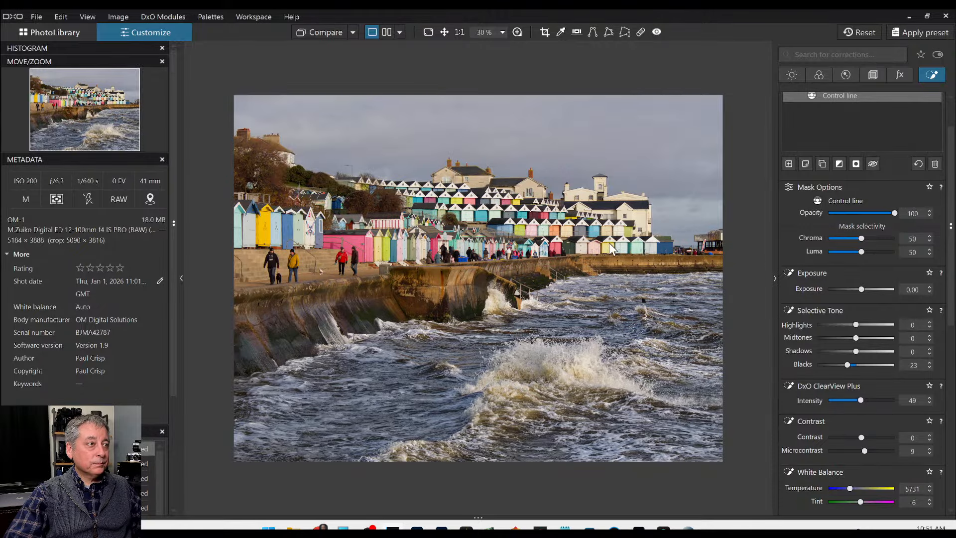
Step: Add a new mask with a control line covering the sky, beach huts and promenade, with Chroma selectivity at 3
{"action": "scroll", "coordinate": [859, 233], "scroll_direction": "up", "scroll_amount": 1}
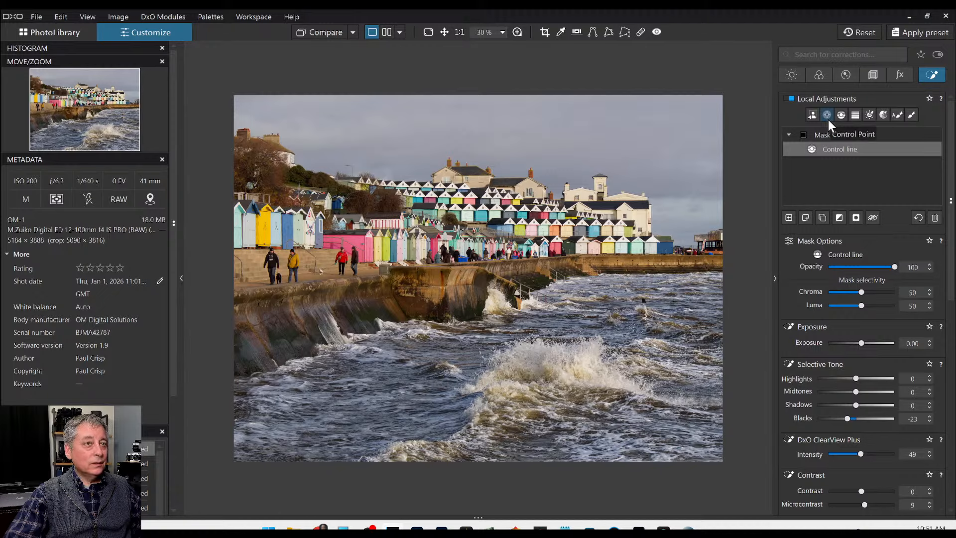
{"action": "left_click", "coordinate": [840, 115]}
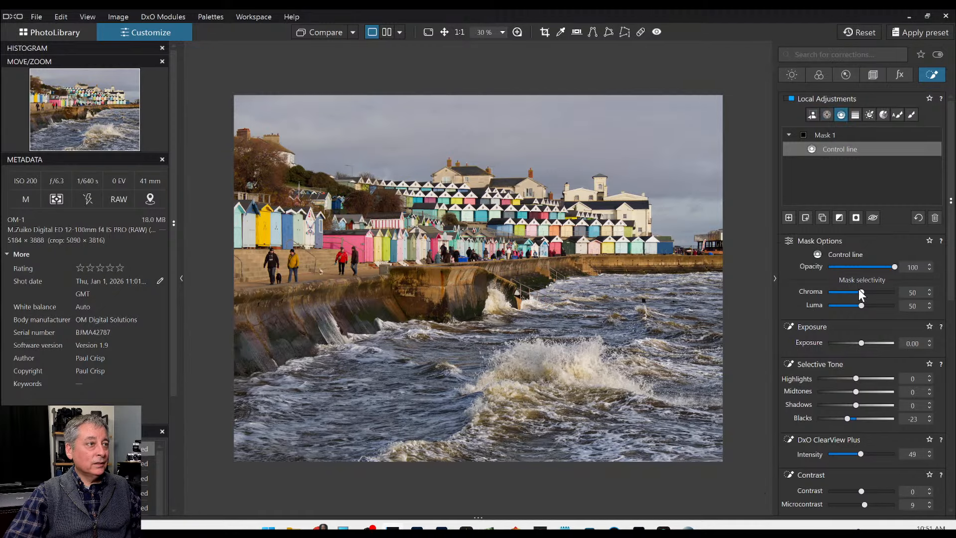
{"action": "left_click", "coordinate": [790, 218]}
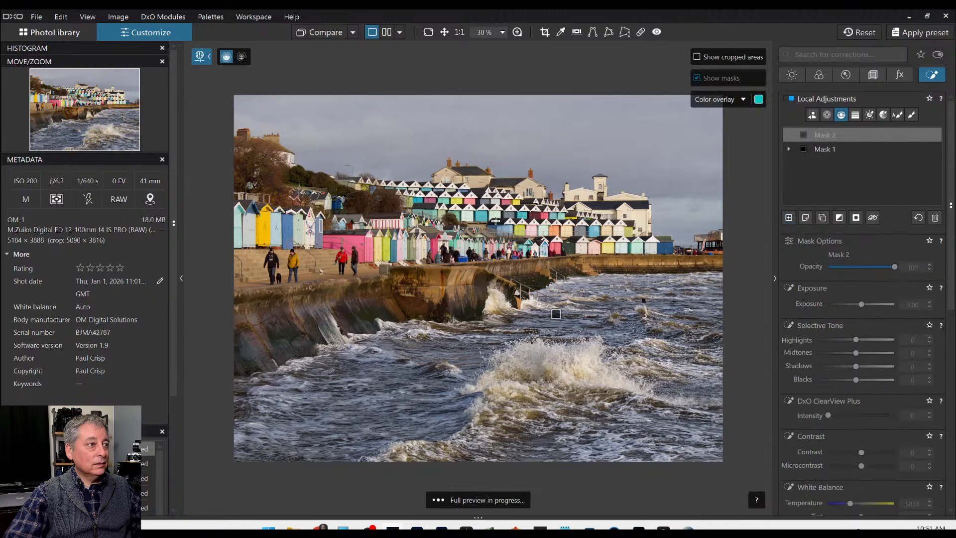
{"action": "left_click_drag", "start_coordinate": [471, 203], "coordinate": [470, 278]}
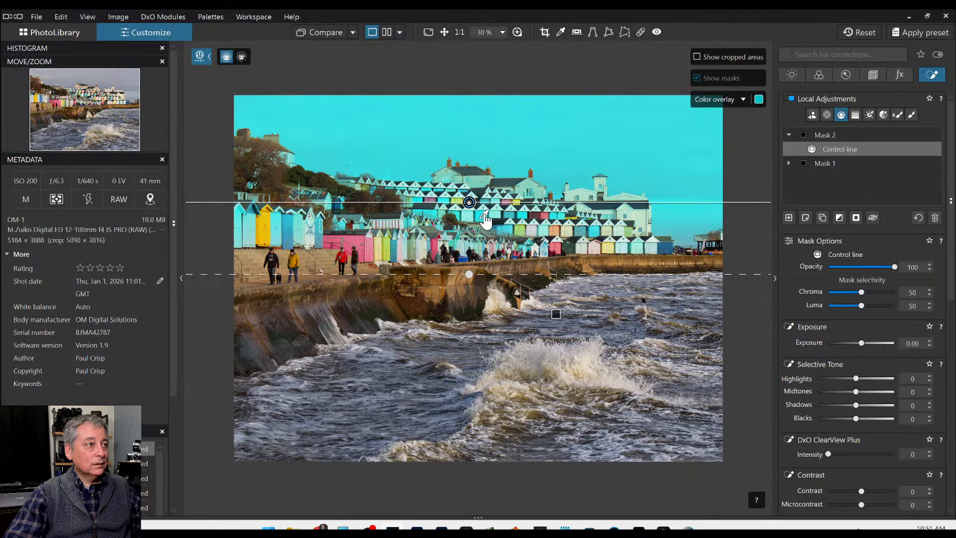
{"action": "left_click", "coordinate": [830, 294]}
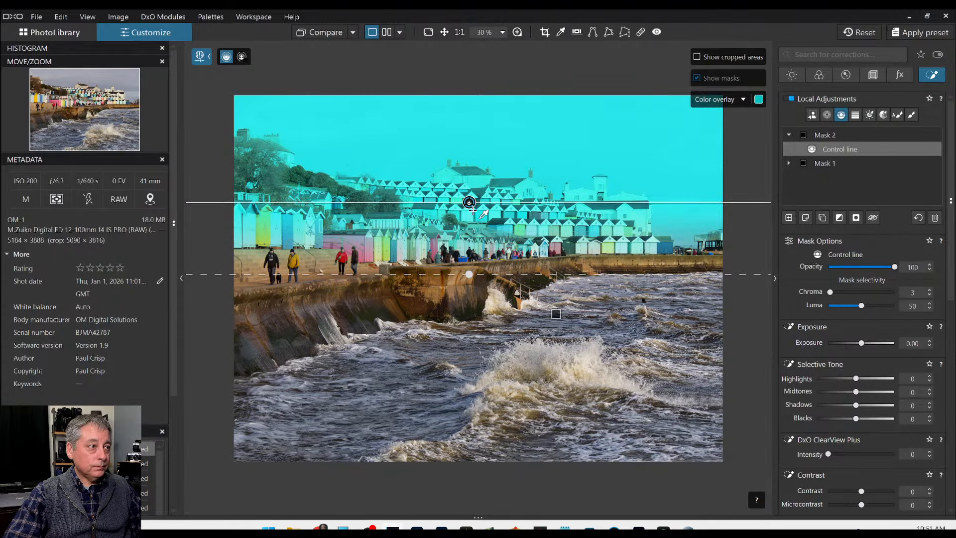
{"action": "left_click_drag", "start_coordinate": [469, 202], "coordinate": [467, 242]}
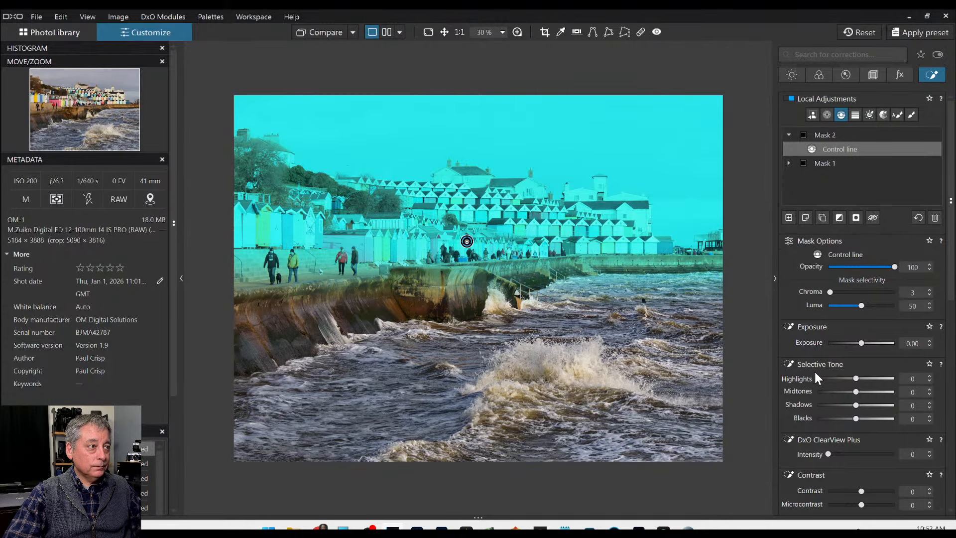
Step: Set the HSL Vibrancy of the sky and beach-hut mask to 97
{"action": "scroll", "coordinate": [873, 435], "scroll_direction": "down", "scroll_amount": 5}
{"action": "scroll", "coordinate": [874, 432], "scroll_direction": "down", "scroll_amount": 2}
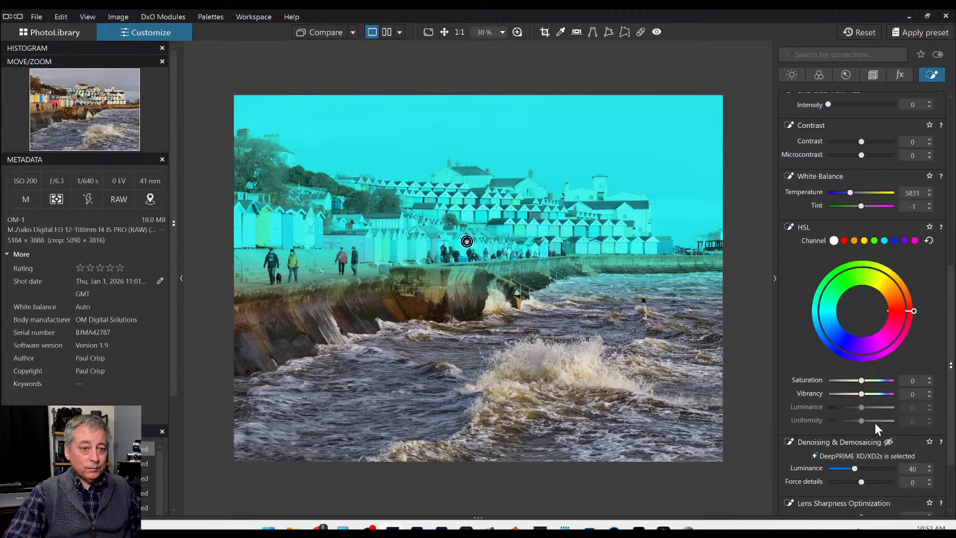
{"action": "left_click", "coordinate": [877, 393]}
{"action": "left_click_drag", "start_coordinate": [887, 395], "coordinate": [892, 396]}
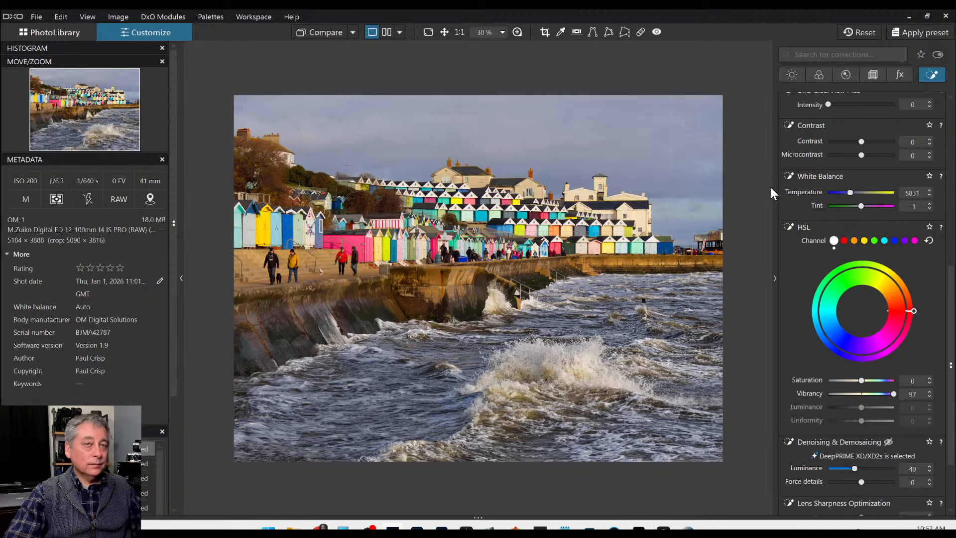
Step: Add a new mask with two control points on the promenade around the walking people
{"action": "scroll", "coordinate": [790, 223], "scroll_direction": "up", "scroll_amount": 8}
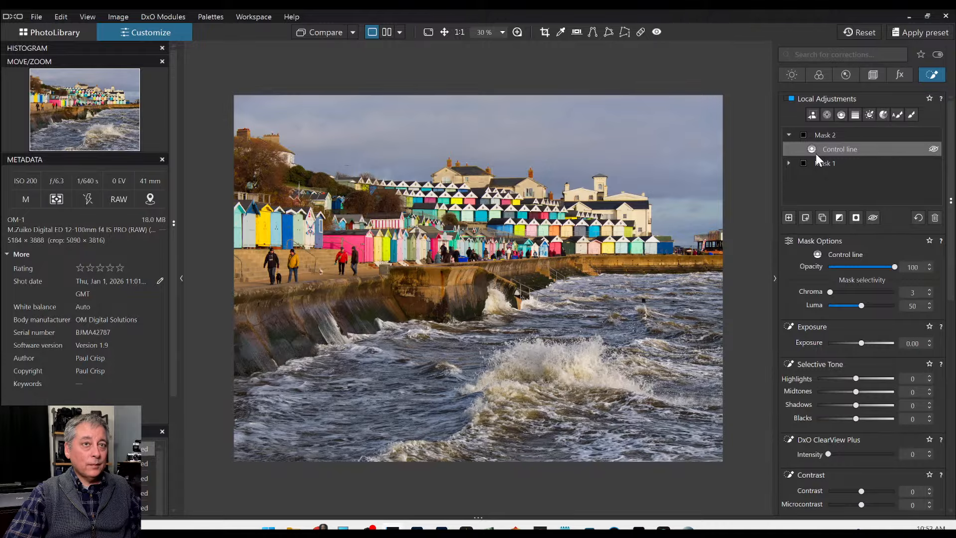
{"action": "left_click", "coordinate": [789, 217]}
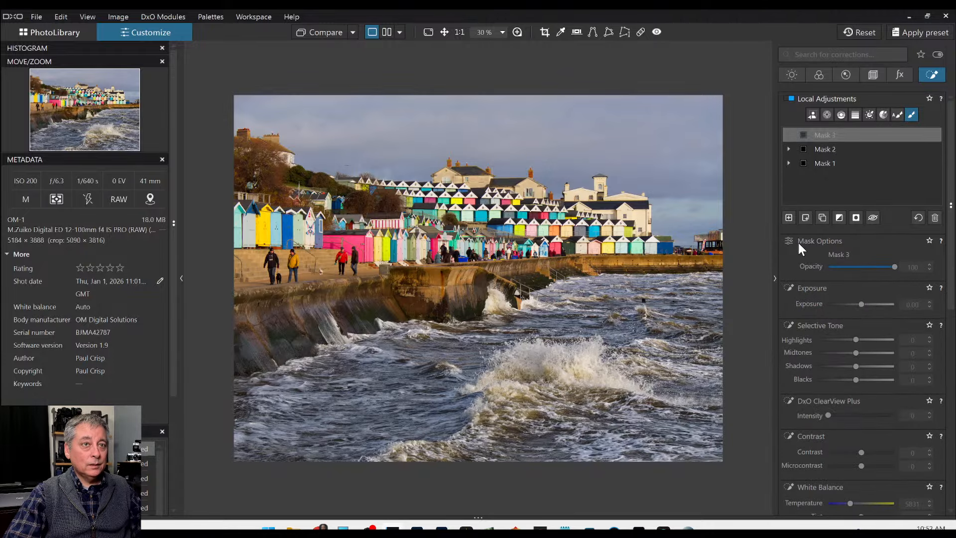
{"action": "left_click", "coordinate": [826, 115]}
{"action": "left_click", "coordinate": [310, 268]}
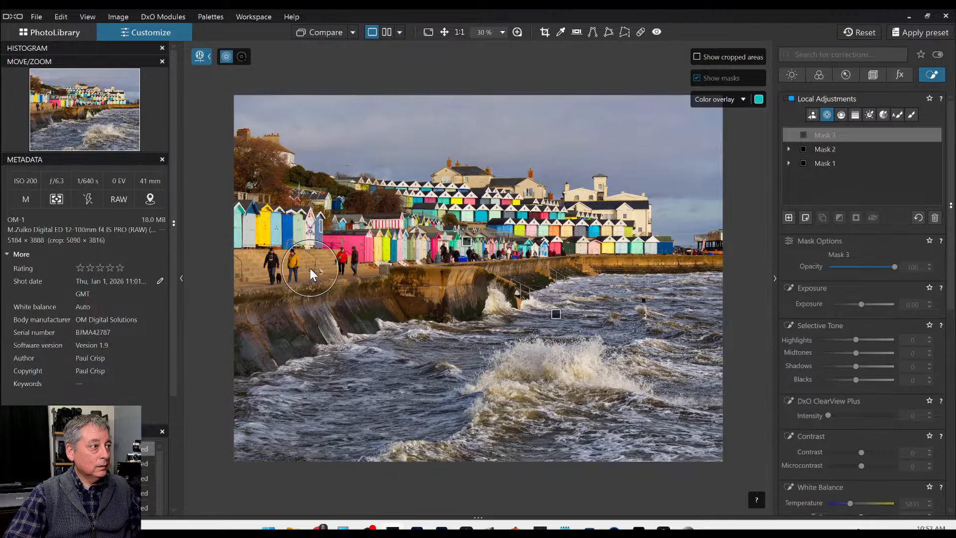
{"action": "left_click", "coordinate": [255, 280]}
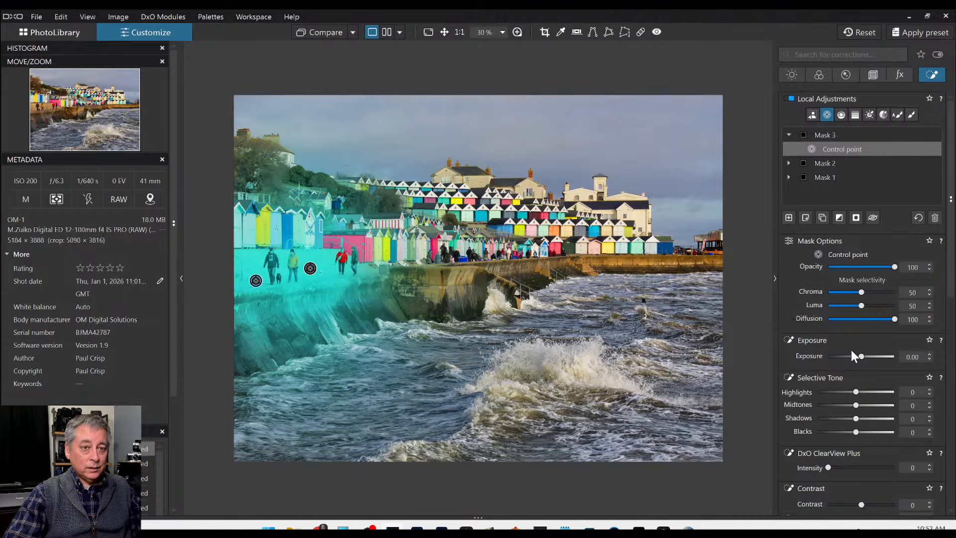
Step: Set the promenade mask's Exposure to 0.60 and its Microcontrast to about 36
{"action": "left_click_drag", "start_coordinate": [861, 354], "coordinate": [866, 358]}
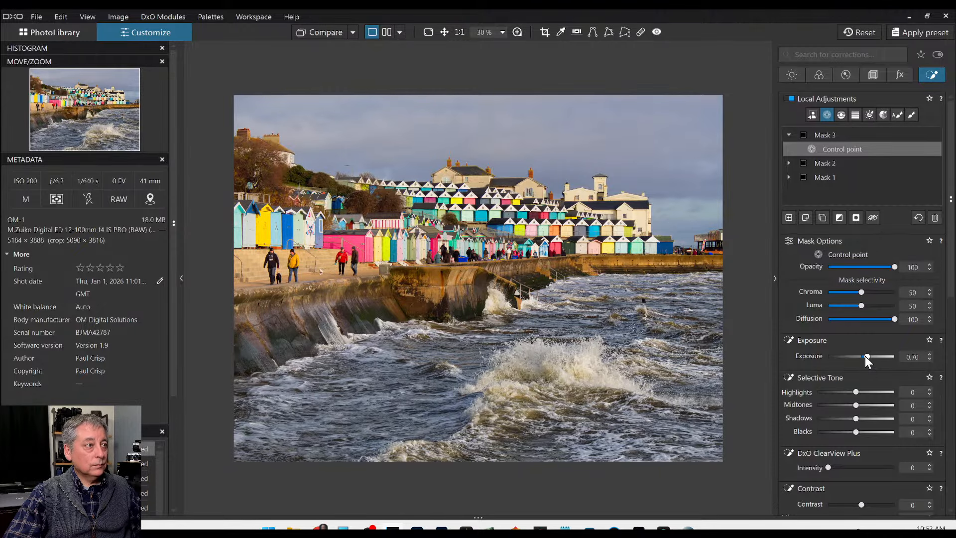
{"action": "scroll", "coordinate": [871, 416], "scroll_direction": "down", "scroll_amount": 2}
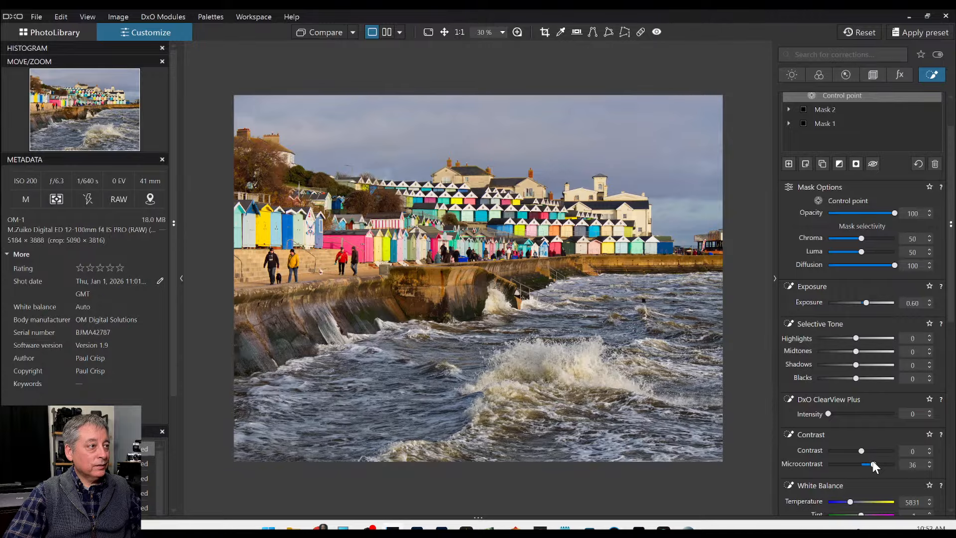
{"action": "scroll", "coordinate": [834, 226], "scroll_direction": "up", "scroll_amount": 2}
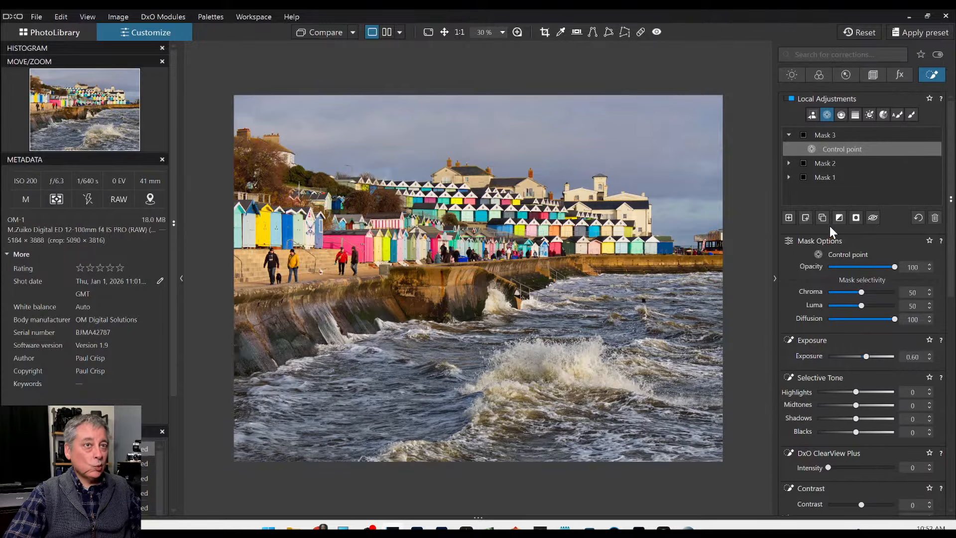
Step: Add a new mask with a control line sampling the sky beside the white building and set its Chroma selectivity to 55
{"action": "left_click", "coordinate": [789, 218]}
{"action": "left_click", "coordinate": [841, 115]}
{"action": "left_click_drag", "start_coordinate": [676, 198], "coordinate": [676, 249]}
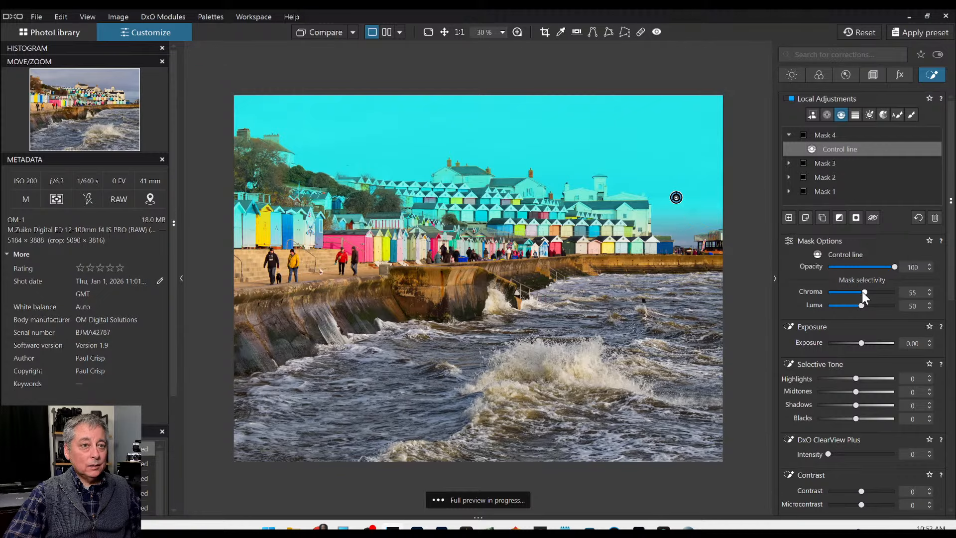
{"action": "left_click_drag", "start_coordinate": [862, 291], "coordinate": [863, 292]}
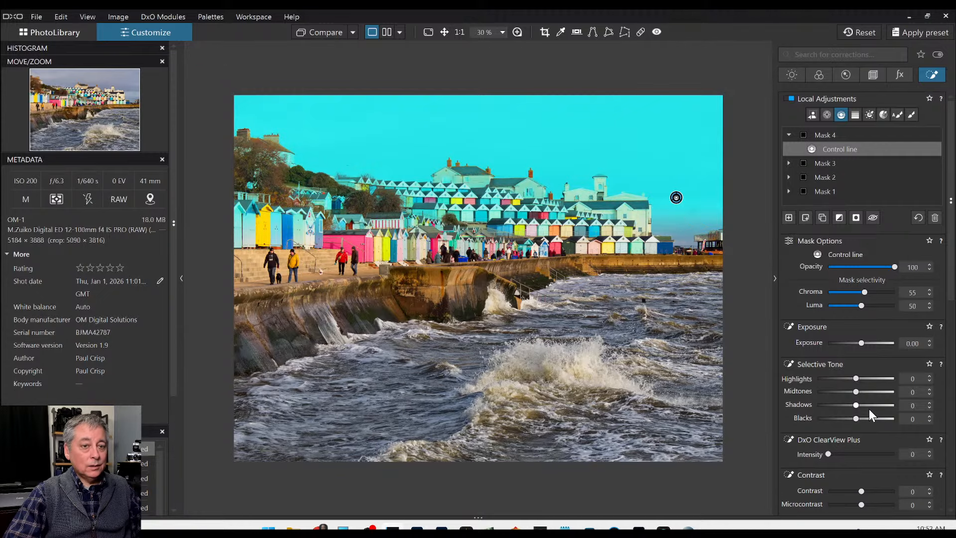
Step: Set the sky mask's DxO ClearView Plus intensity to 40 and its Highlights to 36
{"action": "scroll", "coordinate": [869, 408], "scroll_direction": "down", "scroll_amount": 1}
{"action": "left_click", "coordinate": [862, 424]}
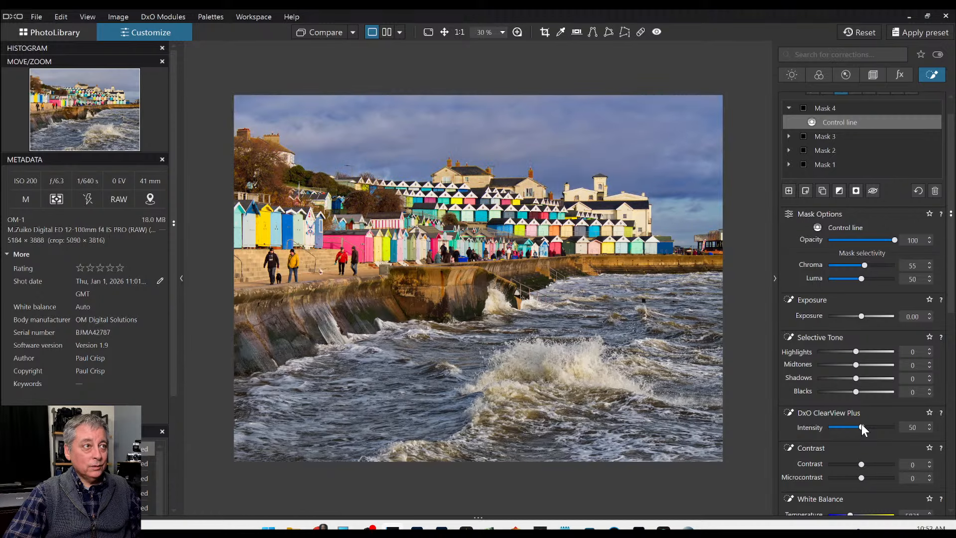
{"action": "left_click_drag", "start_coordinate": [861, 424], "coordinate": [855, 427]}
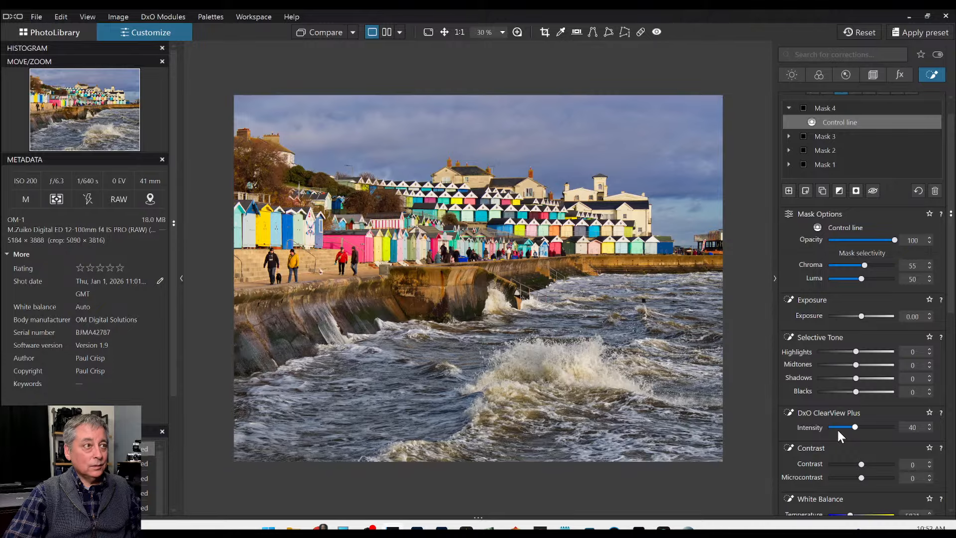
{"action": "scroll", "coordinate": [791, 341], "scroll_direction": "down", "scroll_amount": 1}
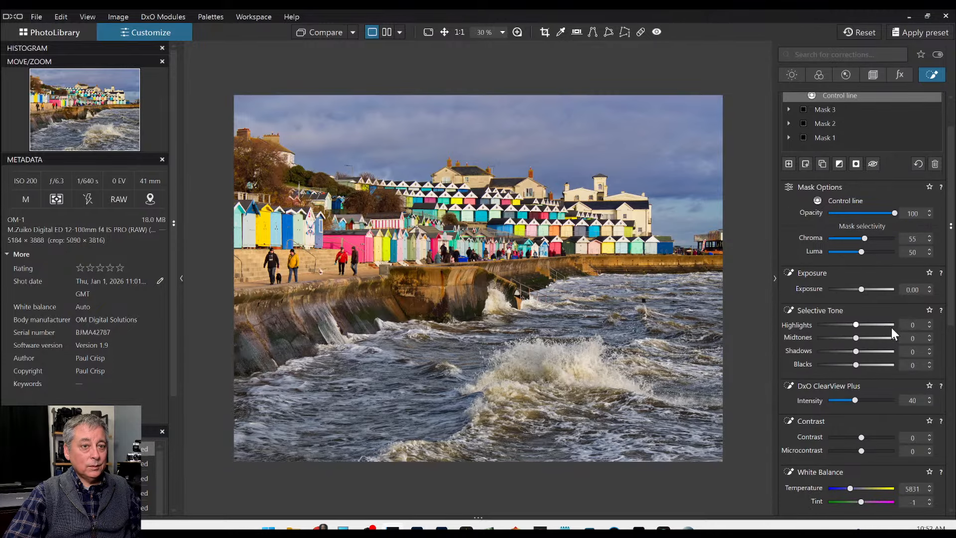
{"action": "left_click_drag", "start_coordinate": [891, 327], "coordinate": [871, 324]}
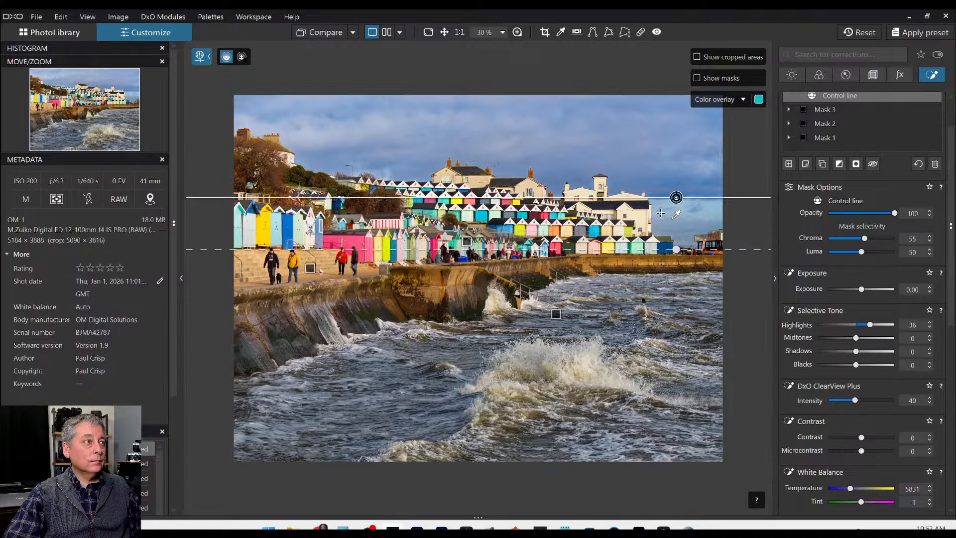
Step: Move the sky mask's control line slightly higher in the sky and close the local adjustment overlay
{"action": "mouse_move", "coordinate": [677, 199]}
{"action": "left_click_drag", "start_coordinate": [676, 197], "coordinate": [677, 178]}
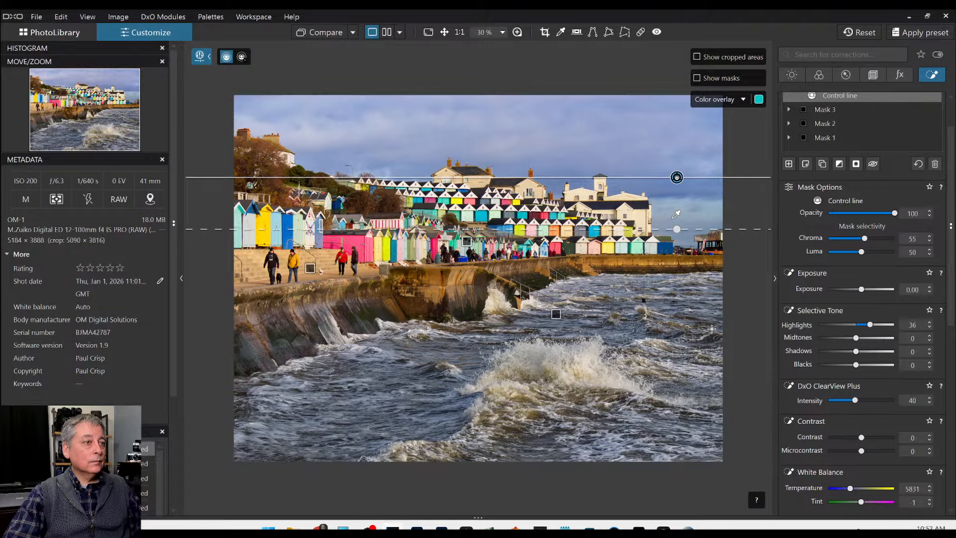
{"action": "key", "text": "Escape"}
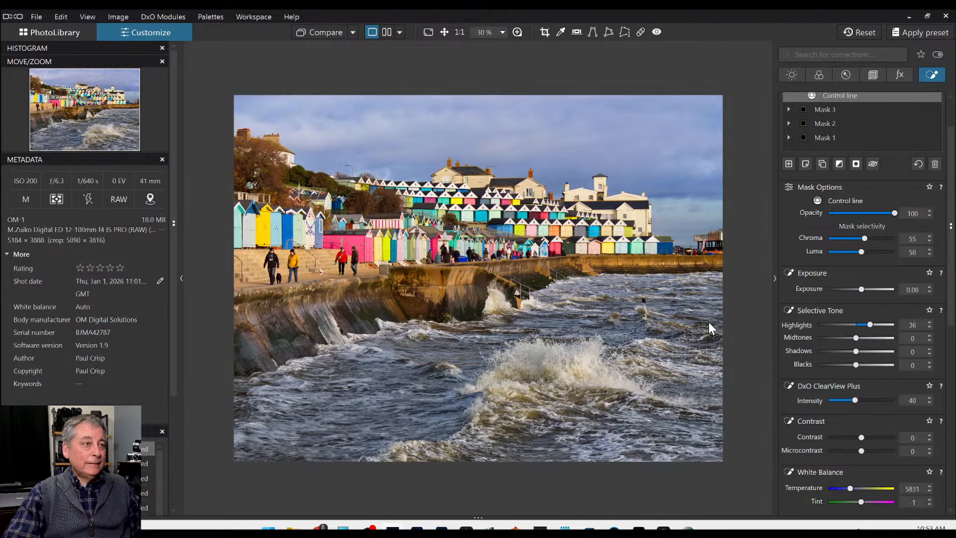
Step: Crop the seaside photo to a 16 × 9 aspect ratio, shifting the frame slightly down to include more sea
{"action": "left_click", "coordinate": [872, 75]}
{"action": "left_click", "coordinate": [853, 180]}
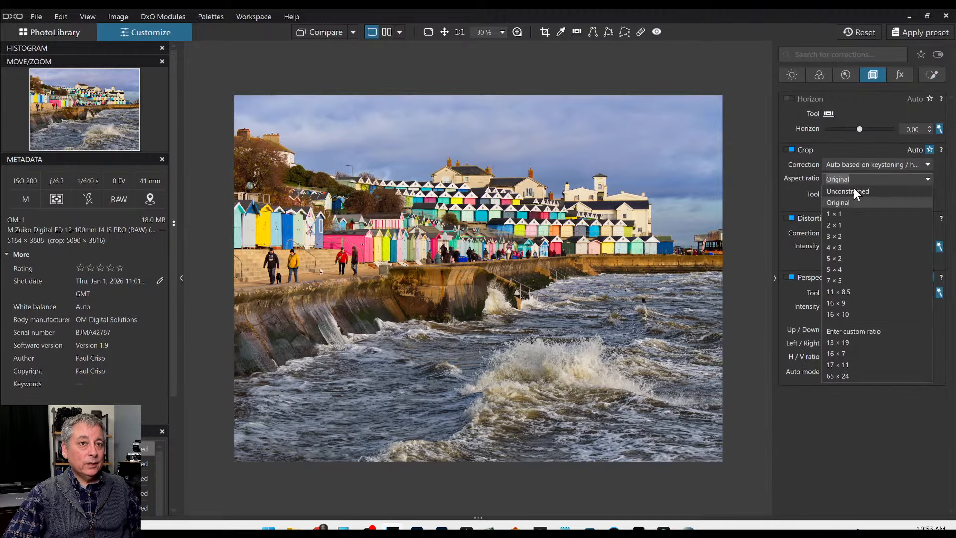
{"action": "left_click", "coordinate": [838, 302]}
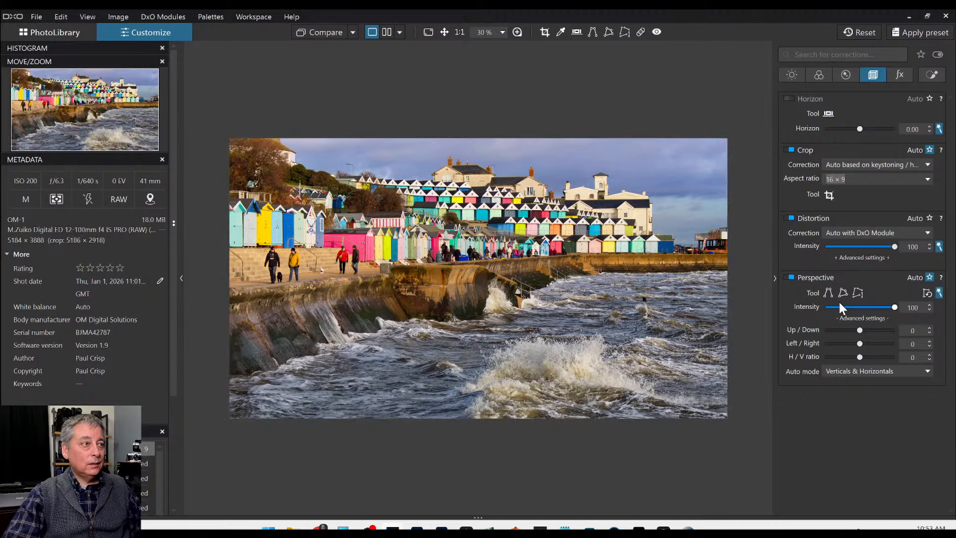
{"action": "left_click", "coordinate": [830, 195]}
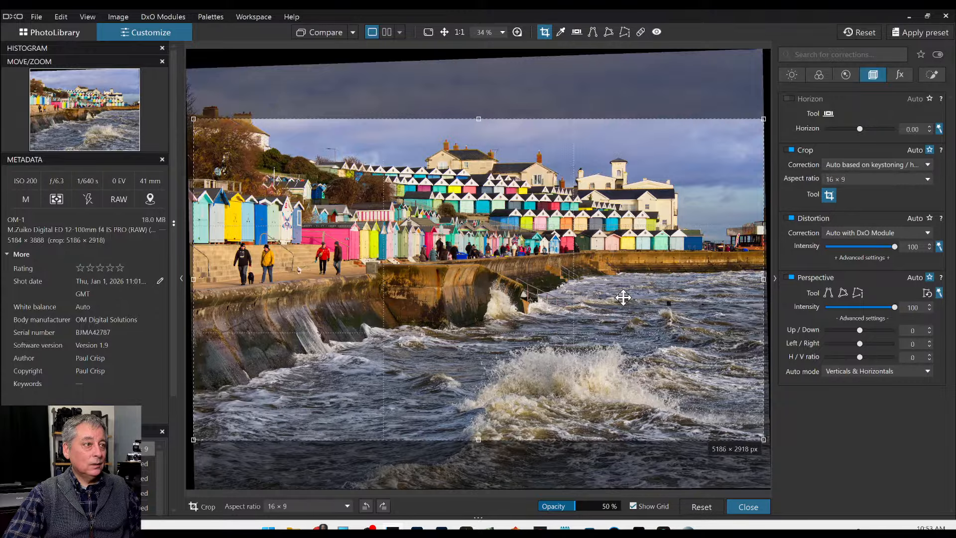
{"action": "left_click_drag", "start_coordinate": [623, 298], "coordinate": [622, 309]}
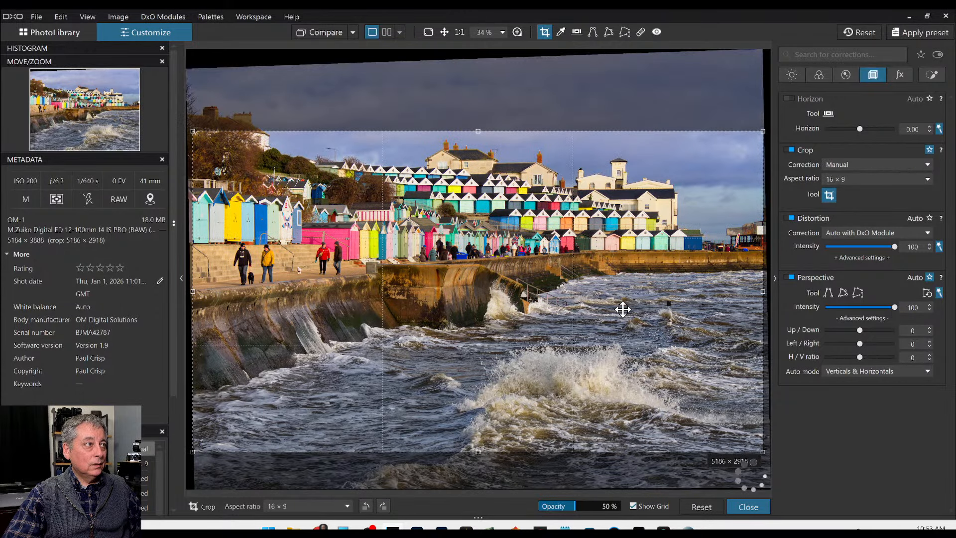
{"action": "key", "text": "Return"}
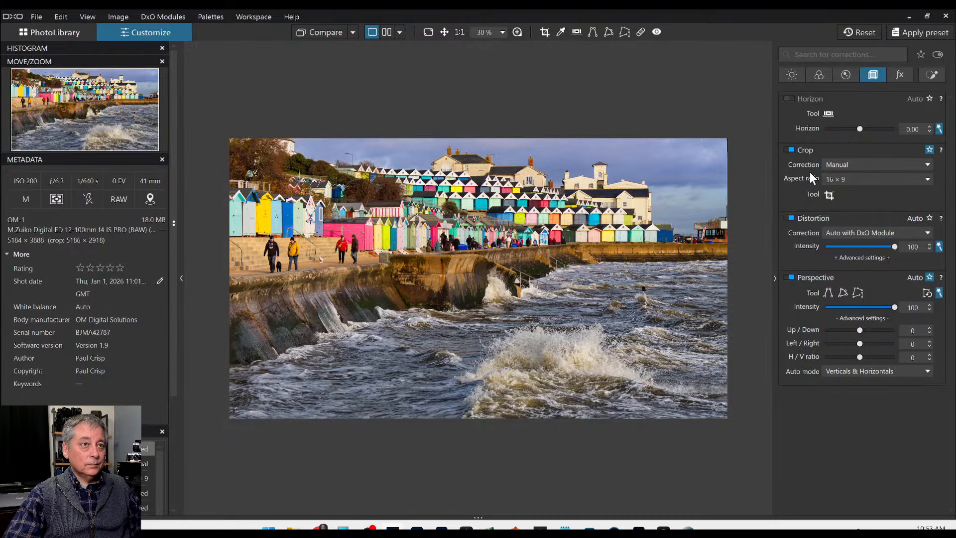
Step: Add a new mask with control points on the breaking wave and the splash at the harbour wall, with Luma selectivity at 65
{"action": "left_click", "coordinate": [931, 75]}
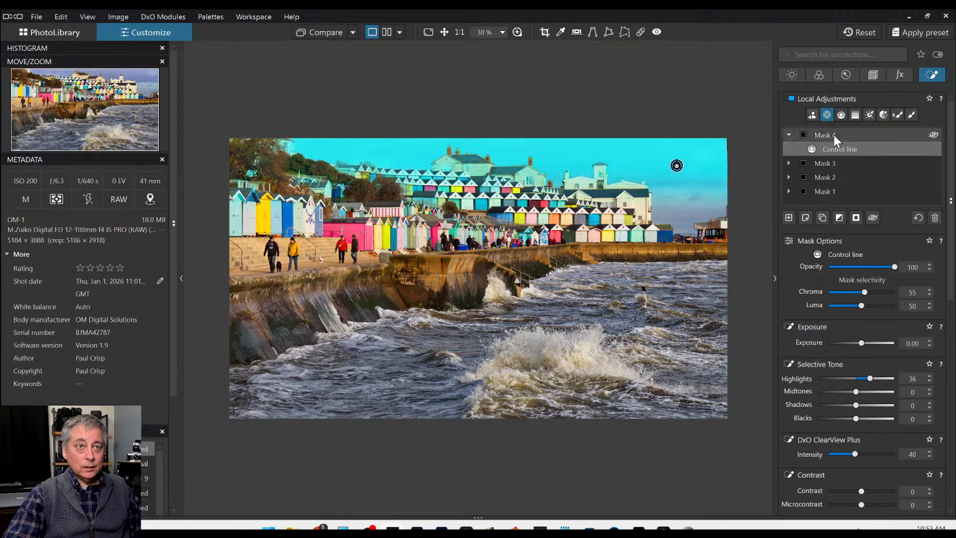
{"action": "left_click", "coordinate": [833, 117]}
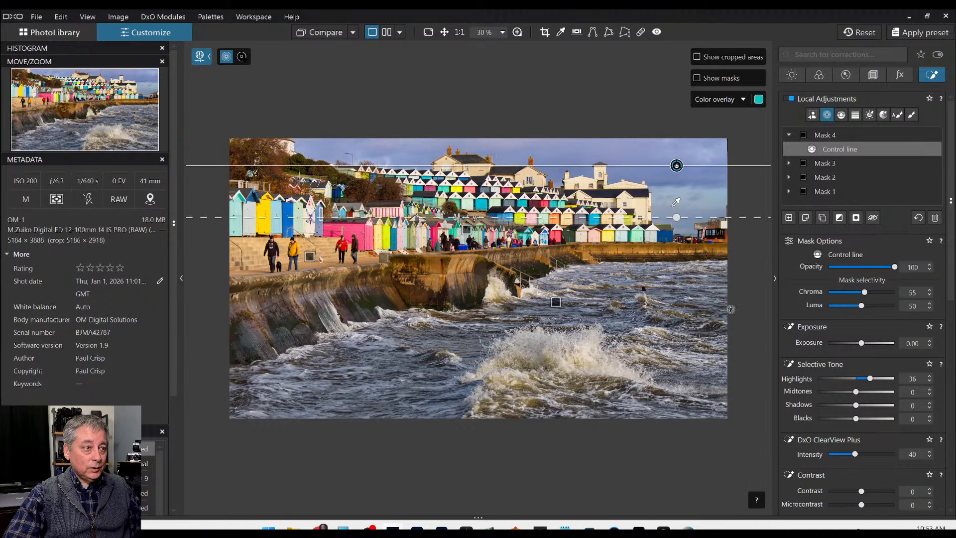
{"action": "left_click", "coordinate": [788, 217]}
{"action": "left_click", "coordinate": [580, 357]}
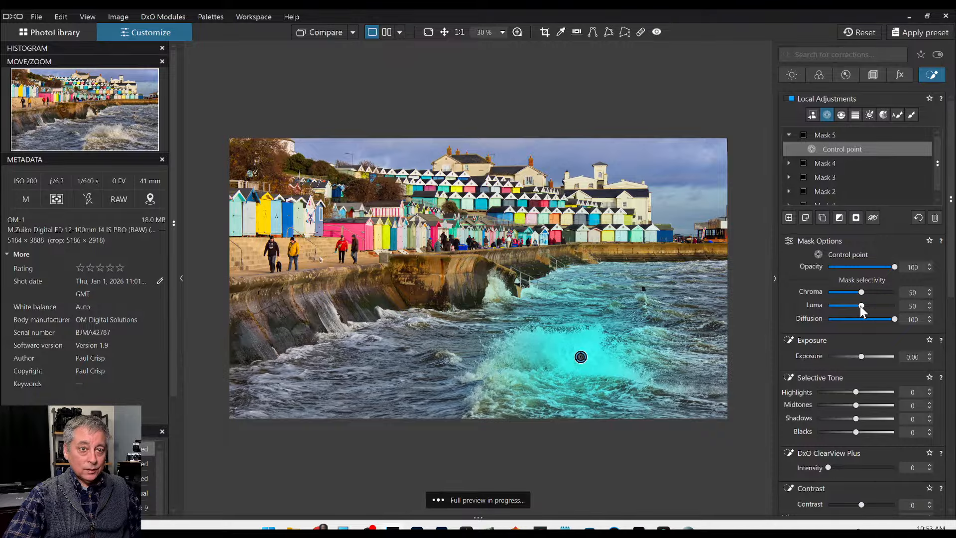
{"action": "scroll", "coordinate": [860, 306], "scroll_direction": "up", "scroll_amount": 3}
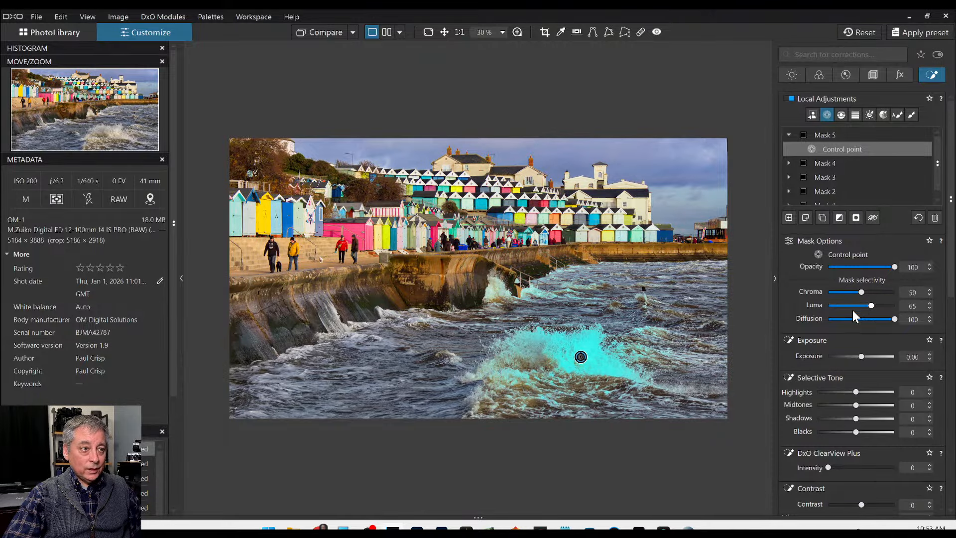
{"action": "left_click", "coordinate": [516, 373]}
{"action": "left_click", "coordinate": [501, 289]}
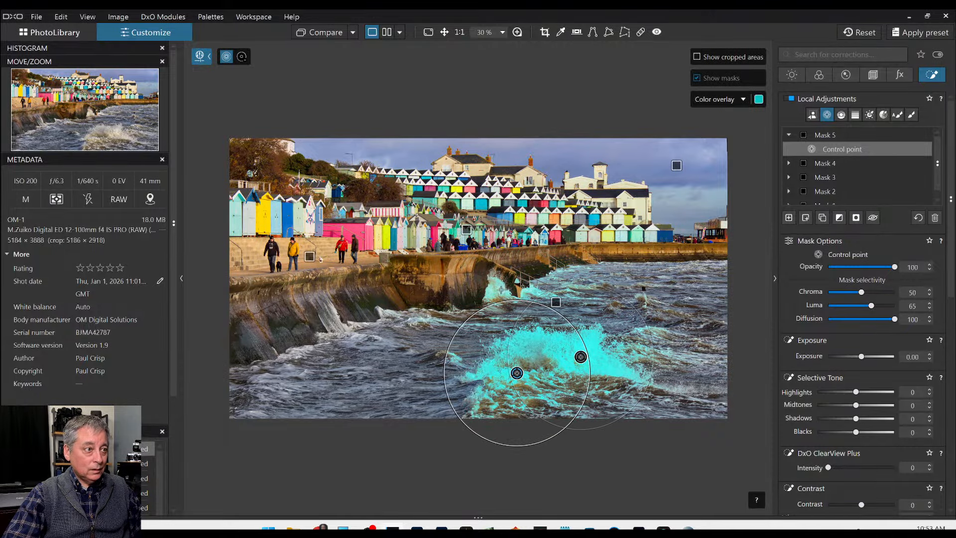
Step: Add small control points over the choppy water beyond the breaking wave to the spray mask, shrinking their area to the whitecaps
{"action": "left_click", "coordinate": [646, 297]}
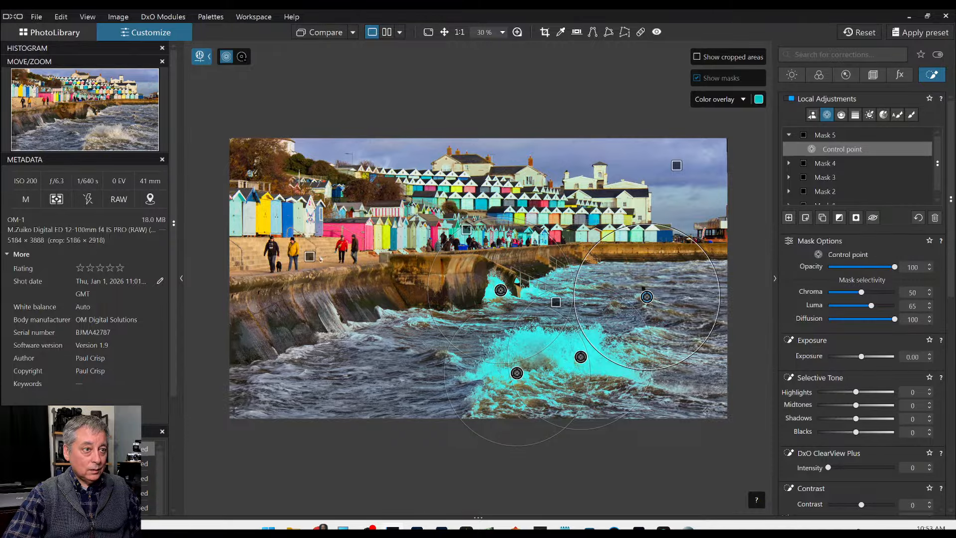
{"action": "left_click_drag", "start_coordinate": [692, 242], "coordinate": [670, 273]}
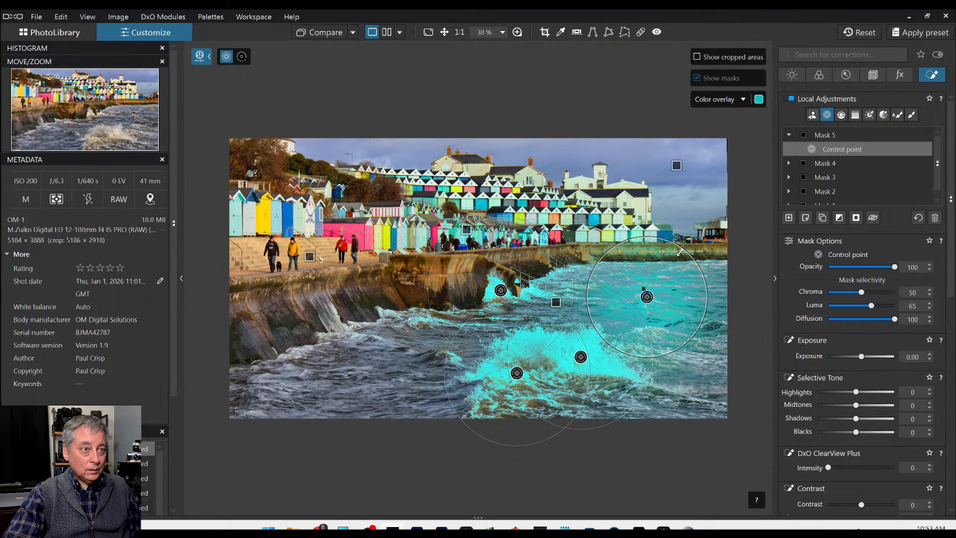
{"action": "left_click", "coordinate": [685, 265]}
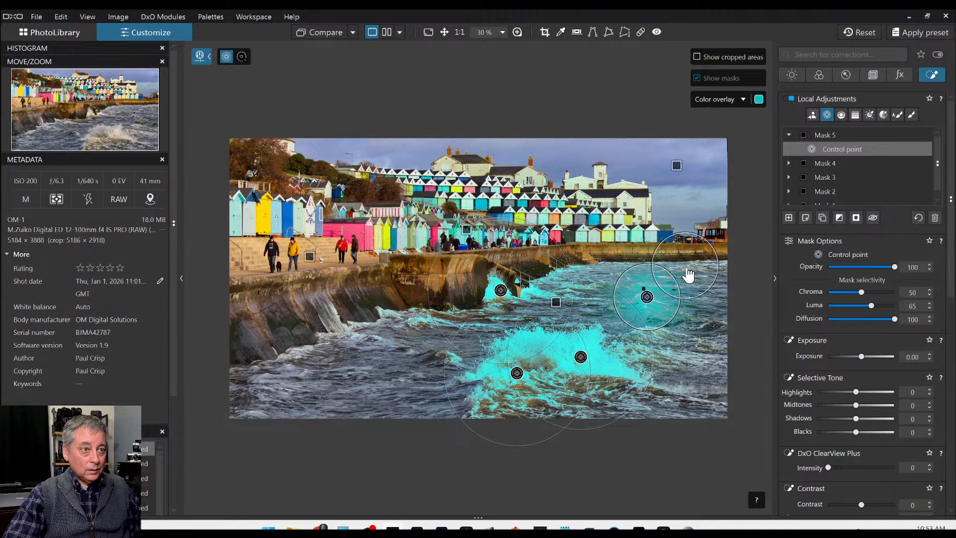
Step: Set the spray mask's Highlights to 33 and Contrast to 29, and close the local adjustment overlay
{"action": "mouse_move", "coordinate": [855, 392]}
{"action": "left_mouse_down"}
{"action": "mouse_move", "coordinate": [879, 392]}
{"action": "mouse_move", "coordinate": [868, 390]}
{"action": "left_mouse_up"}
{"action": "left_click_drag", "start_coordinate": [862, 504], "coordinate": [870, 503]}
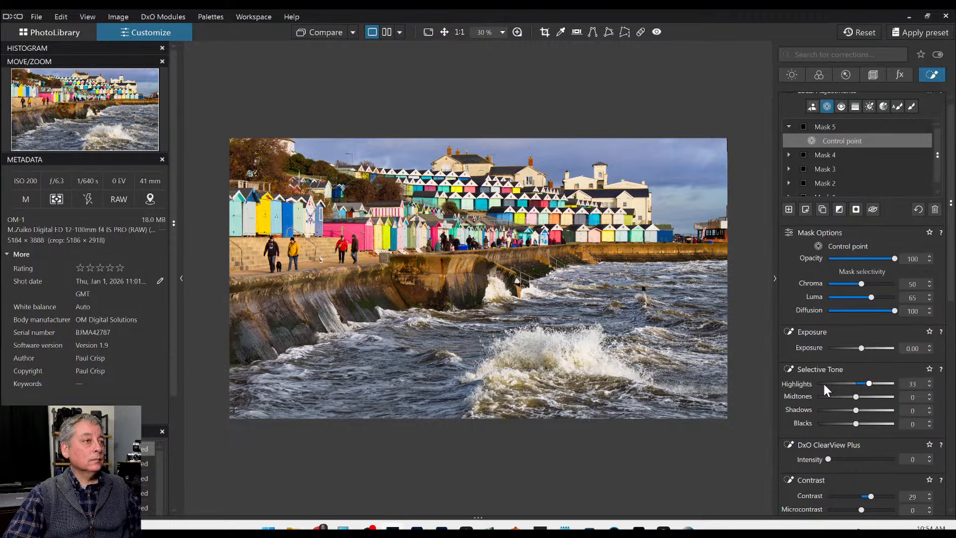
{"action": "key", "text": "Escape"}
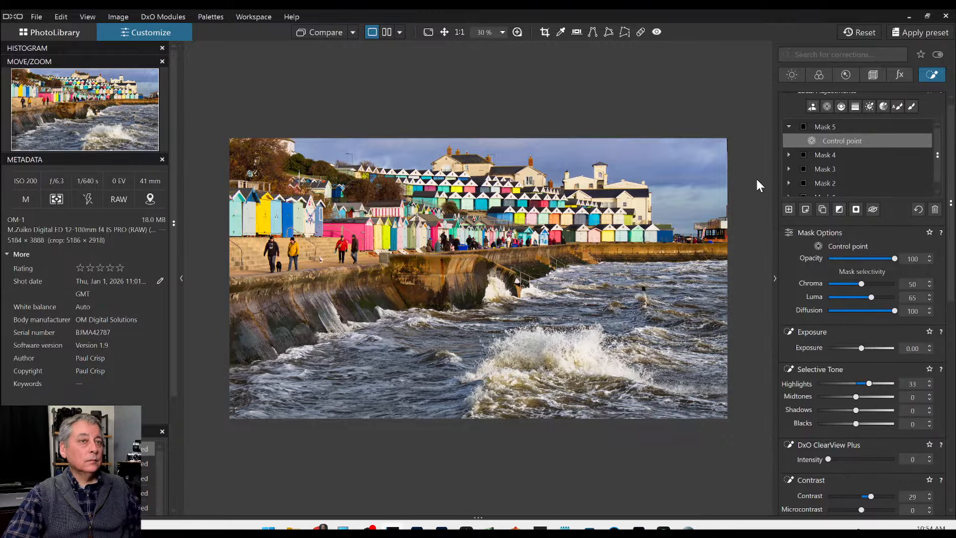
Step: Try a 5 × 4 crop of the seaside photo, about 4306 × 3445 px, around the huts and breaking wave
{"action": "left_click", "coordinate": [545, 34]}
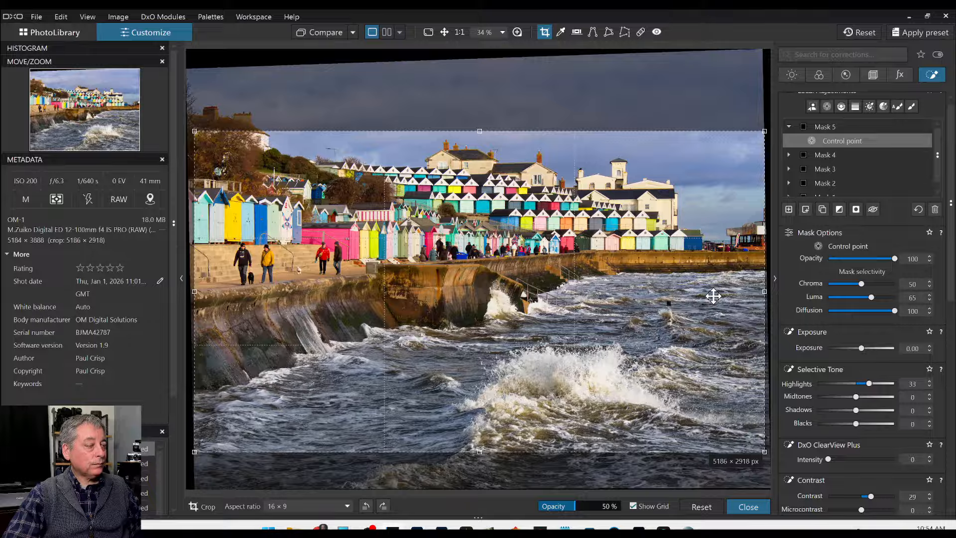
{"action": "left_click_drag", "start_coordinate": [764, 131], "coordinate": [638, 96]}
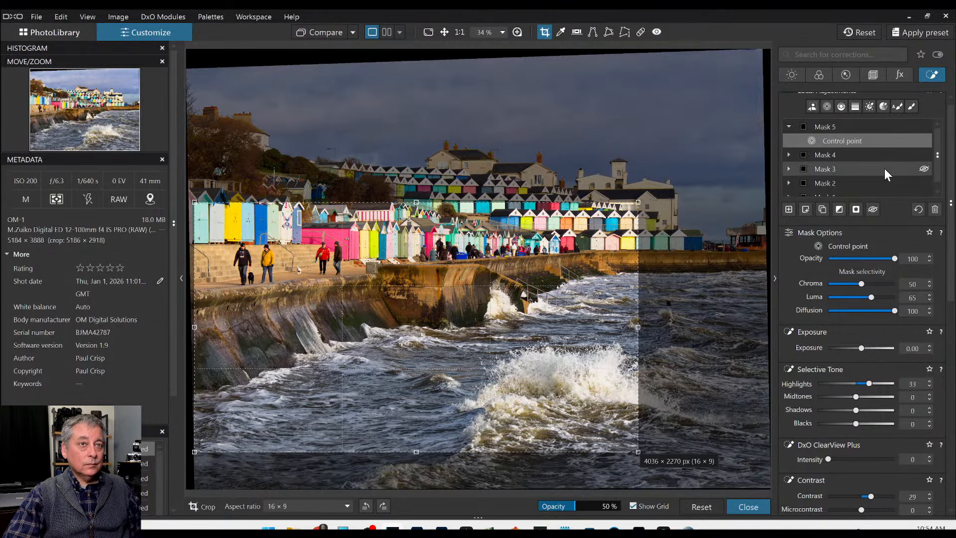
{"action": "left_click", "coordinate": [871, 76]}
{"action": "left_click", "coordinate": [852, 178]}
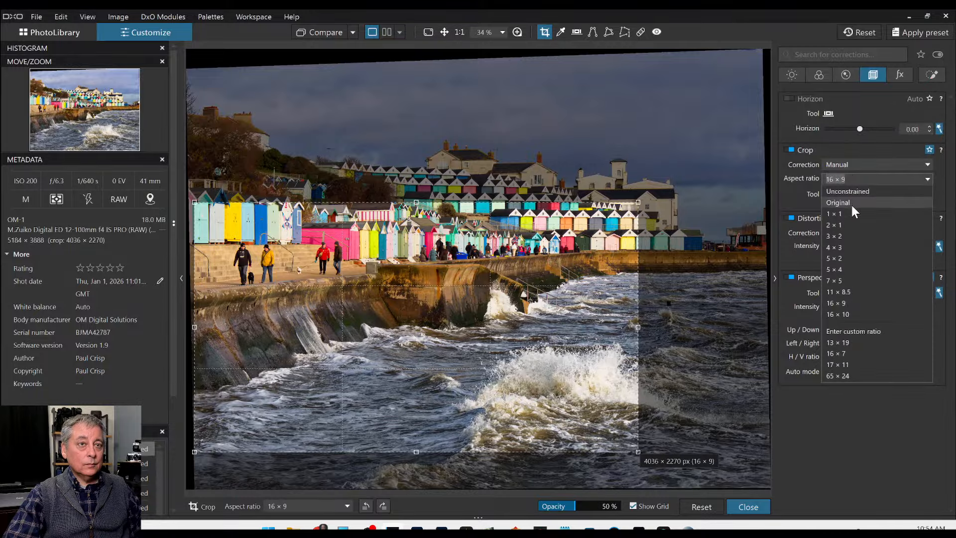
{"action": "left_click", "coordinate": [857, 269]}
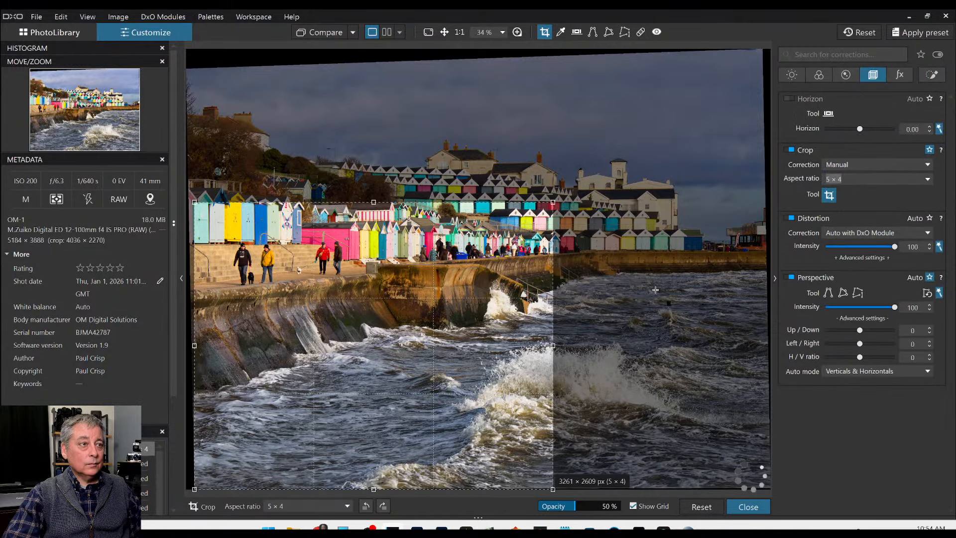
{"action": "left_click_drag", "start_coordinate": [553, 202], "coordinate": [665, 145]}
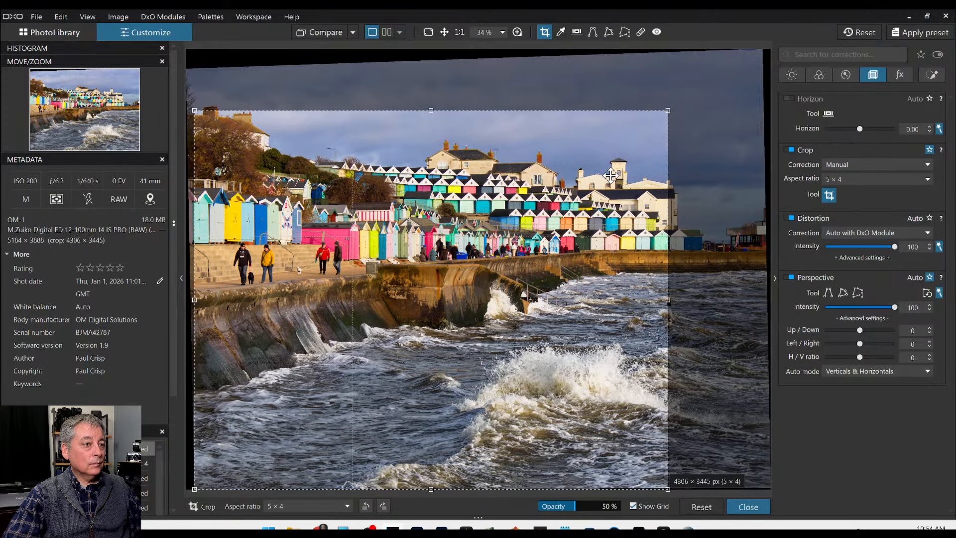
{"action": "left_click_drag", "start_coordinate": [605, 180], "coordinate": [624, 182]}
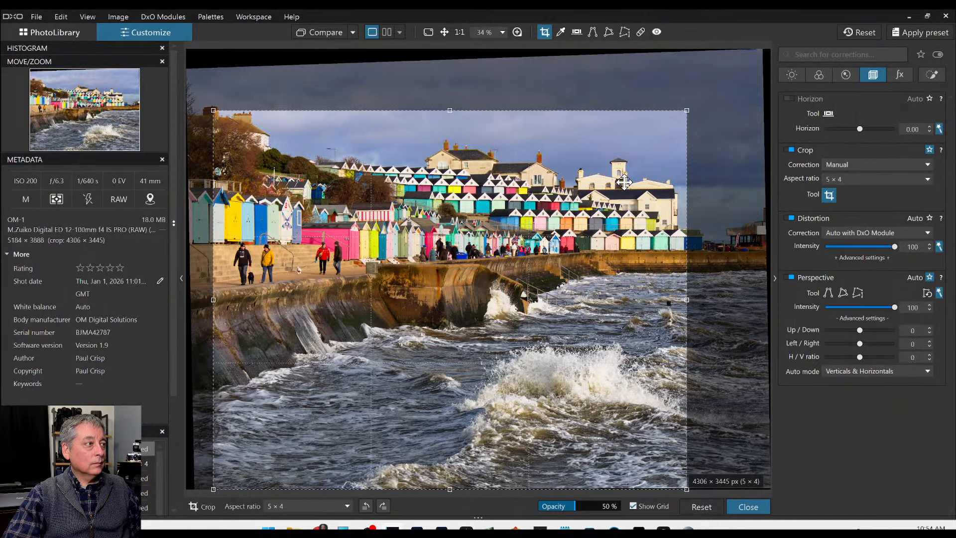
{"action": "key", "text": "Return"}
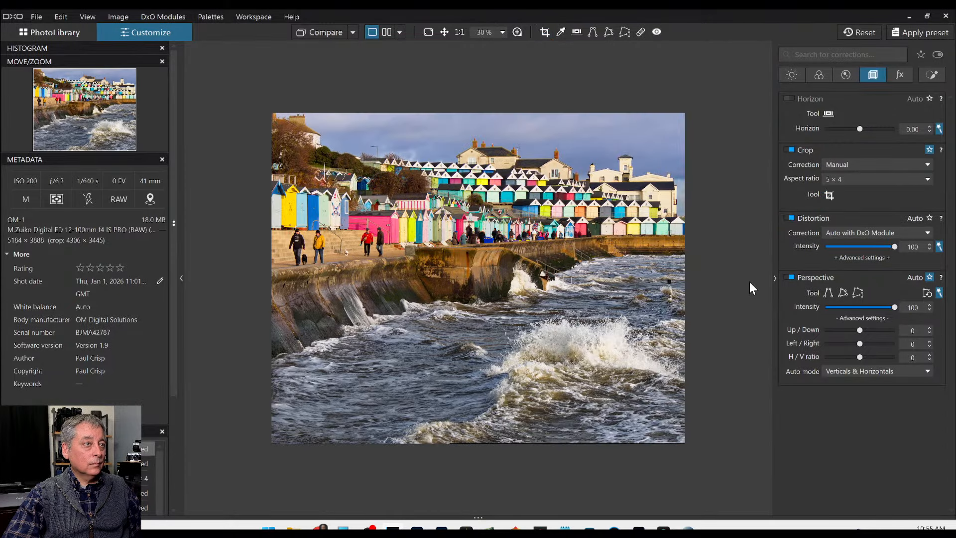
Step: Shift the 5 × 4 crop frame slightly left and up, and apply it
{"action": "left_click", "coordinate": [829, 194]}
{"action": "left_click_drag", "start_coordinate": [644, 342], "coordinate": [633, 340]}
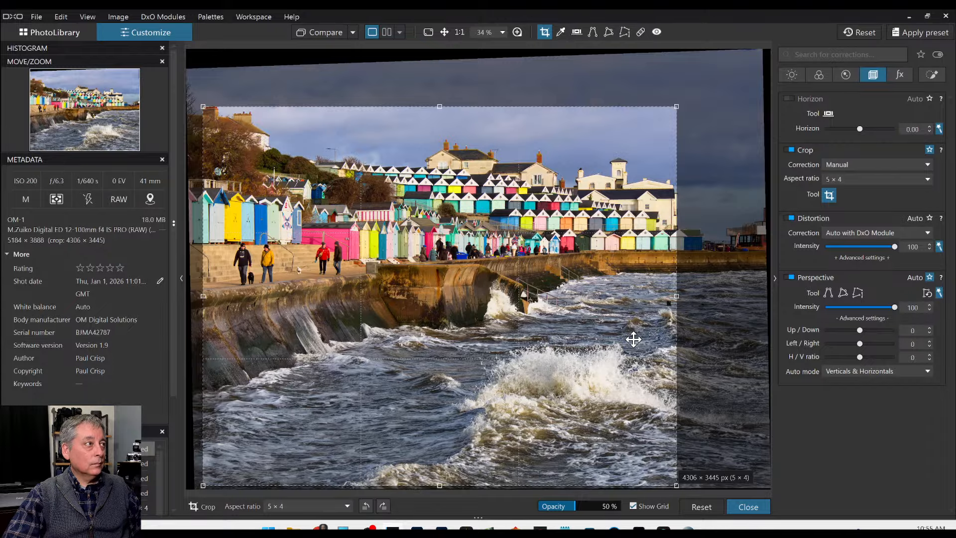
{"action": "key", "text": "Return"}
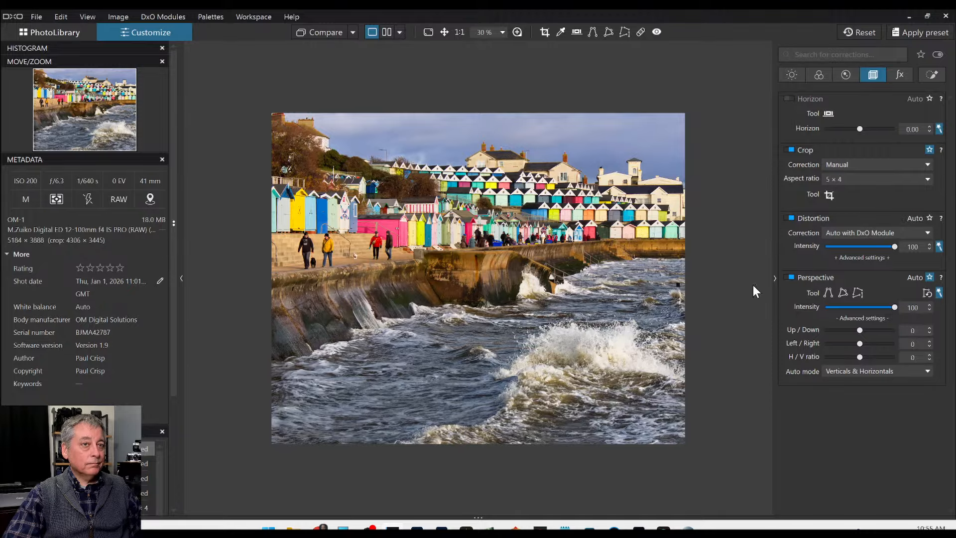
Step: Try a 3 × 2 crop of the seaside photo, moving the frame down to include more sea below the wave
{"action": "left_click", "coordinate": [843, 180]}
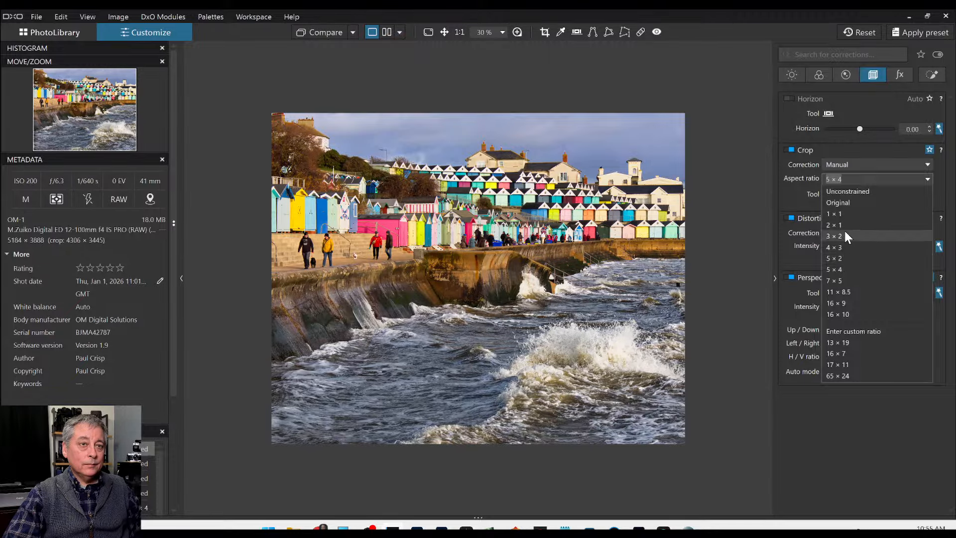
{"action": "left_click", "coordinate": [844, 232]}
{"action": "left_click", "coordinate": [832, 197]}
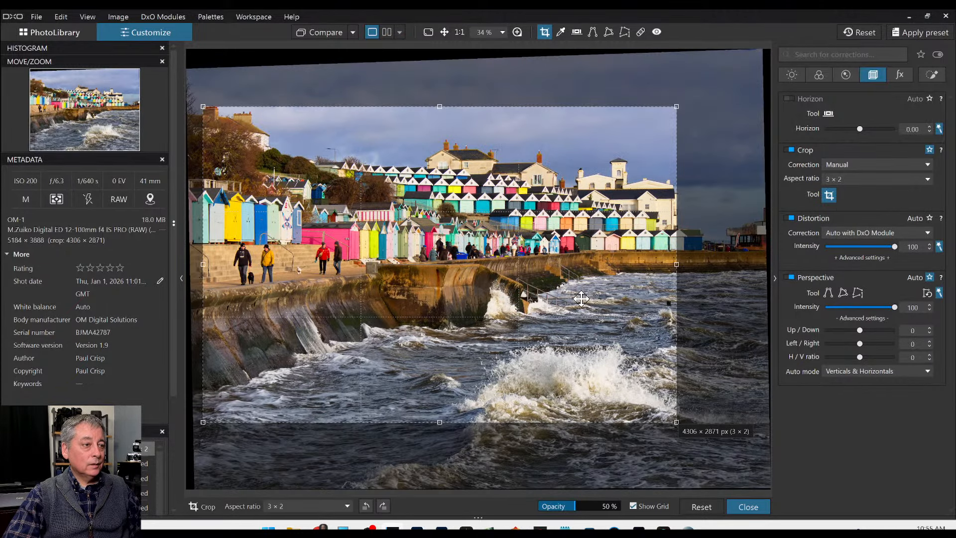
{"action": "left_click_drag", "start_coordinate": [581, 299], "coordinate": [576, 339]}
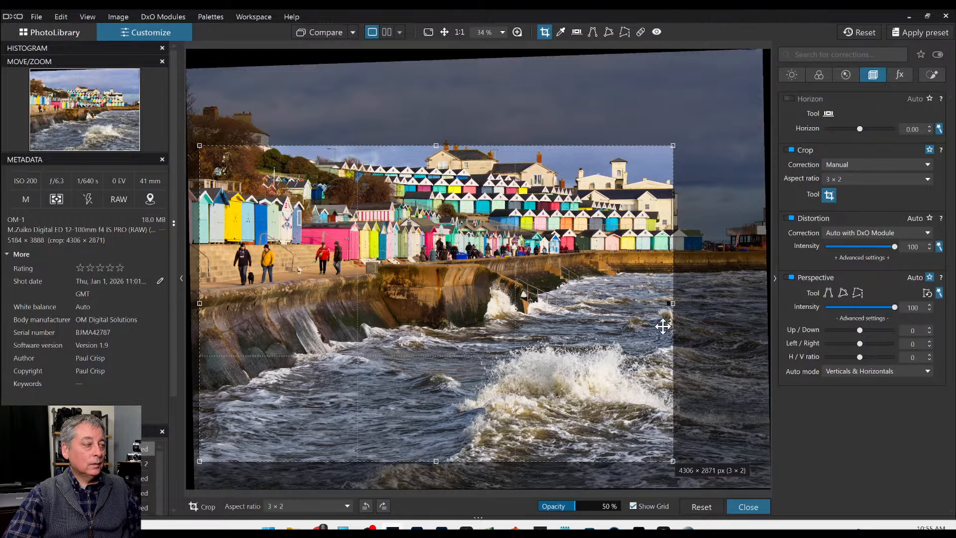
{"action": "key", "text": "Return"}
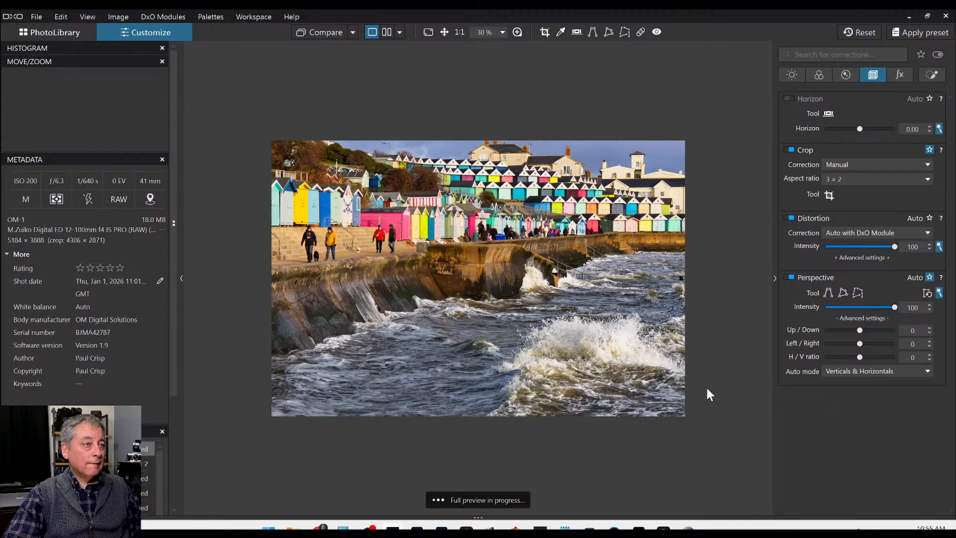
Step: Crop the seaside photo to 16 × 9 at about 4958 × 2789 px, shifting the frame slightly down and left
{"action": "left_click", "coordinate": [829, 196]}
{"action": "left_click", "coordinate": [852, 182]}
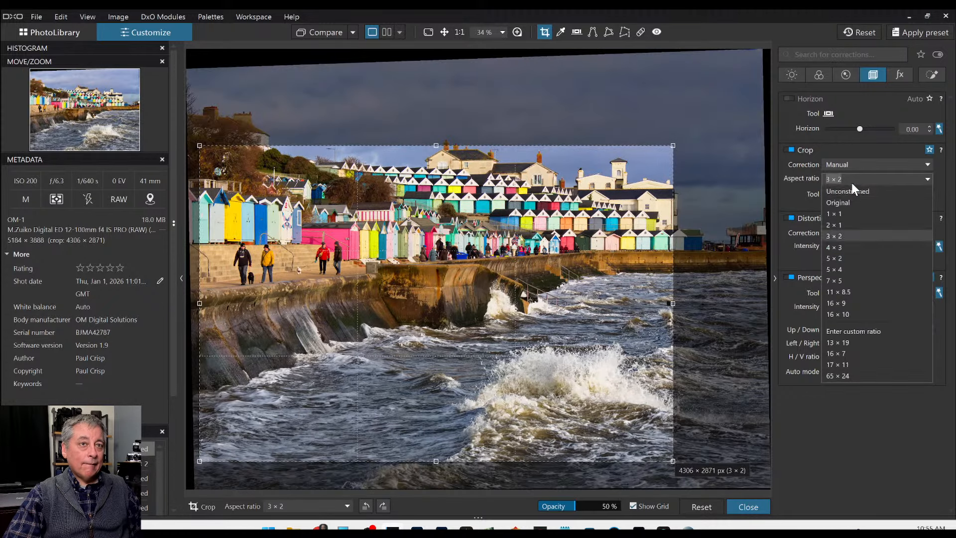
{"action": "left_click", "coordinate": [848, 303]}
{"action": "left_click_drag", "start_coordinate": [673, 279], "coordinate": [746, 280]}
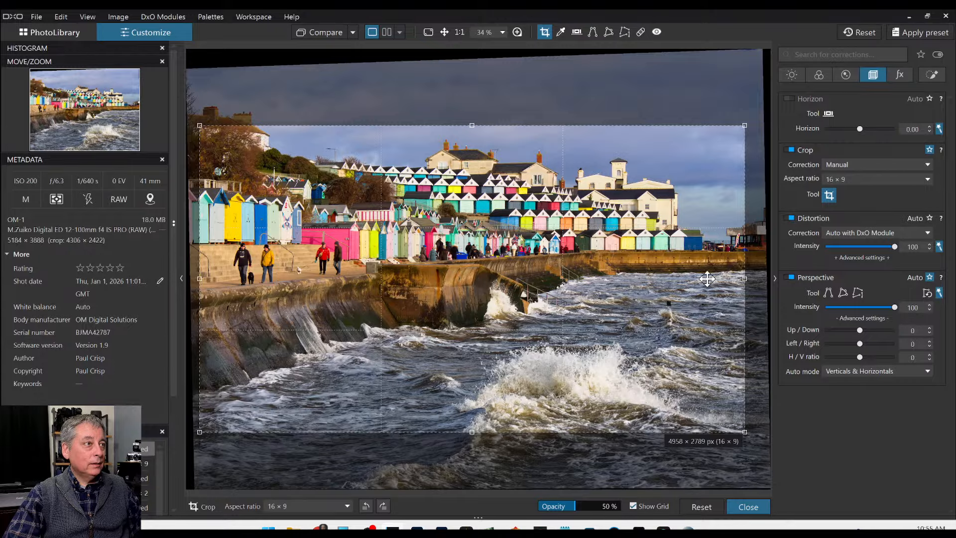
{"action": "left_click_drag", "start_coordinate": [686, 273], "coordinate": [681, 286]}
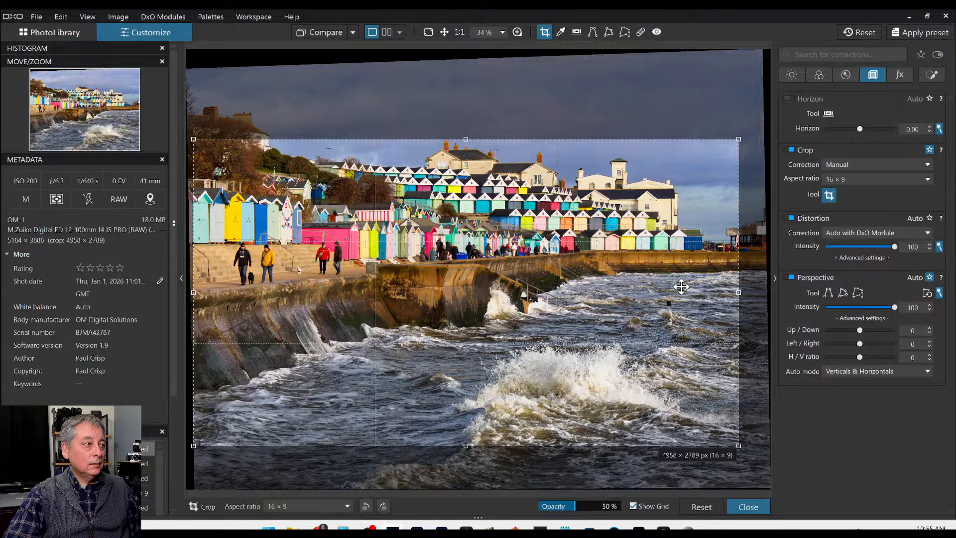
{"action": "double_click", "coordinate": [687, 285]}
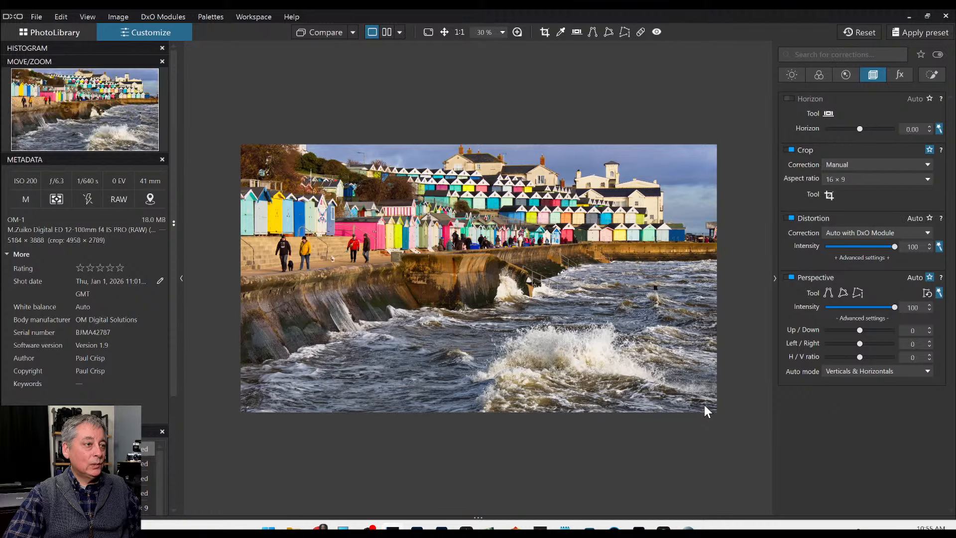
Step: Compare the original and corrected seaside photos side by side with the palettes hidden
{"action": "scroll", "coordinate": [693, 390], "scroll_direction": "down", "scroll_amount": 1}
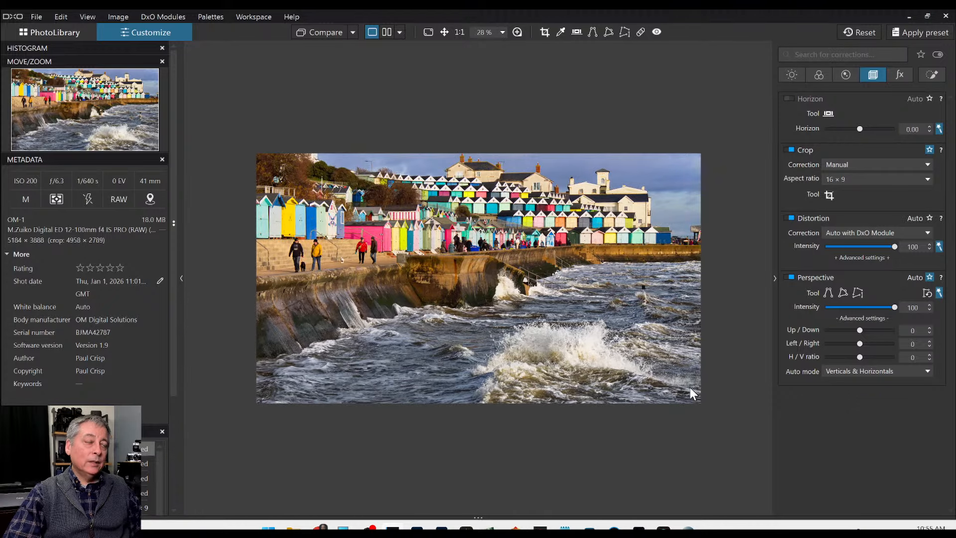
{"action": "left_click", "coordinate": [382, 33]}
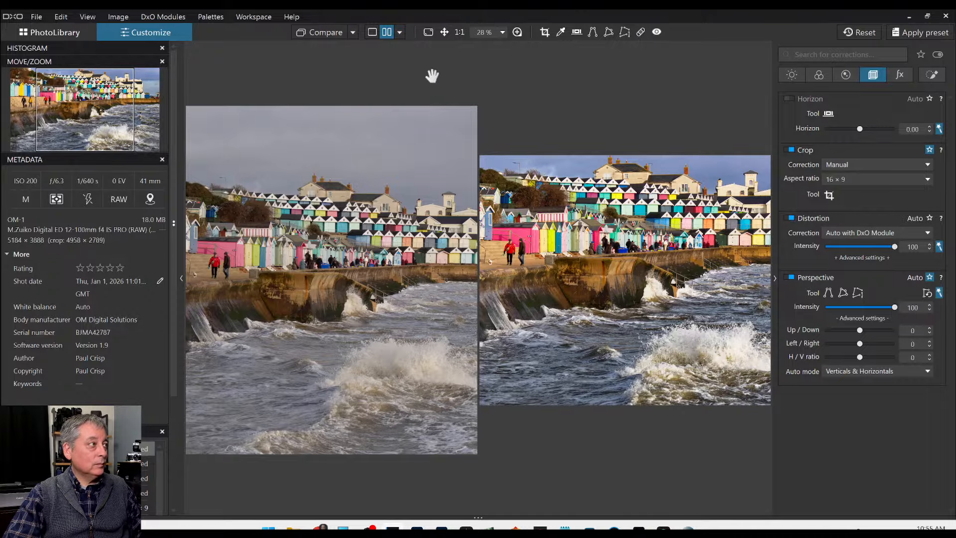
{"action": "key", "text": "Tab"}
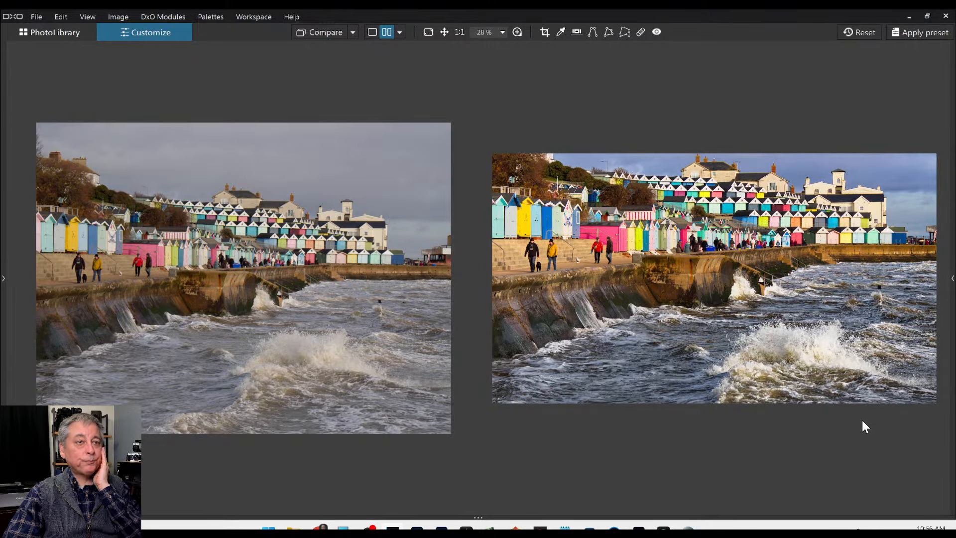
Step: View the seaside photo in split comparison, moving the divider off its left edge to inspect the corrected version
{"action": "left_click", "coordinate": [399, 33]}
{"action": "left_click", "coordinate": [420, 79]}
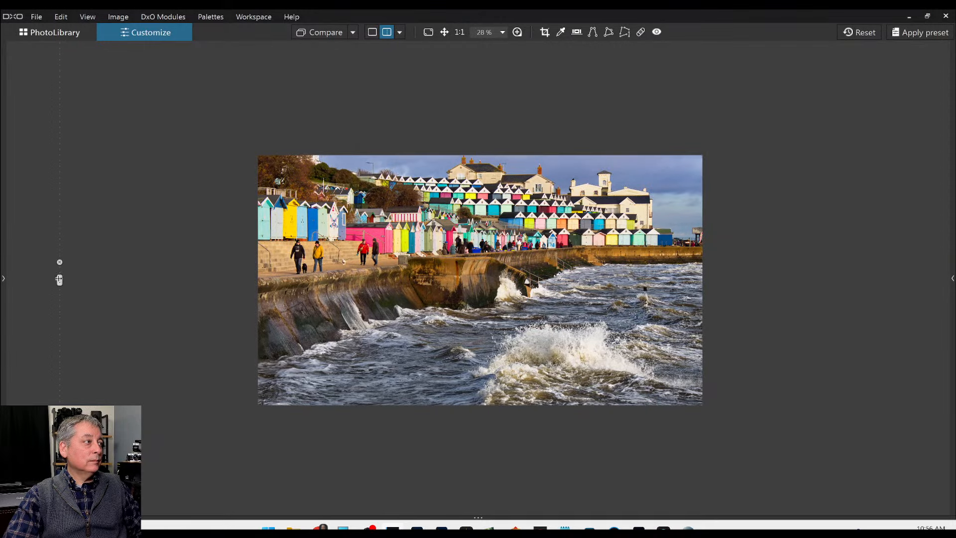
{"action": "left_click_drag", "start_coordinate": [59, 279], "coordinate": [131, 265]}
{"action": "scroll", "coordinate": [491, 301], "scroll_direction": "up", "scroll_amount": 2}
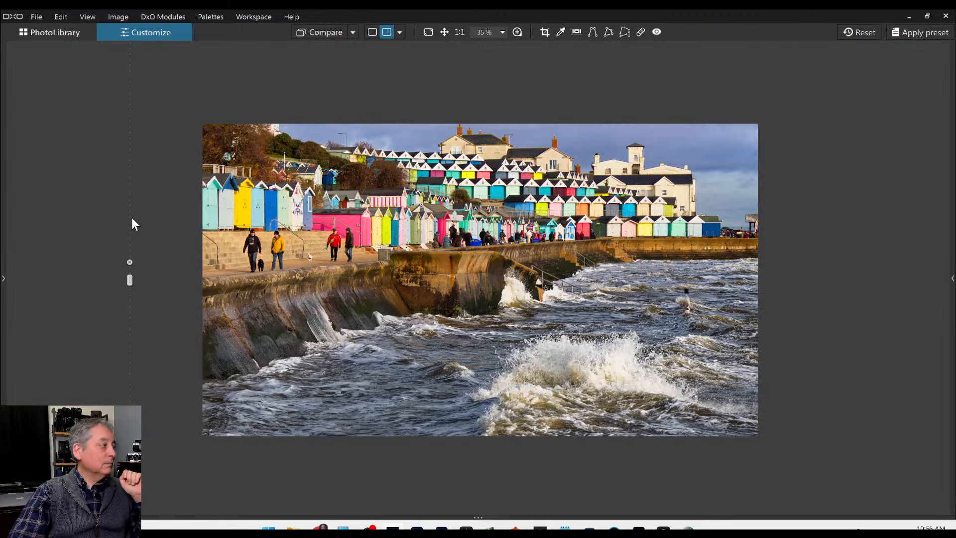
Step: Return to the photo library in single-image view and compare the butterfly's edited JPG with its raw ORF file
{"action": "left_click", "coordinate": [75, 31]}
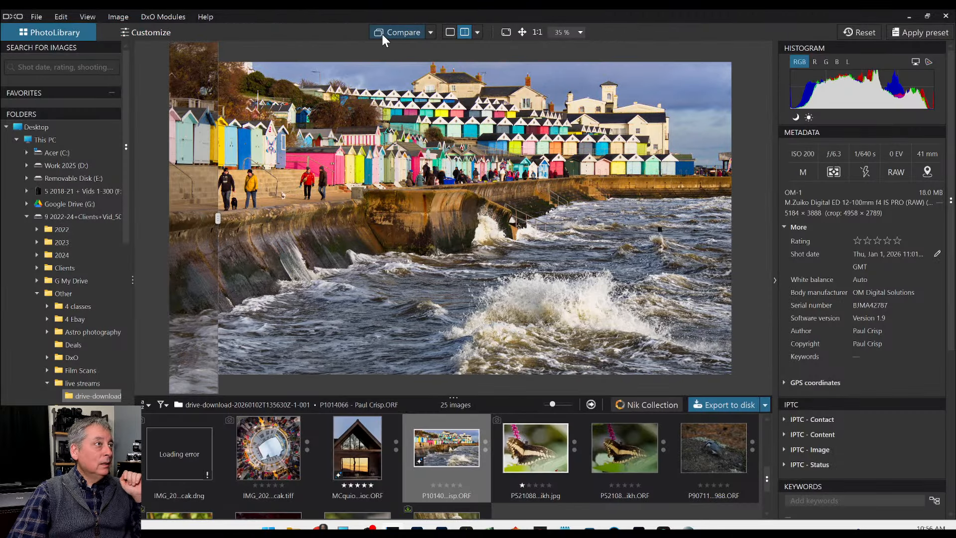
{"action": "left_click", "coordinate": [450, 32]}
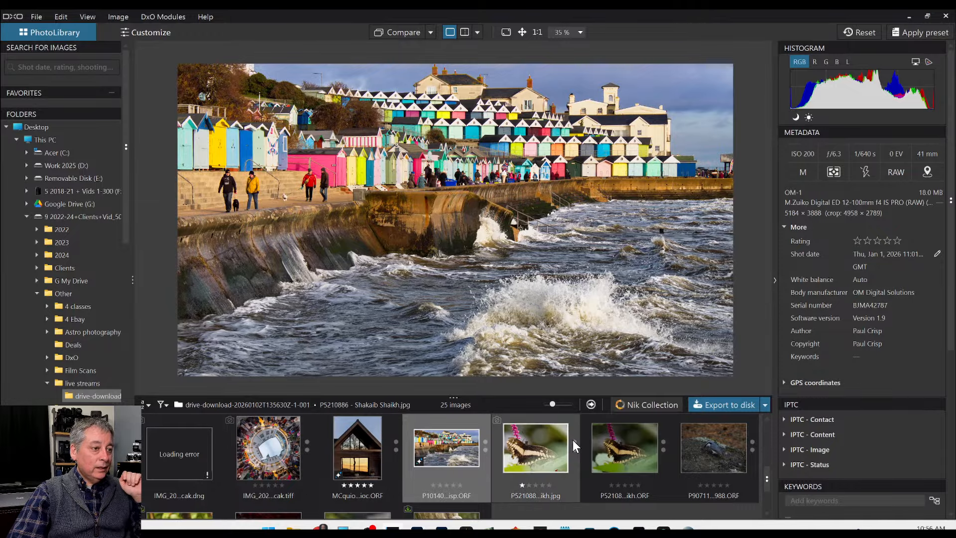
{"action": "scroll", "coordinate": [572, 440], "scroll_direction": "down", "scroll_amount": 2}
{"action": "scroll", "coordinate": [573, 440], "scroll_direction": "up", "scroll_amount": 1}
{"action": "left_click", "coordinate": [639, 466]}
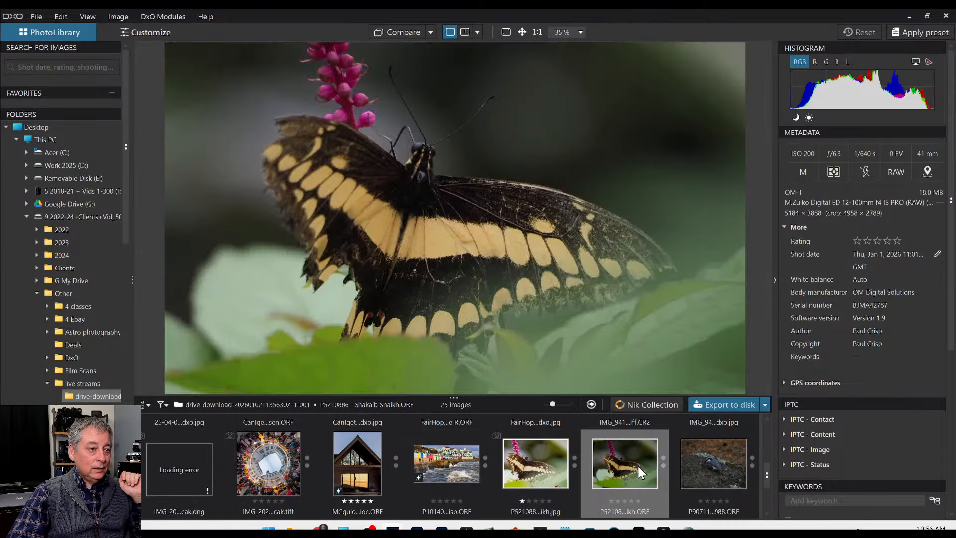
{"action": "left_click", "coordinate": [562, 465]}
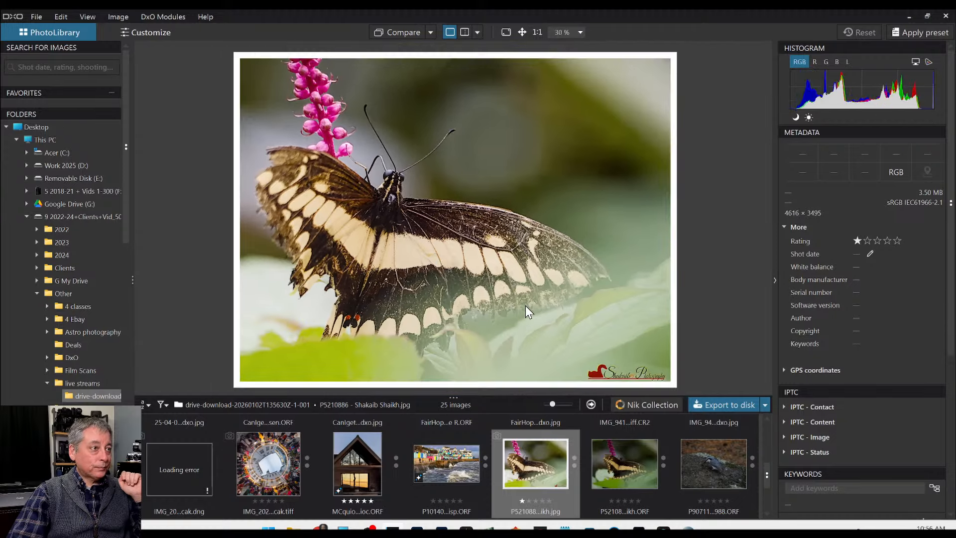
{"action": "left_click", "coordinate": [605, 456]}
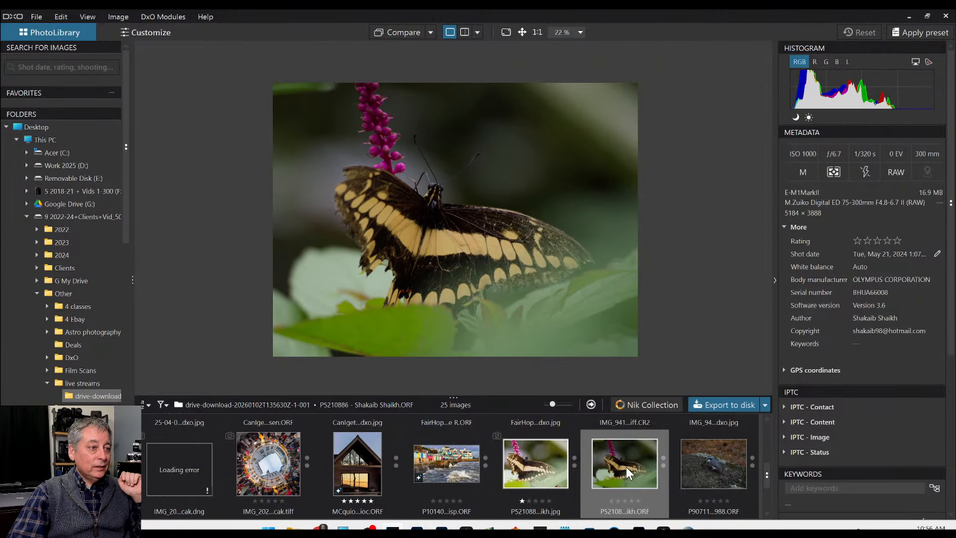
Step: Open the raw ORF butterfly photo for editing, restore the palettes and apply the first general purpose default preset
{"action": "double_click", "coordinate": [626, 468]}
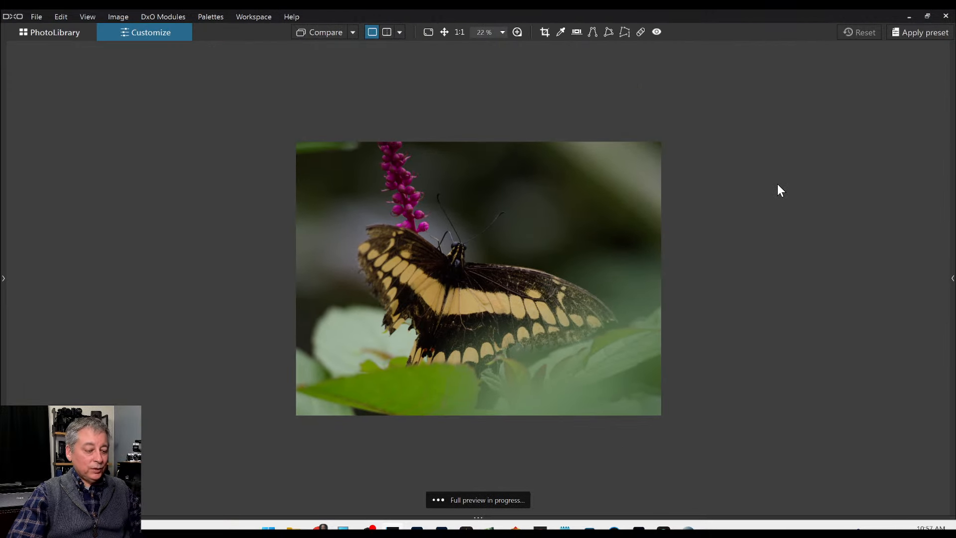
{"action": "key", "text": "F9"}
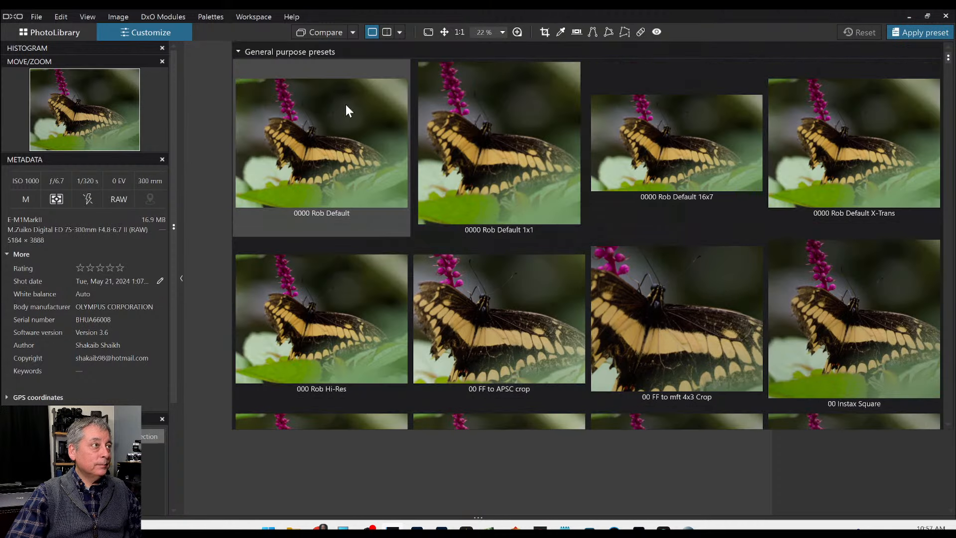
{"action": "left_click", "coordinate": [345, 105]}
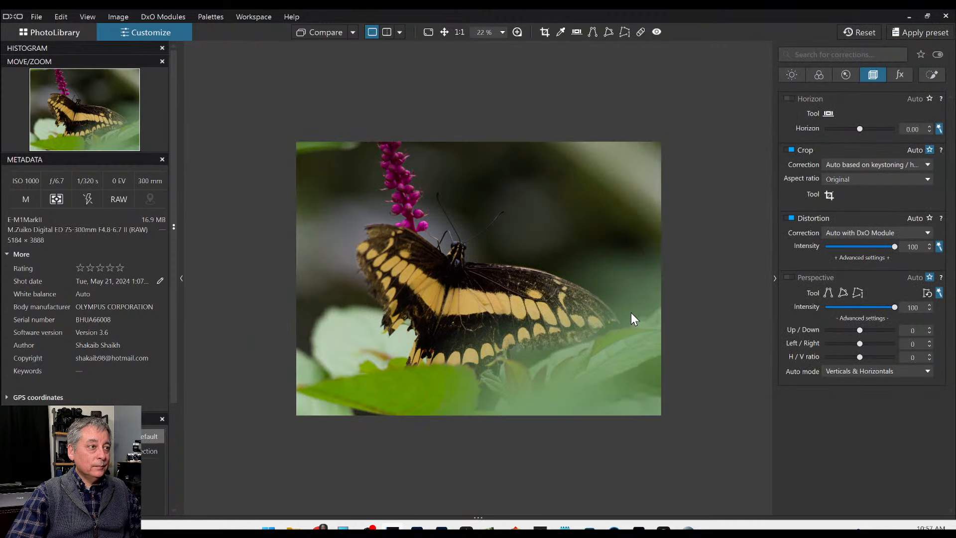
Step: Enable DxO Smart Lighting at a custom intensity of 50 and raise the exposure to 0.50
{"action": "left_click", "coordinate": [791, 75]}
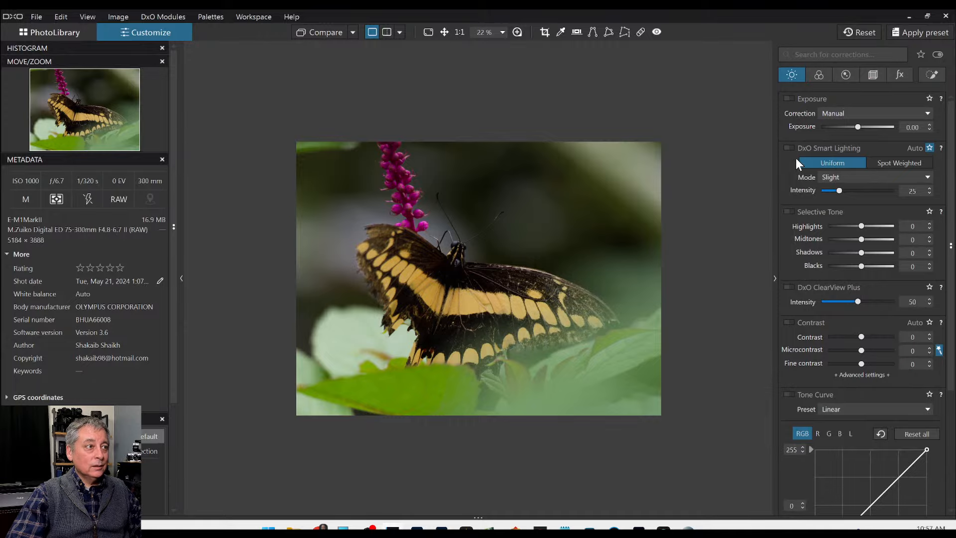
{"action": "left_click", "coordinate": [789, 148]}
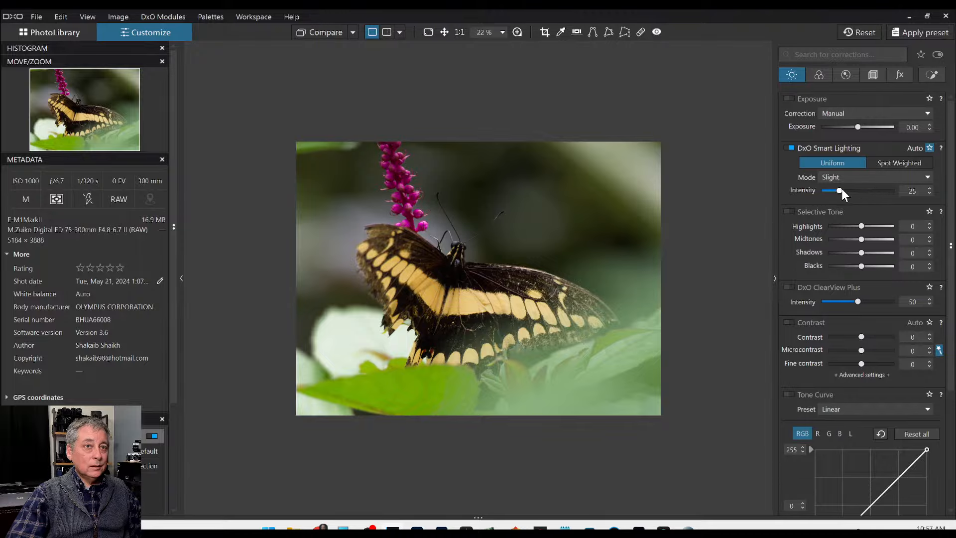
{"action": "left_click_drag", "start_coordinate": [840, 191], "coordinate": [857, 190]}
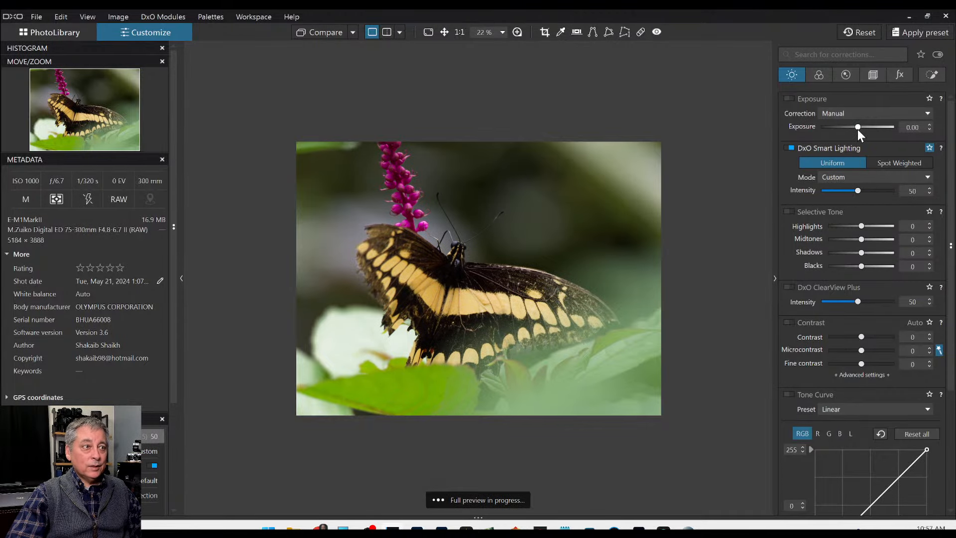
{"action": "scroll", "coordinate": [857, 129], "scroll_direction": "up", "scroll_amount": 3}
{"action": "scroll", "coordinate": [857, 129], "scroll_direction": "up", "scroll_amount": 2}
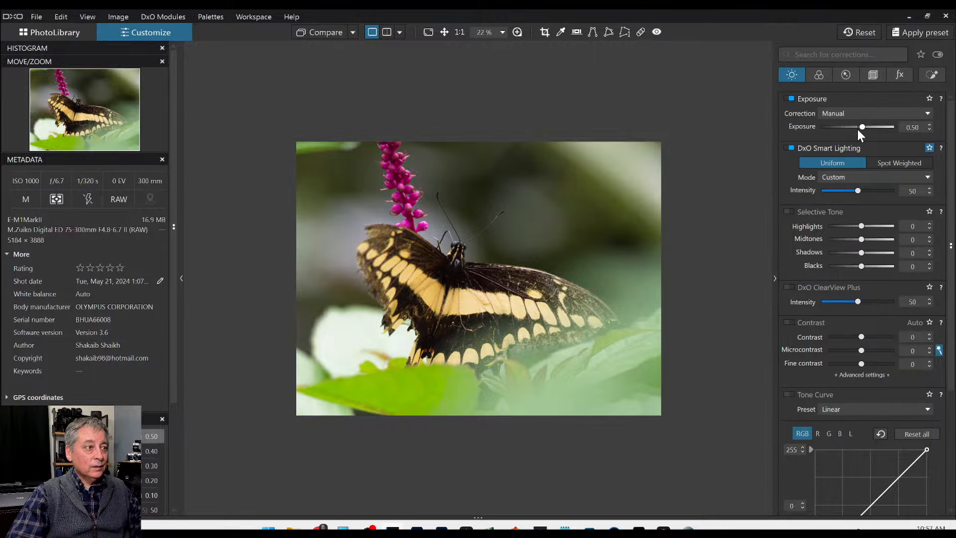
Step: Enable Contrast with microcontrast at 14 and turn on DxO ClearView Plus at intensity 50
{"action": "left_click", "coordinate": [788, 321]}
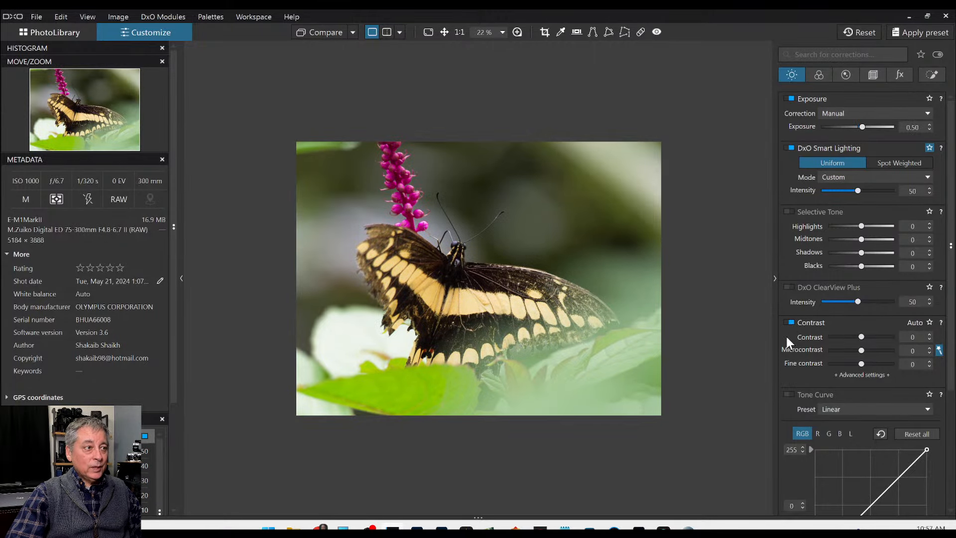
{"action": "left_click", "coordinate": [790, 287]}
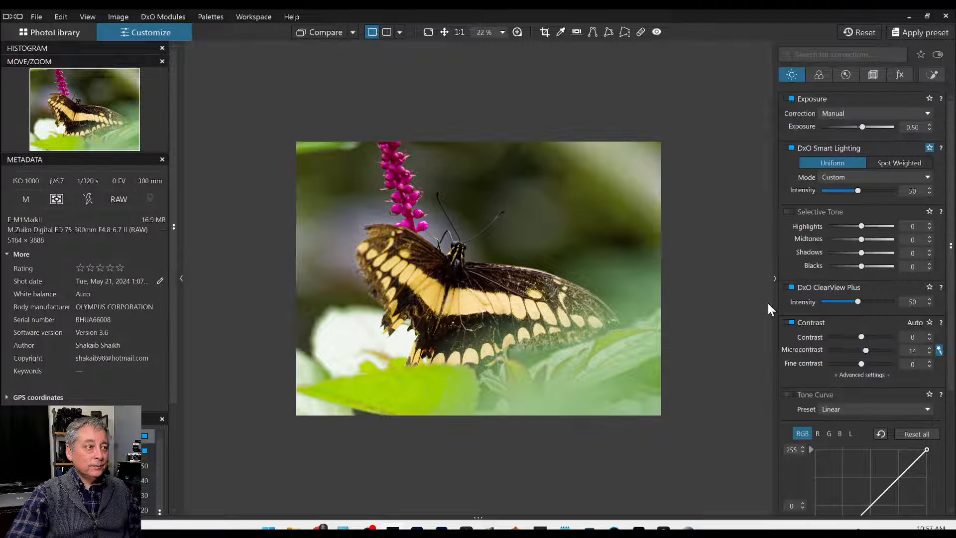
Step: Add a local adjustment control point on the butterfly's head and raise its highlights to 86
{"action": "left_click", "coordinate": [930, 74]}
{"action": "left_click", "coordinate": [827, 114]}
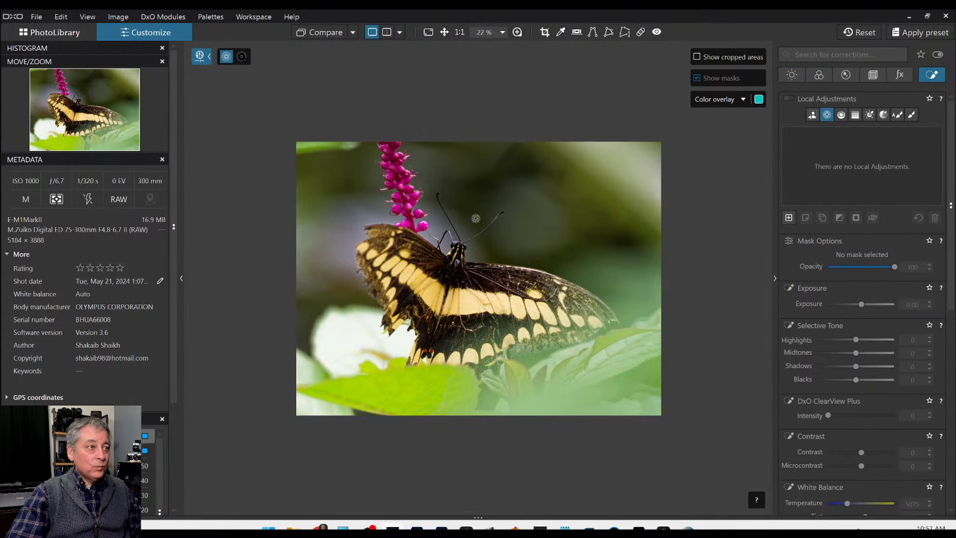
{"action": "left_click", "coordinate": [456, 244]}
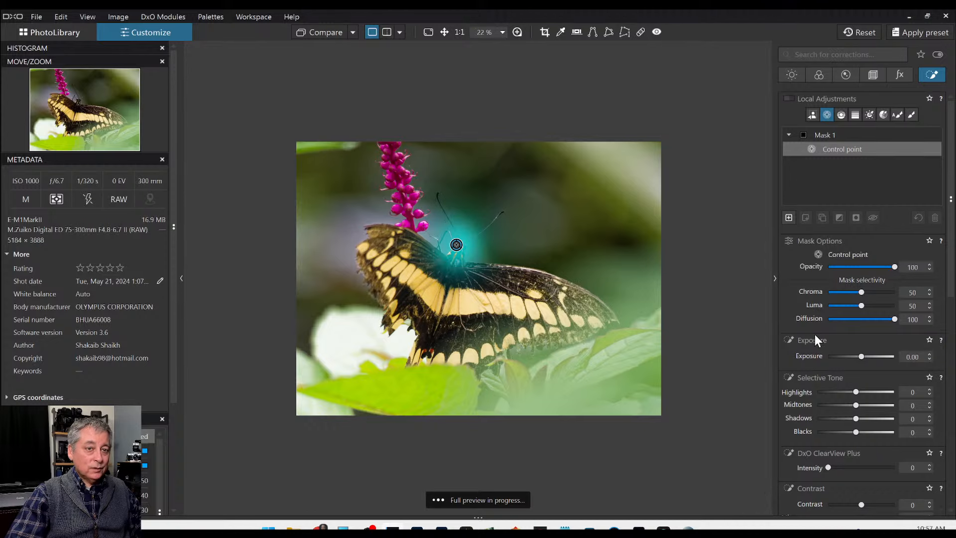
{"action": "left_click", "coordinate": [889, 392]}
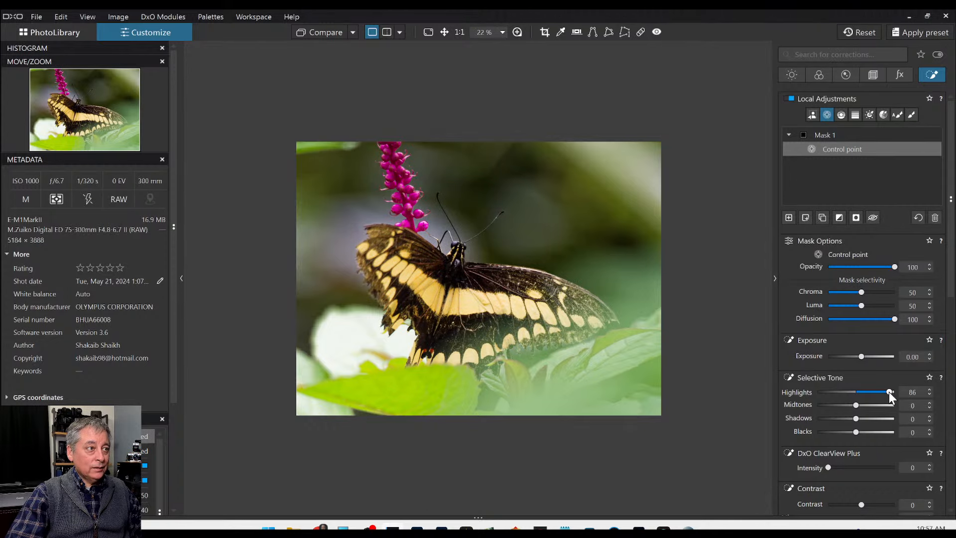
Step: Fit the control point tightly around the butterfly's eye and add a second small one on its body below the head
{"action": "scroll", "coordinate": [448, 211], "scroll_direction": "up", "scroll_amount": 2}
{"action": "scroll", "coordinate": [447, 211], "scroll_direction": "up", "scroll_amount": 1}
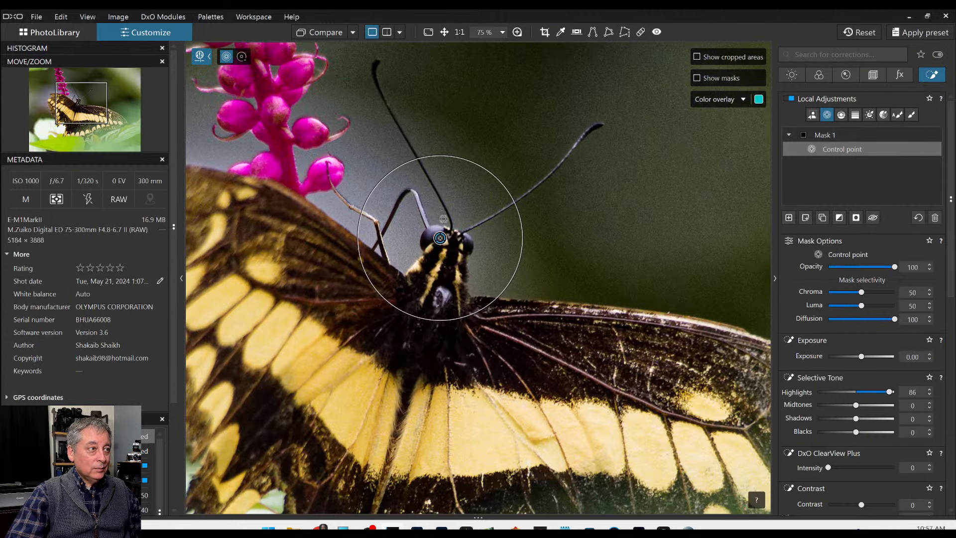
{"action": "left_click_drag", "start_coordinate": [437, 234], "coordinate": [431, 217]}
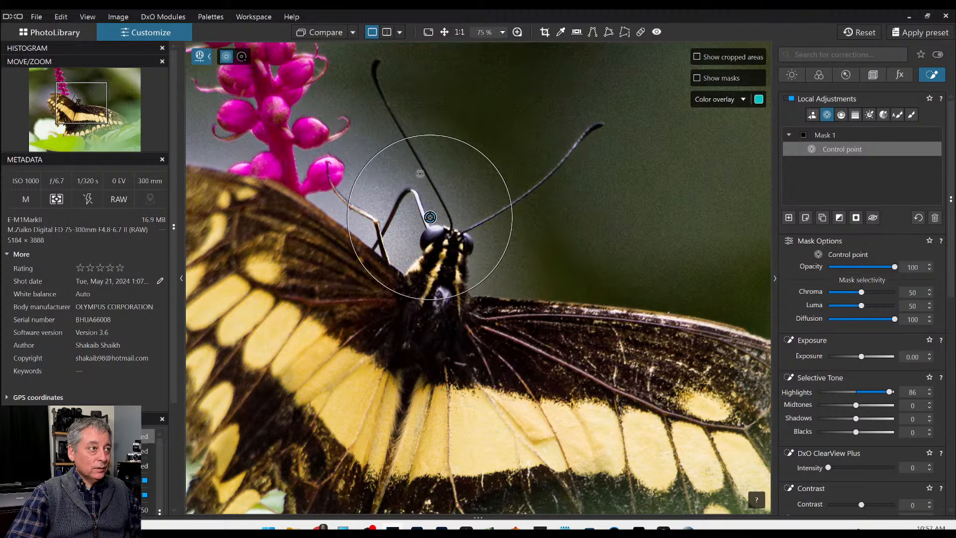
{"action": "left_click_drag", "start_coordinate": [411, 141], "coordinate": [436, 231]}
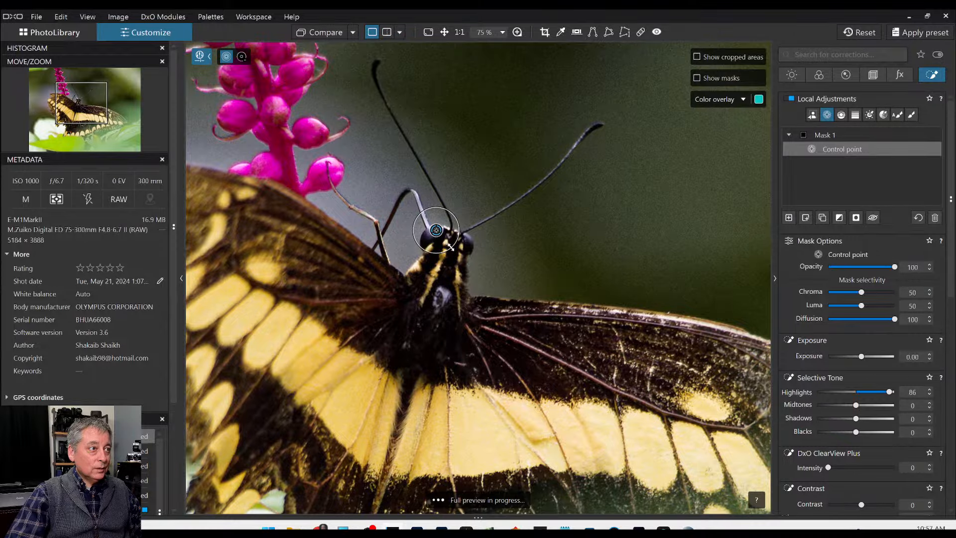
{"action": "left_click", "coordinate": [440, 293]}
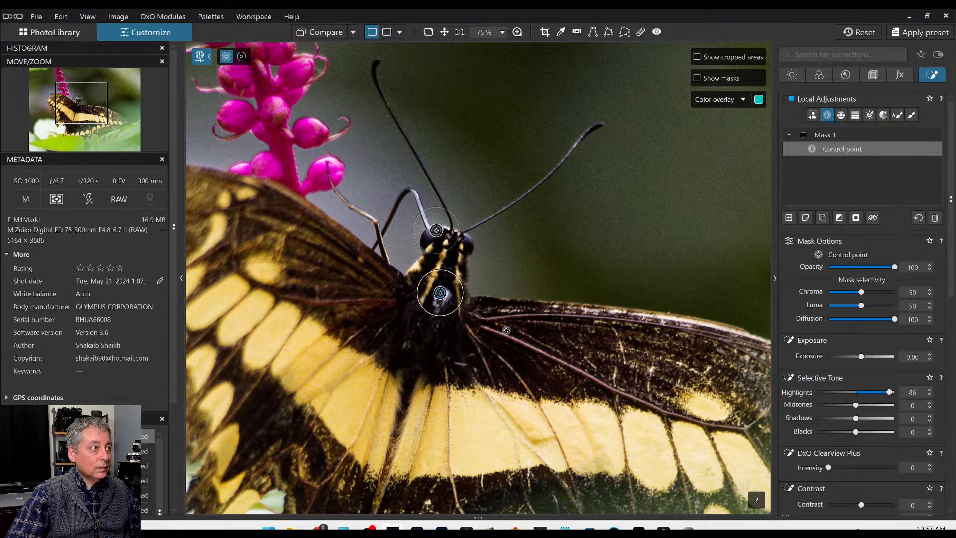
{"action": "scroll", "coordinate": [517, 325], "scroll_direction": "down", "scroll_amount": 2}
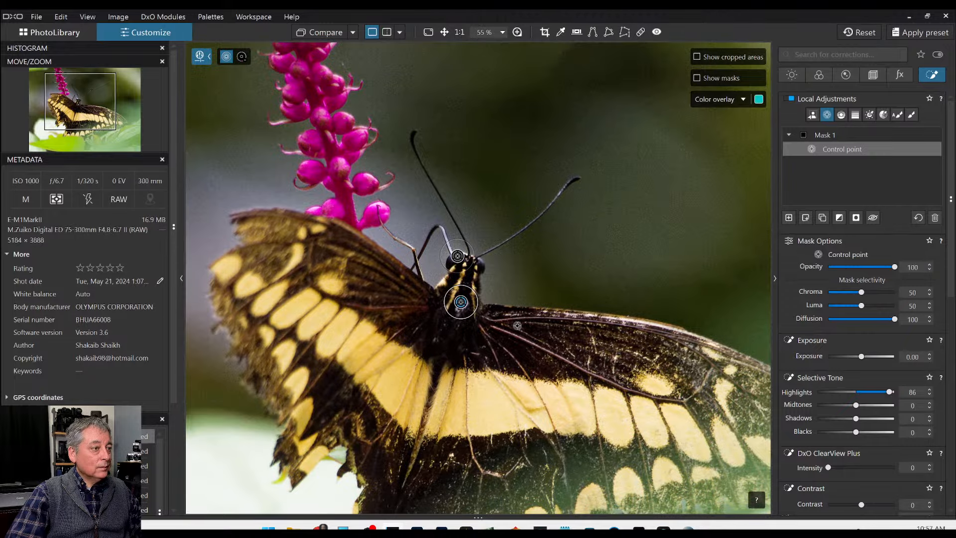
{"action": "scroll", "coordinate": [517, 325], "scroll_direction": "down", "scroll_amount": 2}
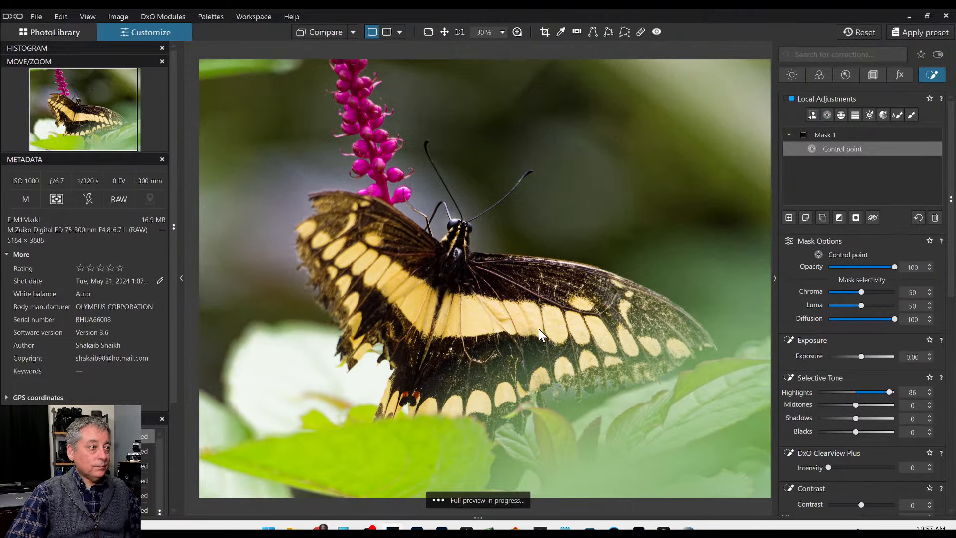
{"action": "scroll", "coordinate": [538, 330], "scroll_direction": "down", "scroll_amount": 1}
{"action": "scroll", "coordinate": [538, 330], "scroll_direction": "up", "scroll_amount": 1}
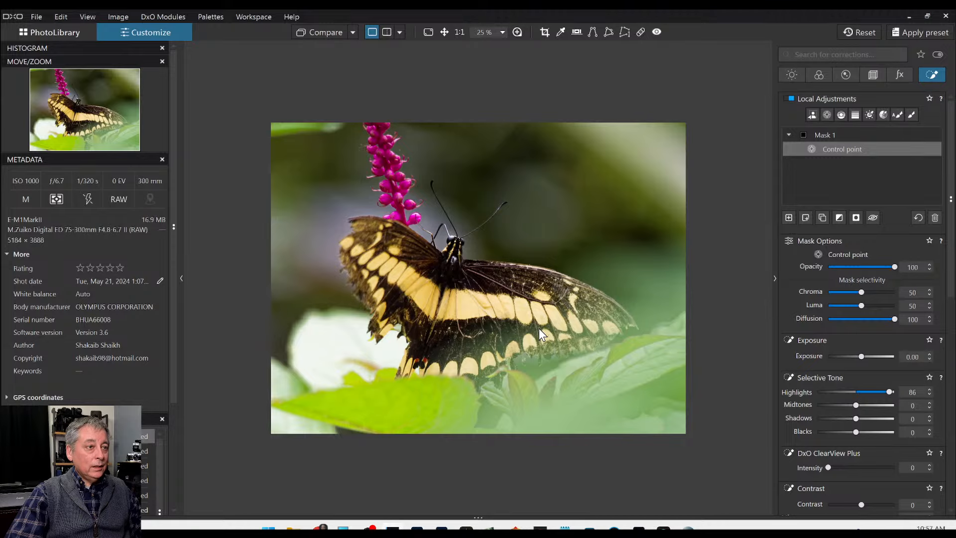
{"action": "left_click", "coordinate": [827, 114]}
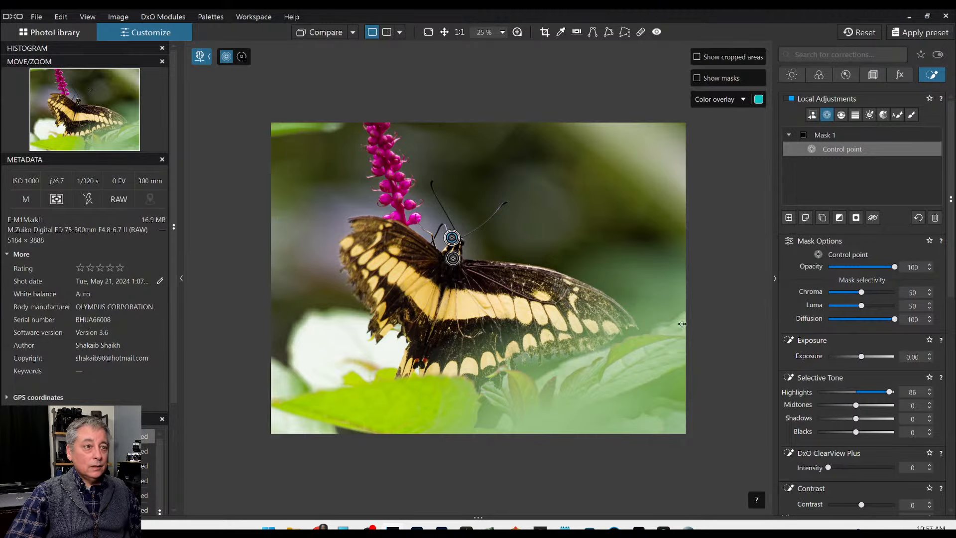
{"action": "left_click", "coordinate": [661, 313]}
{"action": "left_click_drag", "start_coordinate": [665, 302], "coordinate": [689, 222]}
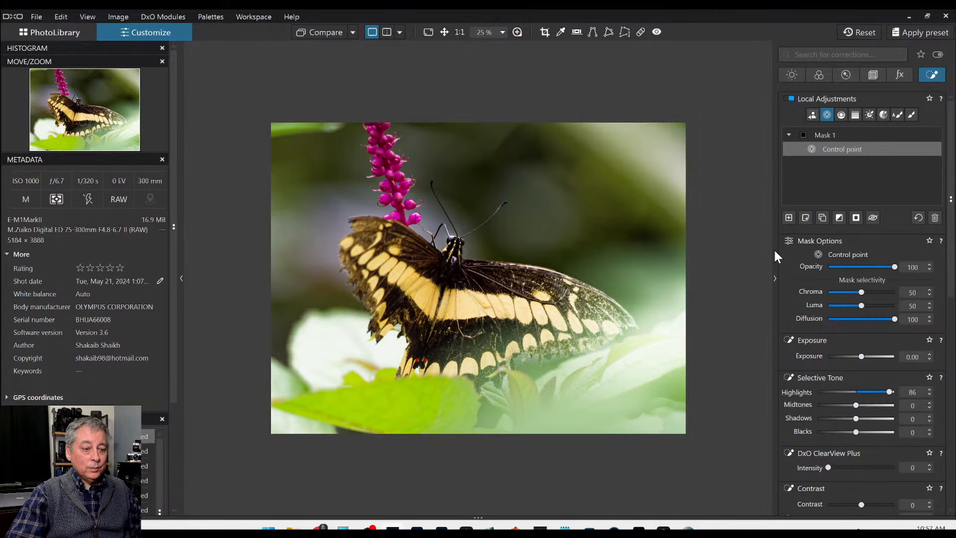
Step: Create a new mask with a control point on the hazy green background beside the right wing and set its saturation to -44
{"action": "left_click", "coordinate": [788, 217]}
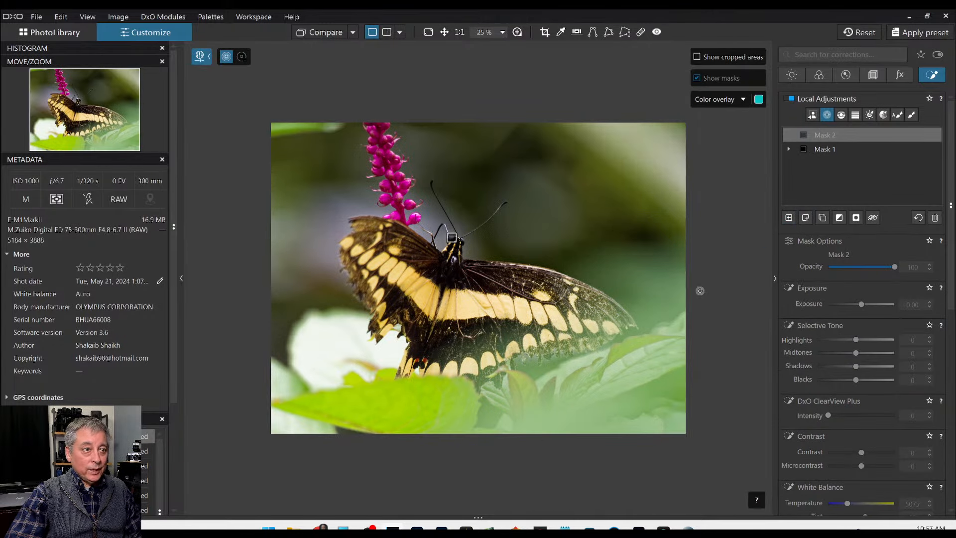
{"action": "left_click", "coordinate": [662, 300]}
{"action": "scroll", "coordinate": [835, 414], "scroll_direction": "down", "scroll_amount": 6}
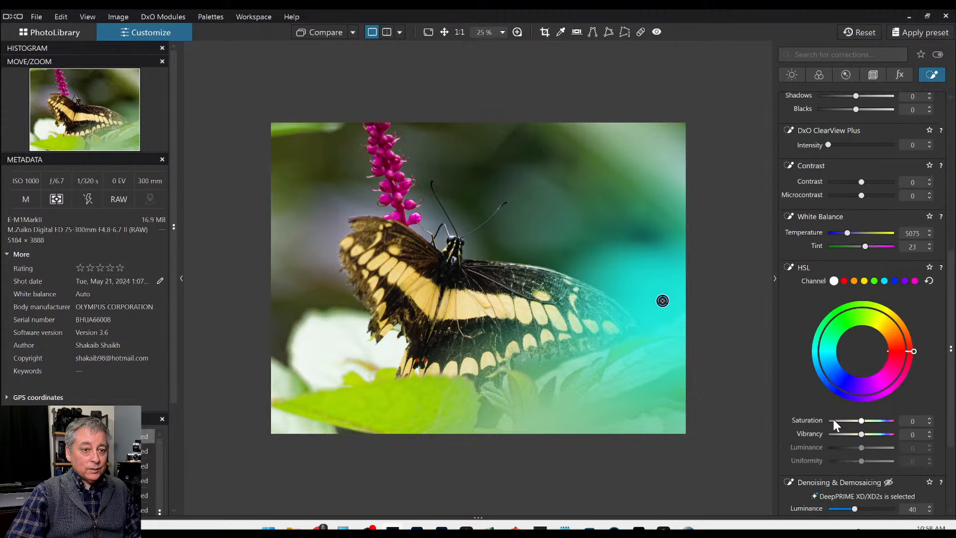
{"action": "left_click_drag", "start_coordinate": [832, 419], "coordinate": [846, 420]}
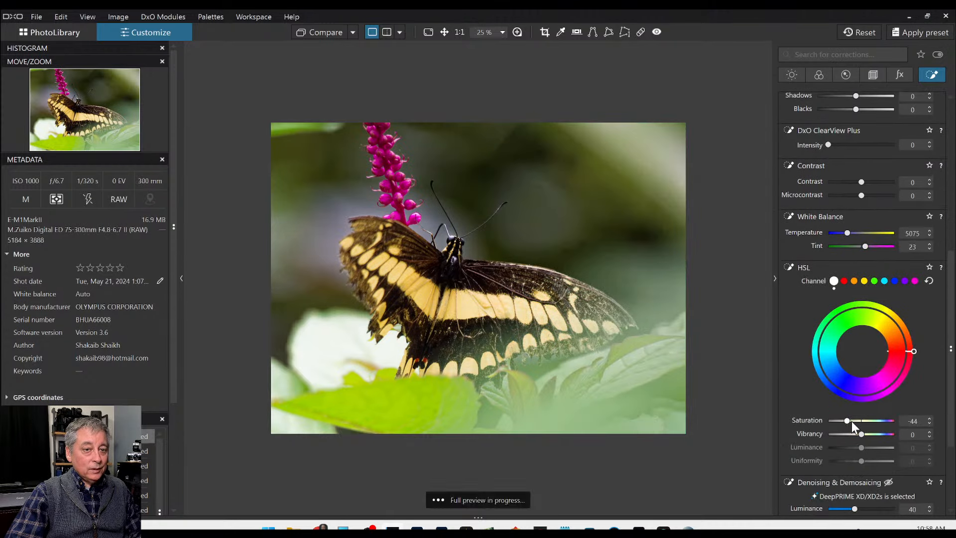
Step: Set the background mask's highlights to -78, midtones to -34 and shadows to -25, with ClearView Plus at 52
{"action": "scroll", "coordinate": [850, 210], "scroll_direction": "up", "scroll_amount": 2}
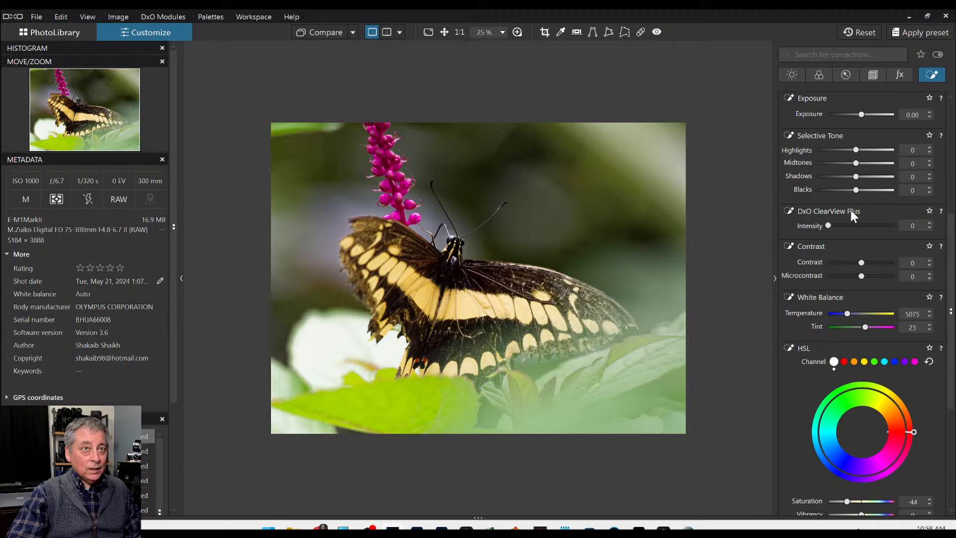
{"action": "left_click", "coordinate": [843, 163]}
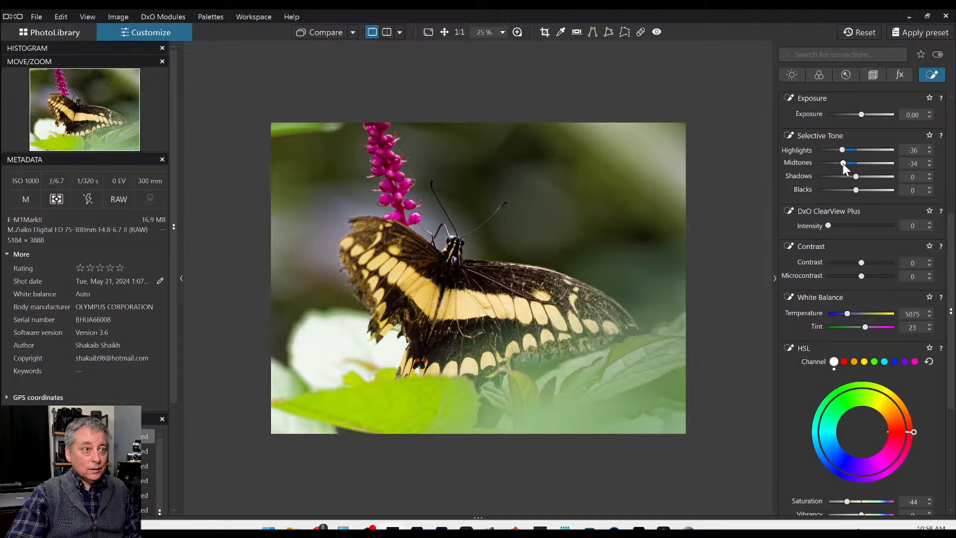
{"action": "left_click_drag", "start_coordinate": [832, 148], "coordinate": [825, 150]}
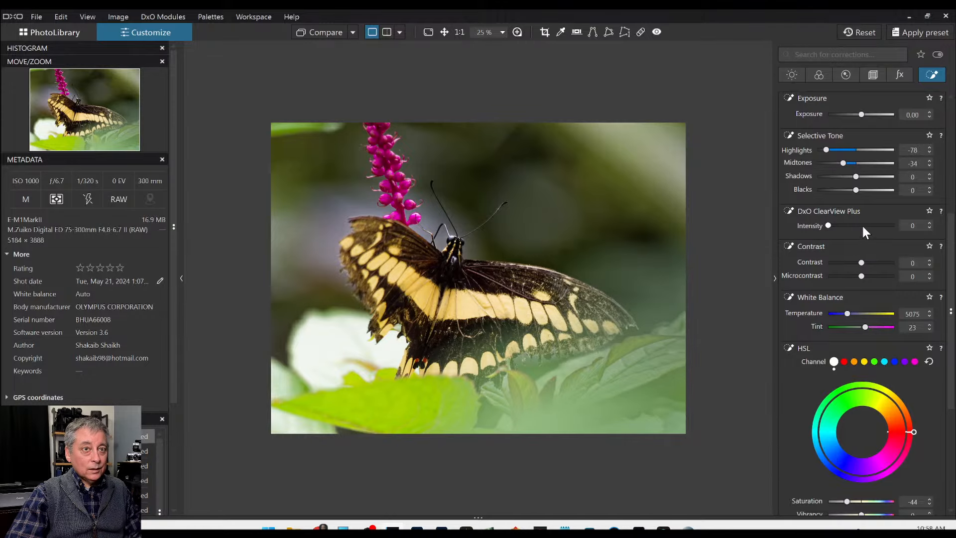
{"action": "left_click", "coordinate": [862, 226]}
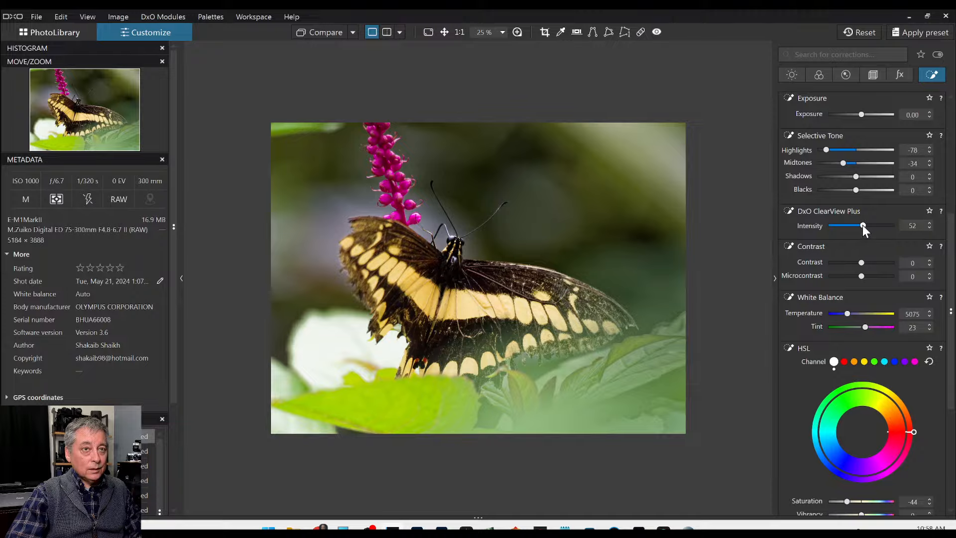
{"action": "left_click", "coordinate": [846, 177]}
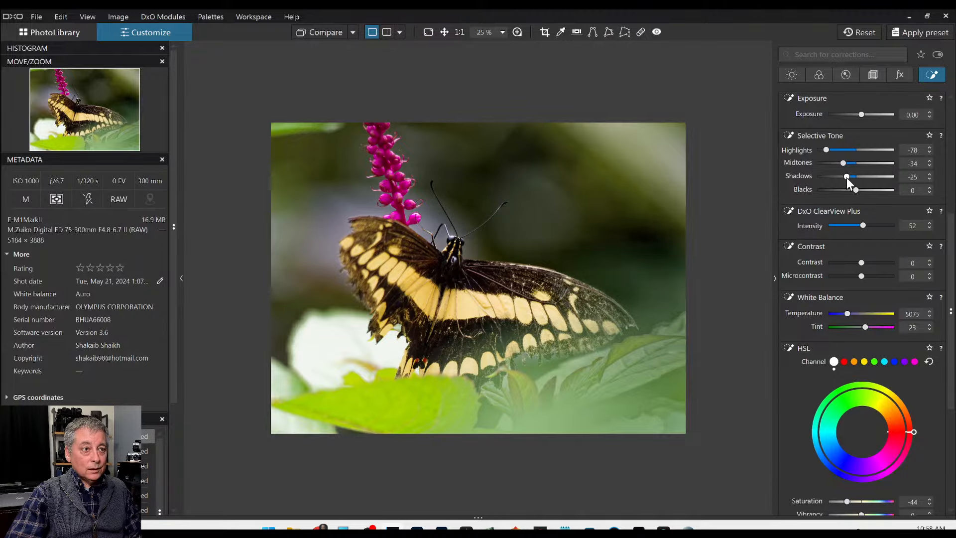
Step: Move the background control point closer to the photo's right edge and reduce its radius
{"action": "left_click_drag", "start_coordinate": [662, 301], "coordinate": [674, 294]}
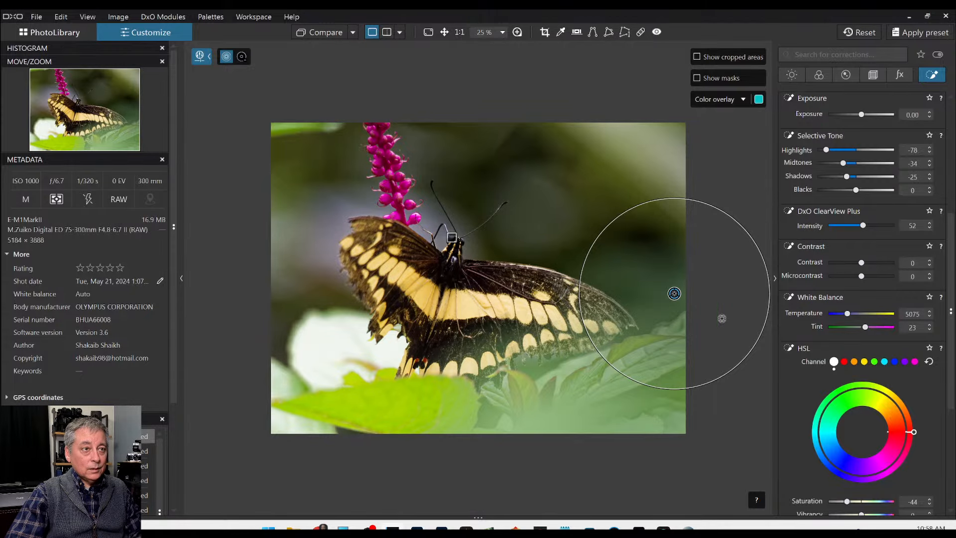
{"action": "left_click_drag", "start_coordinate": [601, 229], "coordinate": [619, 240]}
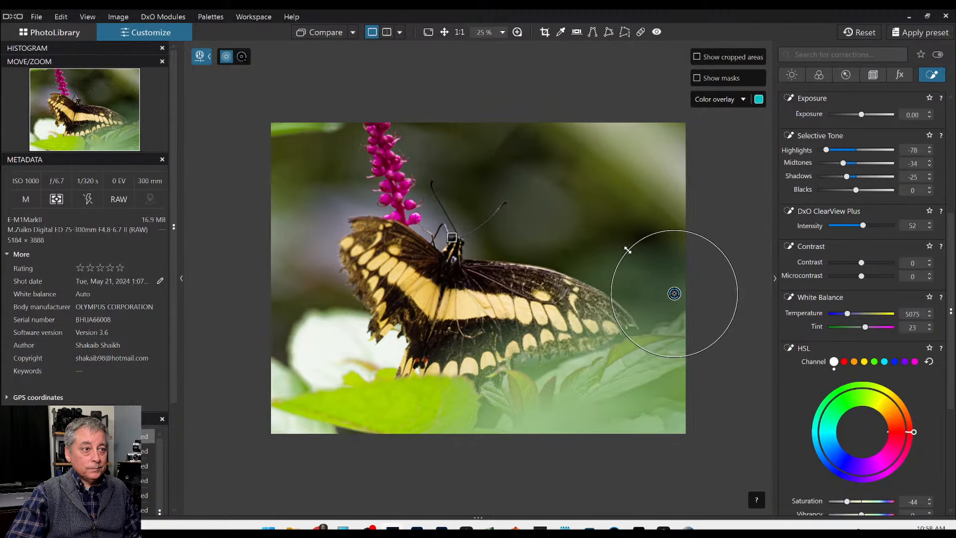
Step: Try to extend the background mask with control points over the foreground leaves, and undo the addition
{"action": "left_click", "coordinate": [674, 392]}
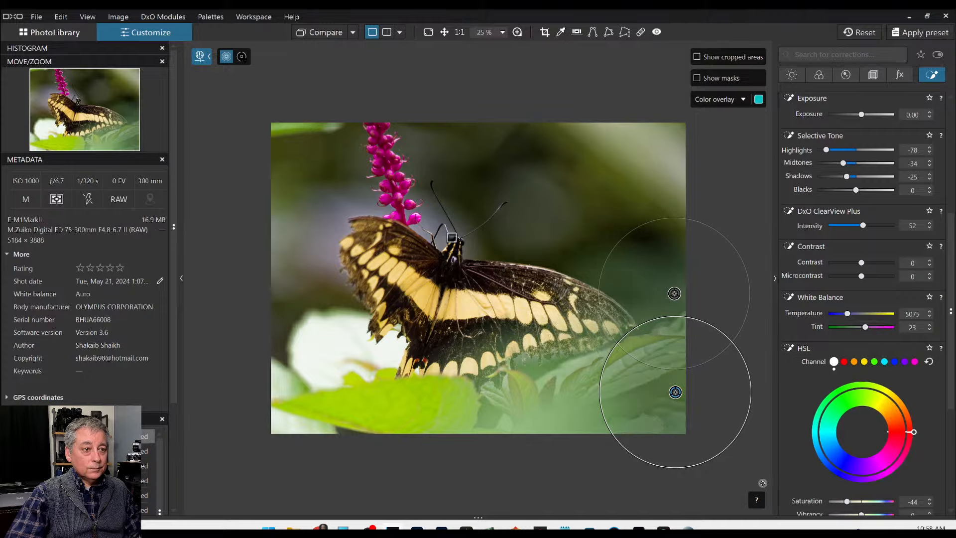
{"action": "left_click", "coordinate": [576, 422]}
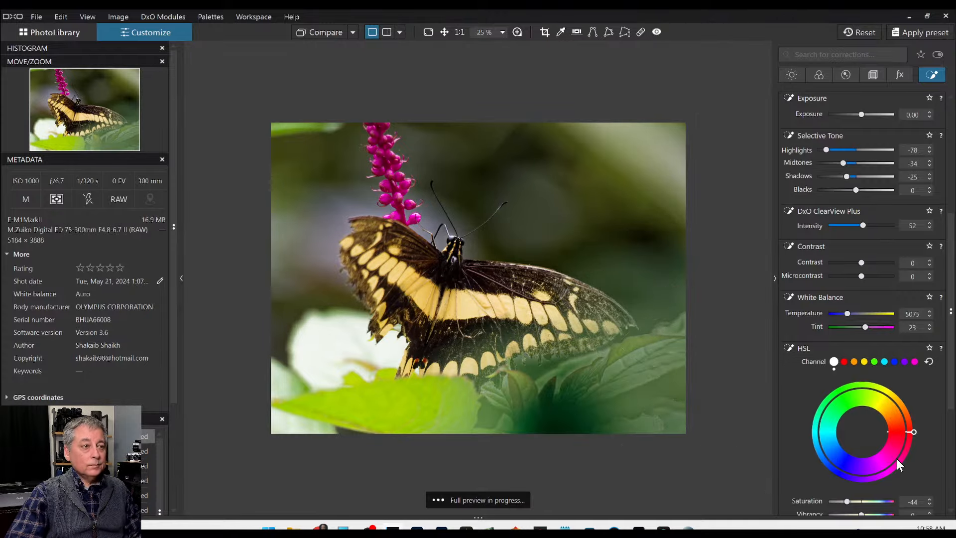
{"action": "key", "text": "ctrl+z"}
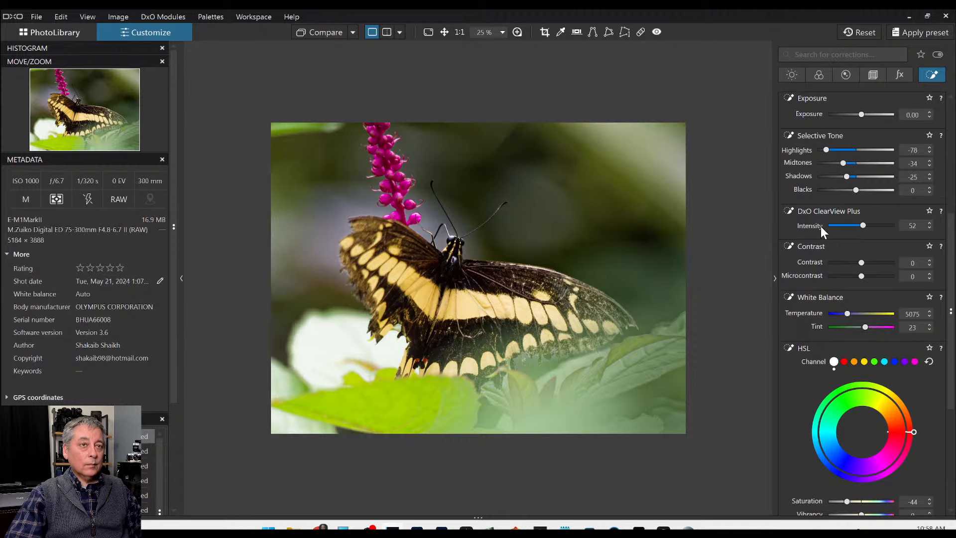
{"action": "scroll", "coordinate": [811, 271], "scroll_direction": "up", "scroll_amount": 5}
{"action": "left_click", "coordinate": [789, 217]}
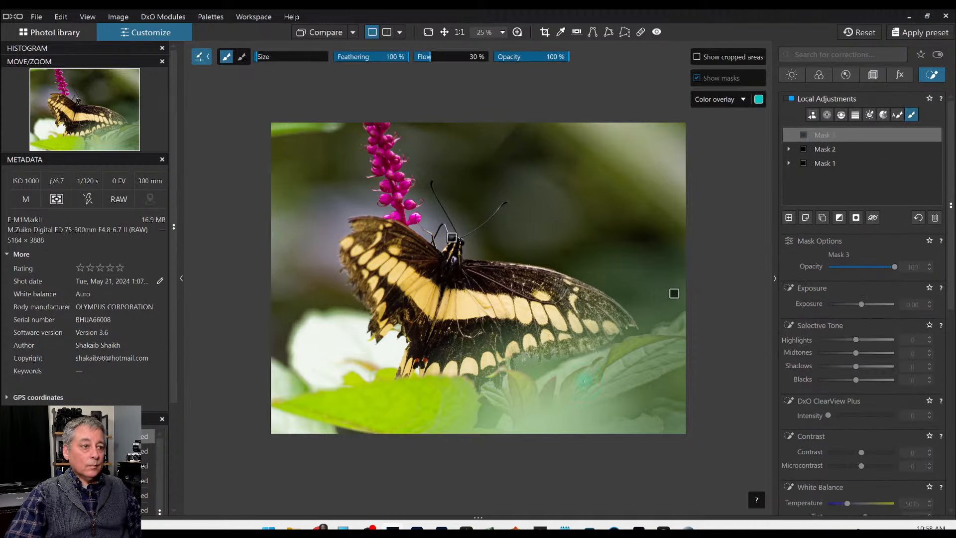
{"action": "left_click", "coordinate": [562, 416]}
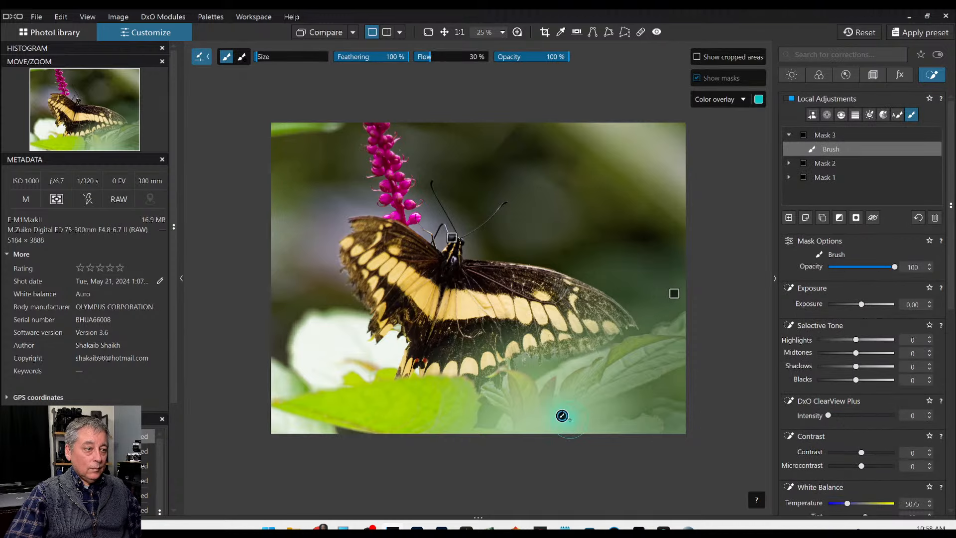
{"action": "key", "text": "Delete"}
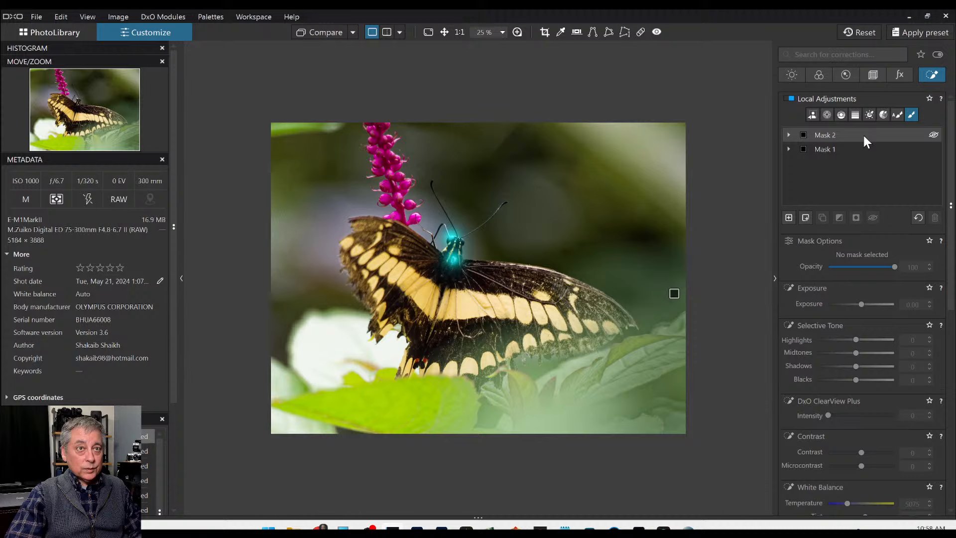
Step: Create a new mask with a control point on the hazy foreground leaves beneath the right wing and set its exposure to -0.20
{"action": "left_click", "coordinate": [828, 116]}
{"action": "left_click", "coordinate": [788, 217]}
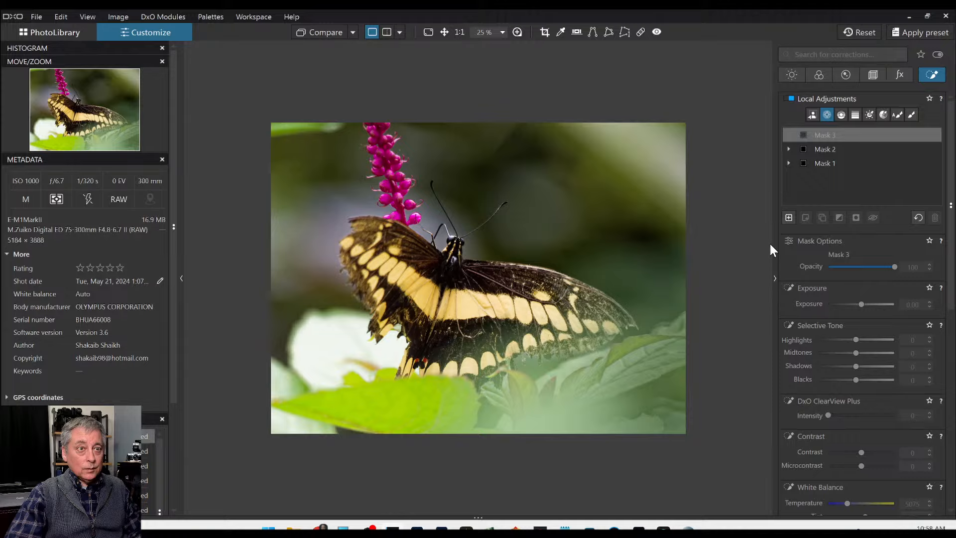
{"action": "left_click", "coordinate": [551, 410]}
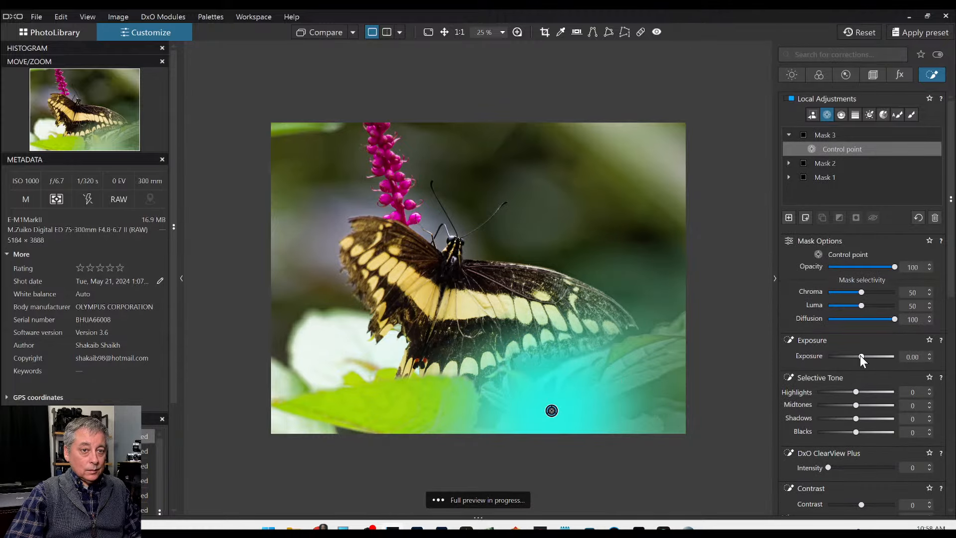
{"action": "left_click_drag", "start_coordinate": [861, 355], "coordinate": [858, 355]}
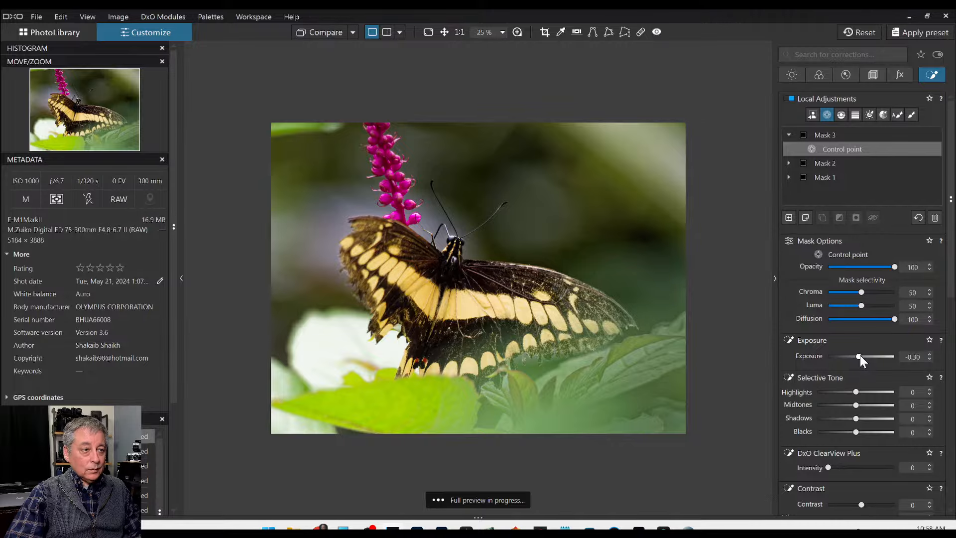
{"action": "scroll", "coordinate": [860, 355], "scroll_direction": "up", "scroll_amount": 1}
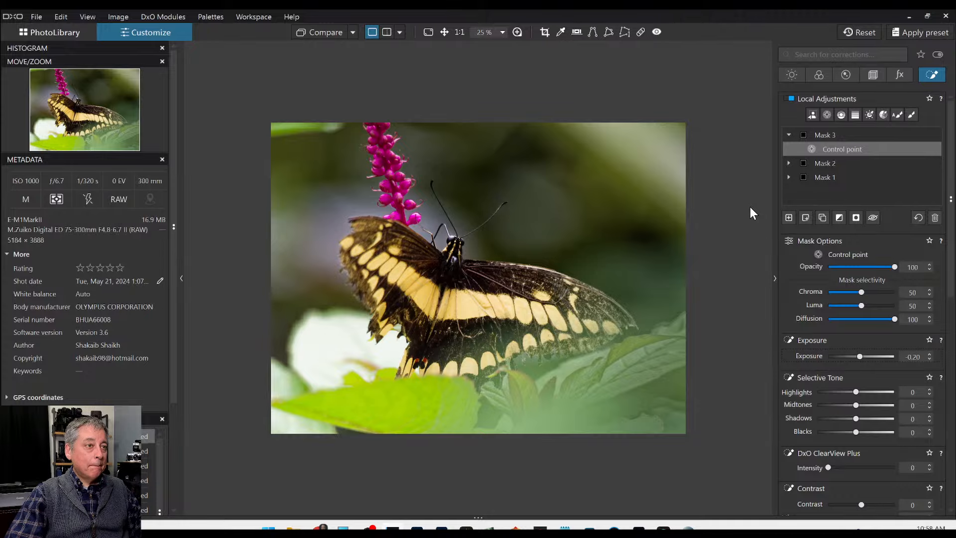
Step: Export the edited raw butterfly photo to disk
{"action": "right_click", "coordinate": [620, 211]}
{"action": "left_click", "coordinate": [638, 102]}
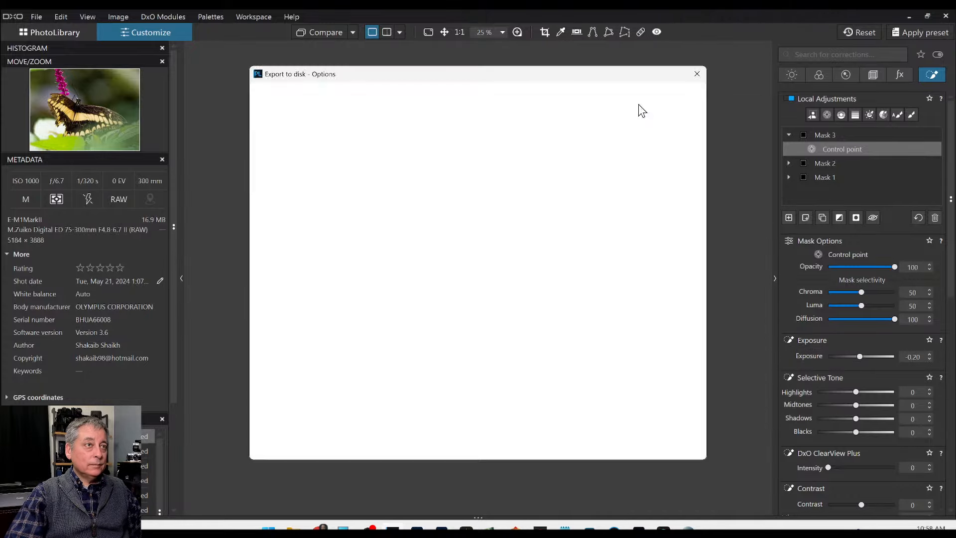
{"action": "key", "text": "Escape"}
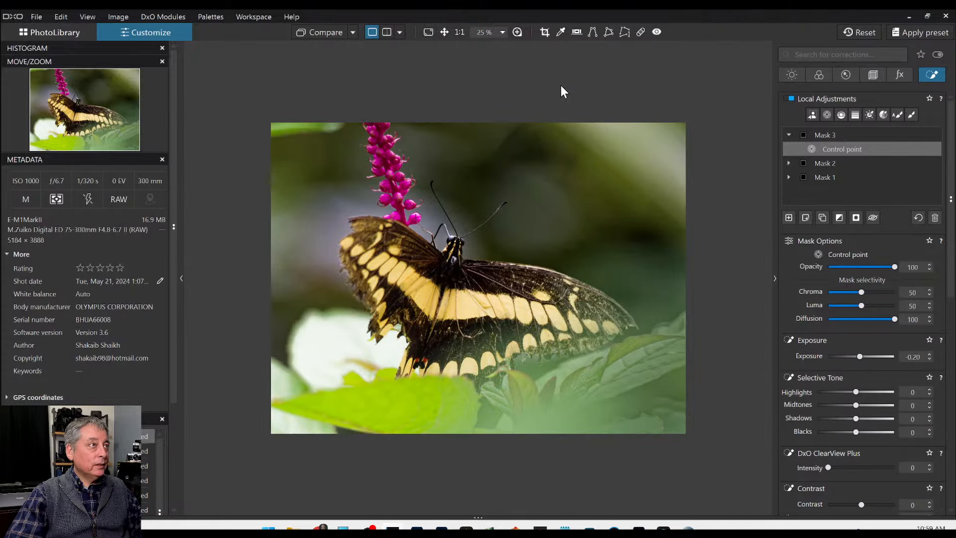
Step: Compare the uncorrected and corrected butterfly photo side by side, left and right, with the side palettes hidden
{"action": "left_click", "coordinate": [401, 36]}
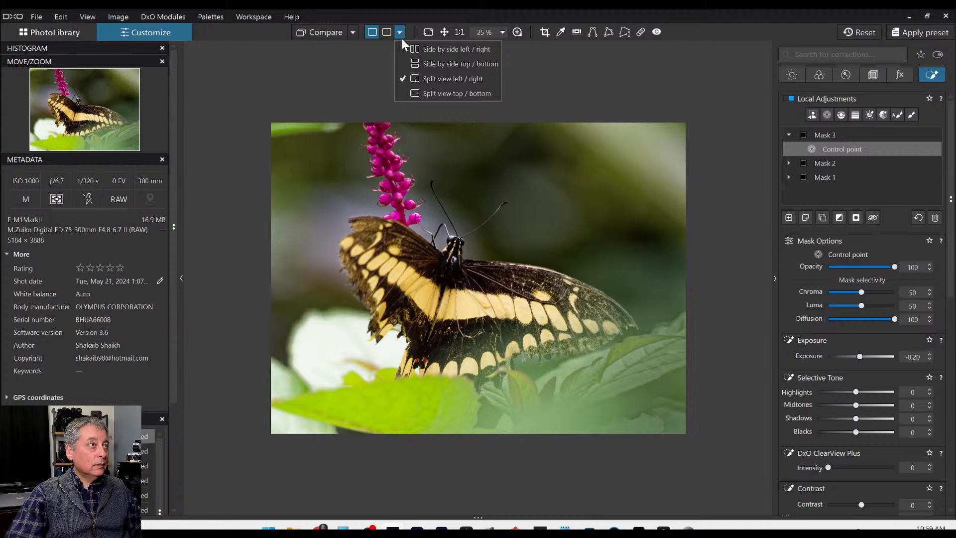
{"action": "left_click", "coordinate": [413, 48]}
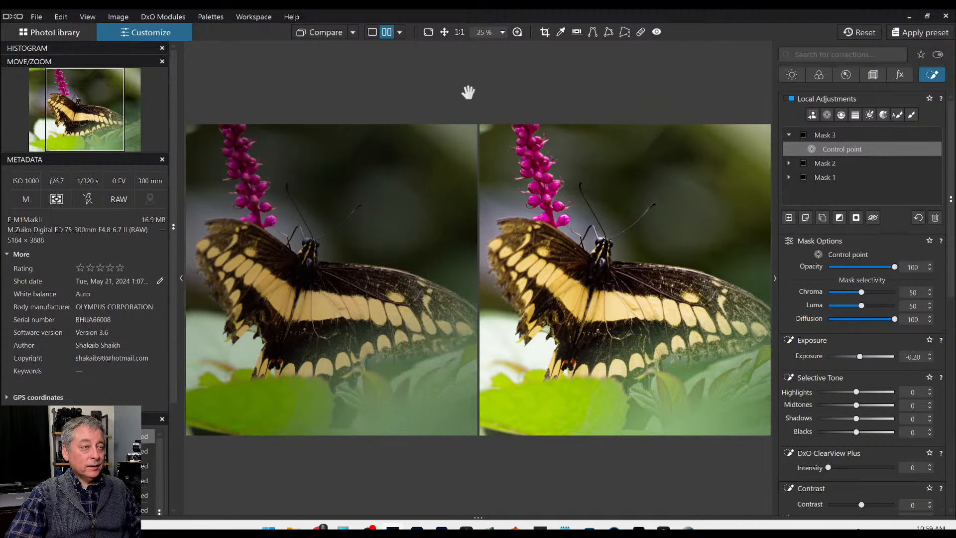
{"action": "key", "text": "F9"}
{"action": "left_click", "coordinate": [353, 32]}
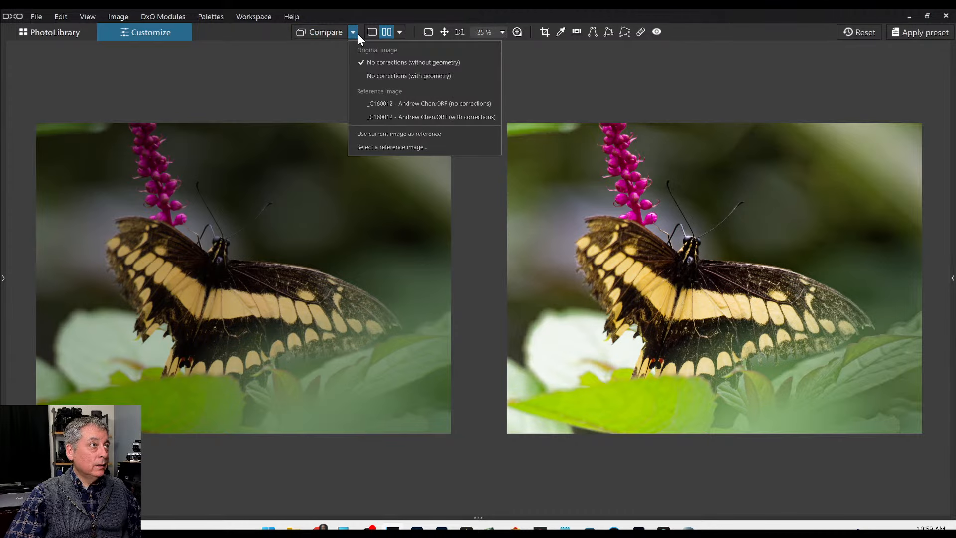
{"action": "left_click", "coordinate": [356, 33]}
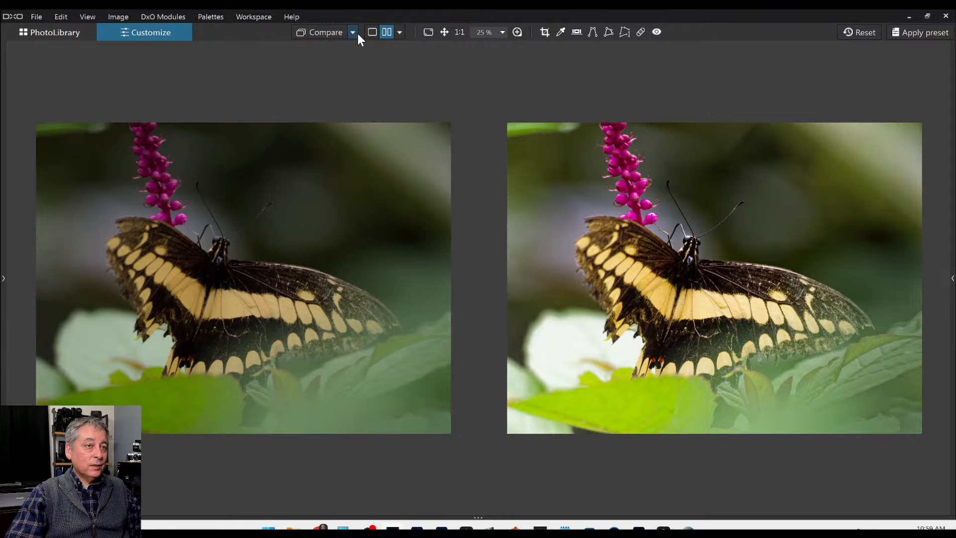
Step: Set the exported JPG standard output as the comparison image and reset all corrections on the raw photo
{"action": "left_click", "coordinate": [354, 33]}
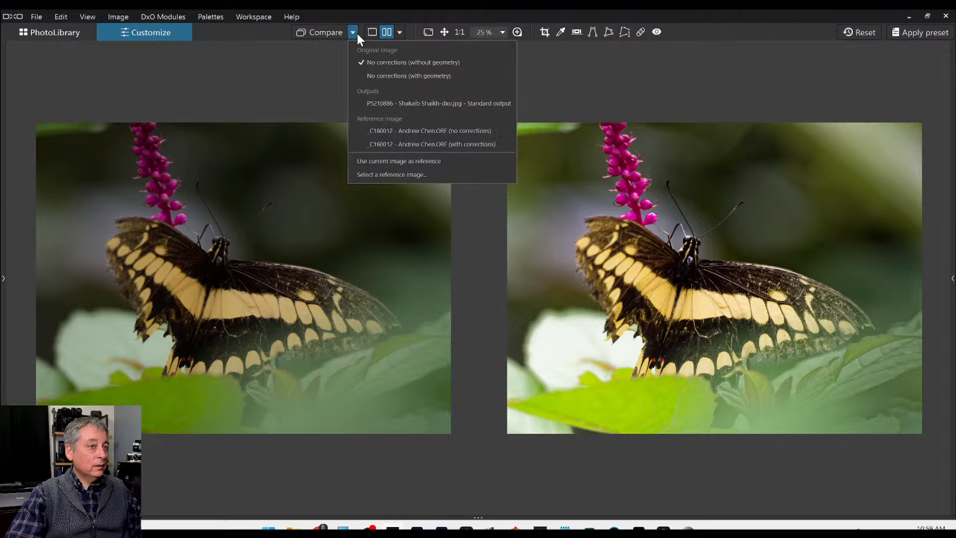
{"action": "left_click", "coordinate": [384, 103]}
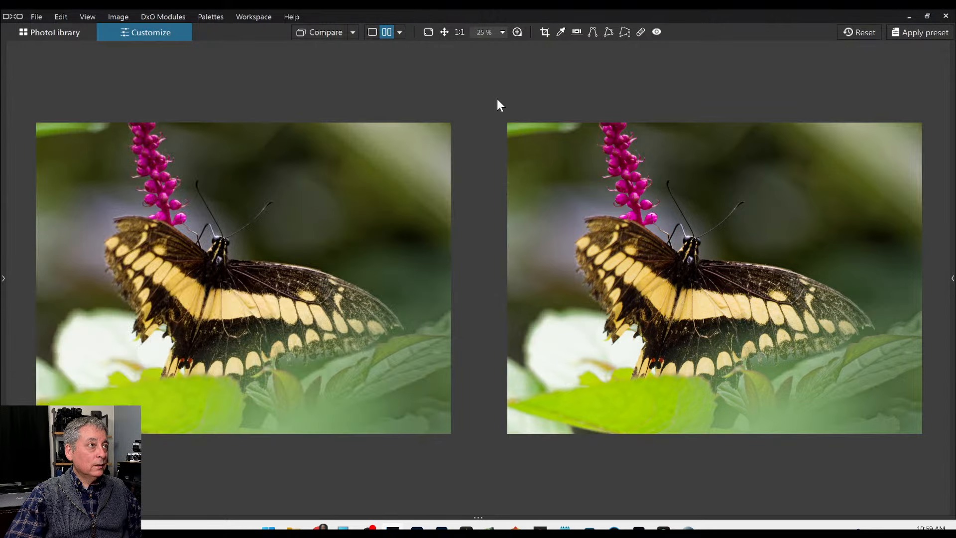
{"action": "left_click", "coordinate": [867, 35]}
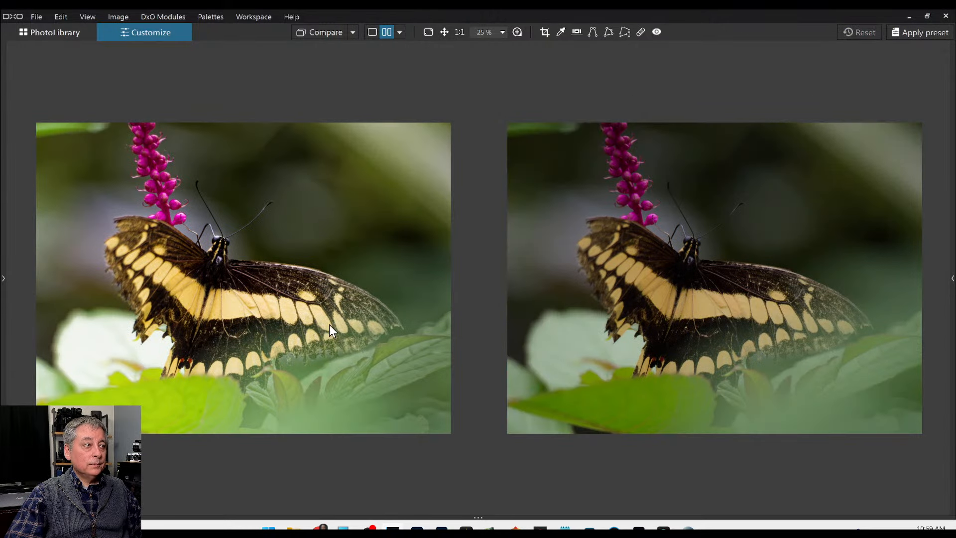
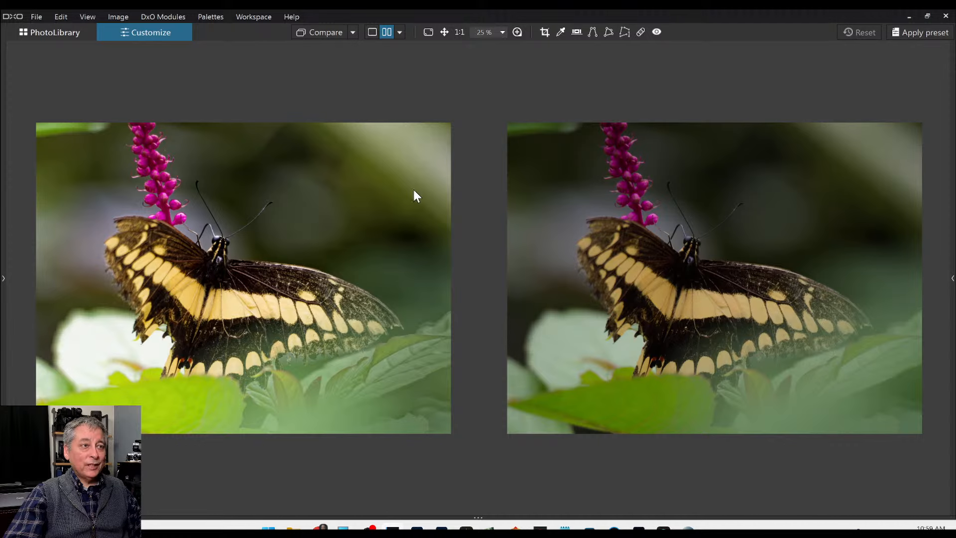
Step: Examine the exported JPG against the uncorrected raw in a left/right split view, sweeping the divider across the butterfly, and return to single view
{"action": "left_click", "coordinate": [405, 34]}
{"action": "left_click", "coordinate": [411, 79]}
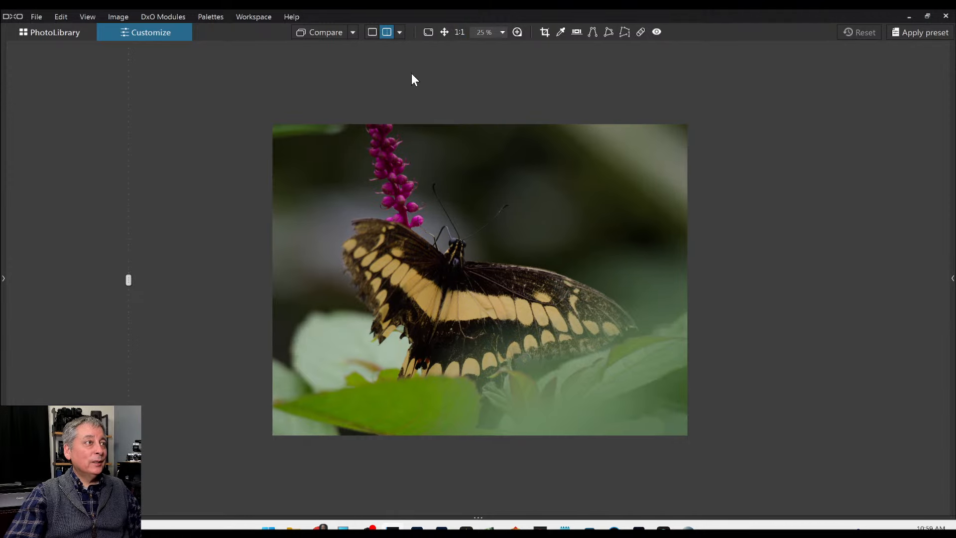
{"action": "scroll", "coordinate": [410, 229], "scroll_direction": "up", "scroll_amount": 3}
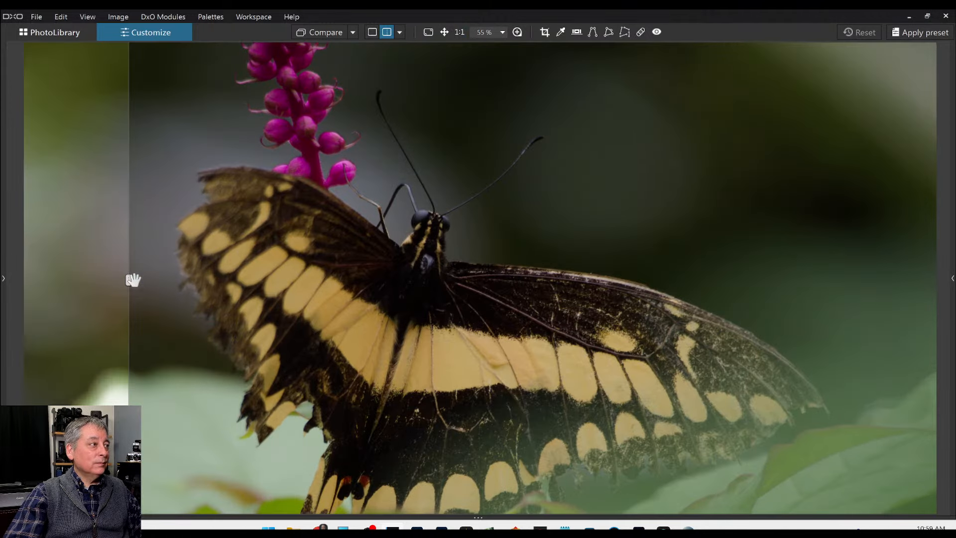
{"action": "left_click_drag", "start_coordinate": [128, 280], "coordinate": [449, 280]}
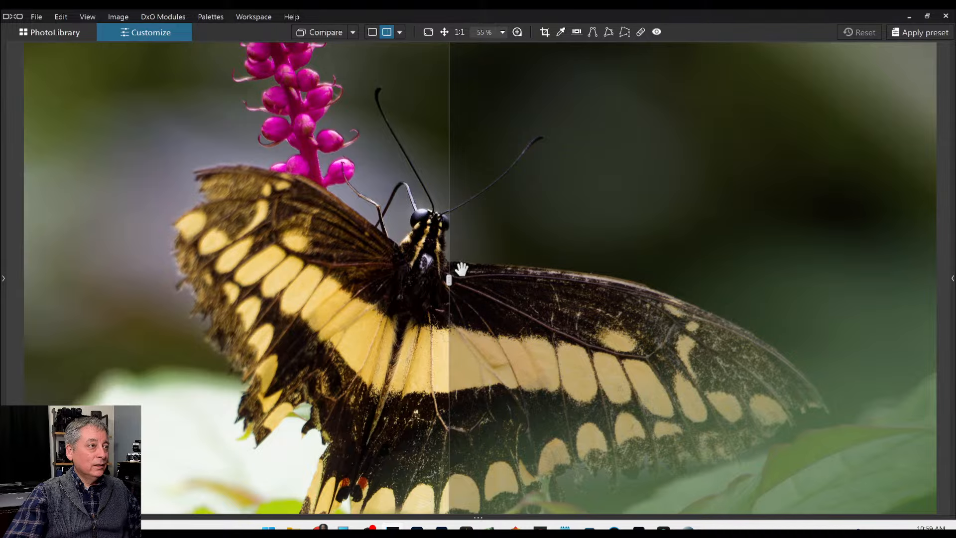
{"action": "left_click_drag", "start_coordinate": [449, 280], "coordinate": [183, 220]}
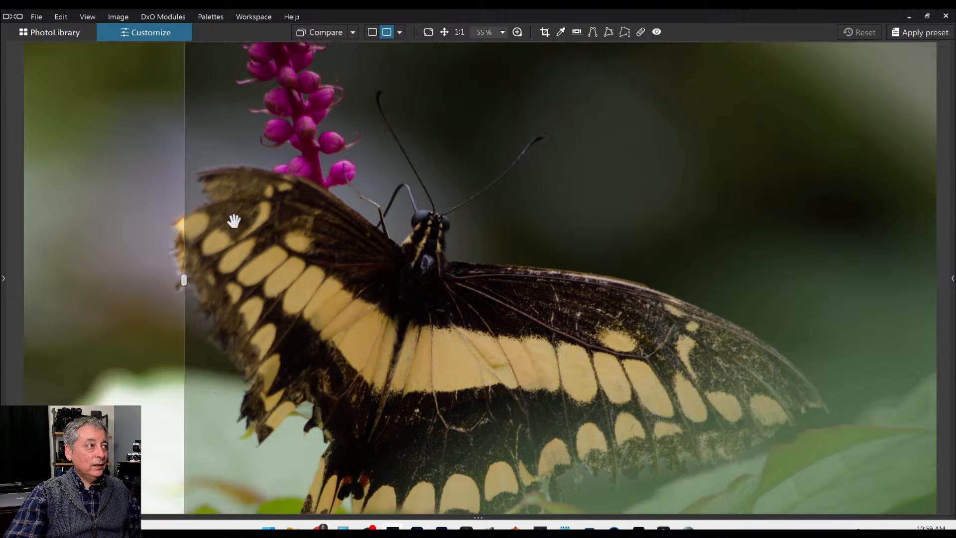
{"action": "left_click_drag", "start_coordinate": [184, 279], "coordinate": [827, 380]}
{"action": "scroll", "coordinate": [481, 251], "scroll_direction": "down", "scroll_amount": 4}
{"action": "scroll", "coordinate": [468, 247], "scroll_direction": "down", "scroll_amount": 2}
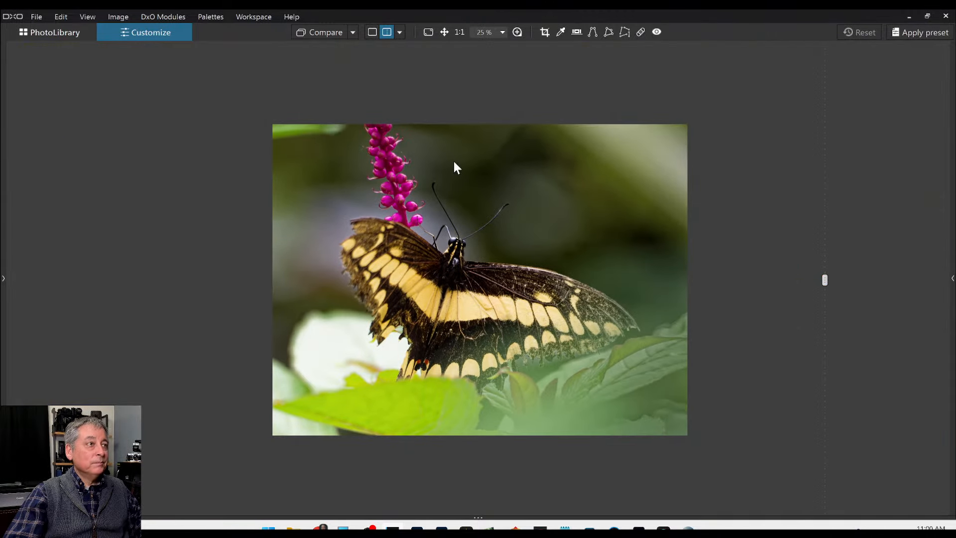
{"action": "left_click", "coordinate": [372, 33]}
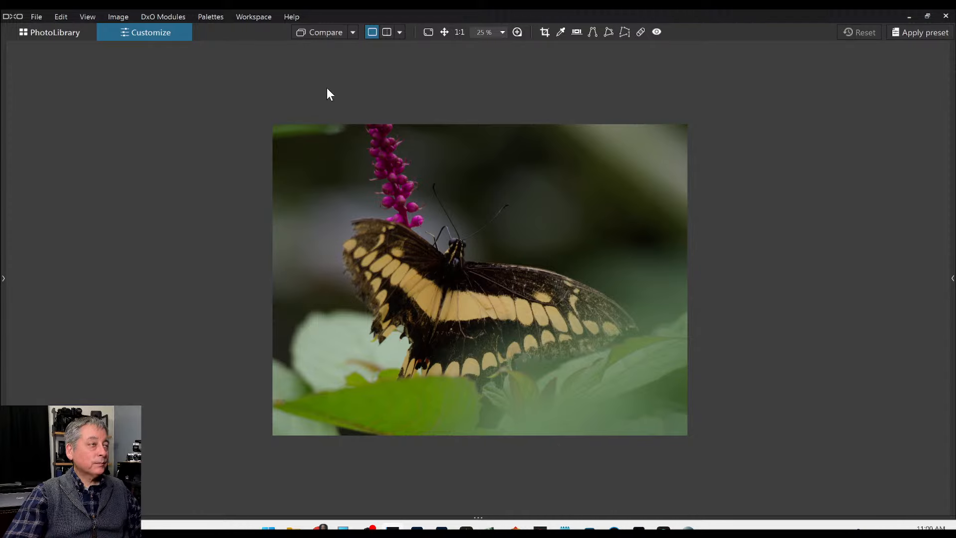
{"action": "left_click", "coordinate": [320, 33]}
{"action": "left_click", "coordinate": [353, 32]}
{"action": "left_click", "coordinate": [353, 33]}
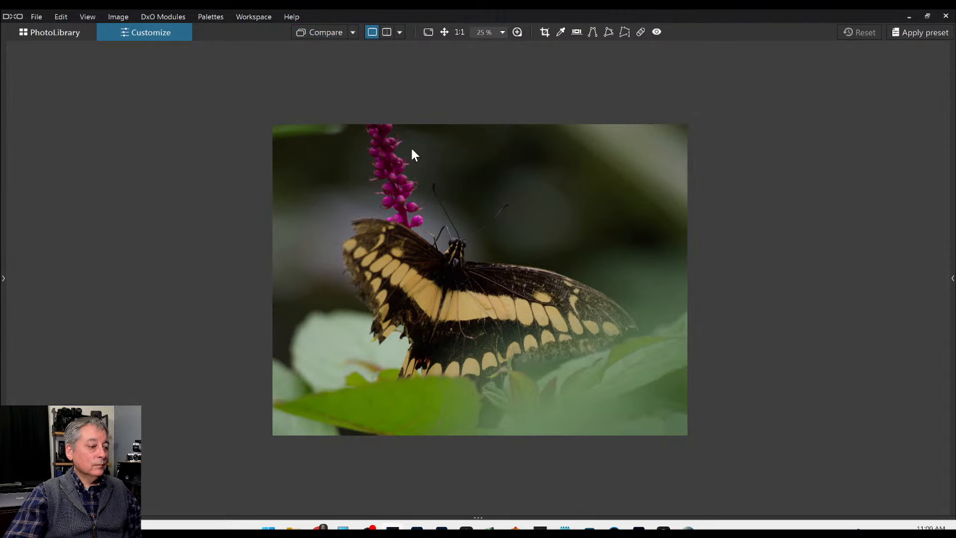
Step: Reveal the image browser, select the exported butterfly JPG ending in -dxo, and use it as the reference image
{"action": "left_click_drag", "start_coordinate": [488, 515], "coordinate": [481, 405]}
{"action": "scroll", "coordinate": [597, 475], "scroll_direction": "down", "scroll_amount": 3}
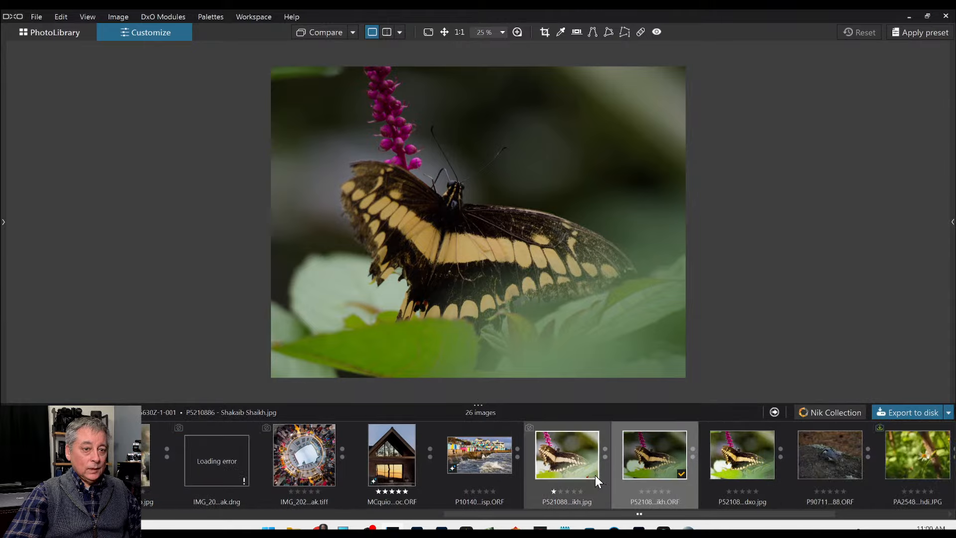
{"action": "left_click", "coordinate": [617, 461]}
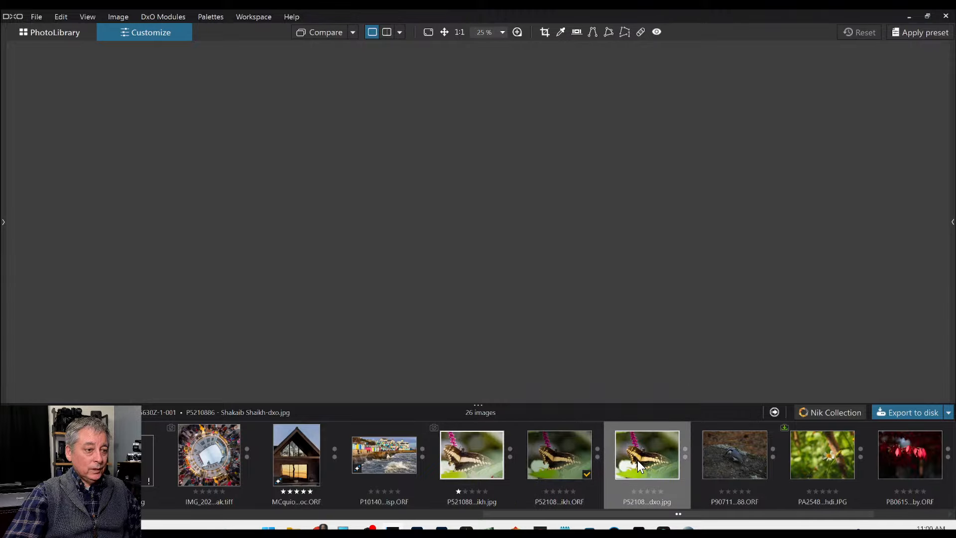
{"action": "right_click", "coordinate": [637, 460]}
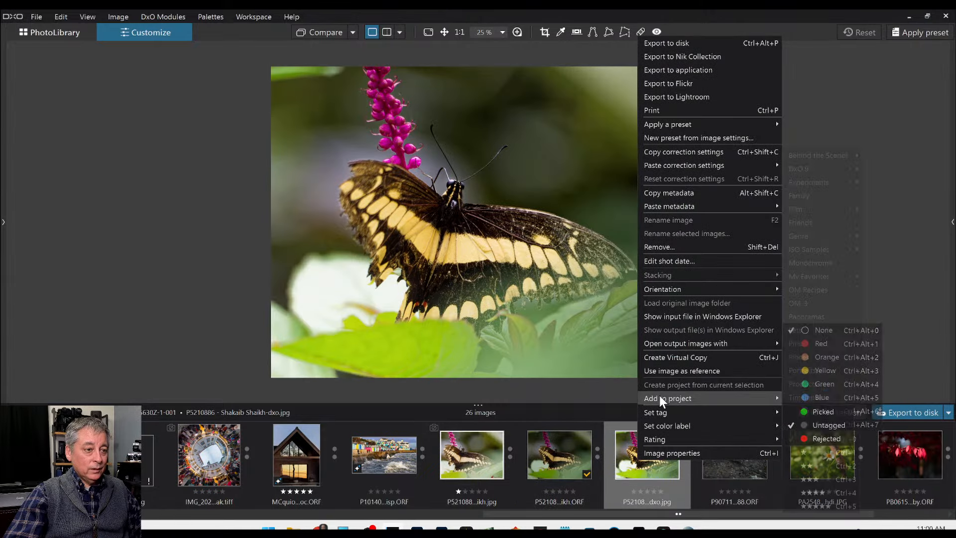
{"action": "left_click", "coordinate": [665, 370]}
Step: Compare the one-star butterfly JPG with the white border side by side against the reference image
{"action": "left_click", "coordinate": [468, 459]}
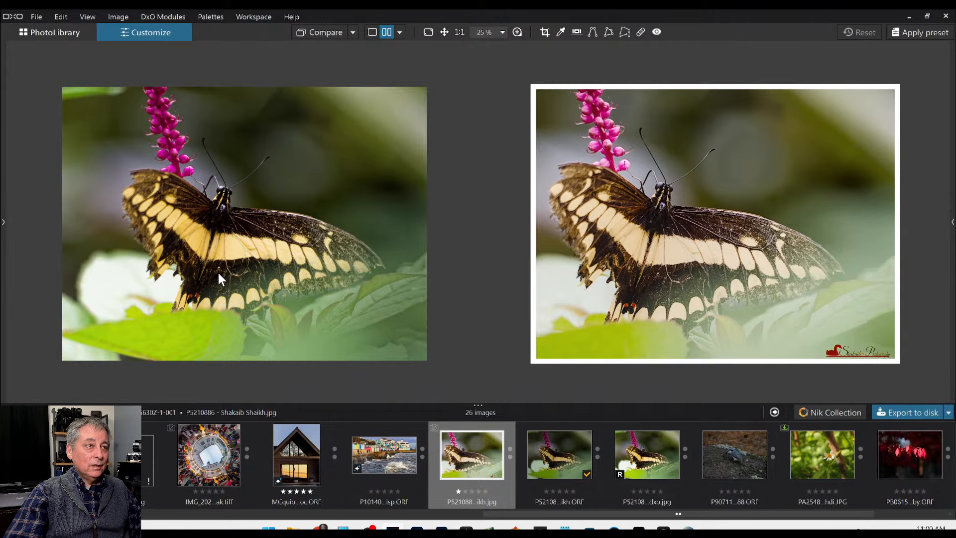
{"action": "scroll", "coordinate": [217, 272], "scroll_direction": "up", "scroll_amount": 1}
{"action": "scroll", "coordinate": [714, 313], "scroll_direction": "up", "scroll_amount": 1}
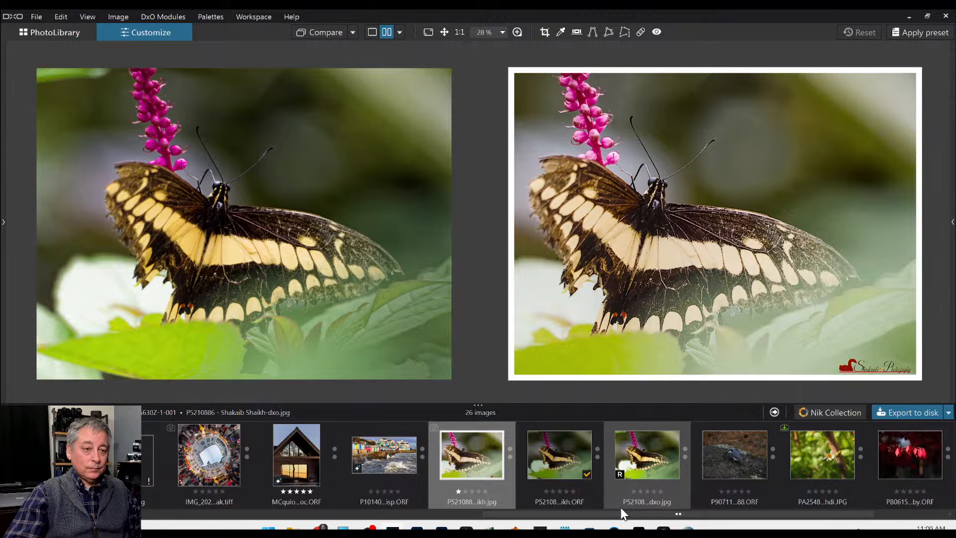
Step: Open the raw photo of the bird on the rock in single view with palettes shown, and apply the plain 0000 default preset
{"action": "scroll", "coordinate": [620, 507], "scroll_direction": "down", "scroll_amount": 1}
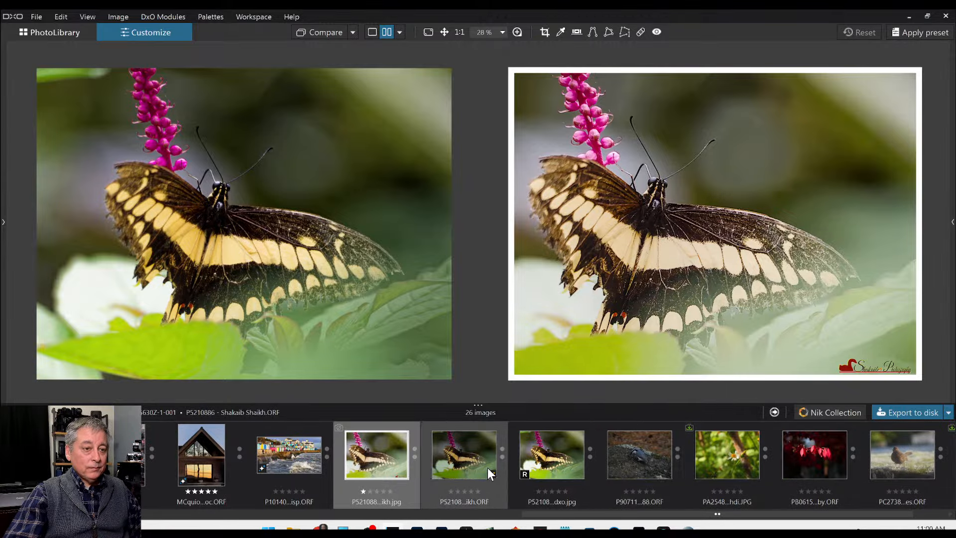
{"action": "left_click", "coordinate": [635, 468]}
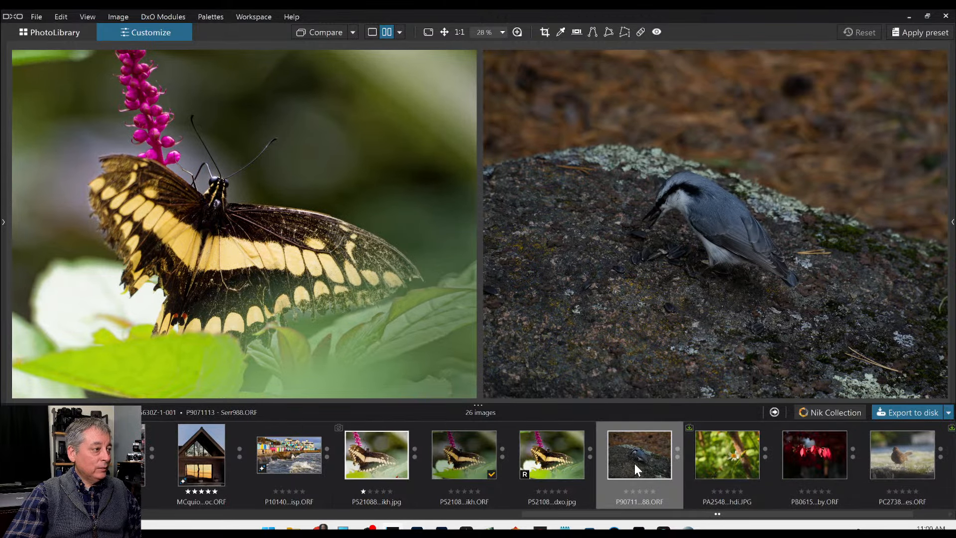
{"action": "left_click", "coordinate": [372, 33]}
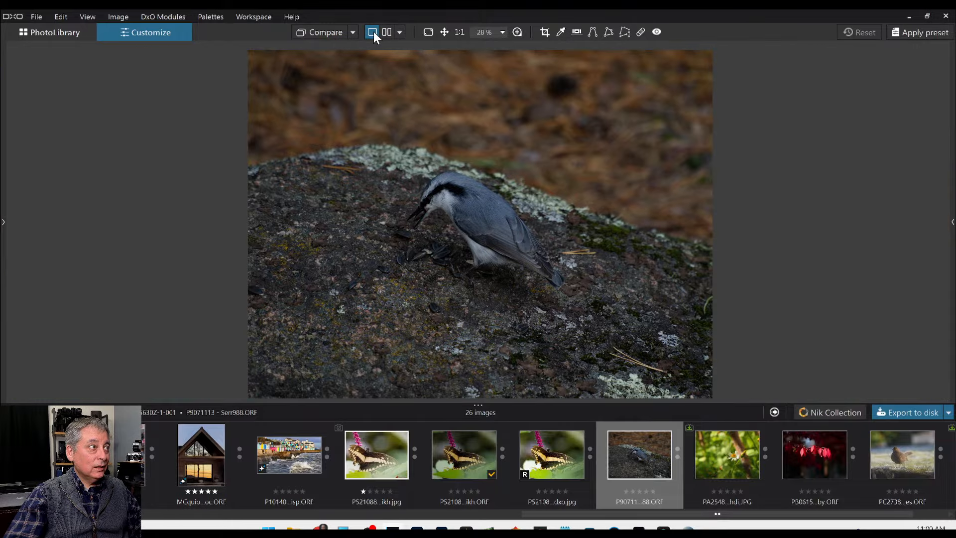
{"action": "key", "text": "Tab"}
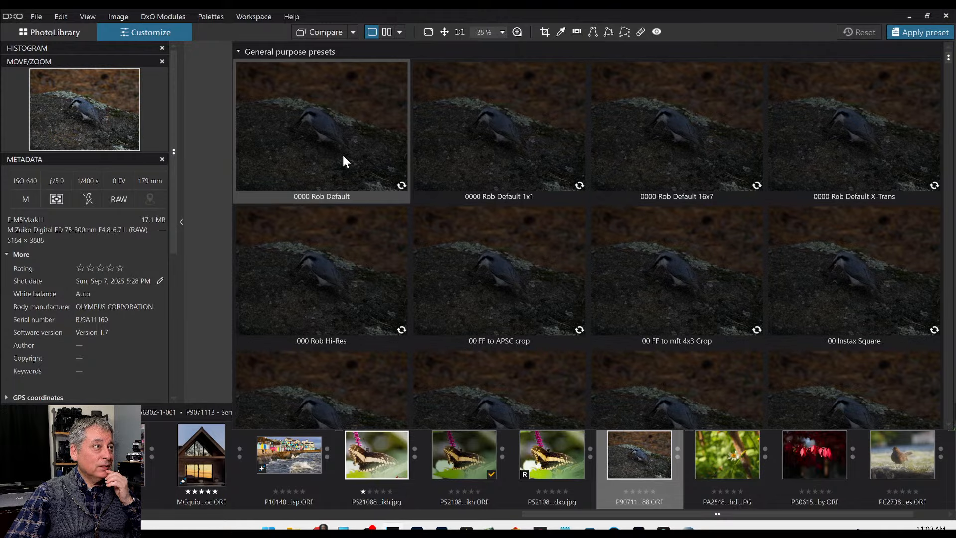
{"action": "left_click", "coordinate": [341, 153]}
{"action": "scroll", "coordinate": [570, 346], "scroll_direction": "down", "scroll_amount": 1}
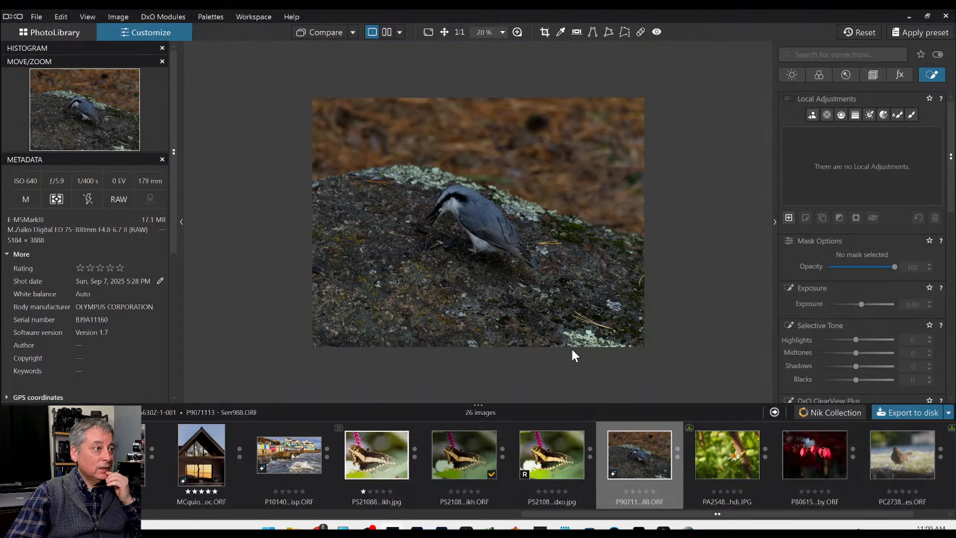
Step: Crop the bird photo to about 3271 × 2454 px around the bird, keeping the original aspect ratio
{"action": "left_click", "coordinate": [872, 80]}
{"action": "left_click", "coordinate": [831, 194]}
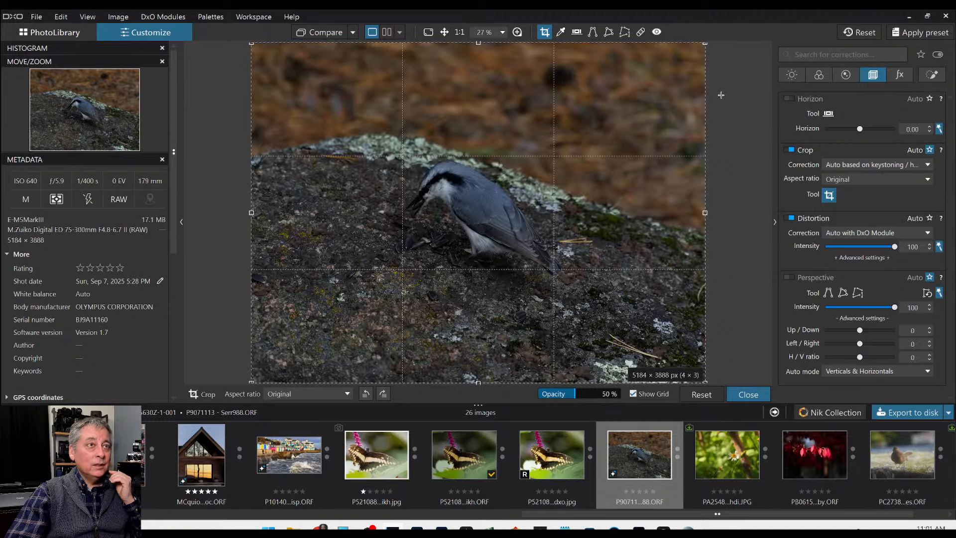
{"action": "left_click_drag", "start_coordinate": [704, 42], "coordinate": [530, 157]}
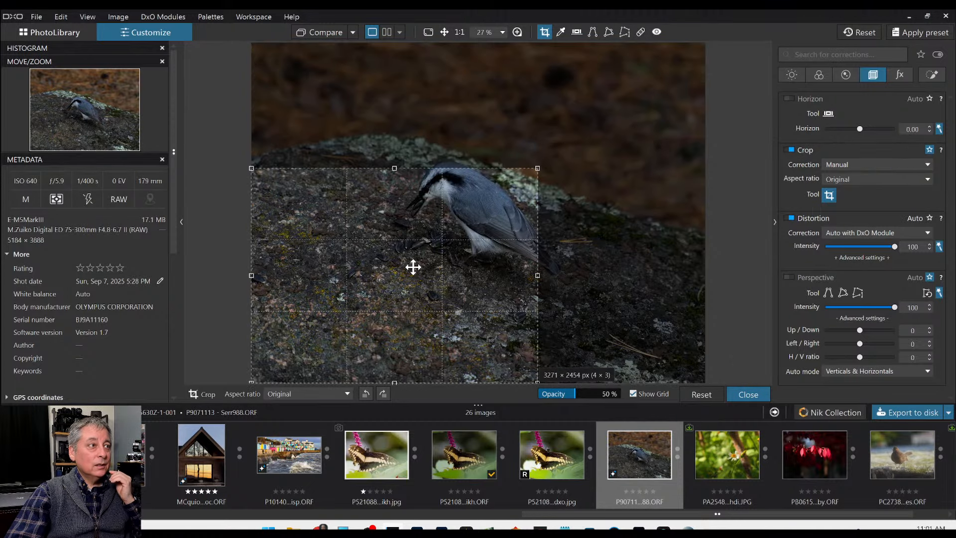
{"action": "left_click_drag", "start_coordinate": [411, 267], "coordinate": [439, 237]}
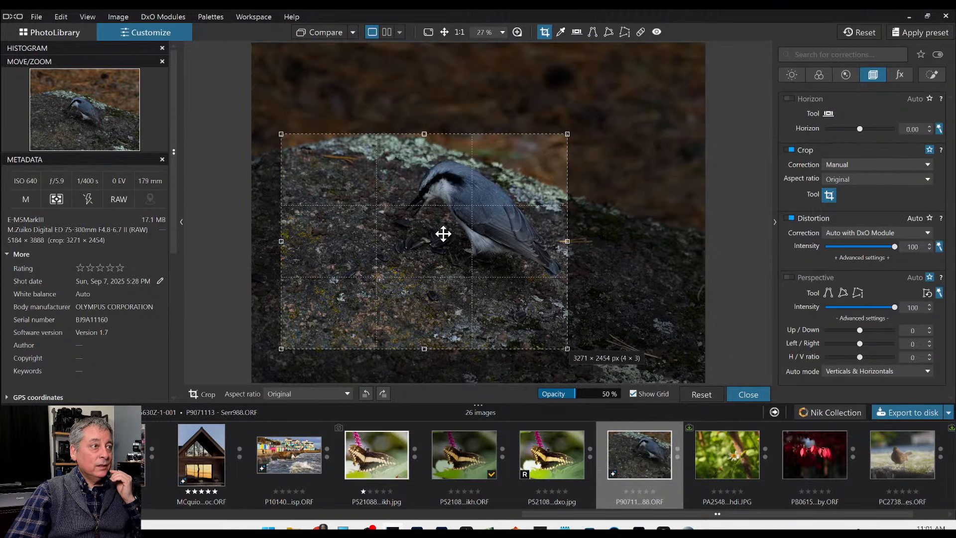
{"action": "double_click", "coordinate": [443, 233]}
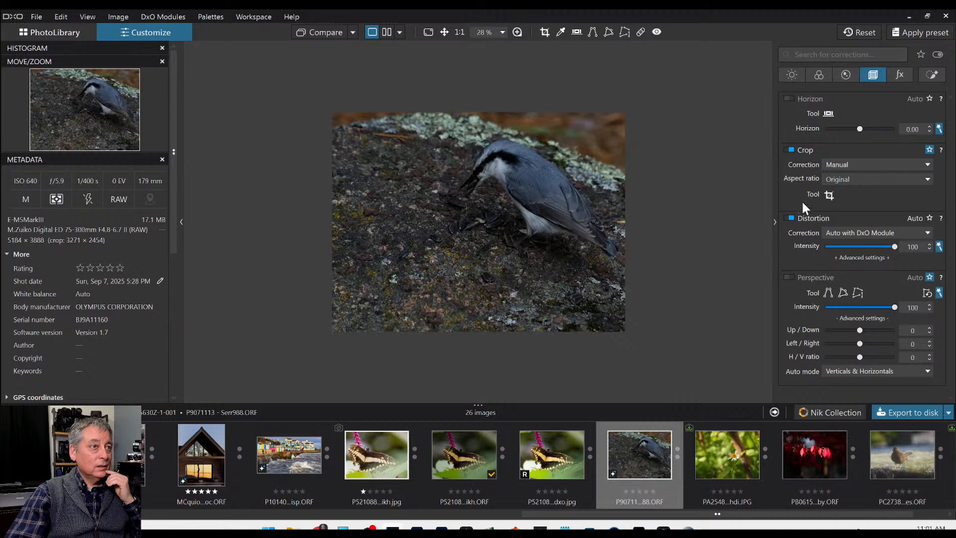
Step: Reposition the crop frame up and to the right to centre the bird, and apply the crop
{"action": "left_click", "coordinate": [828, 195]}
{"action": "left_click_drag", "start_coordinate": [348, 297], "coordinate": [381, 276]}
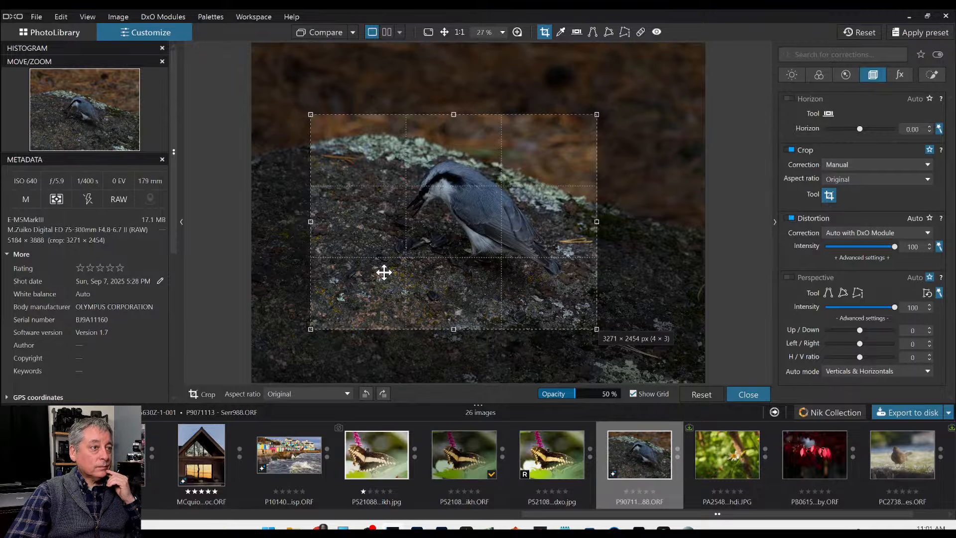
{"action": "key", "text": "Return"}
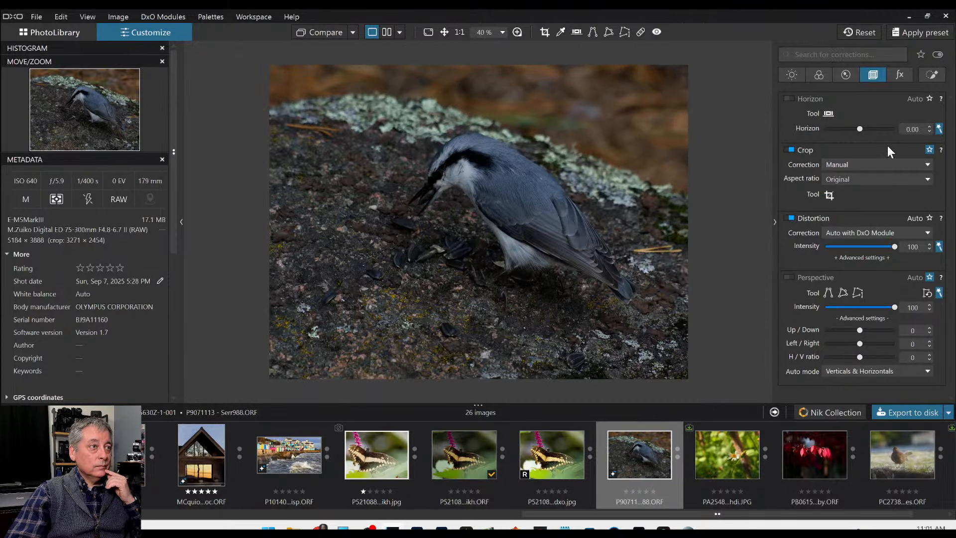
Step: Open the local adjustments for the cropped bird photo
{"action": "left_click", "coordinate": [929, 74]}
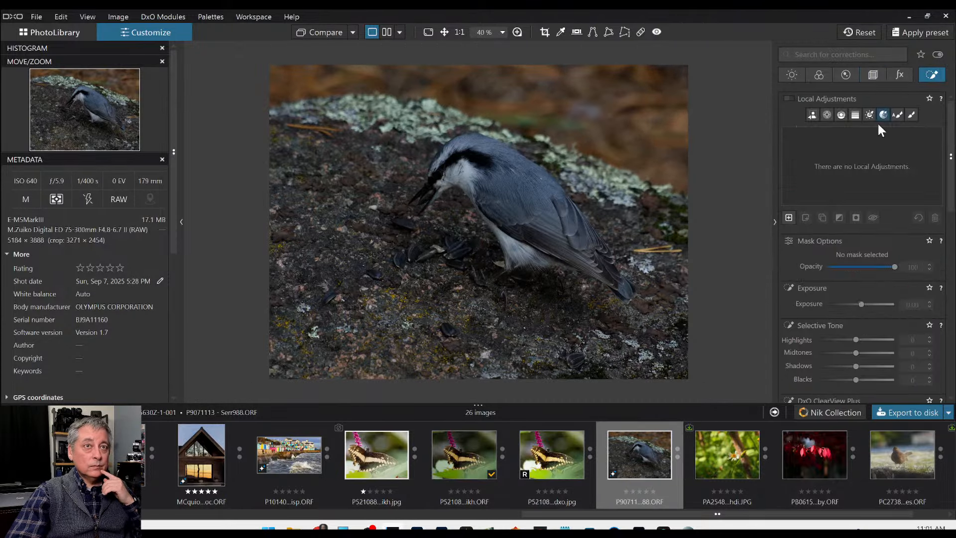
Step: Create an AI mask of the bird, setting its exposure to 0.50 and shadows to 34
{"action": "left_click", "coordinate": [812, 115]}
{"action": "left_click", "coordinate": [529, 208]}
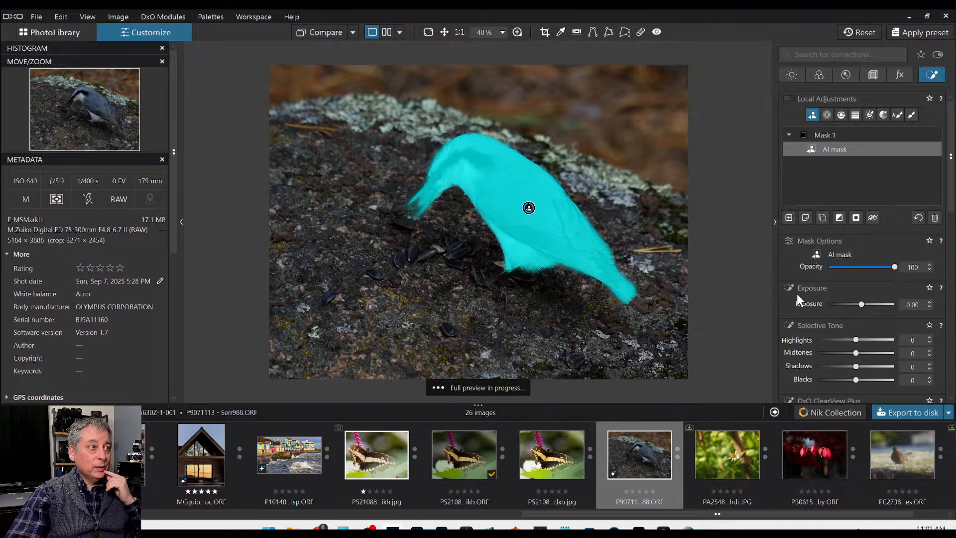
{"action": "scroll", "coordinate": [861, 304], "scroll_direction": "up", "scroll_amount": 5}
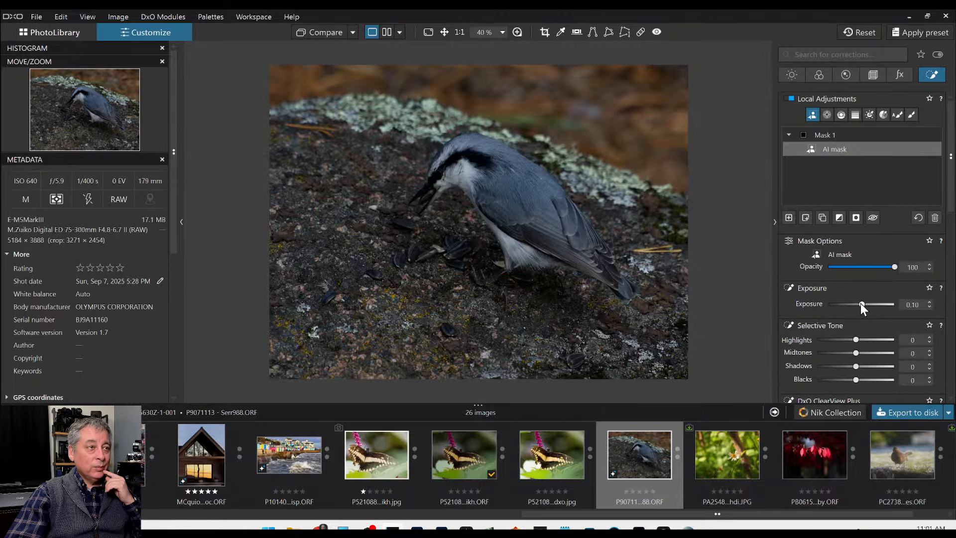
{"action": "left_click_drag", "start_coordinate": [855, 366], "coordinate": [869, 369]}
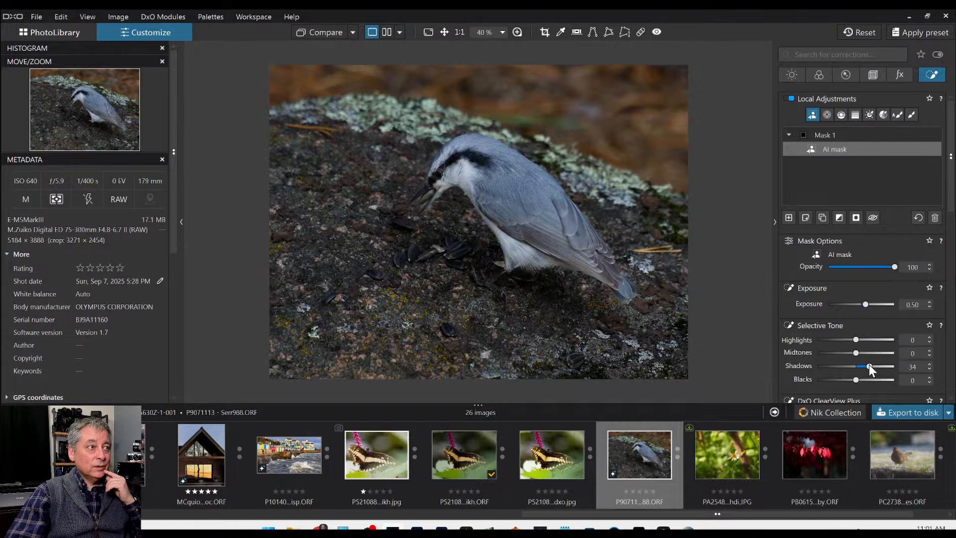
Step: Add a new mask with a reduced control point over the seeds below the beak and set its exposure to 1.29
{"action": "left_click", "coordinate": [827, 116]}
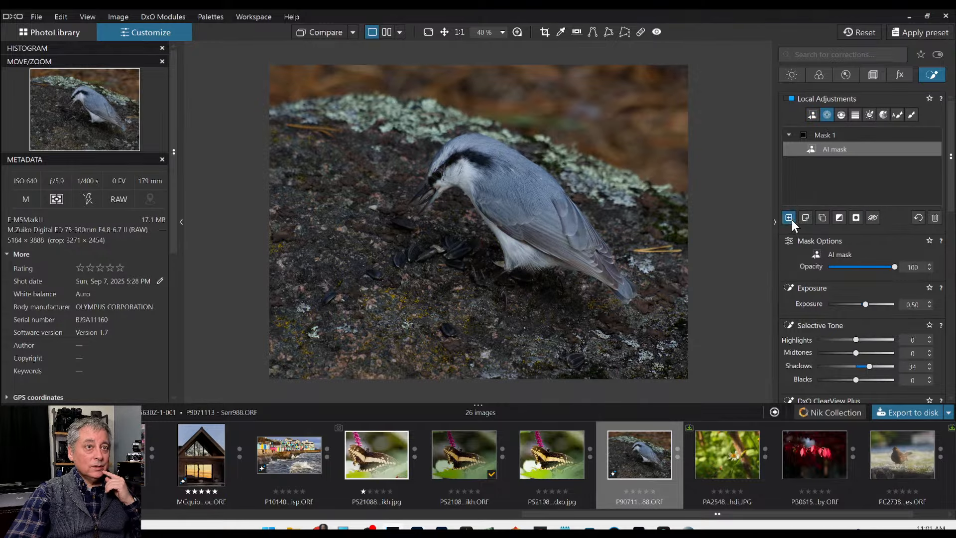
{"action": "left_click", "coordinate": [806, 217]}
{"action": "left_click", "coordinate": [428, 257]}
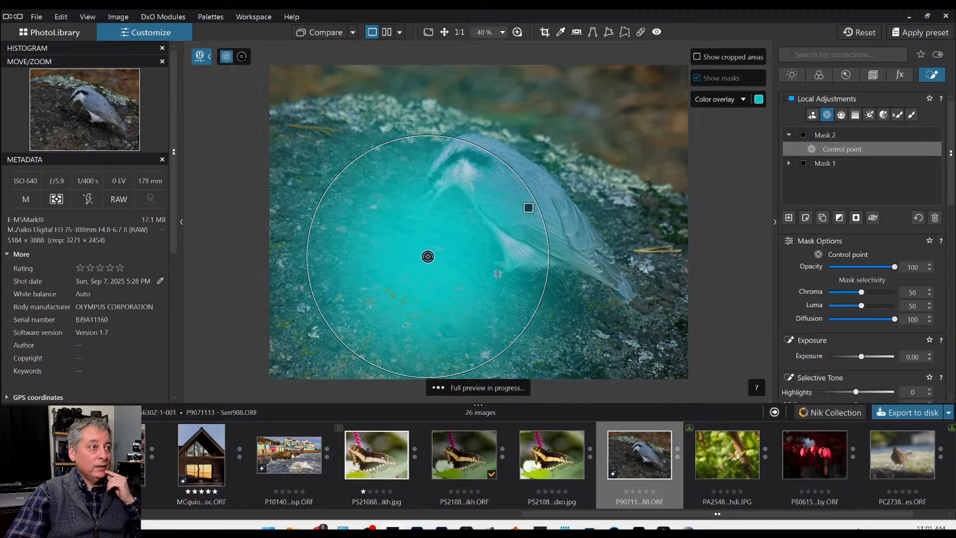
{"action": "left_click_drag", "start_coordinate": [522, 180], "coordinate": [479, 213]}
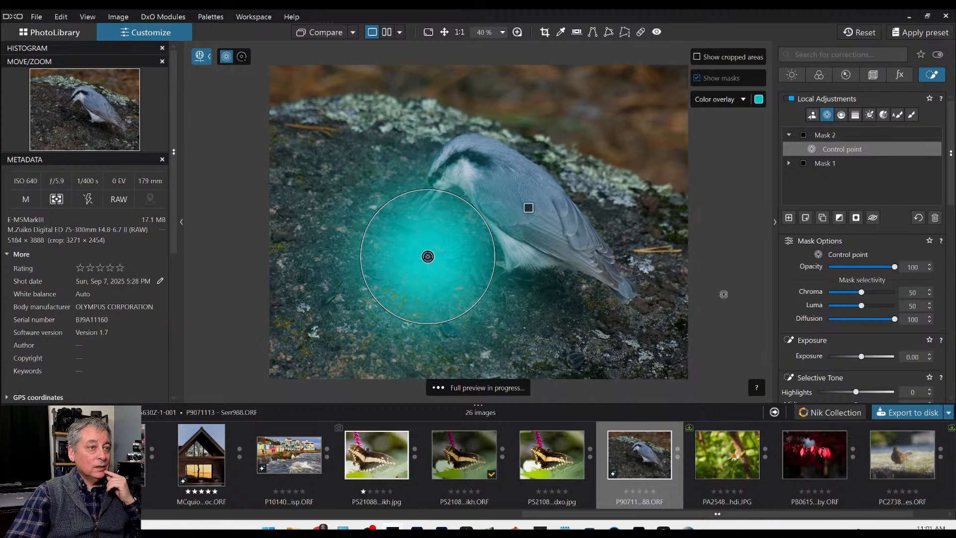
{"action": "left_click_drag", "start_coordinate": [863, 357], "coordinate": [868, 357]}
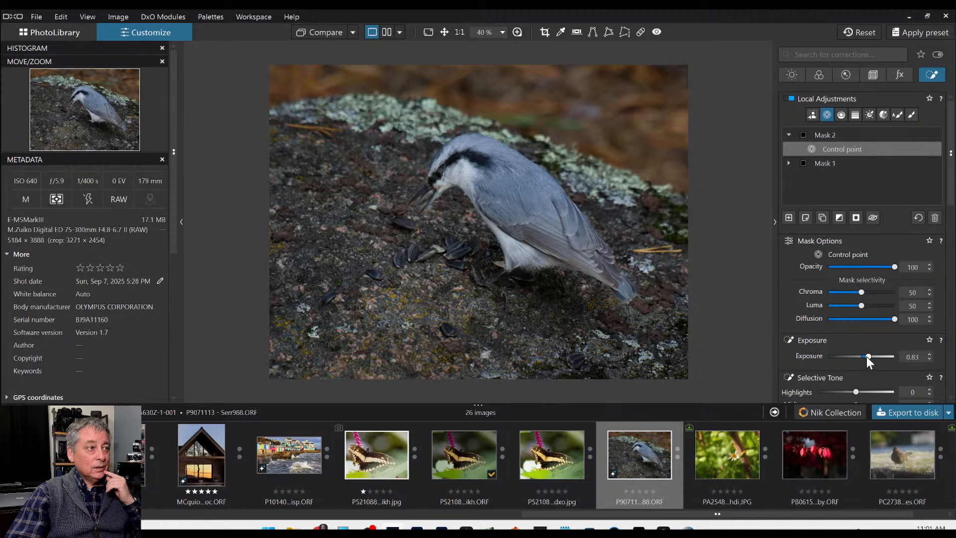
{"action": "left_click_drag", "start_coordinate": [864, 357], "coordinate": [870, 357]}
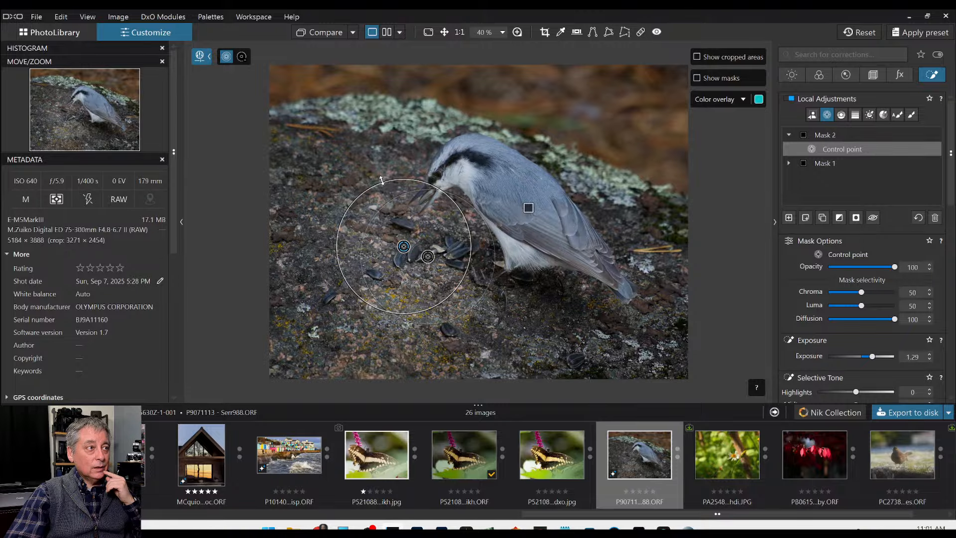
Step: Extend the seed mask with two more control points around the seeds and shrink their areas of effect
{"action": "left_click_drag", "start_coordinate": [381, 182], "coordinate": [379, 198]}
{"action": "left_click_drag", "start_coordinate": [447, 196], "coordinate": [443, 204]}
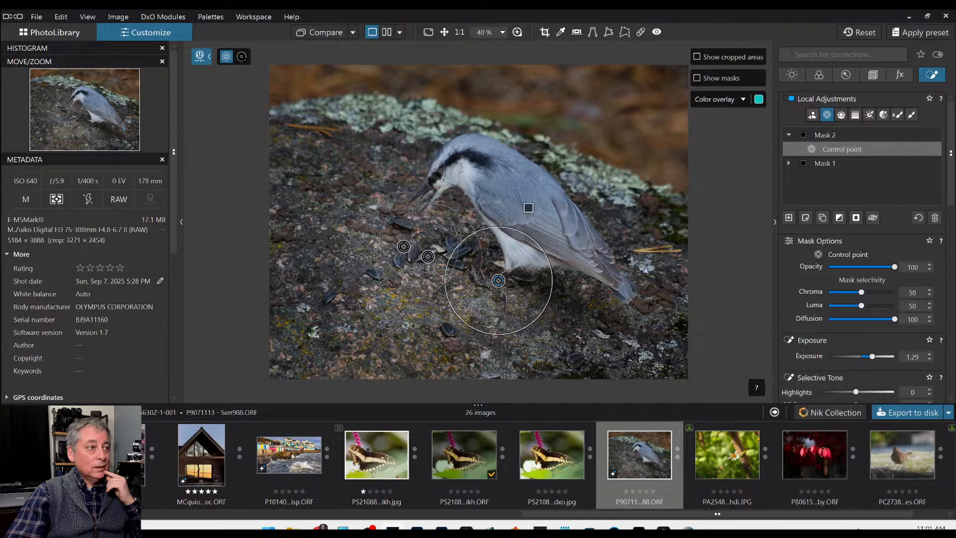
{"action": "left_click_drag", "start_coordinate": [497, 288], "coordinate": [448, 237]}
{"action": "left_click_drag", "start_coordinate": [455, 180], "coordinate": [452, 202]}
{"action": "left_click", "coordinate": [452, 235]}
{"action": "left_click_drag", "start_coordinate": [452, 235], "coordinate": [454, 240]}
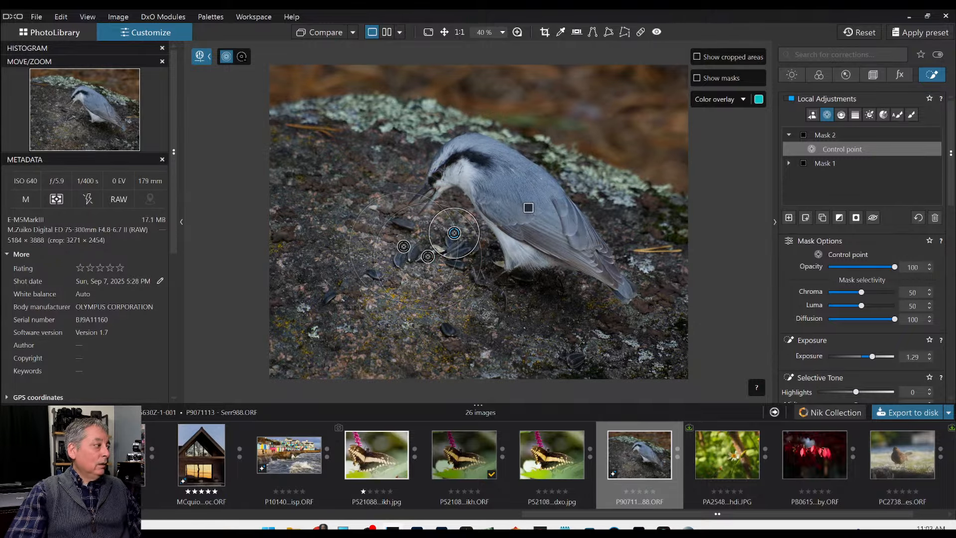
{"action": "key", "text": "Escape"}
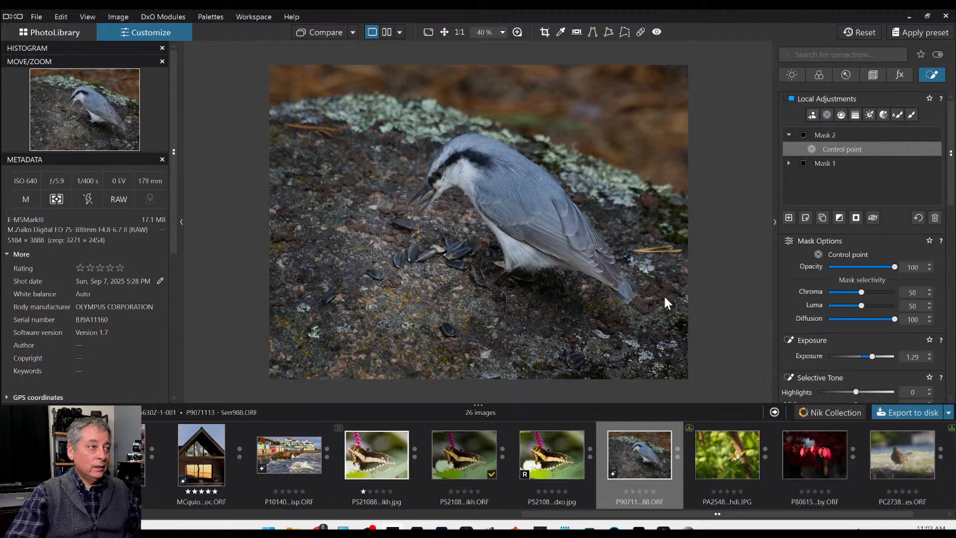
Step: Create a new mask with a small control point over the bird's eye and set its exposure to 0.95
{"action": "scroll", "coordinate": [739, 231], "scroll_direction": "up", "scroll_amount": 1}
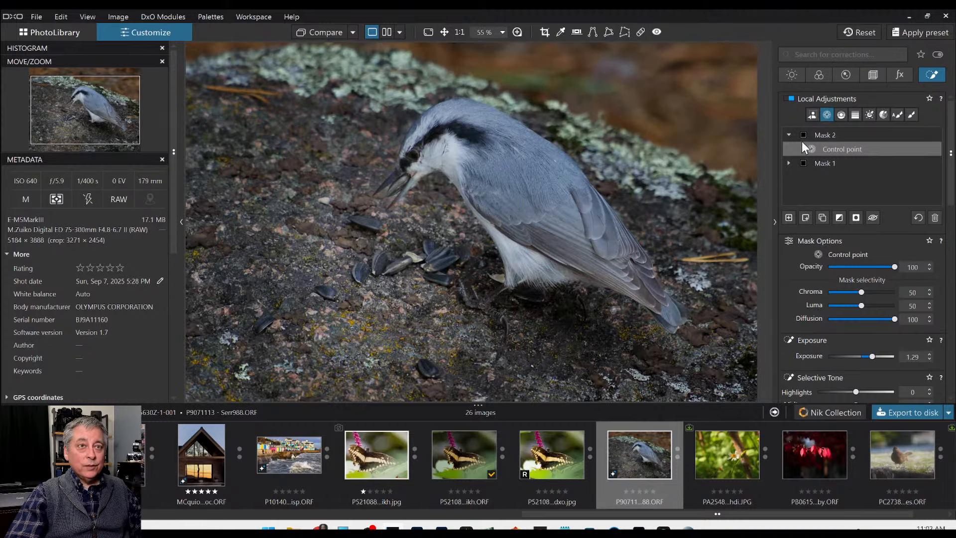
{"action": "left_click", "coordinate": [789, 217]}
{"action": "scroll", "coordinate": [435, 170], "scroll_direction": "up", "scroll_amount": 4}
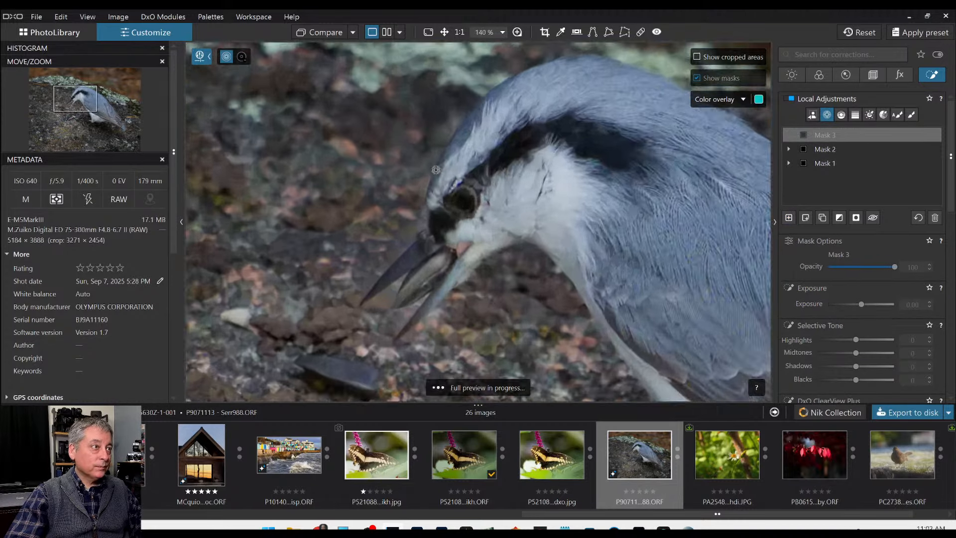
{"action": "scroll", "coordinate": [435, 169], "scroll_direction": "up", "scroll_amount": 1}
{"action": "left_click", "coordinate": [480, 211]}
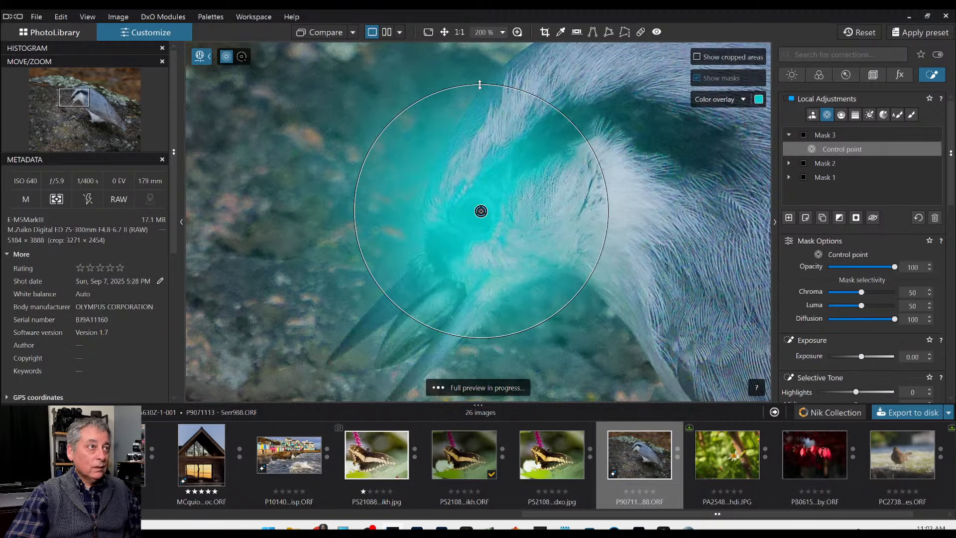
{"action": "left_click_drag", "start_coordinate": [480, 84], "coordinate": [481, 177]}
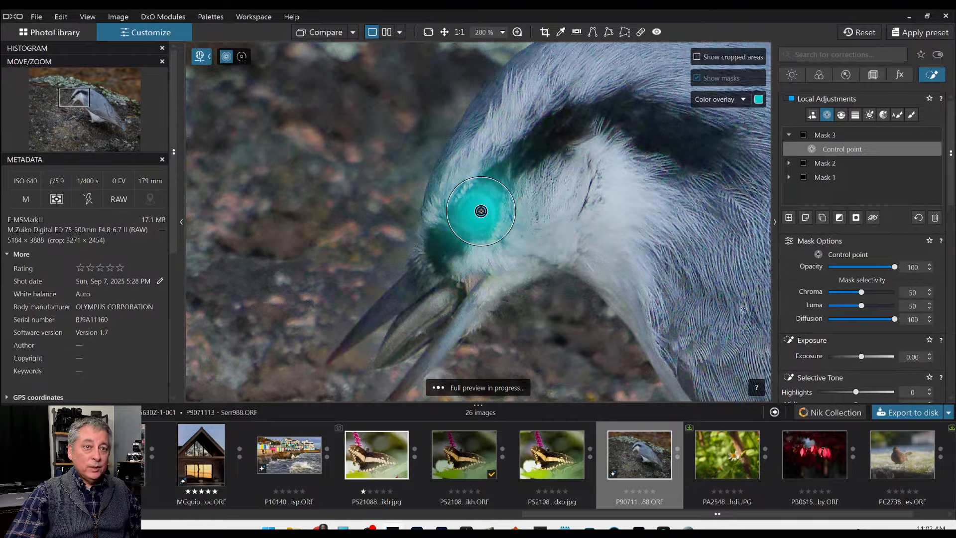
{"action": "left_click_drag", "start_coordinate": [861, 357], "coordinate": [869, 357]}
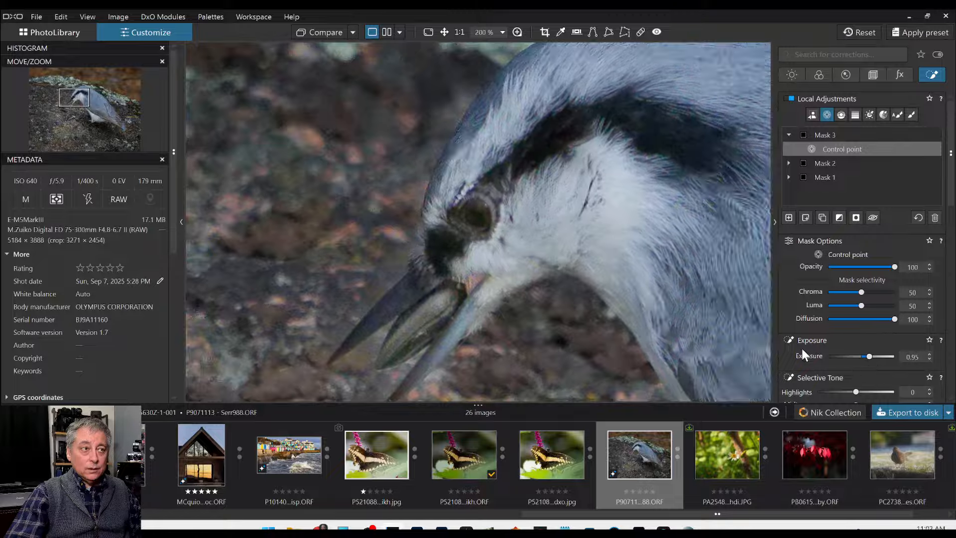
Step: Enhance the eye mask with ClearView Plus intensity 48, microcontrast 67 and shadows 11
{"action": "scroll", "coordinate": [801, 348], "scroll_direction": "down", "scroll_amount": 2}
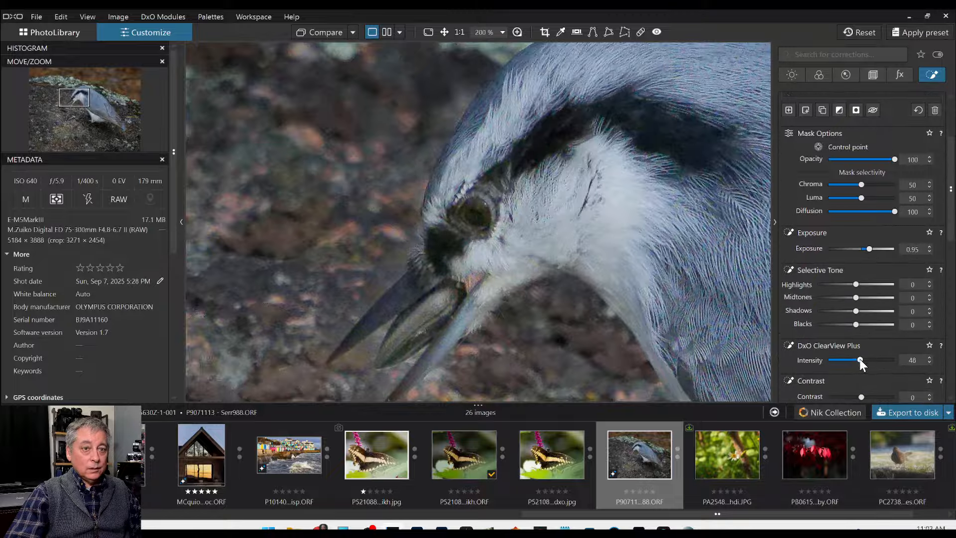
{"action": "scroll", "coordinate": [847, 375], "scroll_direction": "down", "scroll_amount": 1}
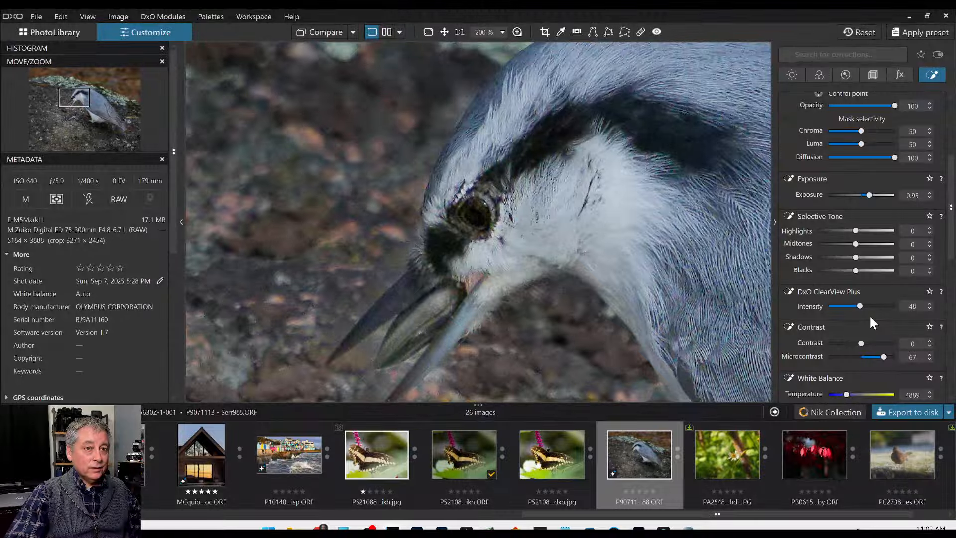
{"action": "left_click_drag", "start_coordinate": [856, 257], "coordinate": [859, 259]}
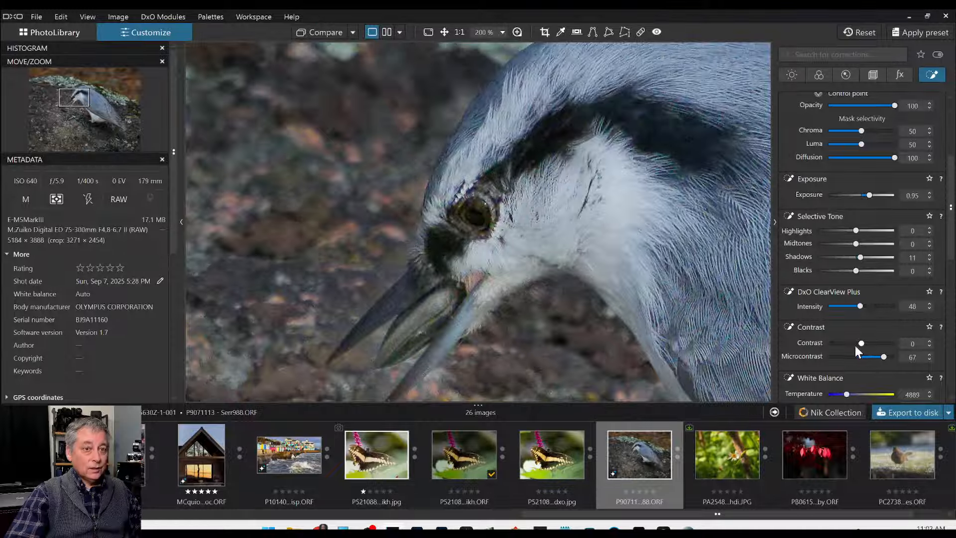
Step: Set the overall exposure to -0.20 and the RAW white balance to temperature 5789 and tint 27
{"action": "scroll", "coordinate": [576, 332], "scroll_direction": "down", "scroll_amount": 1}
{"action": "scroll", "coordinate": [573, 329], "scroll_direction": "down", "scroll_amount": 3}
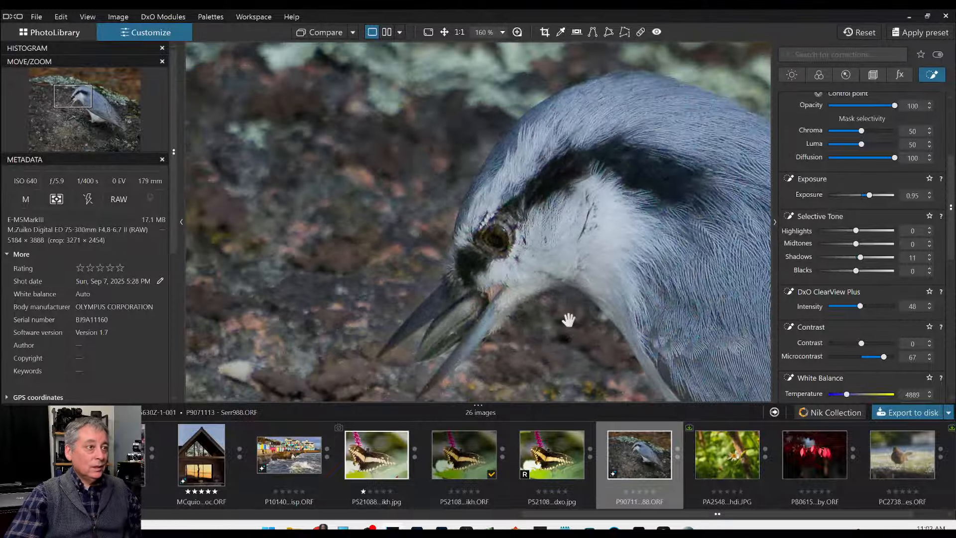
{"action": "scroll", "coordinate": [567, 318], "scroll_direction": "down", "scroll_amount": 1}
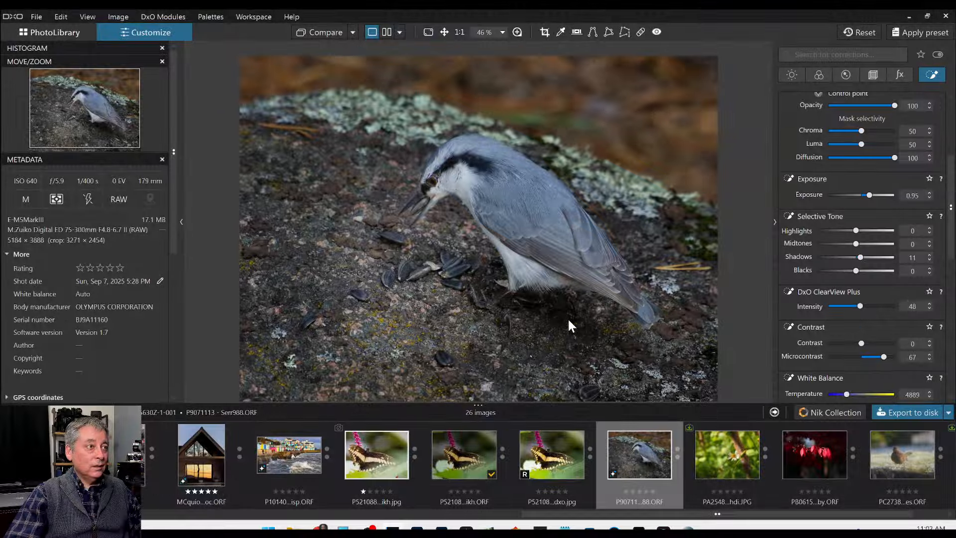
{"action": "scroll", "coordinate": [567, 315], "scroll_direction": "down", "scroll_amount": 1}
{"action": "scroll", "coordinate": [567, 317], "scroll_direction": "down", "scroll_amount": 1}
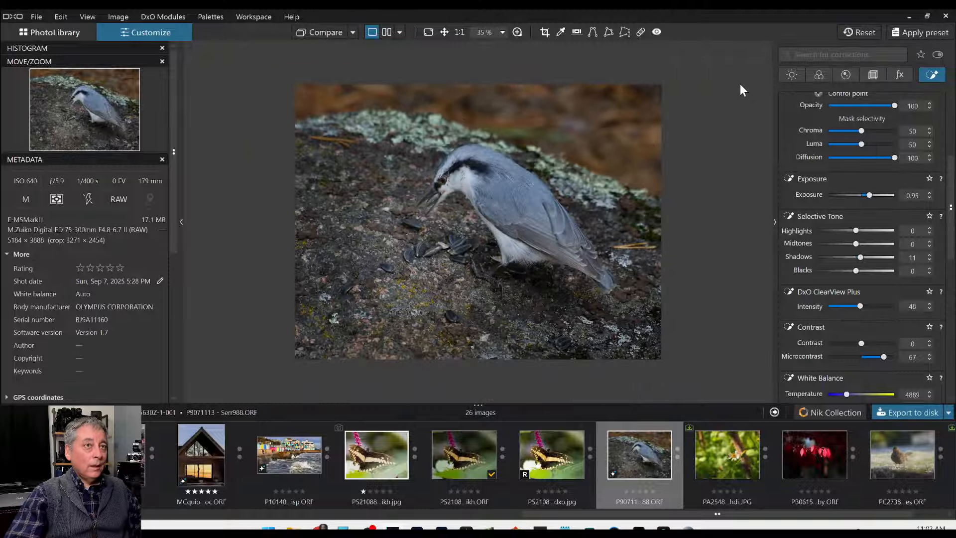
{"action": "left_click", "coordinate": [787, 75]}
{"action": "scroll", "coordinate": [832, 239], "scroll_direction": "up", "scroll_amount": 3}
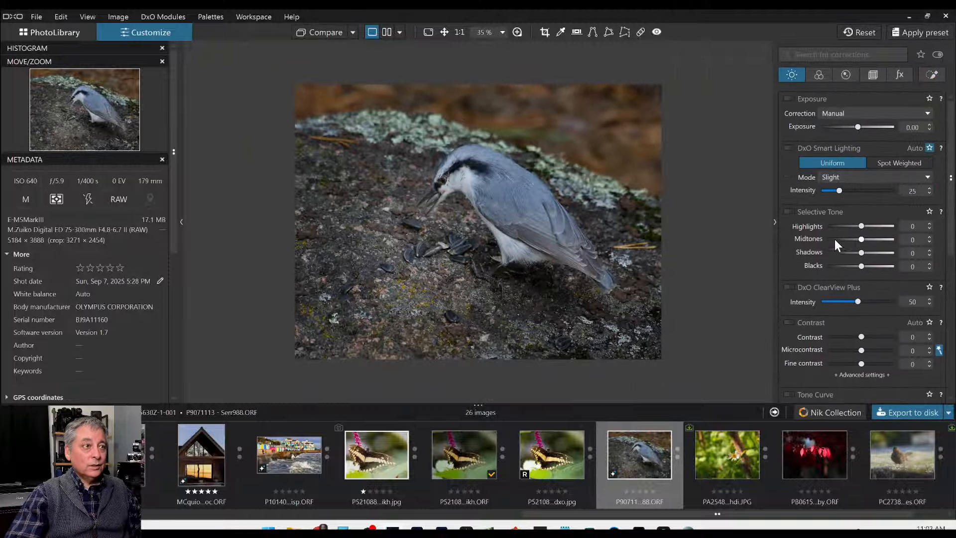
{"action": "left_click", "coordinate": [856, 128]}
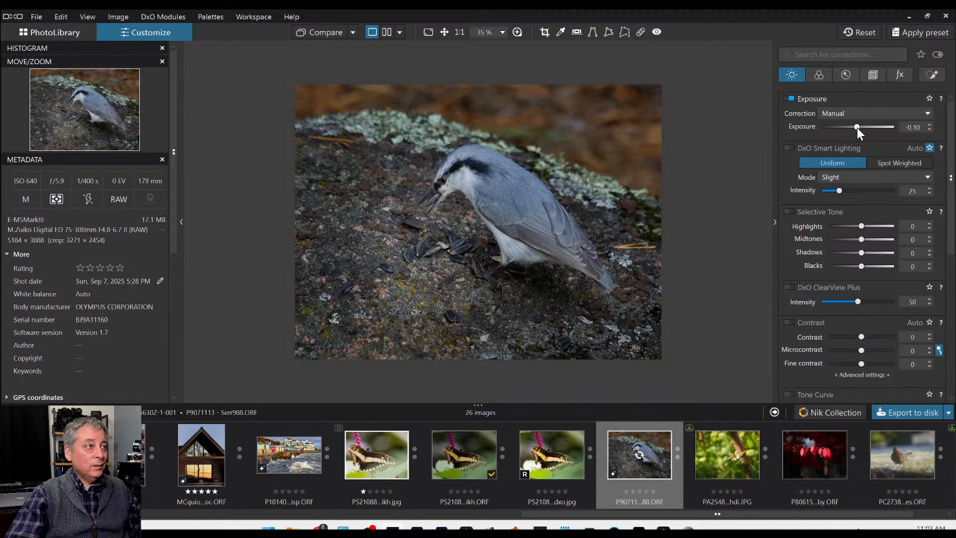
{"action": "left_click", "coordinate": [819, 75]}
{"action": "left_click", "coordinate": [853, 179]}
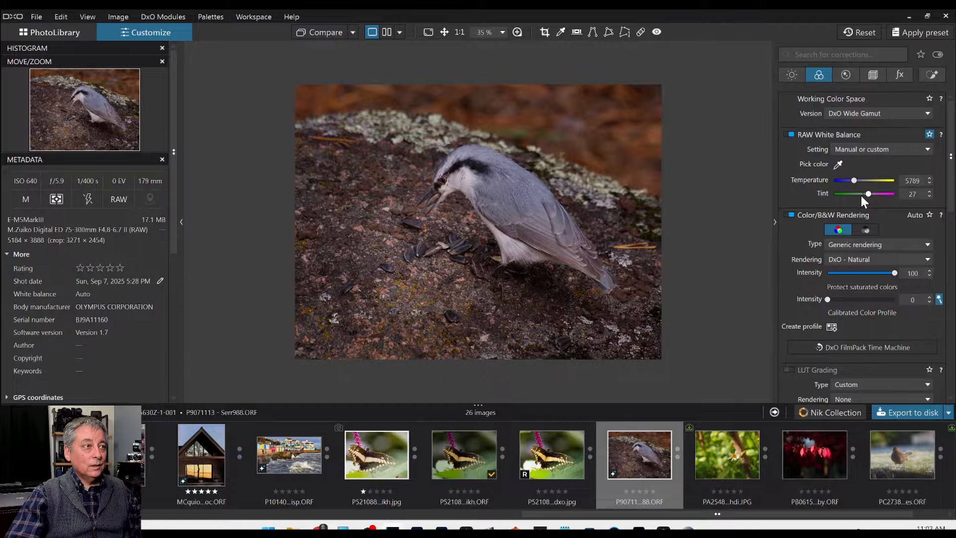
Step: Create a new mask with a large control point centred on the bird, with chroma and luma selectivity at 0
{"action": "left_click", "coordinate": [932, 75]}
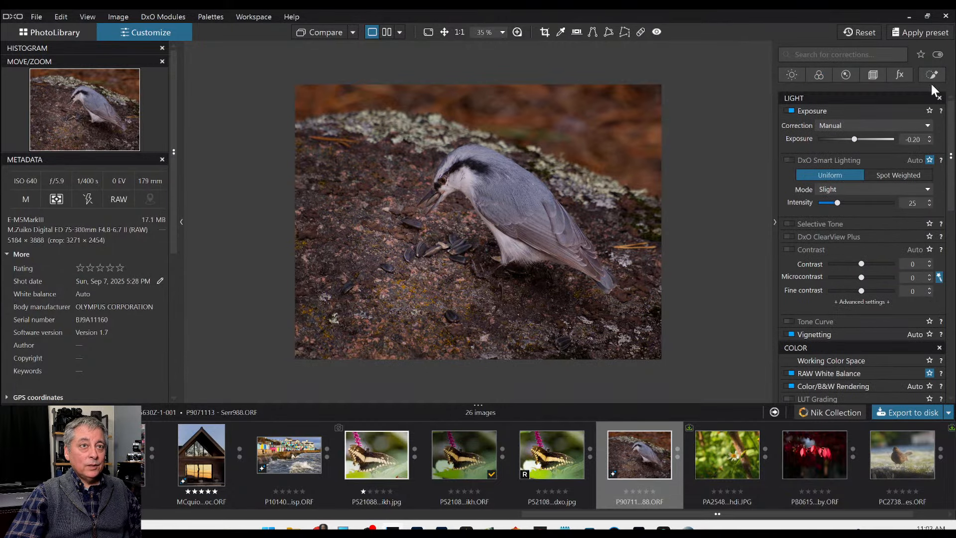
{"action": "left_click", "coordinate": [931, 75]}
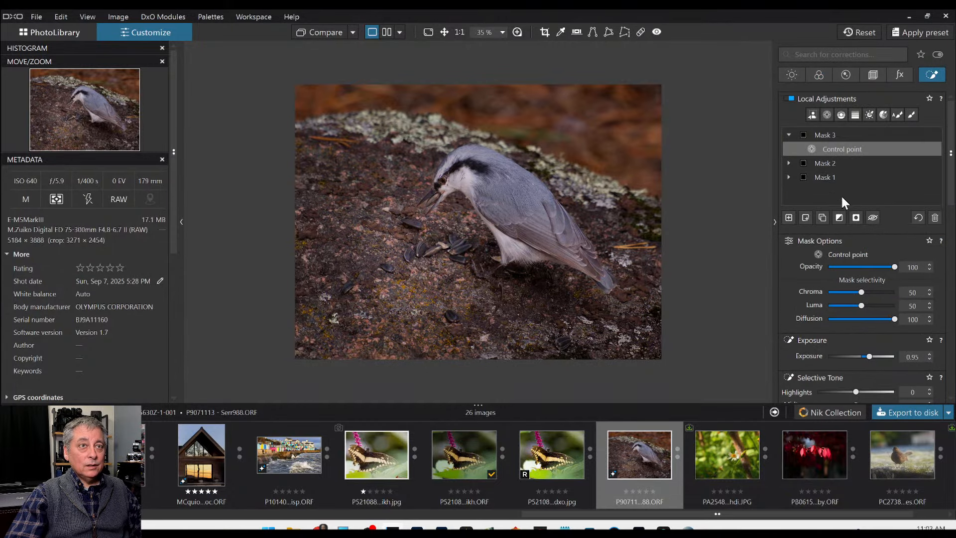
{"action": "left_click", "coordinate": [826, 115]}
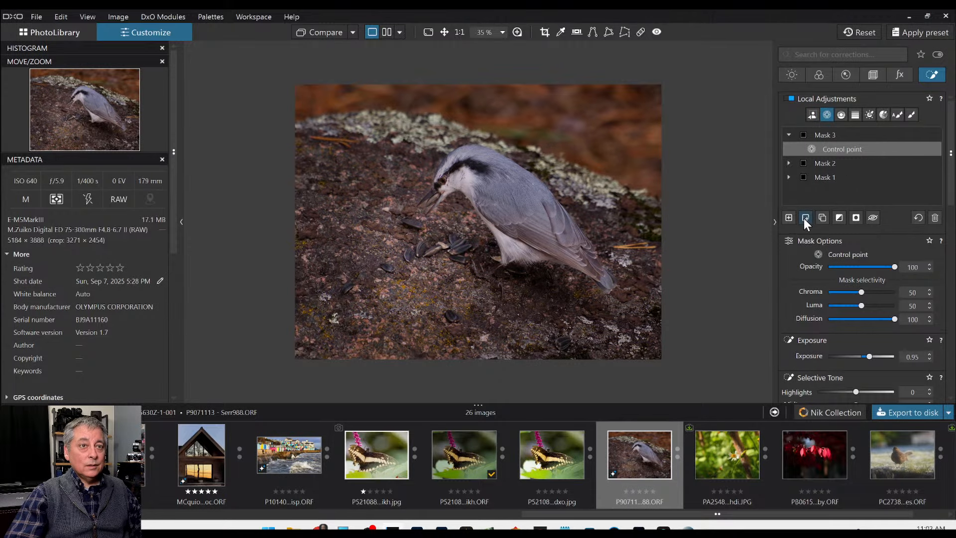
{"action": "left_click", "coordinate": [464, 225]}
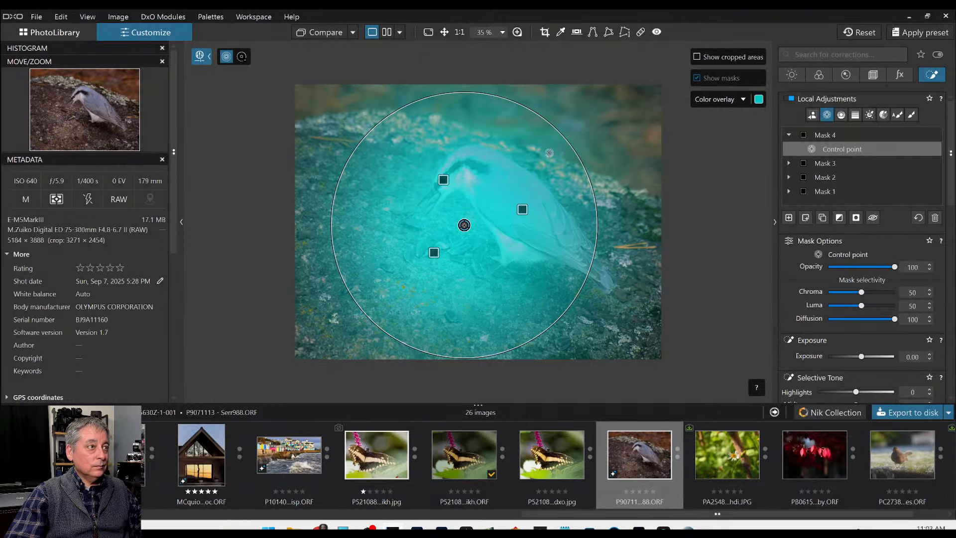
{"action": "left_click_drag", "start_coordinate": [464, 225], "coordinate": [495, 204]}
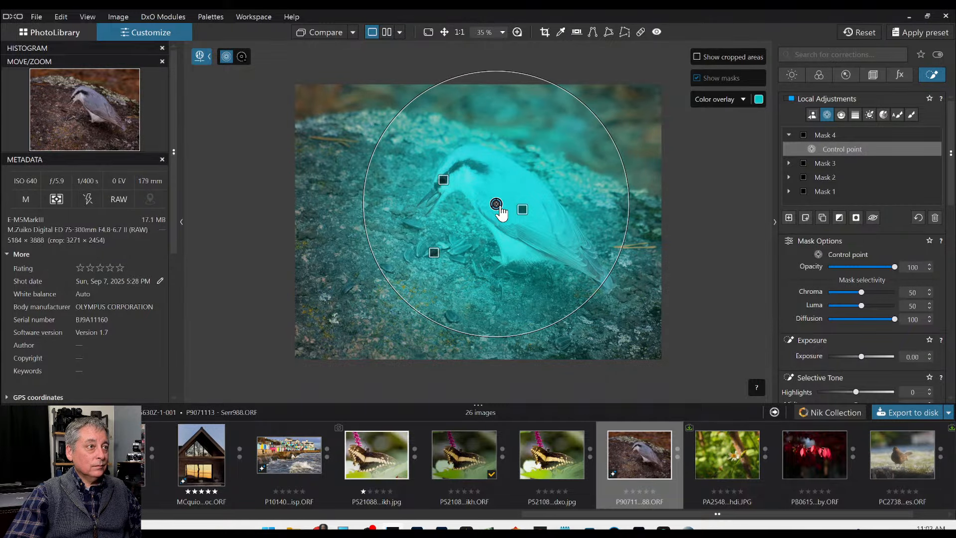
{"action": "left_click", "coordinate": [828, 293]}
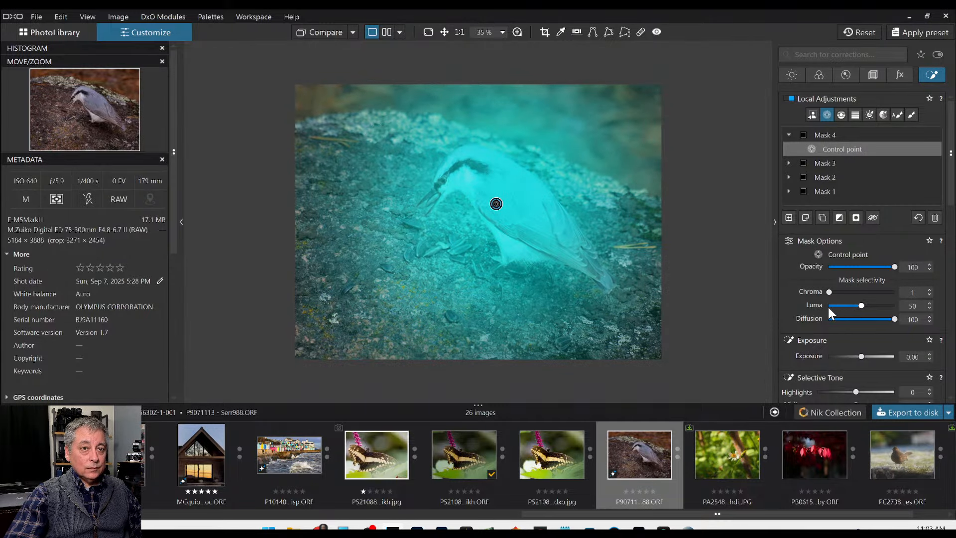
{"action": "left_click", "coordinate": [828, 305]}
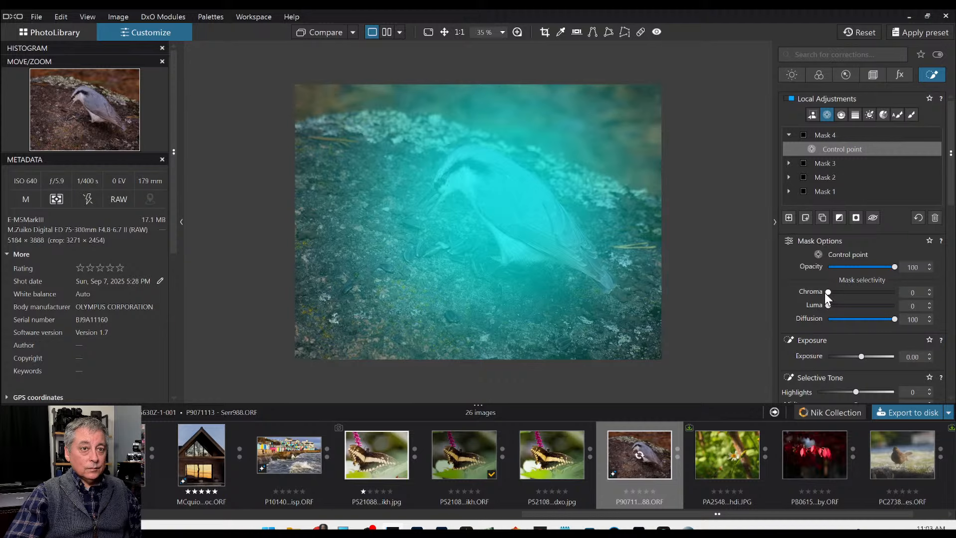
{"action": "left_click", "coordinate": [829, 292]}
Step: Invert the large control point mask and darken the surroundings with exposure -1.02
{"action": "scroll", "coordinate": [808, 302], "scroll_direction": "down", "scroll_amount": 1}
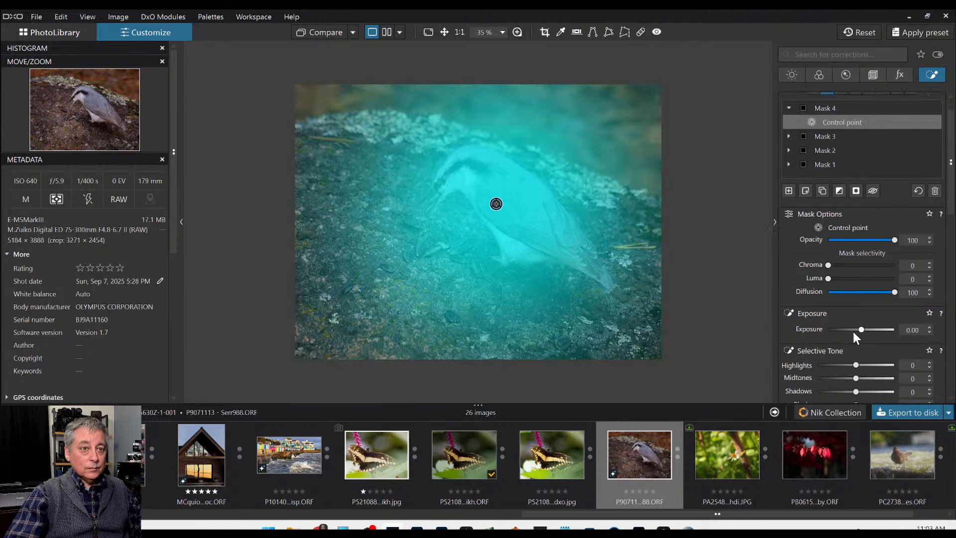
{"action": "left_click", "coordinate": [838, 192]}
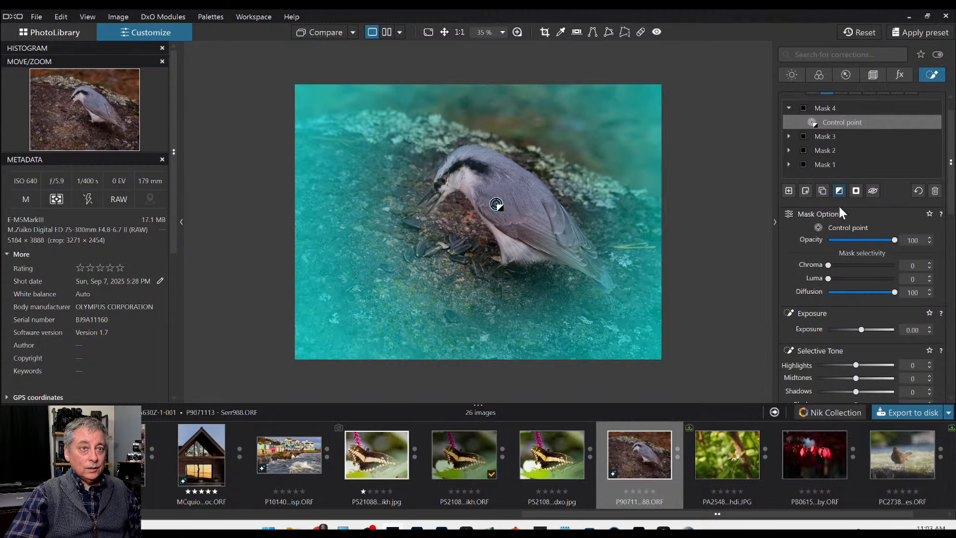
{"action": "left_click_drag", "start_coordinate": [859, 329], "coordinate": [854, 330]}
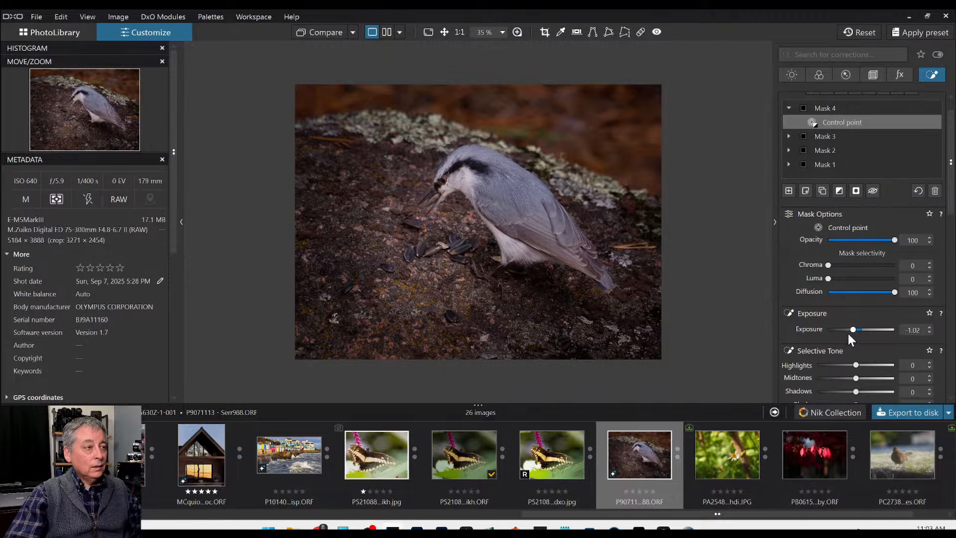
Step: Export the edited nuthatch photo to disk as a JPG
{"action": "right_click", "coordinate": [563, 294]}
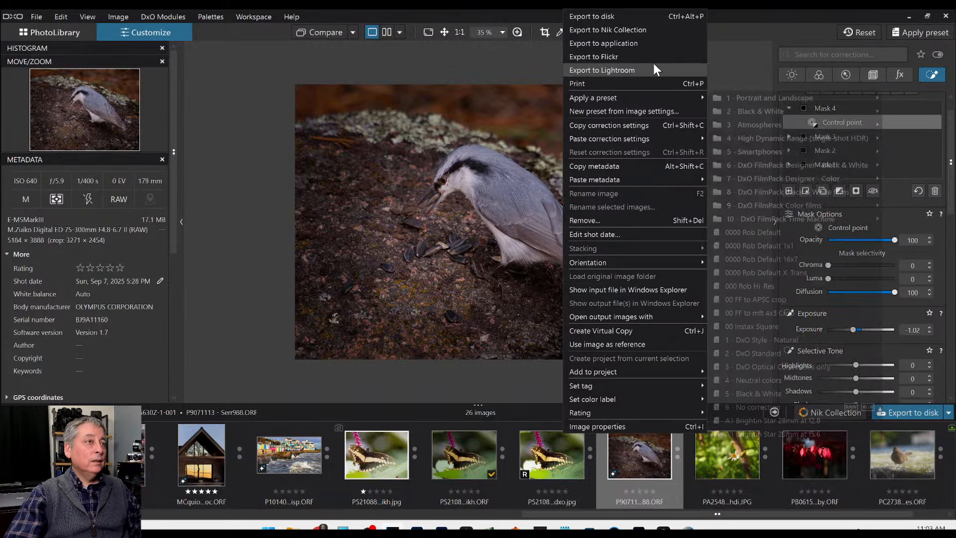
{"action": "left_click", "coordinate": [652, 18]}
{"action": "key", "text": "Return"}
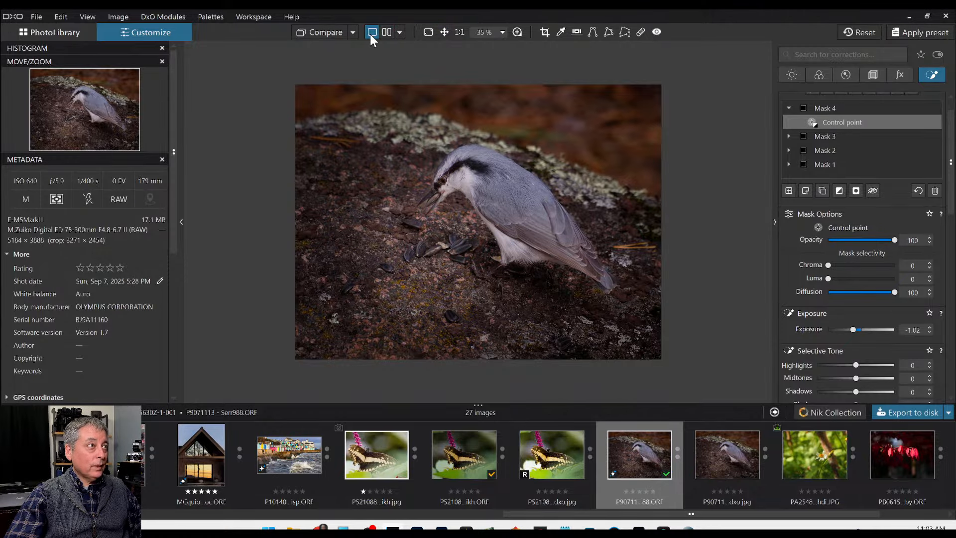
Step: Reset all corrections on the nuthatch photo and compare it side by side with its exported standard output
{"action": "left_click", "coordinate": [852, 32]}
{"action": "left_click", "coordinate": [352, 32]}
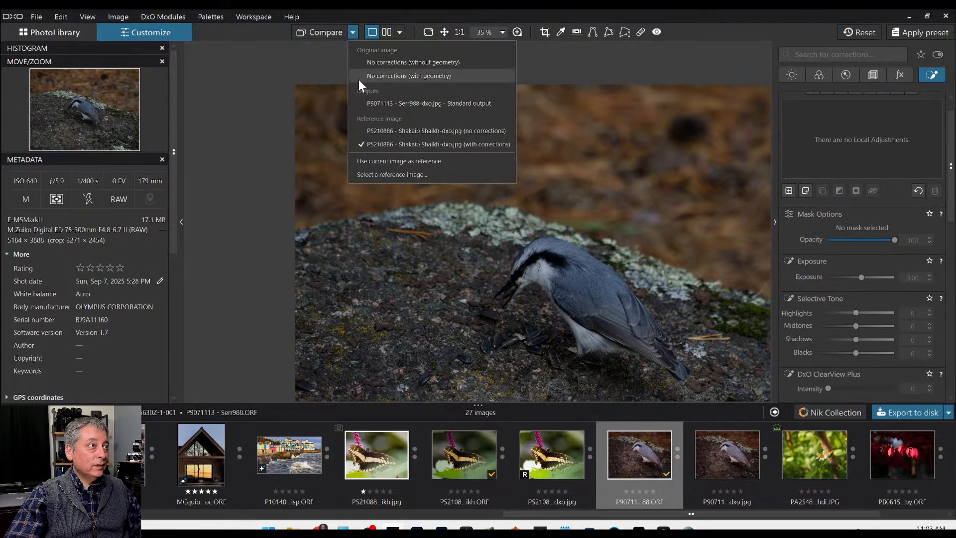
{"action": "left_click", "coordinate": [366, 105]}
{"action": "left_click", "coordinate": [387, 33]}
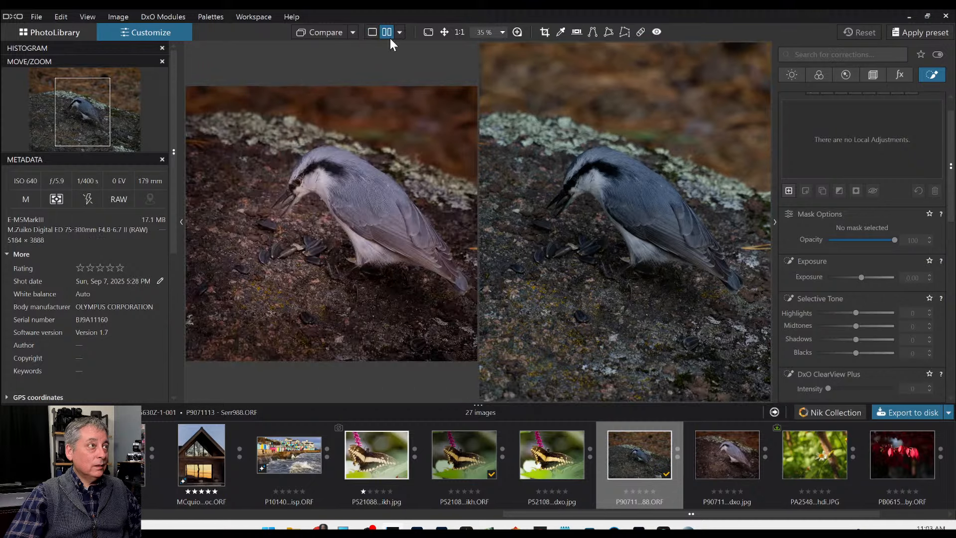
Step: Hide the side palettes and filmstrip and examine the exported bird photo against the uncorrected original
{"action": "key", "text": "Tab"}
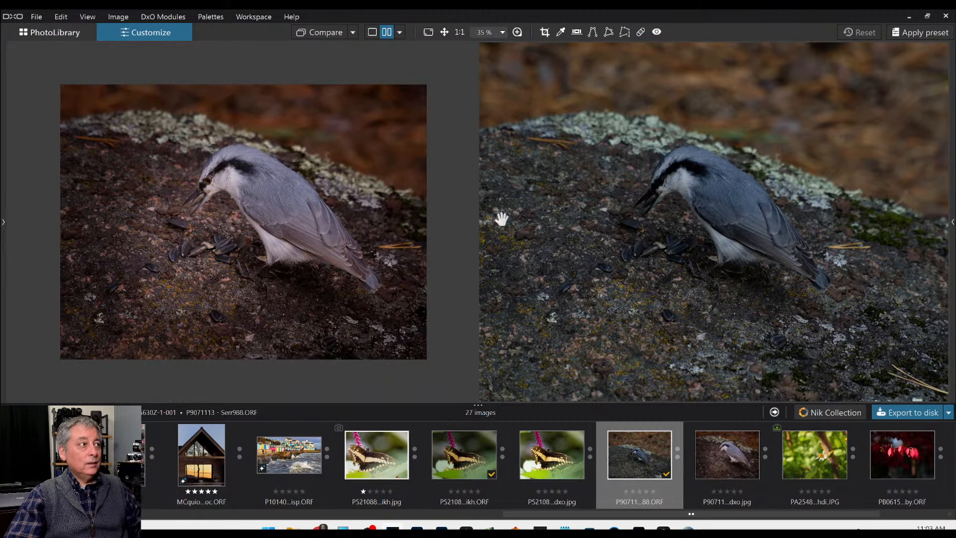
{"action": "scroll", "coordinate": [622, 229], "scroll_direction": "down", "scroll_amount": 2}
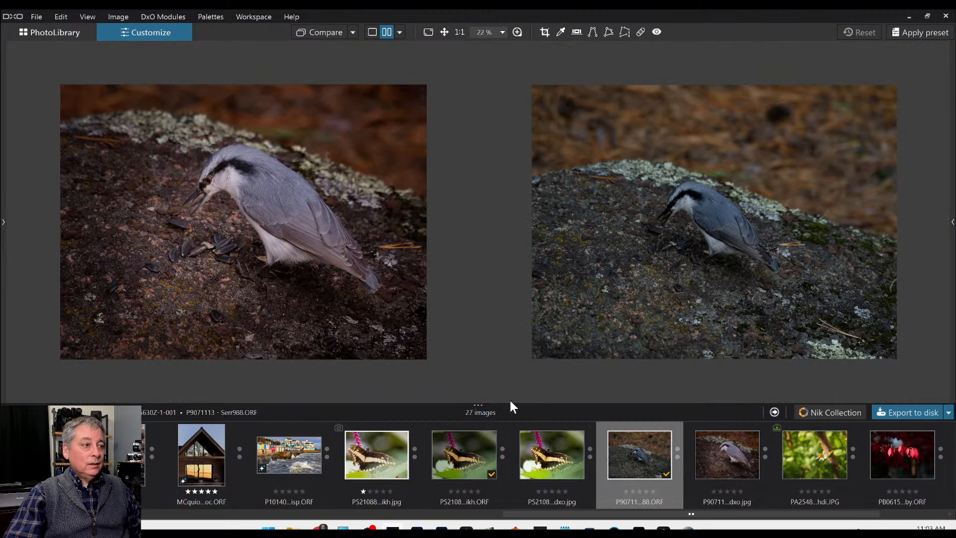
{"action": "left_click_drag", "start_coordinate": [509, 402], "coordinate": [508, 474]}
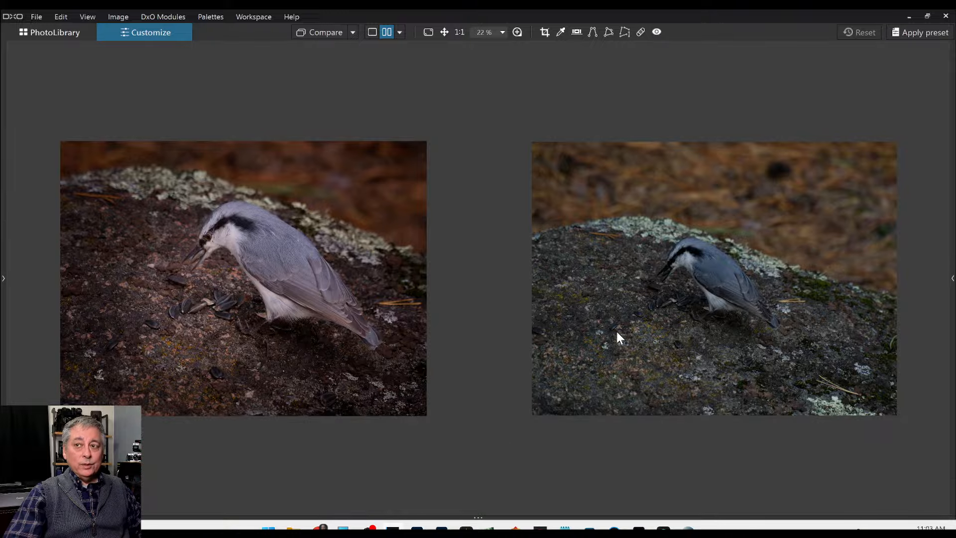
{"action": "scroll", "coordinate": [656, 345], "scroll_direction": "up", "scroll_amount": 1}
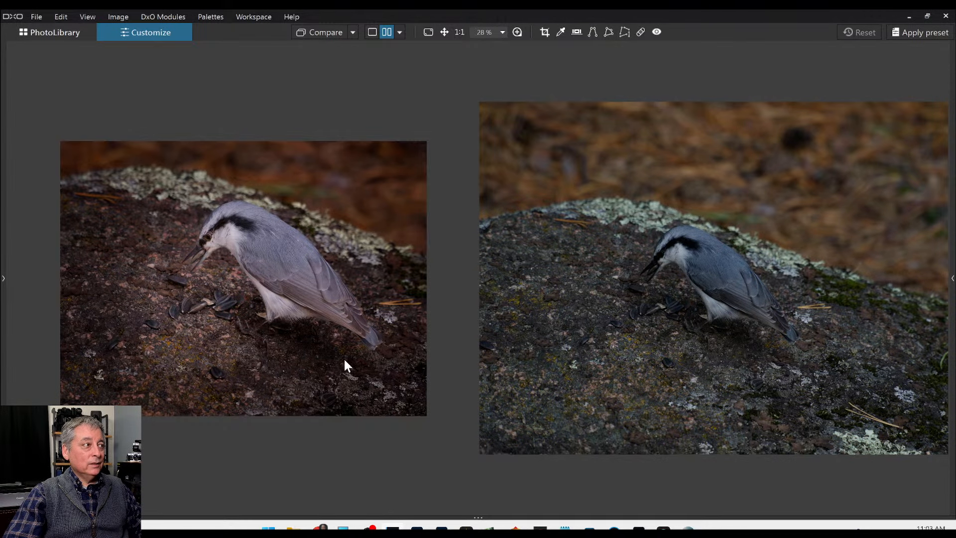
{"action": "scroll", "coordinate": [347, 366], "scroll_direction": "up", "scroll_amount": 1}
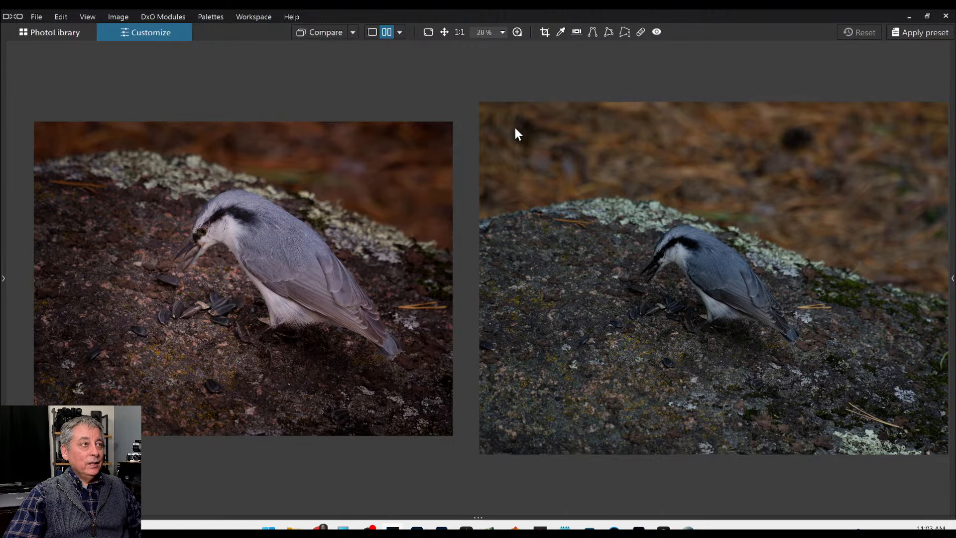
Step: Switch the comparison to a left/right split view and sweep the divider across the bird to compare both versions
{"action": "left_click", "coordinate": [402, 32]}
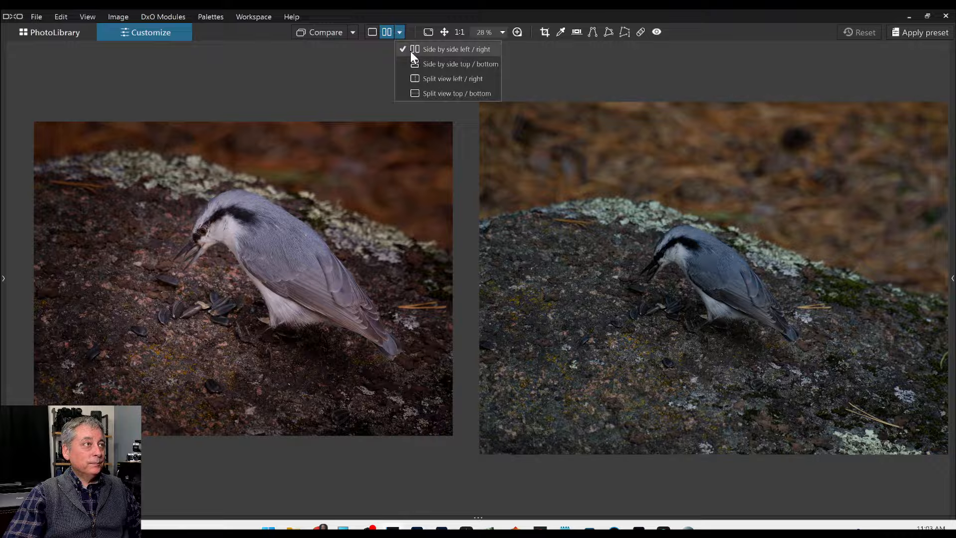
{"action": "left_click", "coordinate": [421, 77]}
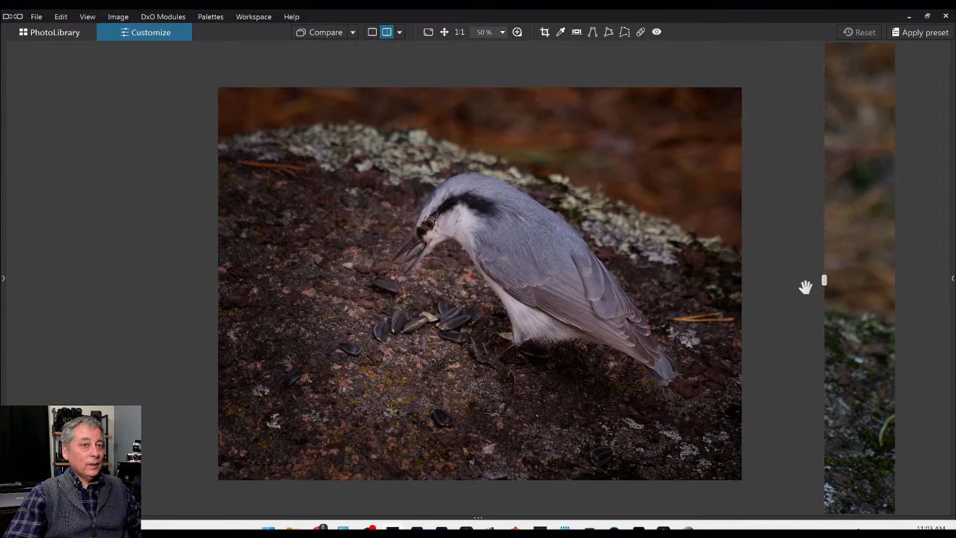
{"action": "left_click_drag", "start_coordinate": [821, 280], "coordinate": [348, 284]}
{"action": "scroll", "coordinate": [343, 264], "scroll_direction": "up", "scroll_amount": 1}
{"action": "scroll", "coordinate": [343, 263], "scroll_direction": "up", "scroll_amount": 1}
{"action": "left_click_drag", "start_coordinate": [400, 293], "coordinate": [835, 323]}
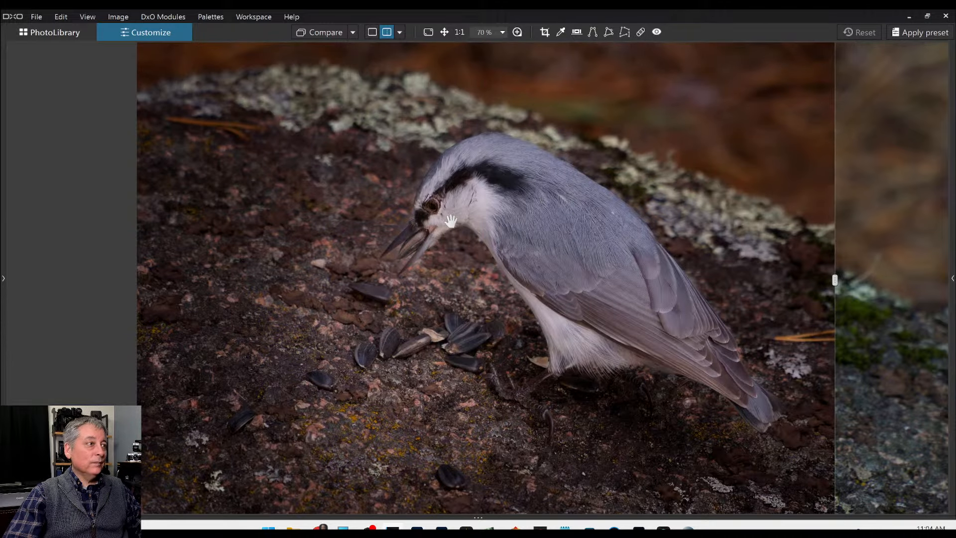
{"action": "scroll", "coordinate": [451, 222], "scroll_direction": "down", "scroll_amount": 3}
Step: Open the white flower JPG from the library for customizing and apply the 0000 Rob Default preset
{"action": "left_click", "coordinate": [83, 36]}
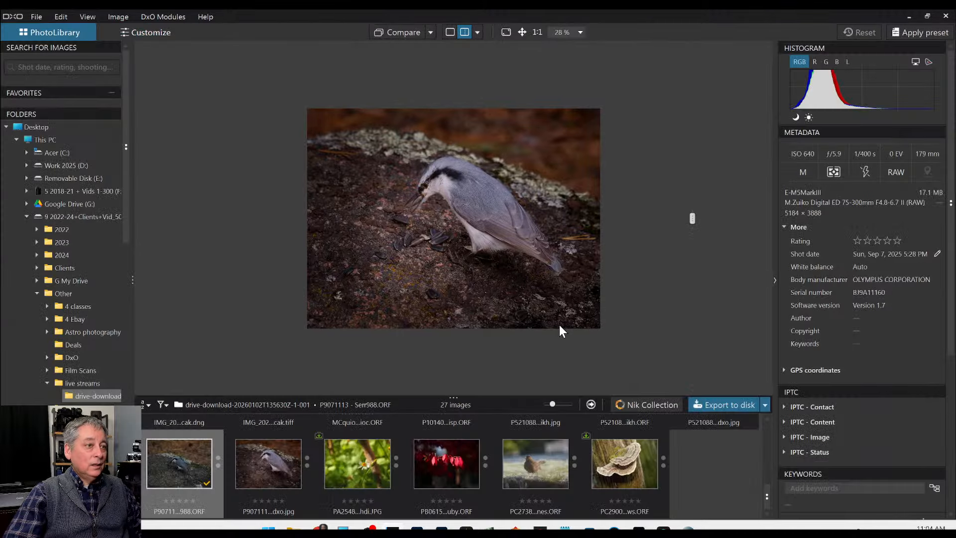
{"action": "left_click", "coordinate": [347, 469]}
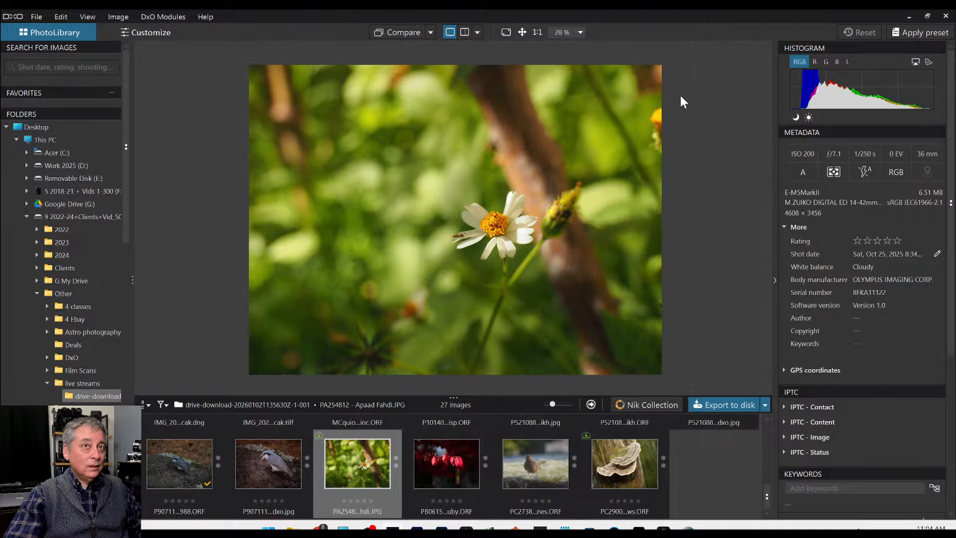
{"action": "left_click", "coordinate": [144, 32]}
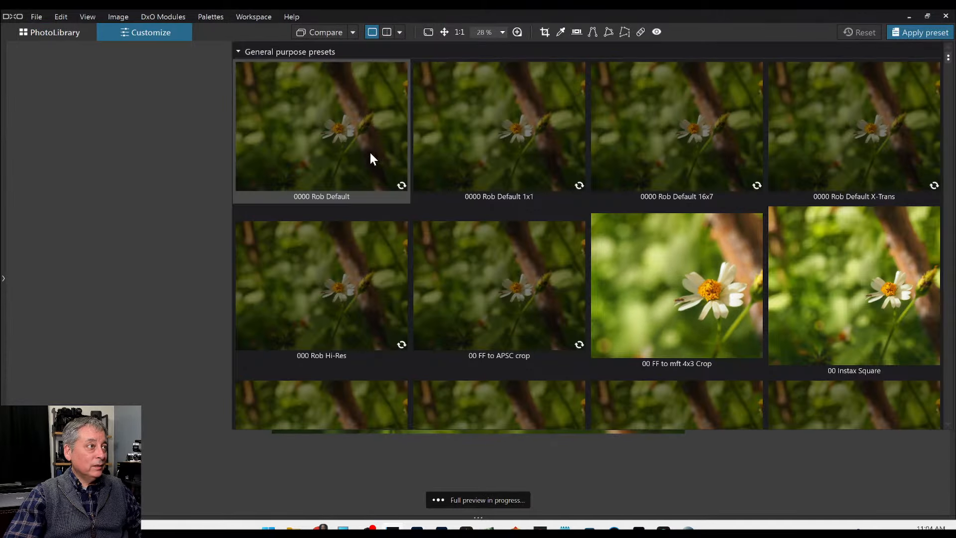
{"action": "left_click", "coordinate": [369, 152]}
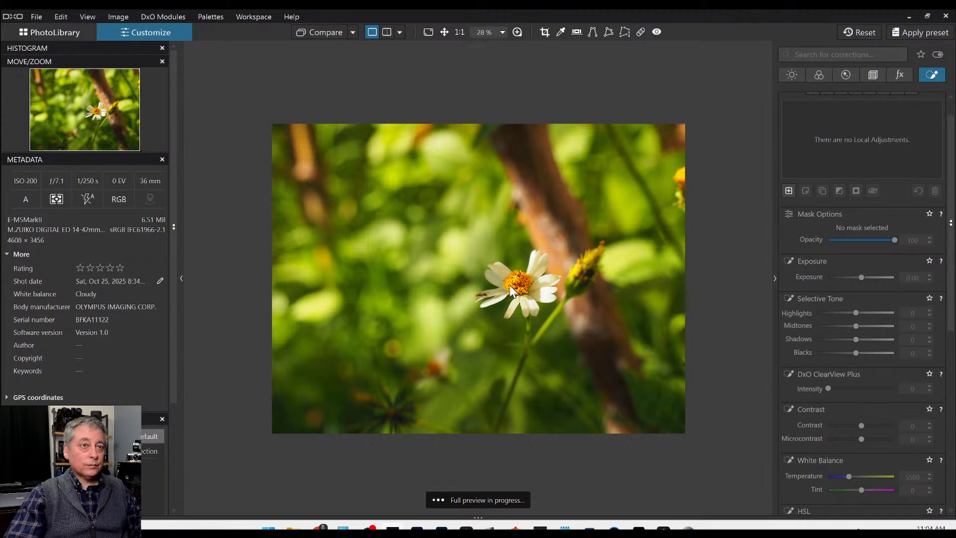
Step: Crop the photo to about 2655 × 1991 px around the white flower and the yellow bud, keeping the original aspect ratio
{"action": "scroll", "coordinate": [501, 308], "scroll_direction": "up", "scroll_amount": 2}
{"action": "scroll", "coordinate": [500, 309], "scroll_direction": "down", "scroll_amount": 1}
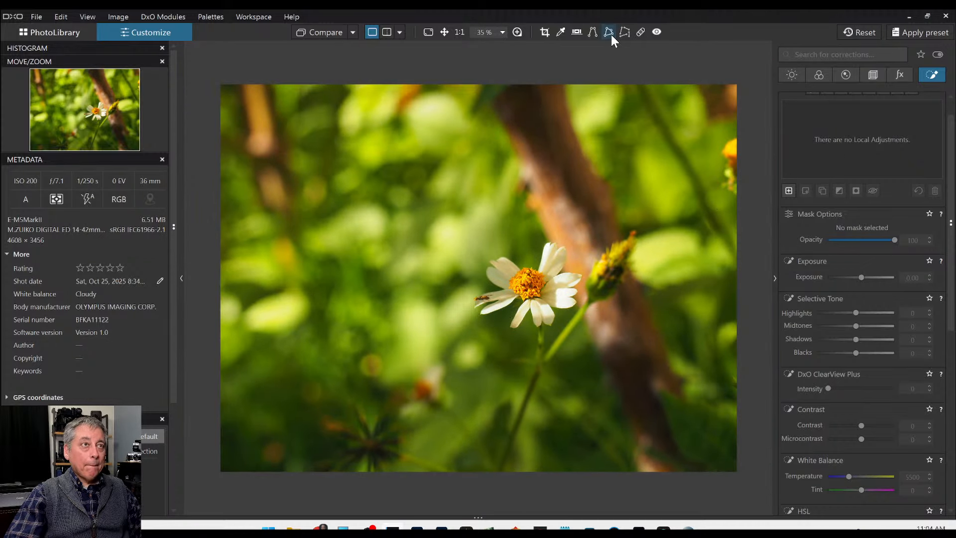
{"action": "left_click", "coordinate": [544, 31]}
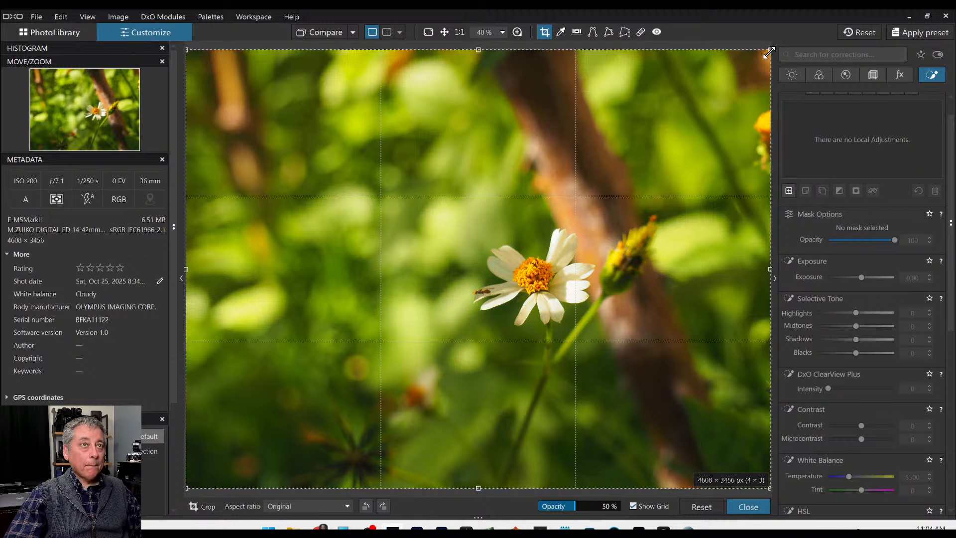
{"action": "left_click_drag", "start_coordinate": [767, 82], "coordinate": [518, 239]}
{"action": "left_click_drag", "start_coordinate": [430, 339], "coordinate": [562, 299]}
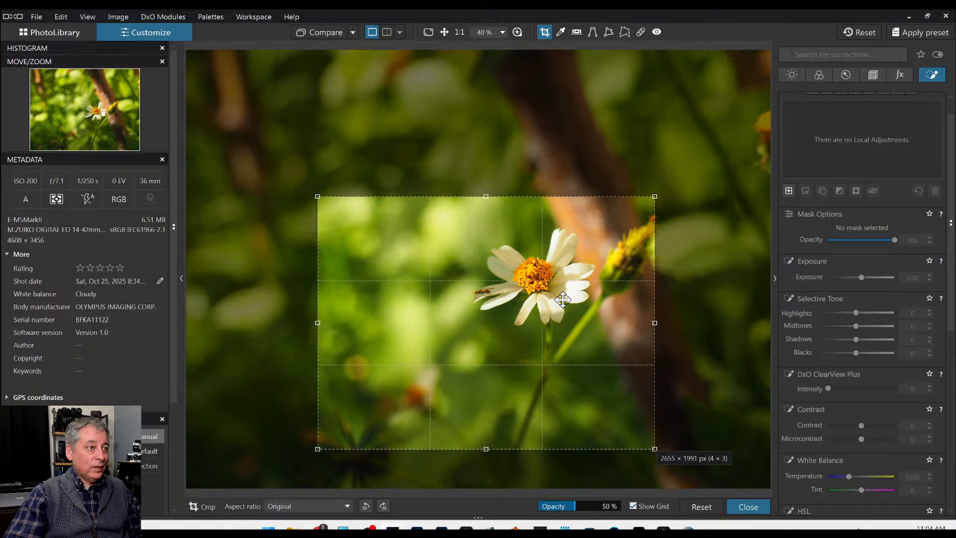
{"action": "key", "text": "Return"}
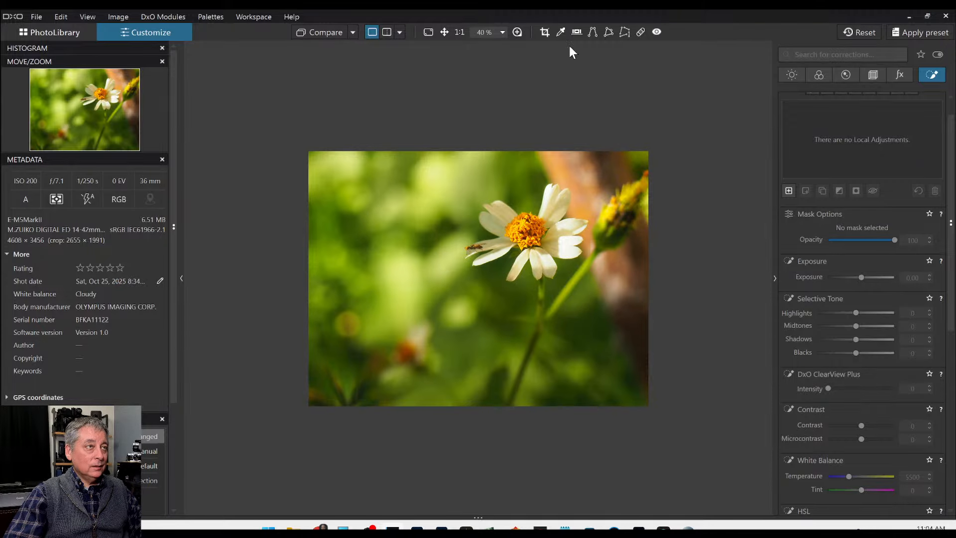
Step: Tighten the crop around the flower to about 2206 × 1655 px
{"action": "left_click", "coordinate": [545, 32]}
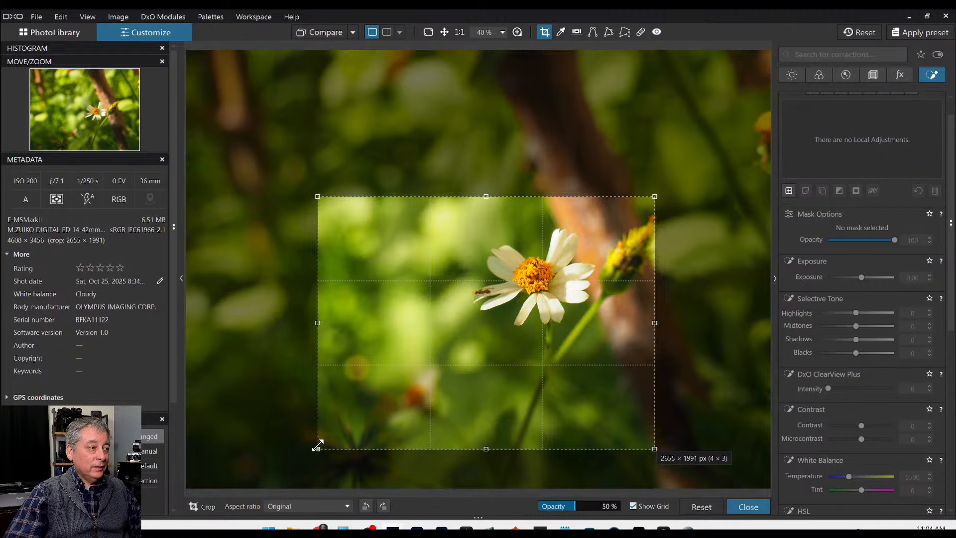
{"action": "left_click_drag", "start_coordinate": [318, 448], "coordinate": [375, 429]}
{"action": "left_click_drag", "start_coordinate": [410, 393], "coordinate": [425, 402]}
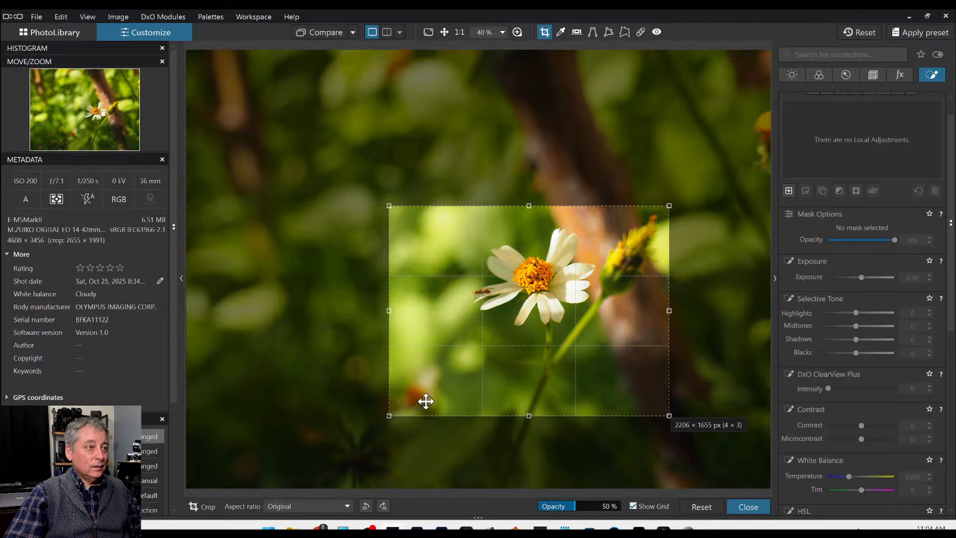
{"action": "key", "text": "Return"}
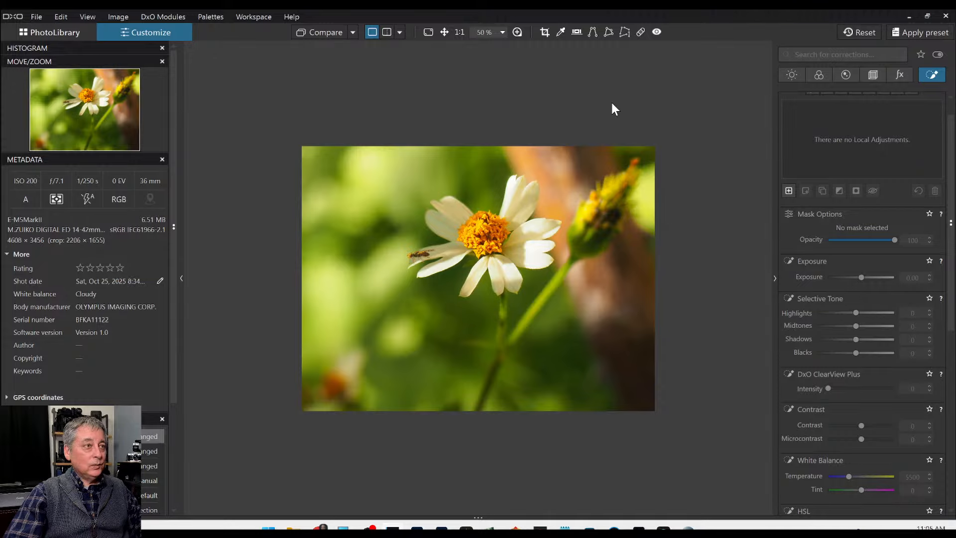
Step: Reduce the crop to about 2030 × 1522 px and reposition it around the flower and bud
{"action": "left_click", "coordinate": [550, 34]}
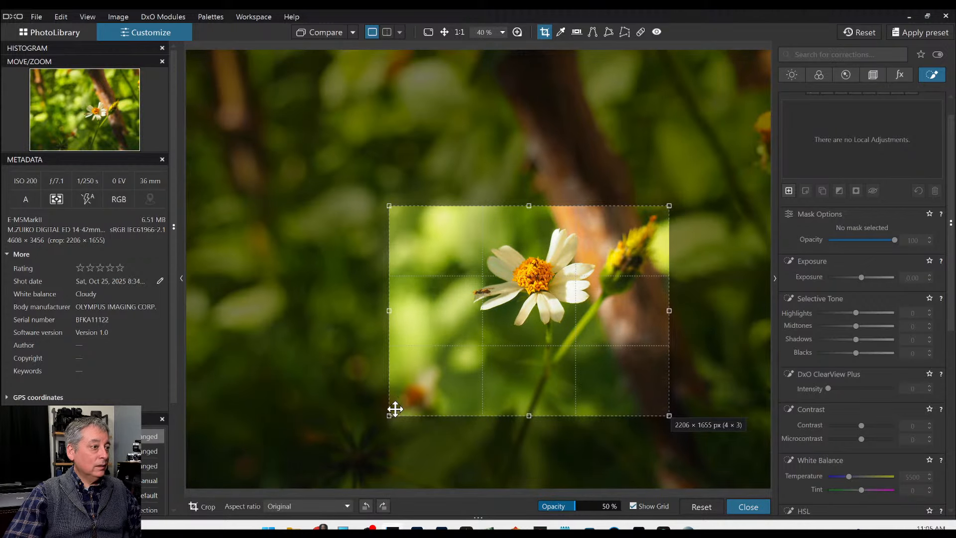
{"action": "left_click_drag", "start_coordinate": [394, 408], "coordinate": [426, 390]}
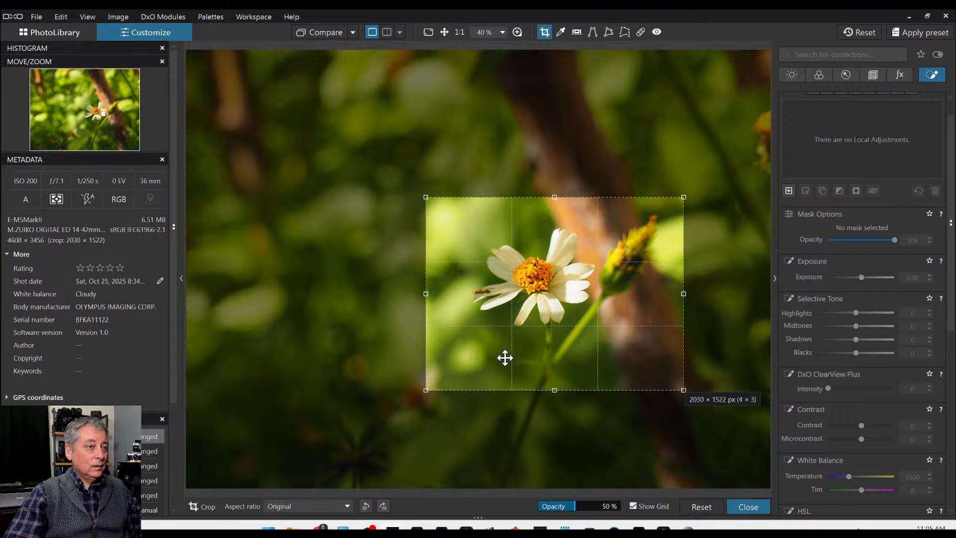
{"action": "left_click_drag", "start_coordinate": [505, 358], "coordinate": [506, 363]}
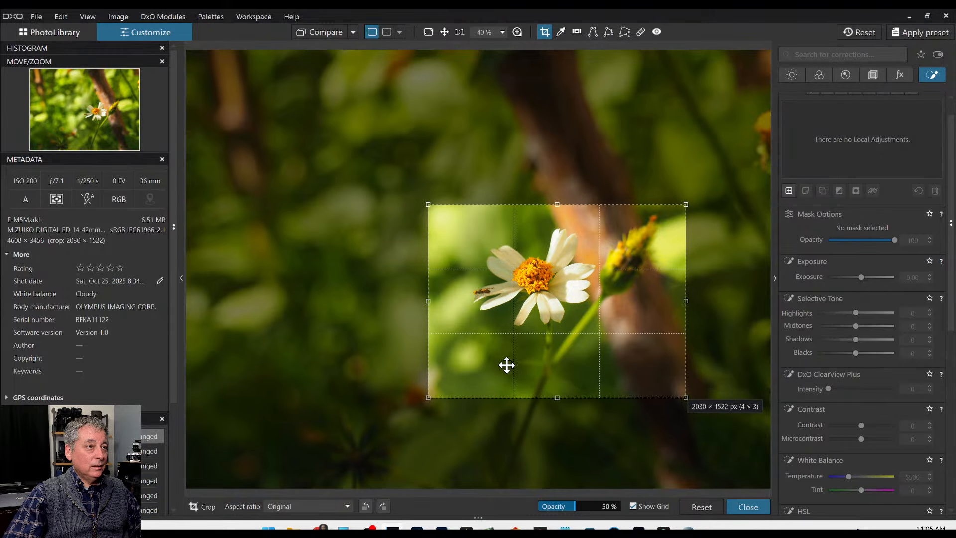
{"action": "key", "text": "Return"}
Step: Enlarge the crop to about 2156 × 1617 px, leaving more room above and beside the yellow bud
{"action": "key", "text": "c"}
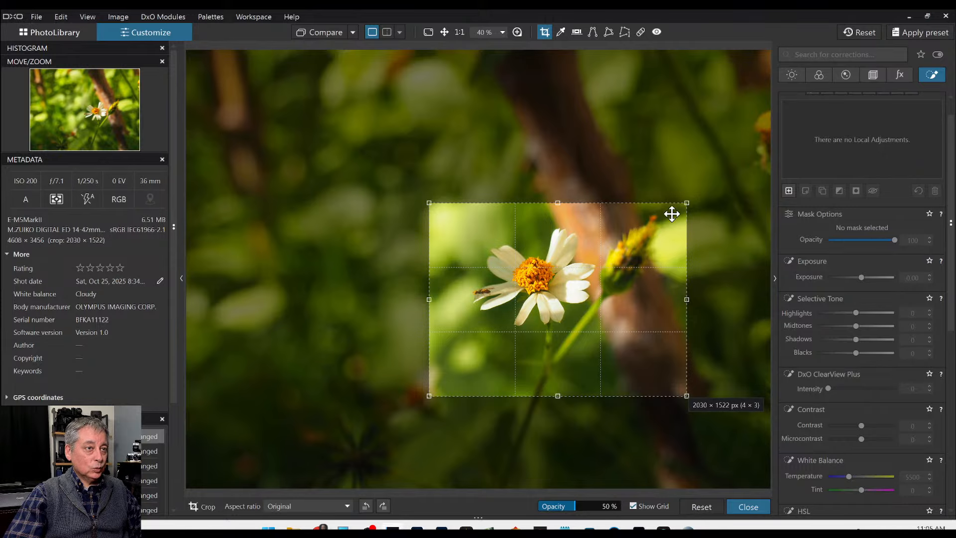
{"action": "left_click_drag", "start_coordinate": [686, 204], "coordinate": [697, 196]}
{"action": "left_click_drag", "start_coordinate": [597, 253], "coordinate": [602, 254]}
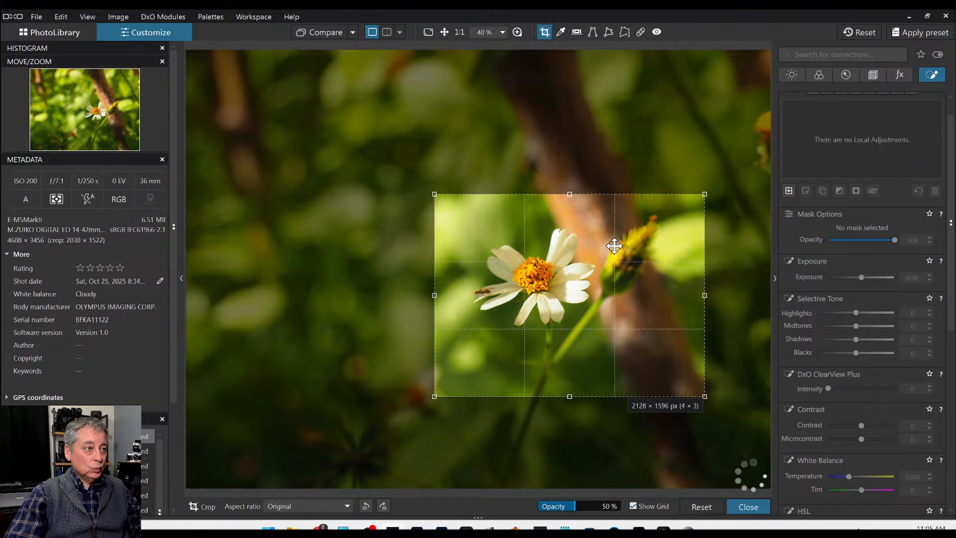
{"action": "mouse_move", "coordinate": [699, 195]}
{"action": "left_mouse_down"}
{"action": "mouse_move", "coordinate": [711, 187]}
{"action": "mouse_move", "coordinate": [705, 192]}
{"action": "left_mouse_up"}
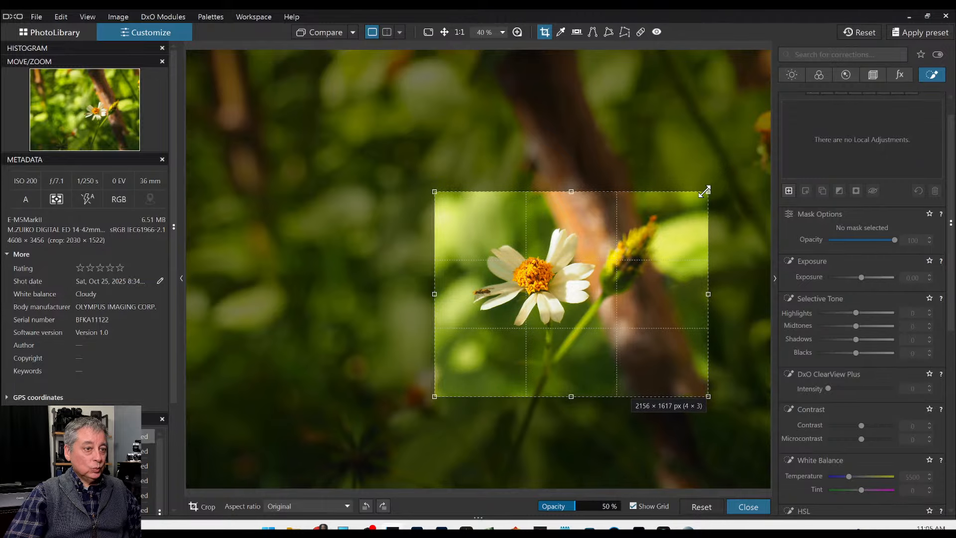
{"action": "key", "text": "Return"}
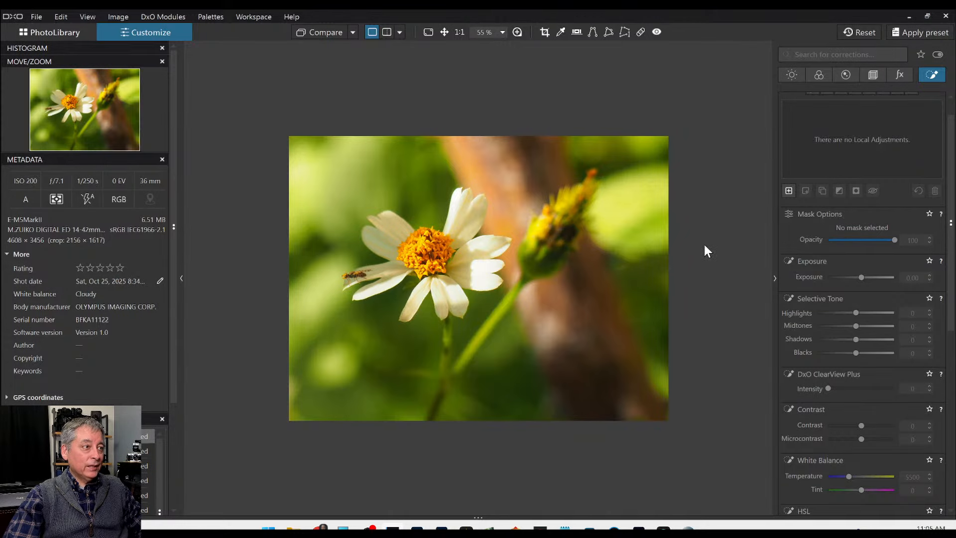
Step: Create a mask with a small control point on the insect at the petal tip, with exposure 0.72 and ClearView Plus intensity 43
{"action": "scroll", "coordinate": [836, 276], "scroll_direction": "up", "scroll_amount": 2}
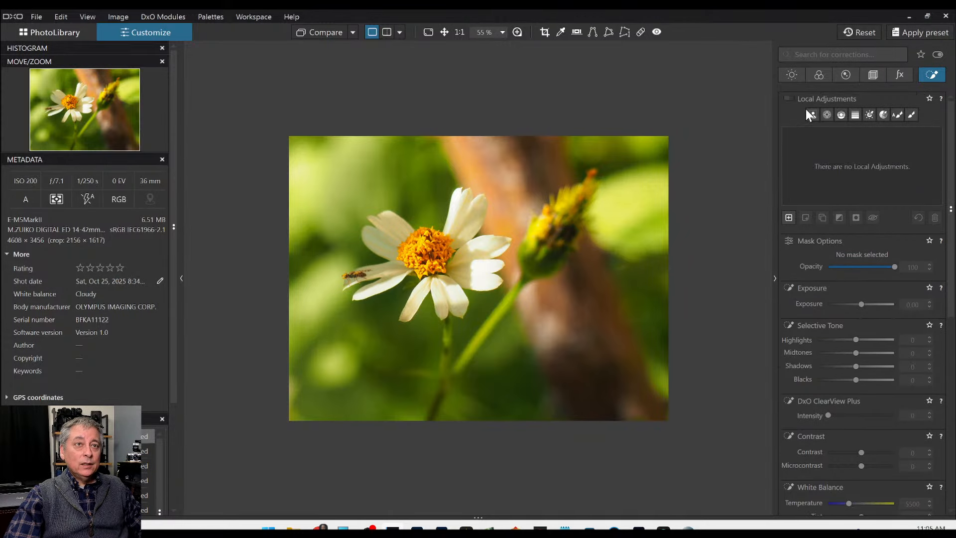
{"action": "left_click", "coordinate": [788, 219]}
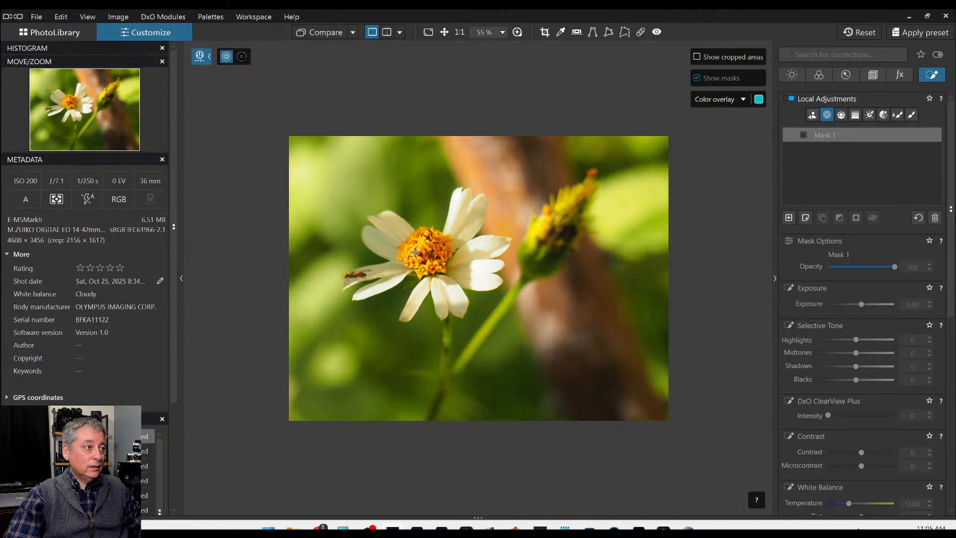
{"action": "left_click", "coordinate": [352, 275]}
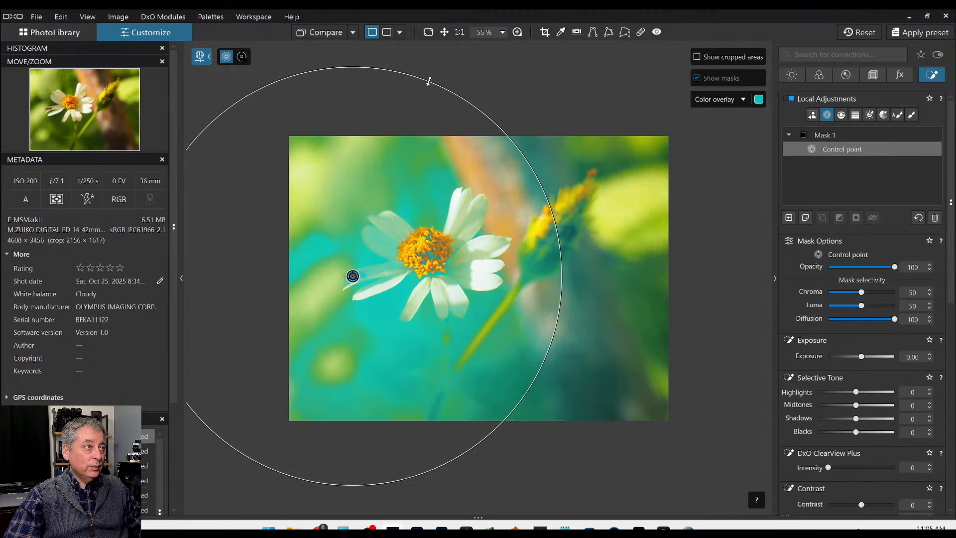
{"action": "left_click_drag", "start_coordinate": [429, 81], "coordinate": [357, 263]}
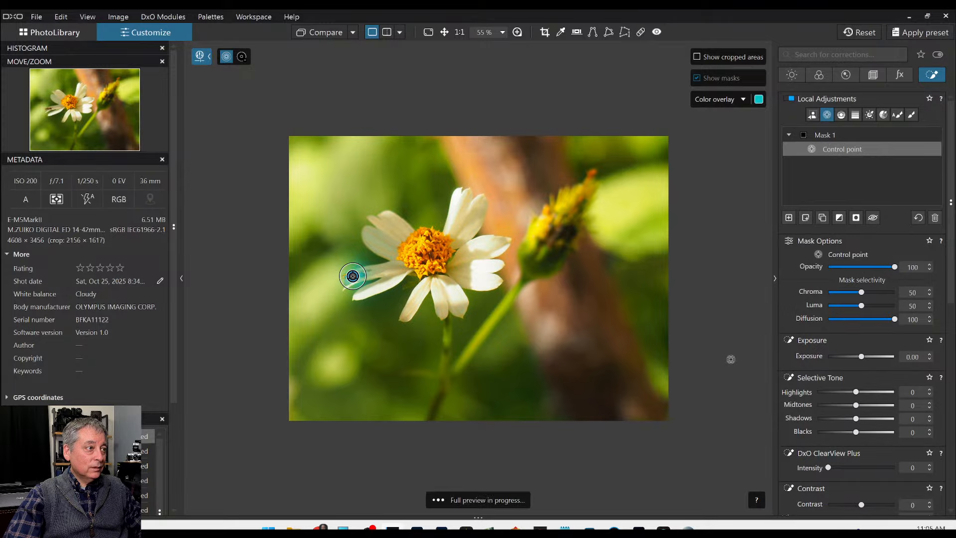
{"action": "left_click_drag", "start_coordinate": [862, 357], "coordinate": [868, 357]}
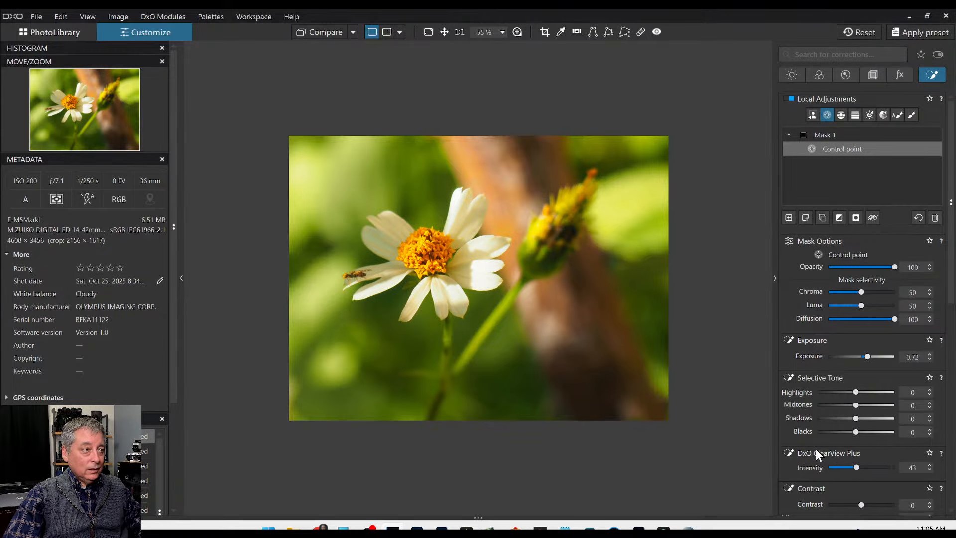
Step: Refine the insect mask with exposure 1.95, shadows 11 and microcontrast 99
{"action": "scroll", "coordinate": [816, 452], "scroll_direction": "down", "scroll_amount": 1}
{"action": "left_click_drag", "start_coordinate": [861, 464], "coordinate": [879, 465]}
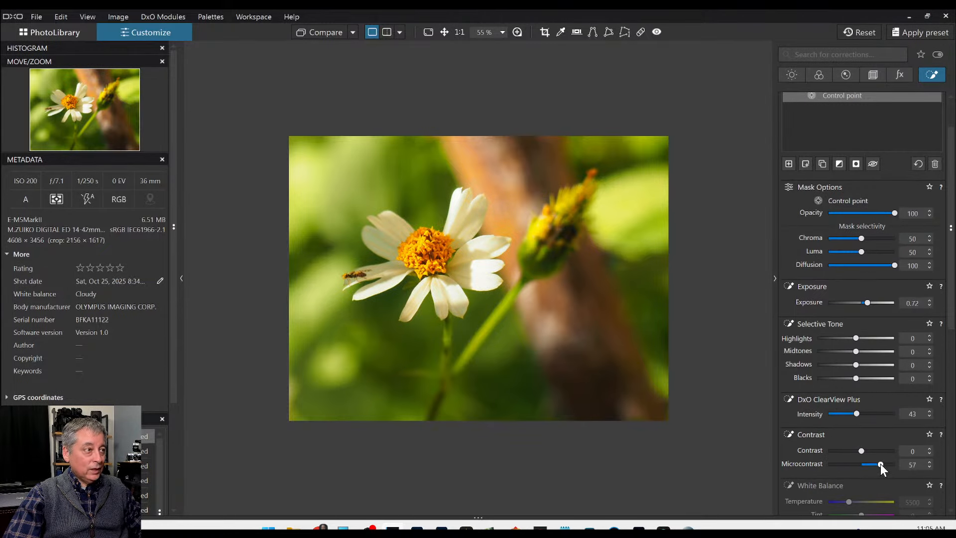
{"action": "left_click_drag", "start_coordinate": [857, 365], "coordinate": [862, 366]}
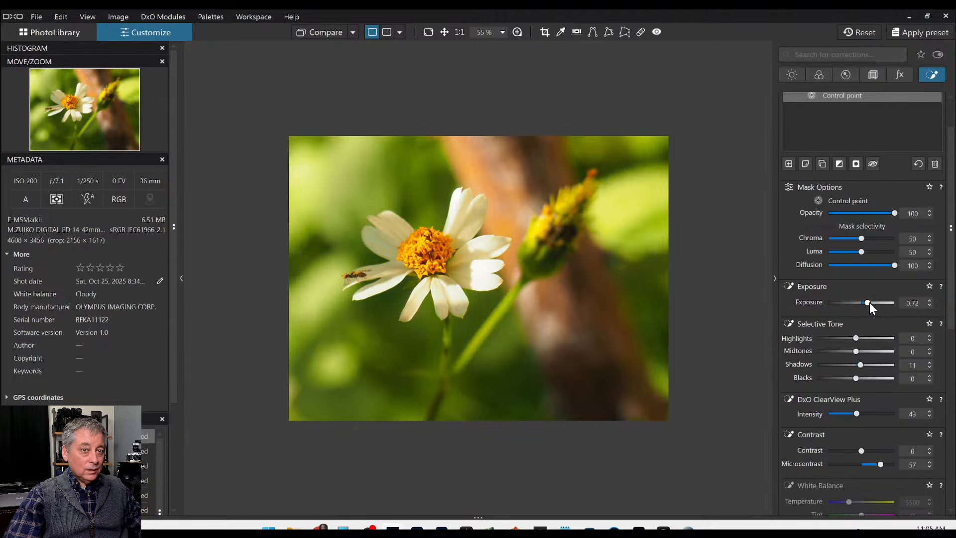
{"action": "left_click_drag", "start_coordinate": [867, 302], "coordinate": [872, 303]}
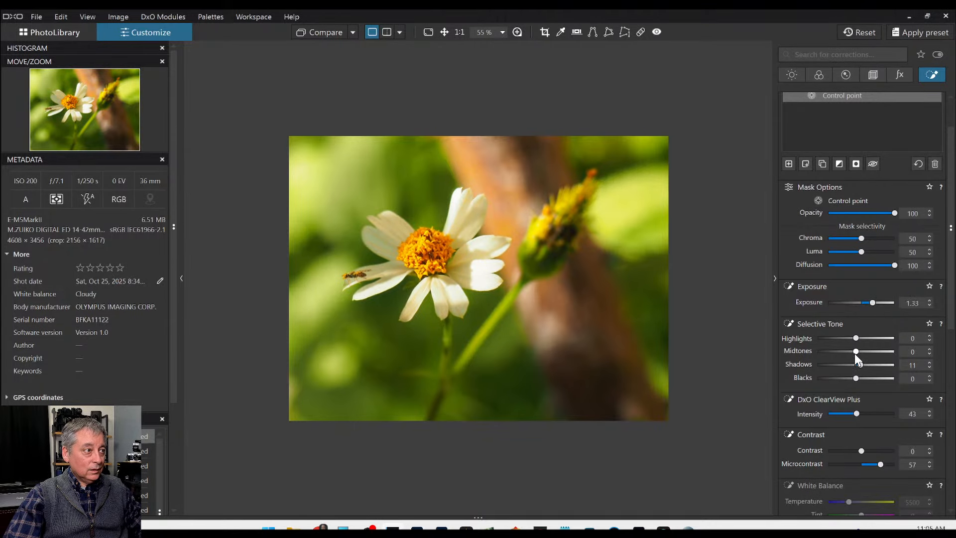
{"action": "scroll", "coordinate": [448, 297], "scroll_direction": "up", "scroll_amount": 4}
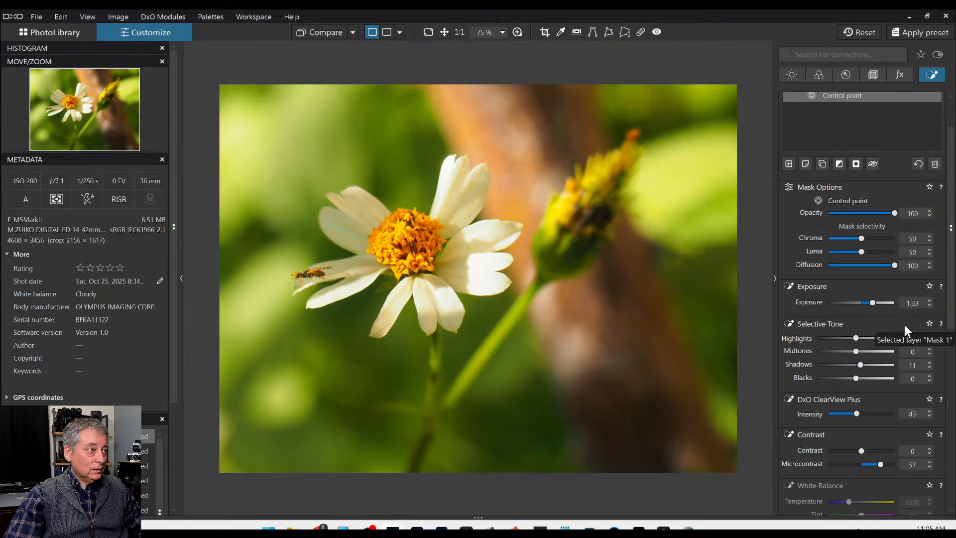
{"action": "left_click_drag", "start_coordinate": [874, 303], "coordinate": [877, 303]}
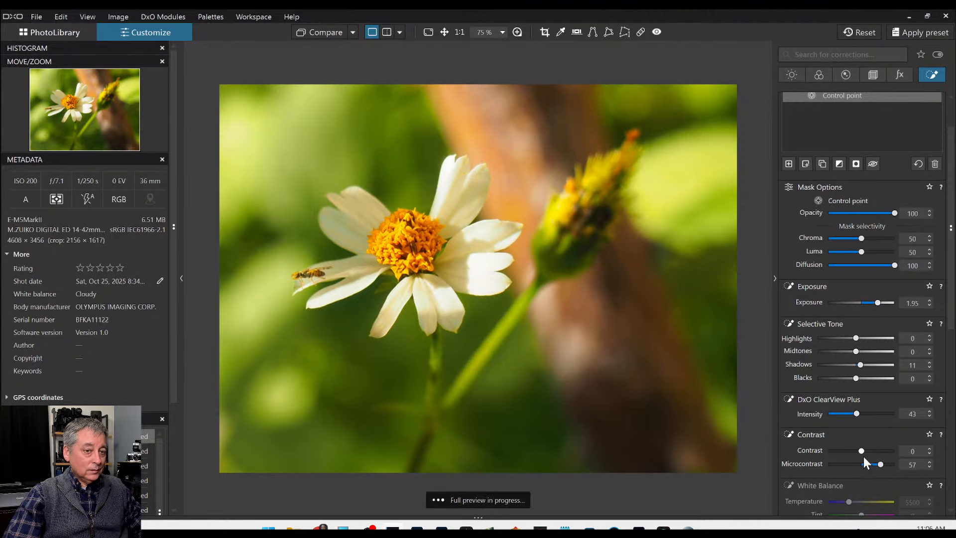
{"action": "left_click_drag", "start_coordinate": [882, 464], "coordinate": [892, 467]}
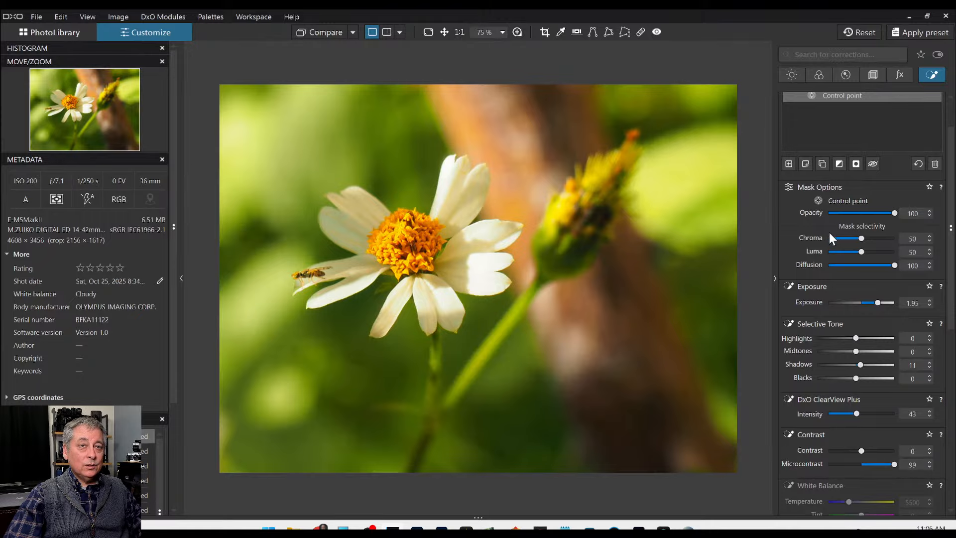
Step: Add a mask with a control point on the flower's yellow centre, set chroma 0 and luma 2, and invert the control point
{"action": "scroll", "coordinate": [826, 230], "scroll_direction": "up", "scroll_amount": 2}
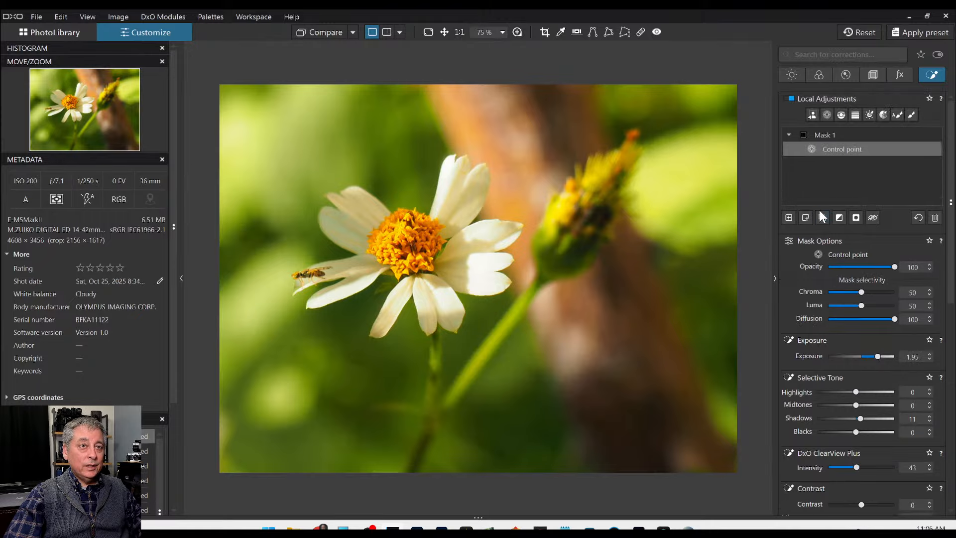
{"action": "left_click", "coordinate": [788, 218]}
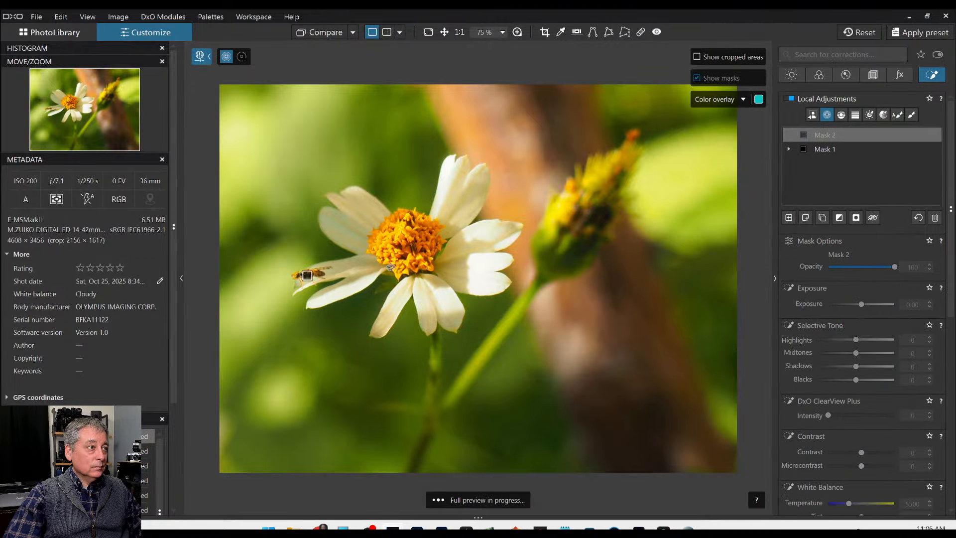
{"action": "left_click", "coordinate": [408, 259]}
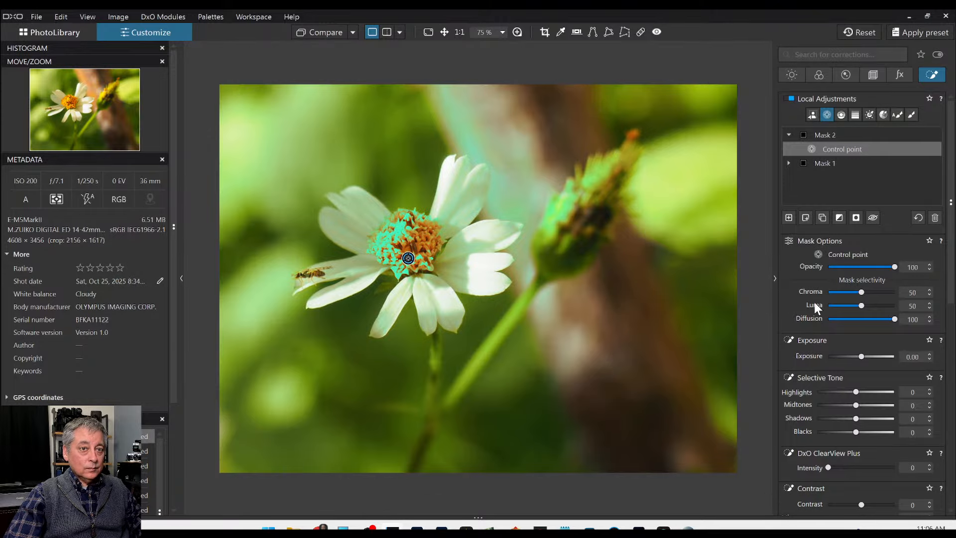
{"action": "left_click", "coordinate": [827, 293]}
{"action": "left_click", "coordinate": [828, 306]}
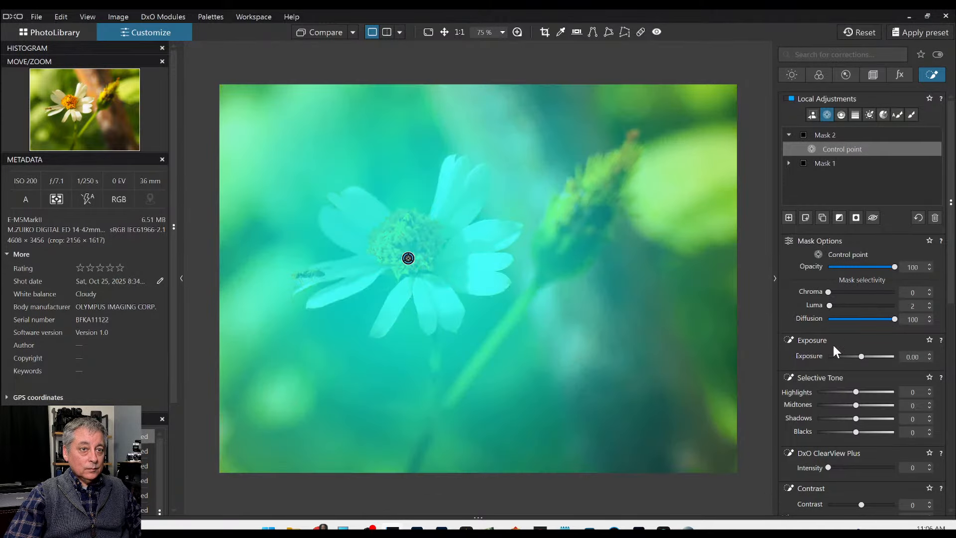
{"action": "left_click", "coordinate": [837, 219]}
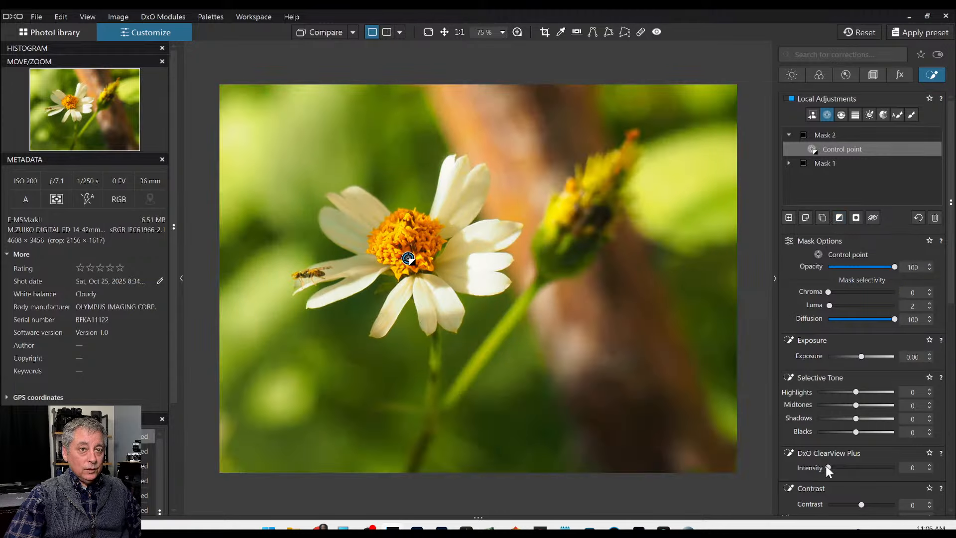
Step: Darken the area around the flower with exposure -2.06, midtones -6, shadows -17 and blacks -43 on the inverted mask
{"action": "left_click_drag", "start_coordinate": [849, 358], "coordinate": [844, 356]}
{"action": "left_click", "coordinate": [828, 432]}
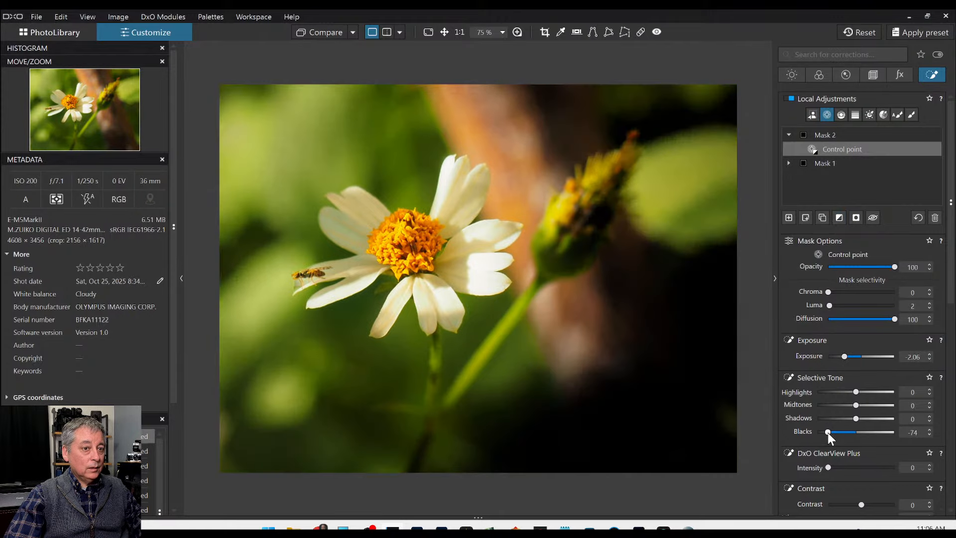
{"action": "left_click_drag", "start_coordinate": [828, 432], "coordinate": [840, 432]}
{"action": "left_click_drag", "start_coordinate": [855, 419], "coordinate": [849, 418]}
{"action": "left_click_drag", "start_coordinate": [856, 405], "coordinate": [854, 405]}
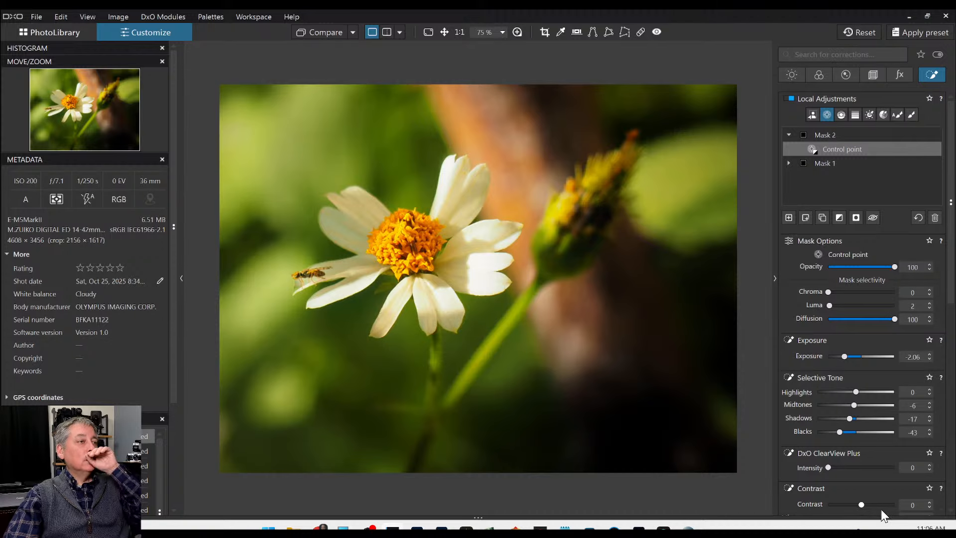
{"action": "key", "text": "Escape"}
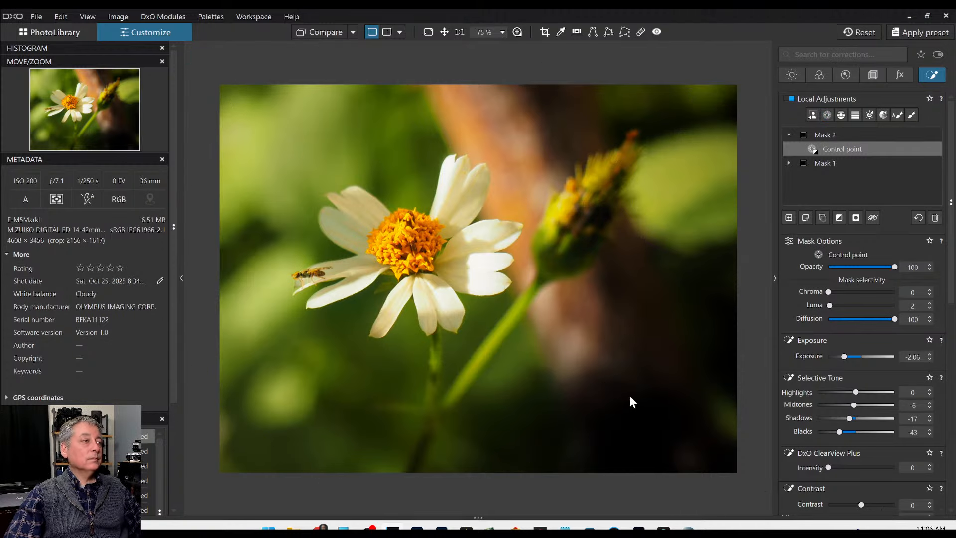
Step: Add a mask with two small control points on the blurred brown trunk, one near its upper end and one below the bud
{"action": "scroll", "coordinate": [629, 396], "scroll_direction": "down", "scroll_amount": 1}
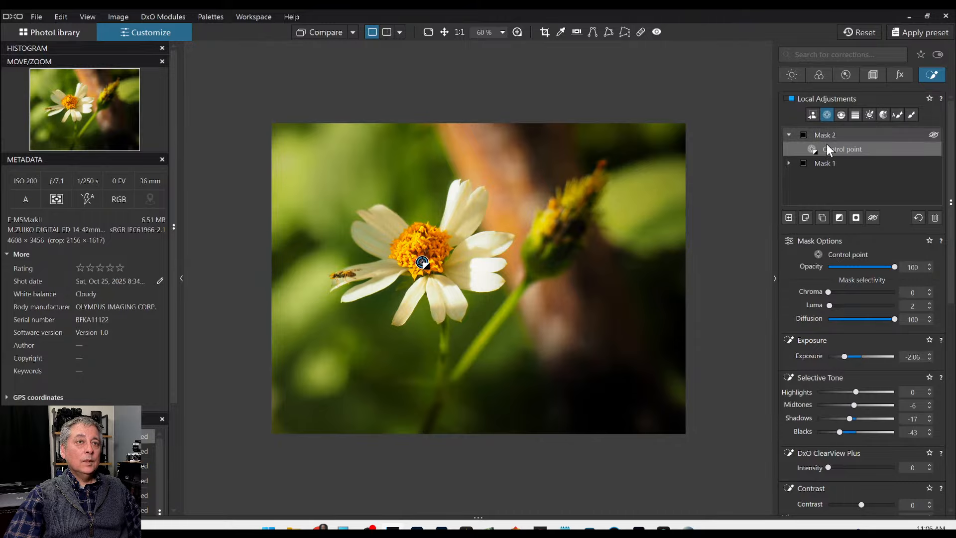
{"action": "left_click", "coordinate": [789, 217]}
{"action": "left_click", "coordinate": [527, 155]}
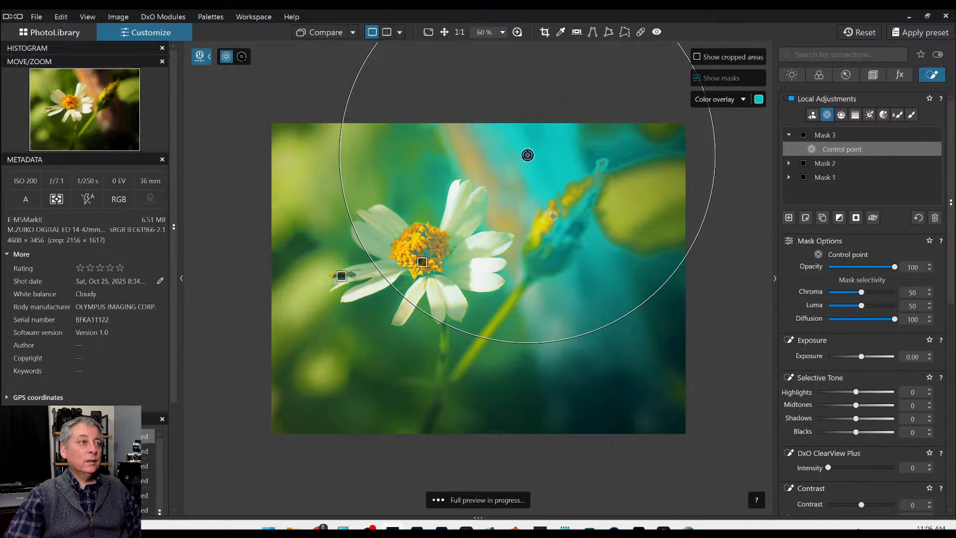
{"action": "left_click_drag", "start_coordinate": [356, 84], "coordinate": [482, 135]}
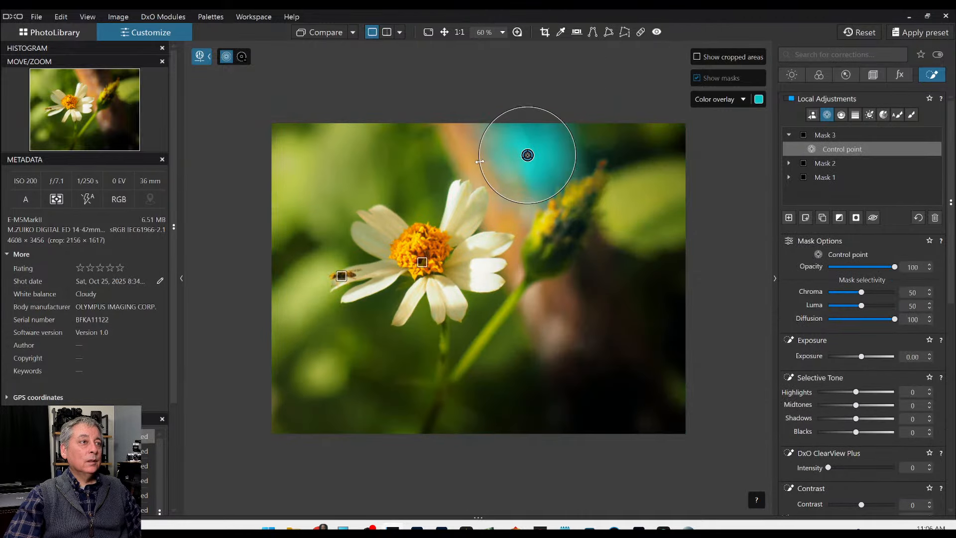
{"action": "left_click_drag", "start_coordinate": [527, 155], "coordinate": [468, 137]}
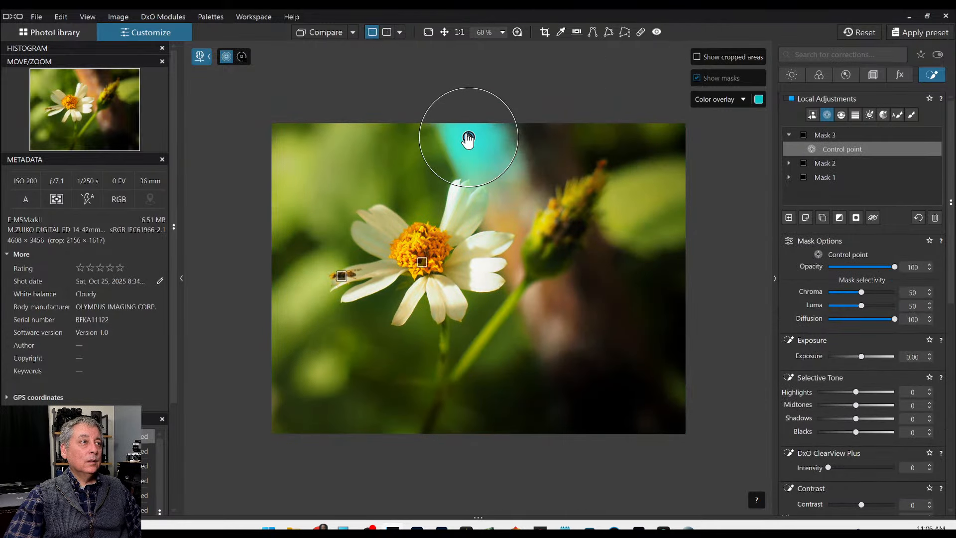
{"action": "left_click", "coordinate": [563, 296]}
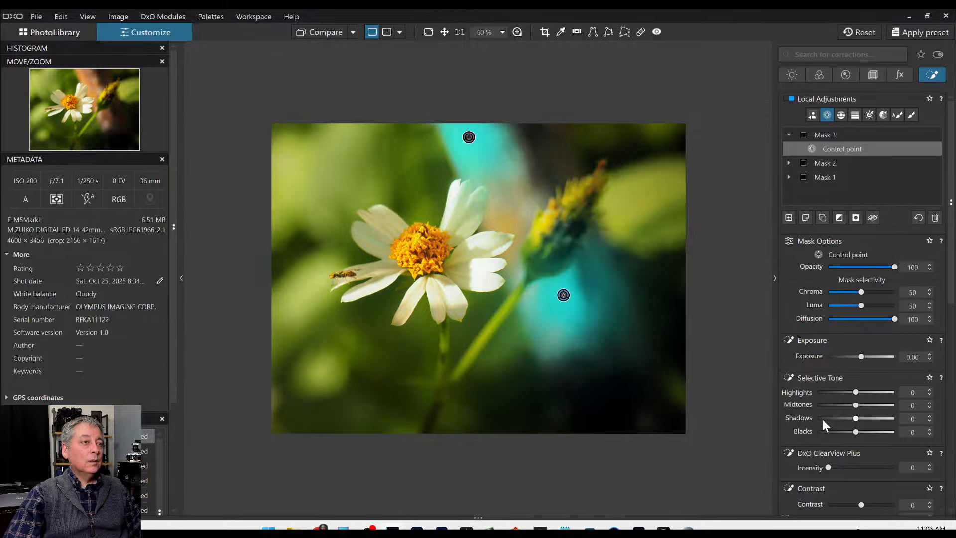
Step: Set the HSL vibrancy of the trunk mask to 52
{"action": "scroll", "coordinate": [854, 440], "scroll_direction": "down", "scroll_amount": 6}
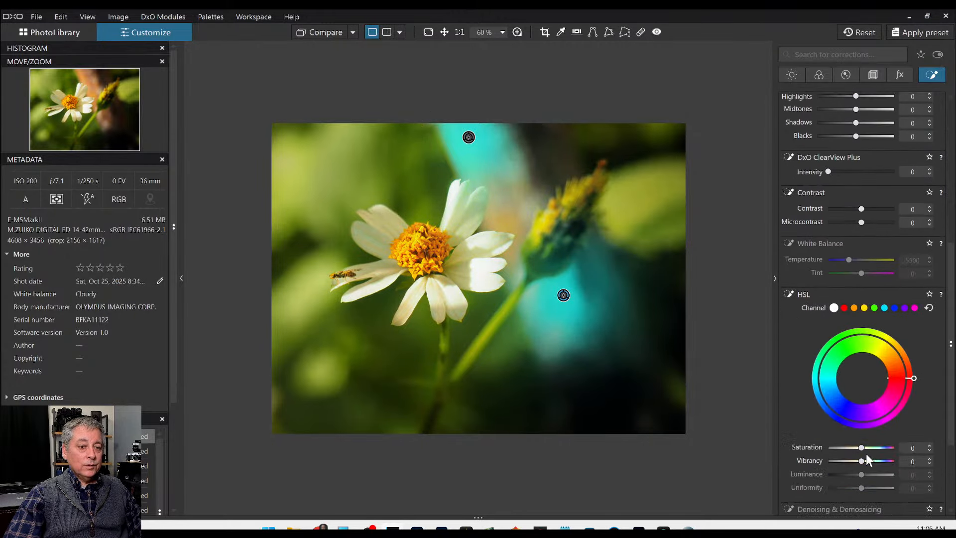
{"action": "left_click_drag", "start_coordinate": [861, 461], "coordinate": [877, 461]}
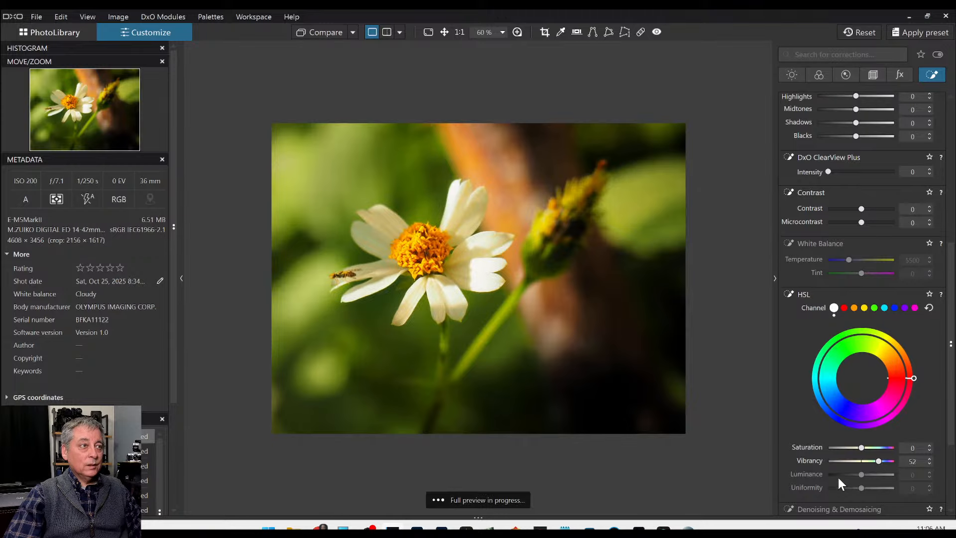
{"action": "key", "text": "Escape"}
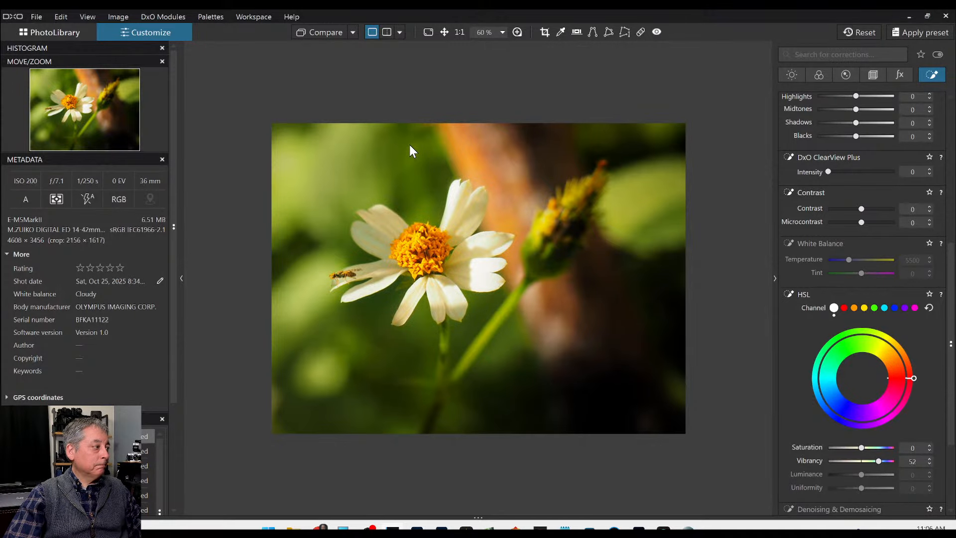
Step: Export the flower photo to disk as a full-size JPEG at quality 100 into the original image folder with the suffix -dxo
{"action": "left_click", "coordinate": [401, 32]}
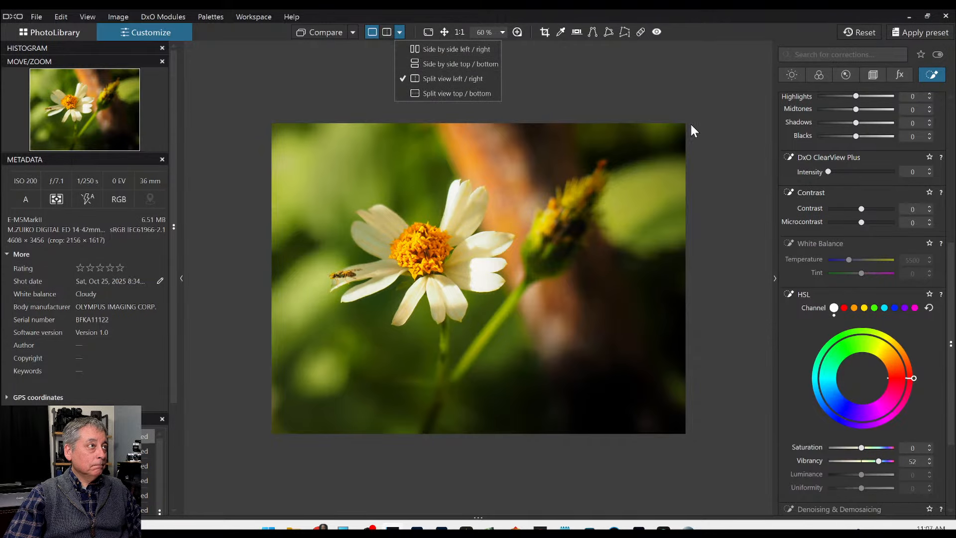
{"action": "right_click", "coordinate": [658, 150]}
{"action": "left_click", "coordinate": [677, 103]}
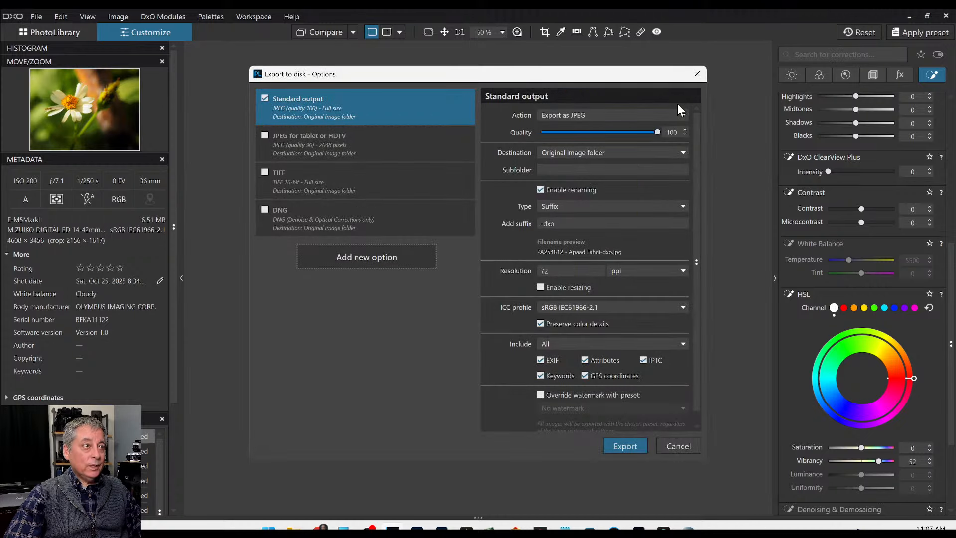
{"action": "key", "text": "Escape"}
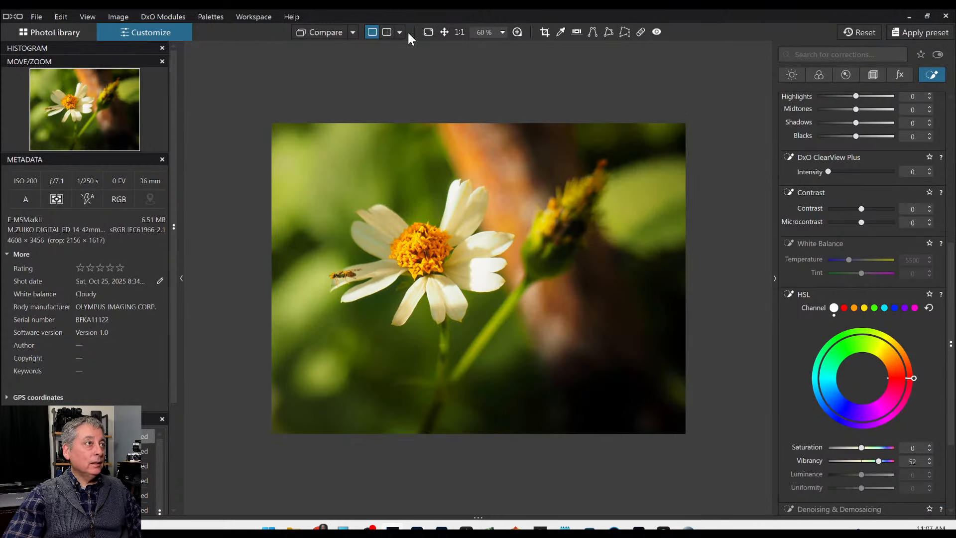
Step: Compare the current image with its exported standard output in a side-by-side left/right view
{"action": "left_click", "coordinate": [354, 34]}
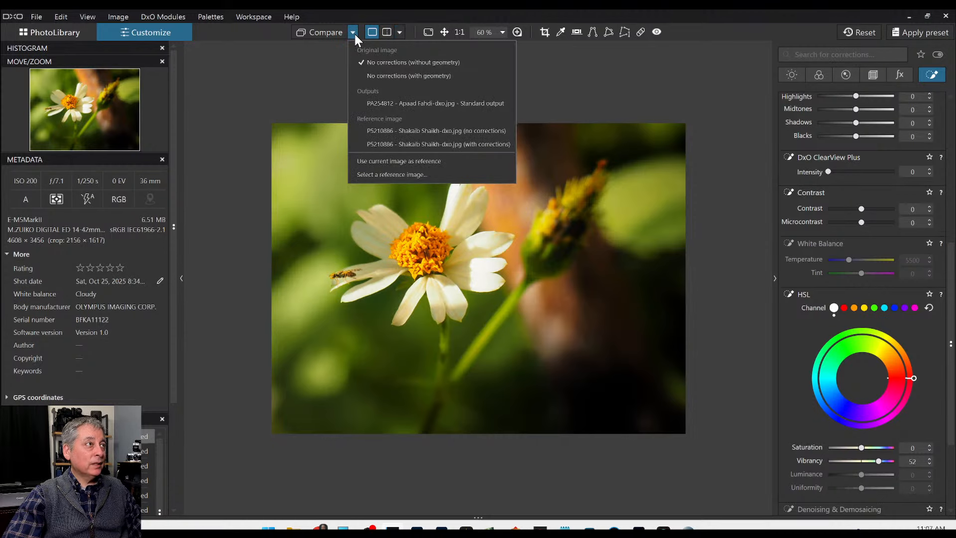
{"action": "left_click", "coordinate": [376, 103]}
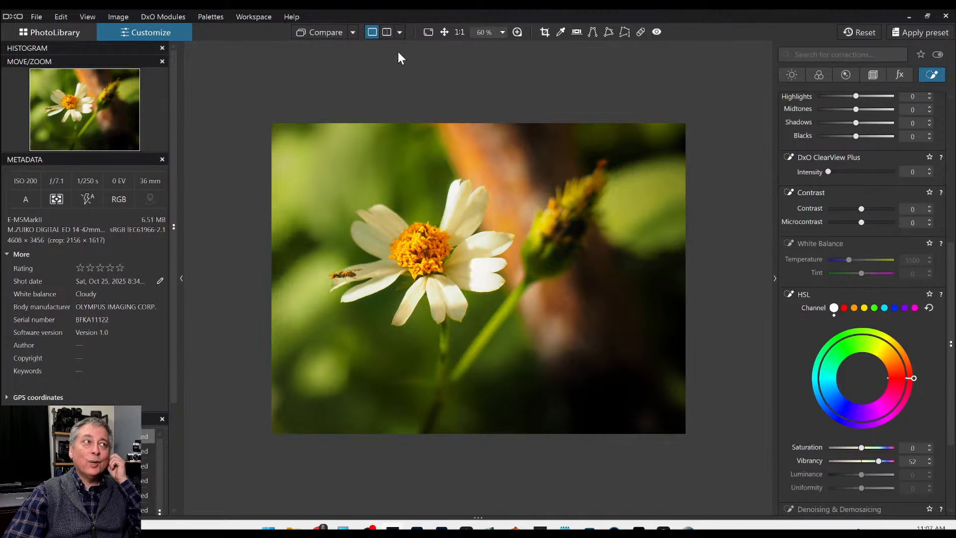
{"action": "left_click", "coordinate": [401, 33]}
{"action": "left_click", "coordinate": [414, 49]}
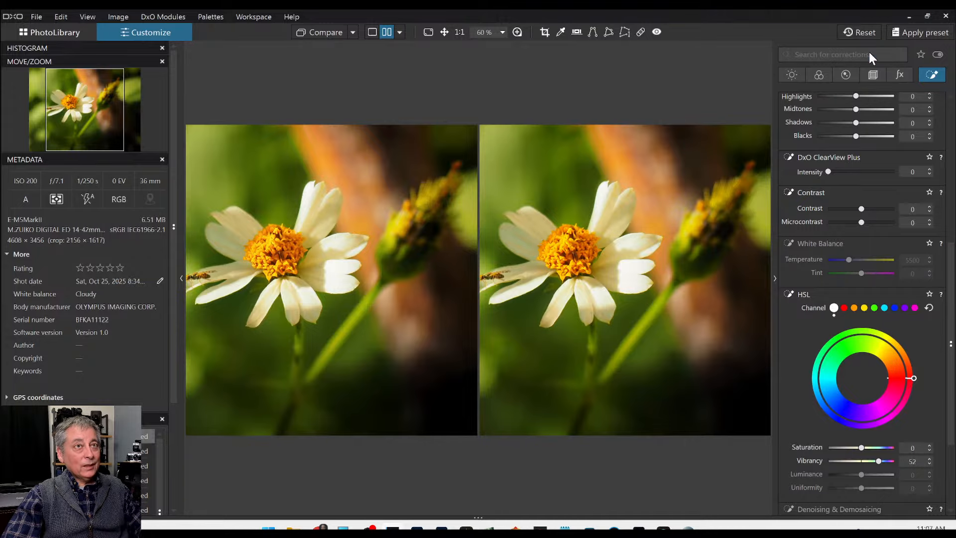
Step: Reset all corrections on the current photo and hide the side palettes to compare the export with the original
{"action": "left_click", "coordinate": [860, 32]}
{"action": "key", "text": "Tab"}
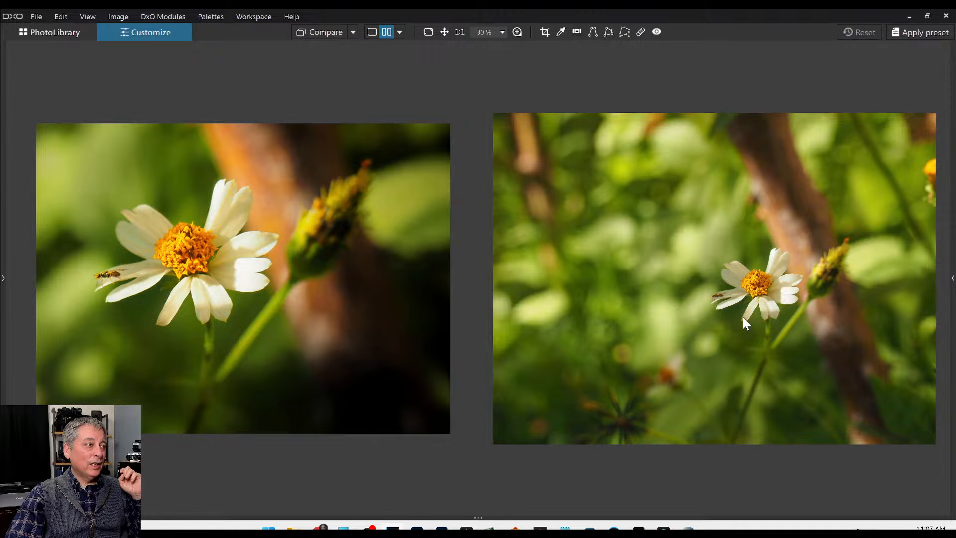
{"action": "scroll", "coordinate": [236, 321], "scroll_direction": "up", "scroll_amount": 1}
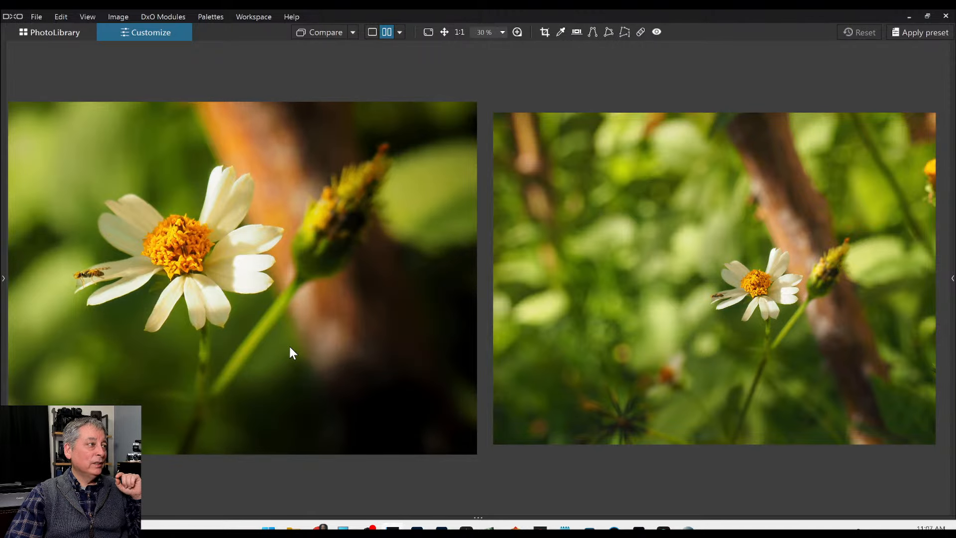
{"action": "scroll", "coordinate": [291, 348], "scroll_direction": "down", "scroll_amount": 1}
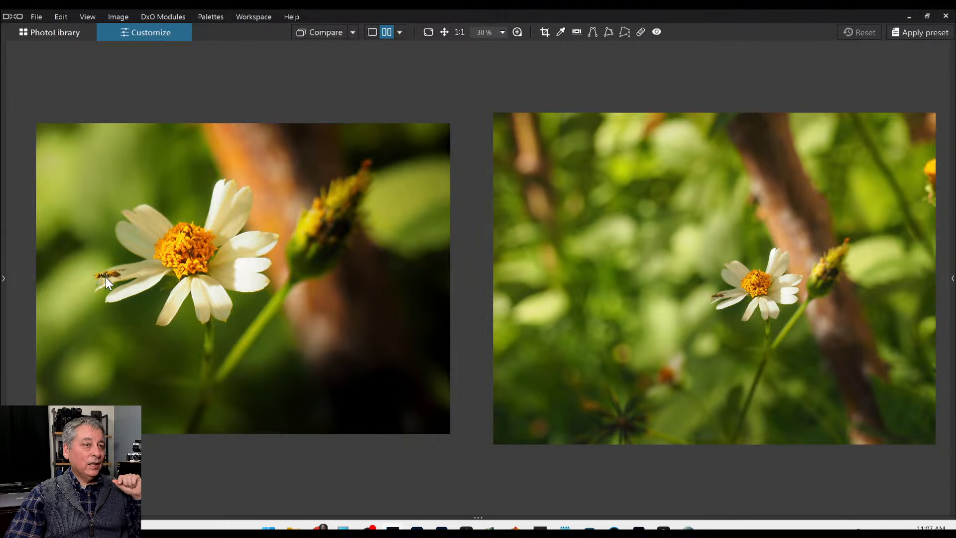
Step: Change the comparison to a left/right split view and examine the flower and insect up close
{"action": "left_click", "coordinate": [399, 32]}
{"action": "left_click", "coordinate": [414, 78]}
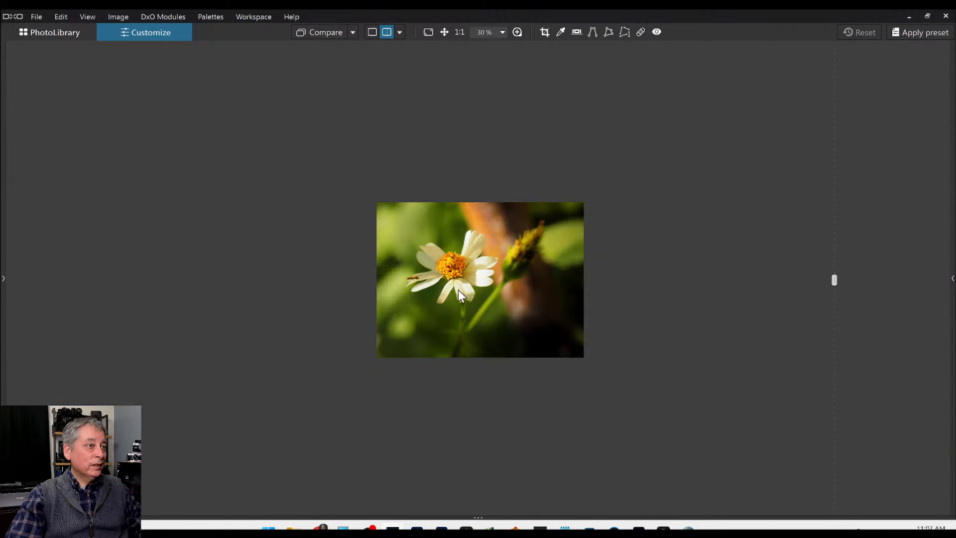
{"action": "scroll", "coordinate": [459, 292], "scroll_direction": "up", "scroll_amount": 6}
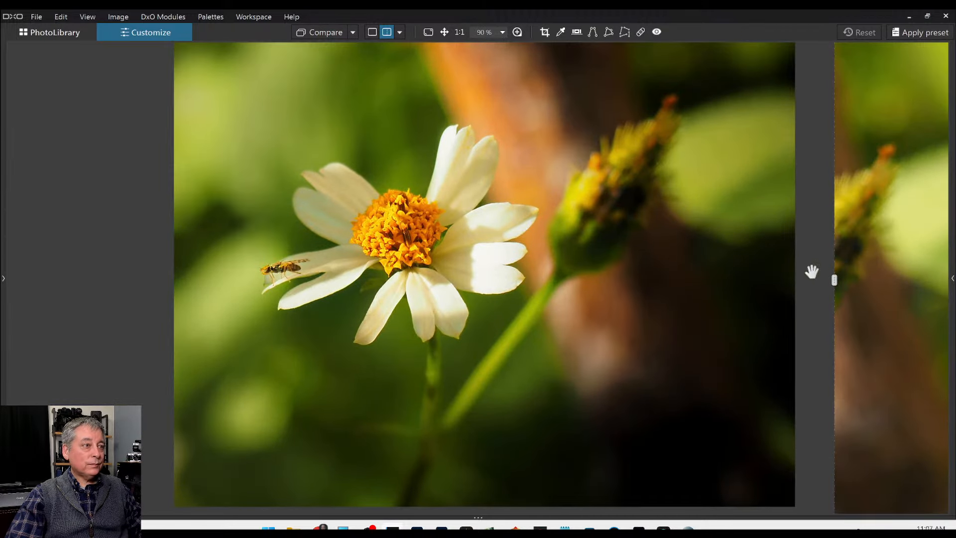
{"action": "scroll", "coordinate": [368, 306], "scroll_direction": "up", "scroll_amount": 4}
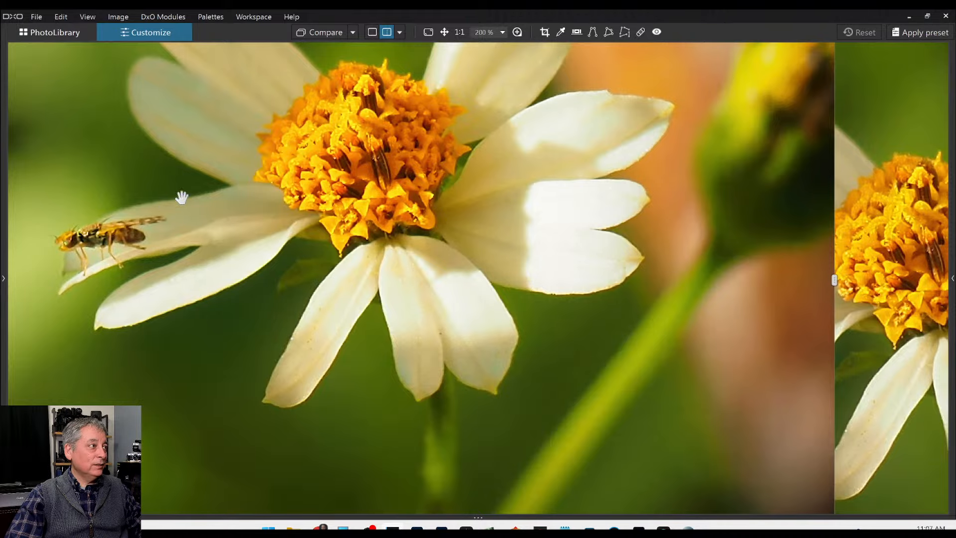
{"action": "scroll", "coordinate": [503, 277], "scroll_direction": "down", "scroll_amount": 2}
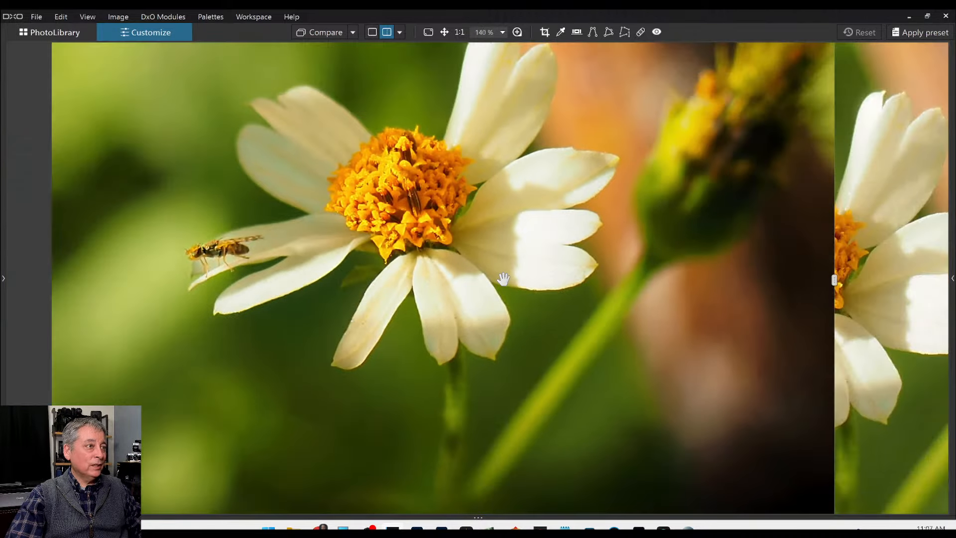
Step: Sweep the split divider across the flower photo to compare the exported edit with the original over the whole frame
{"action": "scroll", "coordinate": [503, 277], "scroll_direction": "down", "scroll_amount": 2}
{"action": "left_click_drag", "start_coordinate": [834, 279], "coordinate": [148, 269]}
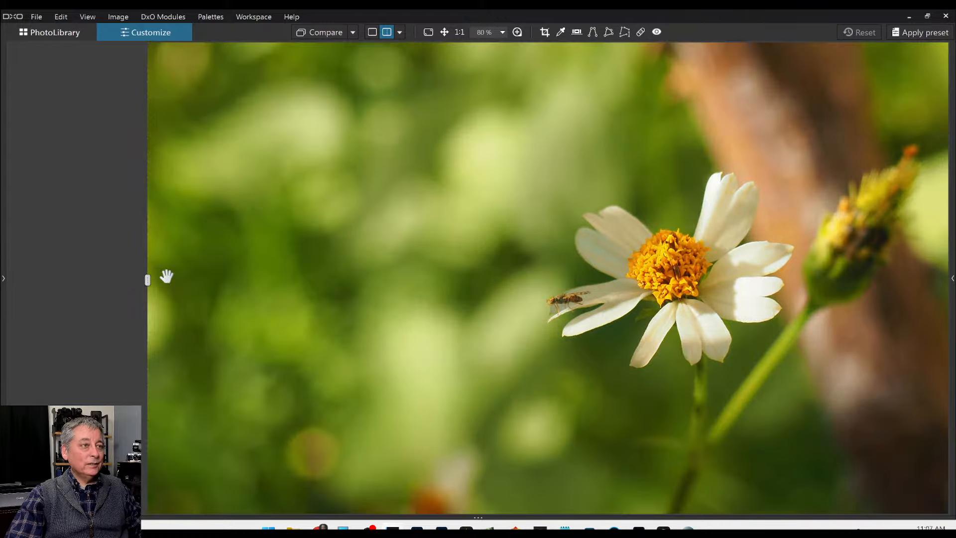
{"action": "scroll", "coordinate": [166, 276], "scroll_direction": "down", "scroll_amount": 2}
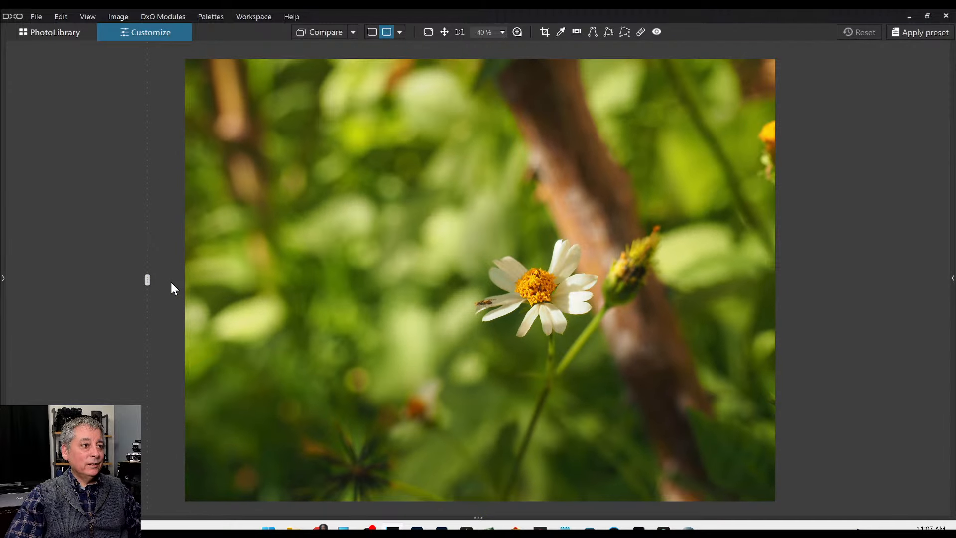
{"action": "left_click_drag", "start_coordinate": [148, 280], "coordinate": [932, 317]}
{"action": "scroll", "coordinate": [603, 301], "scroll_direction": "up", "scroll_amount": 1}
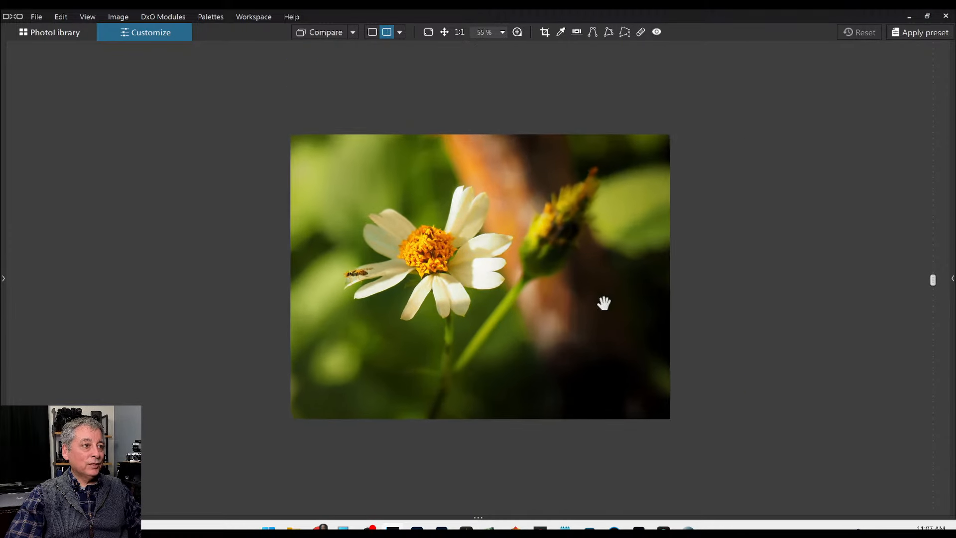
{"action": "scroll", "coordinate": [603, 302], "scroll_direction": "up", "scroll_amount": 1}
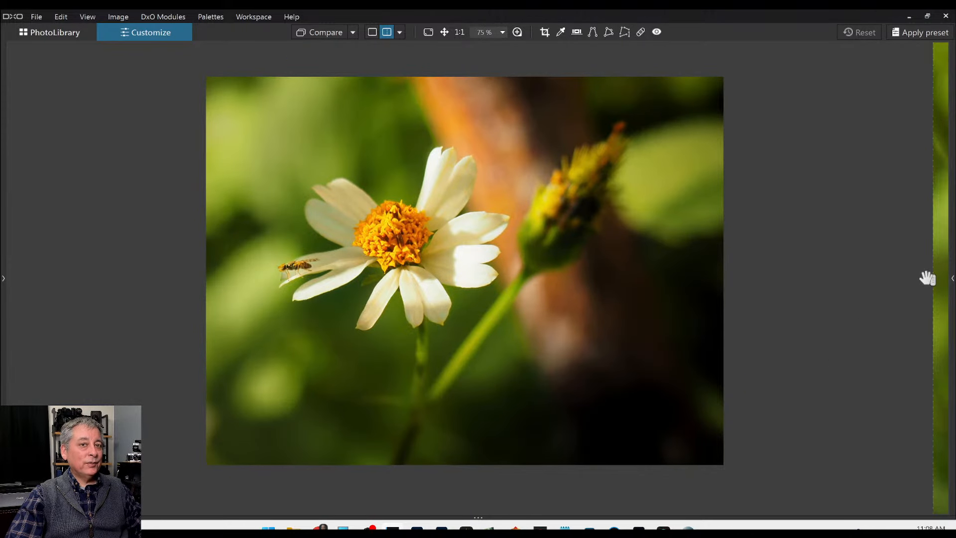
{"action": "left_click_drag", "start_coordinate": [927, 278], "coordinate": [943, 280]}
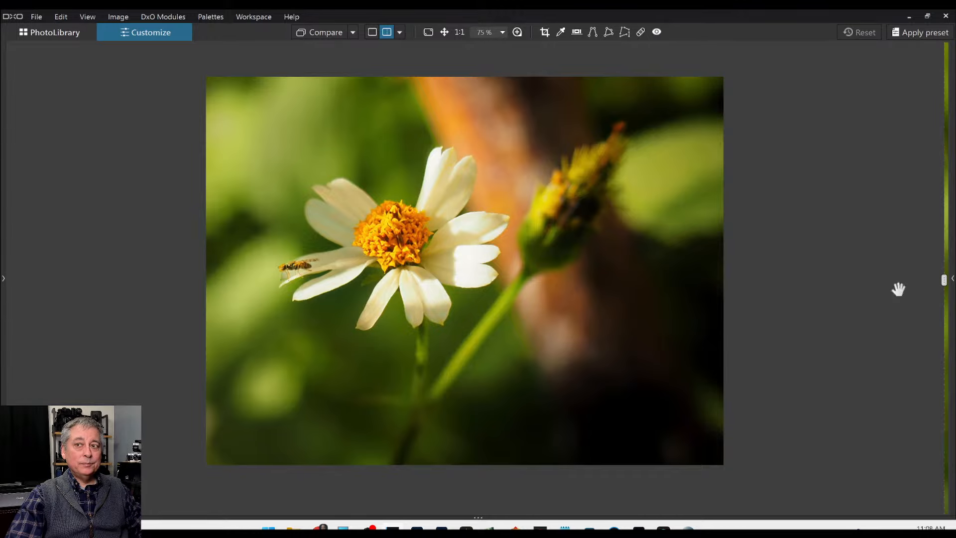
Step: Return to the photo library and select the raw photo of the backlit red leaves, viewing the whole frame
{"action": "left_click", "coordinate": [58, 37]}
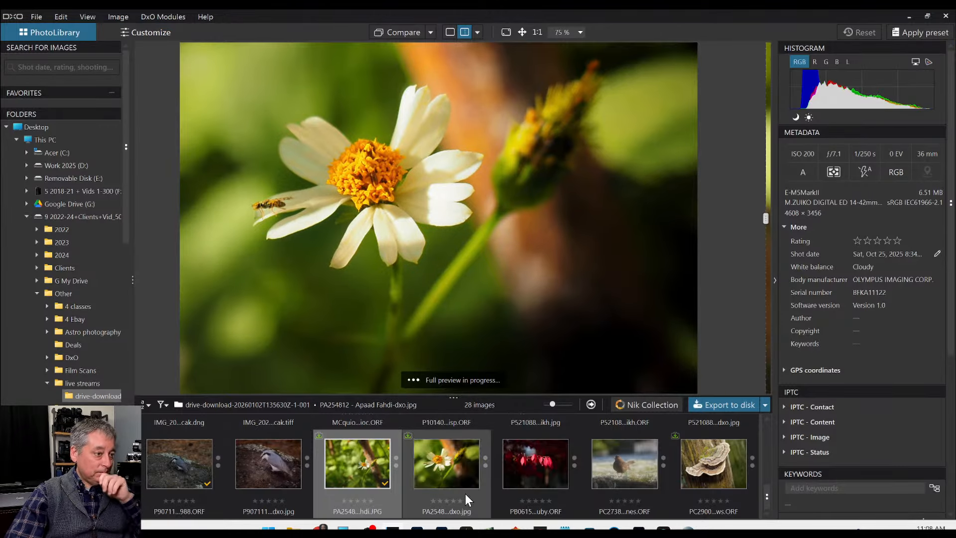
{"action": "left_click", "coordinate": [537, 484]}
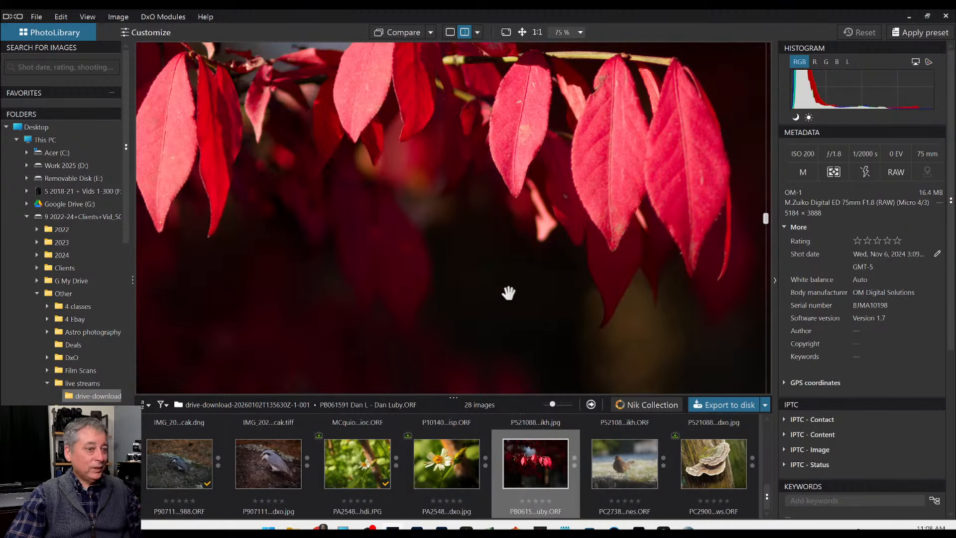
{"action": "scroll", "coordinate": [498, 282], "scroll_direction": "down", "scroll_amount": 5}
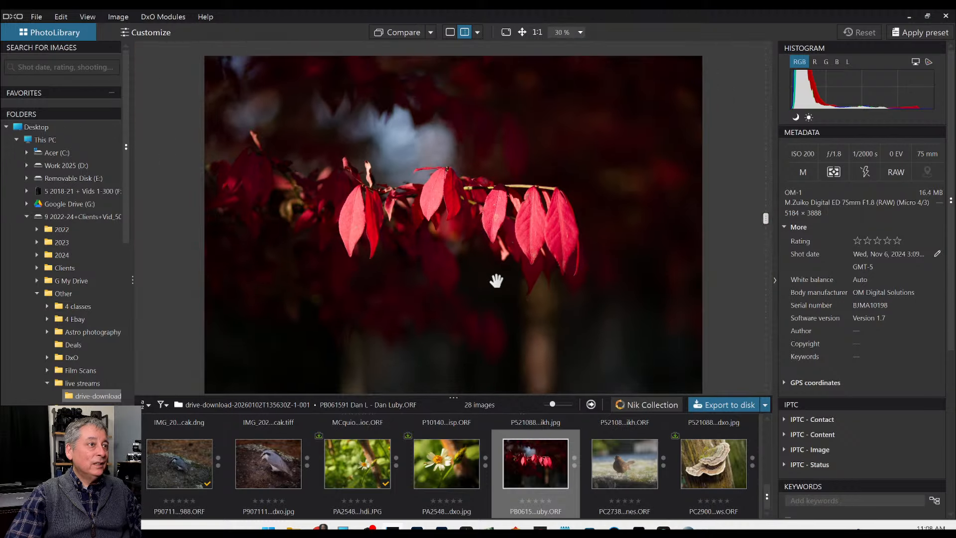
{"action": "scroll", "coordinate": [498, 282], "scroll_direction": "down", "scroll_amount": 2}
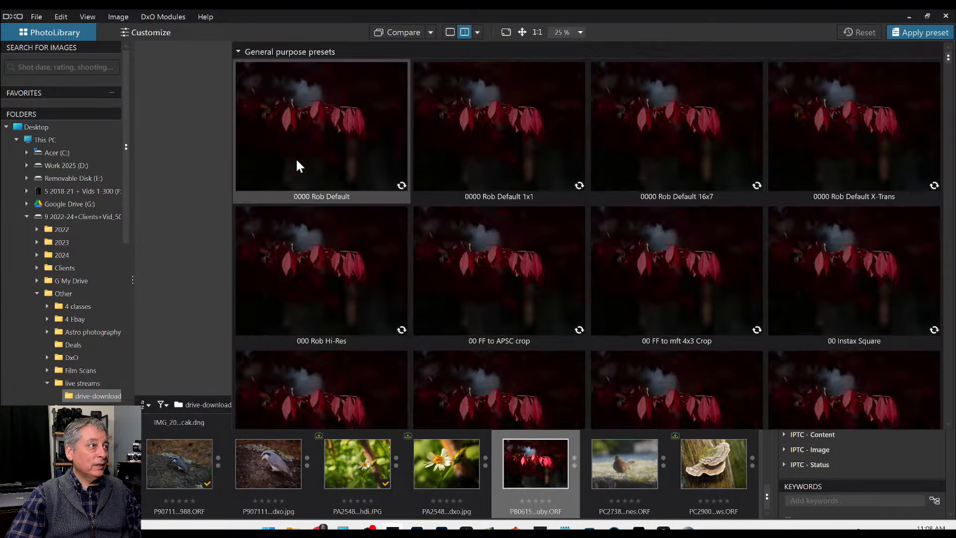
Step: Apply the first 0000 default preset to the red leaves photo and open it for customizing in single-image view
{"action": "left_click", "coordinate": [297, 161]}
{"action": "left_click", "coordinate": [122, 38]}
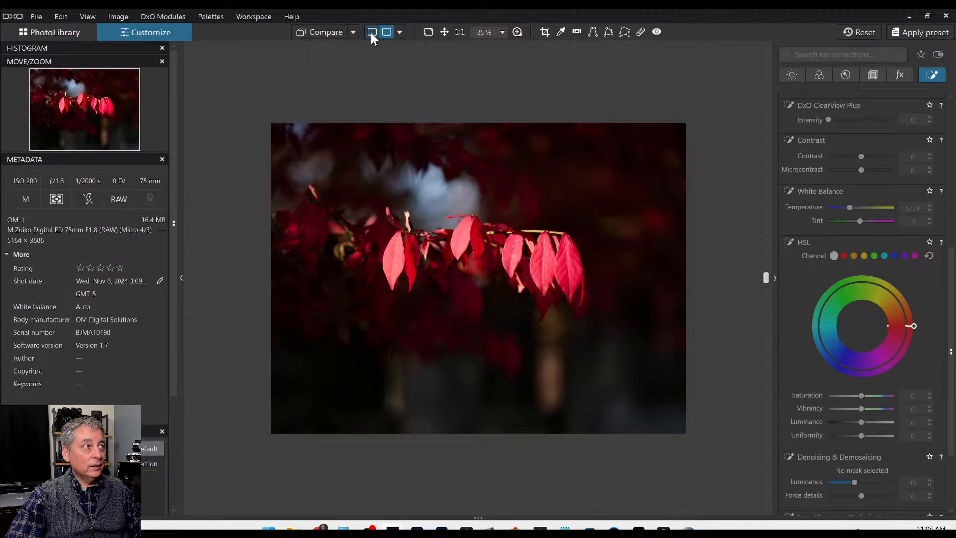
{"action": "left_click", "coordinate": [372, 32]}
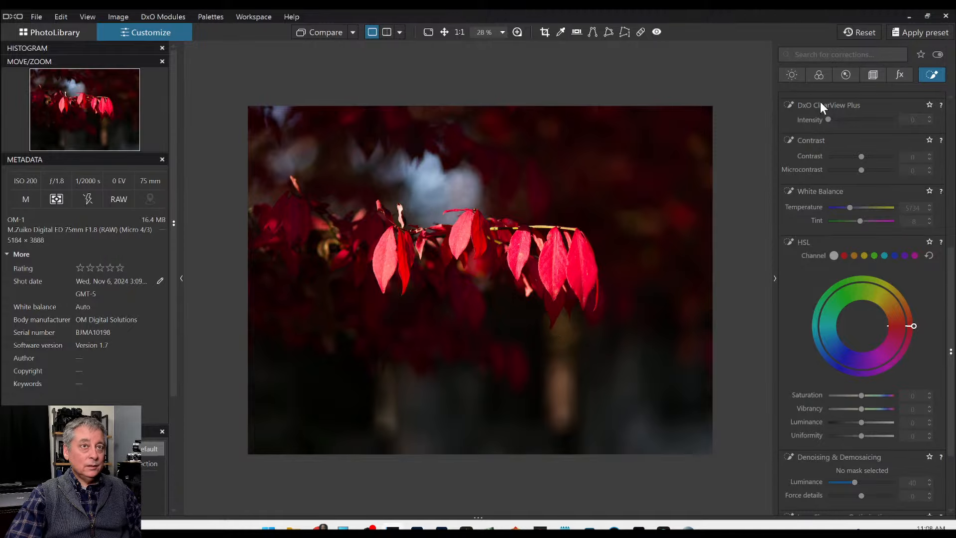
Step: Warm the red leaves photo by setting the RAW white balance temperature to 6934
{"action": "left_click", "coordinate": [818, 77]}
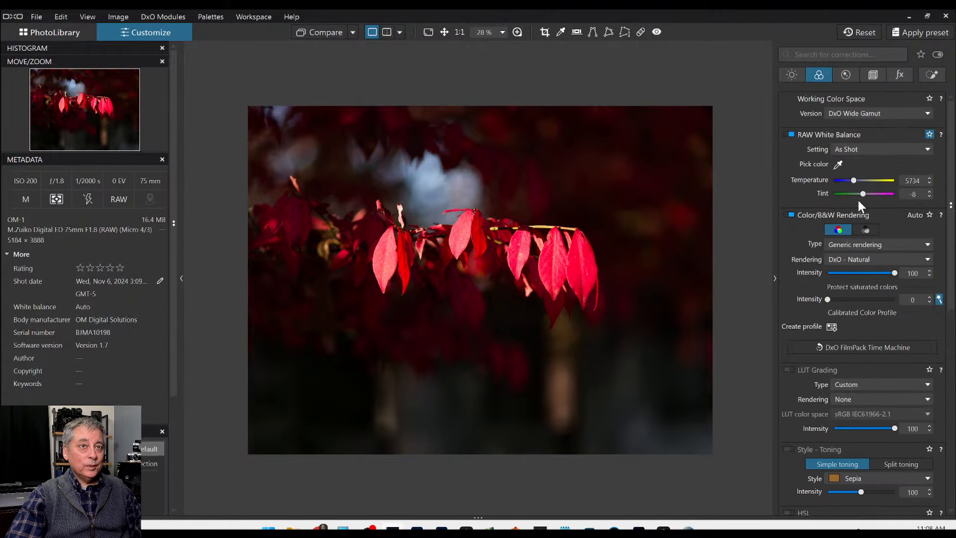
{"action": "scroll", "coordinate": [852, 179], "scroll_direction": "up", "scroll_amount": 5}
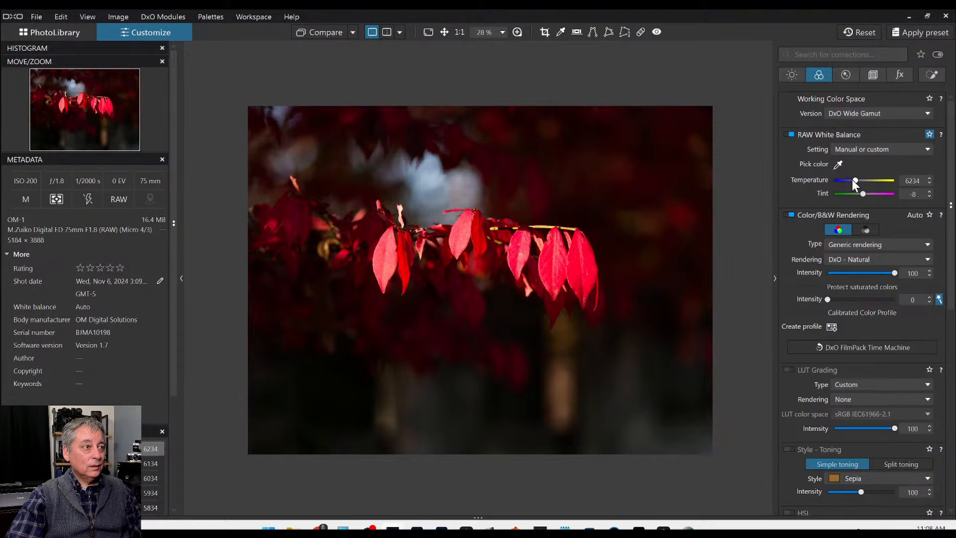
{"action": "scroll", "coordinate": [852, 179], "scroll_direction": "up", "scroll_amount": 4}
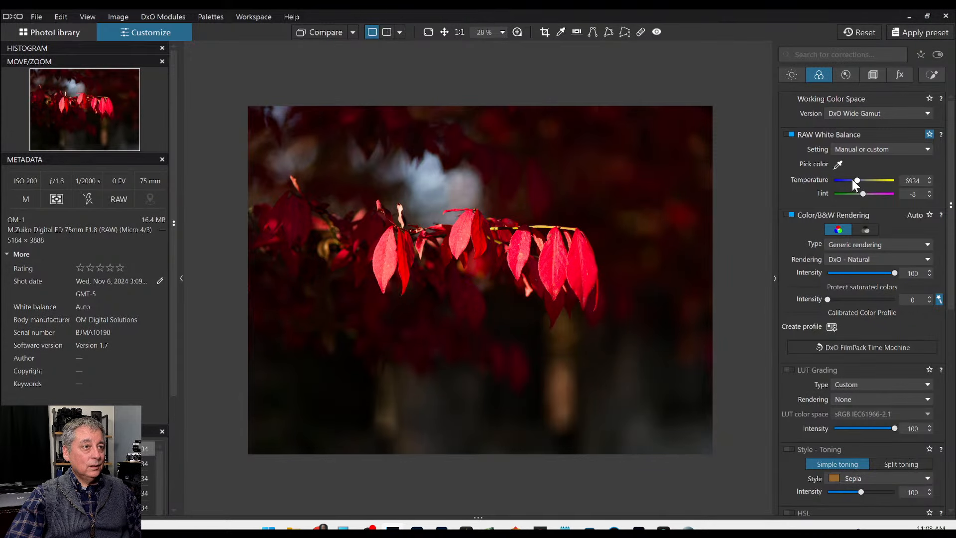
Step: Crop the photo to a 5 × 4 ratio of about 2950 × 2360 px, framed around the row of red leaves
{"action": "left_click", "coordinate": [873, 75]}
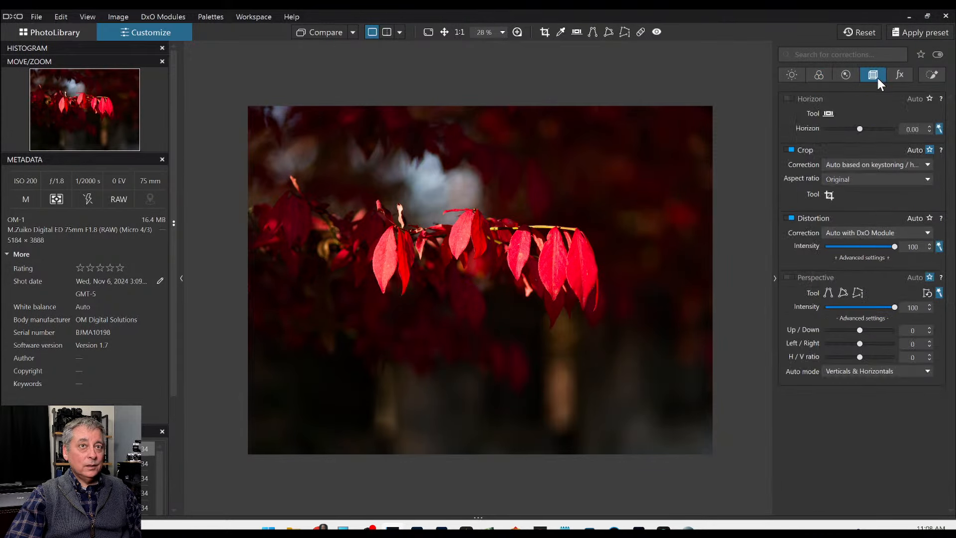
{"action": "left_click", "coordinate": [829, 195]}
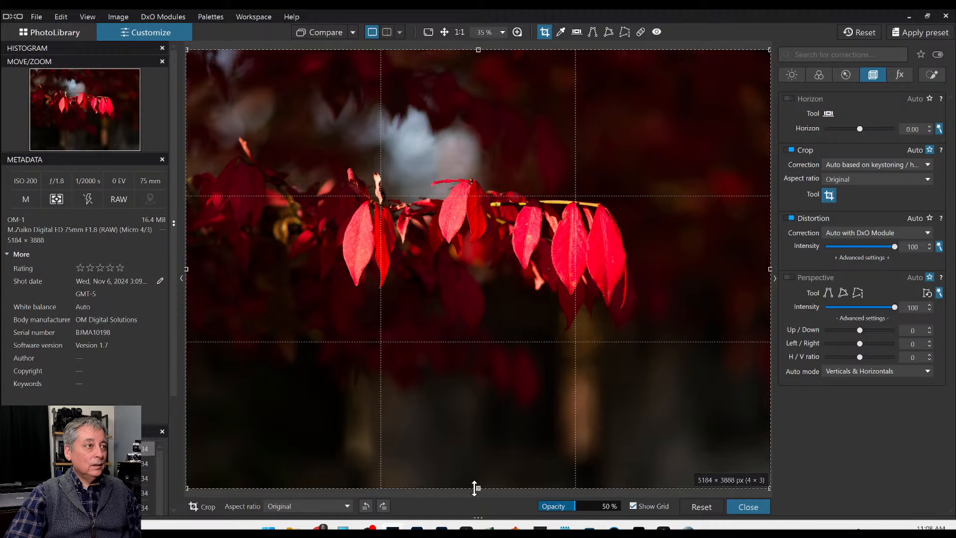
{"action": "left_click", "coordinate": [857, 180]}
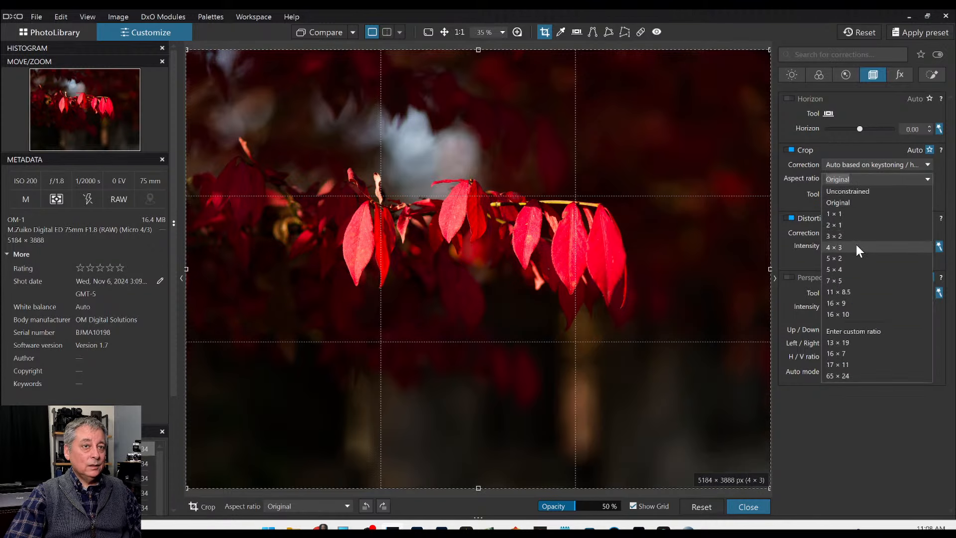
{"action": "left_click", "coordinate": [855, 269]}
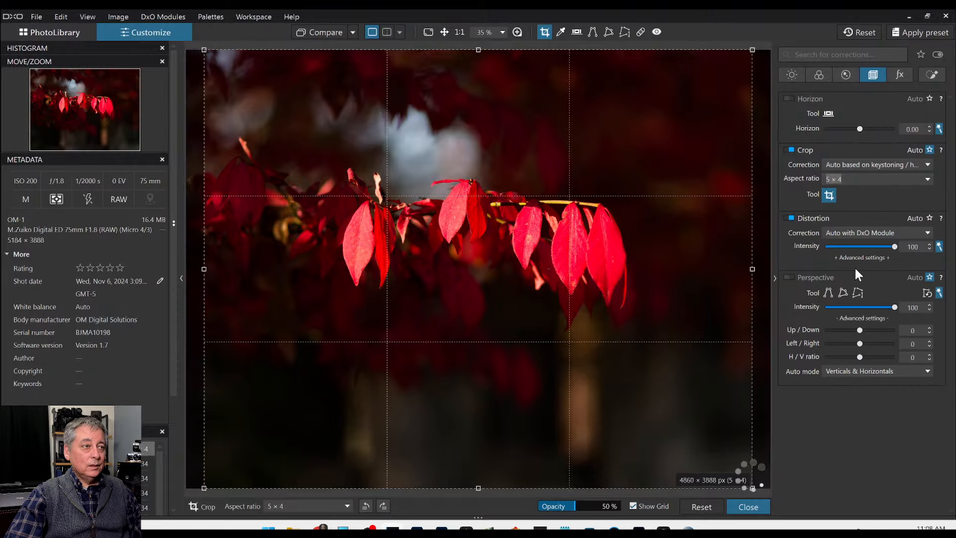
{"action": "left_click_drag", "start_coordinate": [752, 268], "coordinate": [535, 272]}
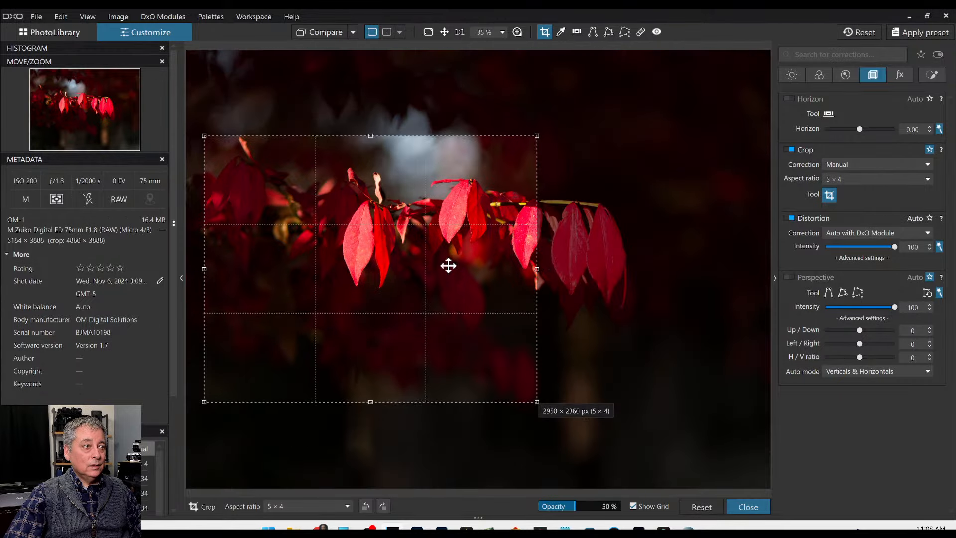
{"action": "left_click_drag", "start_coordinate": [448, 264], "coordinate": [563, 235]}
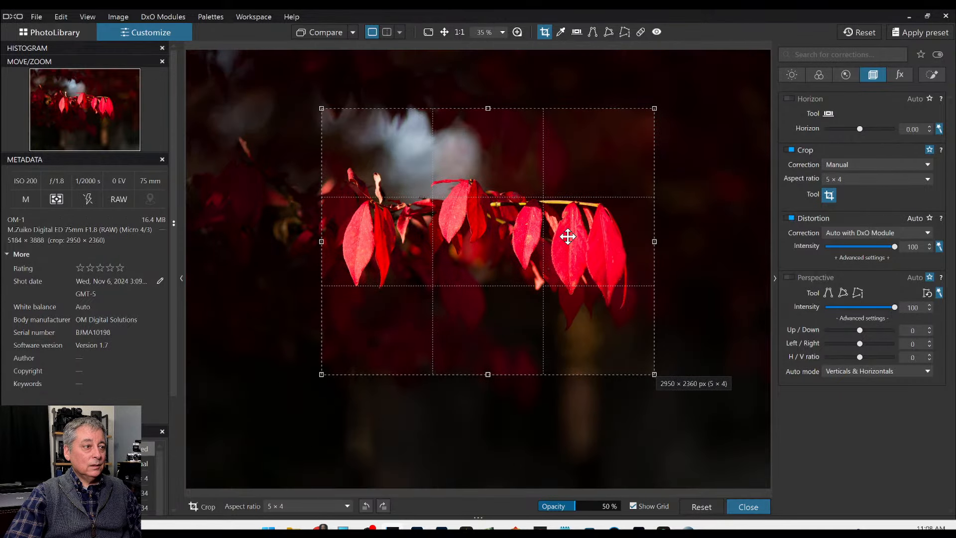
{"action": "key", "text": "Return"}
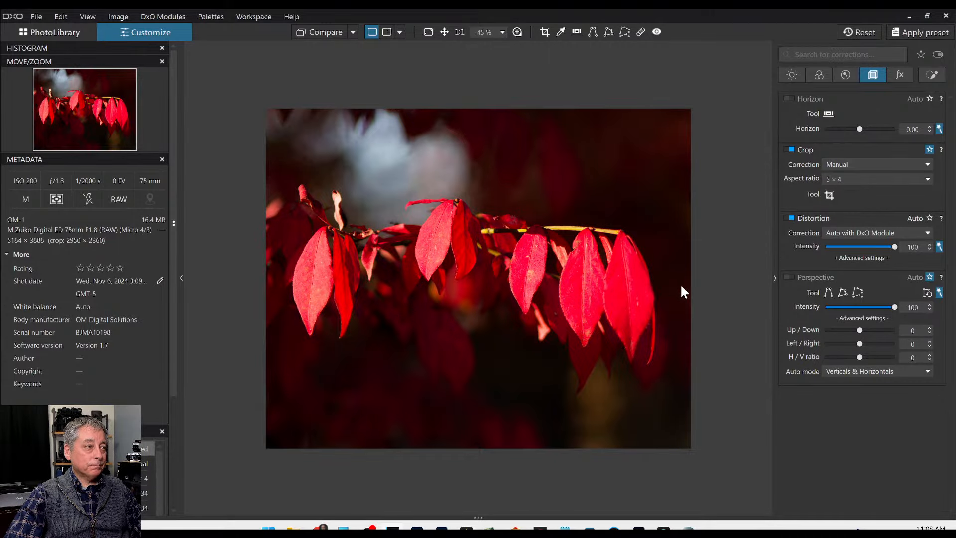
Step: Create a local mask with four control points, three over the dark background below the leaves and one above them
{"action": "left_click", "coordinate": [932, 74]}
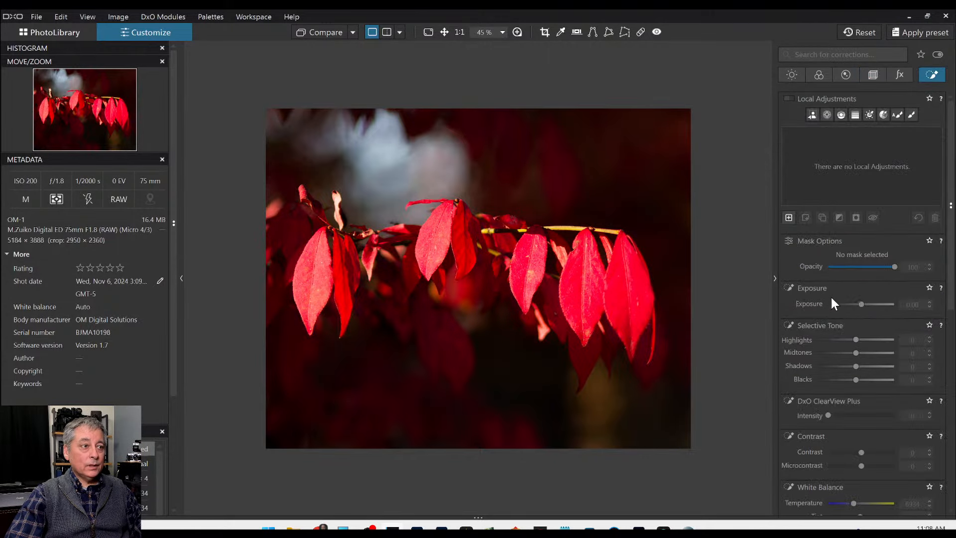
{"action": "left_click", "coordinate": [790, 218]}
{"action": "left_click", "coordinate": [446, 362]}
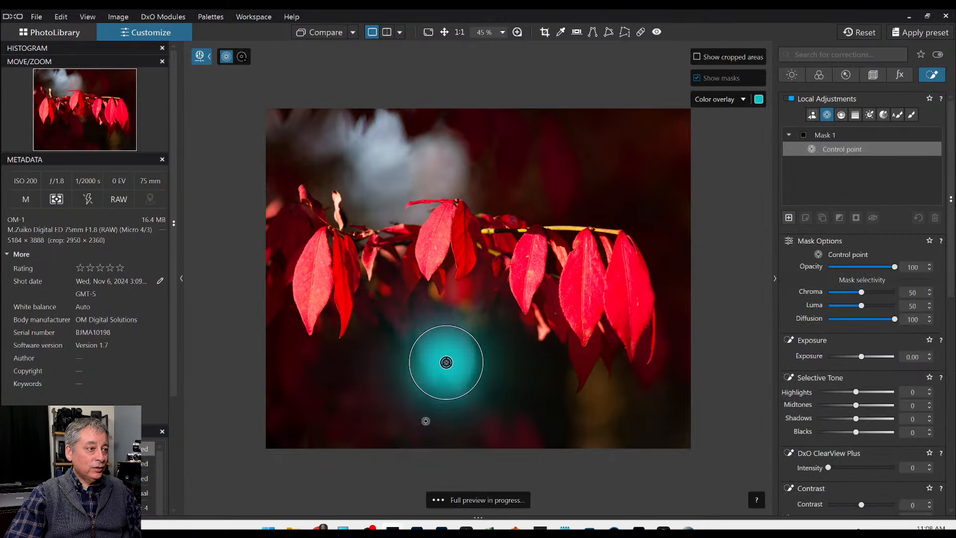
{"action": "left_click", "coordinate": [337, 414]}
{"action": "left_click_drag", "start_coordinate": [367, 394], "coordinate": [406, 397]}
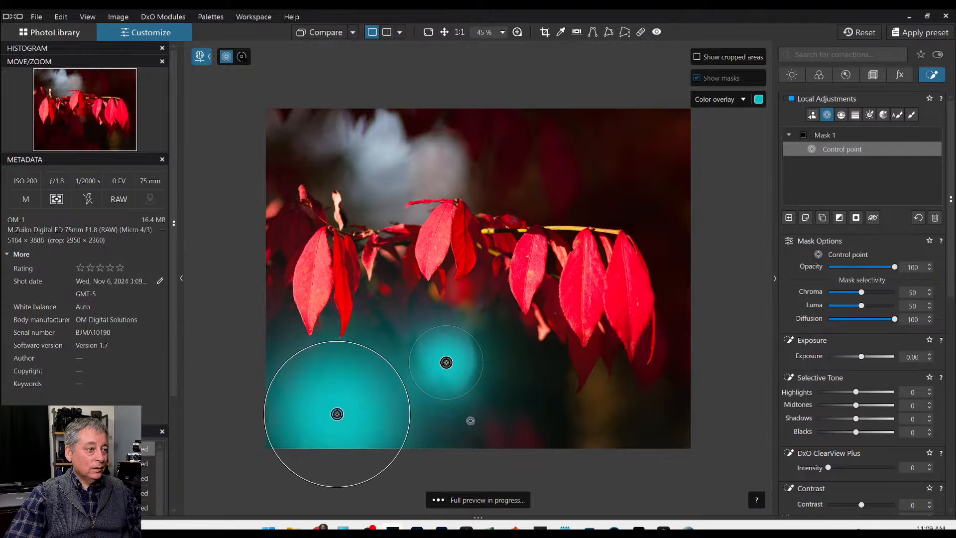
{"action": "left_click", "coordinate": [487, 428]}
{"action": "left_click", "coordinate": [559, 153]}
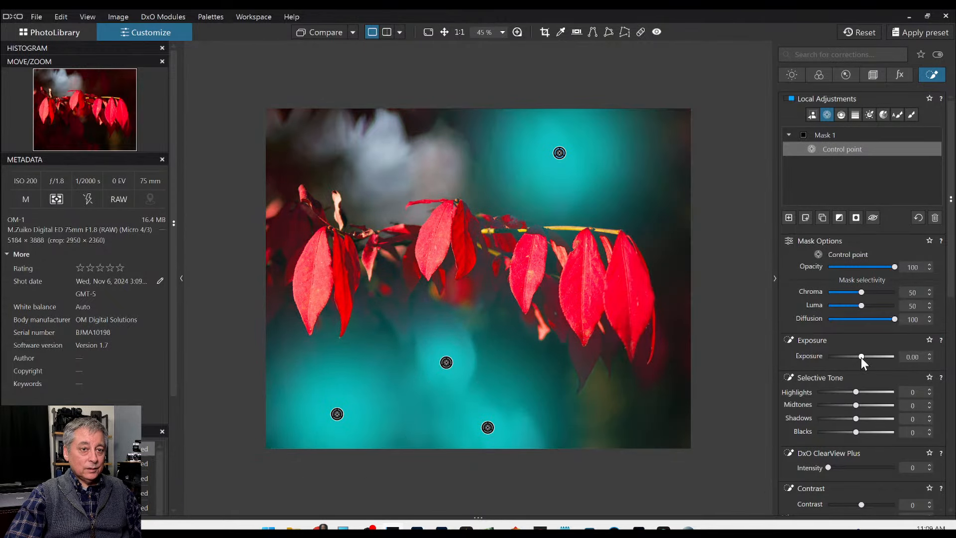
Step: Set the background mask's exposure to 0.91 and its DxO ClearView Plus intensity to 43
{"action": "left_click_drag", "start_coordinate": [861, 357], "coordinate": [862, 357]}
{"action": "scroll", "coordinate": [862, 357], "scroll_direction": "up", "scroll_amount": 1}
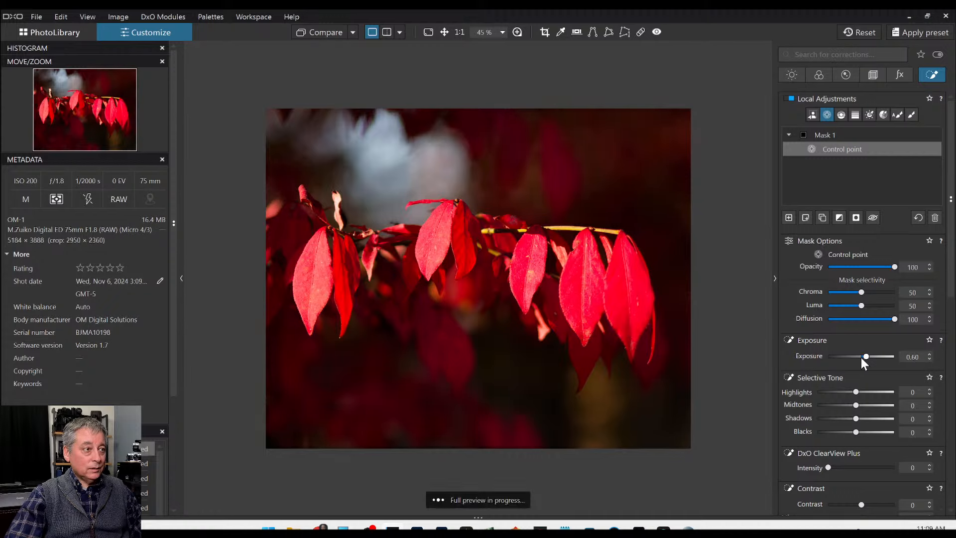
{"action": "left_click", "coordinate": [856, 468]}
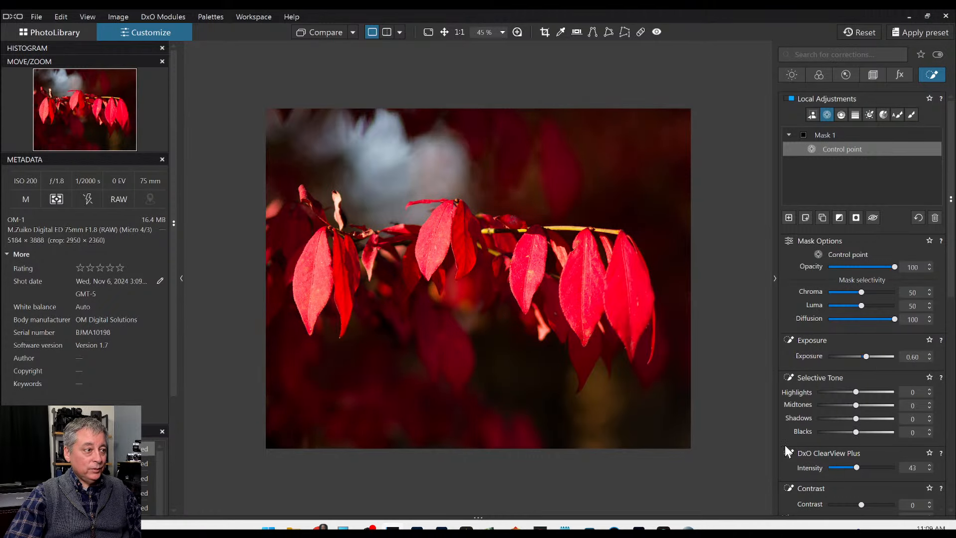
{"action": "scroll", "coordinate": [784, 428], "scroll_direction": "down", "scroll_amount": 3}
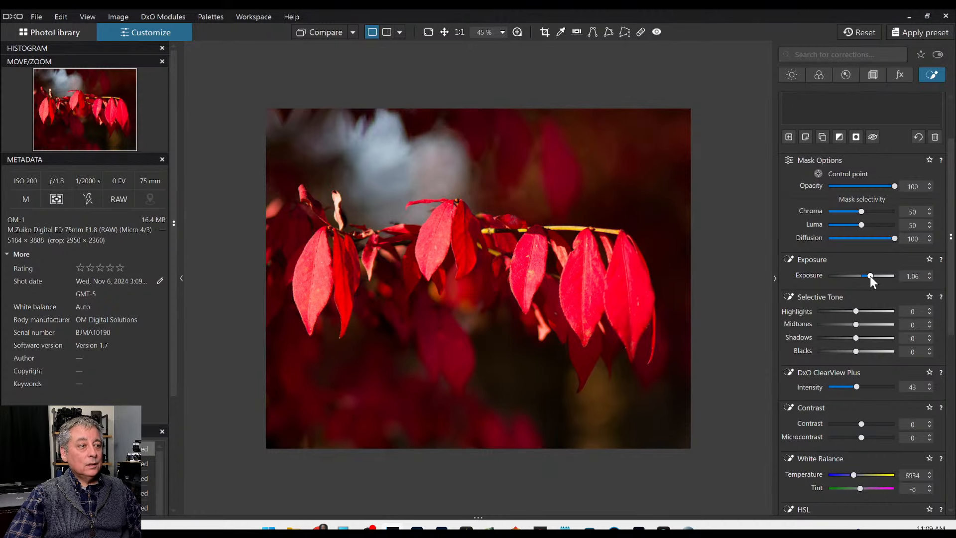
{"action": "scroll", "coordinate": [874, 373], "scroll_direction": "down", "scroll_amount": 5}
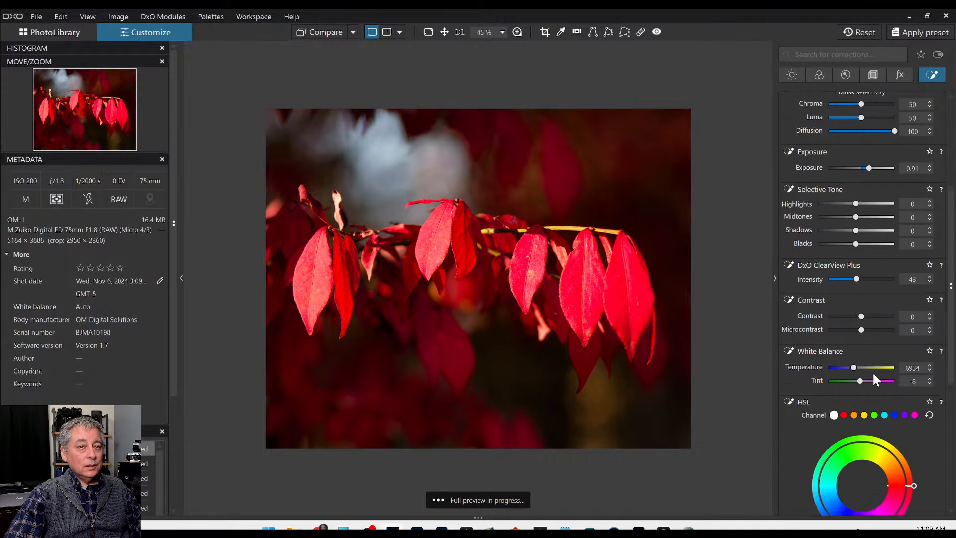
Step: Set the background mask's vibrancy to 19 and its blacks to -12
{"action": "left_click_drag", "start_coordinate": [861, 407], "coordinate": [867, 407]}
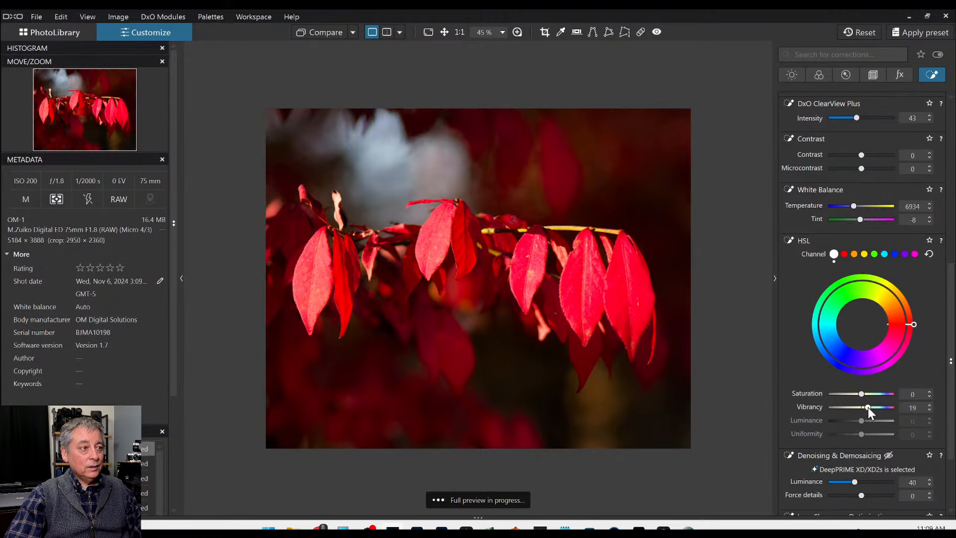
{"action": "scroll", "coordinate": [858, 300], "scroll_direction": "up", "scroll_amount": 3}
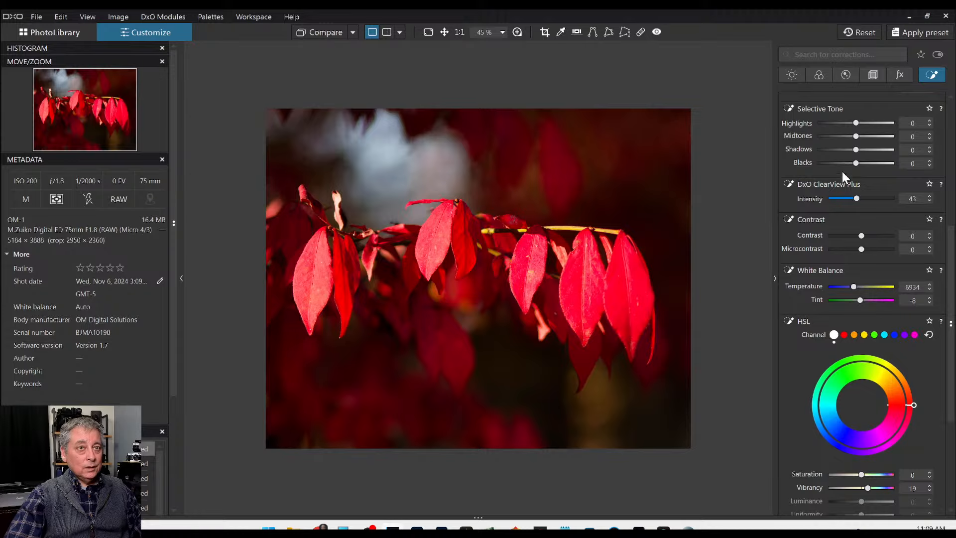
{"action": "left_click_drag", "start_coordinate": [843, 163], "coordinate": [850, 162]}
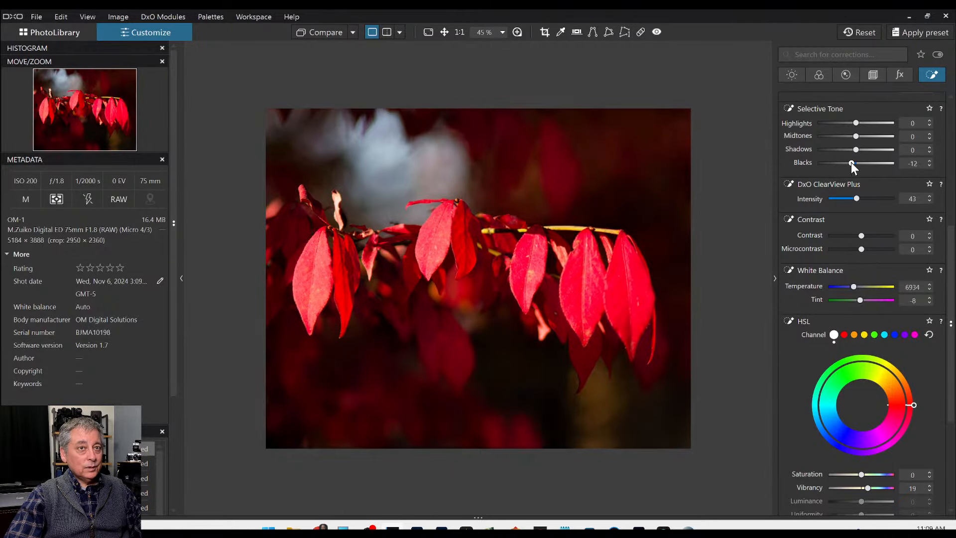
Step: Toggle the comparison view to check the red leaves photo with and without its corrections
{"action": "scroll", "coordinate": [844, 198], "scroll_direction": "up", "scroll_amount": 2}
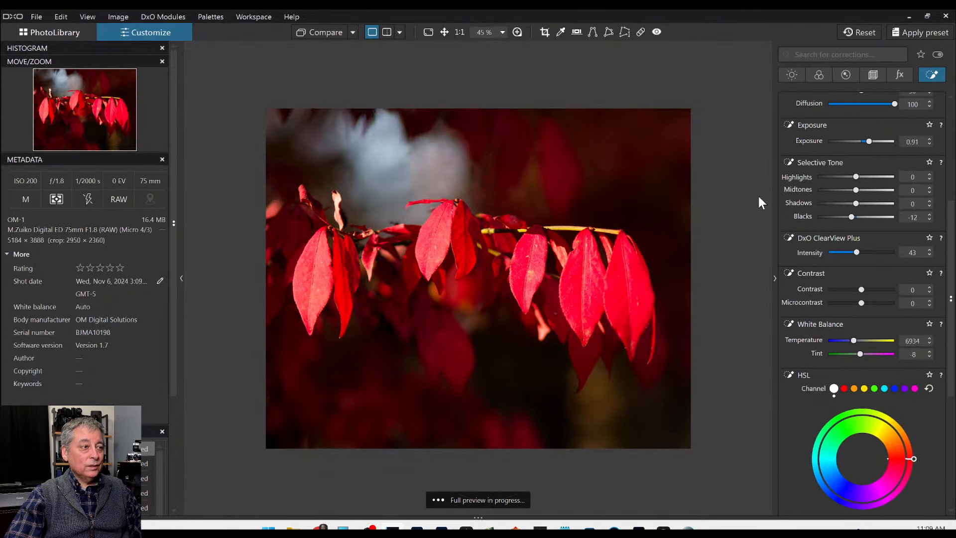
{"action": "left_click", "coordinate": [324, 33]}
{"action": "left_click", "coordinate": [324, 33]}
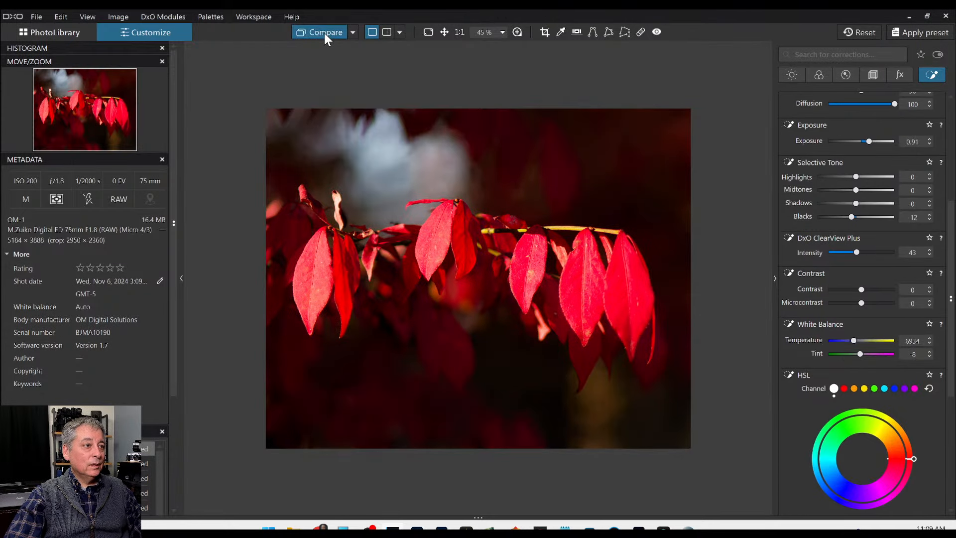
{"action": "left_click", "coordinate": [671, 133]}
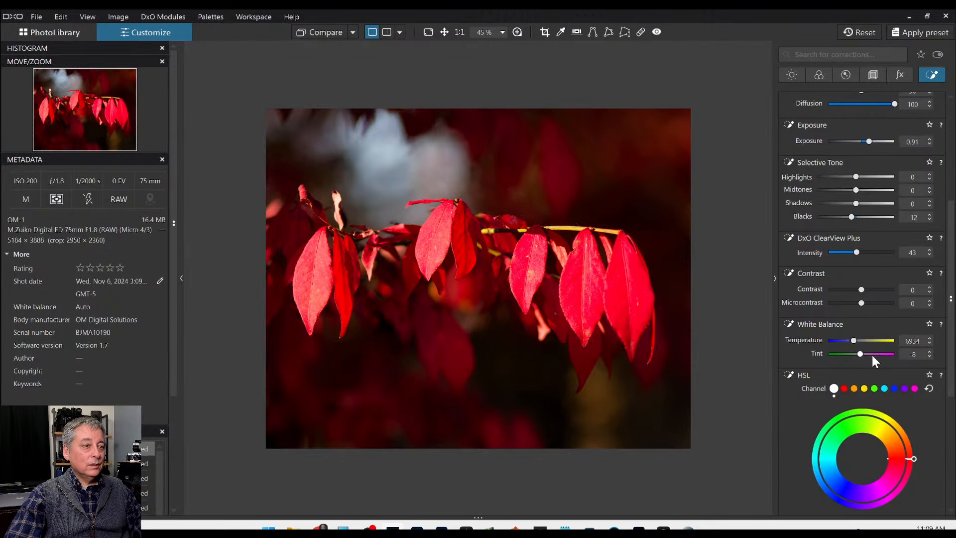
Step: Create a second local mask with a control point on the dark background in the photo's lower-right corner, with exposure 0.14 and vibrancy 62
{"action": "scroll", "coordinate": [867, 259], "scroll_direction": "up", "scroll_amount": 5}
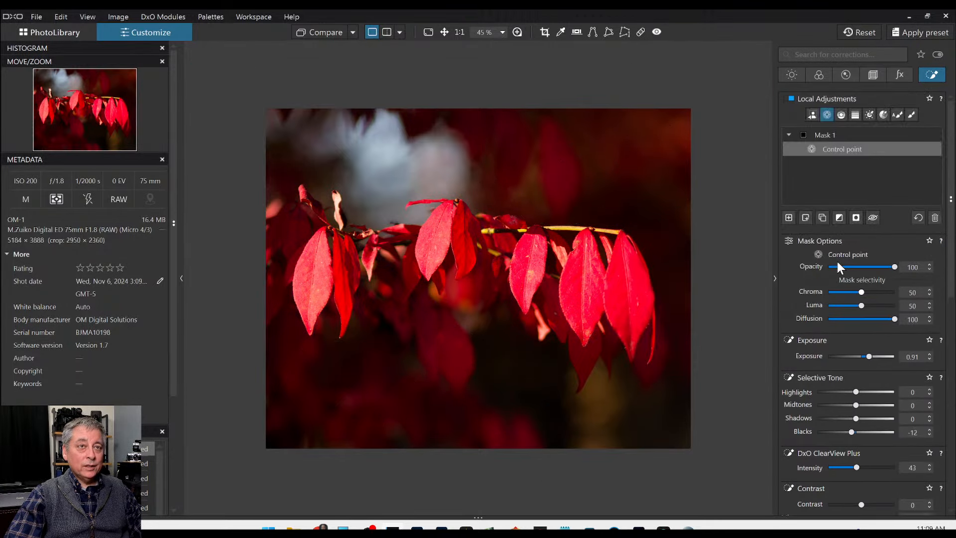
{"action": "left_click", "coordinate": [788, 217]}
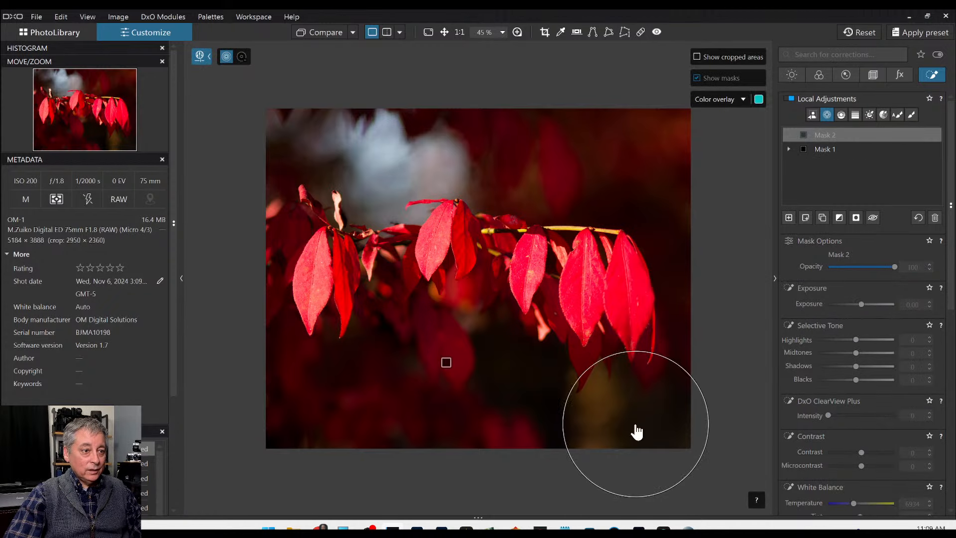
{"action": "left_click", "coordinate": [635, 424]}
{"action": "left_click_drag", "start_coordinate": [861, 356], "coordinate": [863, 355]}
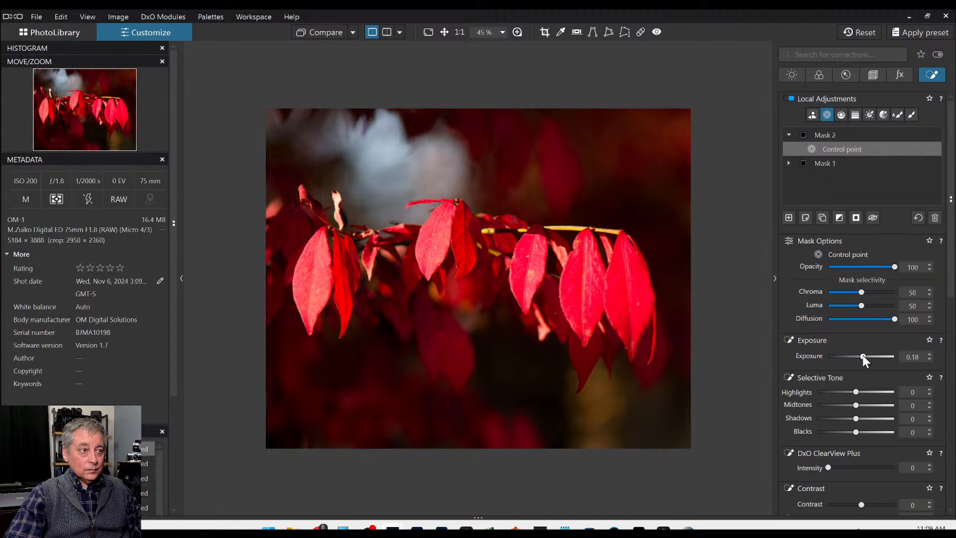
{"action": "scroll", "coordinate": [815, 386], "scroll_direction": "down", "scroll_amount": 2}
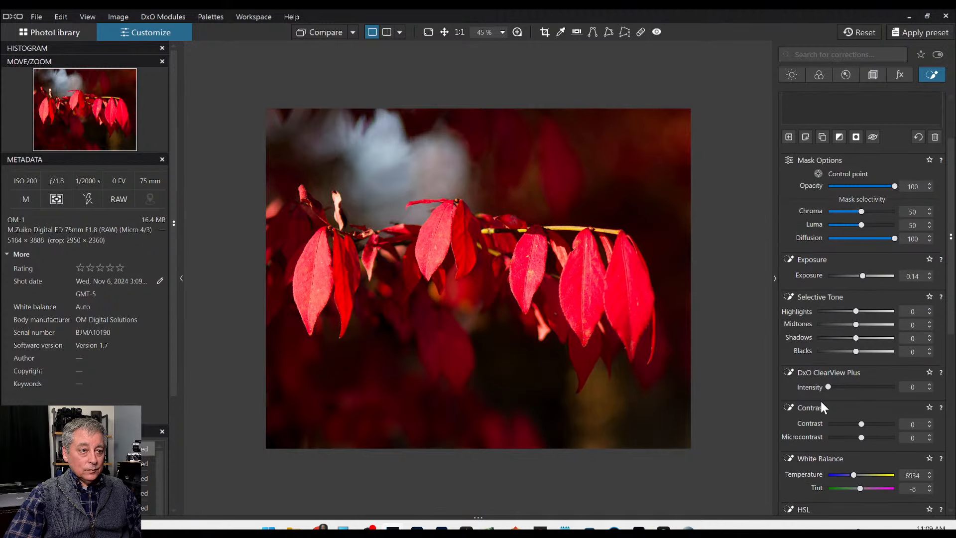
{"action": "scroll", "coordinate": [821, 401], "scroll_direction": "down", "scroll_amount": 6}
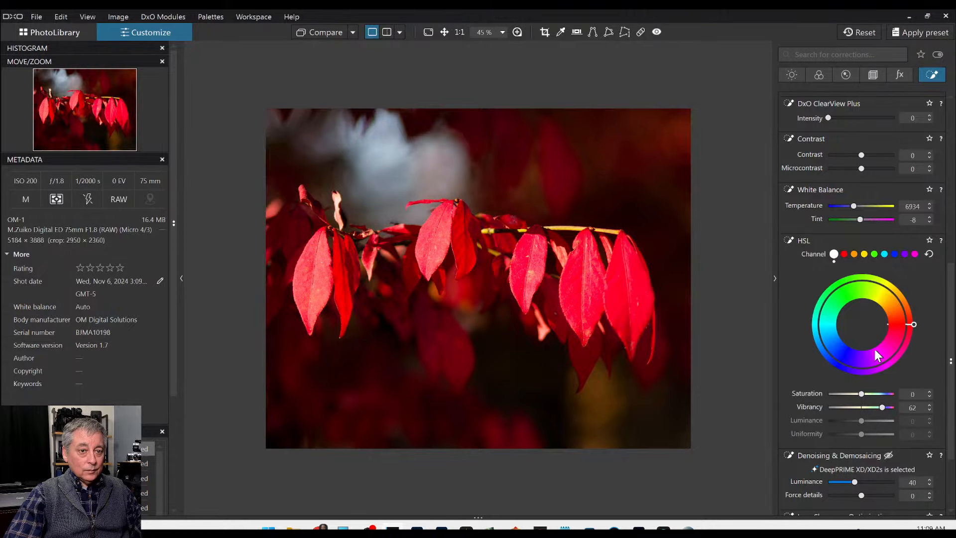
Step: Extend the corner mask's green HSL channel range slightly toward orange and set that channel's saturation to 14
{"action": "left_click", "coordinate": [872, 254]}
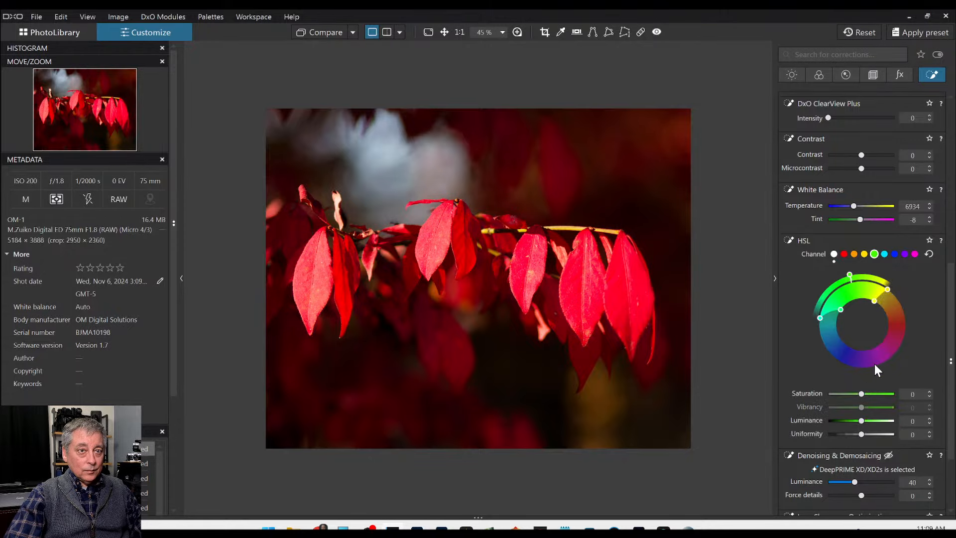
{"action": "left_click", "coordinate": [860, 394]}
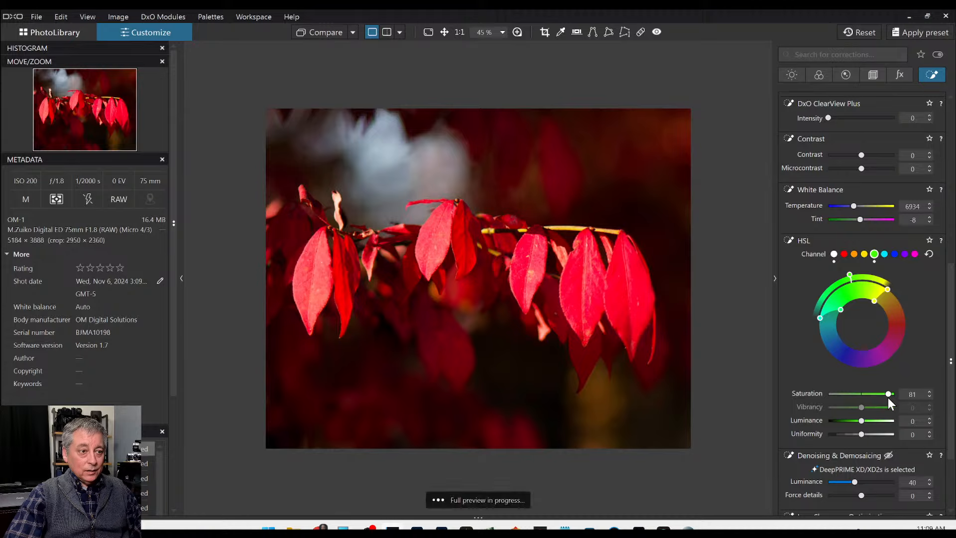
{"action": "left_click_drag", "start_coordinate": [875, 304], "coordinate": [883, 312]}
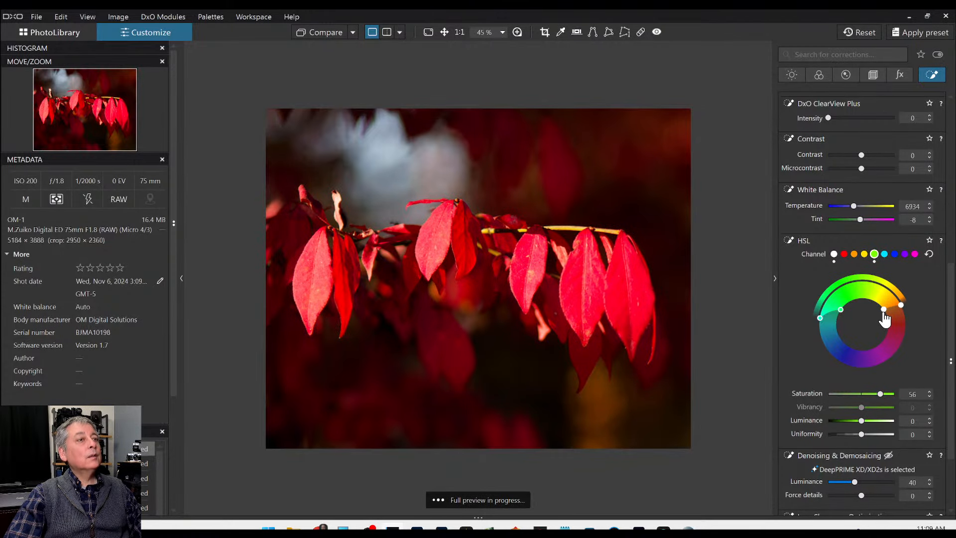
{"action": "left_click_drag", "start_coordinate": [883, 312], "coordinate": [880, 308]}
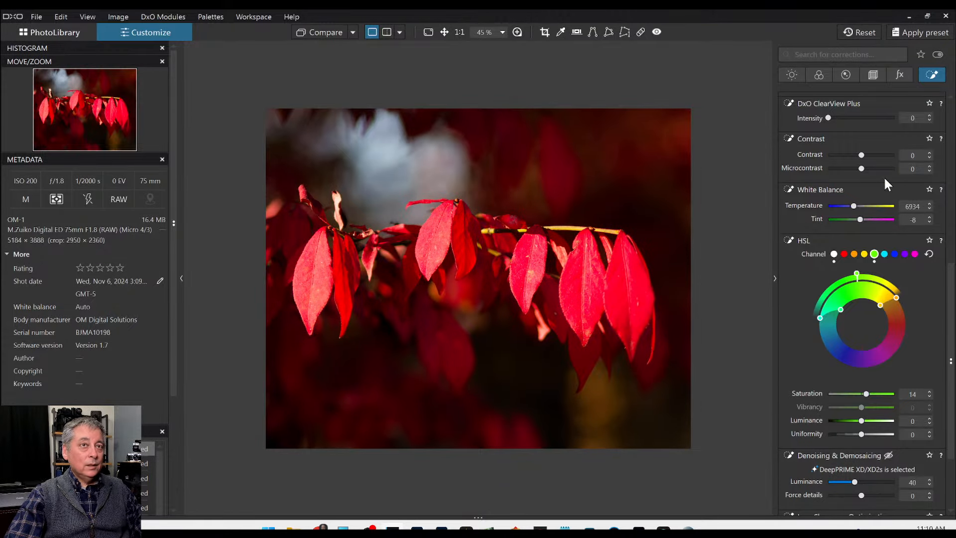
Step: Create a third local mask with a control point on the pale blue blurred area above the leaves
{"action": "scroll", "coordinate": [884, 180], "scroll_direction": "up", "scroll_amount": 7}
{"action": "left_click", "coordinate": [787, 218]}
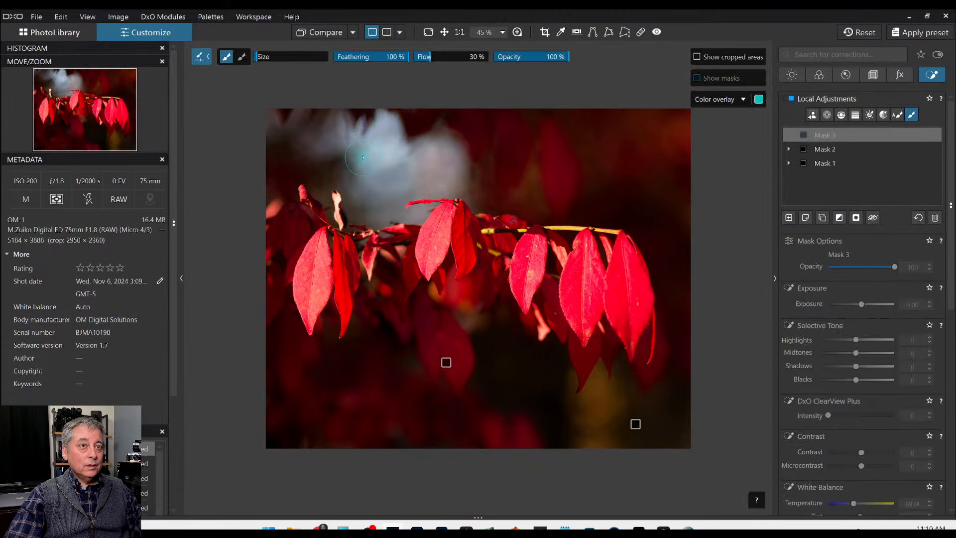
{"action": "left_click", "coordinate": [826, 115]}
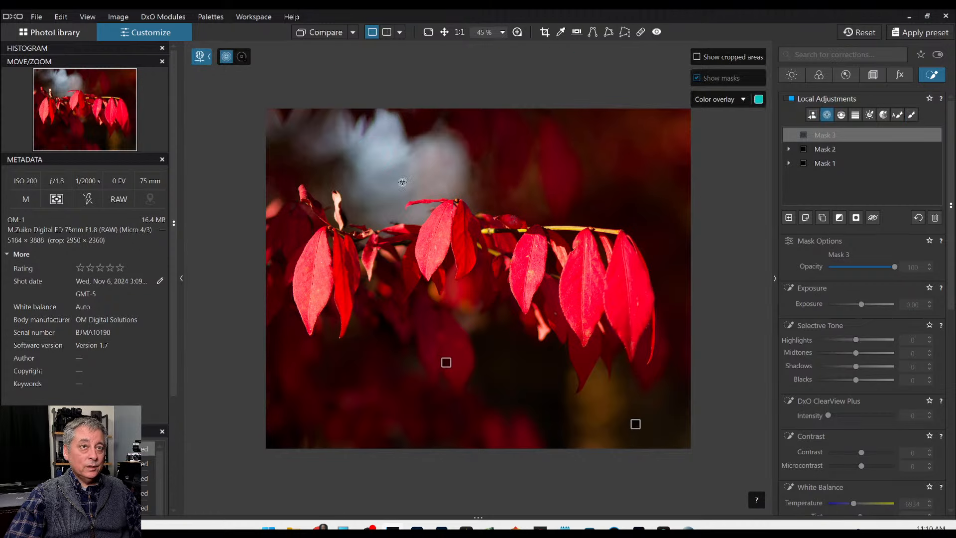
{"action": "left_click", "coordinate": [387, 161]}
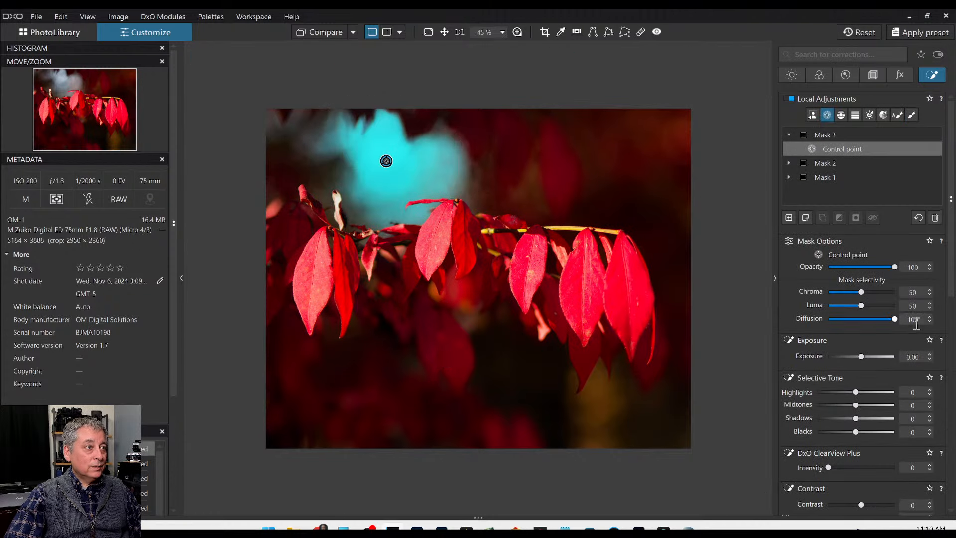
Step: Cool the pale blue area's mask by setting its white balance temperature to 5534
{"action": "scroll", "coordinate": [876, 369], "scroll_direction": "down", "scroll_amount": 2}
{"action": "scroll", "coordinate": [873, 381], "scroll_direction": "down", "scroll_amount": 3}
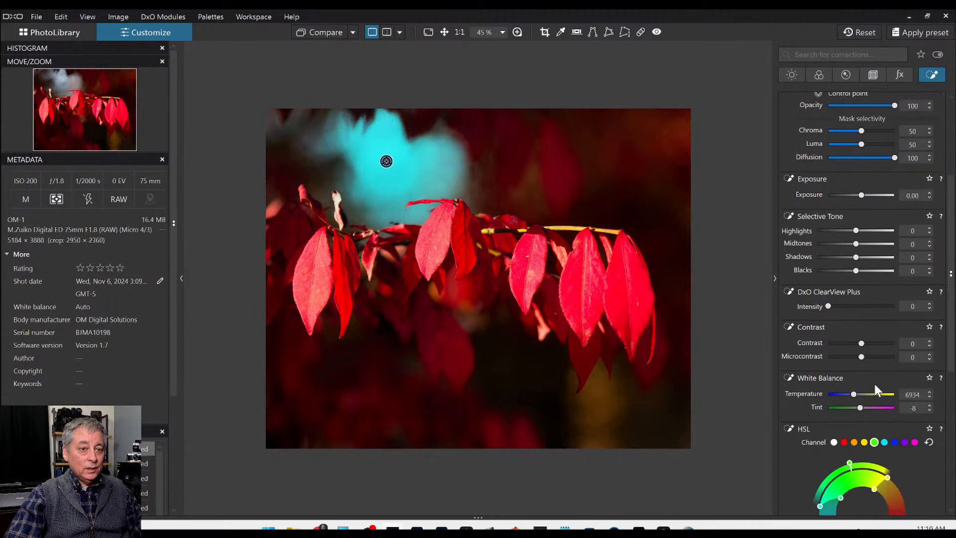
{"action": "left_click", "coordinate": [833, 362]}
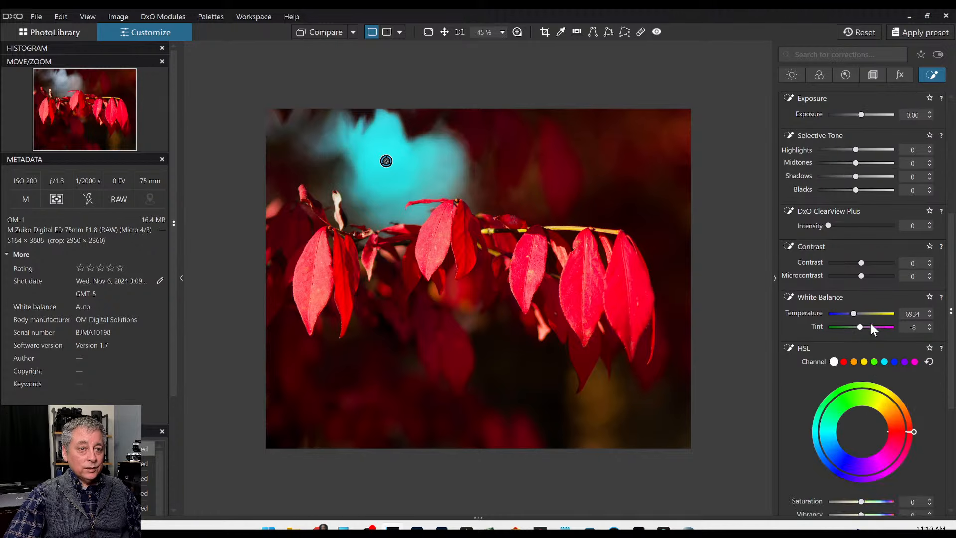
{"action": "left_click_drag", "start_coordinate": [853, 315], "coordinate": [852, 315]}
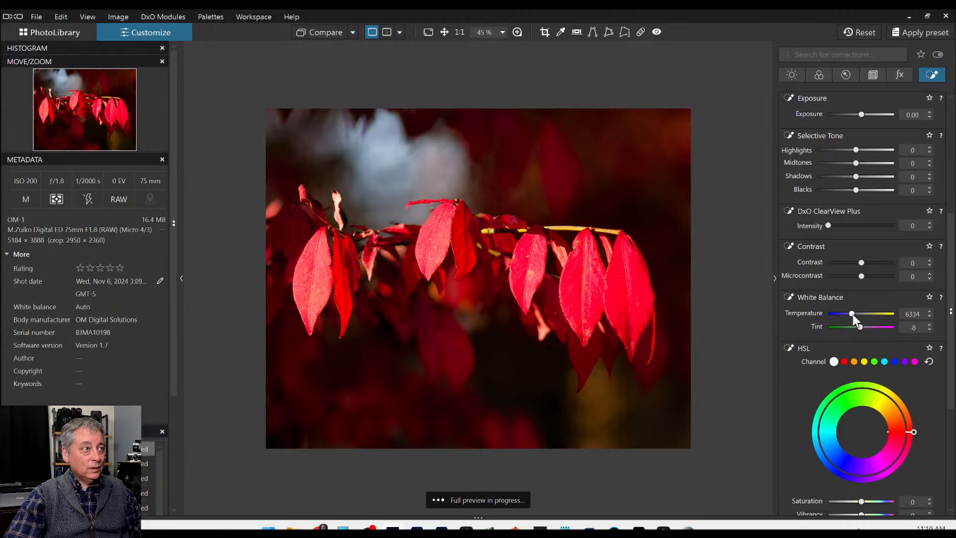
{"action": "scroll", "coordinate": [852, 314], "scroll_direction": "down", "scroll_amount": 3}
{"action": "scroll", "coordinate": [852, 315], "scroll_direction": "down", "scroll_amount": 1}
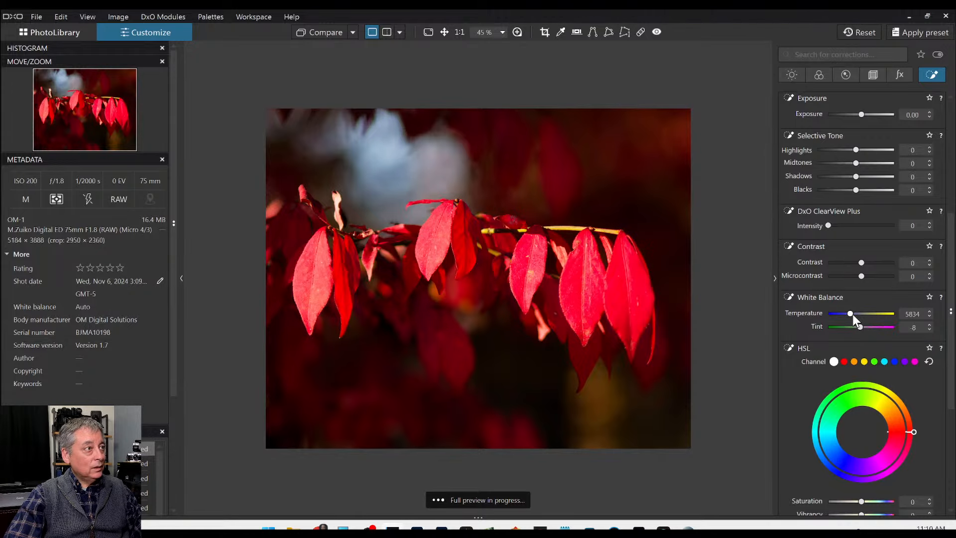
{"action": "scroll", "coordinate": [852, 314], "scroll_direction": "down", "scroll_amount": 1}
{"action": "scroll", "coordinate": [853, 315], "scroll_direction": "down", "scroll_amount": 1}
{"action": "scroll", "coordinate": [862, 372], "scroll_direction": "down", "scroll_amount": 2}
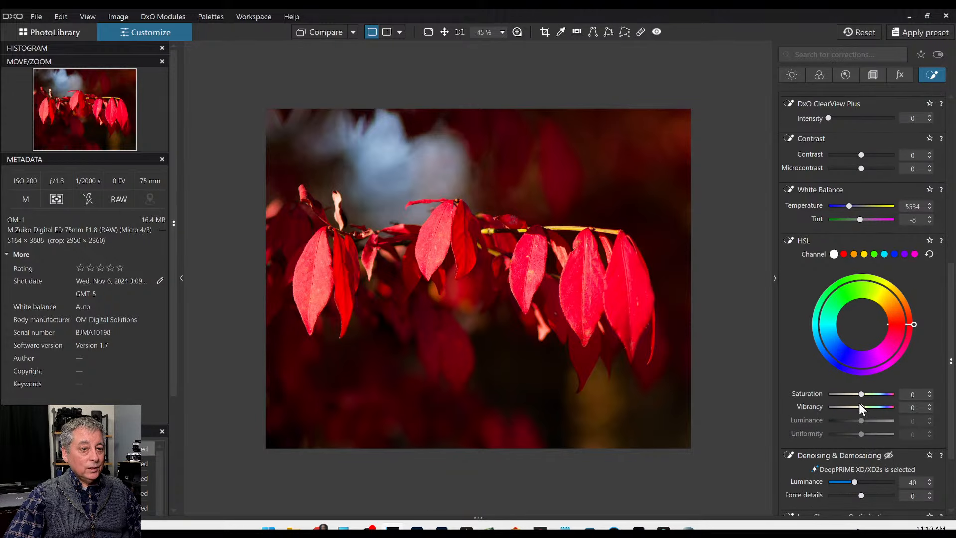
Step: Try a DxO ClearView Plus intensity of 53 on the pale blue area's mask and return it to 0
{"action": "scroll", "coordinate": [859, 402], "scroll_direction": "down", "scroll_amount": 1}
{"action": "scroll", "coordinate": [865, 440], "scroll_direction": "up", "scroll_amount": 2}
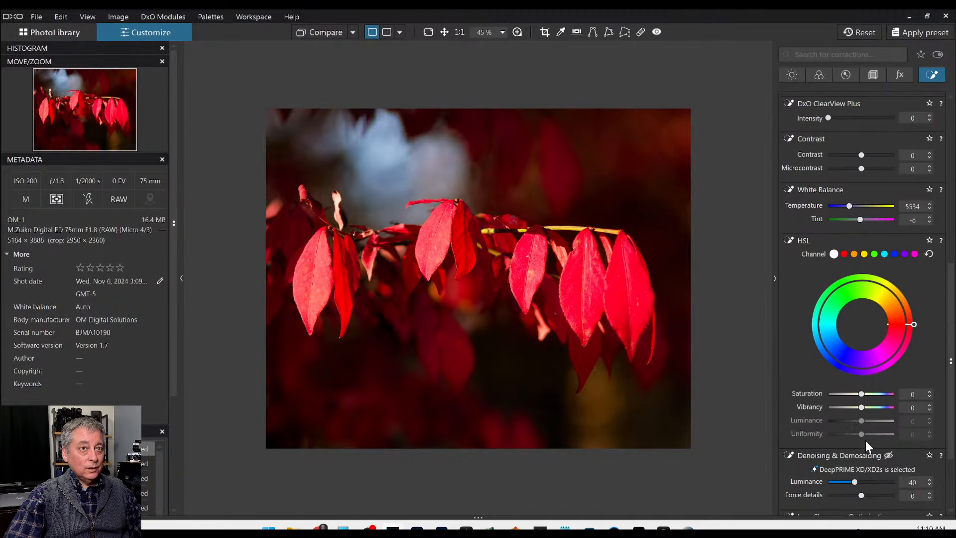
{"action": "left_click", "coordinate": [862, 144]}
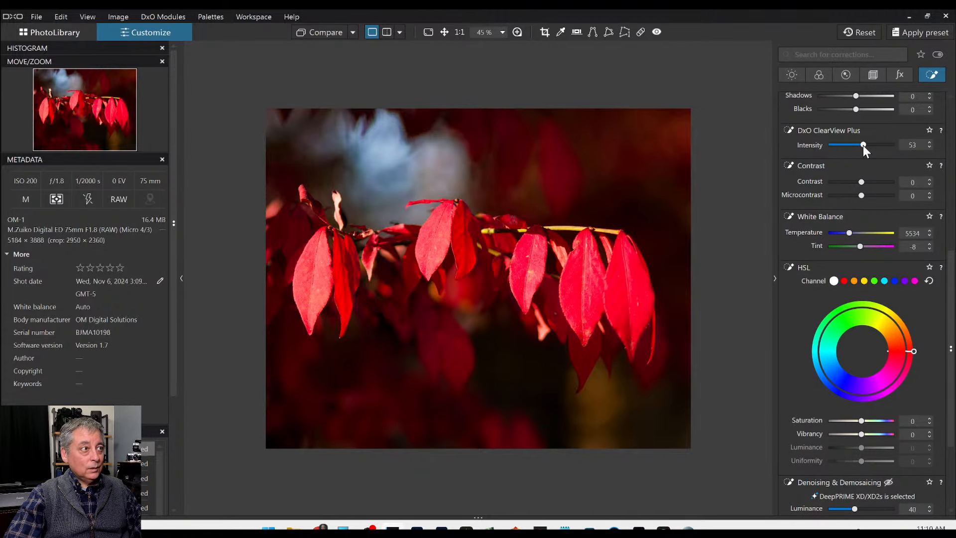
{"action": "left_click_drag", "start_coordinate": [862, 145], "coordinate": [832, 145]}
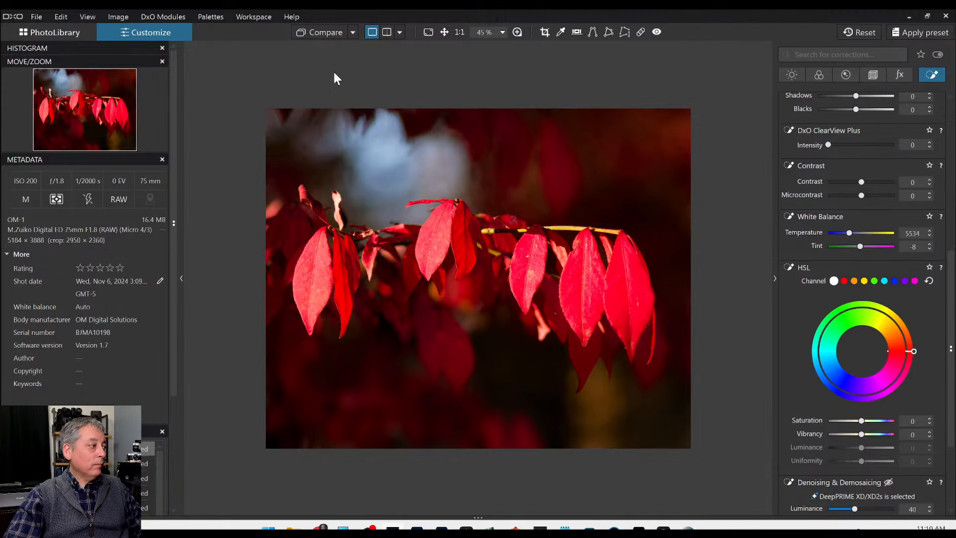
Step: Compare the original and edited red leaves photo side by side, left and right, with the side palettes hidden
{"action": "left_click", "coordinate": [400, 33]}
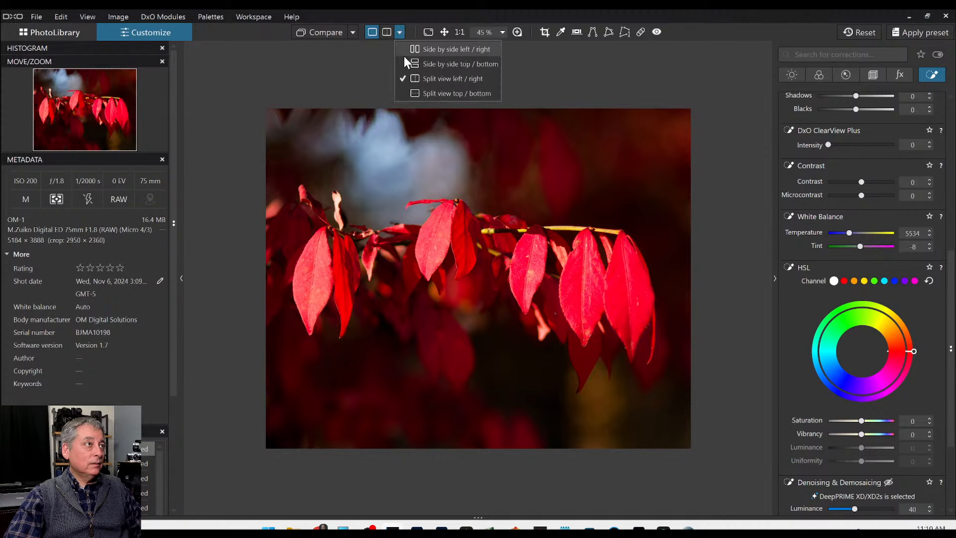
{"action": "left_click", "coordinate": [413, 49]}
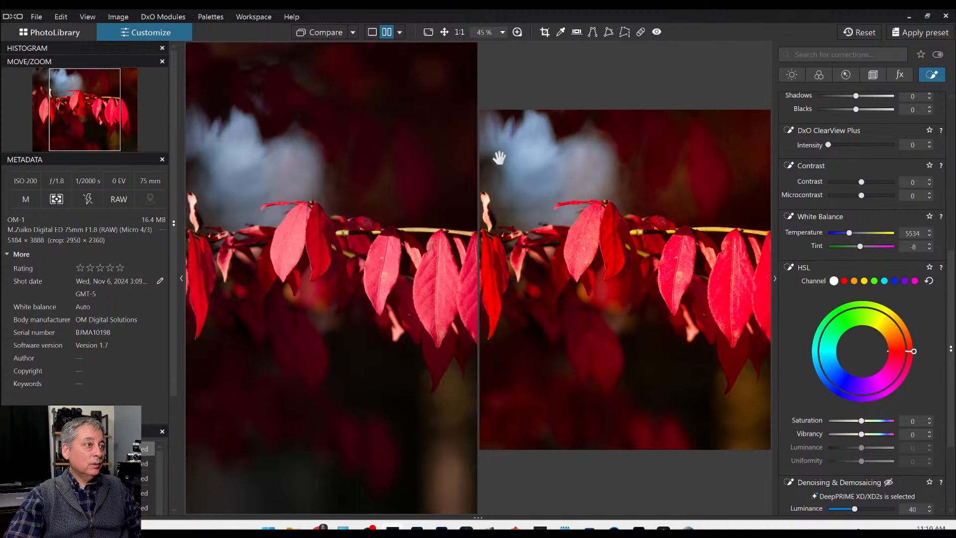
{"action": "key", "text": "F9"}
{"action": "scroll", "coordinate": [405, 203], "scroll_direction": "down", "scroll_amount": 4}
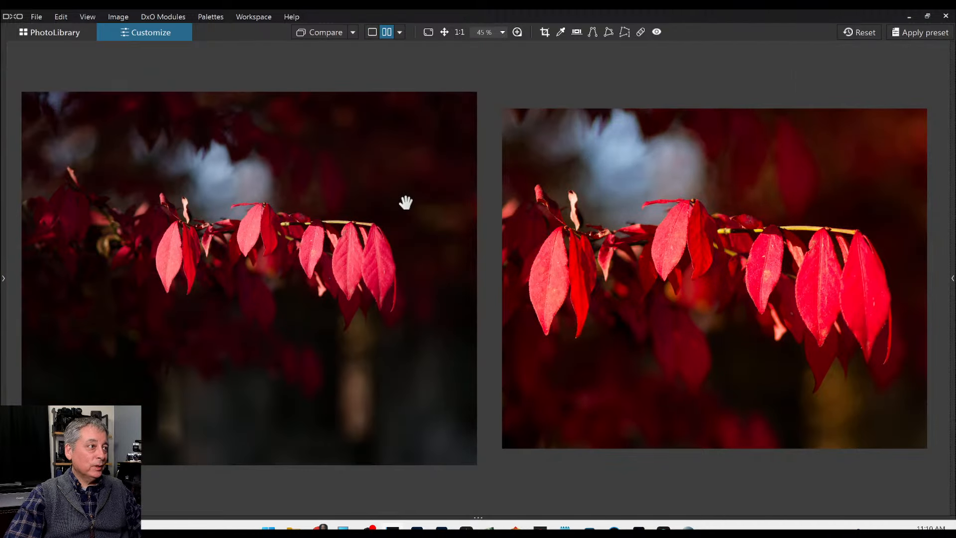
{"action": "scroll", "coordinate": [651, 258], "scroll_direction": "down", "scroll_amount": 1}
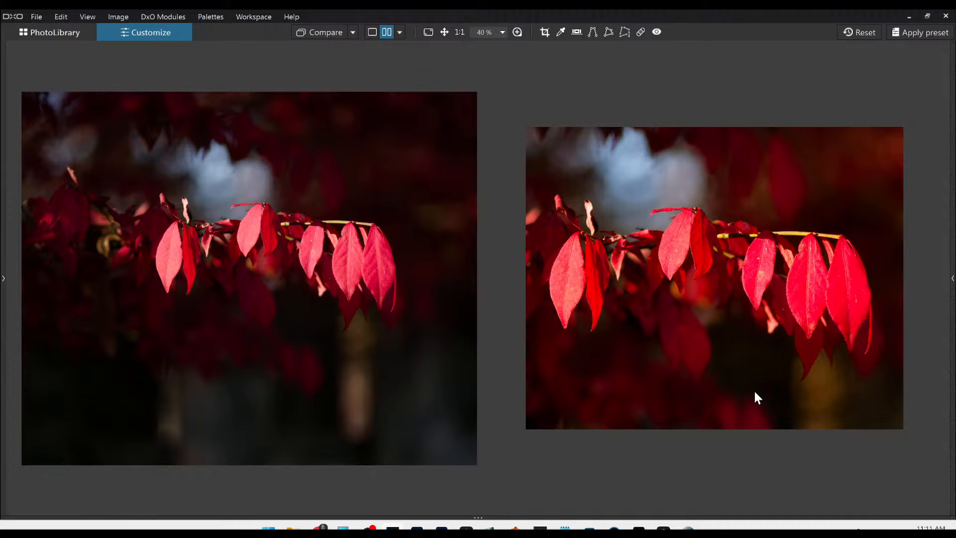
{"action": "scroll", "coordinate": [755, 394], "scroll_direction": "up", "scroll_amount": 1}
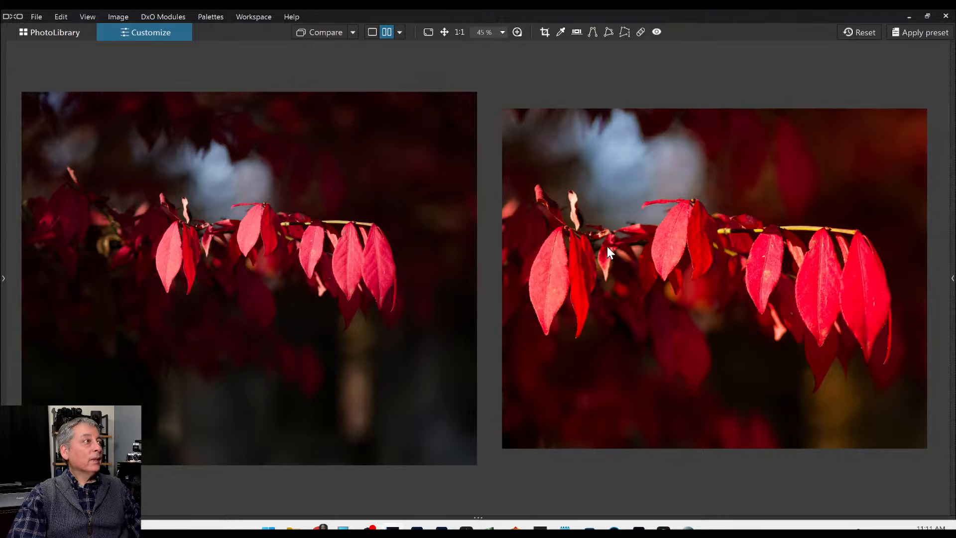
Step: Select the brown bird RAW photo in the library and display it whole in single-image view with the filmstrip collapsed
{"action": "left_click", "coordinate": [64, 35]}
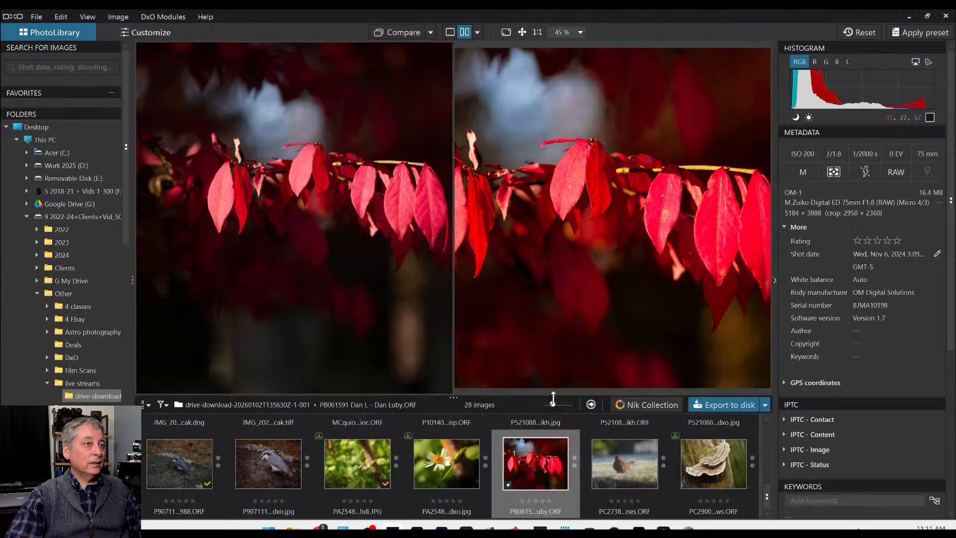
{"action": "left_click", "coordinate": [620, 475]}
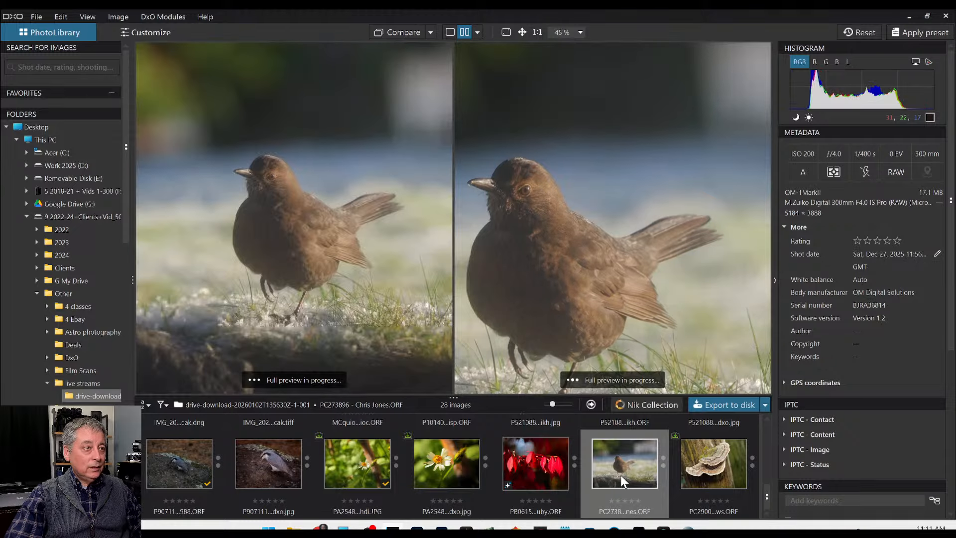
{"action": "left_click", "coordinate": [448, 33]}
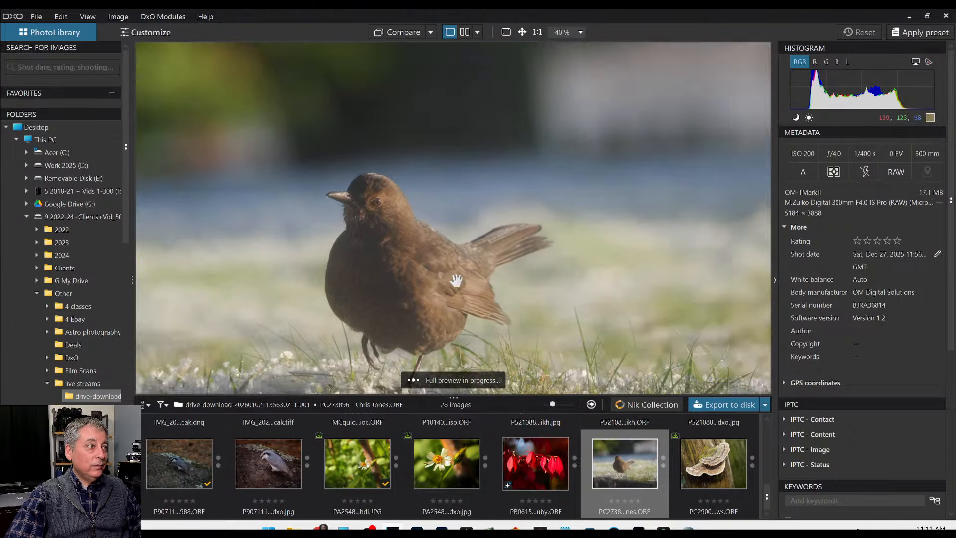
{"action": "scroll", "coordinate": [529, 339], "scroll_direction": "down", "scroll_amount": 2}
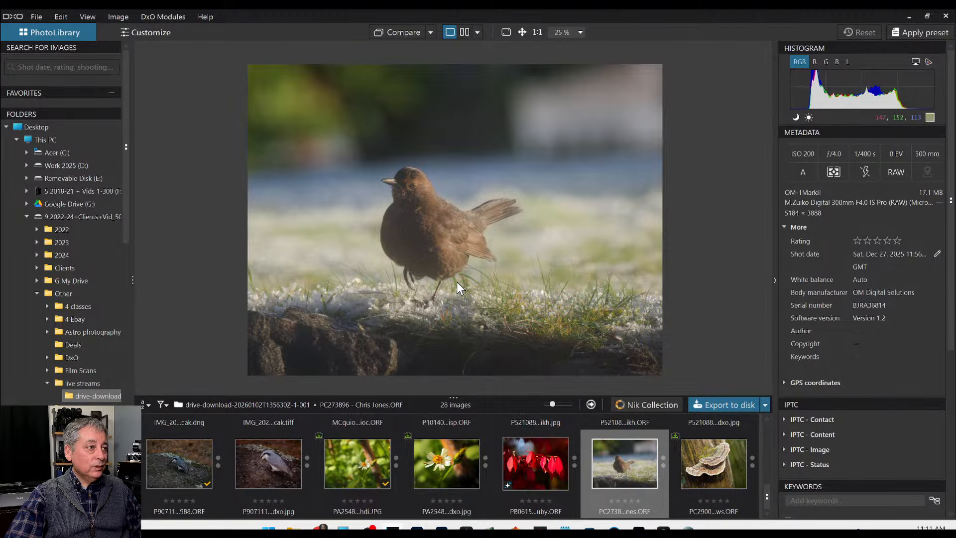
{"action": "key", "text": "F9"}
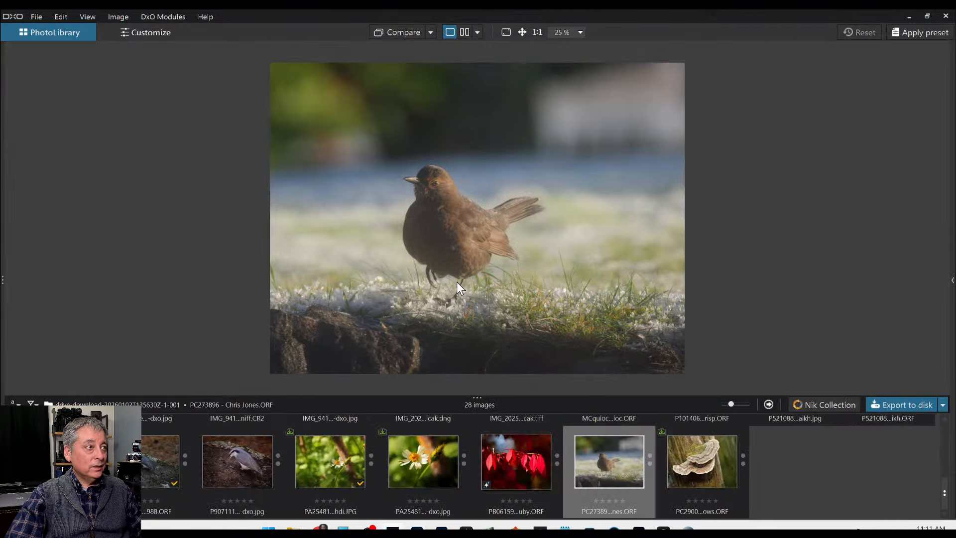
{"action": "key", "text": "F9"}
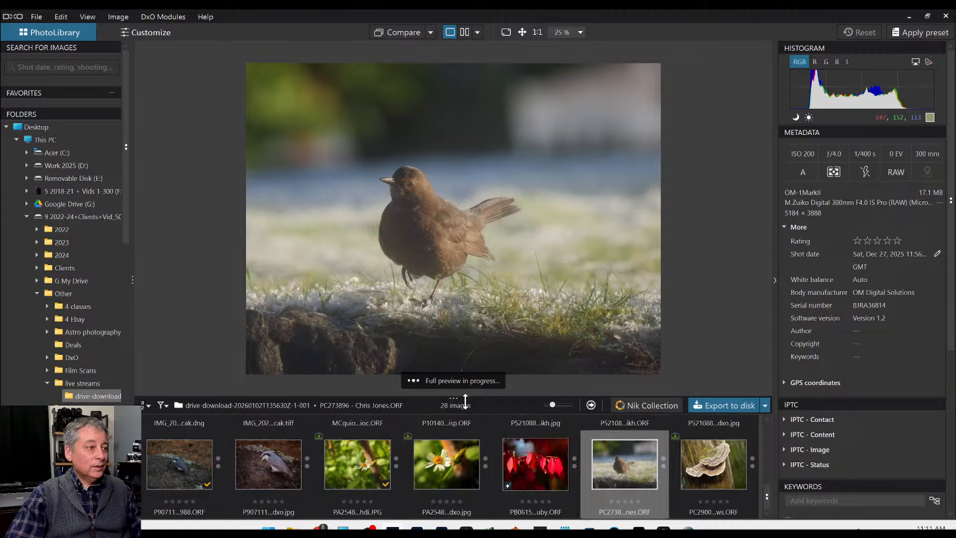
{"action": "left_click_drag", "start_coordinate": [465, 400], "coordinate": [465, 518]}
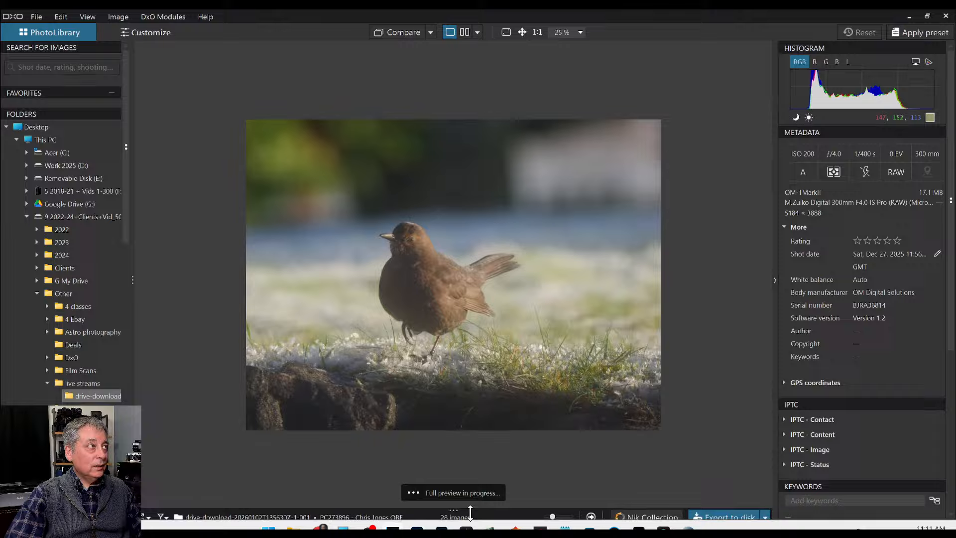
Step: Bring the bird photo into Customize mode and apply the plain 0000 default preset without a crop or X-Trans variant
{"action": "left_click", "coordinate": [160, 38]}
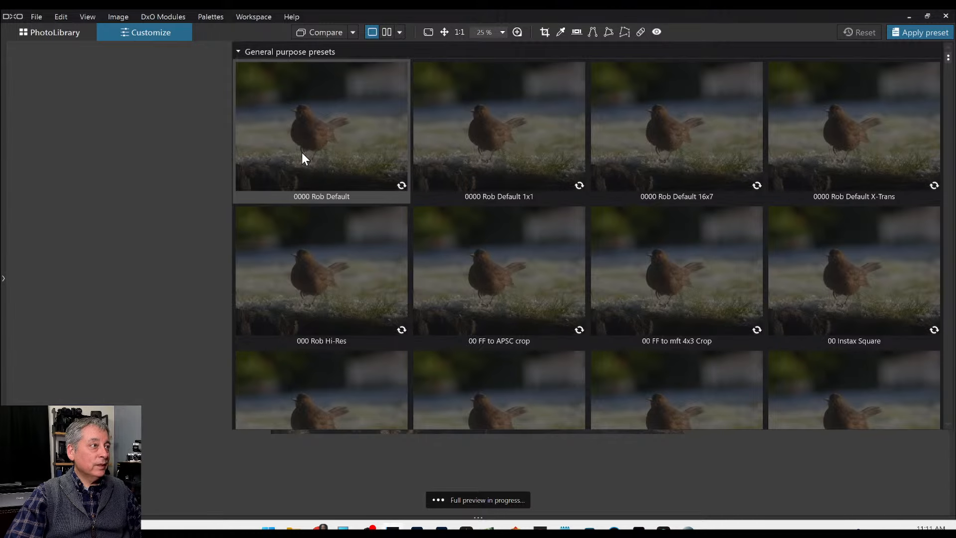
{"action": "left_click", "coordinate": [302, 152]}
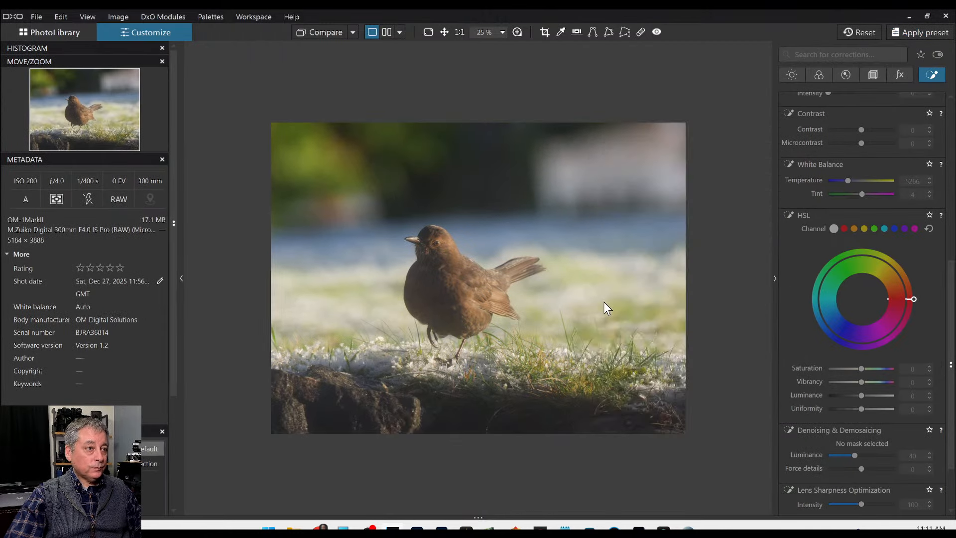
{"action": "scroll", "coordinate": [536, 300], "scroll_direction": "up", "scroll_amount": 2}
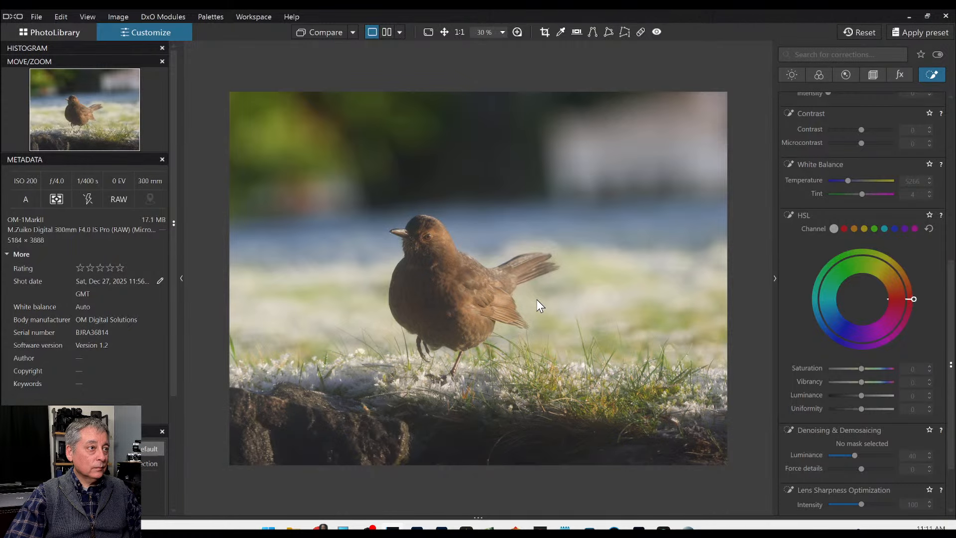
Step: Crop the bird photo to a 1 × 1 square of about 3263 × 3263 px, trimming background above the bird
{"action": "left_click", "coordinate": [866, 86]}
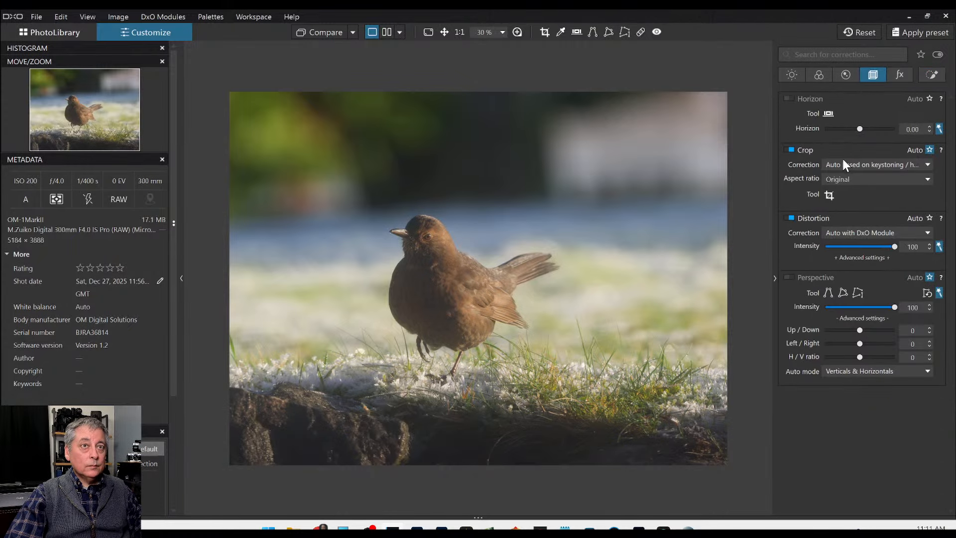
{"action": "left_click", "coordinate": [843, 179]}
{"action": "left_click", "coordinate": [840, 212]}
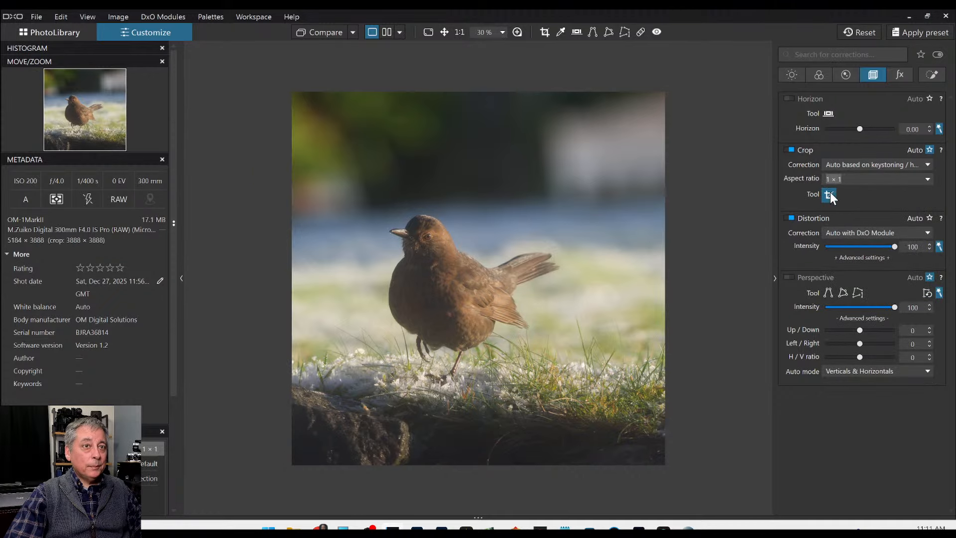
{"action": "left_click", "coordinate": [830, 195]}
{"action": "left_click_drag", "start_coordinate": [561, 216], "coordinate": [527, 220]}
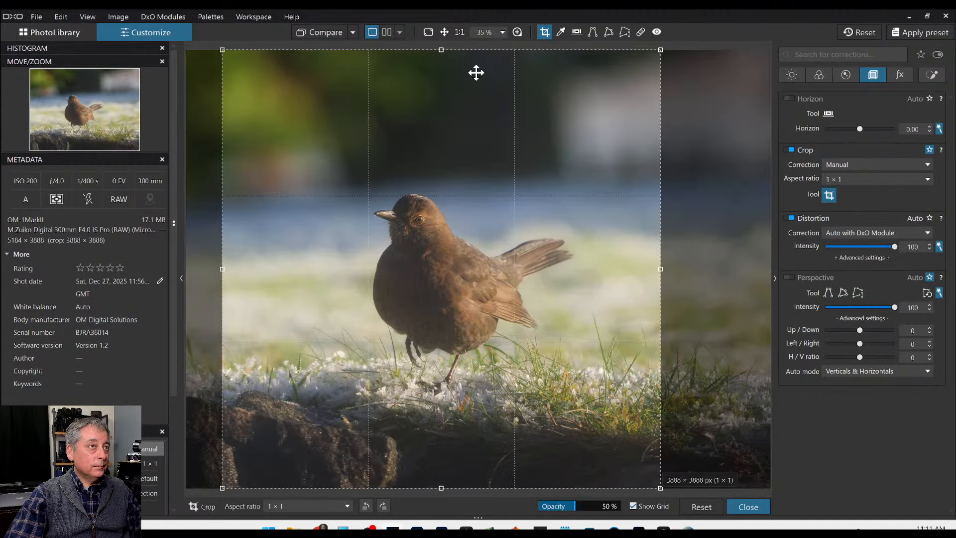
{"action": "left_click_drag", "start_coordinate": [442, 51], "coordinate": [431, 121]}
{"action": "key", "text": "Return"}
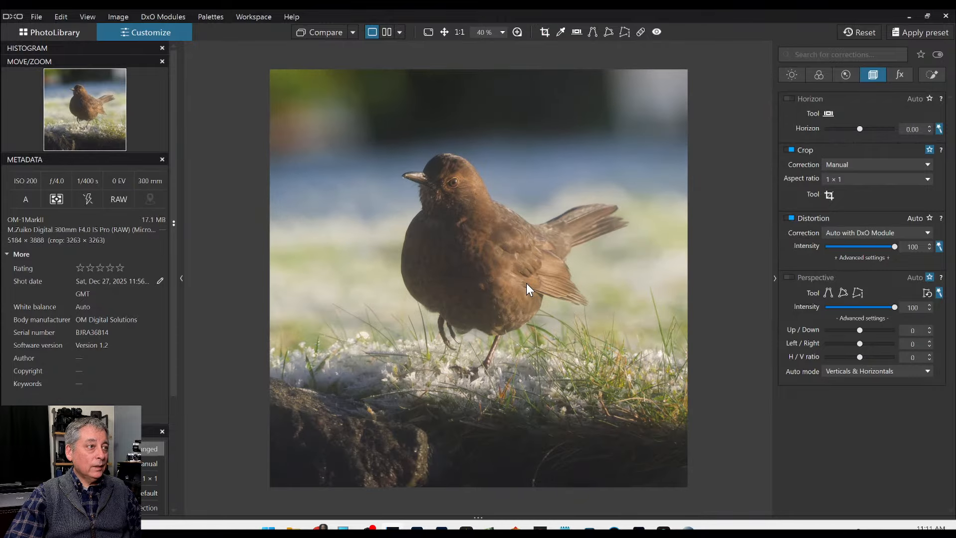
Step: Turn on DxO ClearView Plus for the whole bird photo at intensity 50
{"action": "left_click", "coordinate": [792, 76]}
{"action": "left_click", "coordinate": [788, 288]}
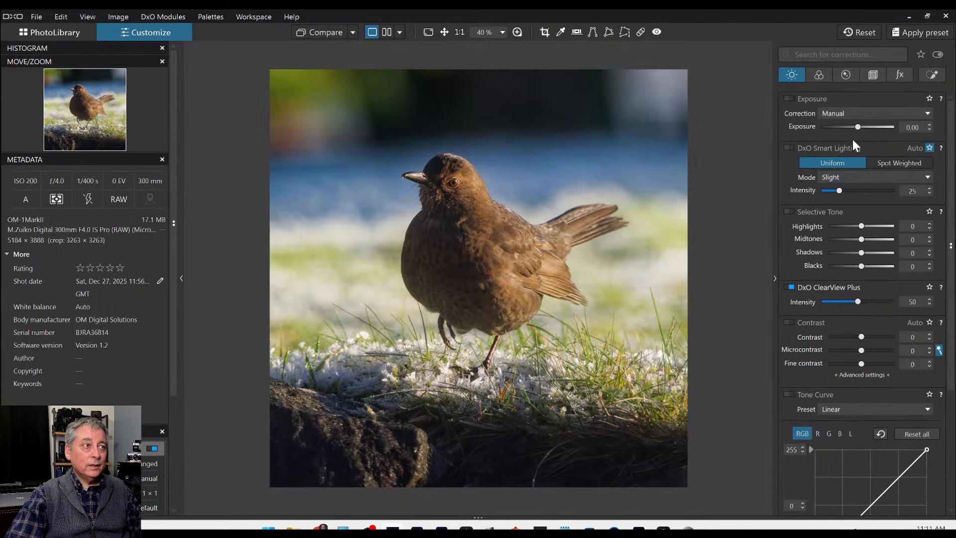
Step: Add a local control point near the bird's eye and shrink its radius to cover just the head
{"action": "left_click", "coordinate": [932, 75]}
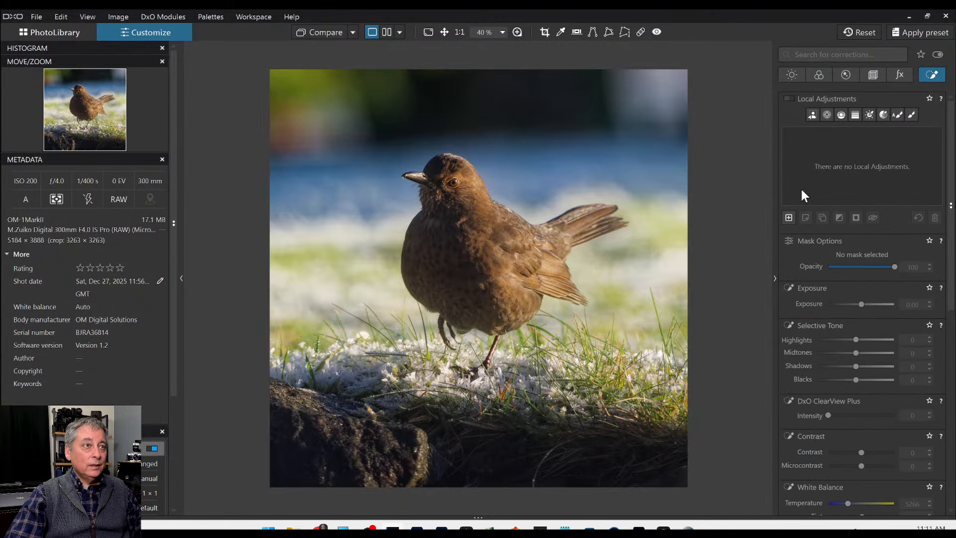
{"action": "left_click", "coordinate": [826, 114]}
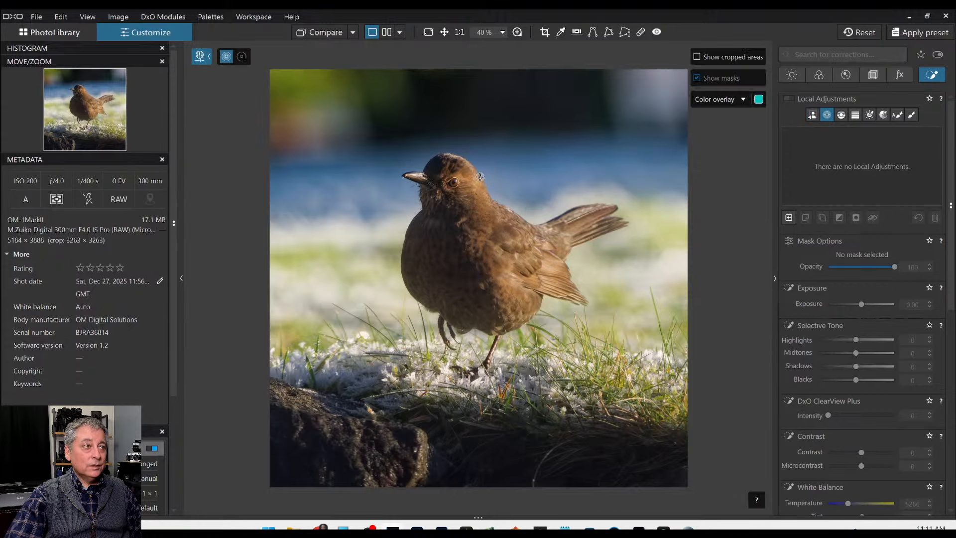
{"action": "scroll", "coordinate": [450, 176], "scroll_direction": "up", "scroll_amount": 3}
{"action": "left_click", "coordinate": [446, 167]}
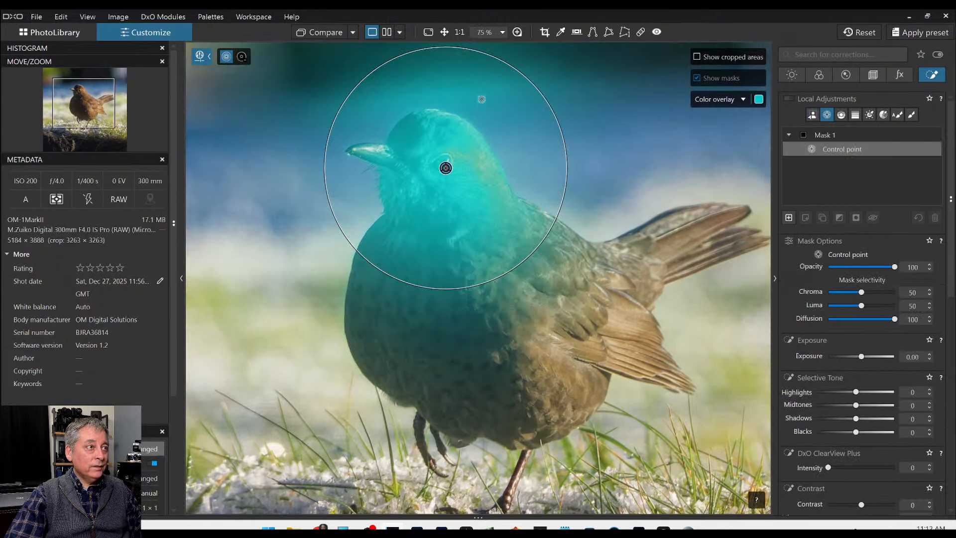
{"action": "left_click_drag", "start_coordinate": [504, 64], "coordinate": [461, 139]}
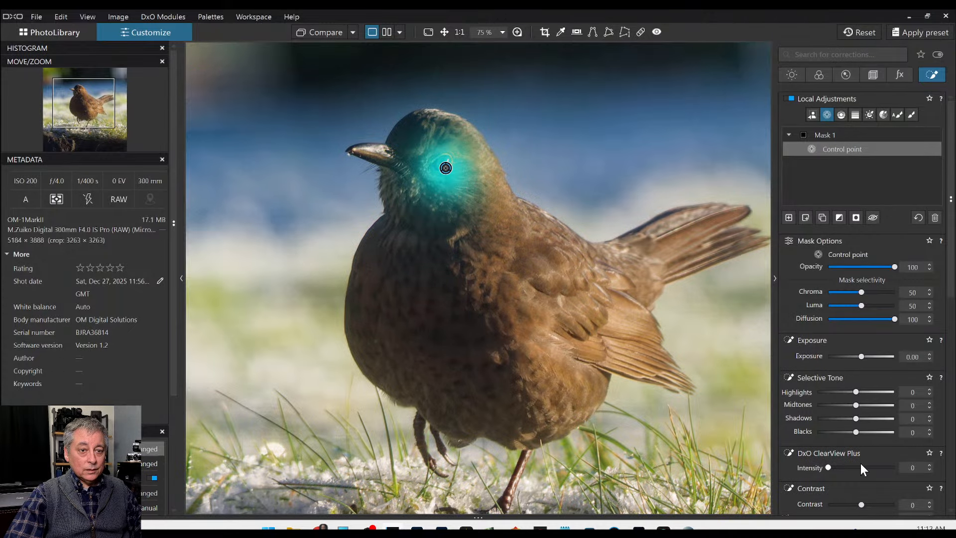
Step: Set the head mask's DxO ClearView Plus intensity to 51, Microcontrast to 67 and Shadows to 27
{"action": "left_click_drag", "start_coordinate": [828, 467], "coordinate": [861, 468]}
{"action": "scroll", "coordinate": [798, 434], "scroll_direction": "down", "scroll_amount": 3}
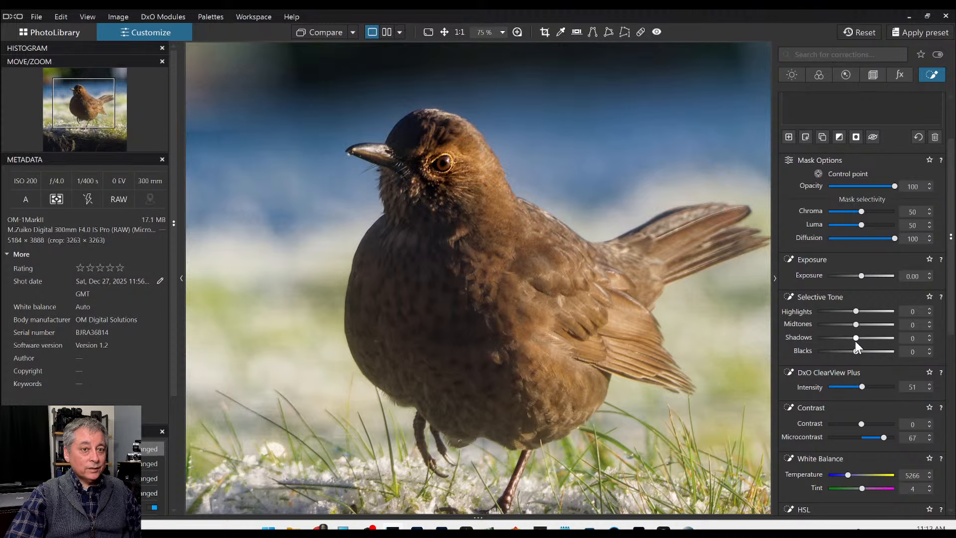
{"action": "left_click_drag", "start_coordinate": [855, 339], "coordinate": [861, 338]}
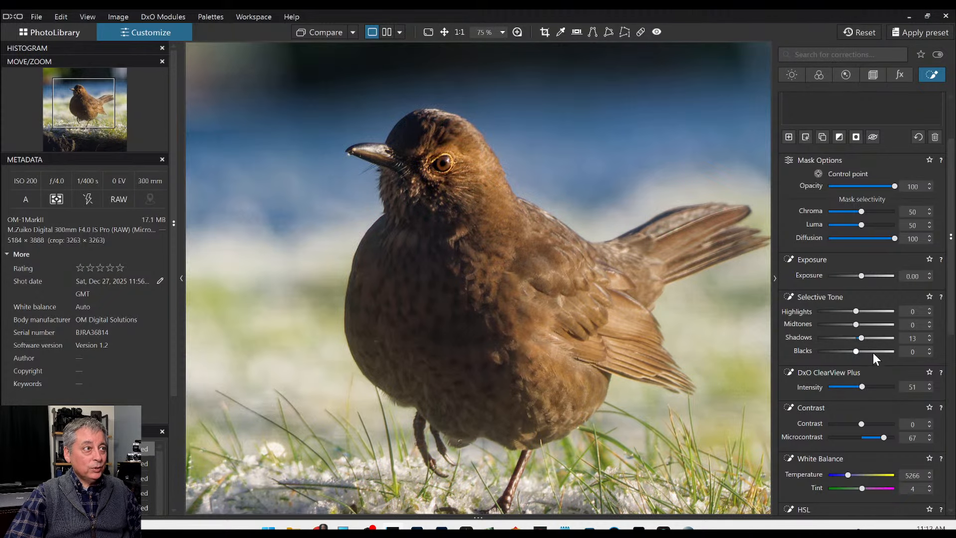
{"action": "left_click_drag", "start_coordinate": [861, 337], "coordinate": [867, 338]}
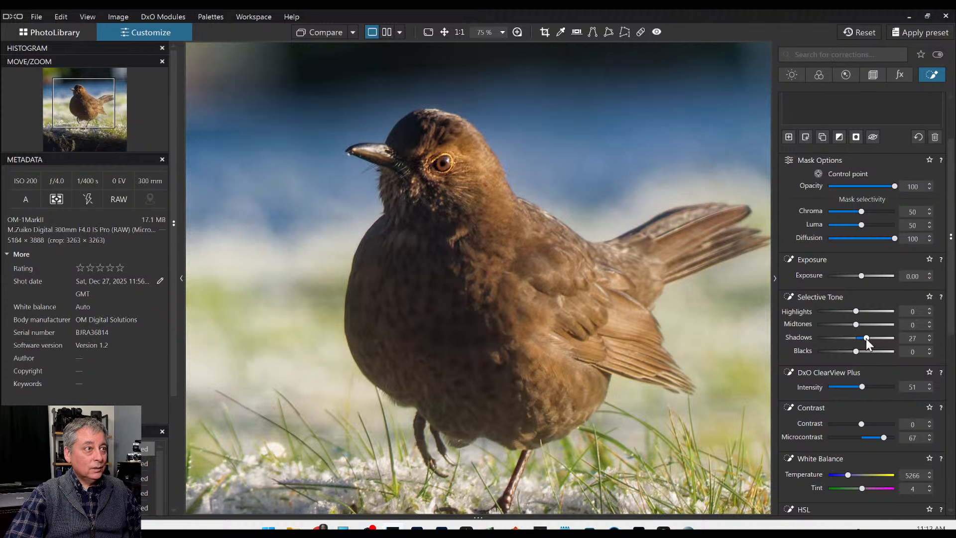
{"action": "scroll", "coordinate": [596, 300], "scroll_direction": "down", "scroll_amount": 2}
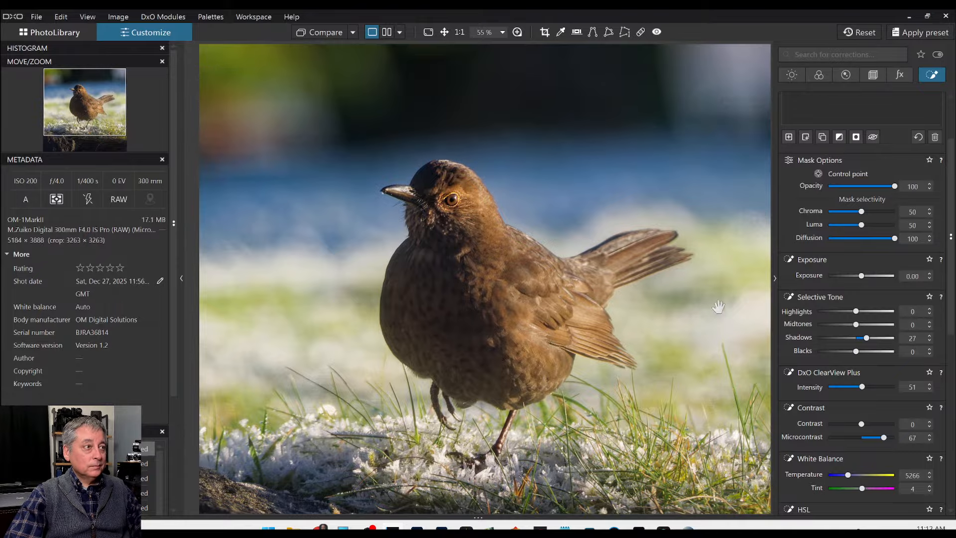
{"action": "scroll", "coordinate": [718, 306], "scroll_direction": "down", "scroll_amount": 1}
{"action": "scroll", "coordinate": [756, 338], "scroll_direction": "down", "scroll_amount": 1}
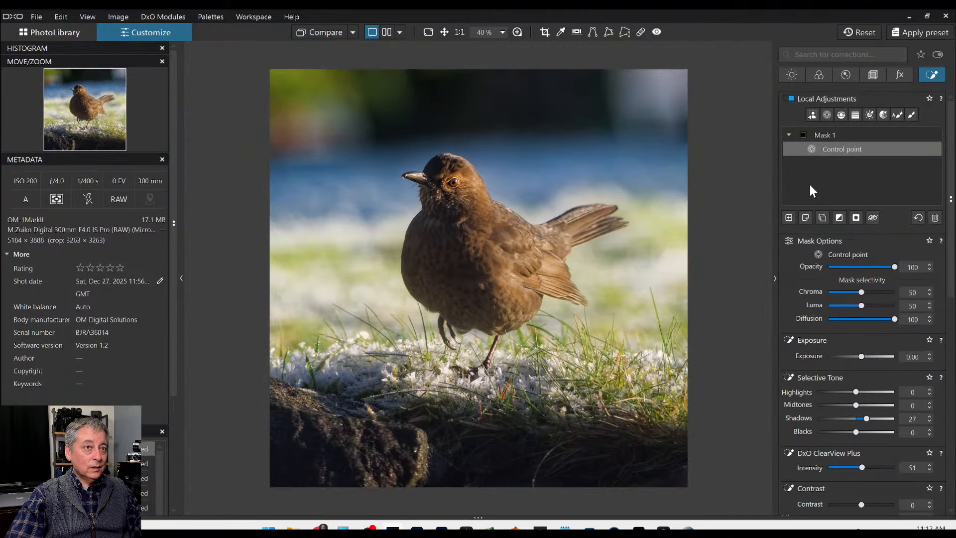
Step: Add a new mask with a control point on the bird's breast, with Shadows 19, ClearView Plus intensity 37 and Microcontrast 63
{"action": "left_click", "coordinate": [789, 217]}
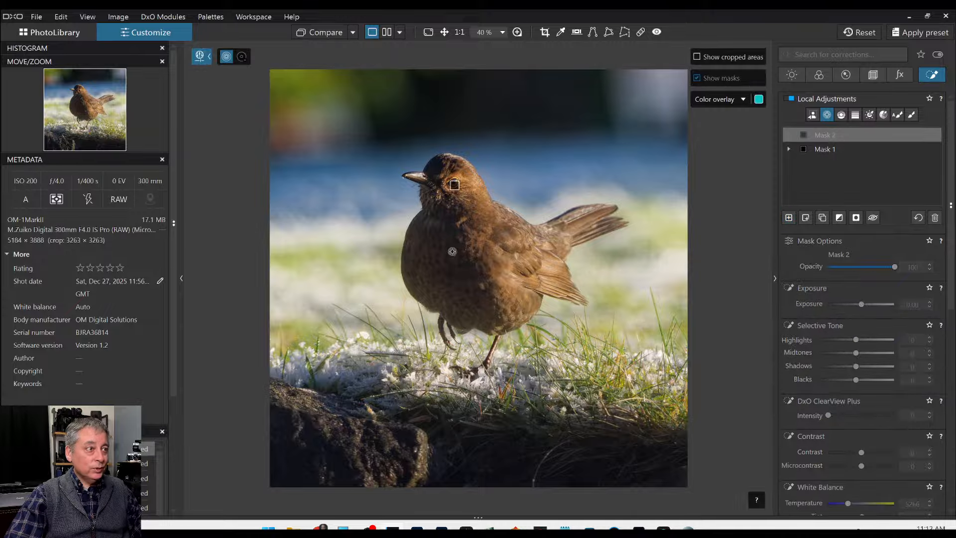
{"action": "left_click_drag", "start_coordinate": [452, 251], "coordinate": [463, 317]}
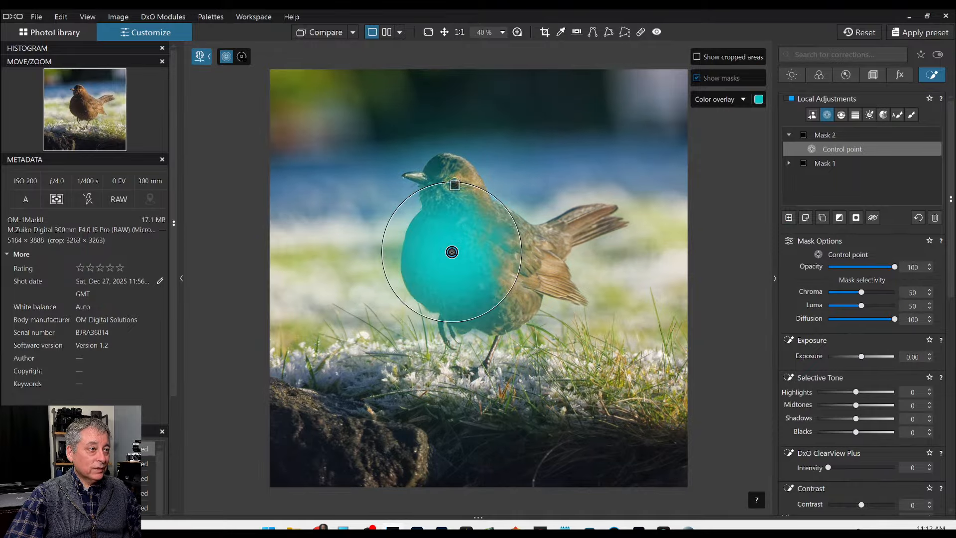
{"action": "left_click_drag", "start_coordinate": [857, 420], "coordinate": [861, 420]}
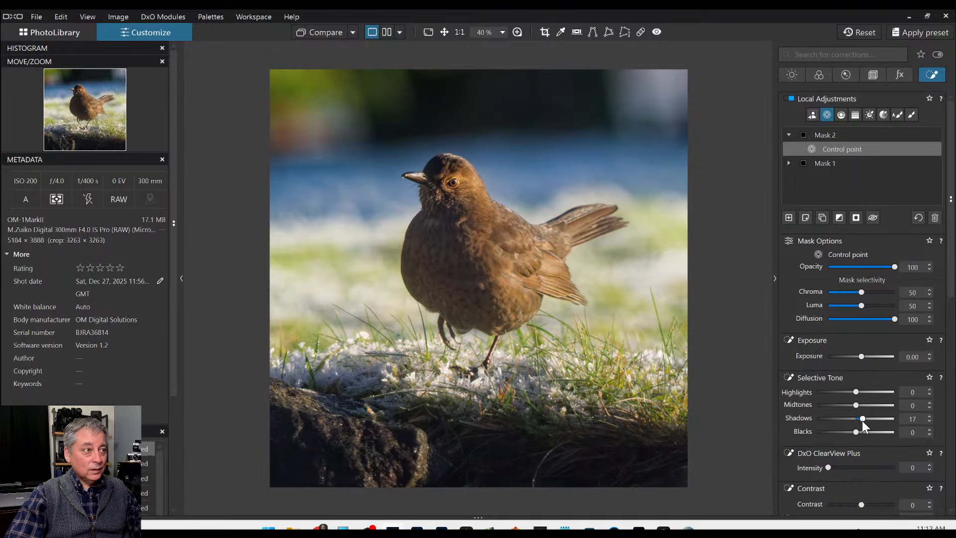
{"action": "left_click", "coordinate": [853, 467]}
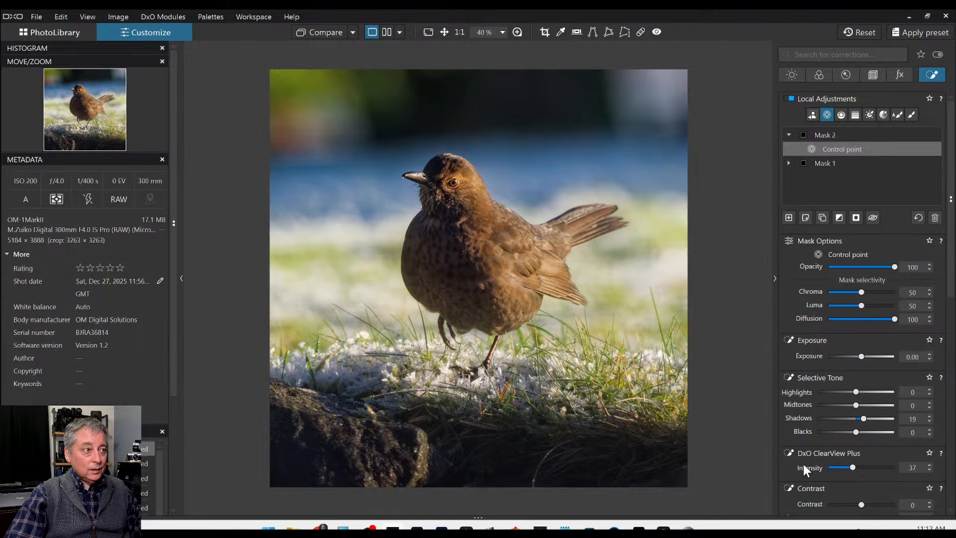
{"action": "scroll", "coordinate": [846, 452], "scroll_direction": "down", "scroll_amount": 3}
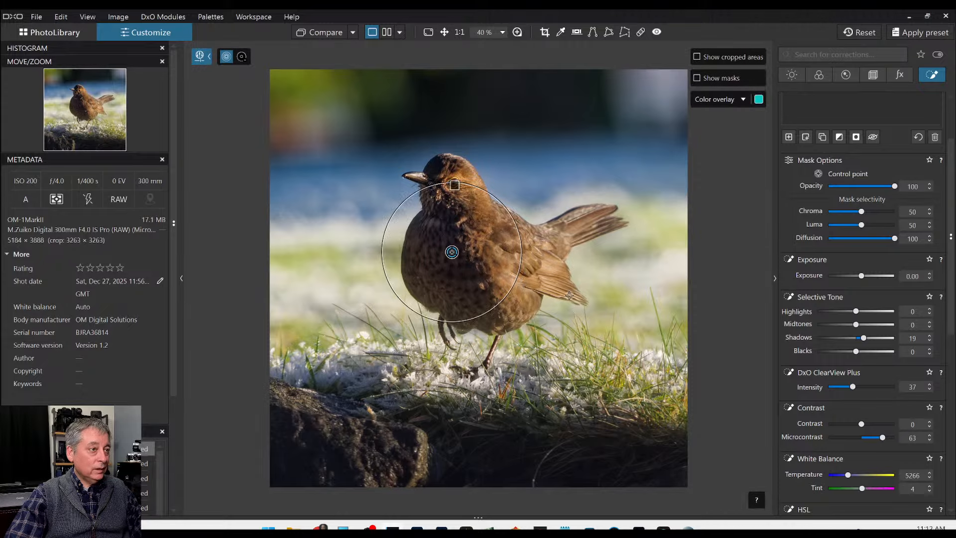
Step: Shift the breast control point slightly lower on the bird and set its exposure to 0.34
{"action": "left_click_drag", "start_coordinate": [452, 252], "coordinate": [456, 265]}
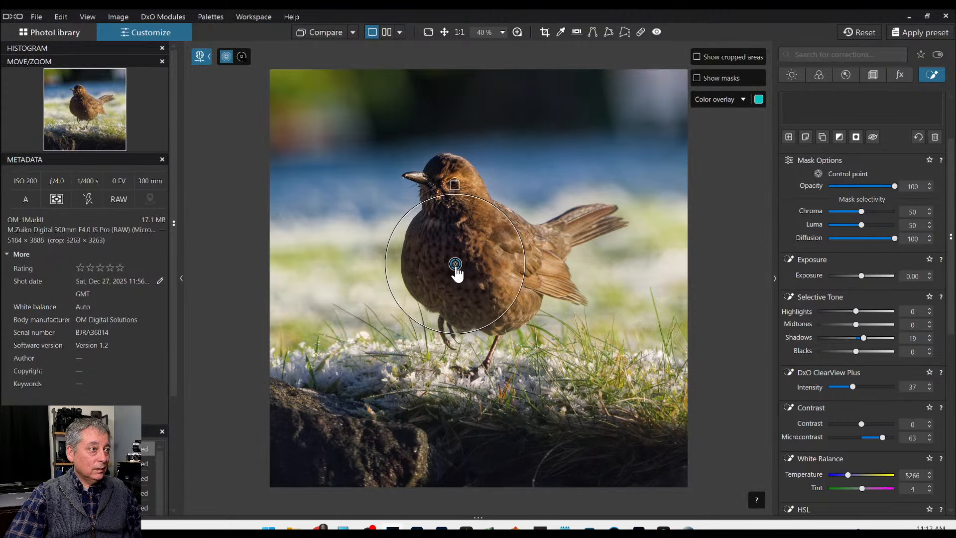
{"action": "left_click_drag", "start_coordinate": [865, 277], "coordinate": [866, 276]}
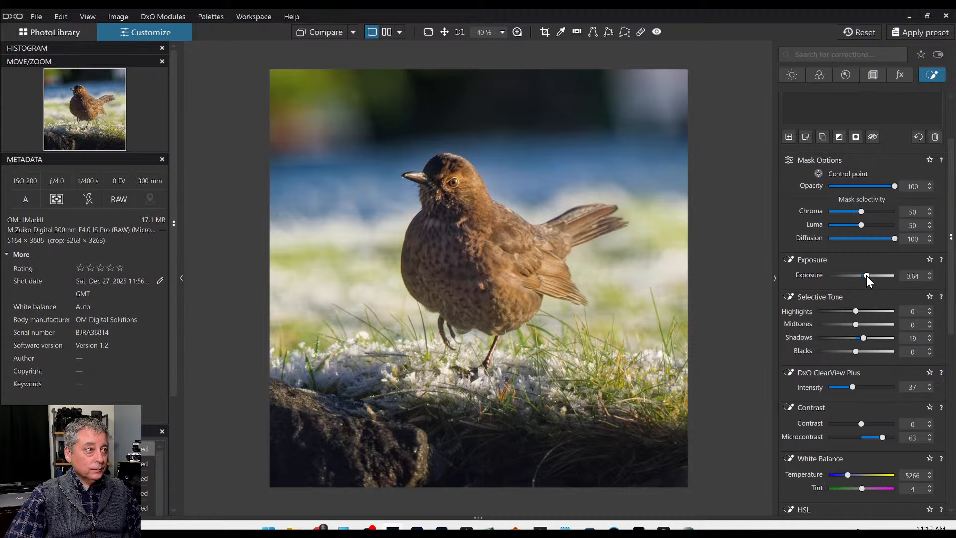
{"action": "scroll", "coordinate": [866, 276], "scroll_direction": "down", "scroll_amount": 2}
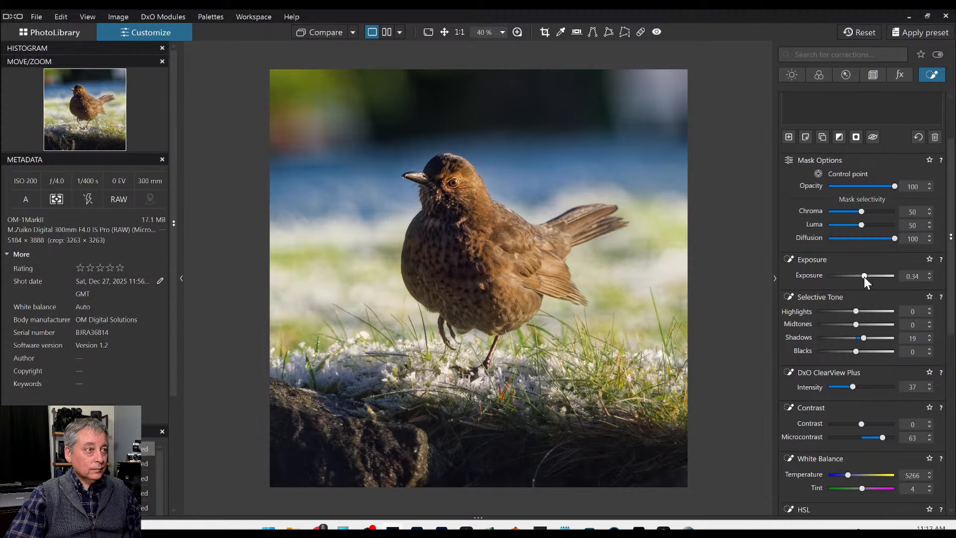
{"action": "scroll", "coordinate": [826, 294], "scroll_direction": "up", "scroll_amount": 2}
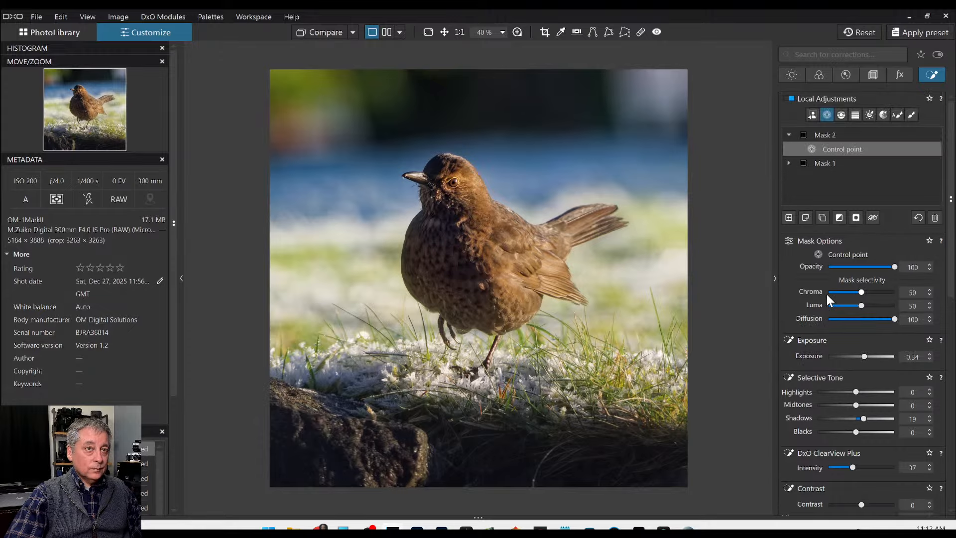
Step: Add a new mask with a control point on the bird's wing, with Highlights at 31 and Midtones at 13
{"action": "left_click", "coordinate": [789, 217]}
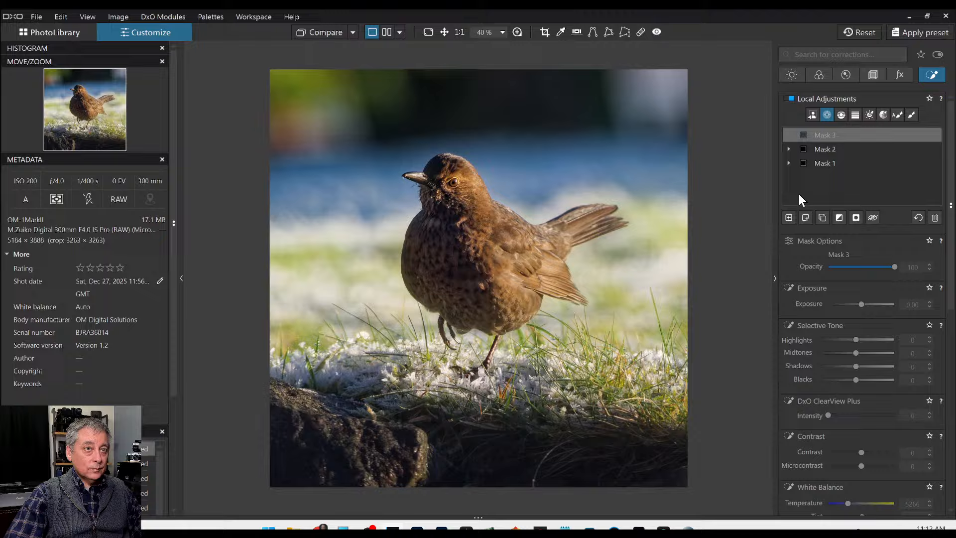
{"action": "left_click", "coordinate": [521, 245]}
{"action": "left_click_drag", "start_coordinate": [880, 391], "coordinate": [862, 404]}
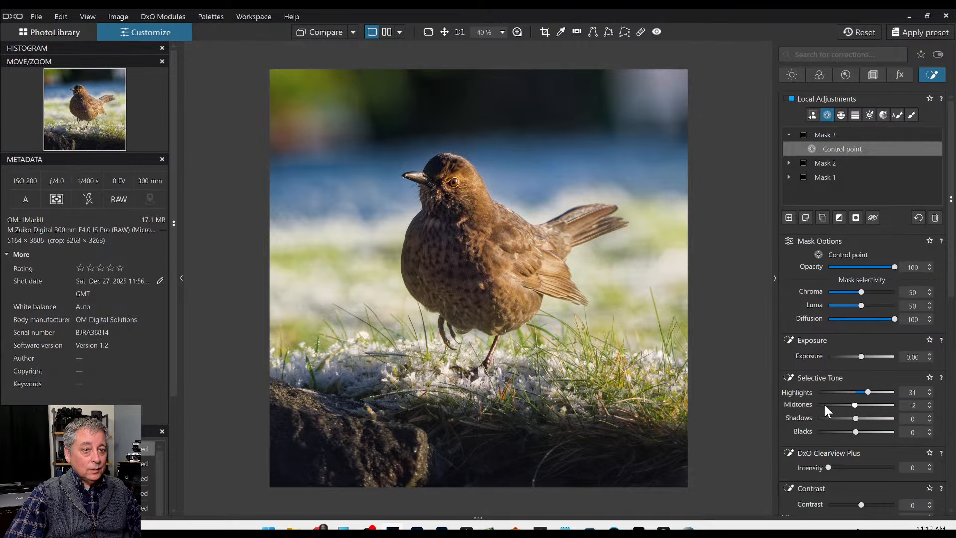
Step: Set the wing mask's white balance temperature to 5866 and its Microcontrast to 65
{"action": "scroll", "coordinate": [820, 405], "scroll_direction": "down", "scroll_amount": 1}
{"action": "scroll", "coordinate": [795, 413], "scroll_direction": "down", "scroll_amount": 2}
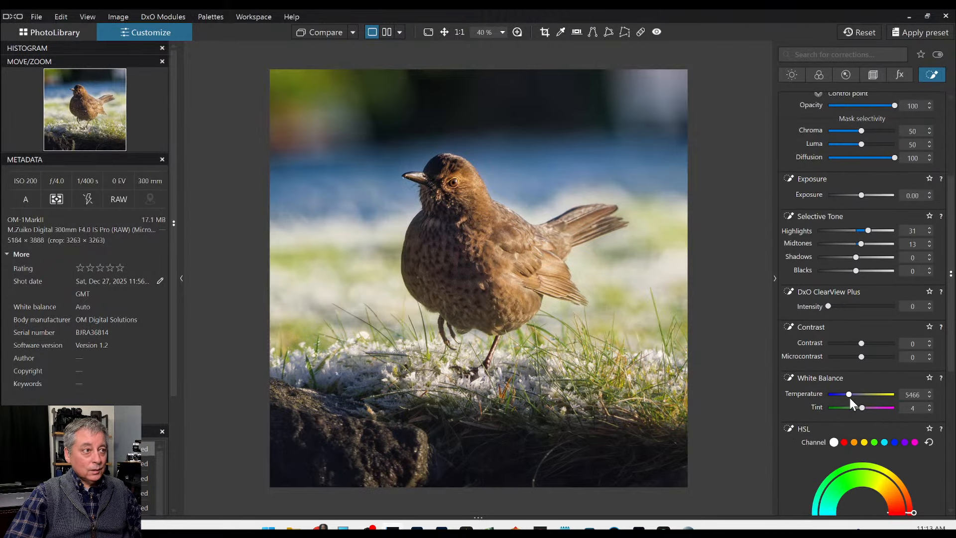
{"action": "scroll", "coordinate": [850, 398], "scroll_direction": "up", "scroll_amount": 3}
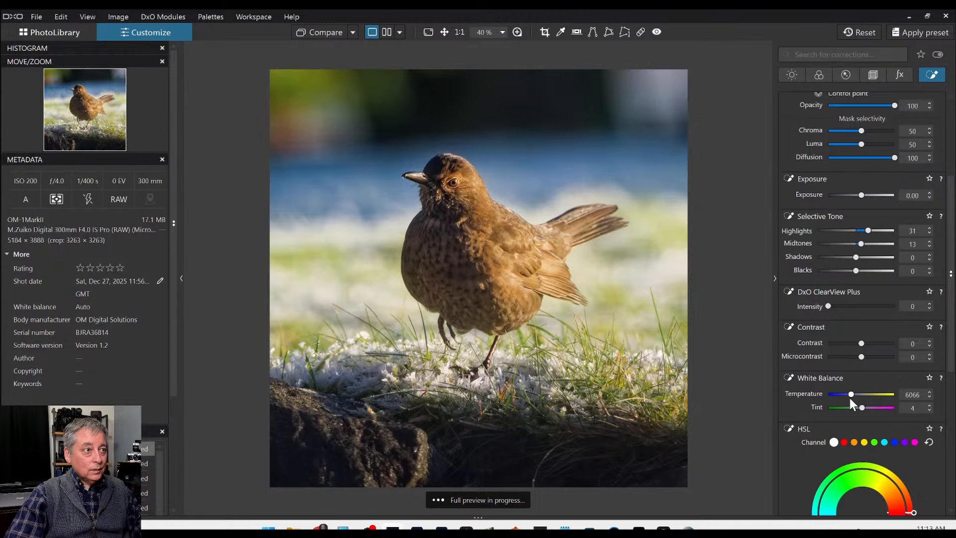
{"action": "scroll", "coordinate": [849, 398], "scroll_direction": "down", "scroll_amount": 1}
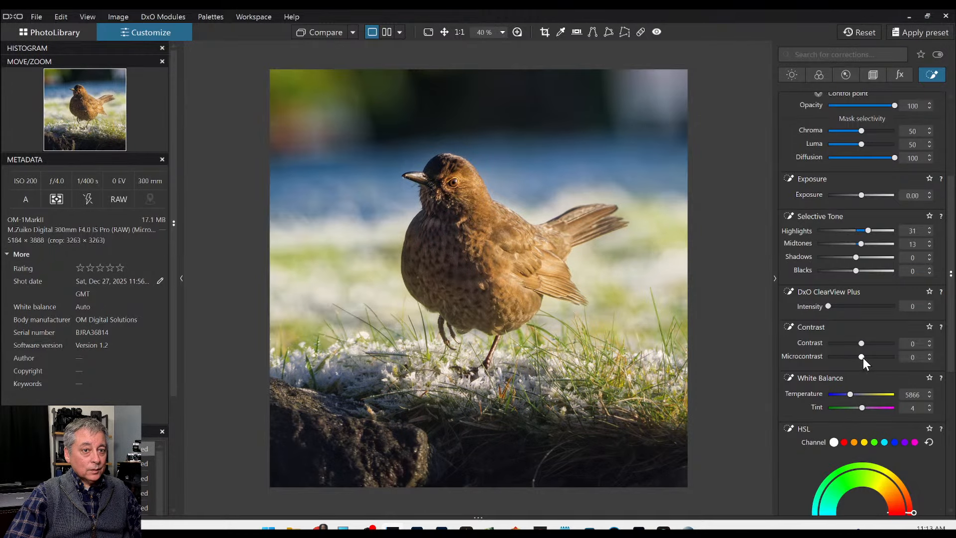
{"action": "left_click_drag", "start_coordinate": [862, 357], "coordinate": [874, 357]}
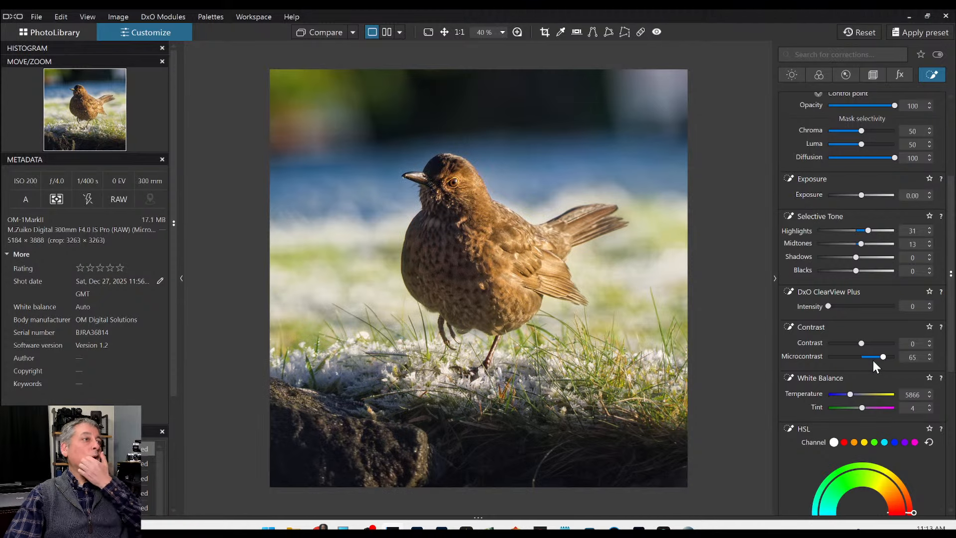
{"action": "scroll", "coordinate": [872, 348], "scroll_direction": "up", "scroll_amount": 3}
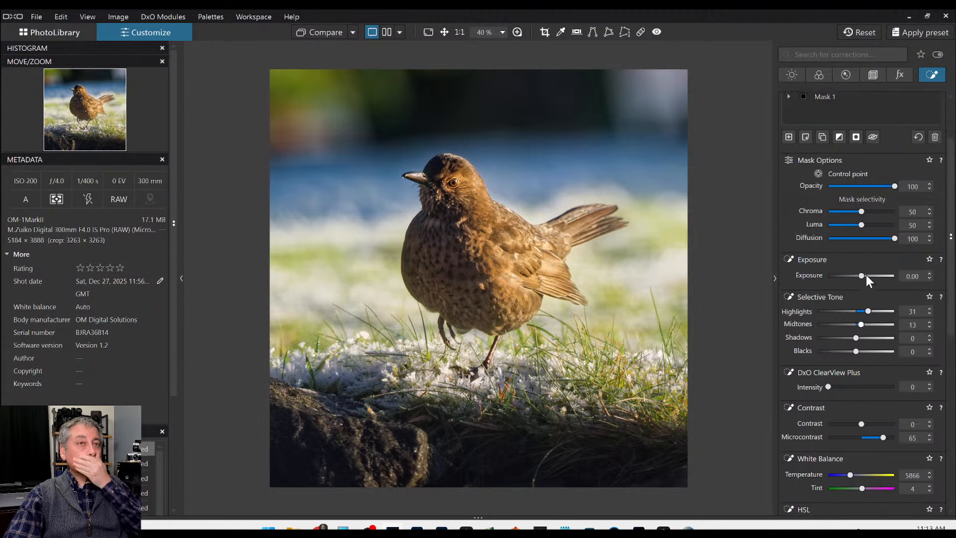
Step: Darken the bird's surroundings with a new inverted large control point centred on its body, using Chroma 0, Luma 0 and Blacks -54
{"action": "left_click", "coordinate": [788, 218]}
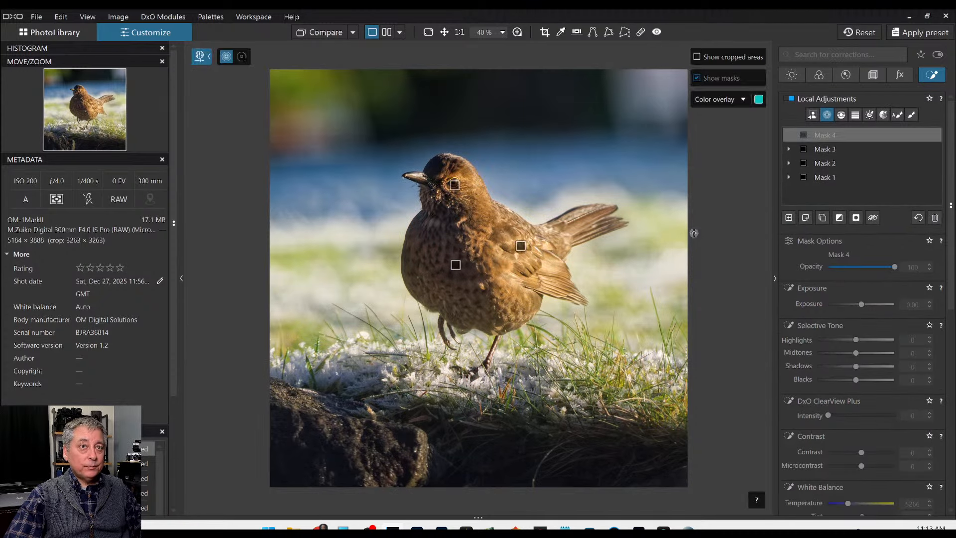
{"action": "left_click", "coordinate": [481, 265]}
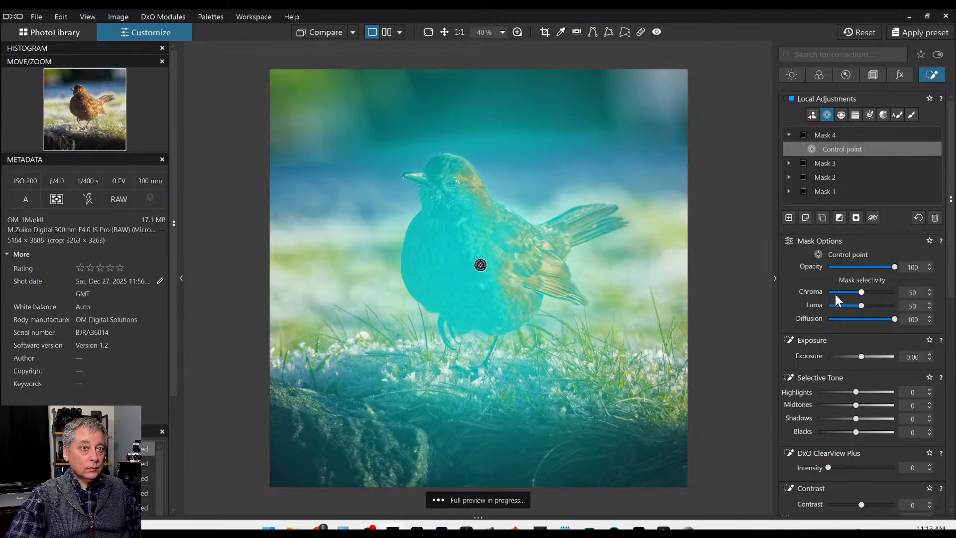
{"action": "left_click", "coordinate": [827, 292]}
{"action": "left_click", "coordinate": [826, 305]}
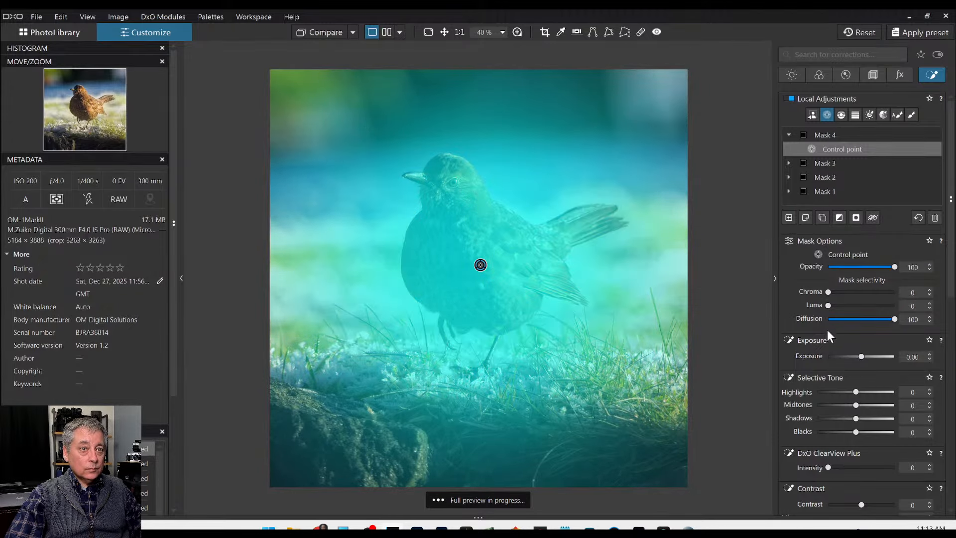
{"action": "left_click", "coordinate": [838, 218]}
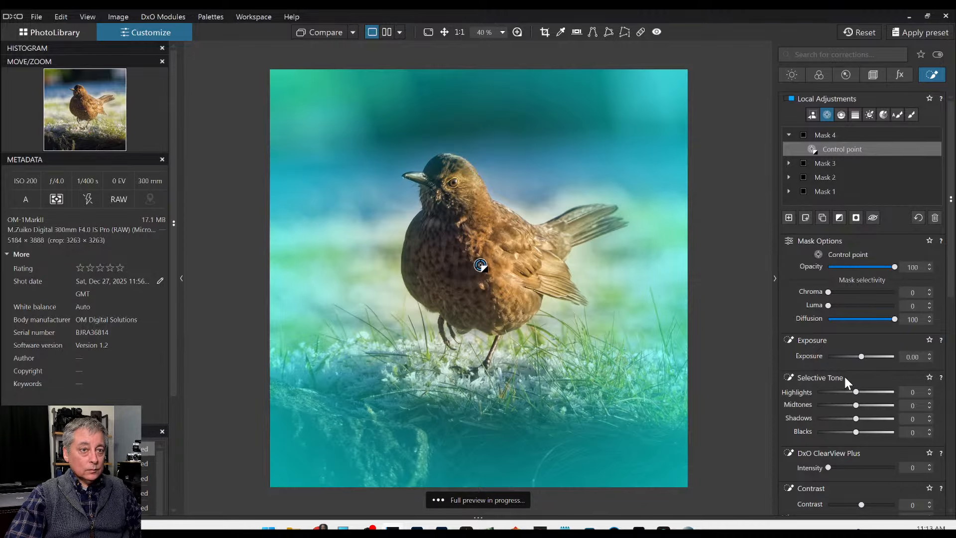
{"action": "left_click", "coordinate": [835, 432]}
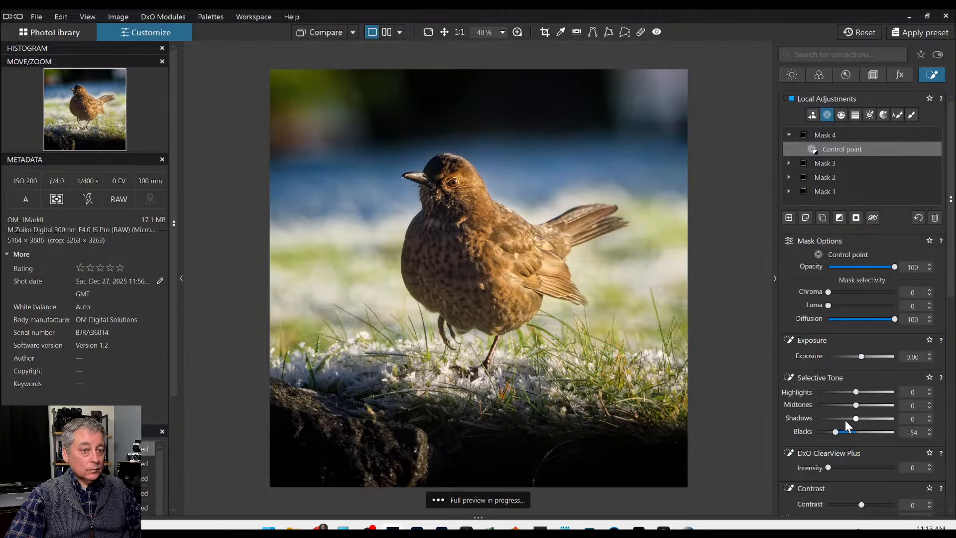
Step: Set the surroundings mask's Shadows to -19 and Blacks to -39, and shift its control point slightly up and left on the bird's body
{"action": "left_click", "coordinate": [846, 417]}
{"action": "left_click_drag", "start_coordinate": [847, 417], "coordinate": [841, 432]}
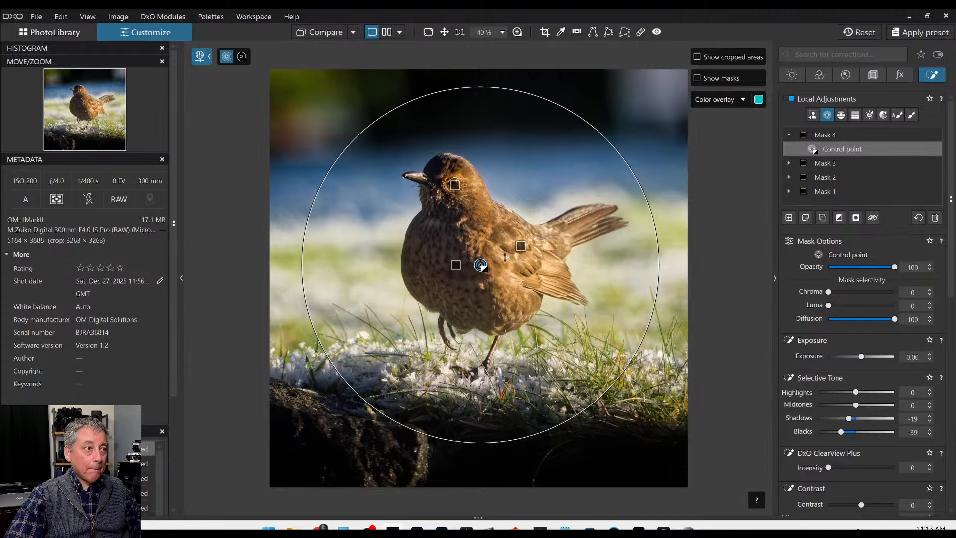
{"action": "left_click", "coordinate": [481, 262]}
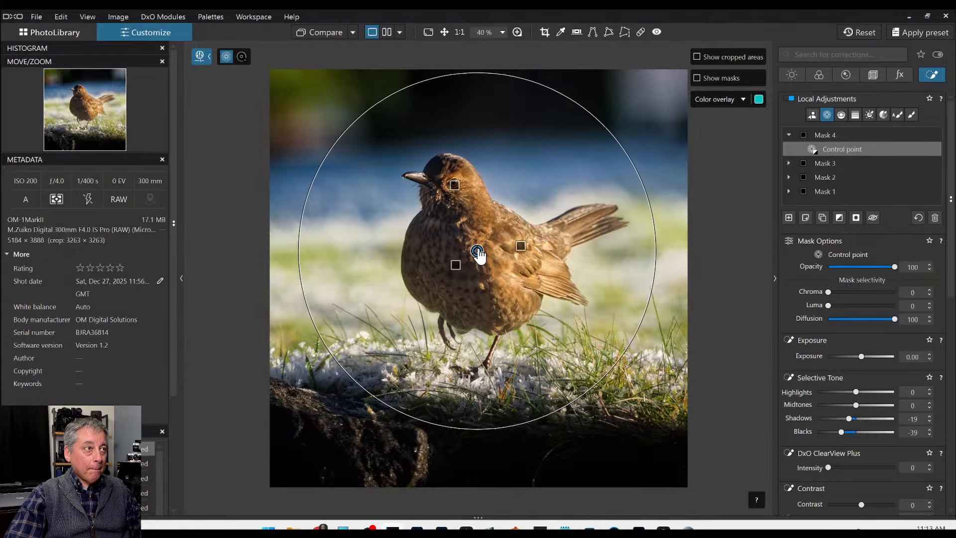
Step: Add a new mask with a control point shrunk to cover the bird's head, leaving Exposure at 0.00 and setting Shadows to 11
{"action": "left_click", "coordinate": [789, 217]}
{"action": "scroll", "coordinate": [420, 170], "scroll_direction": "up", "scroll_amount": 3}
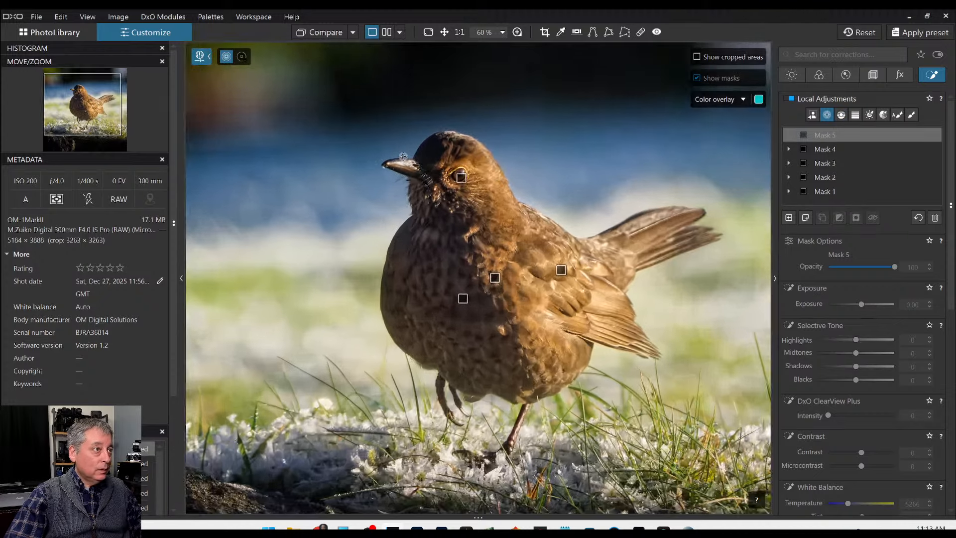
{"action": "left_click", "coordinate": [447, 154]}
{"action": "scroll", "coordinate": [448, 160], "scroll_direction": "down", "scroll_amount": 3}
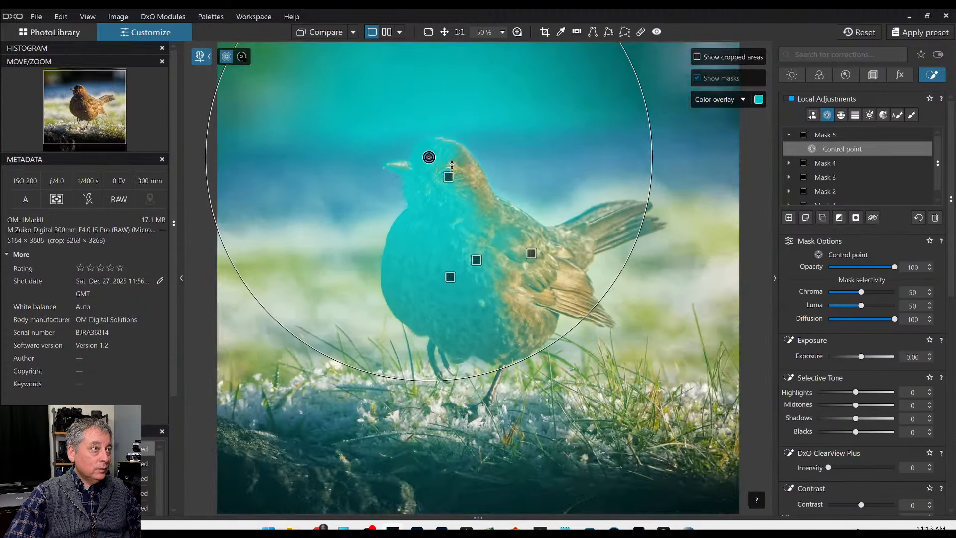
{"action": "left_click_drag", "start_coordinate": [573, 84], "coordinate": [453, 155]}
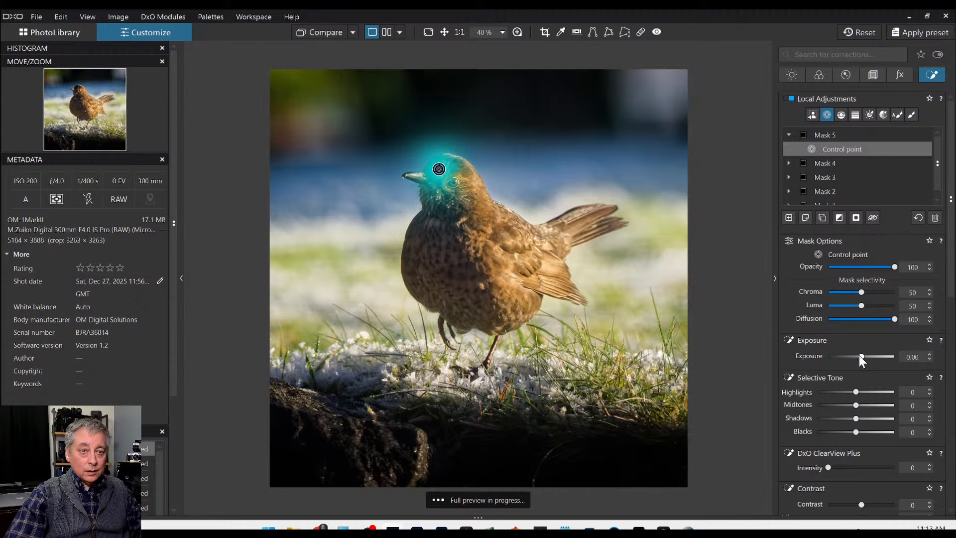
{"action": "left_click_drag", "start_coordinate": [860, 355], "coordinate": [863, 356]}
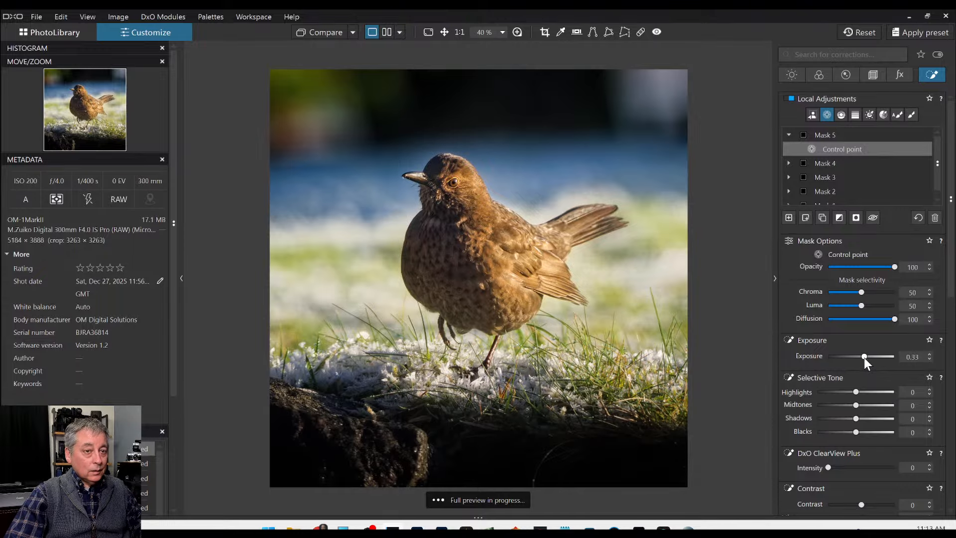
{"action": "double_click", "coordinate": [864, 357]}
{"action": "left_click", "coordinate": [873, 418]}
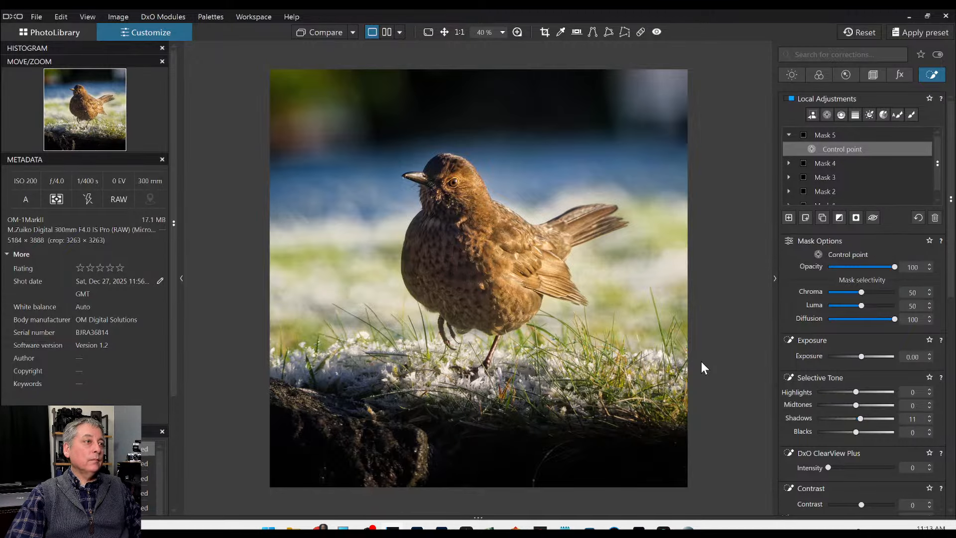
Step: Export the edited bird photo to disk as a full-size JPEG with the Standard output option
{"action": "right_click", "coordinate": [664, 349]}
{"action": "left_click", "coordinate": [718, 21]}
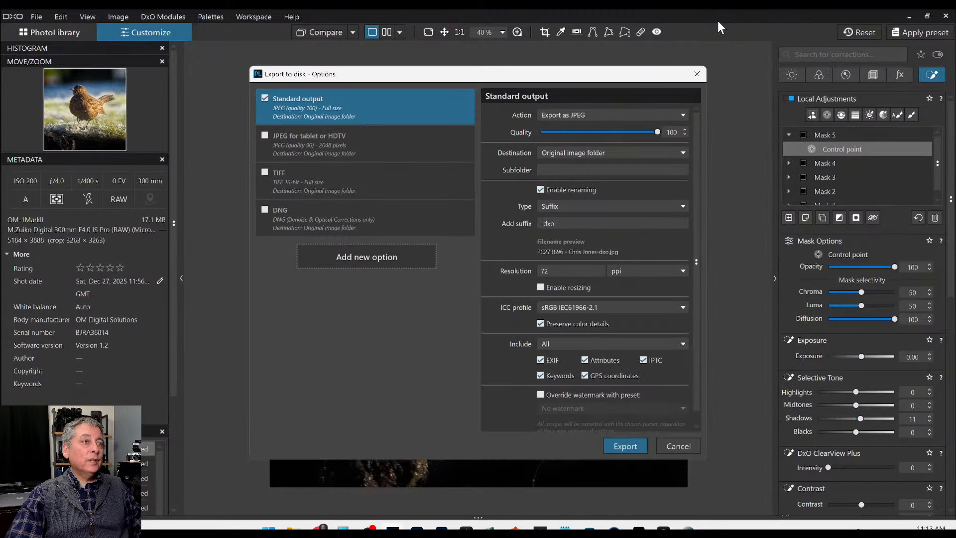
{"action": "key", "text": "Escape"}
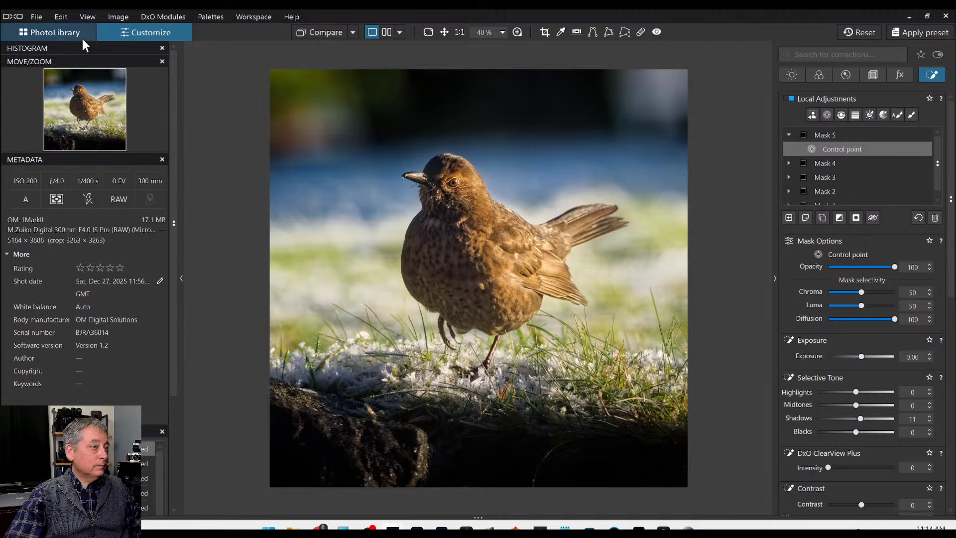
Step: Reset all corrections on the bird photo and compare it side by side left / right with the edited version as reference, with the palettes hidden
{"action": "left_click", "coordinate": [353, 31]}
{"action": "left_click", "coordinate": [384, 98]}
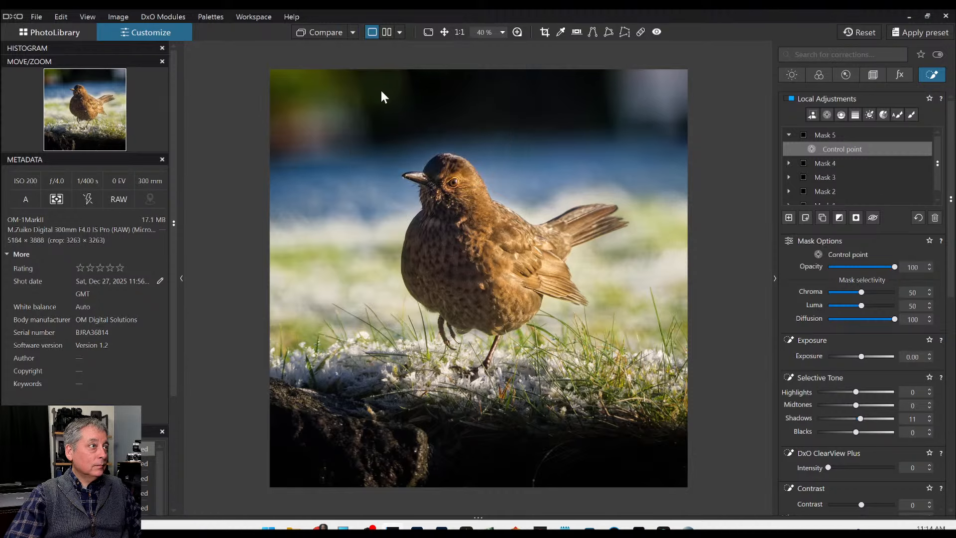
{"action": "left_click", "coordinate": [846, 35]}
{"action": "left_click", "coordinate": [401, 31]}
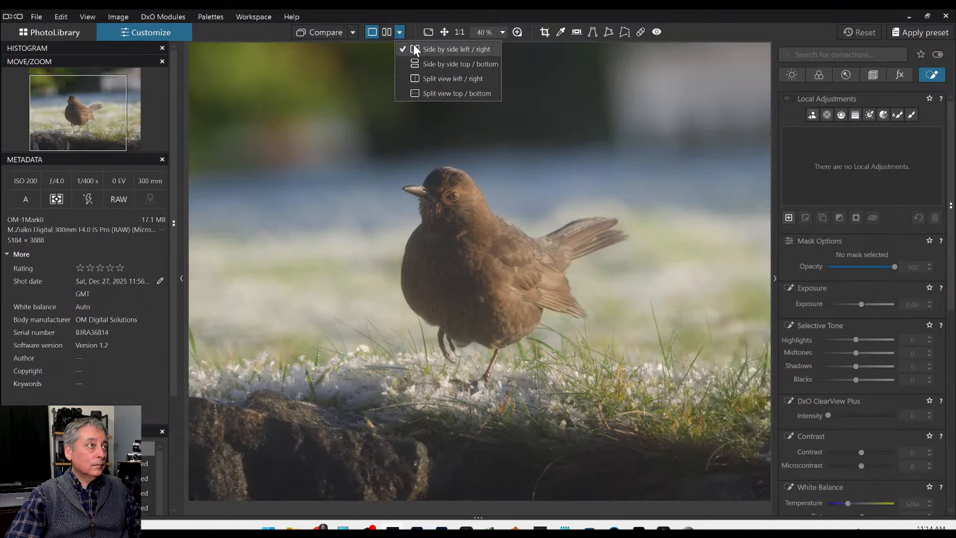
{"action": "left_click", "coordinate": [416, 50]}
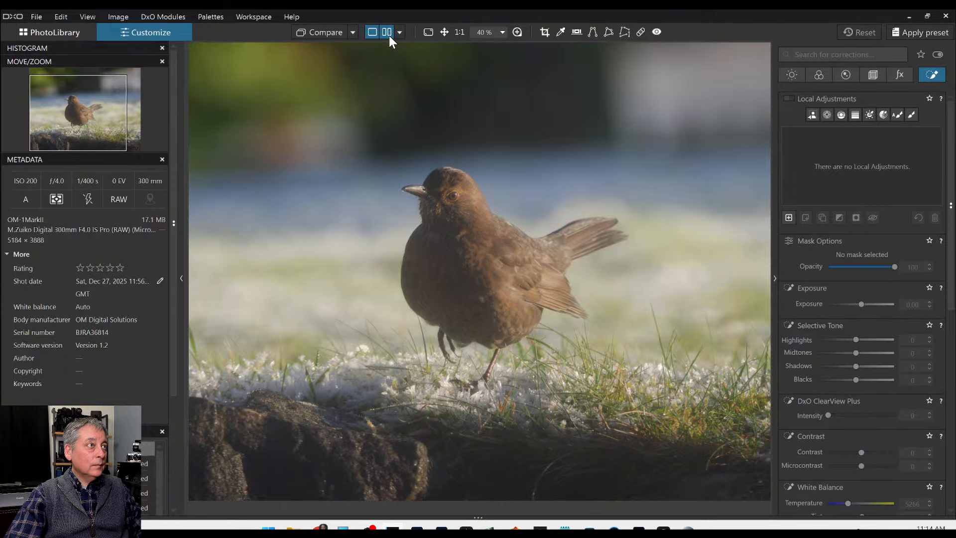
{"action": "key", "text": "Tab"}
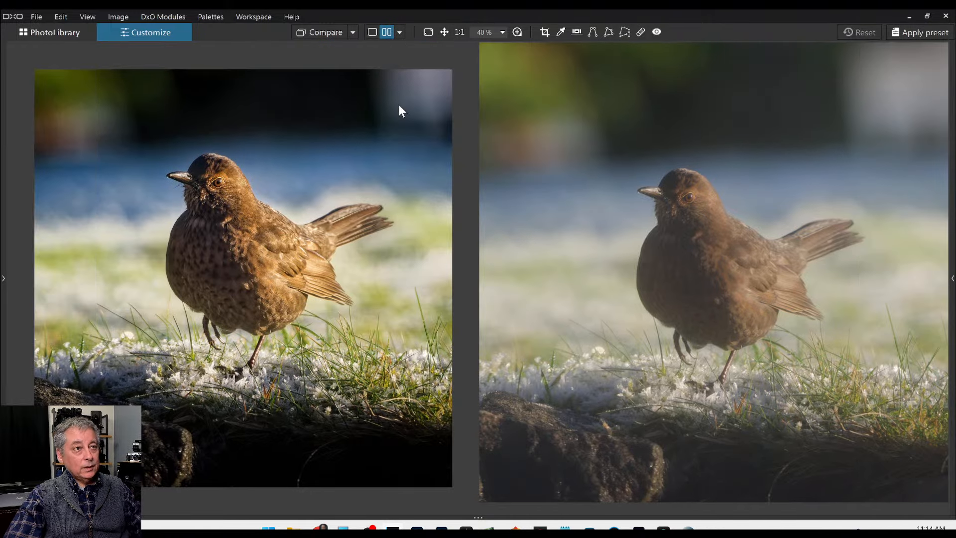
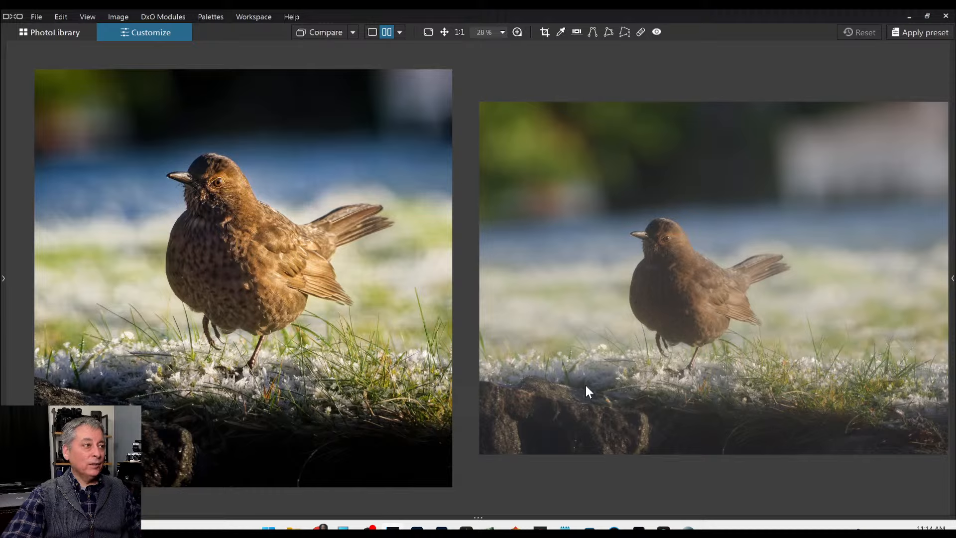
Step: Compare the edited and uncorrected bird photos in a left / right split view with the divider placed across the bird
{"action": "left_click", "coordinate": [400, 32]}
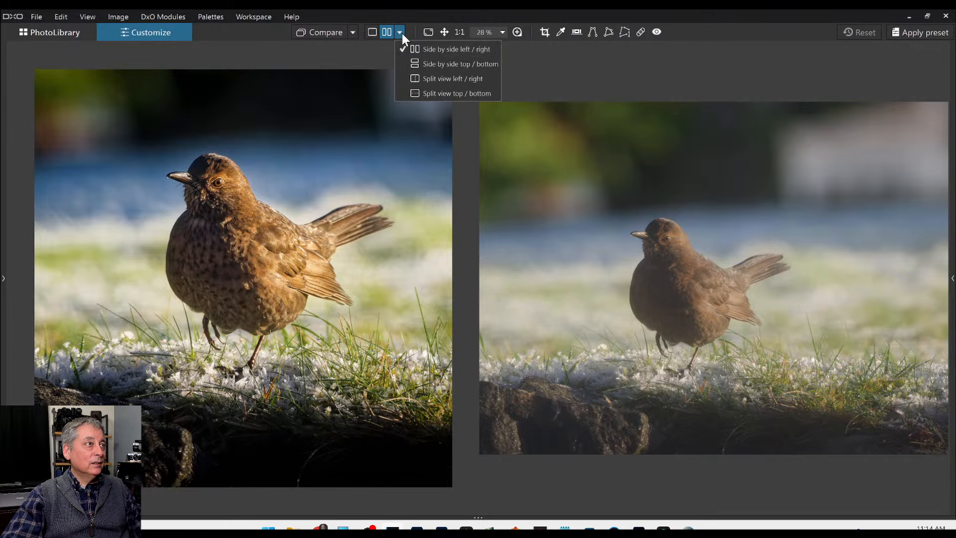
{"action": "left_click", "coordinate": [419, 75]}
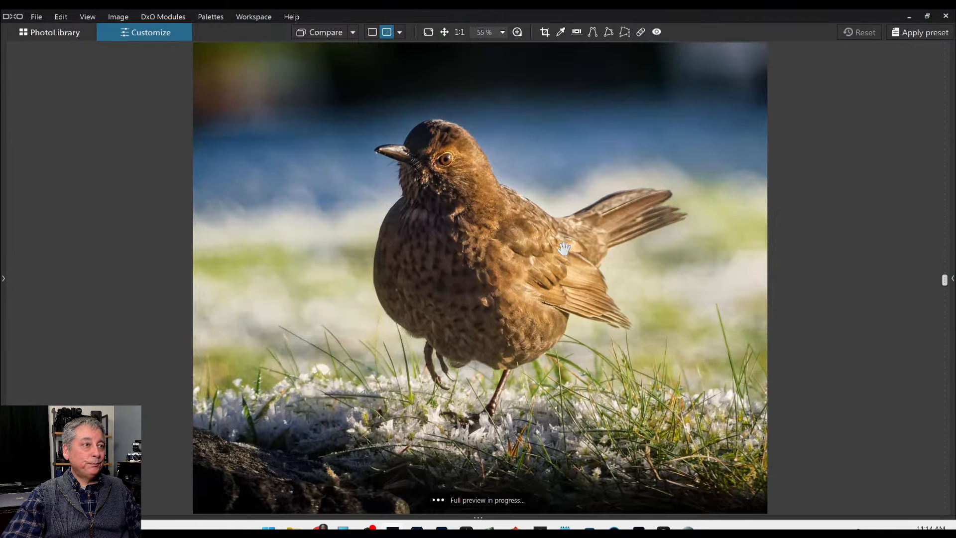
{"action": "left_click_drag", "start_coordinate": [944, 282], "coordinate": [448, 289]}
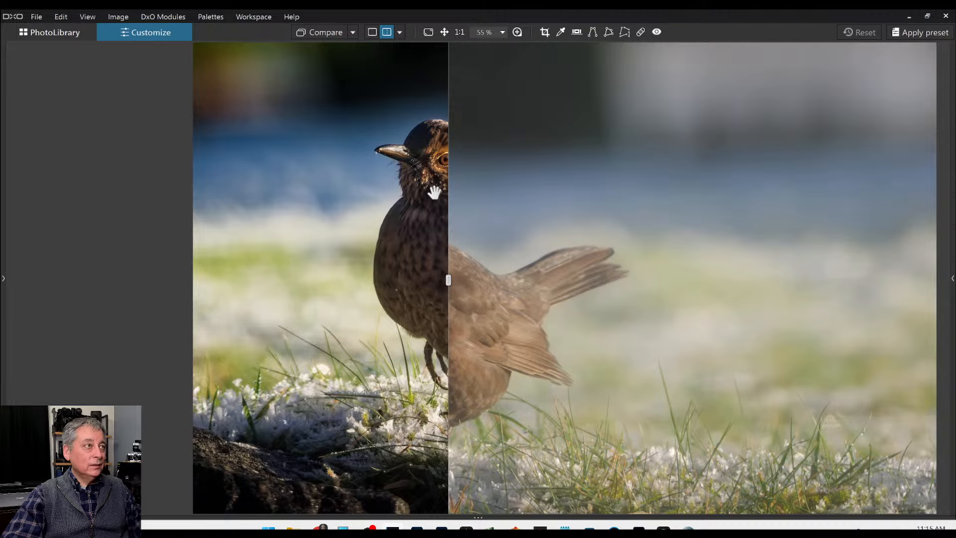
Step: Return to the side by side left / right comparison and examine the bird's head and feather detail up close in both versions
{"action": "left_click", "coordinate": [400, 33]}
{"action": "left_click", "coordinate": [410, 51]}
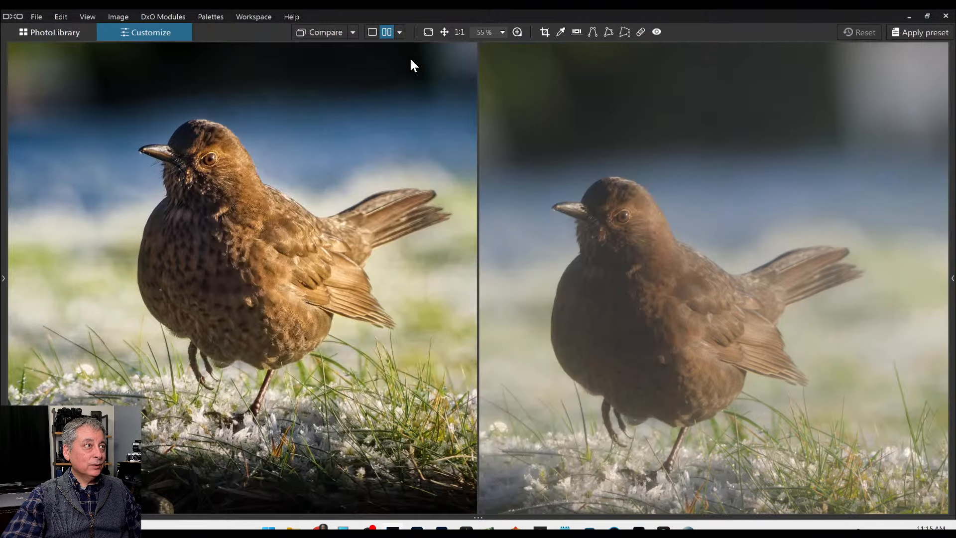
{"action": "scroll", "coordinate": [262, 157], "scroll_direction": "up", "scroll_amount": 5}
{"action": "left_click_drag", "start_coordinate": [229, 183], "coordinate": [244, 187]}
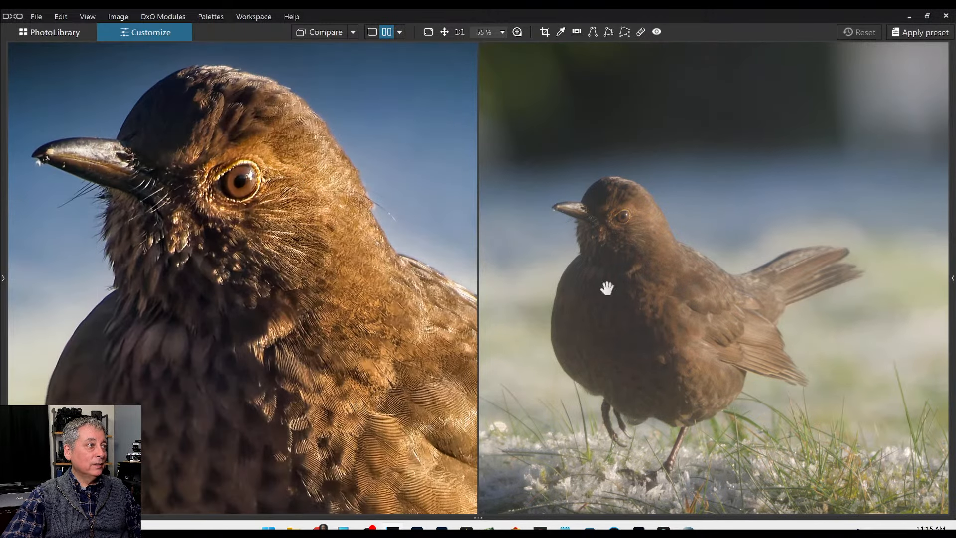
{"action": "scroll", "coordinate": [657, 291], "scroll_direction": "up", "scroll_amount": 5}
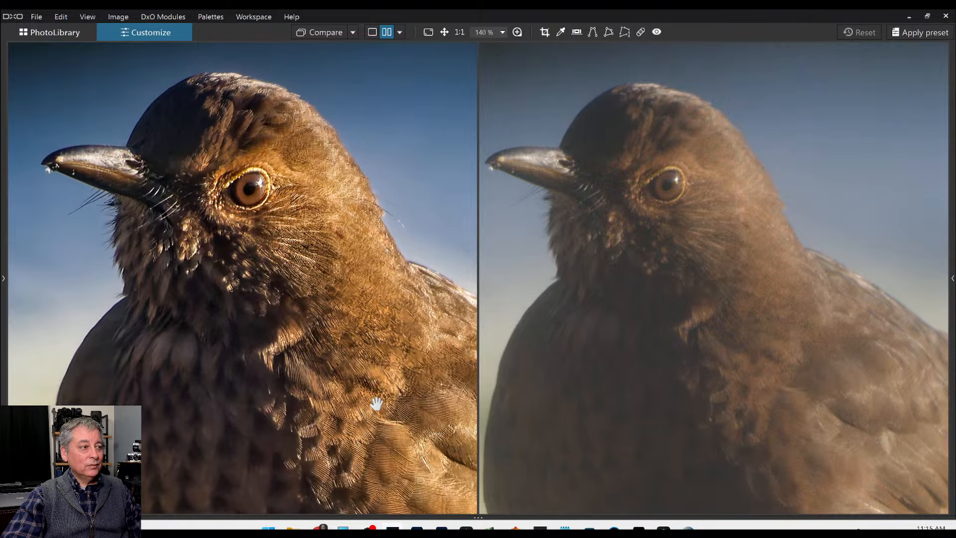
{"action": "left_click_drag", "start_coordinate": [422, 377], "coordinate": [379, 347]}
{"action": "left_click_drag", "start_coordinate": [715, 386], "coordinate": [659, 320]}
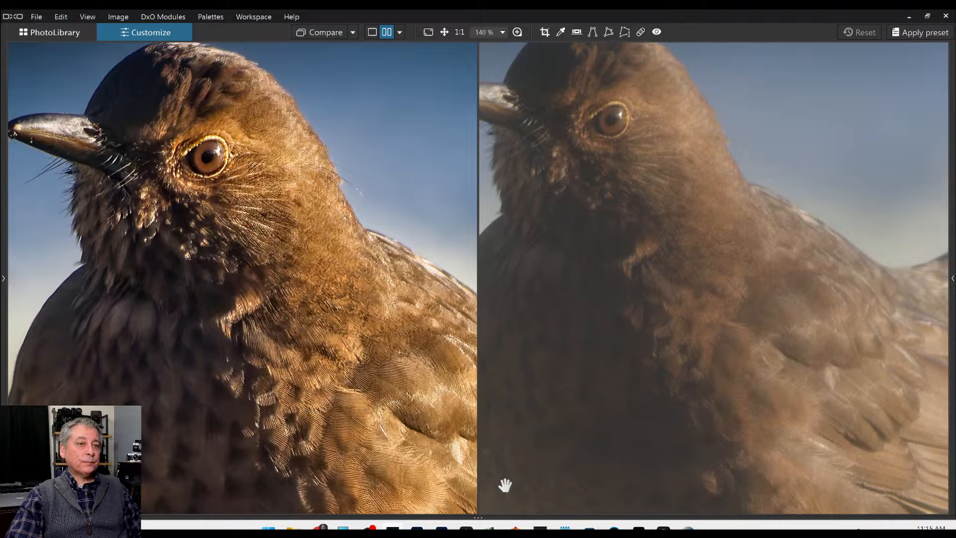
{"action": "left_click", "coordinate": [238, 369]}
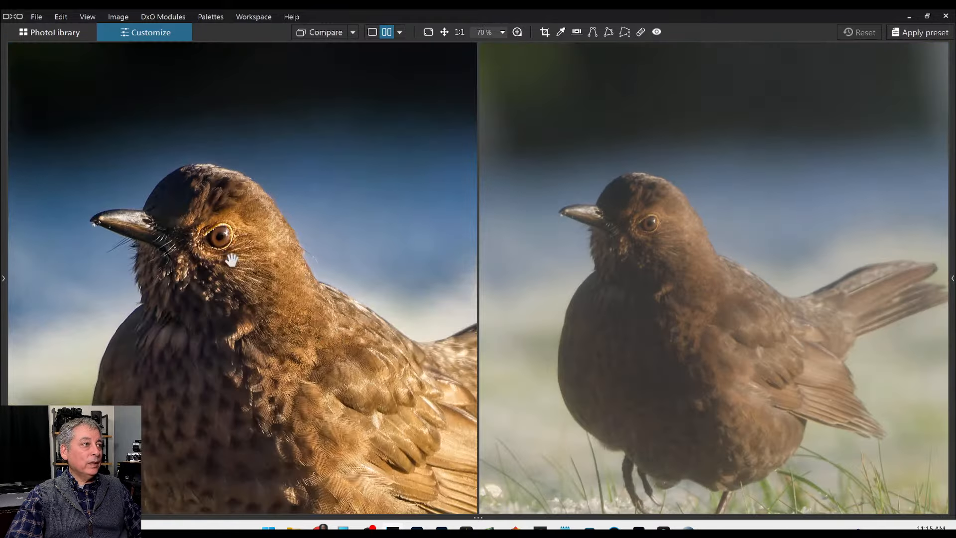
{"action": "scroll", "coordinate": [598, 316], "scroll_direction": "down", "scroll_amount": 3}
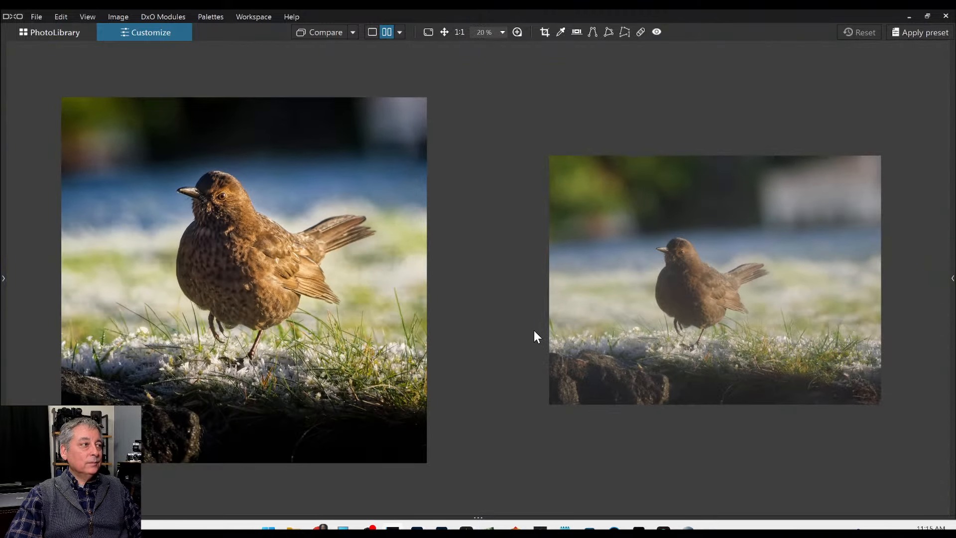
Step: Return to the photo library with a single image view and expand the image browser to reach the last thumbnails in the folder
{"action": "left_click", "coordinate": [82, 34]}
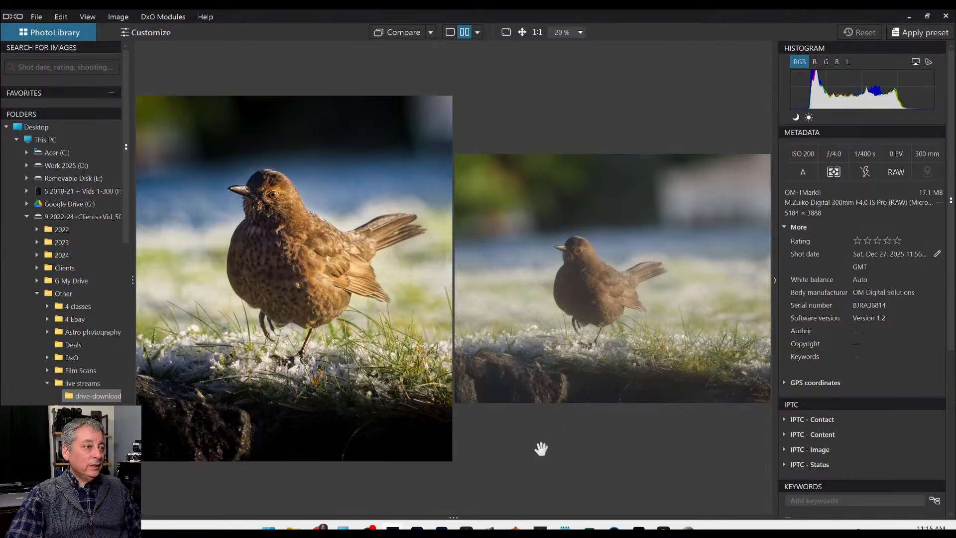
{"action": "left_click", "coordinate": [449, 33]}
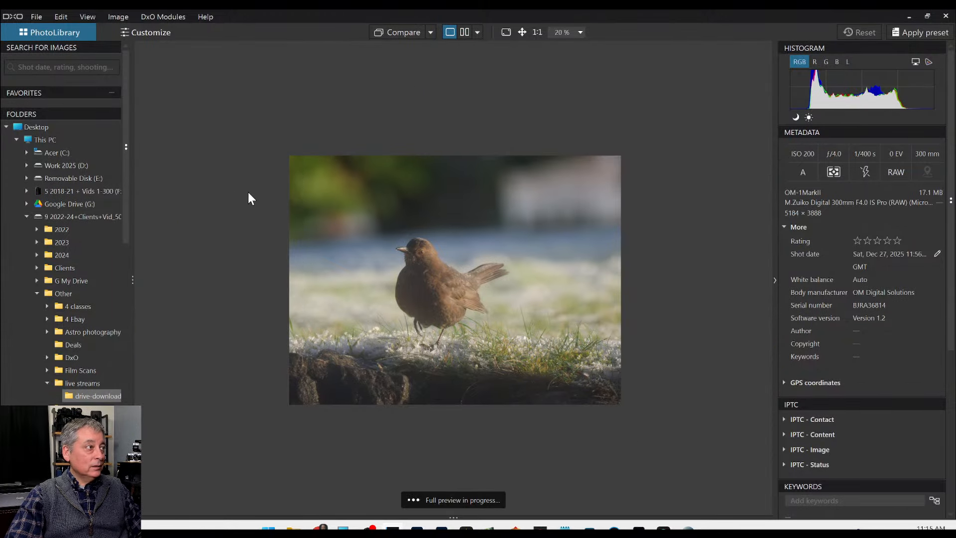
{"action": "left_click_drag", "start_coordinate": [455, 515], "coordinate": [453, 373]}
{"action": "scroll", "coordinate": [498, 465], "scroll_direction": "down", "scroll_amount": 5}
{"action": "scroll", "coordinate": [500, 468], "scroll_direction": "up", "scroll_amount": 2}
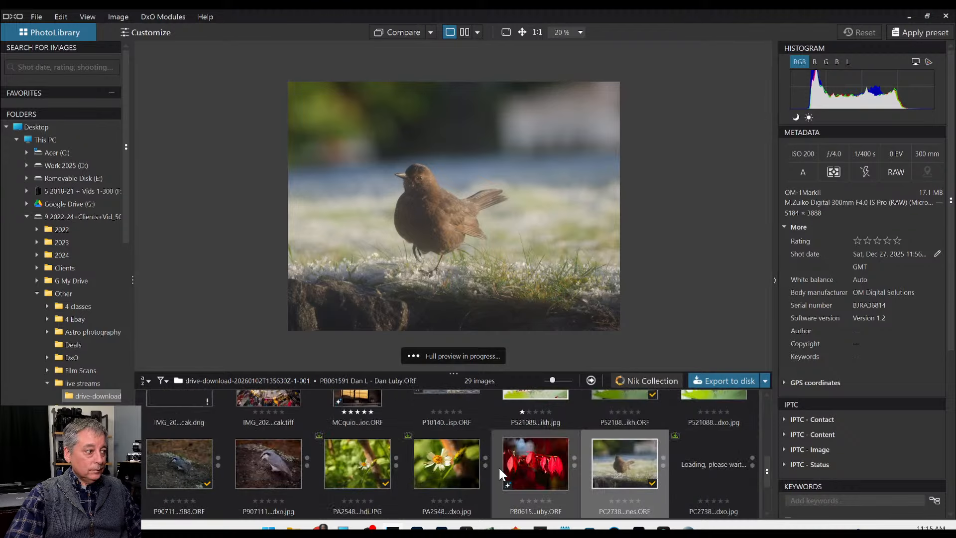
{"action": "scroll", "coordinate": [499, 469], "scroll_direction": "down", "scroll_amount": 2}
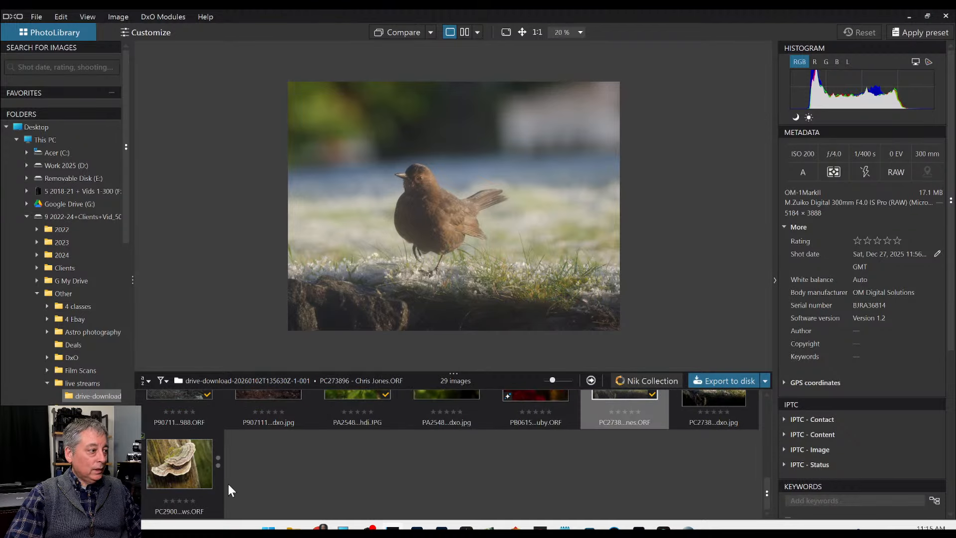
Step: Open the bracket fungus photo for customizing and apply the plain 0000 default preset from the general purpose presets
{"action": "left_click", "coordinate": [199, 476]}
{"action": "double_click", "coordinate": [195, 473]}
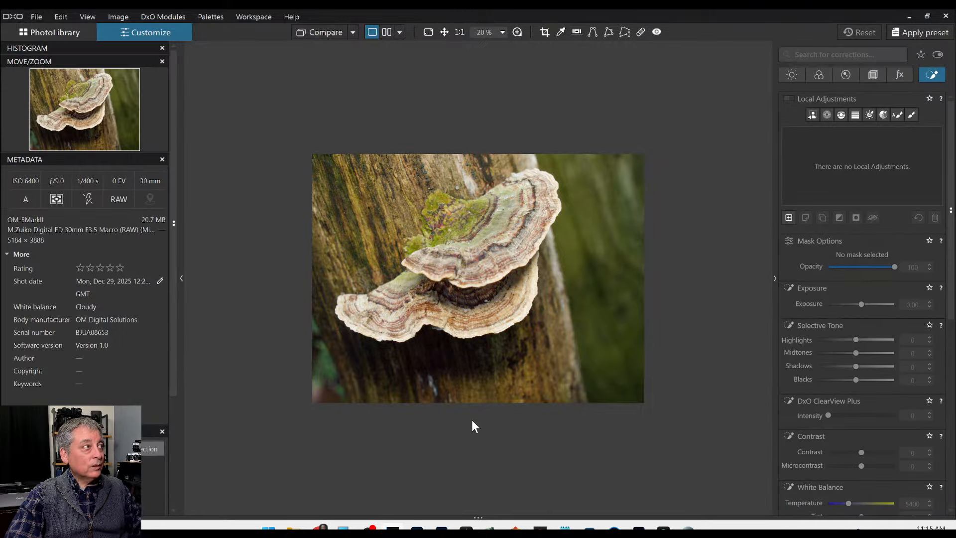
{"action": "scroll", "coordinate": [453, 382], "scroll_direction": "up", "scroll_amount": 4}
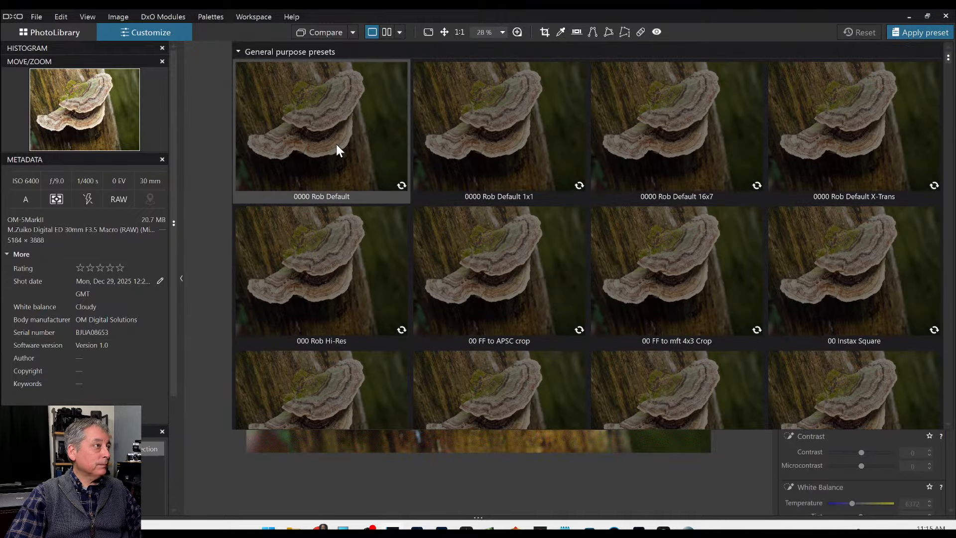
{"action": "double_click", "coordinate": [336, 144]}
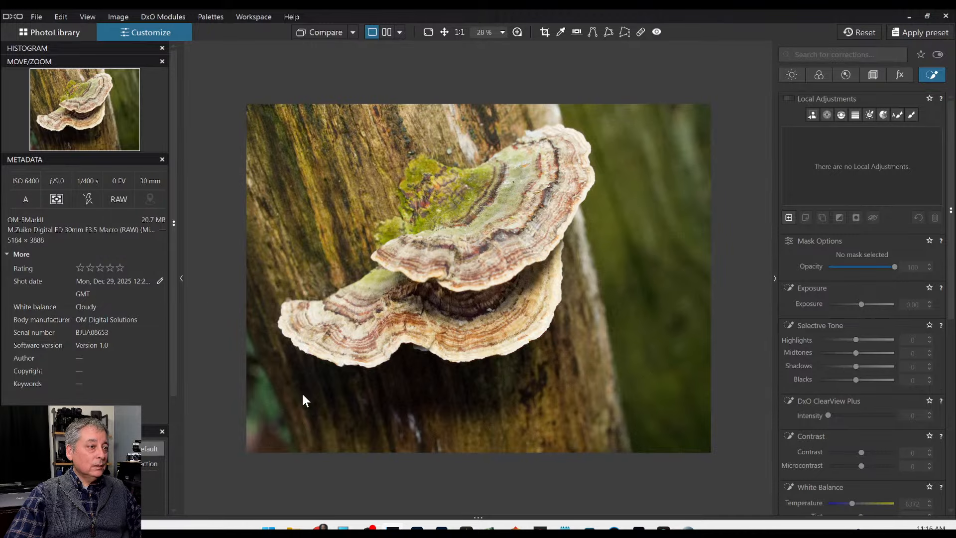
Step: Crop the fungus photo to a 1 × 1 aspect ratio, shifting the frame left so the whole fungus is included
{"action": "left_click", "coordinate": [544, 33]}
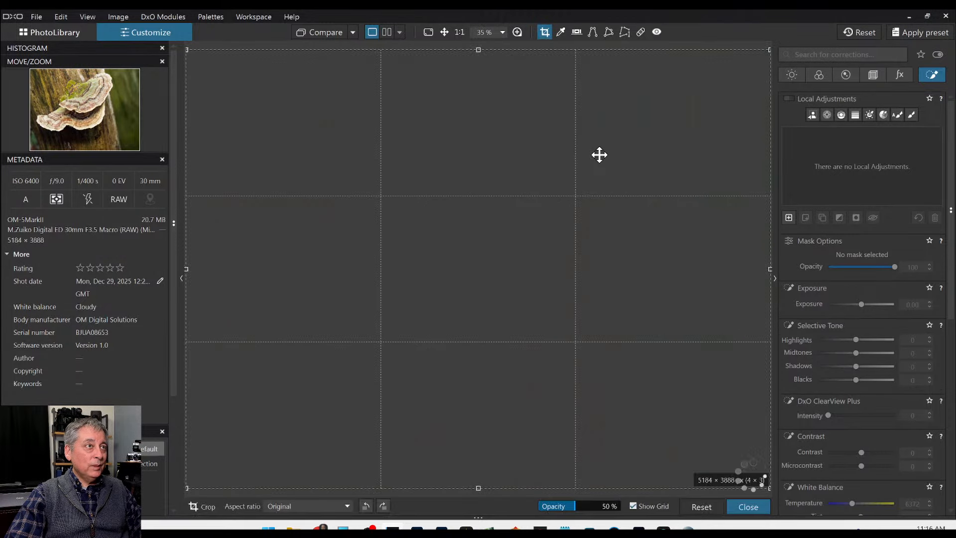
{"action": "left_click", "coordinate": [869, 77]}
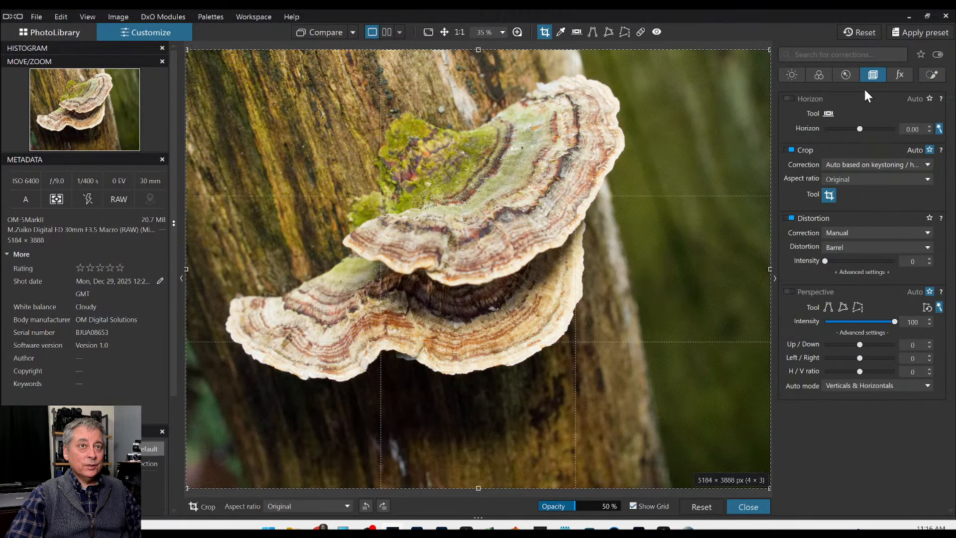
{"action": "left_click", "coordinate": [863, 182]}
{"action": "left_click", "coordinate": [857, 220]}
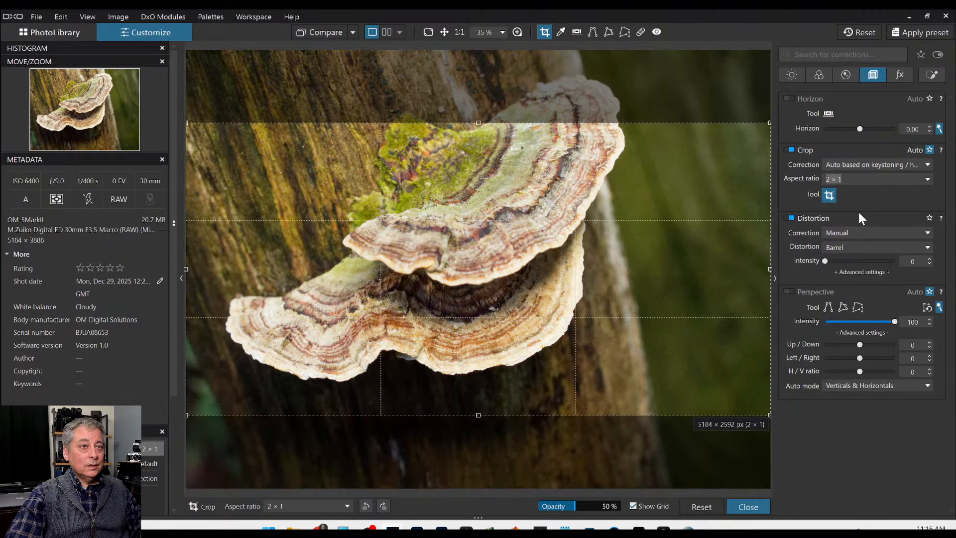
{"action": "left_click", "coordinate": [851, 182]}
{"action": "left_click", "coordinate": [852, 210]}
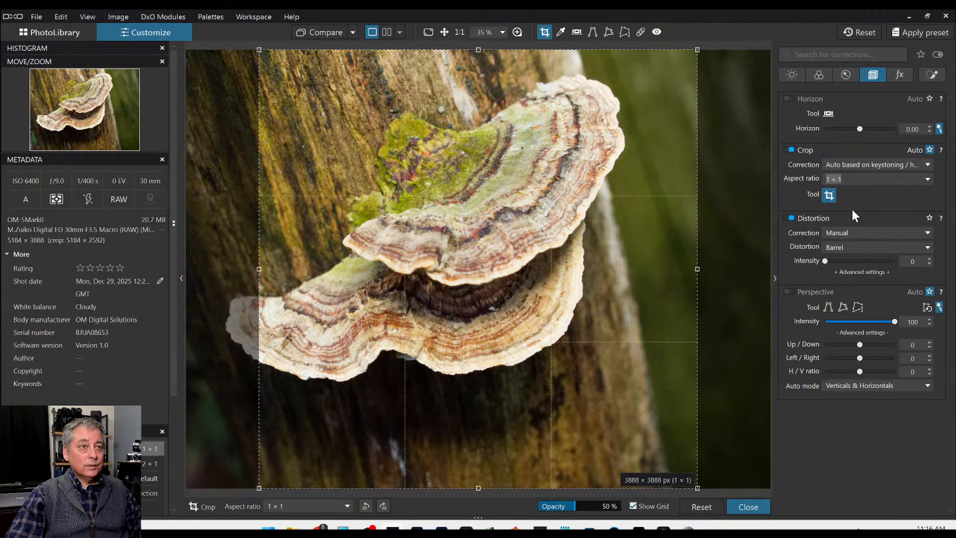
{"action": "left_click_drag", "start_coordinate": [669, 327], "coordinate": [620, 329]}
{"action": "key", "text": "Return"}
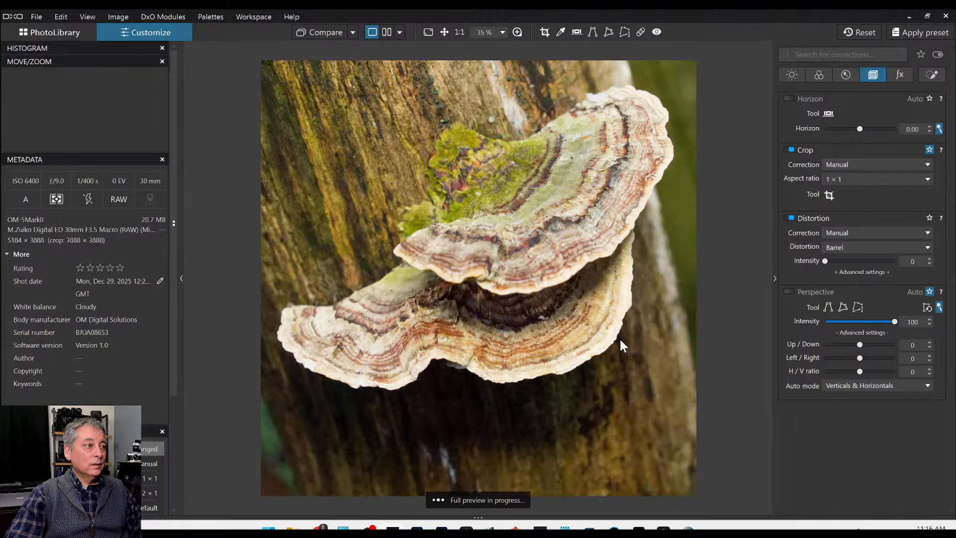
Step: Turn on the Contrast and DxO ClearView Plus corrections for the bracket fungus photo
{"action": "left_click", "coordinate": [791, 74]}
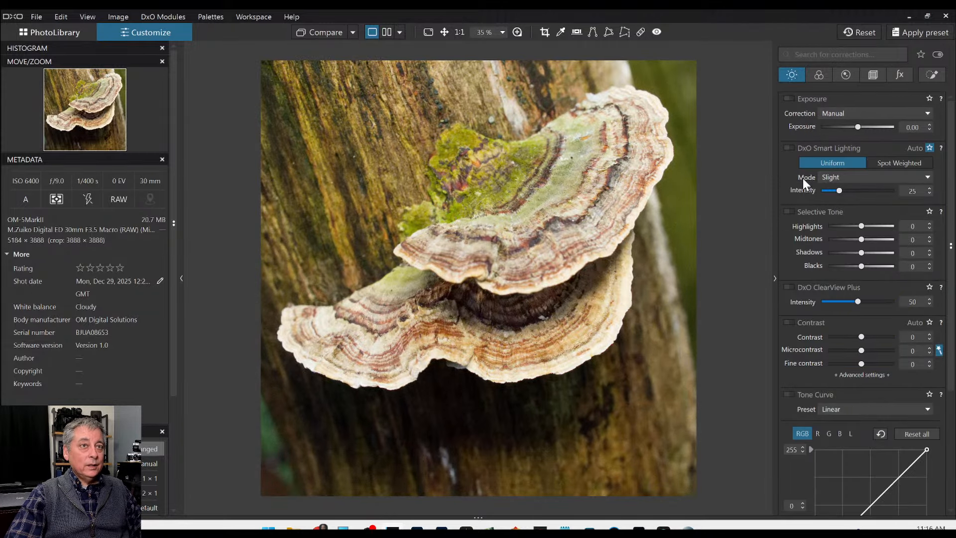
{"action": "left_click", "coordinate": [789, 322]}
{"action": "left_click", "coordinate": [788, 288]}
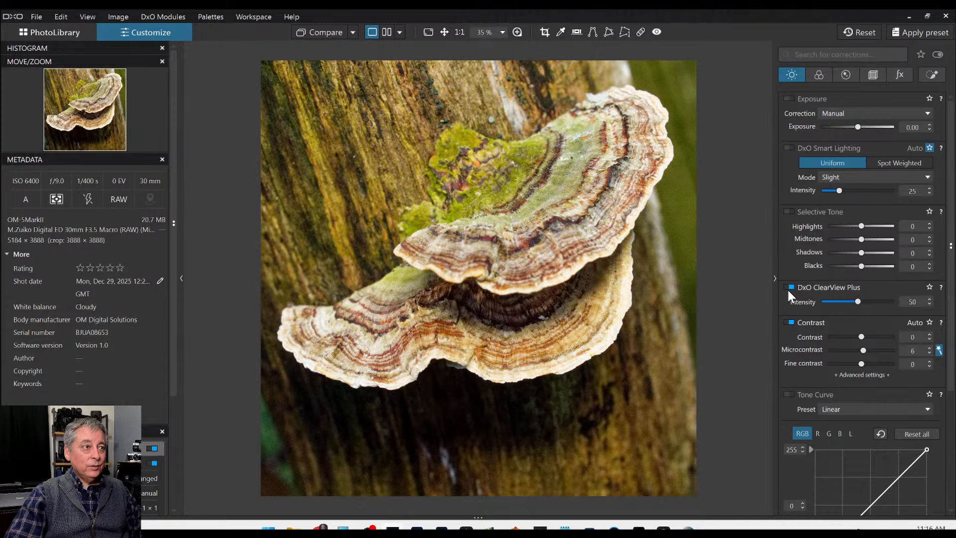
Step: Warm the RAW white balance to a temperature of 6672 and a tint of 16
{"action": "left_click", "coordinate": [820, 78]}
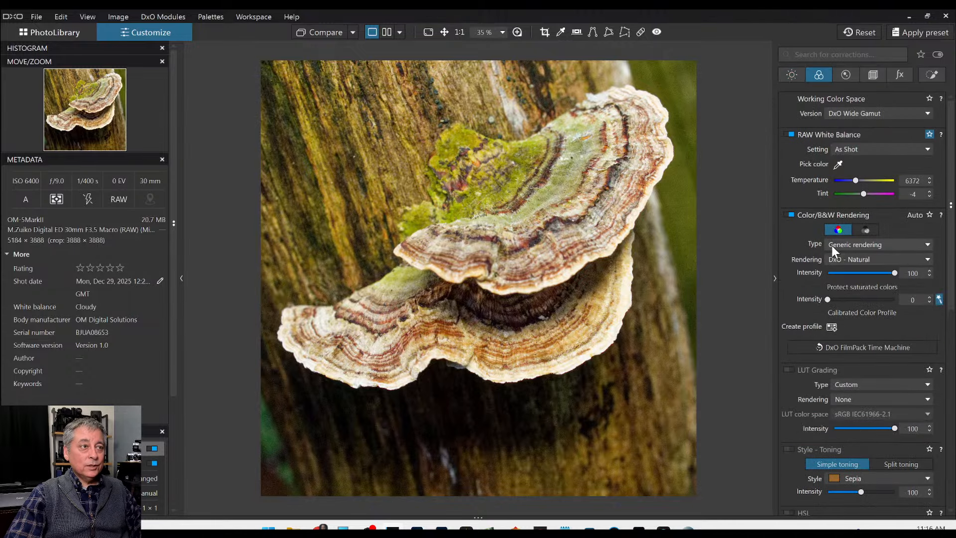
{"action": "left_click", "coordinate": [866, 195]}
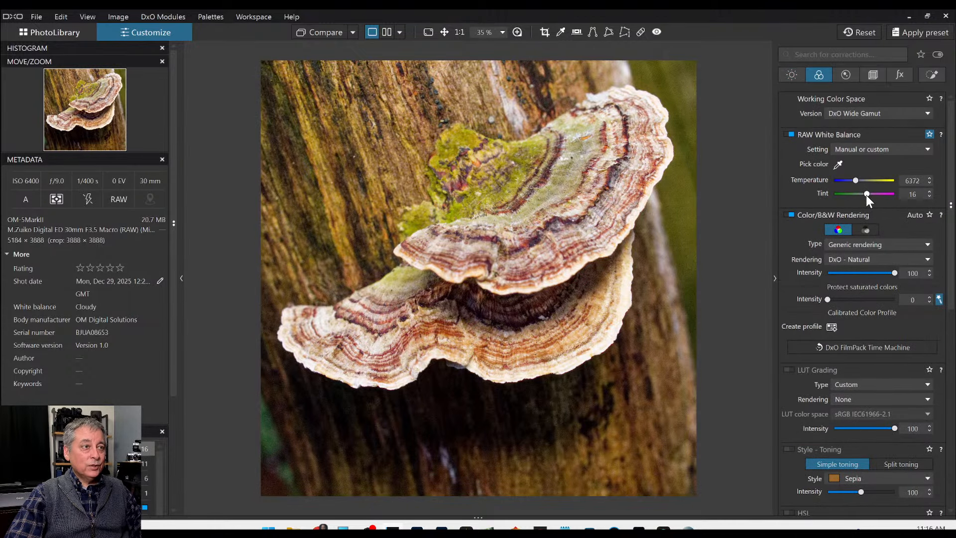
{"action": "scroll", "coordinate": [855, 180], "scroll_direction": "up", "scroll_amount": 1}
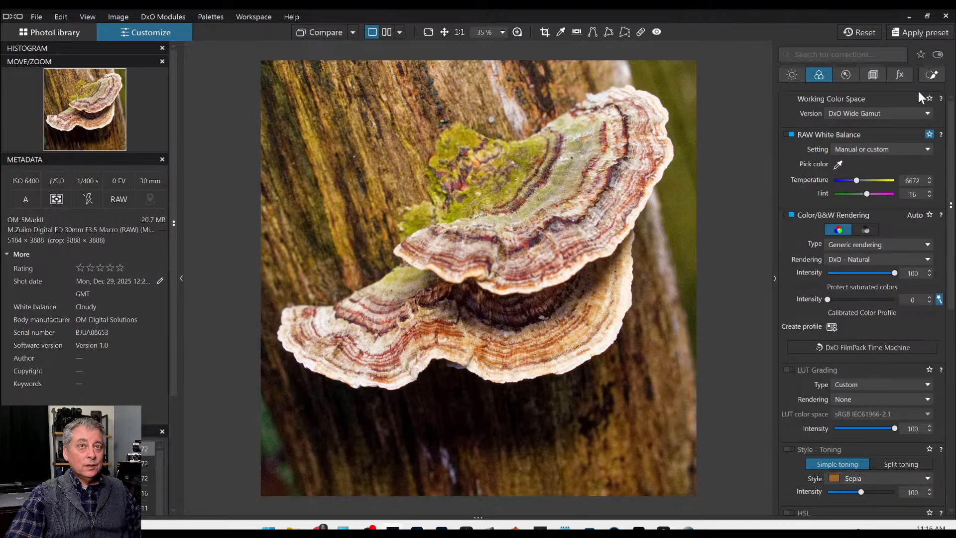
Step: Mask the green background beside the upper cap with two control points, setting chroma selectivity to 55 and exposure to -1.17
{"action": "left_click", "coordinate": [932, 74]}
{"action": "left_click", "coordinate": [826, 115]}
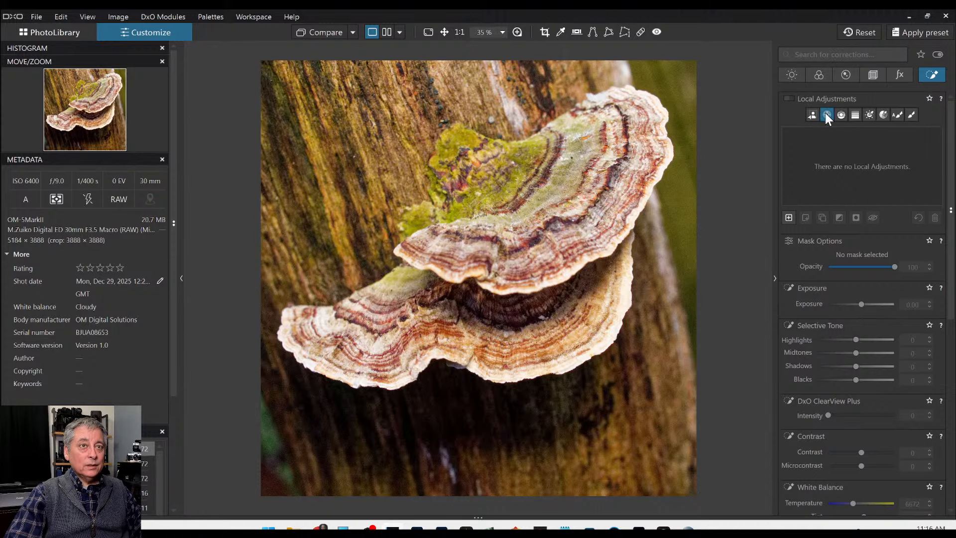
{"action": "left_click", "coordinate": [789, 217]}
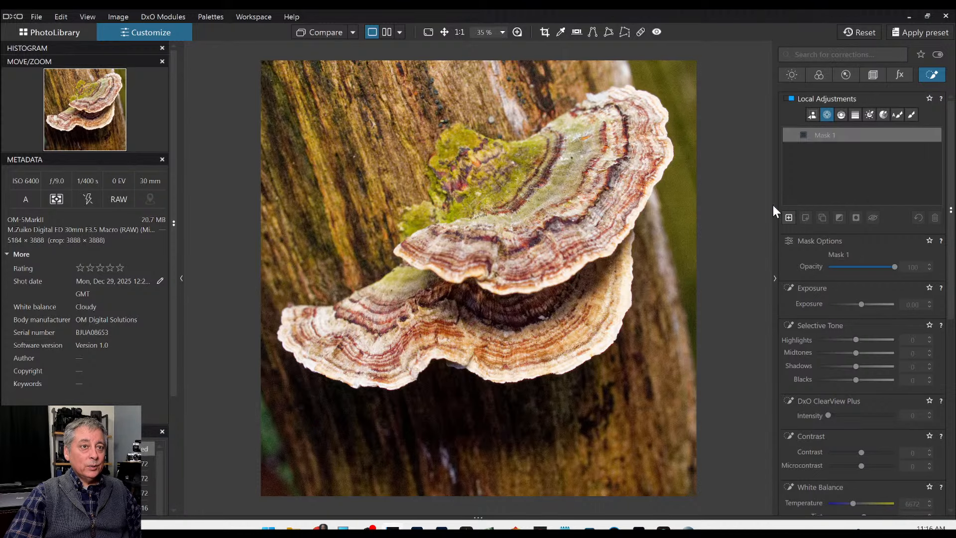
{"action": "left_click", "coordinate": [685, 111]}
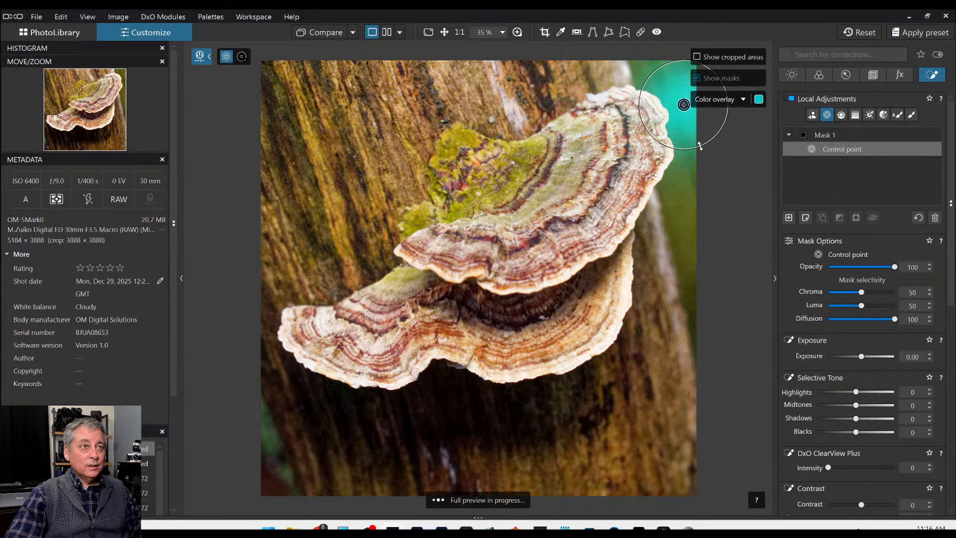
{"action": "left_click", "coordinate": [697, 183]}
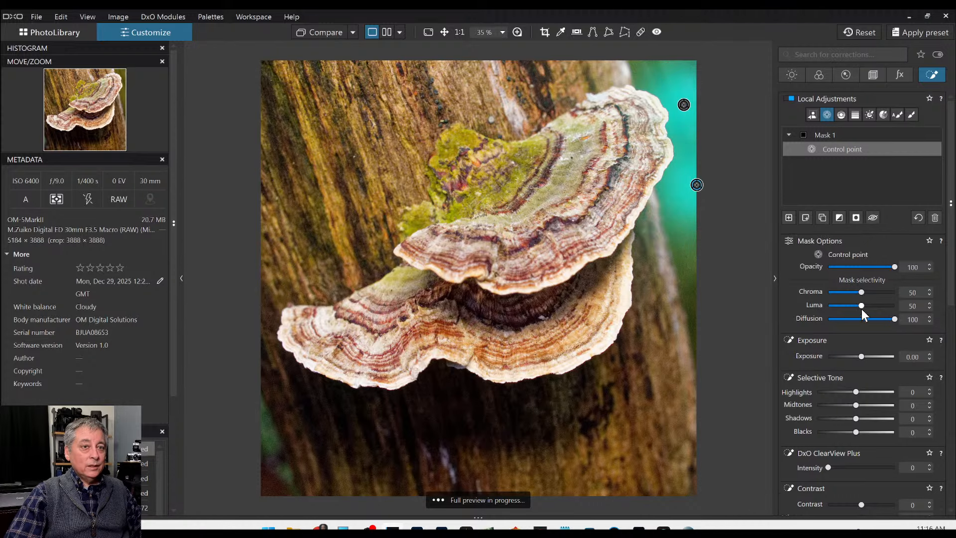
{"action": "left_click_drag", "start_coordinate": [861, 293], "coordinate": [864, 292]}
{"action": "left_click_drag", "start_coordinate": [861, 356], "coordinate": [851, 357]}
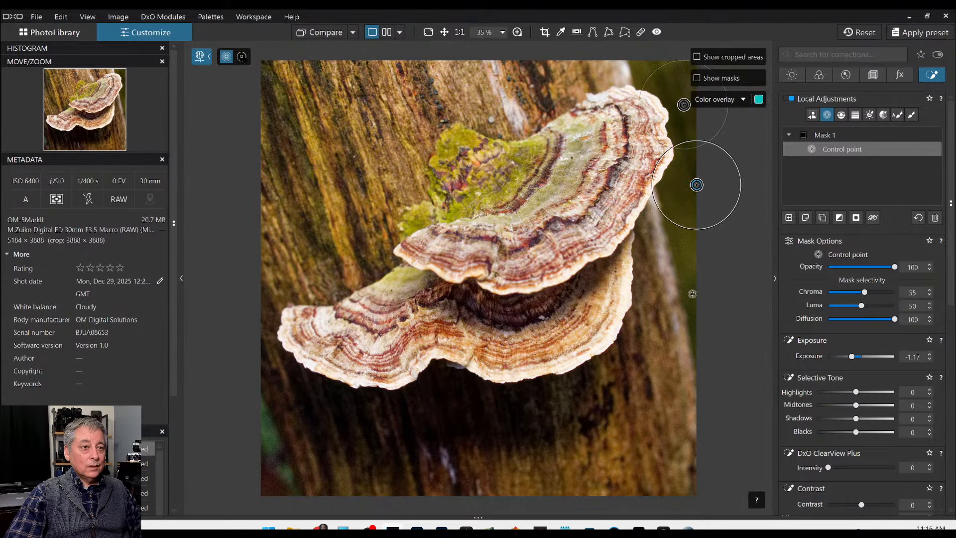
Step: Extend the darkening mask with more control points around the photo's edges, enlarging the bottom ones and reducing the top middle one
{"action": "left_click", "coordinate": [700, 263]}
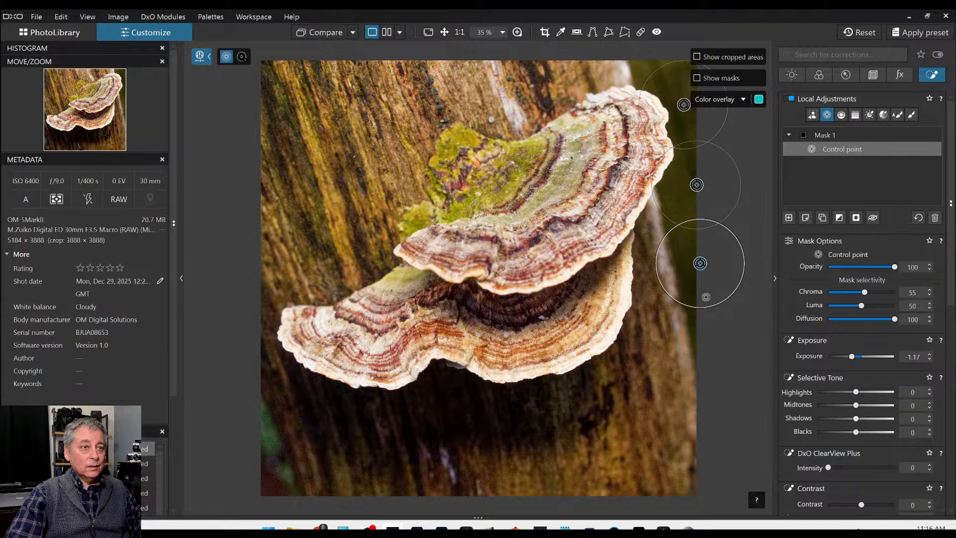
{"action": "left_click", "coordinate": [693, 349]}
{"action": "left_click", "coordinate": [672, 490]}
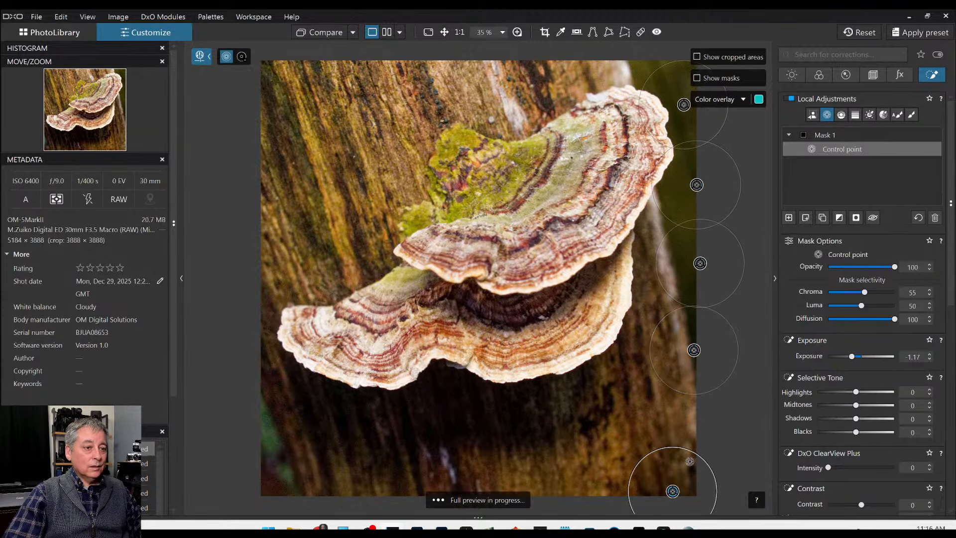
{"action": "left_click_drag", "start_coordinate": [699, 454], "coordinate": [748, 385]}
{"action": "left_click", "coordinate": [492, 492]}
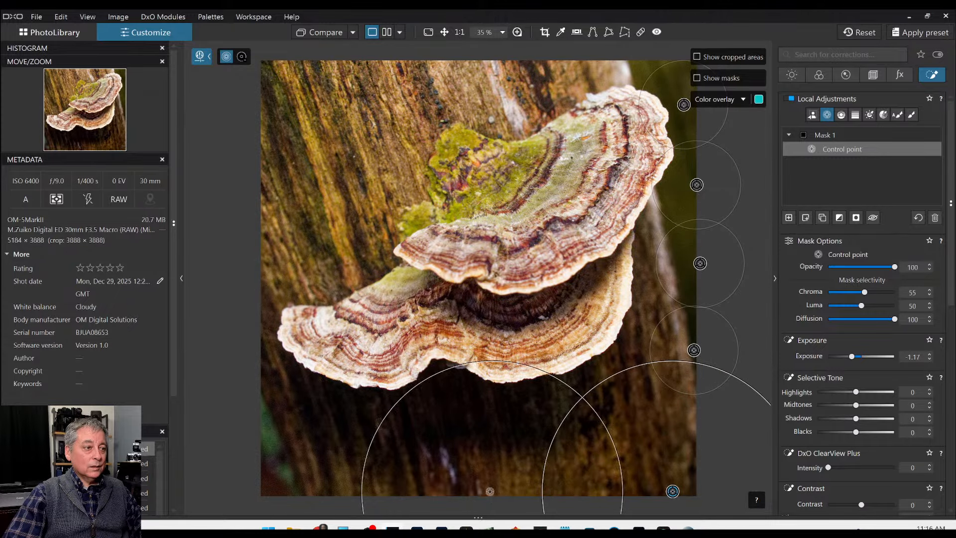
{"action": "left_click", "coordinate": [298, 487]}
{"action": "left_click", "coordinate": [274, 73]}
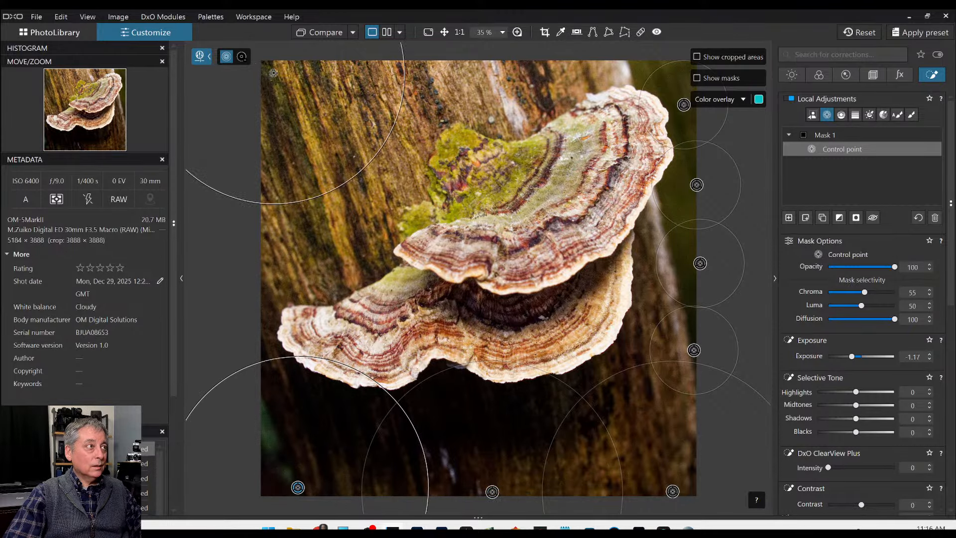
{"action": "left_click", "coordinate": [519, 69]}
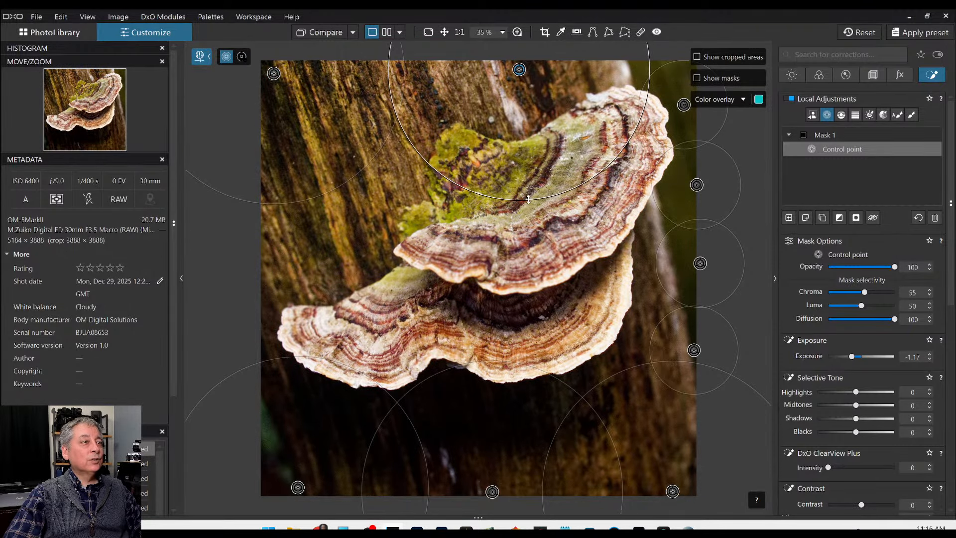
{"action": "left_click_drag", "start_coordinate": [529, 198], "coordinate": [530, 132]}
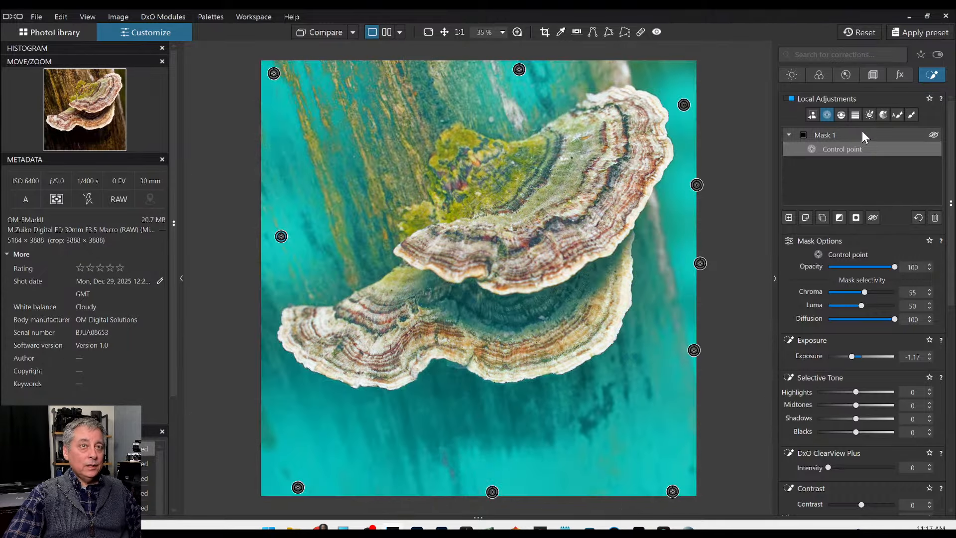
Step: Create a second mask with a control point on the fungus's left lobe and lower its highlights to -35
{"action": "left_click", "coordinate": [789, 217]}
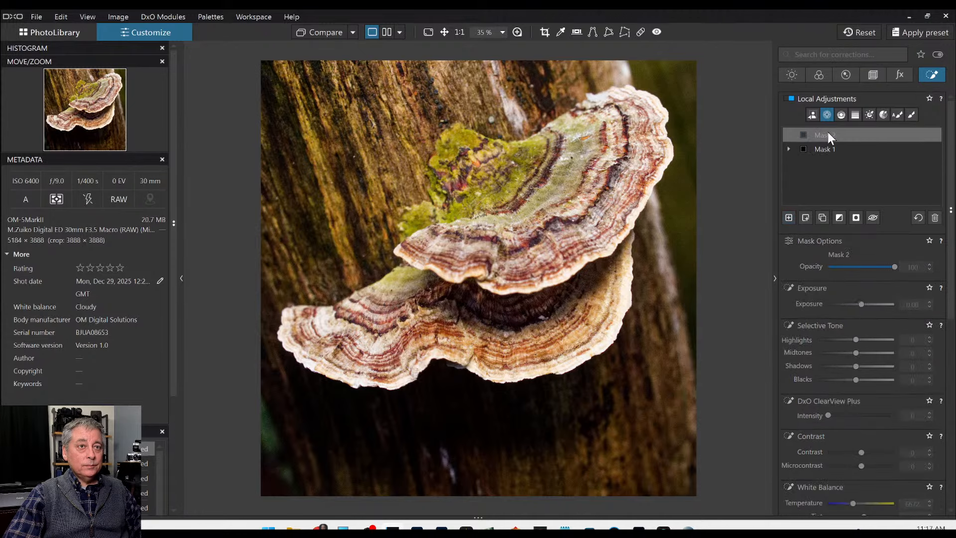
{"action": "left_click", "coordinate": [328, 334]}
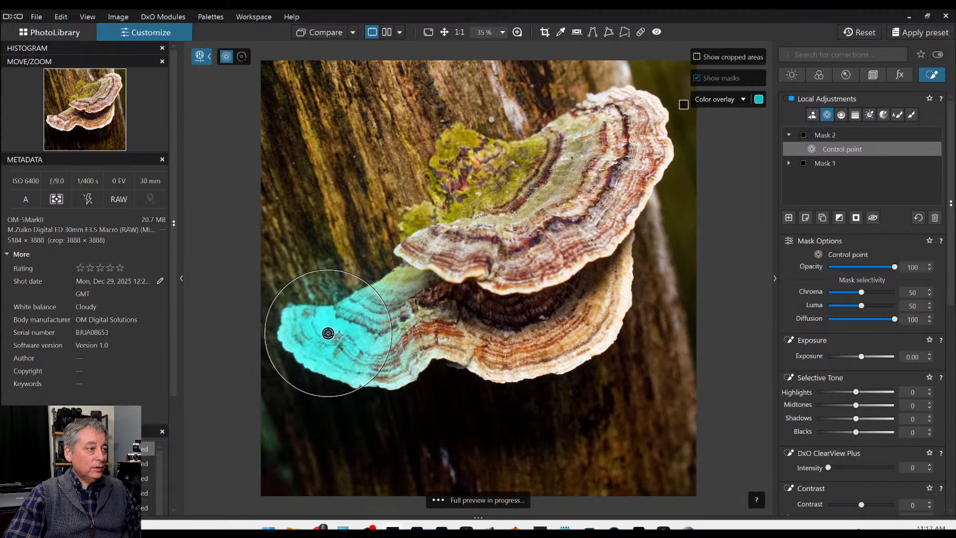
{"action": "left_click", "coordinate": [842, 392]}
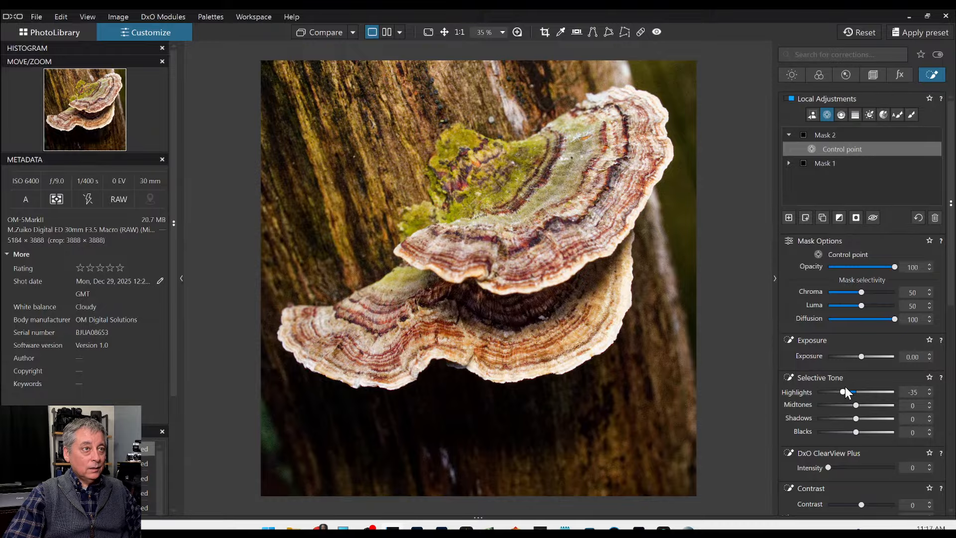
Step: Examine the fungus's fine texture through the magnifier, reducing its magnification to 200 %
{"action": "left_click", "coordinate": [517, 32]}
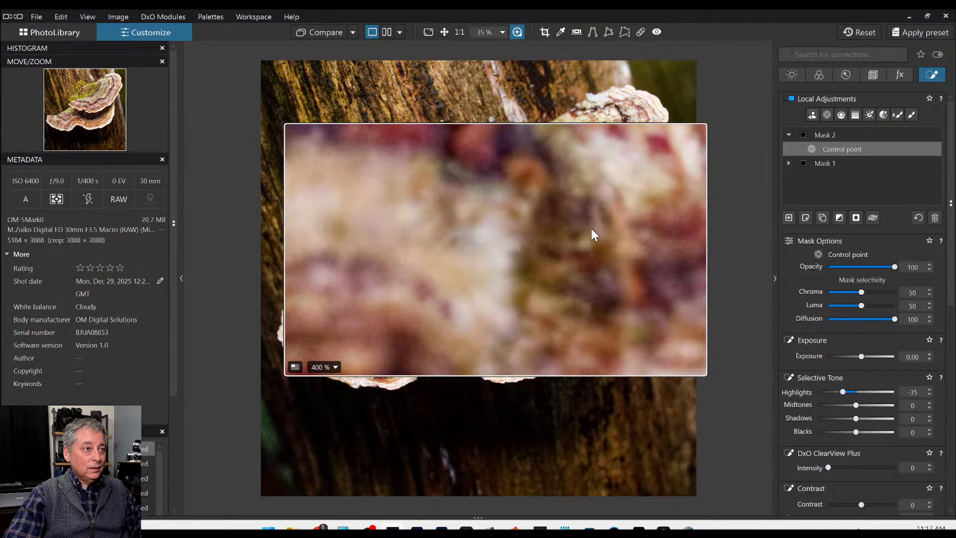
{"action": "left_click_drag", "start_coordinate": [590, 228], "coordinate": [601, 265]}
{"action": "scroll", "coordinate": [548, 232], "scroll_direction": "down", "scroll_amount": 3}
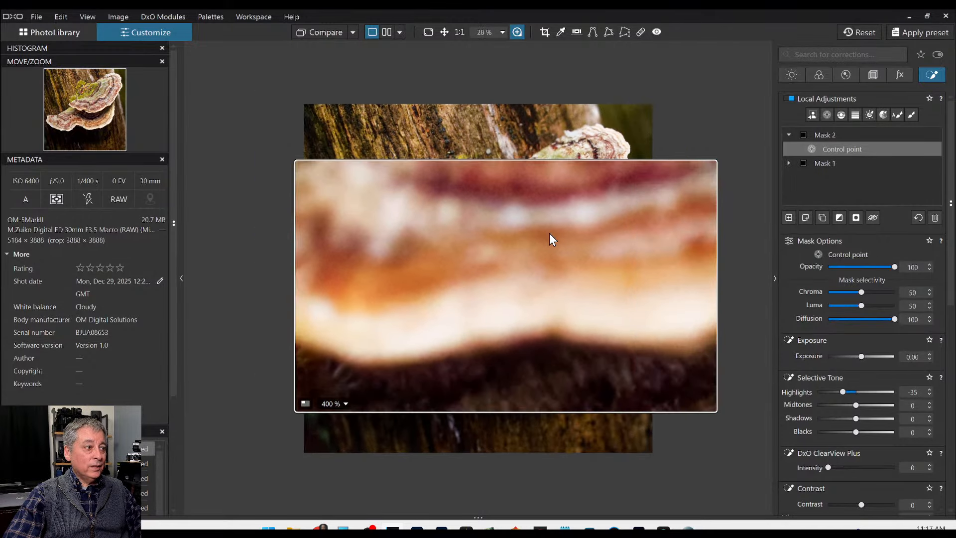
{"action": "left_click_drag", "start_coordinate": [549, 235], "coordinate": [586, 218]}
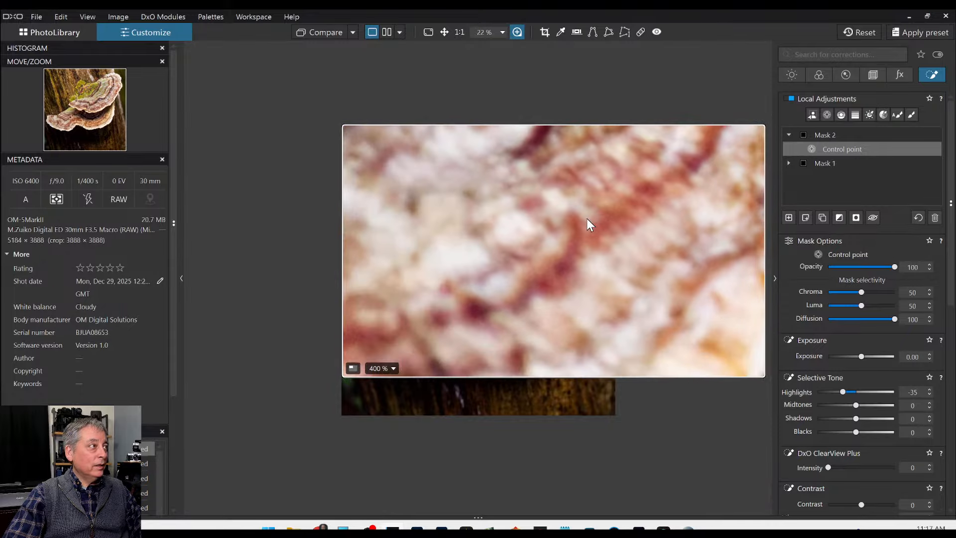
{"action": "left_click", "coordinate": [393, 368]}
{"action": "left_click", "coordinate": [390, 390]}
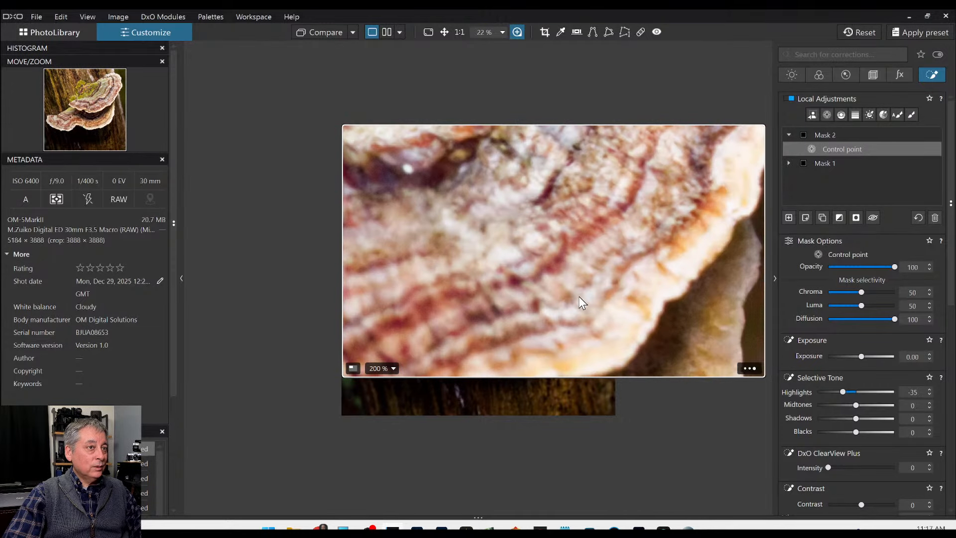
{"action": "left_click_drag", "start_coordinate": [578, 297], "coordinate": [542, 281]}
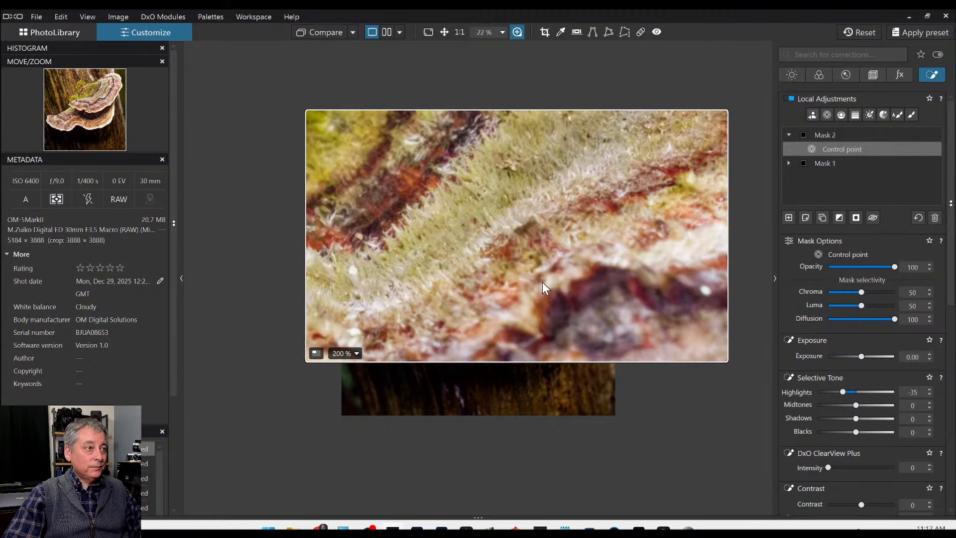
Step: Review the detail corrections, keeping DeepPRIME XD/XD2s as the denoising method
{"action": "left_click", "coordinate": [871, 76]}
{"action": "left_click", "coordinate": [845, 76]}
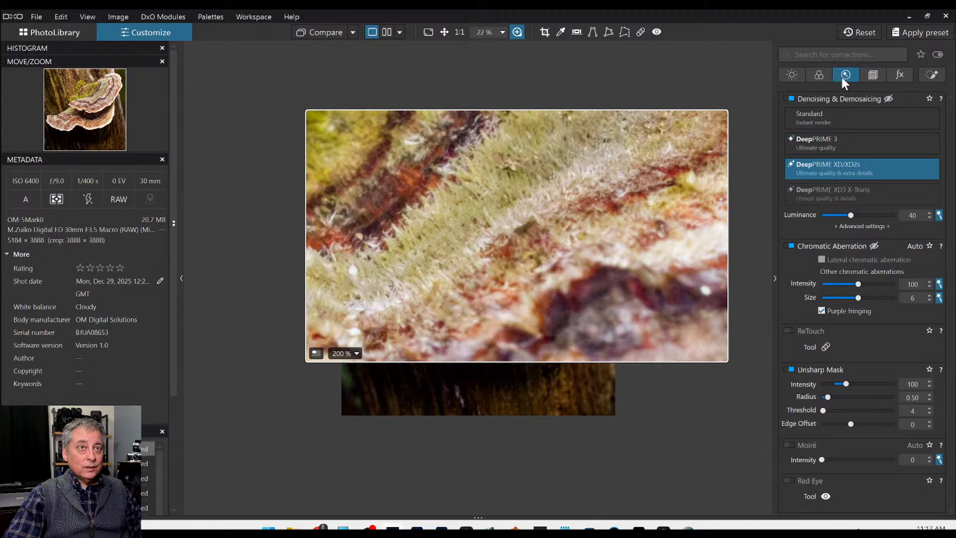
{"action": "left_click", "coordinate": [831, 168]}
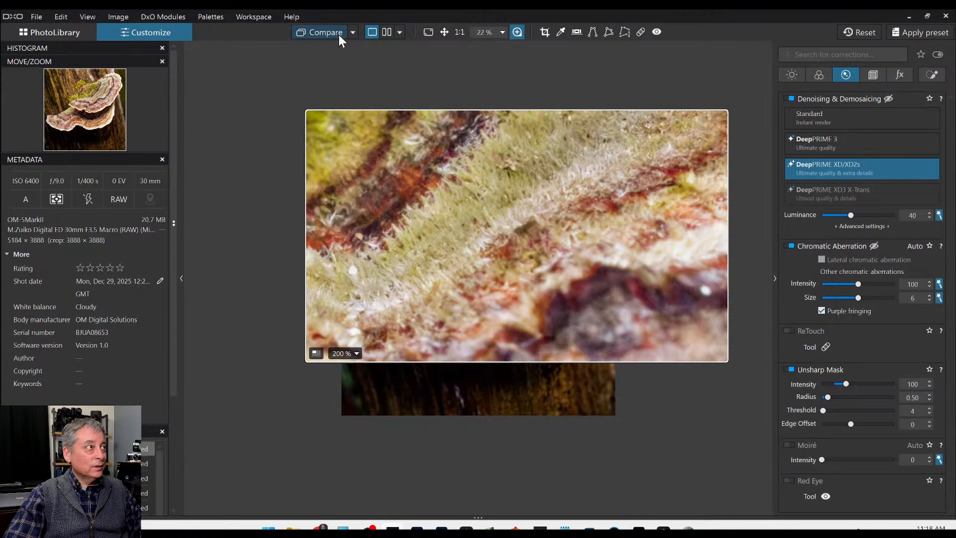
Step: Return to the photo library, install the suggested OM-5 Mark II and 30mm F3.5 Macro optics module, and reopen the fungus photo for customizing
{"action": "left_click", "coordinate": [72, 32]}
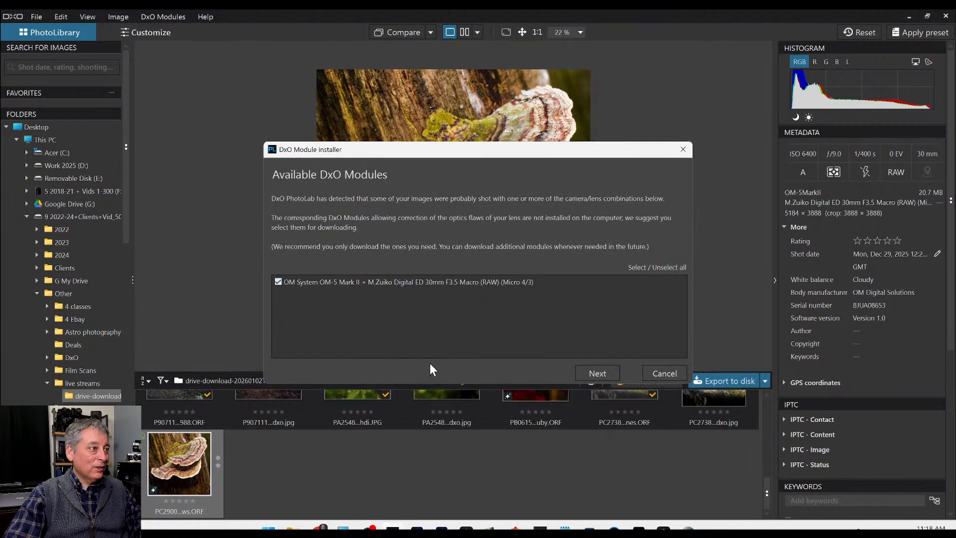
{"action": "left_click", "coordinate": [595, 373]}
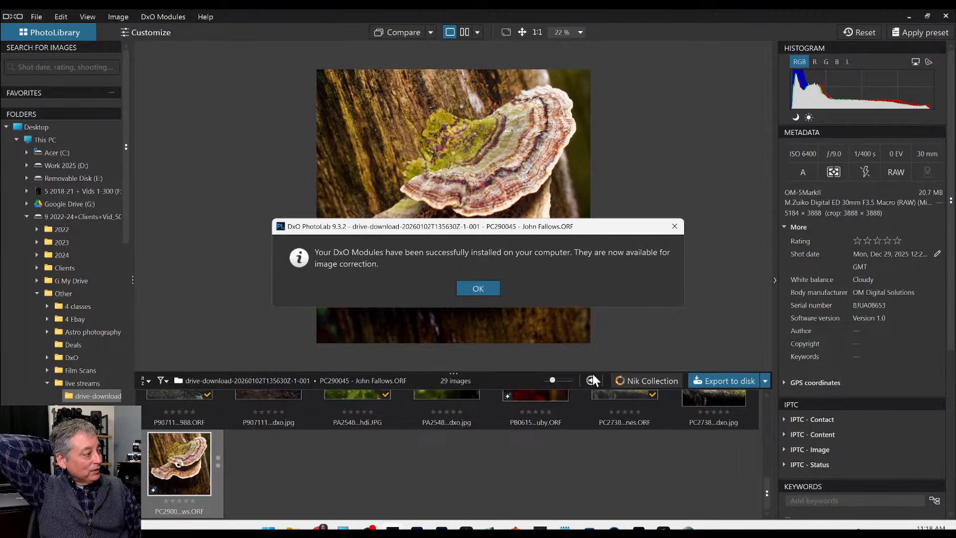
{"action": "left_click", "coordinate": [478, 288]}
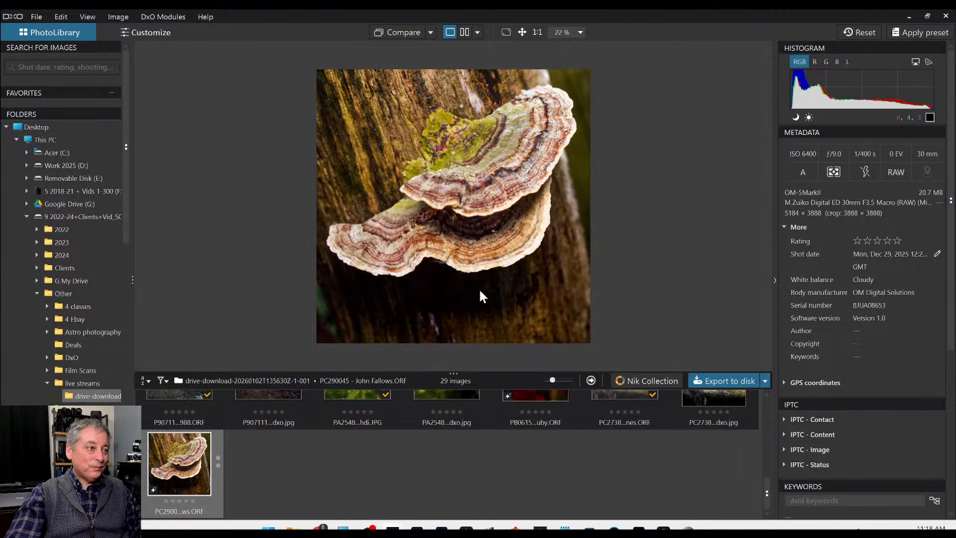
{"action": "double_click", "coordinate": [193, 468]}
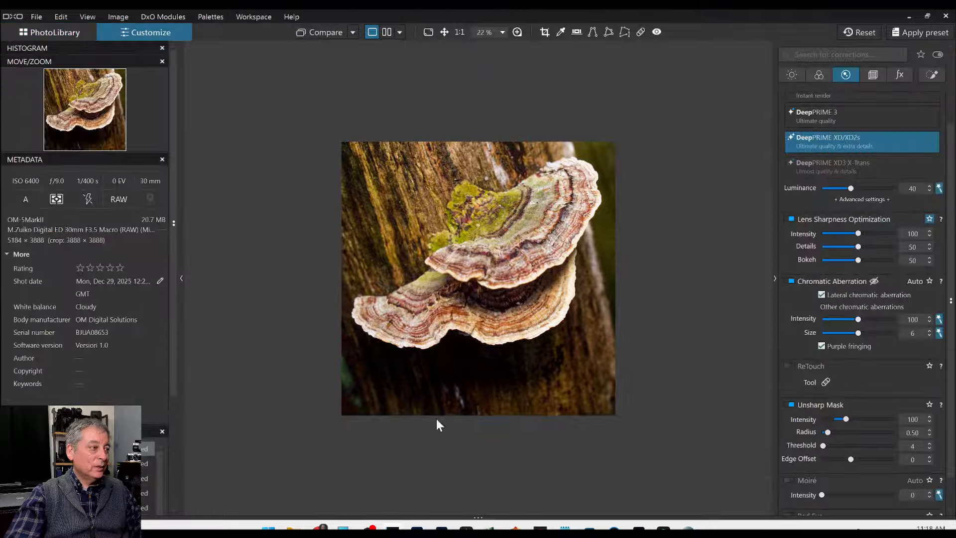
Step: Strengthen the Unsharp Mask to radius 1.01 and intensity 152, checking the fungus texture in the magnifier
{"action": "scroll", "coordinate": [511, 285], "scroll_direction": "up", "scroll_amount": 2}
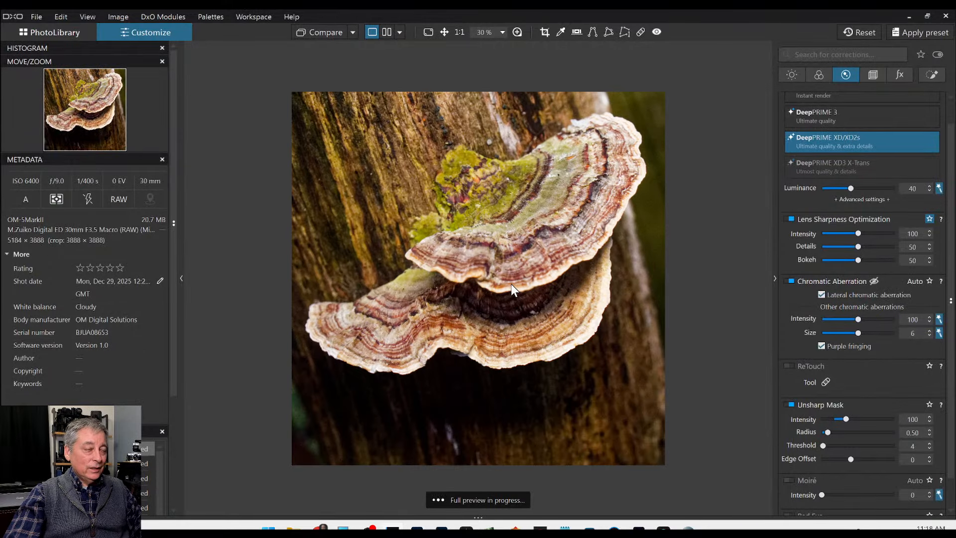
{"action": "left_click", "coordinate": [518, 32]}
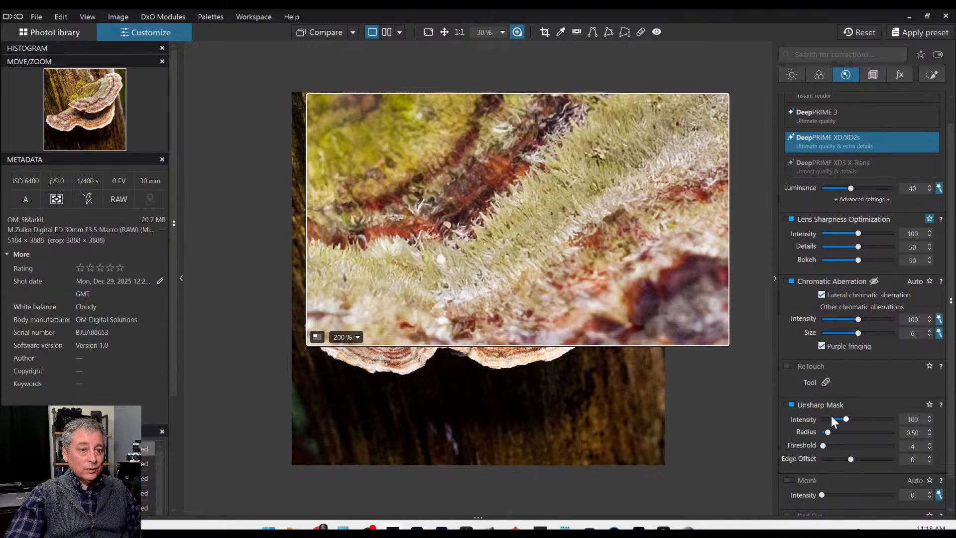
{"action": "left_click_drag", "start_coordinate": [830, 430], "coordinate": [836, 433]}
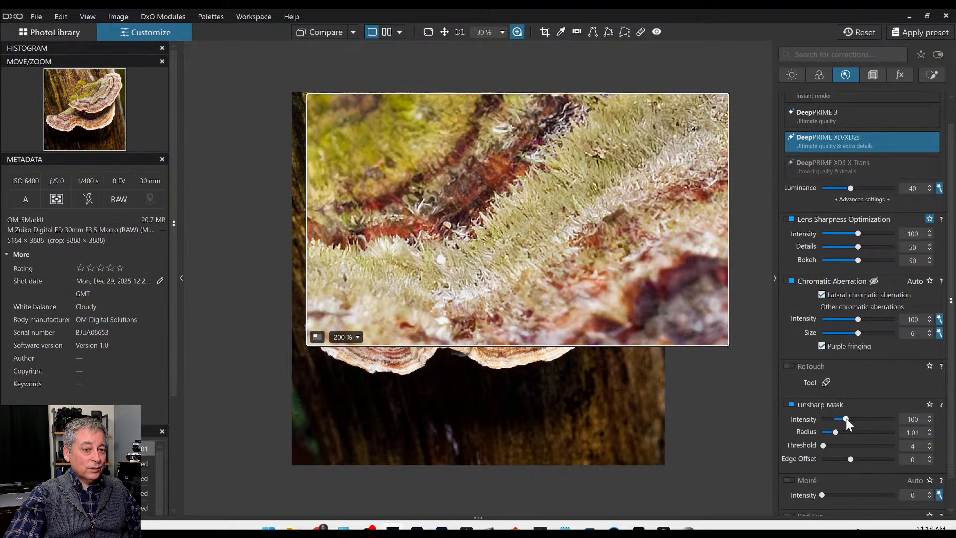
{"action": "left_click_drag", "start_coordinate": [846, 418], "coordinate": [852, 418]}
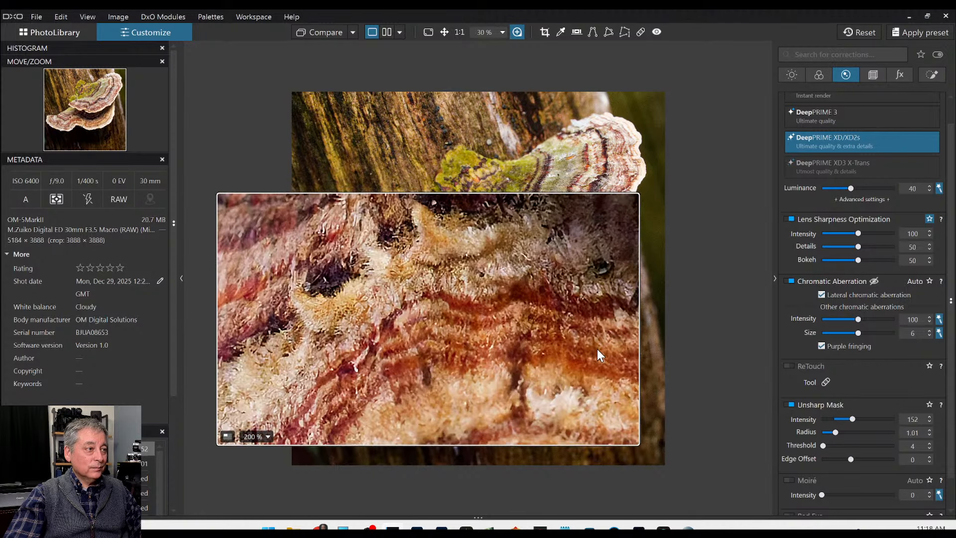
{"action": "left_click", "coordinate": [517, 32]}
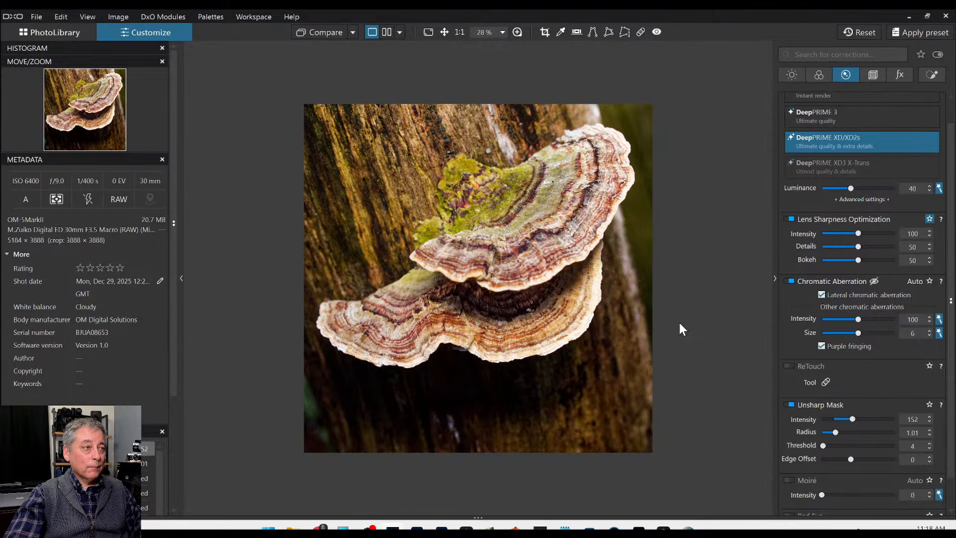
Step: Boost the fungus photo's reds by setting the HSL red channel's saturation to 28
{"action": "left_click", "coordinate": [318, 34]}
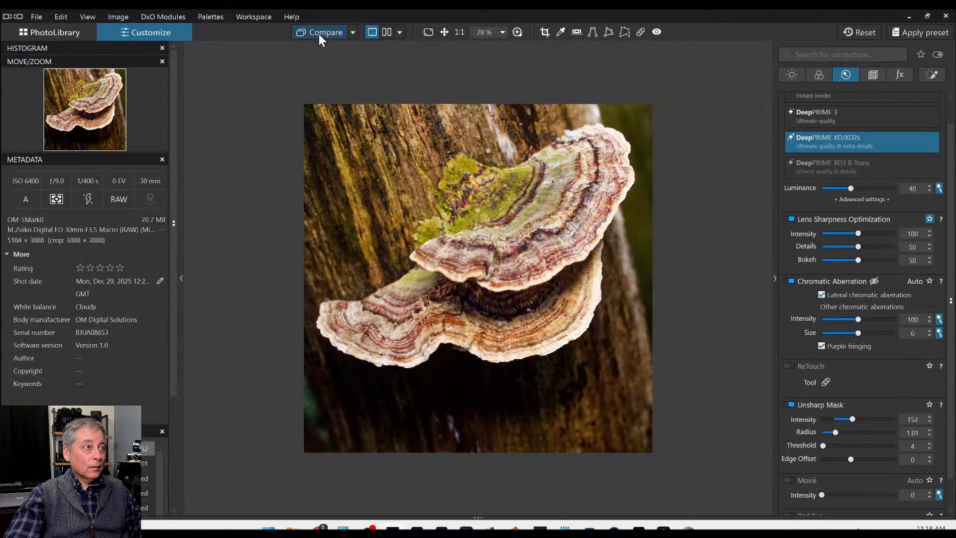
{"action": "left_click", "coordinate": [811, 75]}
{"action": "scroll", "coordinate": [869, 344], "scroll_direction": "down", "scroll_amount": 3}
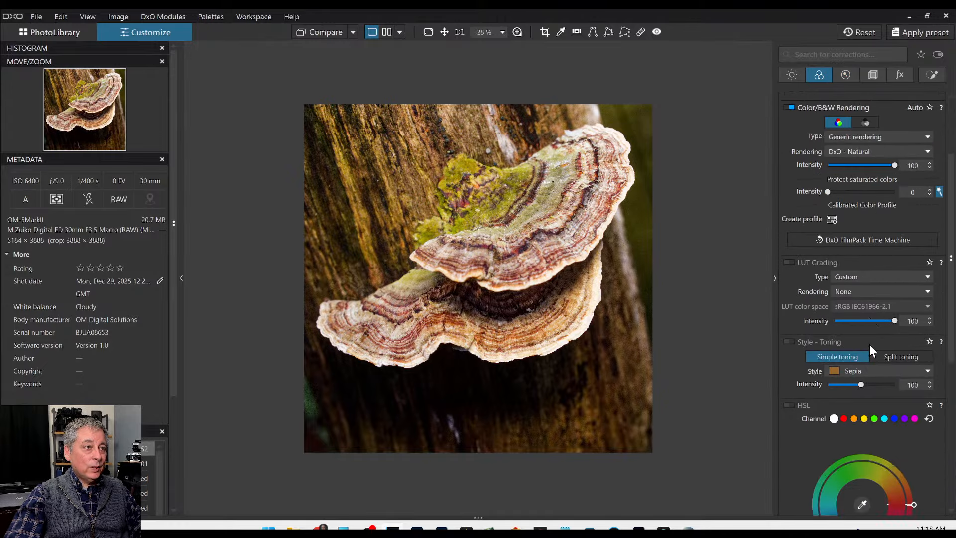
{"action": "left_click", "coordinate": [844, 311]}
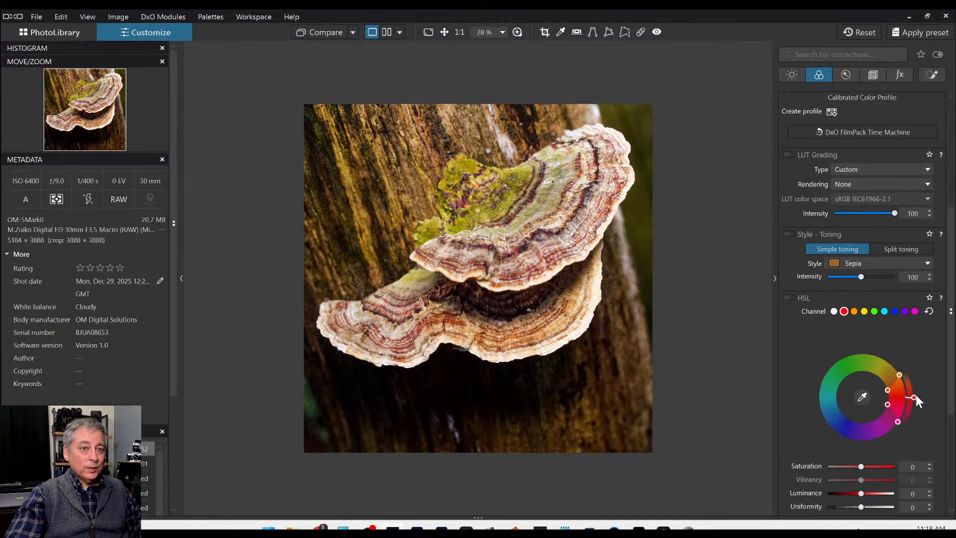
{"action": "scroll", "coordinate": [891, 358], "scroll_direction": "down", "scroll_amount": 1}
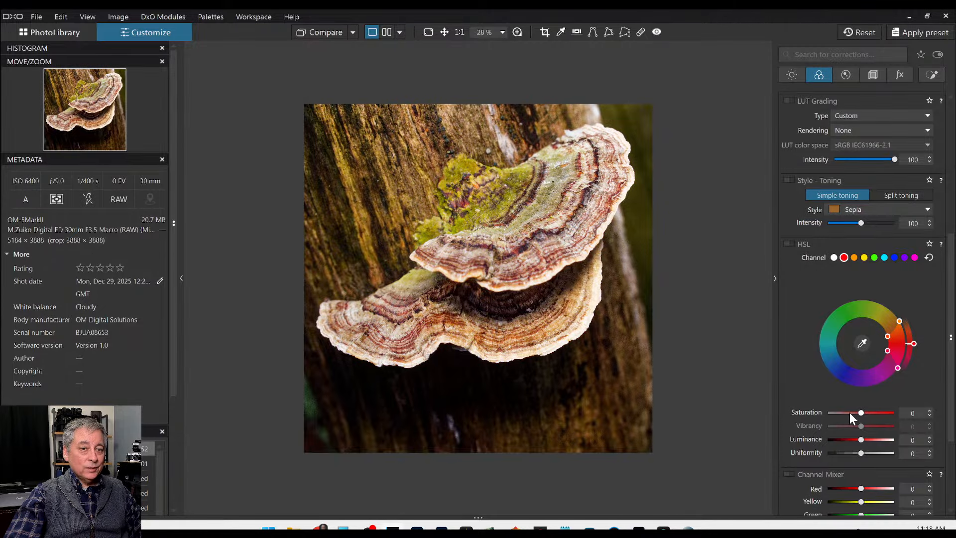
{"action": "left_click_drag", "start_coordinate": [861, 412], "coordinate": [874, 413]}
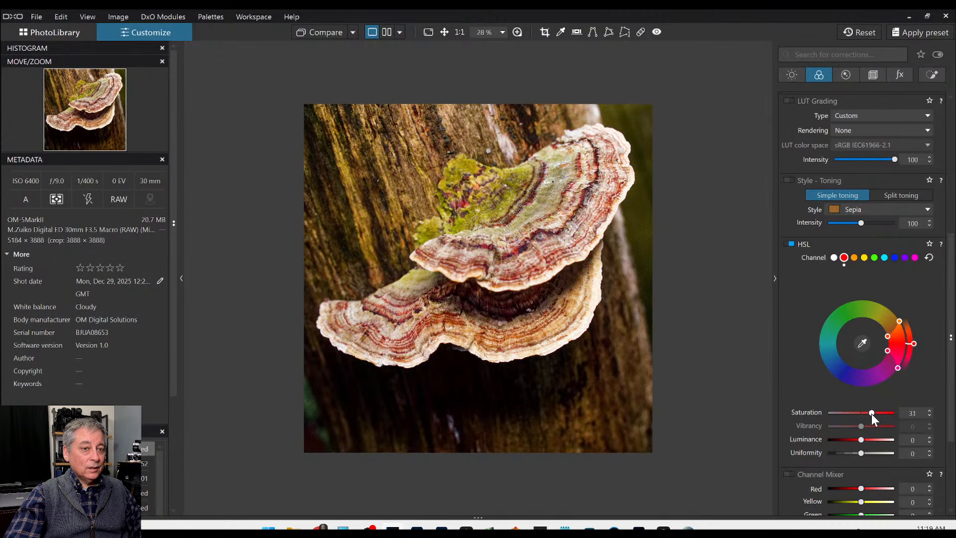
{"action": "left_click_drag", "start_coordinate": [871, 413], "coordinate": [870, 413]}
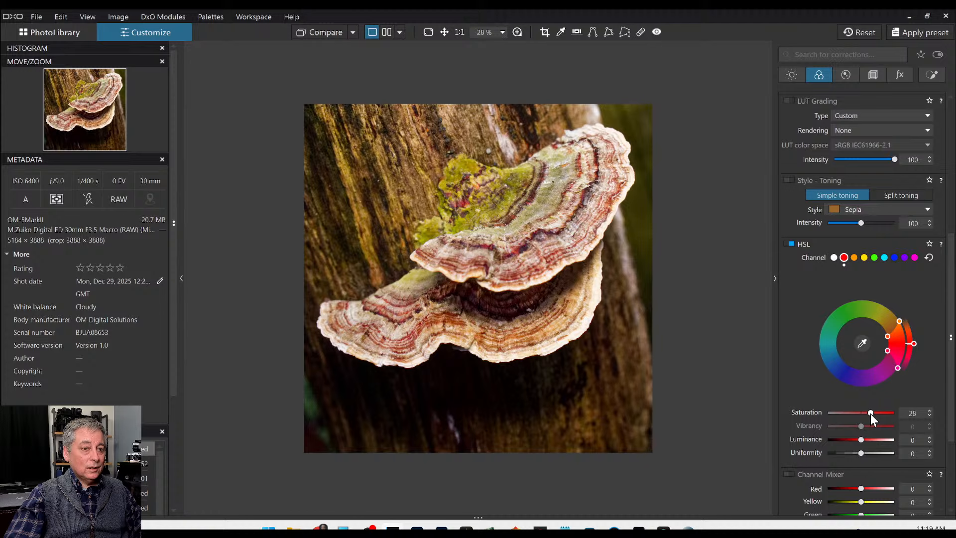
Step: Export the fungus photo to its original folder as a full-size JPEG at quality 100 with the suffix -dxo
{"action": "right_click", "coordinate": [684, 378]}
{"action": "left_click", "coordinate": [735, 18]}
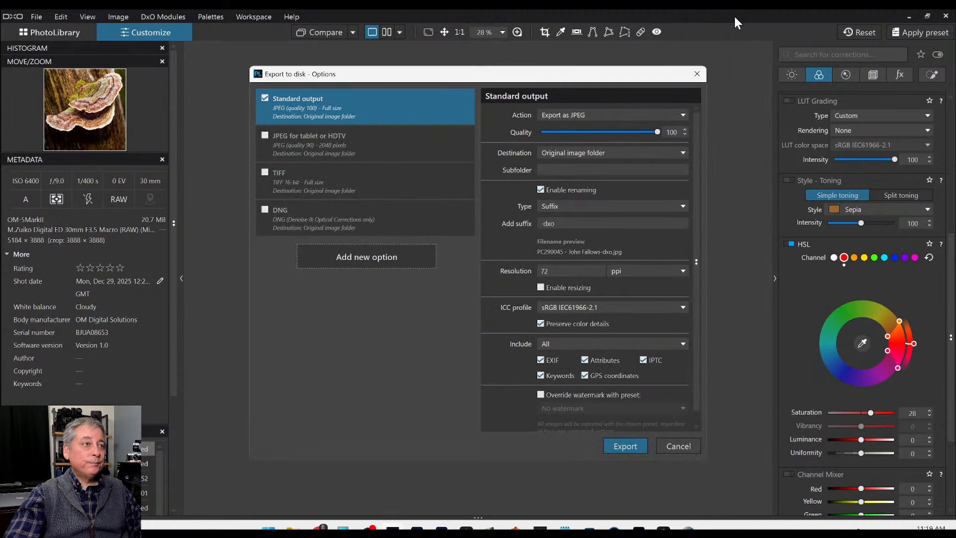
{"action": "key", "text": "Return"}
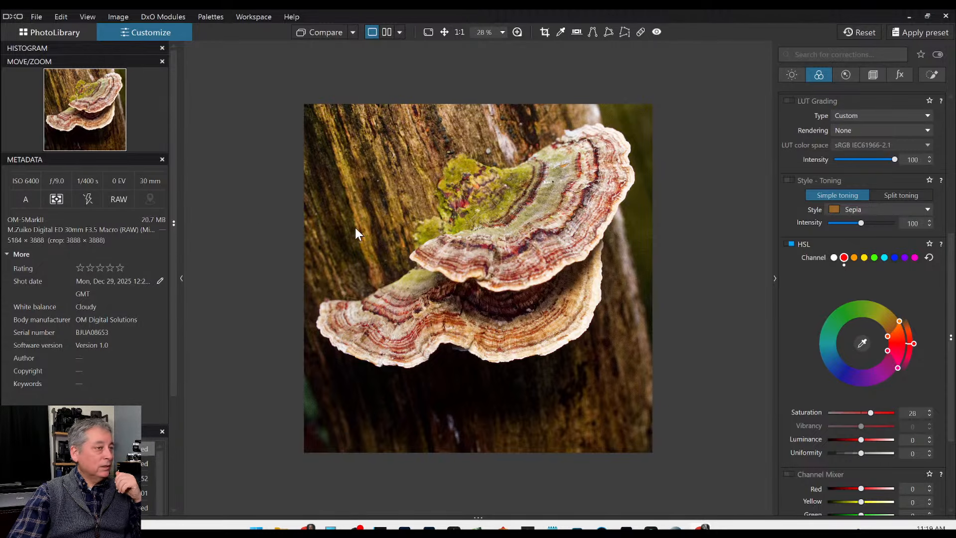
Step: Reset the fungus photo's corrections and compare it side by side with its exported standard-output JPEG, with the side panels hidden
{"action": "left_click", "coordinate": [857, 30]}
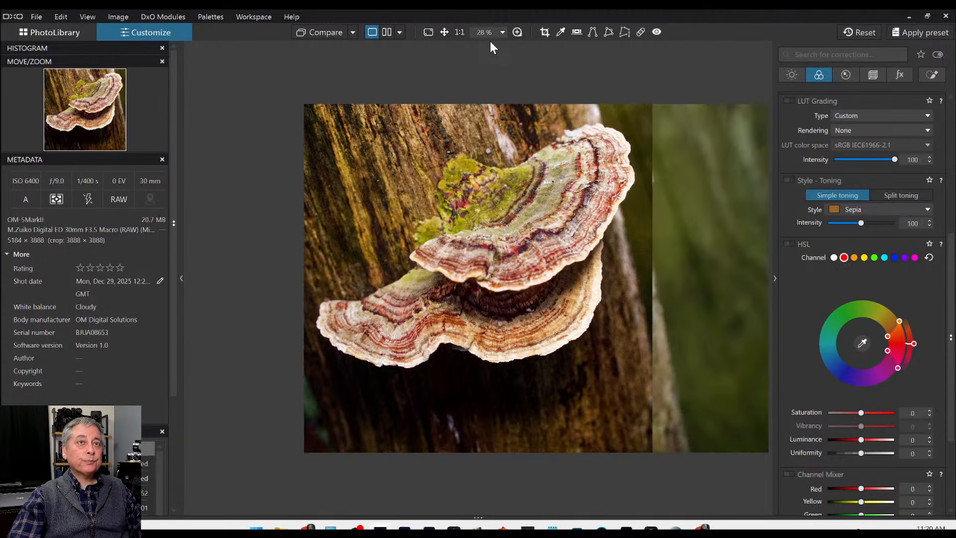
{"action": "left_click", "coordinate": [389, 31]}
{"action": "key", "text": "F9"}
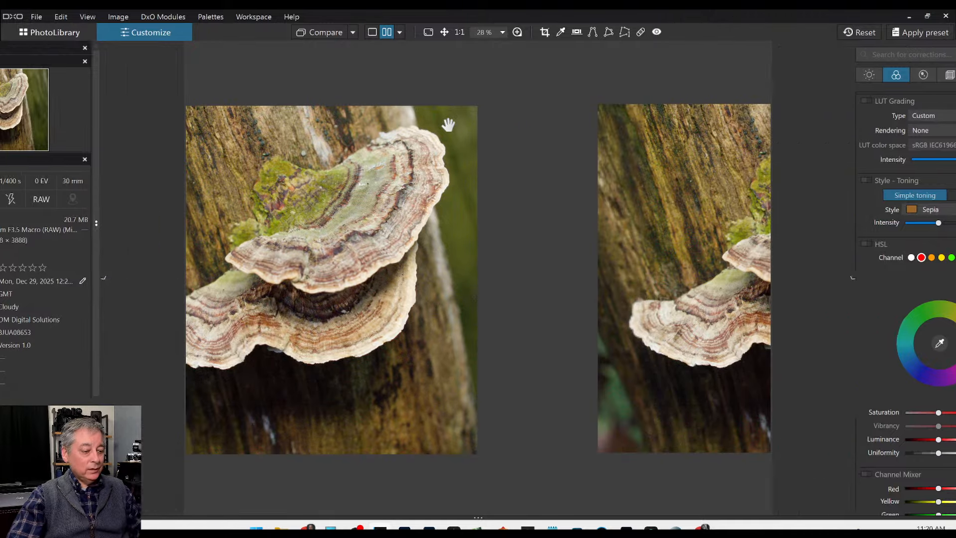
{"action": "left_click", "coordinate": [352, 32]}
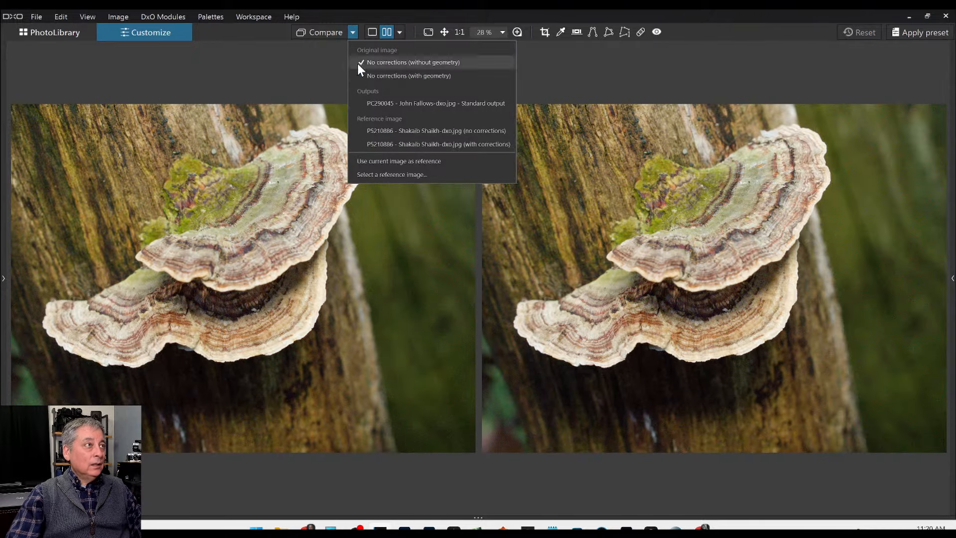
{"action": "left_click", "coordinate": [365, 100]}
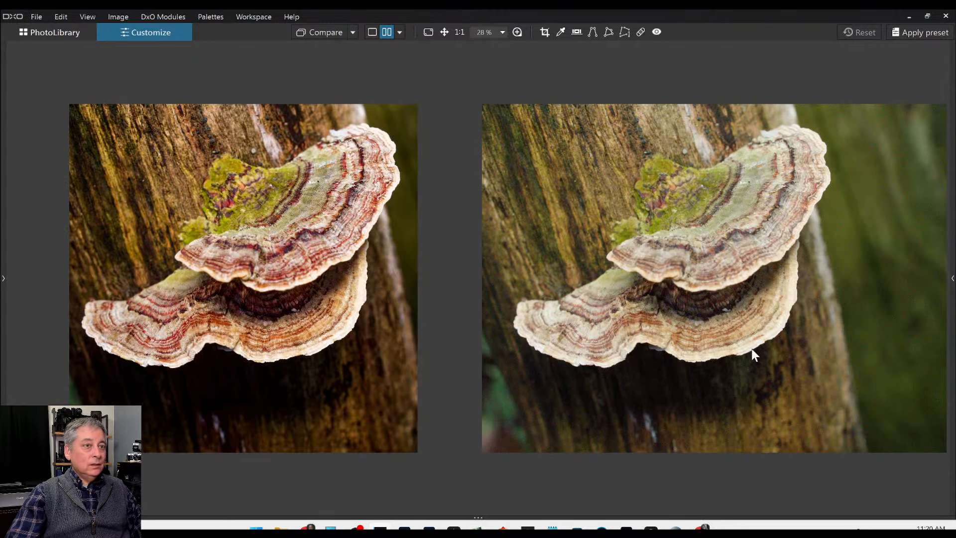
{"action": "scroll", "coordinate": [754, 348], "scroll_direction": "down", "scroll_amount": 1}
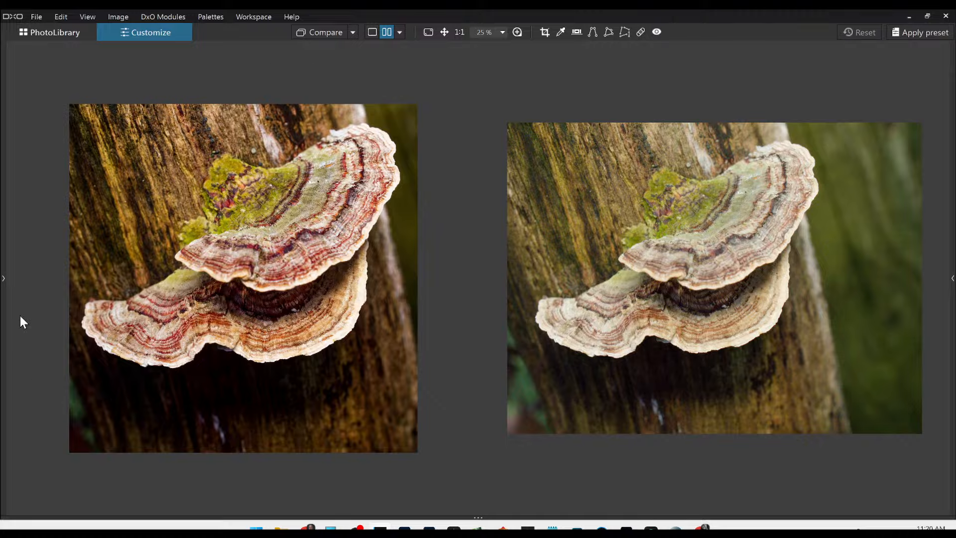
Step: Switch to a split-view comparison and inspect the edited fungus against the original, moving the divider past the fungus's edge
{"action": "left_click", "coordinate": [399, 32]}
{"action": "left_click", "coordinate": [413, 76]}
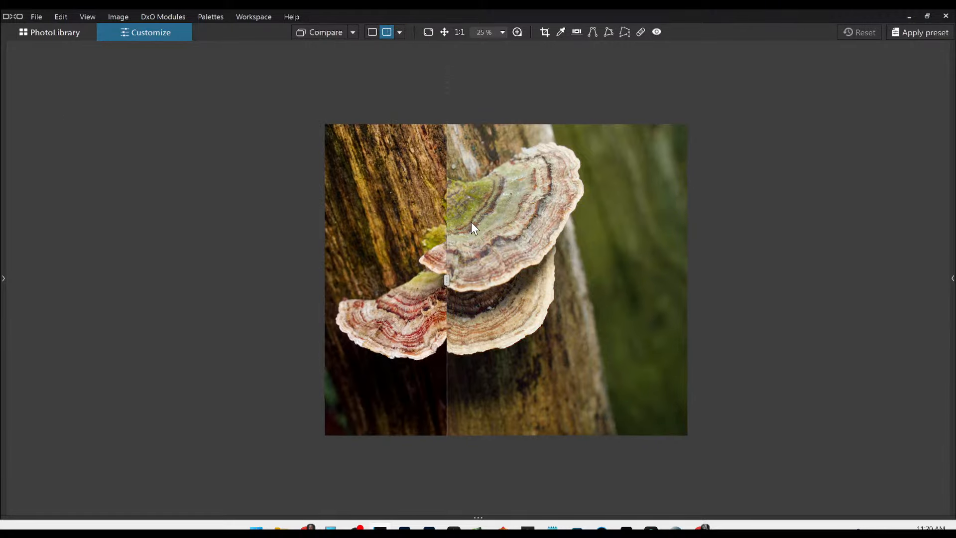
{"action": "scroll", "coordinate": [479, 253], "scroll_direction": "up", "scroll_amount": 3}
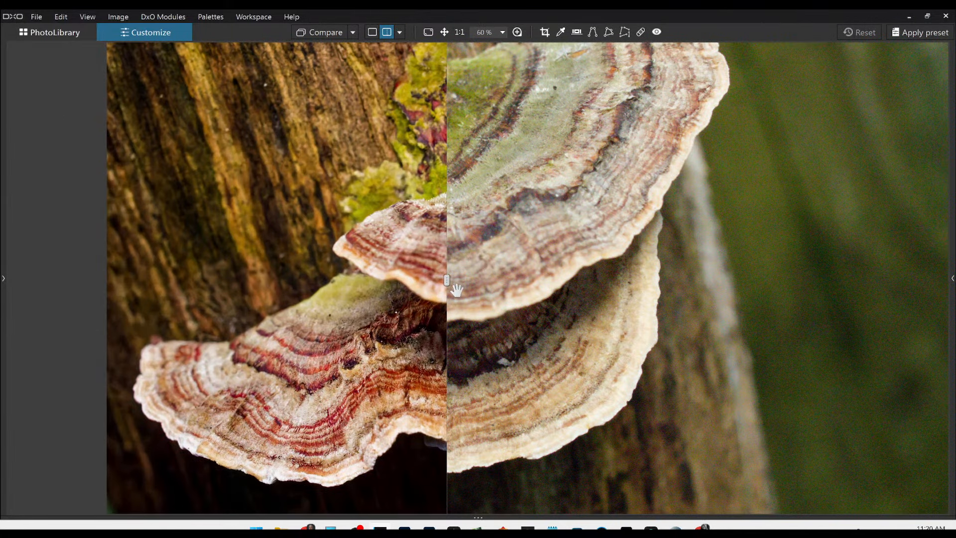
{"action": "left_click_drag", "start_coordinate": [456, 290], "coordinate": [840, 310]}
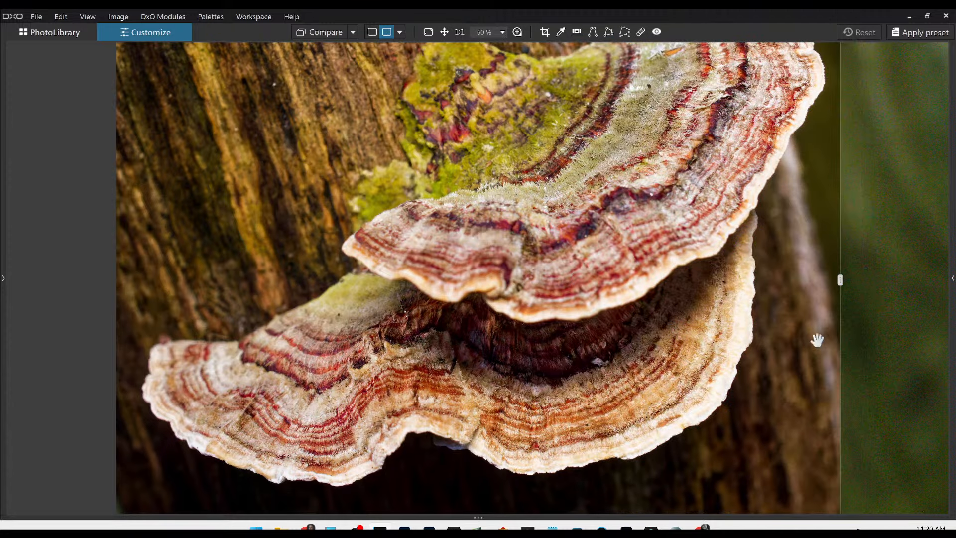
{"action": "scroll", "coordinate": [723, 342], "scroll_direction": "down", "scroll_amount": 1}
{"action": "scroll", "coordinate": [723, 342], "scroll_direction": "down", "scroll_amount": 1}
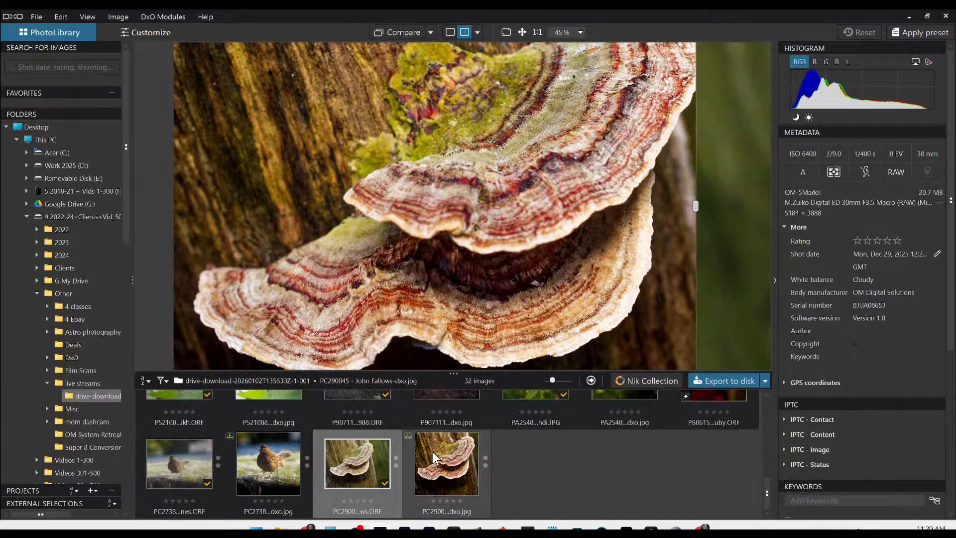
Step: Look through the library thumbnails for the submitted photos, previewing the exported FairHopeBacklitPelicanDec2025 sunset JPEG
{"action": "scroll", "coordinate": [556, 468], "scroll_direction": "up", "scroll_amount": 2}
{"action": "left_click", "coordinate": [557, 469]}
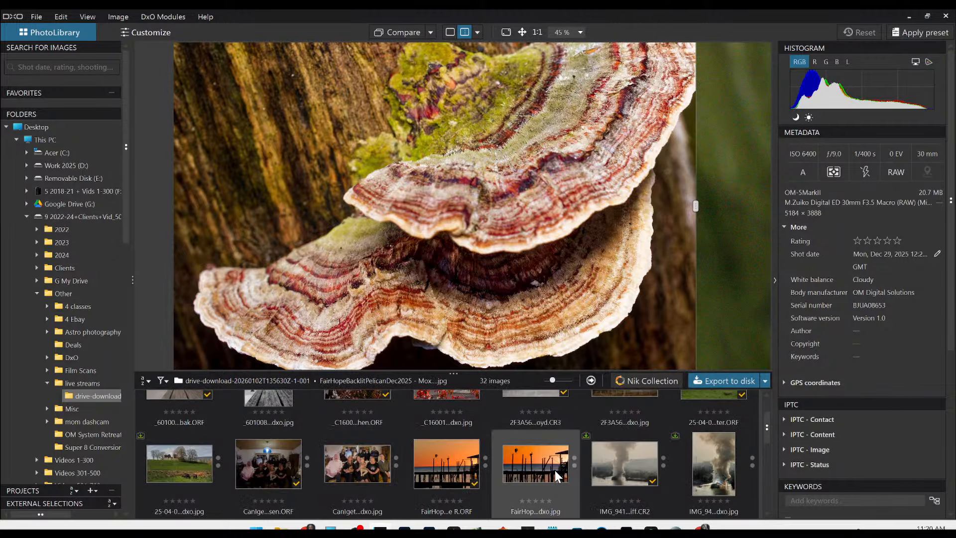
{"action": "left_click", "coordinate": [439, 463]}
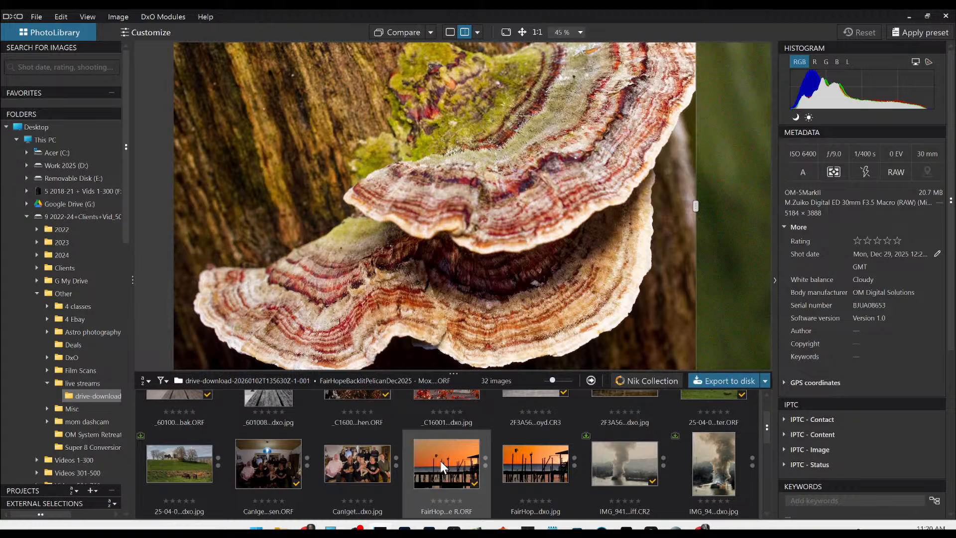
{"action": "left_click", "coordinate": [554, 468]}
{"action": "scroll", "coordinate": [512, 273], "scroll_direction": "down", "scroll_amount": 2}
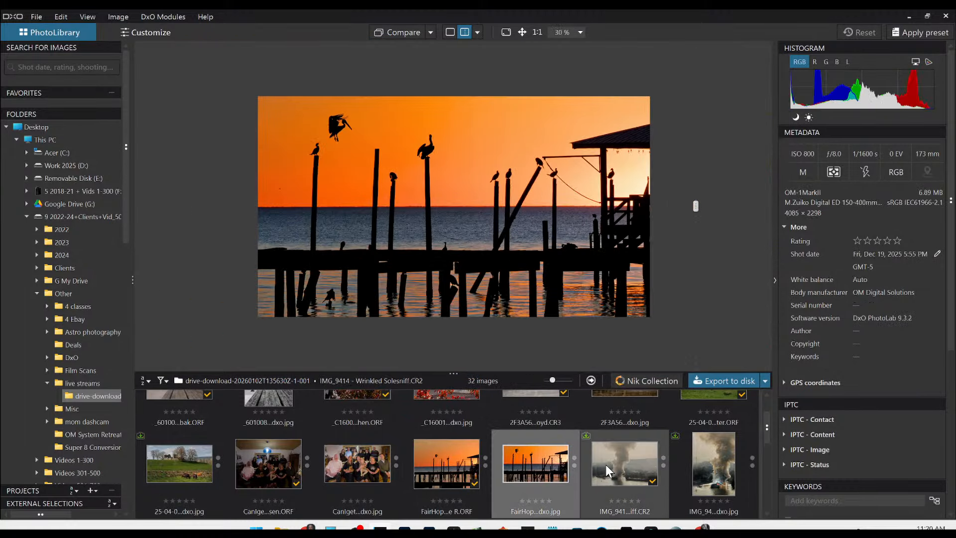
{"action": "scroll", "coordinate": [606, 465], "scroll_direction": "down", "scroll_amount": 2}
{"action": "scroll", "coordinate": [606, 465], "scroll_direction": "down", "scroll_amount": 2}
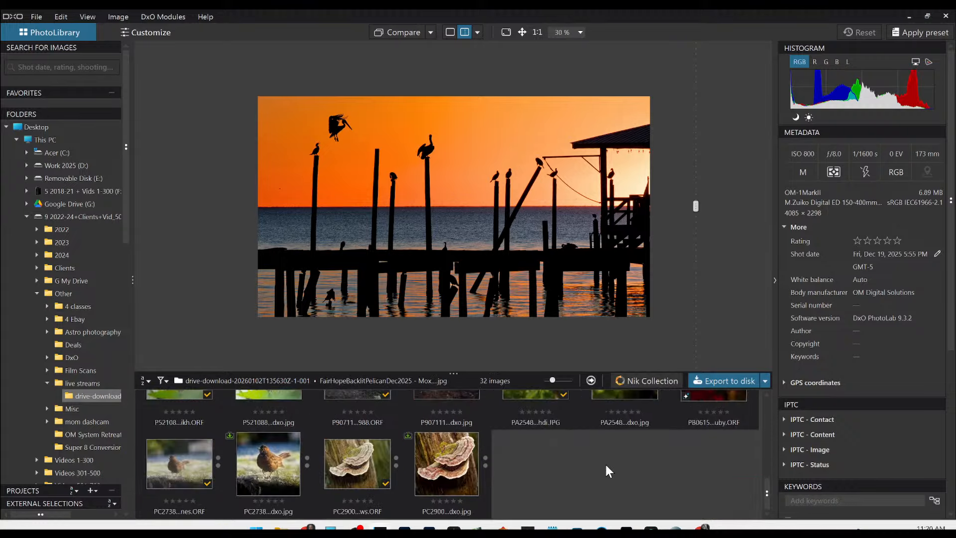
{"action": "scroll", "coordinate": [605, 464], "scroll_direction": "up", "scroll_amount": 1}
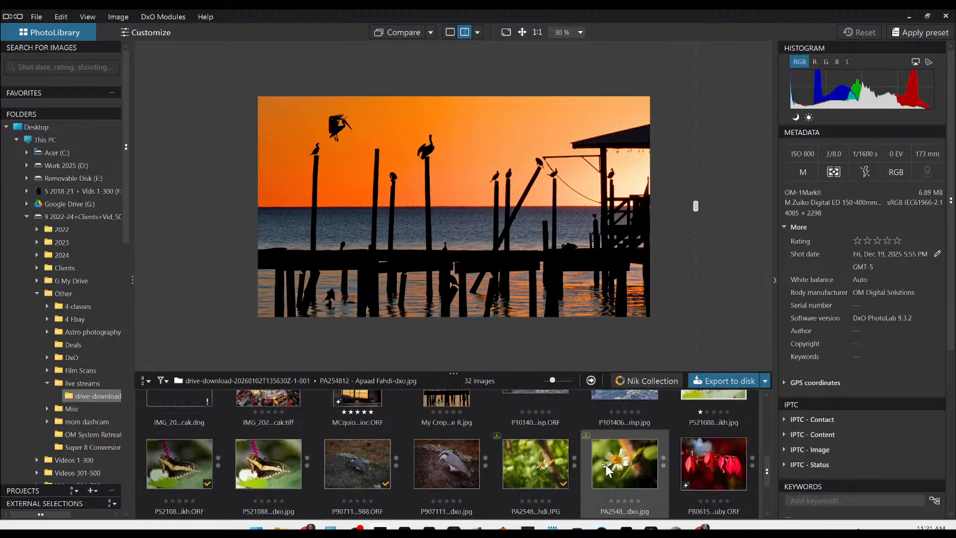
{"action": "scroll", "coordinate": [605, 465], "scroll_direction": "up", "scroll_amount": 1}
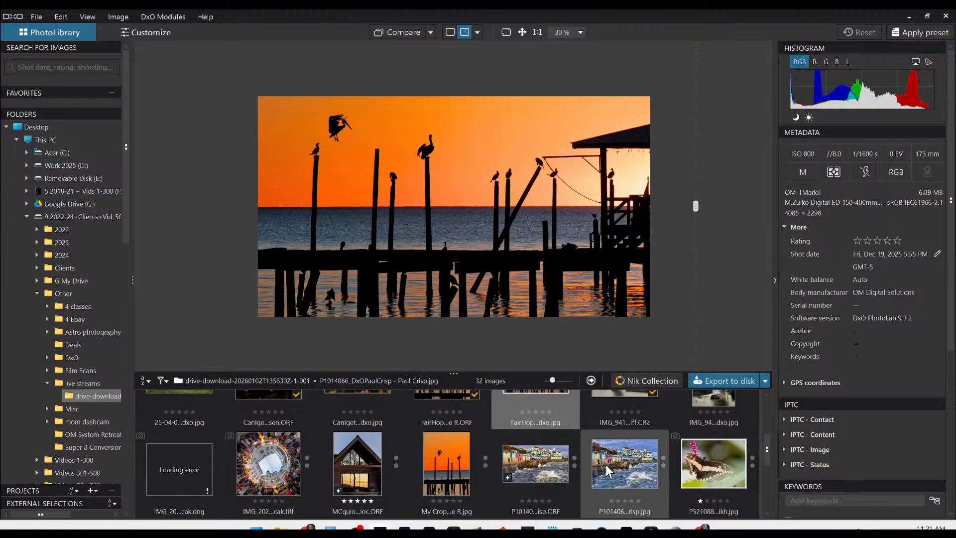
{"action": "scroll", "coordinate": [605, 465], "scroll_direction": "up", "scroll_amount": 1}
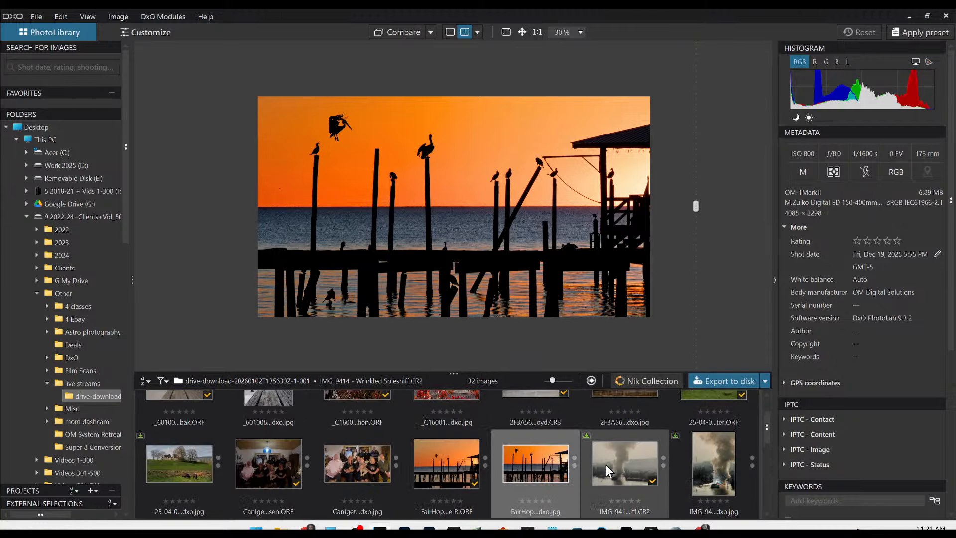
{"action": "scroll", "coordinate": [528, 469], "scroll_direction": "down", "scroll_amount": 1}
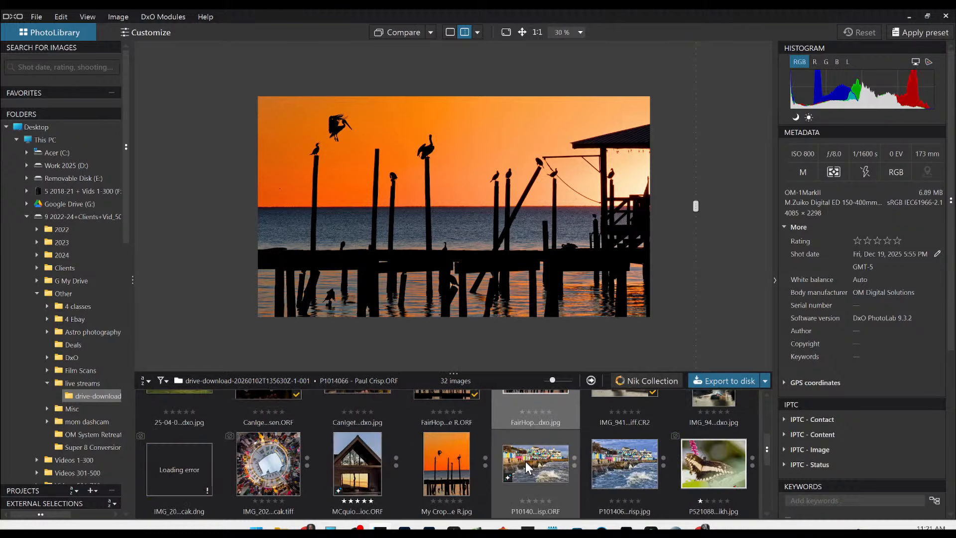
{"action": "scroll", "coordinate": [528, 468], "scroll_direction": "down", "scroll_amount": 2}
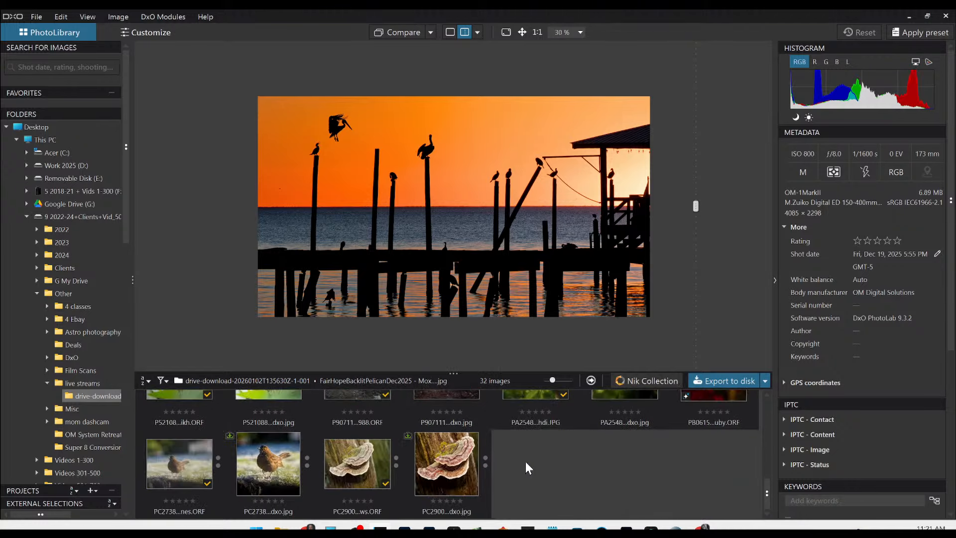
Step: Enlarge the thumbnail browser and make the exported wide pelican sunset JPEG the comparison reference image
{"action": "left_click_drag", "start_coordinate": [487, 373], "coordinate": [485, 283]}
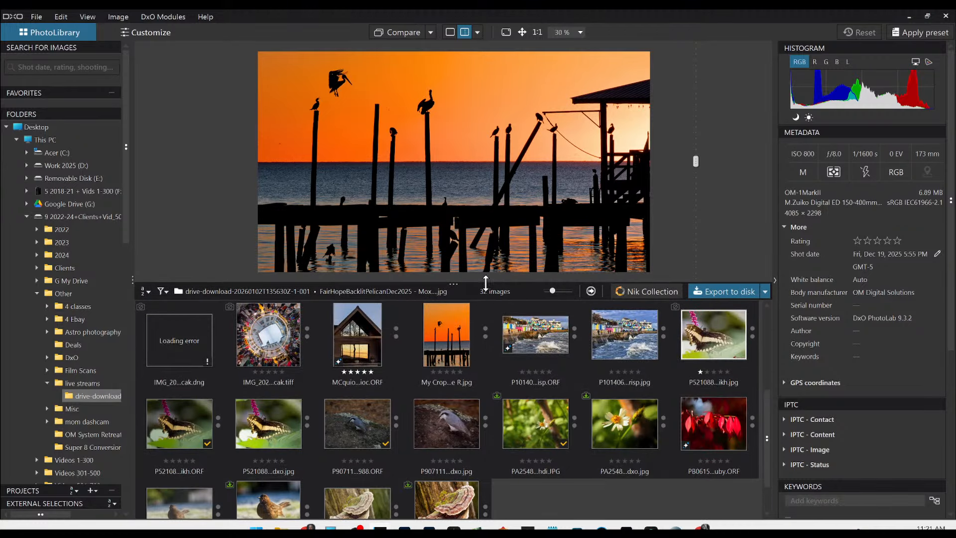
{"action": "left_click", "coordinate": [453, 315]}
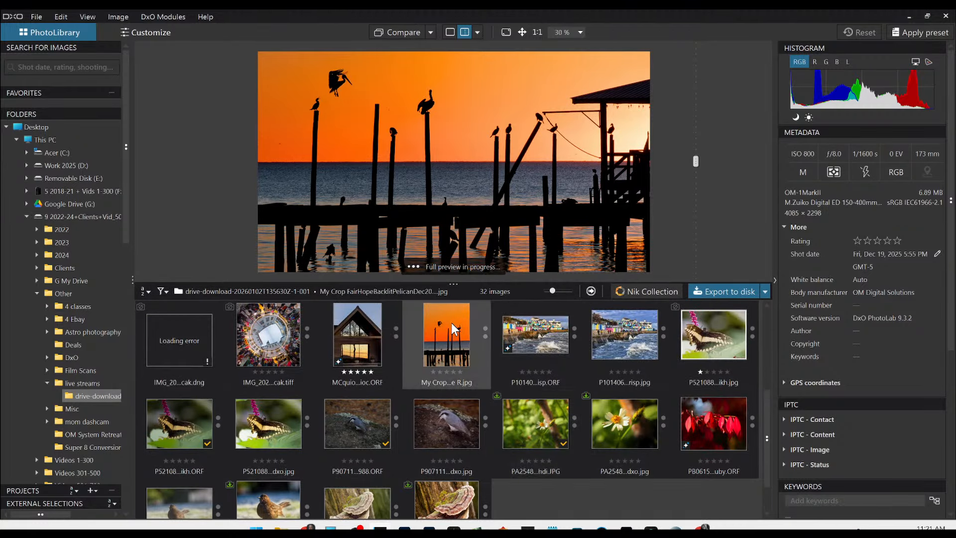
{"action": "scroll", "coordinate": [455, 339], "scroll_direction": "up", "scroll_amount": 1}
{"action": "left_click", "coordinate": [459, 349]}
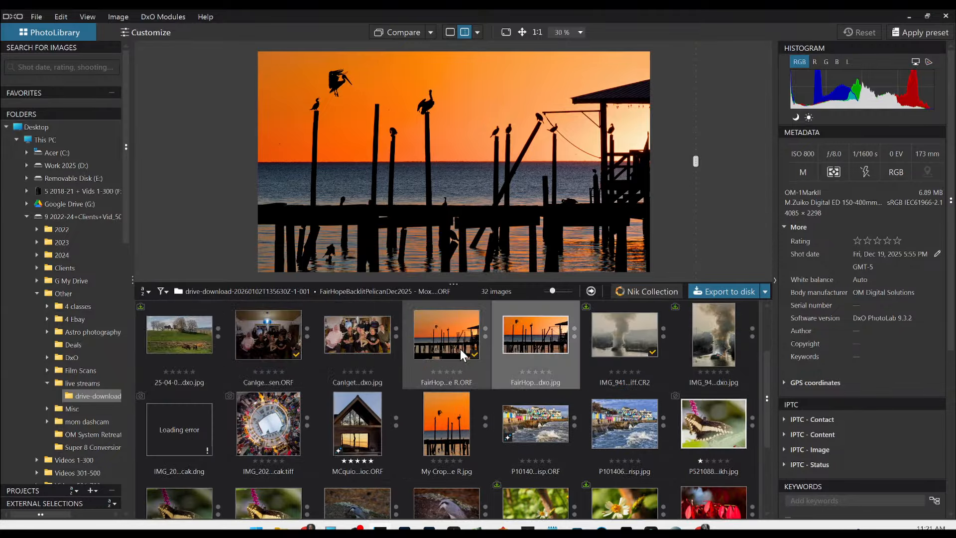
{"action": "left_click", "coordinate": [518, 341]}
{"action": "right_click", "coordinate": [518, 342]}
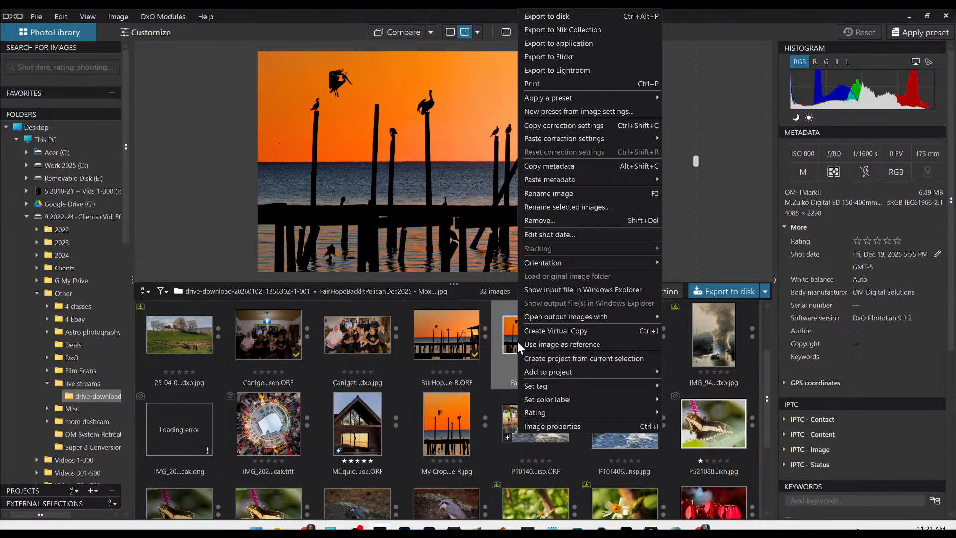
{"action": "left_click", "coordinate": [523, 348]}
Step: Compare the My Crop pelican photo side by side with the wide reference version, hiding the side panels and collapsing the thumbnail browser
{"action": "left_click", "coordinate": [447, 423]}
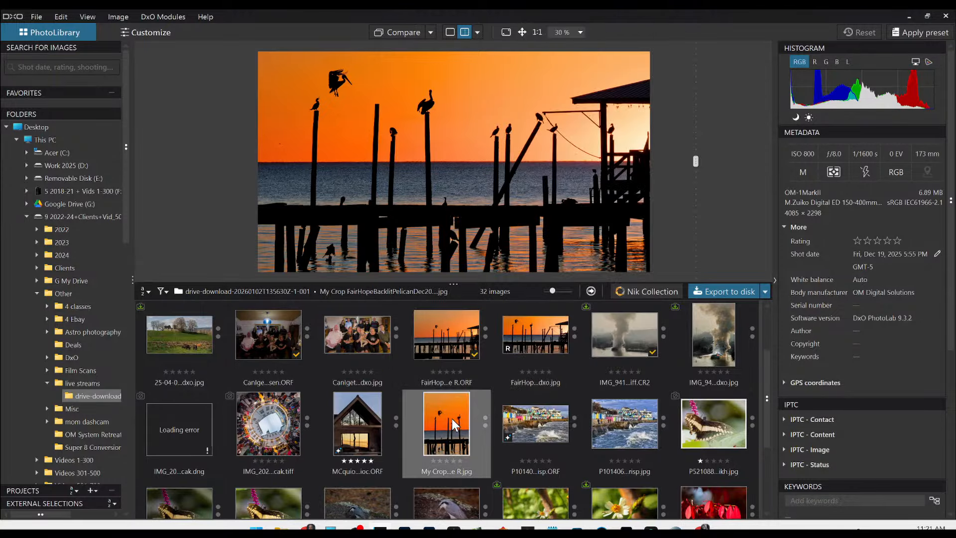
{"action": "left_click", "coordinate": [477, 32]}
{"action": "left_click", "coordinate": [518, 48]}
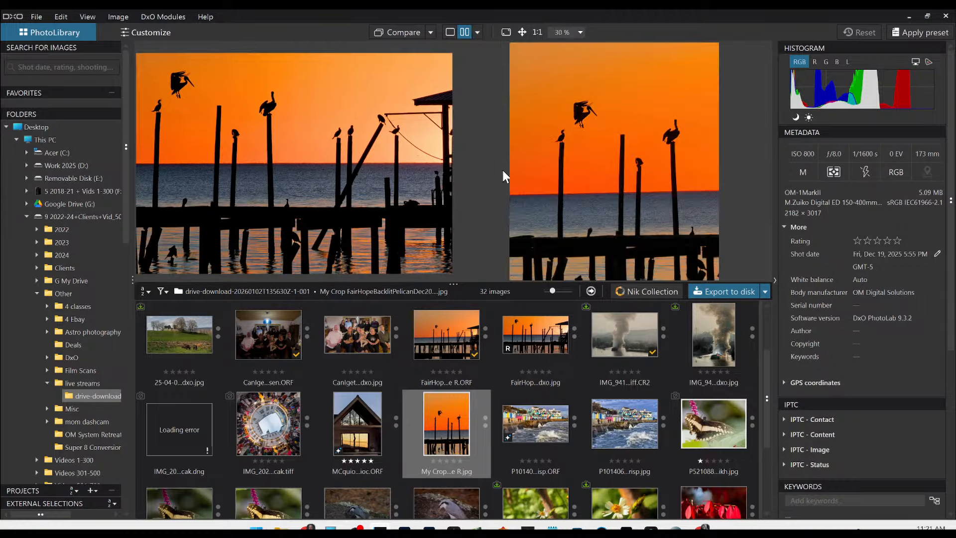
{"action": "key", "text": "Tab"}
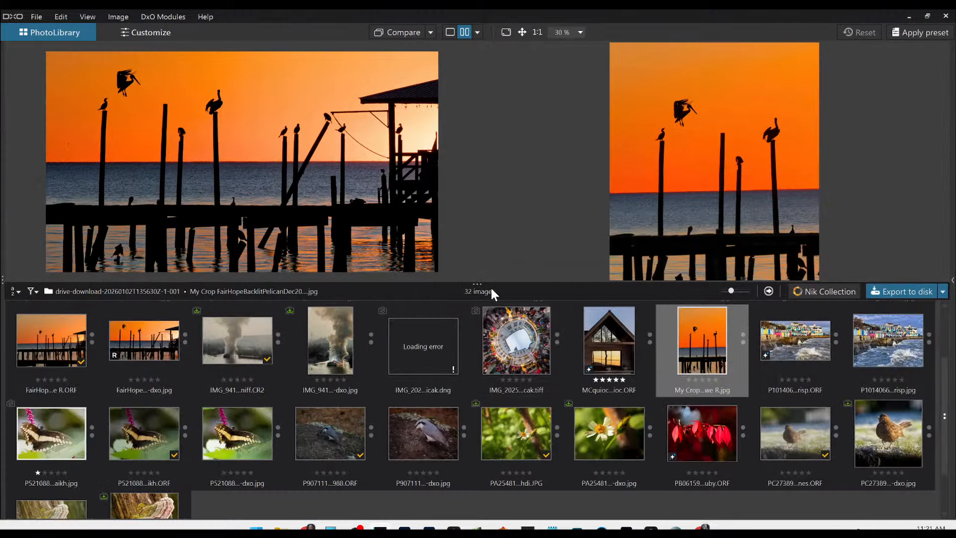
{"action": "left_click_drag", "start_coordinate": [490, 289], "coordinate": [471, 502]}
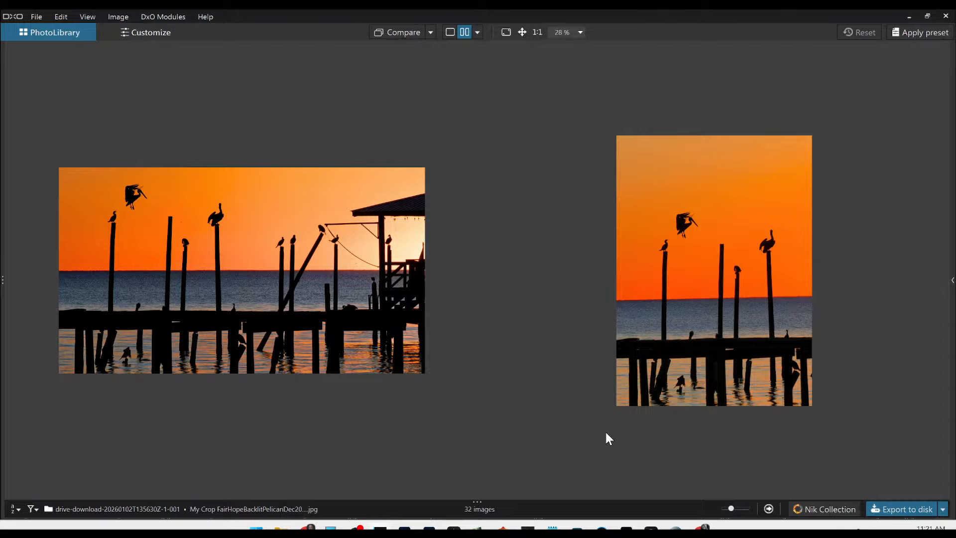
{"action": "scroll", "coordinate": [709, 402], "scroll_direction": "up", "scroll_amount": 1}
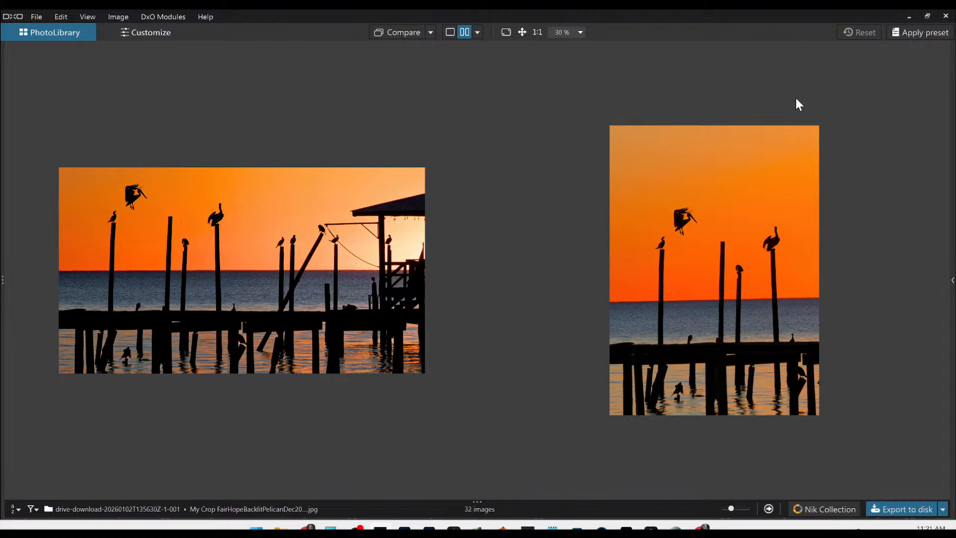
Step: Make the P1014066 ORF beach-hut photo the reference and compare it side by side with its edited JPEG, using the full viewing area
{"action": "scroll", "coordinate": [384, 354], "scroll_direction": "up", "scroll_amount": 1}
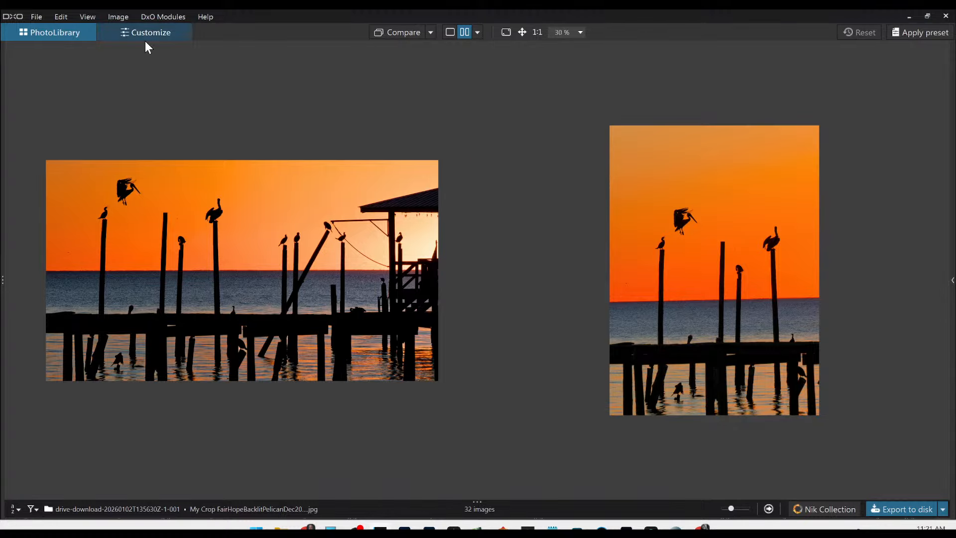
{"action": "left_click", "coordinate": [478, 501]}
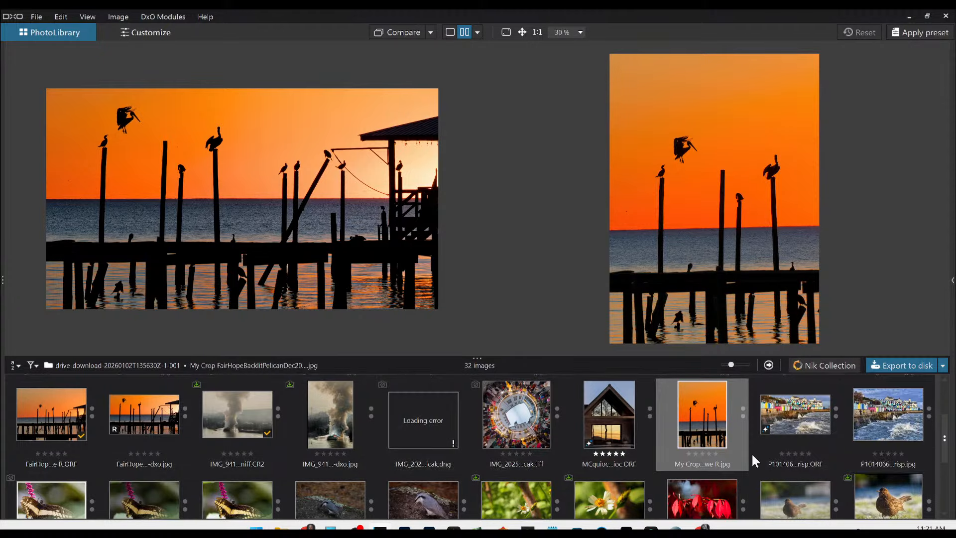
{"action": "left_click", "coordinate": [818, 427]}
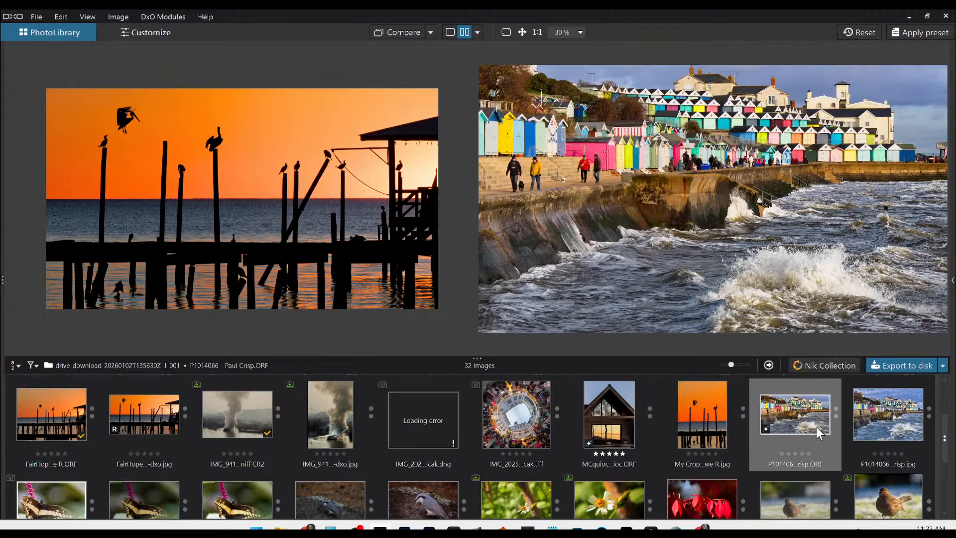
{"action": "right_click", "coordinate": [816, 427]}
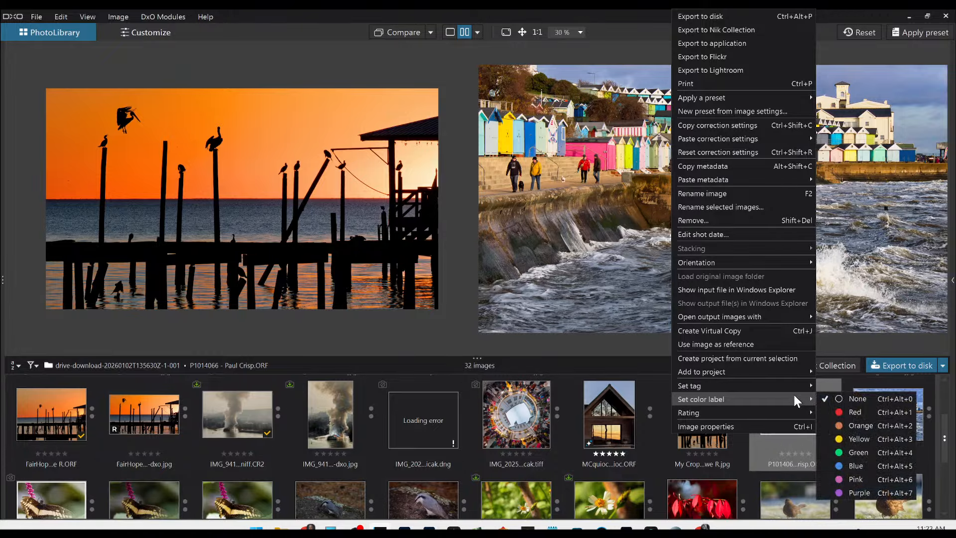
{"action": "left_click", "coordinate": [772, 347]}
{"action": "left_click", "coordinate": [868, 412]}
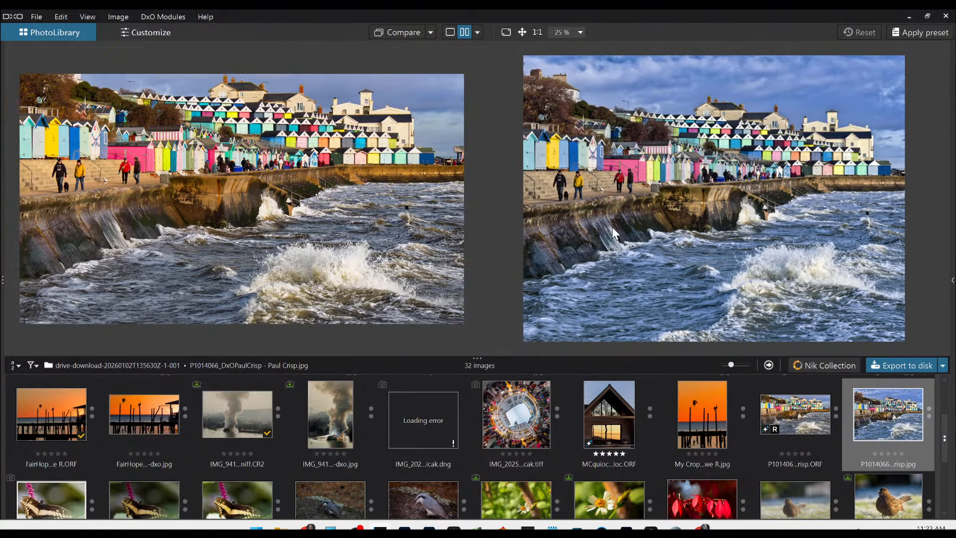
{"action": "left_click", "coordinate": [485, 357]}
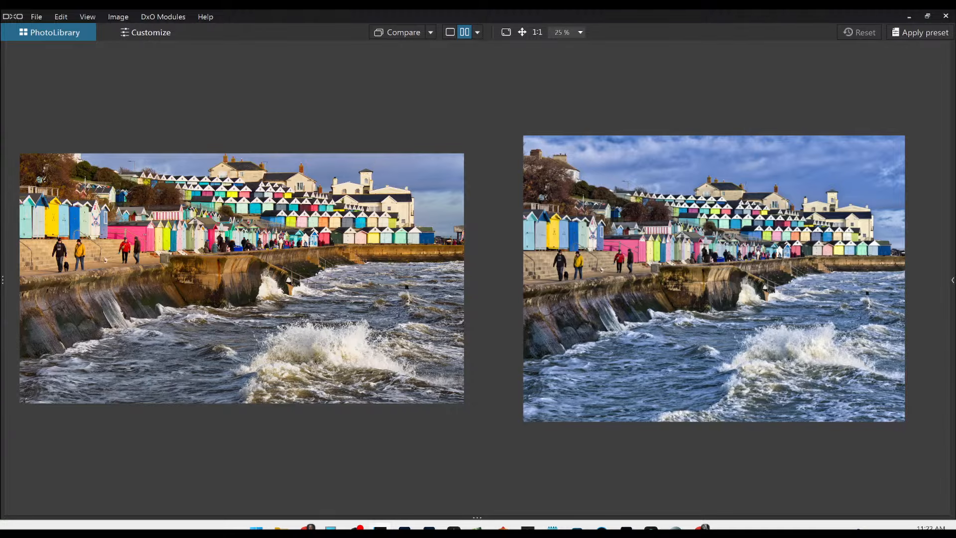
Step: Compare the two beach-hut versions stacked one above the other, and return to viewing only the edited JPEG
{"action": "left_click", "coordinate": [142, 30]}
{"action": "left_click", "coordinate": [86, 31]}
{"action": "left_click", "coordinate": [466, 34]}
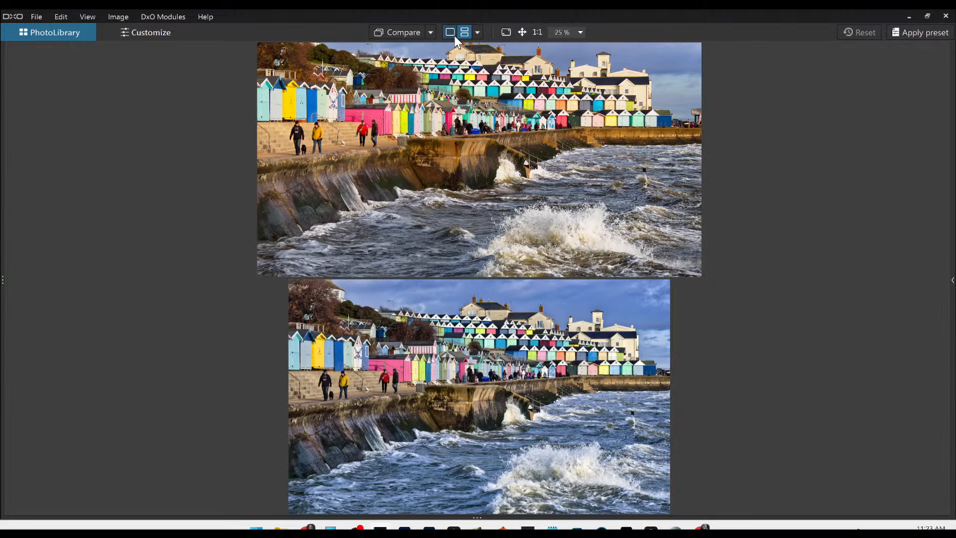
{"action": "left_click", "coordinate": [450, 32]}
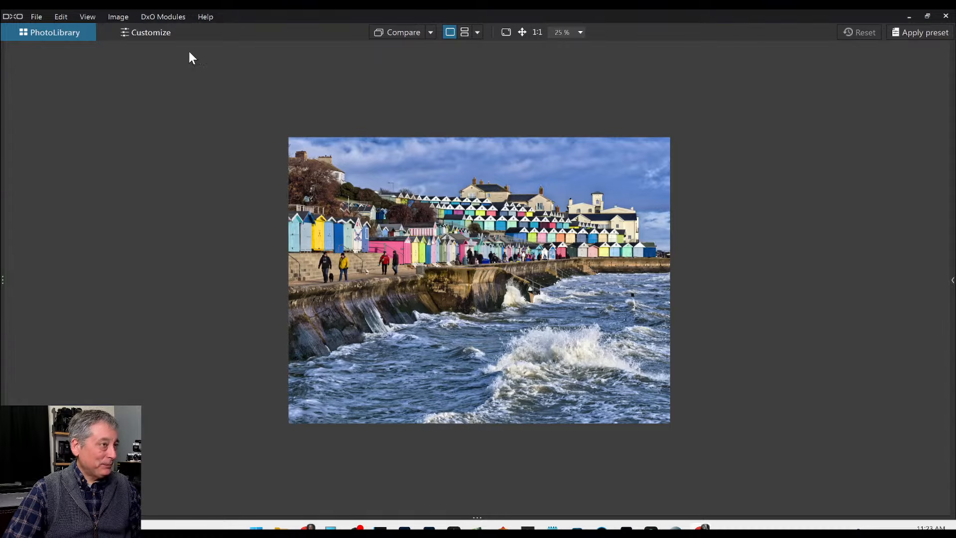
Step: Switch to the Customize workspace, reveal the thumbnail browser and hide the side palettes
{"action": "left_click", "coordinate": [131, 34]}
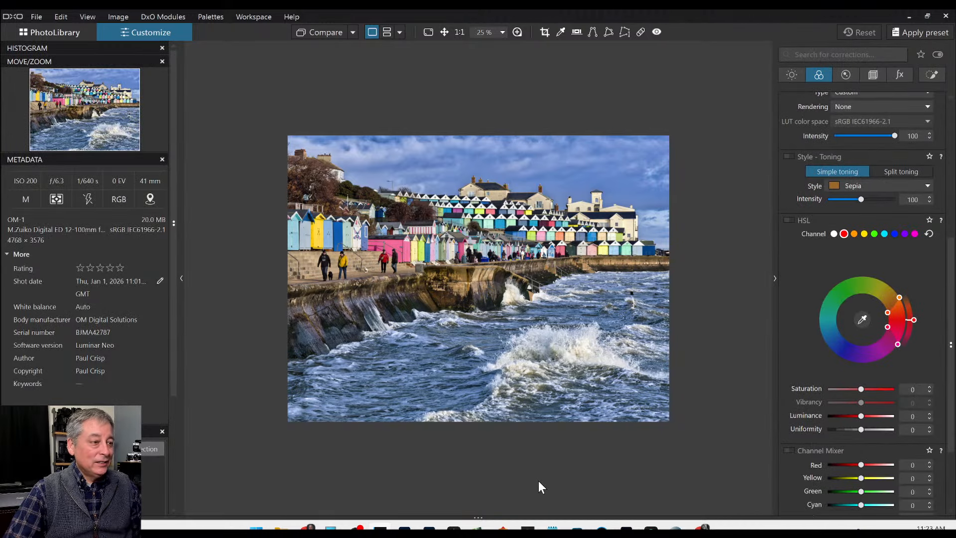
{"action": "left_click_drag", "start_coordinate": [505, 517], "coordinate": [506, 424]}
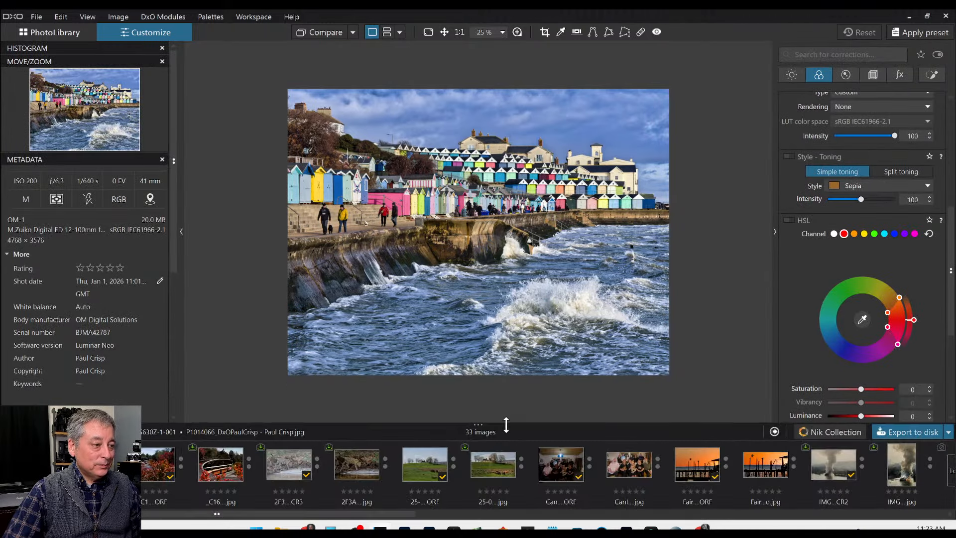
{"action": "key", "text": "F9"}
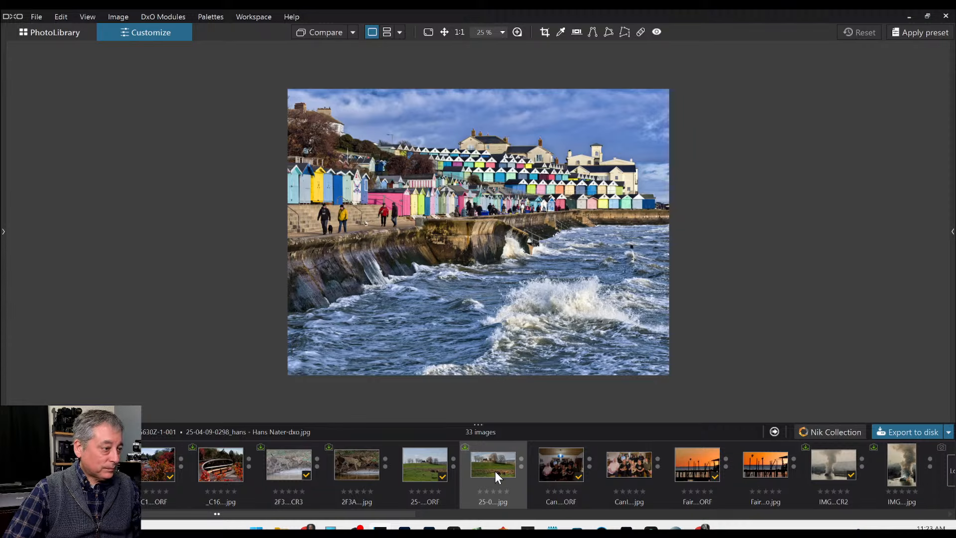
Step: Make the PC273896 dxo blackbird JPEG the reference and compare it side by side with the Blackbird Lightroom edit, collapsing the thumbnail browser
{"action": "scroll", "coordinate": [494, 471], "scroll_direction": "down", "scroll_amount": 10}
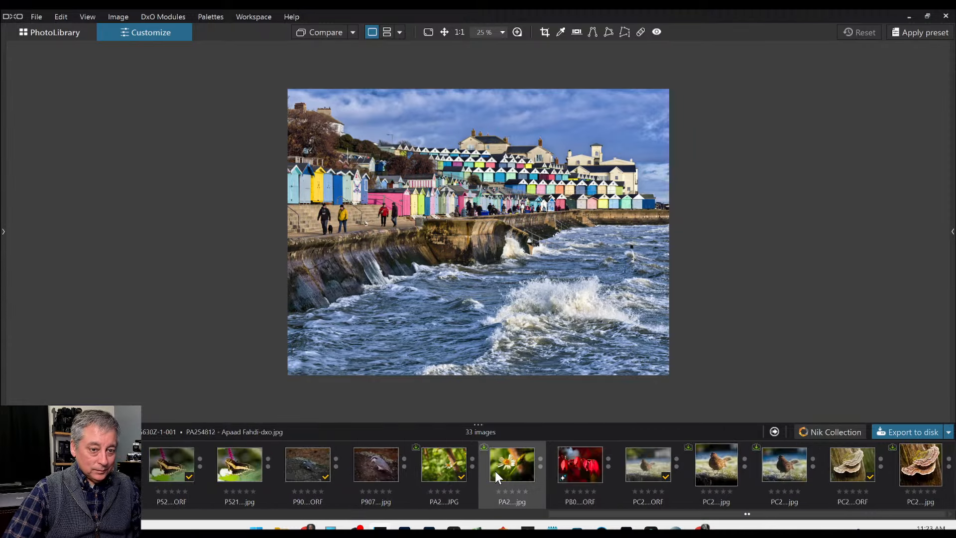
{"action": "left_click", "coordinate": [772, 473]}
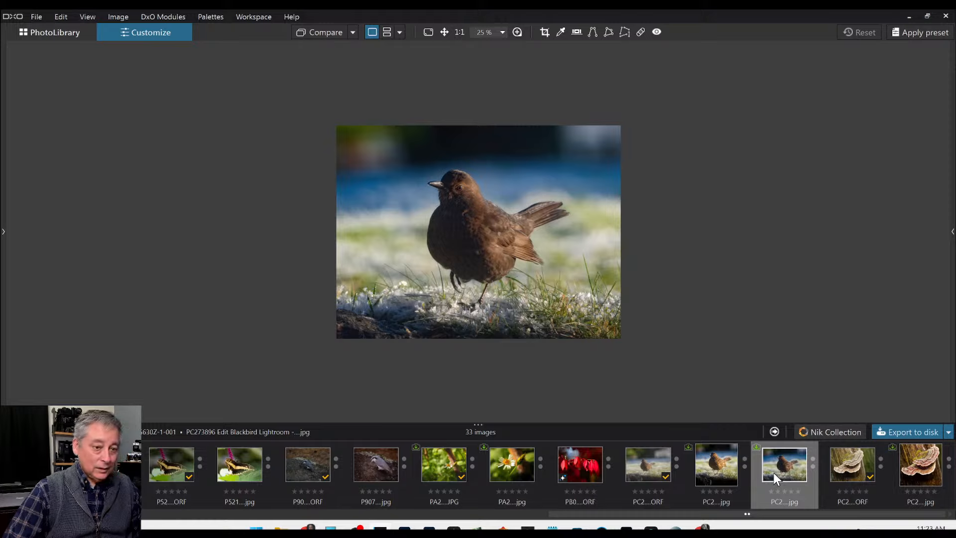
{"action": "left_click", "coordinate": [735, 473]}
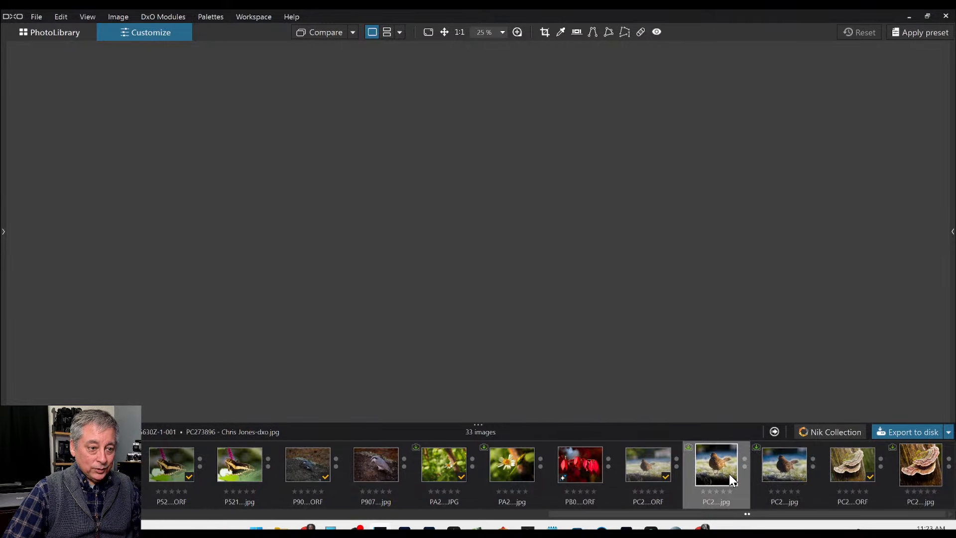
{"action": "right_click", "coordinate": [728, 473]}
{"action": "left_click", "coordinate": [757, 388]}
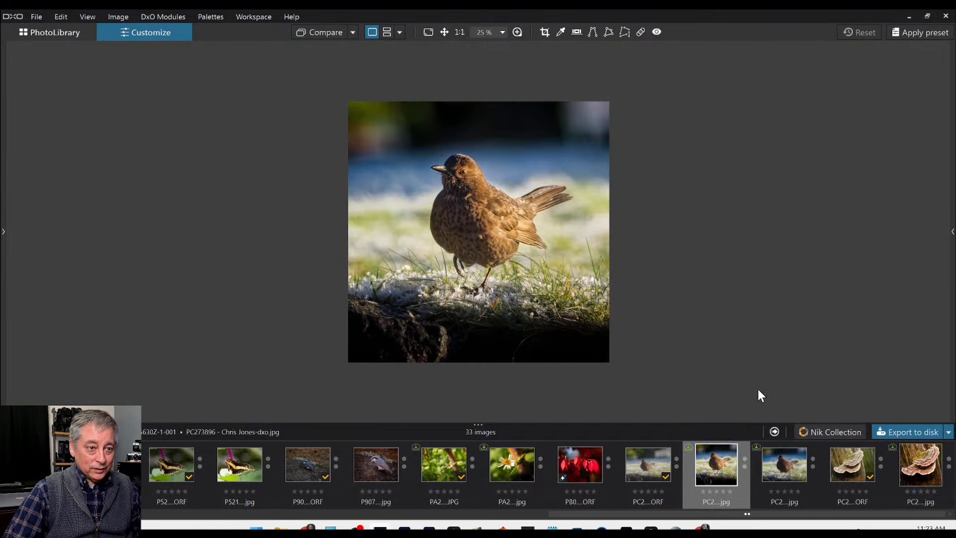
{"action": "left_click", "coordinate": [774, 462]}
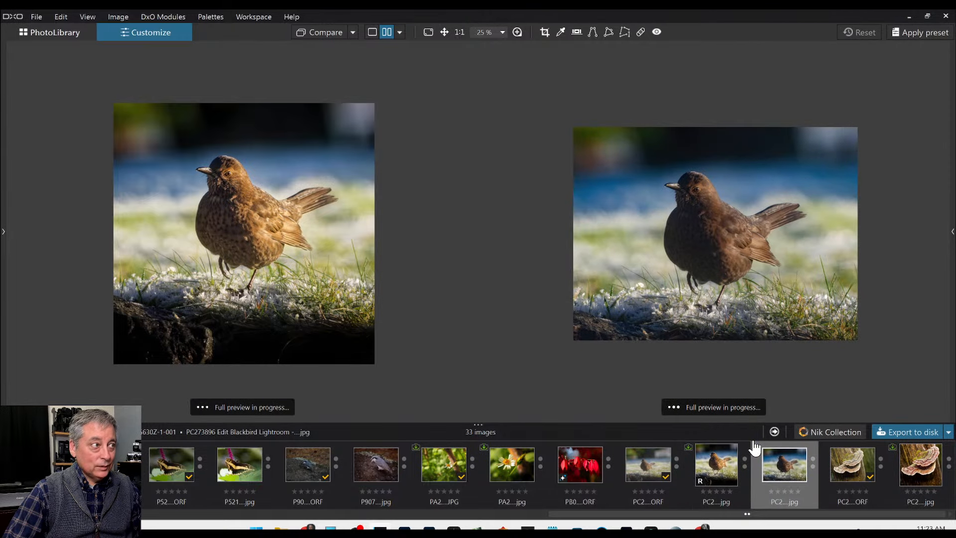
{"action": "left_click_drag", "start_coordinate": [554, 424], "coordinate": [554, 523]}
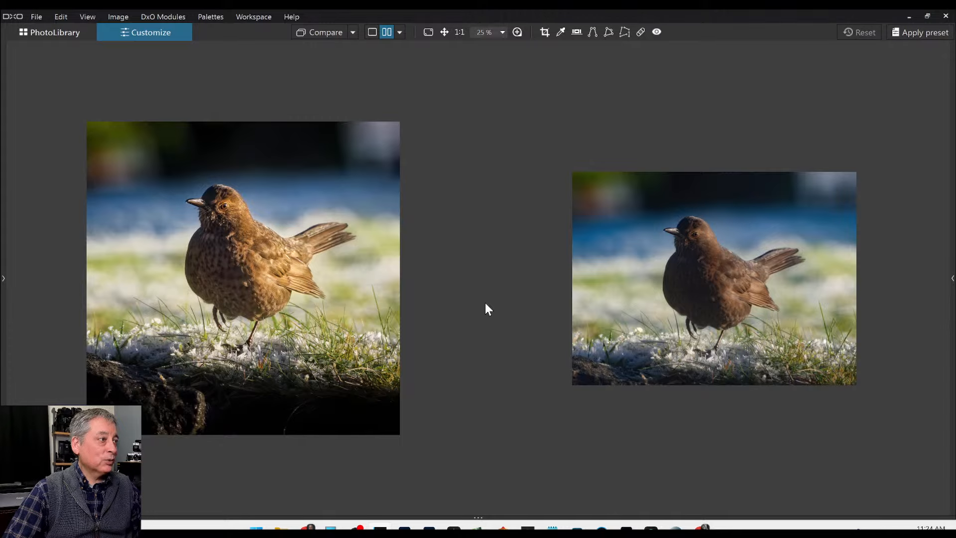
Step: Enlarge the Lightroom blackbird to 40% and check in the thumbnail browser which edit is the reference image
{"action": "scroll", "coordinate": [709, 281], "scroll_direction": "up", "scroll_amount": 2}
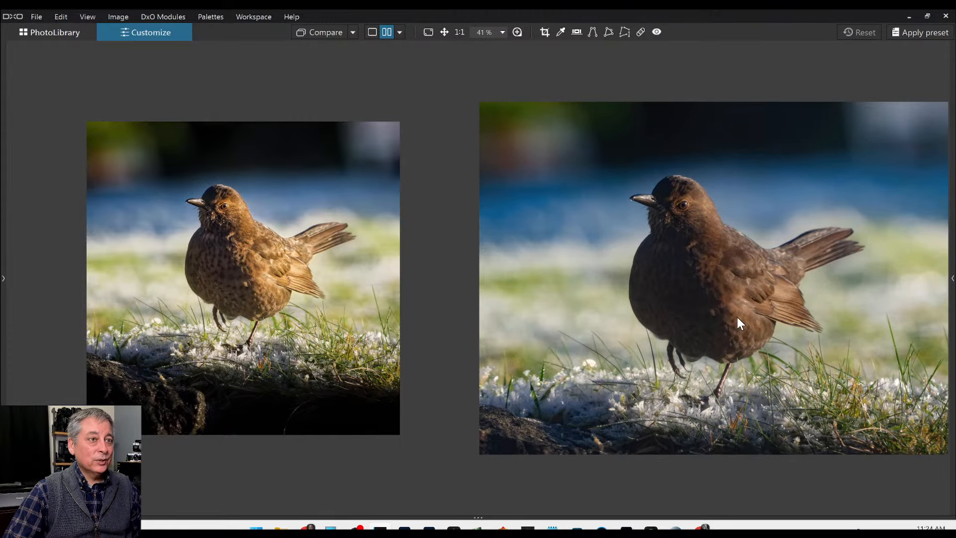
{"action": "scroll", "coordinate": [715, 353], "scroll_direction": "down", "scroll_amount": 1}
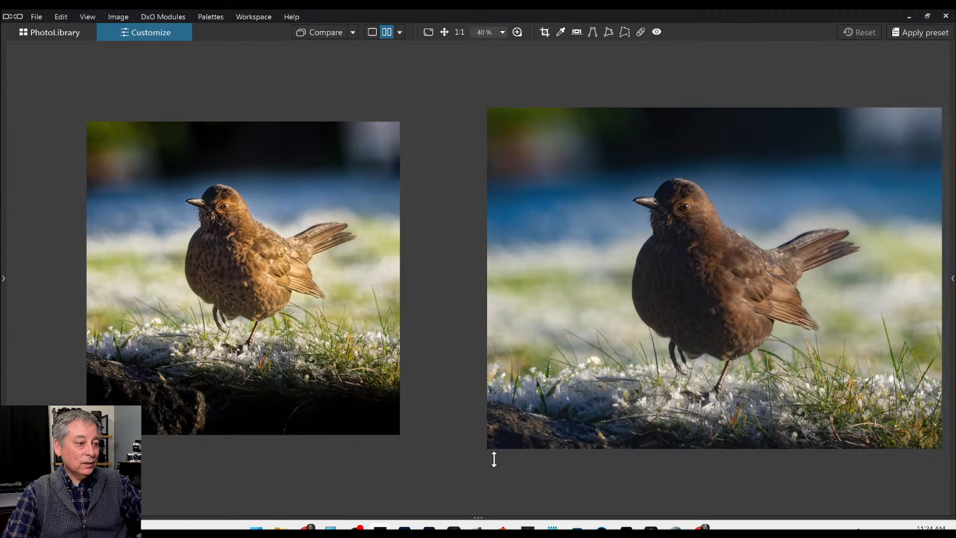
{"action": "left_click_drag", "start_coordinate": [493, 430], "coordinate": [491, 415]}
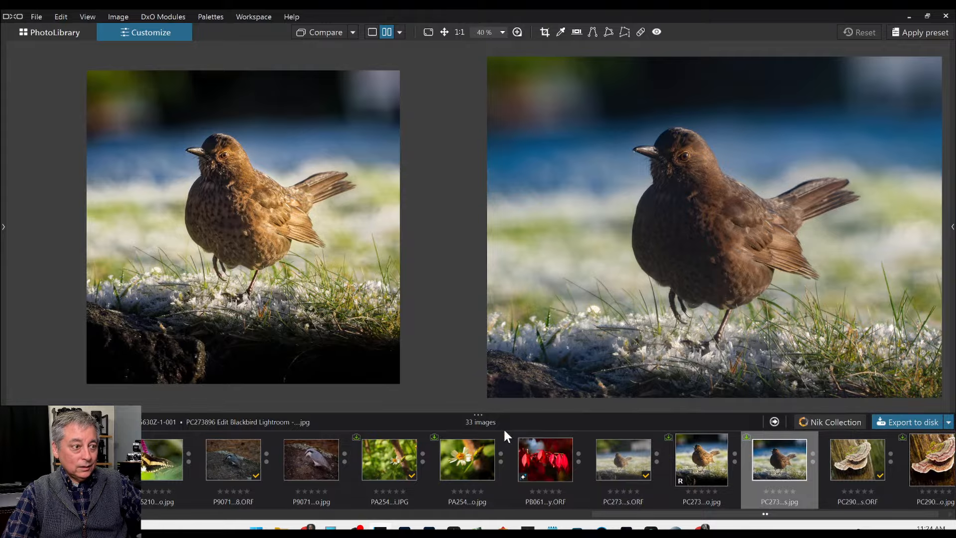
{"action": "left_click_drag", "start_coordinate": [490, 417], "coordinate": [490, 518]}
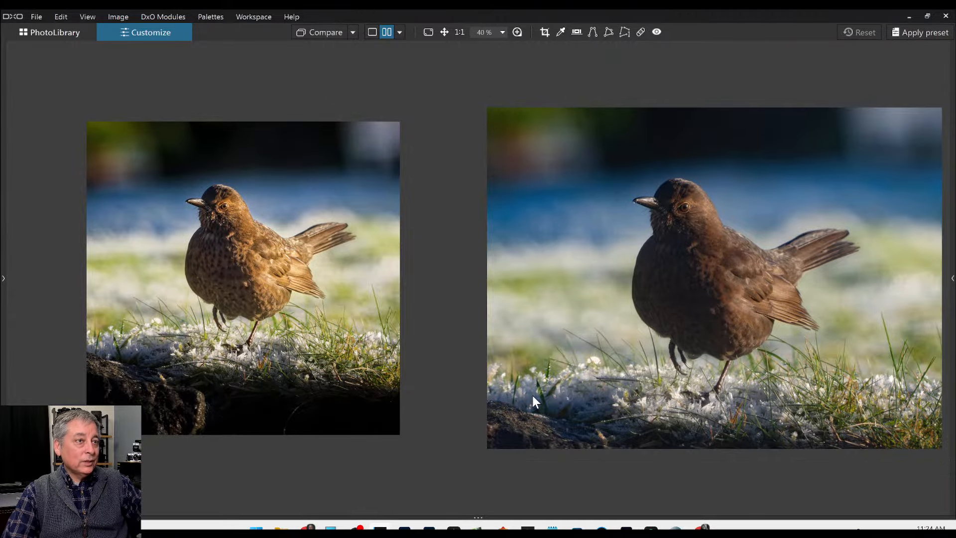
Step: Bring both blackbird versions to a similar size and compare their overall exposure and crop
{"action": "scroll", "coordinate": [577, 406], "scroll_direction": "down", "scroll_amount": 1}
{"action": "scroll", "coordinate": [389, 358], "scroll_direction": "up", "scroll_amount": 1}
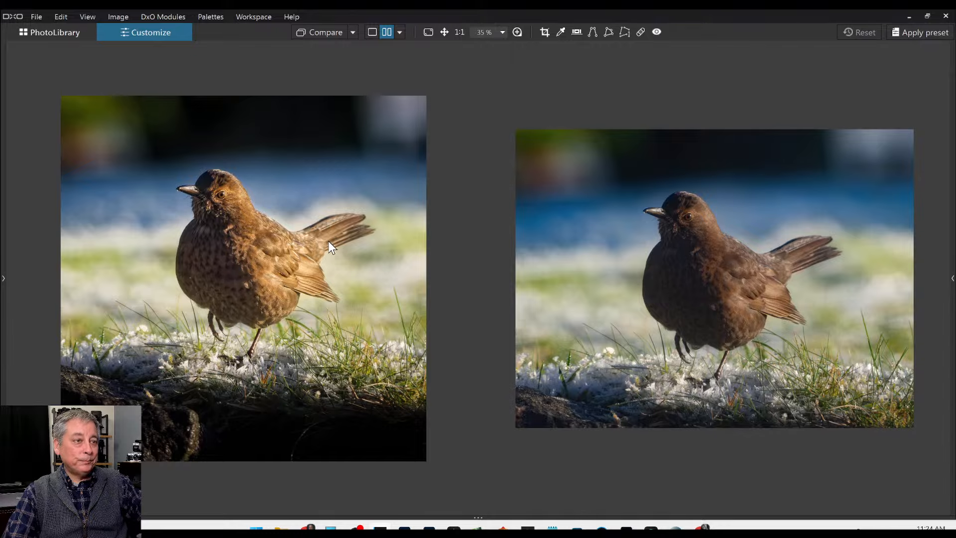
{"action": "scroll", "coordinate": [305, 252], "scroll_direction": "up", "scroll_amount": 2}
{"action": "scroll", "coordinate": [663, 288], "scroll_direction": "up", "scroll_amount": 1}
{"action": "scroll", "coordinate": [663, 288], "scroll_direction": "up", "scroll_amount": 1}
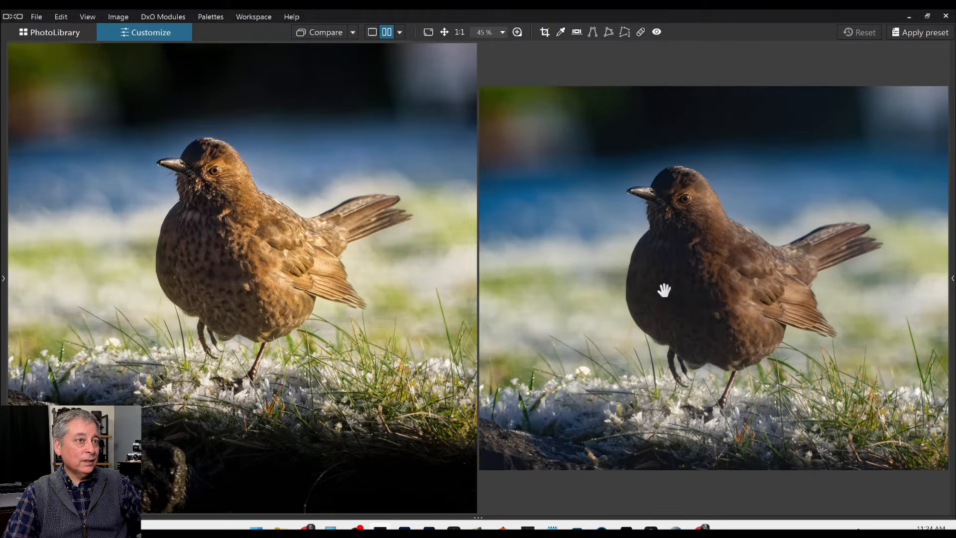
{"action": "scroll", "coordinate": [664, 289], "scroll_direction": "down", "scroll_amount": 1}
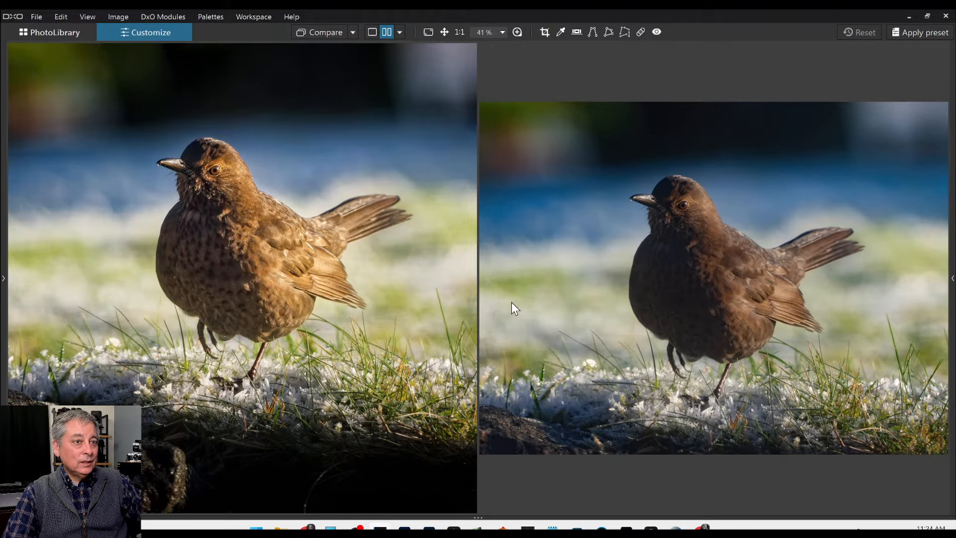
{"action": "scroll", "coordinate": [575, 310], "scroll_direction": "down", "scroll_amount": 1}
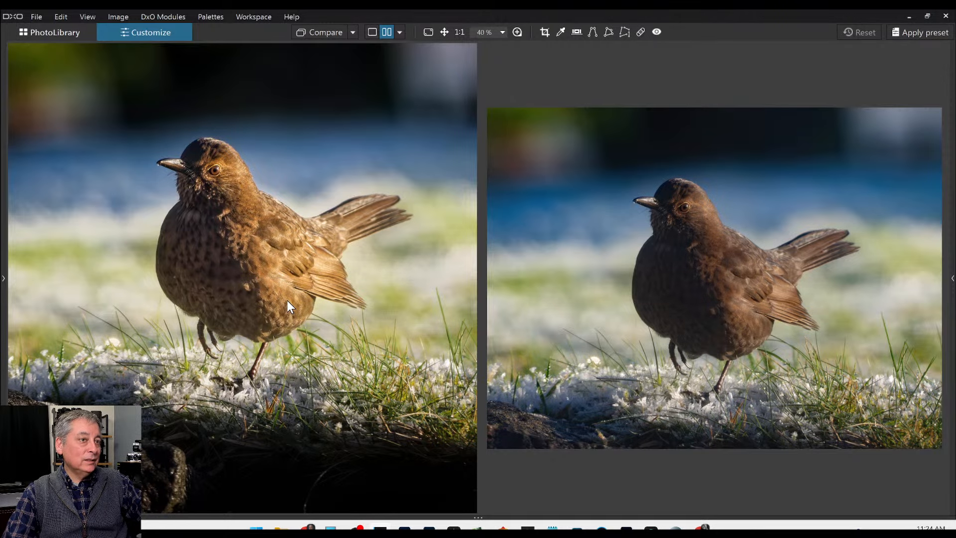
Step: Inspect the shadowed breast and feather detail of both blackbird edits up close at 80%, and return to a wider view
{"action": "scroll", "coordinate": [694, 327], "scroll_direction": "up", "scroll_amount": 3}
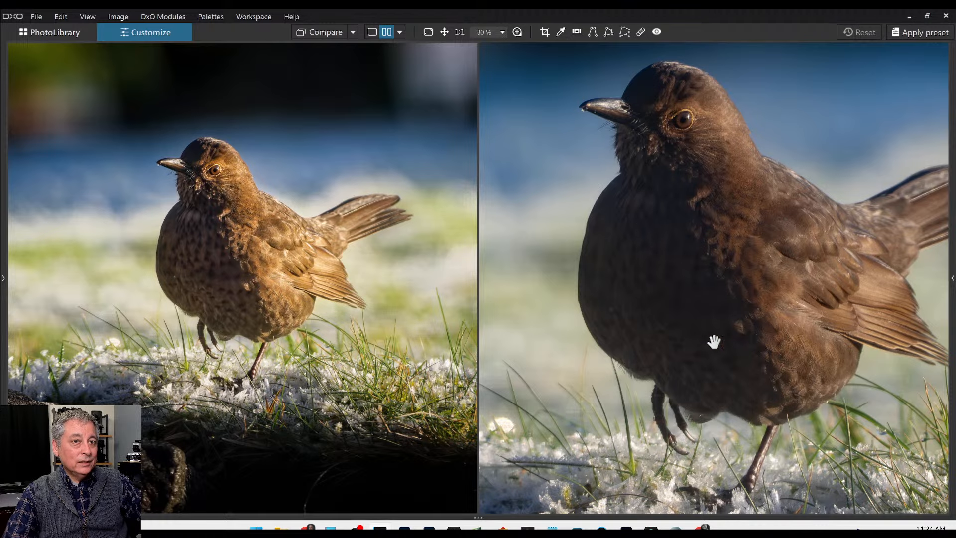
{"action": "scroll", "coordinate": [262, 272], "scroll_direction": "up", "scroll_amount": 3}
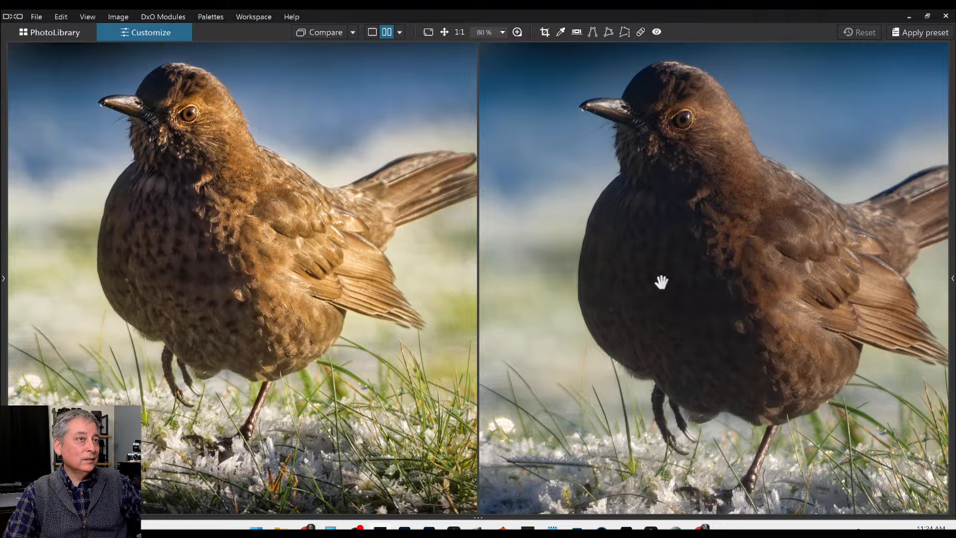
{"action": "left_click_drag", "start_coordinate": [274, 279], "coordinate": [296, 296]}
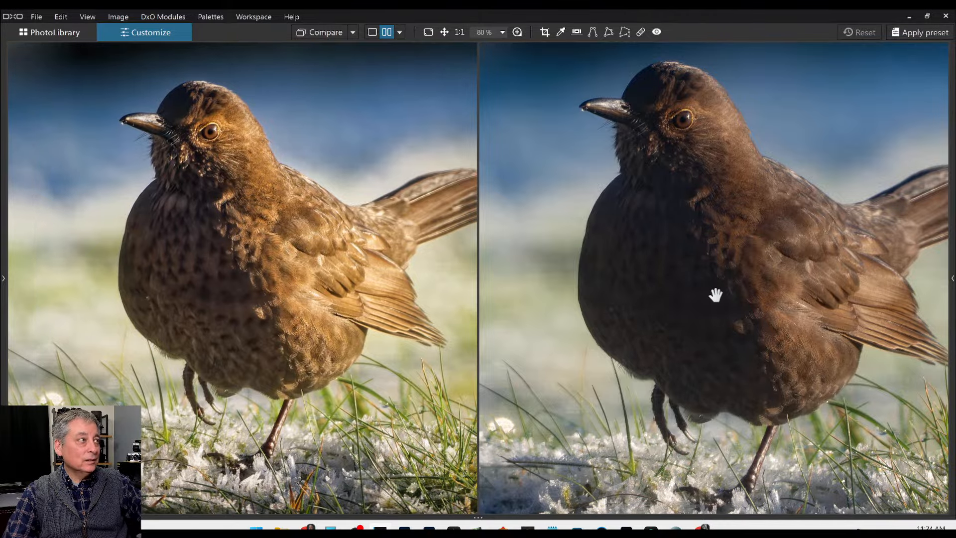
{"action": "left_click_drag", "start_coordinate": [730, 290], "coordinate": [720, 292]}
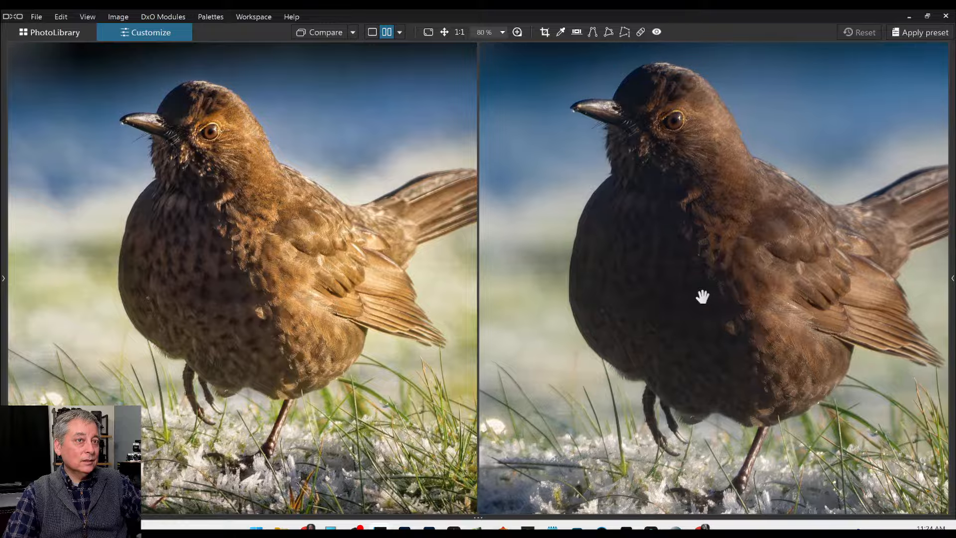
{"action": "left_click_drag", "start_coordinate": [371, 270], "coordinate": [352, 270]}
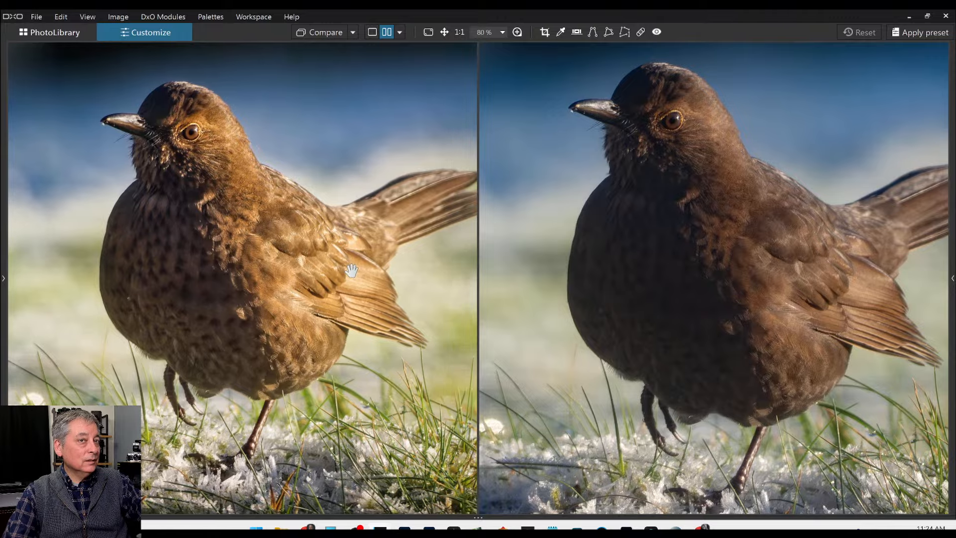
{"action": "scroll", "coordinate": [716, 293], "scroll_direction": "down", "scroll_amount": 2}
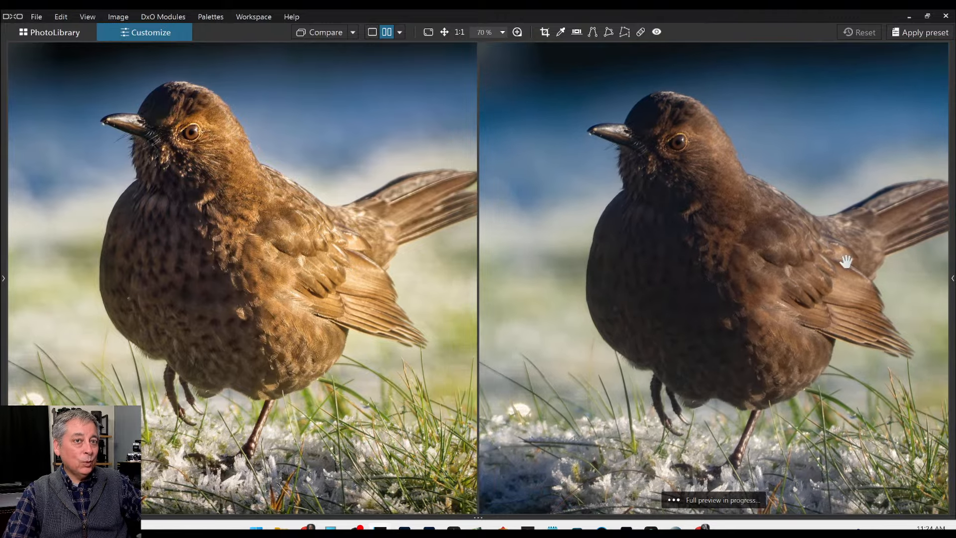
{"action": "scroll", "coordinate": [632, 281], "scroll_direction": "down", "scroll_amount": 3}
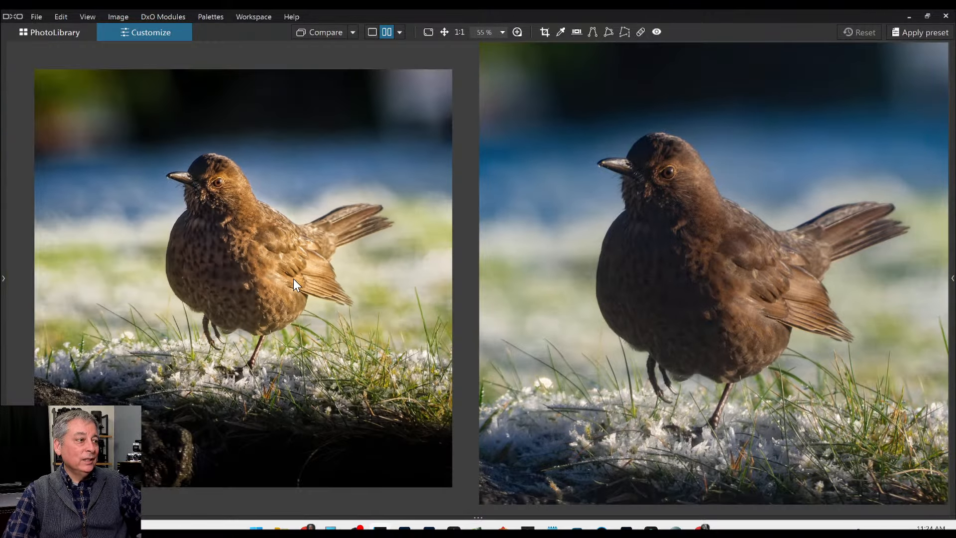